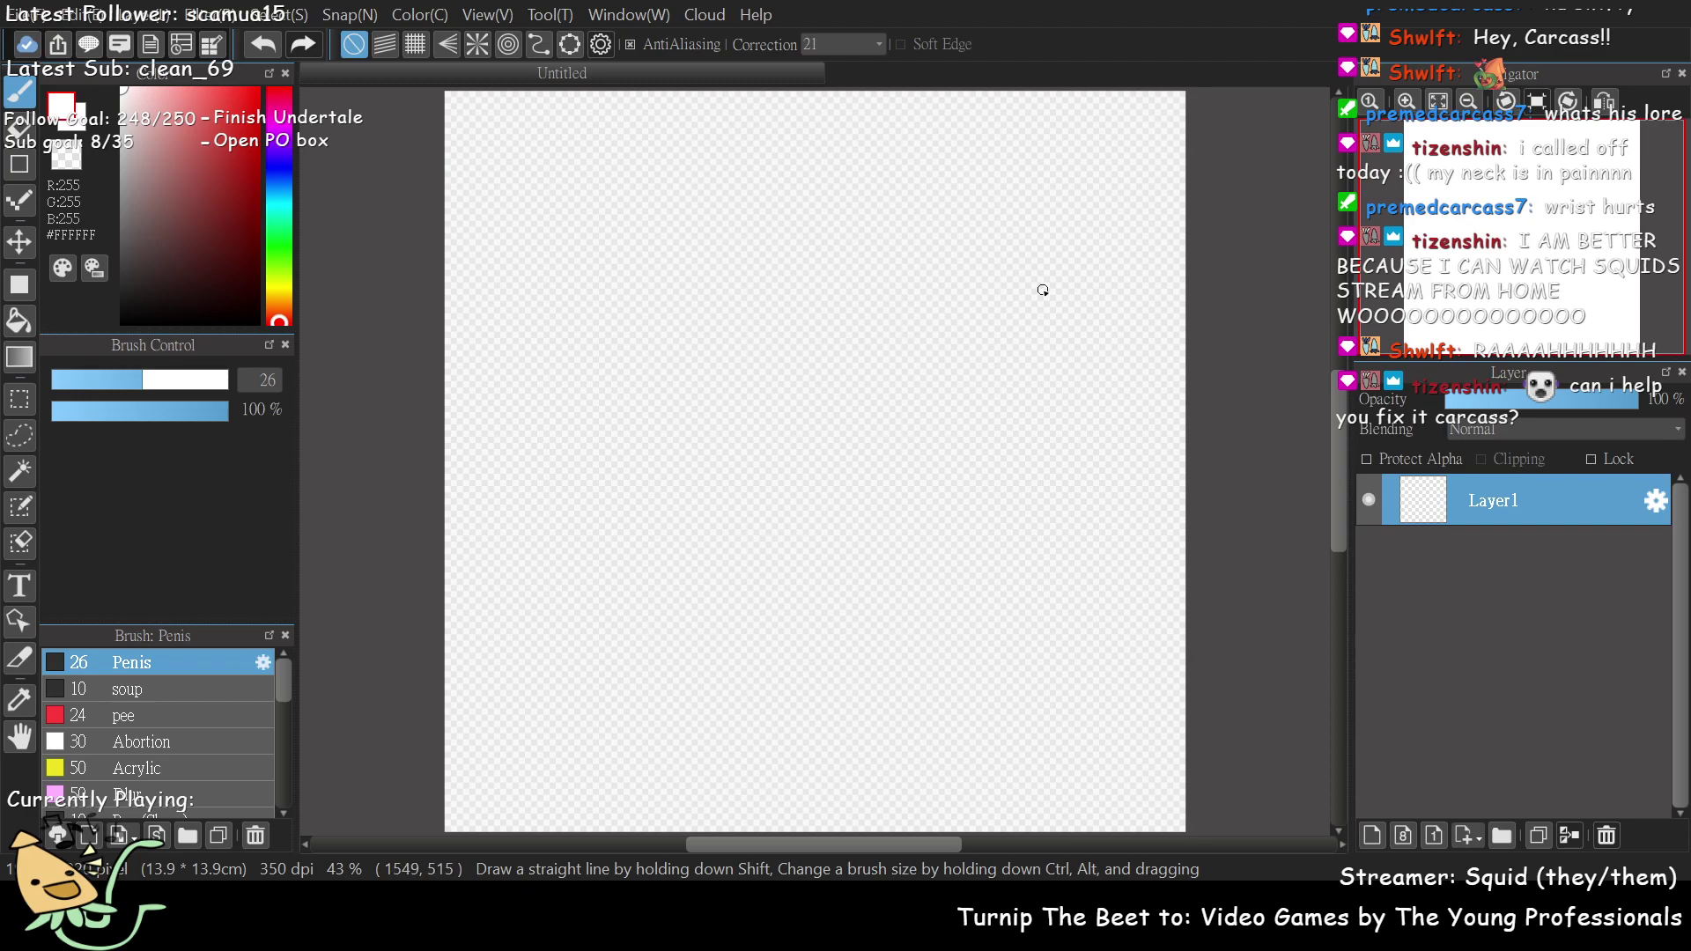
- Set the drawing colour to light blue, #9CB0E3
{"action": "key", "text": "x"}
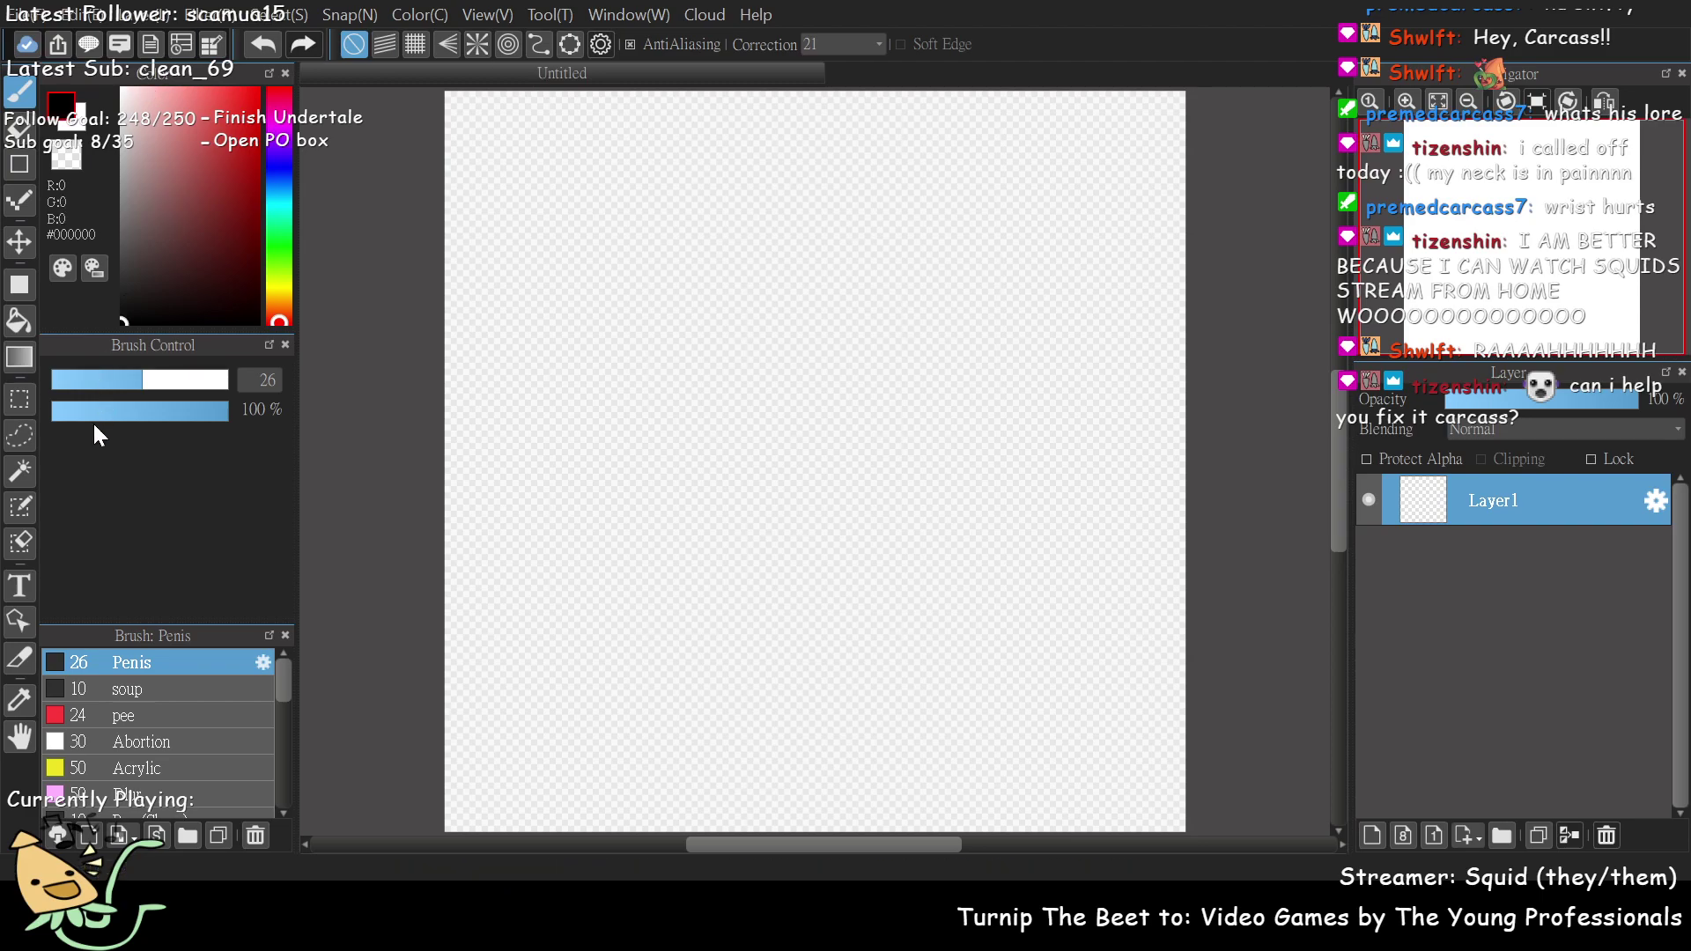
{"action": "left_click", "coordinate": [282, 170]}
{"action": "mouse_move", "coordinate": [281, 170]}
{"action": "left_mouse_down"}
{"action": "mouse_move", "coordinate": [279, 205]}
{"action": "mouse_move", "coordinate": [279, 178]}
{"action": "left_mouse_up"}
{"action": "left_click", "coordinate": [186, 150]}
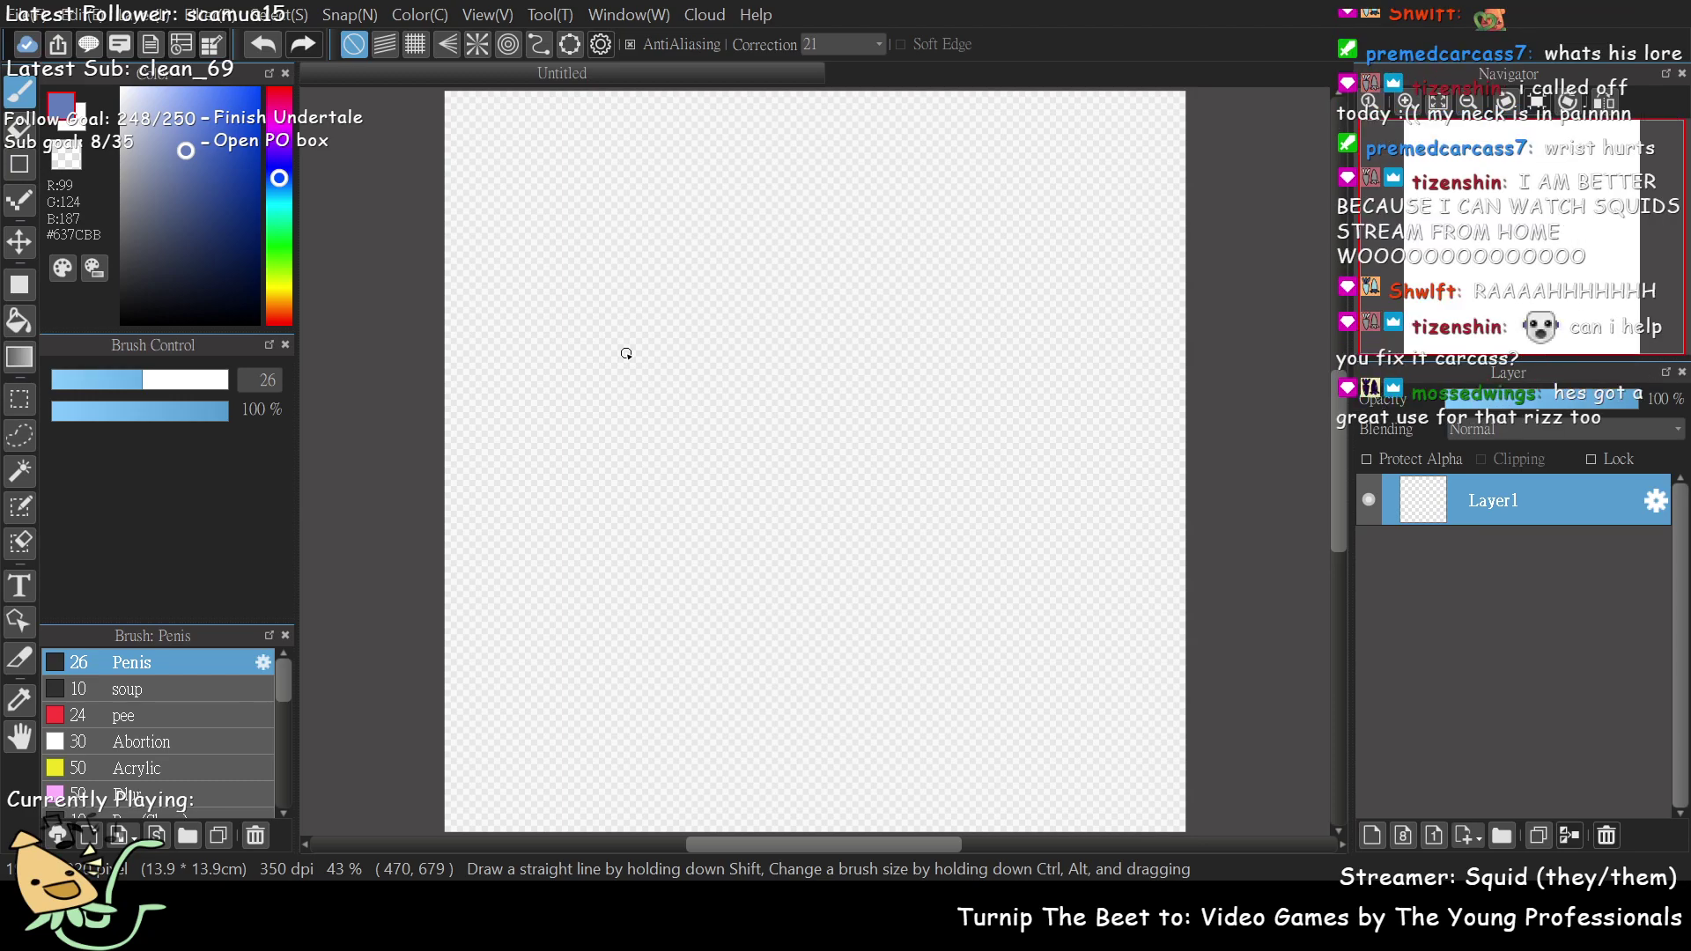
{"action": "left_click", "coordinate": [164, 115]}
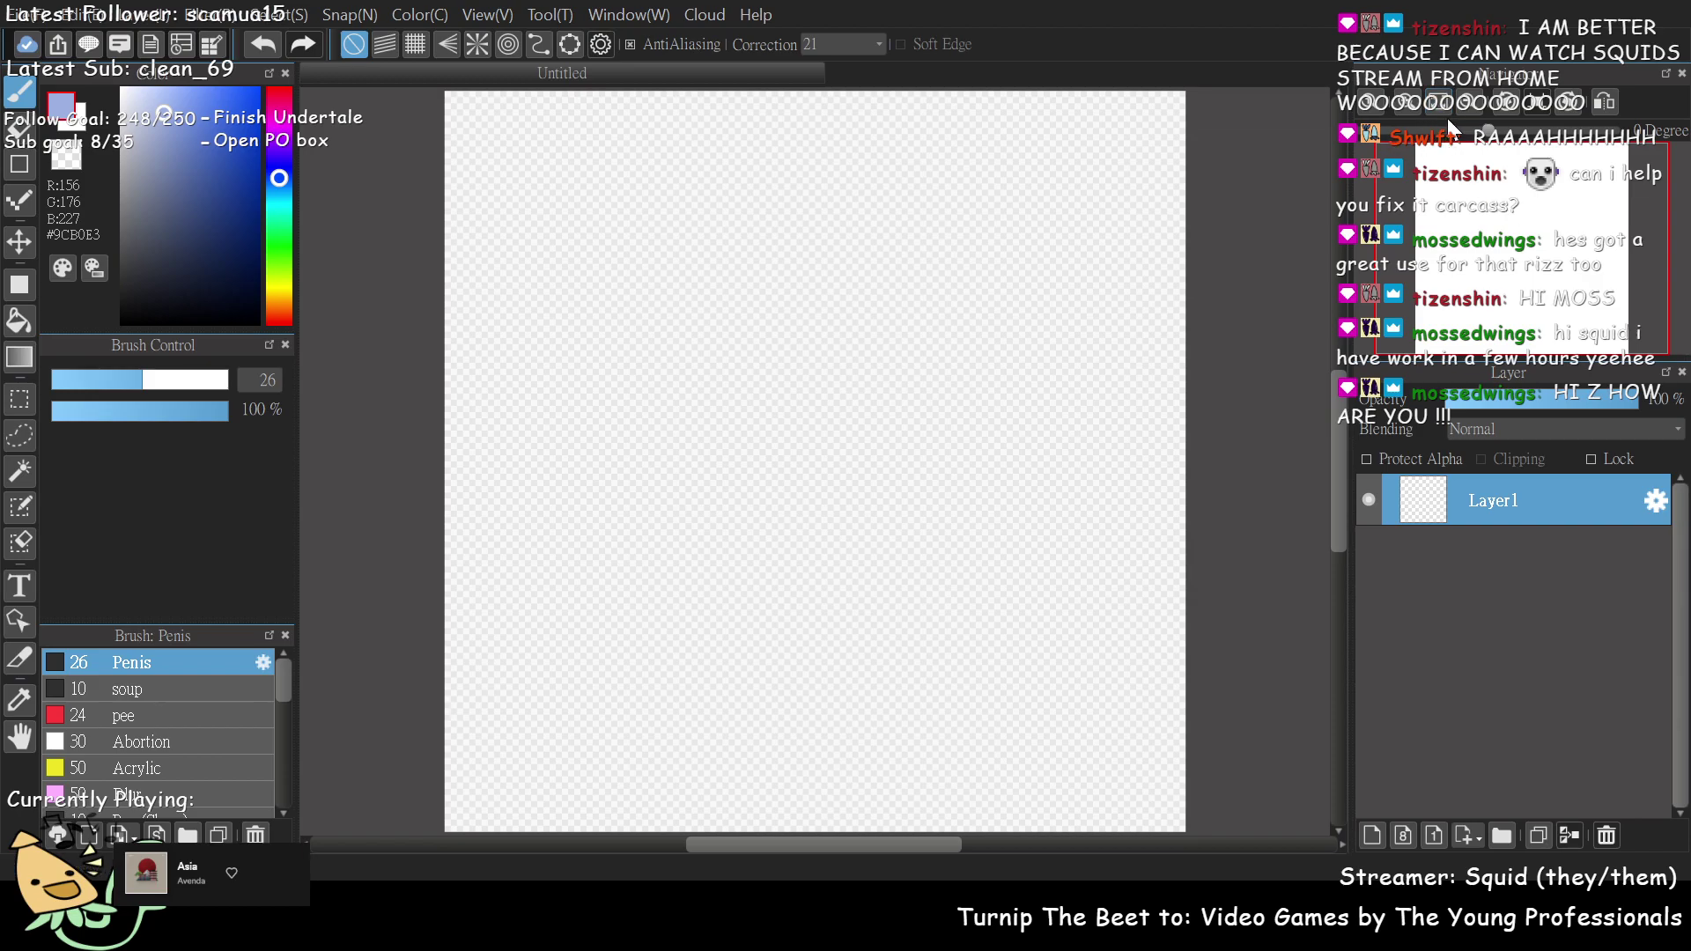
{"action": "left_click", "coordinate": [1467, 102]}
{"action": "left_click", "coordinate": [1467, 102]}
{"action": "left_click", "coordinate": [1409, 103]}
{"action": "left_click", "coordinate": [1409, 102]}
{"action": "left_click", "coordinate": [1409, 102]}
{"action": "left_click", "coordinate": [1409, 102]}
{"action": "left_click_drag", "start_coordinate": [1472, 300], "coordinate": [1506, 211]}
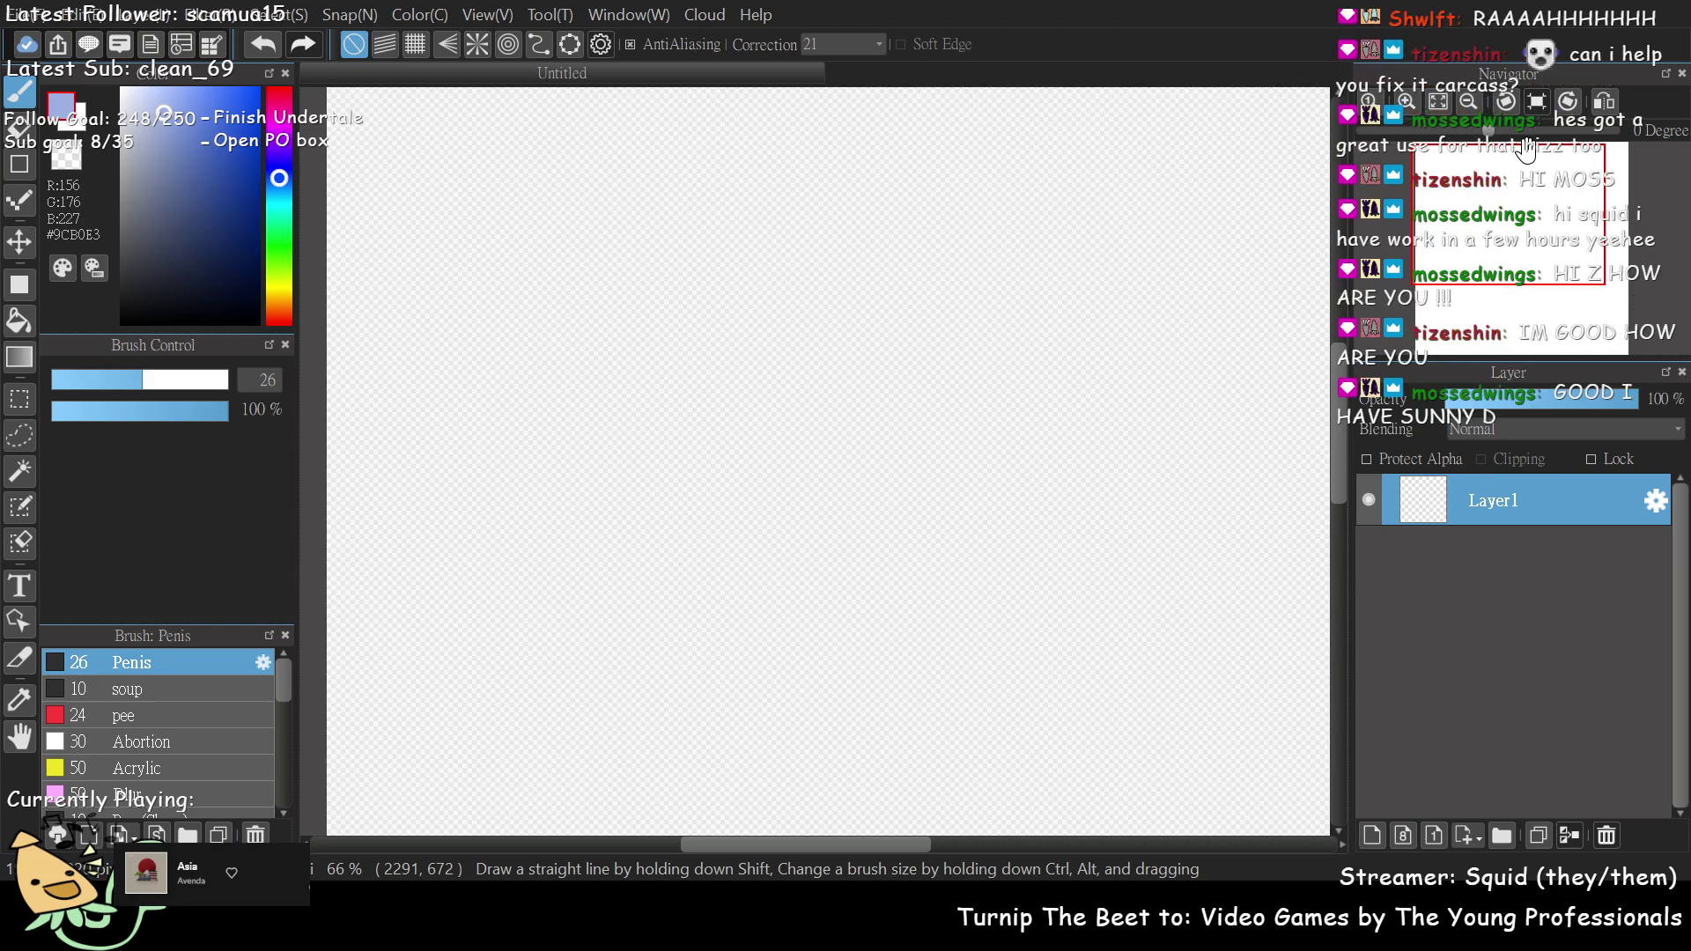
{"action": "left_click", "coordinate": [1560, 248]}
{"action": "left_click_drag", "start_coordinate": [1560, 248], "coordinate": [1512, 229]}
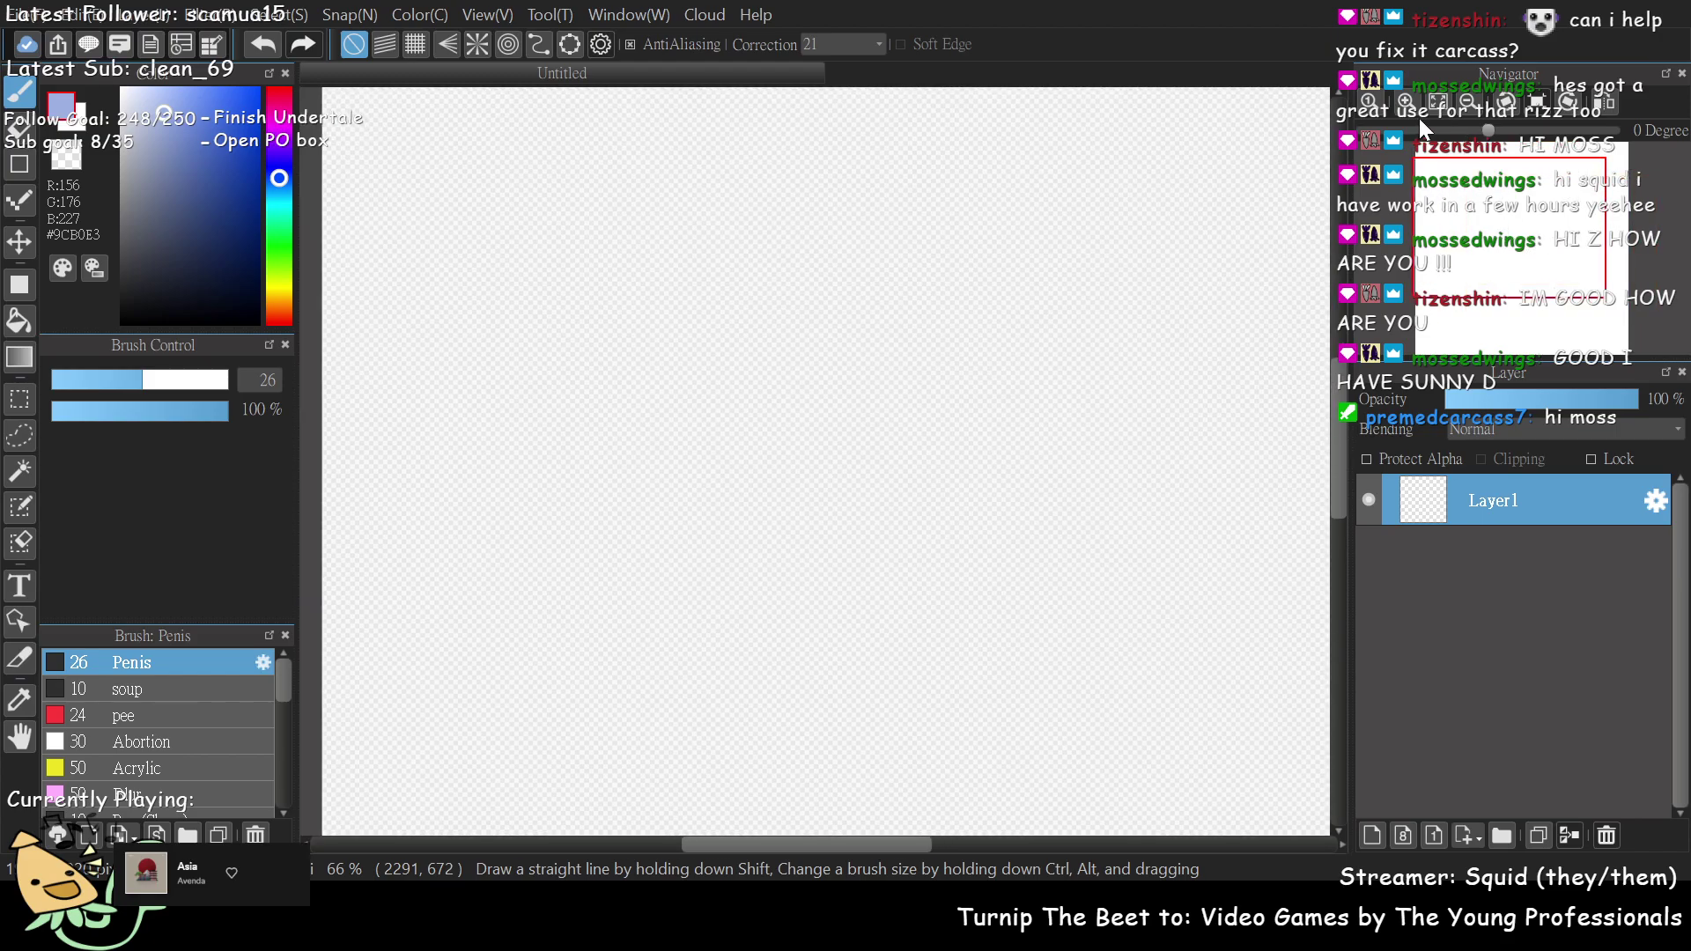
{"action": "left_click", "coordinate": [1469, 101]}
{"action": "left_click", "coordinate": [1469, 102]}
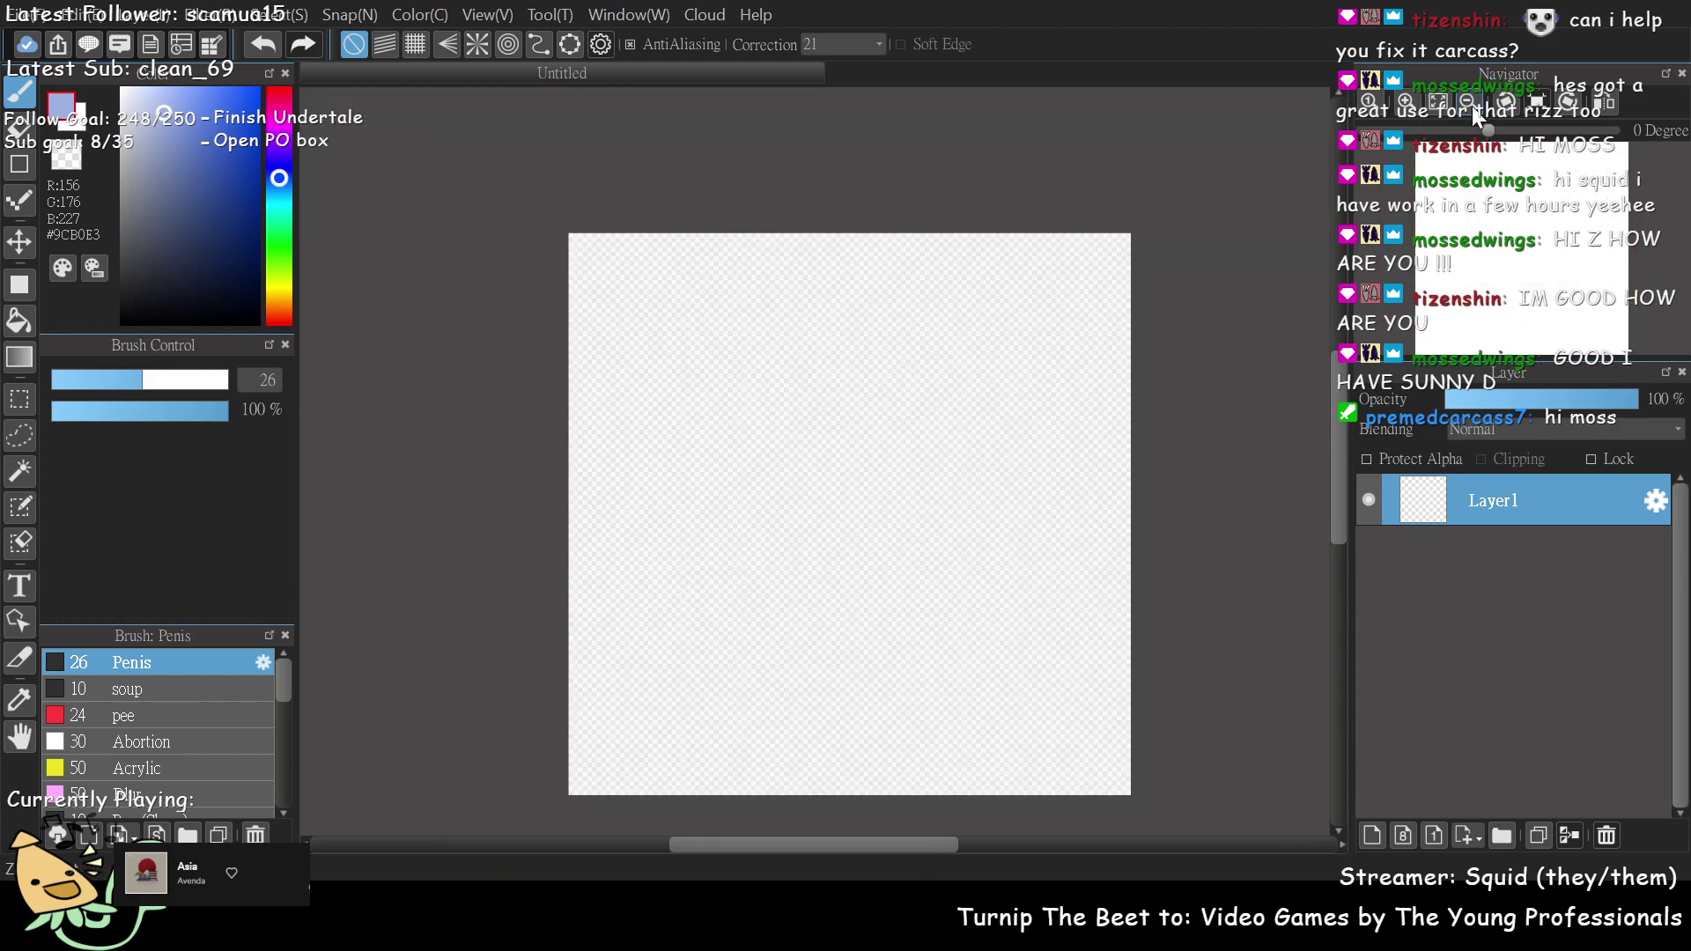
{"action": "left_click", "coordinate": [1409, 104]}
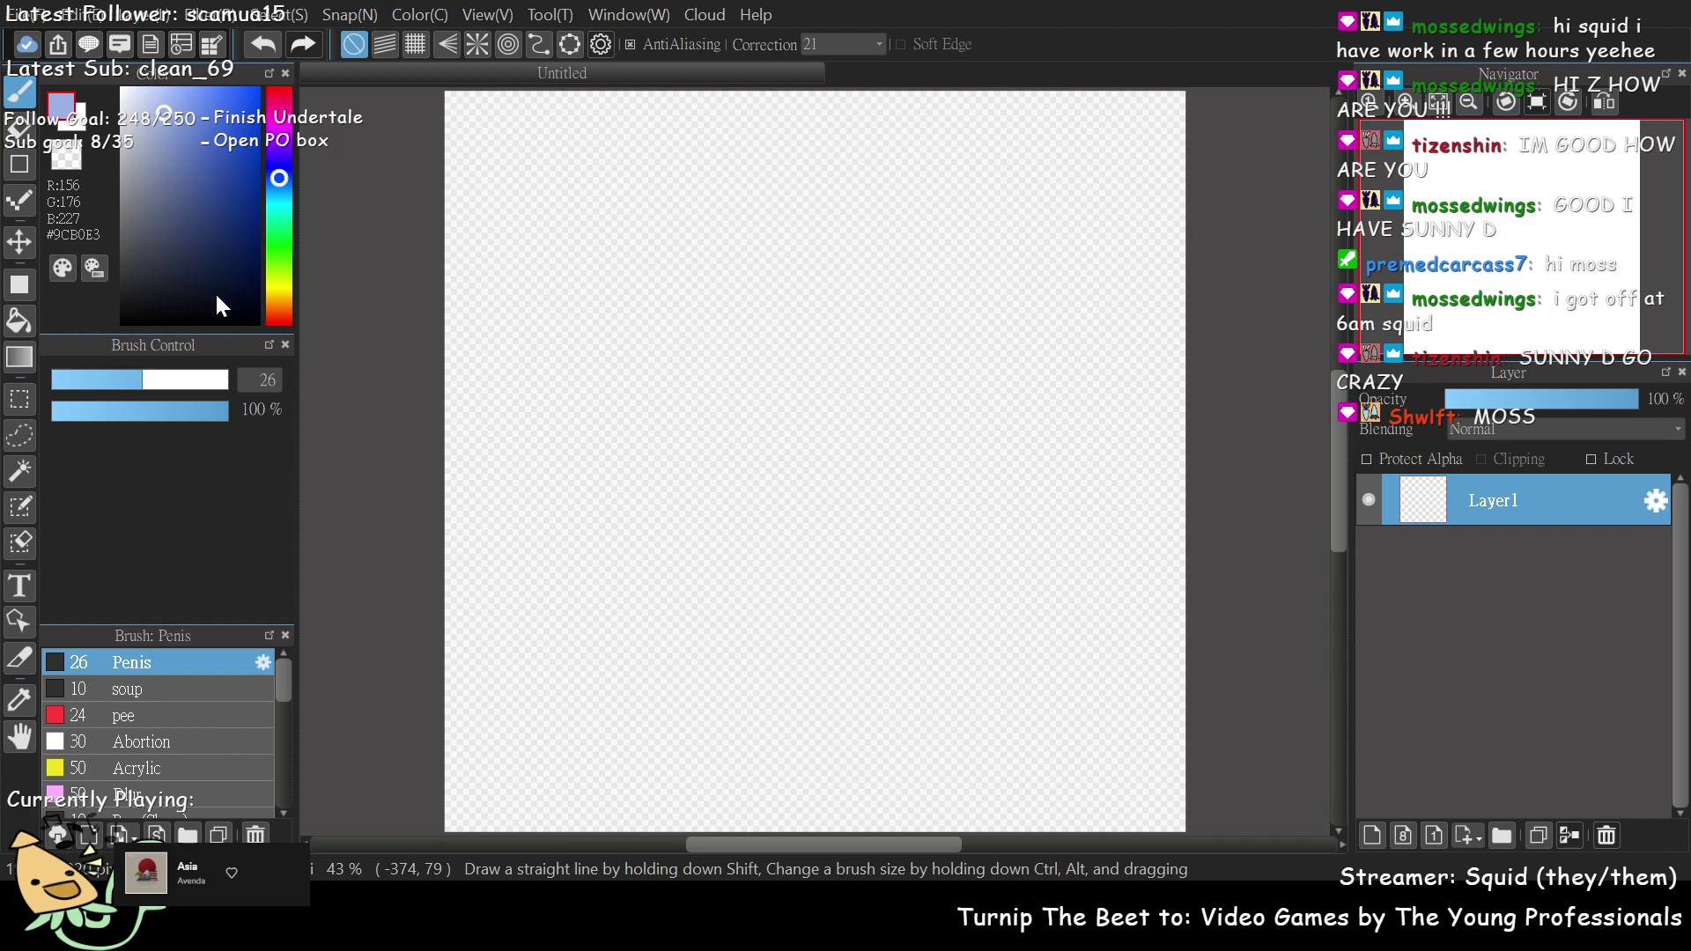
- Change the drawing colour to pale grey-blue #B1BDD9 and set the brush size to 18
{"action": "mouse_move", "coordinate": [223, 280]}
{"action": "left_mouse_down"}
{"action": "mouse_move", "coordinate": [150, 180]}
{"action": "mouse_move", "coordinate": [155, 113]}
{"action": "mouse_move", "coordinate": [145, 123]}
{"action": "left_mouse_up"}
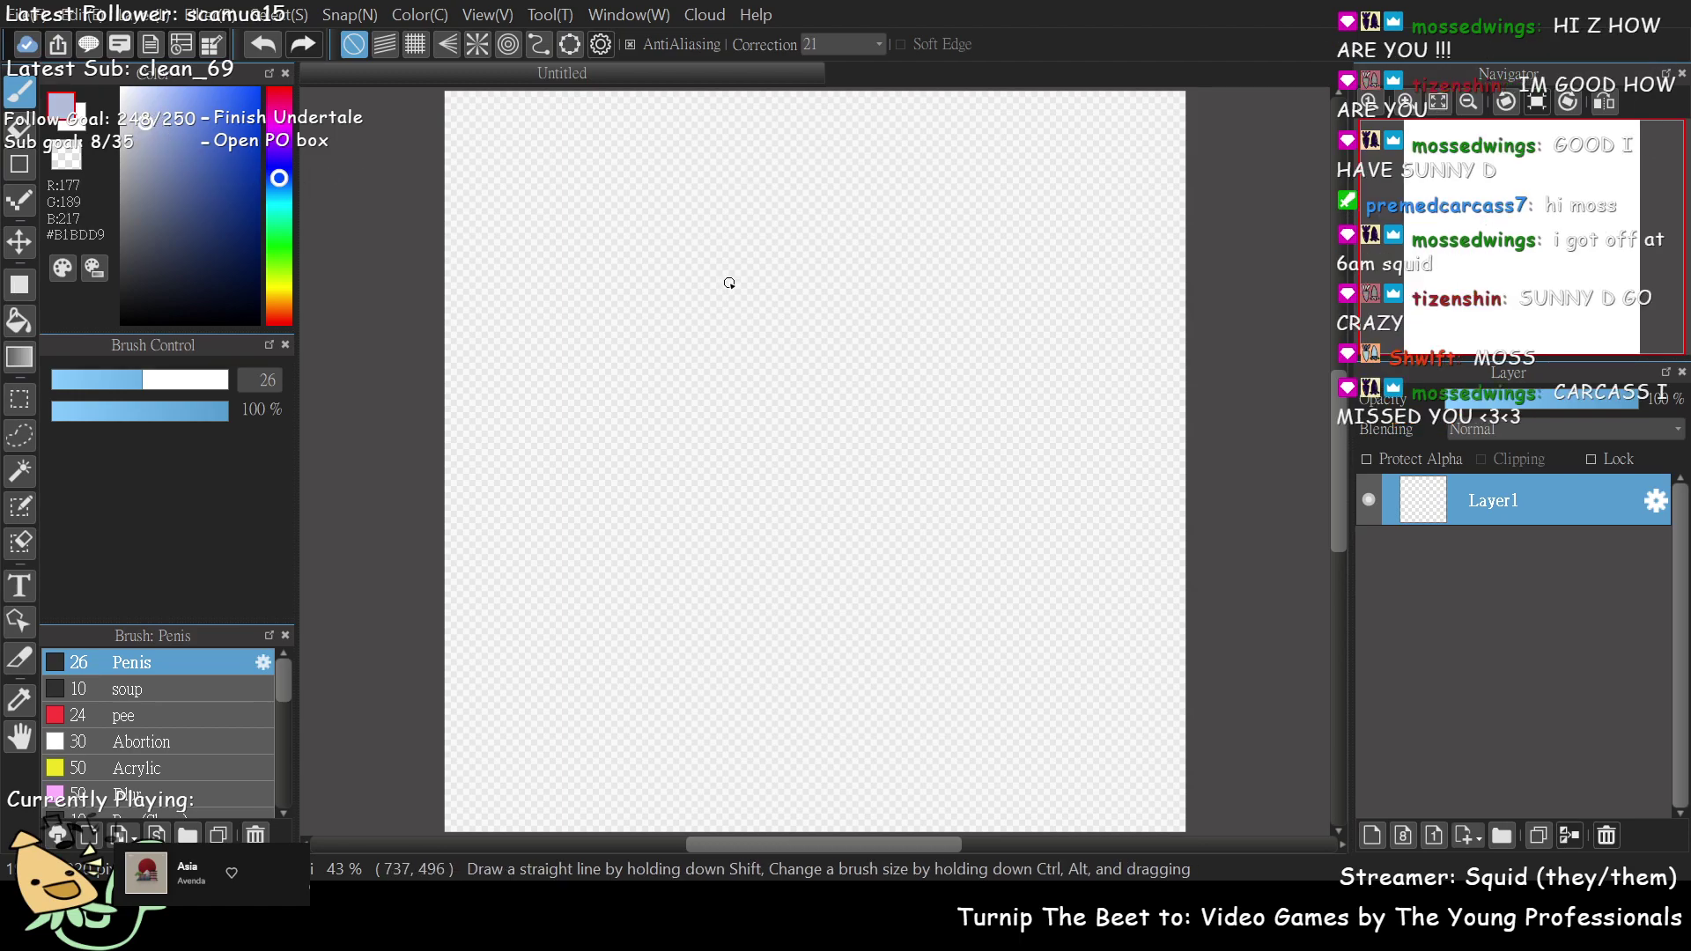
{"action": "mouse_move", "coordinate": [1493, 124]}
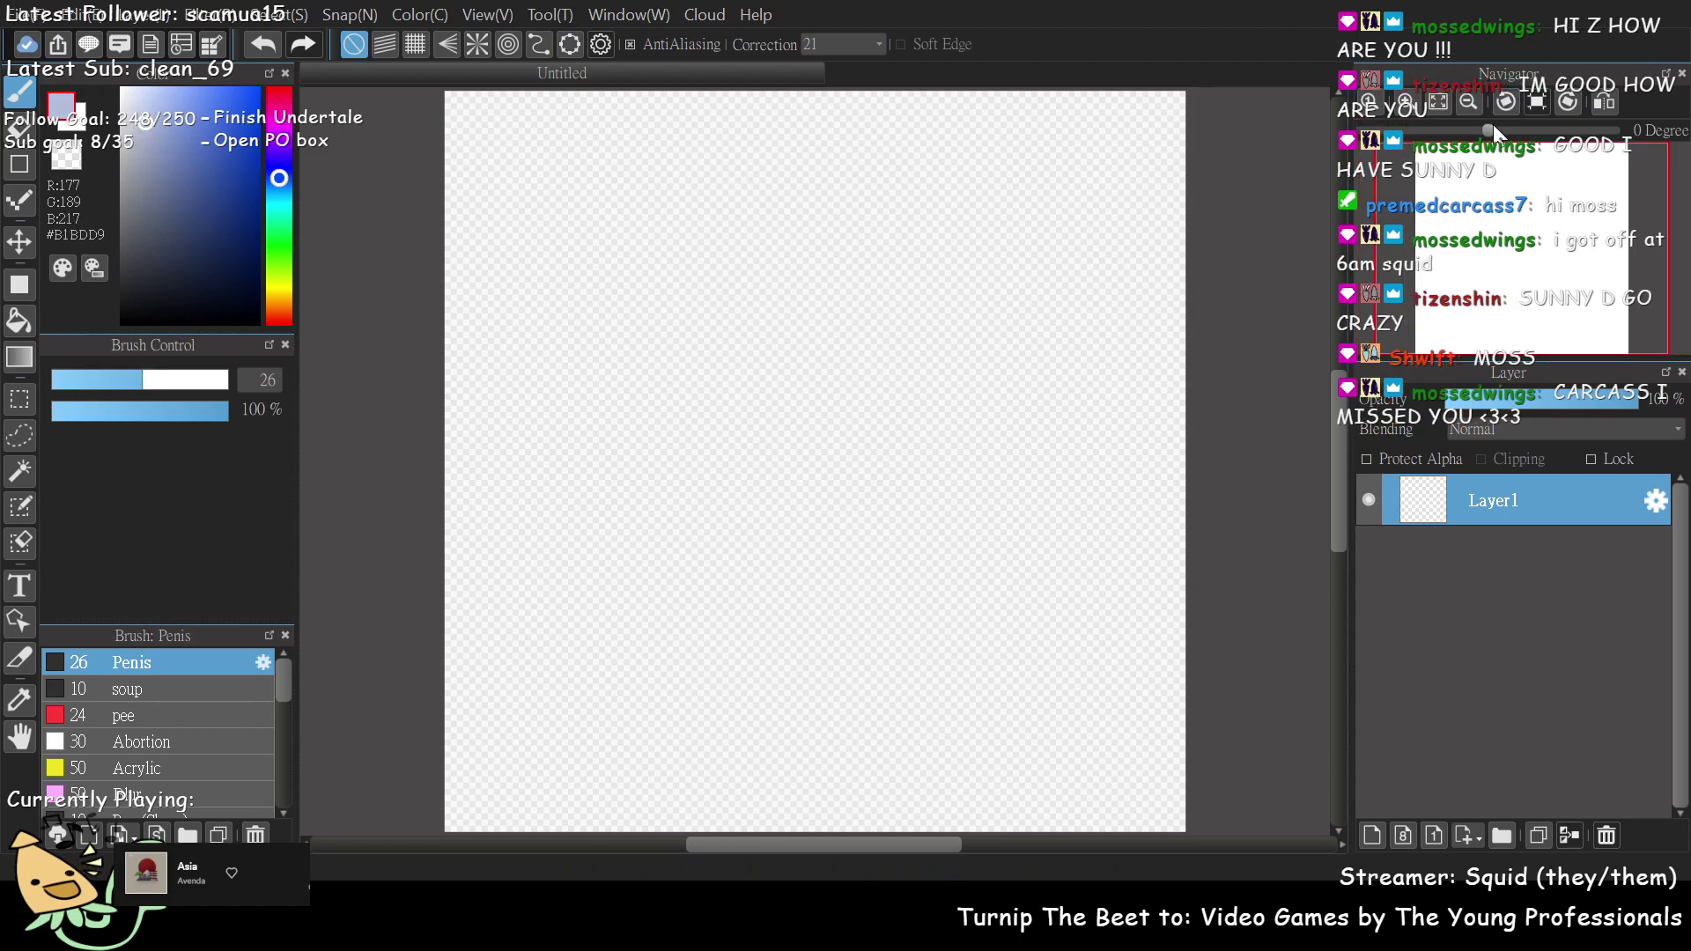
{"action": "left_click", "coordinate": [1417, 108]}
{"action": "left_click", "coordinate": [1416, 107]}
{"action": "left_click_drag", "start_coordinate": [1451, 261], "coordinate": [1521, 250]}
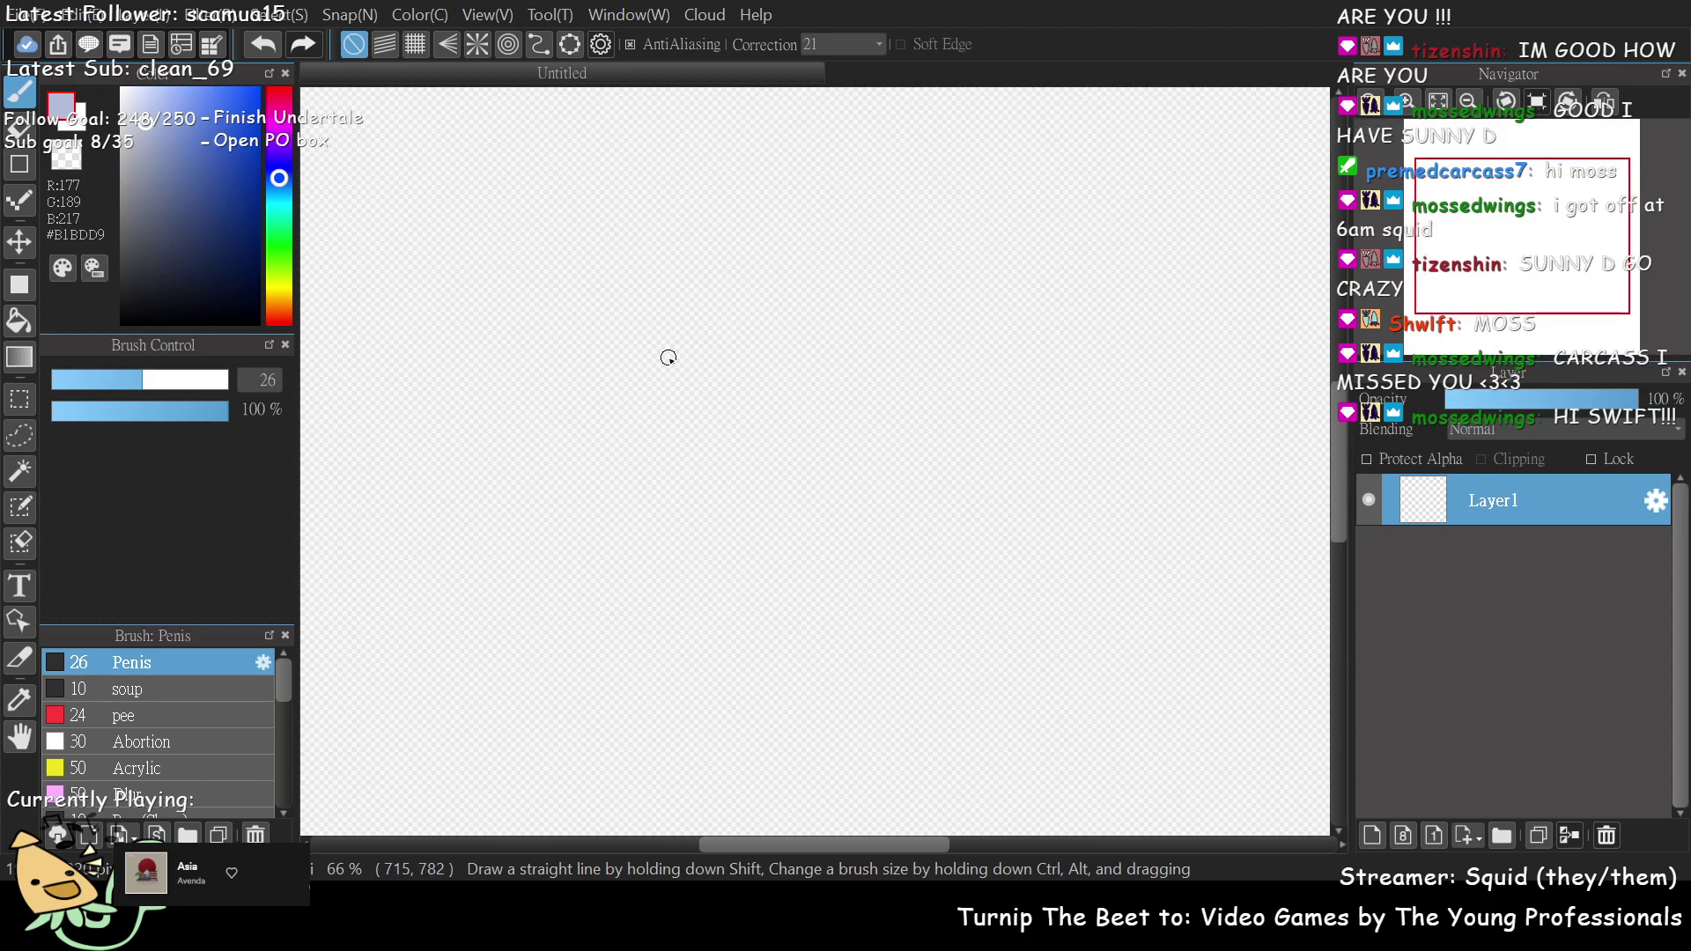
{"action": "left_click_drag", "start_coordinate": [98, 377], "coordinate": [114, 372]}
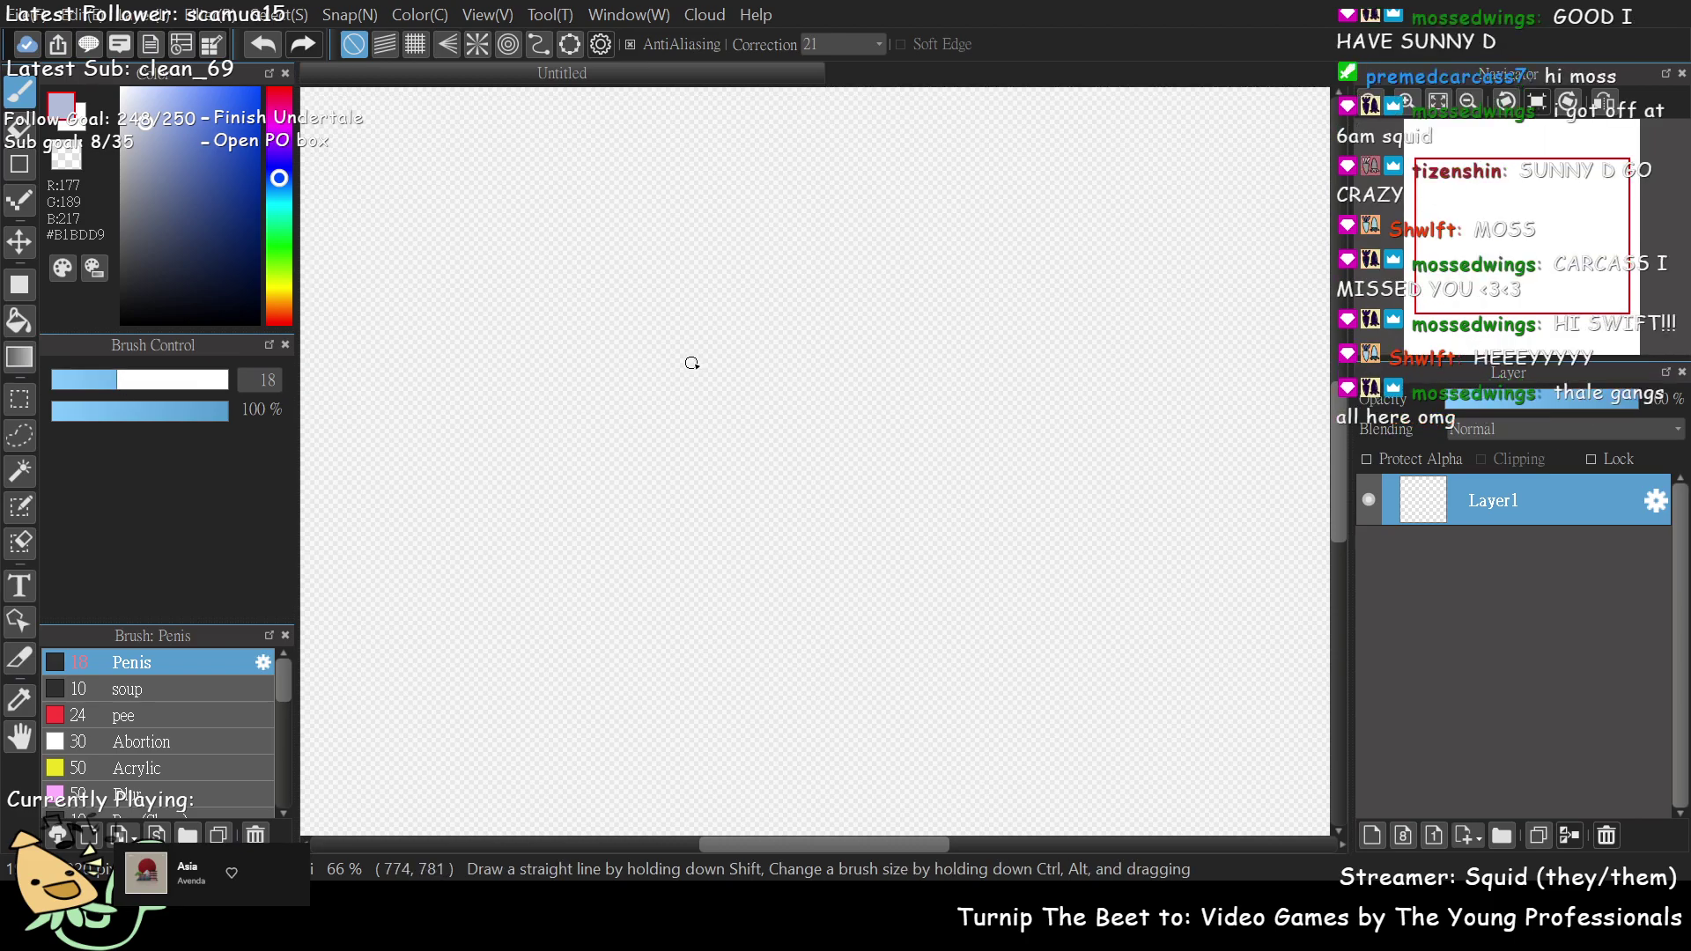
{"action": "mouse_move", "coordinate": [695, 355]}
{"action": "left_mouse_down"}
{"action": "mouse_move", "coordinate": [686, 432]}
{"action": "mouse_move", "coordinate": [780, 453]}
{"action": "mouse_move", "coordinate": [830, 433]}
{"action": "mouse_move", "coordinate": [850, 369]}
{"action": "mouse_move", "coordinate": [837, 319]}
{"action": "mouse_move", "coordinate": [720, 302]}
{"action": "mouse_move", "coordinate": [673, 344]}
{"action": "mouse_move", "coordinate": [681, 426]}
{"action": "left_mouse_up"}
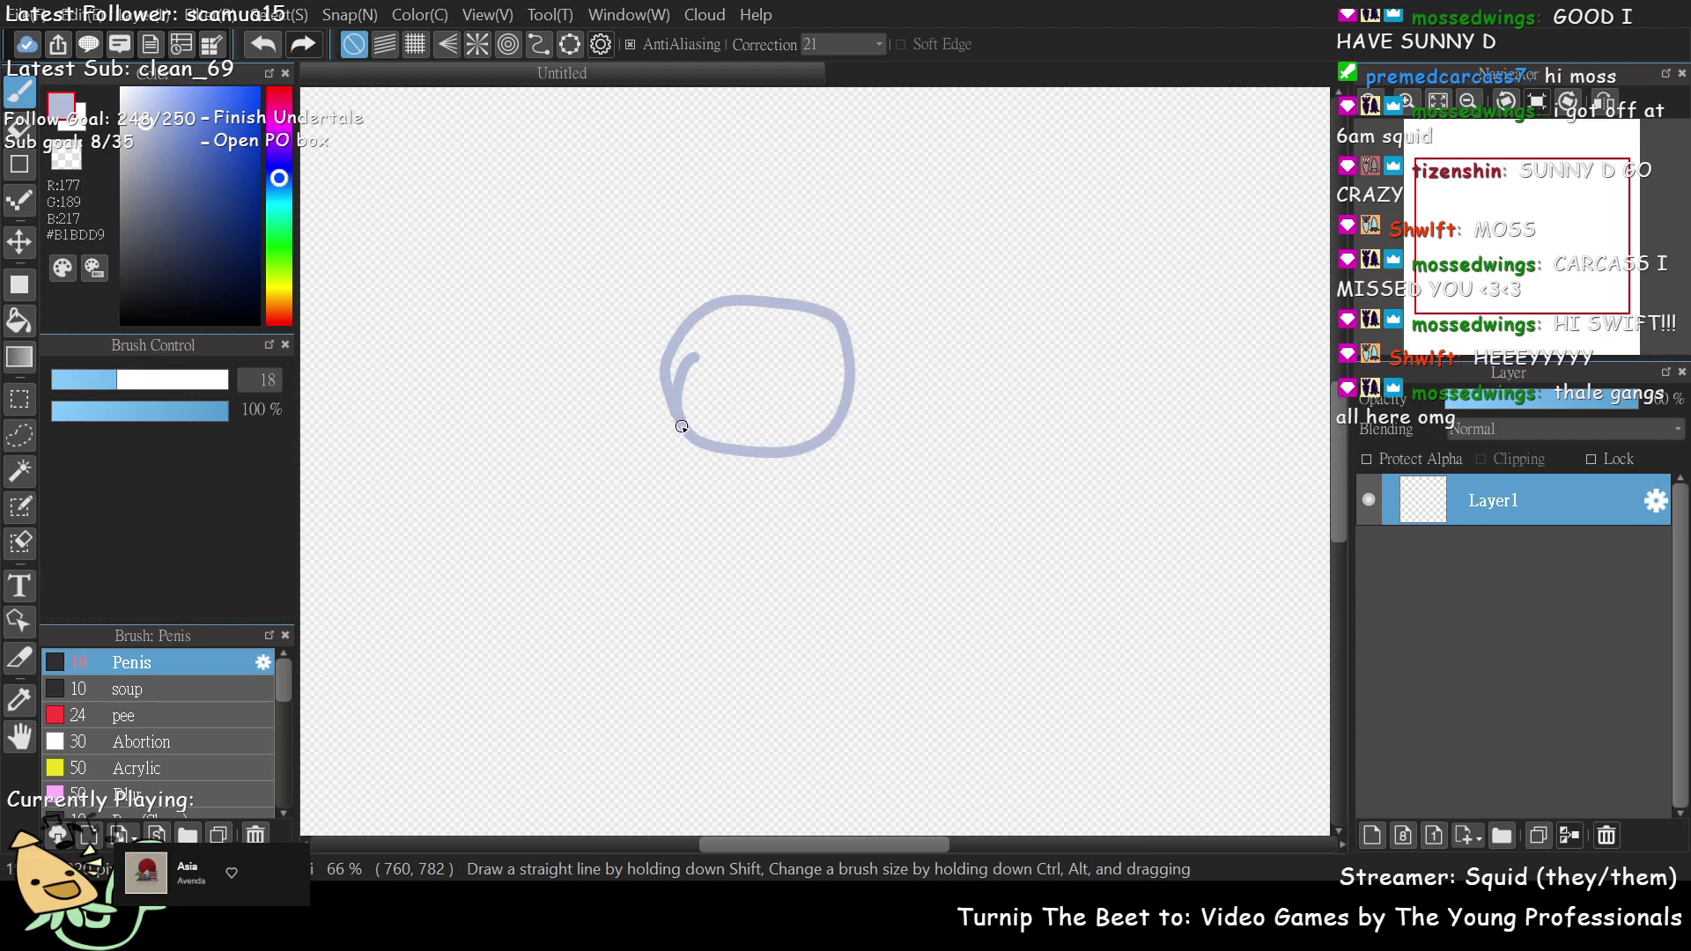
{"action": "left_click", "coordinate": [20, 319]}
{"action": "left_click", "coordinate": [769, 336]}
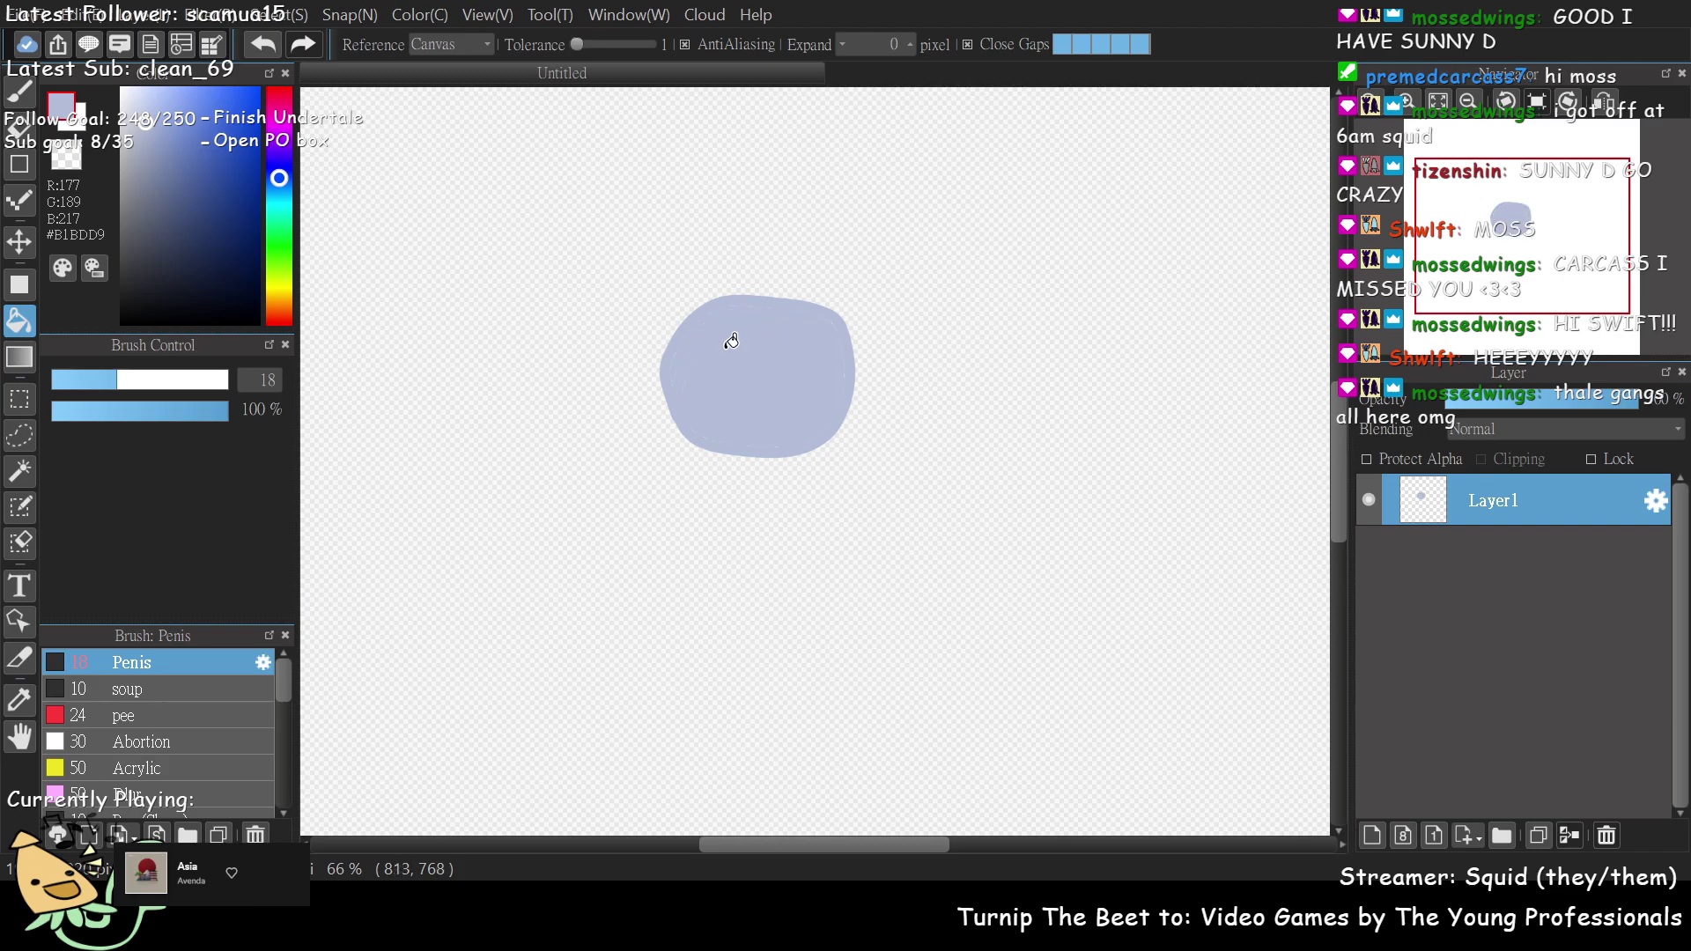
{"action": "key", "text": "ctrl+z"}
{"action": "key", "text": "ctrl+z"}
- Set the drawing colour to black, #000000, and return to the Brush tool
{"action": "left_click_drag", "start_coordinate": [157, 289], "coordinate": [3, 458]}
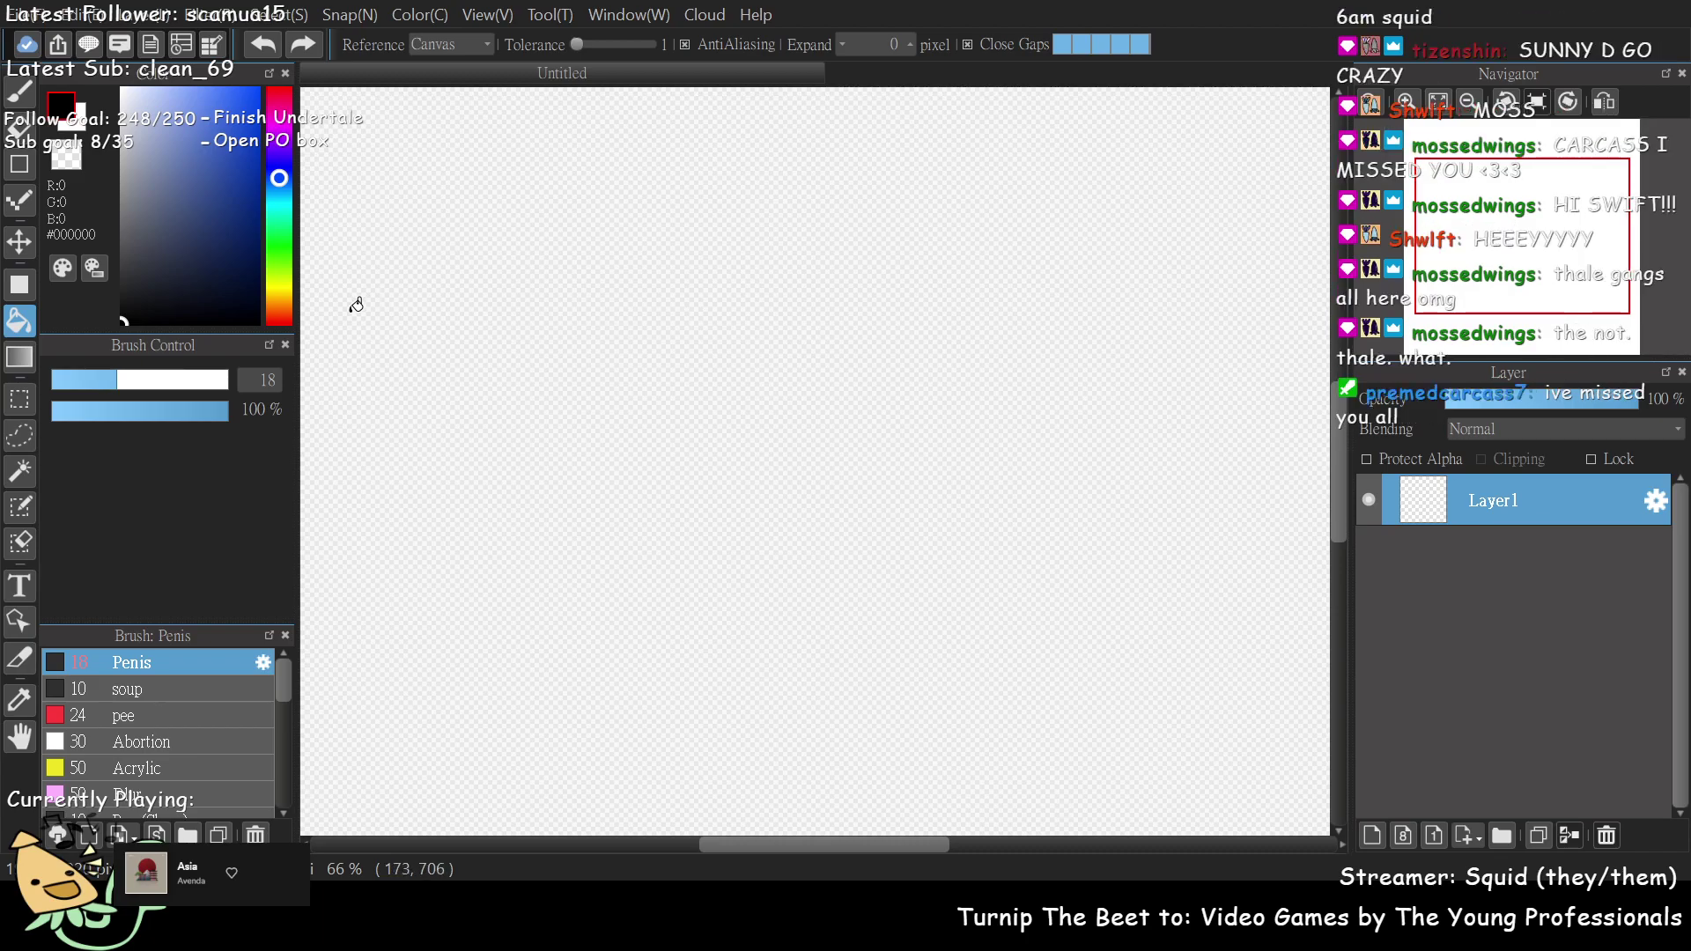
{"action": "key", "text": "b"}
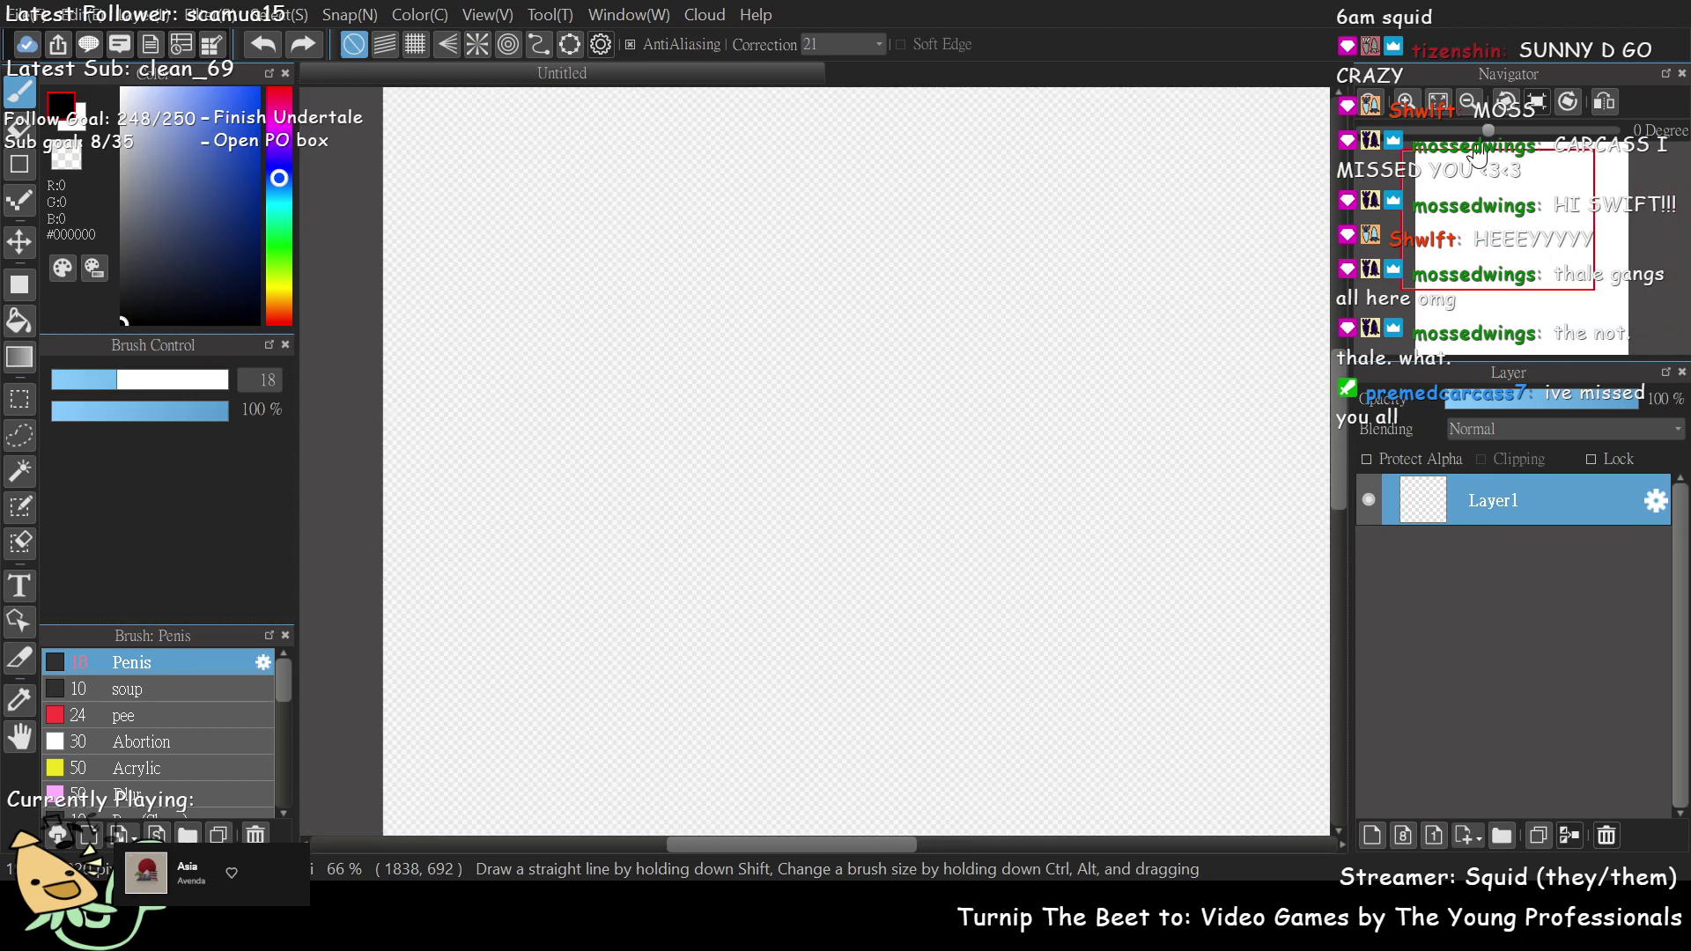
{"action": "left_click", "coordinate": [1437, 104]}
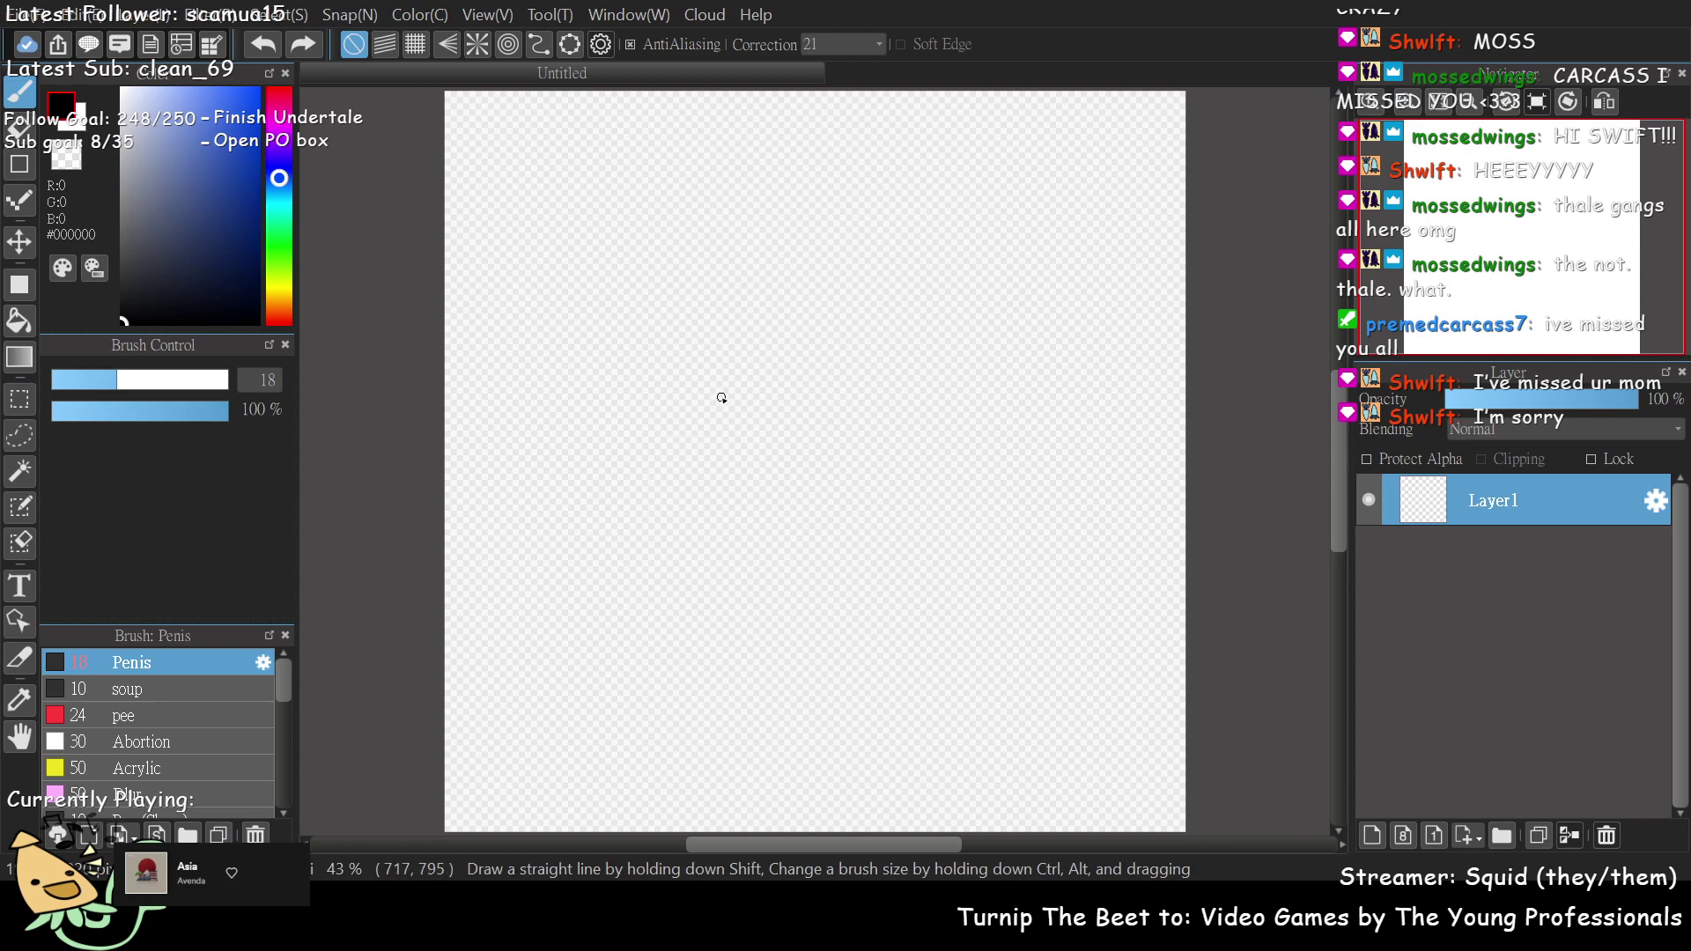
- Draw a closed, rounded oval head outline in the upper middle of the canvas with the black brush at size 9.3, redoing unsatisfactory strokes
{"action": "mouse_move", "coordinate": [699, 422]}
{"action": "left_mouse_down"}
{"action": "mouse_move", "coordinate": [734, 497]}
{"action": "mouse_move", "coordinate": [807, 508]}
{"action": "mouse_move", "coordinate": [890, 473]}
{"action": "left_mouse_up"}
{"action": "key", "text": "ctrl+z"}
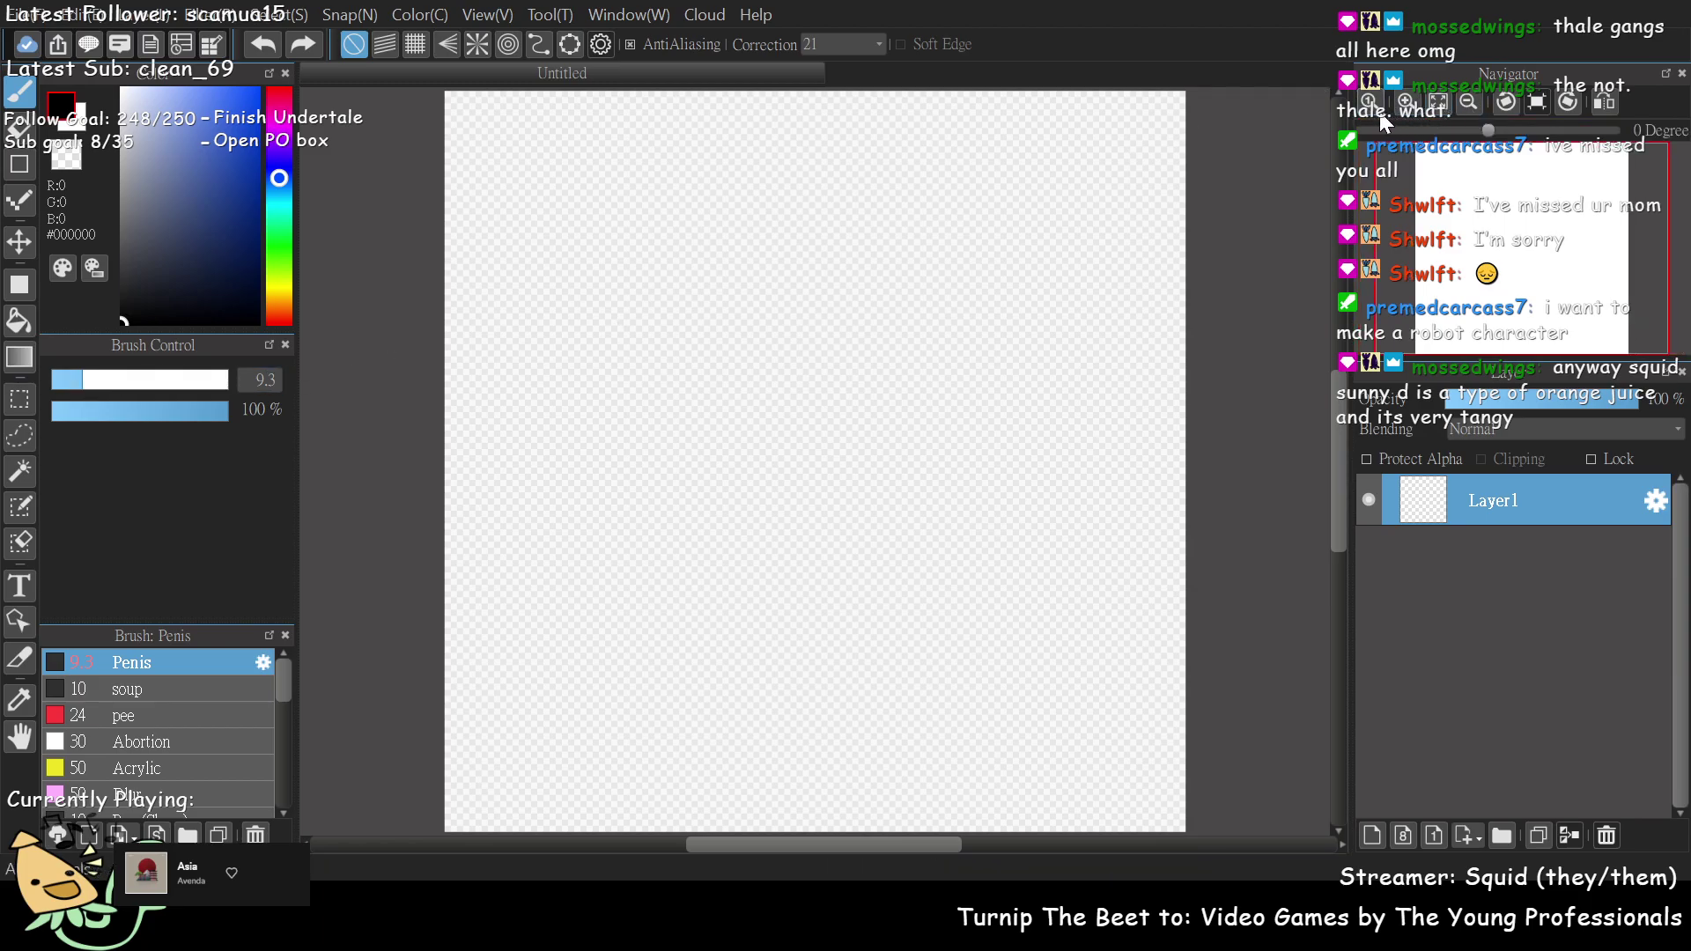
{"action": "left_click", "coordinate": [1400, 114]}
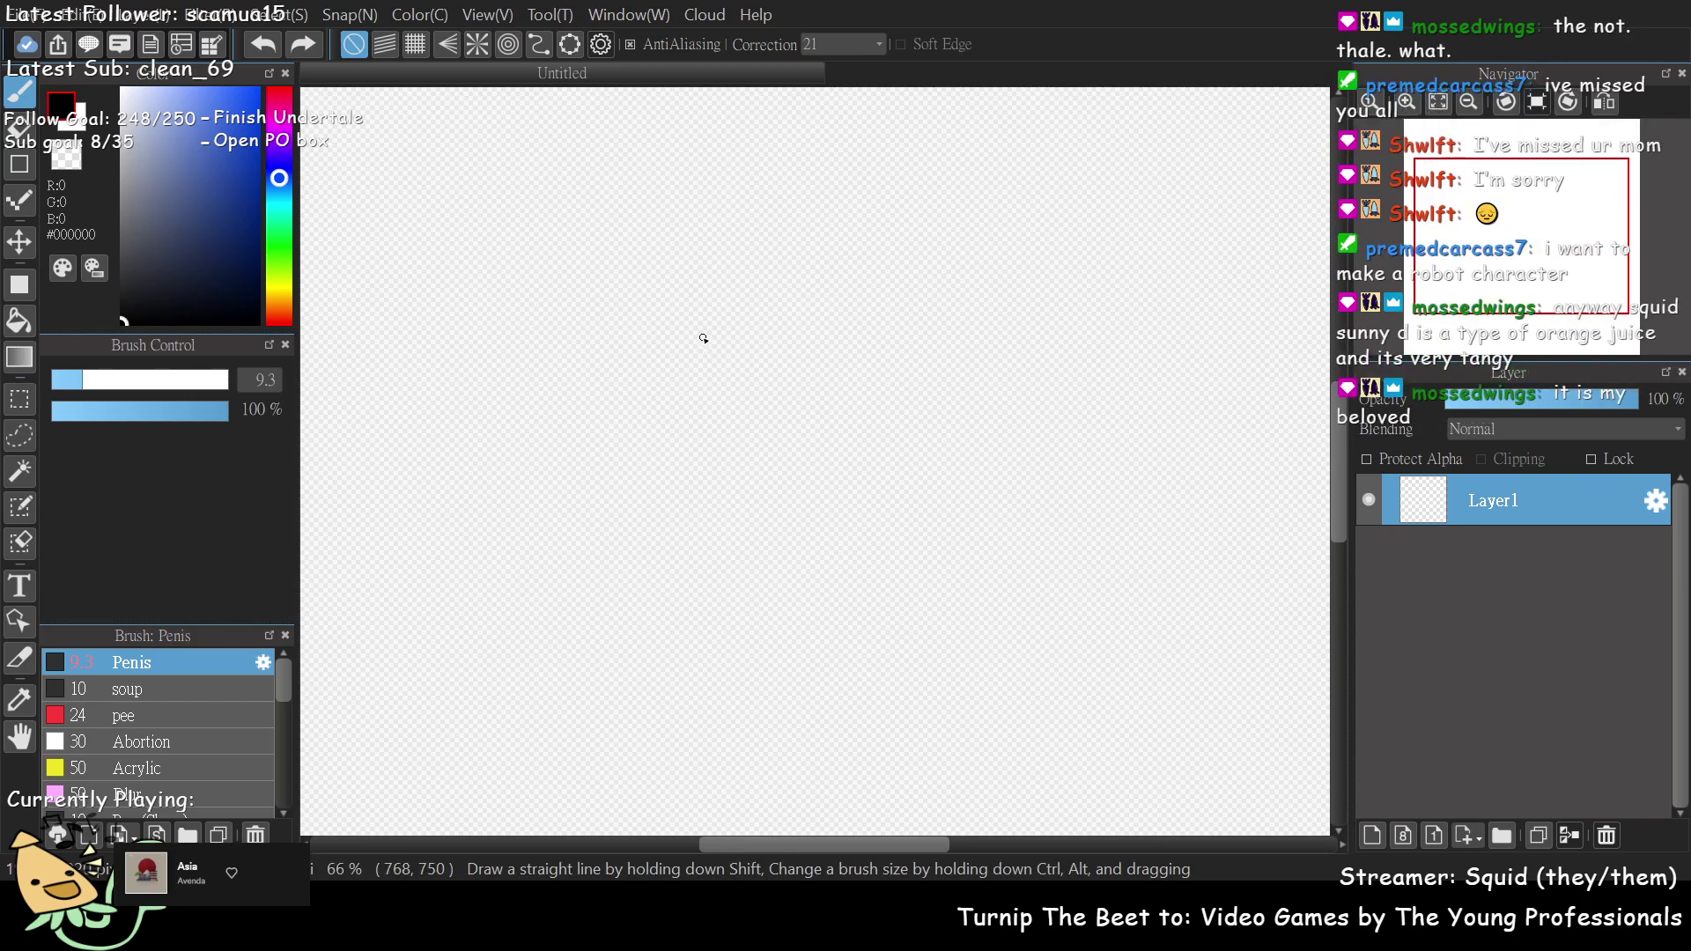
{"action": "mouse_move", "coordinate": [702, 337]}
{"action": "left_mouse_down"}
{"action": "mouse_move", "coordinate": [724, 409]}
{"action": "mouse_move", "coordinate": [788, 427]}
{"action": "mouse_move", "coordinate": [864, 409]}
{"action": "mouse_move", "coordinate": [883, 356]}
{"action": "mouse_move", "coordinate": [865, 325]}
{"action": "mouse_move", "coordinate": [804, 310]}
{"action": "left_mouse_up"}
{"action": "key", "text": "ctrl+z"}
{"action": "mouse_move", "coordinate": [687, 287]}
{"action": "left_mouse_down"}
{"action": "mouse_move", "coordinate": [606, 323]}
{"action": "mouse_move", "coordinate": [620, 443]}
{"action": "mouse_move", "coordinate": [757, 472]}
{"action": "mouse_move", "coordinate": [869, 333]}
{"action": "left_mouse_up"}
{"action": "key", "text": "ctrl+z"}
{"action": "mouse_move", "coordinate": [692, 284]}
{"action": "left_mouse_down"}
{"action": "mouse_move", "coordinate": [628, 367]}
{"action": "mouse_move", "coordinate": [667, 438]}
{"action": "mouse_move", "coordinate": [758, 430]}
{"action": "mouse_move", "coordinate": [819, 355]}
{"action": "mouse_move", "coordinate": [818, 307]}
{"action": "mouse_move", "coordinate": [790, 277]}
{"action": "mouse_move", "coordinate": [672, 287]}
{"action": "left_mouse_up"}
{"action": "key", "text": "ctrl+z"}
{"action": "mouse_move", "coordinate": [714, 273]}
{"action": "left_mouse_down"}
{"action": "mouse_move", "coordinate": [615, 318]}
{"action": "mouse_move", "coordinate": [611, 402]}
{"action": "mouse_move", "coordinate": [730, 450]}
{"action": "mouse_move", "coordinate": [840, 402]}
{"action": "mouse_move", "coordinate": [840, 333]}
{"action": "mouse_move", "coordinate": [789, 282]}
{"action": "mouse_move", "coordinate": [707, 270]}
{"action": "left_mouse_up"}
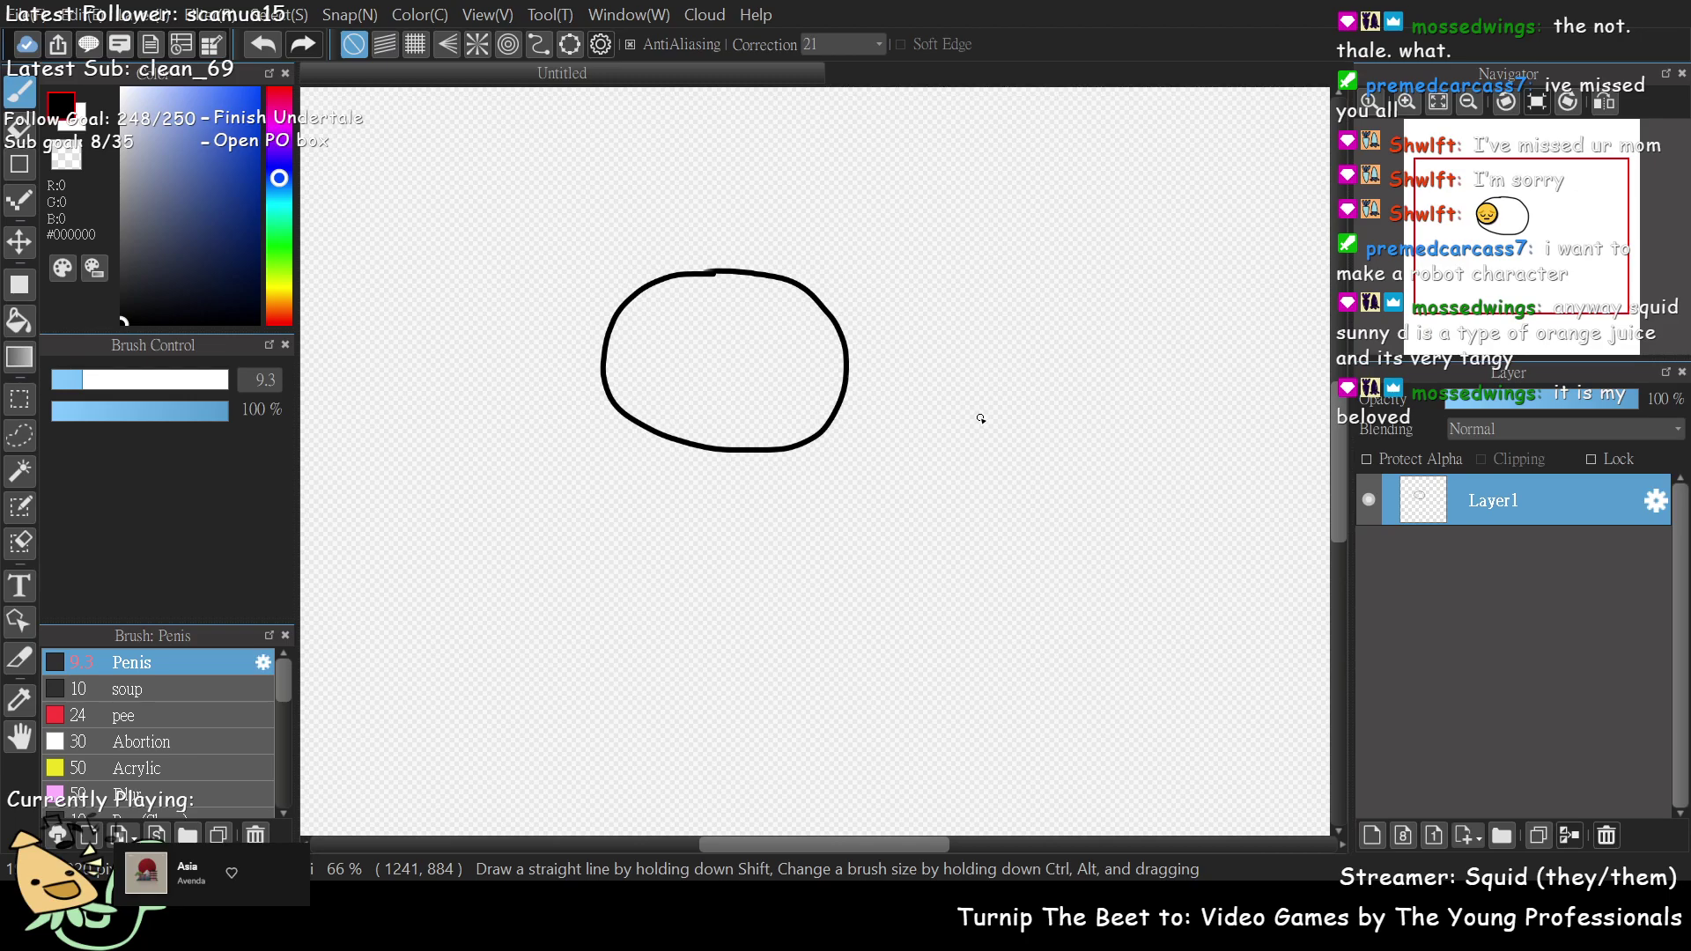
- Erase the top arc of the oval head outline using the eraser brush at size 19
{"action": "mouse_move", "coordinate": [1518, 223]}
{"action": "left_mouse_down"}
{"action": "mouse_move", "coordinate": [1511, 202]}
{"action": "mouse_move", "coordinate": [1512, 244]}
{"action": "left_mouse_up"}
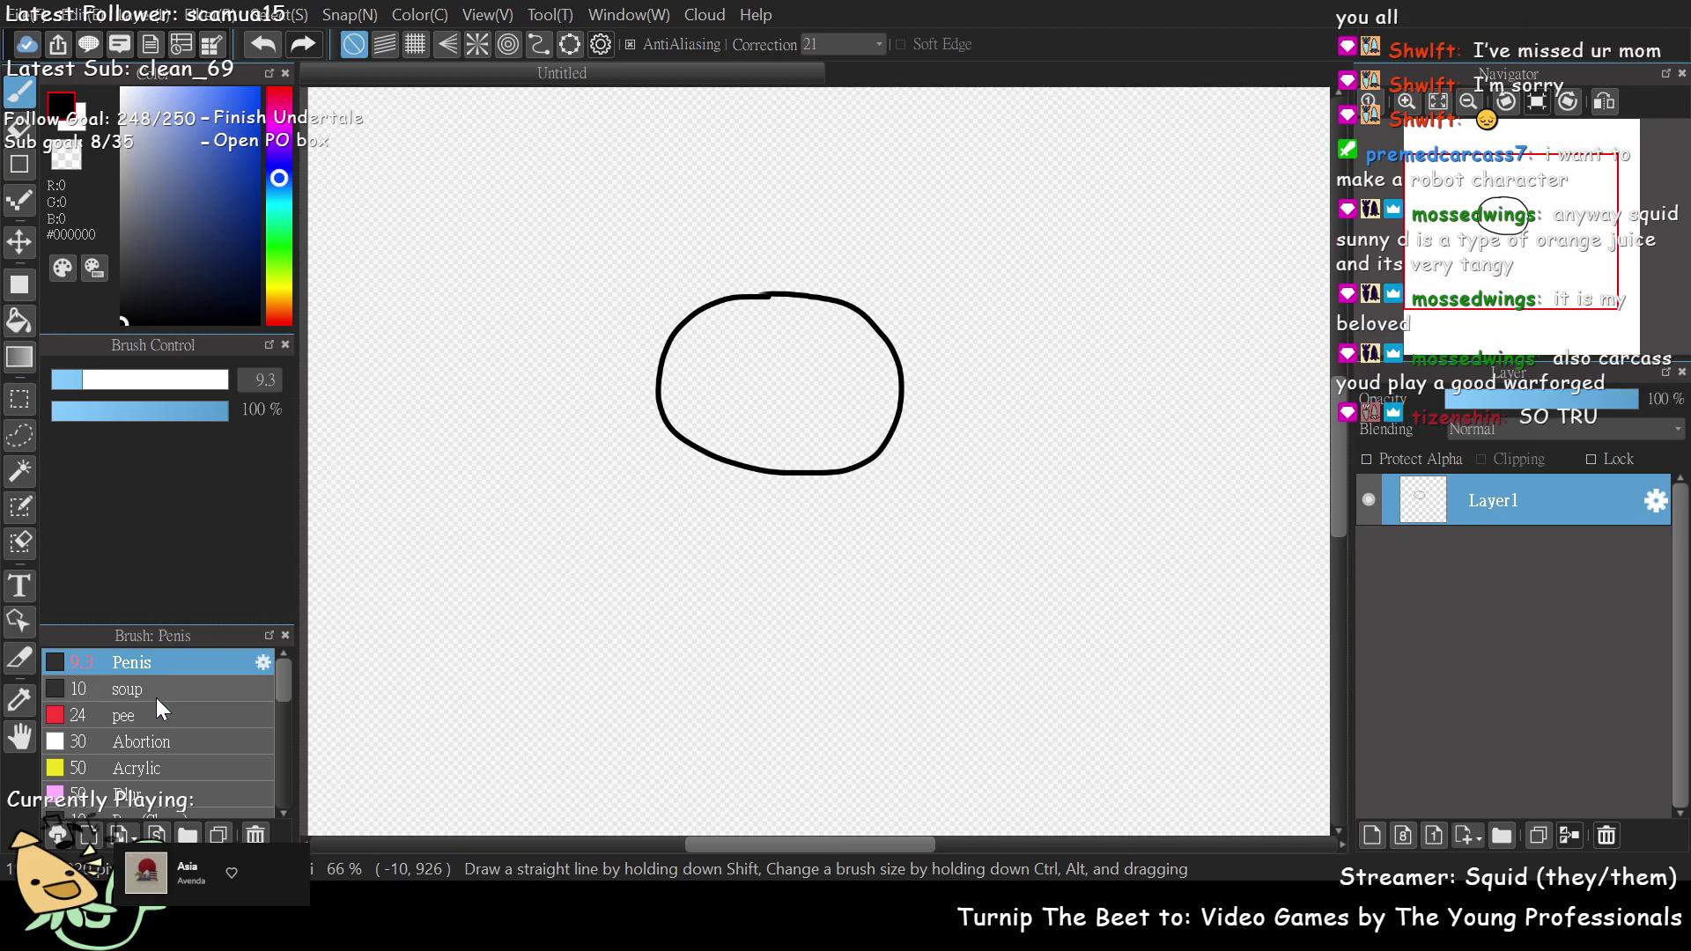
{"action": "left_click", "coordinate": [145, 742]}
{"action": "left_click", "coordinate": [120, 380]}
{"action": "mouse_move", "coordinate": [698, 300]}
{"action": "left_mouse_down"}
{"action": "mouse_move", "coordinate": [885, 309]}
{"action": "mouse_move", "coordinate": [701, 297]}
{"action": "mouse_move", "coordinate": [831, 294]}
{"action": "left_mouse_up"}
{"action": "left_click_drag", "start_coordinate": [716, 291], "coordinate": [916, 294]}
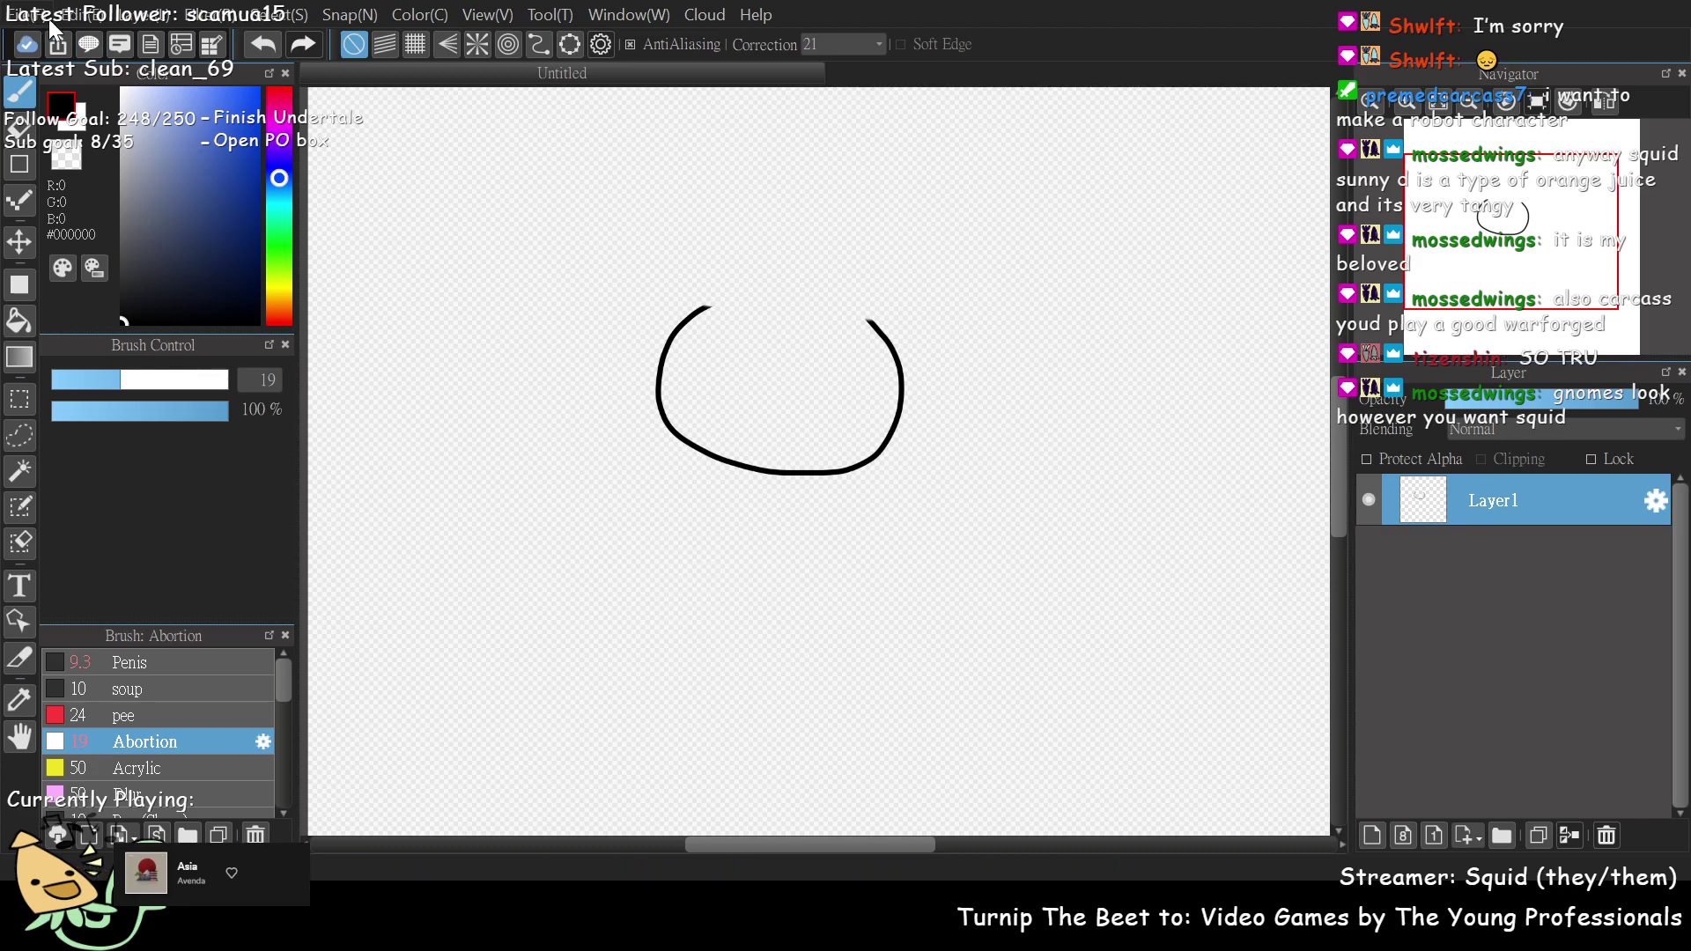
- Paste the garden gnome reference photo and move it to the canvas's left edge, below and beside the head outline
{"action": "key", "text": "ctrl+v"}
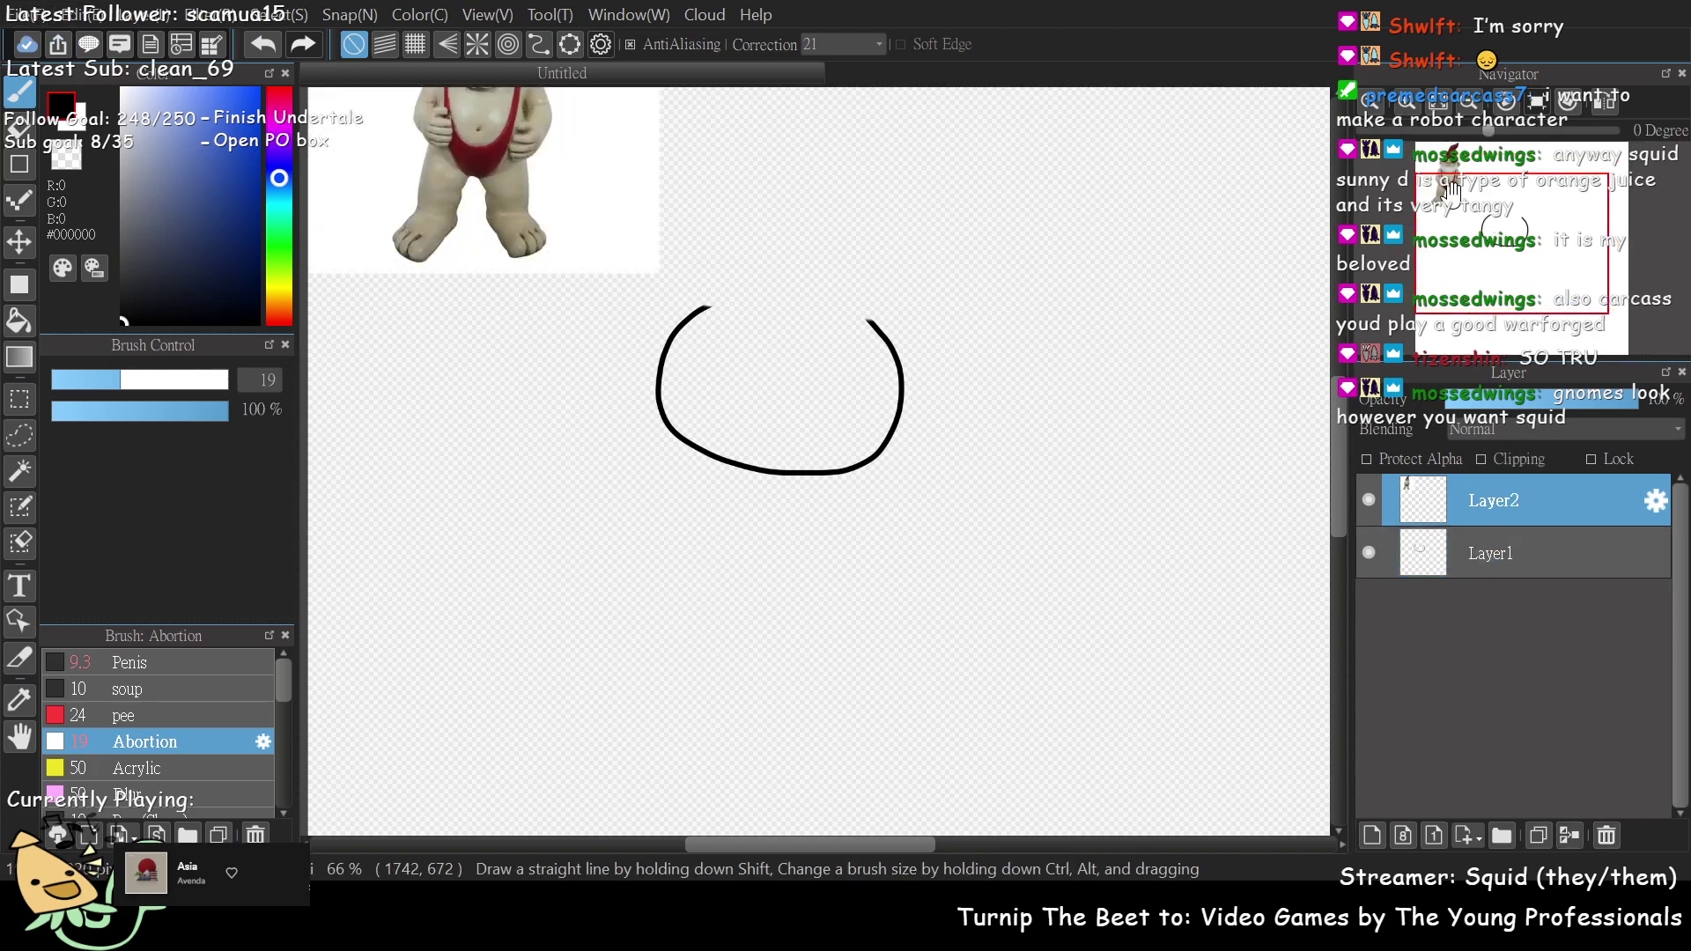
{"action": "key", "text": "ctrl+t"}
{"action": "left_click_drag", "start_coordinate": [620, 153], "coordinate": [608, 613]}
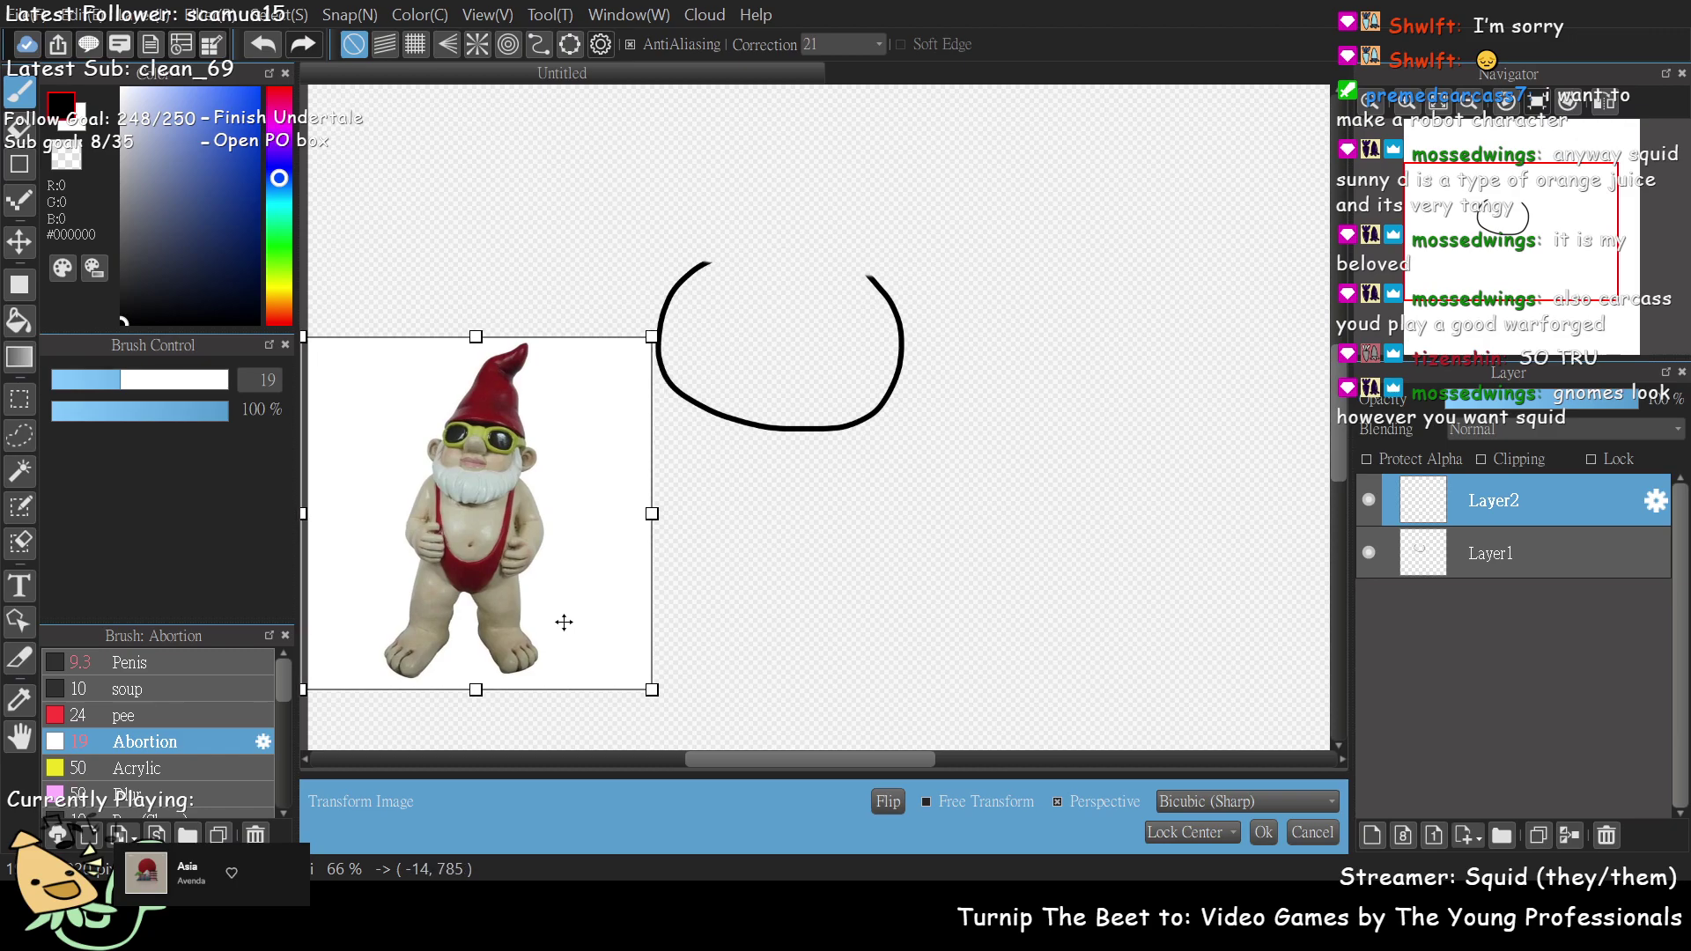
{"action": "left_click_drag", "start_coordinate": [568, 533], "coordinate": [536, 529]}
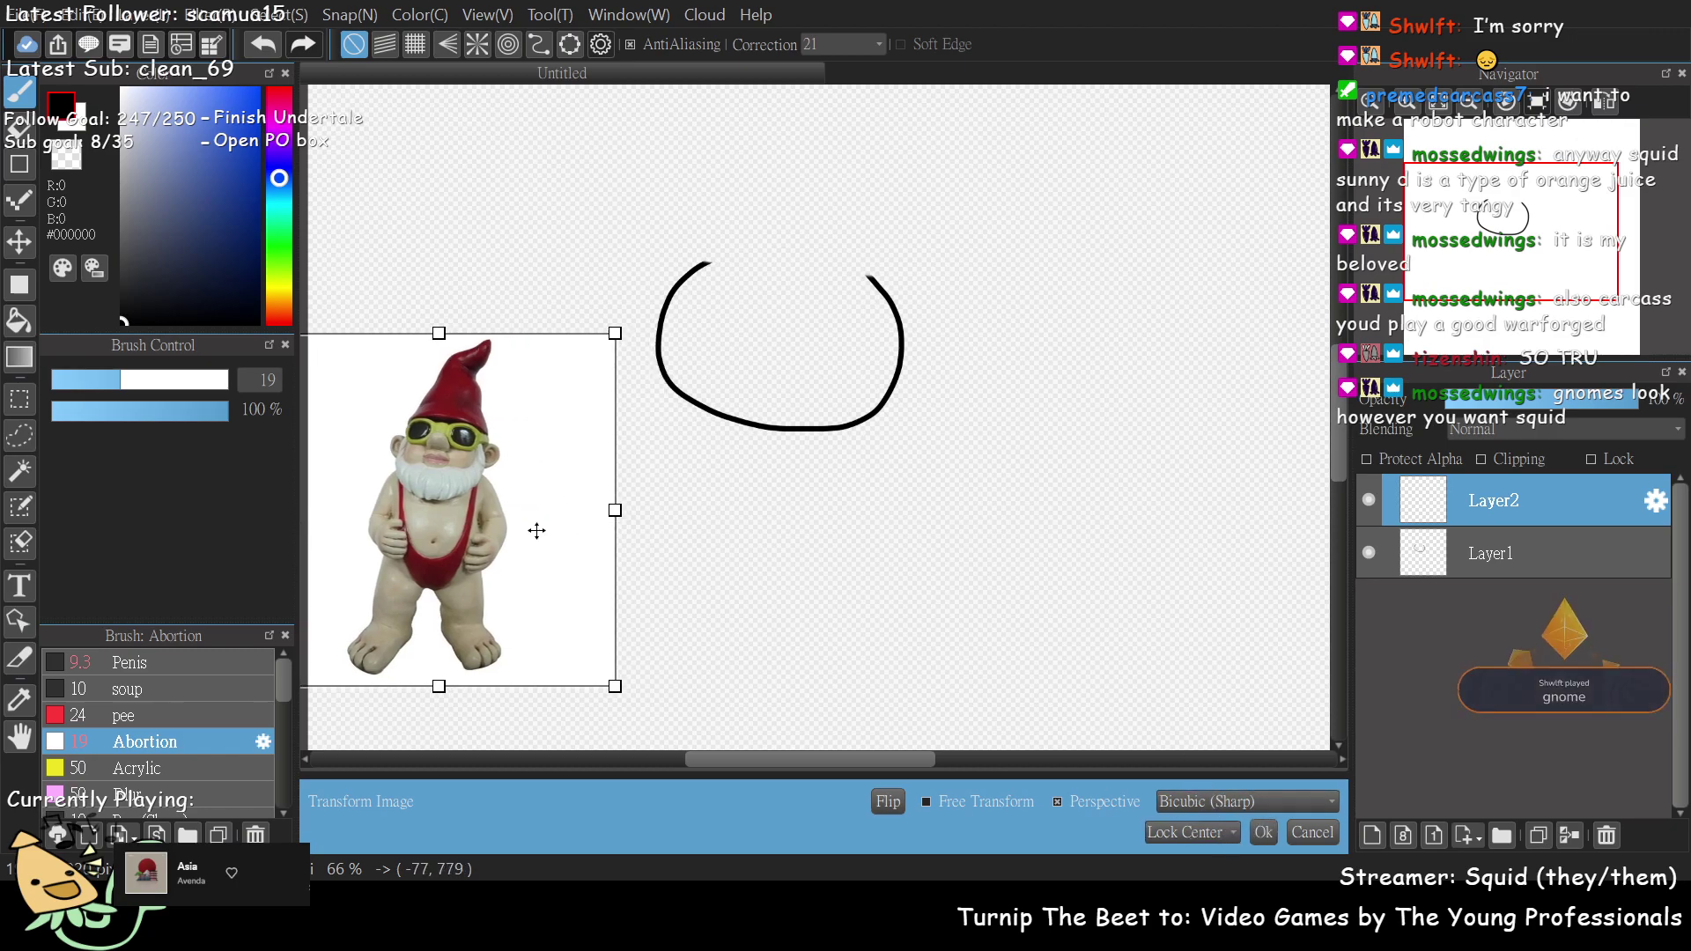
{"action": "left_click", "coordinate": [1260, 833]}
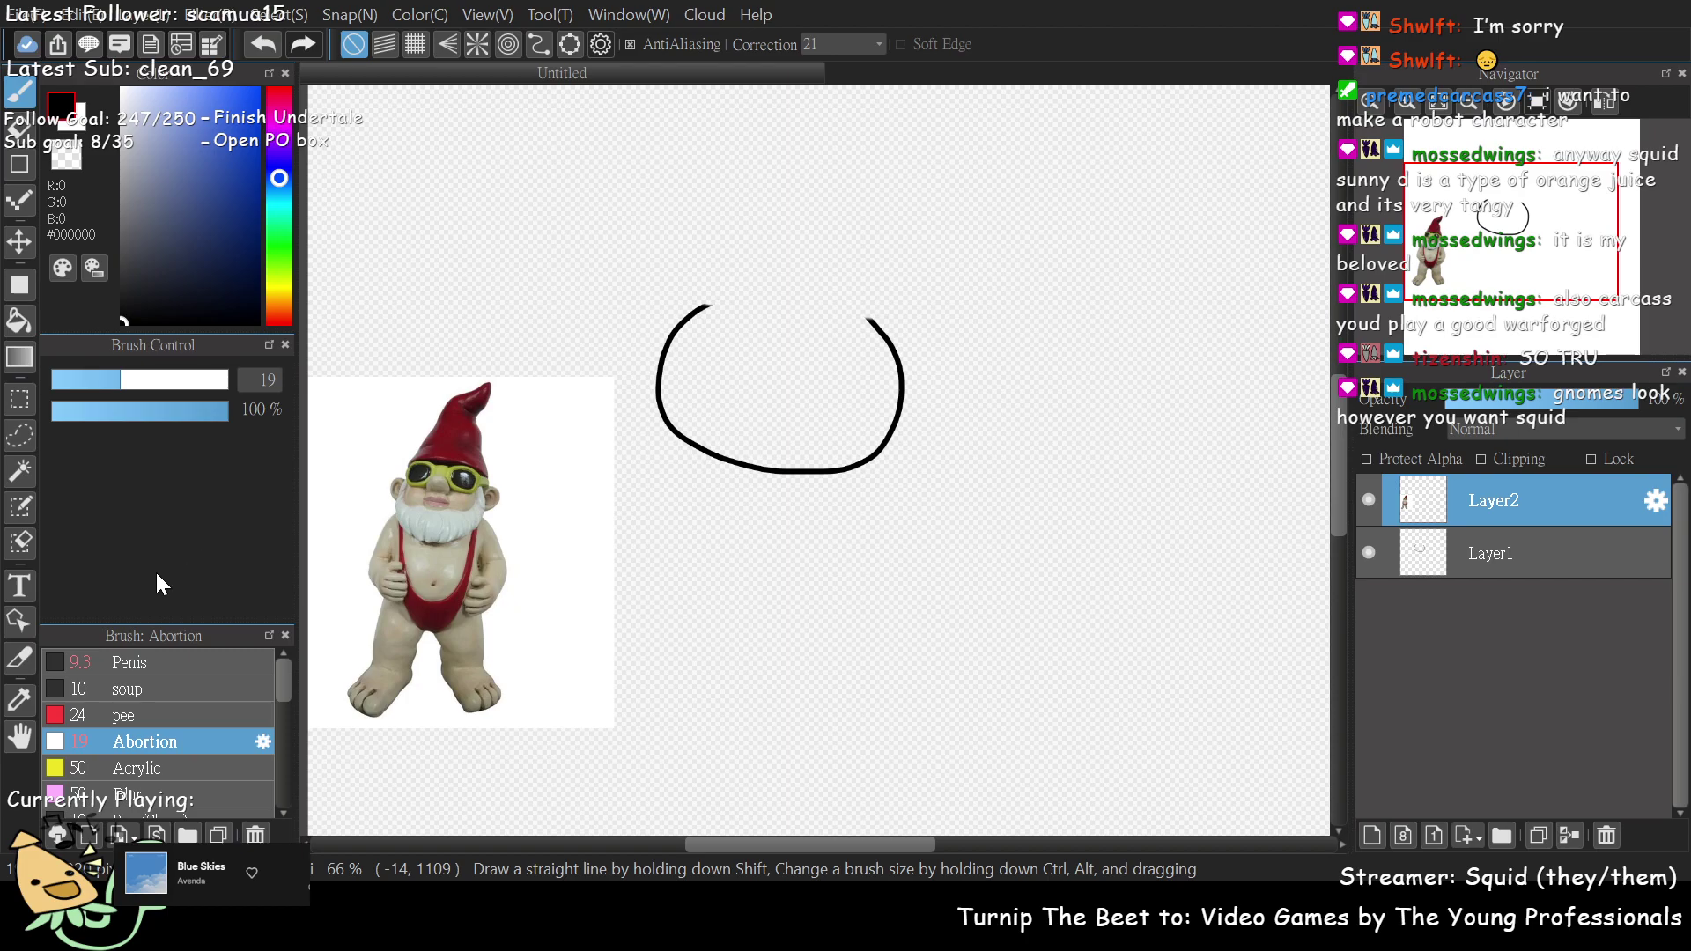
- Draw a sagging hat brim line across the head's open top with the black 9.3 brush, redoing it until the curve fits
{"action": "left_click", "coordinate": [131, 671]}
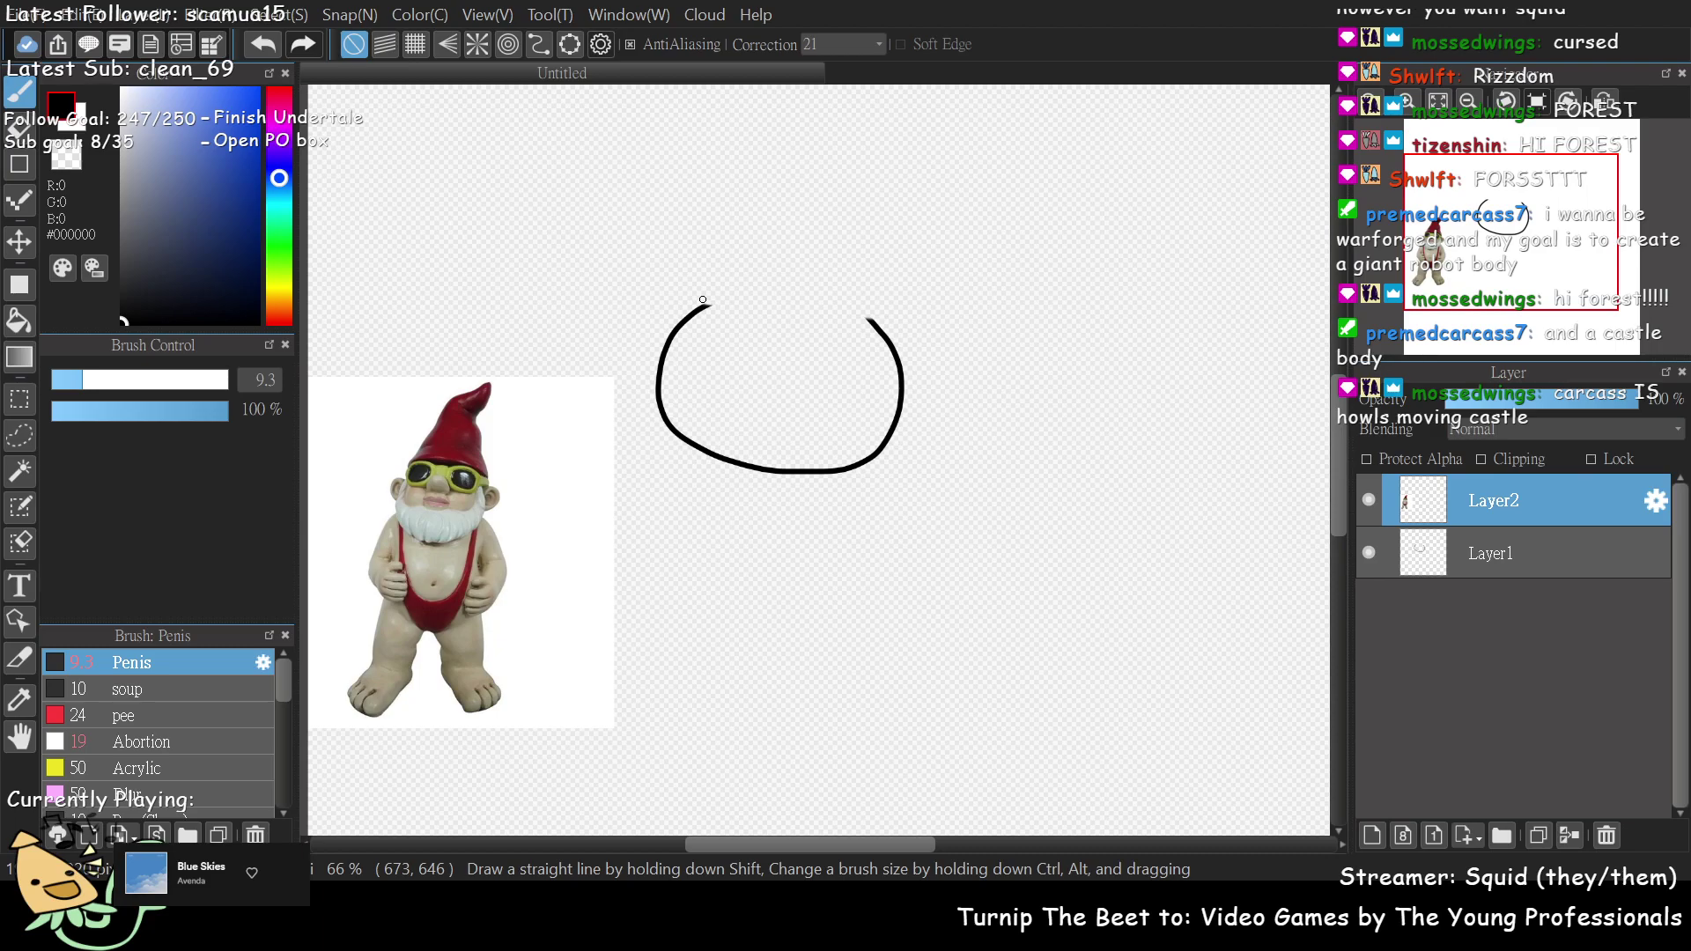
{"action": "left_click_drag", "start_coordinate": [702, 300], "coordinate": [761, 310]}
{"action": "key", "text": "ctrl+z"}
{"action": "mouse_move", "coordinate": [700, 302]}
{"action": "left_mouse_down"}
{"action": "mouse_move", "coordinate": [759, 329]}
{"action": "mouse_move", "coordinate": [833, 332]}
{"action": "left_mouse_up"}
{"action": "key", "text": "ctrl+z"}
{"action": "left_click_drag", "start_coordinate": [702, 304], "coordinate": [875, 321]}
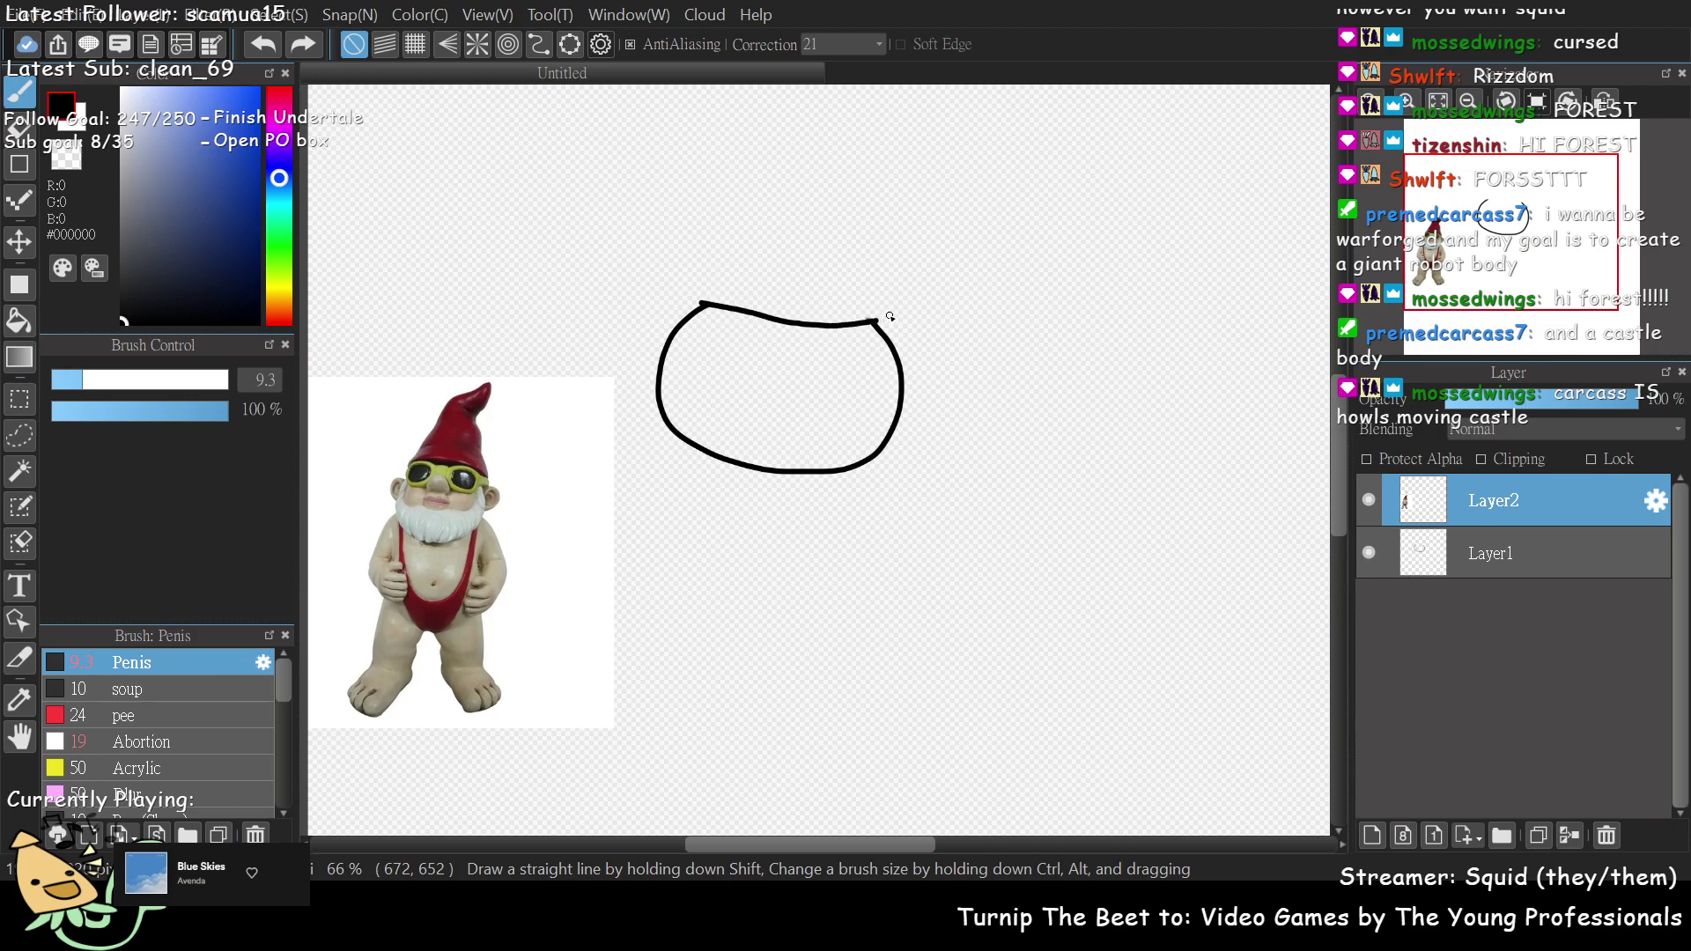
{"action": "key", "text": "ctrl+z"}
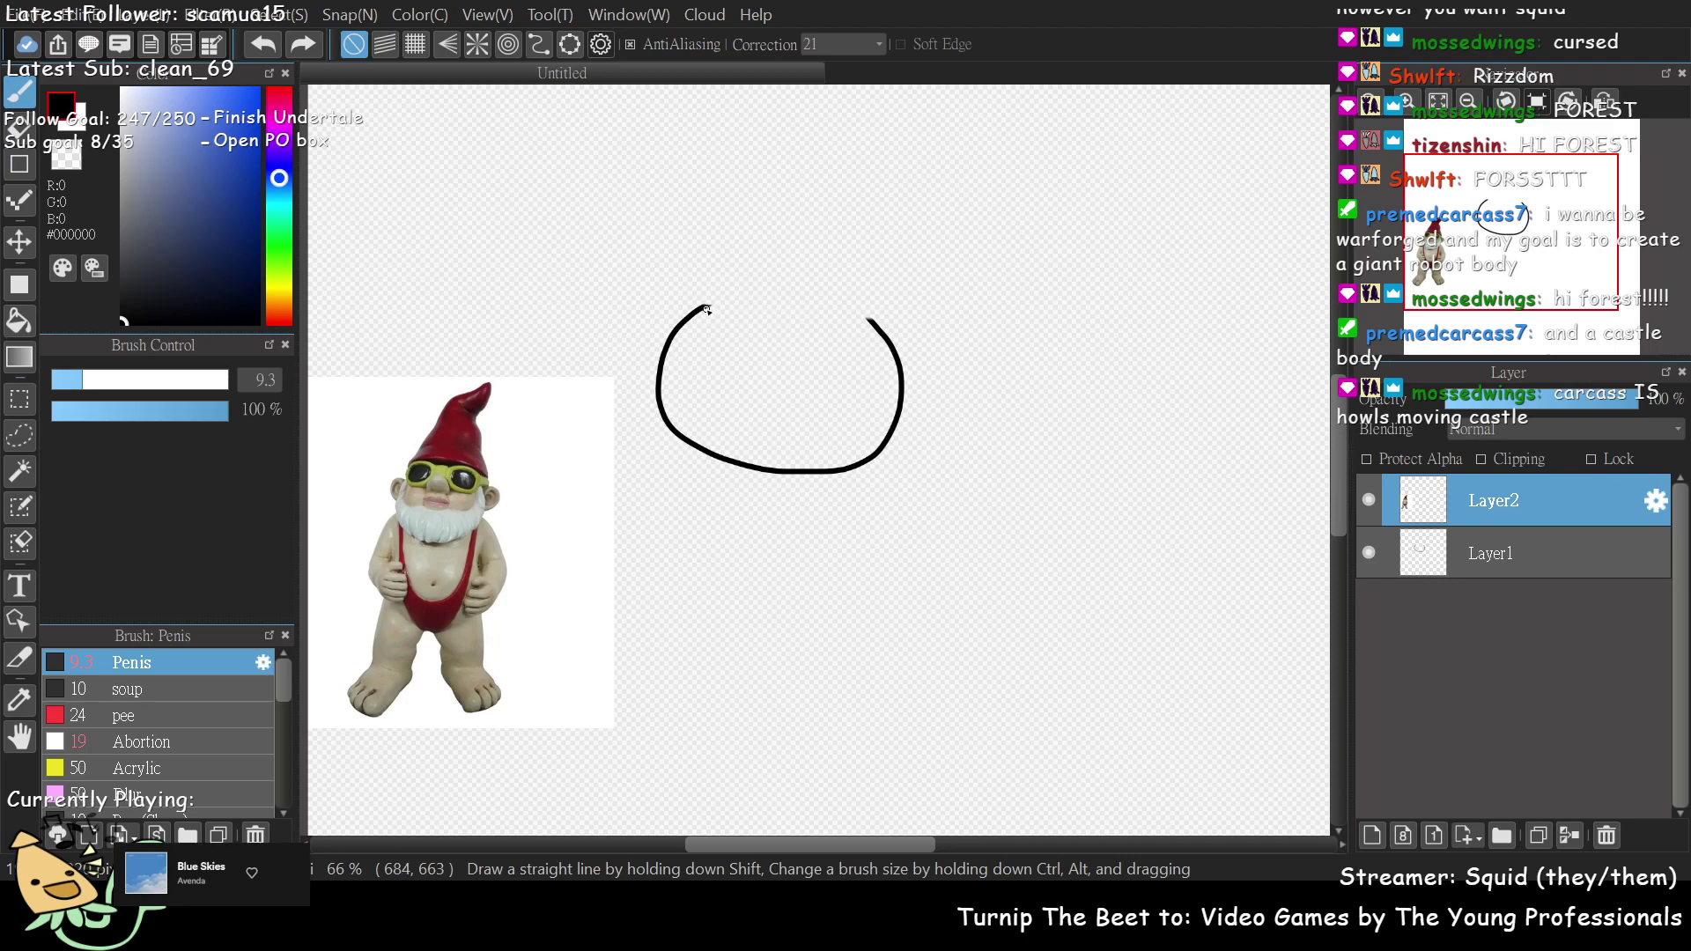
{"action": "left_click_drag", "start_coordinate": [698, 300], "coordinate": [878, 322]}
{"action": "key", "text": "ctrl+z"}
{"action": "left_click_drag", "start_coordinate": [702, 302], "coordinate": [888, 316]}
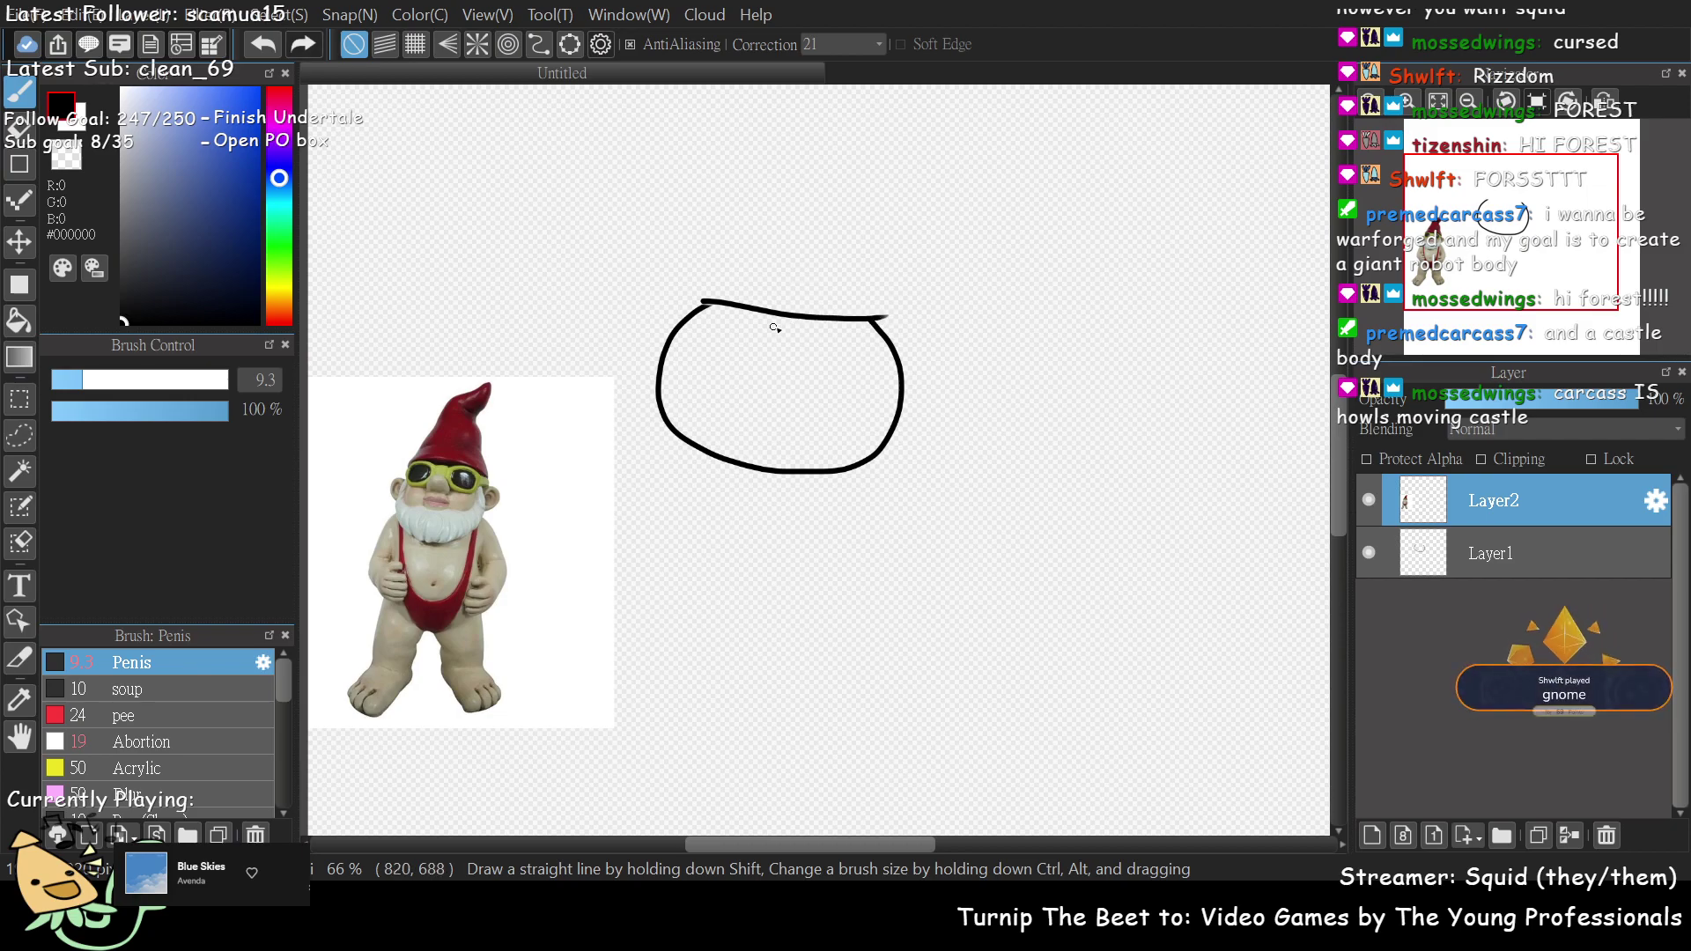
{"action": "key", "text": "ctrl+z"}
{"action": "left_click_drag", "start_coordinate": [702, 302], "coordinate": [887, 314]}
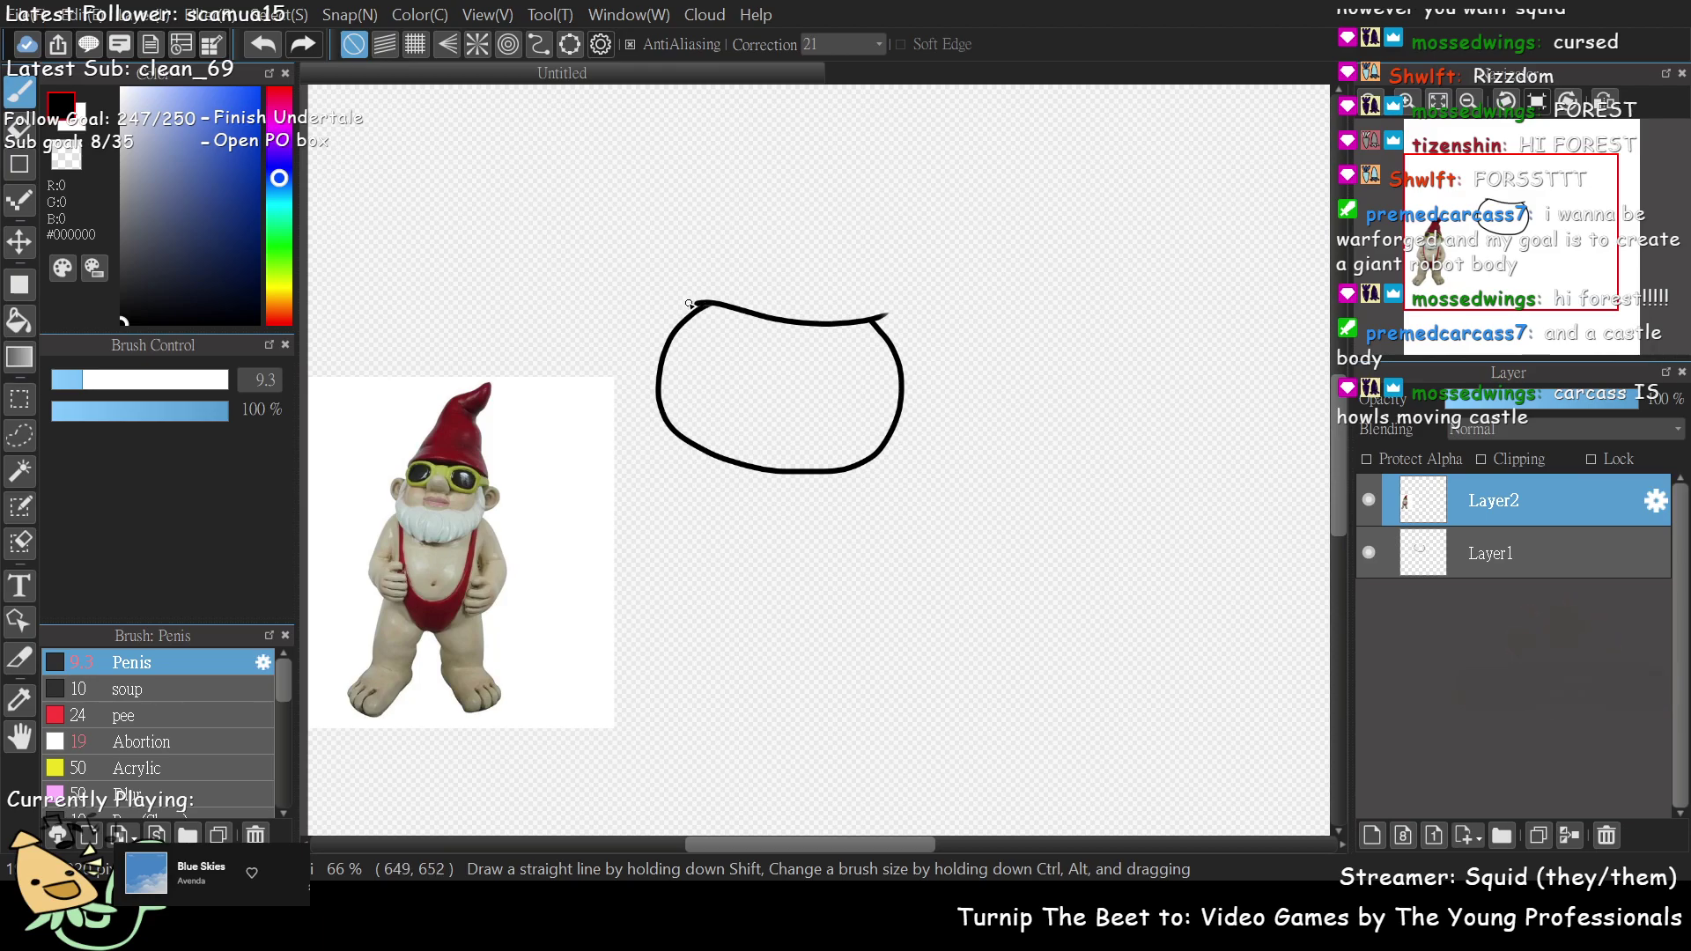
- Draw a tall pointed gnome hat rising from both ends of the brim line
{"action": "left_click_drag", "start_coordinate": [1575, 248], "coordinate": [1512, 220]}
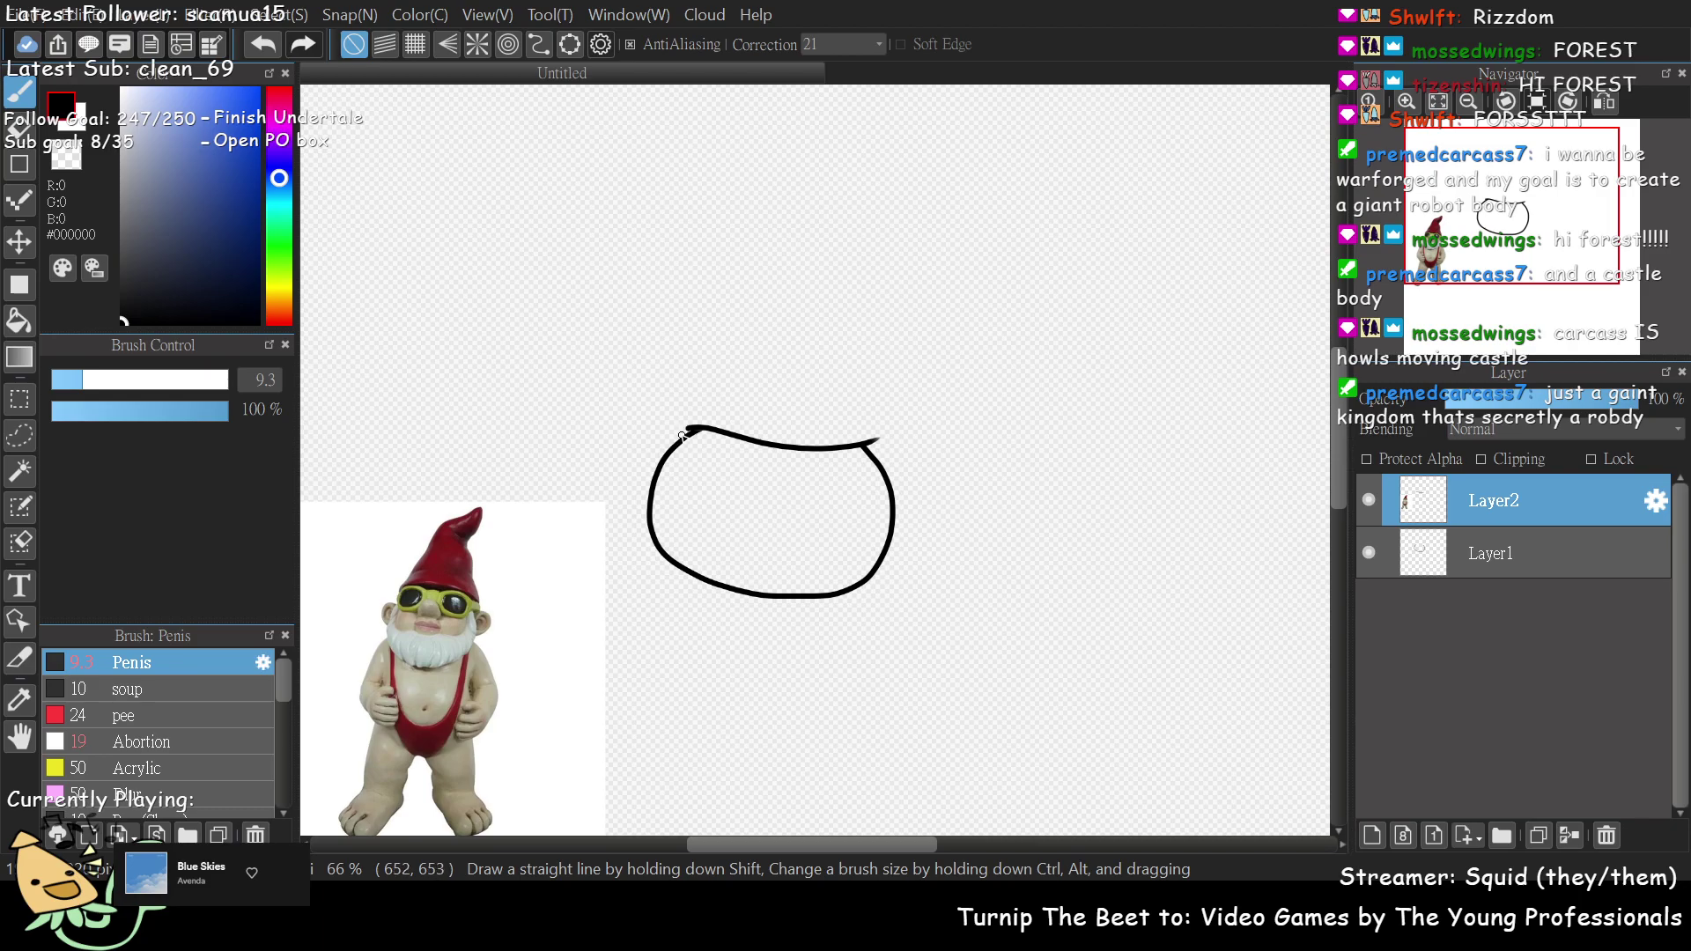
{"action": "mouse_move", "coordinate": [686, 430]}
{"action": "left_mouse_down"}
{"action": "mouse_move", "coordinate": [808, 156]}
{"action": "mouse_move", "coordinate": [835, 346]}
{"action": "mouse_move", "coordinate": [879, 446]}
{"action": "left_mouse_up"}
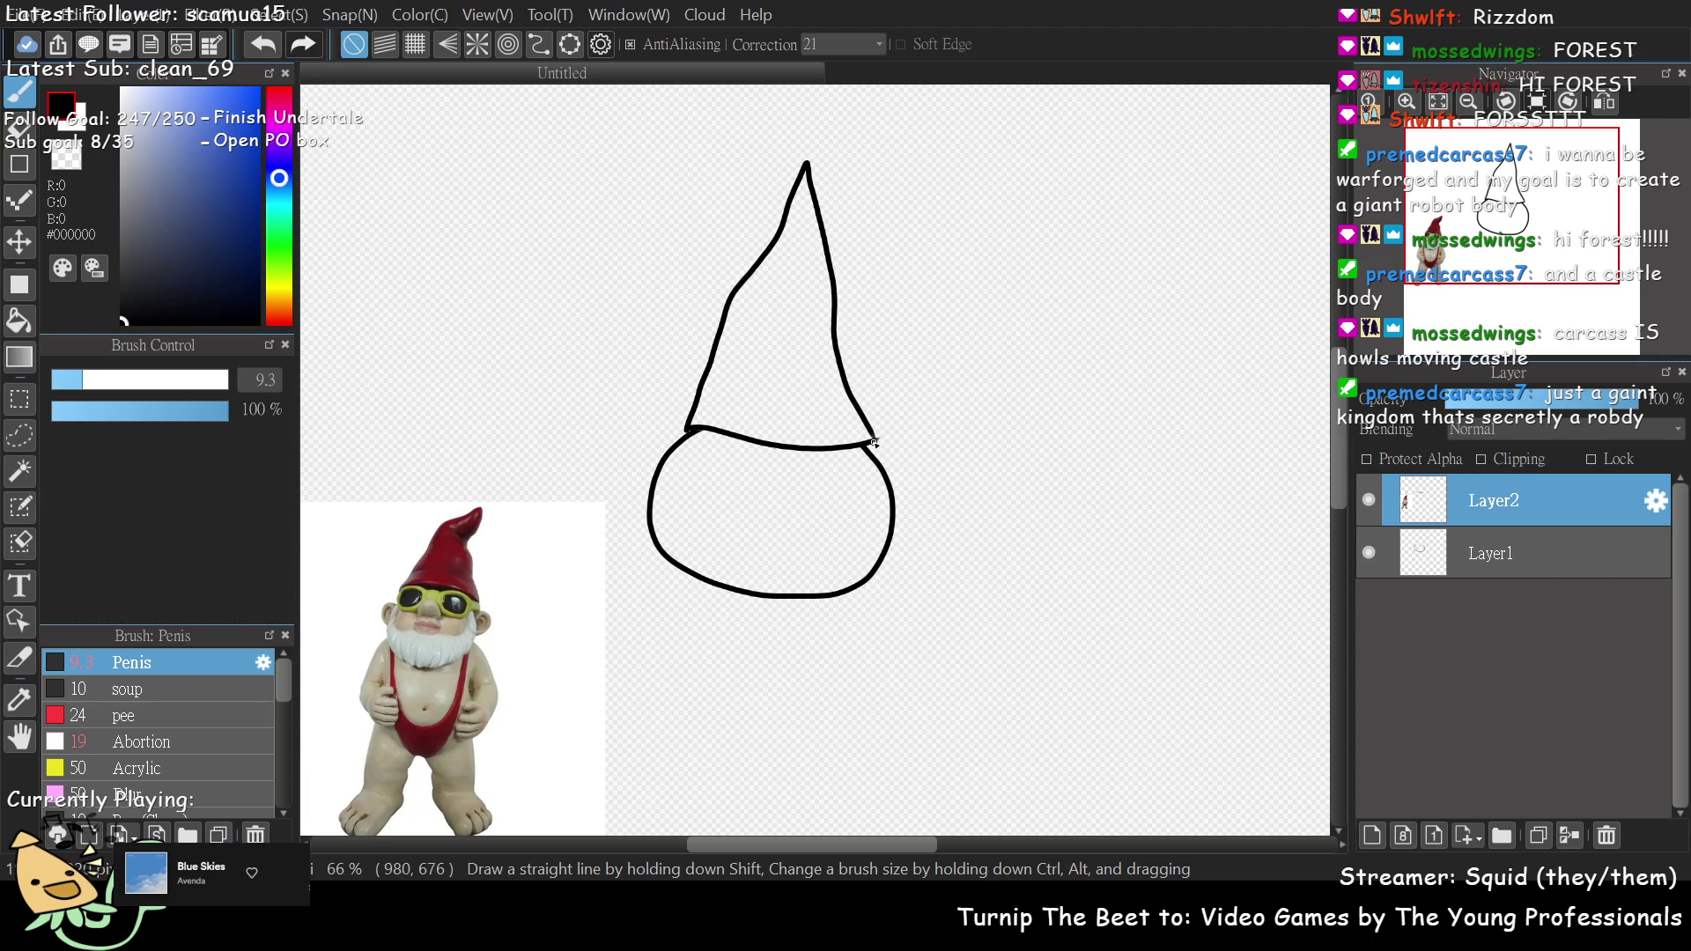
- Draw a round eye outline in the upper left part of the gnome's head, redoing the first attempt
{"action": "mouse_move", "coordinate": [1543, 236]}
{"action": "left_mouse_down"}
{"action": "mouse_move", "coordinate": [1478, 244]}
{"action": "mouse_move", "coordinate": [1526, 233]}
{"action": "mouse_move", "coordinate": [1518, 220]}
{"action": "mouse_move", "coordinate": [1507, 243]}
{"action": "left_mouse_up"}
{"action": "left_click_drag", "start_coordinate": [1512, 233], "coordinate": [1514, 235]}
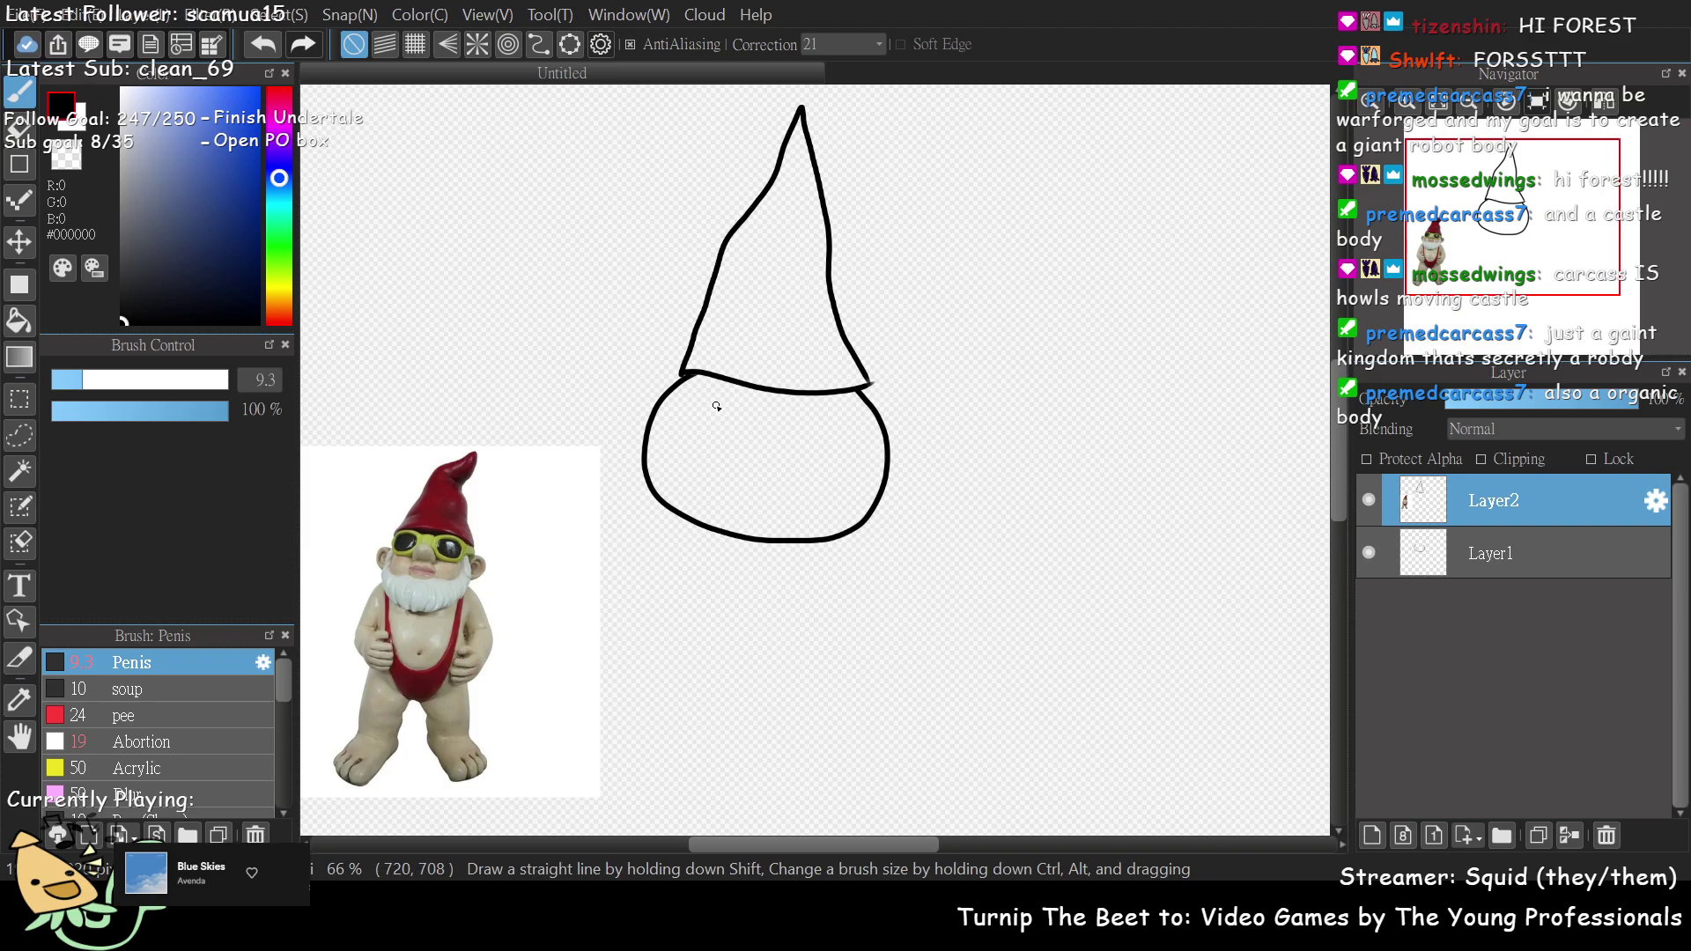
{"action": "key", "text": "ctrl+z"}
{"action": "double_click", "coordinate": [1398, 104]}
{"action": "left_click_drag", "start_coordinate": [1503, 231], "coordinate": [1504, 232]}
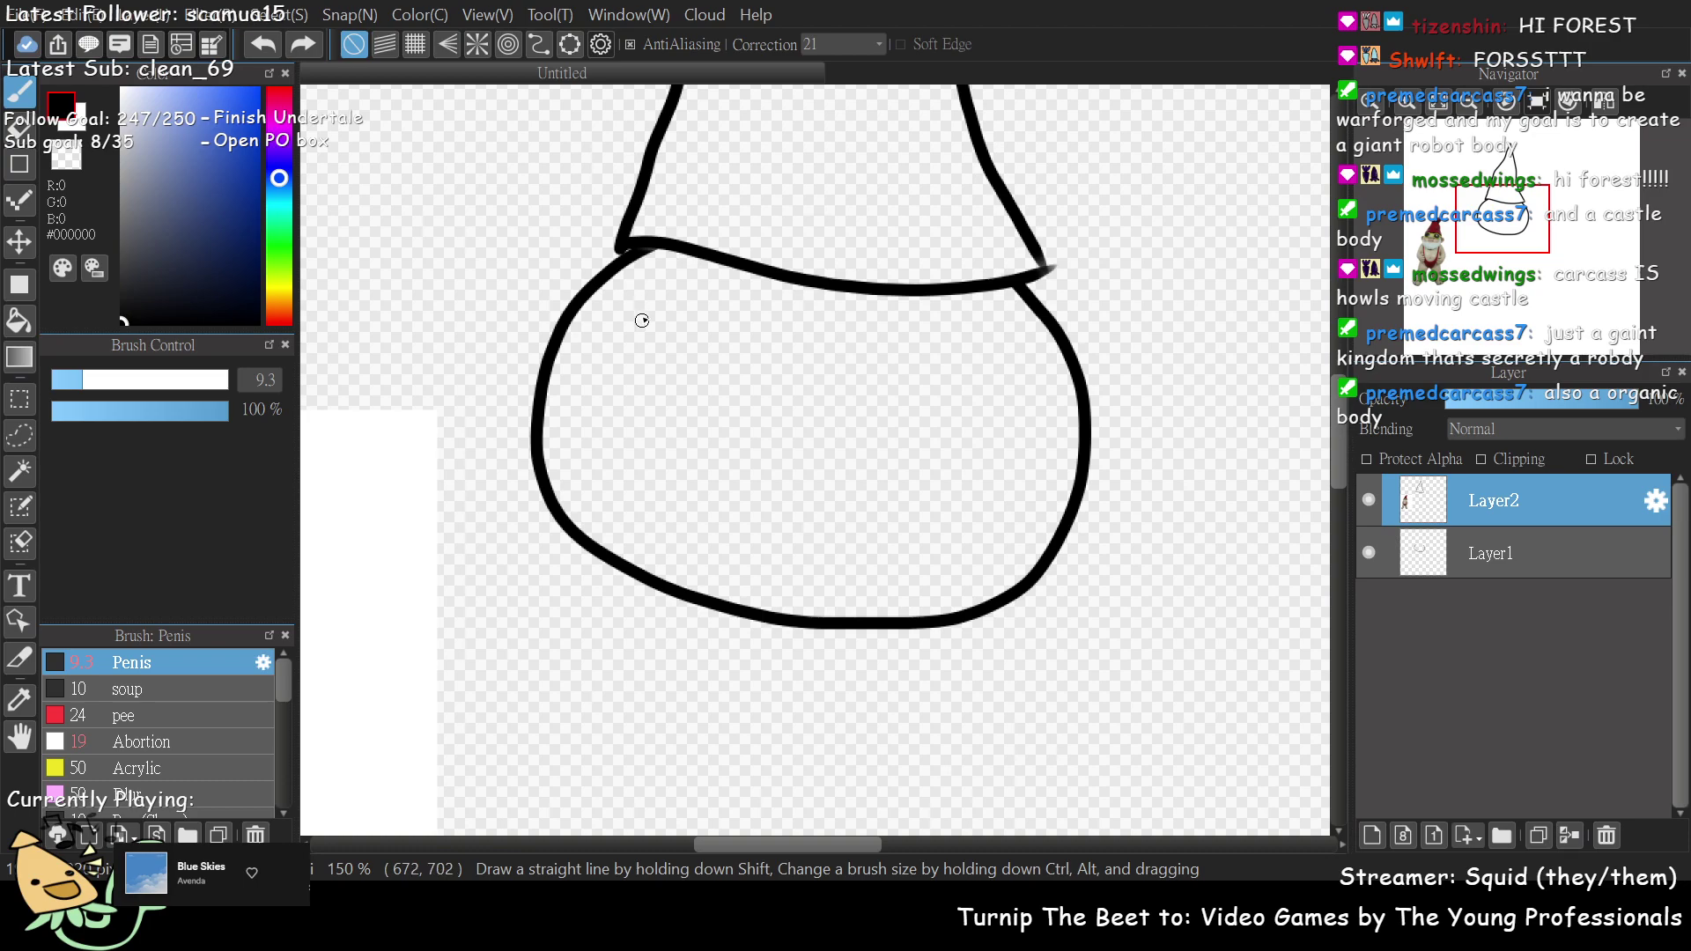
{"action": "mouse_move", "coordinate": [675, 347]}
{"action": "left_mouse_down"}
{"action": "mouse_move", "coordinate": [626, 368]}
{"action": "mouse_move", "coordinate": [622, 439]}
{"action": "mouse_move", "coordinate": [681, 451]}
{"action": "mouse_move", "coordinate": [716, 355]}
{"action": "mouse_move", "coordinate": [676, 350]}
{"action": "mouse_move", "coordinate": [608, 405]}
{"action": "mouse_move", "coordinate": [703, 456]}
{"action": "mouse_move", "coordinate": [750, 398]}
{"action": "mouse_move", "coordinate": [734, 349]}
{"action": "mouse_move", "coordinate": [650, 327]}
{"action": "left_mouse_up"}
{"action": "key", "text": "ctrl+z"}
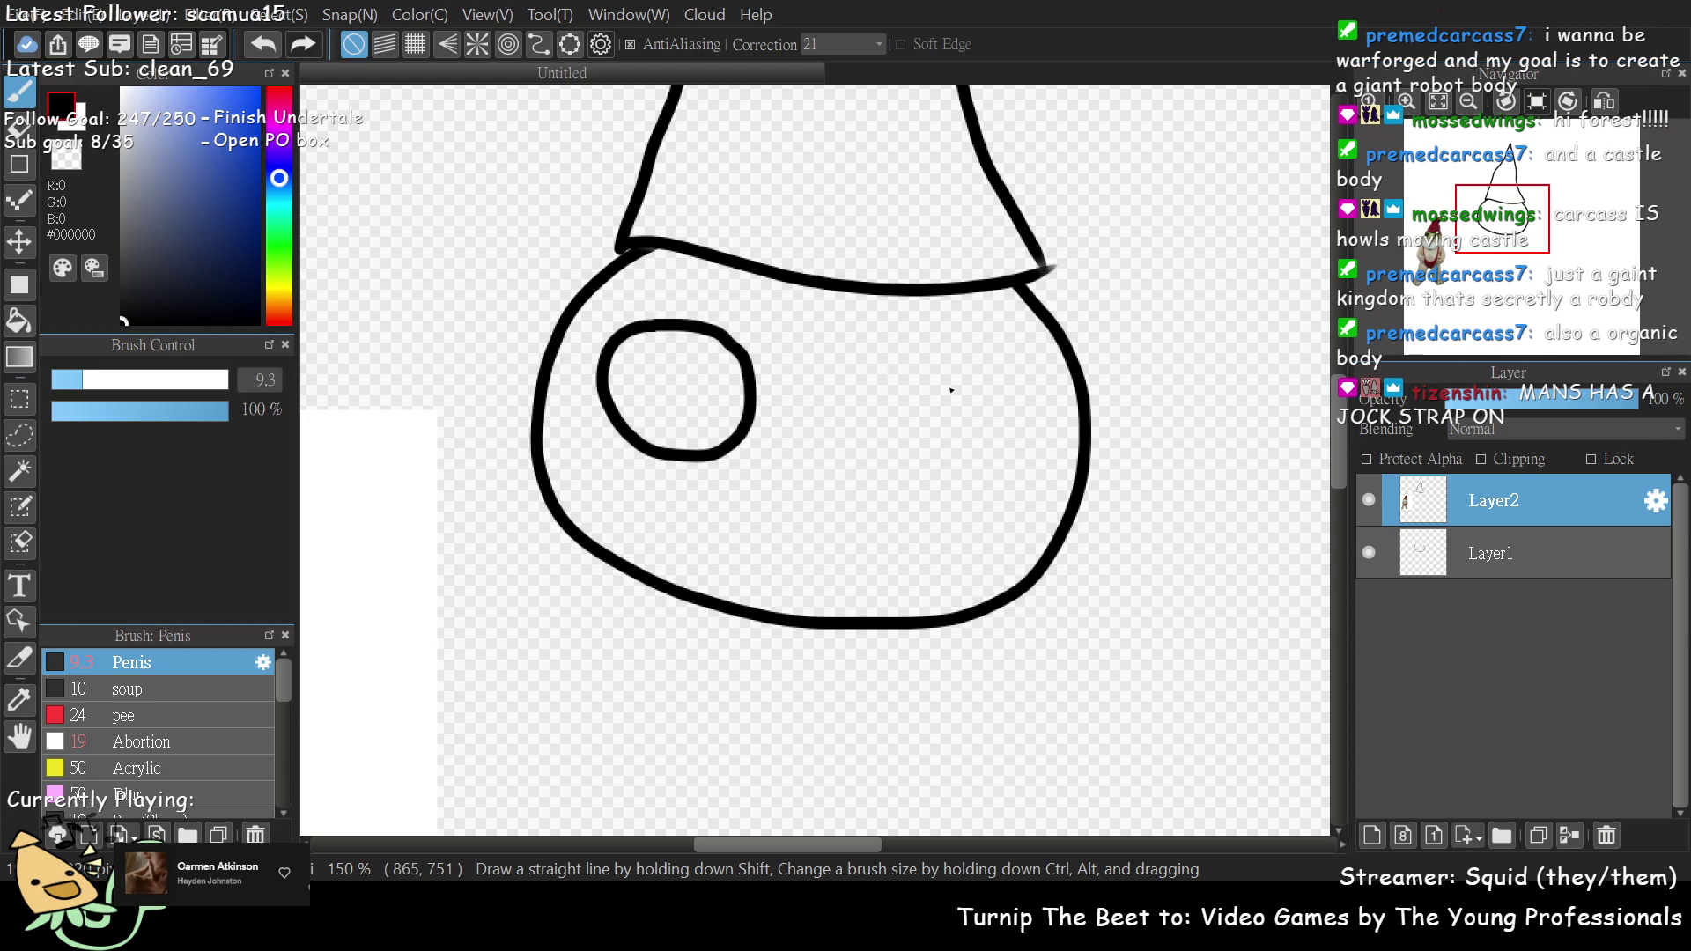
- Draw a round eye outline in the upper right part of the gnome's head, trying pupil strokes in both eyes and undoing them
{"action": "mouse_move", "coordinate": [1007, 389]}
{"action": "left_mouse_down"}
{"action": "mouse_move", "coordinate": [905, 412]}
{"action": "mouse_move", "coordinate": [897, 463]}
{"action": "mouse_move", "coordinate": [933, 503]}
{"action": "mouse_move", "coordinate": [984, 508]}
{"action": "mouse_move", "coordinate": [1039, 477]}
{"action": "mouse_move", "coordinate": [1041, 389]}
{"action": "mouse_move", "coordinate": [1011, 386]}
{"action": "mouse_move", "coordinate": [910, 379]}
{"action": "mouse_move", "coordinate": [878, 466]}
{"action": "mouse_move", "coordinate": [968, 502]}
{"action": "mouse_move", "coordinate": [1029, 464]}
{"action": "mouse_move", "coordinate": [1022, 404]}
{"action": "mouse_move", "coordinate": [975, 367]}
{"action": "mouse_move", "coordinate": [956, 368]}
{"action": "mouse_move", "coordinate": [962, 480]}
{"action": "left_mouse_up"}
{"action": "key", "text": "ctrl+z"}
{"action": "left_click_drag", "start_coordinate": [680, 356], "coordinate": [678, 440]}
{"action": "key", "text": "ctrl+z"}
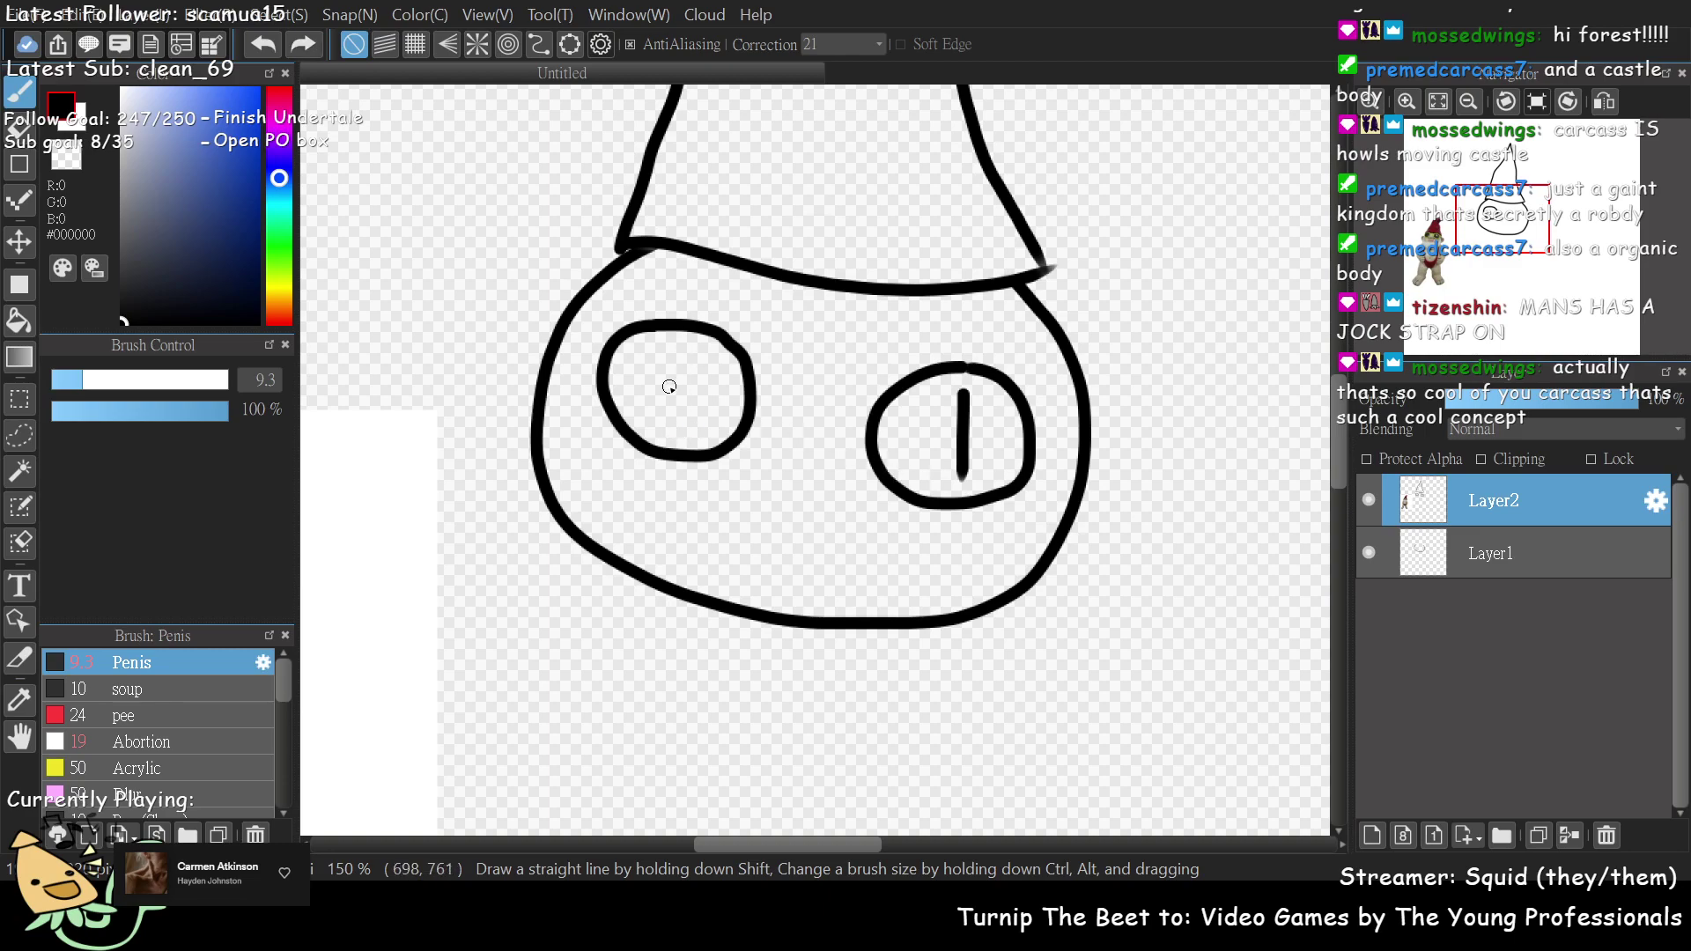
{"action": "key", "text": "ctrl+z"}
{"action": "left_click", "coordinate": [678, 384]}
{"action": "key", "text": "ctrl+z"}
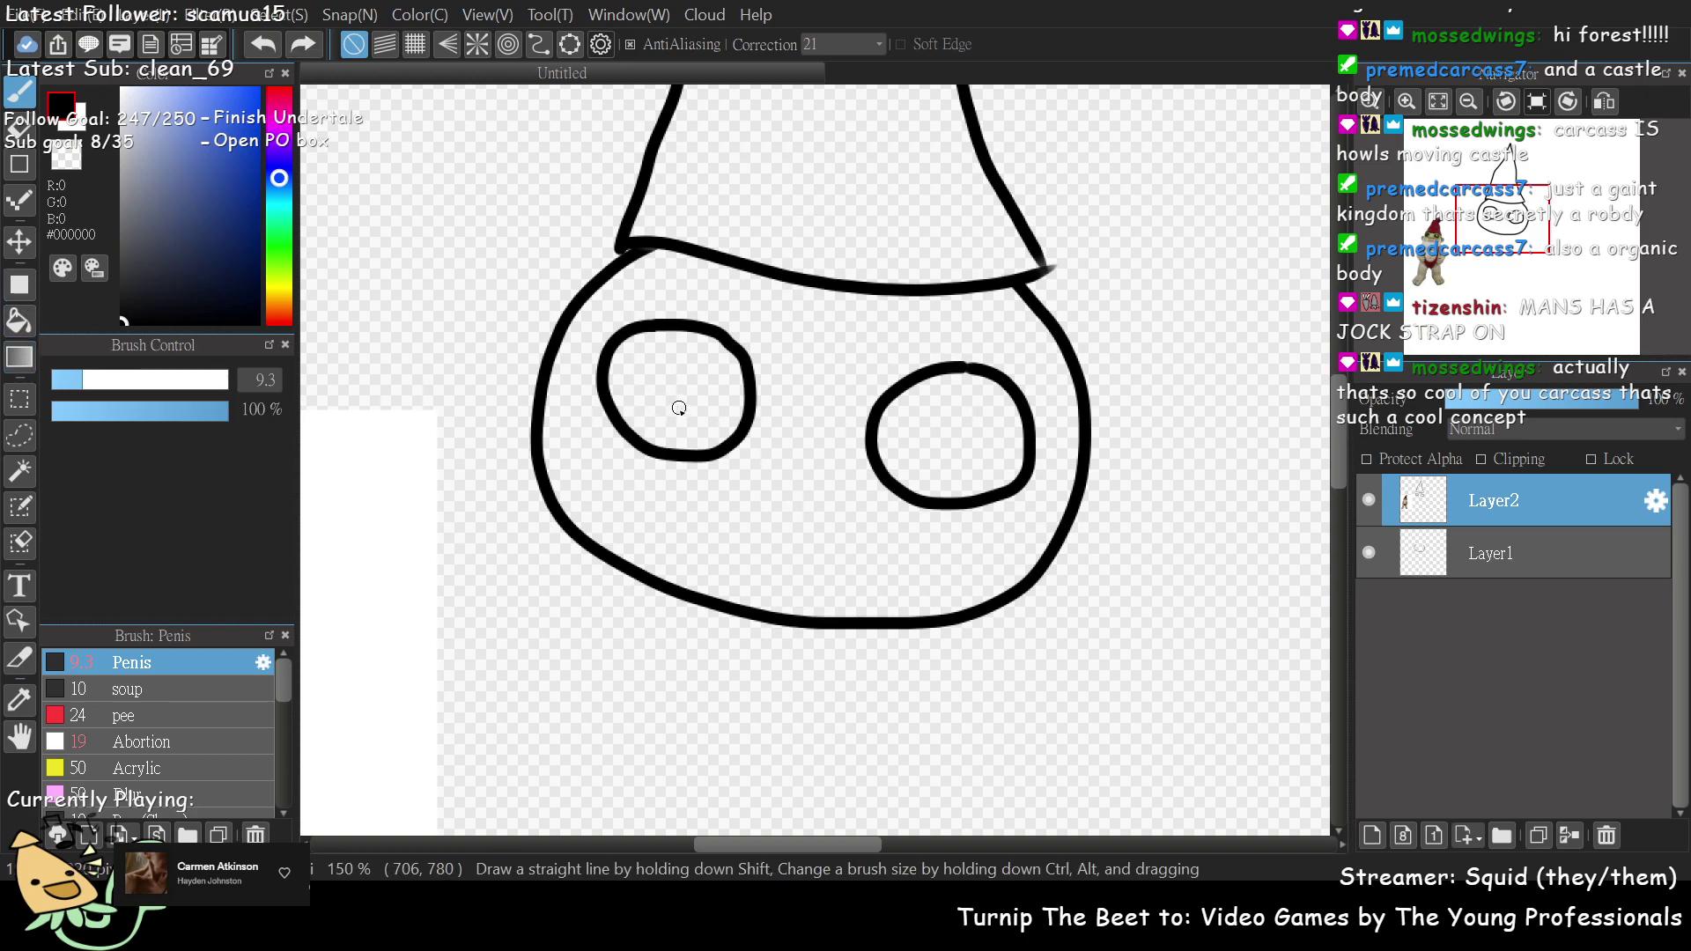
- Draw a small round pupil inside each of the gnome's eyes and fill both pupils with black
{"action": "mouse_move", "coordinate": [670, 407]}
{"action": "left_mouse_down"}
{"action": "mouse_move", "coordinate": [654, 368]}
{"action": "mouse_move", "coordinate": [697, 361]}
{"action": "mouse_move", "coordinate": [706, 403]}
{"action": "mouse_move", "coordinate": [681, 411]}
{"action": "left_mouse_up"}
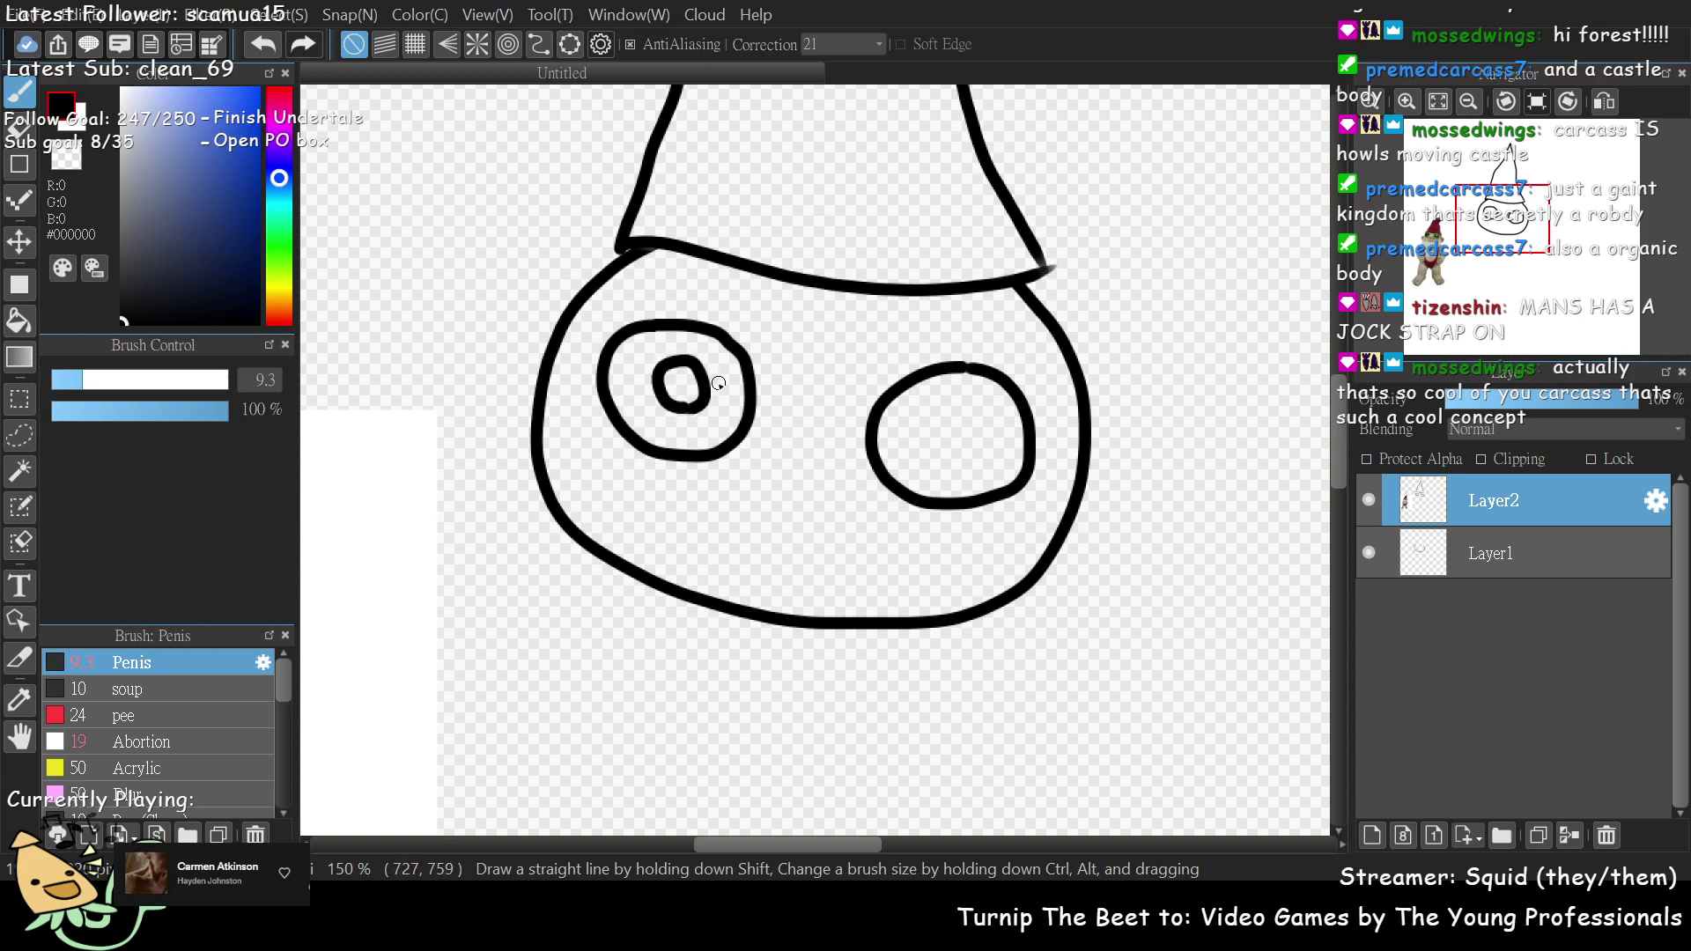
{"action": "mouse_move", "coordinate": [934, 450]}
{"action": "left_mouse_down"}
{"action": "mouse_move", "coordinate": [969, 407]}
{"action": "mouse_move", "coordinate": [992, 434]}
{"action": "mouse_move", "coordinate": [978, 463]}
{"action": "mouse_move", "coordinate": [932, 439]}
{"action": "left_mouse_up"}
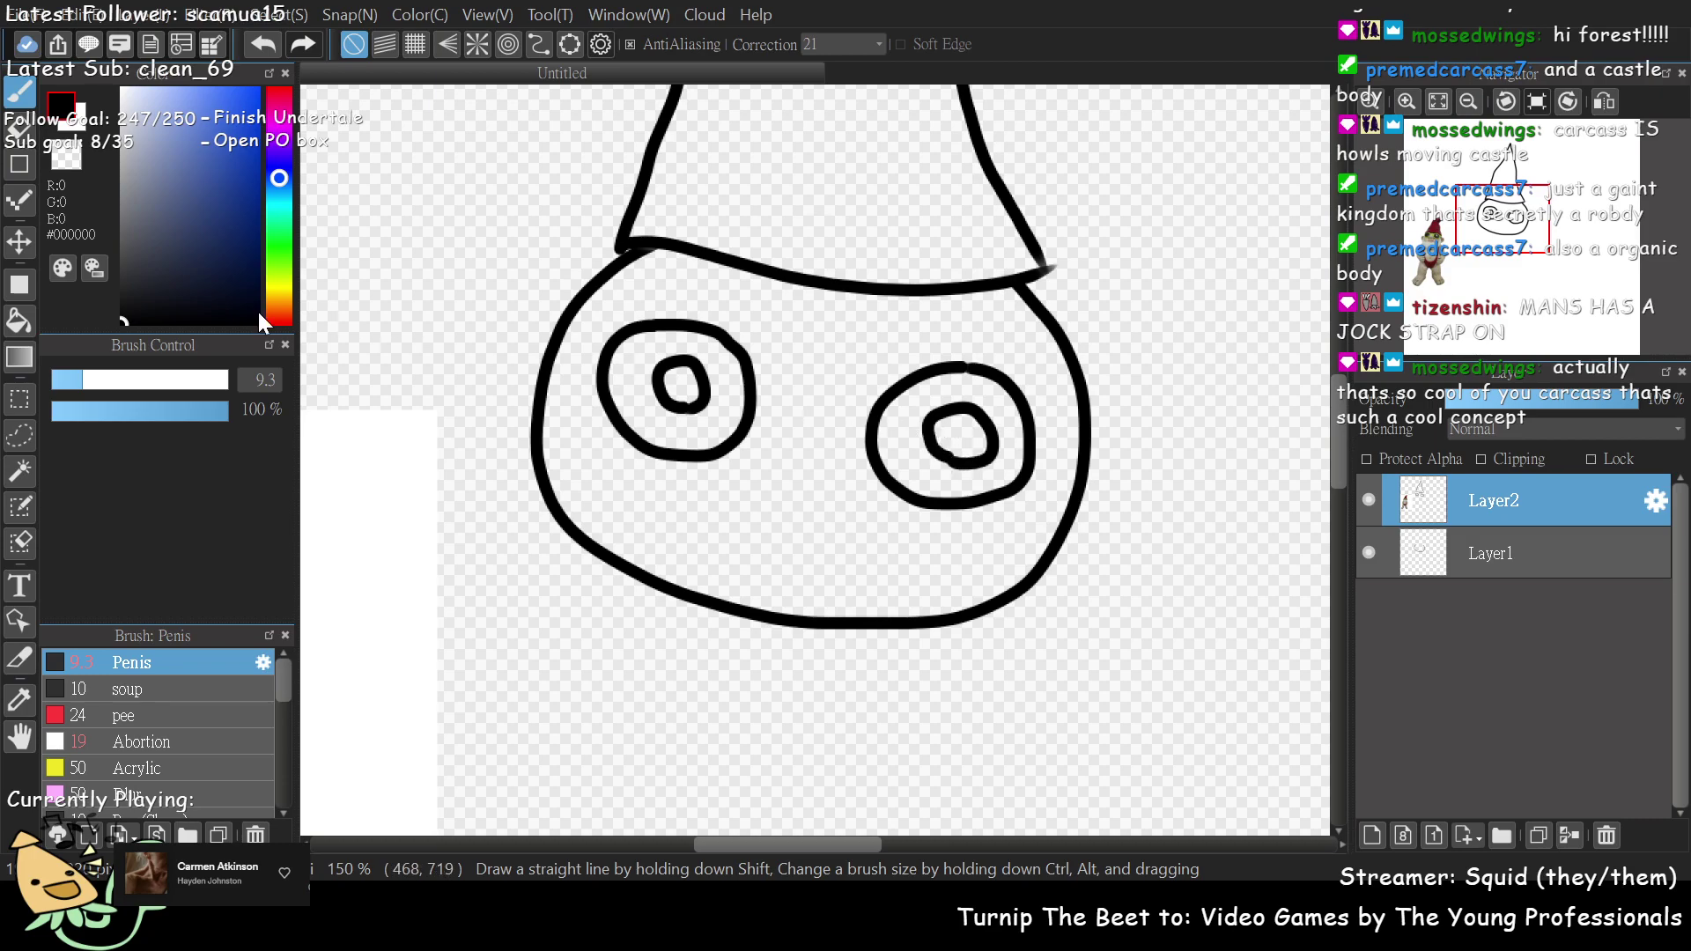
{"action": "left_click", "coordinate": [19, 320]}
{"action": "left_click", "coordinate": [681, 384]}
{"action": "left_click", "coordinate": [962, 438]}
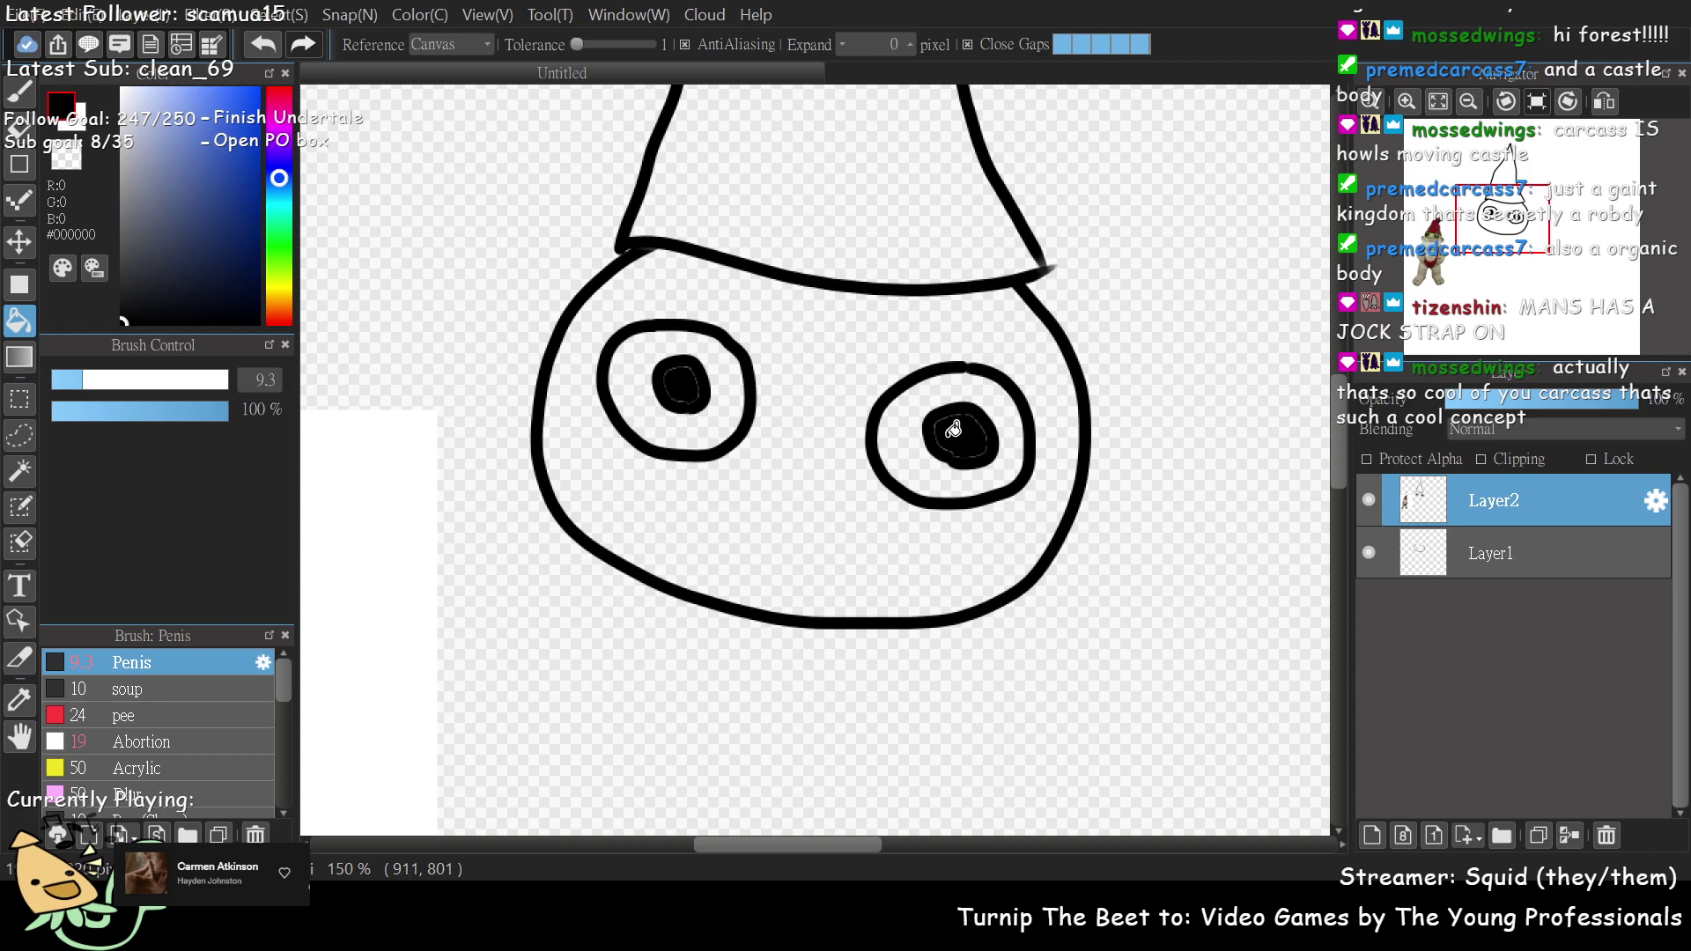
{"action": "key", "text": "b"}
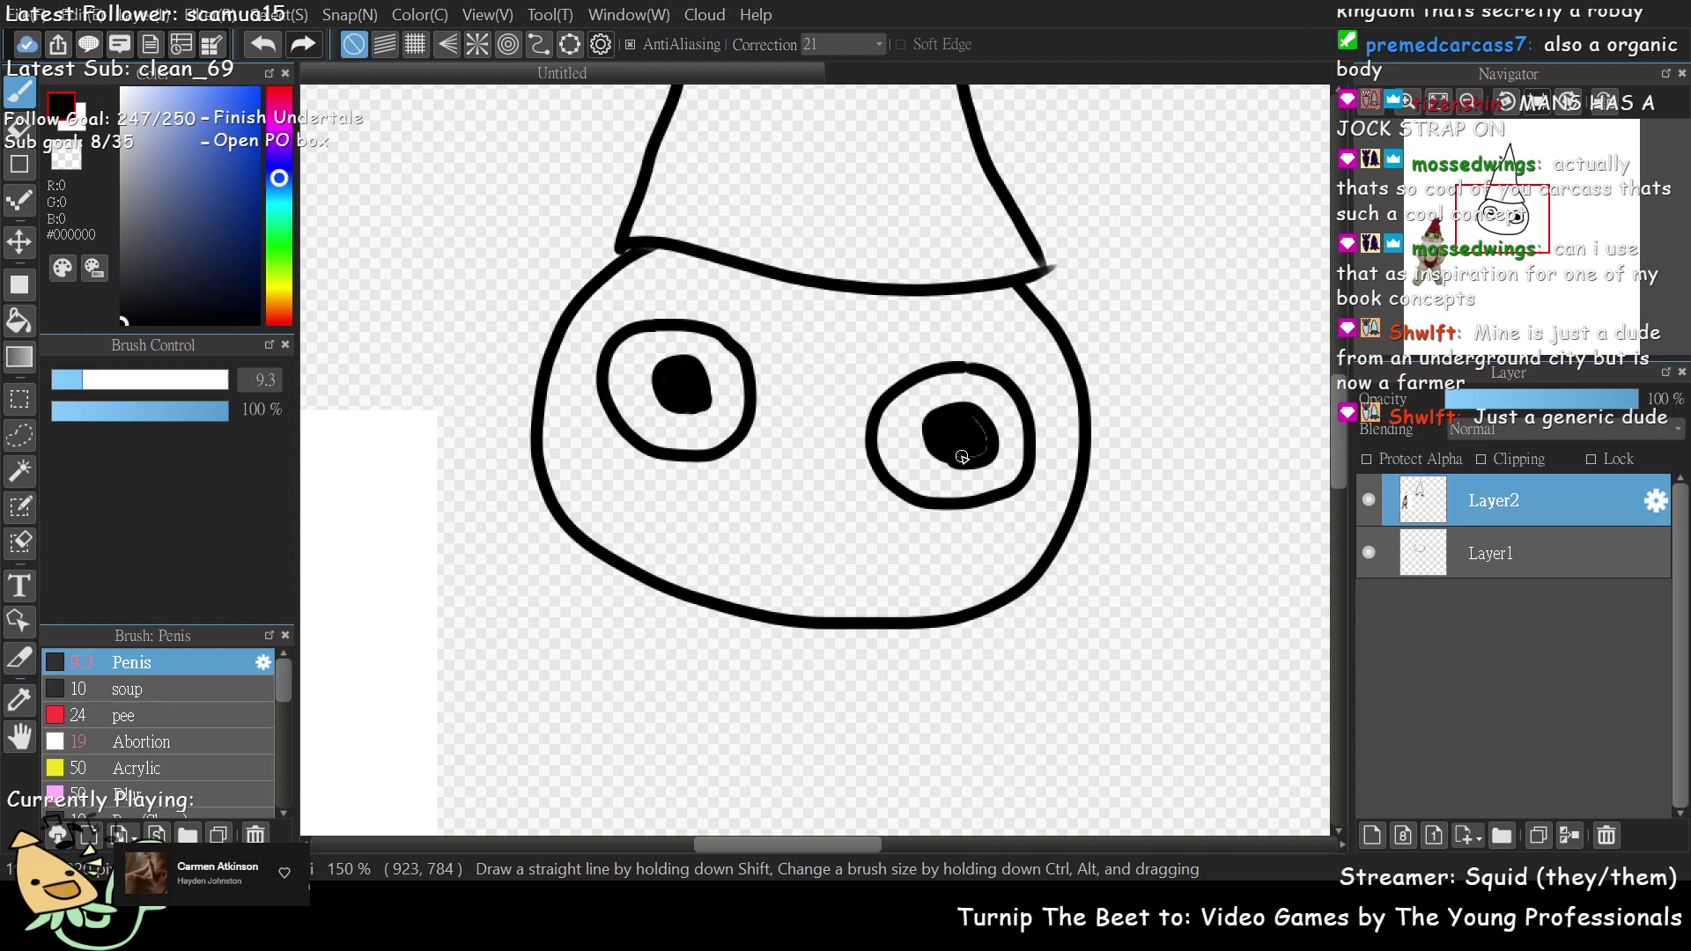
- Examine the gnome's eyes, head and hat up close and alongside the reference photo
{"action": "scroll", "coordinate": [1497, 251], "scroll_direction": "down", "scroll_amount": 3}
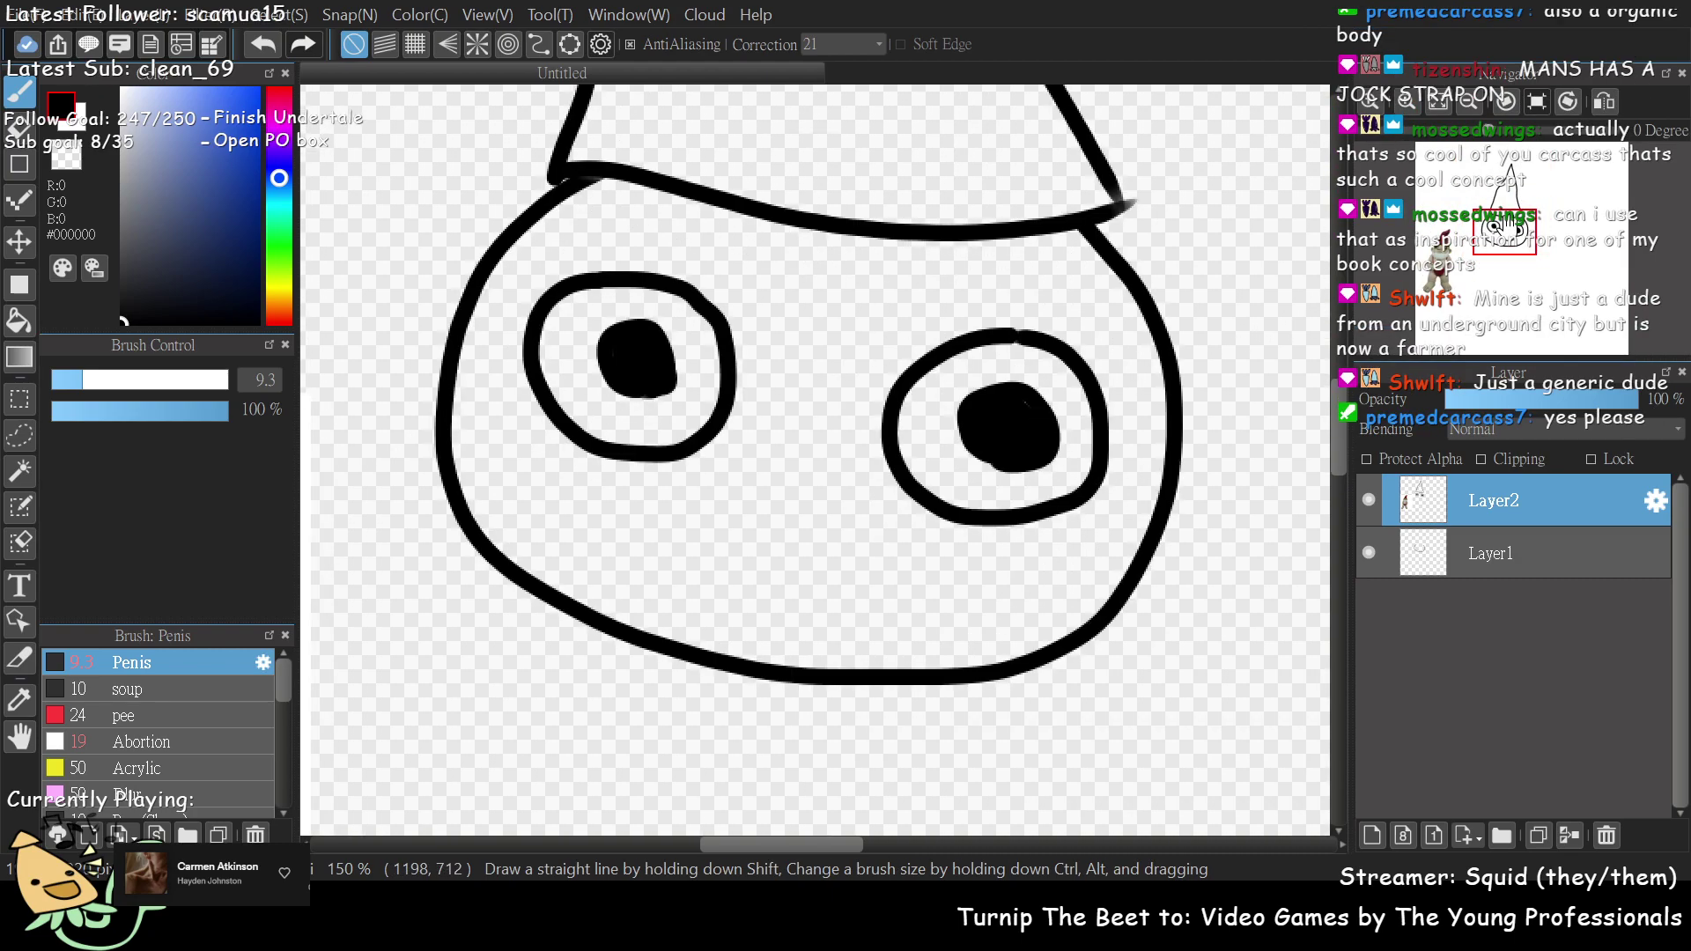
{"action": "scroll", "coordinate": [1497, 251], "scroll_direction": "down", "scroll_amount": 2}
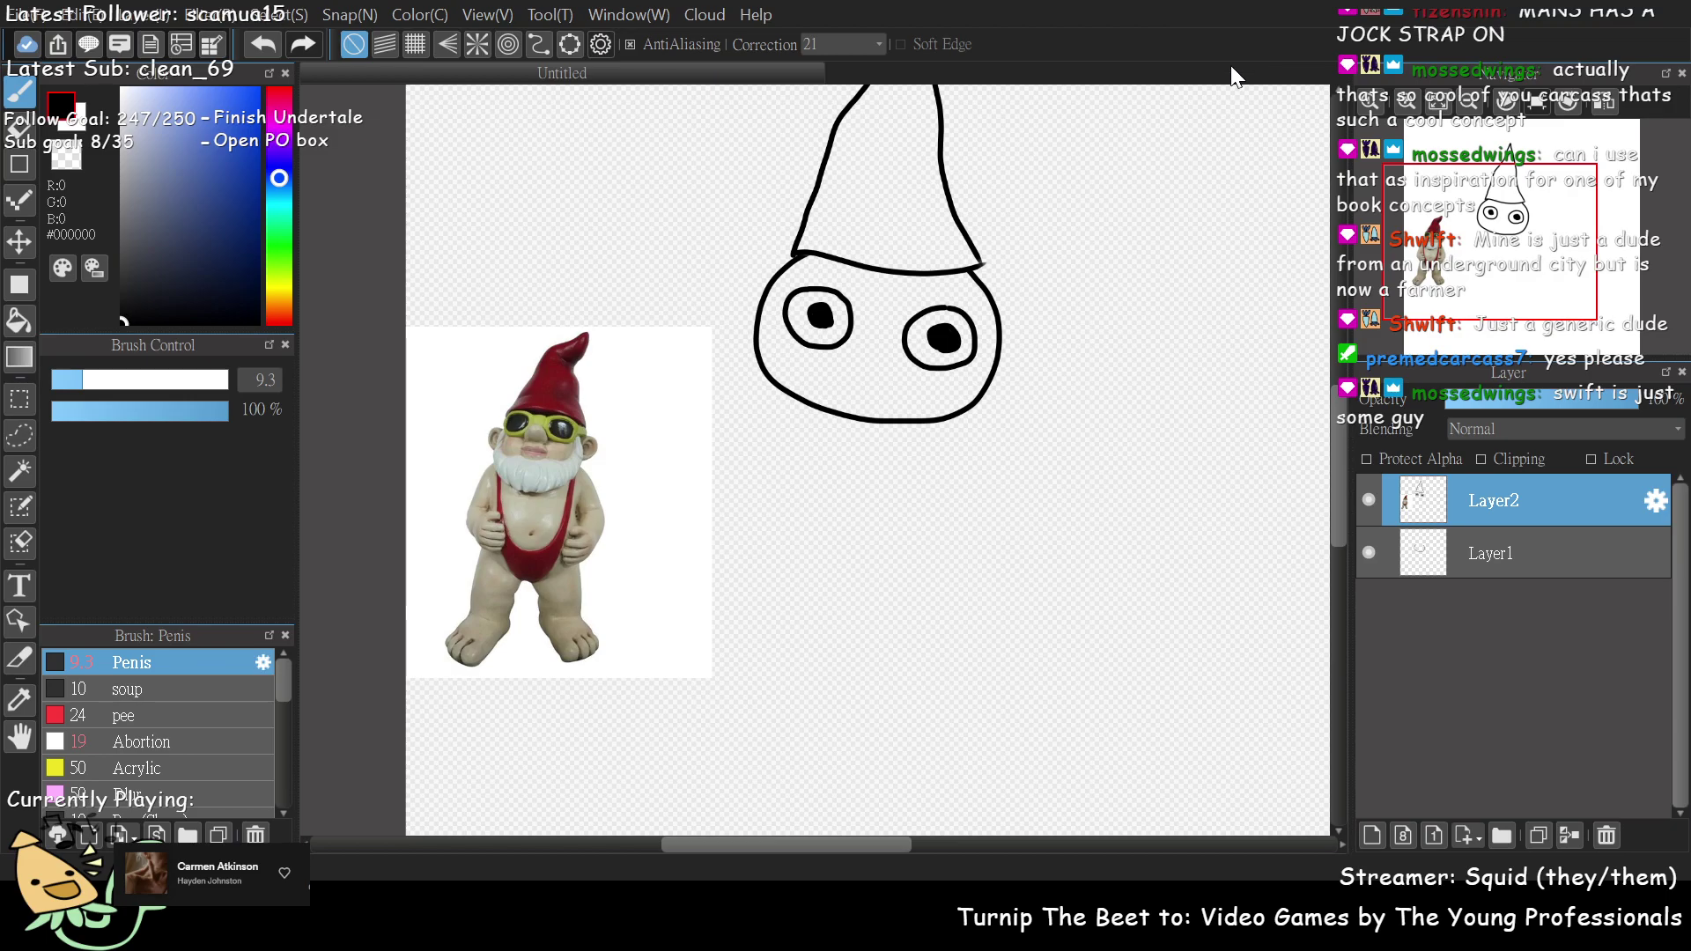
{"action": "mouse_move", "coordinate": [1492, 255]}
{"action": "left_mouse_down"}
{"action": "mouse_move", "coordinate": [1528, 273]}
{"action": "mouse_move", "coordinate": [1512, 227]}
{"action": "mouse_move", "coordinate": [1502, 252]}
{"action": "left_mouse_up"}
{"action": "scroll", "coordinate": [1501, 252], "scroll_direction": "up", "scroll_amount": 1}
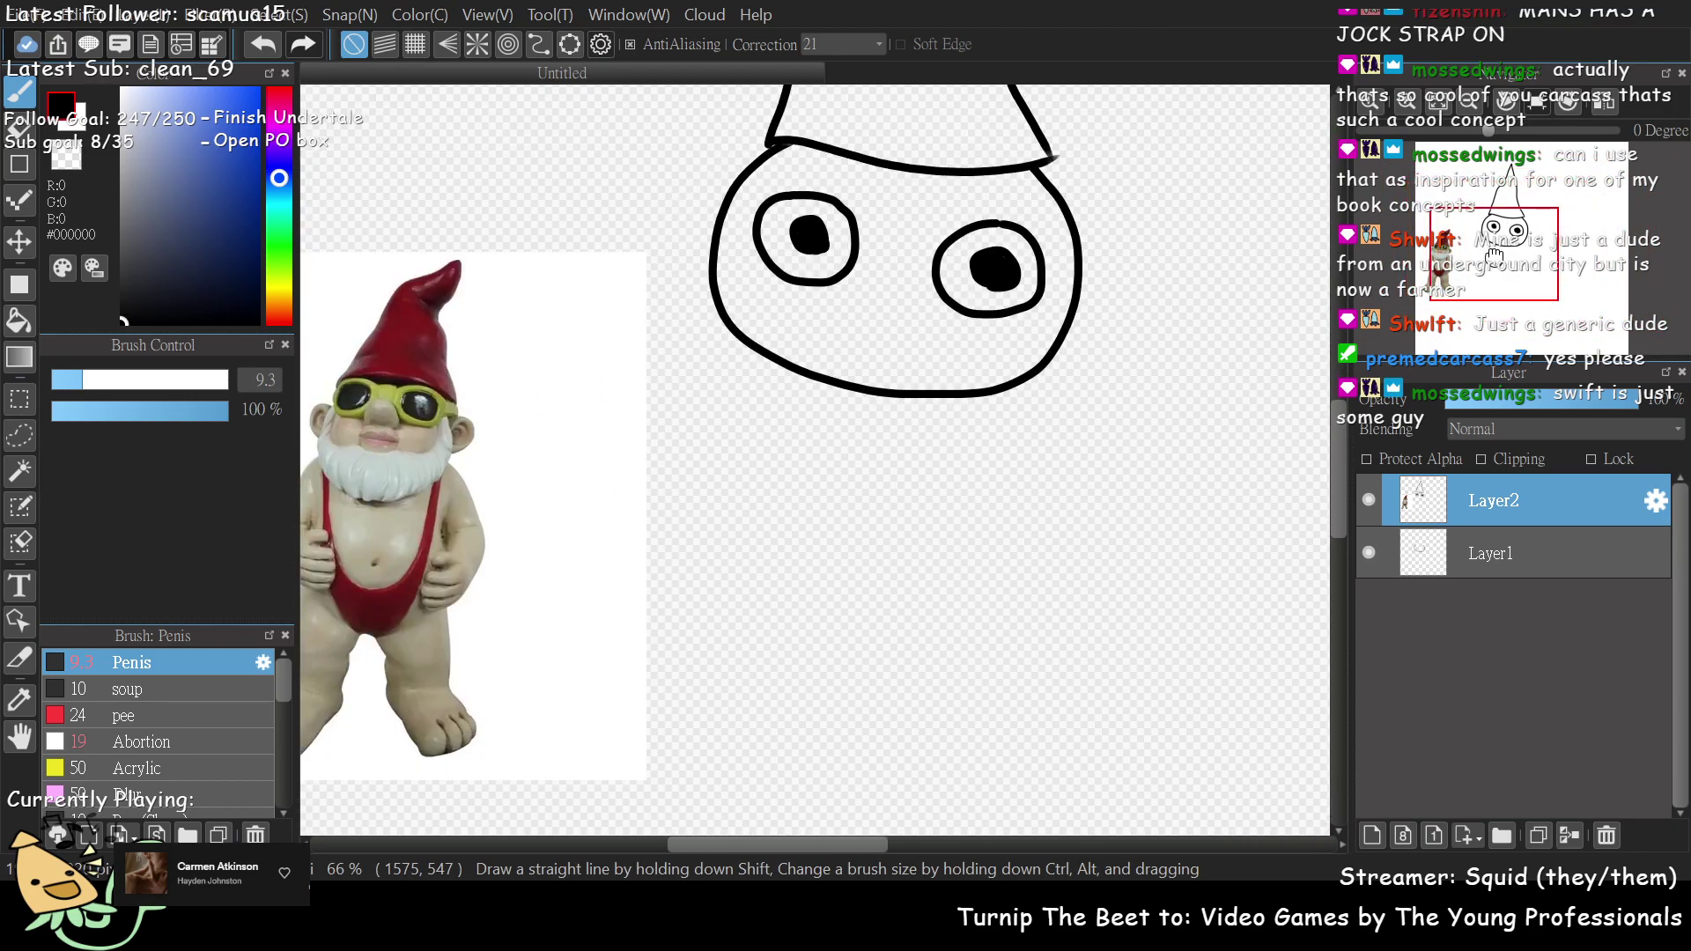
{"action": "scroll", "coordinate": [1494, 238], "scroll_direction": "up", "scroll_amount": 1}
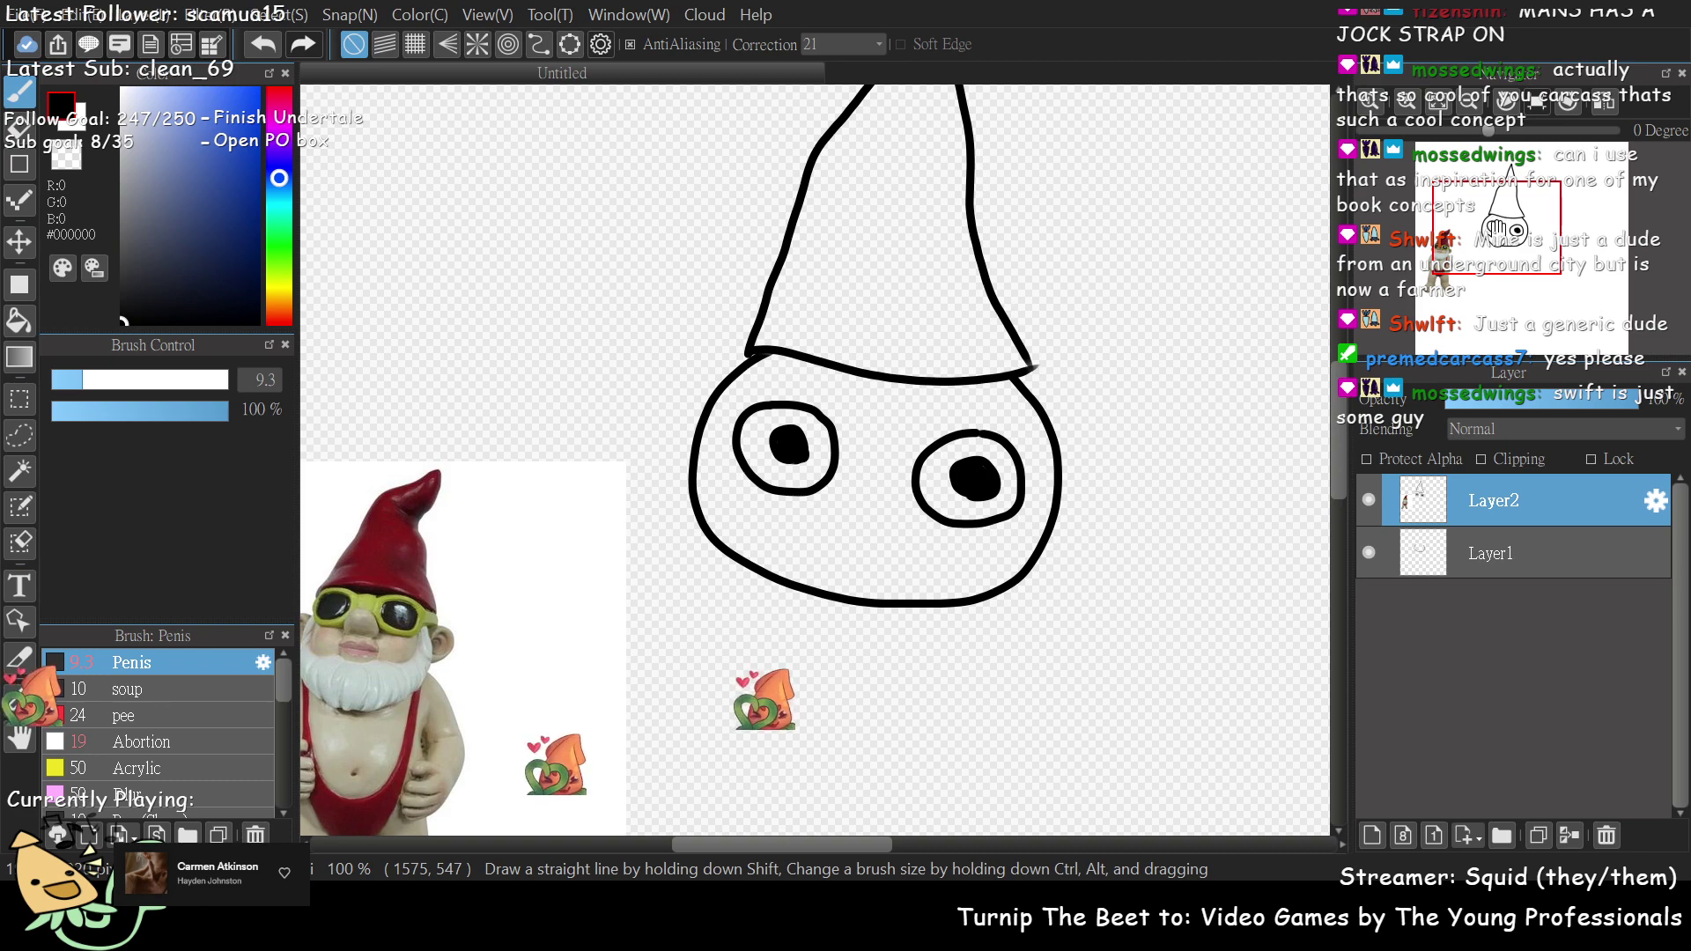
{"action": "scroll", "coordinate": [1495, 230], "scroll_direction": "up", "scroll_amount": 1}
{"action": "scroll", "coordinate": [1494, 231], "scroll_direction": "up", "scroll_amount": 1}
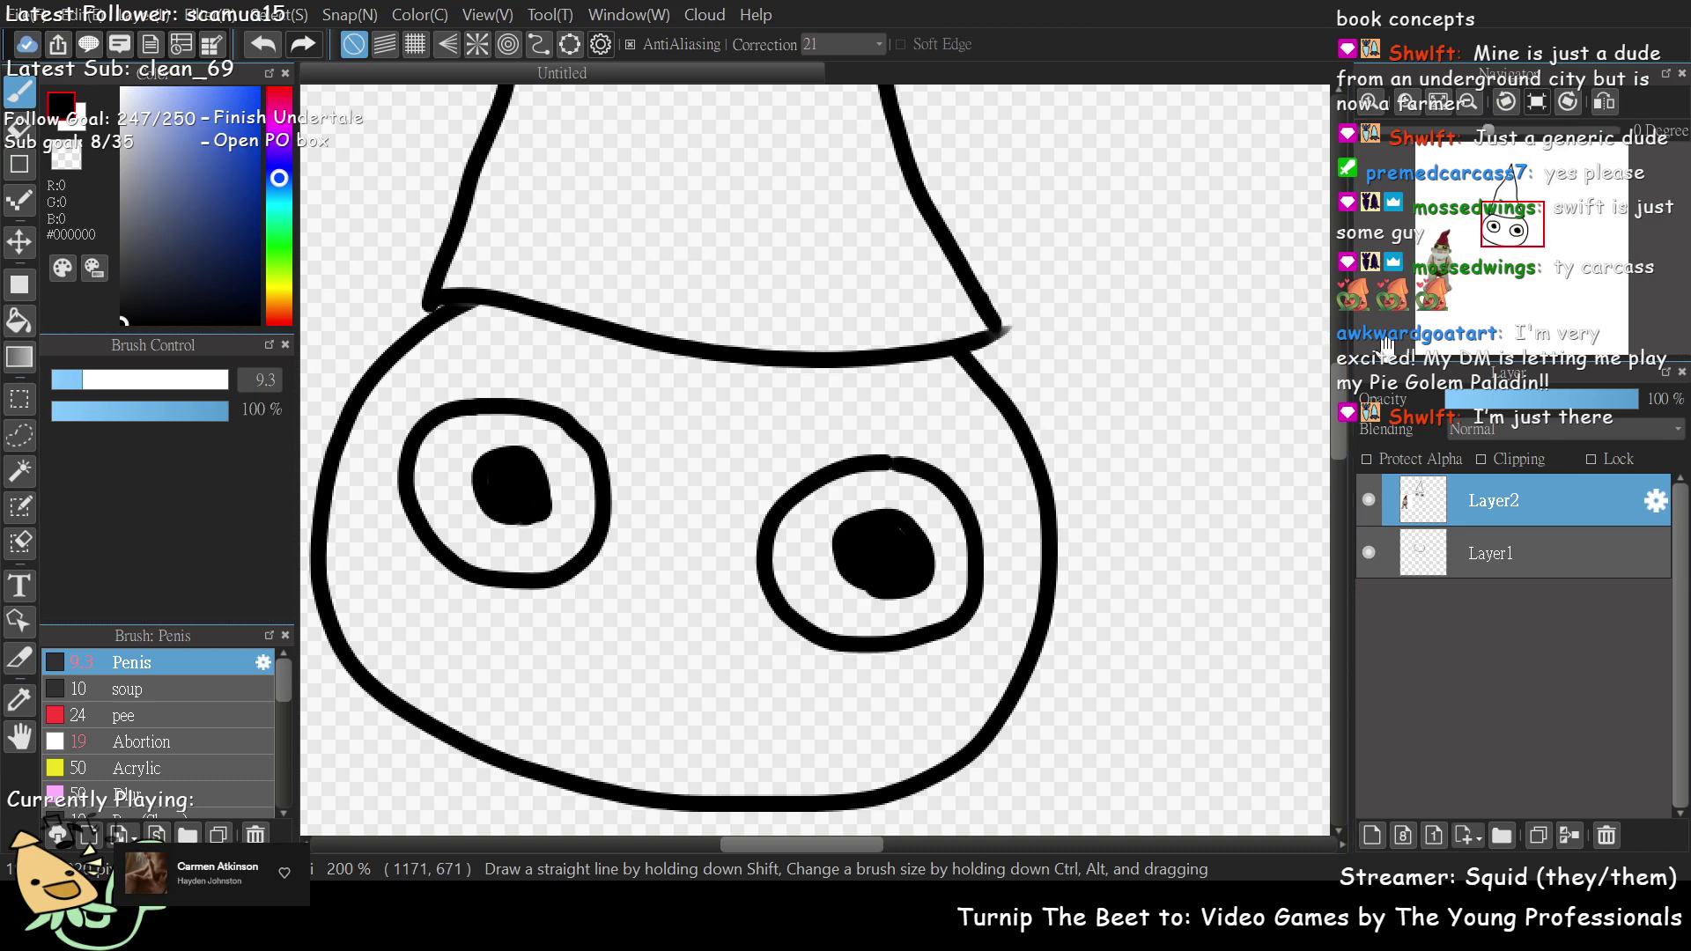
{"action": "scroll", "coordinate": [1534, 257], "scroll_direction": "up", "scroll_amount": 2}
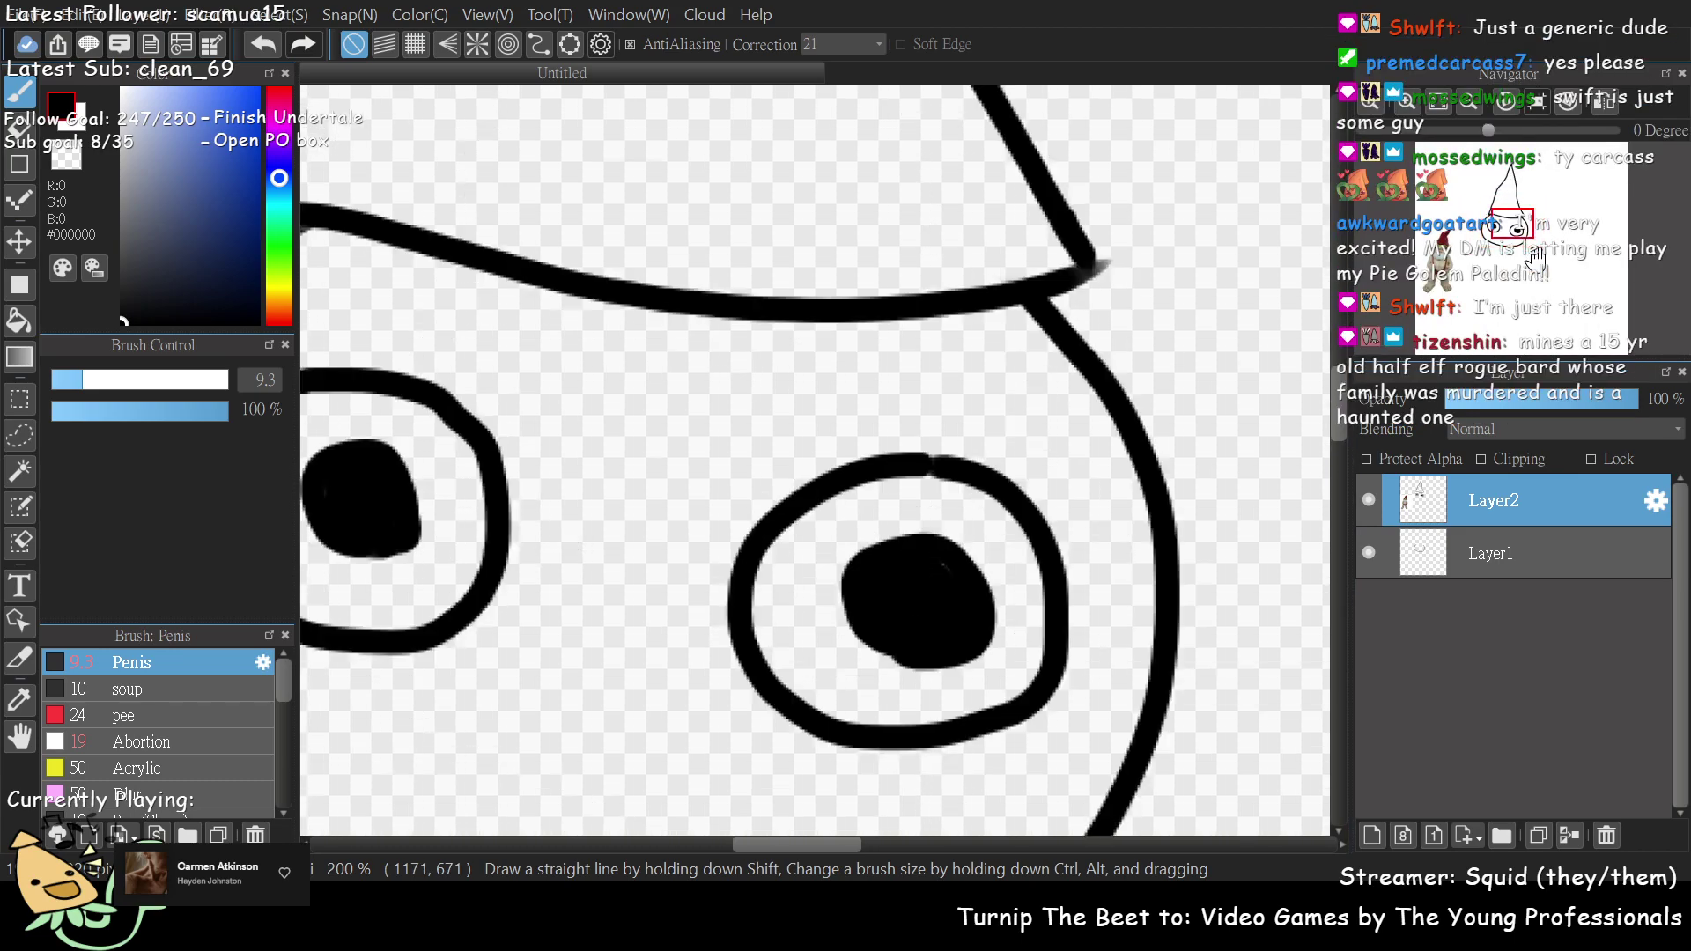
{"action": "scroll", "coordinate": [1534, 257], "scroll_direction": "down", "scroll_amount": 4}
{"action": "scroll", "coordinate": [1525, 267], "scroll_direction": "up", "scroll_amount": 1}
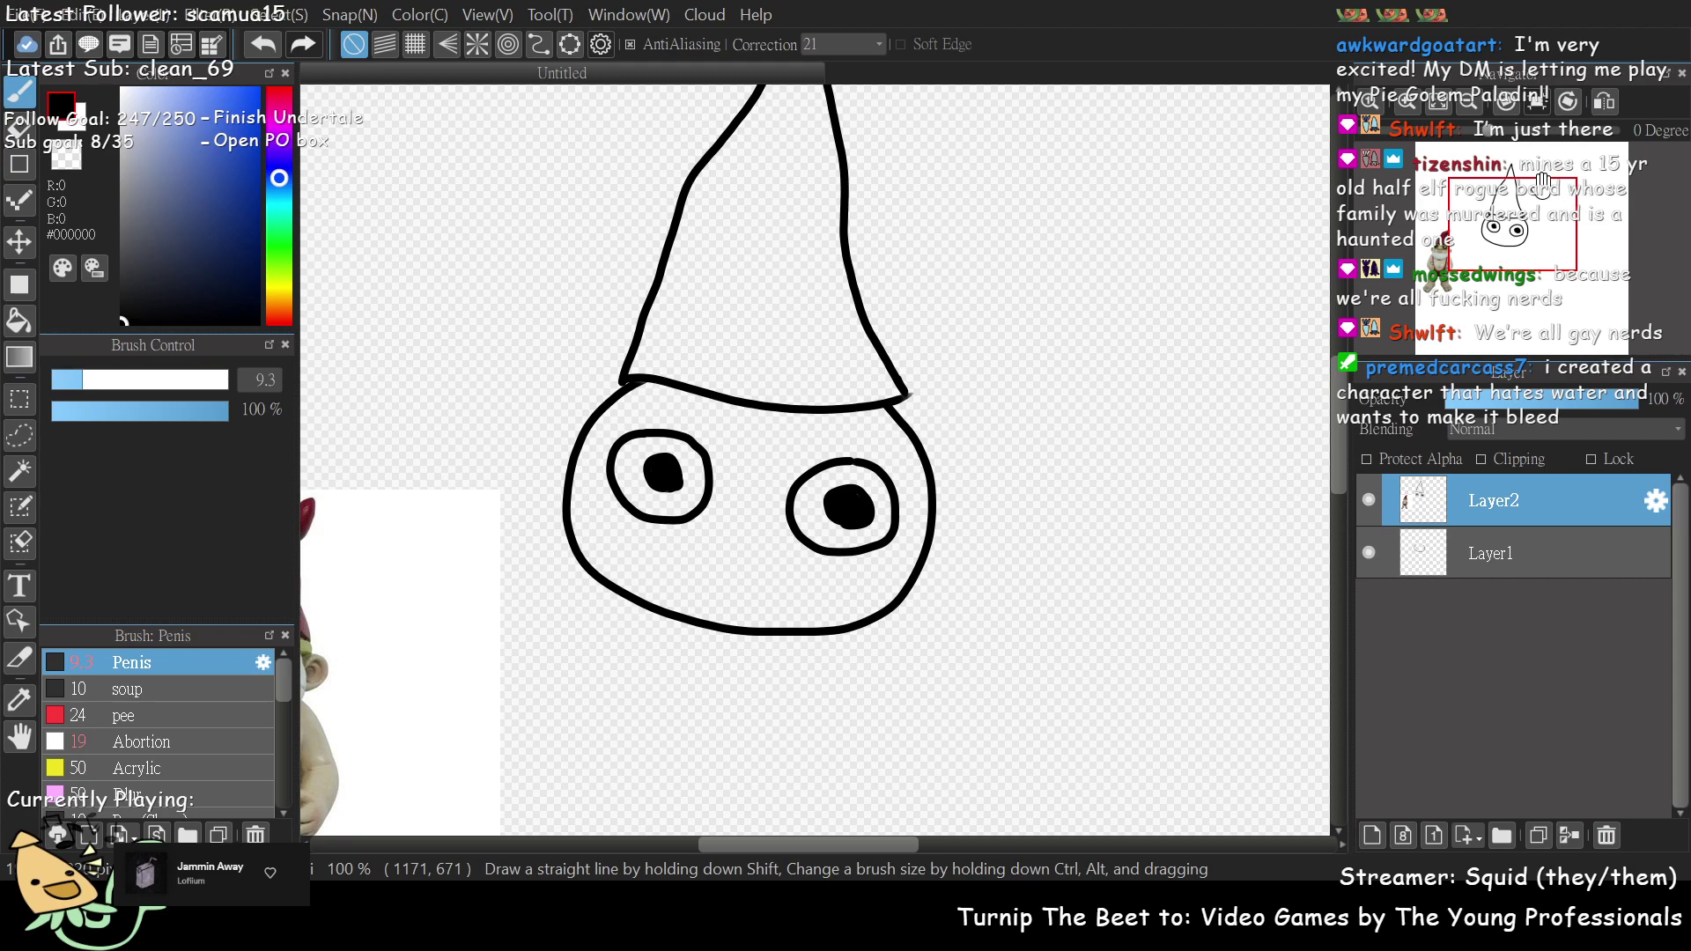
{"action": "scroll", "coordinate": [1514, 282], "scroll_direction": "up", "scroll_amount": 1}
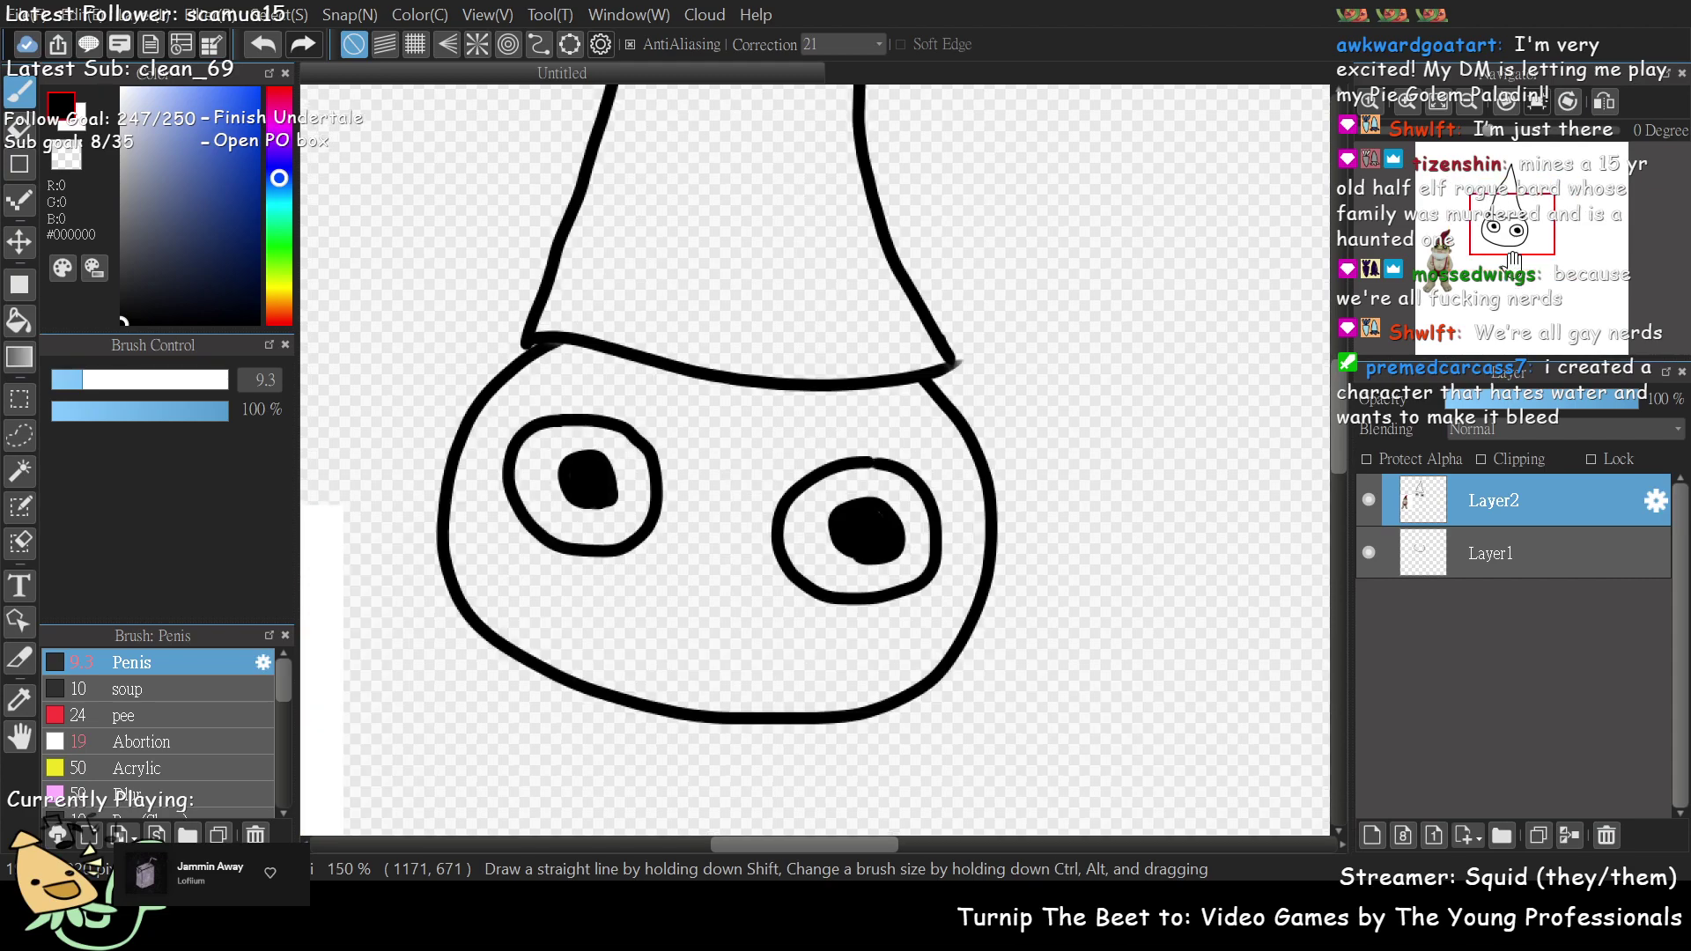
{"action": "left_click", "coordinate": [1499, 248]}
{"action": "left_click_drag", "start_coordinate": [1498, 247], "coordinate": [1502, 235]}
{"action": "scroll", "coordinate": [1500, 239], "scroll_direction": "up", "scroll_amount": 1}
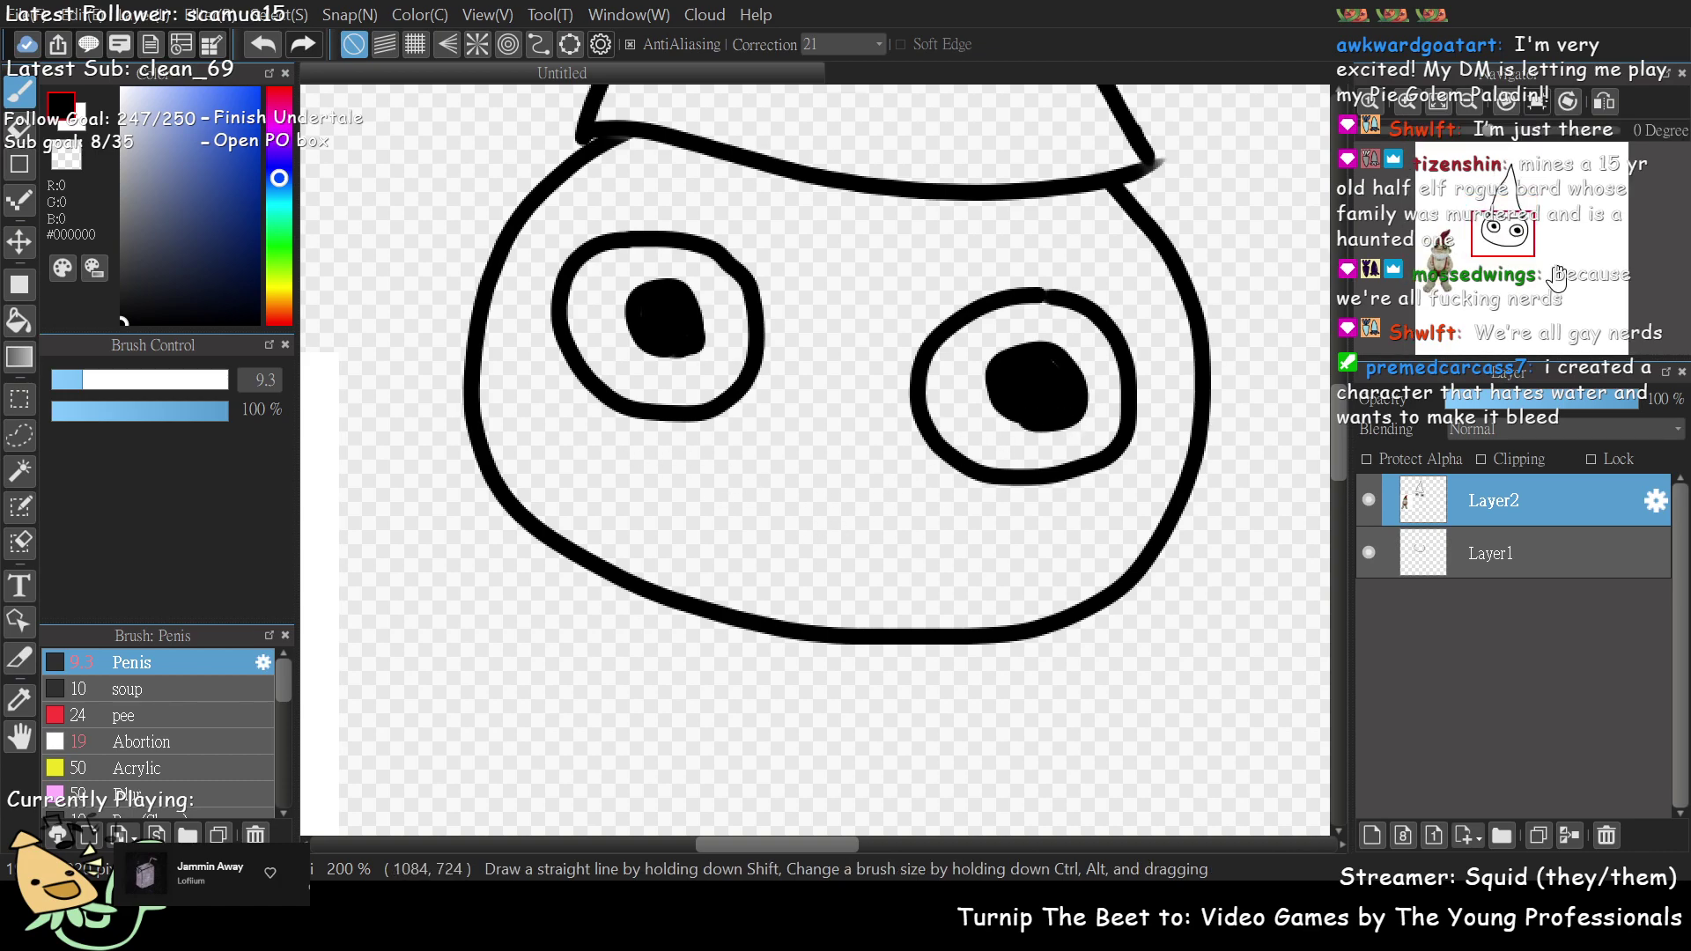
{"action": "scroll", "coordinate": [1555, 279], "scroll_direction": "down", "scroll_amount": 3}
{"action": "scroll", "coordinate": [1498, 282], "scroll_direction": "up", "scroll_amount": 2}
{"action": "scroll", "coordinate": [1496, 281], "scroll_direction": "up", "scroll_amount": 4}
{"action": "scroll", "coordinate": [1497, 281], "scroll_direction": "down", "scroll_amount": 1}
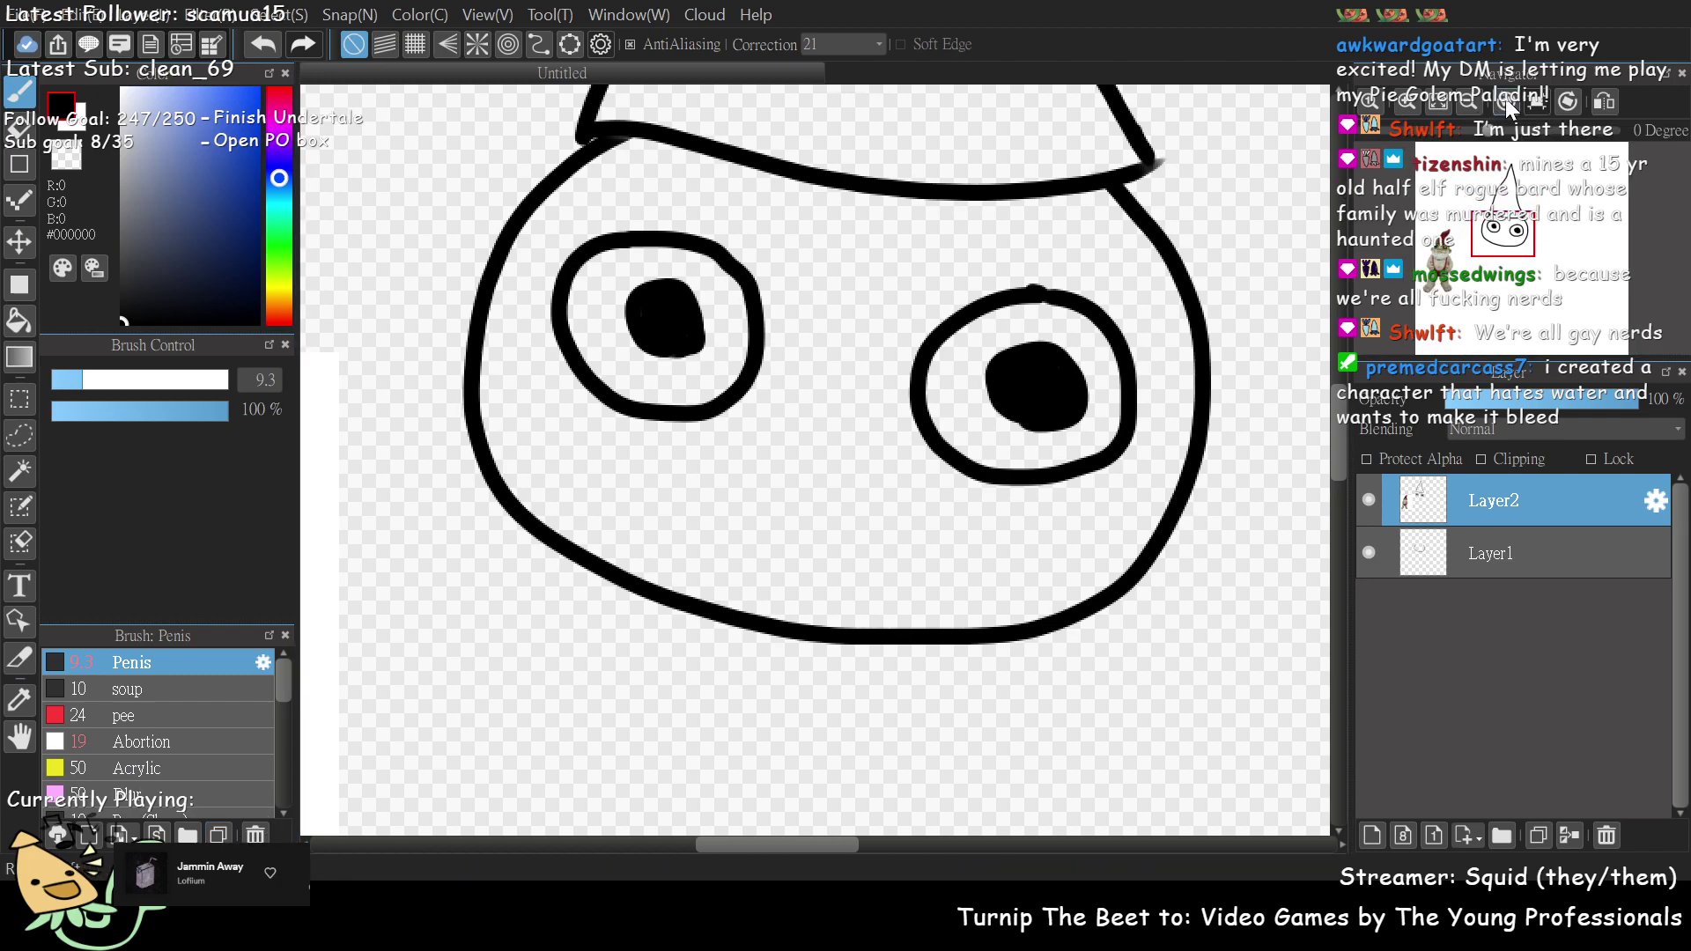
{"action": "scroll", "coordinate": [1547, 230], "scroll_direction": "up", "scroll_amount": 2}
{"action": "scroll", "coordinate": [1545, 225], "scroll_direction": "down", "scroll_amount": 4}
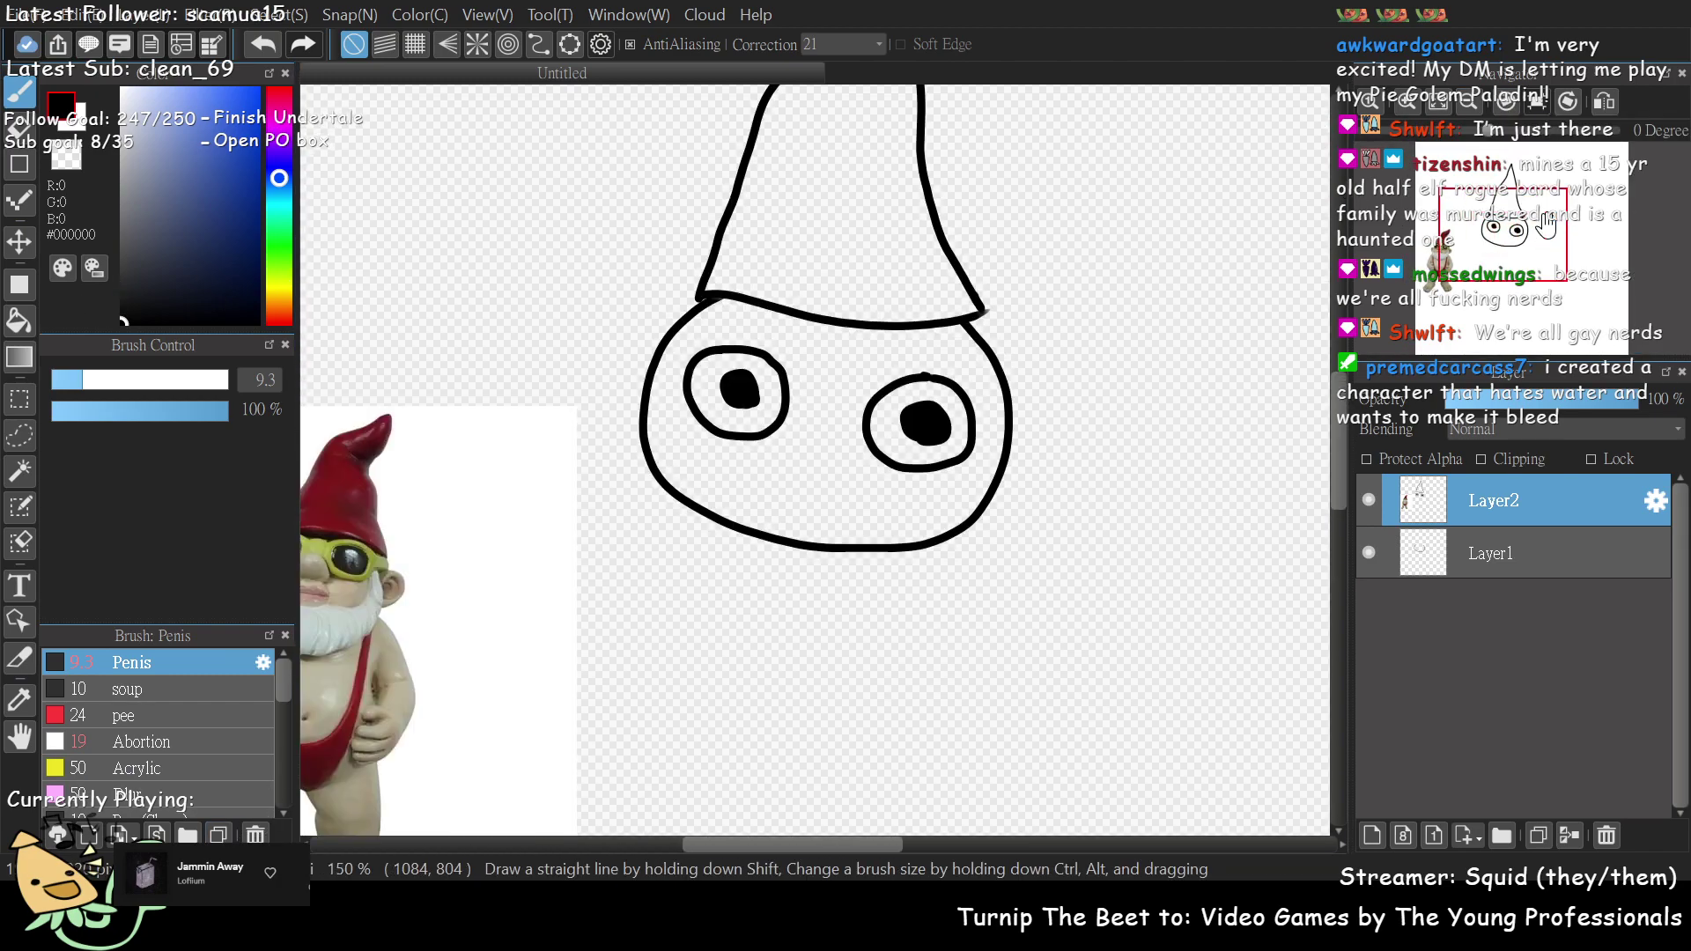
{"action": "scroll", "coordinate": [1546, 228], "scroll_direction": "down", "scroll_amount": 3}
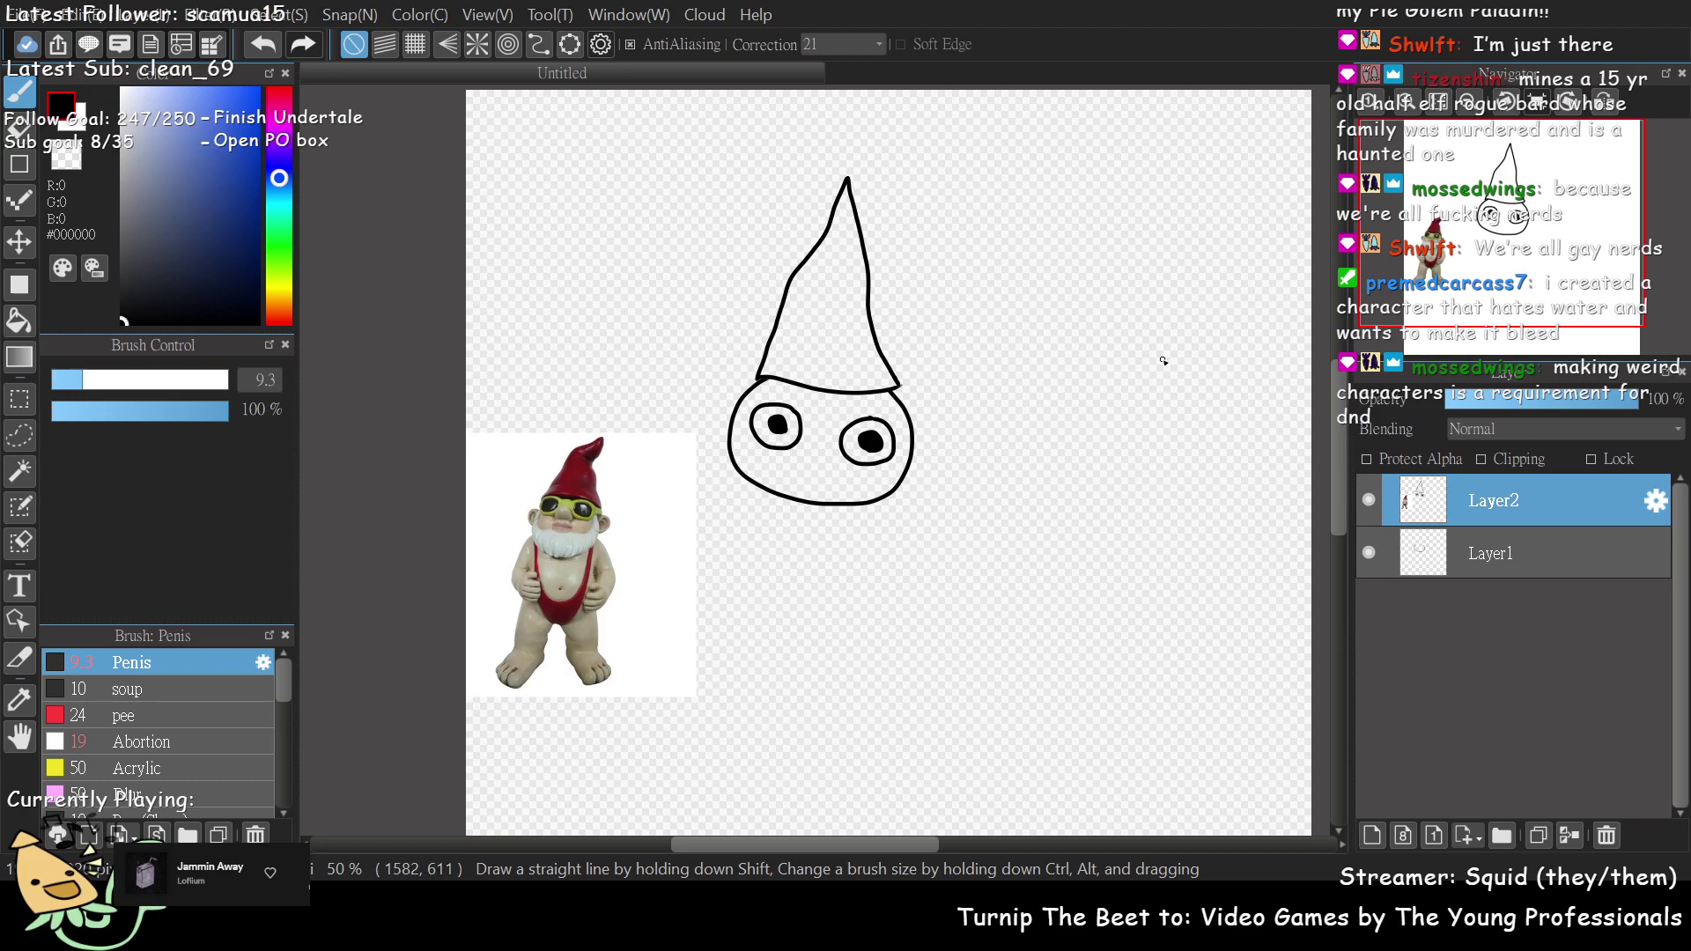
- Undo the pupils, eyes, hat, reference photo and head outline until the canvas is empty
{"action": "key", "text": "ctrl+z"}
{"action": "key", "text": "ctrl+z"}
{"action": "key", "text": "ctrl+z"}
{"action": "key", "text": "ctrl+z"}
{"action": "key", "text": "ctrl+z"}
{"action": "key", "text": "ctrl+z"}
{"action": "key", "text": "ctrl+z"}
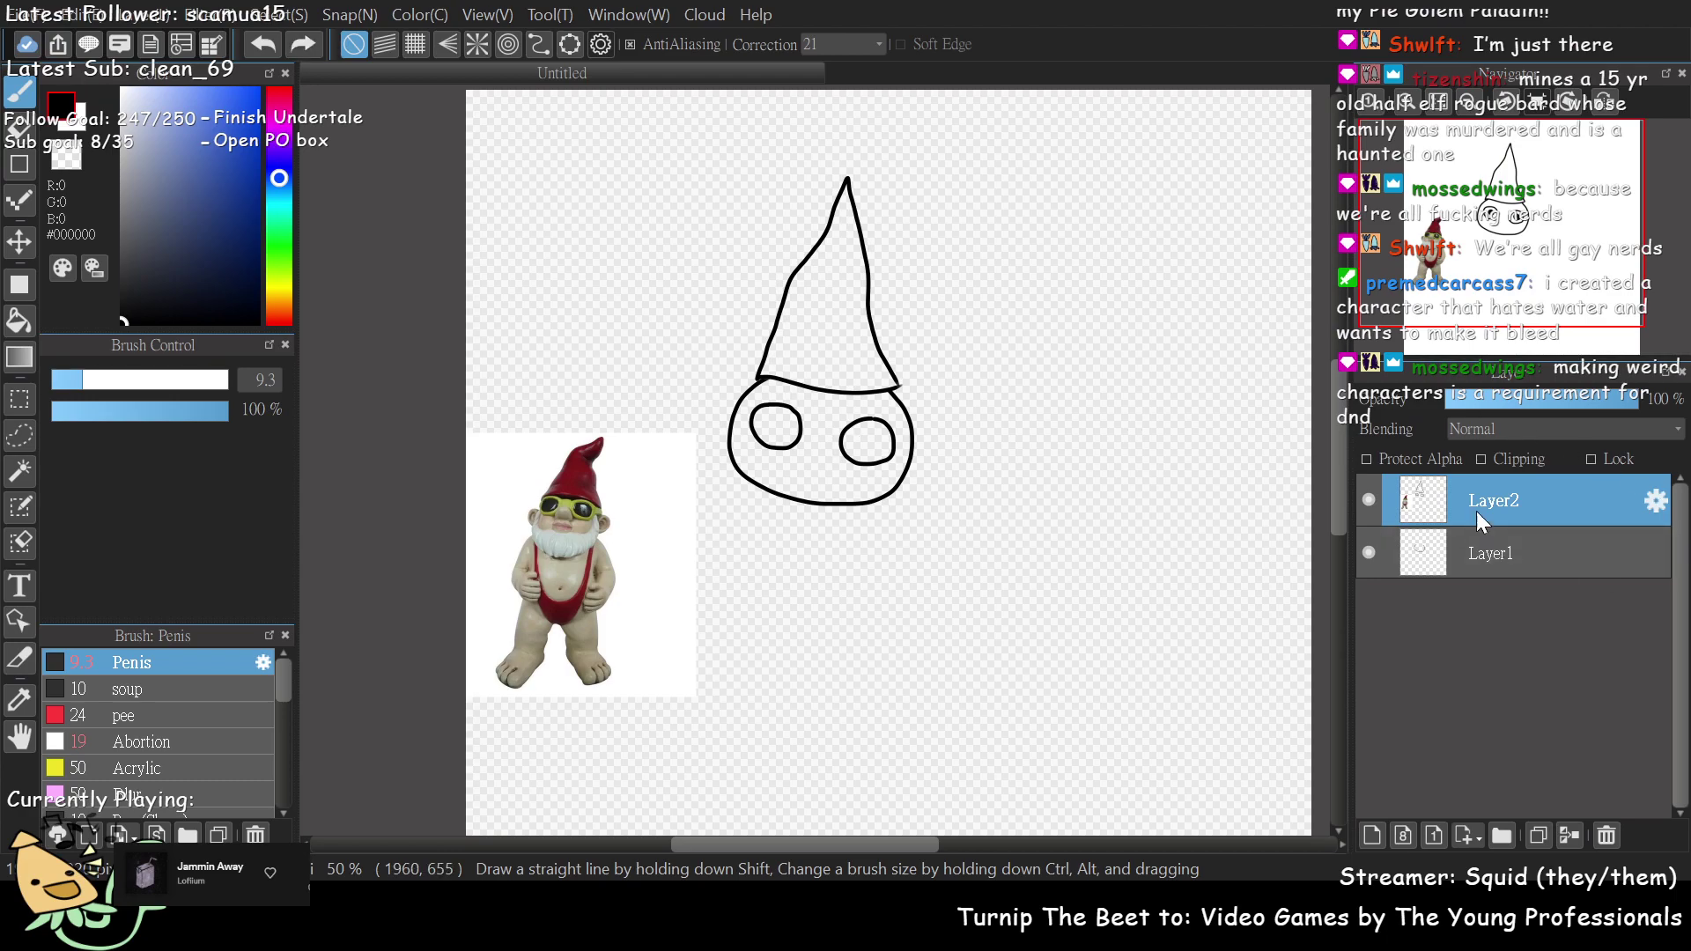
{"action": "key", "text": "ctrl+z"}
{"action": "key", "text": "ctrl+z"}
{"action": "key", "text": "ctrl+z"}
{"action": "key", "text": "ctrl+z"}
{"action": "key", "text": "ctrl+z"}
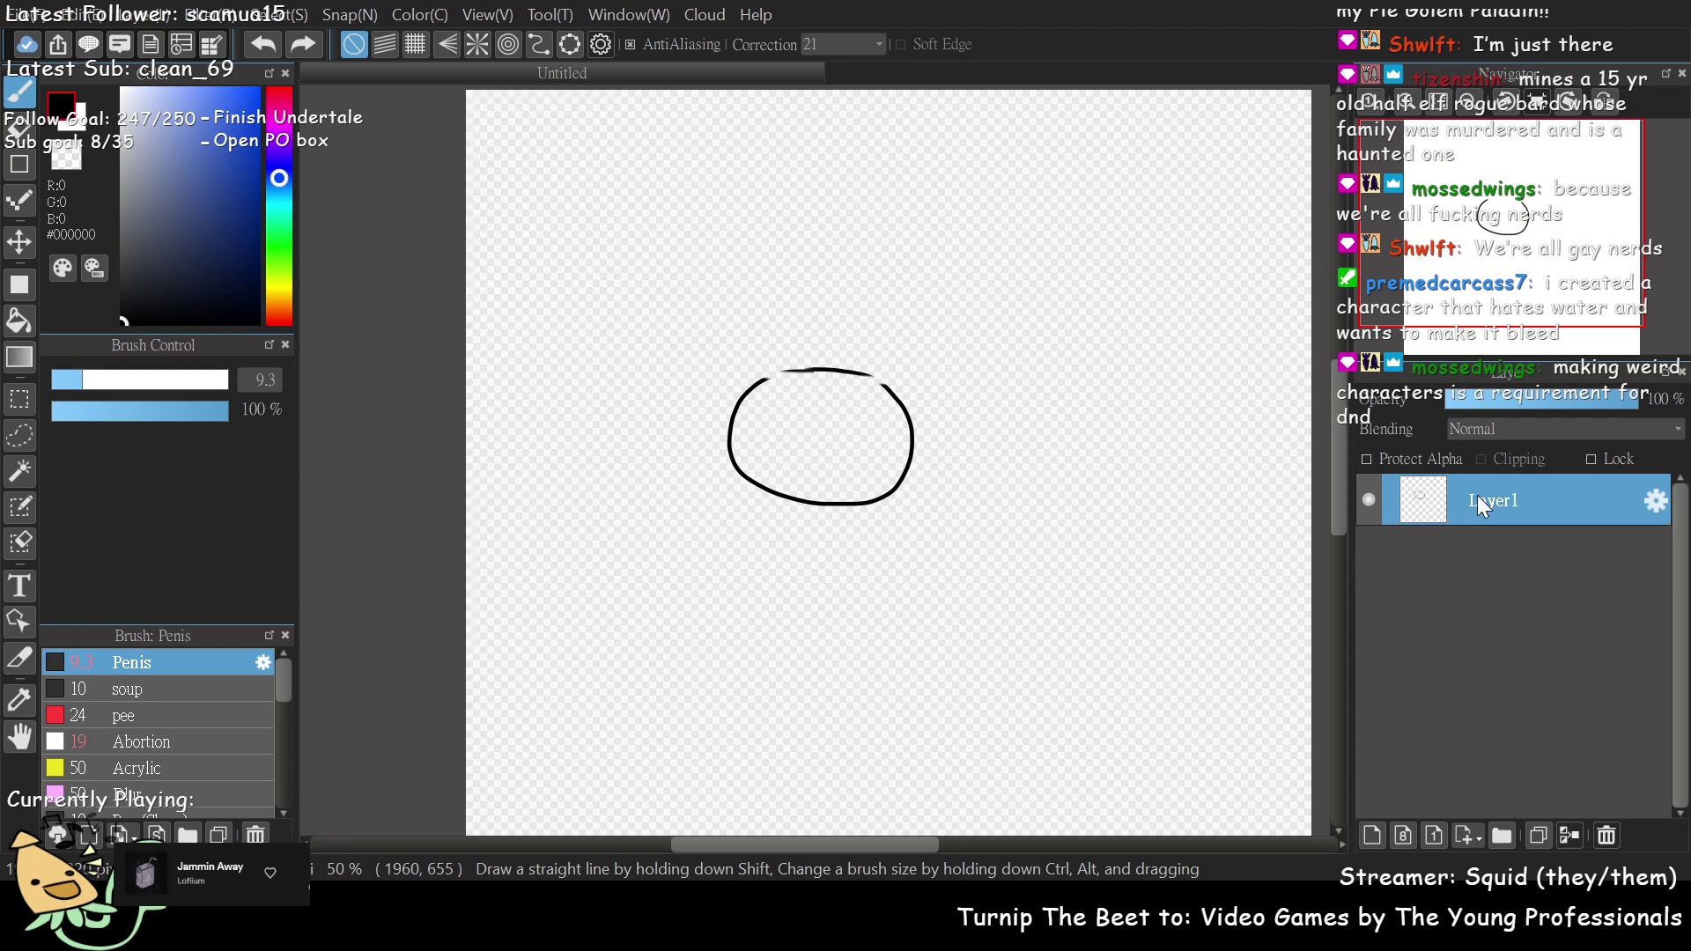
- Add a layer, paste the garden gnome reference photo again, enlarge it and move it down to the canvas's left edge
{"action": "left_click", "coordinate": [1371, 836]}
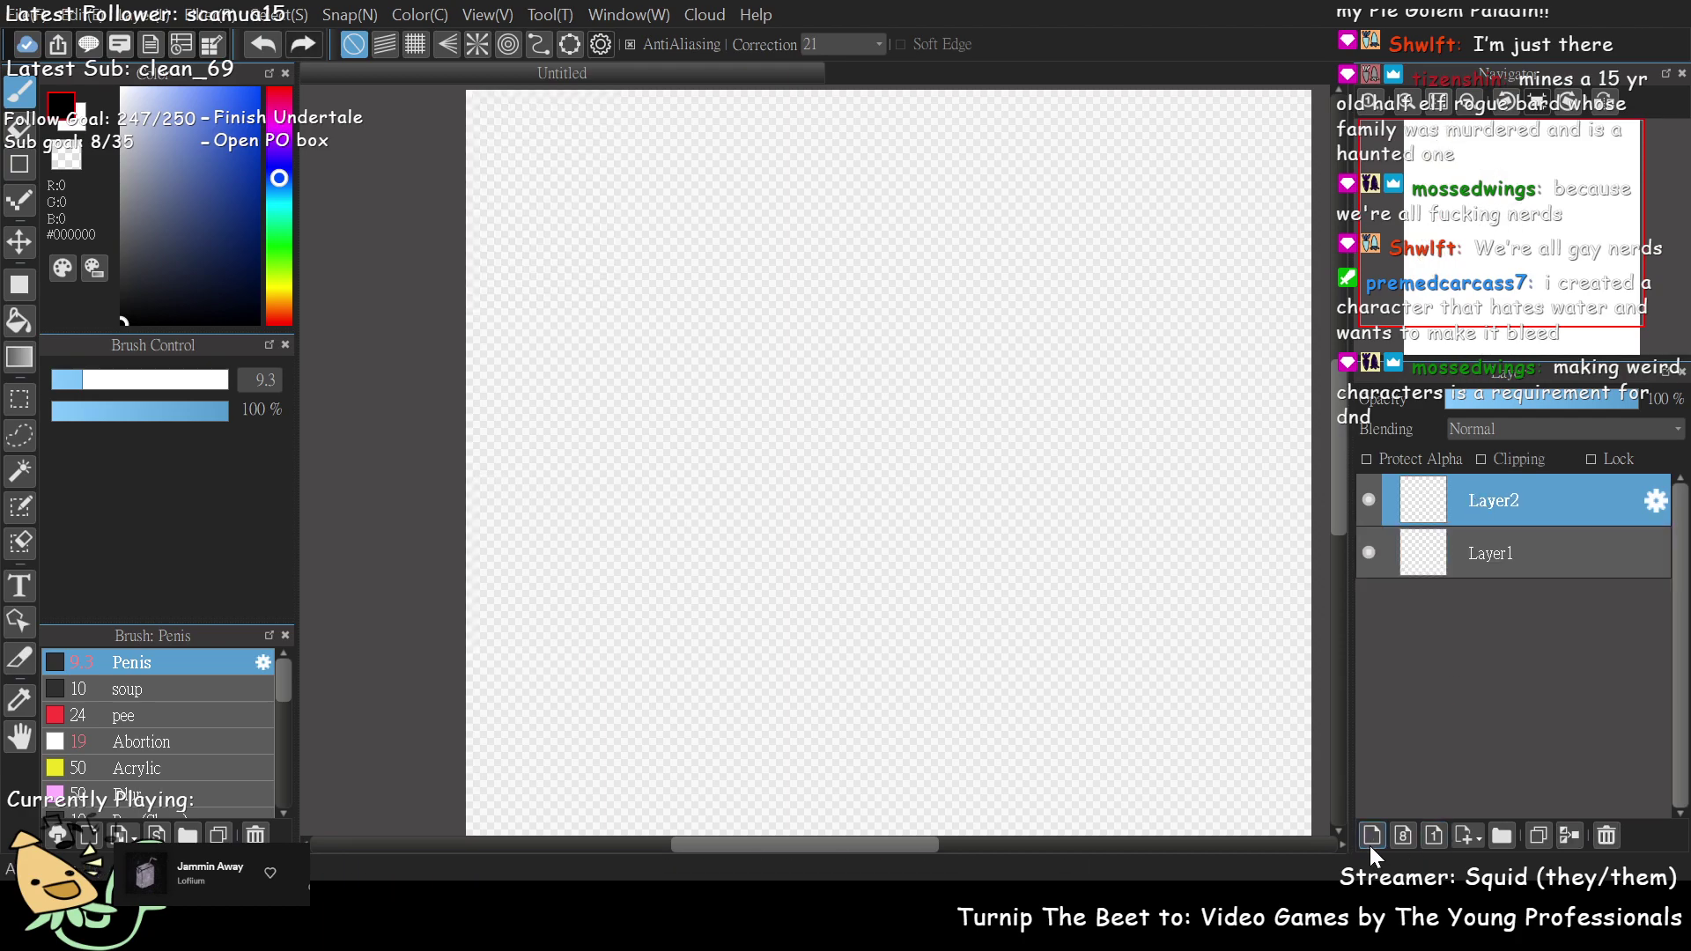
{"action": "key", "text": "ctrl+v"}
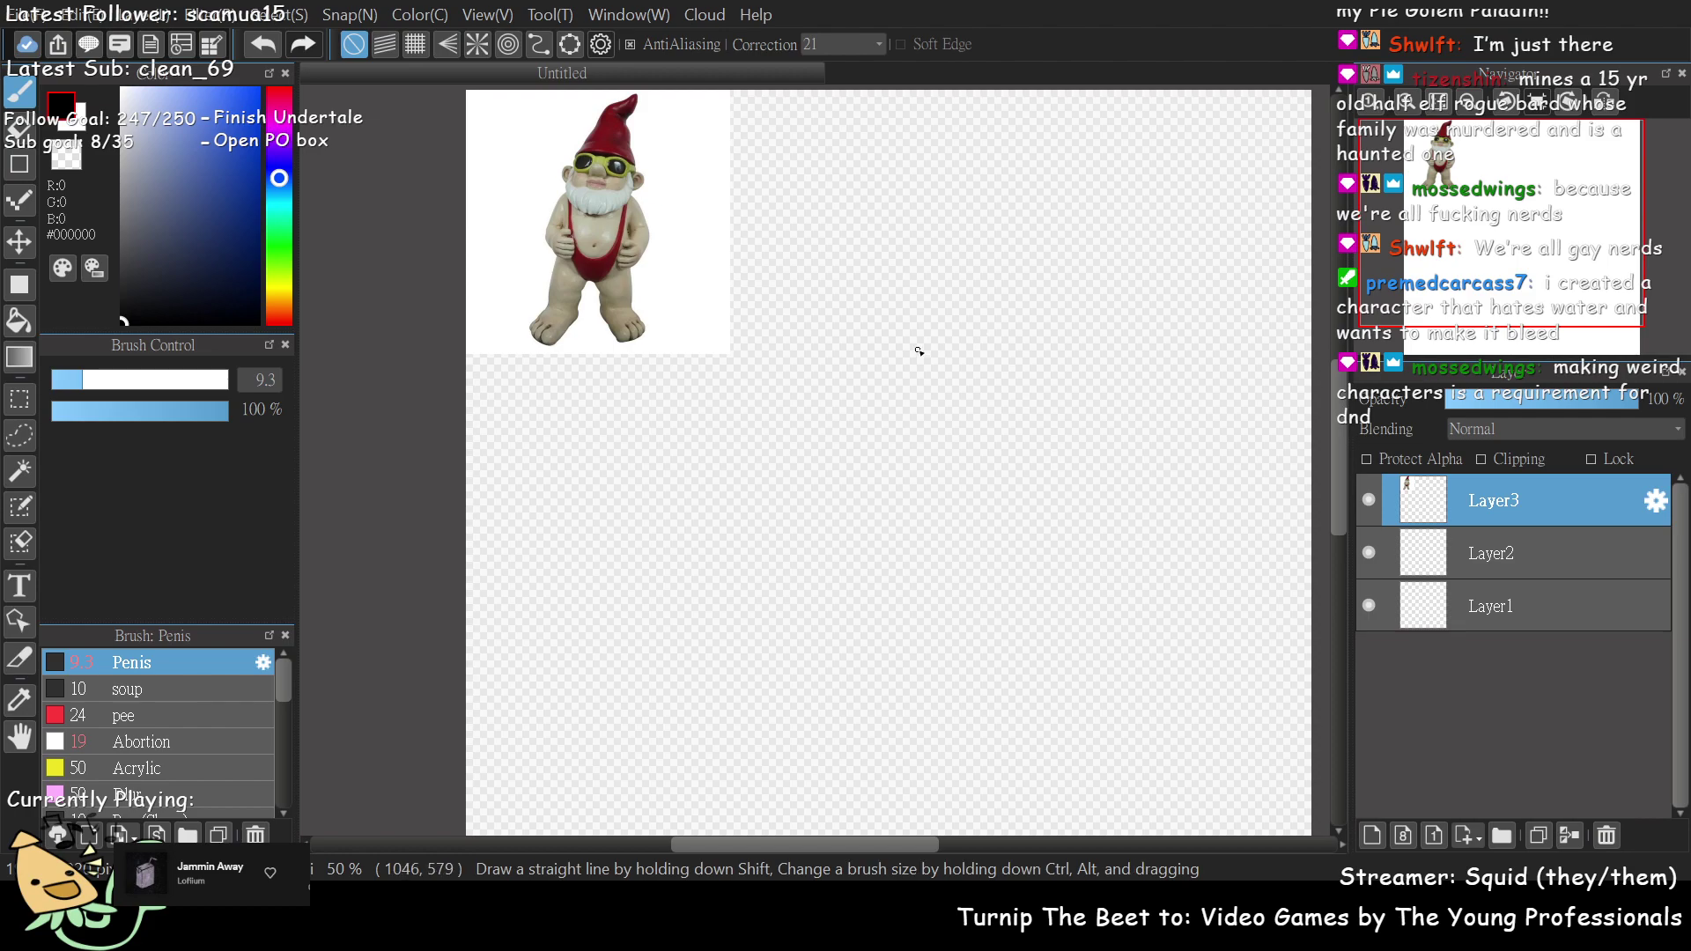
{"action": "key", "text": "ctrl+t"}
{"action": "left_click_drag", "start_coordinate": [730, 313], "coordinate": [812, 393]}
{"action": "left_click_drag", "start_coordinate": [671, 332], "coordinate": [663, 695]}
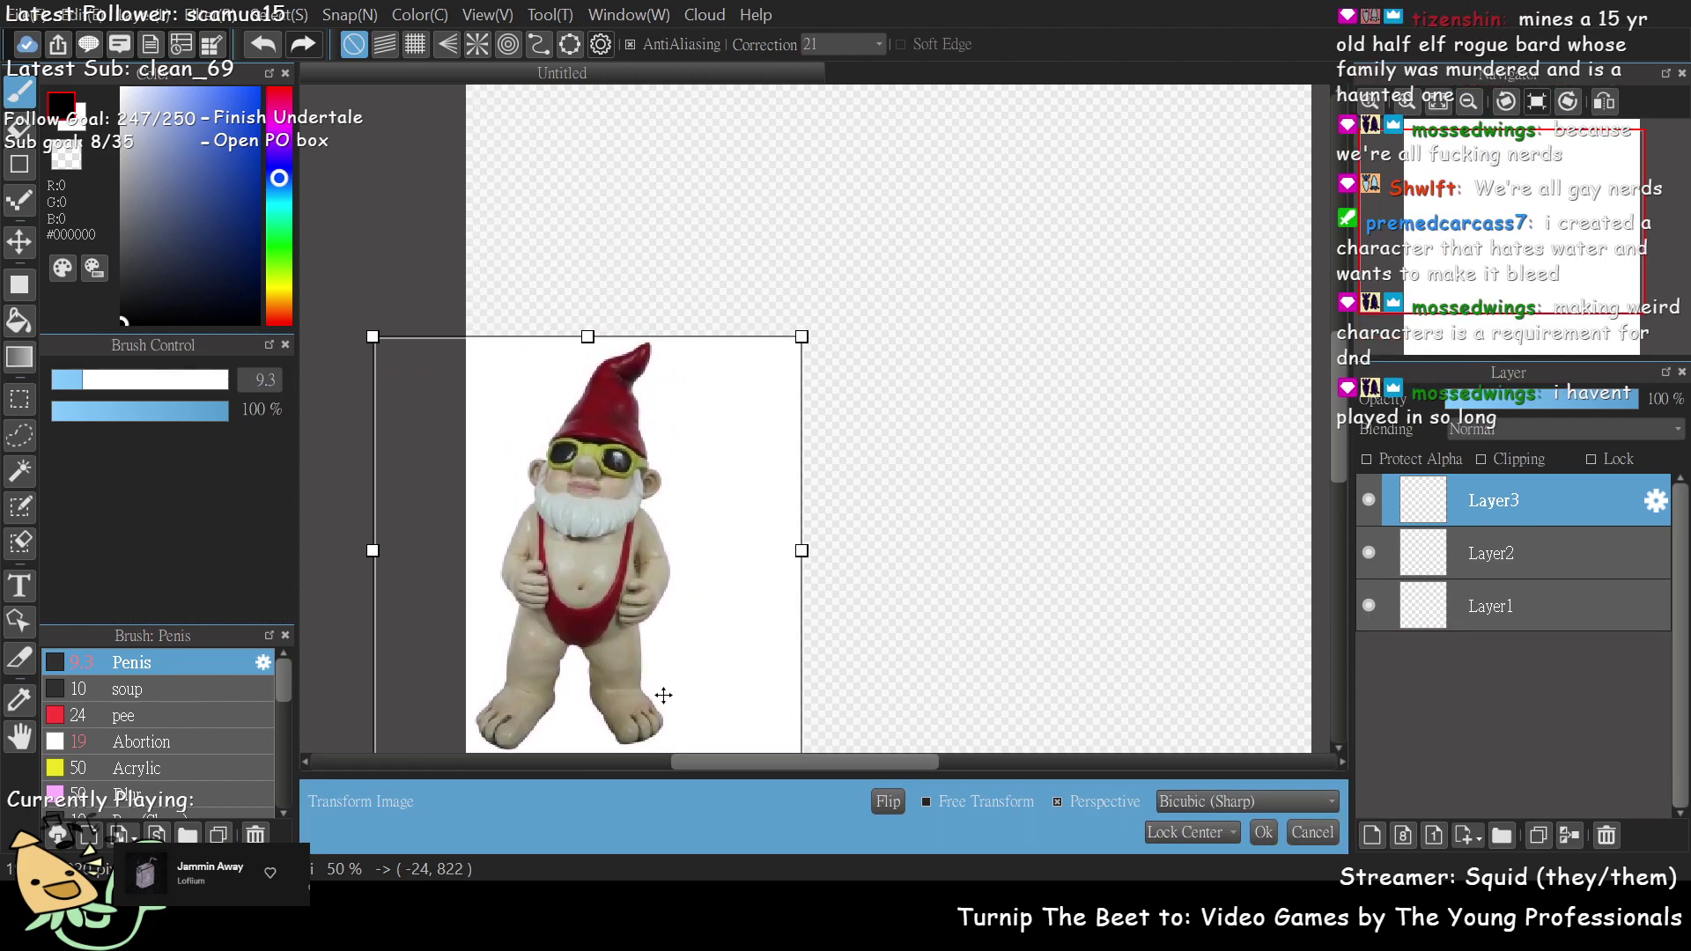
{"action": "left_click", "coordinate": [1257, 830]}
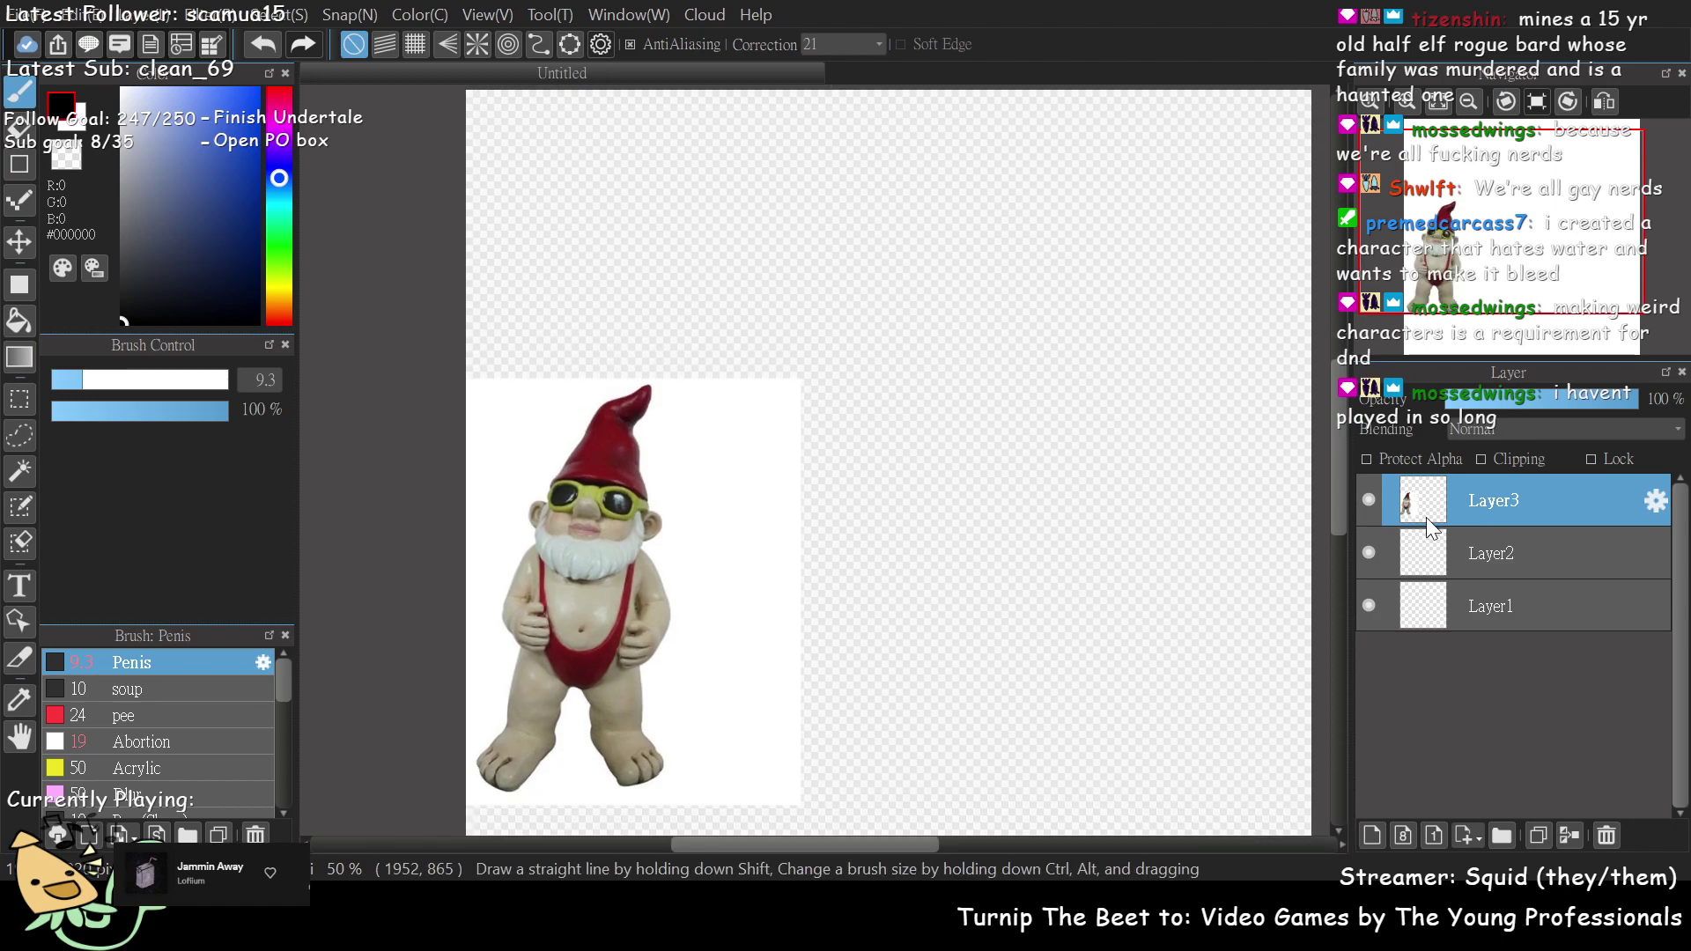
- Delete the empty Layer2 and make Layer1 the active layer
{"action": "left_click", "coordinate": [1473, 600]}
{"action": "left_click", "coordinate": [1472, 544]}
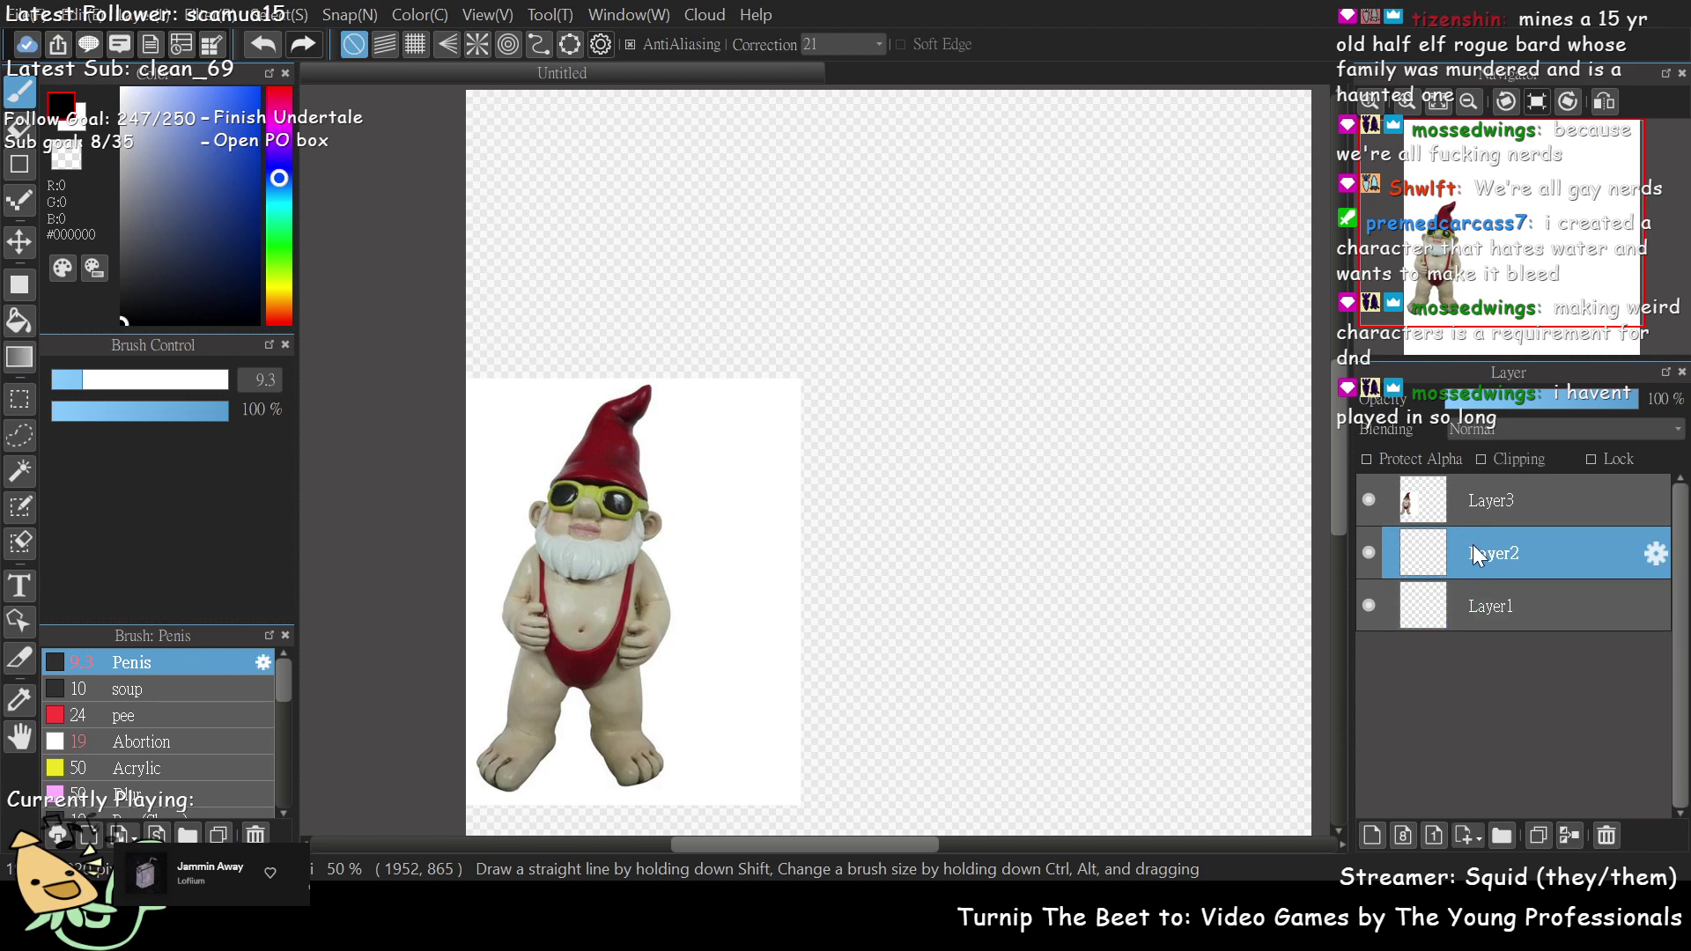
{"action": "left_click", "coordinate": [1467, 594]}
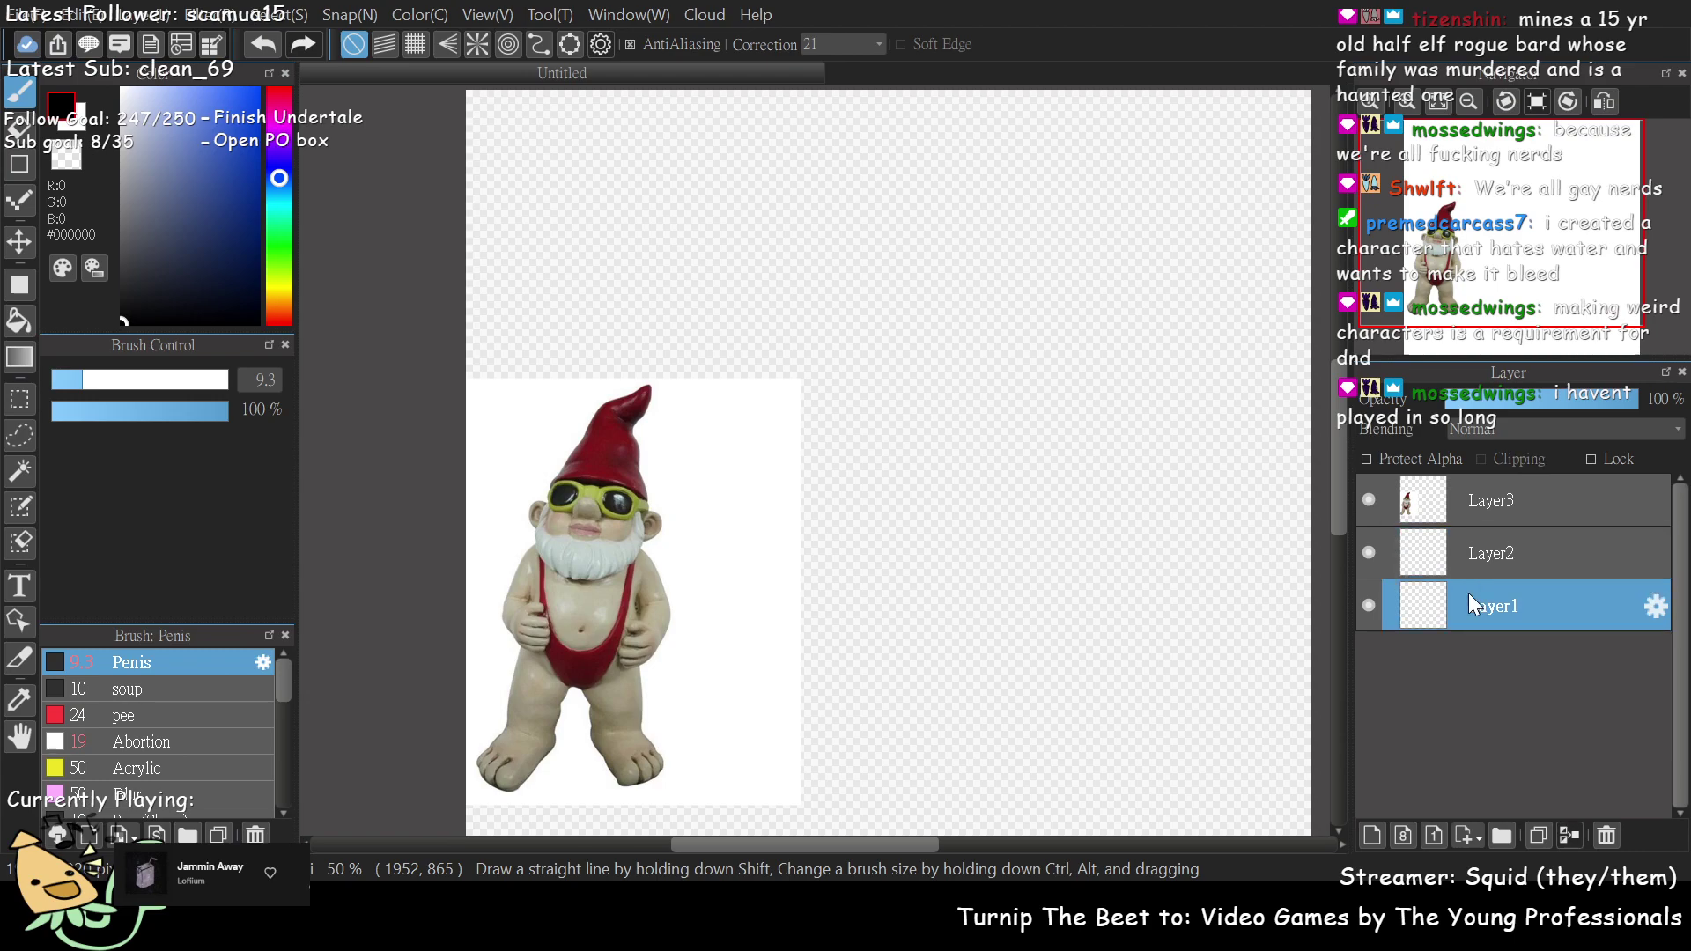
{"action": "left_click", "coordinate": [1465, 547]}
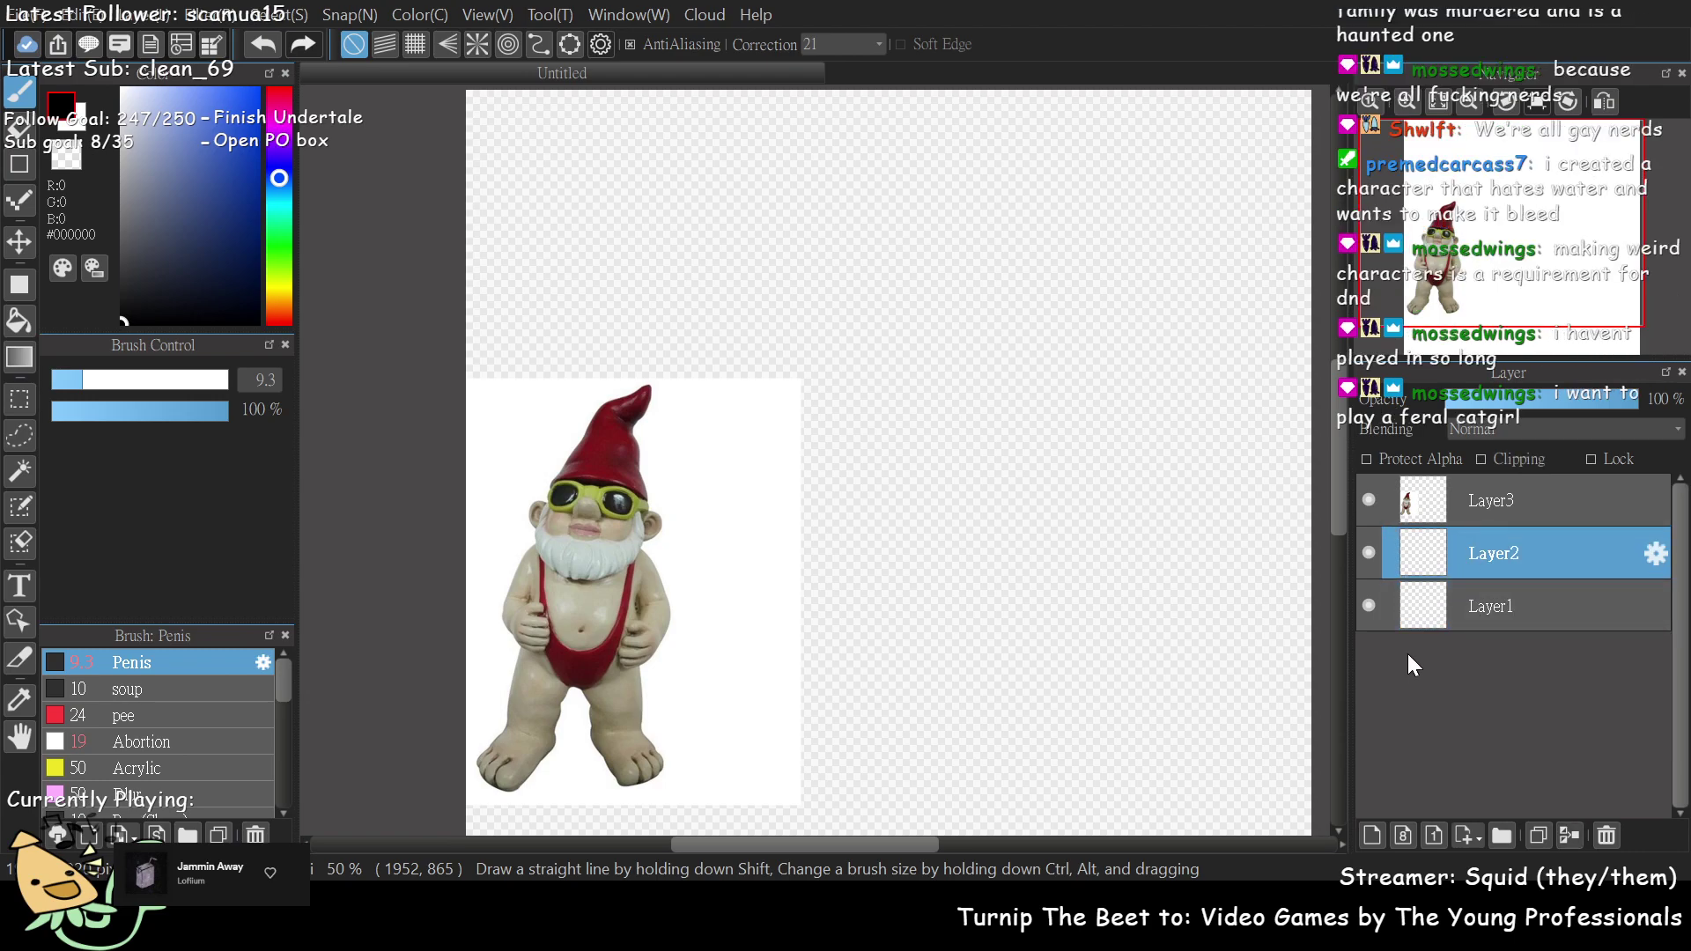
{"action": "left_click", "coordinate": [1606, 835]}
{"action": "left_click", "coordinate": [1492, 551]}
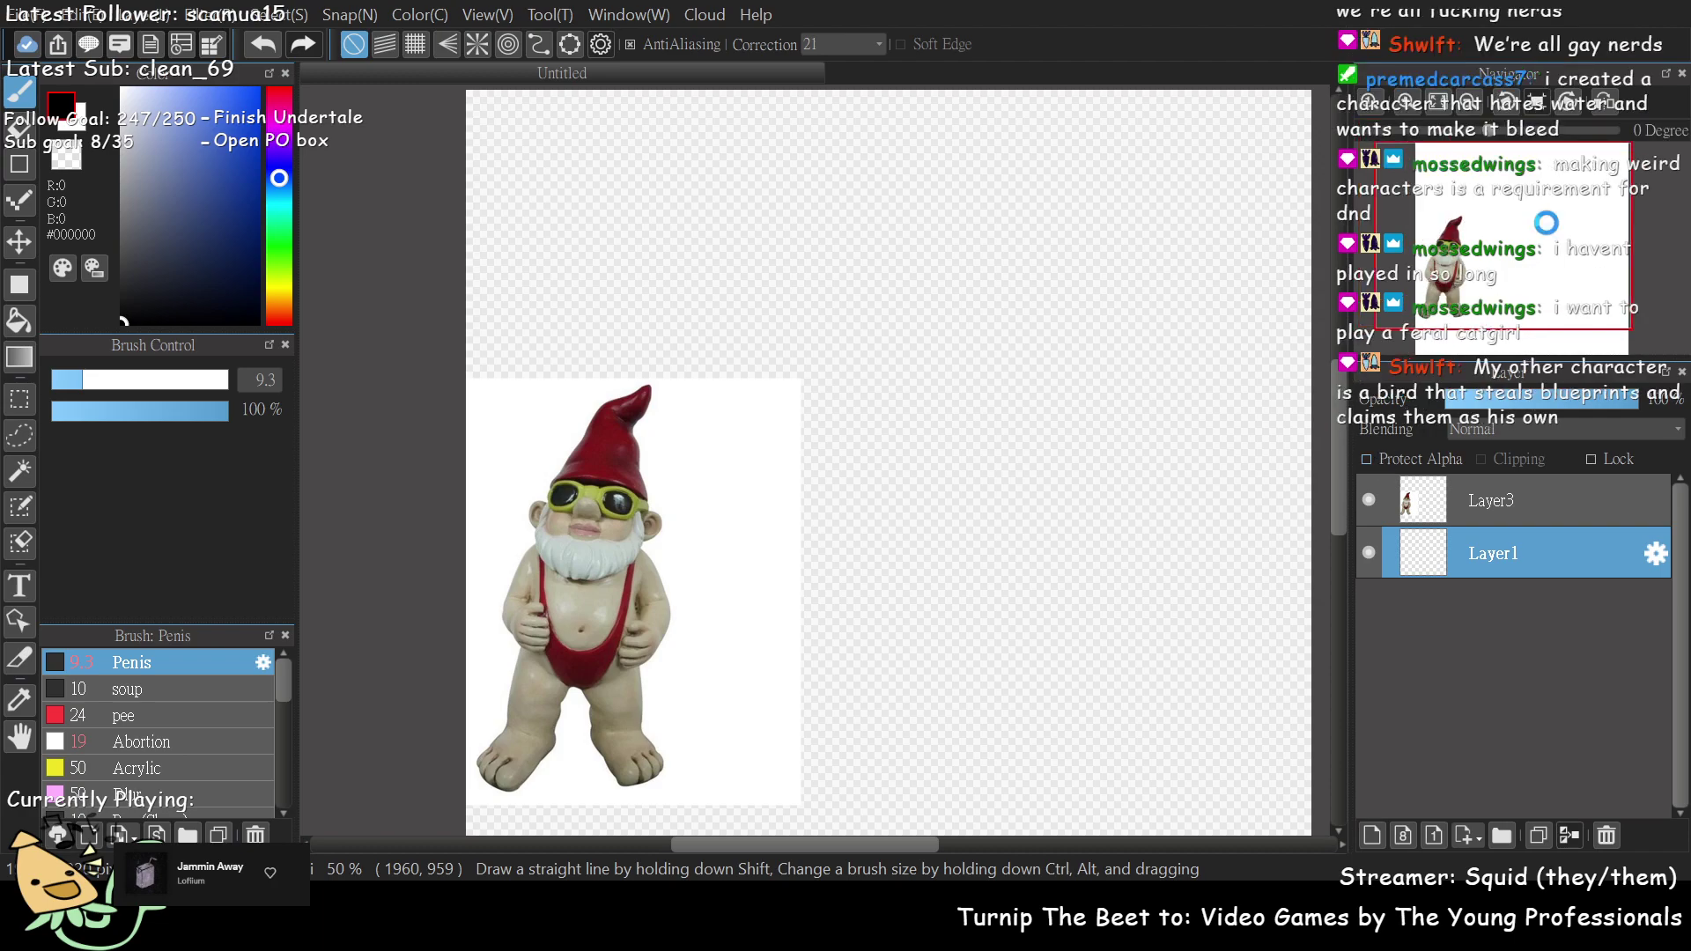
{"action": "scroll", "coordinate": [1543, 223], "scroll_direction": "up", "scroll_amount": 1}
{"action": "scroll", "coordinate": [1519, 225], "scroll_direction": "up", "scroll_amount": 1}
{"action": "left_click_drag", "start_coordinate": [1507, 236], "coordinate": [1531, 227]}
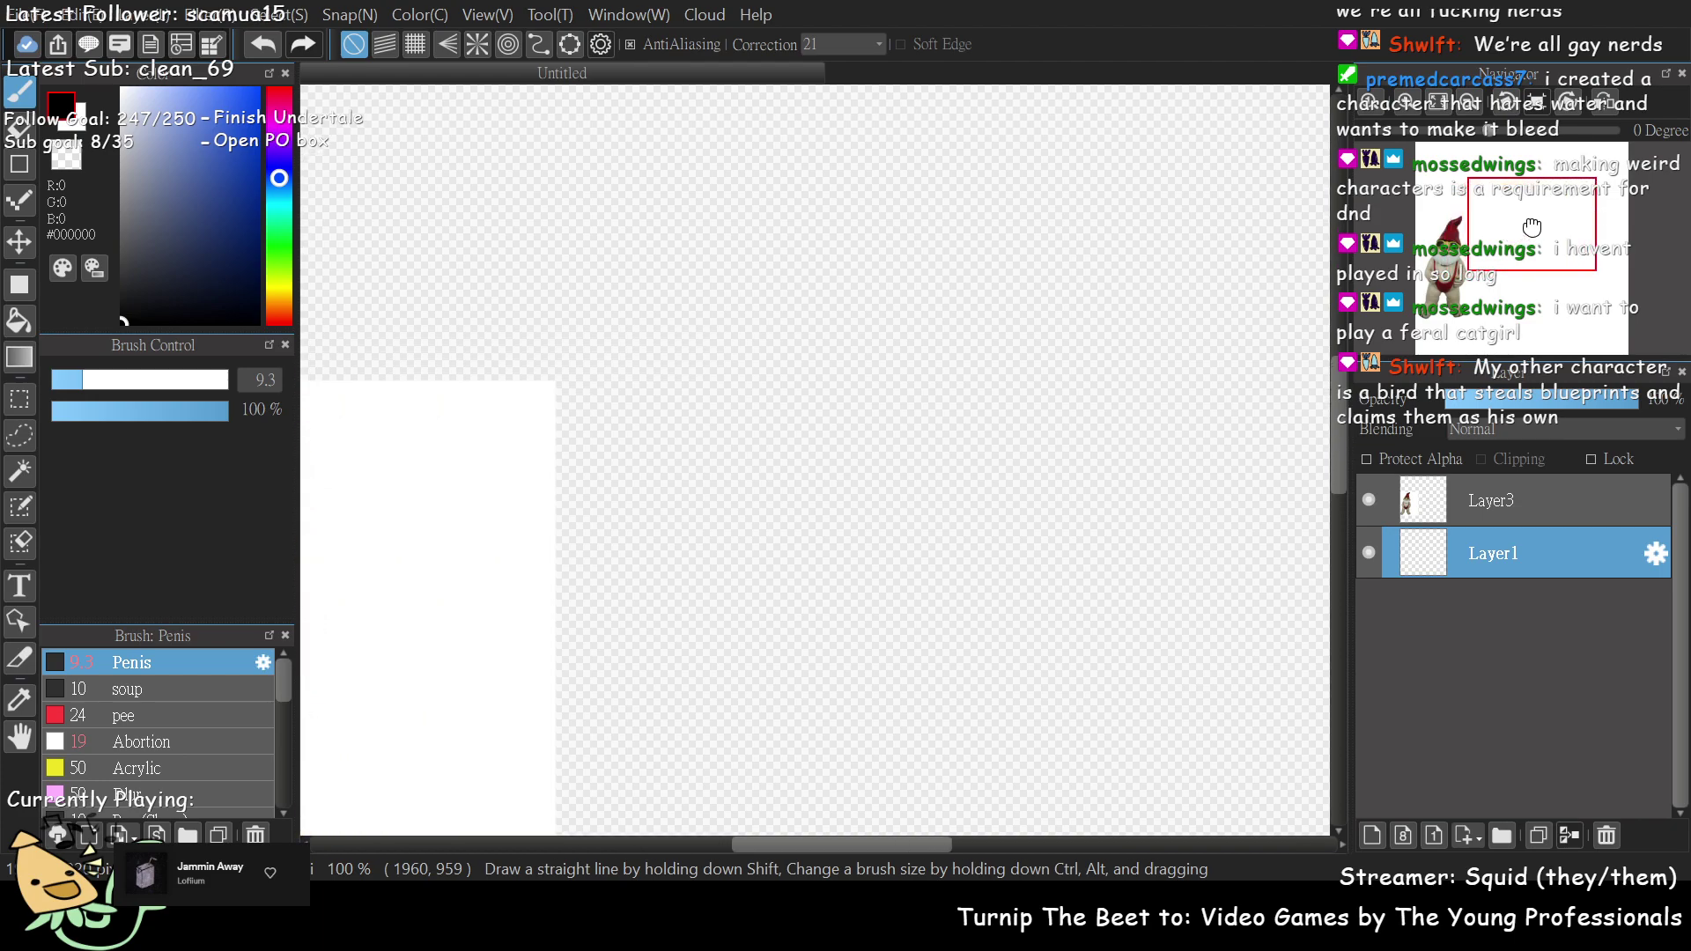
{"action": "scroll", "coordinate": [1531, 224], "scroll_direction": "down", "scroll_amount": 1}
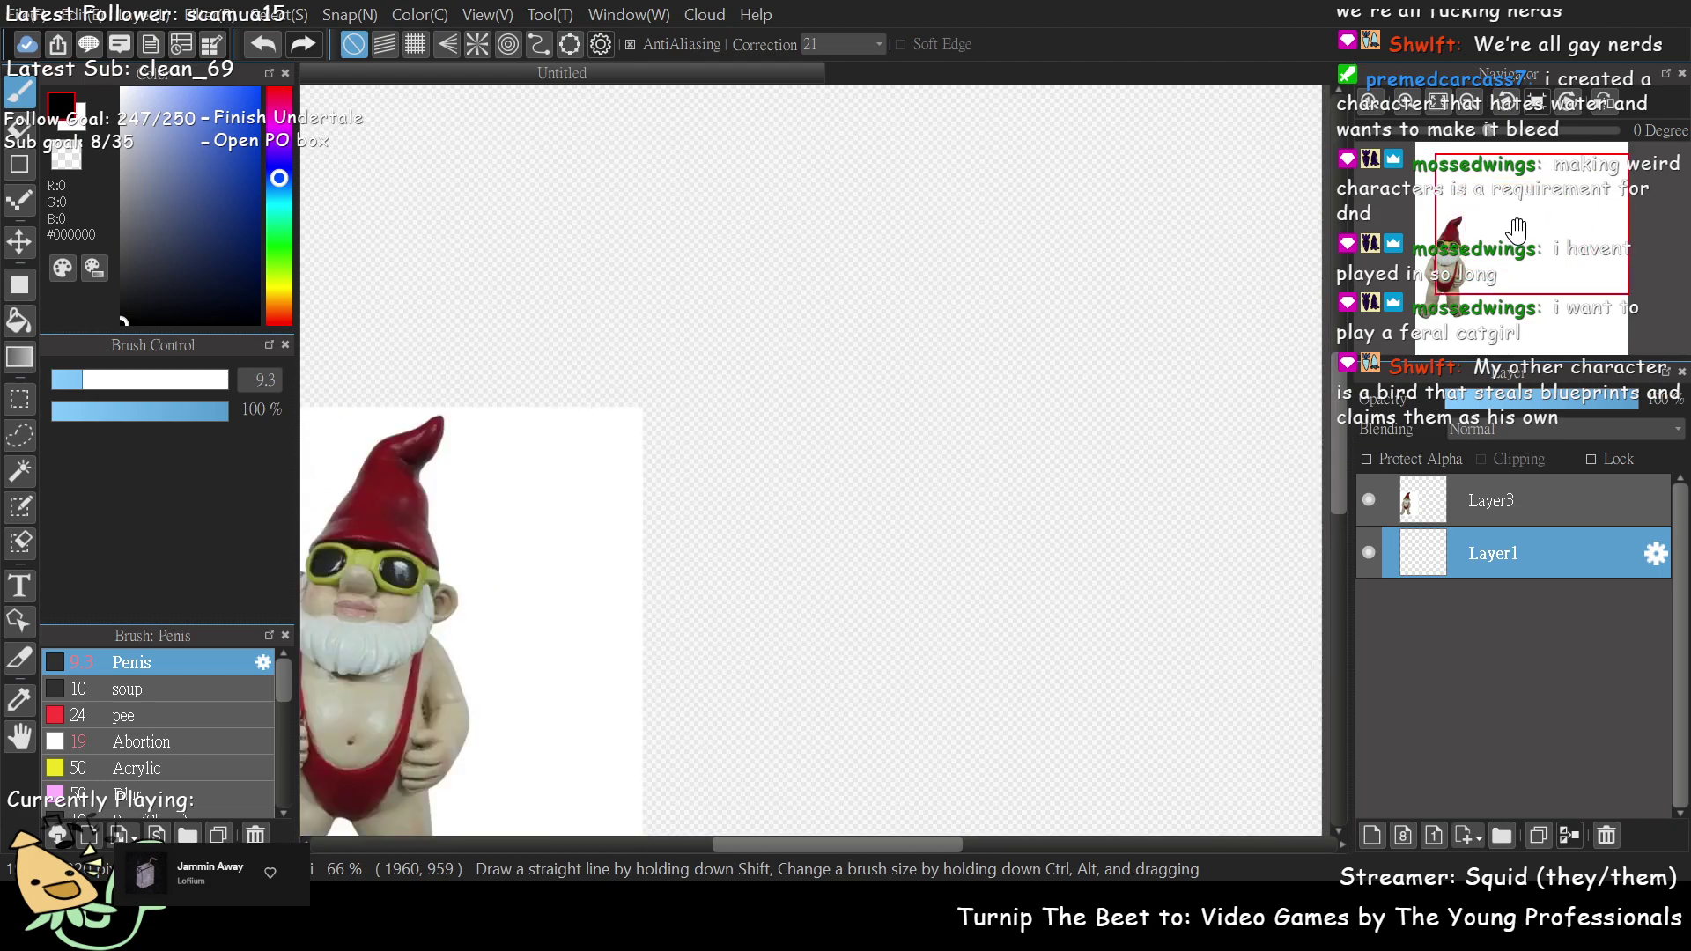
{"action": "scroll", "coordinate": [1513, 236], "scroll_direction": "down", "scroll_amount": 3}
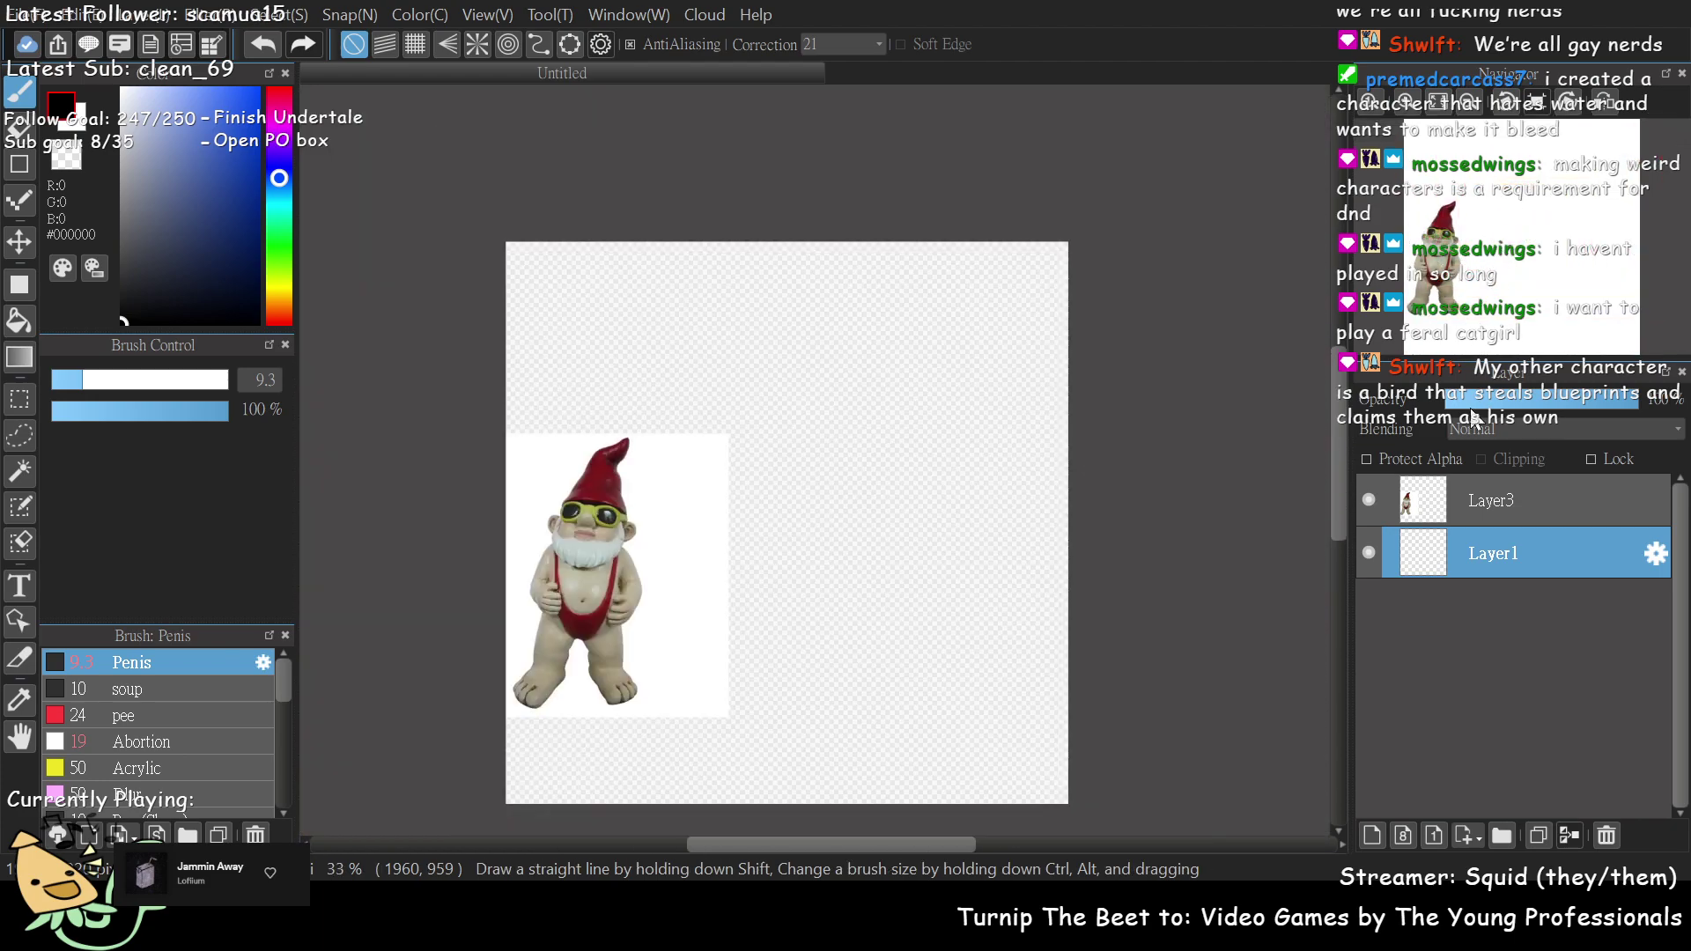
- On Layer3, set the eraser brush to size 35 and erase the white upper-right corner of the gnome photo
{"action": "left_click", "coordinate": [1467, 498]}
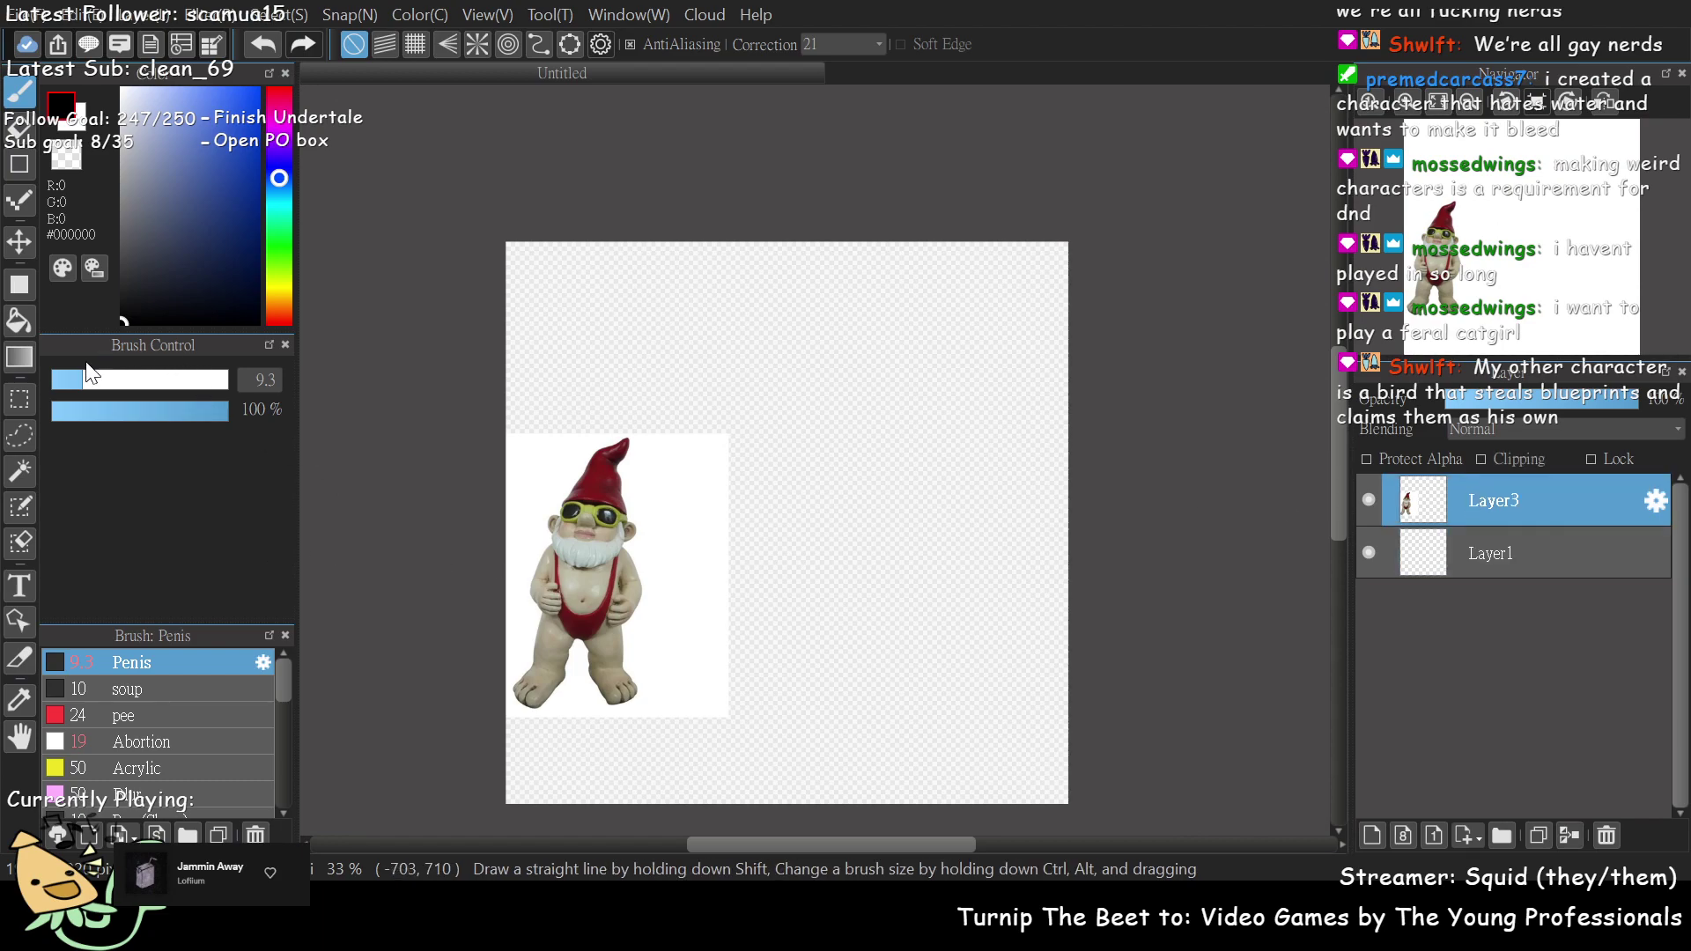
{"action": "left_click", "coordinate": [183, 738]}
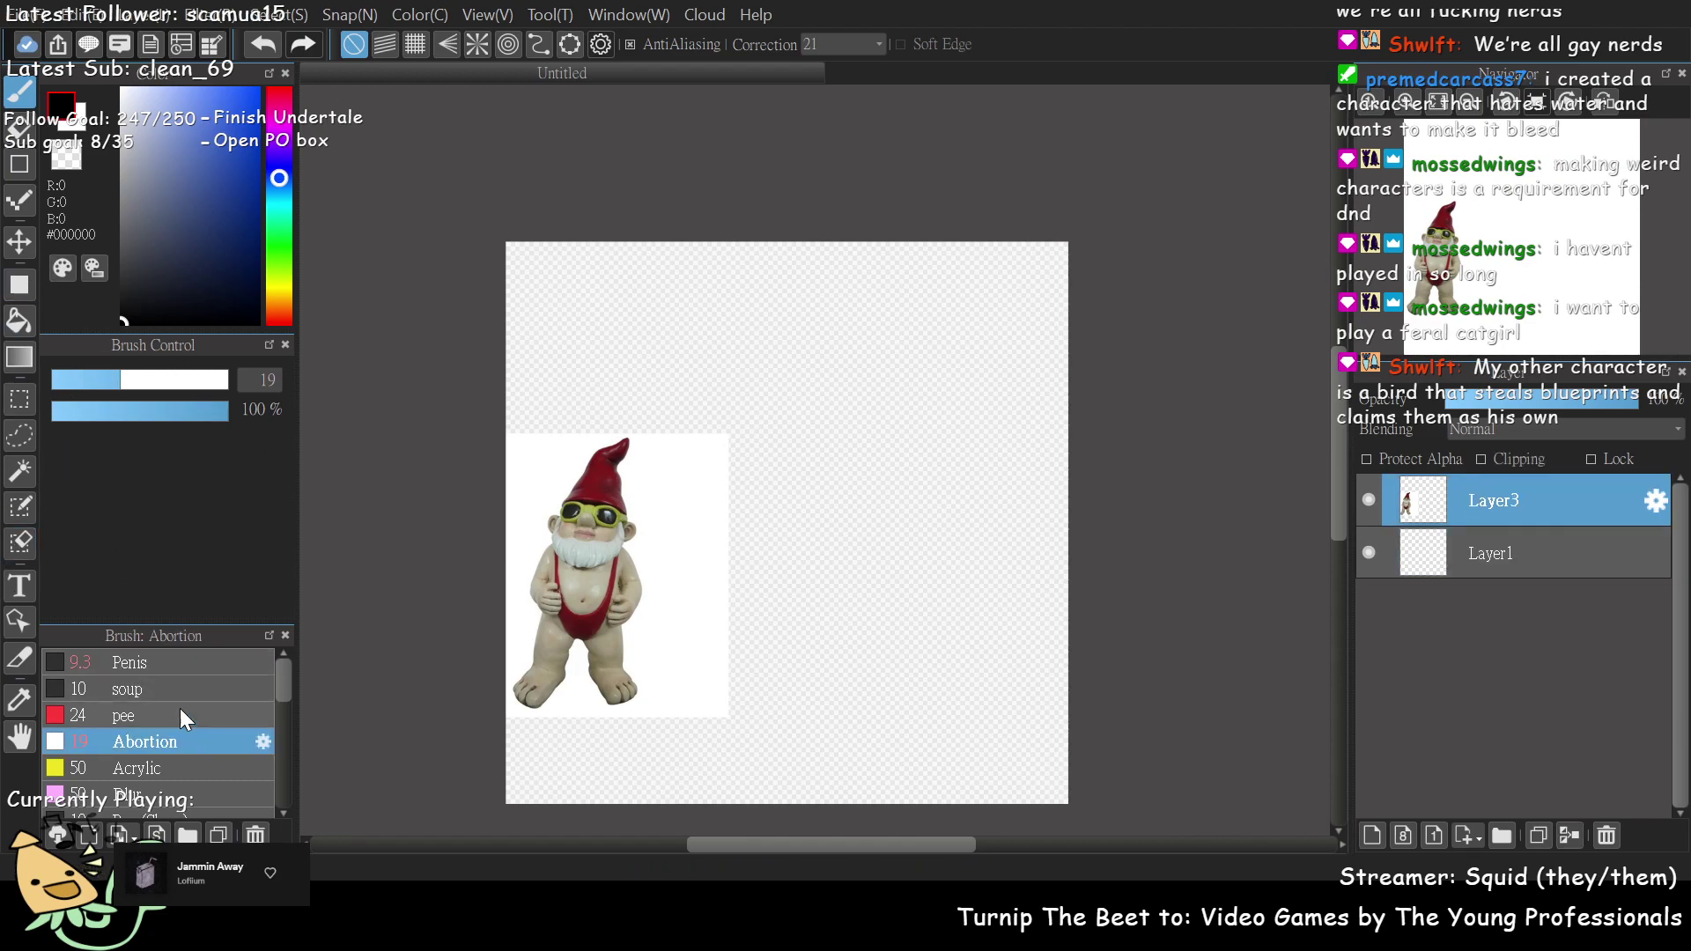
{"action": "left_click", "coordinate": [140, 380]}
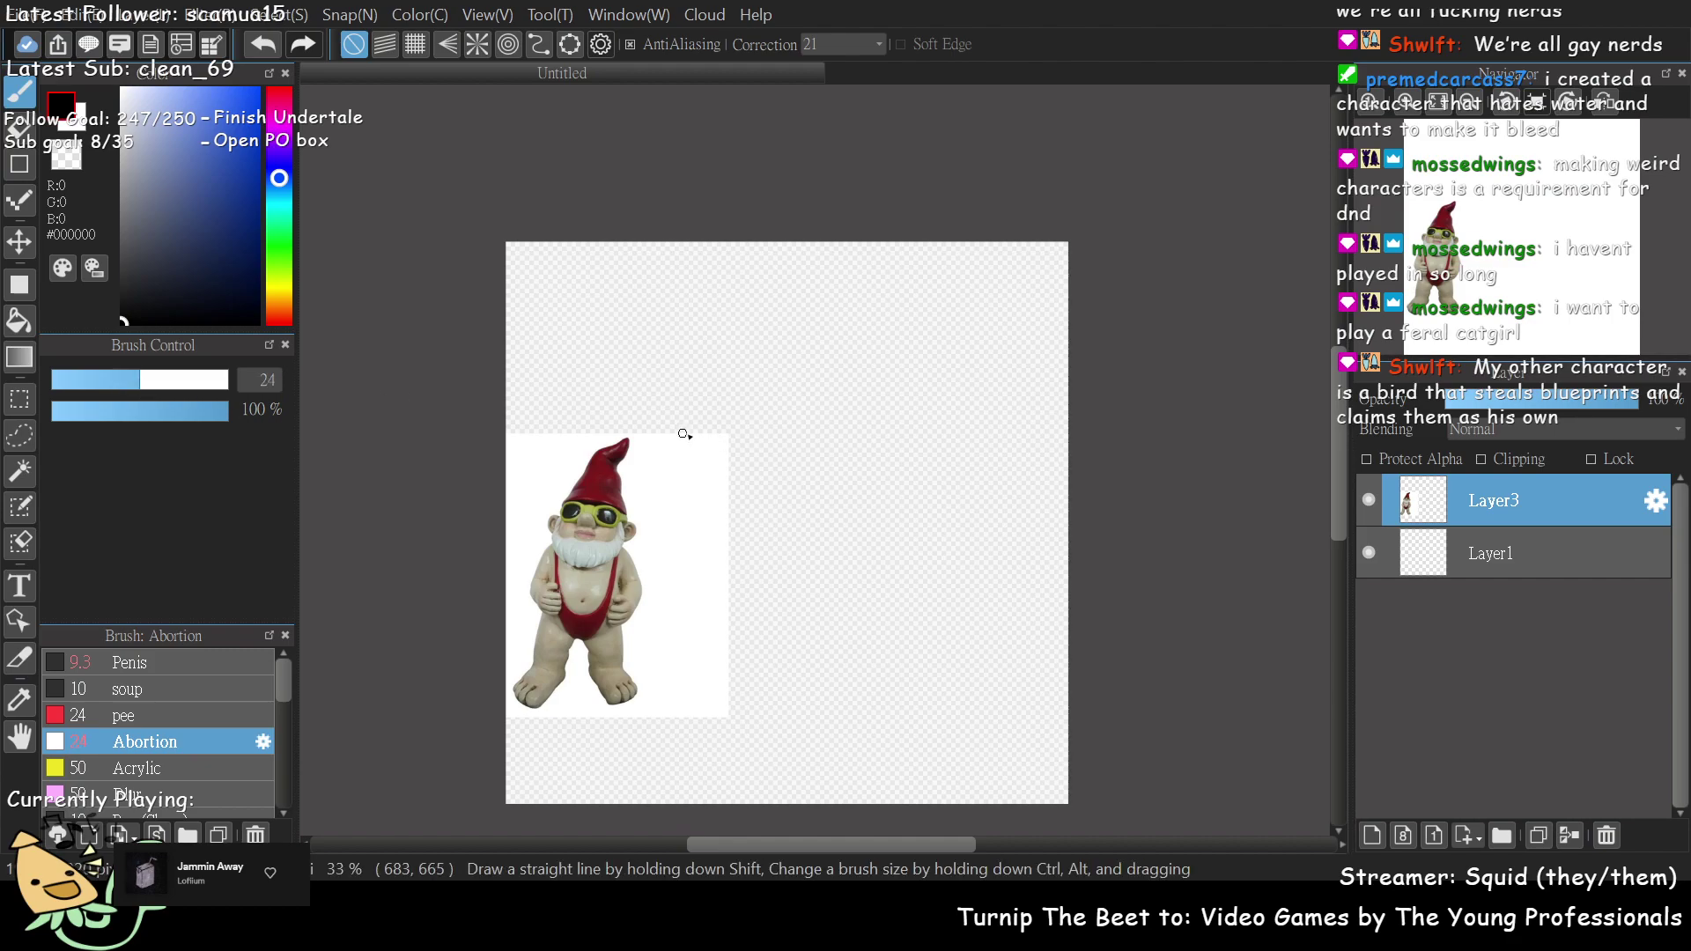
{"action": "left_click", "coordinate": [151, 378]}
{"action": "left_click_drag", "start_coordinate": [703, 403], "coordinate": [729, 501]}
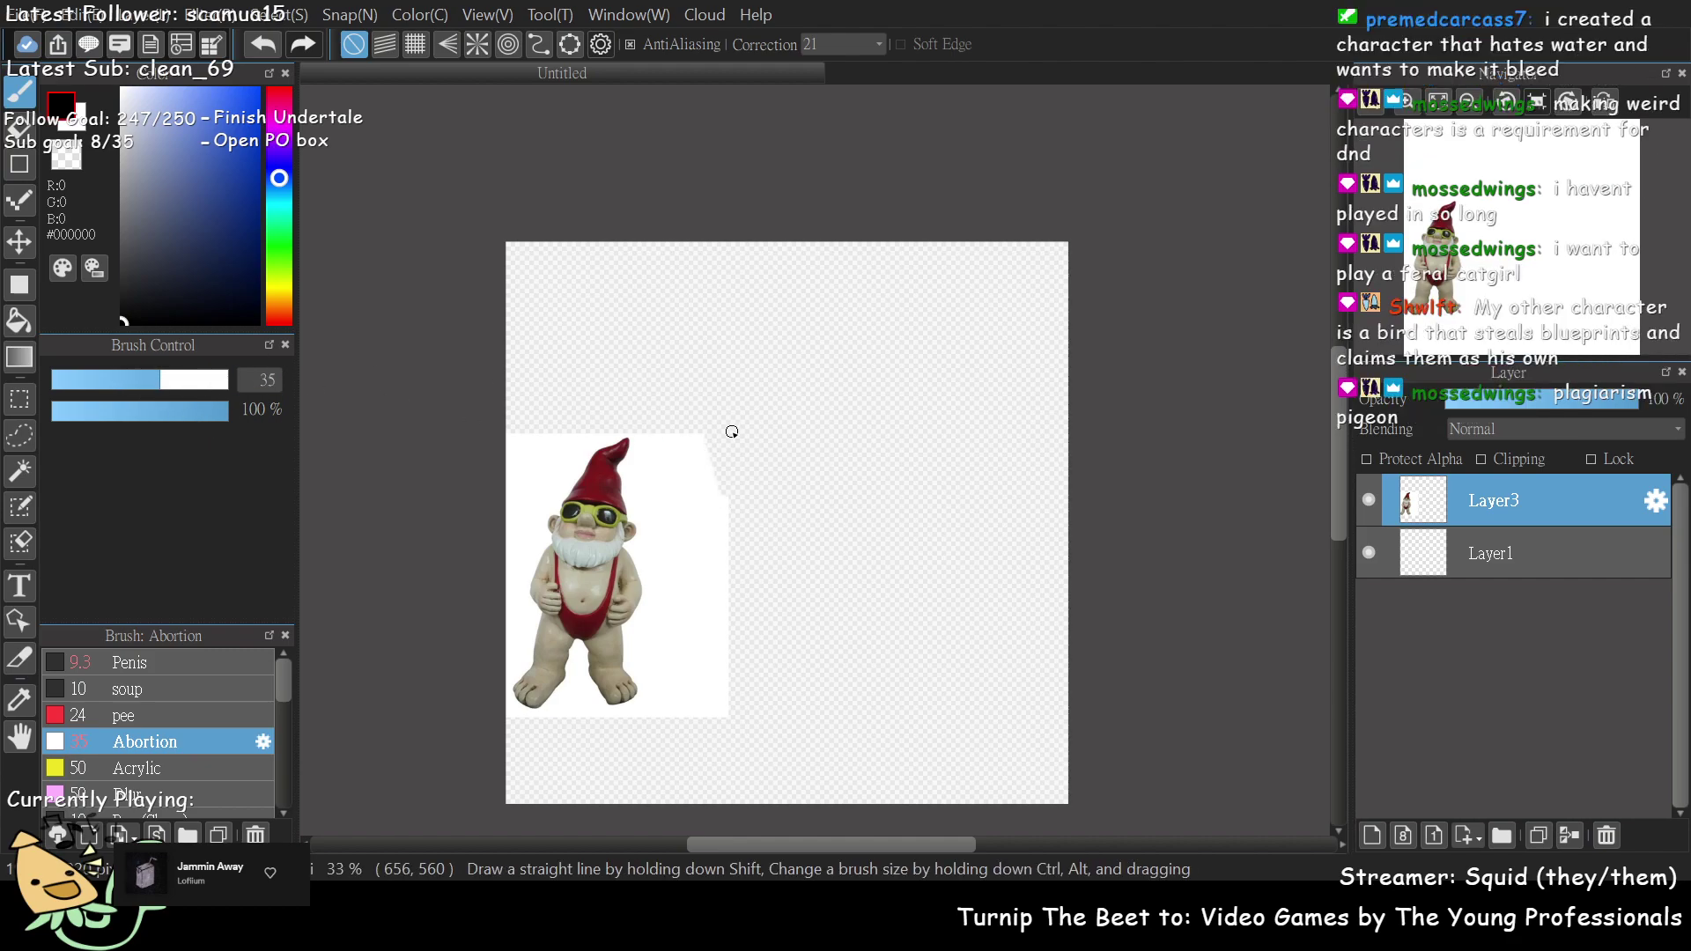
- Enlarge the eraser brush to 118 and erase the photo's excess white background right of the gnome and around its upper-left corner
{"action": "left_click", "coordinate": [216, 379]}
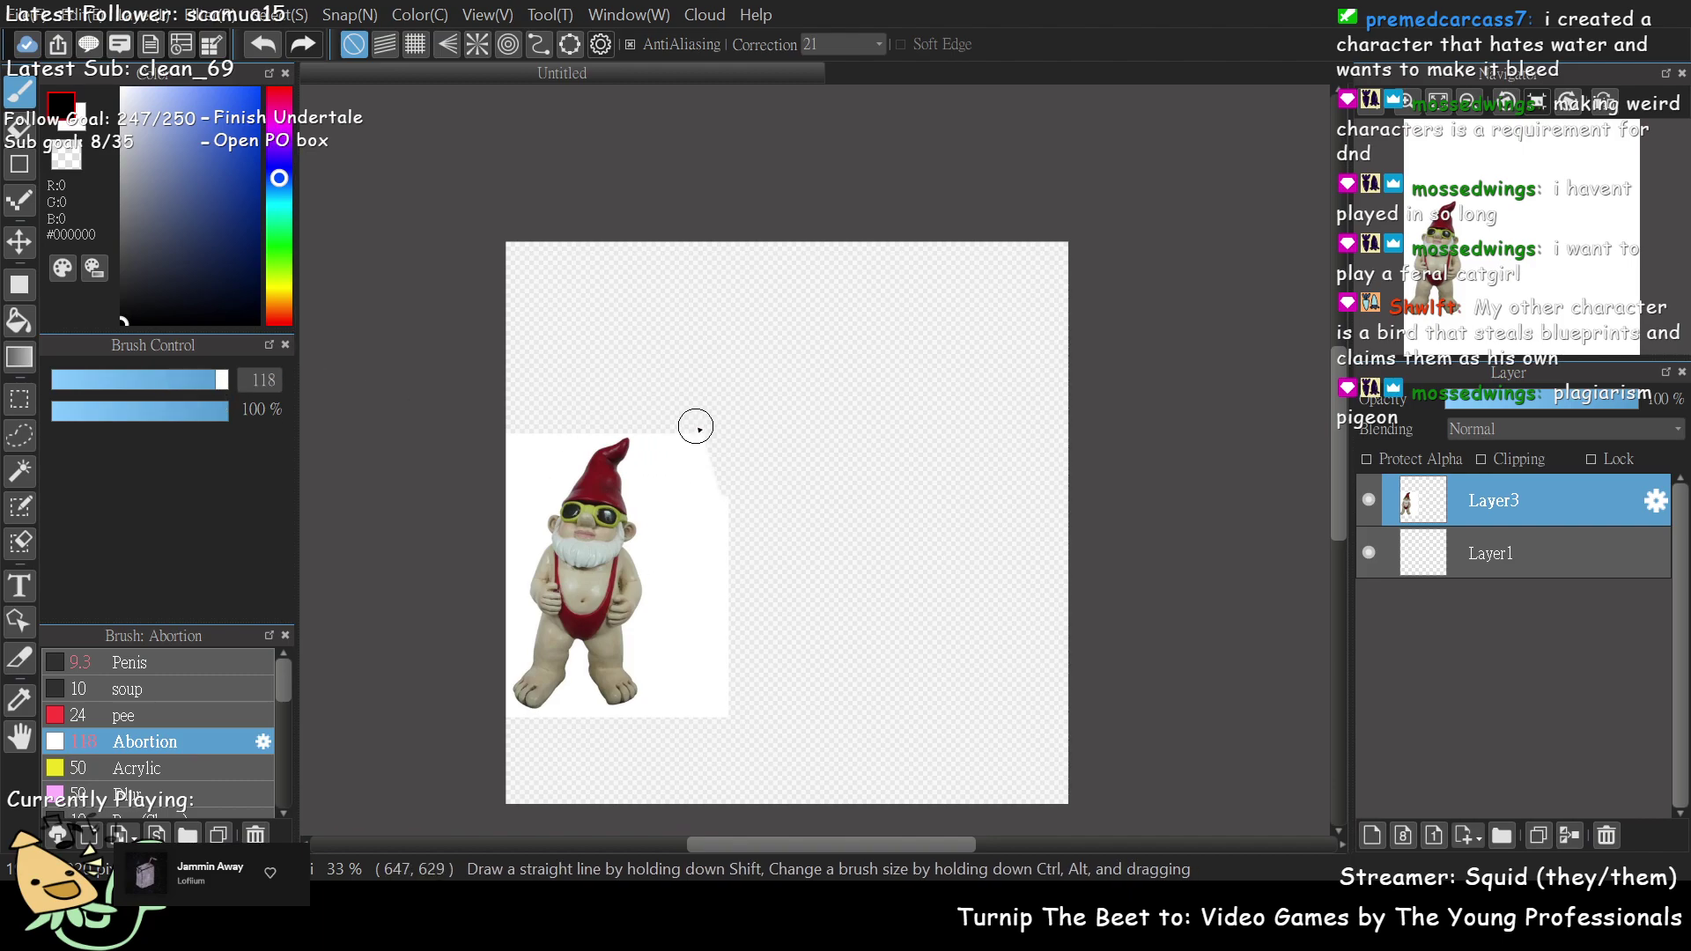
{"action": "mouse_move", "coordinate": [690, 393]}
{"action": "left_mouse_down"}
{"action": "mouse_move", "coordinate": [680, 459]}
{"action": "mouse_move", "coordinate": [712, 550]}
{"action": "mouse_move", "coordinate": [715, 755]}
{"action": "left_mouse_up"}
{"action": "mouse_move", "coordinate": [684, 423]}
{"action": "left_mouse_down"}
{"action": "mouse_move", "coordinate": [708, 573]}
{"action": "mouse_move", "coordinate": [687, 772]}
{"action": "mouse_move", "coordinate": [667, 528]}
{"action": "mouse_move", "coordinate": [683, 461]}
{"action": "mouse_move", "coordinate": [691, 735]}
{"action": "left_mouse_up"}
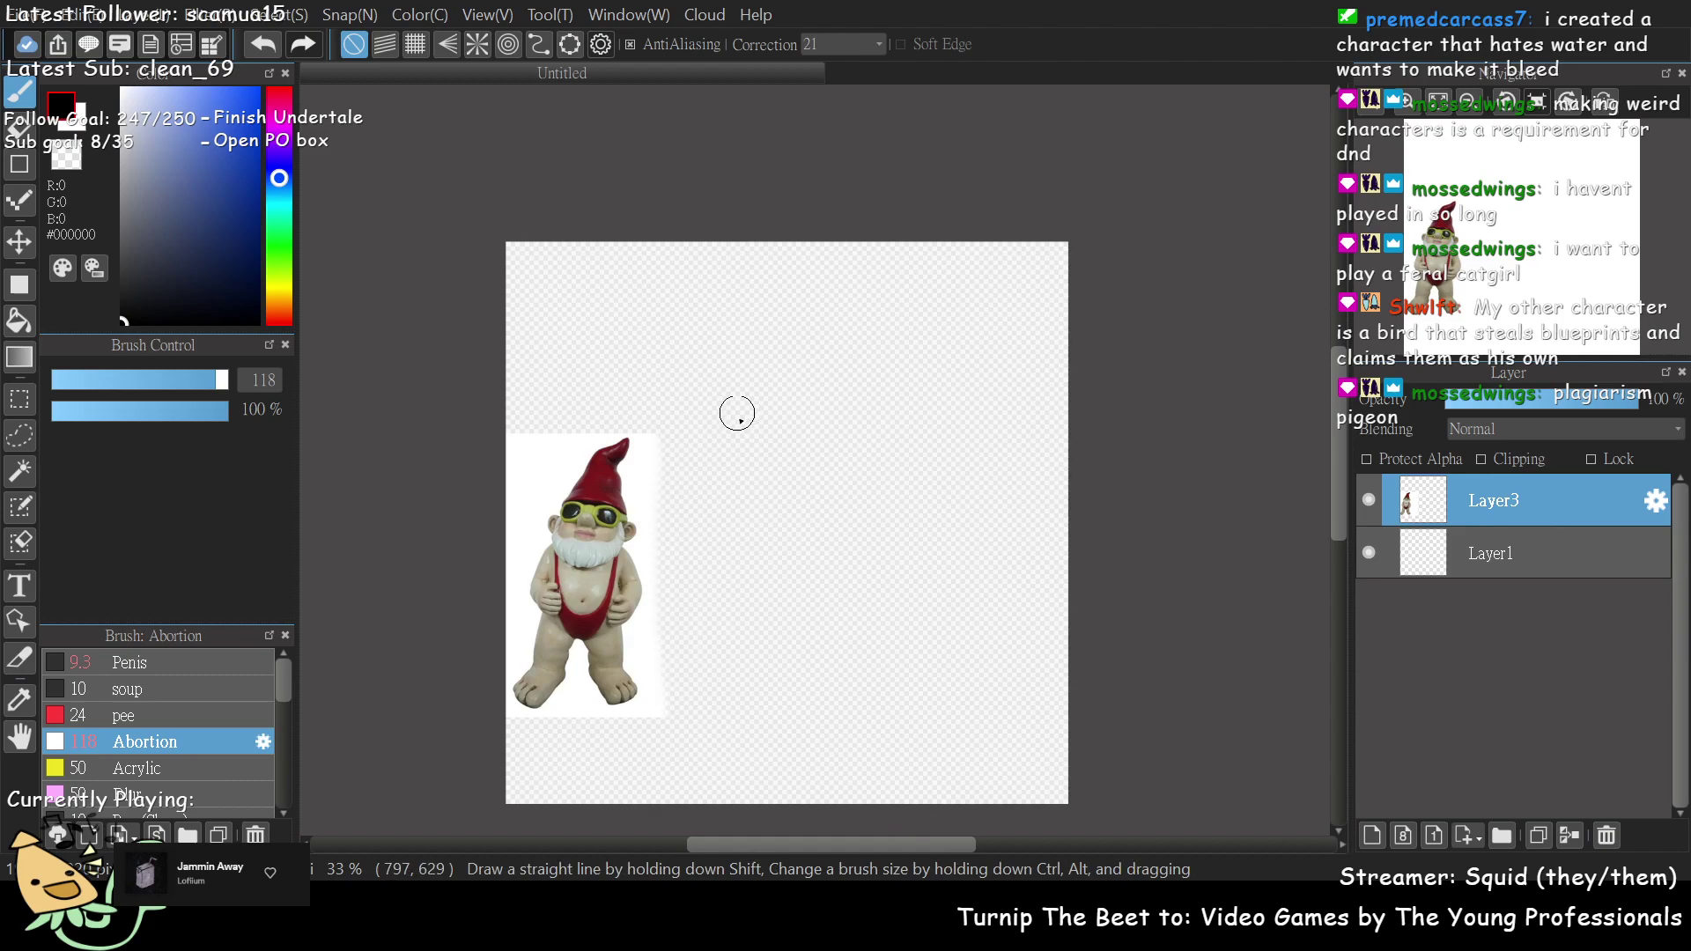
{"action": "left_click_drag", "start_coordinate": [690, 665], "coordinate": [647, 751]}
{"action": "mouse_move", "coordinate": [649, 397]}
{"action": "left_mouse_down"}
{"action": "mouse_move", "coordinate": [567, 381]}
{"action": "mouse_move", "coordinate": [505, 476]}
{"action": "left_mouse_up"}
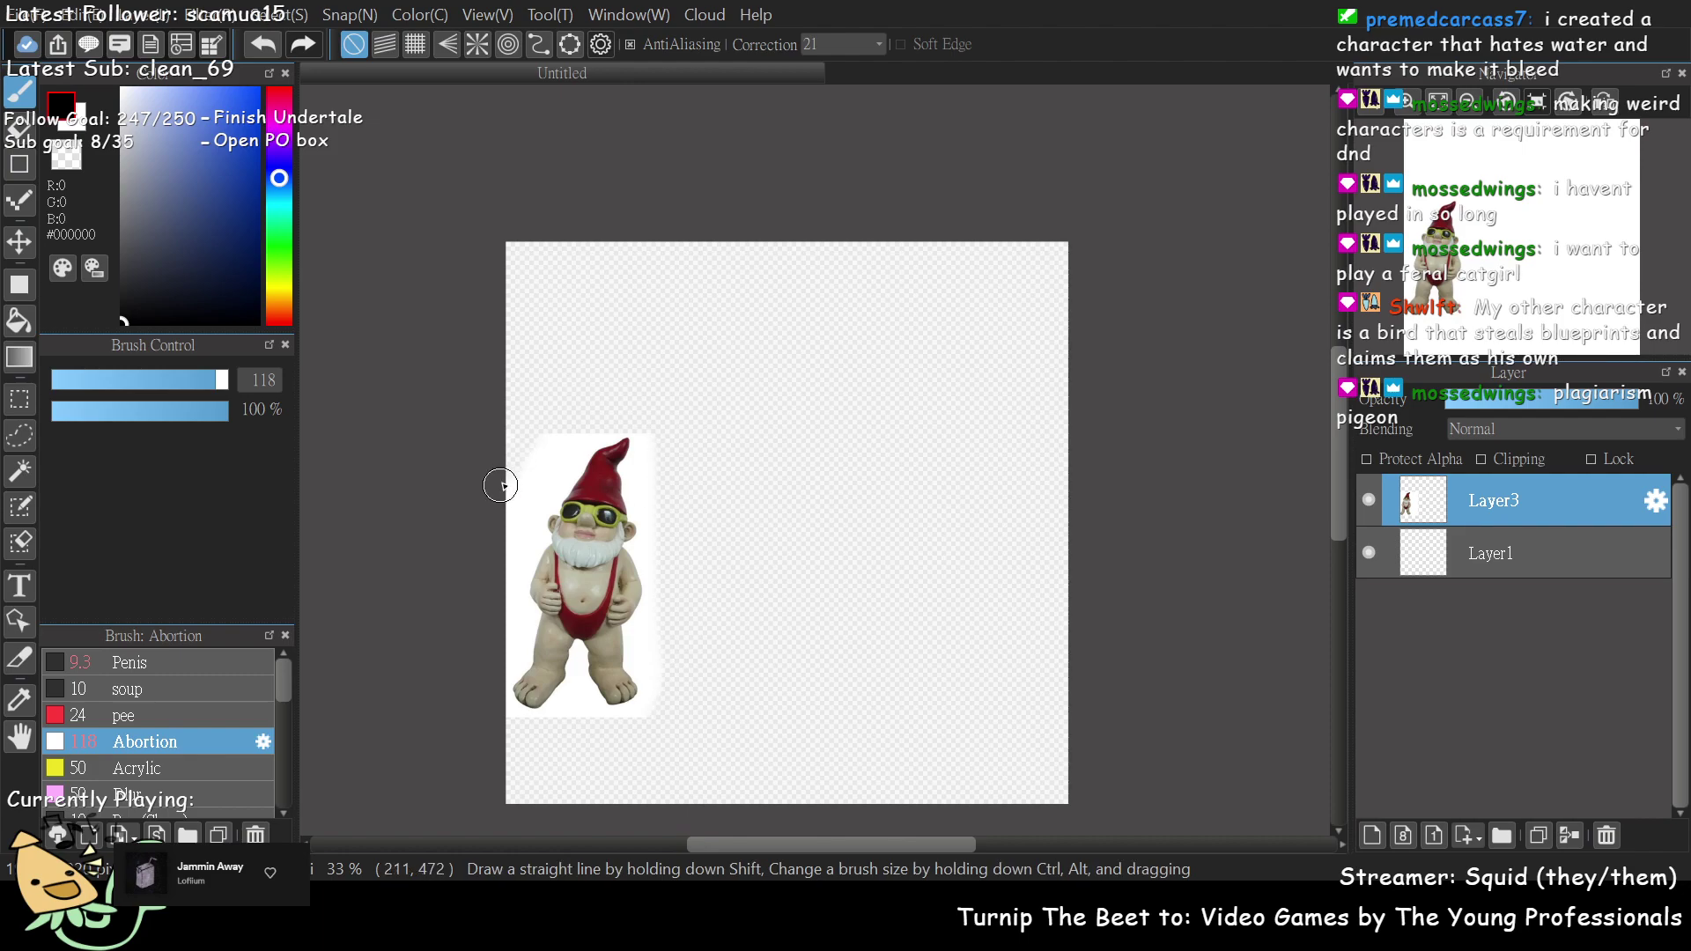
{"action": "left_click_drag", "start_coordinate": [555, 403], "coordinate": [498, 551]}
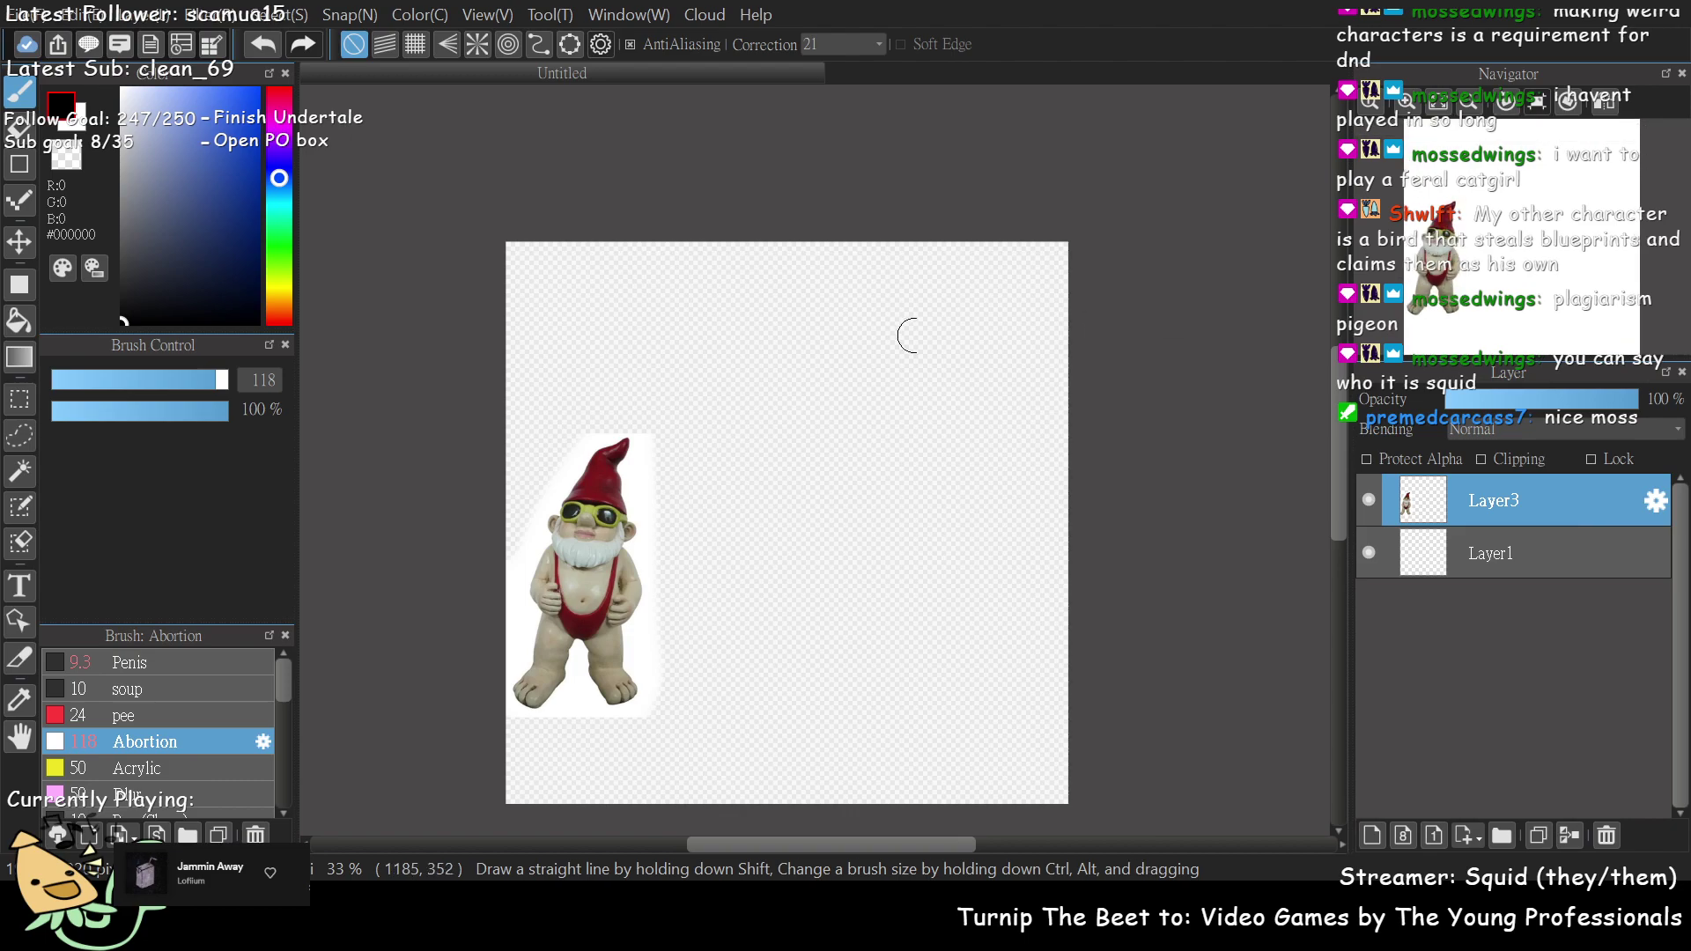
- Make Layer1 active and switch to the black 9.3 drawing brush
{"action": "left_click", "coordinate": [1406, 102]}
{"action": "mouse_move", "coordinate": [1501, 266]}
{"action": "left_mouse_down"}
{"action": "mouse_move", "coordinate": [1530, 284]}
{"action": "mouse_move", "coordinate": [1515, 262]}
{"action": "left_mouse_up"}
{"action": "left_click", "coordinate": [1531, 551]}
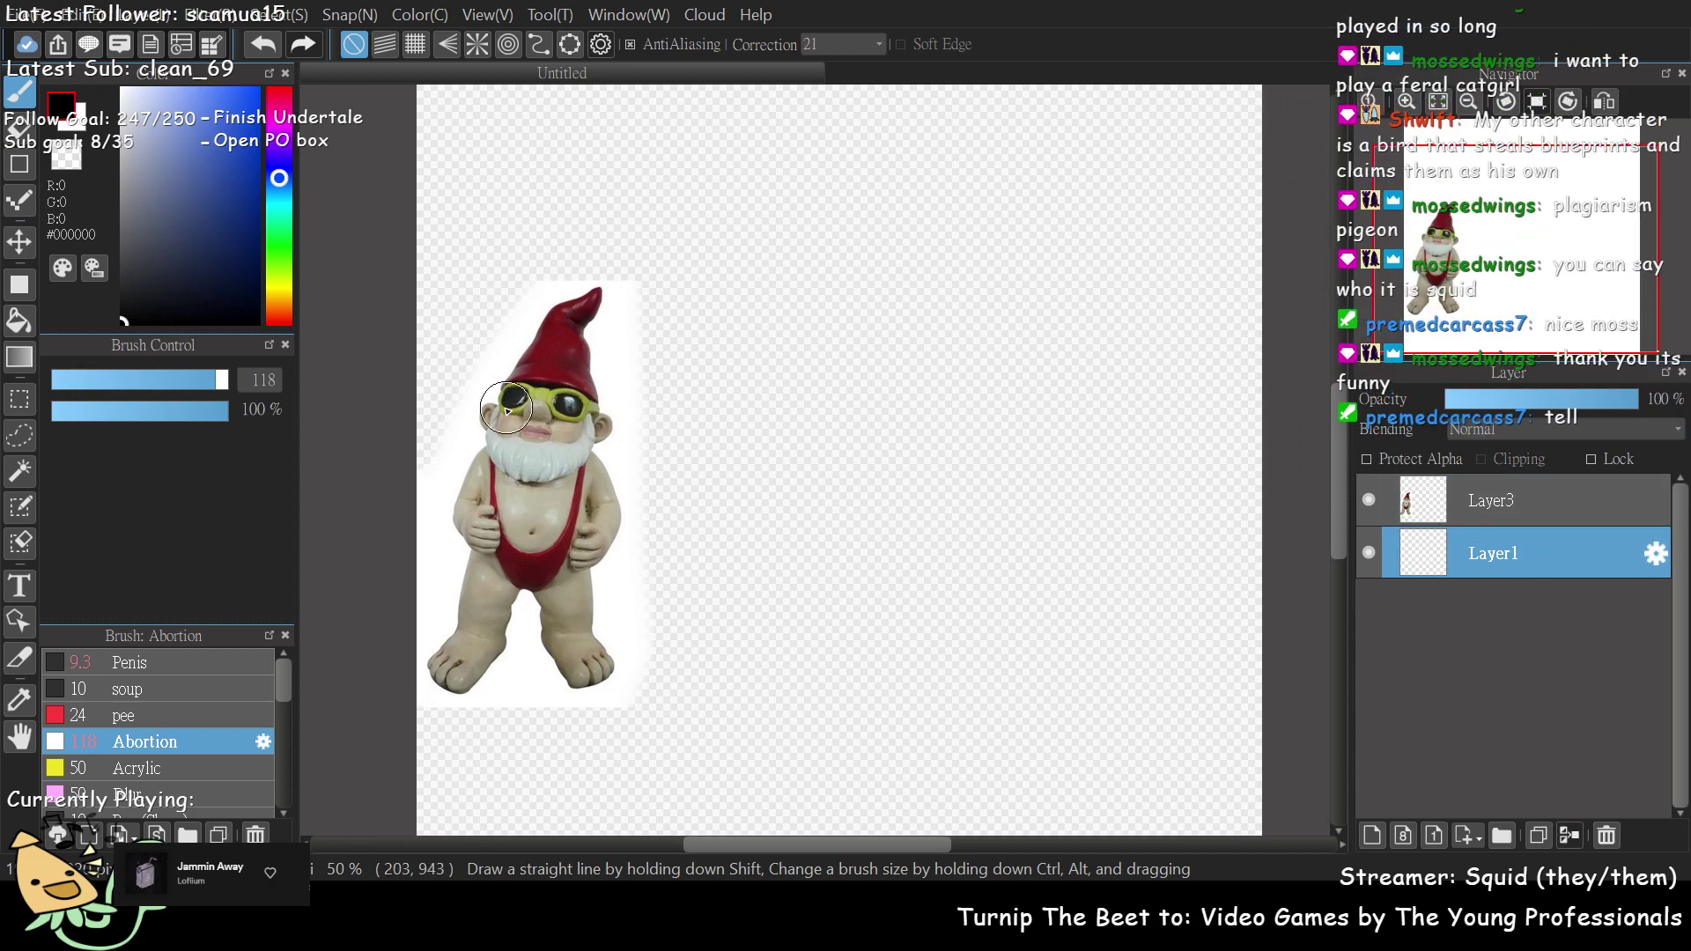
{"action": "left_click", "coordinate": [180, 664]}
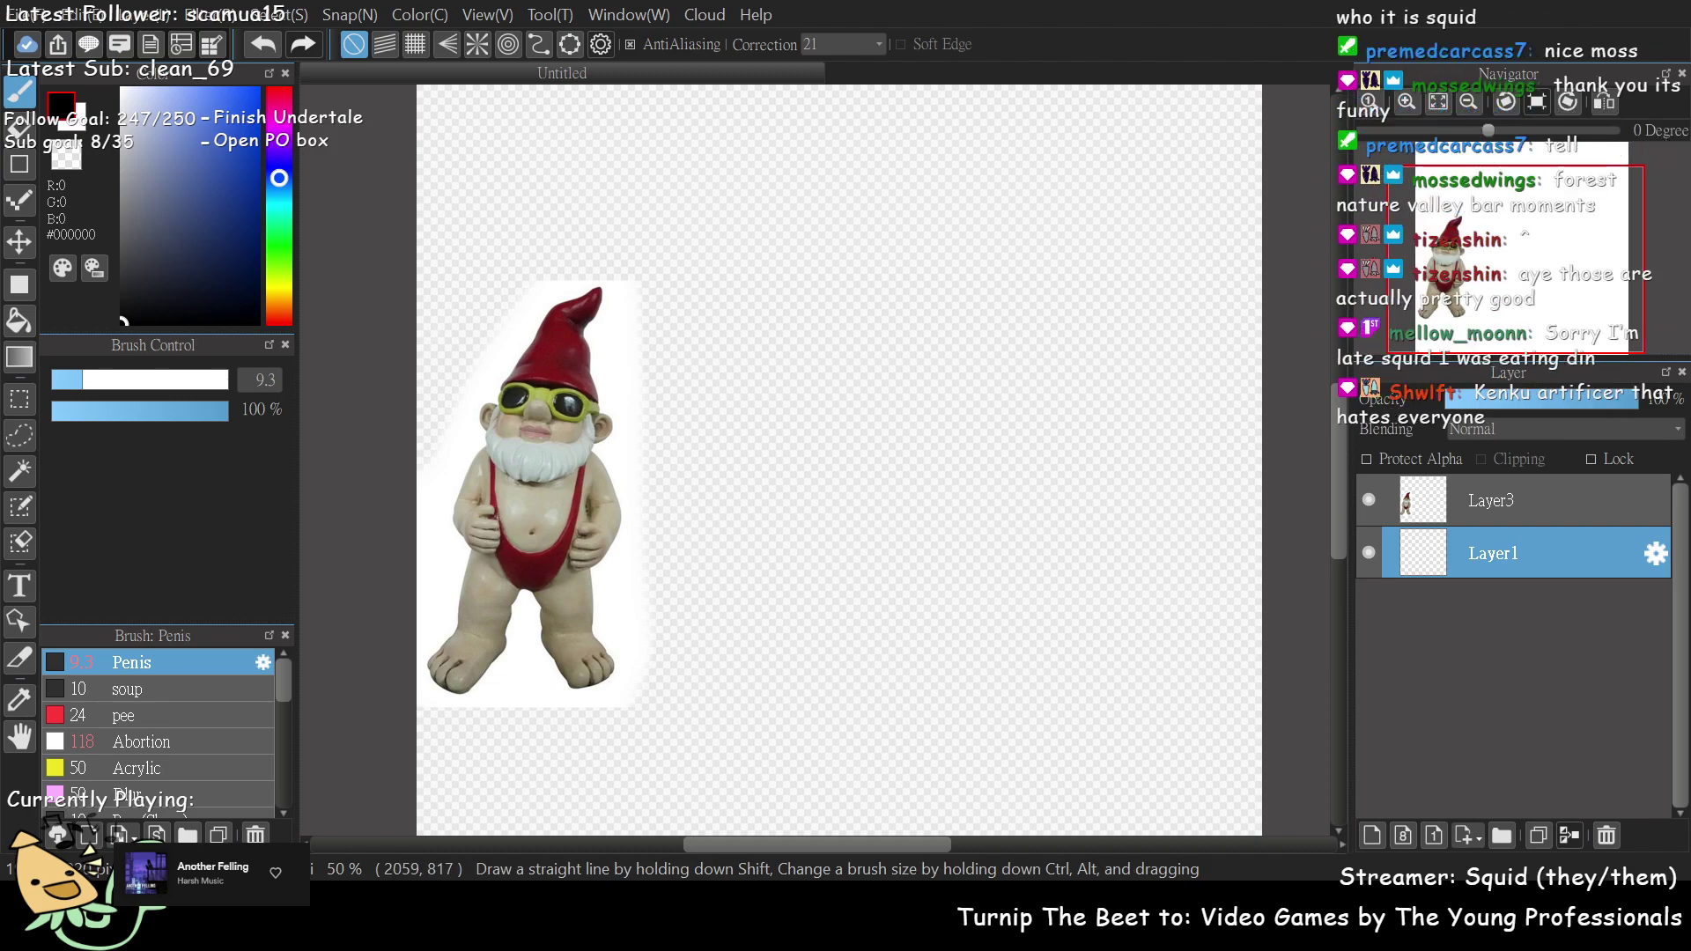
{"action": "left_click", "coordinate": [1406, 102]}
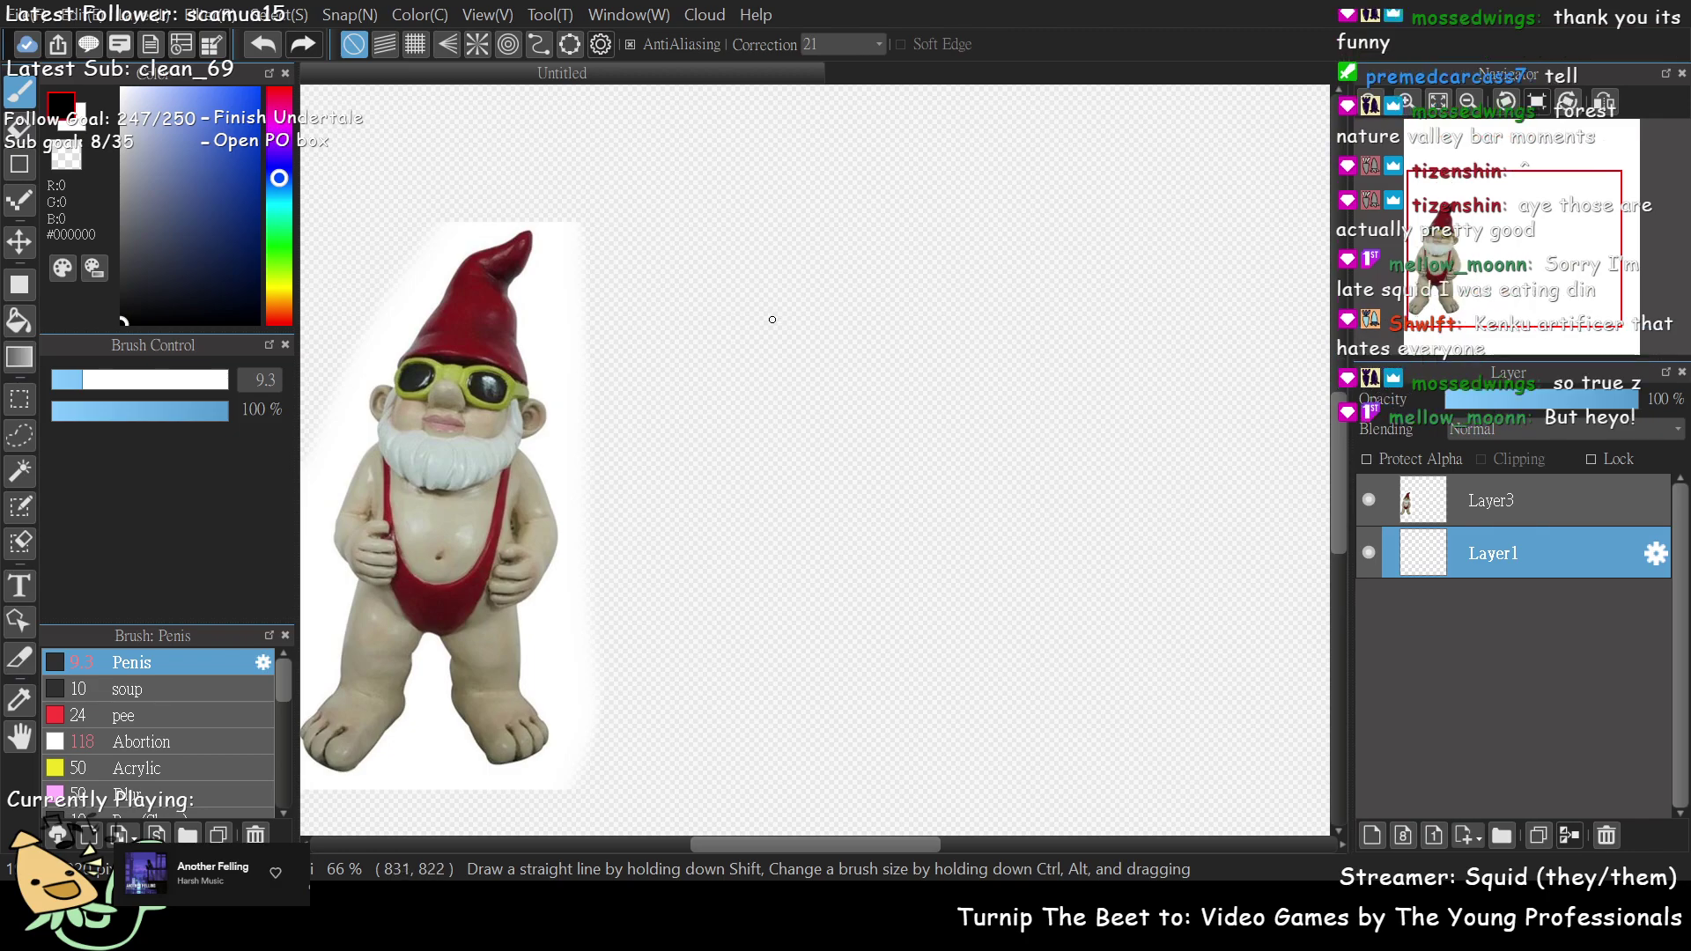
{"action": "mouse_move", "coordinate": [768, 318]}
{"action": "left_mouse_down"}
{"action": "mouse_move", "coordinate": [752, 354]}
{"action": "mouse_move", "coordinate": [778, 394]}
{"action": "mouse_move", "coordinate": [894, 425]}
{"action": "mouse_move", "coordinate": [990, 396]}
{"action": "mouse_move", "coordinate": [1003, 354]}
{"action": "left_mouse_up"}
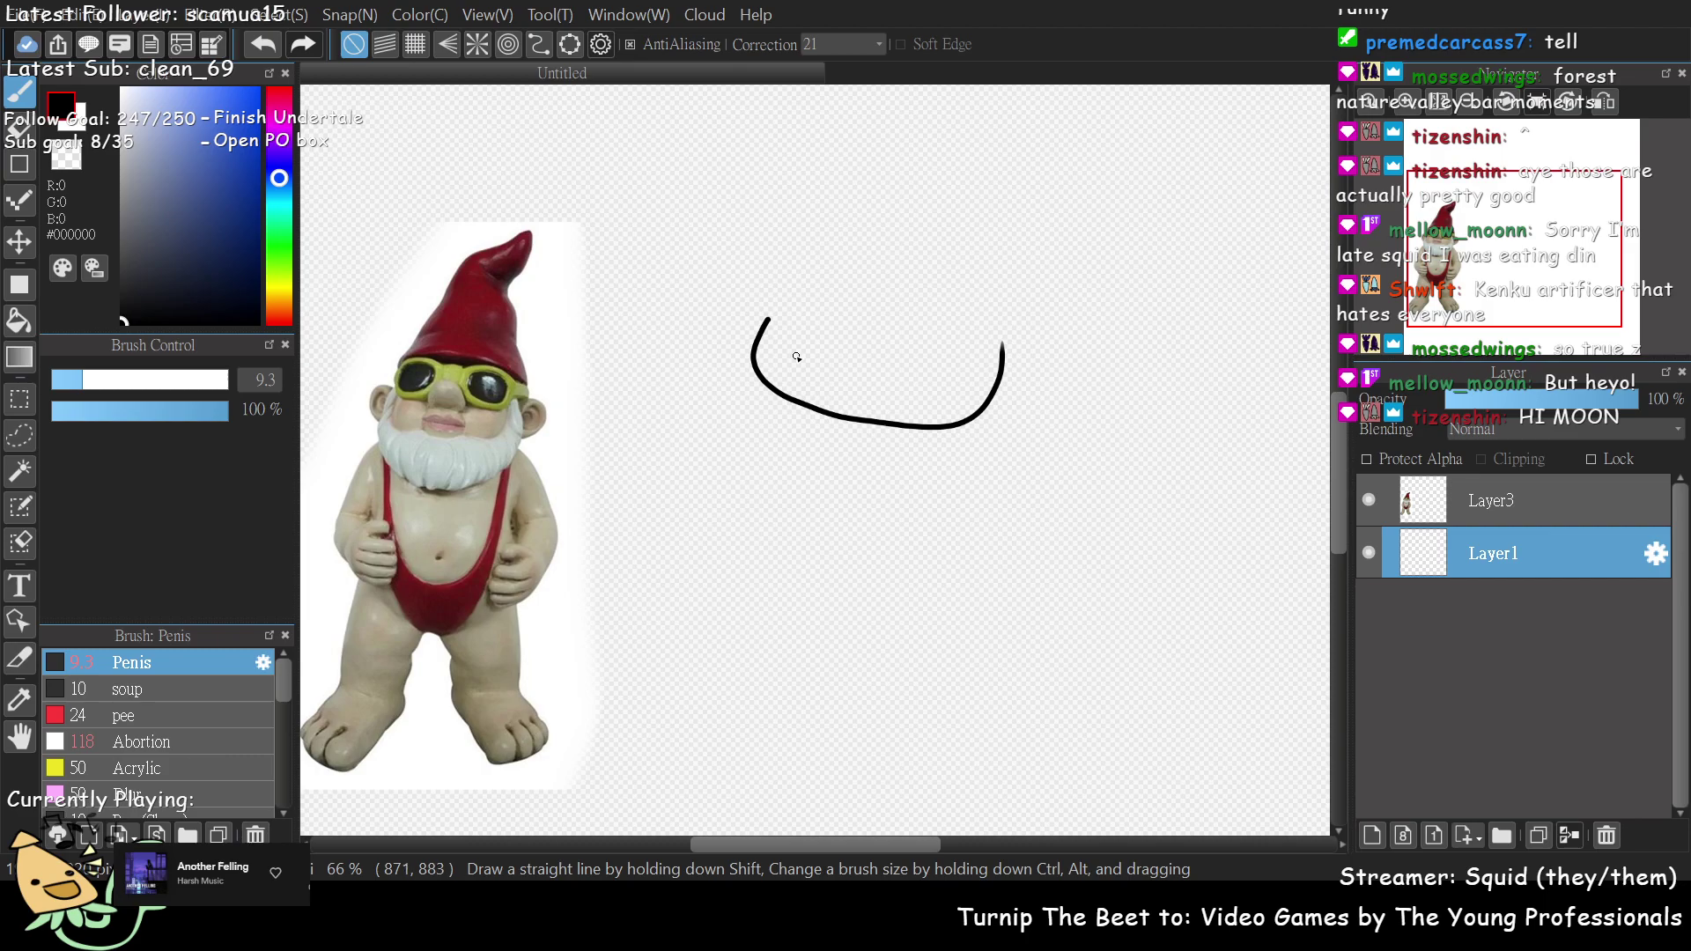
{"action": "key", "text": "ctrl+z"}
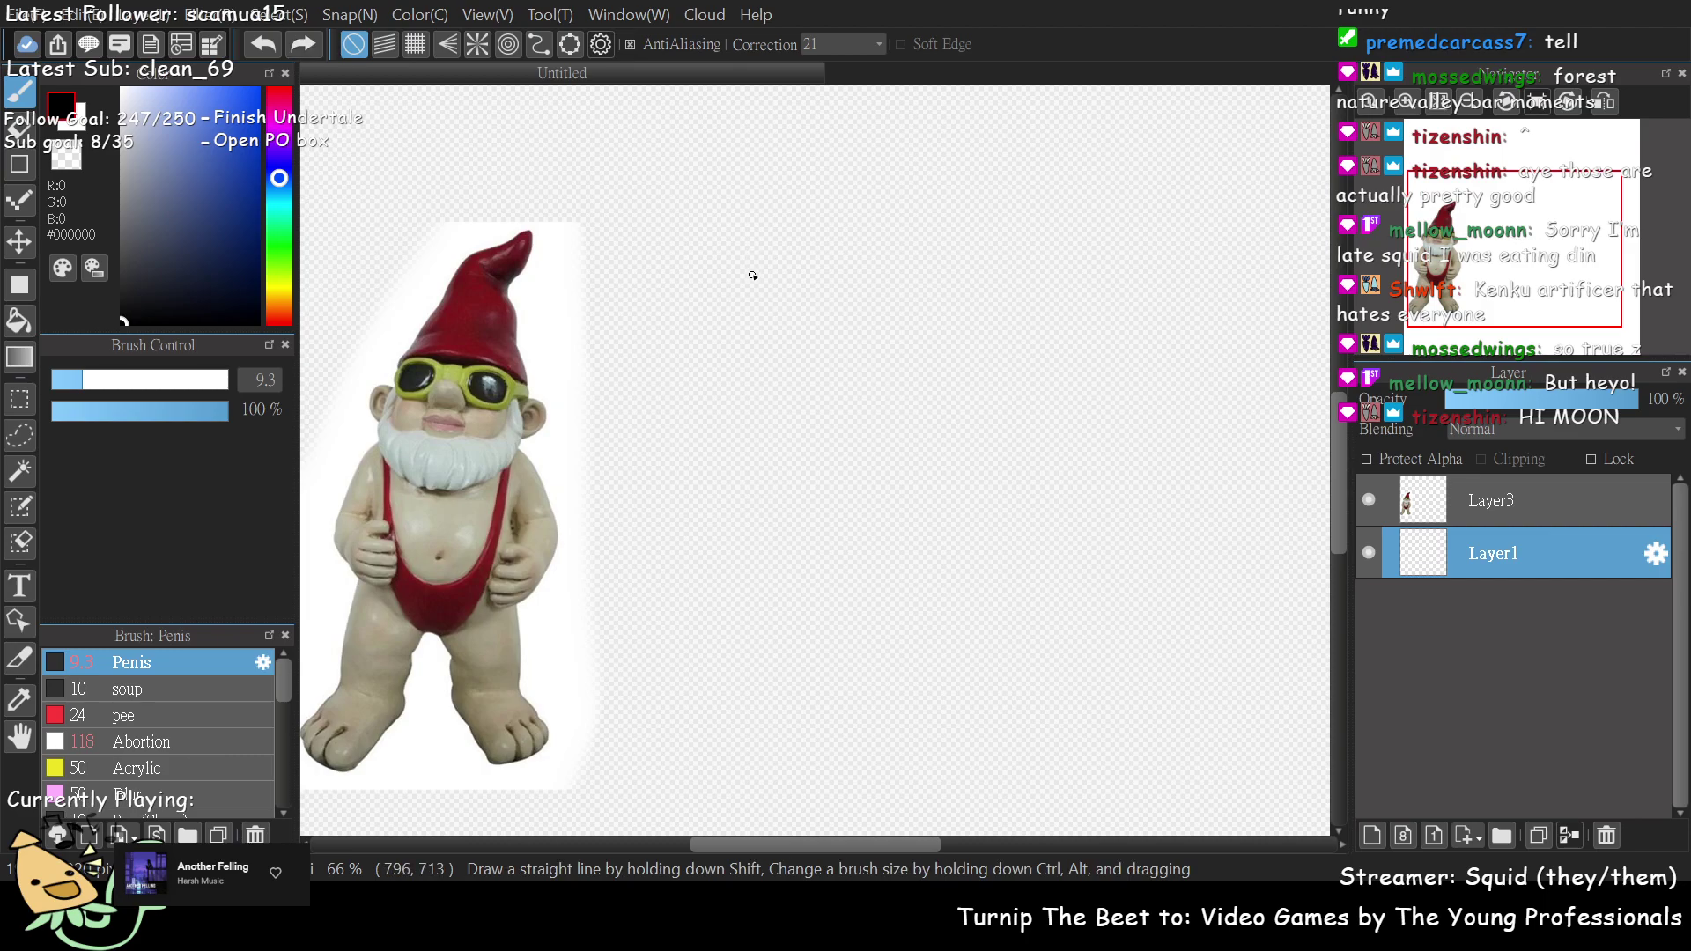
{"action": "mouse_move", "coordinate": [763, 287]}
{"action": "left_mouse_down"}
{"action": "mouse_move", "coordinate": [743, 356]}
{"action": "mouse_move", "coordinate": [784, 459]}
{"action": "mouse_move", "coordinate": [935, 455]}
{"action": "mouse_move", "coordinate": [978, 336]}
{"action": "left_mouse_up"}
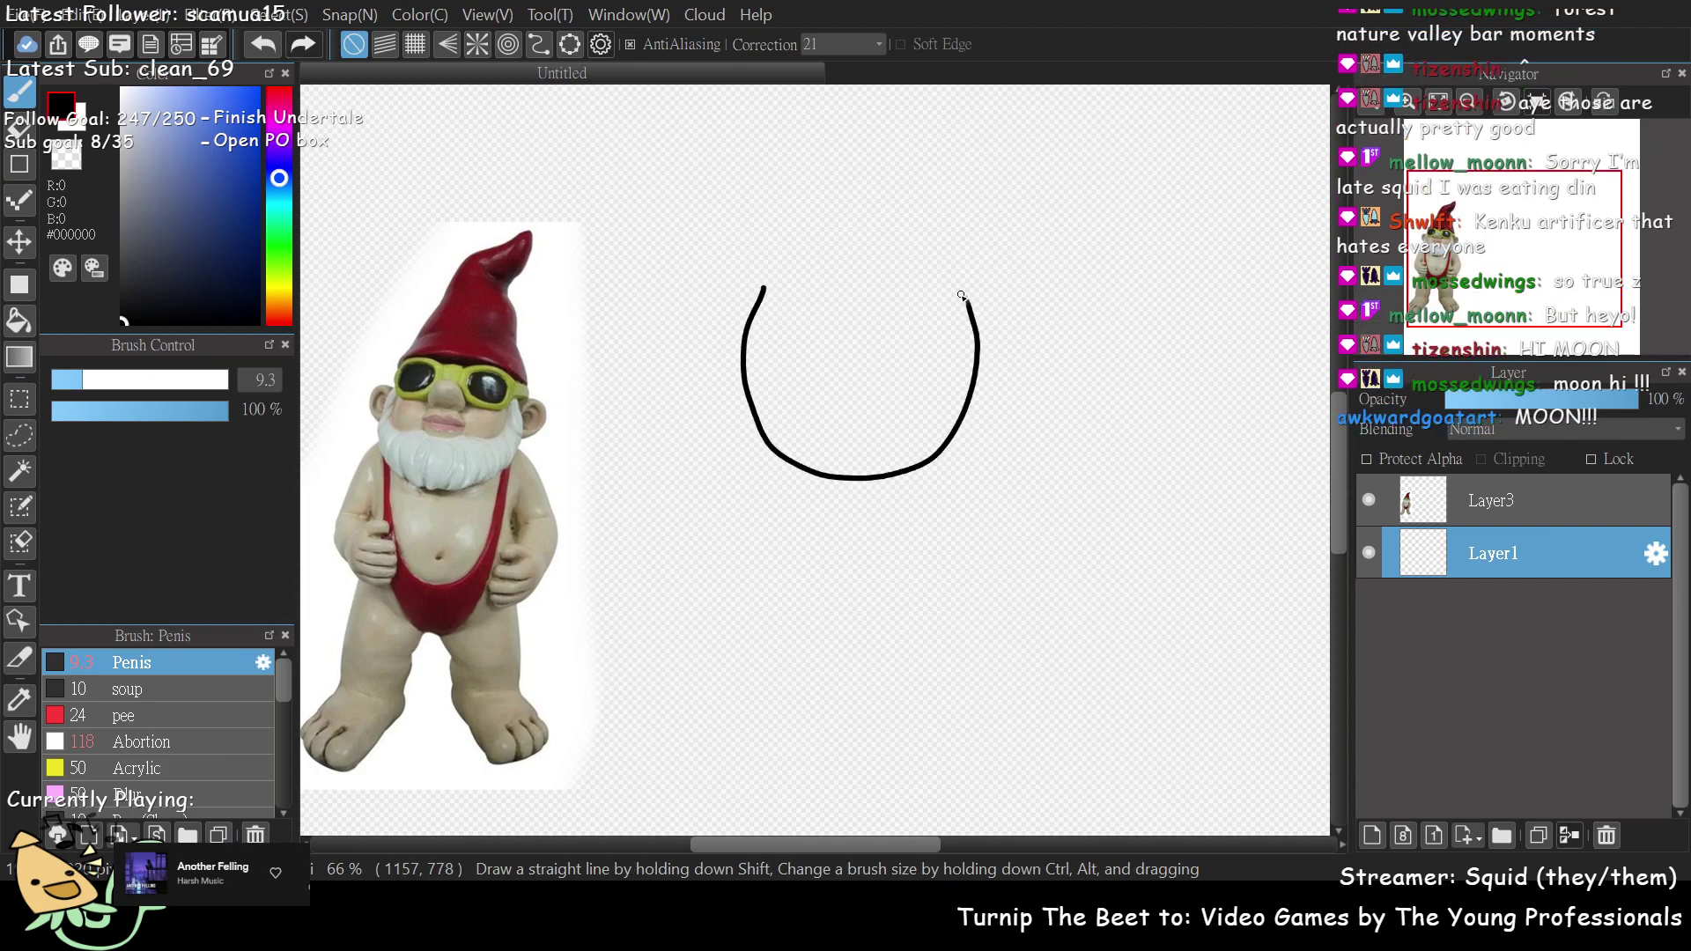
{"action": "key", "text": "ctrl+z"}
- Draw a rounded head outline to the right of the reference gnome and close it with a slightly sagging line across the top
{"action": "mouse_move", "coordinate": [806, 284]}
{"action": "left_mouse_down"}
{"action": "mouse_move", "coordinate": [767, 366]}
{"action": "mouse_move", "coordinate": [819, 415]}
{"action": "mouse_move", "coordinate": [870, 423]}
{"action": "mouse_move", "coordinate": [928, 406]}
{"action": "mouse_move", "coordinate": [955, 374]}
{"action": "mouse_move", "coordinate": [935, 273]}
{"action": "left_mouse_up"}
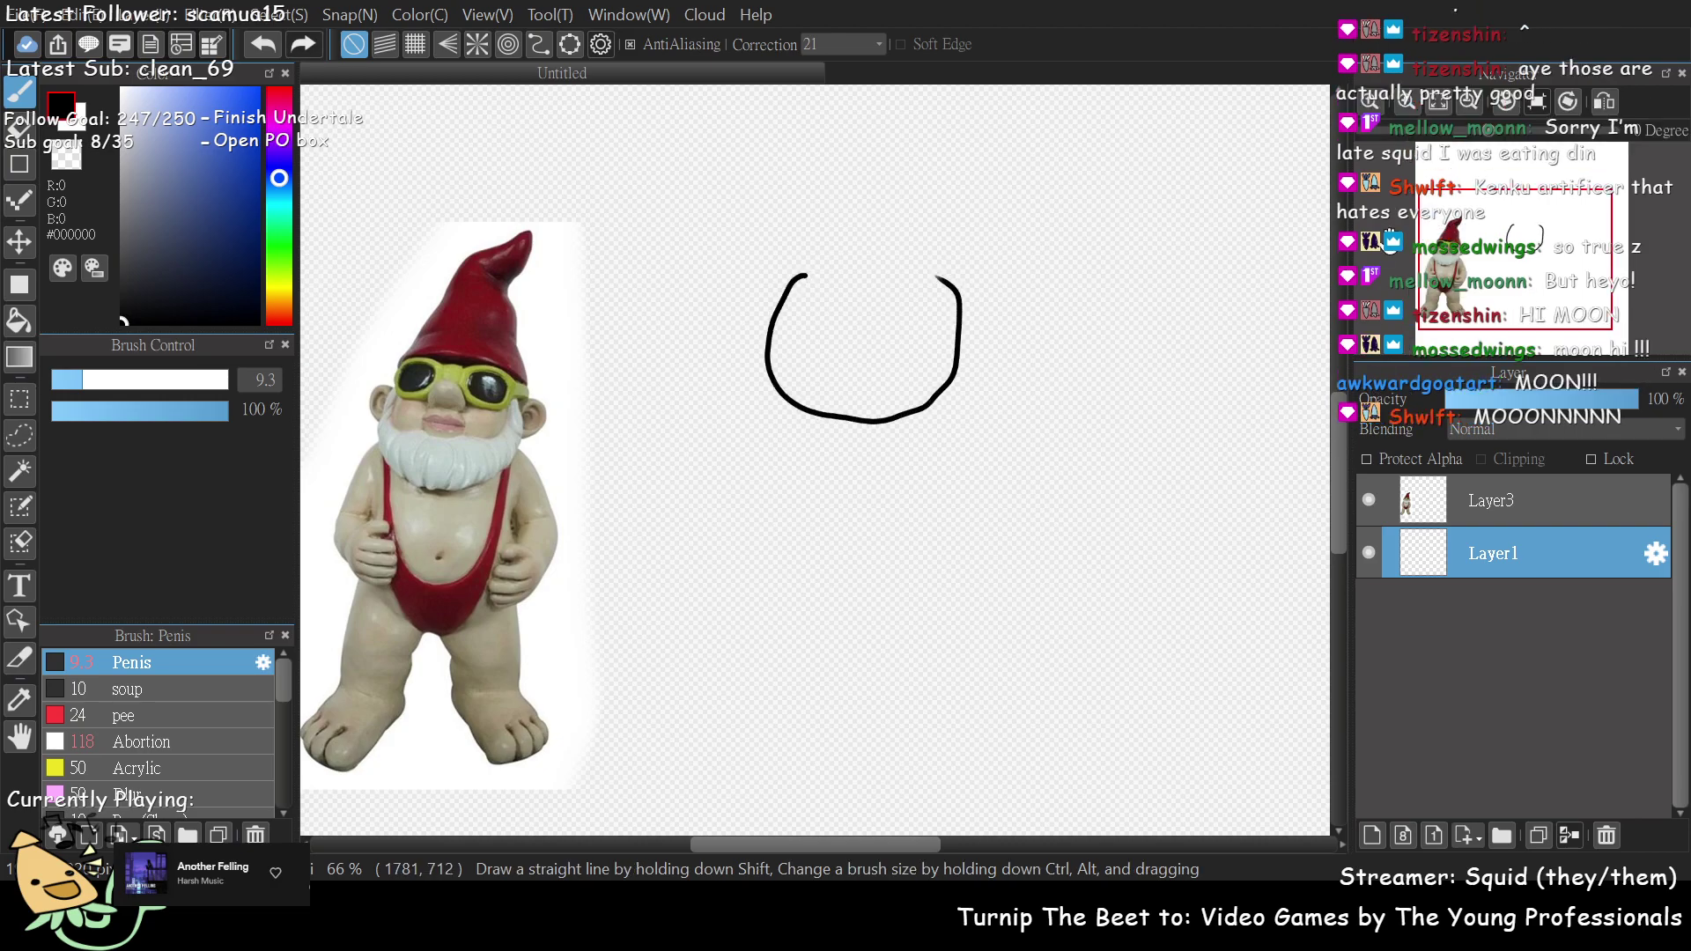
{"action": "scroll", "coordinate": [1471, 222], "scroll_direction": "down", "scroll_amount": 2}
{"action": "scroll", "coordinate": [1466, 220], "scroll_direction": "up", "scroll_amount": 4}
{"action": "left_click_drag", "start_coordinate": [1458, 219], "coordinate": [1534, 229]}
{"action": "mouse_move", "coordinate": [539, 398]}
{"action": "left_mouse_down"}
{"action": "mouse_move", "coordinate": [645, 441]}
{"action": "mouse_move", "coordinate": [800, 433]}
{"action": "mouse_move", "coordinate": [937, 390]}
{"action": "left_mouse_up"}
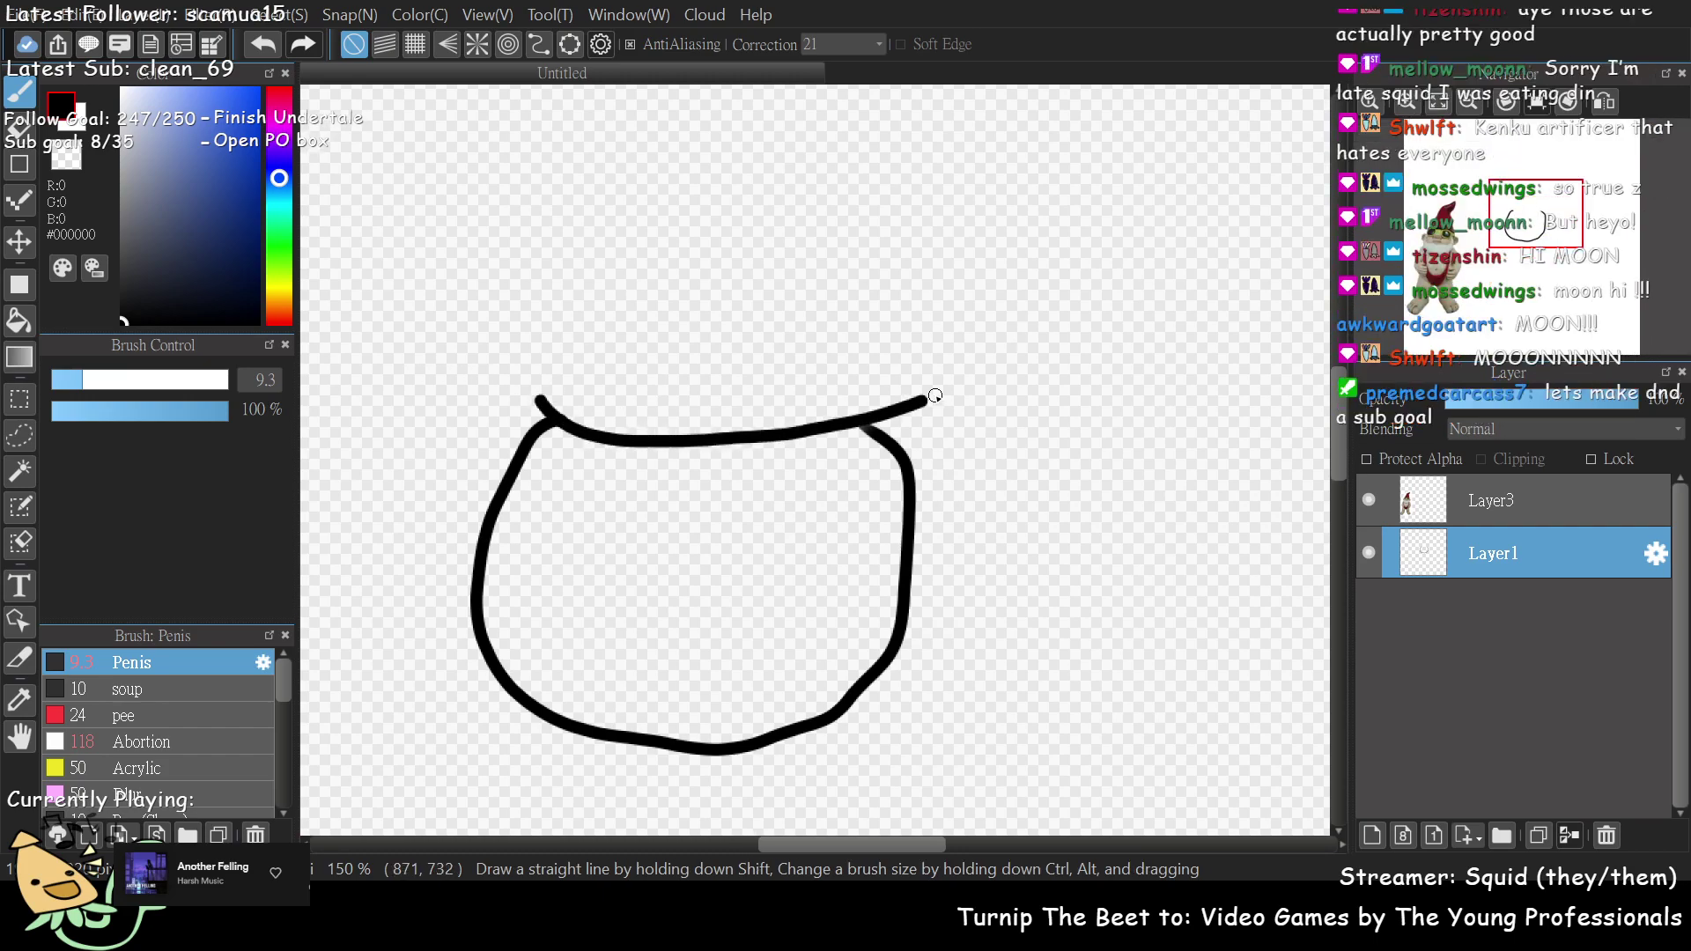
{"action": "key", "text": "ctrl+z"}
{"action": "mouse_move", "coordinate": [553, 414]}
{"action": "left_mouse_down"}
{"action": "mouse_move", "coordinate": [642, 438]}
{"action": "mouse_move", "coordinate": [824, 439]}
{"action": "mouse_move", "coordinate": [873, 418]}
{"action": "left_mouse_up"}
{"action": "scroll", "coordinate": [1543, 277], "scroll_direction": "down", "scroll_amount": 1}
{"action": "scroll", "coordinate": [1545, 277], "scroll_direction": "up", "scroll_amount": 3}
{"action": "scroll", "coordinate": [1543, 275], "scroll_direction": "down", "scroll_amount": 5}
{"action": "scroll", "coordinate": [1543, 274], "scroll_direction": "down", "scroll_amount": 1}
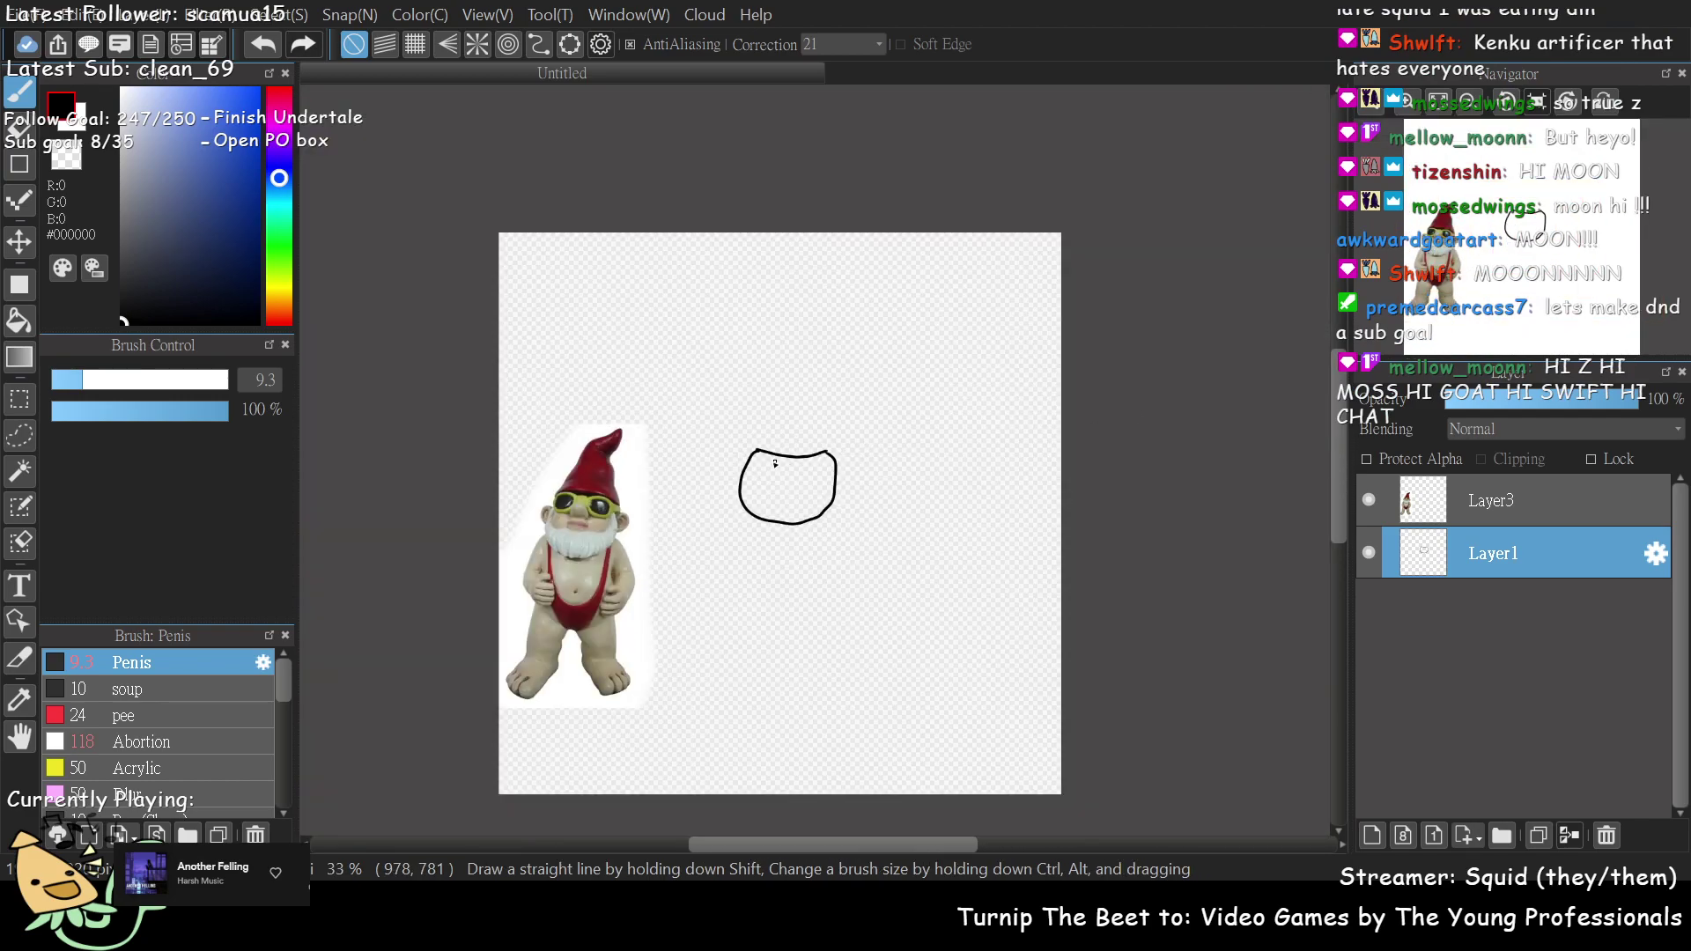
{"action": "mouse_move", "coordinate": [755, 451]}
{"action": "left_mouse_down"}
{"action": "mouse_move", "coordinate": [790, 285]}
{"action": "mouse_move", "coordinate": [748, 400]}
{"action": "mouse_move", "coordinate": [757, 457]}
{"action": "mouse_move", "coordinate": [800, 238]}
{"action": "mouse_move", "coordinate": [830, 453]}
{"action": "left_mouse_up"}
{"action": "key", "text": "ctrl+z"}
{"action": "key", "text": "ctrl+z"}
{"action": "key", "text": "ctrl+z"}
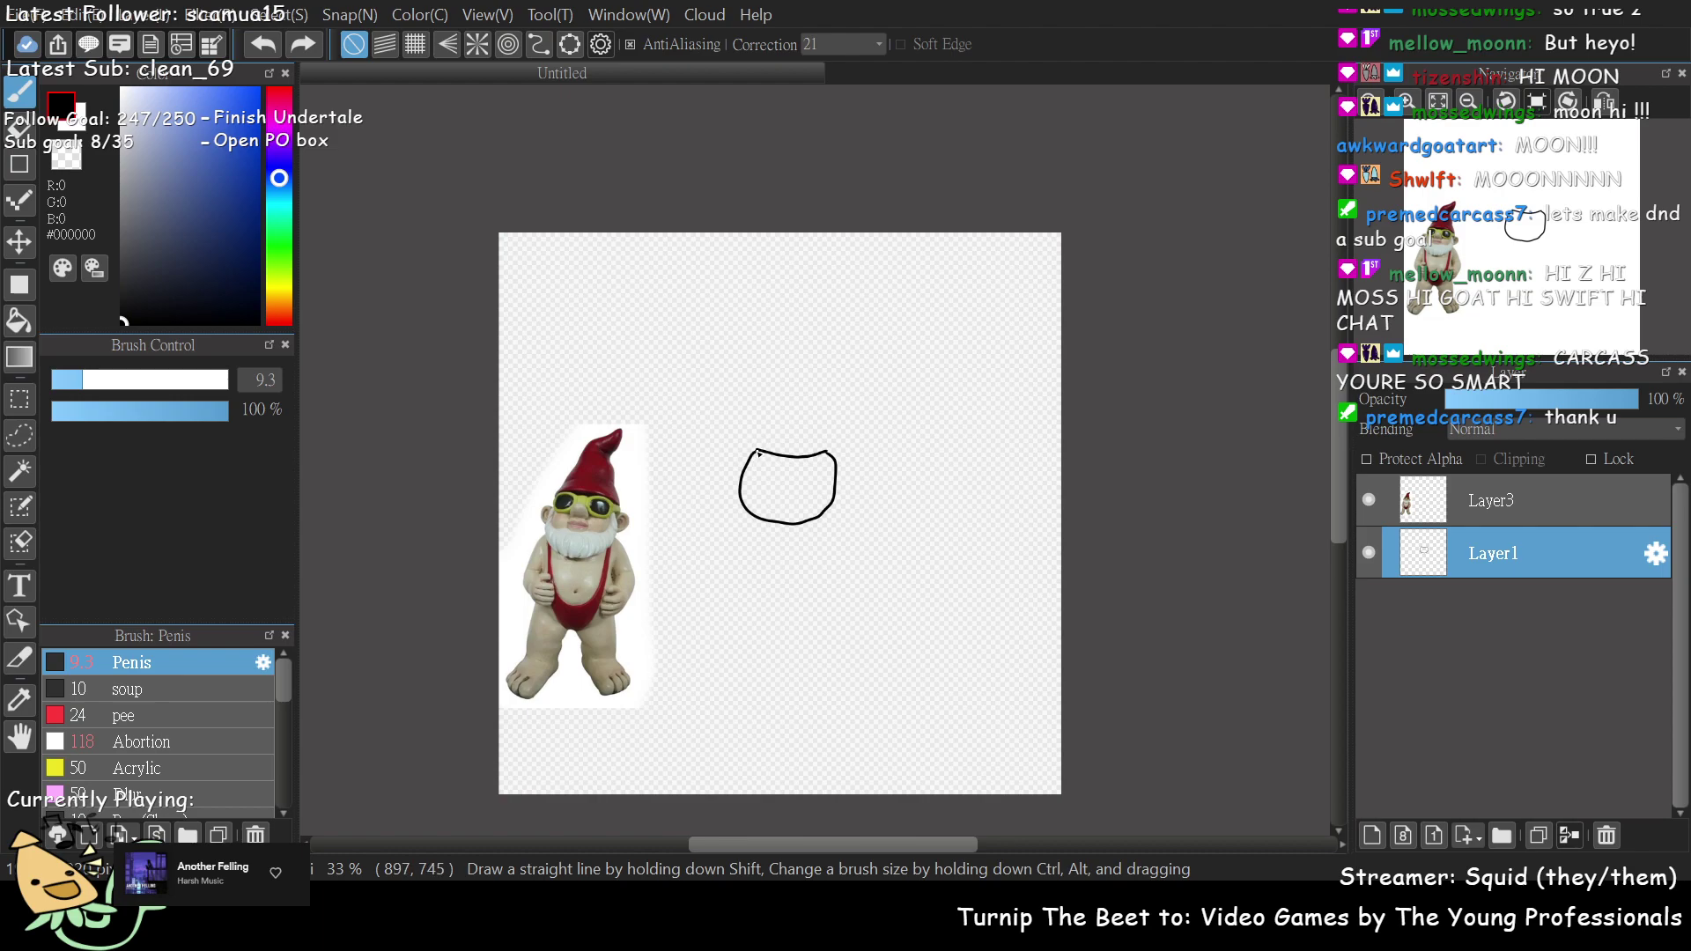
- Draw a tall, narrow pointed hat from the head's upper edge to near the top of the canvas, leaning right
{"action": "mouse_move", "coordinate": [756, 452]}
{"action": "left_mouse_down"}
{"action": "mouse_move", "coordinate": [815, 253]}
{"action": "mouse_move", "coordinate": [836, 465]}
{"action": "mouse_move", "coordinate": [832, 252]}
{"action": "mouse_move", "coordinate": [753, 453]}
{"action": "left_mouse_up"}
{"action": "key", "text": "ctrl+z"}
{"action": "key", "text": "ctrl+z"}
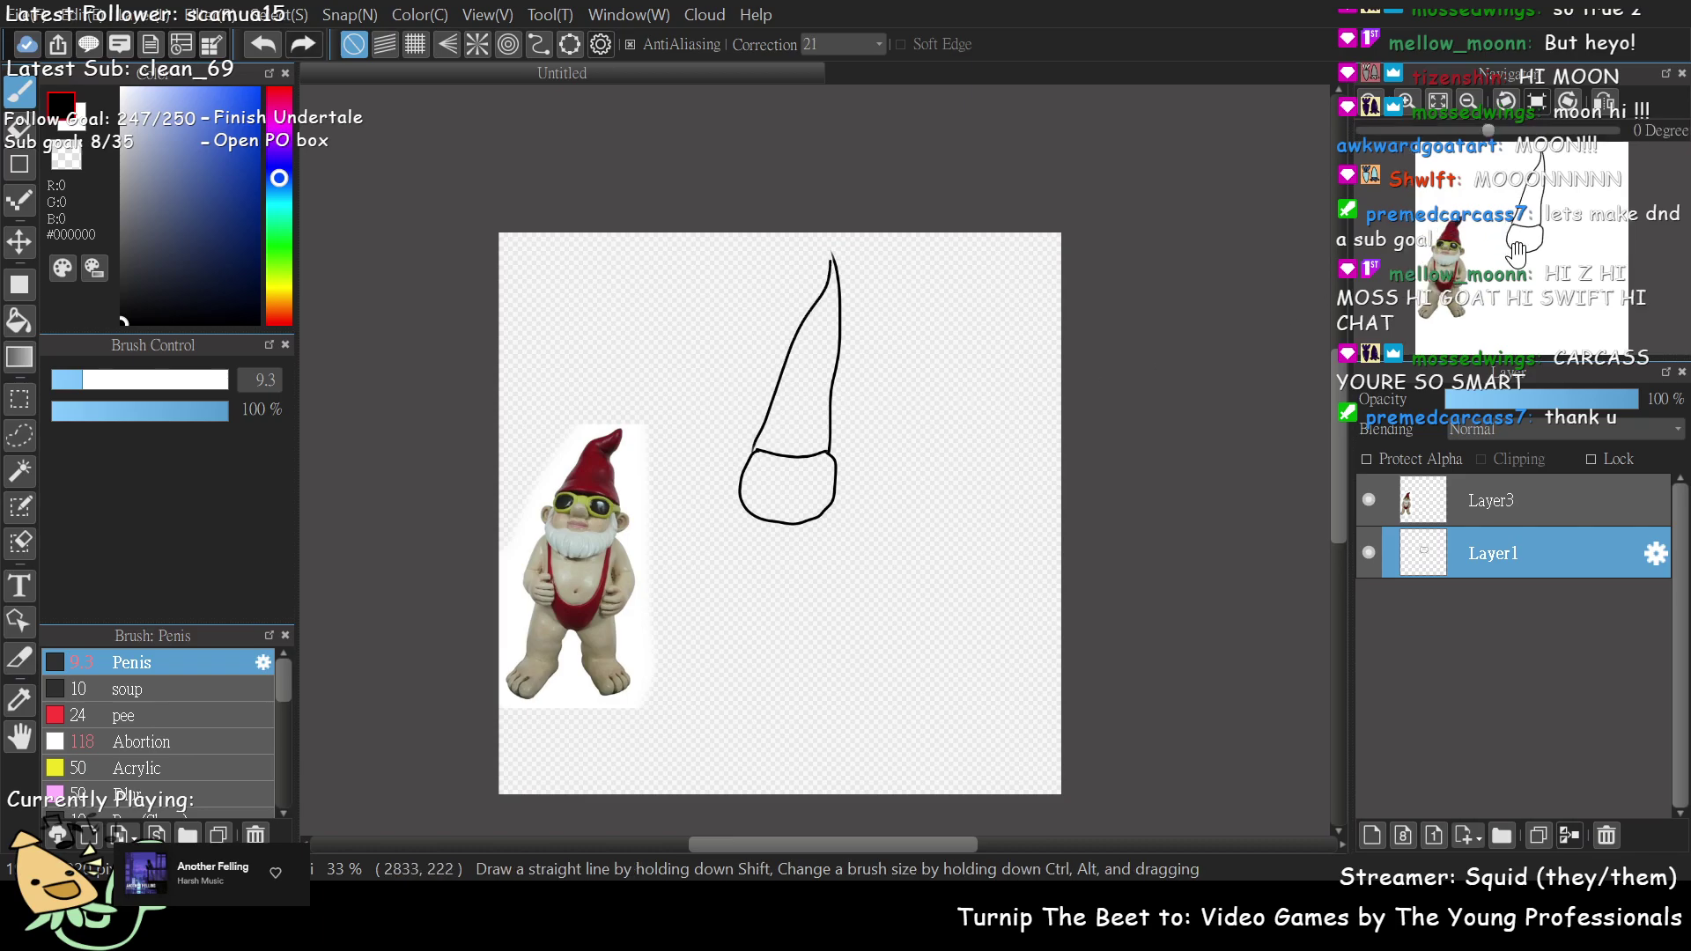
- Draw two round eyes with filled black pupils inside the head, making the right eye slightly larger and higher
{"action": "scroll", "coordinate": [1398, 297], "scroll_direction": "up", "scroll_amount": 4}
{"action": "left_click_drag", "start_coordinate": [1531, 255], "coordinate": [1518, 241]}
{"action": "mouse_move", "coordinate": [752, 339]}
{"action": "left_mouse_down"}
{"action": "mouse_move", "coordinate": [707, 365]}
{"action": "mouse_move", "coordinate": [801, 427]}
{"action": "mouse_move", "coordinate": [797, 348]}
{"action": "mouse_move", "coordinate": [763, 336]}
{"action": "mouse_move", "coordinate": [774, 398]}
{"action": "mouse_move", "coordinate": [755, 400]}
{"action": "mouse_move", "coordinate": [772, 382]}
{"action": "mouse_move", "coordinate": [753, 379]}
{"action": "mouse_move", "coordinate": [756, 401]}
{"action": "left_mouse_up"}
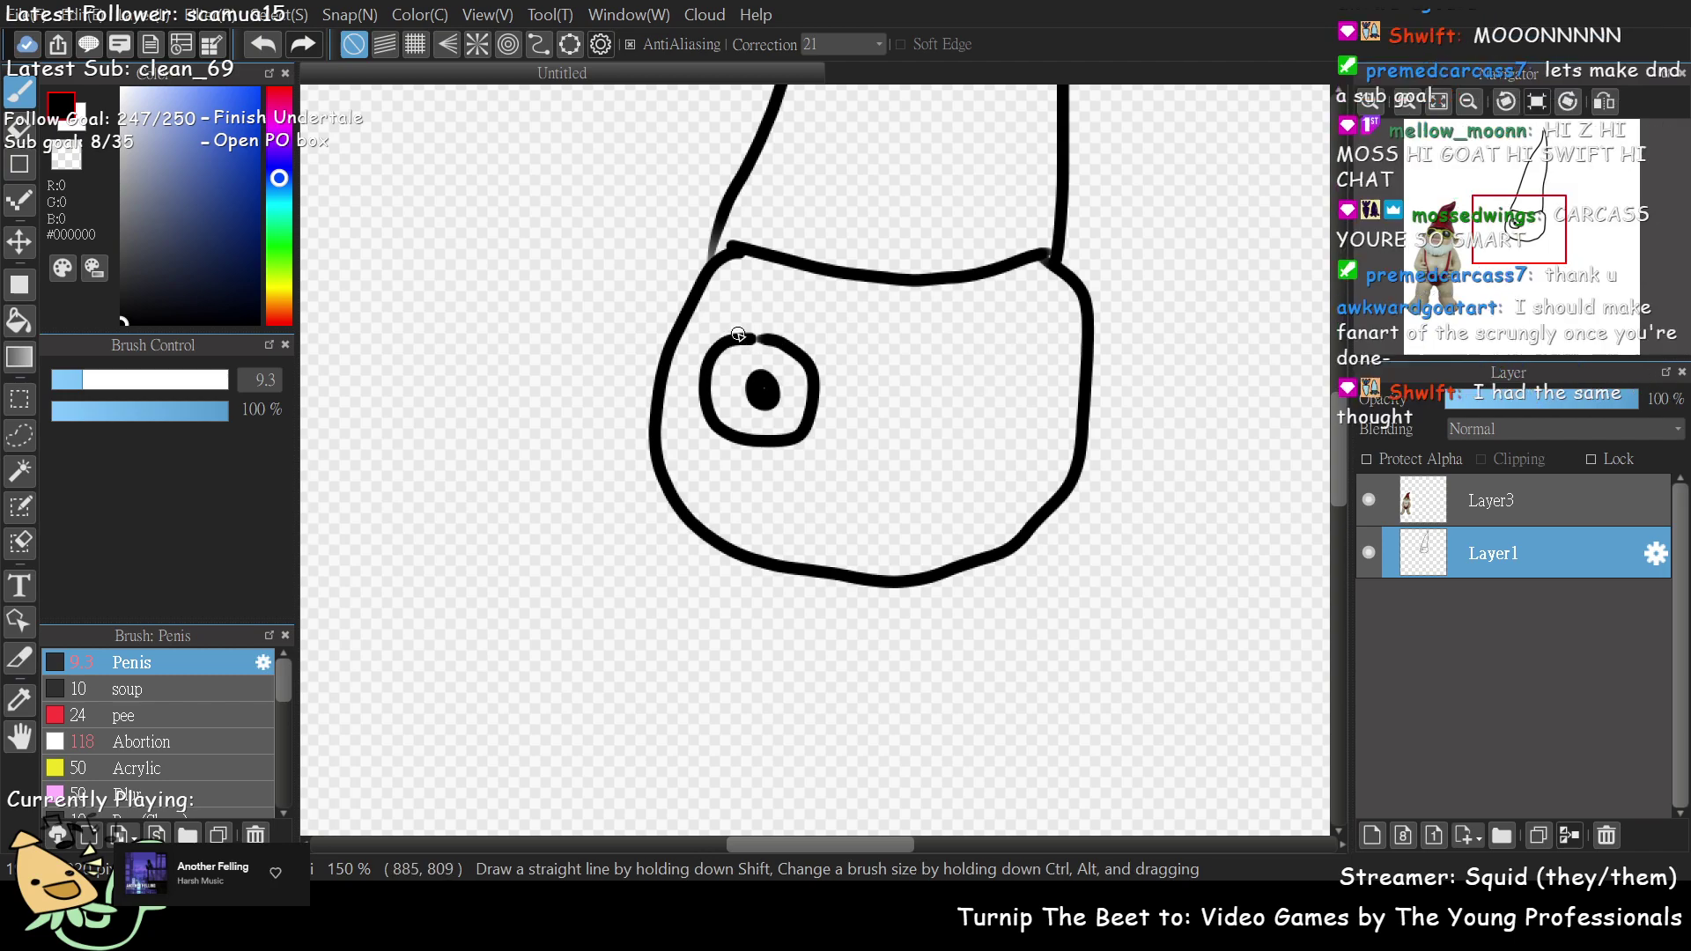
{"action": "left_click_drag", "start_coordinate": [748, 339], "coordinate": [768, 340]}
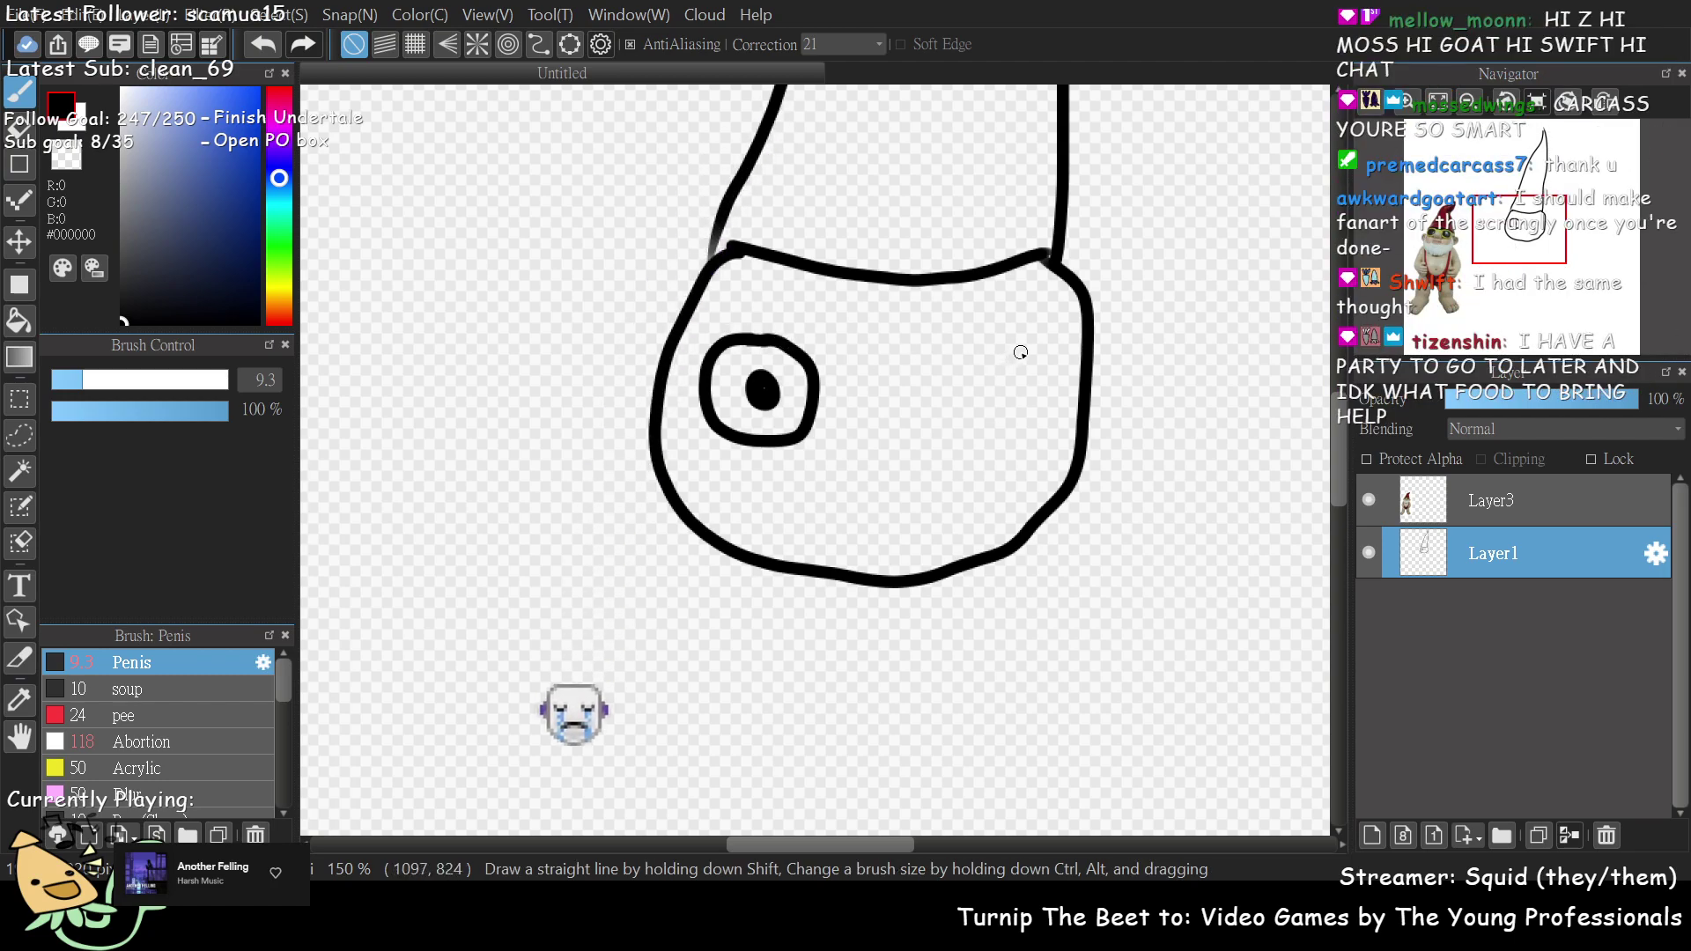
{"action": "mouse_move", "coordinate": [1021, 310]}
{"action": "left_mouse_down"}
{"action": "mouse_move", "coordinate": [945, 328]}
{"action": "mouse_move", "coordinate": [914, 404]}
{"action": "mouse_move", "coordinate": [1040, 401]}
{"action": "left_mouse_up"}
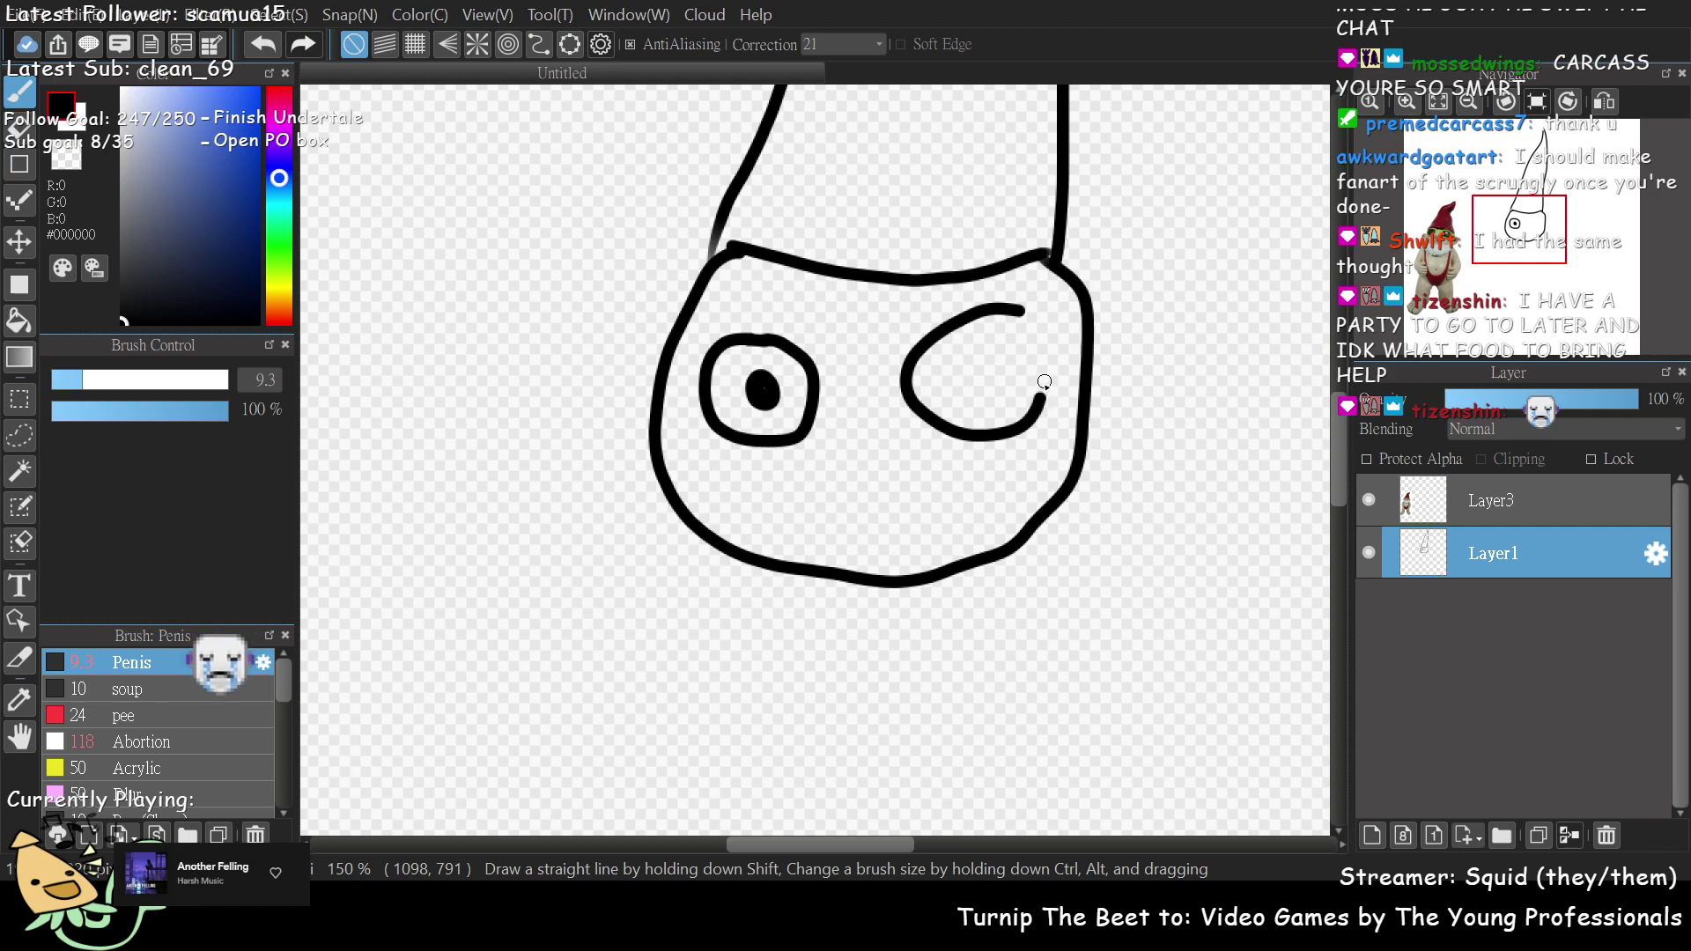
{"action": "key", "text": "ctrl+z"}
{"action": "mouse_move", "coordinate": [1004, 308]}
{"action": "left_mouse_down"}
{"action": "mouse_move", "coordinate": [942, 315]}
{"action": "mouse_move", "coordinate": [991, 427]}
{"action": "mouse_move", "coordinate": [1025, 330]}
{"action": "mouse_move", "coordinate": [999, 308]}
{"action": "mouse_move", "coordinate": [990, 365]}
{"action": "mouse_move", "coordinate": [960, 377]}
{"action": "mouse_move", "coordinate": [996, 396]}
{"action": "mouse_move", "coordinate": [1000, 363]}
{"action": "mouse_move", "coordinate": [970, 386]}
{"action": "left_mouse_up"}
- Draw two short, thick eyebrows slanting down toward each other above the inner sides of the eyes
{"action": "mouse_move", "coordinate": [1507, 227]}
{"action": "left_mouse_down"}
{"action": "mouse_move", "coordinate": [1536, 251]}
{"action": "mouse_move", "coordinate": [1484, 251]}
{"action": "mouse_move", "coordinate": [1532, 242]}
{"action": "left_mouse_up"}
{"action": "scroll", "coordinate": [1536, 241], "scroll_direction": "down", "scroll_amount": 4}
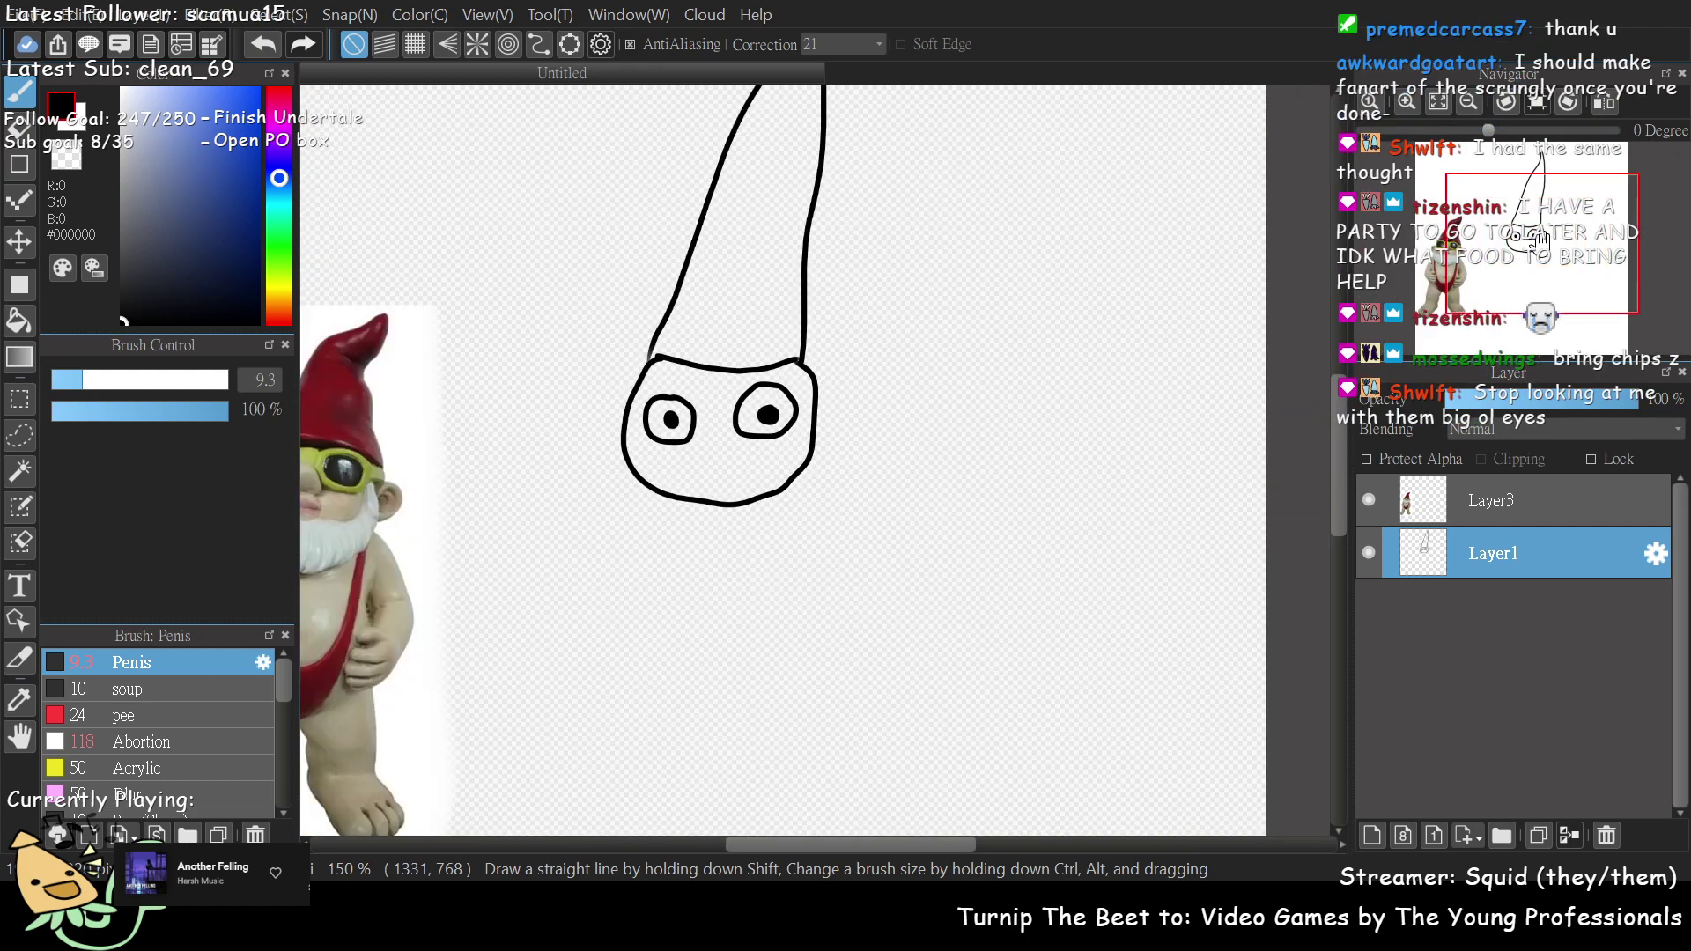
{"action": "scroll", "coordinate": [1521, 248], "scroll_direction": "up", "scroll_amount": 2}
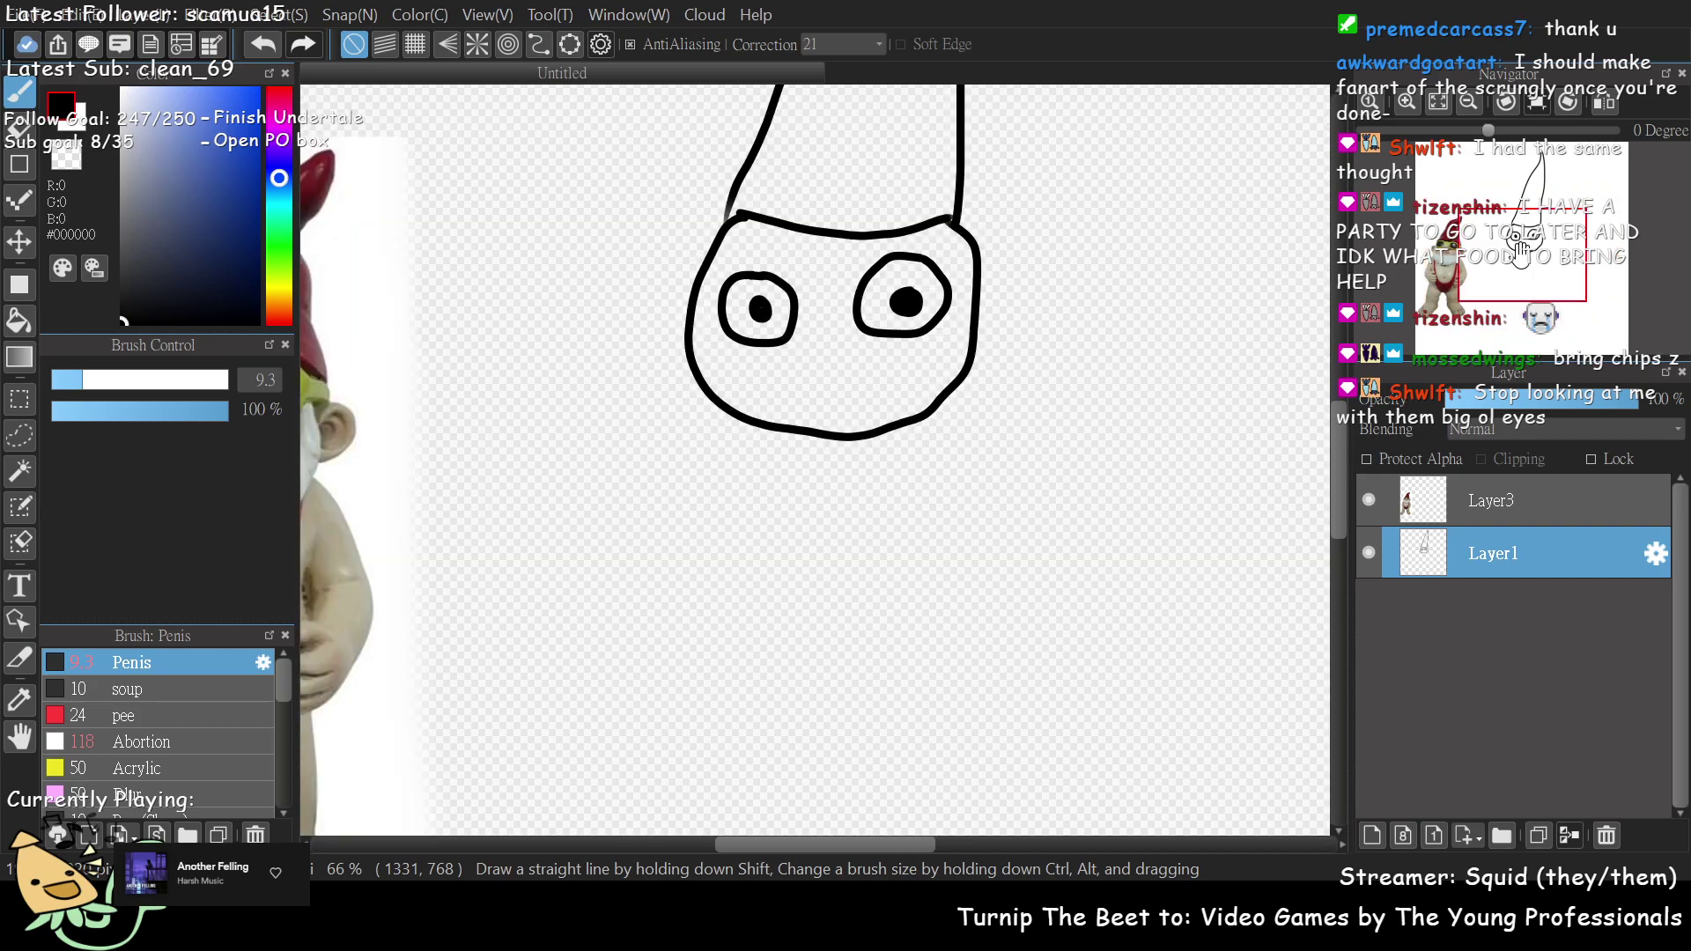
{"action": "scroll", "coordinate": [1507, 261], "scroll_direction": "up", "scroll_amount": 2}
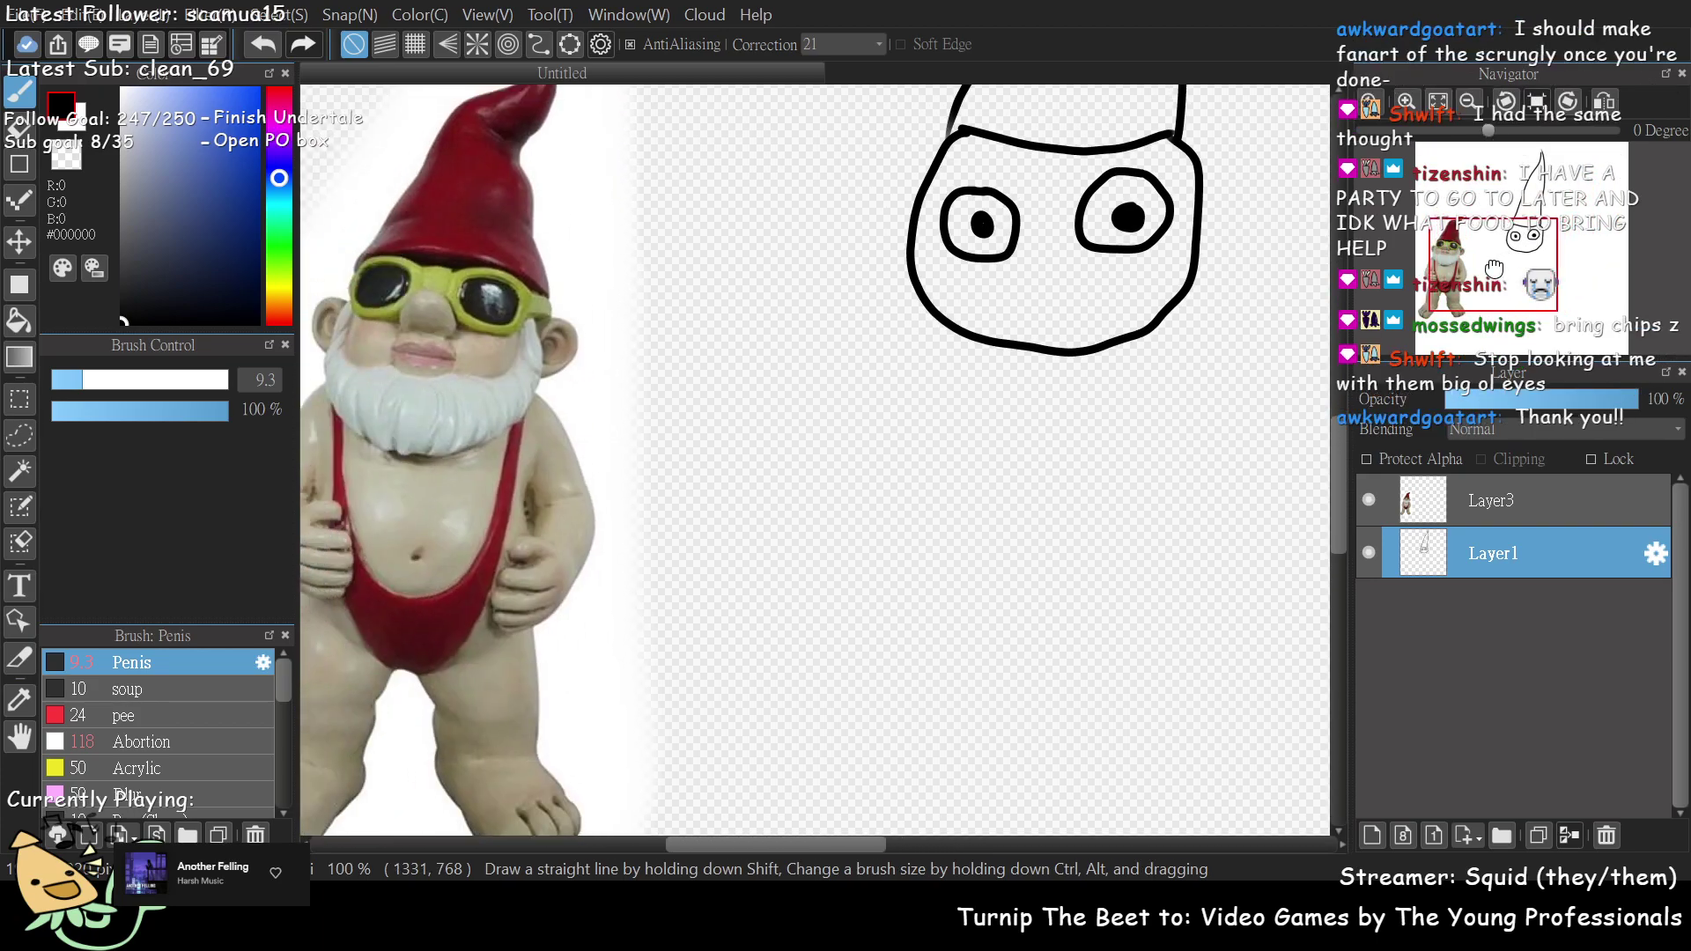
{"action": "left_click_drag", "start_coordinate": [1508, 255], "coordinate": [1523, 228]}
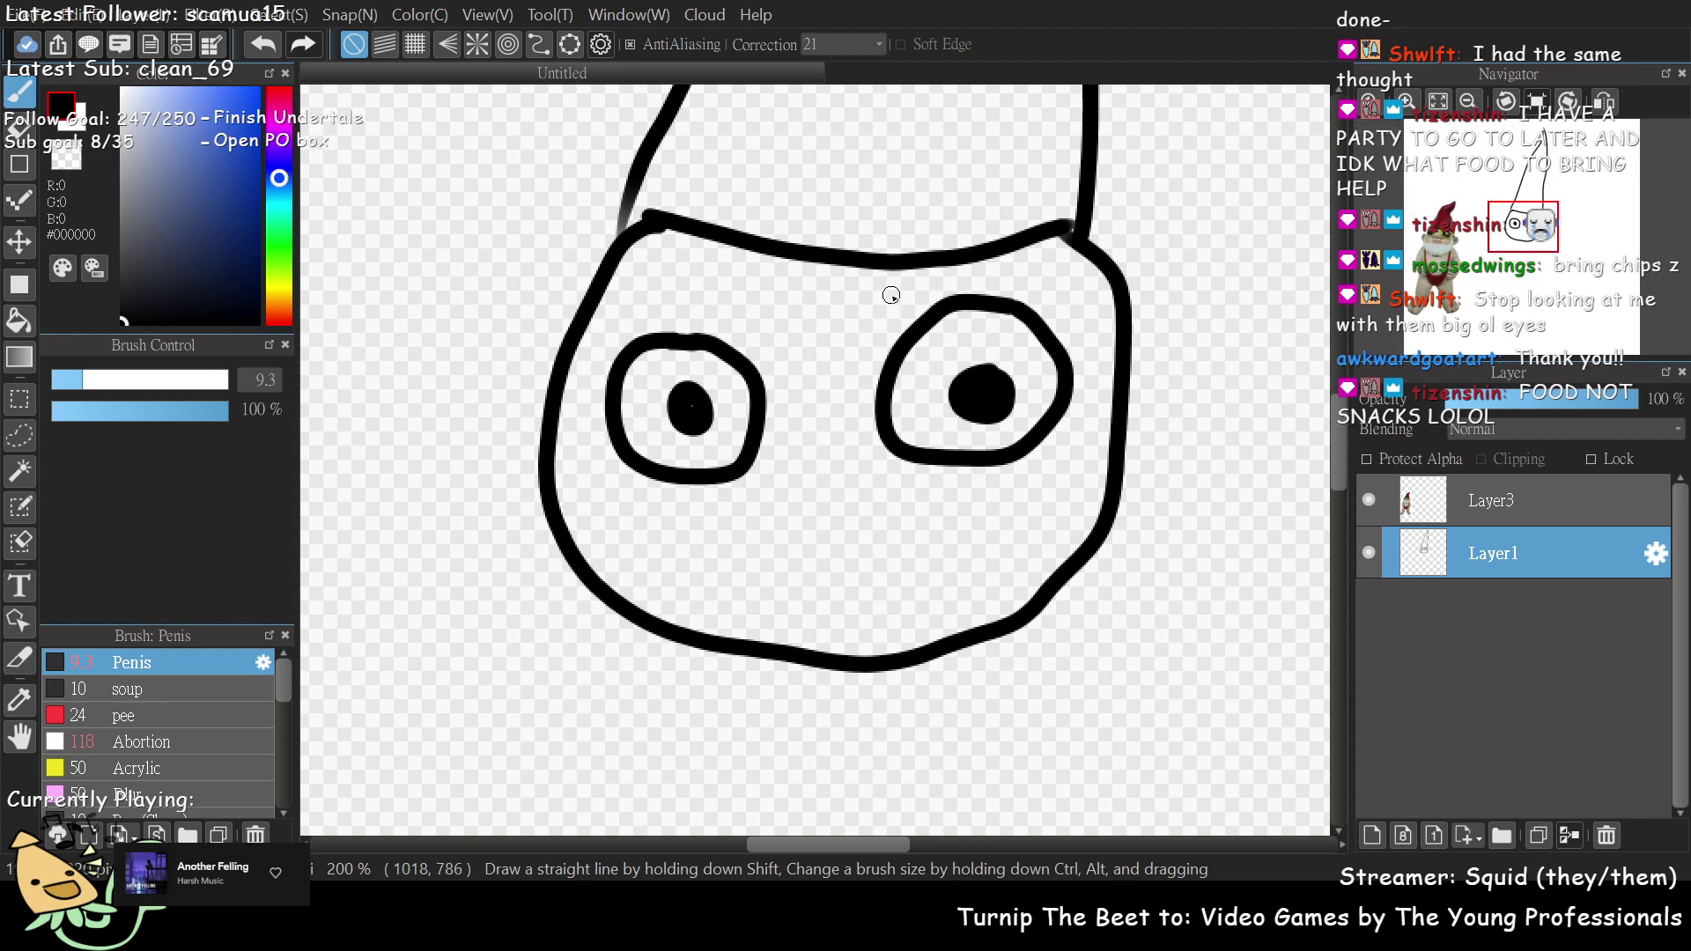
{"action": "left_click_drag", "start_coordinate": [885, 308], "coordinate": [888, 309]}
{"action": "left_click_drag", "start_coordinate": [749, 293], "coordinate": [784, 314]}
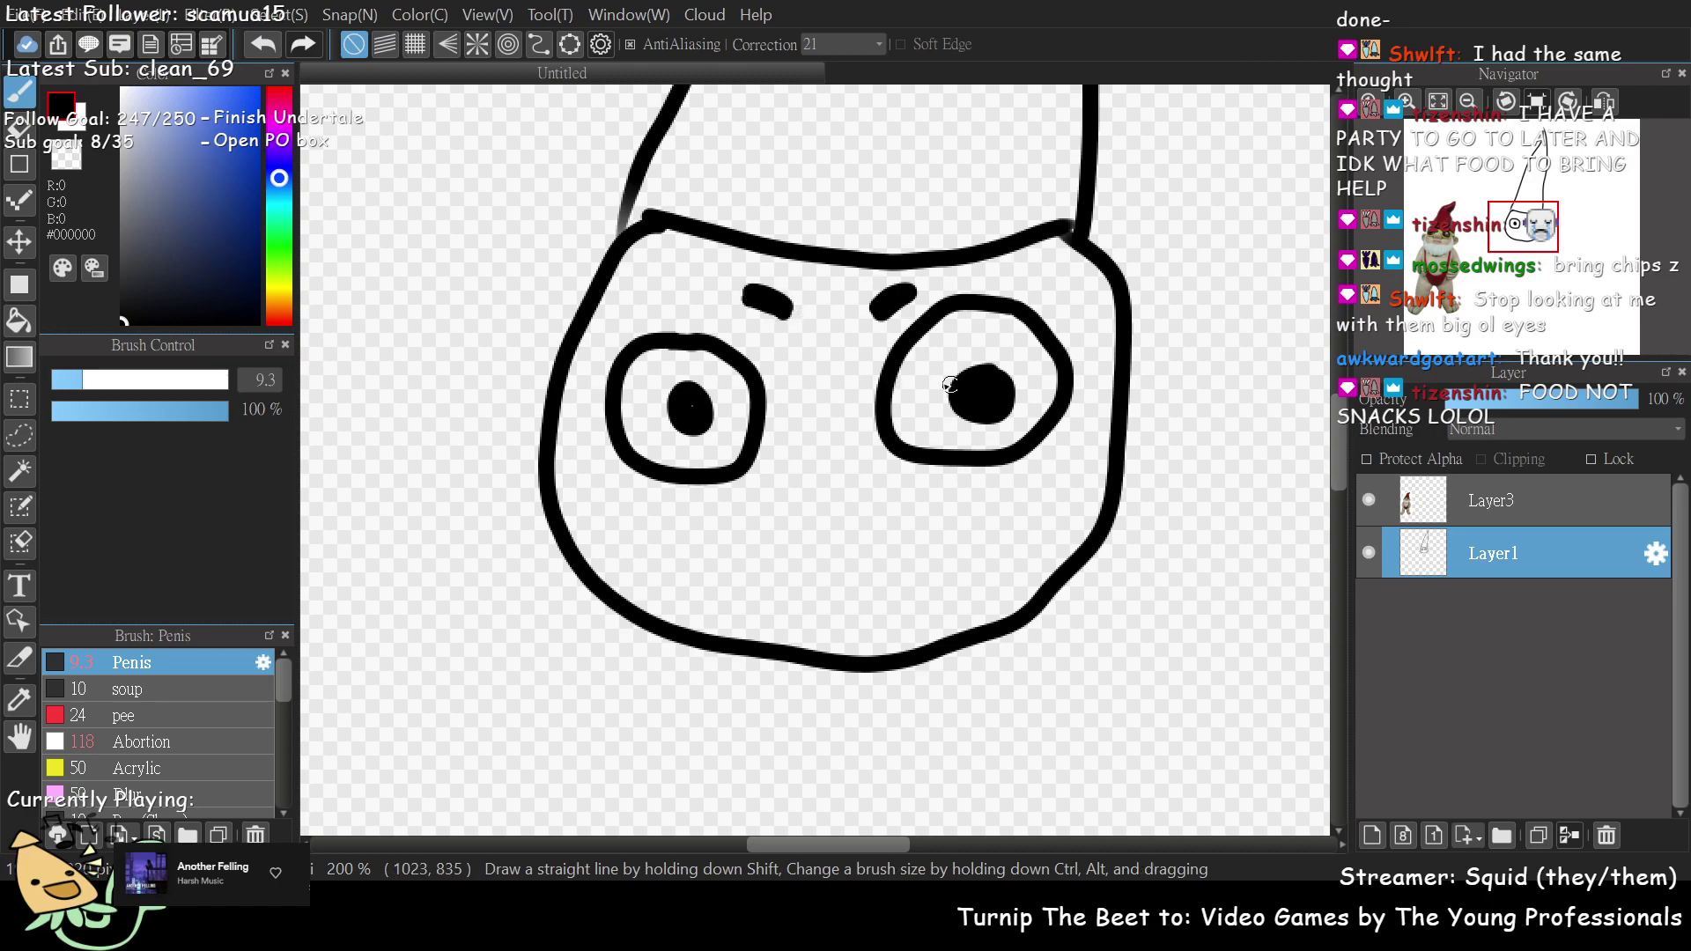
{"action": "key", "text": "ctrl+z"}
{"action": "mouse_move", "coordinate": [747, 322]}
{"action": "left_mouse_down"}
{"action": "mouse_move", "coordinate": [782, 338]}
{"action": "mouse_move", "coordinate": [783, 316]}
{"action": "mouse_move", "coordinate": [744, 313]}
{"action": "mouse_move", "coordinate": [874, 324]}
{"action": "mouse_move", "coordinate": [910, 297]}
{"action": "mouse_move", "coordinate": [863, 311]}
{"action": "mouse_move", "coordinate": [909, 298]}
{"action": "left_mouse_up"}
{"action": "key", "text": "ctrl+z"}
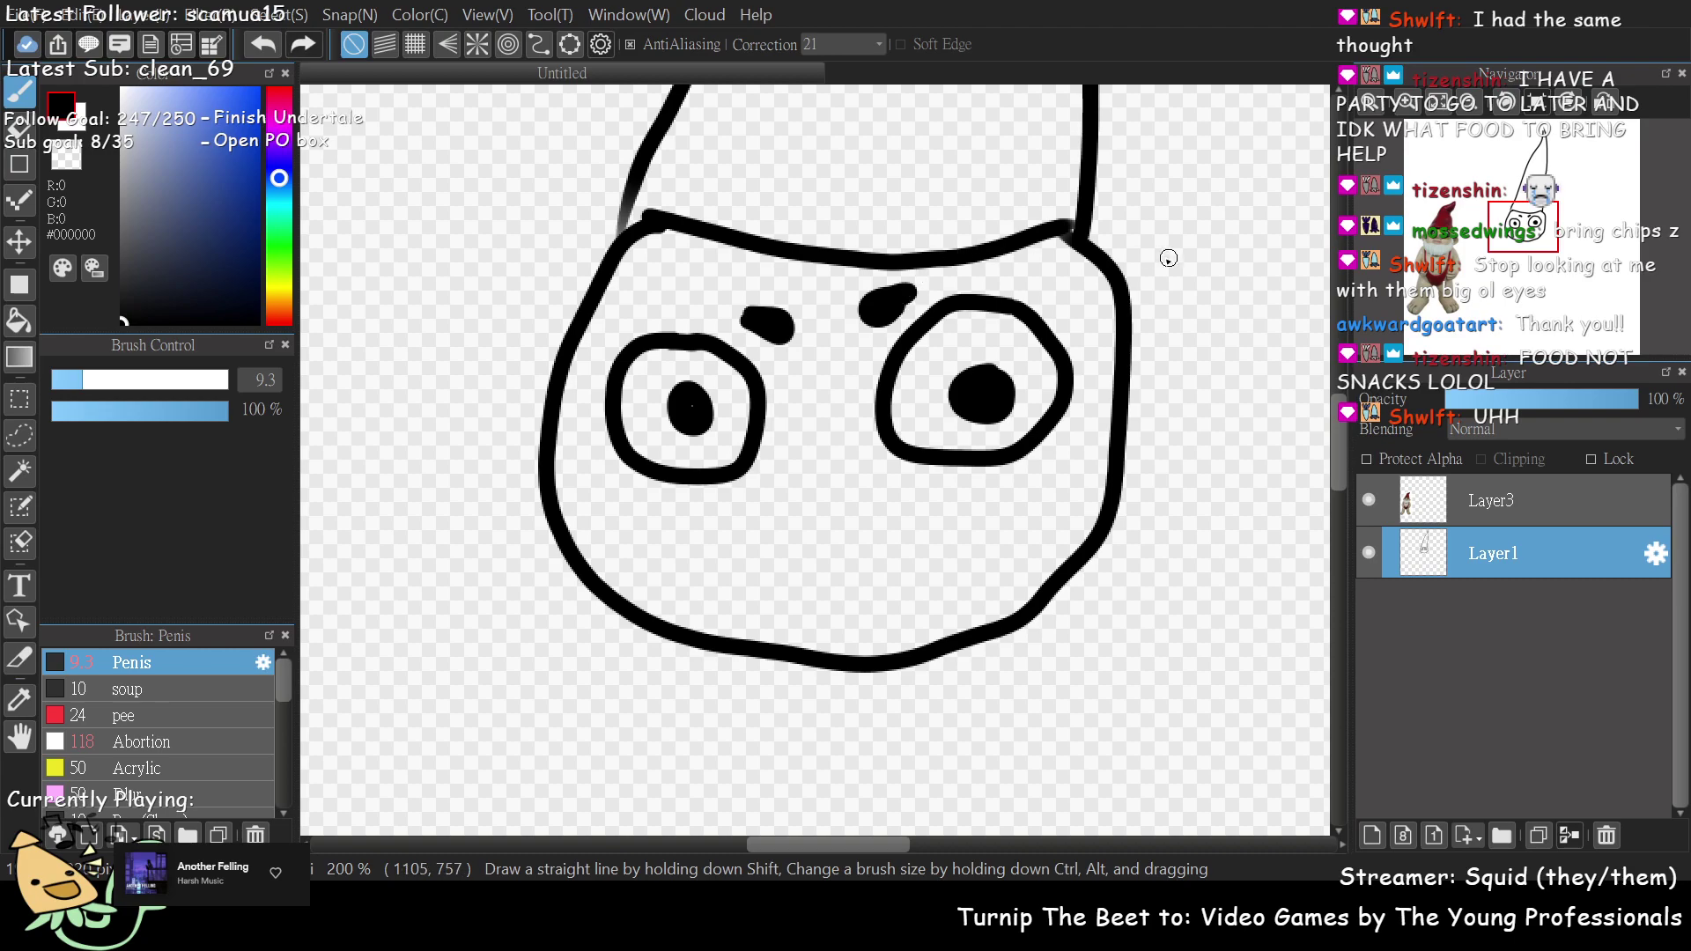
{"action": "left_click_drag", "start_coordinate": [1530, 262], "coordinate": [1521, 244]}
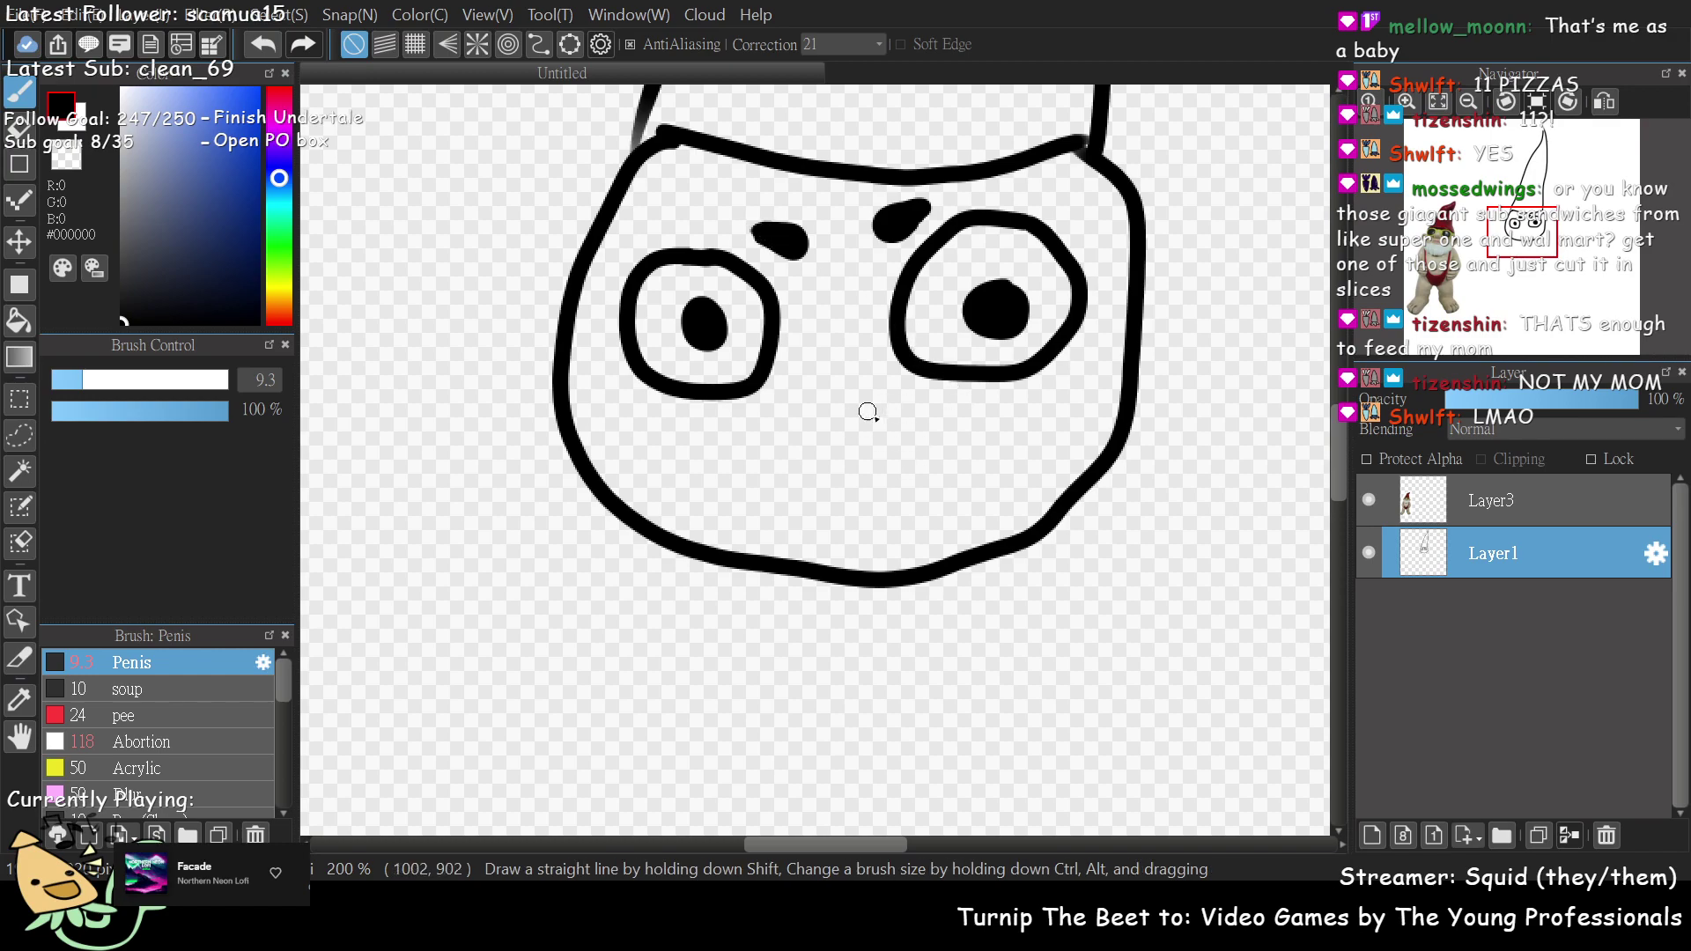
{"action": "left_click", "coordinate": [816, 399]}
{"action": "left_click", "coordinate": [842, 399]}
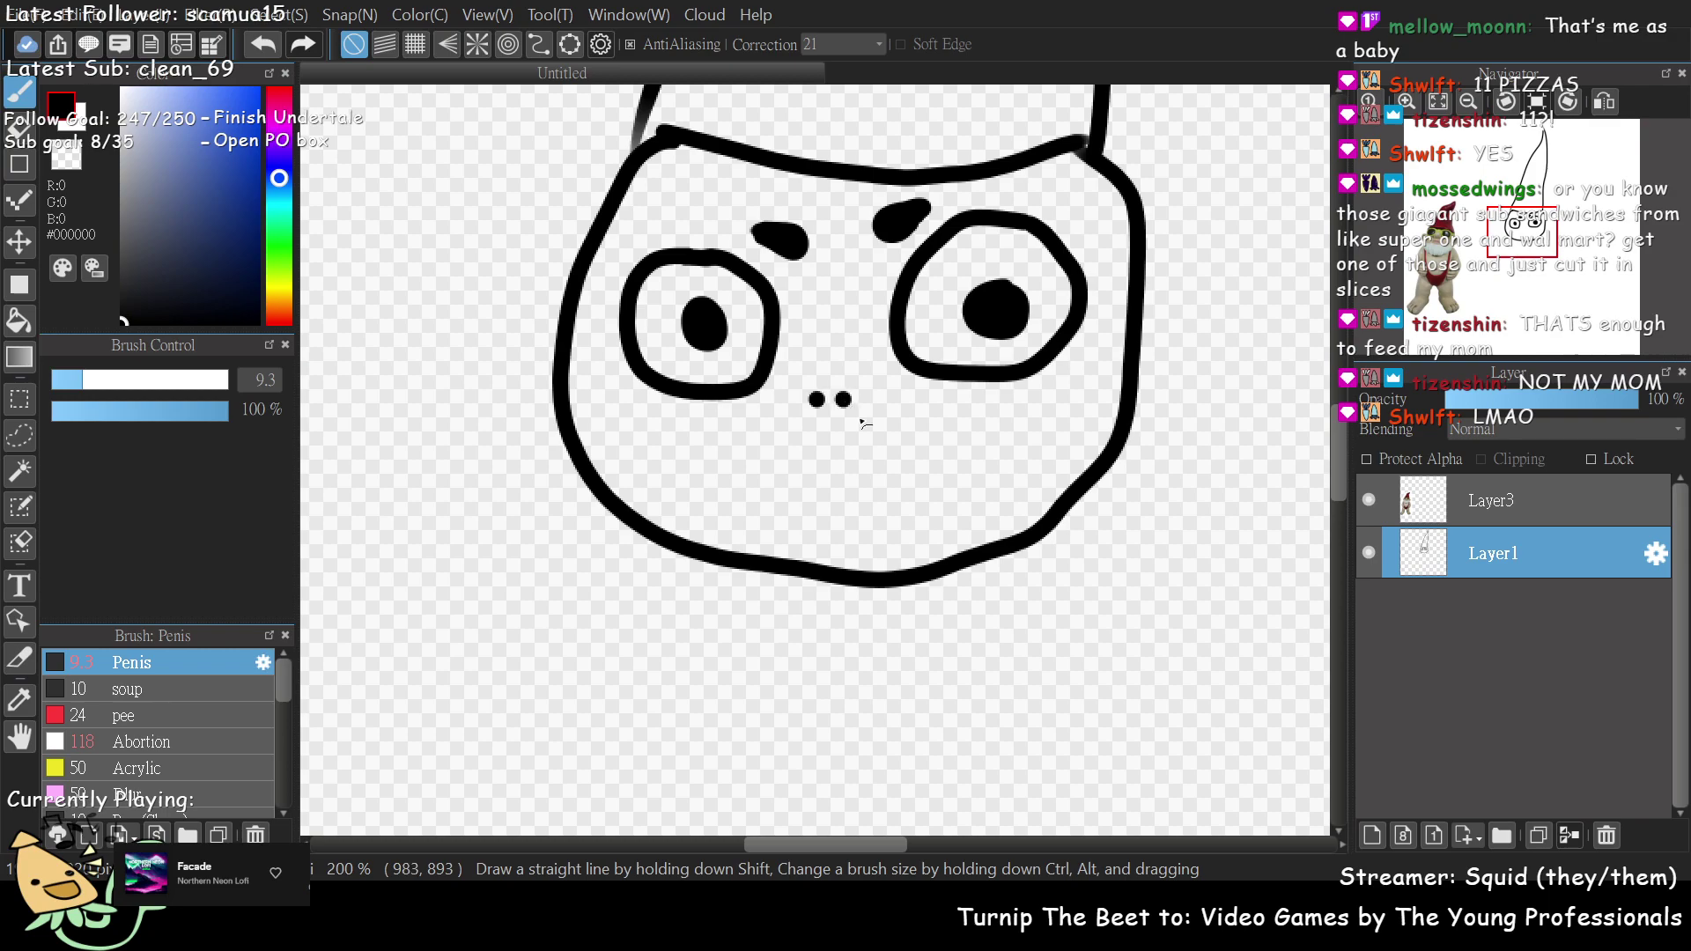
{"action": "key", "text": "ctrl+z"}
{"action": "key", "text": "ctrl+z"}
- Reduce the brush size to 7.4 and draw two small flat nostrils between and below the eyes
{"action": "left_click", "coordinate": [75, 380]}
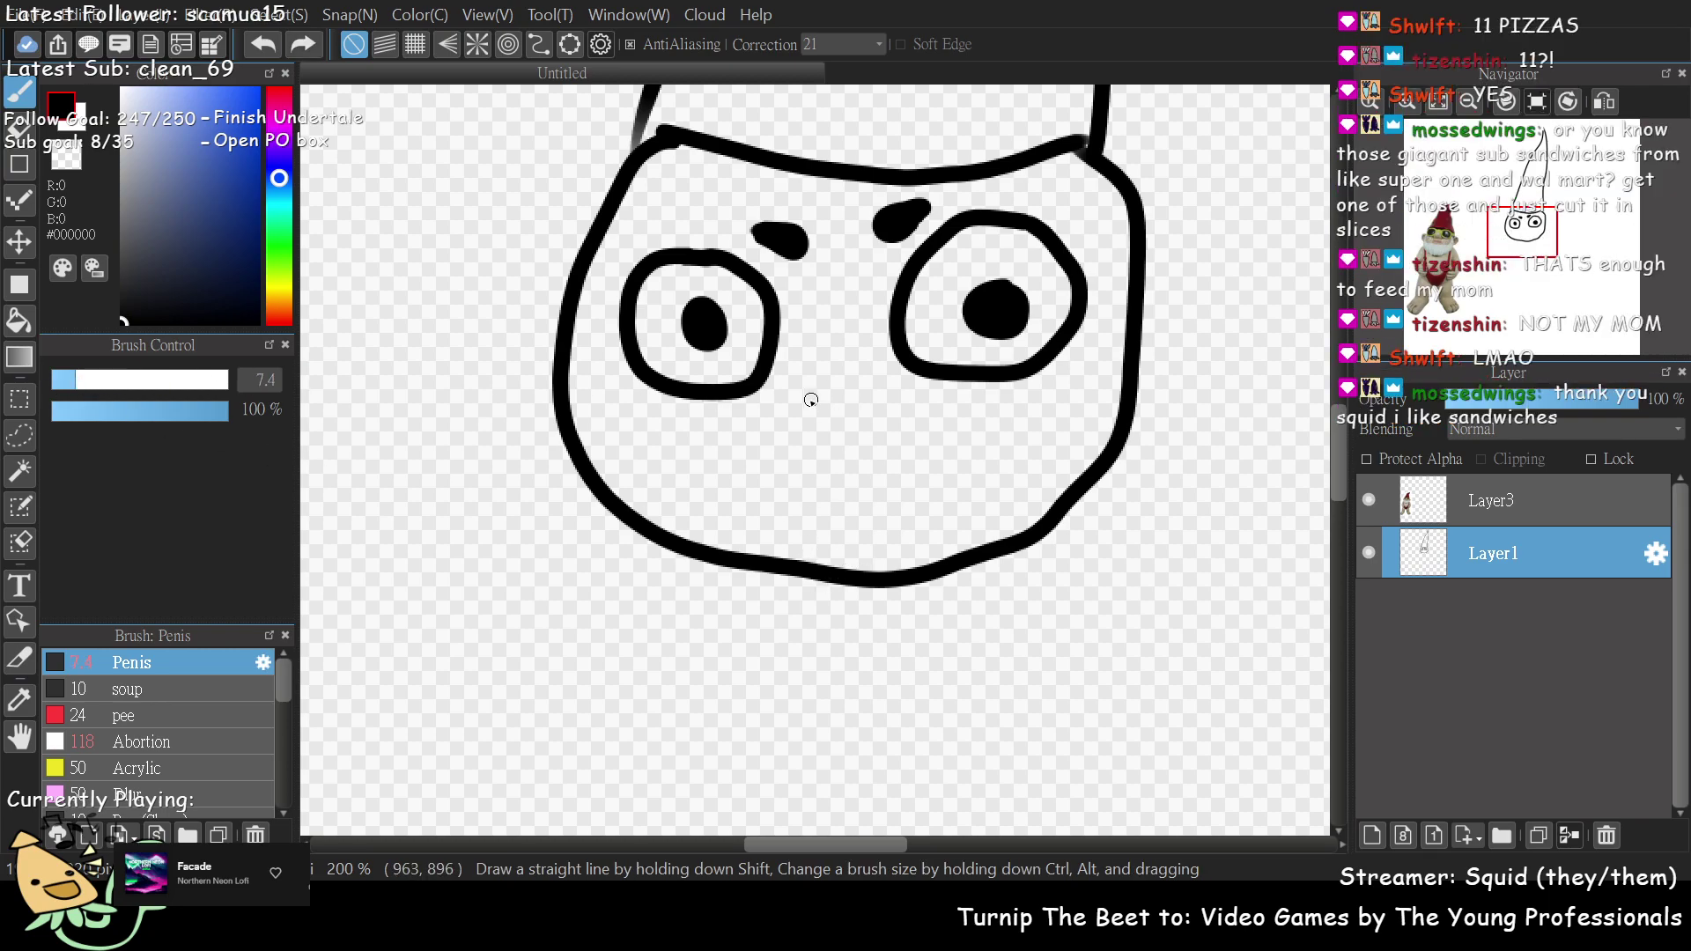
{"action": "left_click_drag", "start_coordinate": [811, 421], "coordinate": [813, 422]}
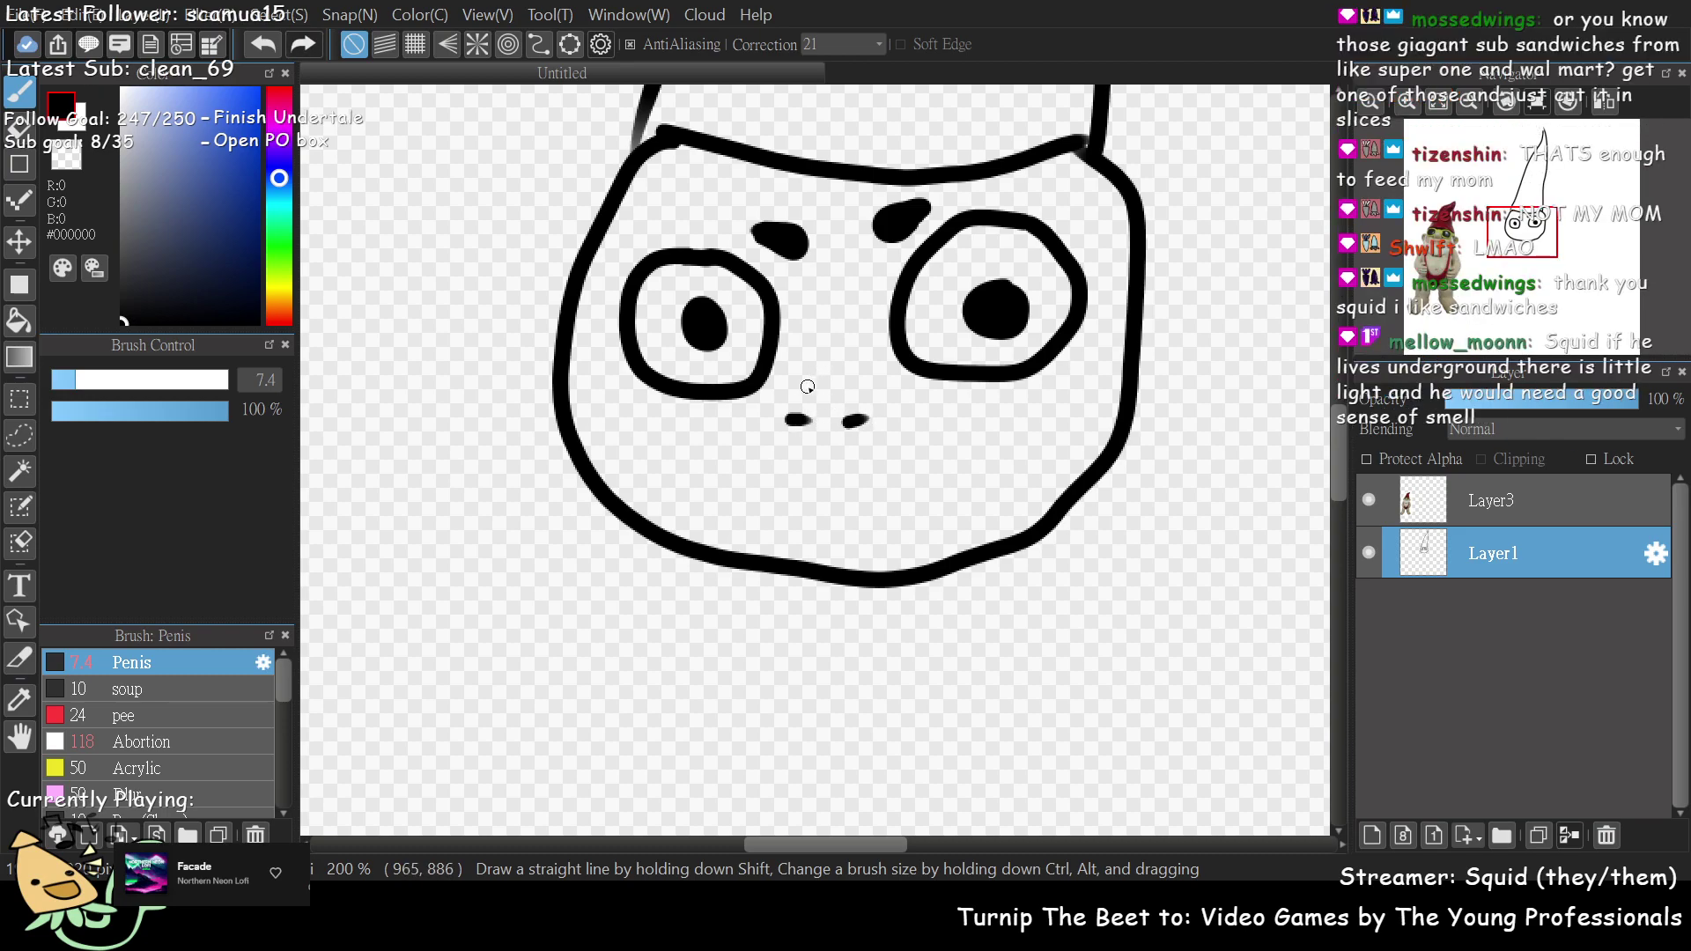
- Undo the two small flat nostrils below the eyes, along with any trial nose strokes
{"action": "key", "text": "ctrl+z"}
{"action": "key", "text": "ctrl+z"}
{"action": "left_click_drag", "start_coordinate": [834, 391], "coordinate": [838, 399]}
{"action": "key", "text": "ctrl+z"}
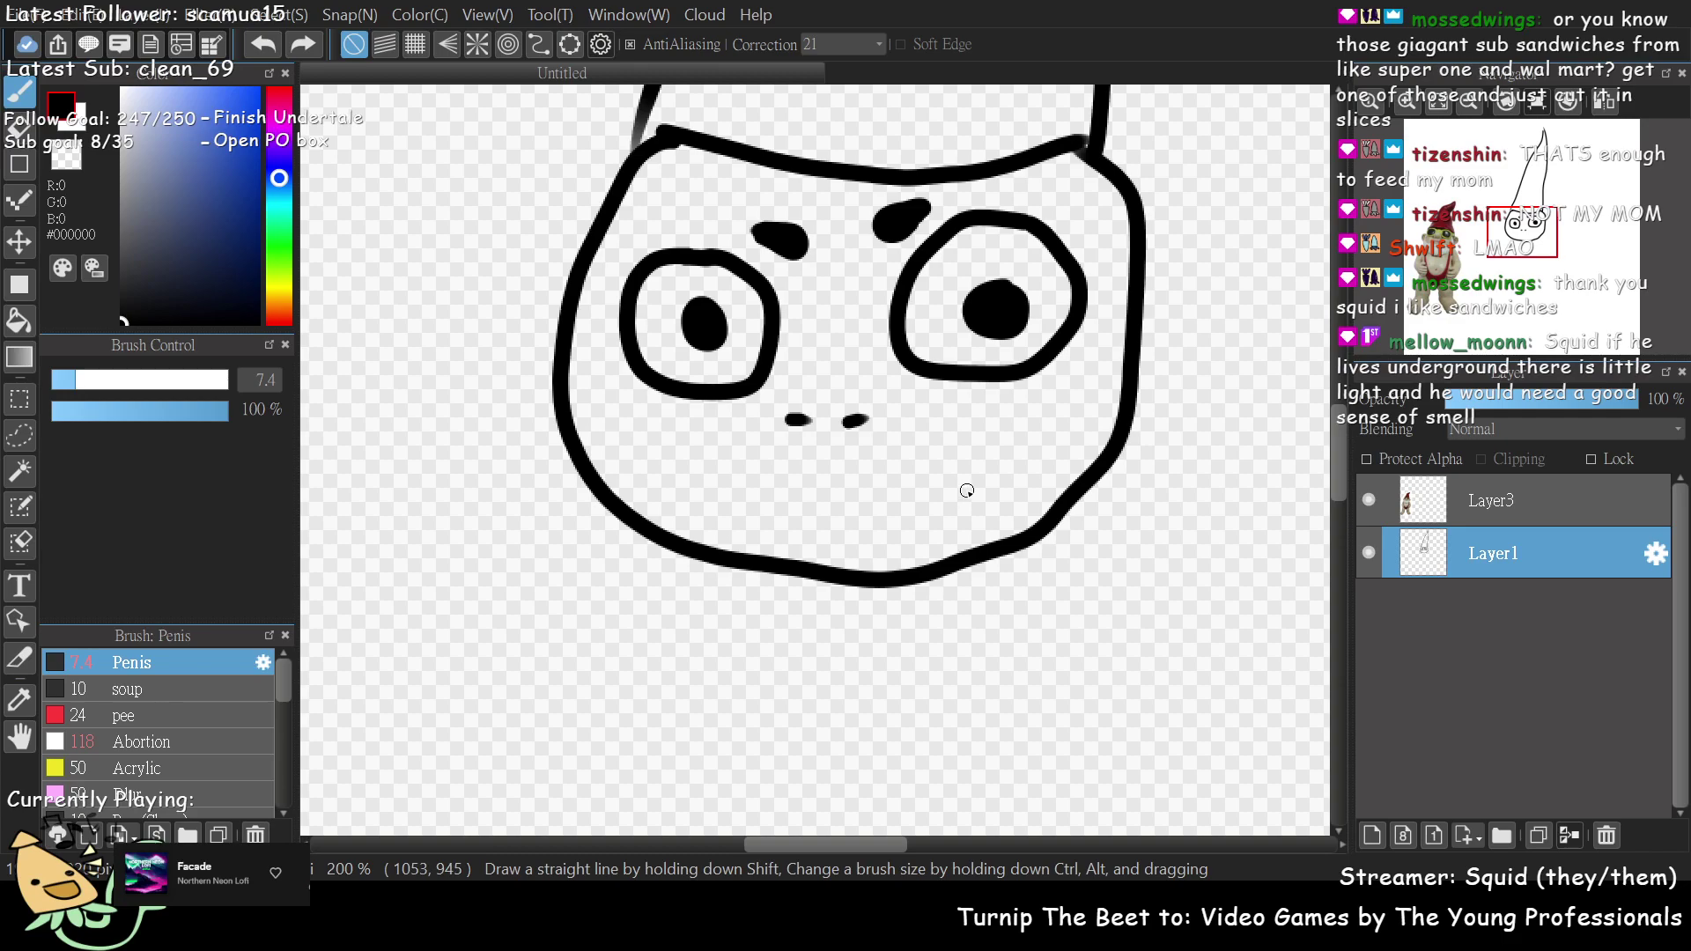
{"action": "key", "text": "ctrl+z"}
{"action": "key", "text": "ctrl+z"}
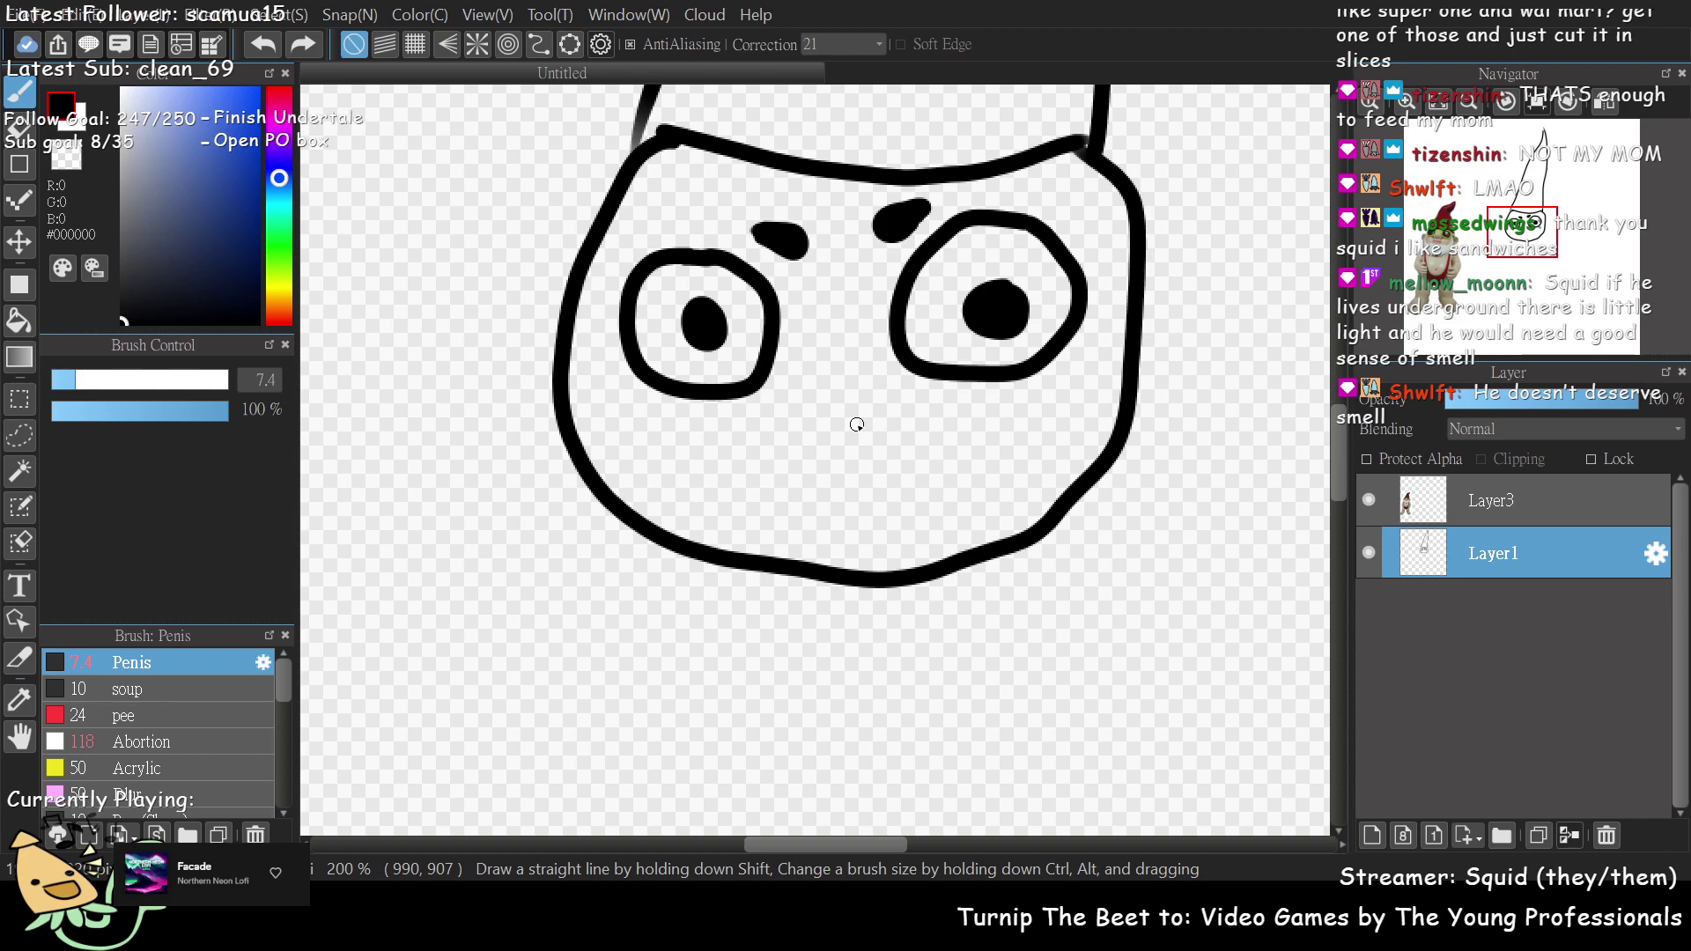
- Lasso both eyes, transform them to be wider and flatter within the head, and clear the selection
{"action": "left_click", "coordinate": [19, 434]}
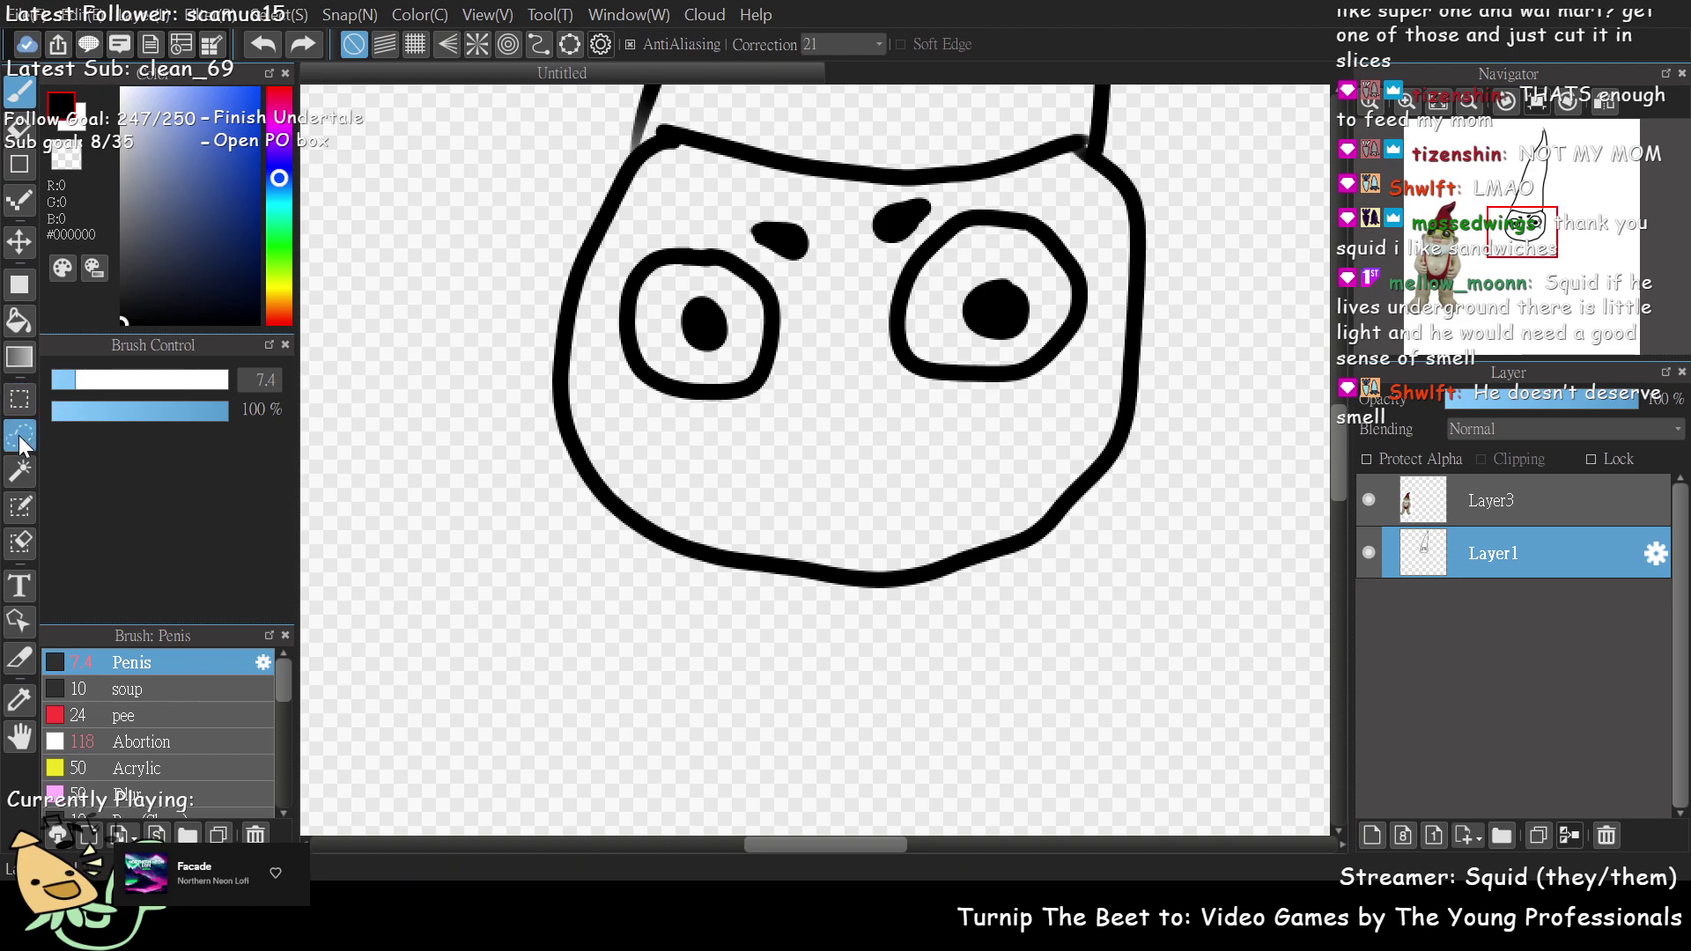
{"action": "mouse_move", "coordinate": [622, 258]}
{"action": "left_mouse_down"}
{"action": "mouse_move", "coordinate": [690, 226]}
{"action": "mouse_move", "coordinate": [752, 243]}
{"action": "mouse_move", "coordinate": [842, 311]}
{"action": "mouse_move", "coordinate": [945, 213]}
{"action": "mouse_move", "coordinate": [986, 198]}
{"action": "mouse_move", "coordinate": [1076, 215]}
{"action": "mouse_move", "coordinate": [1110, 324]}
{"action": "mouse_move", "coordinate": [1088, 389]}
{"action": "mouse_move", "coordinate": [951, 430]}
{"action": "mouse_move", "coordinate": [788, 381]}
{"action": "mouse_move", "coordinate": [673, 428]}
{"action": "mouse_move", "coordinate": [622, 411]}
{"action": "mouse_move", "coordinate": [601, 348]}
{"action": "mouse_move", "coordinate": [627, 266]}
{"action": "left_mouse_up"}
{"action": "key", "text": "ctrl+t"}
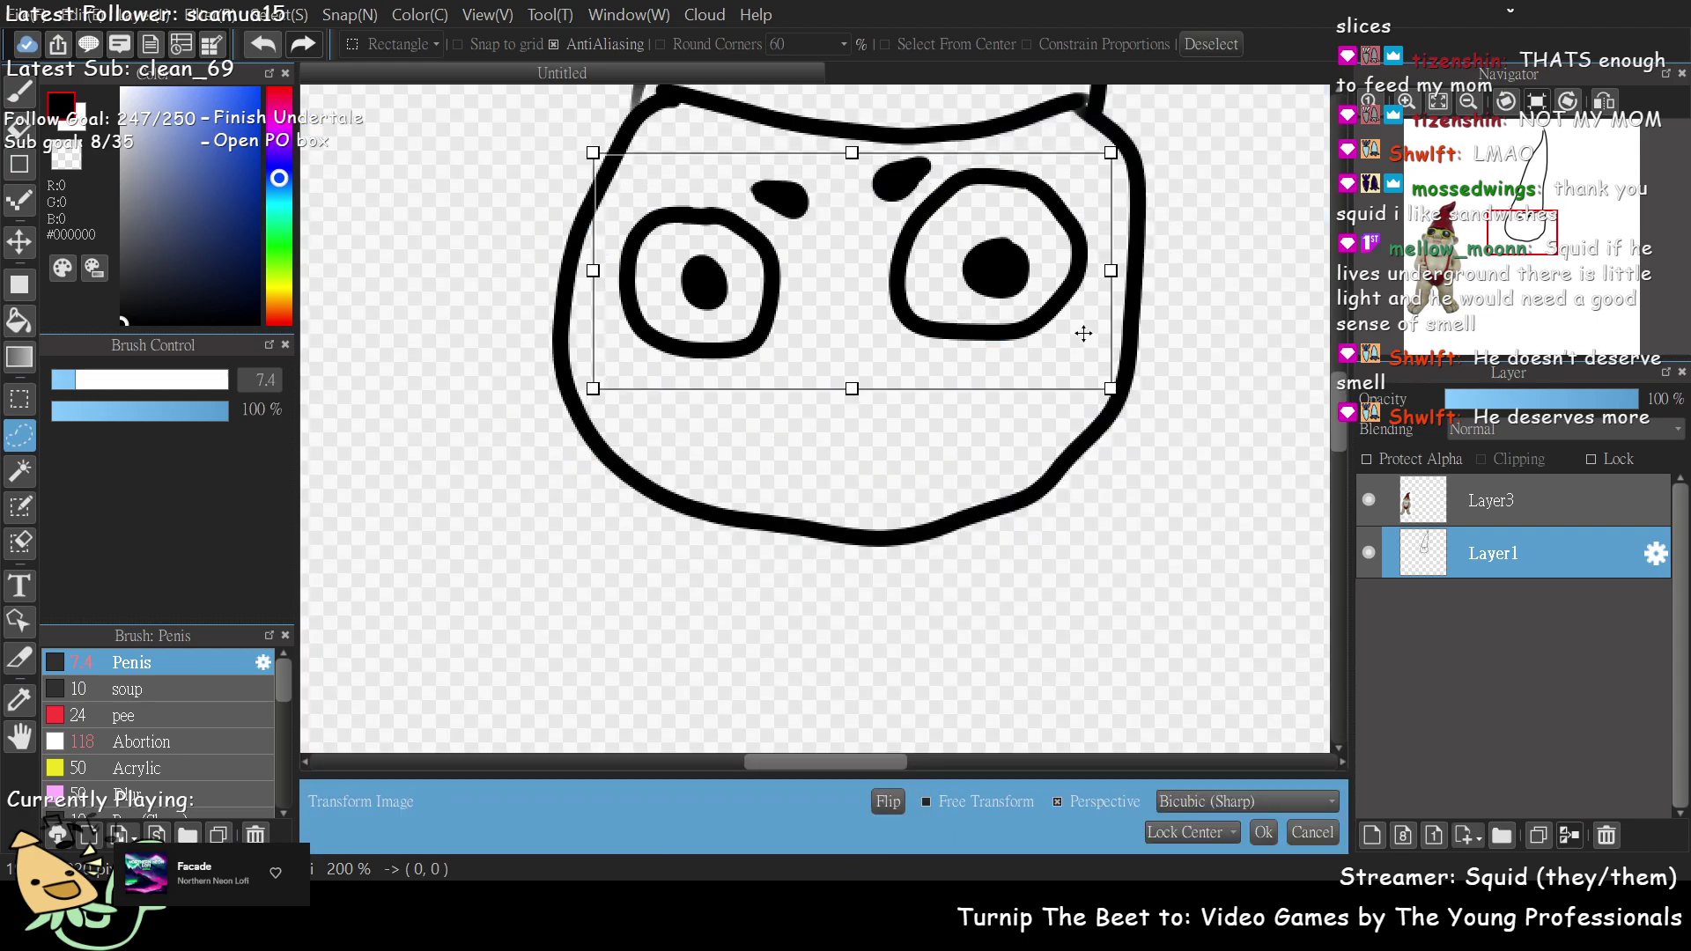
{"action": "left_click_drag", "start_coordinate": [1108, 271], "coordinate": [1129, 270]}
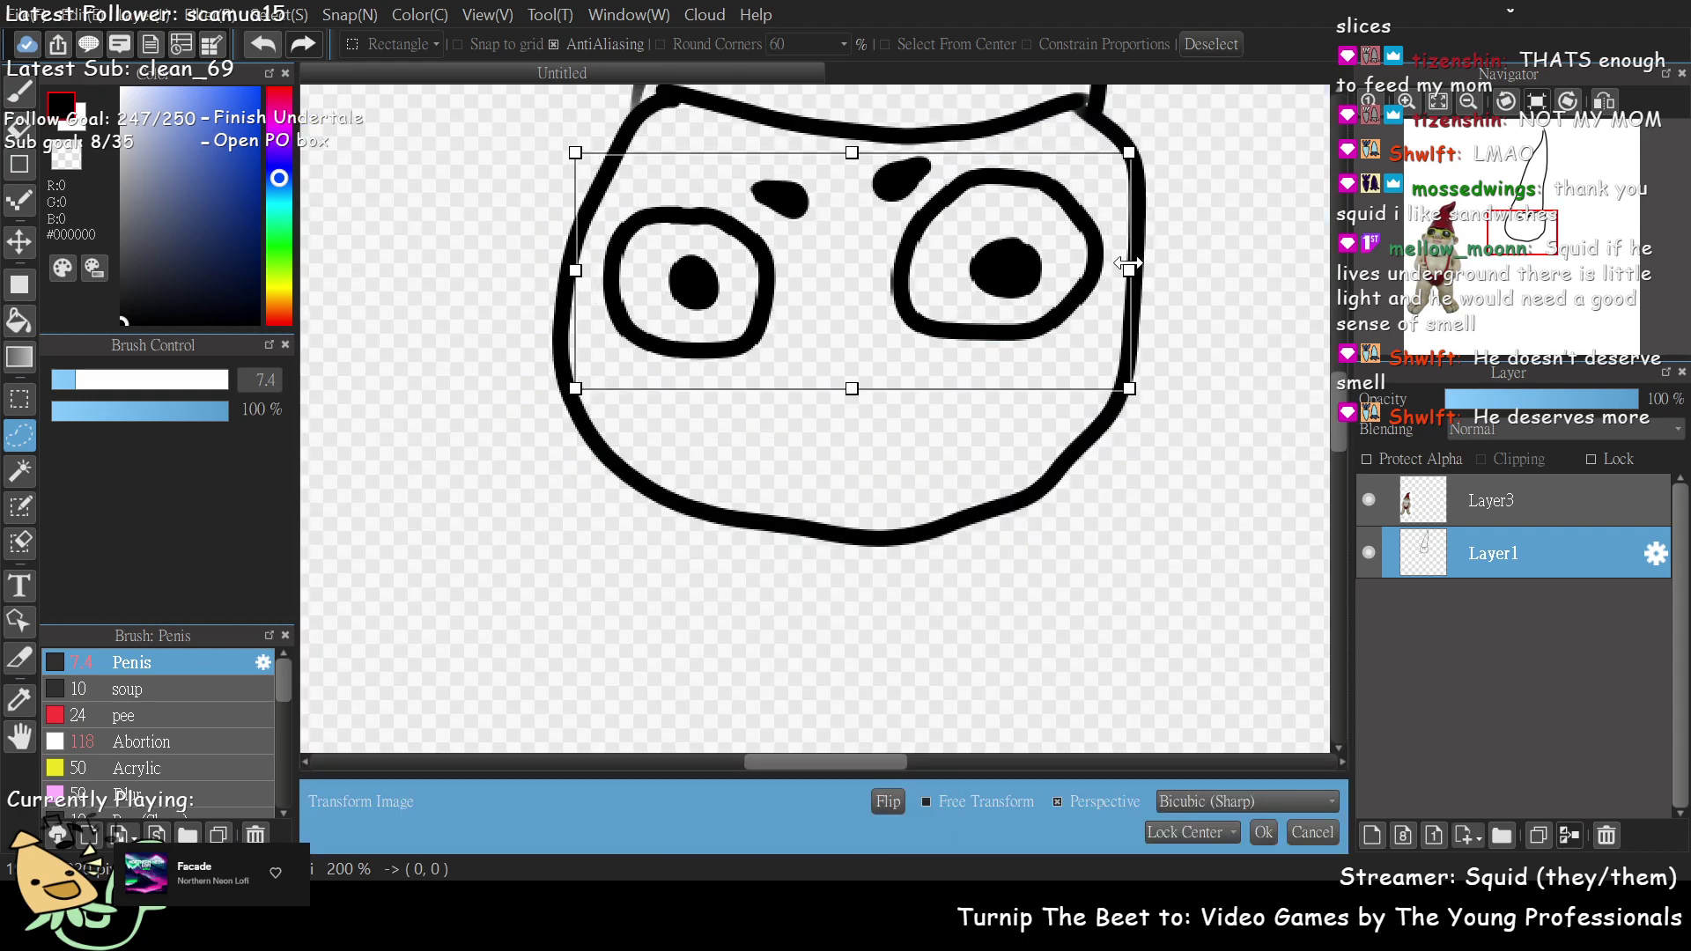
{"action": "left_click_drag", "start_coordinate": [859, 391], "coordinate": [856, 352]}
{"action": "left_click_drag", "start_coordinate": [916, 296], "coordinate": [917, 272]}
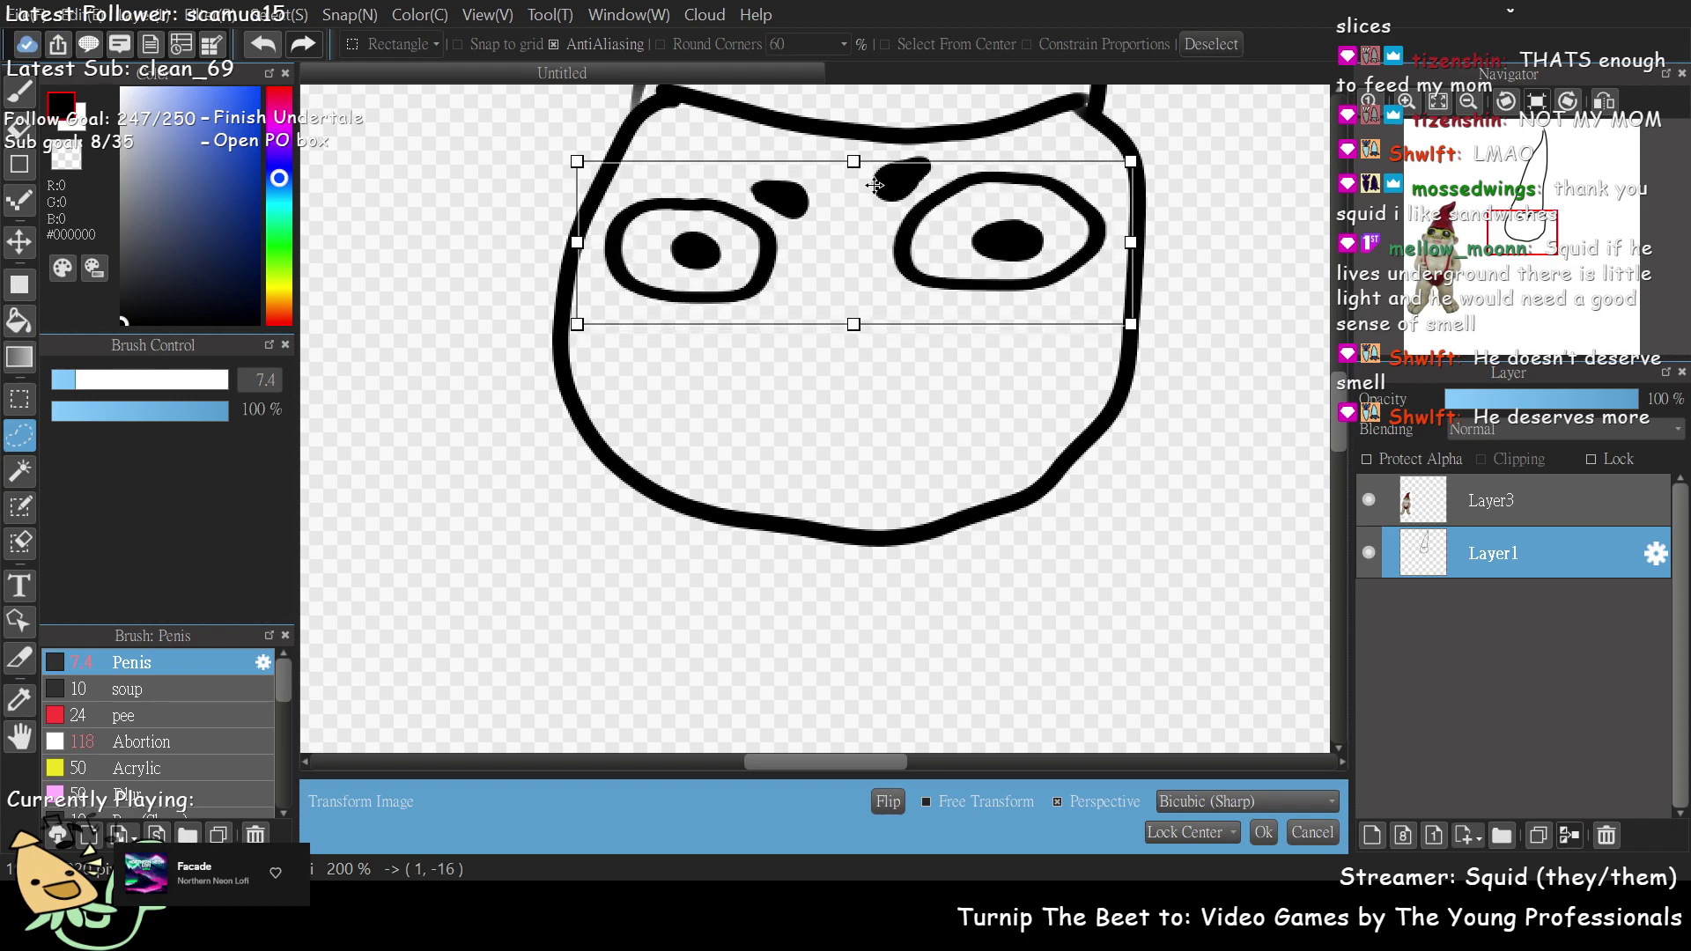
{"action": "left_click", "coordinate": [1264, 832]}
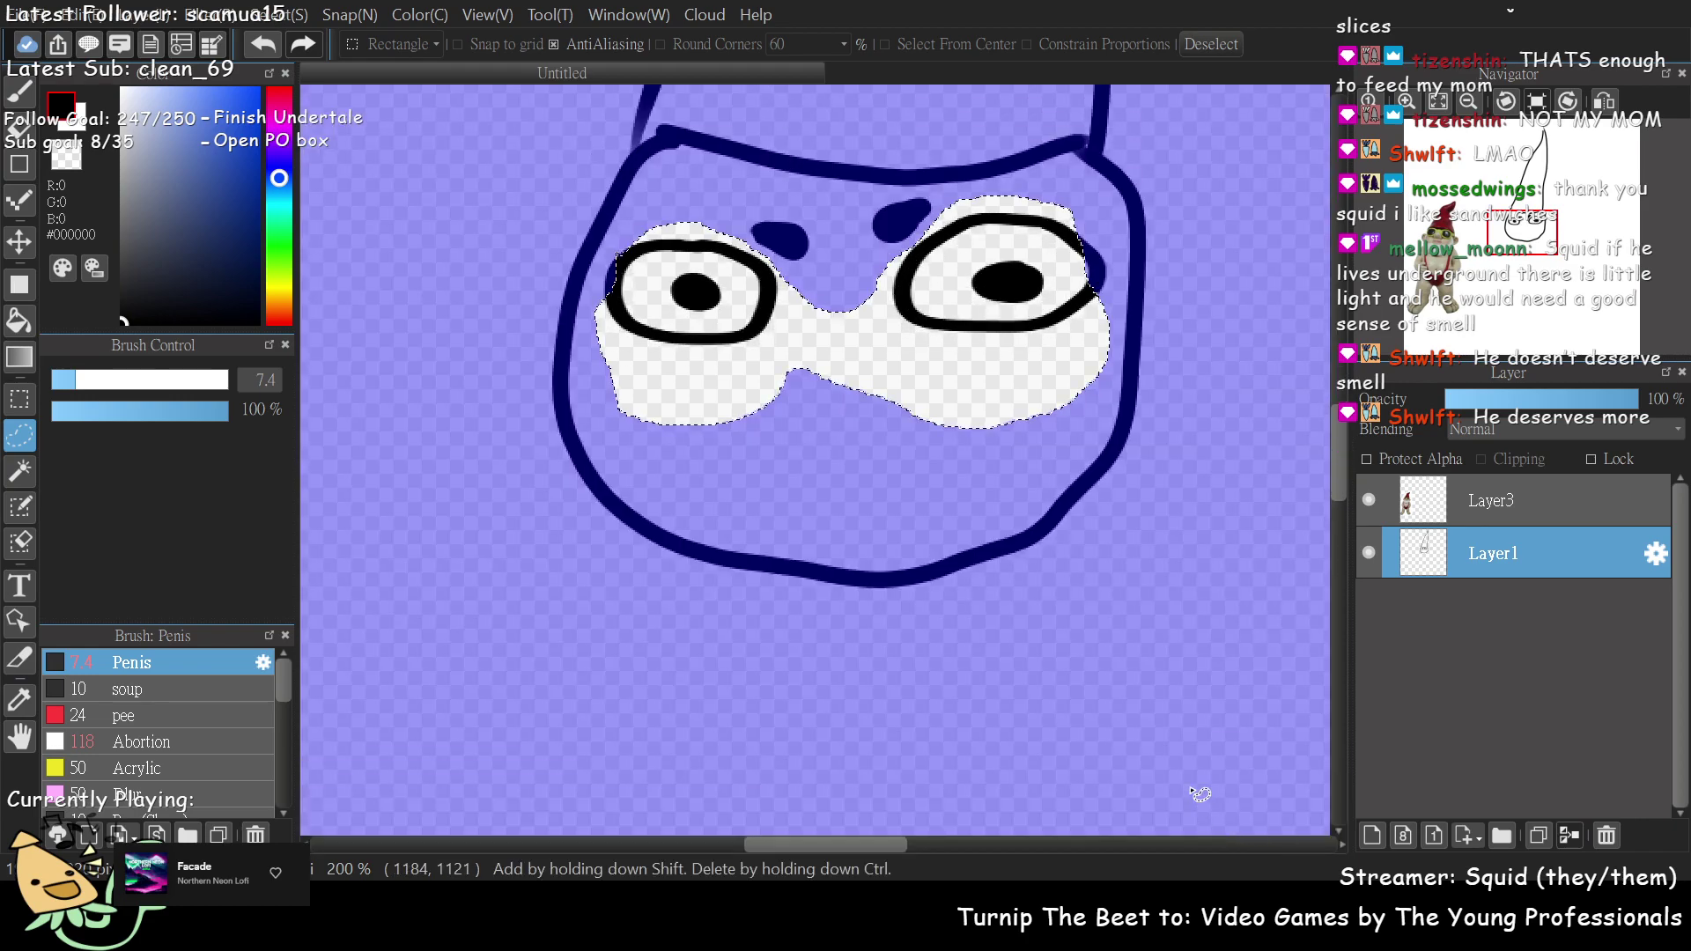
{"action": "key", "text": "ctrl+d"}
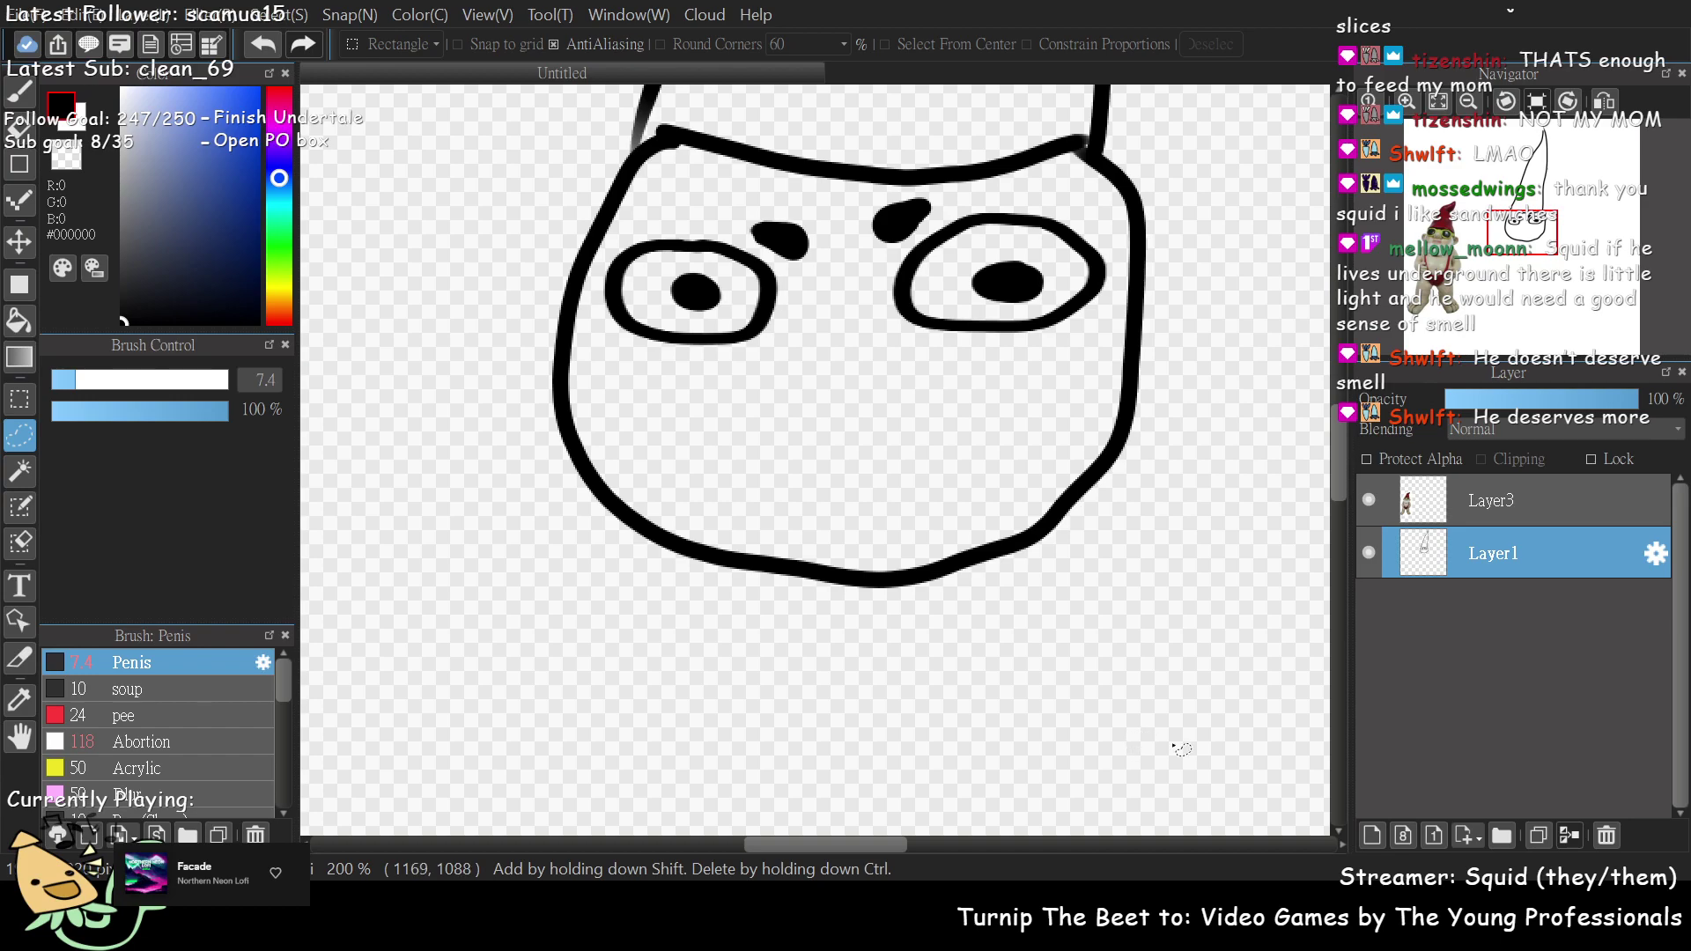
- Draw a hooked nose between the eyes with two filled black nostrils and a short curved line outside each nostril
{"action": "key", "text": "b"}
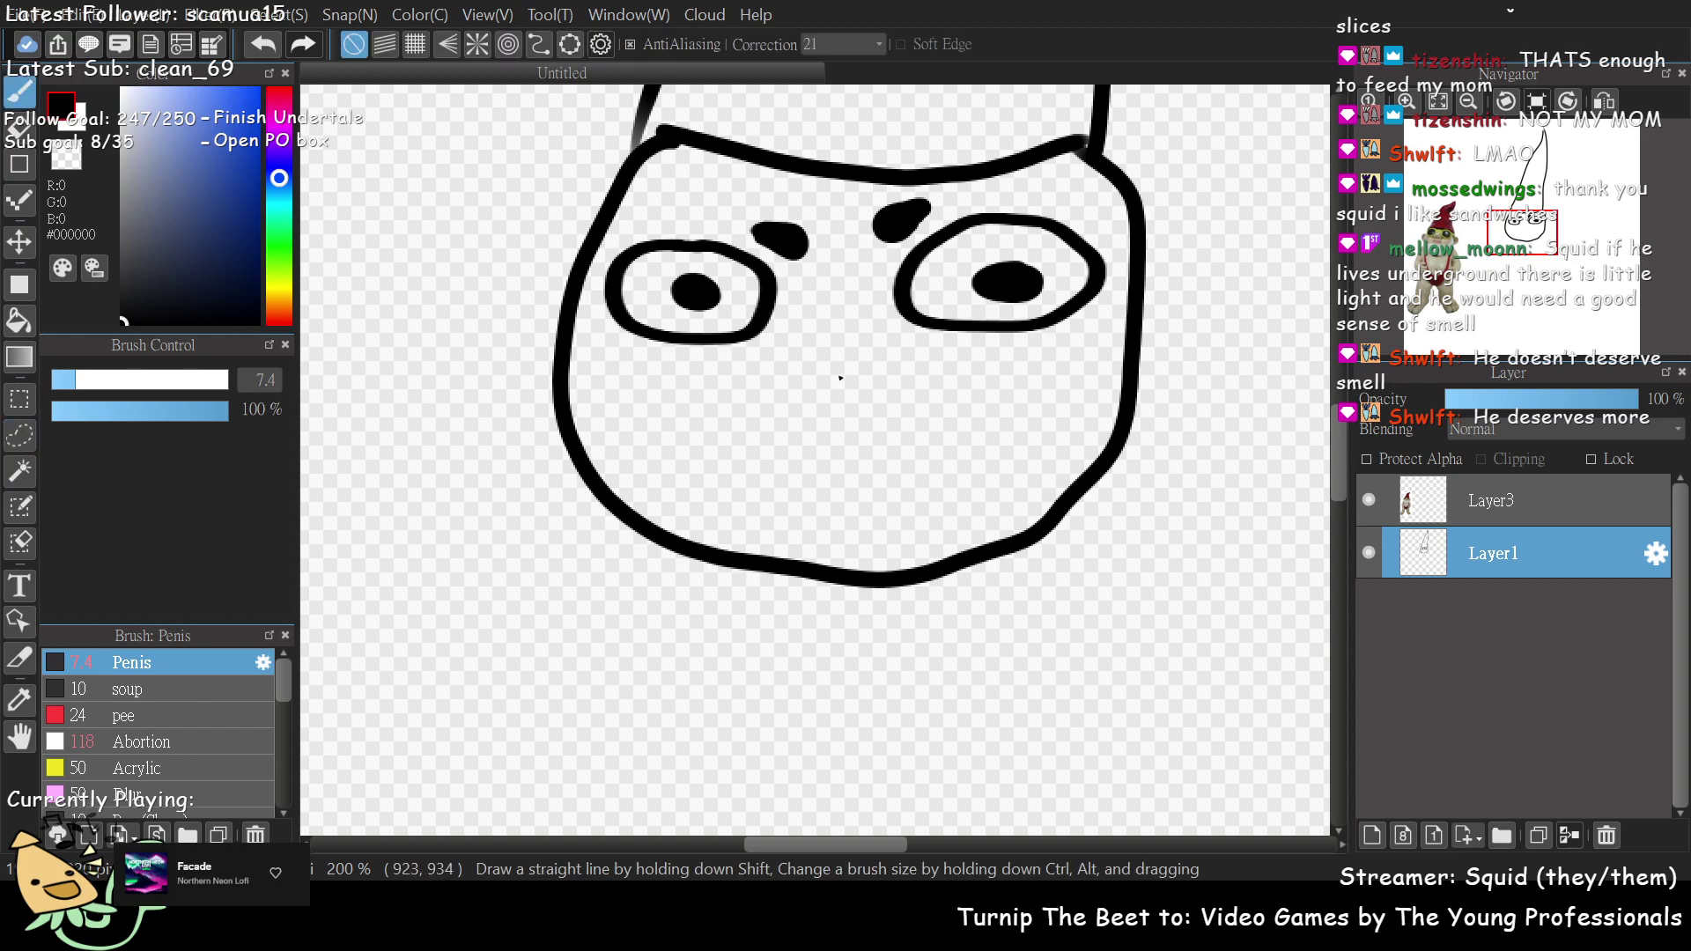
{"action": "mouse_move", "coordinate": [797, 279]}
{"action": "left_mouse_down"}
{"action": "mouse_move", "coordinate": [834, 318]}
{"action": "mouse_move", "coordinate": [753, 350]}
{"action": "mouse_move", "coordinate": [714, 397]}
{"action": "mouse_move", "coordinate": [711, 420]}
{"action": "mouse_move", "coordinate": [738, 422]}
{"action": "left_mouse_up"}
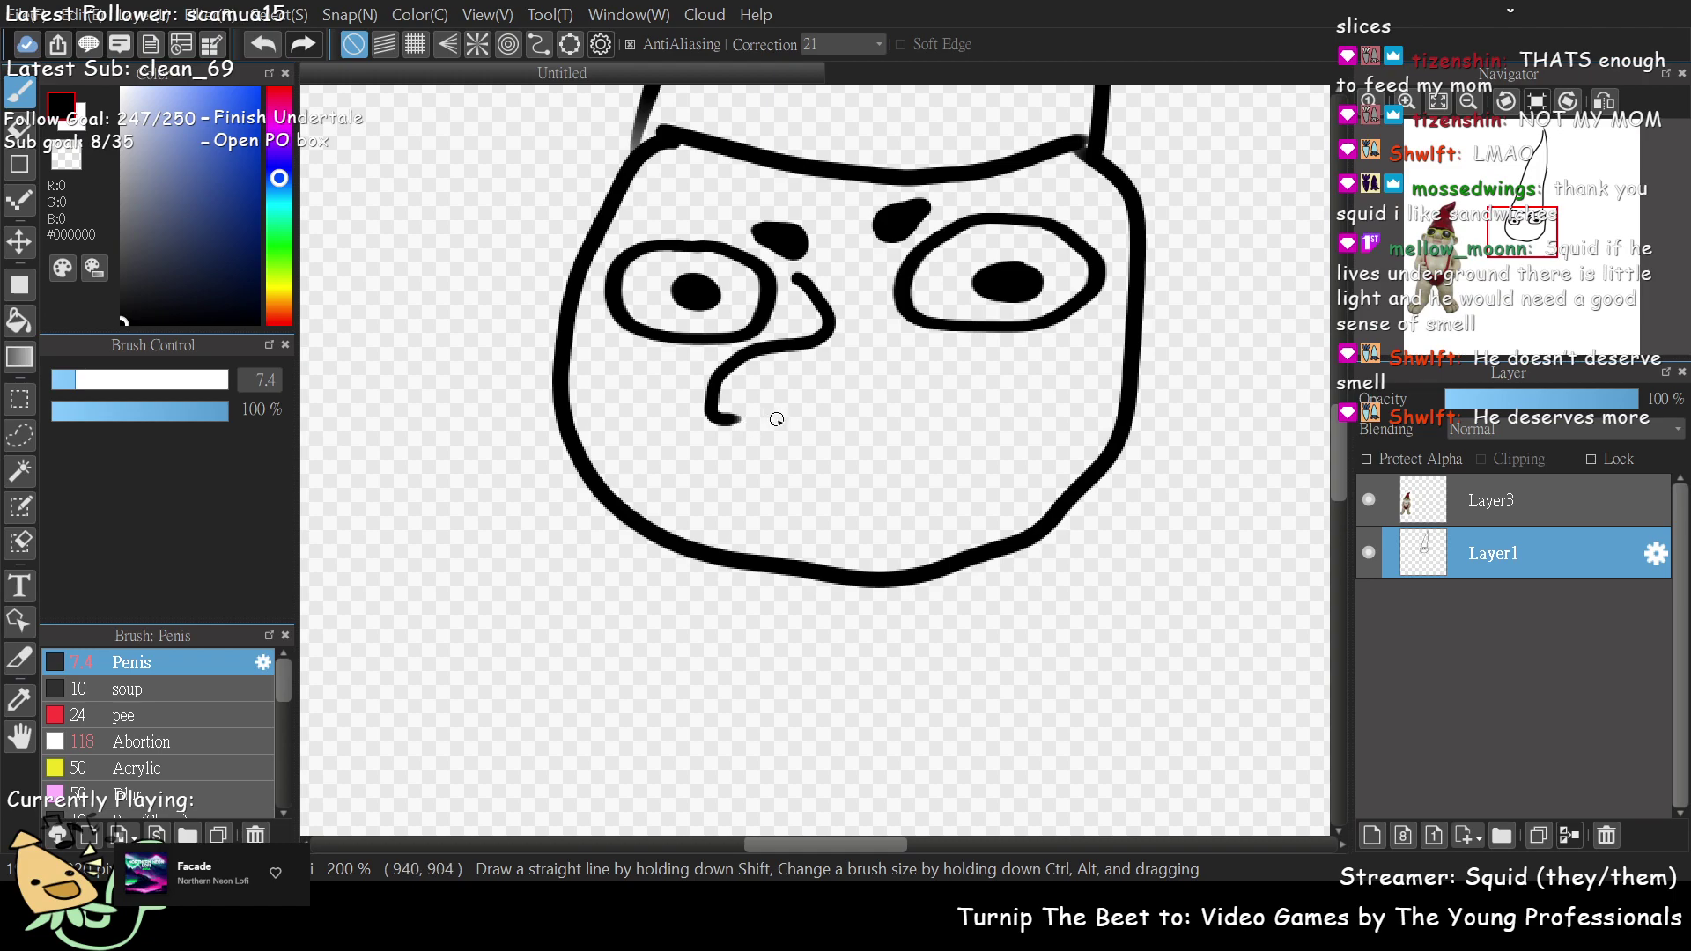
{"action": "key", "text": "ctrl+z"}
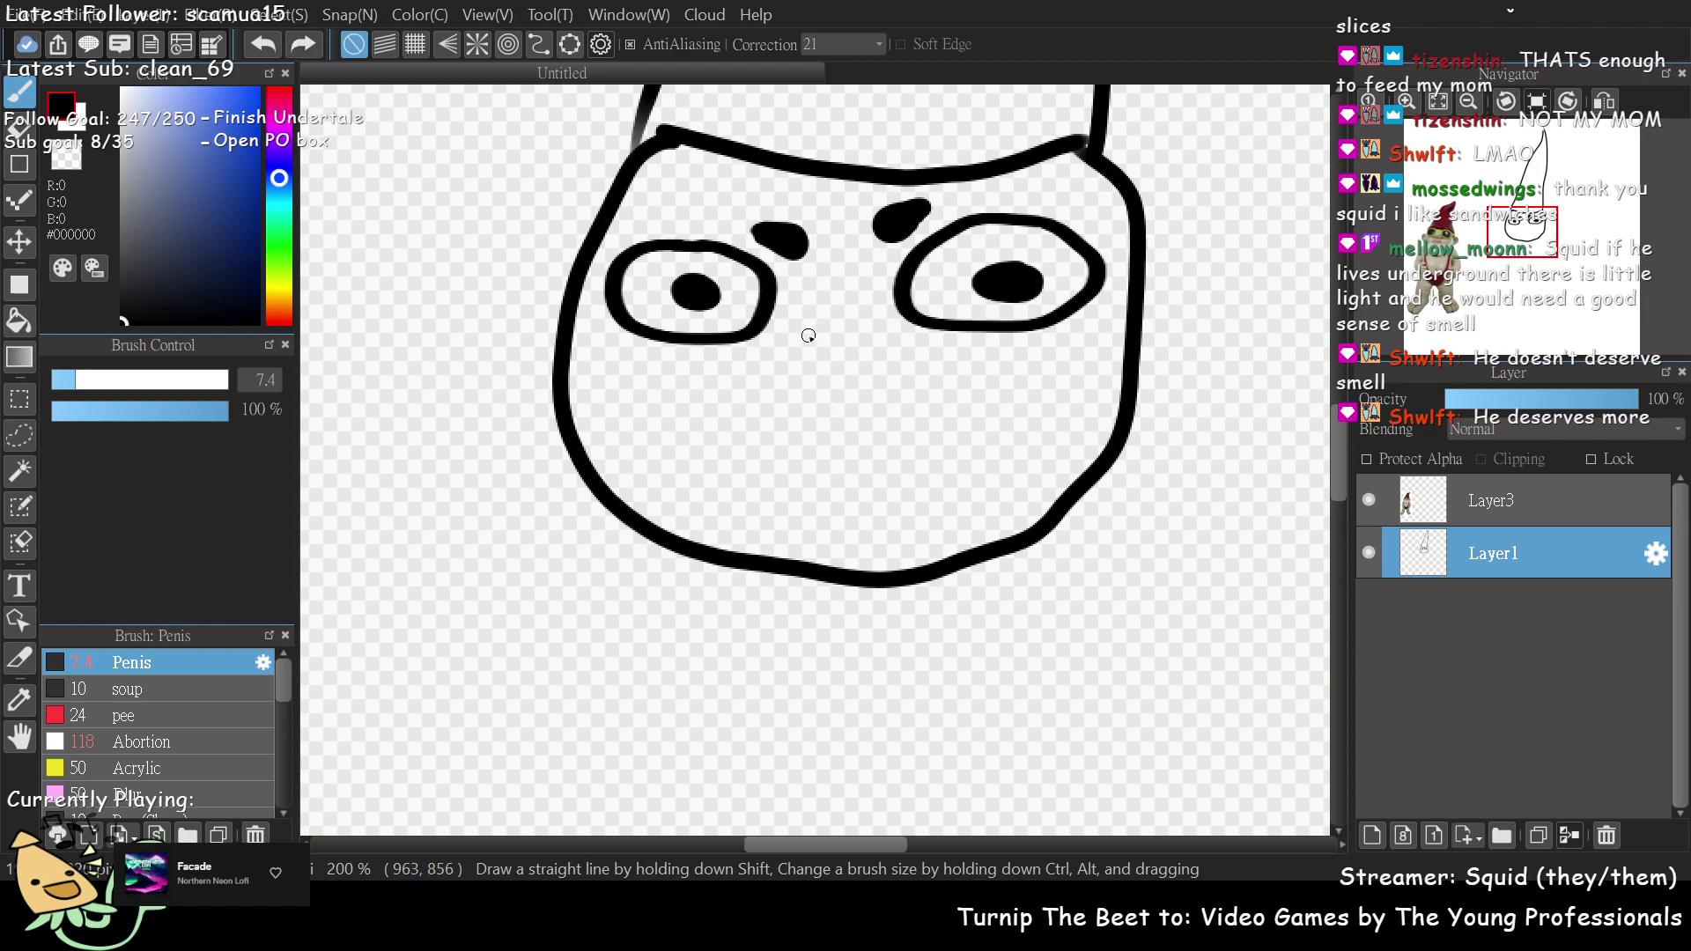
{"action": "mouse_move", "coordinate": [799, 289]}
{"action": "left_mouse_down"}
{"action": "mouse_move", "coordinate": [748, 407]}
{"action": "mouse_move", "coordinate": [824, 419]}
{"action": "mouse_move", "coordinate": [864, 366]}
{"action": "mouse_move", "coordinate": [904, 384]}
{"action": "mouse_move", "coordinate": [883, 412]}
{"action": "mouse_move", "coordinate": [825, 417]}
{"action": "mouse_move", "coordinate": [716, 395]}
{"action": "mouse_move", "coordinate": [760, 420]}
{"action": "mouse_move", "coordinate": [734, 418]}
{"action": "mouse_move", "coordinate": [750, 398]}
{"action": "mouse_move", "coordinate": [718, 398]}
{"action": "mouse_move", "coordinate": [759, 419]}
{"action": "left_mouse_up"}
{"action": "key", "text": "ctrl+z"}
{"action": "key", "text": "ctrl+z"}
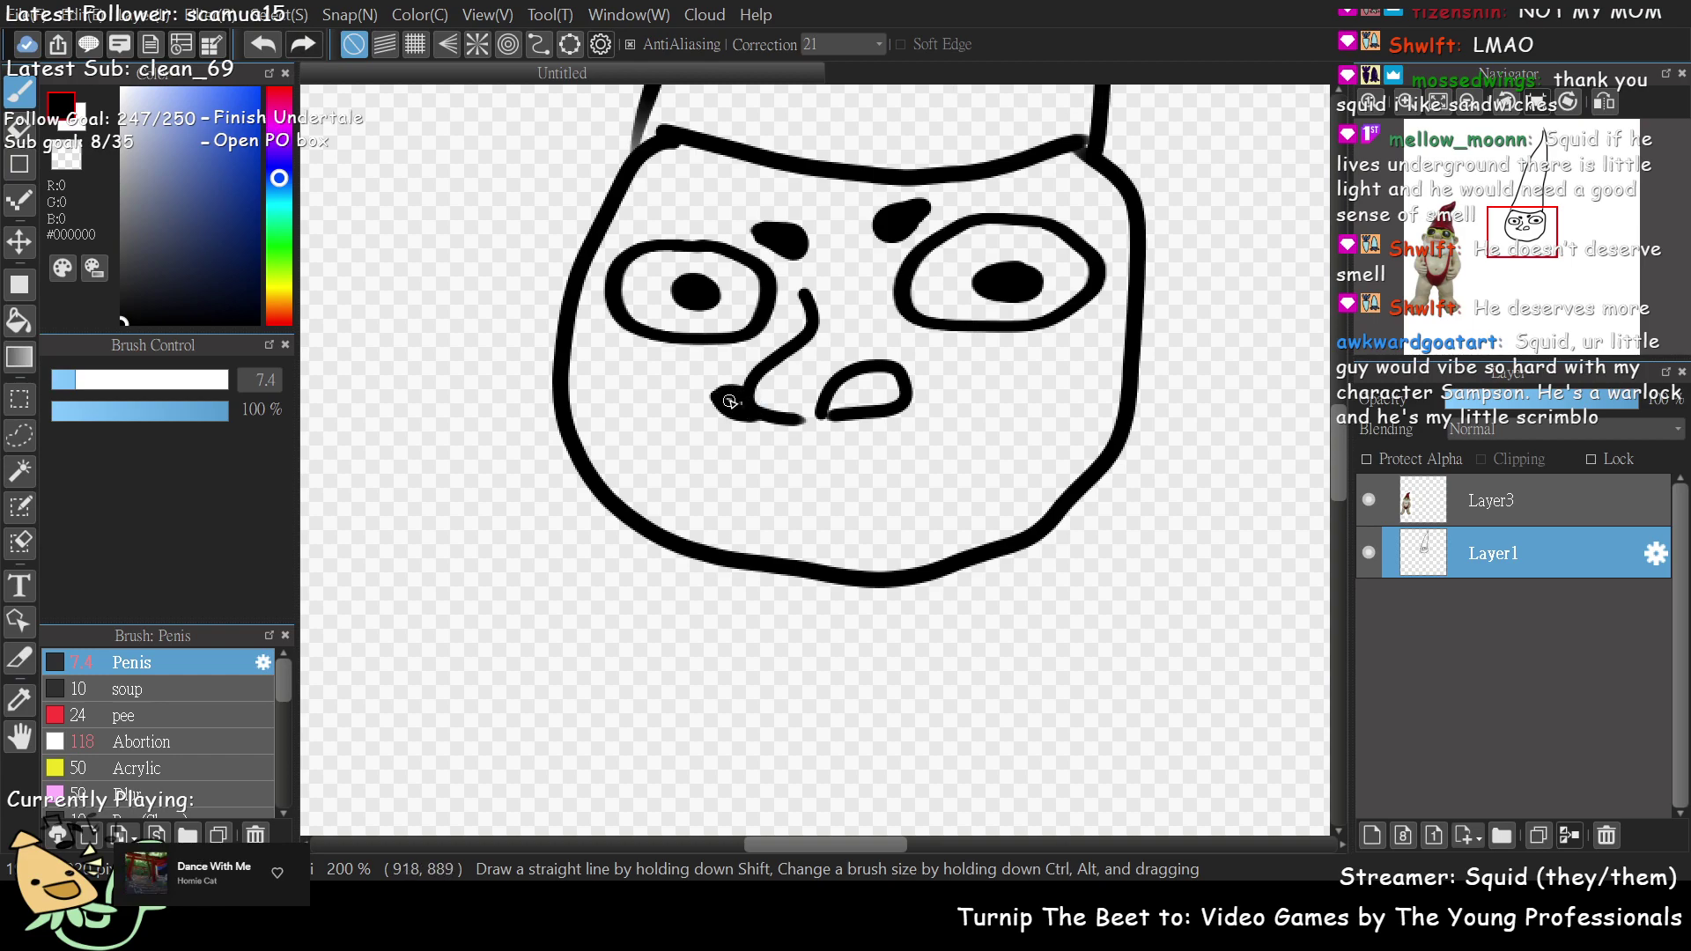
{"action": "mouse_move", "coordinate": [715, 364]}
{"action": "left_mouse_down"}
{"action": "mouse_move", "coordinate": [670, 387]}
{"action": "mouse_move", "coordinate": [696, 409]}
{"action": "left_mouse_up"}
{"action": "mouse_move", "coordinate": [916, 343]}
{"action": "left_mouse_down"}
{"action": "mouse_move", "coordinate": [934, 400]}
{"action": "mouse_move", "coordinate": [865, 370]}
{"action": "mouse_move", "coordinate": [826, 392]}
{"action": "mouse_move", "coordinate": [837, 415]}
{"action": "mouse_move", "coordinate": [890, 401]}
{"action": "mouse_move", "coordinate": [901, 375]}
{"action": "mouse_move", "coordinate": [854, 387]}
{"action": "mouse_move", "coordinate": [866, 405]}
{"action": "mouse_move", "coordinate": [895, 385]}
{"action": "mouse_move", "coordinate": [840, 392]}
{"action": "mouse_move", "coordinate": [897, 390]}
{"action": "mouse_move", "coordinate": [861, 398]}
{"action": "left_mouse_up"}
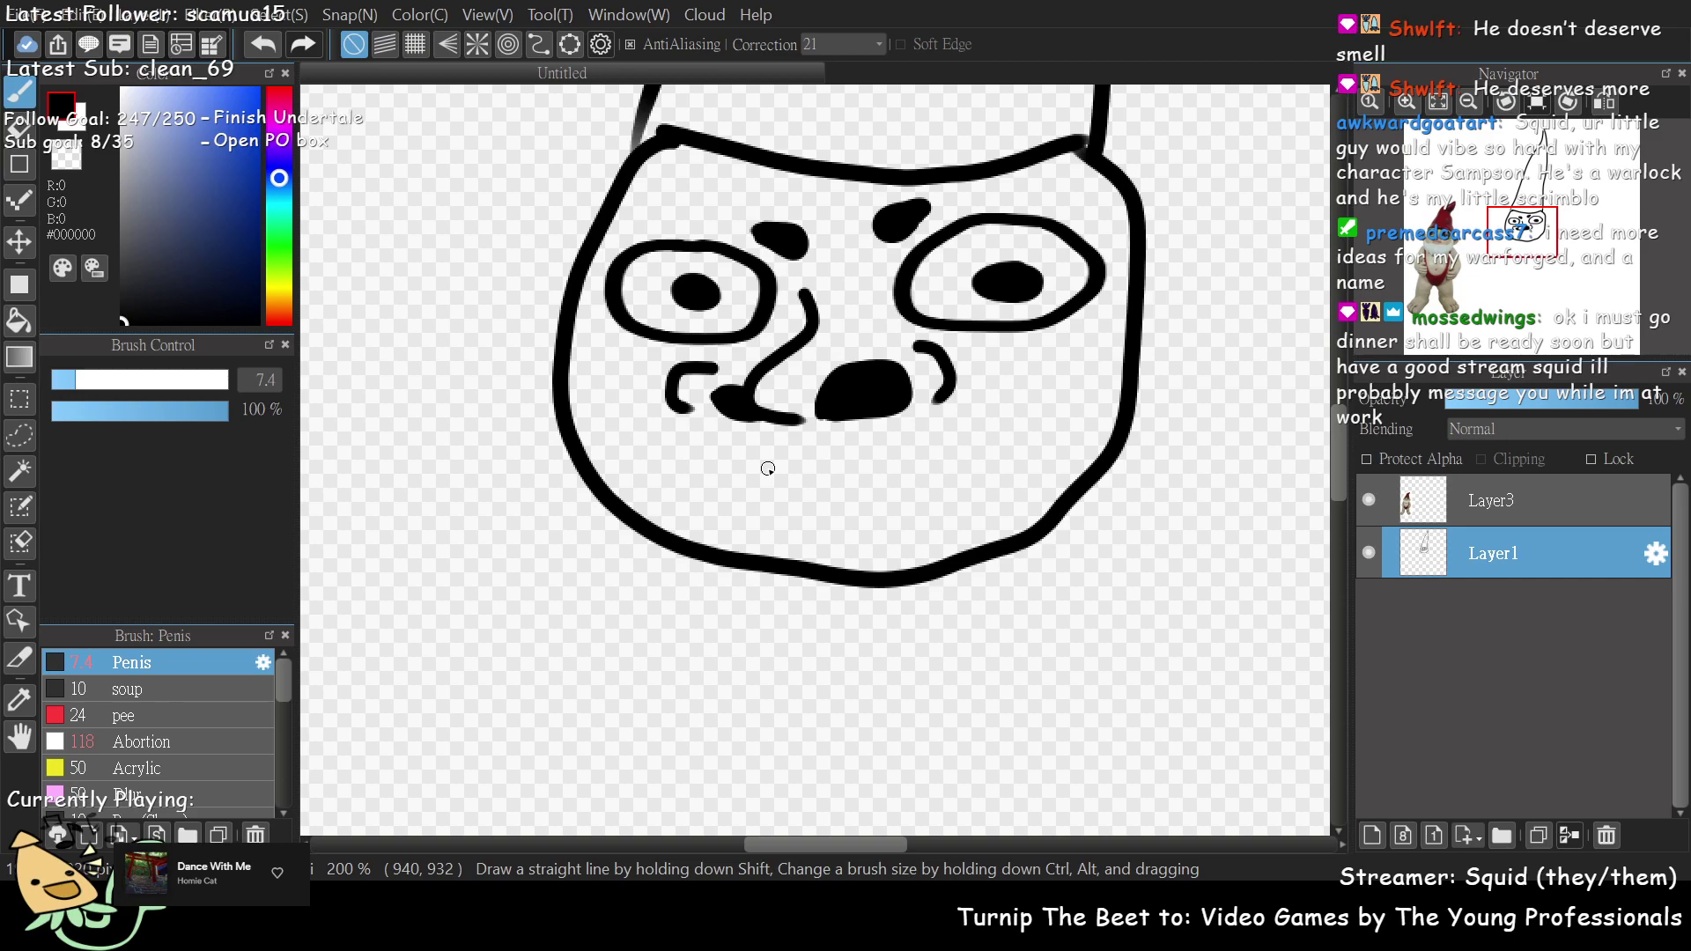
{"action": "mouse_move", "coordinate": [734, 390]}
{"action": "left_mouse_down"}
{"action": "mouse_move", "coordinate": [718, 401]}
{"action": "mouse_move", "coordinate": [749, 412]}
{"action": "left_mouse_up"}
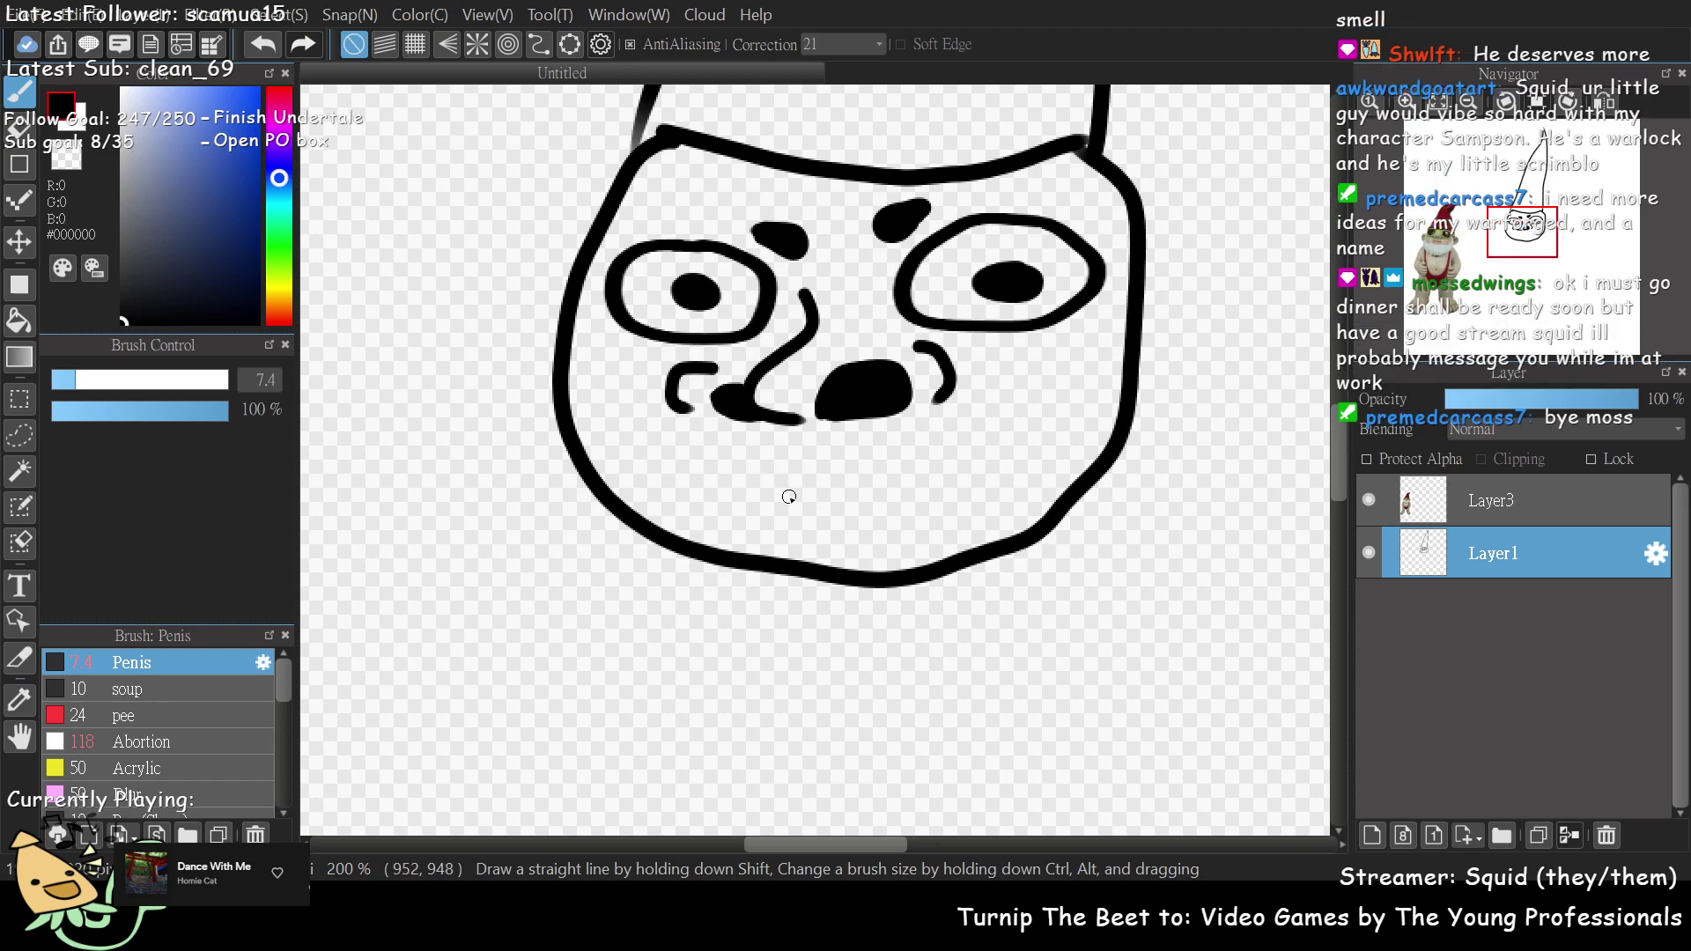
- Draw a crooked smile below the nose, rising to a creased right corner, with a small pointed tooth at its left end
{"action": "mouse_move", "coordinate": [757, 481]}
{"action": "left_mouse_down"}
{"action": "mouse_move", "coordinate": [894, 484]}
{"action": "mouse_move", "coordinate": [1013, 421]}
{"action": "mouse_move", "coordinate": [1023, 393]}
{"action": "mouse_move", "coordinate": [1050, 405]}
{"action": "left_mouse_up"}
{"action": "mouse_move", "coordinate": [796, 483]}
{"action": "left_mouse_down"}
{"action": "mouse_move", "coordinate": [791, 516]}
{"action": "mouse_move", "coordinate": [900, 483]}
{"action": "left_mouse_up"}
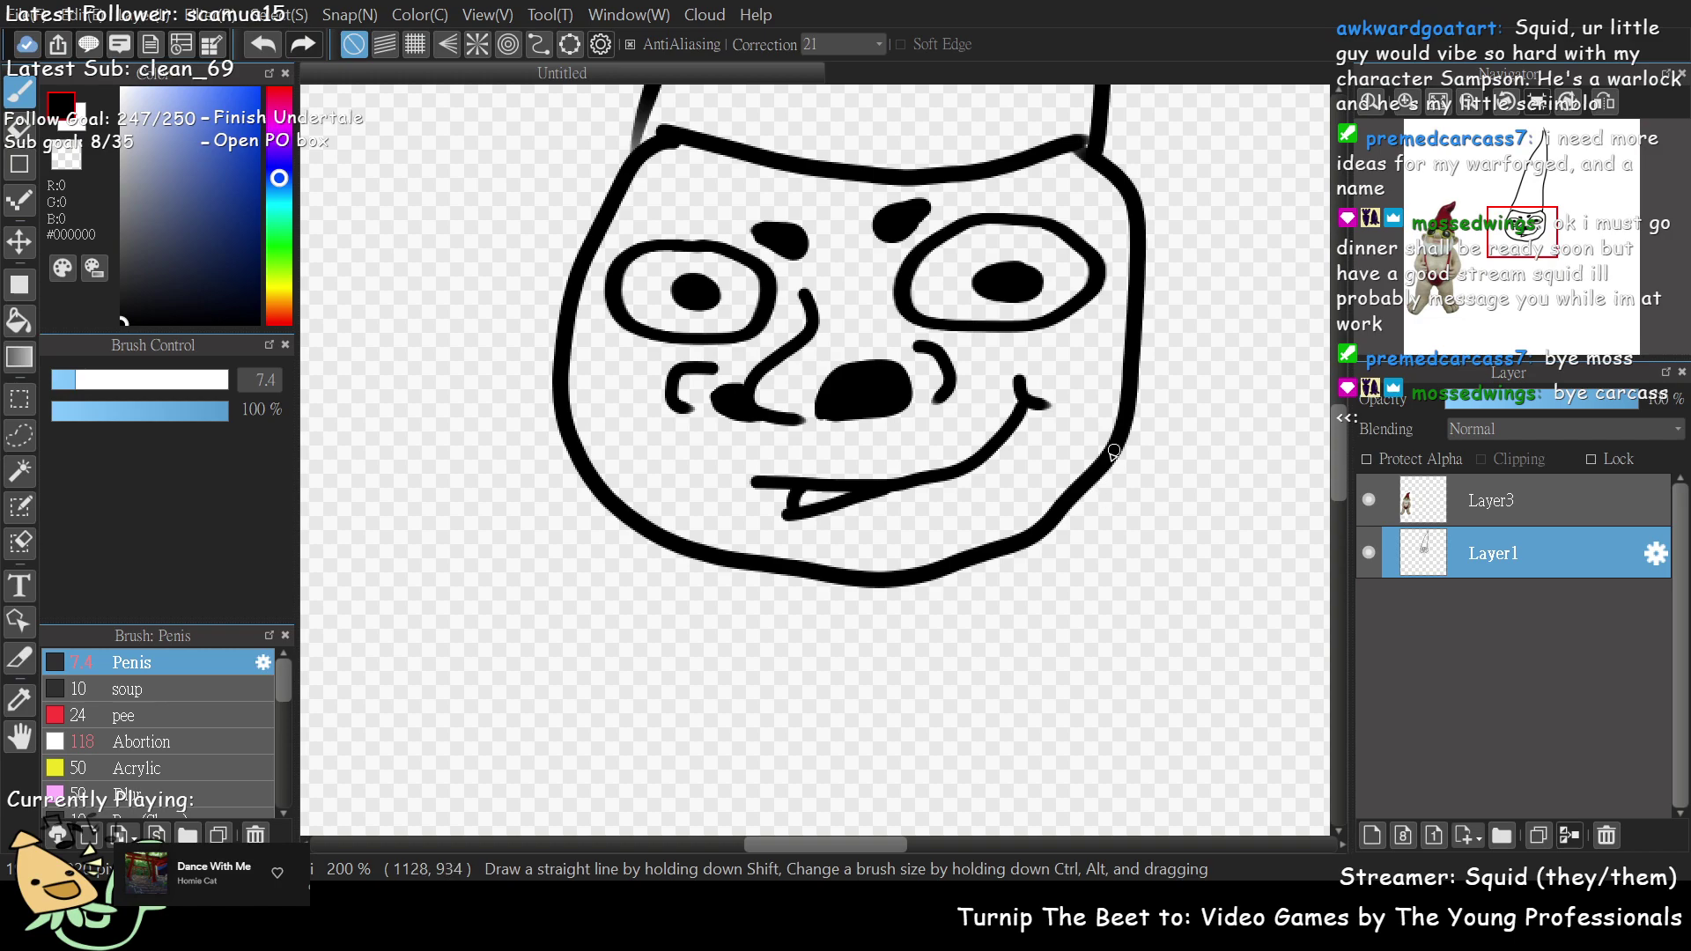
{"action": "mouse_move", "coordinate": [1543, 253]}
{"action": "left_click", "coordinate": [1509, 262]}
{"action": "mouse_move", "coordinate": [1509, 263]}
{"action": "left_mouse_down"}
{"action": "mouse_move", "coordinate": [1516, 219]}
{"action": "mouse_move", "coordinate": [1520, 242]}
{"action": "left_mouse_up"}
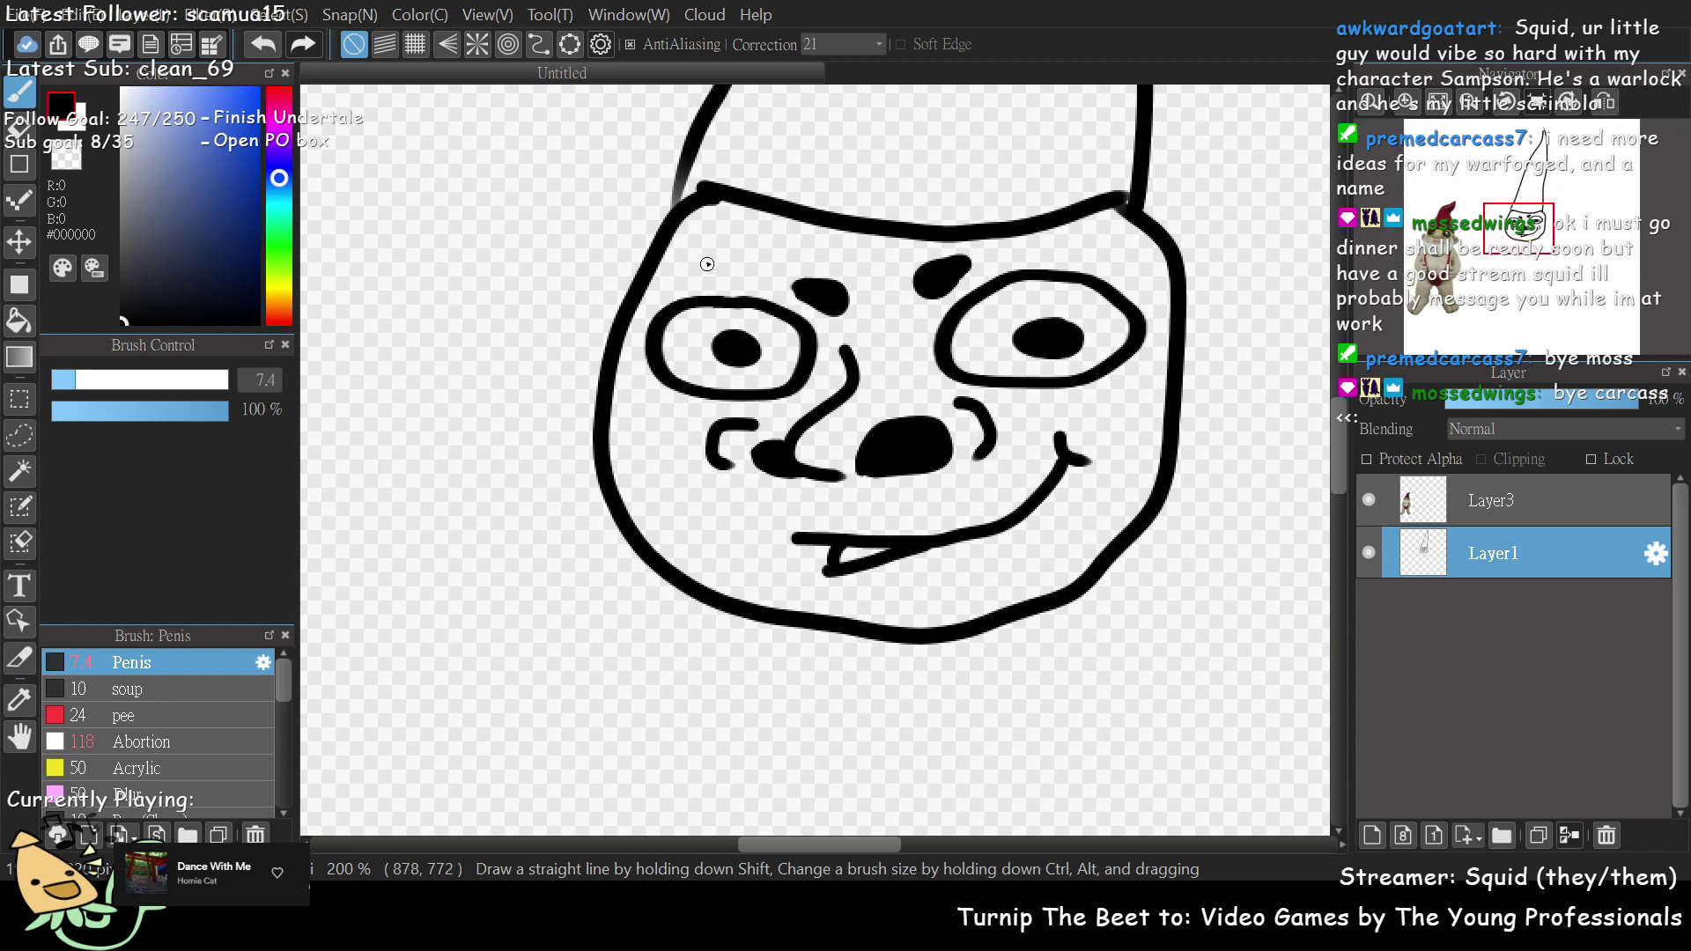
{"action": "mouse_move", "coordinate": [1473, 264]}
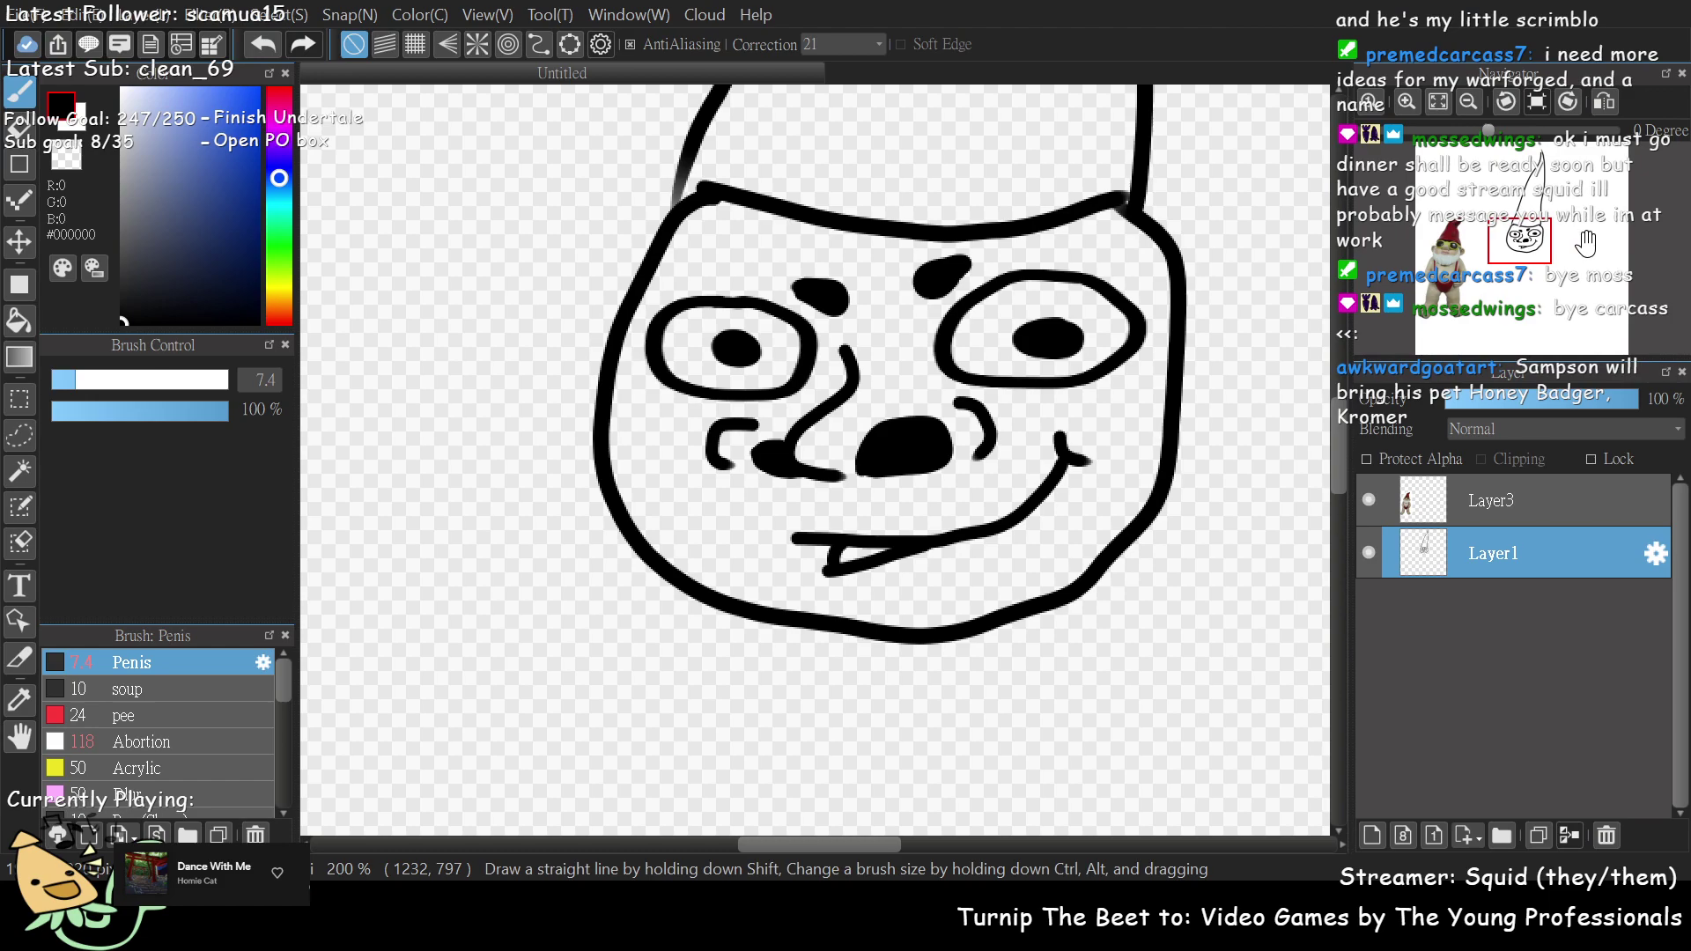
{"action": "scroll", "coordinate": [1585, 241], "scroll_direction": "up", "scroll_amount": 1}
{"action": "scroll", "coordinate": [1585, 242], "scroll_direction": "down", "scroll_amount": 2}
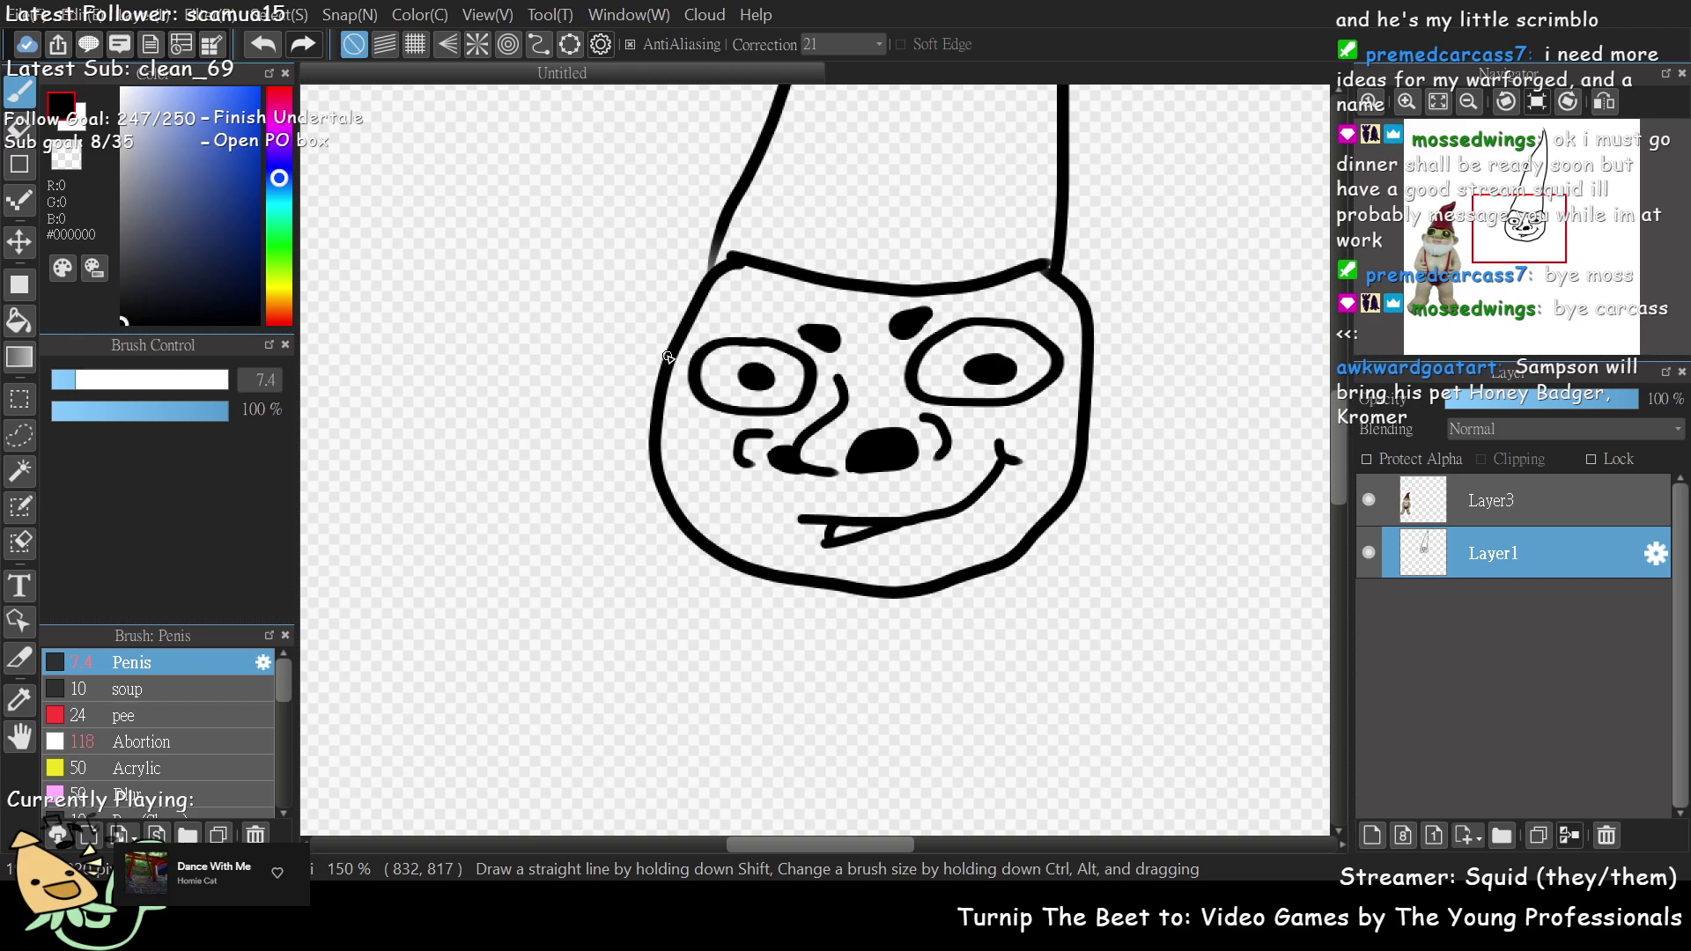
{"action": "mouse_move", "coordinate": [667, 357]}
{"action": "left_mouse_down"}
{"action": "mouse_move", "coordinate": [526, 183]}
{"action": "mouse_move", "coordinate": [386, 126]}
{"action": "mouse_move", "coordinate": [359, 228]}
{"action": "mouse_move", "coordinate": [378, 348]}
{"action": "mouse_move", "coordinate": [426, 458]}
{"action": "mouse_move", "coordinate": [575, 545]}
{"action": "mouse_move", "coordinate": [677, 504]}
{"action": "left_mouse_up"}
{"action": "key", "text": "ctrl+z"}
{"action": "scroll", "coordinate": [1516, 250], "scroll_direction": "up", "scroll_amount": 2}
{"action": "scroll", "coordinate": [1516, 250], "scroll_direction": "down", "scroll_amount": 1}
{"action": "scroll", "coordinate": [1516, 250], "scroll_direction": "up", "scroll_amount": 1}
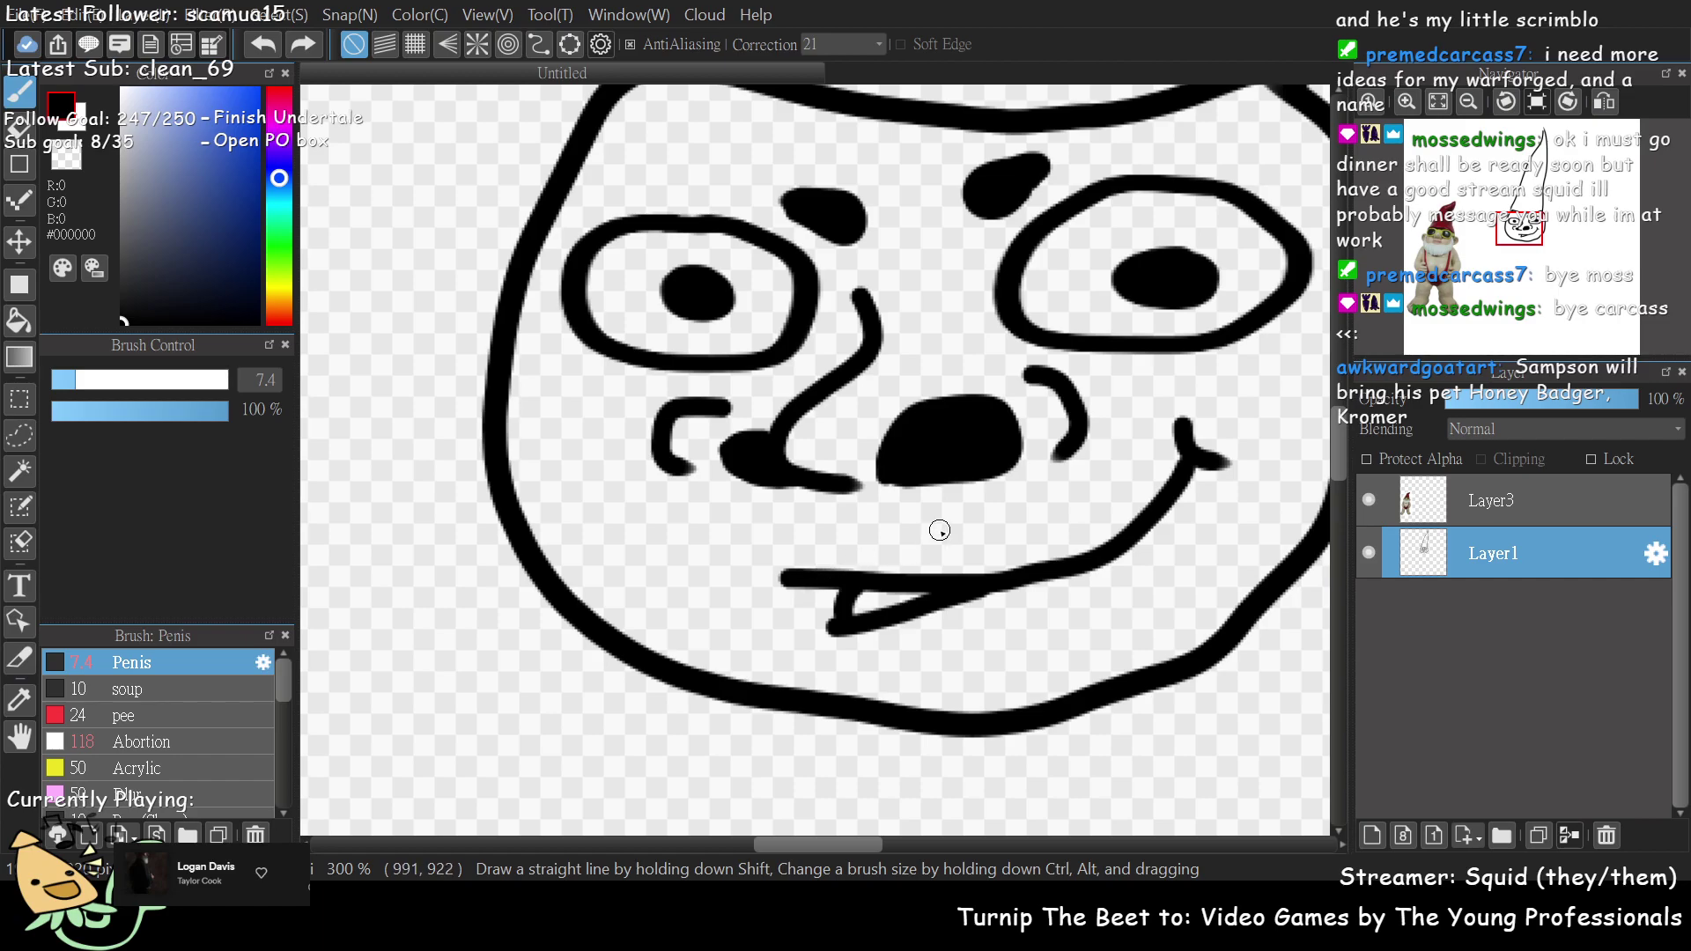
{"action": "scroll", "coordinate": [1516, 237], "scroll_direction": "up", "scroll_amount": 2}
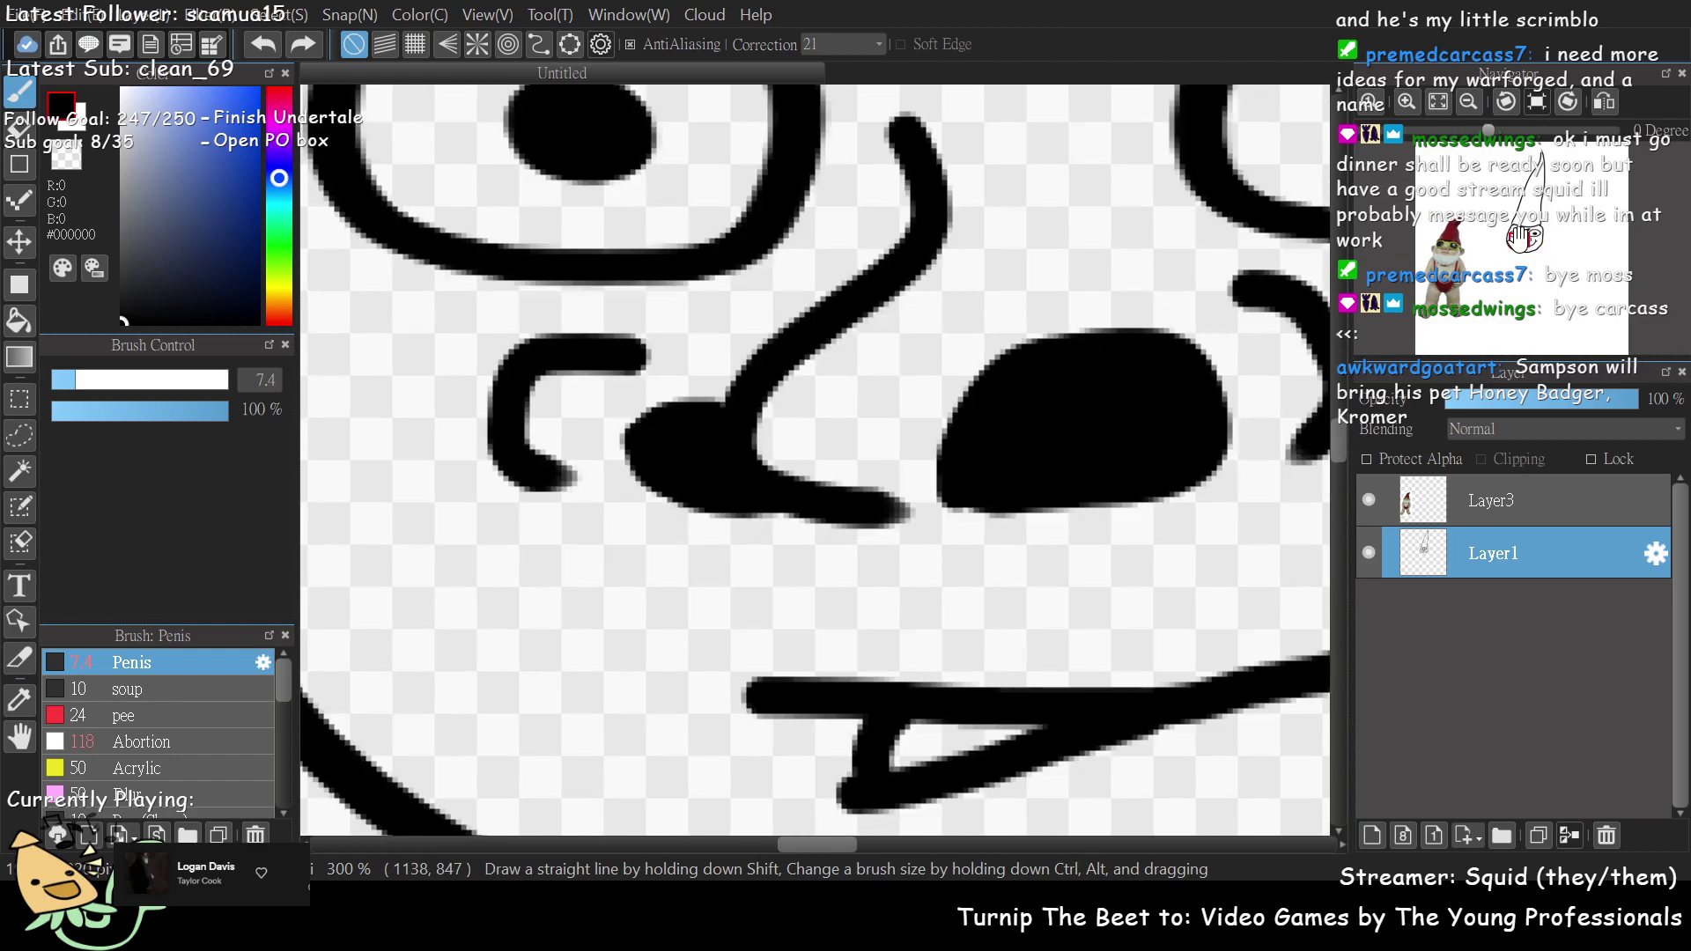
{"action": "scroll", "coordinate": [1515, 236], "scroll_direction": "down", "scroll_amount": 4}
{"action": "scroll", "coordinate": [1515, 236], "scroll_direction": "down", "scroll_amount": 2}
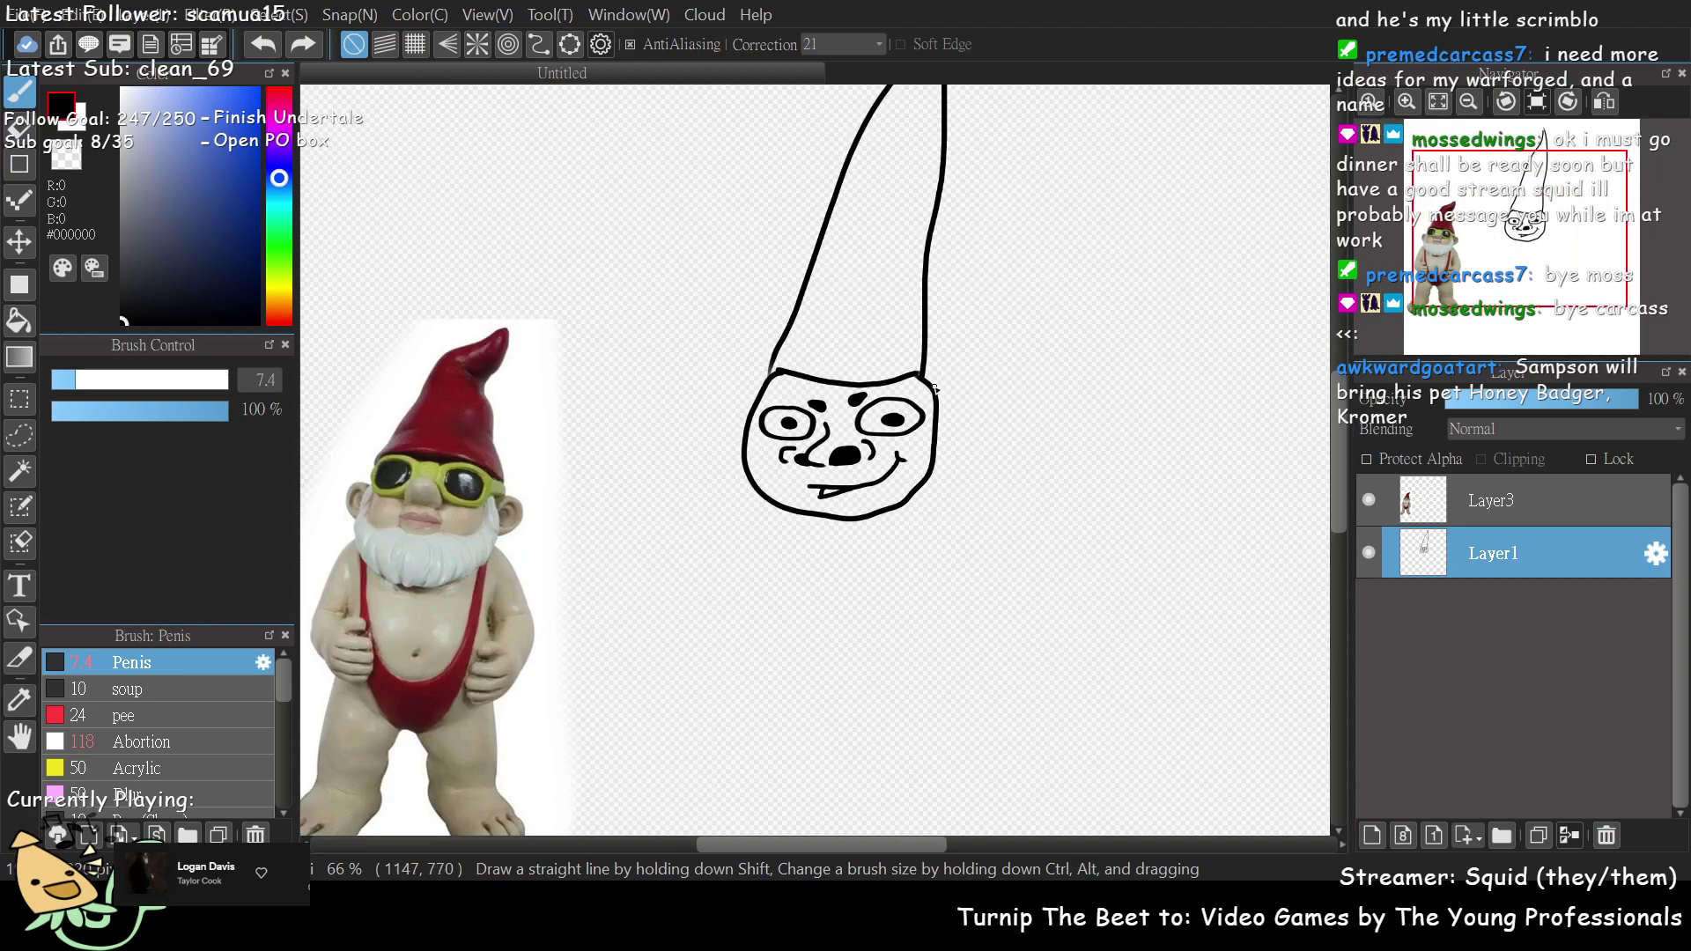
{"action": "mouse_move", "coordinate": [931, 387]}
{"action": "left_mouse_down"}
{"action": "mouse_move", "coordinate": [977, 330]}
{"action": "mouse_move", "coordinate": [1046, 150]}
{"action": "mouse_move", "coordinate": [1089, 231]}
{"action": "mouse_move", "coordinate": [989, 430]}
{"action": "left_mouse_up"}
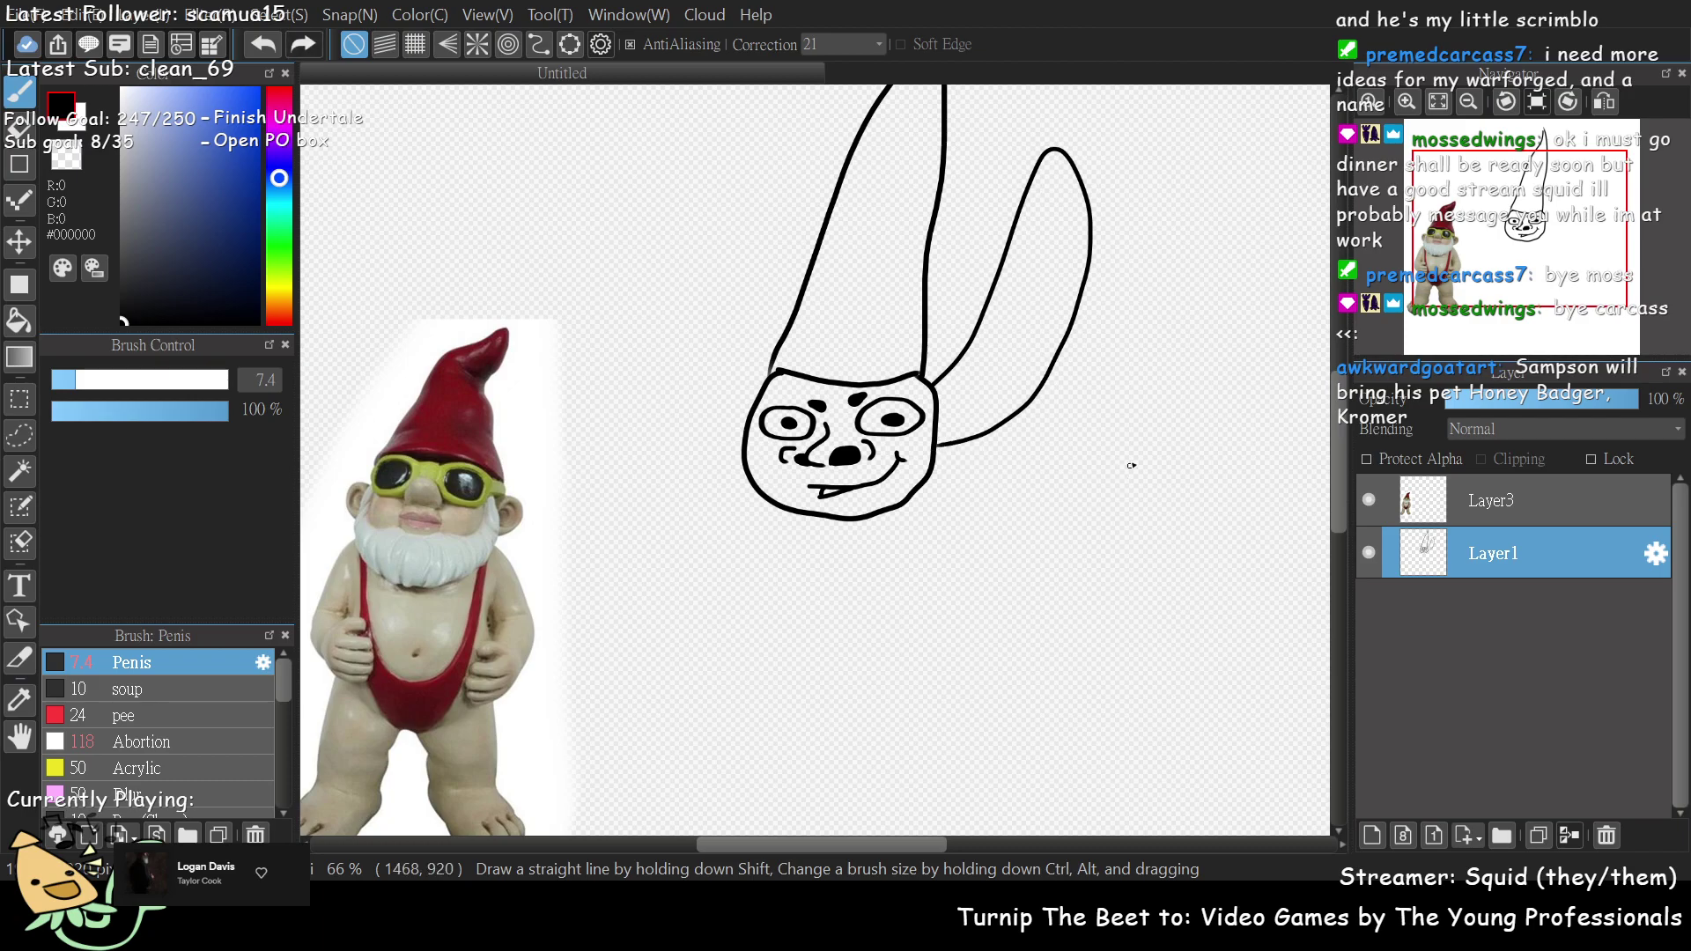
{"action": "key", "text": "ctrl+z"}
{"action": "scroll", "coordinate": [1371, 324], "scroll_direction": "up", "scroll_amount": 2}
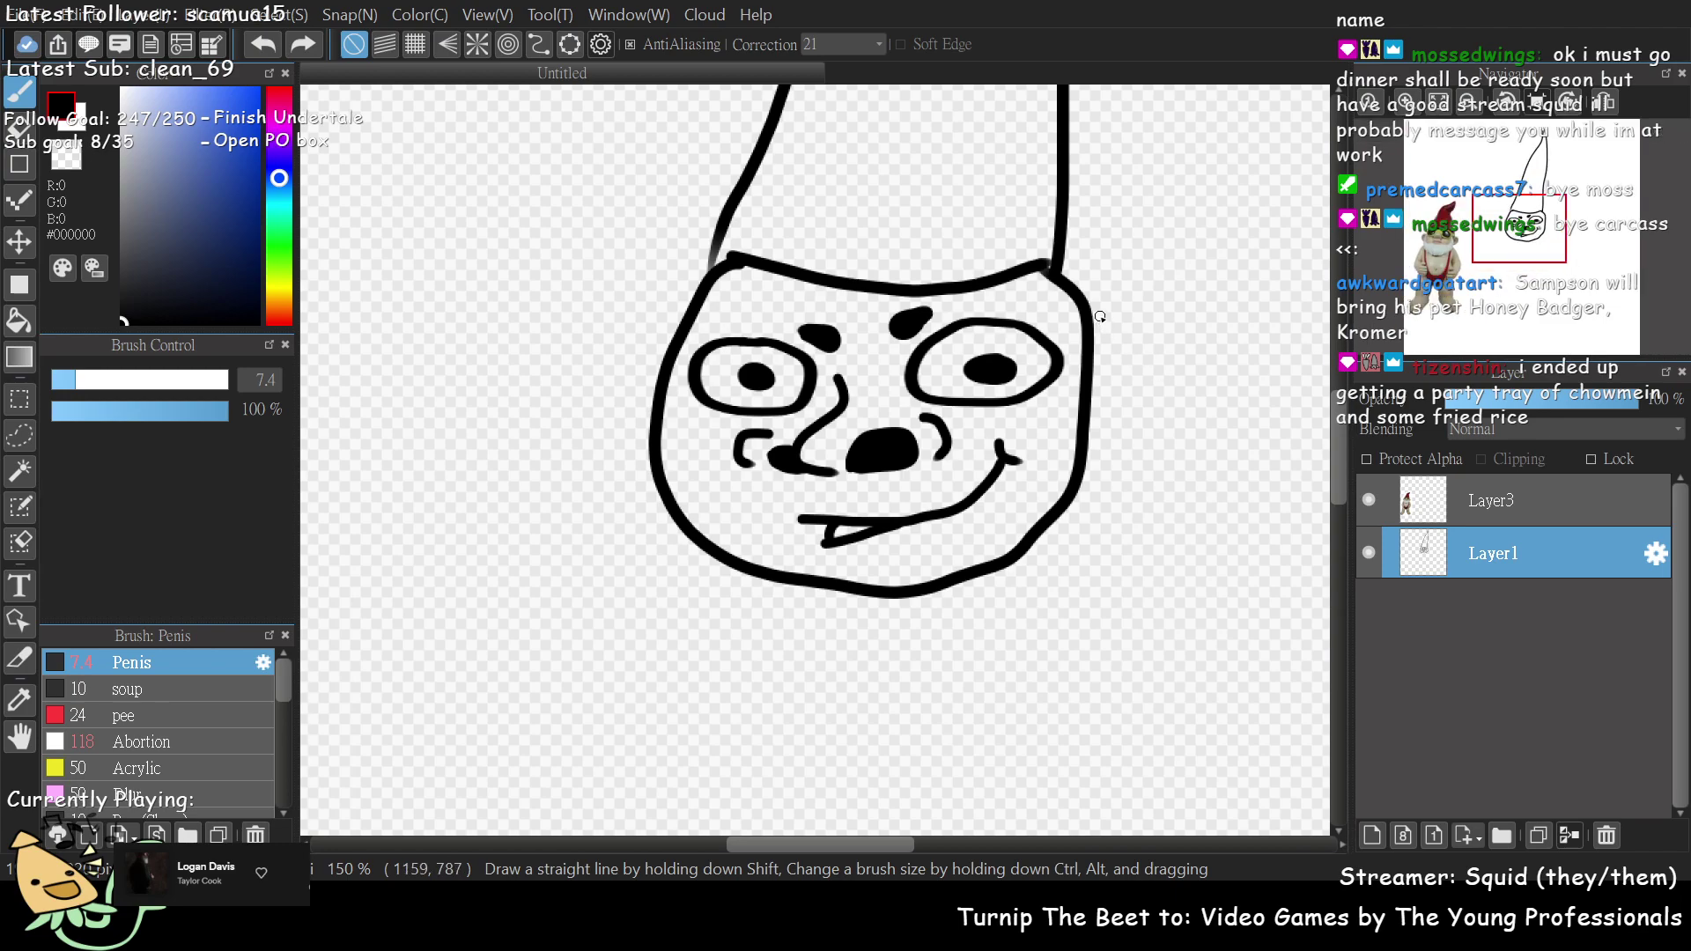
{"action": "mouse_move", "coordinate": [1090, 322]}
{"action": "left_mouse_down"}
{"action": "mouse_move", "coordinate": [1173, 246]}
{"action": "mouse_move", "coordinate": [1204, 263]}
{"action": "mouse_move", "coordinate": [1185, 344]}
{"action": "mouse_move", "coordinate": [1152, 384]}
{"action": "mouse_move", "coordinate": [1092, 408]}
{"action": "left_mouse_up"}
{"action": "key", "text": "ctrl+z"}
{"action": "mouse_move", "coordinate": [1095, 317]}
{"action": "left_mouse_down"}
{"action": "mouse_move", "coordinate": [1158, 369]}
{"action": "mouse_move", "coordinate": [1118, 401]}
{"action": "mouse_move", "coordinate": [1158, 401]}
{"action": "mouse_move", "coordinate": [1159, 464]}
{"action": "mouse_move", "coordinate": [1074, 499]}
{"action": "left_mouse_up"}
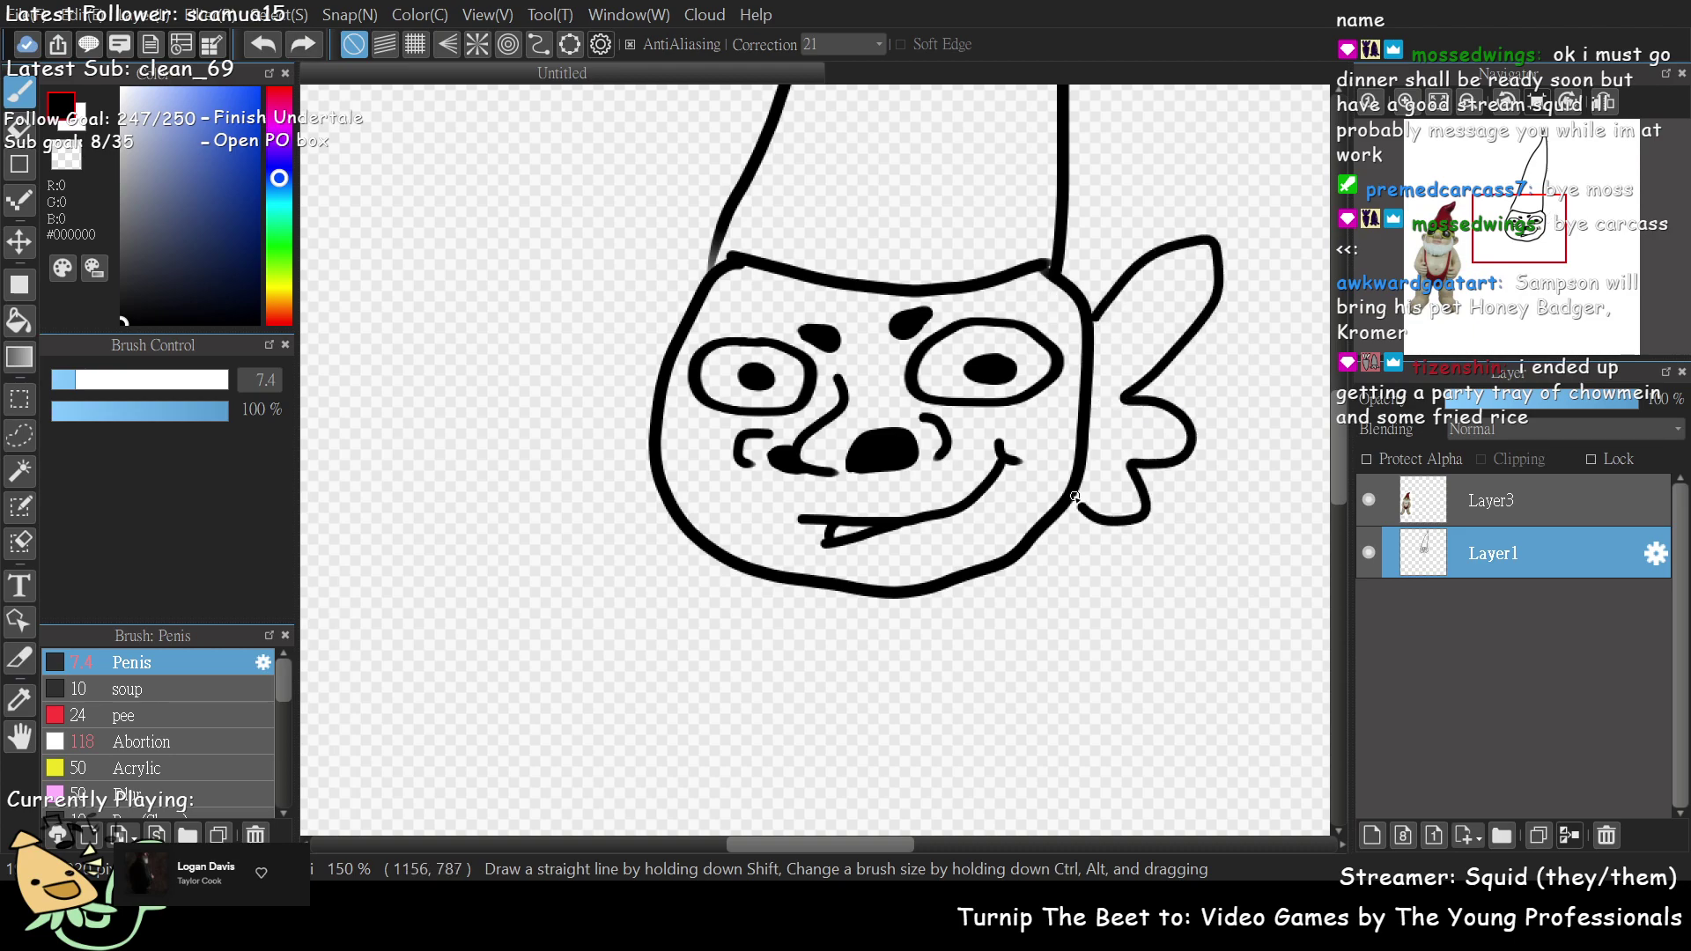
{"action": "key", "text": "ctrl+z"}
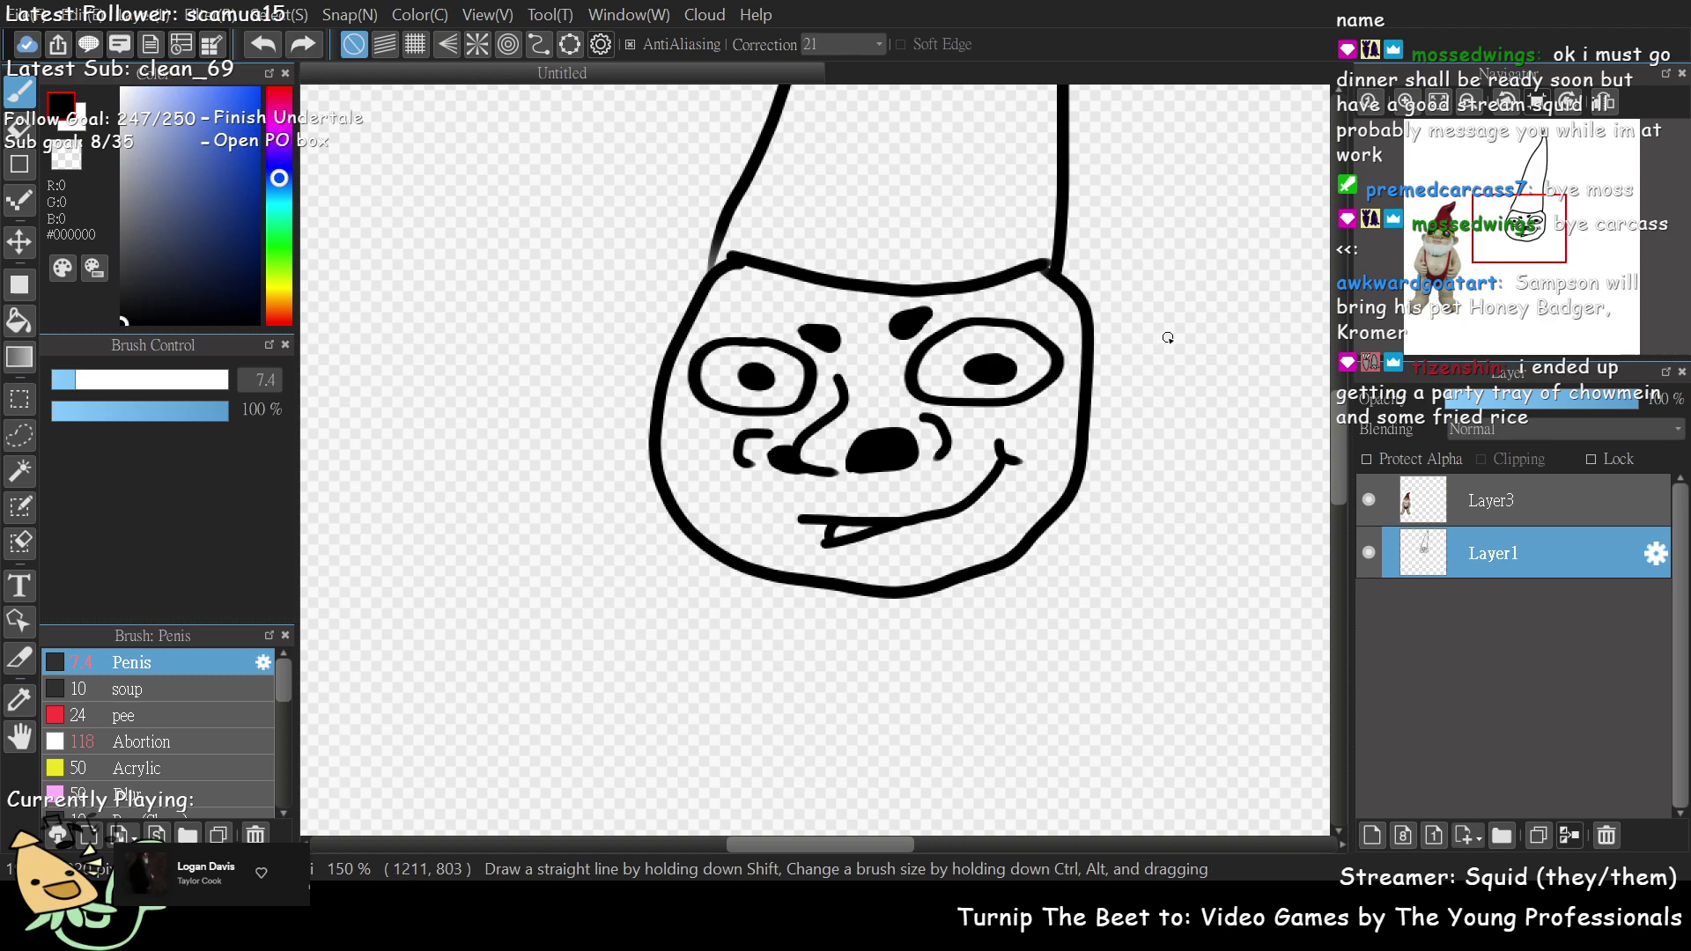
- Draw one large rounded ear on each side of the head at eye level
{"action": "left_click_drag", "start_coordinate": [1519, 251], "coordinate": [1532, 239]}
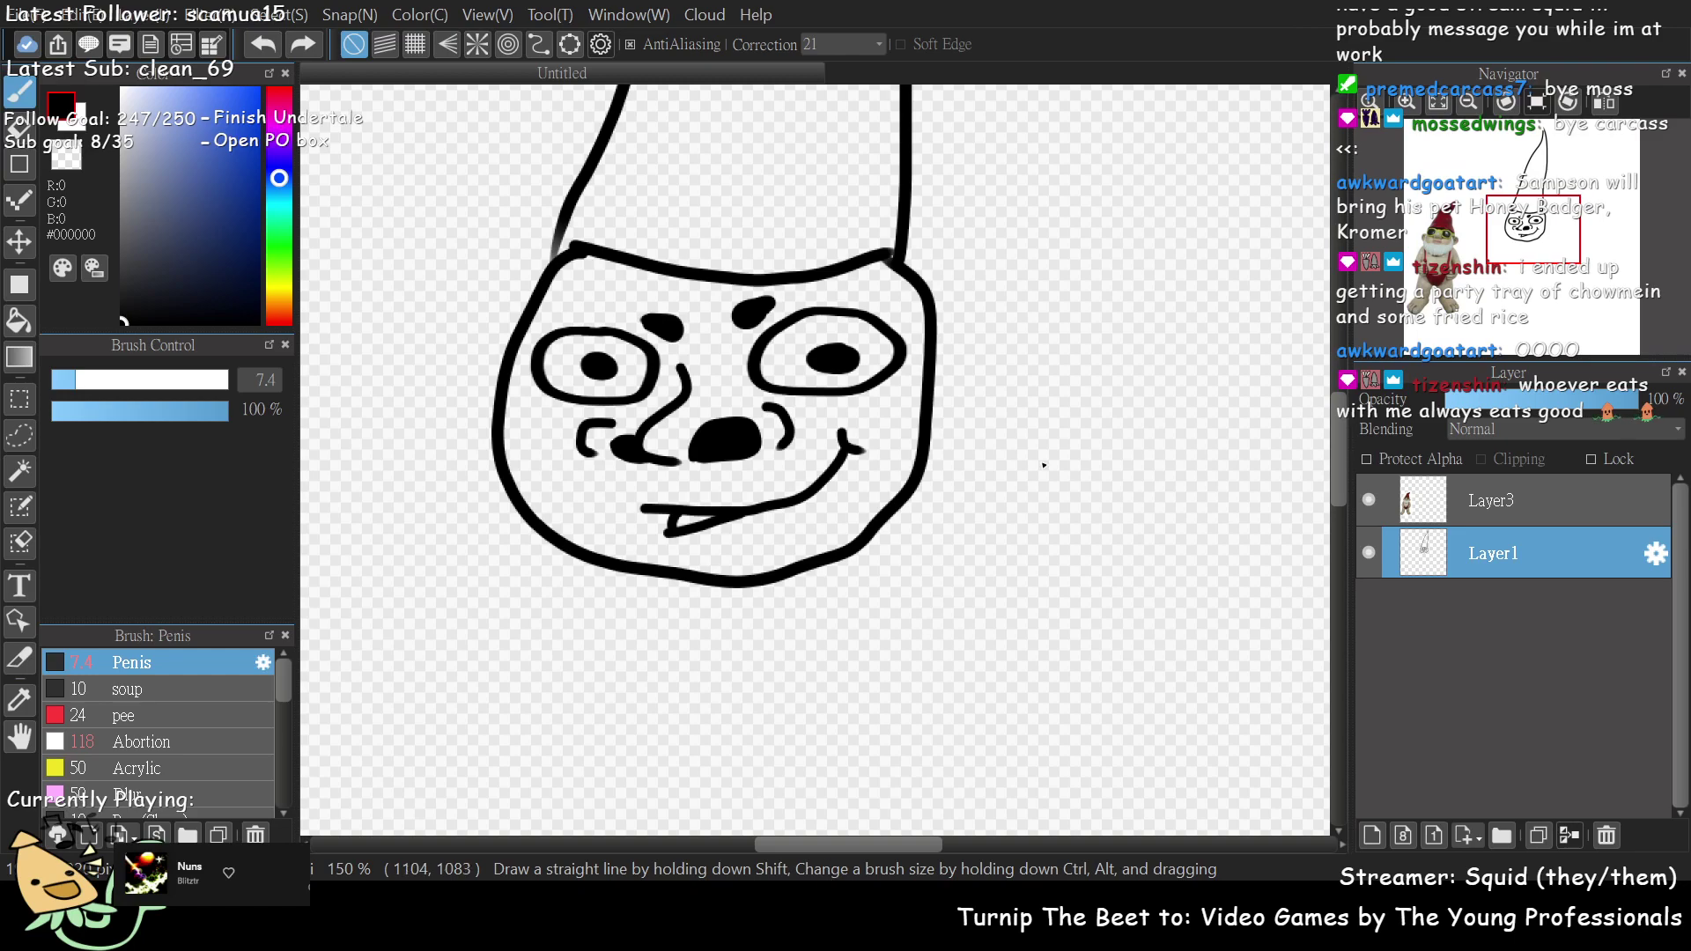
{"action": "mouse_move", "coordinate": [932, 301]}
{"action": "left_mouse_down"}
{"action": "mouse_move", "coordinate": [1028, 297]}
{"action": "mouse_move", "coordinate": [1005, 403]}
{"action": "mouse_move", "coordinate": [926, 454]}
{"action": "left_mouse_up"}
{"action": "mouse_move", "coordinate": [527, 320]}
{"action": "left_mouse_down"}
{"action": "mouse_move", "coordinate": [495, 276]}
{"action": "mouse_move", "coordinate": [442, 301]}
{"action": "mouse_move", "coordinate": [437, 381]}
{"action": "mouse_move", "coordinate": [491, 430]}
{"action": "left_mouse_up"}
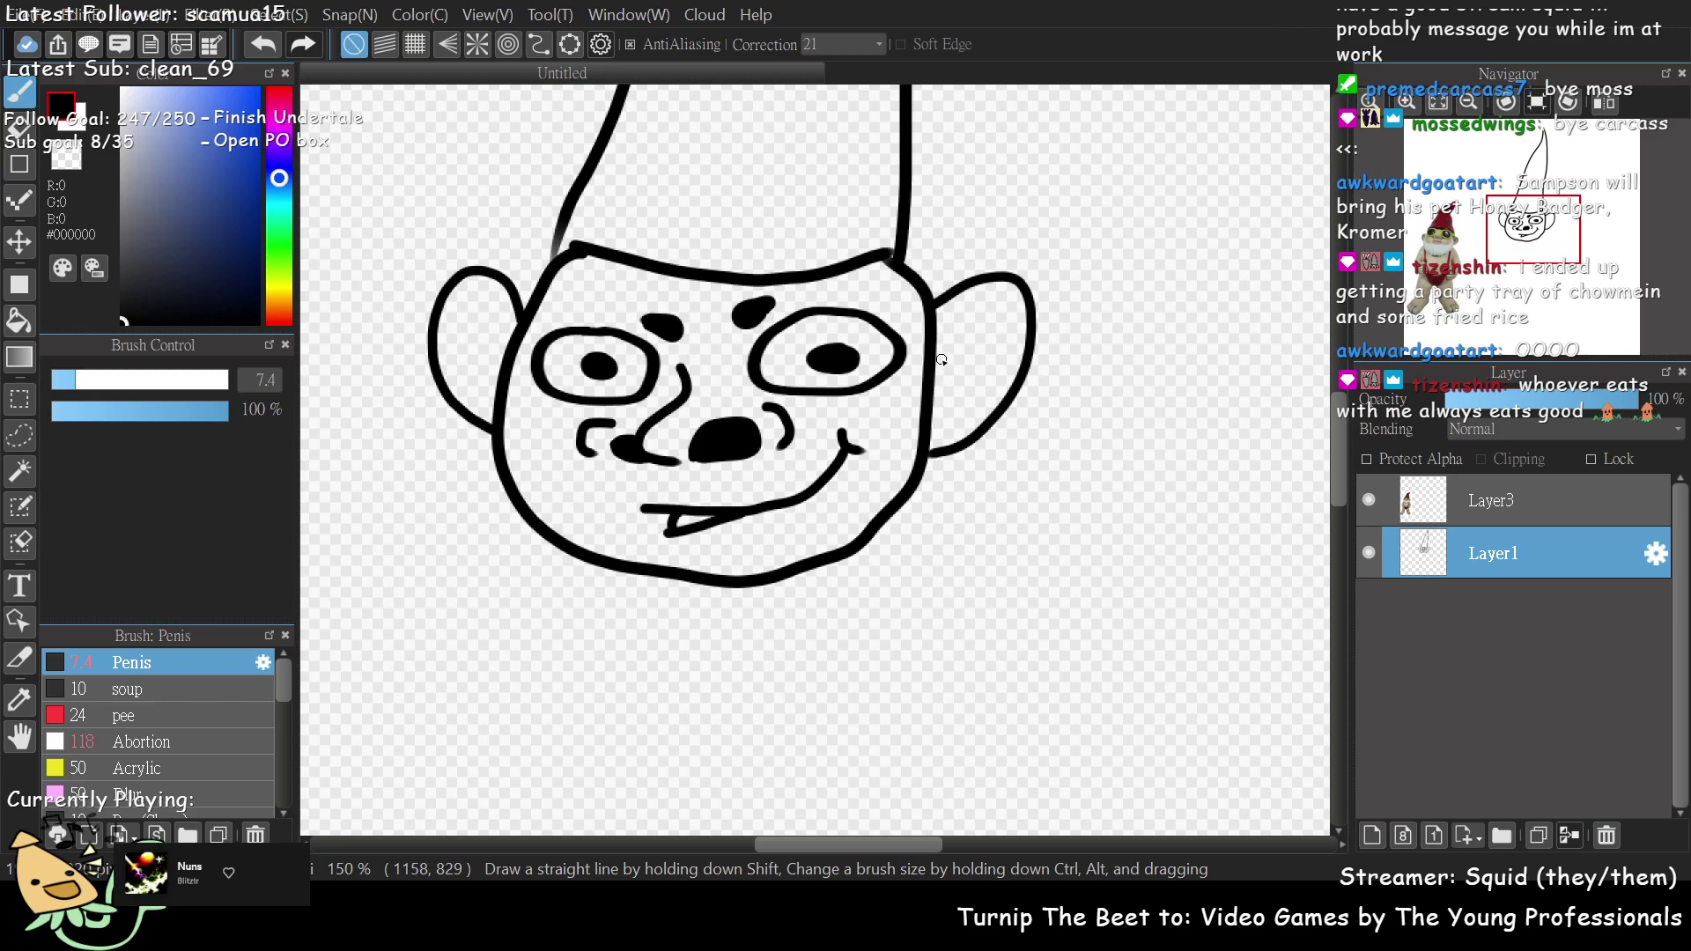
- Draw a short curved fold line inside each ear, starting from the edge of the head
{"action": "mouse_move", "coordinate": [938, 361]}
{"action": "left_mouse_down"}
{"action": "mouse_move", "coordinate": [973, 344]}
{"action": "mouse_move", "coordinate": [950, 403]}
{"action": "left_mouse_up"}
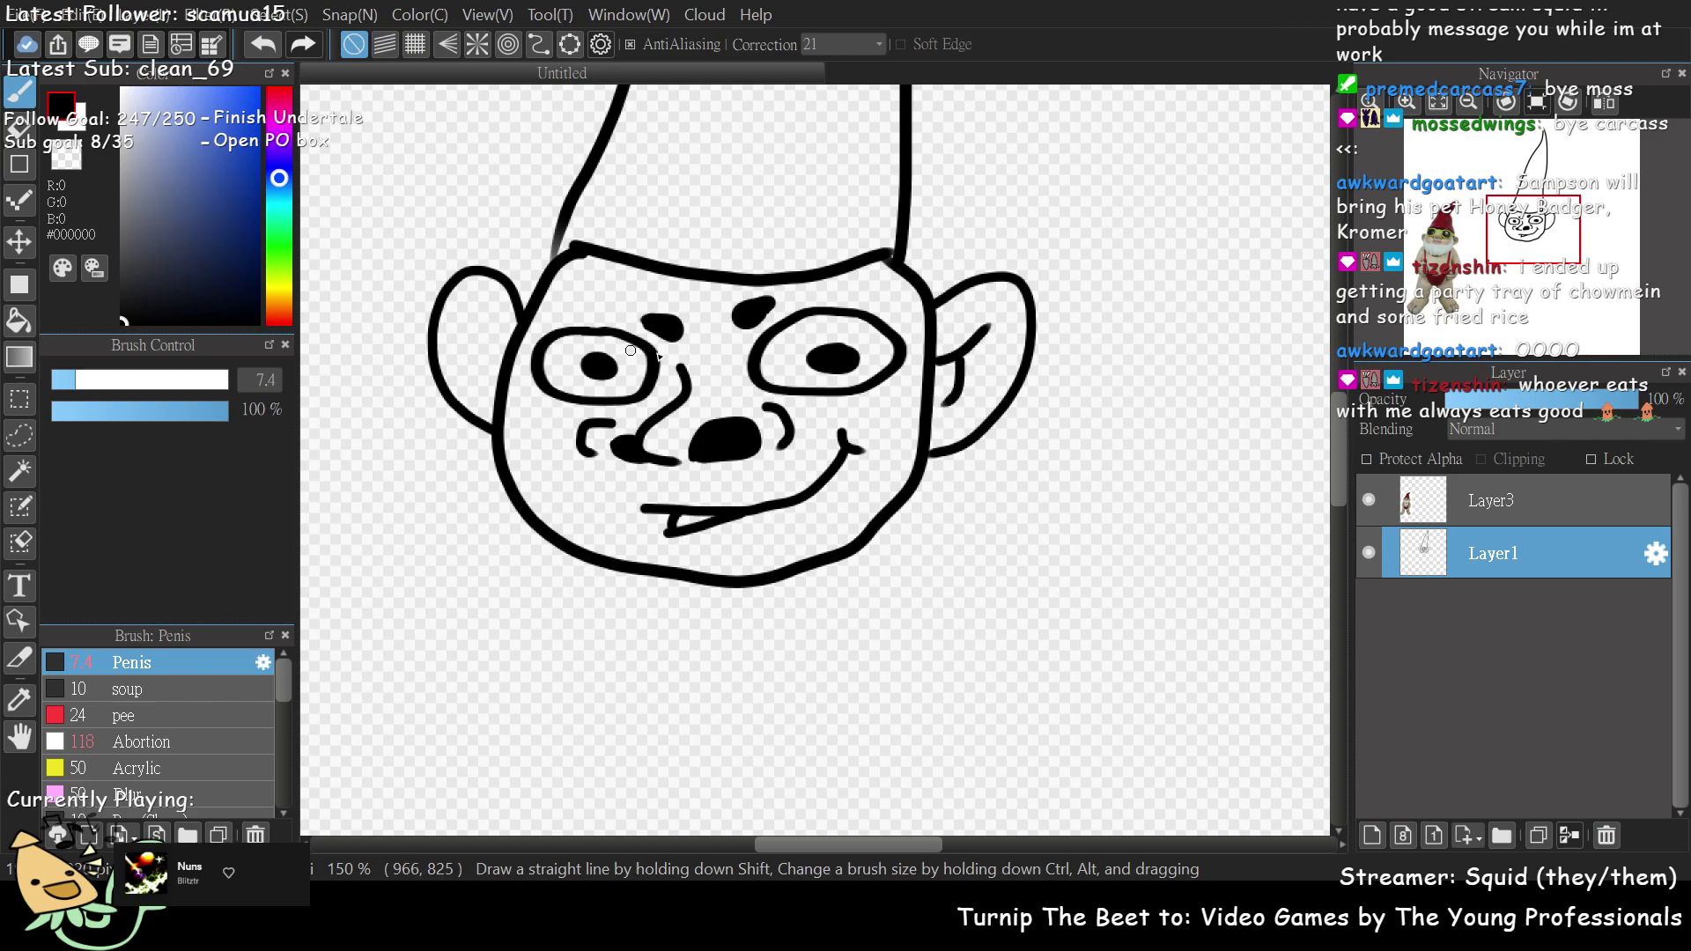
{"action": "mouse_move", "coordinate": [508, 346]}
{"action": "left_mouse_down"}
{"action": "mouse_move", "coordinate": [471, 307]}
{"action": "mouse_move", "coordinate": [475, 374]}
{"action": "left_mouse_up"}
{"action": "mouse_move", "coordinate": [1537, 240]}
{"action": "left_mouse_down"}
{"action": "mouse_move", "coordinate": [1540, 262]}
{"action": "mouse_move", "coordinate": [1497, 243]}
{"action": "mouse_move", "coordinate": [1485, 251]}
{"action": "mouse_move", "coordinate": [1514, 275]}
{"action": "mouse_move", "coordinate": [1486, 273]}
{"action": "mouse_move", "coordinate": [1541, 219]}
{"action": "mouse_move", "coordinate": [1527, 228]}
{"action": "left_mouse_up"}
{"action": "scroll", "coordinate": [1549, 302], "scroll_direction": "up", "scroll_amount": 1}
{"action": "scroll", "coordinate": [1536, 287], "scroll_direction": "down", "scroll_amount": 2}
{"action": "scroll", "coordinate": [1550, 242], "scroll_direction": "up", "scroll_amount": 2}
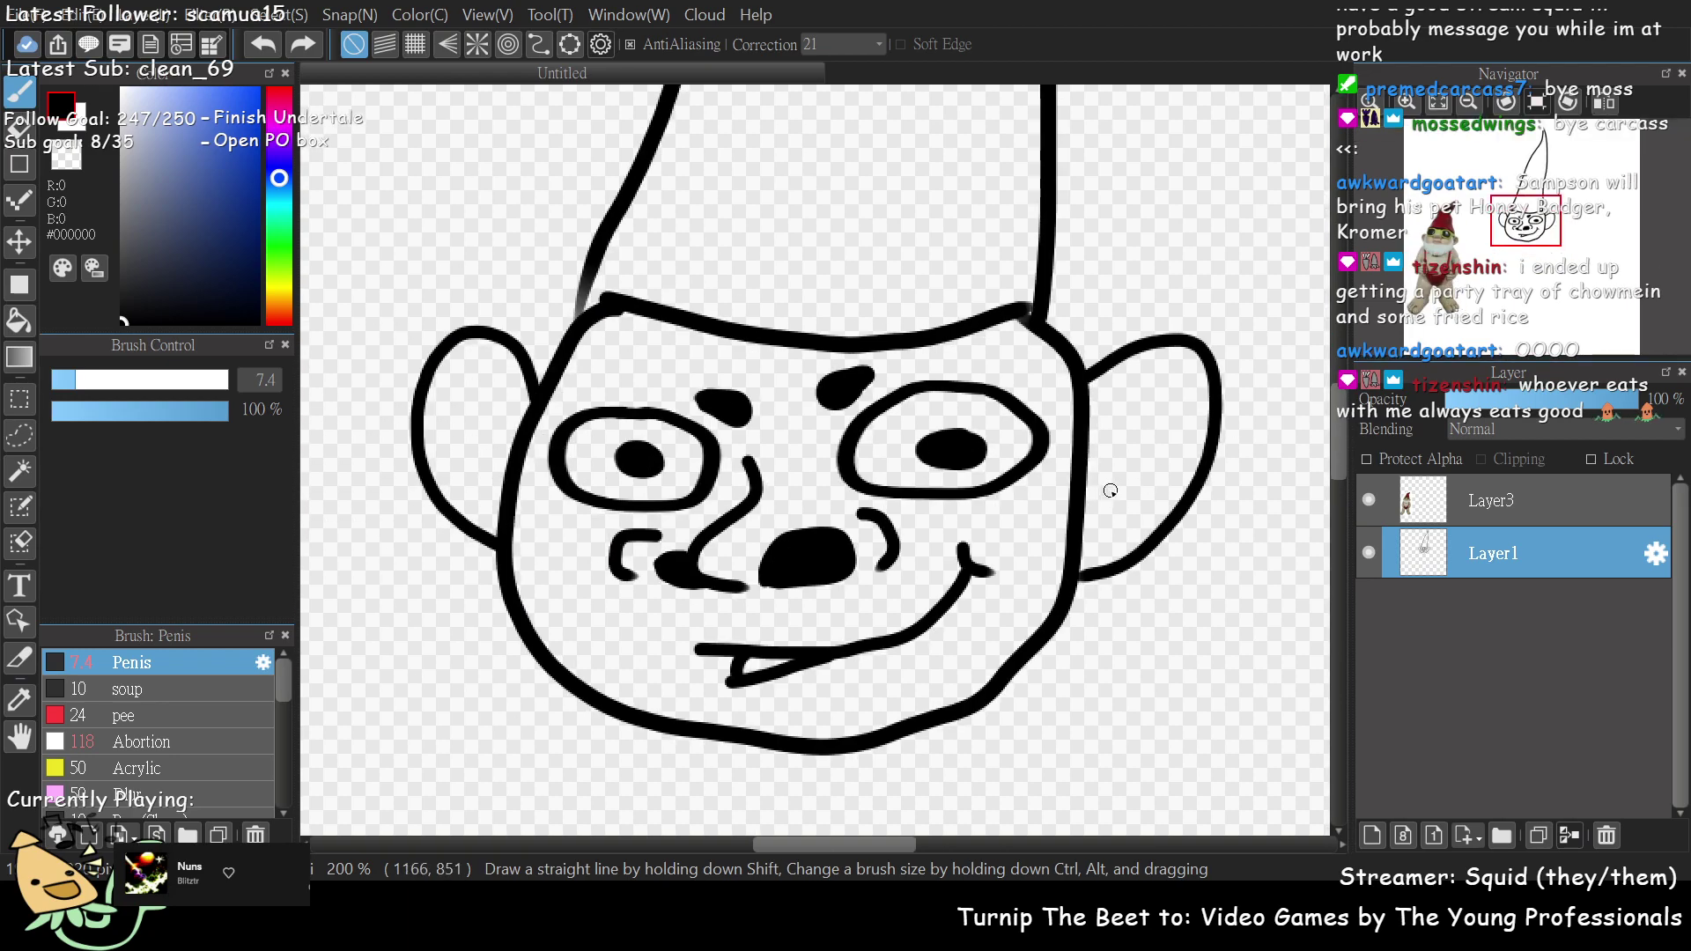
{"action": "left_click_drag", "start_coordinate": [1088, 457], "coordinate": [1167, 398]}
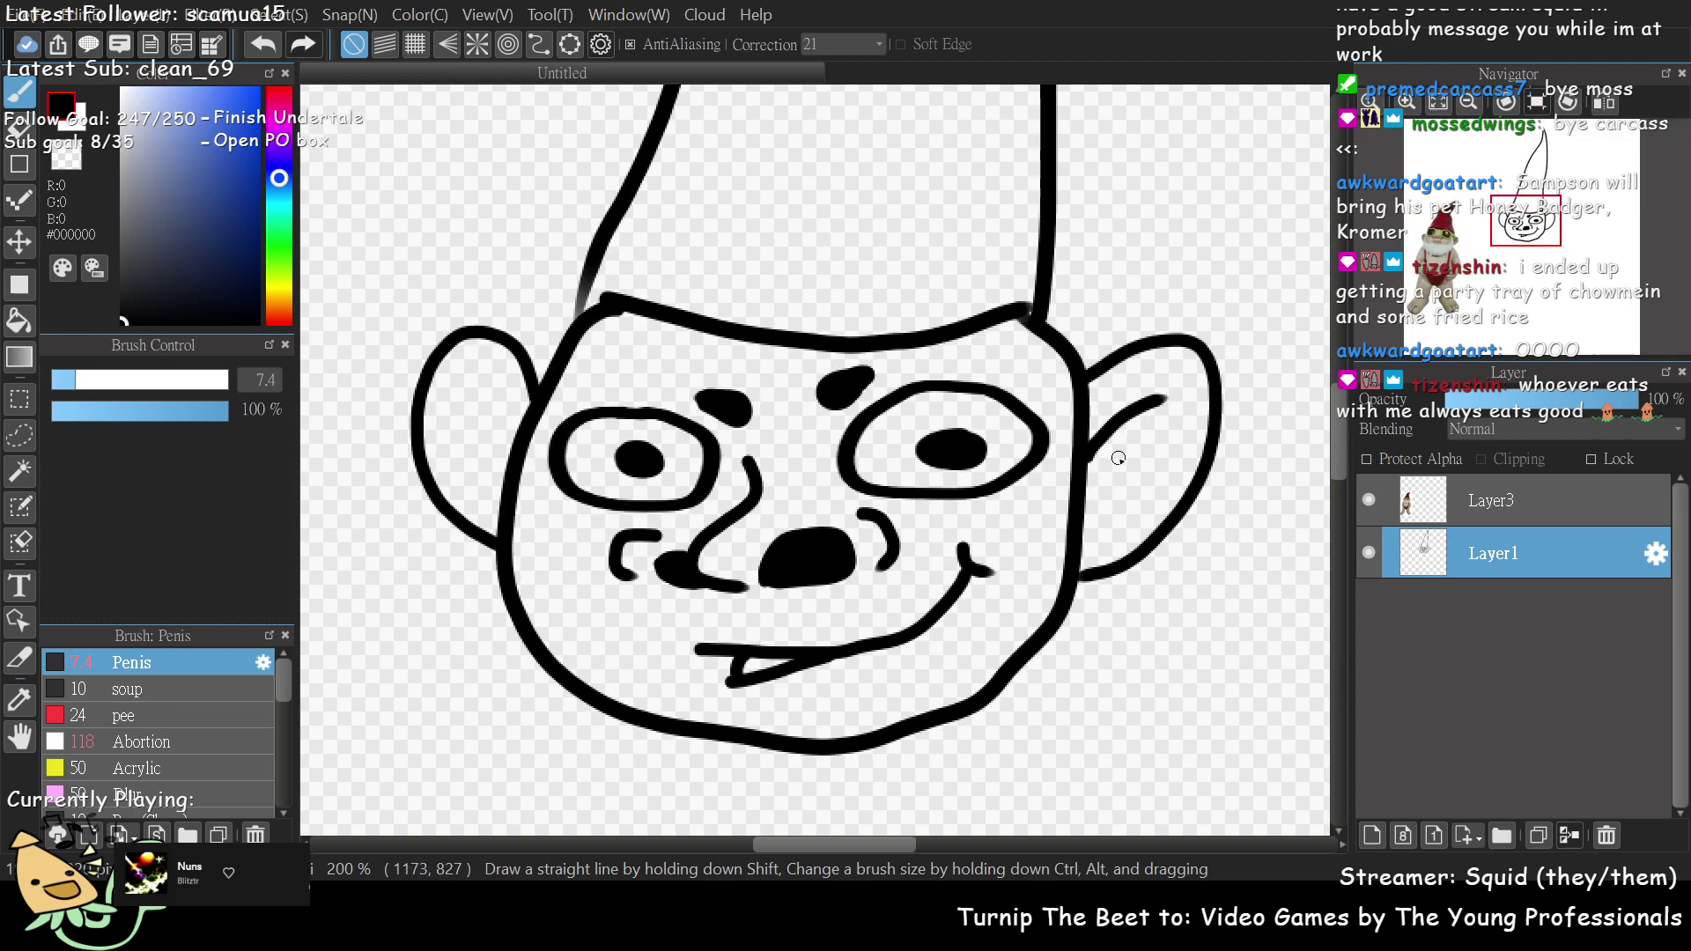
{"action": "left_click_drag", "start_coordinate": [527, 413], "coordinate": [473, 364]}
- Draw a thin neck as two short vertical lines below the middle of the chin
{"action": "left_click_drag", "start_coordinate": [1545, 272], "coordinate": [1520, 244]}
{"action": "scroll", "coordinate": [1522, 243], "scroll_direction": "up", "scroll_amount": 1}
{"action": "scroll", "coordinate": [1532, 233], "scroll_direction": "down", "scroll_amount": 4}
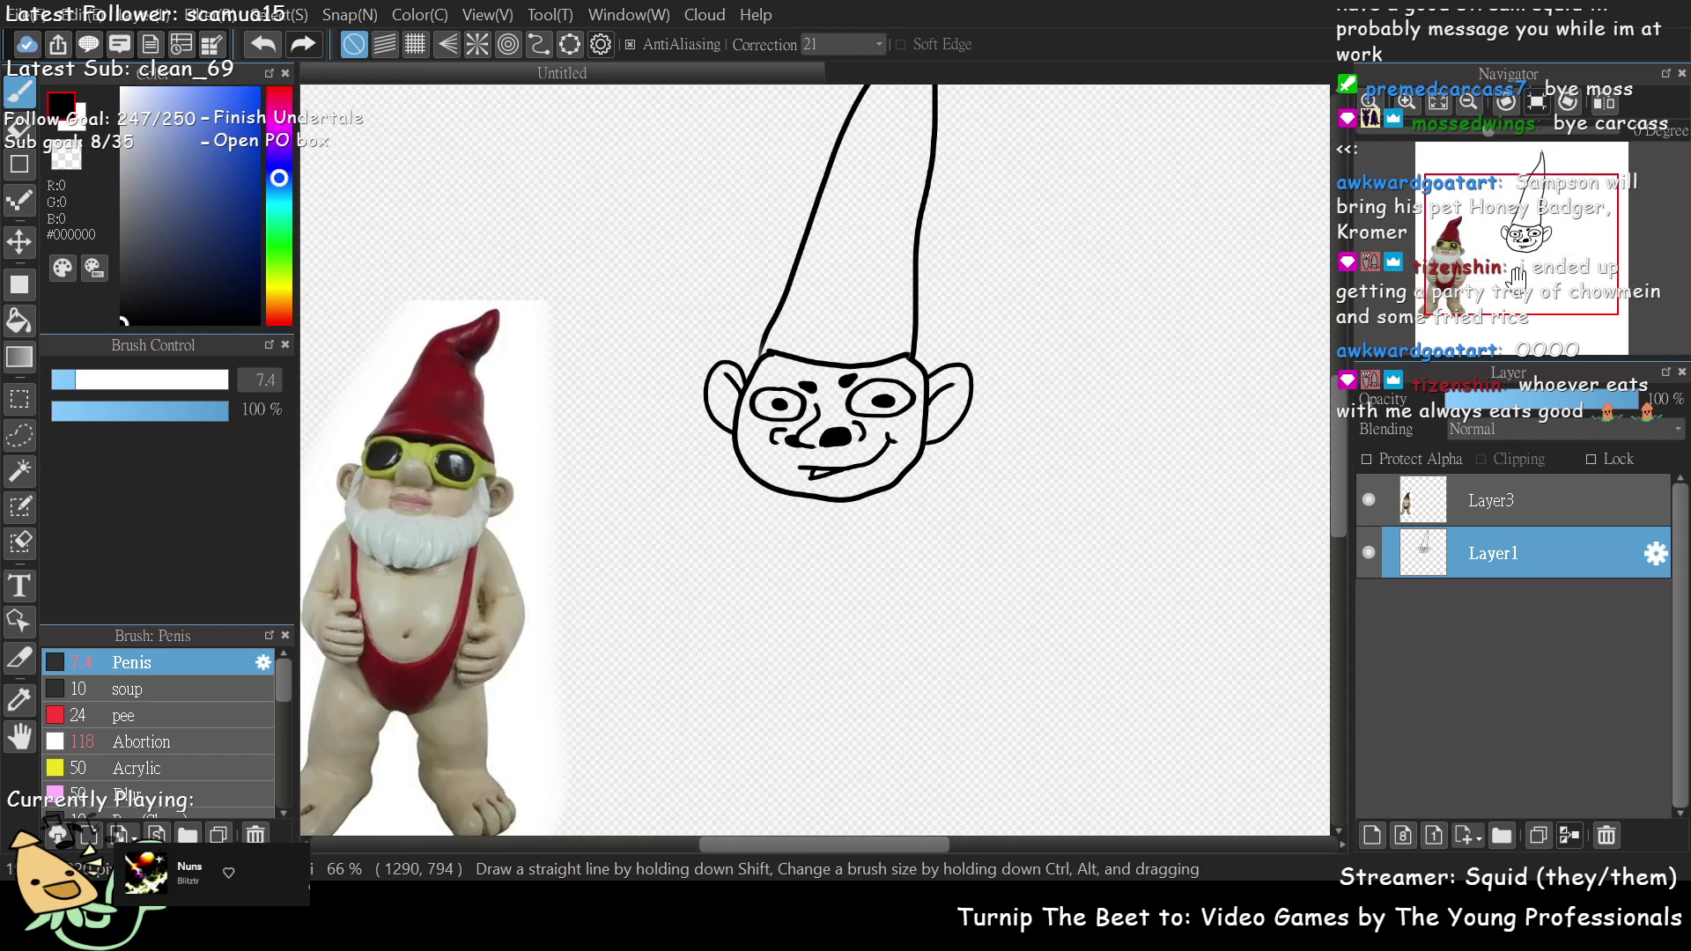
{"action": "scroll", "coordinate": [1501, 293], "scroll_direction": "up", "scroll_amount": 1}
{"action": "left_click_drag", "start_coordinate": [1501, 293], "coordinate": [1520, 290]}
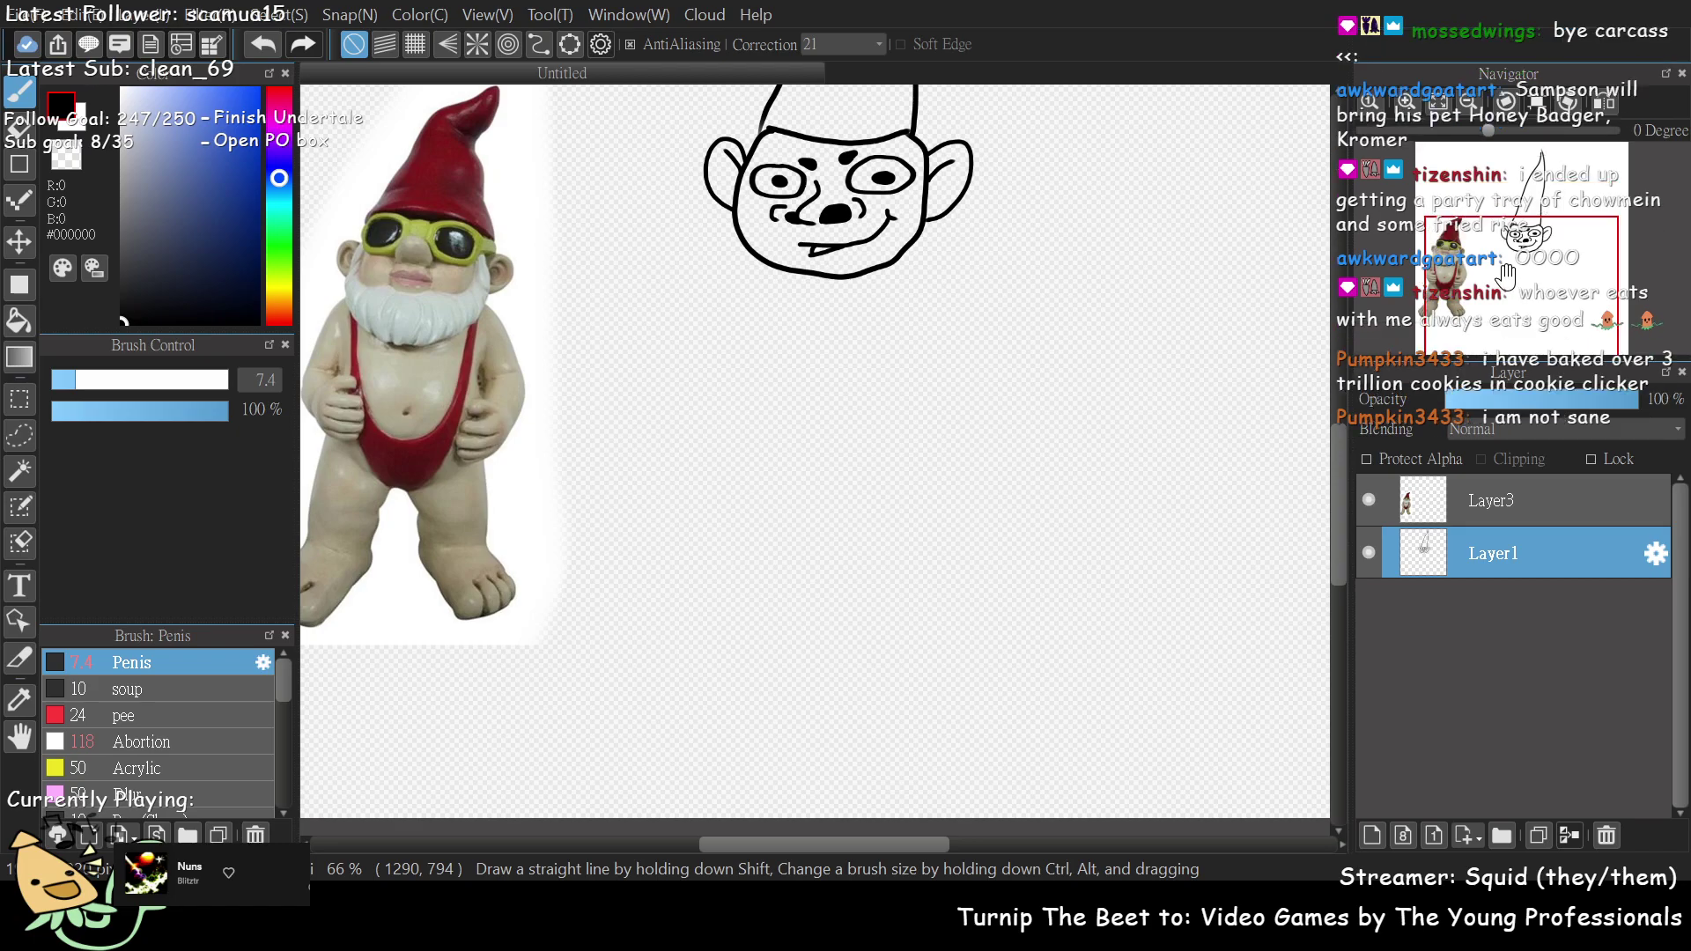
{"action": "mouse_move", "coordinate": [1506, 276]}
{"action": "left_mouse_down"}
{"action": "mouse_move", "coordinate": [1535, 273]}
{"action": "mouse_move", "coordinate": [1512, 275]}
{"action": "left_mouse_up"}
{"action": "scroll", "coordinate": [1512, 278], "scroll_direction": "up", "scroll_amount": 1}
{"action": "scroll", "coordinate": [1517, 262], "scroll_direction": "up", "scroll_amount": 1}
{"action": "scroll", "coordinate": [1479, 274], "scroll_direction": "down", "scroll_amount": 1}
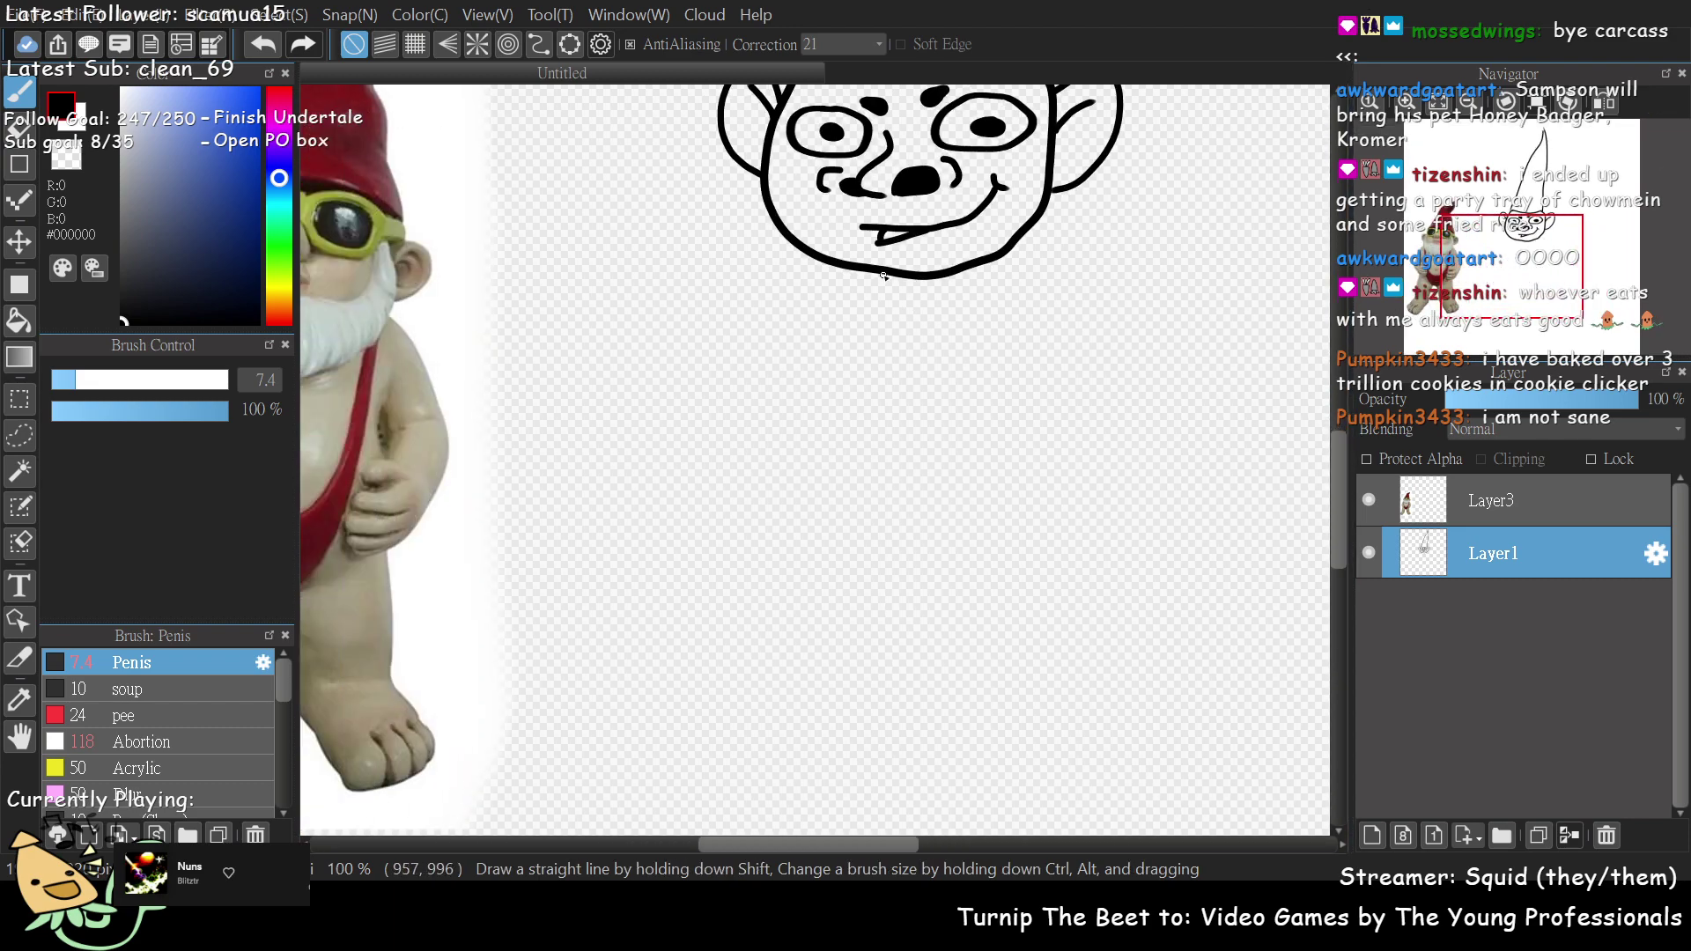
{"action": "mouse_move", "coordinate": [1527, 283]}
{"action": "left_mouse_down"}
{"action": "mouse_move", "coordinate": [1534, 250]}
{"action": "mouse_move", "coordinate": [1520, 282]}
{"action": "mouse_move", "coordinate": [1510, 256]}
{"action": "mouse_move", "coordinate": [1517, 271]}
{"action": "left_mouse_up"}
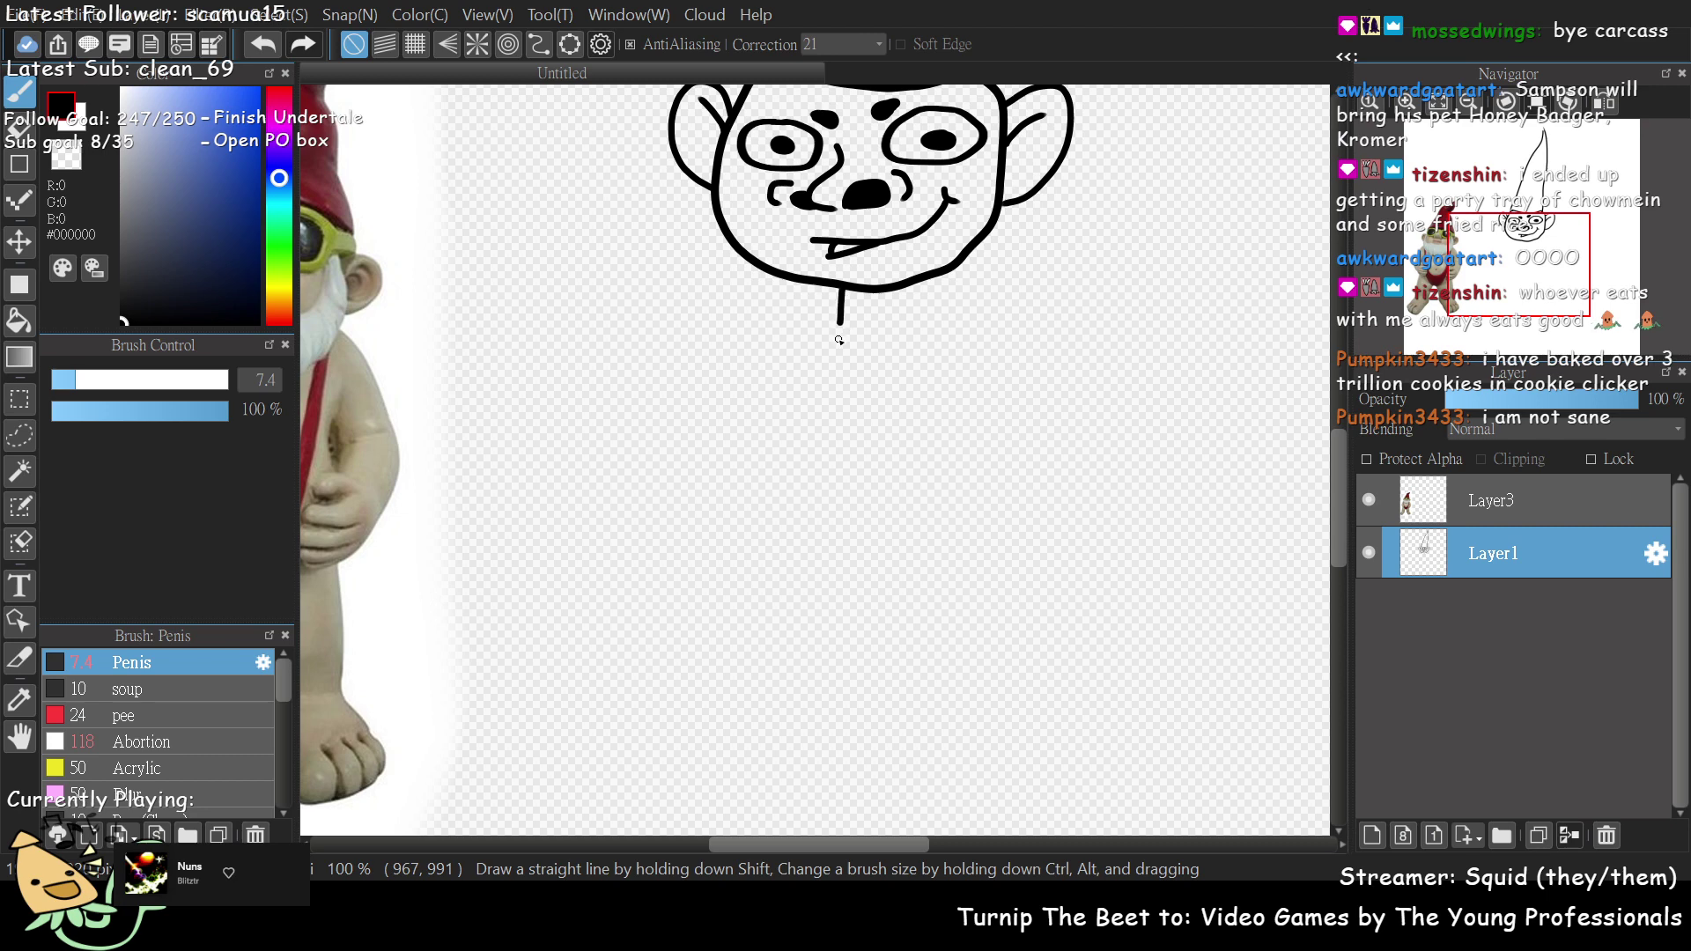
{"action": "left_click_drag", "start_coordinate": [879, 288], "coordinate": [877, 341]}
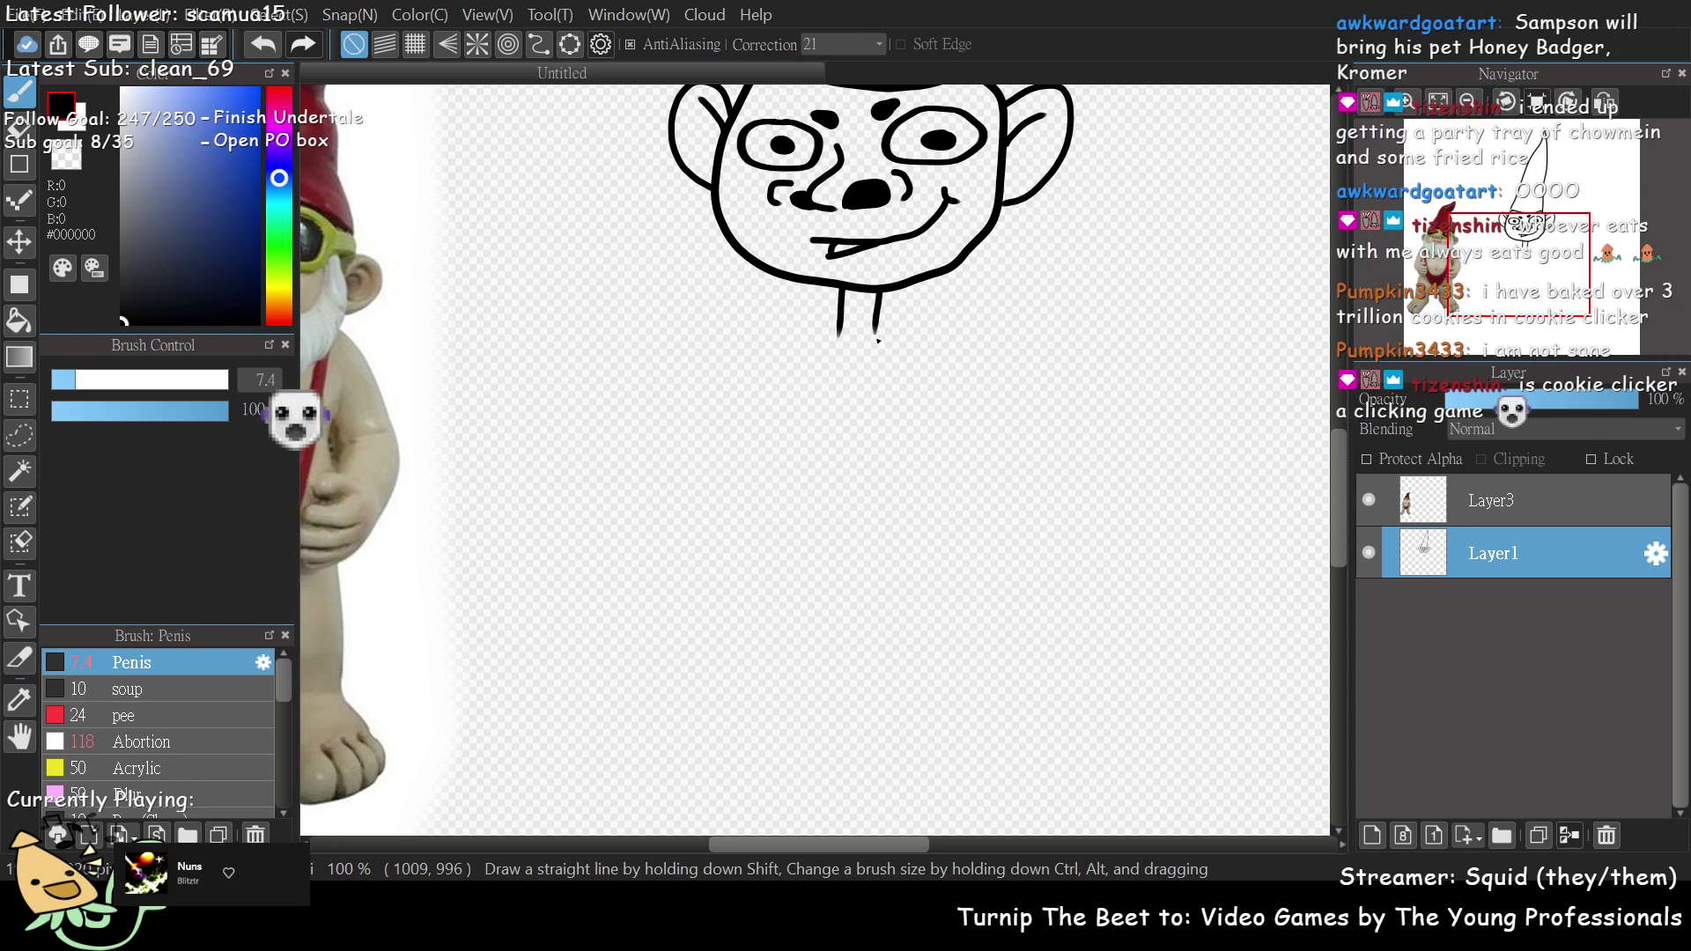
{"action": "mouse_move", "coordinate": [1521, 280]}
{"action": "left_mouse_down"}
{"action": "mouse_move", "coordinate": [1517, 254]}
{"action": "mouse_move", "coordinate": [1522, 279]}
{"action": "left_mouse_up"}
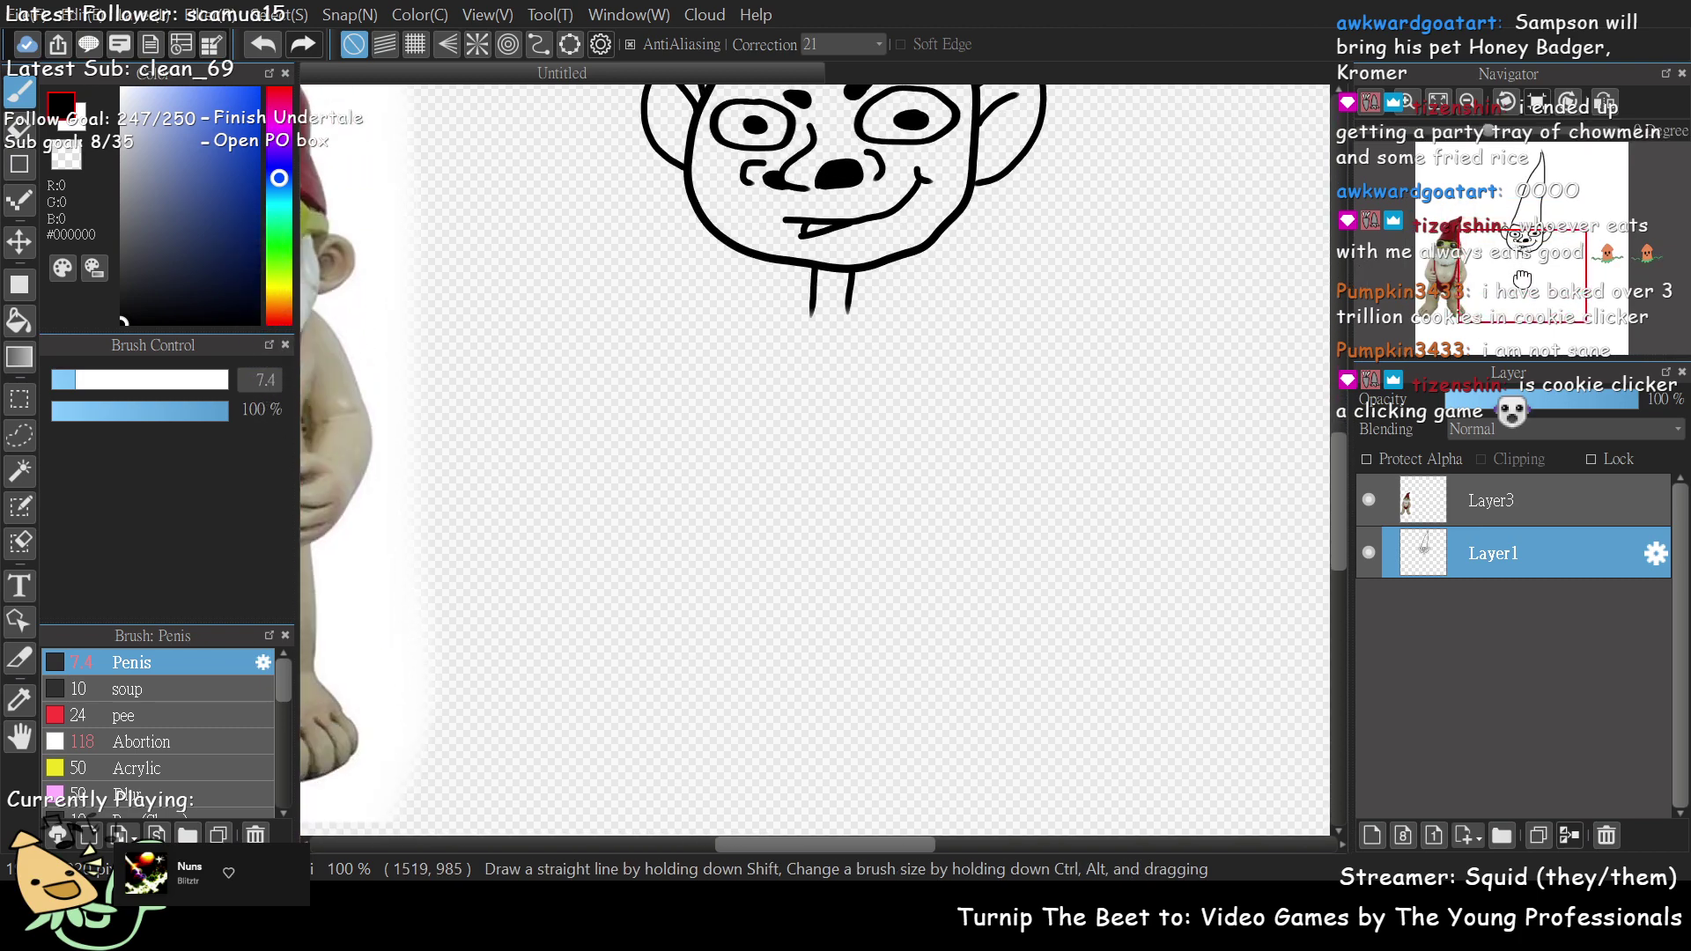
{"action": "scroll", "coordinate": [1523, 275], "scroll_direction": "up", "scroll_amount": 1}
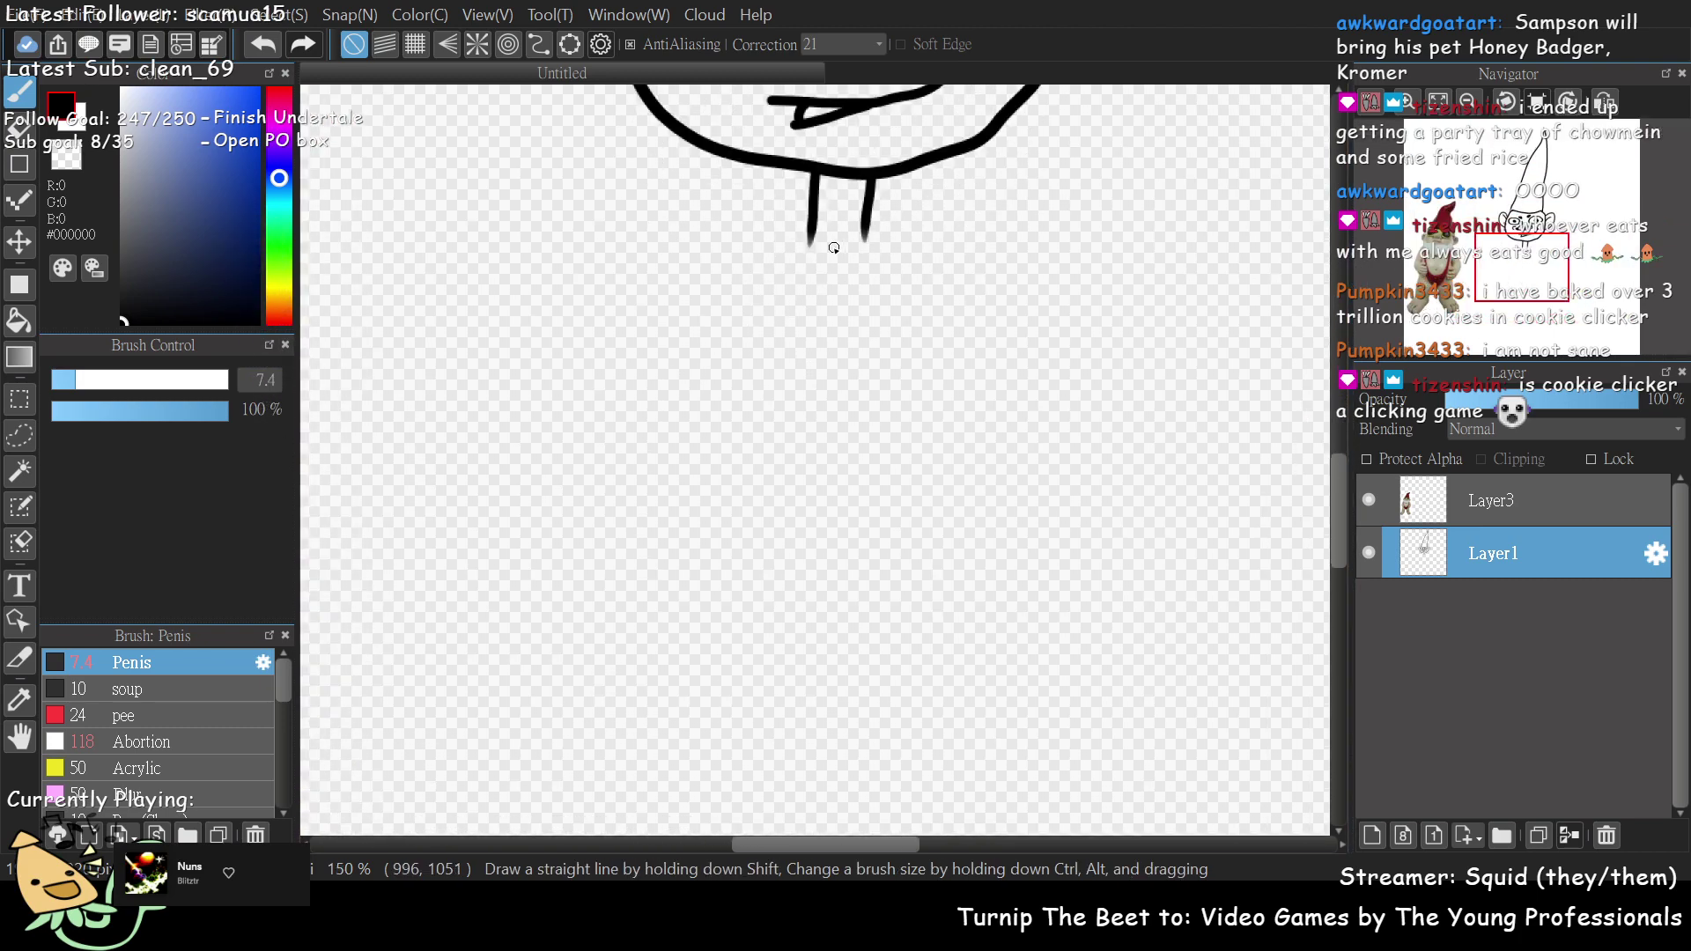
{"action": "left_click_drag", "start_coordinate": [786, 236], "coordinate": [574, 195]}
{"action": "left_click_drag", "start_coordinate": [870, 239], "coordinate": [1281, 183]}
{"action": "left_click_drag", "start_coordinate": [1522, 268], "coordinate": [1521, 302]}
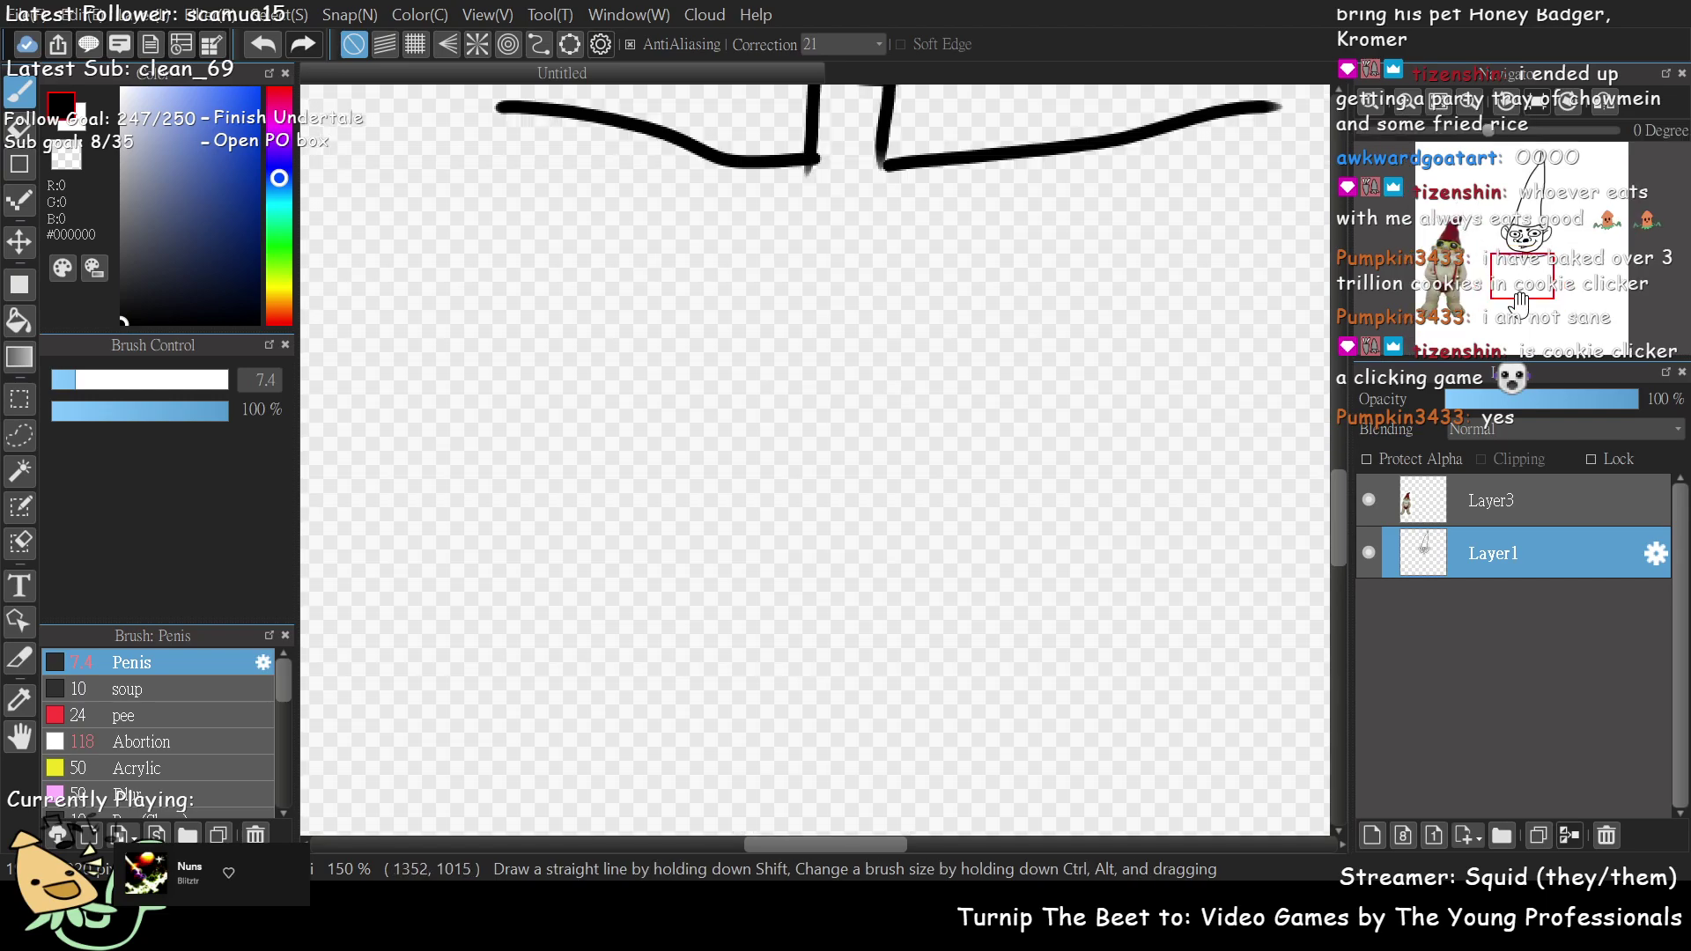
{"action": "scroll", "coordinate": [1521, 302], "scroll_direction": "down", "scroll_amount": 2}
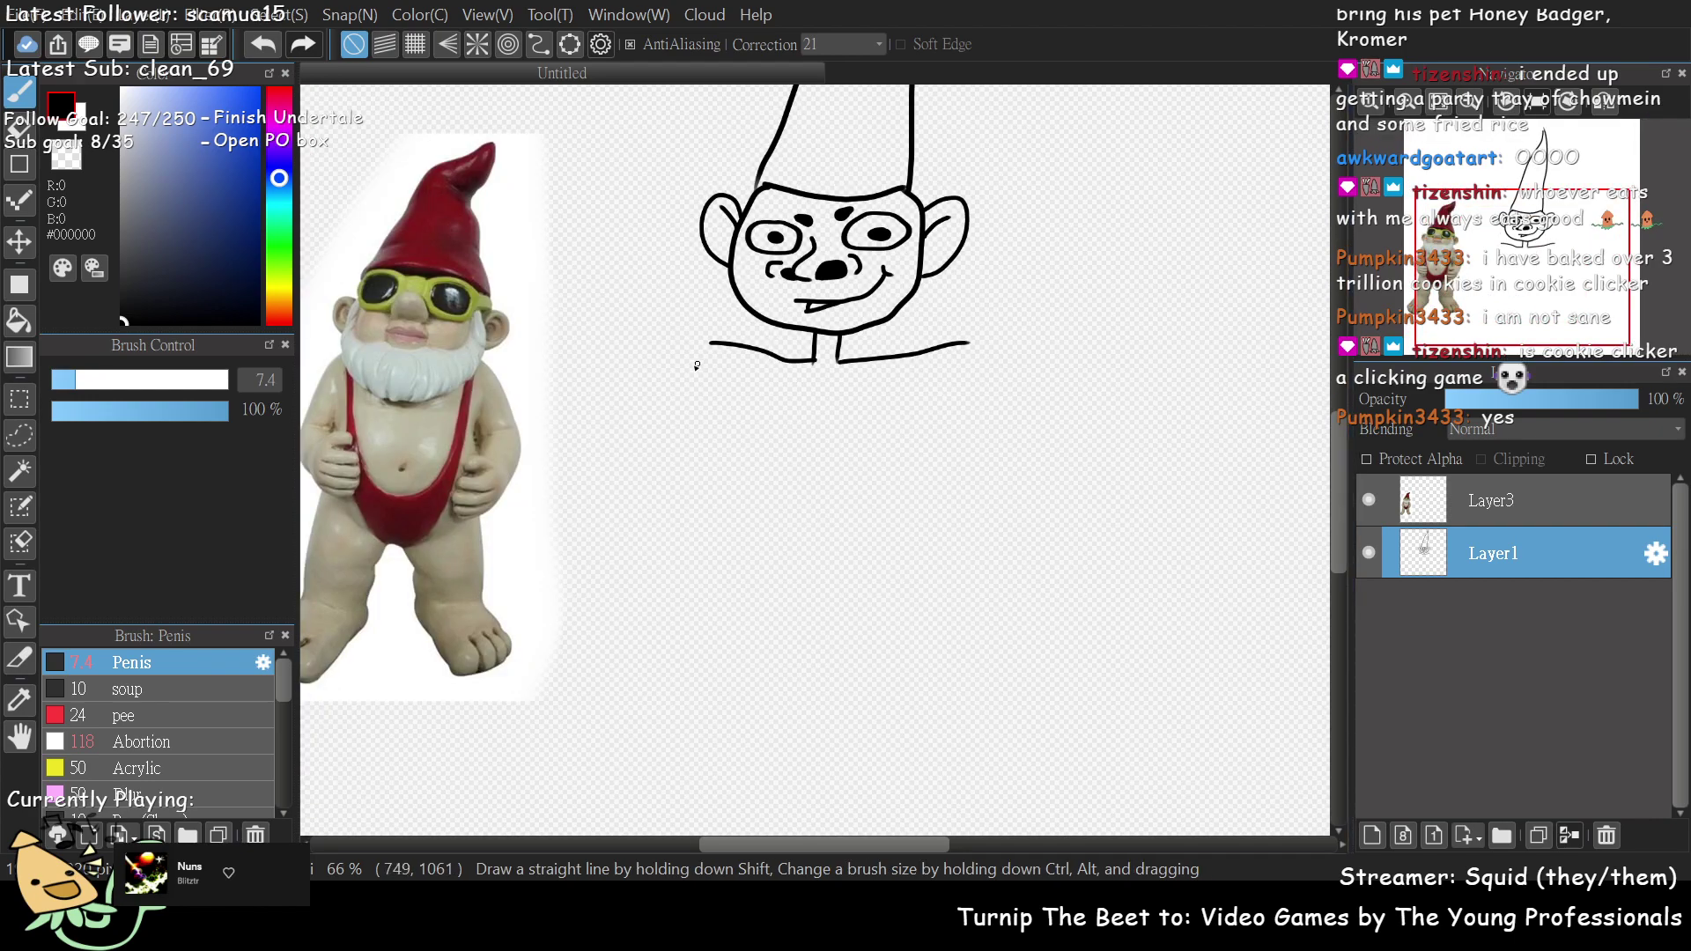
{"action": "left_click_drag", "start_coordinate": [733, 388], "coordinate": [754, 620]}
{"action": "key", "text": "ctrl+z"}
{"action": "left_click_drag", "start_coordinate": [748, 387], "coordinate": [755, 557]}
{"action": "left_click_drag", "start_coordinate": [921, 390], "coordinate": [881, 541]}
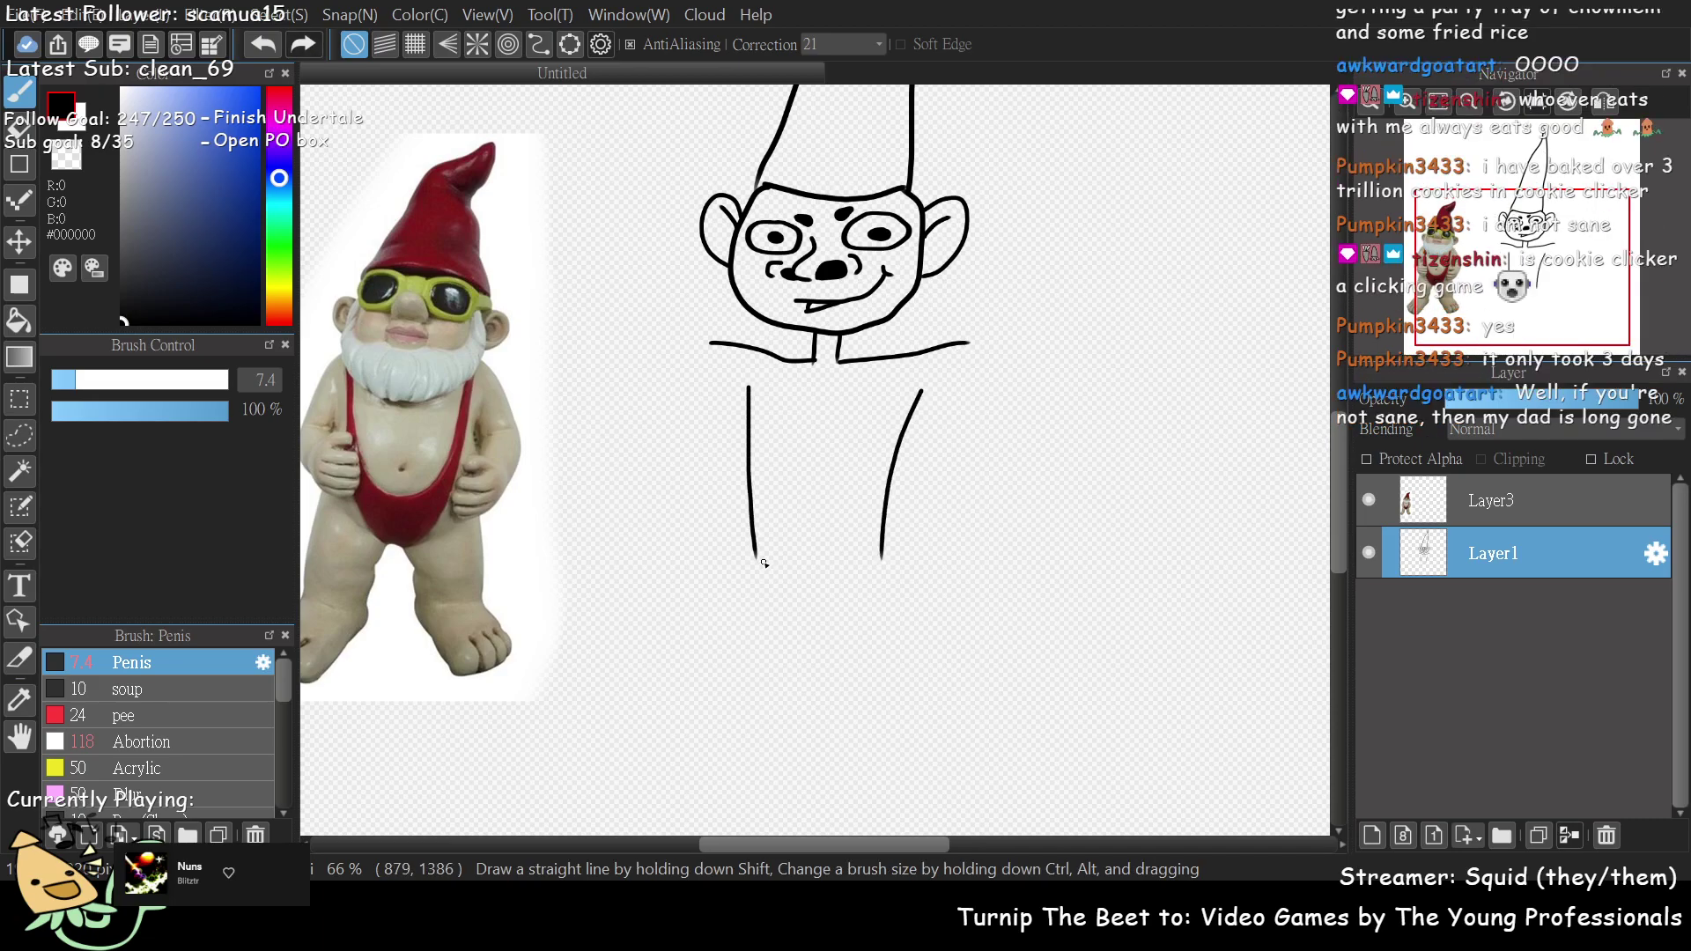
{"action": "mouse_move", "coordinate": [1511, 282]}
{"action": "left_mouse_down"}
{"action": "mouse_move", "coordinate": [1407, 280]}
{"action": "mouse_move", "coordinate": [1488, 336]}
{"action": "mouse_move", "coordinate": [1509, 294]}
{"action": "left_mouse_up"}
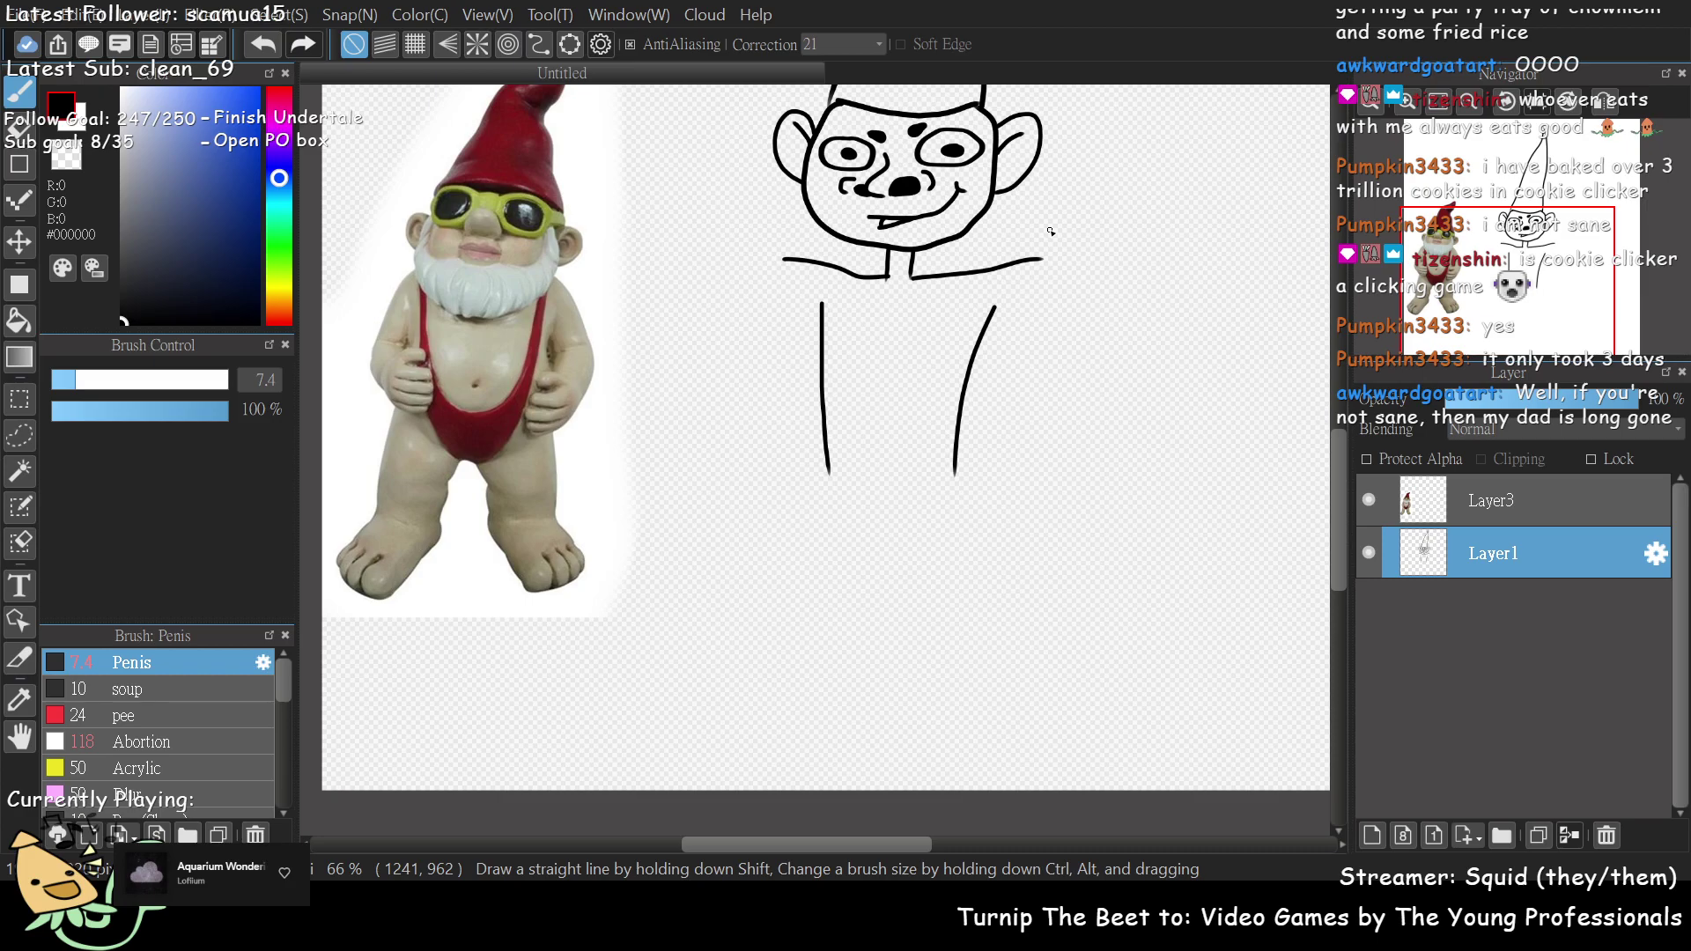
{"action": "key", "text": "ctrl+z"}
{"action": "key", "text": "ctrl+z"}
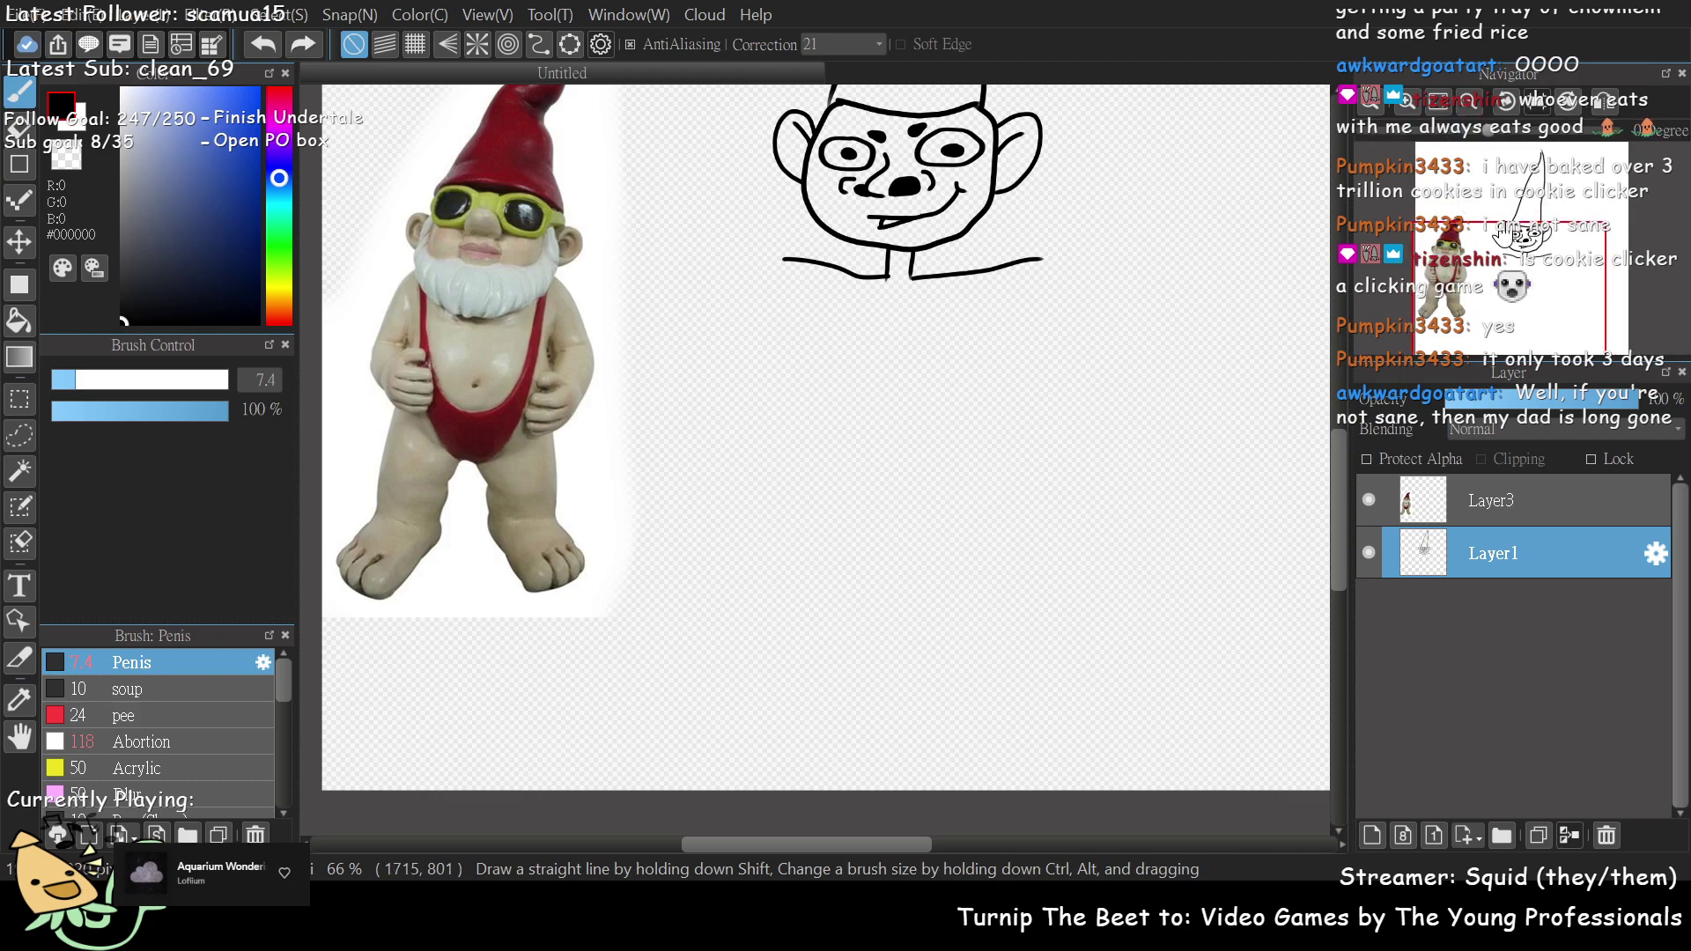
- Undo the shoulder lines and the two vertical neck lines below the chin
{"action": "mouse_move", "coordinate": [1520, 305]}
{"action": "left_mouse_down"}
{"action": "mouse_move", "coordinate": [1516, 224]}
{"action": "mouse_move", "coordinate": [1509, 291]}
{"action": "mouse_move", "coordinate": [1503, 255]}
{"action": "mouse_move", "coordinate": [1506, 271]}
{"action": "left_mouse_up"}
{"action": "scroll", "coordinate": [1510, 288], "scroll_direction": "up", "scroll_amount": 1}
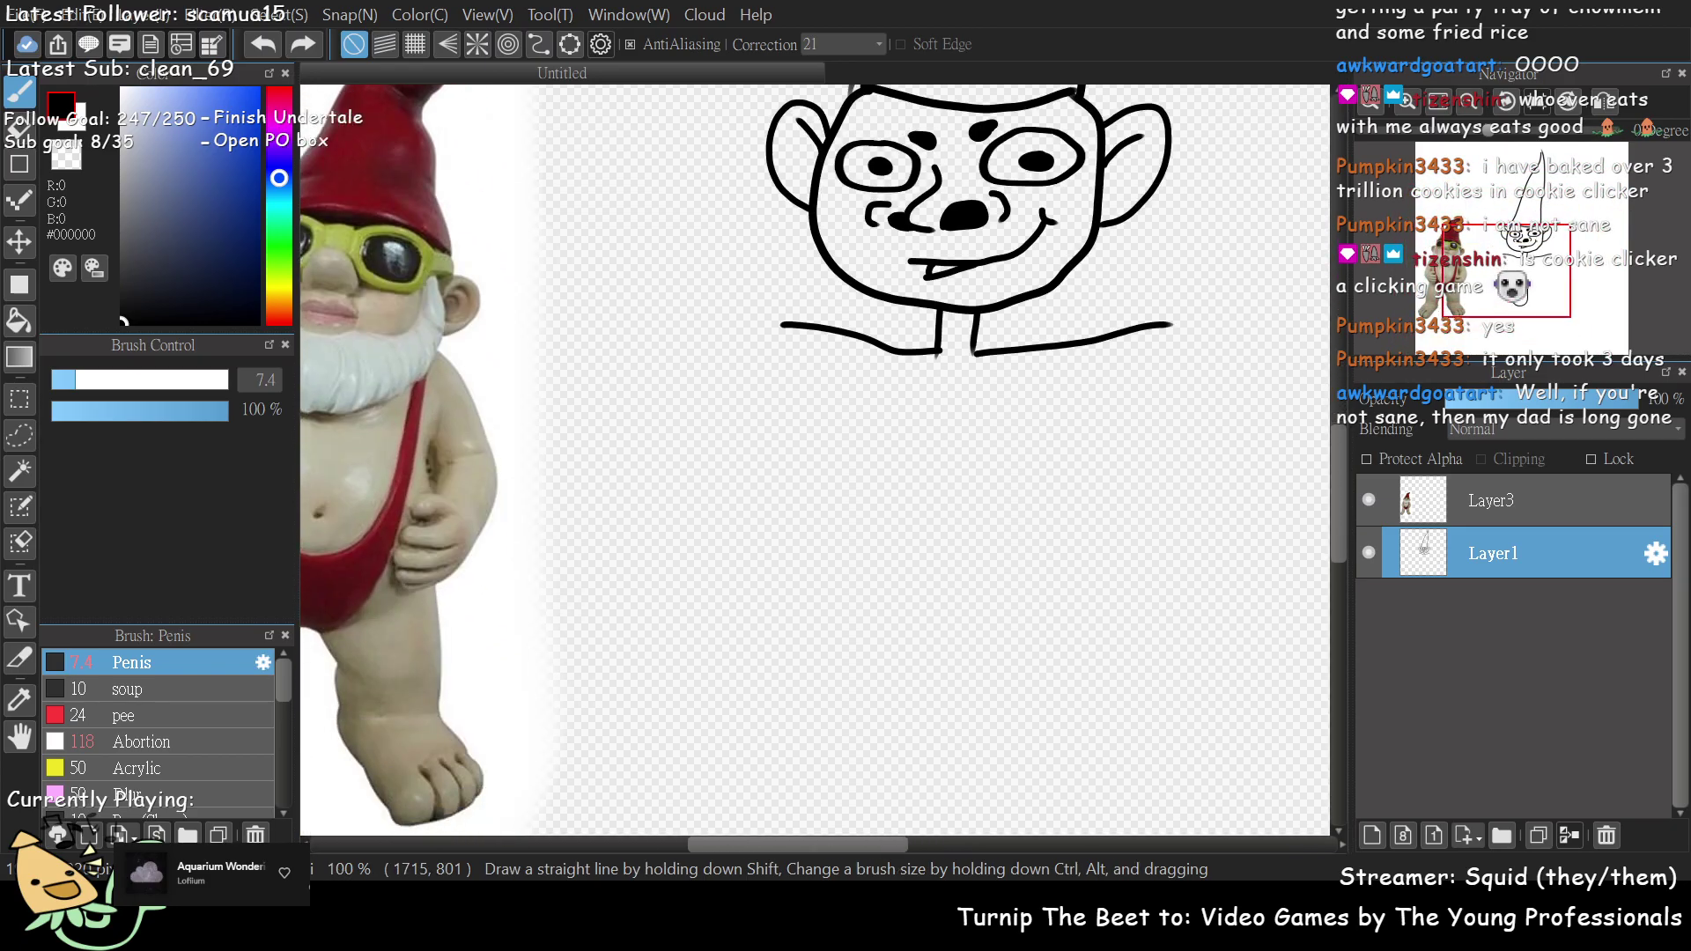
{"action": "key", "text": "ctrl+z"}
{"action": "key", "text": "ctrl+z"}
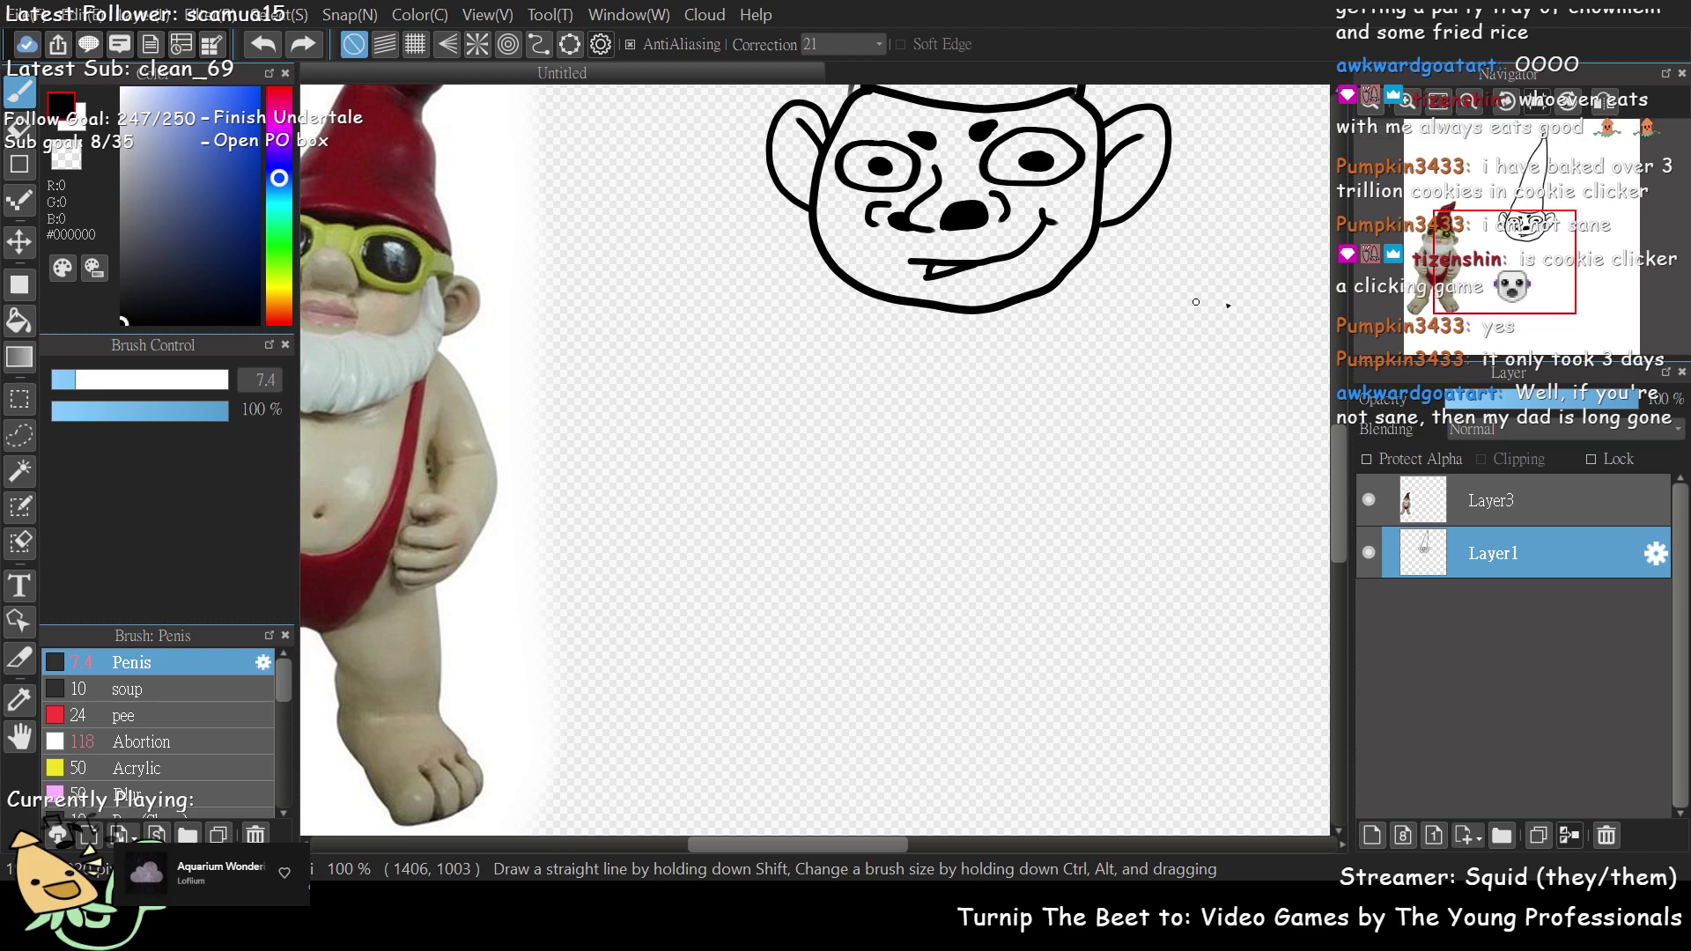
{"action": "left_click_drag", "start_coordinate": [969, 310], "coordinate": [995, 361]}
{"action": "mouse_move", "coordinate": [1010, 298]}
{"action": "left_mouse_down"}
{"action": "mouse_move", "coordinate": [1036, 370]}
{"action": "mouse_move", "coordinate": [976, 361]}
{"action": "mouse_move", "coordinate": [868, 385]}
{"action": "mouse_move", "coordinate": [834, 423]}
{"action": "mouse_move", "coordinate": [851, 516]}
{"action": "left_mouse_up"}
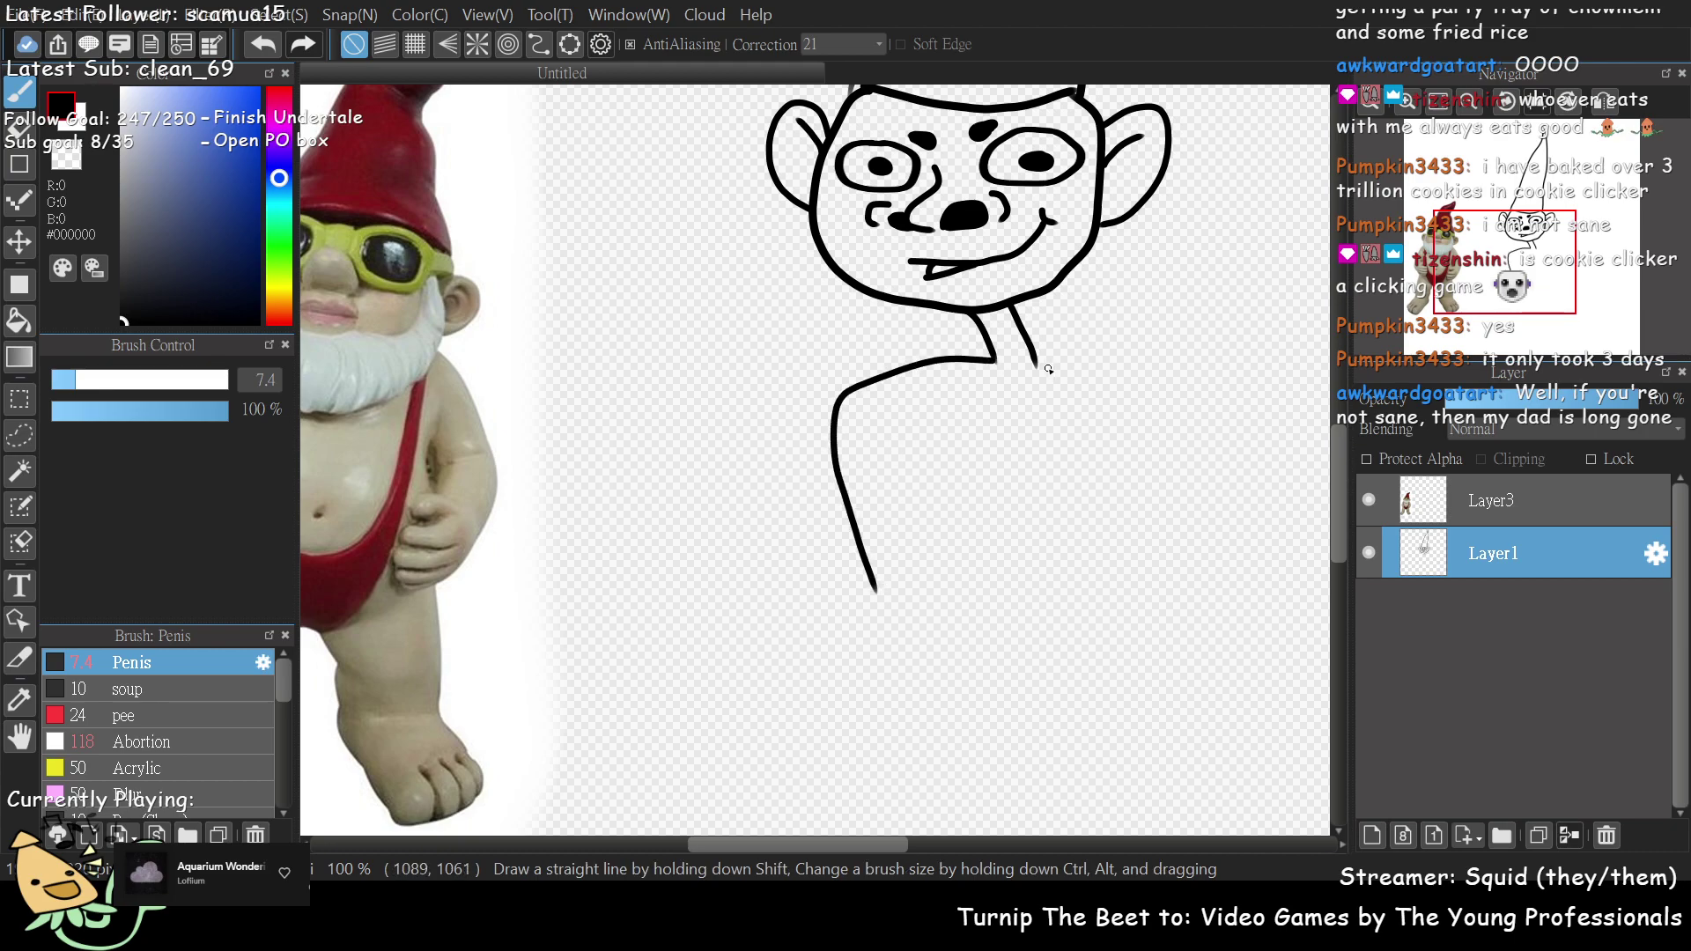
{"action": "key", "text": "ctrl+z"}
- Draw a slanted neck as two curved lines from the chin's lower right side, each ending in a short hooked stroke
{"action": "left_click_drag", "start_coordinate": [1514, 263], "coordinate": [1557, 232]}
{"action": "left_click_drag", "start_coordinate": [791, 462], "coordinate": [850, 482]}
{"action": "mouse_move", "coordinate": [856, 421]}
{"action": "left_mouse_down"}
{"action": "mouse_move", "coordinate": [888, 480]}
{"action": "mouse_move", "coordinate": [840, 428]}
{"action": "mouse_move", "coordinate": [876, 495]}
{"action": "left_mouse_up"}
{"action": "key", "text": "ctrl+z"}
{"action": "key", "text": "ctrl+z"}
{"action": "left_click_drag", "start_coordinate": [857, 432], "coordinate": [893, 488]}
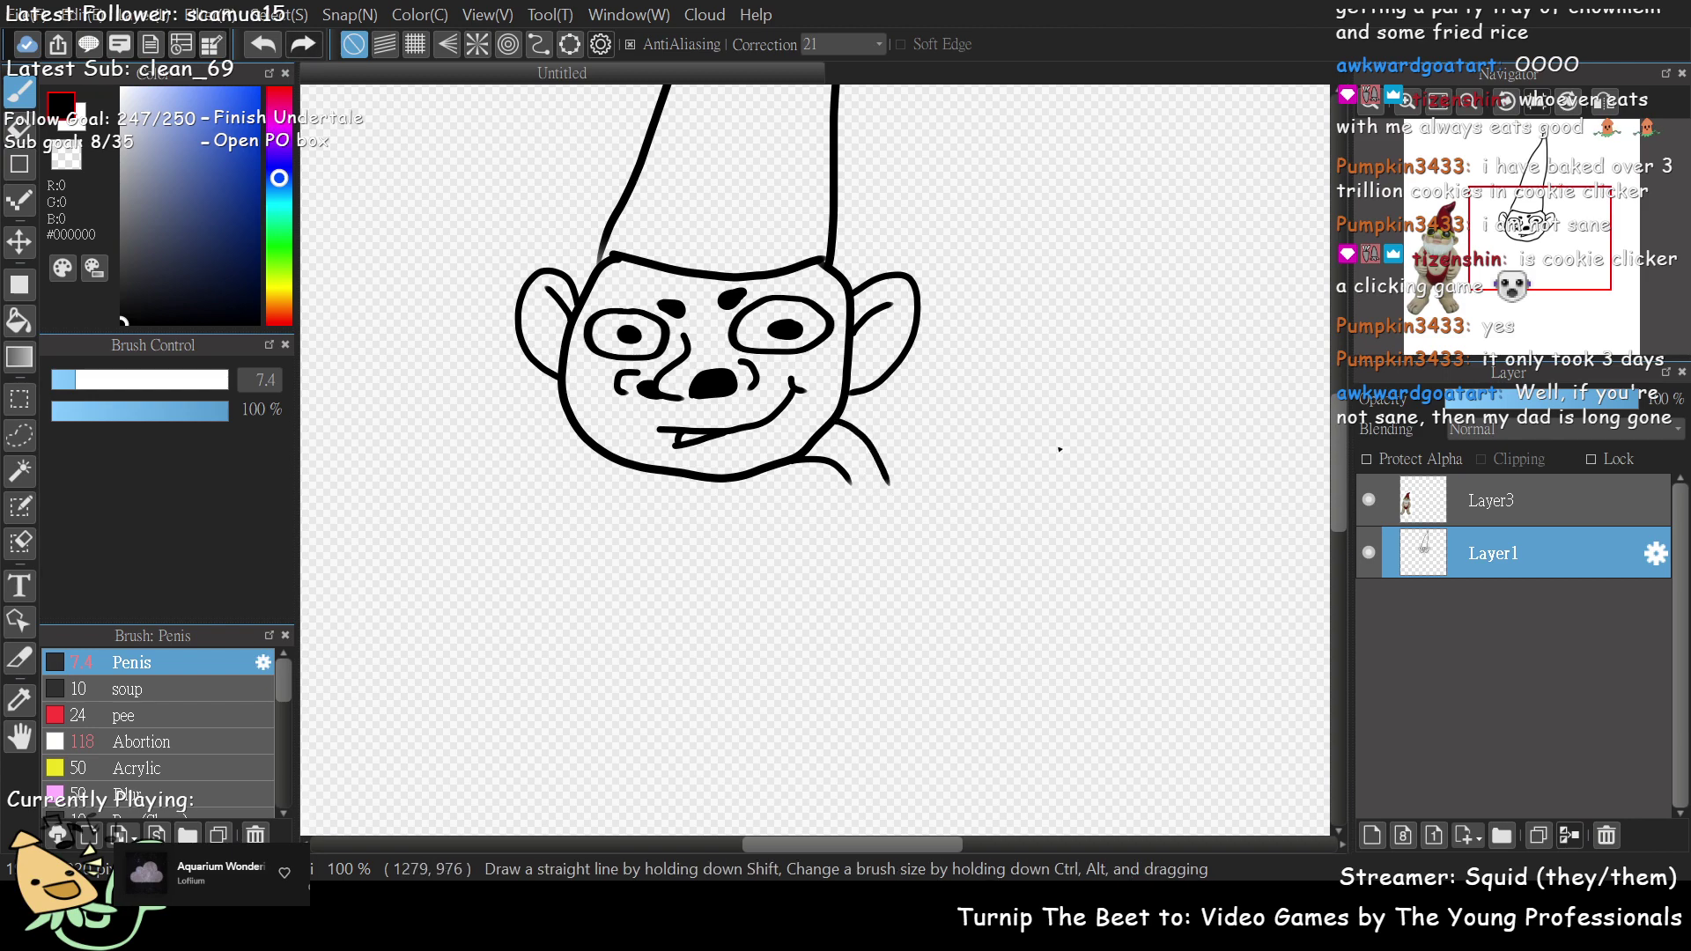
{"action": "left_click_drag", "start_coordinate": [1527, 296], "coordinate": [1529, 280]}
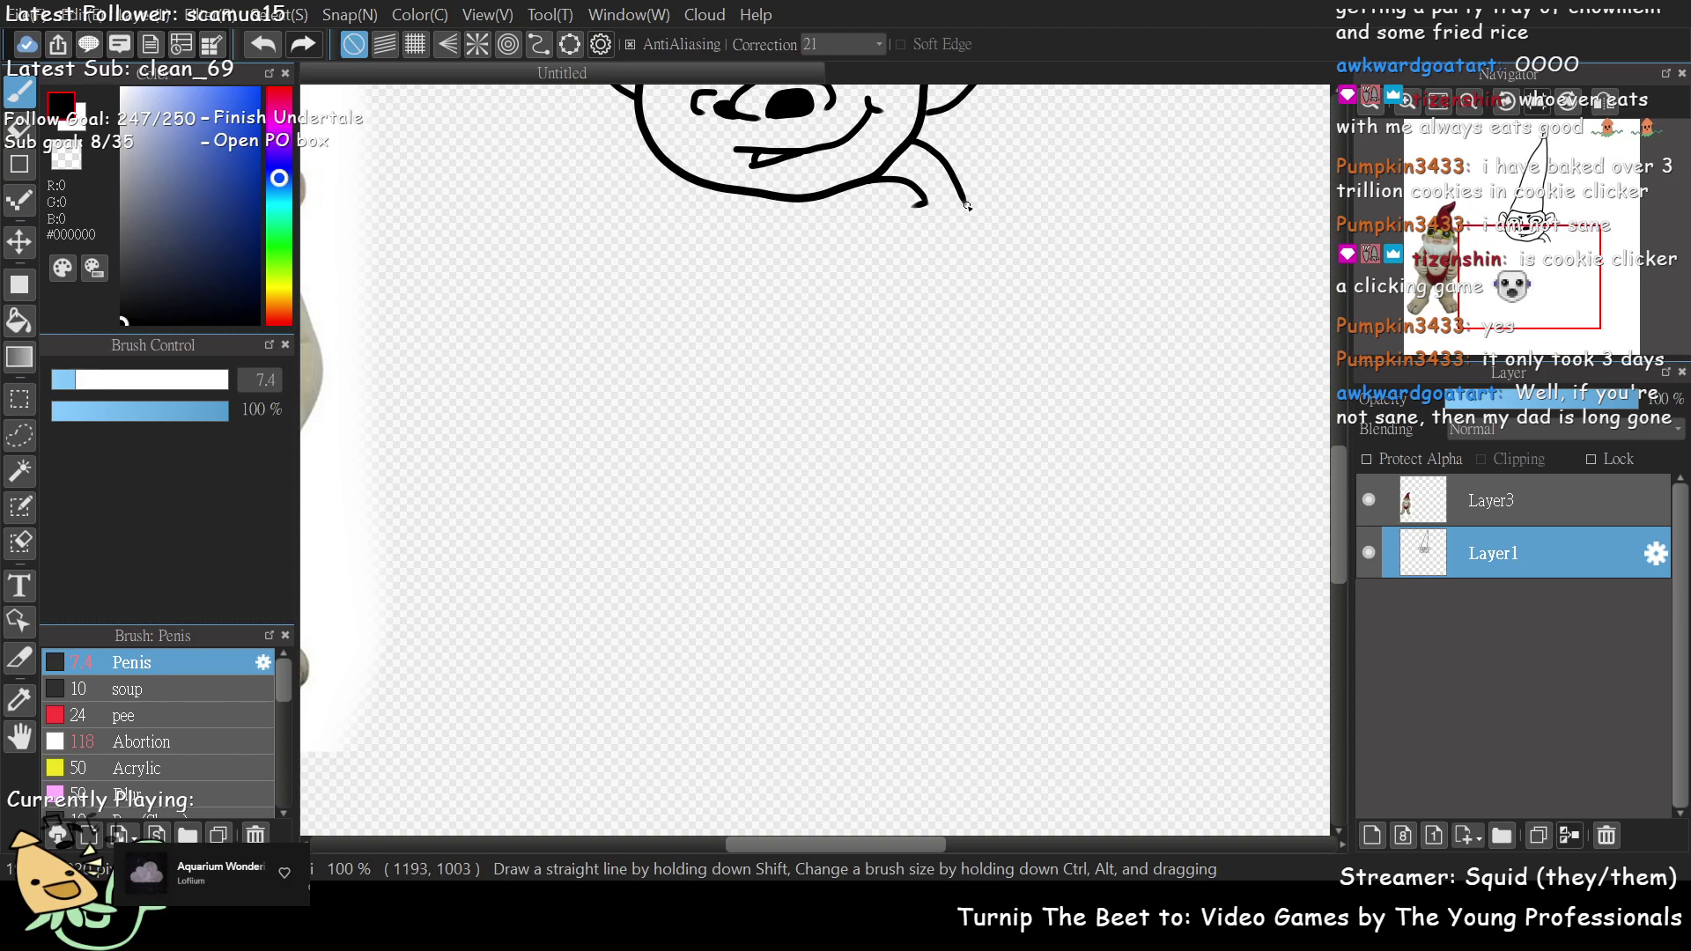
{"action": "left_click_drag", "start_coordinate": [1525, 275], "coordinate": [1508, 243]}
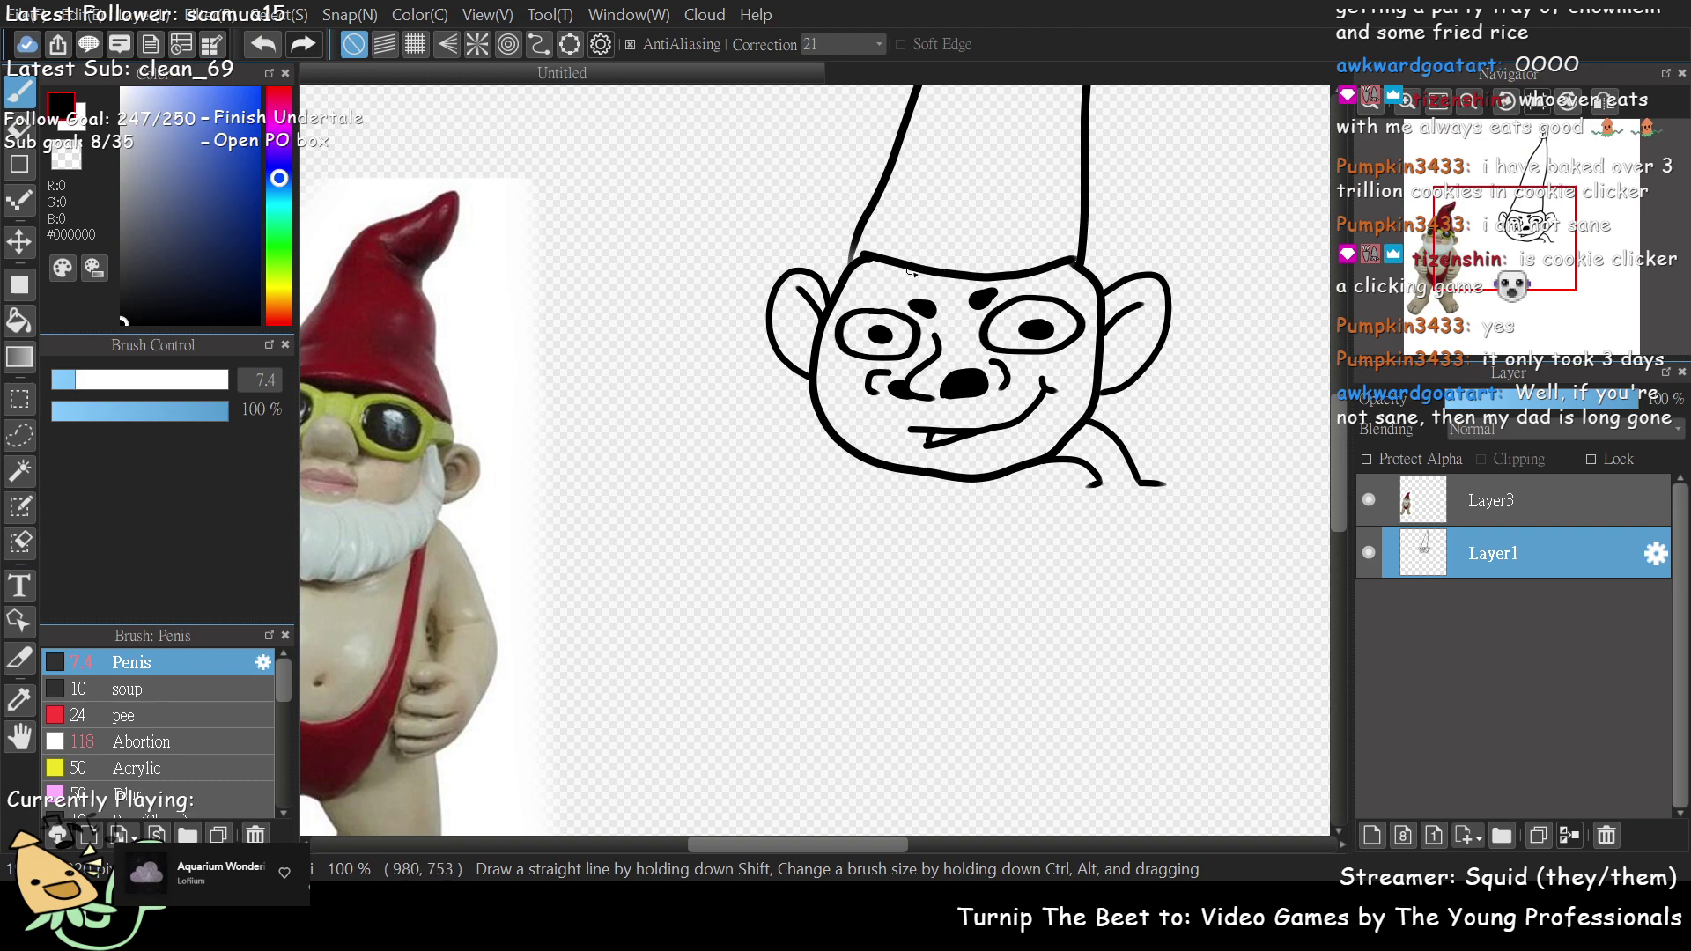
- Doodle a small round smiling face with dot eyes and a curved nose above the gnome photo
{"action": "left_click_drag", "start_coordinate": [1384, 243], "coordinate": [1474, 192]}
{"action": "mouse_move", "coordinate": [608, 423]}
{"action": "left_mouse_down"}
{"action": "mouse_move", "coordinate": [732, 206]}
{"action": "mouse_move", "coordinate": [696, 412]}
{"action": "left_mouse_up"}
{"action": "key", "text": "ctrl+z"}
{"action": "mouse_move", "coordinate": [578, 410]}
{"action": "left_mouse_down"}
{"action": "mouse_move", "coordinate": [610, 296]}
{"action": "mouse_move", "coordinate": [717, 357]}
{"action": "mouse_move", "coordinate": [646, 401]}
{"action": "mouse_move", "coordinate": [573, 405]}
{"action": "left_mouse_up"}
{"action": "left_click_drag", "start_coordinate": [616, 345], "coordinate": [664, 365]}
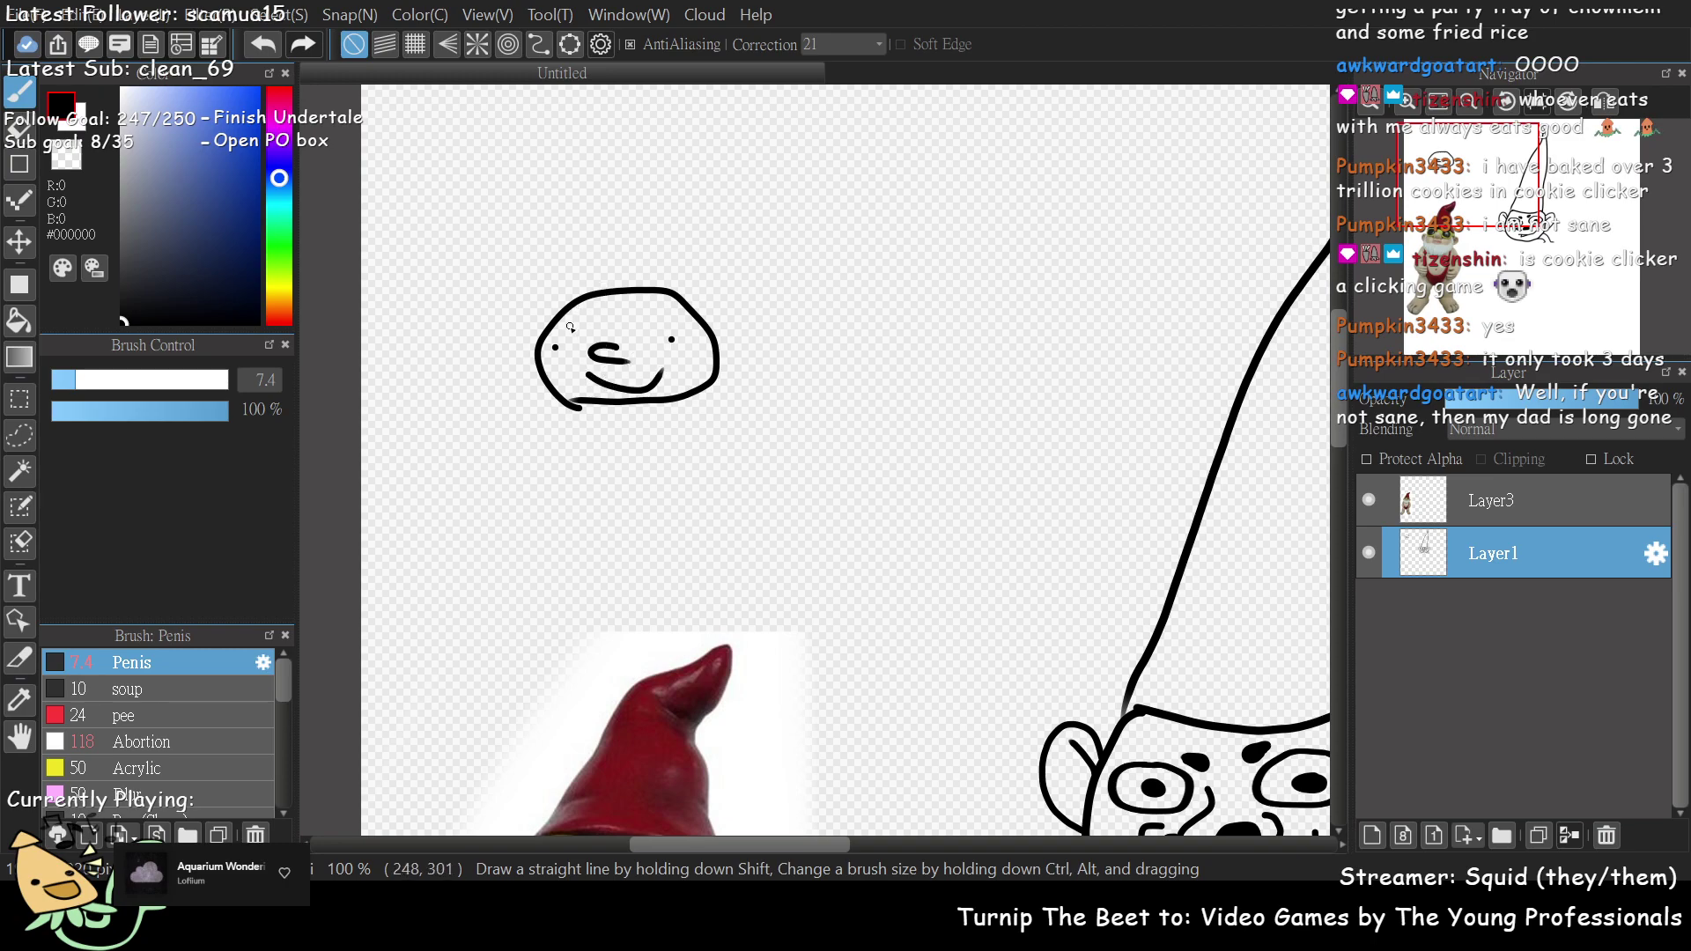
- Add short eyebrows and a looped curl of hair on top of the small round face
{"action": "left_click", "coordinate": [651, 332]}
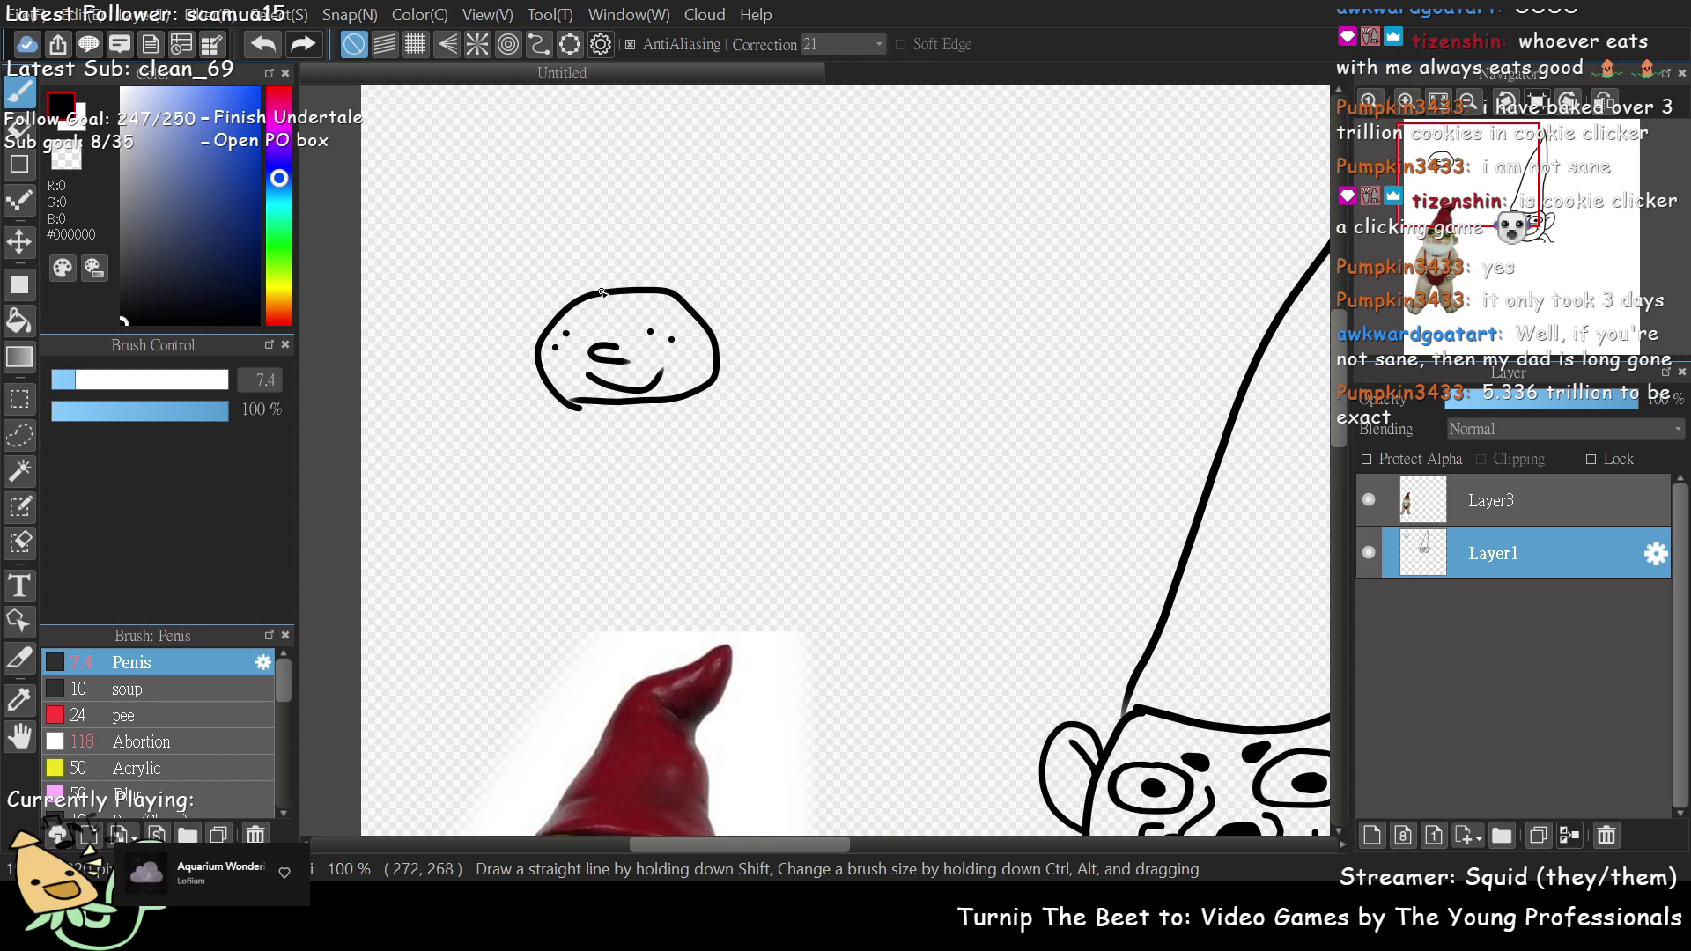
{"action": "key", "text": "ctrl+z"}
{"action": "left_click_drag", "start_coordinate": [563, 332], "coordinate": [570, 334]}
{"action": "mouse_move", "coordinate": [610, 269]}
{"action": "left_mouse_down"}
{"action": "mouse_move", "coordinate": [630, 262]}
{"action": "mouse_move", "coordinate": [626, 220]}
{"action": "left_mouse_up"}
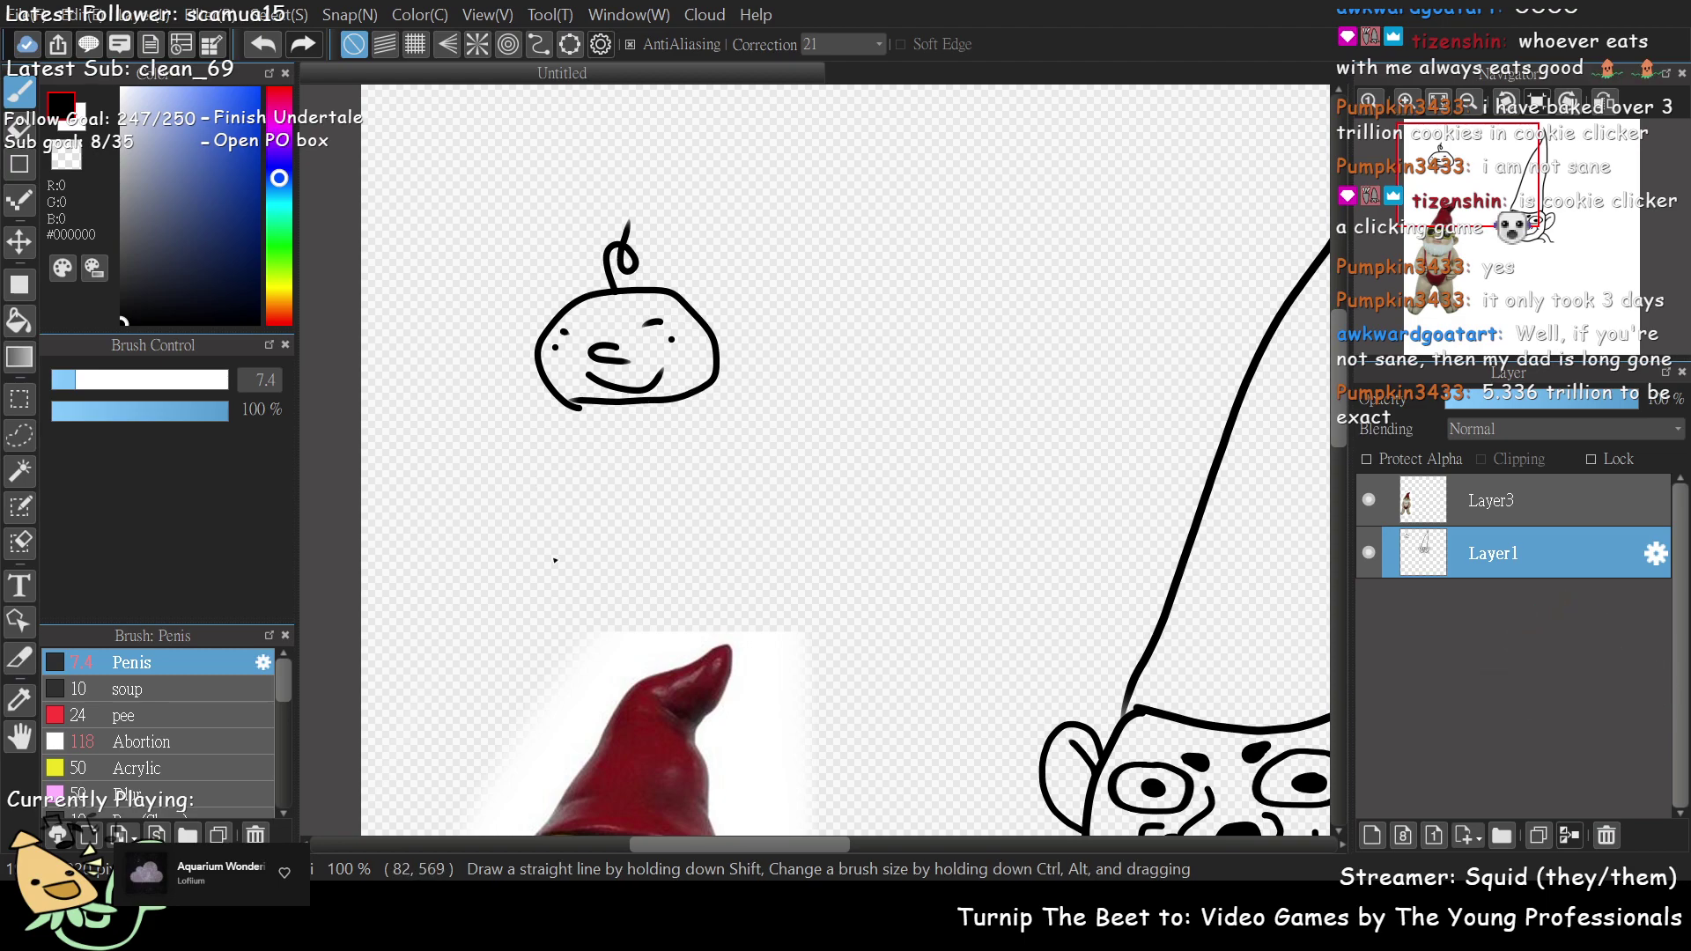
{"action": "mouse_move", "coordinate": [1491, 200]}
{"action": "left_mouse_down"}
{"action": "mouse_move", "coordinate": [1520, 275]}
{"action": "mouse_move", "coordinate": [1505, 231]}
{"action": "mouse_move", "coordinate": [1237, 190]}
{"action": "mouse_move", "coordinate": [1497, 220]}
{"action": "mouse_move", "coordinate": [1519, 282]}
{"action": "mouse_move", "coordinate": [1528, 269]}
{"action": "left_mouse_up"}
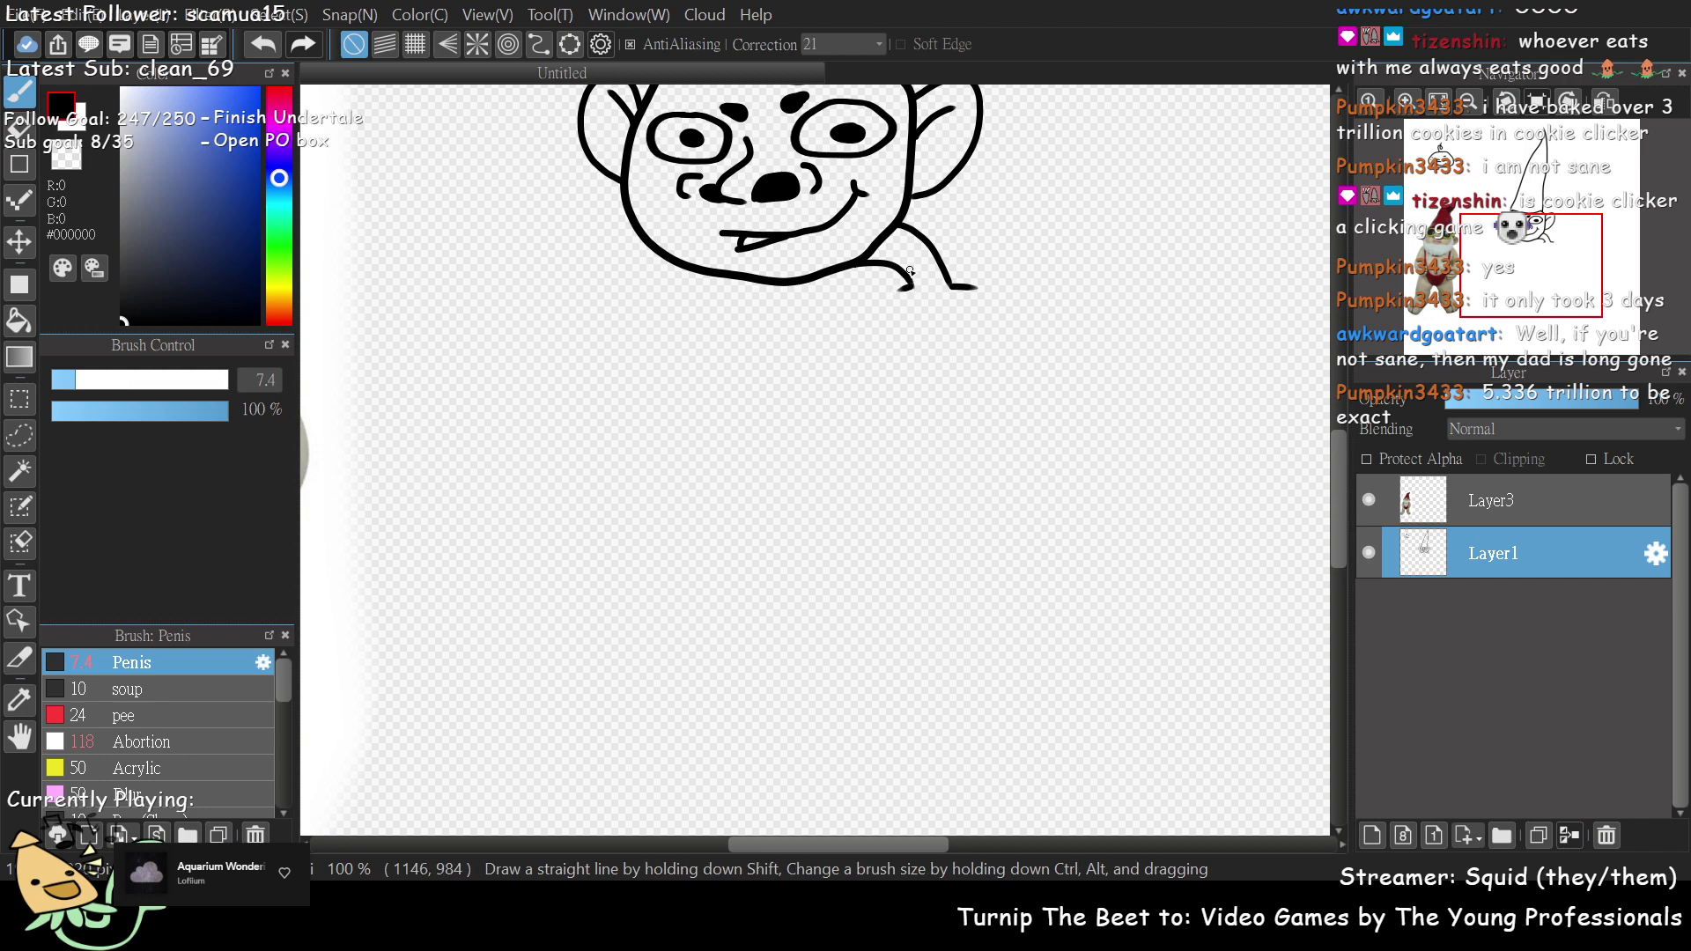
{"action": "mouse_move", "coordinate": [1498, 277]}
{"action": "left_mouse_down"}
{"action": "mouse_move", "coordinate": [1505, 259]}
{"action": "mouse_move", "coordinate": [1543, 298]}
{"action": "mouse_move", "coordinate": [1530, 266]}
{"action": "left_mouse_up"}
{"action": "scroll", "coordinate": [1528, 258], "scroll_direction": "up", "scroll_amount": 1}
{"action": "scroll", "coordinate": [1528, 258], "scroll_direction": "down", "scroll_amount": 2}
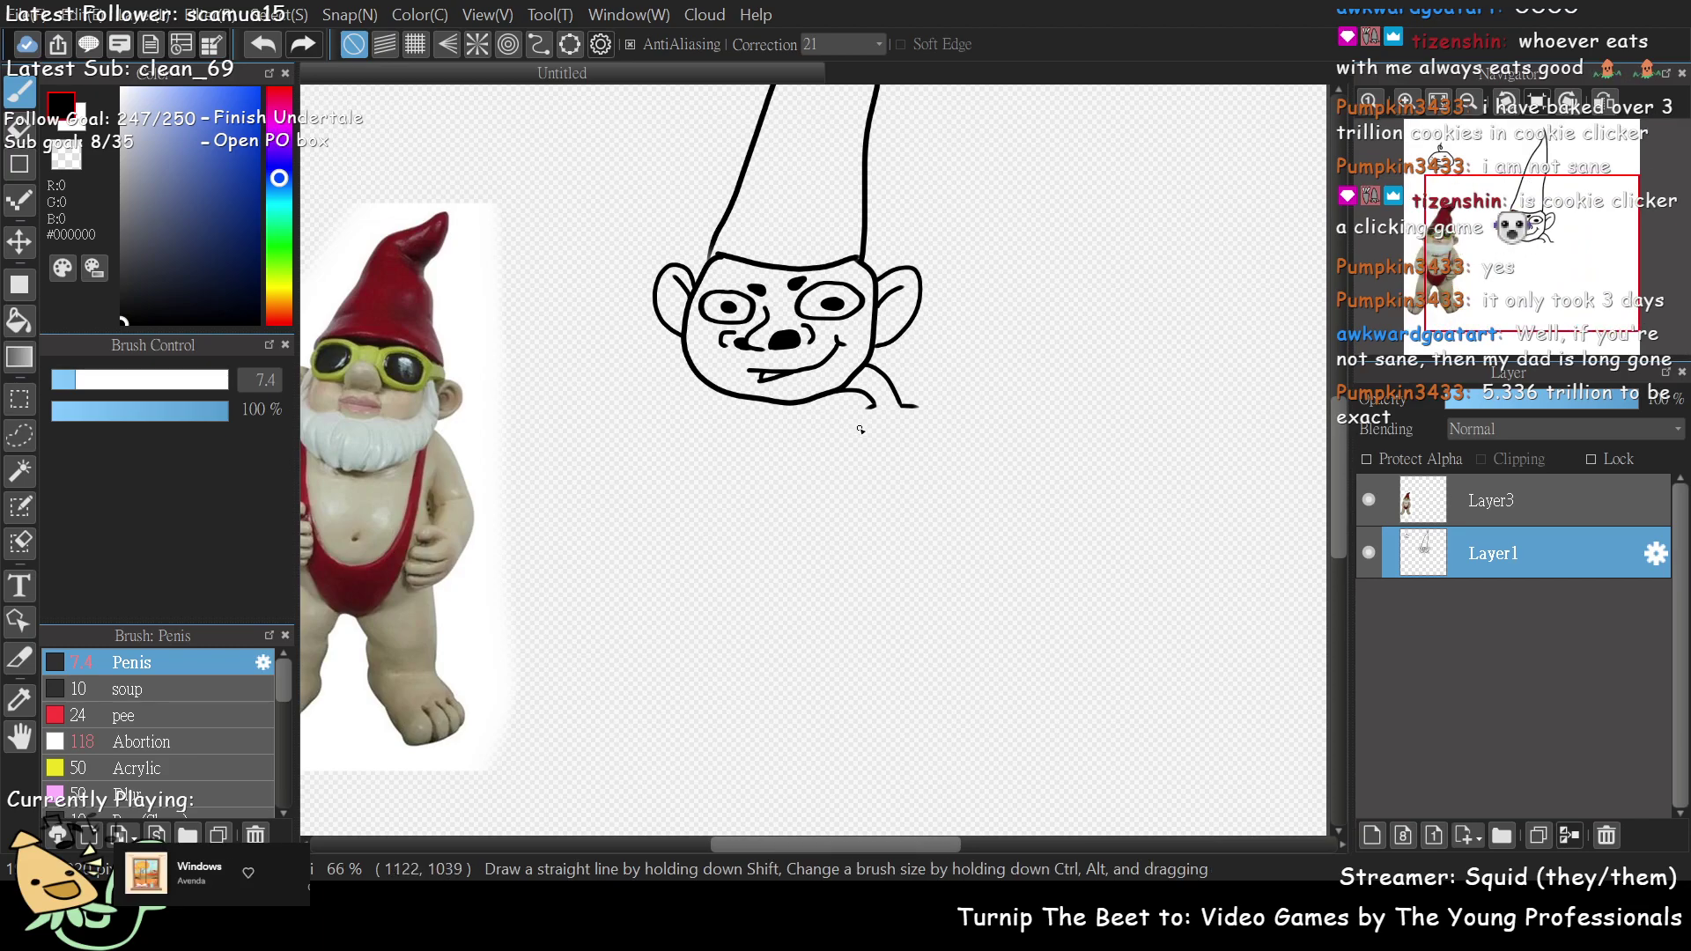
{"action": "mouse_move", "coordinate": [850, 465]}
{"action": "left_mouse_down"}
{"action": "mouse_move", "coordinate": [856, 534]}
{"action": "mouse_move", "coordinate": [832, 622]}
{"action": "left_mouse_up"}
{"action": "left_click_drag", "start_coordinate": [870, 683], "coordinate": [869, 680]}
{"action": "key", "text": "ctrl+z"}
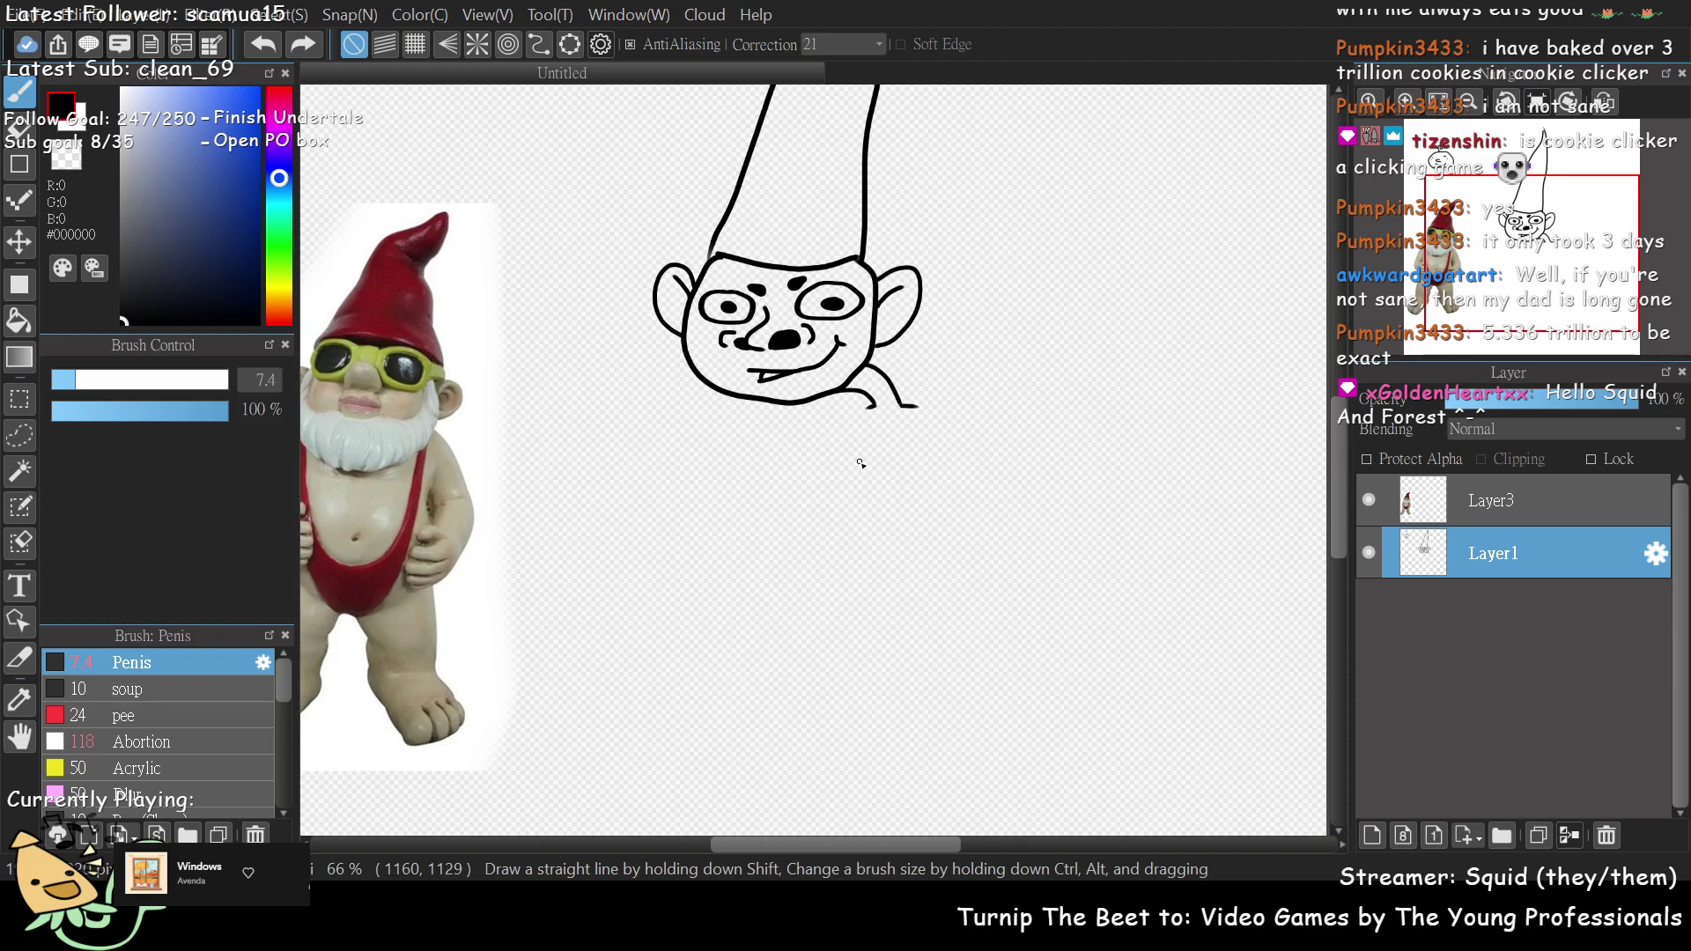
{"action": "mouse_move", "coordinate": [853, 436]}
{"action": "left_mouse_down"}
{"action": "mouse_move", "coordinate": [809, 545]}
{"action": "mouse_move", "coordinate": [817, 645]}
{"action": "mouse_move", "coordinate": [867, 663]}
{"action": "left_mouse_up"}
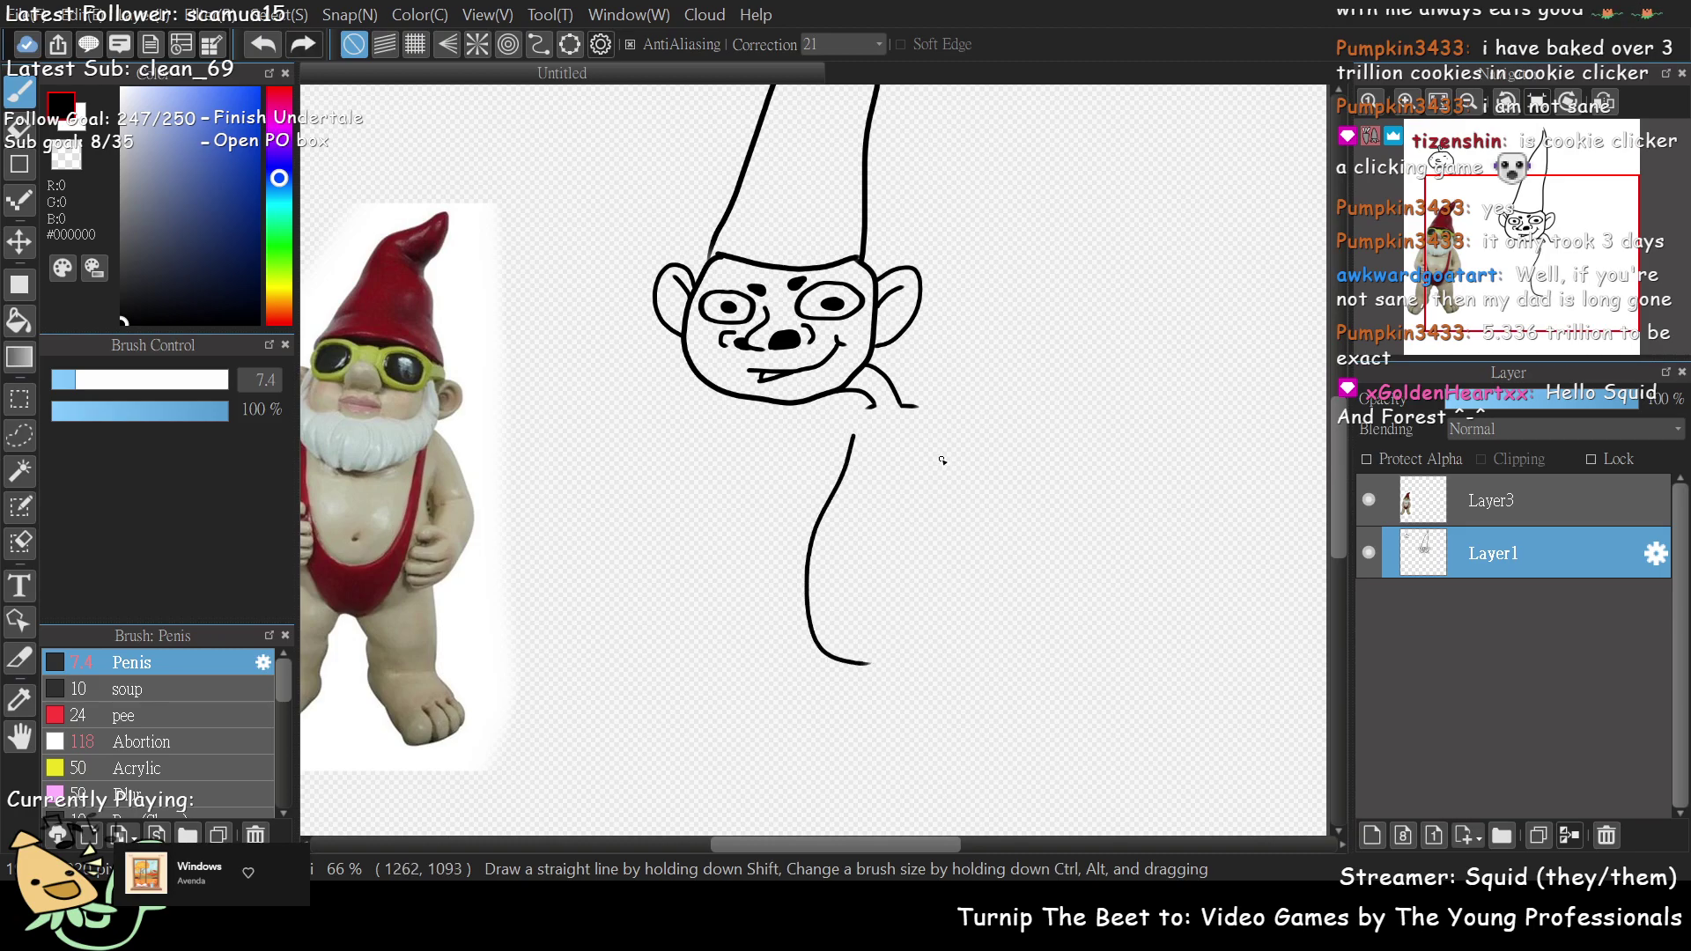
{"action": "key", "text": "ctrl+z"}
- Draw the gnome's torso as two long curved side lines and add two bent legs with rounded feet
{"action": "mouse_move", "coordinate": [853, 438]}
{"action": "left_mouse_down"}
{"action": "mouse_move", "coordinate": [900, 534]}
{"action": "mouse_move", "coordinate": [899, 631]}
{"action": "left_mouse_up"}
{"action": "mouse_move", "coordinate": [944, 417]}
{"action": "left_mouse_down"}
{"action": "mouse_move", "coordinate": [994, 562]}
{"action": "mouse_move", "coordinate": [995, 640]}
{"action": "left_mouse_up"}
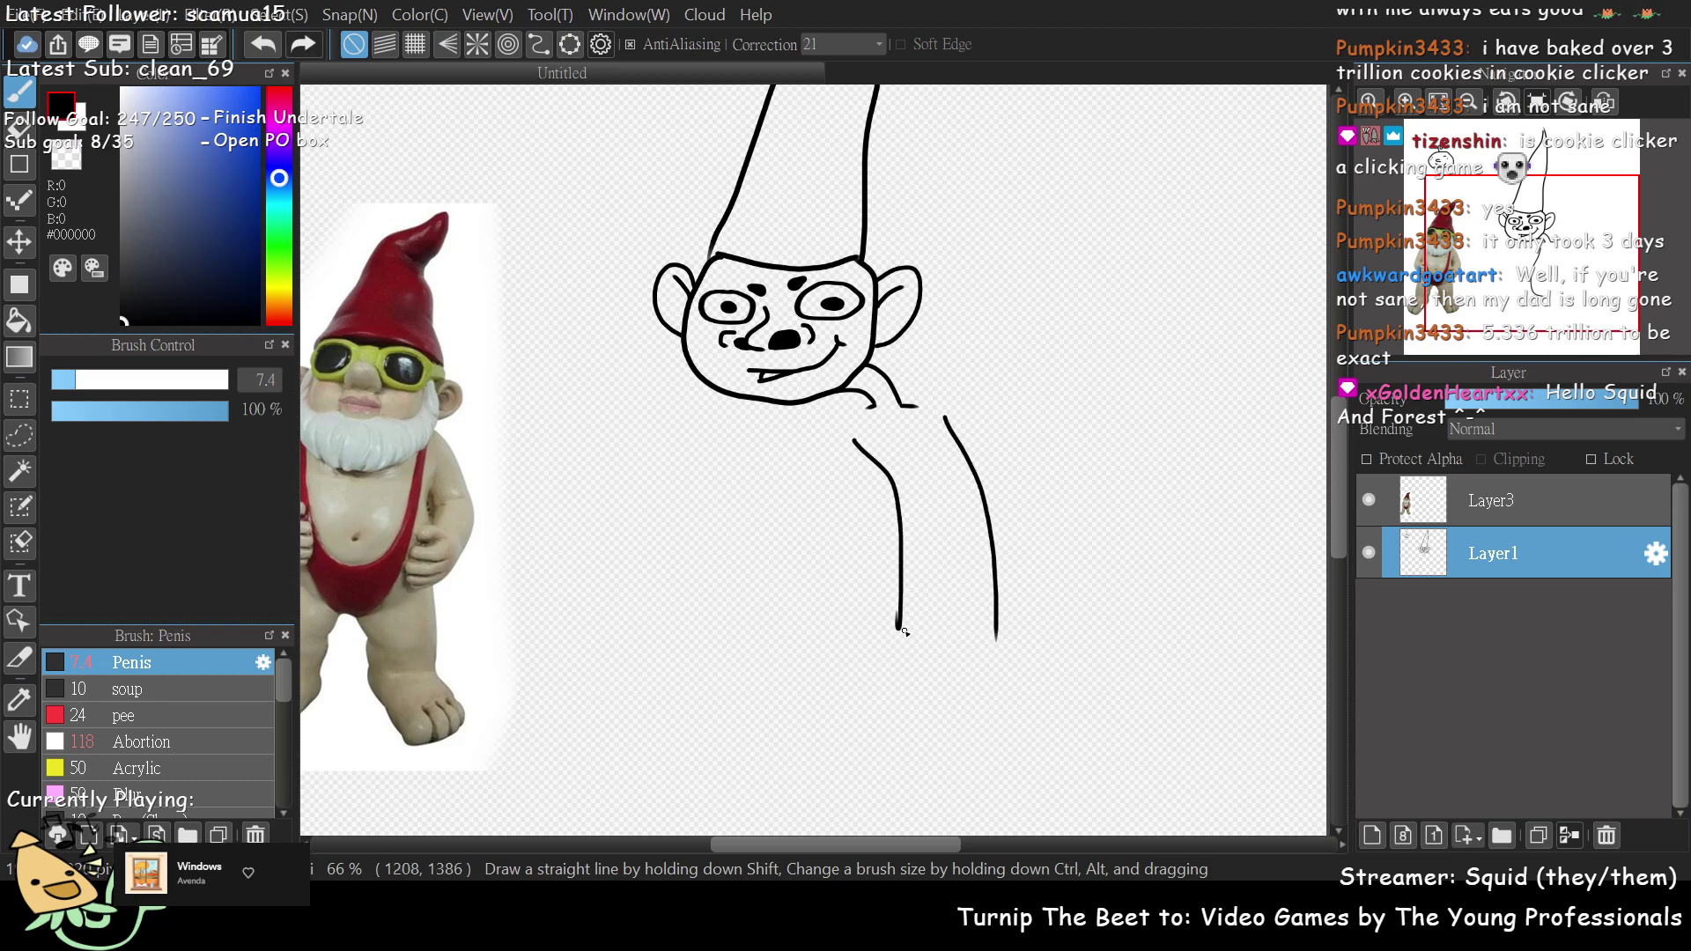
{"action": "mouse_move", "coordinate": [853, 669]}
{"action": "left_mouse_down"}
{"action": "mouse_move", "coordinate": [846, 724]}
{"action": "mouse_move", "coordinate": [804, 777]}
{"action": "mouse_move", "coordinate": [874, 766]}
{"action": "mouse_move", "coordinate": [865, 671]}
{"action": "left_mouse_up"}
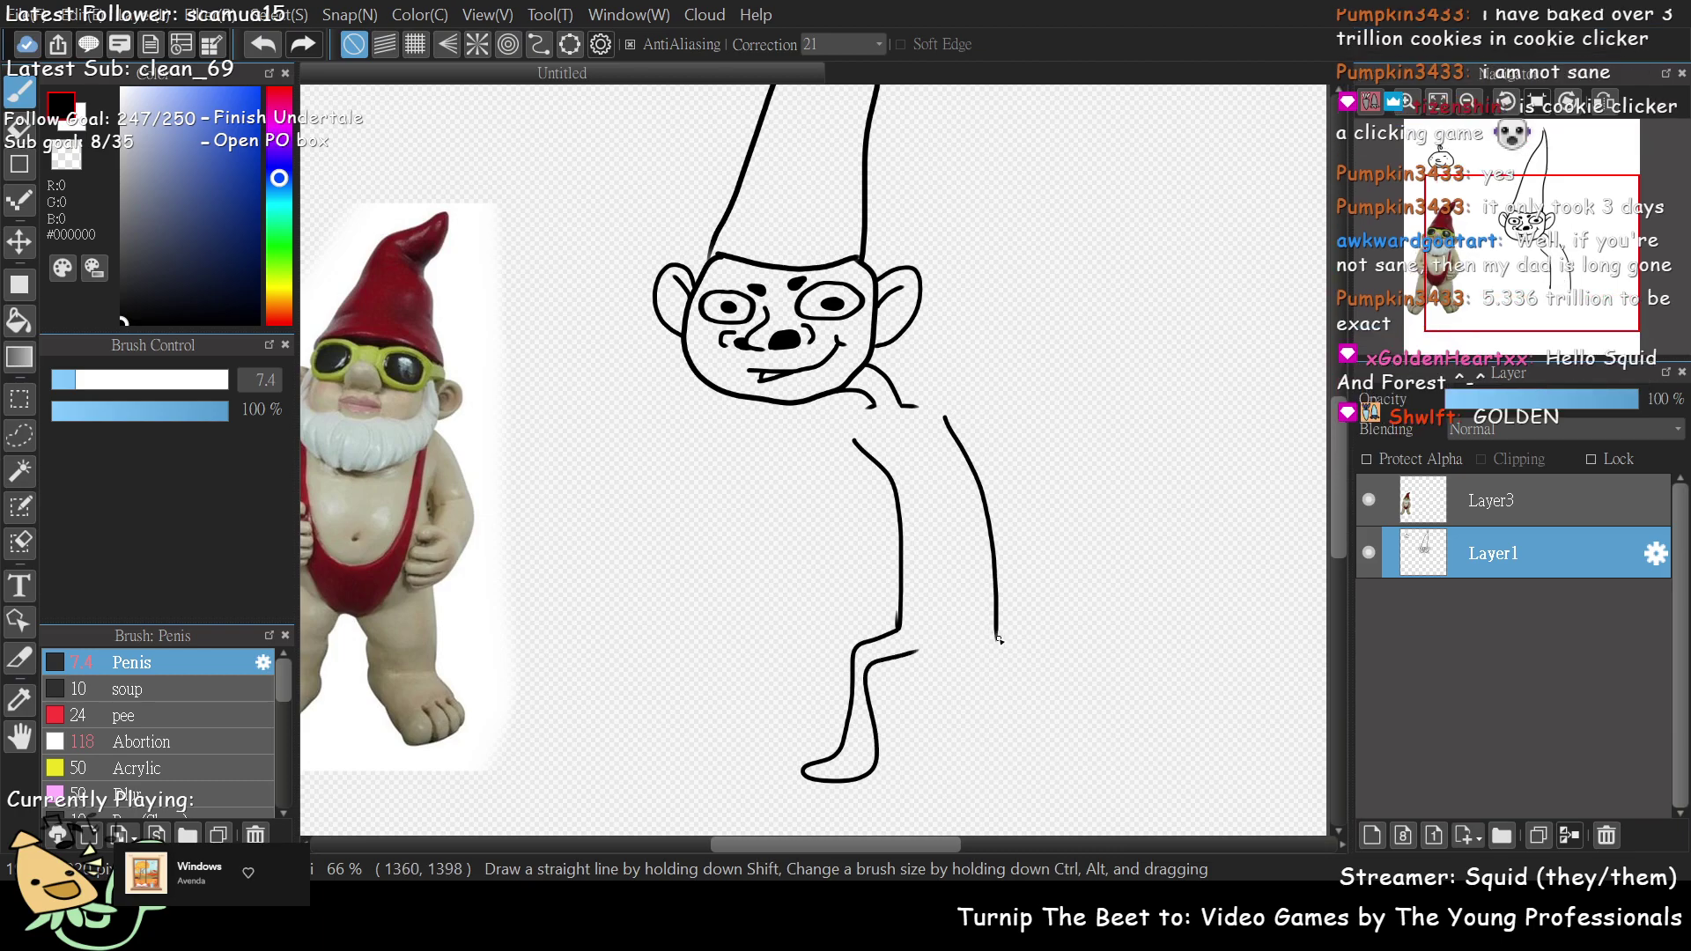
{"action": "mouse_move", "coordinate": [1037, 676]}
{"action": "left_mouse_down"}
{"action": "mouse_move", "coordinate": [1021, 747]}
{"action": "mouse_move", "coordinate": [1059, 794]}
{"action": "mouse_move", "coordinate": [1001, 791]}
{"action": "mouse_move", "coordinate": [967, 761]}
{"action": "mouse_move", "coordinate": [1004, 680]}
{"action": "left_mouse_up"}
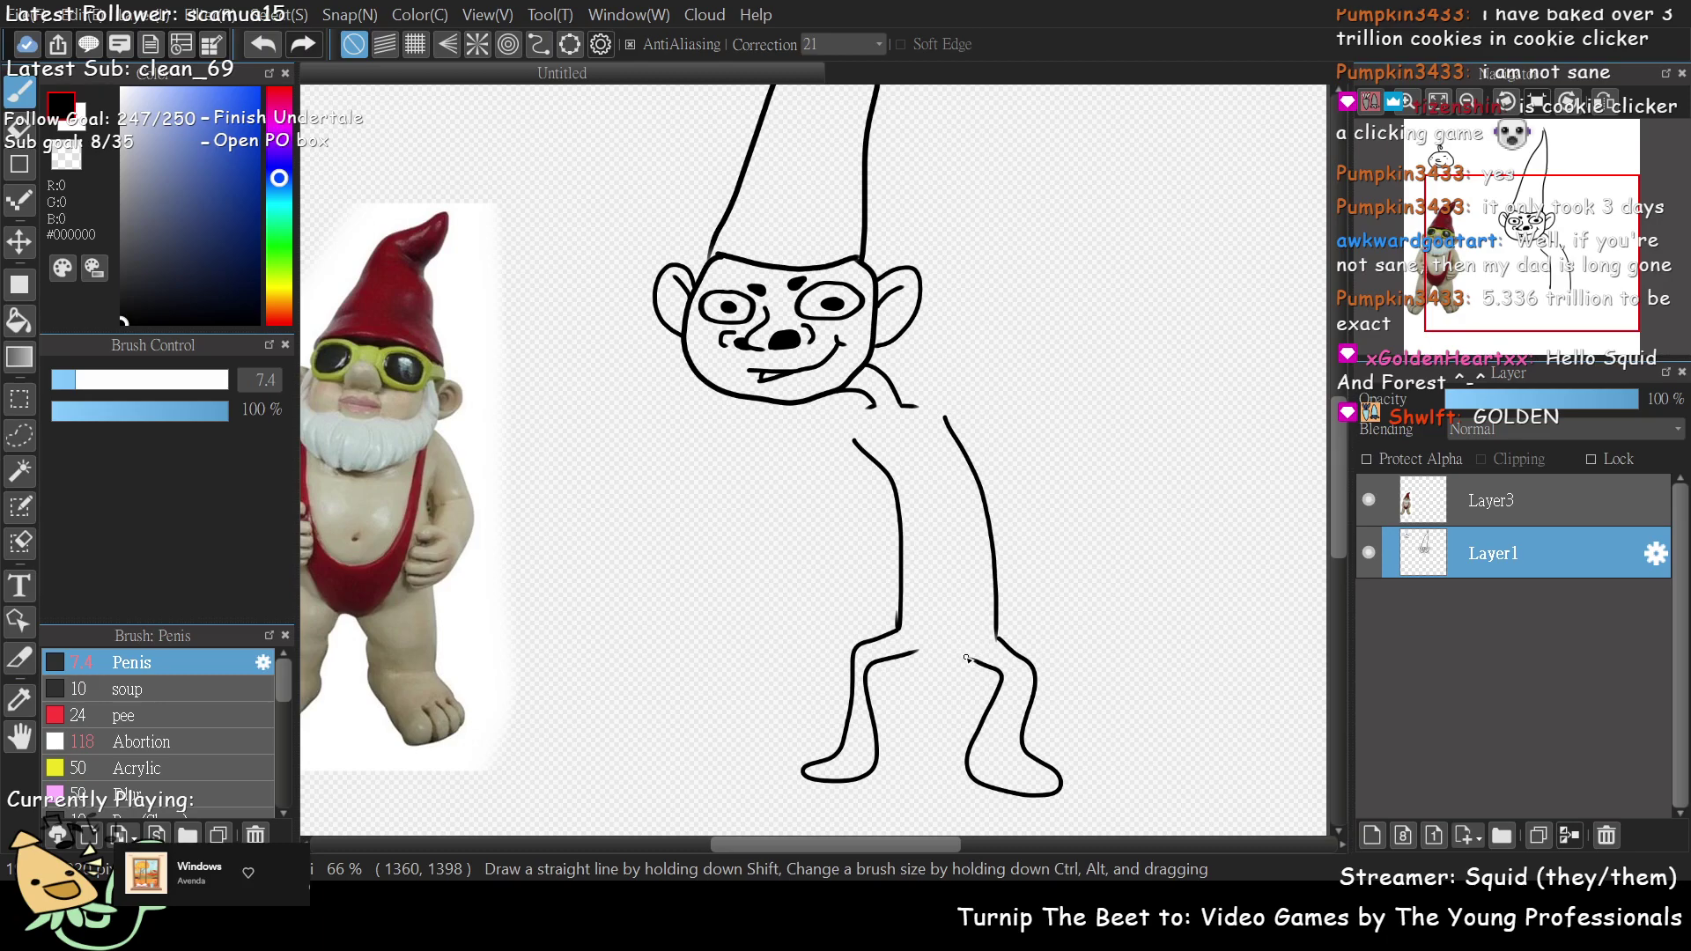
- Draw two long thin arms reaching outward from the shoulders, each ending in a rounded mitten-like hand
{"action": "mouse_move", "coordinate": [832, 430]}
{"action": "left_mouse_down"}
{"action": "mouse_move", "coordinate": [699, 637]}
{"action": "mouse_move", "coordinate": [725, 647]}
{"action": "mouse_move", "coordinate": [846, 451]}
{"action": "left_mouse_up"}
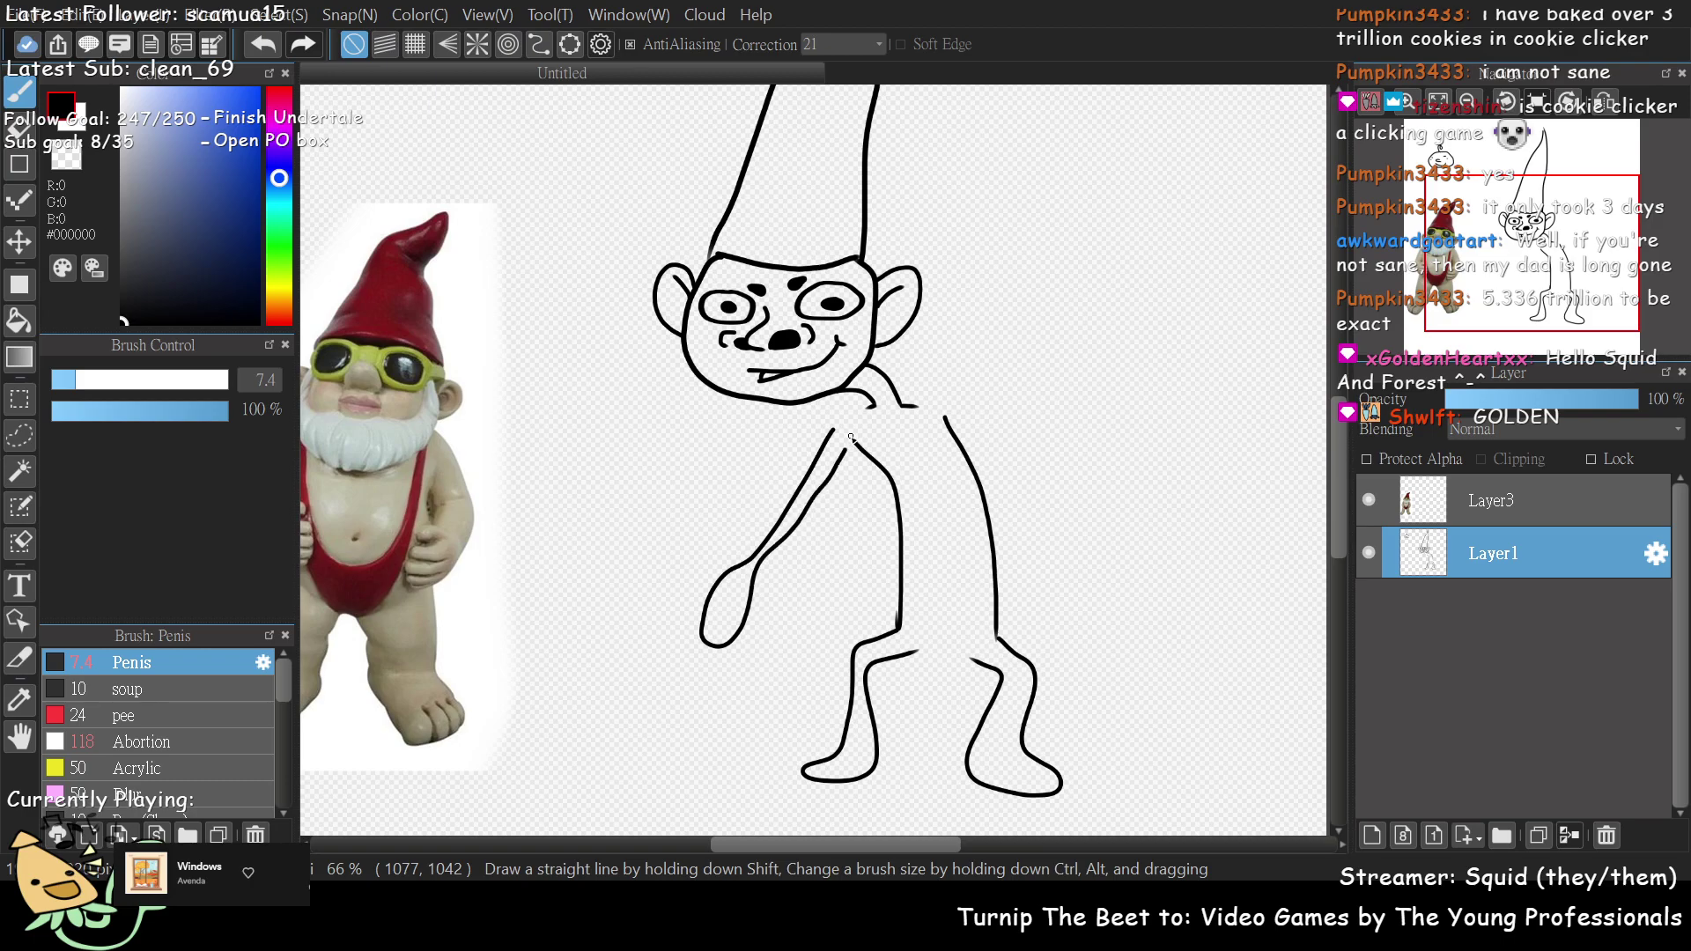
{"action": "mouse_move", "coordinate": [947, 416]}
{"action": "left_mouse_down"}
{"action": "mouse_move", "coordinate": [1086, 545]}
{"action": "mouse_move", "coordinate": [1118, 604]}
{"action": "mouse_move", "coordinate": [1157, 577]}
{"action": "mouse_move", "coordinate": [1042, 455]}
{"action": "mouse_move", "coordinate": [965, 412]}
{"action": "left_mouse_up"}
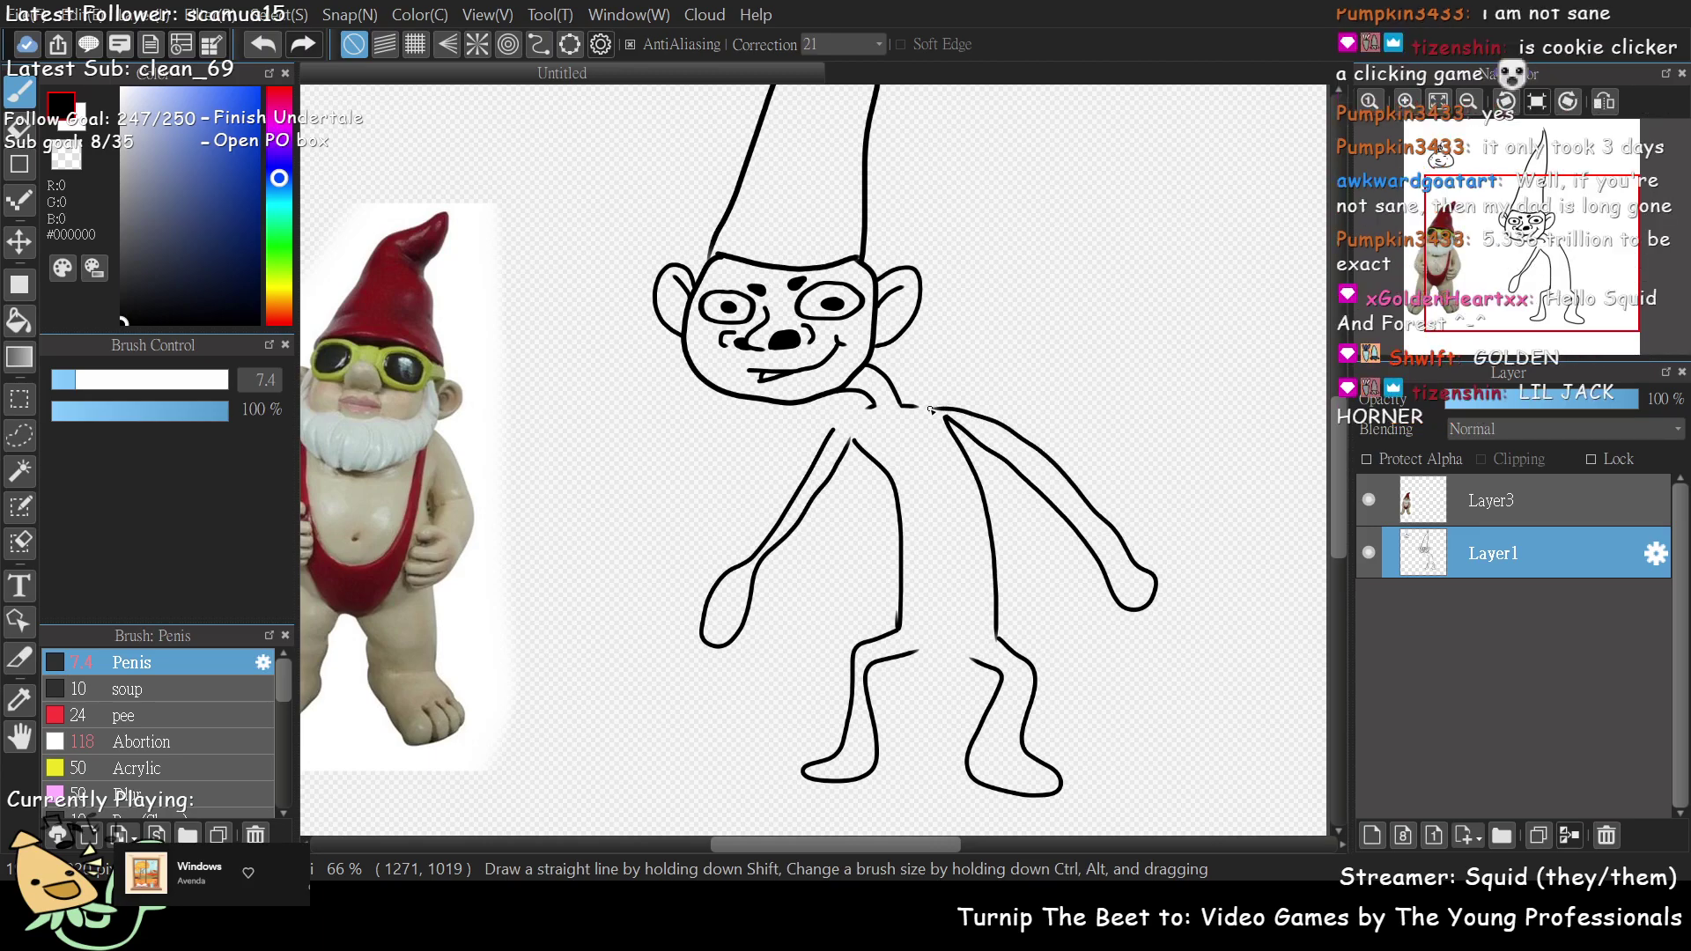
{"action": "left_click_drag", "start_coordinate": [939, 413], "coordinate": [968, 658]}
{"action": "key", "text": "ctrl+z"}
{"action": "mouse_move", "coordinate": [946, 427]}
{"action": "left_mouse_down"}
{"action": "mouse_move", "coordinate": [962, 649]}
{"action": "mouse_move", "coordinate": [936, 665]}
{"action": "mouse_move", "coordinate": [920, 638]}
{"action": "mouse_move", "coordinate": [928, 517]}
{"action": "mouse_move", "coordinate": [896, 448]}
{"action": "mouse_move", "coordinate": [846, 414]}
{"action": "left_mouse_up"}
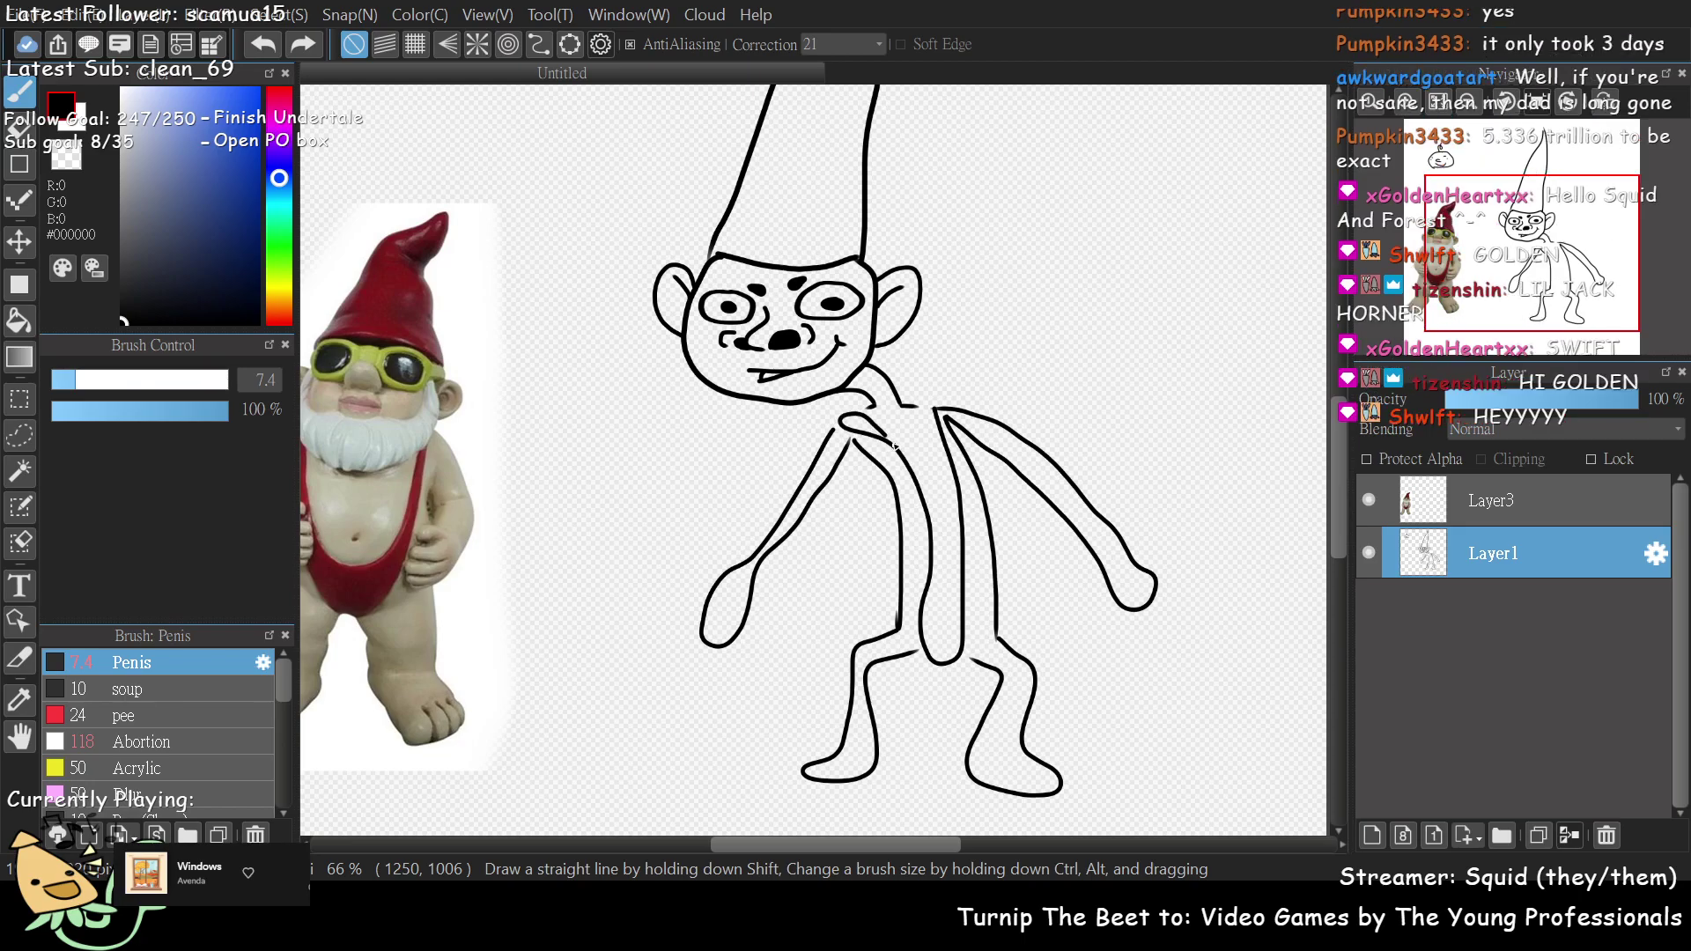
{"action": "left_click_drag", "start_coordinate": [922, 481], "coordinate": [924, 484]}
{"action": "key", "text": "ctrl+z"}
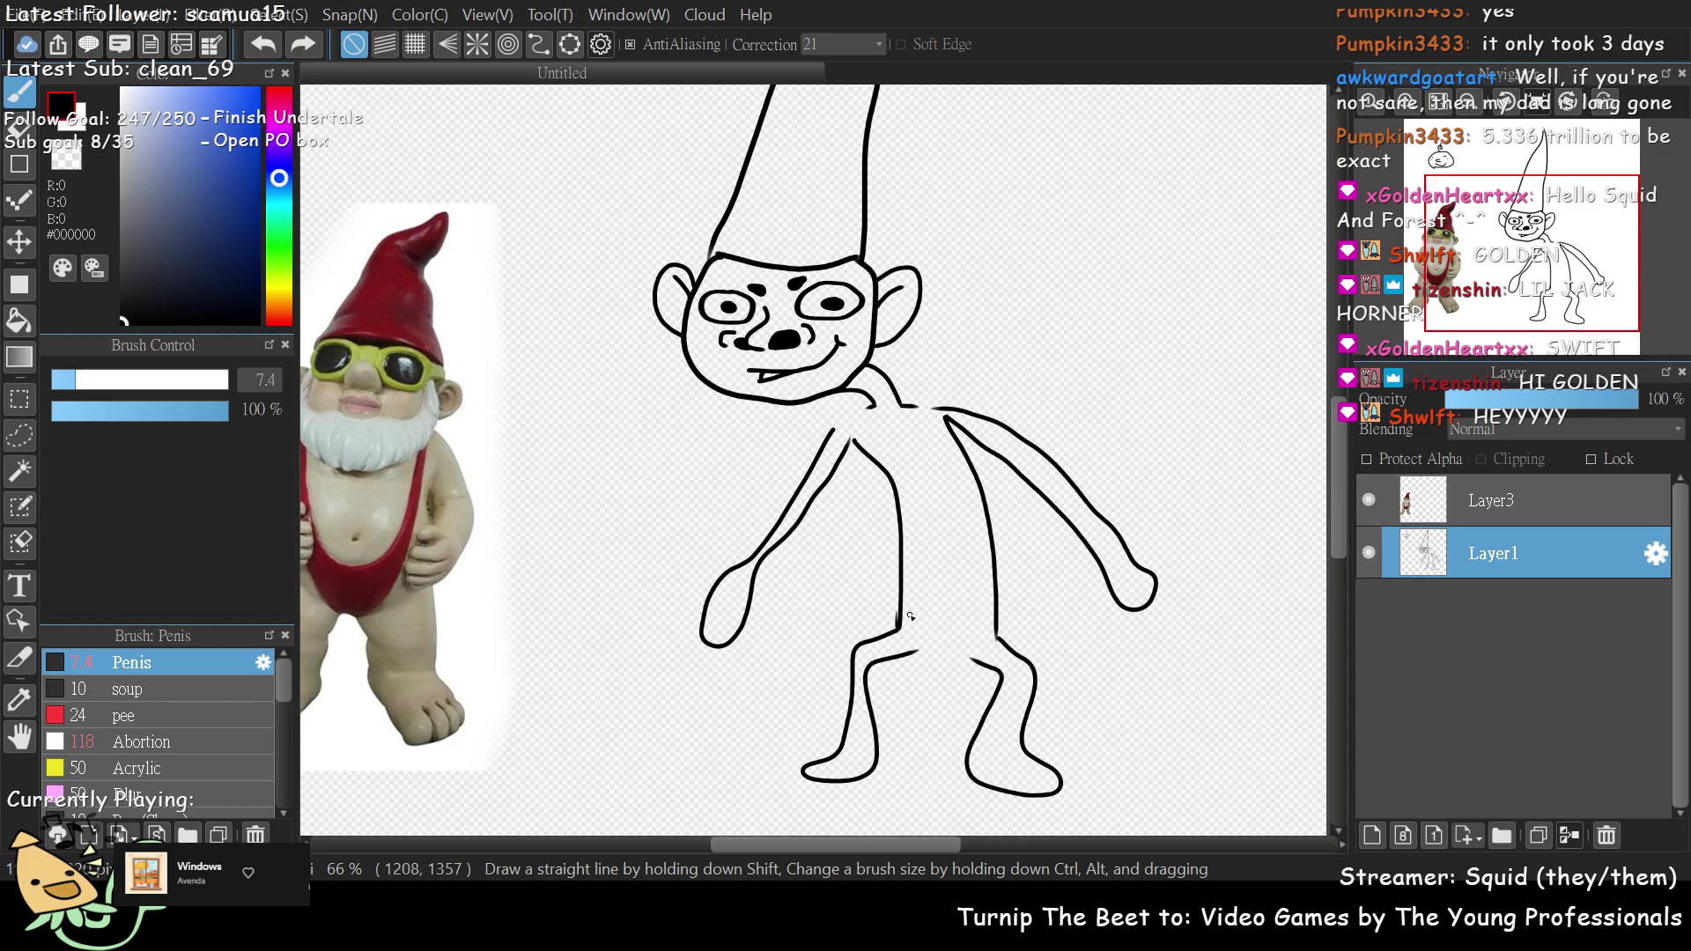
- Draw the strap swimsuit with two long shoulder straps meeting in a narrow rounded piece between the legs
{"action": "mouse_move", "coordinate": [970, 636]}
{"action": "left_mouse_down"}
{"action": "mouse_move", "coordinate": [974, 572]}
{"action": "mouse_move", "coordinate": [930, 403]}
{"action": "left_mouse_up"}
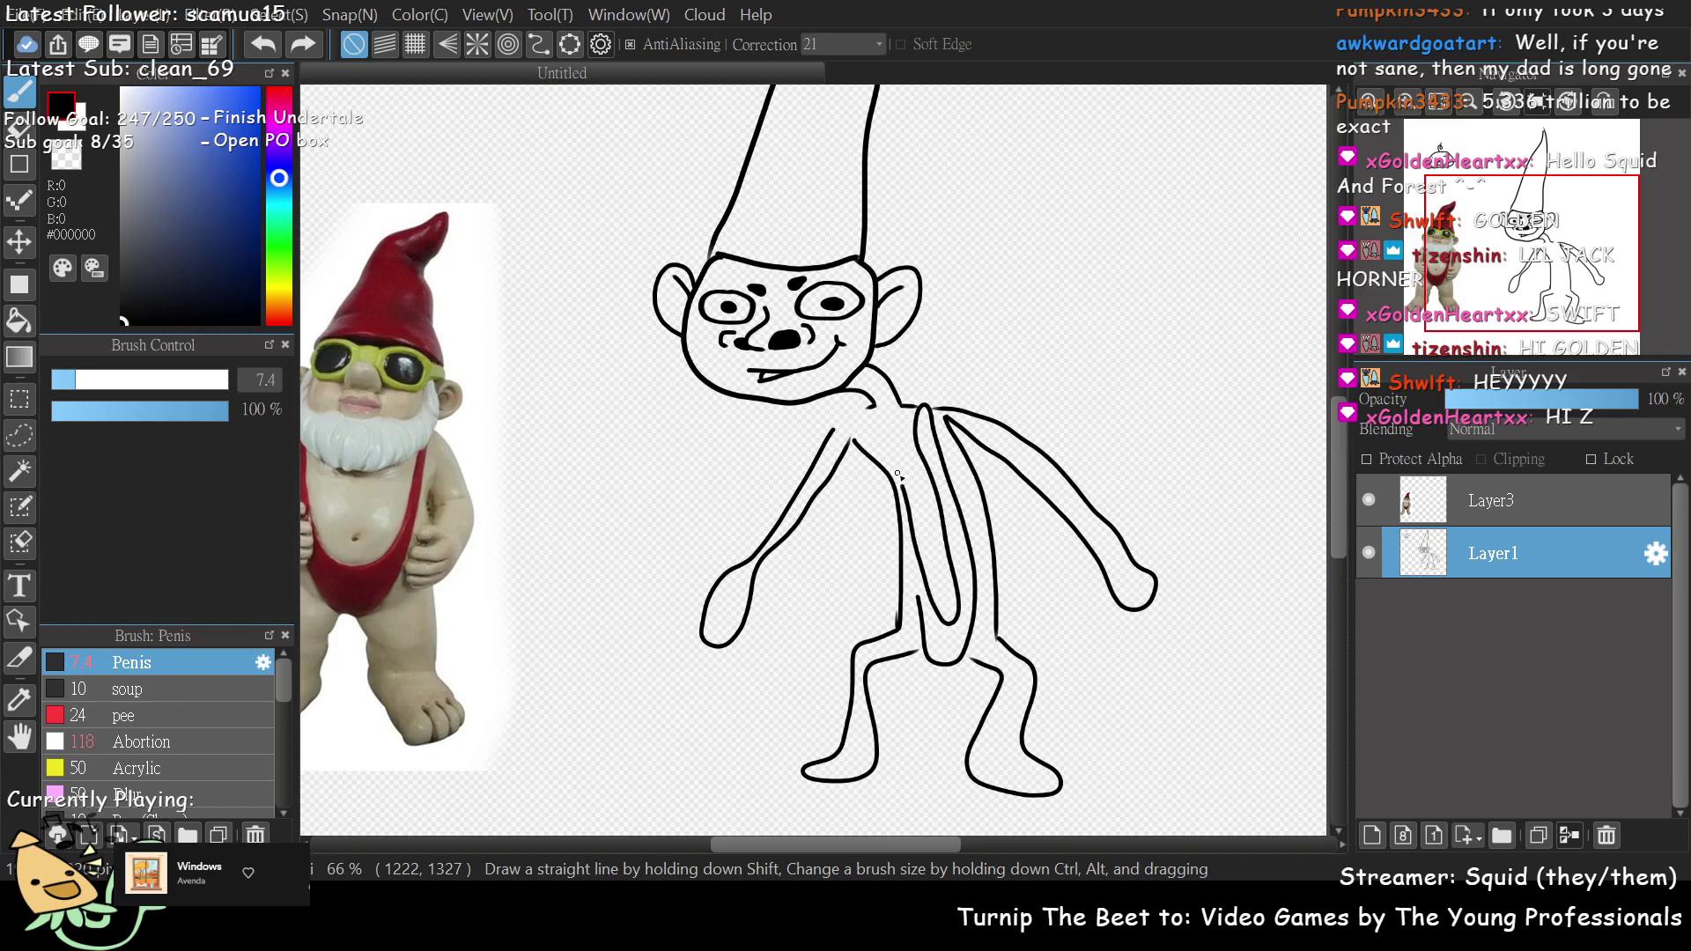
{"action": "left_click_drag", "start_coordinate": [859, 410], "coordinate": [867, 458]}
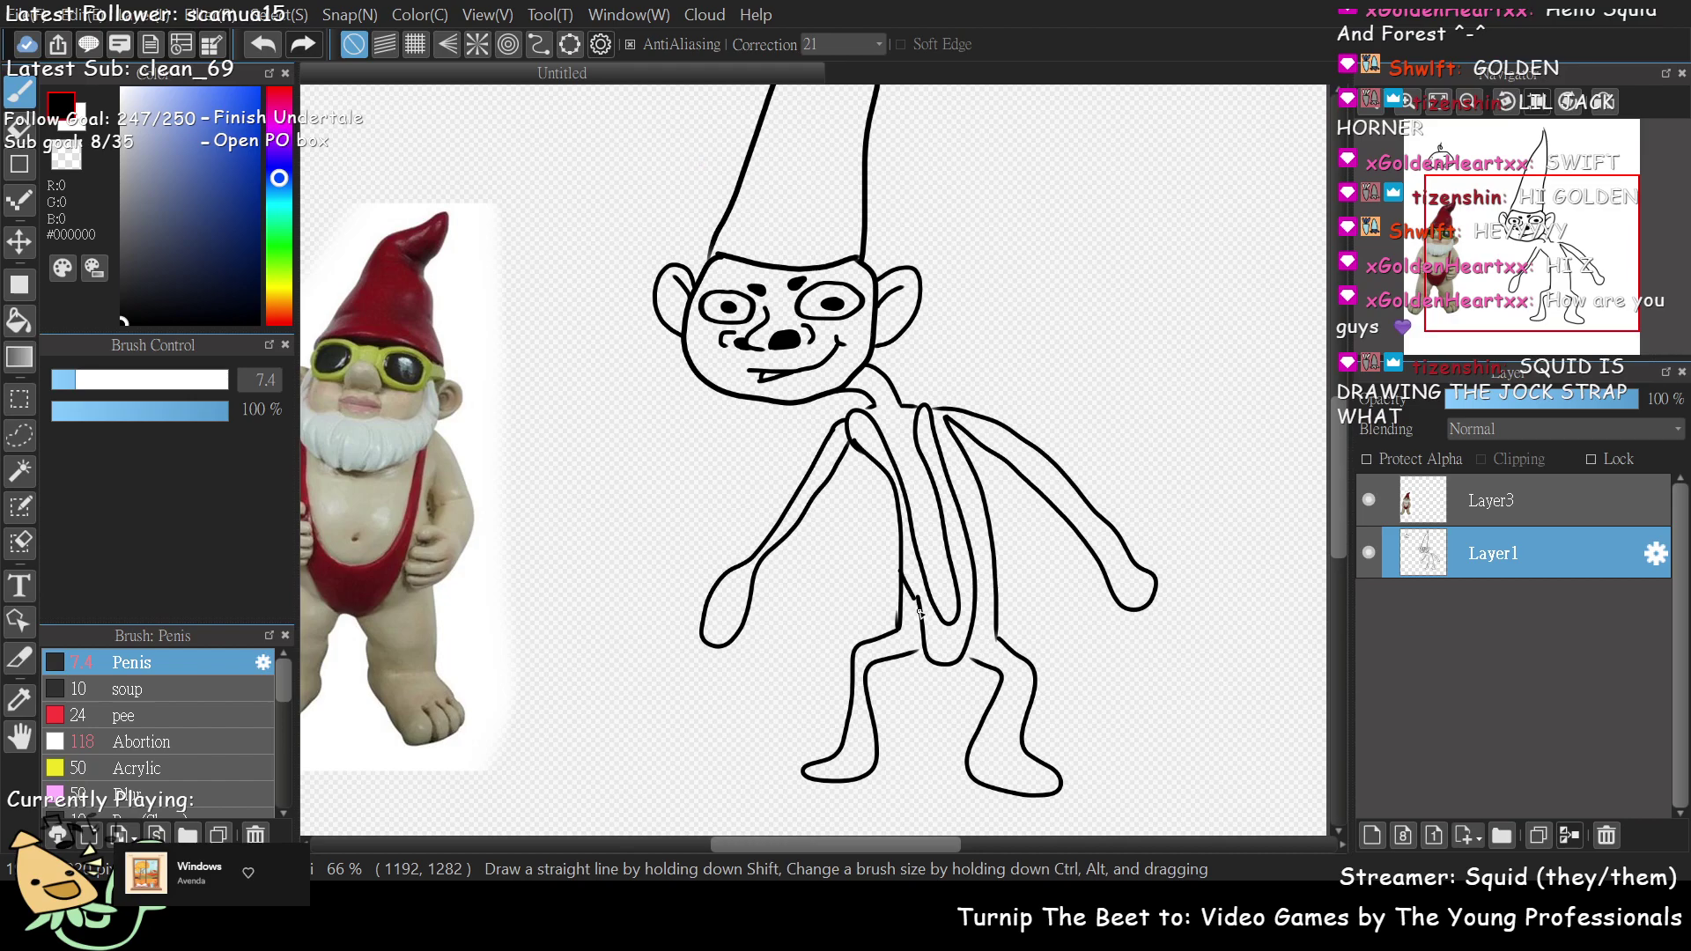
{"action": "key", "text": "ctrl+z"}
{"action": "left_click_drag", "start_coordinate": [924, 625], "coordinate": [983, 664]}
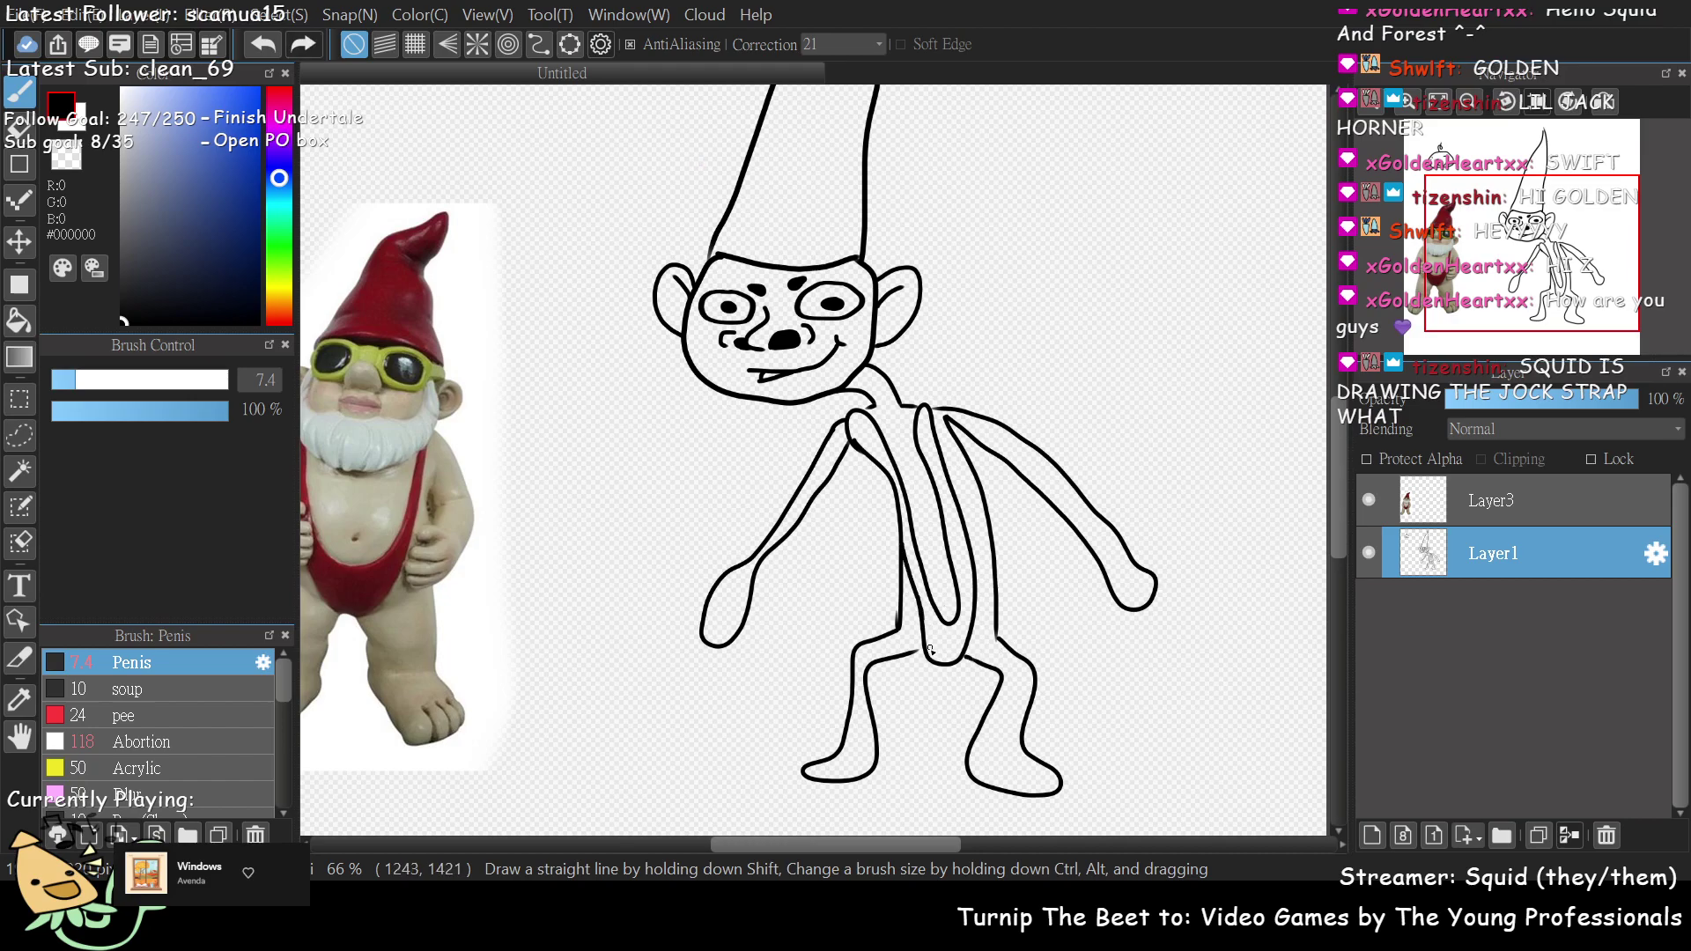
{"action": "key", "text": "ctrl+z"}
- Add a small dot as the belly button between the straps on the lower torso
{"action": "mouse_move", "coordinate": [1499, 256]}
{"action": "left_mouse_down"}
{"action": "mouse_move", "coordinate": [1445, 265]}
{"action": "mouse_move", "coordinate": [1506, 289]}
{"action": "left_mouse_up"}
{"action": "scroll", "coordinate": [1208, 483], "scroll_direction": "up", "scroll_amount": 4}
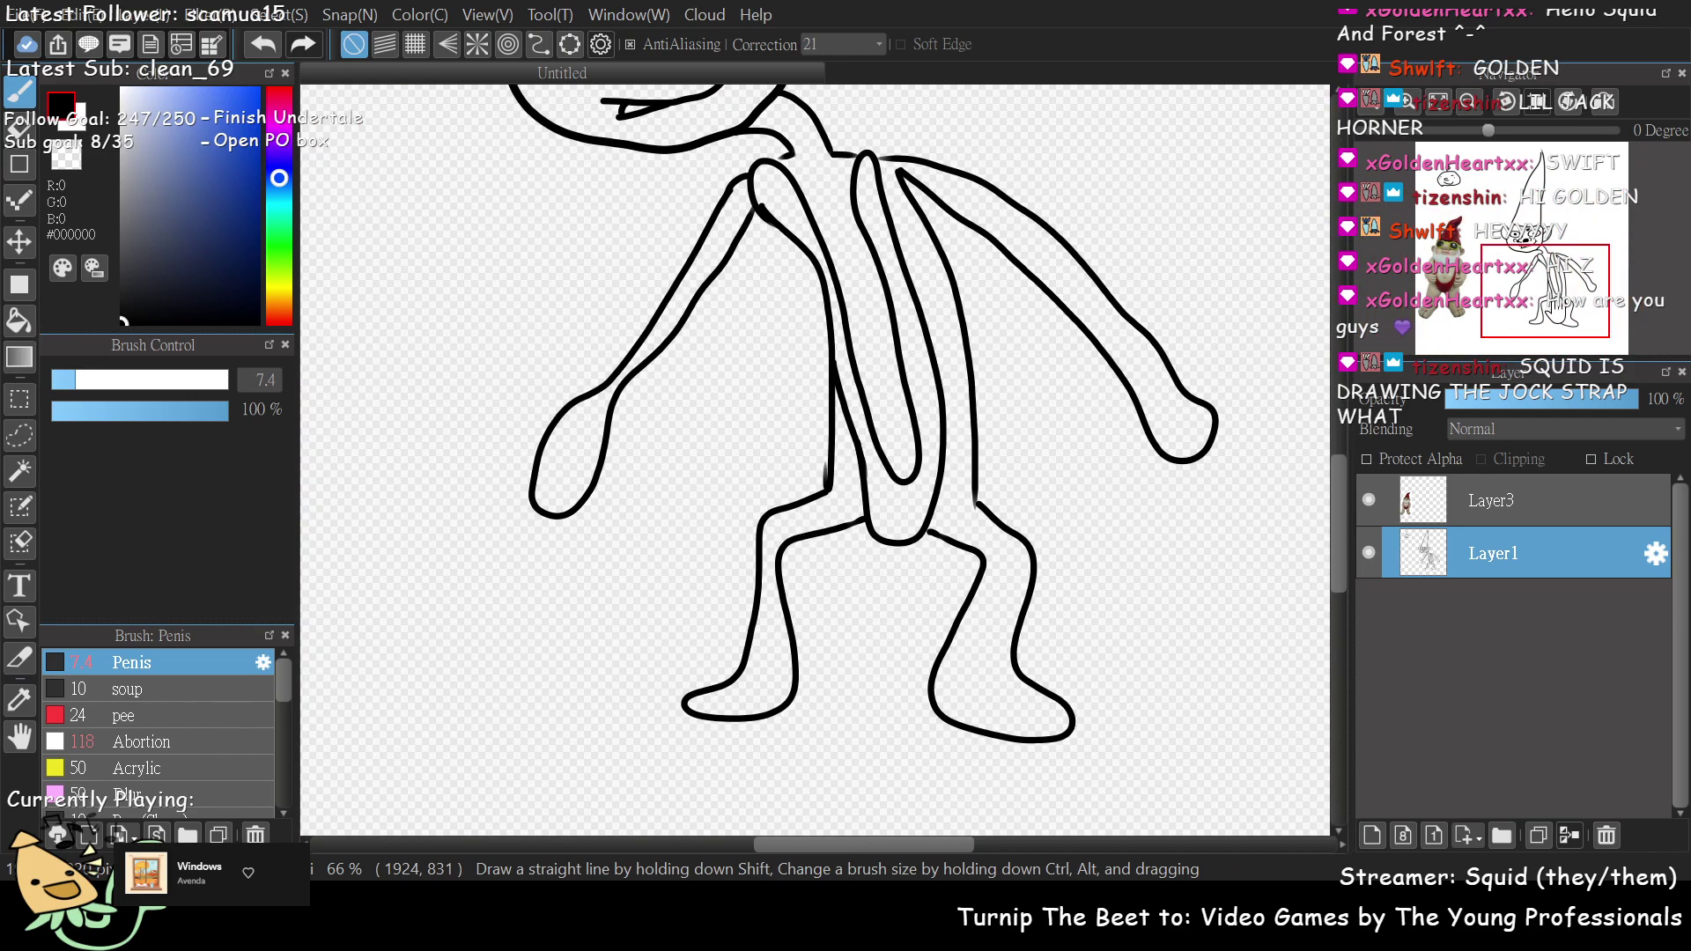
{"action": "left_click", "coordinate": [933, 396]}
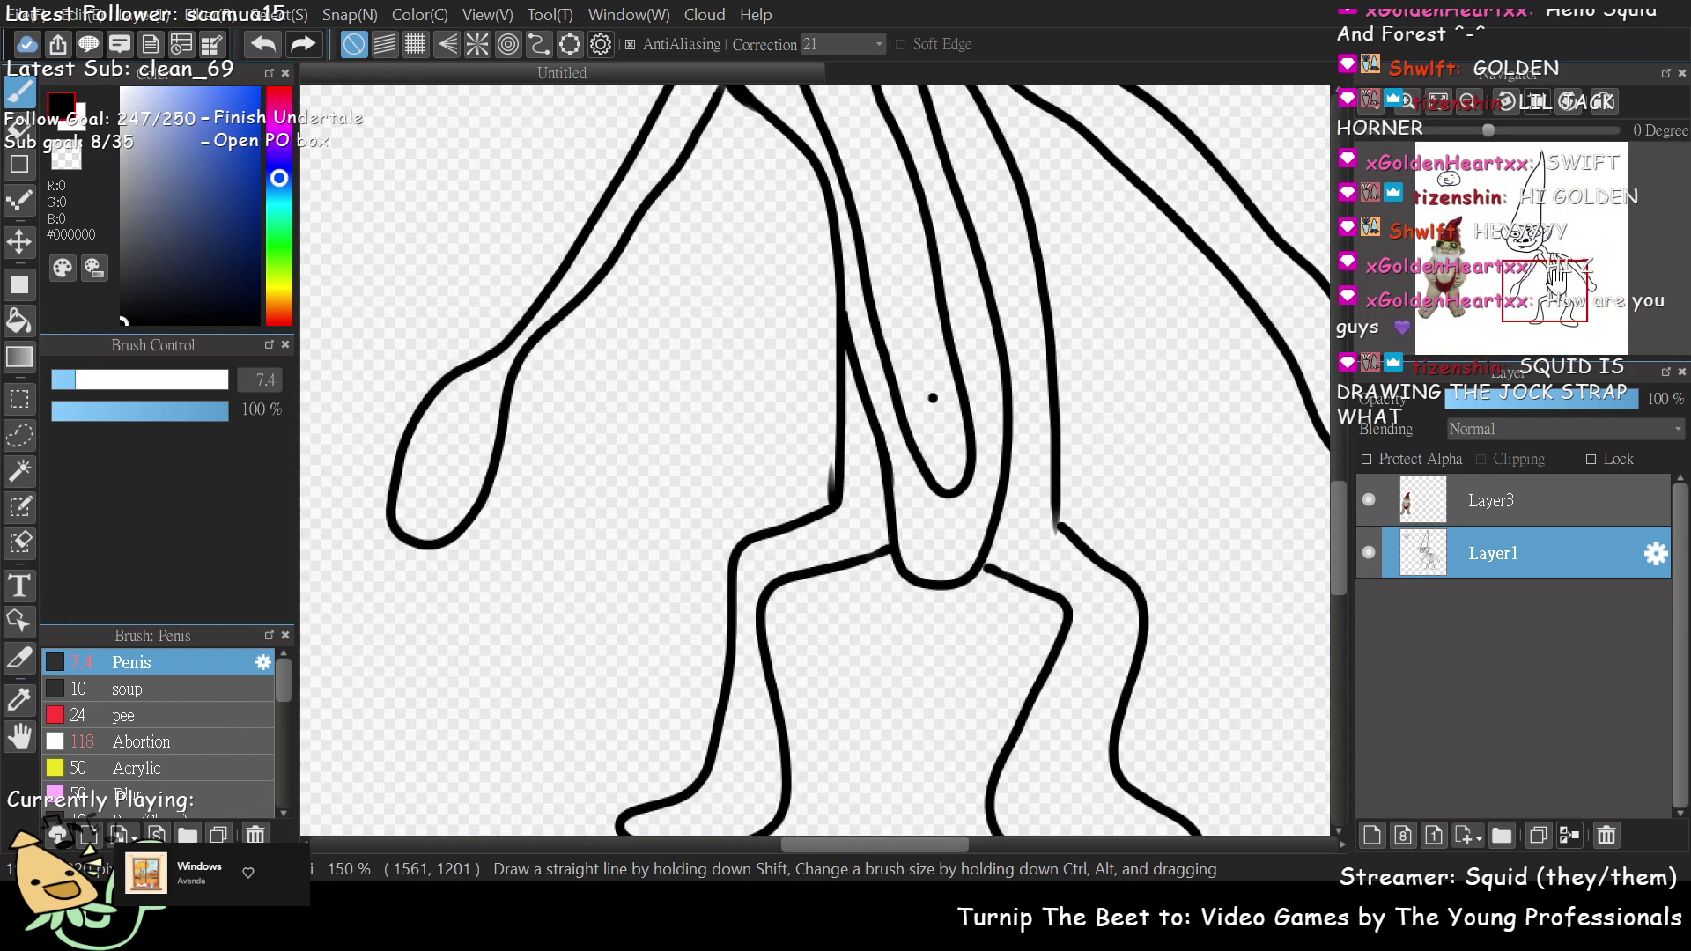
{"action": "scroll", "coordinate": [1528, 284], "scroll_direction": "down", "scroll_amount": 3}
{"action": "left_click_drag", "start_coordinate": [1523, 283], "coordinate": [1534, 246]}
{"action": "scroll", "coordinate": [1019, 506], "scroll_direction": "down", "scroll_amount": 1}
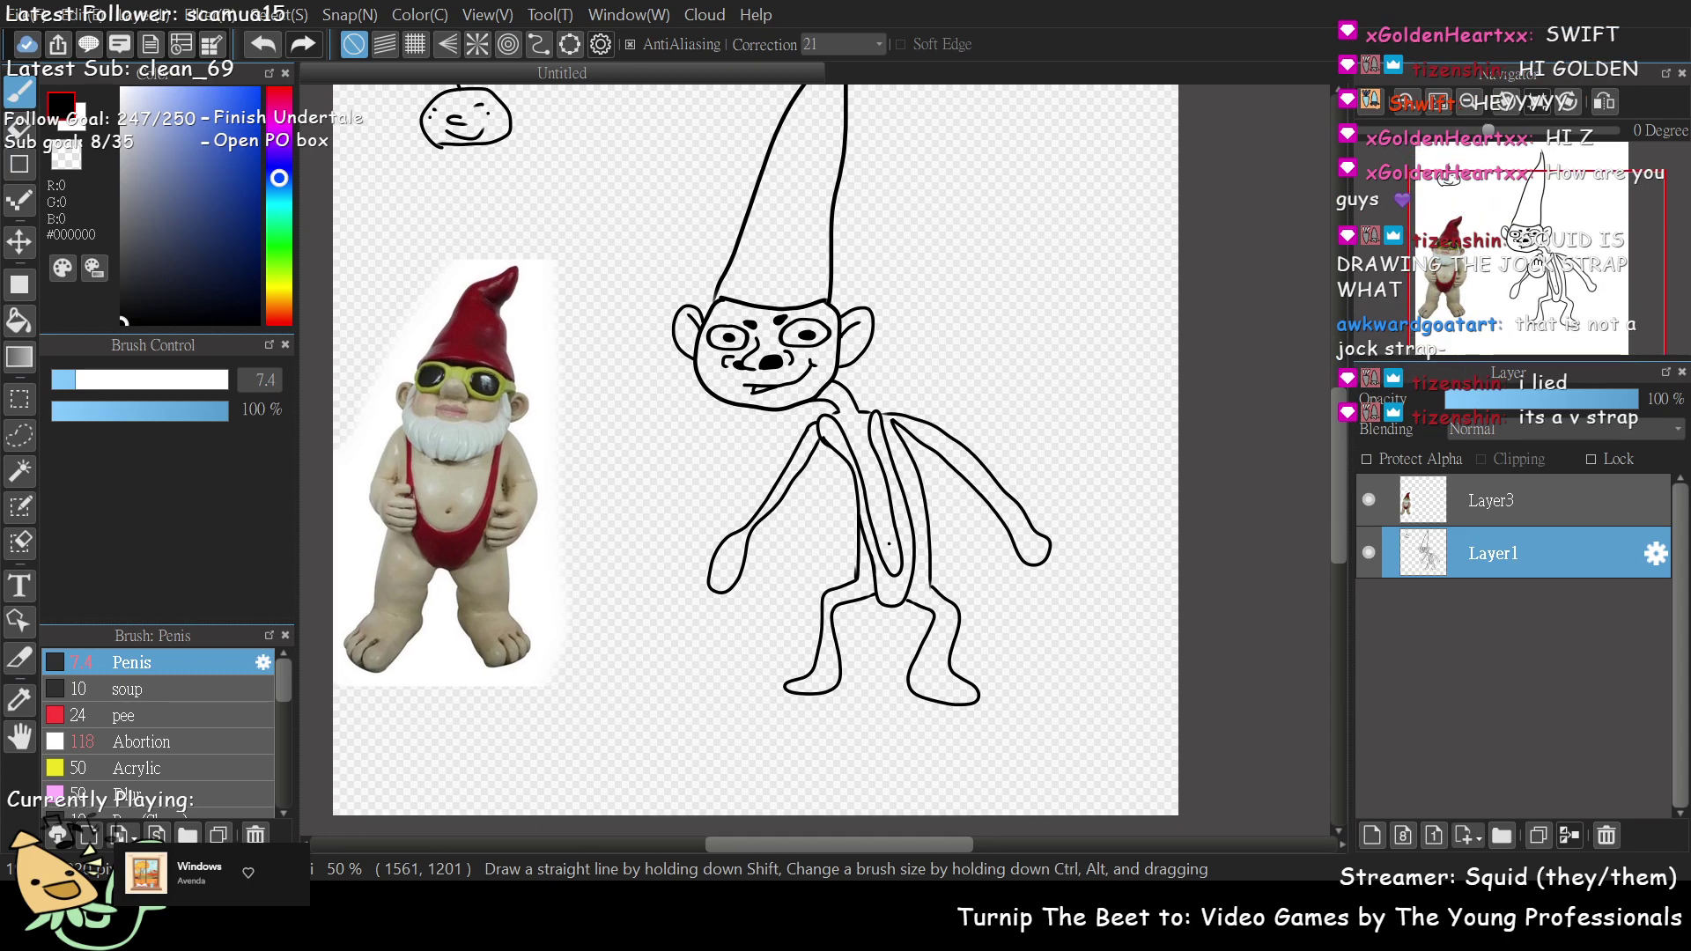
{"action": "scroll", "coordinate": [1019, 506], "scroll_direction": "down", "scroll_amount": 1}
{"action": "scroll", "coordinate": [1019, 505], "scroll_direction": "up", "scroll_amount": 2}
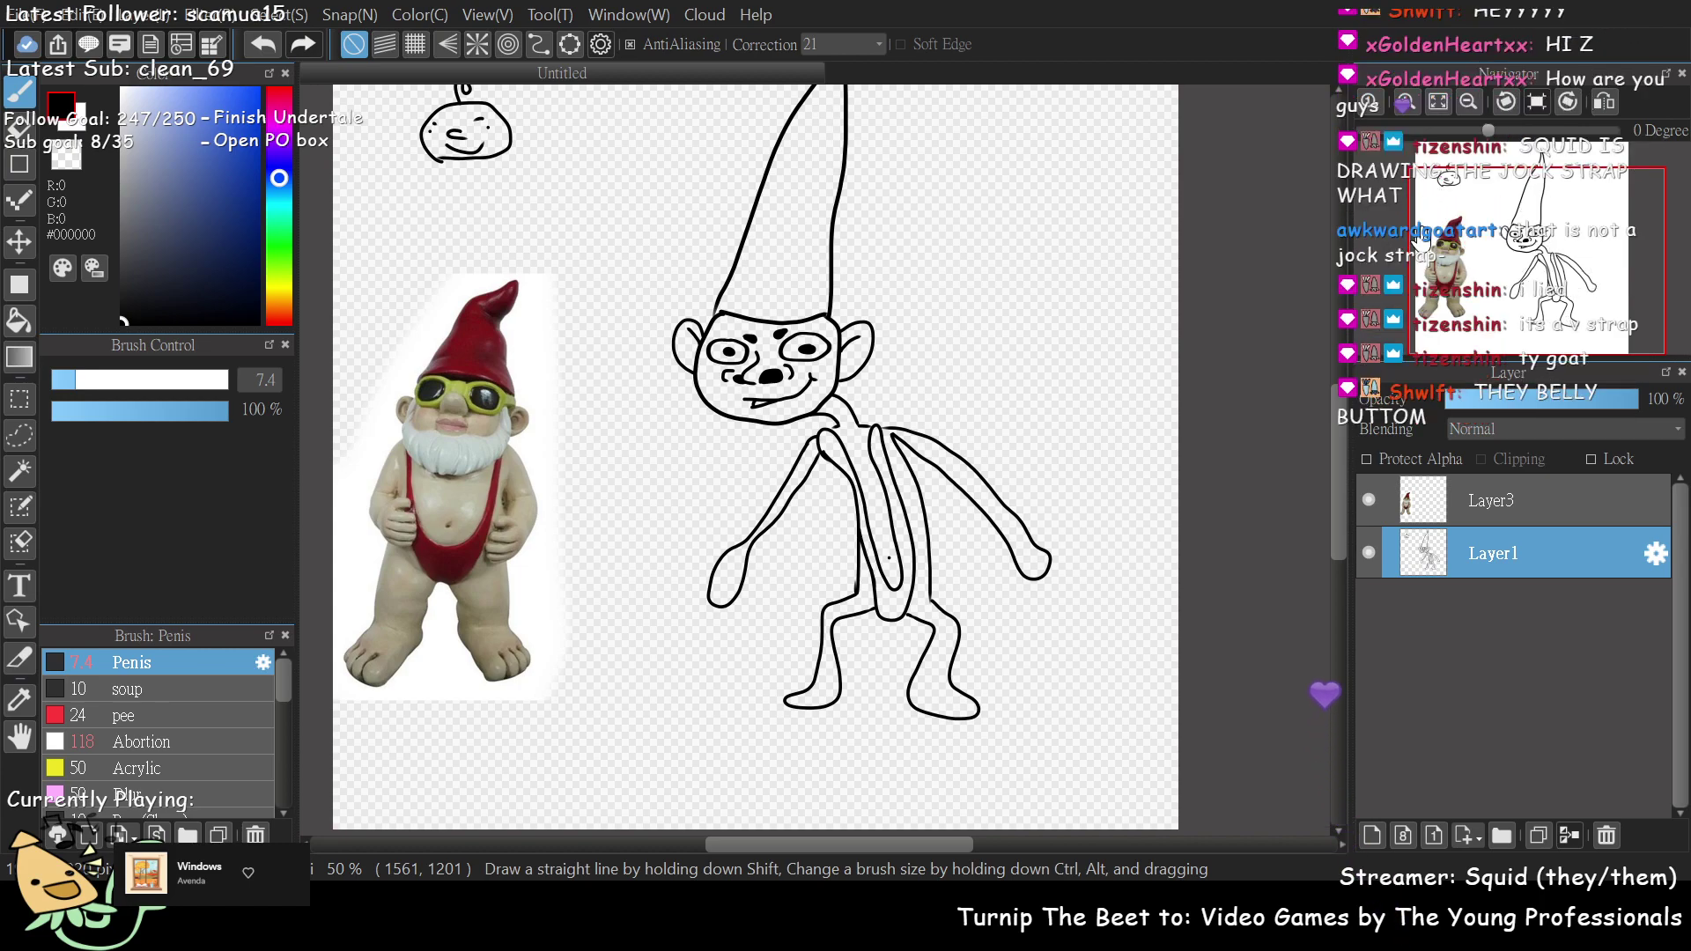
{"action": "mouse_move", "coordinate": [1422, 234]}
{"action": "left_mouse_down"}
{"action": "mouse_move", "coordinate": [1530, 300]}
{"action": "mouse_move", "coordinate": [1515, 290]}
{"action": "left_mouse_up"}
{"action": "scroll", "coordinate": [1515, 290], "scroll_direction": "up", "scroll_amount": 3}
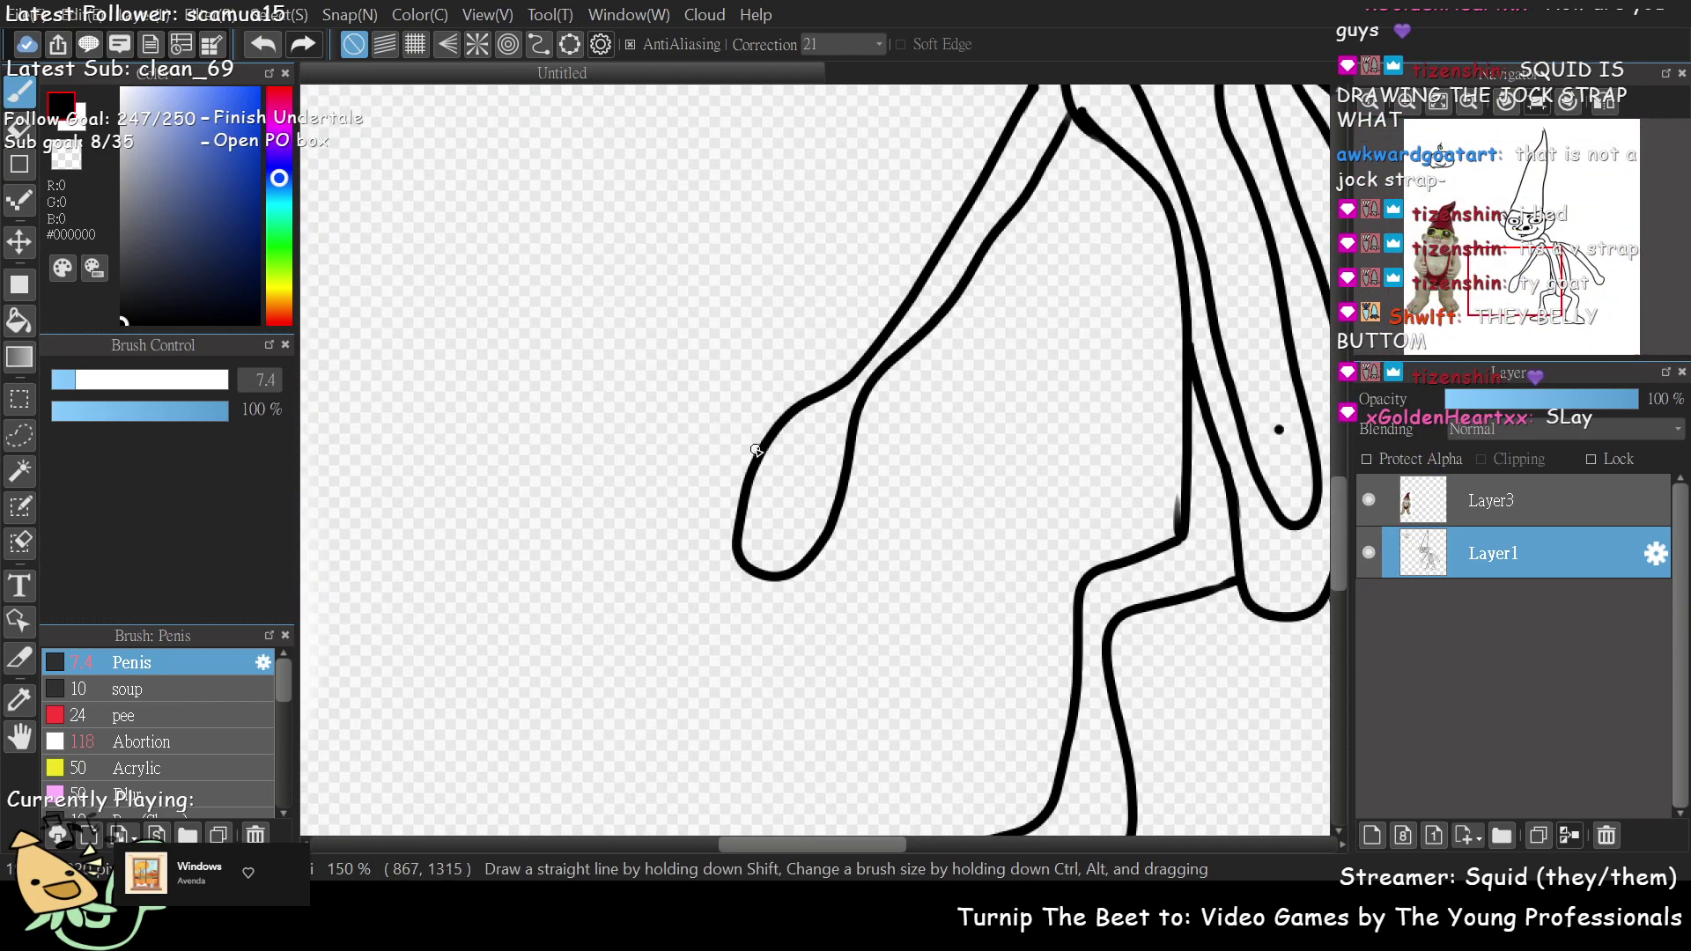
- Draw a small dagger in the gnome's hand nearest the reference photo, with a pointed blade, narrow guard and rounded handle end
{"action": "left_click_drag", "start_coordinate": [739, 446], "coordinate": [740, 546]}
{"action": "mouse_move", "coordinate": [735, 469]}
{"action": "left_mouse_down"}
{"action": "mouse_move", "coordinate": [628, 456]}
{"action": "mouse_move", "coordinate": [578, 492]}
{"action": "mouse_move", "coordinate": [597, 517]}
{"action": "mouse_move", "coordinate": [722, 511]}
{"action": "left_mouse_up"}
{"action": "mouse_move", "coordinate": [849, 479]}
{"action": "left_mouse_down"}
{"action": "mouse_move", "coordinate": [875, 491]}
{"action": "mouse_move", "coordinate": [869, 530]}
{"action": "mouse_move", "coordinate": [835, 529]}
{"action": "left_mouse_up"}
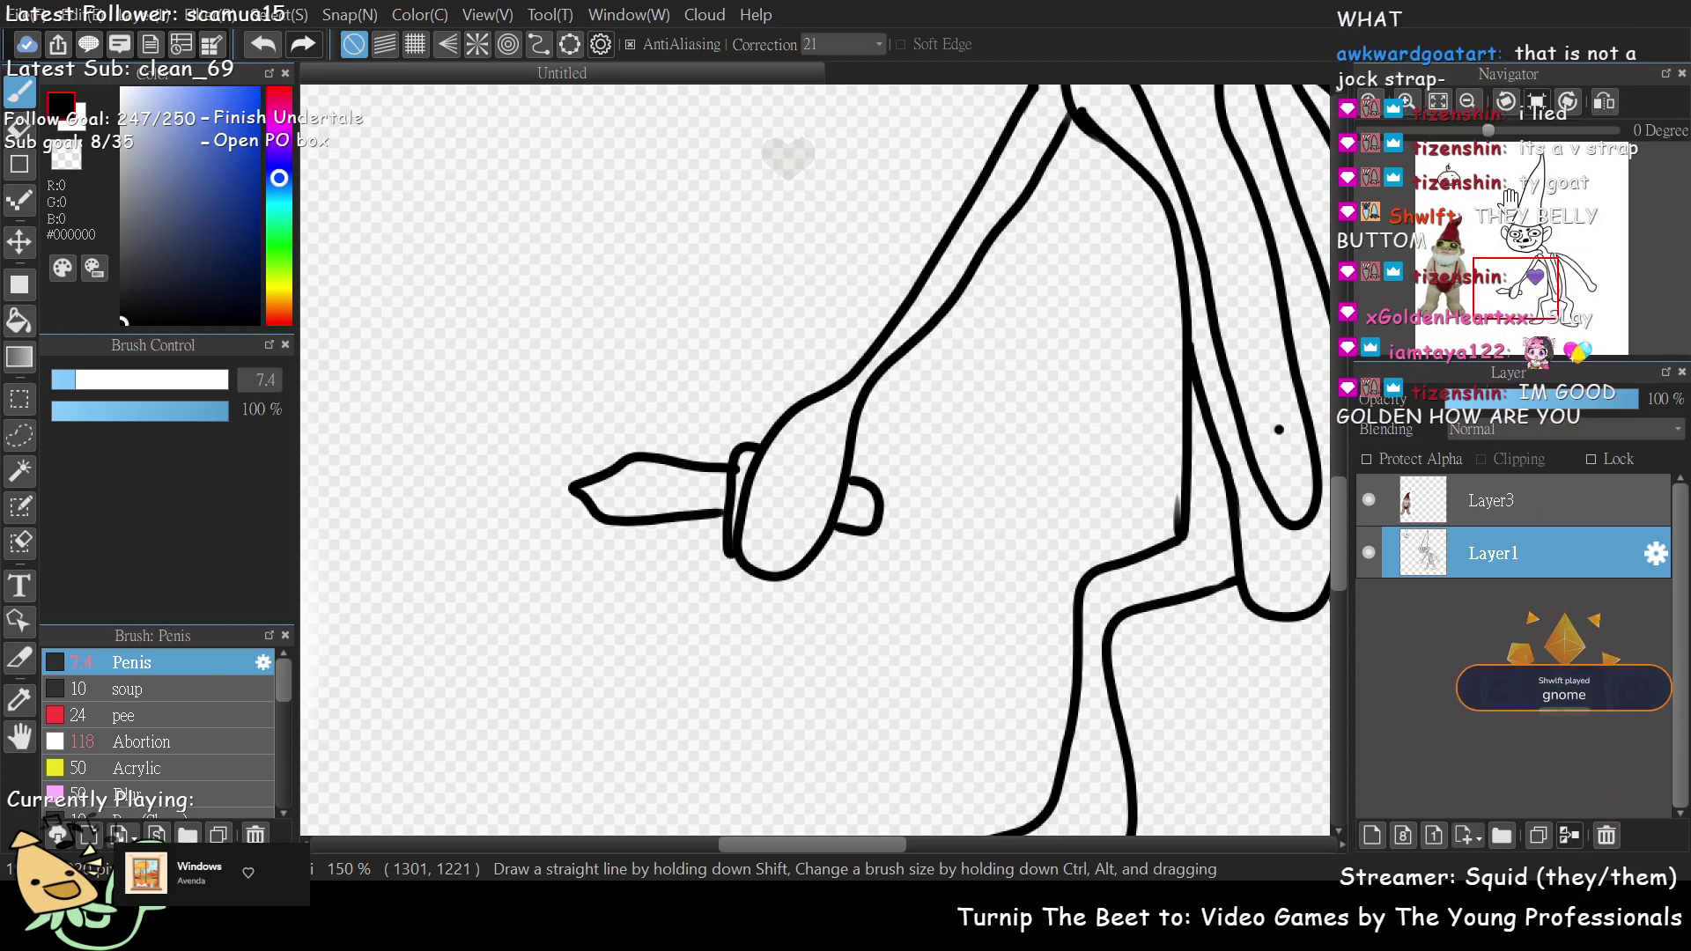
- Draw a matching dagger in the gnome's other hand, with a rounded handle end, long oval guard and curved pointed blade
{"action": "scroll", "coordinate": [1512, 258], "scroll_direction": "up", "scroll_amount": 2}
{"action": "scroll", "coordinate": [1512, 258], "scroll_direction": "down", "scroll_amount": 5}
{"action": "scroll", "coordinate": [1511, 258], "scroll_direction": "up", "scroll_amount": 1}
{"action": "left_click_drag", "start_coordinate": [1519, 279], "coordinate": [1585, 282]}
{"action": "scroll", "coordinate": [1579, 284], "scroll_direction": "up", "scroll_amount": 1}
{"action": "scroll", "coordinate": [819, 492], "scroll_direction": "up", "scroll_amount": 3}
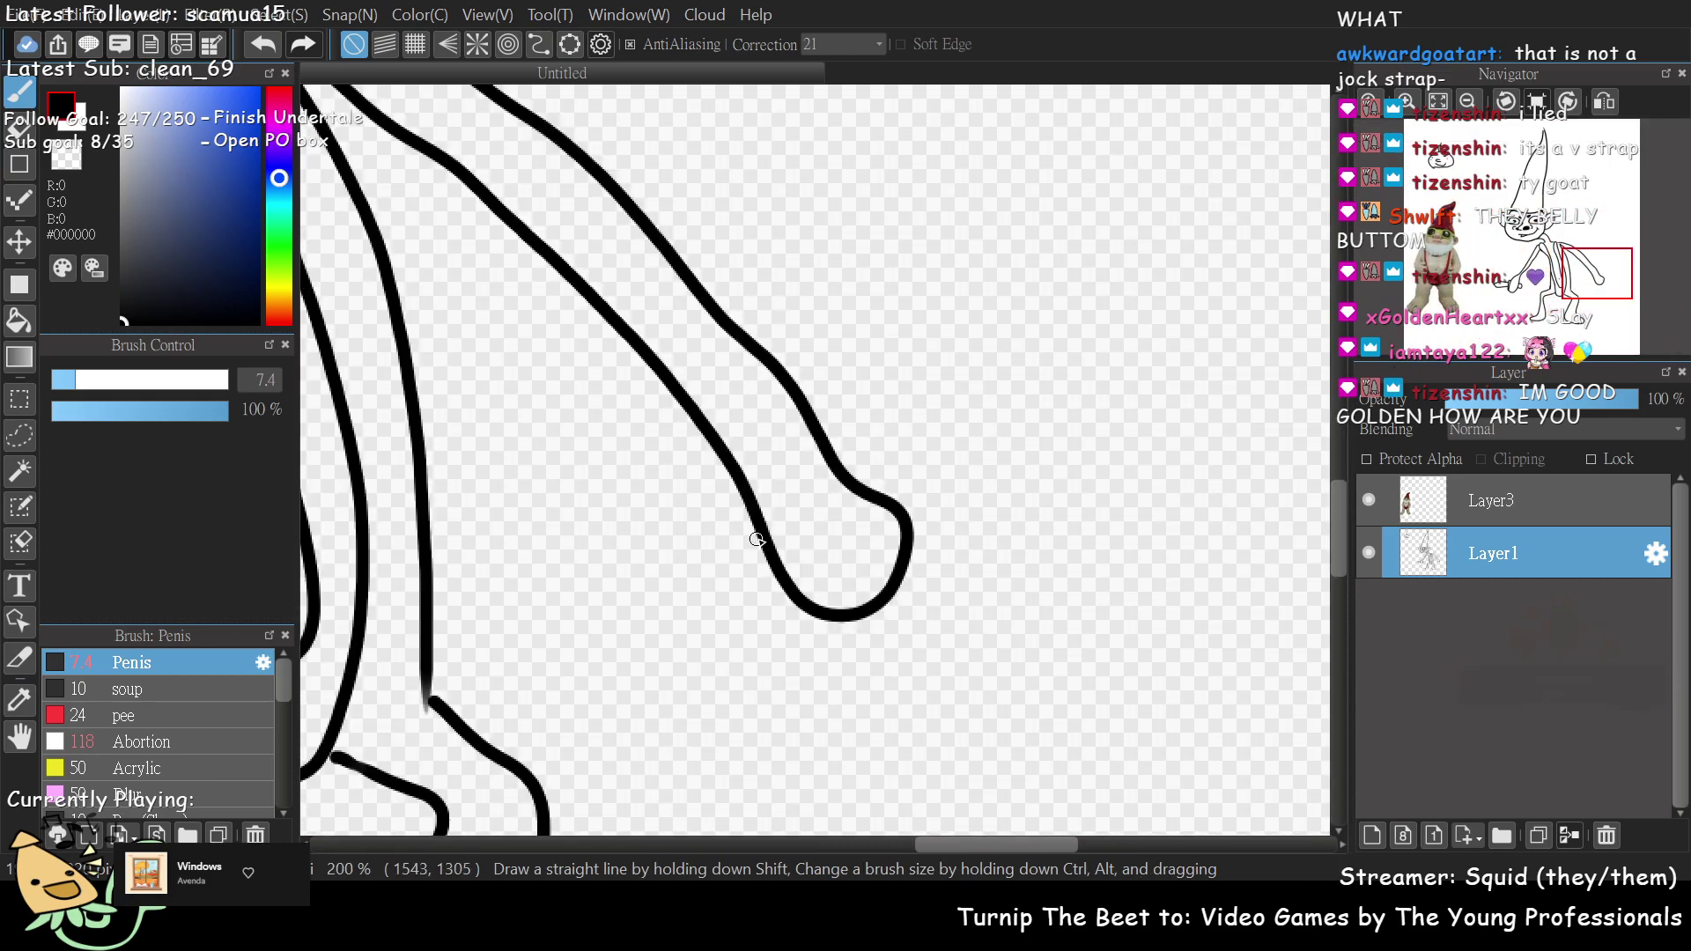
{"action": "scroll", "coordinate": [1571, 272], "scroll_direction": "down", "scroll_amount": 3}
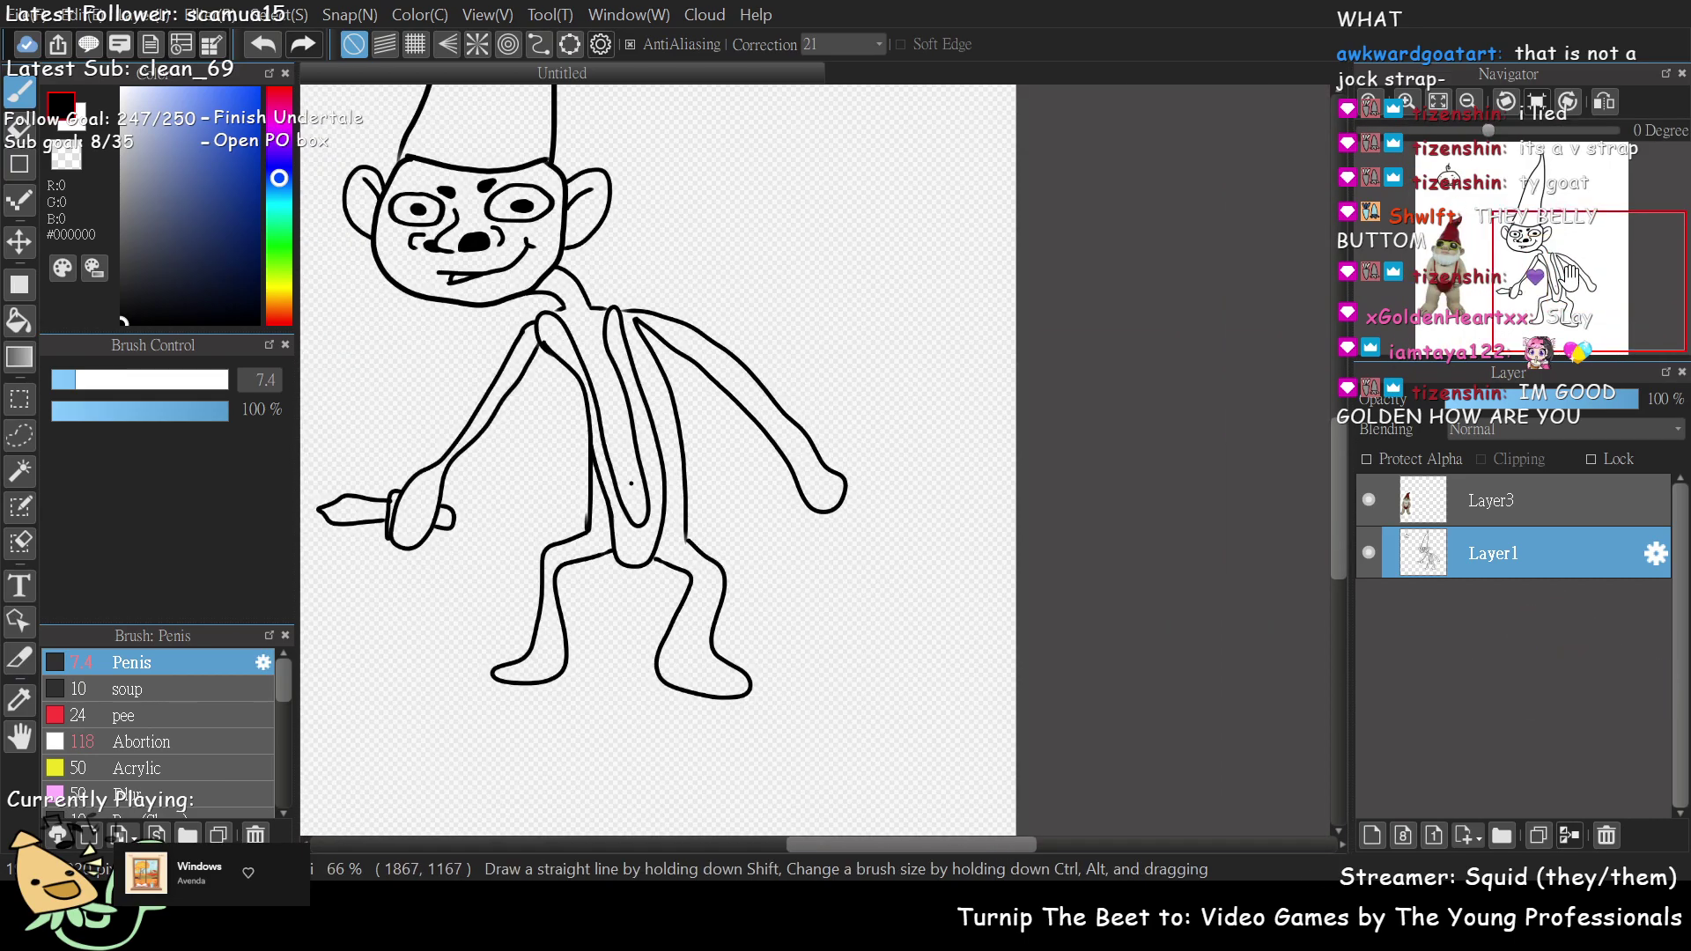
{"action": "scroll", "coordinate": [1574, 294], "scroll_direction": "up", "scroll_amount": 3}
{"action": "mouse_move", "coordinate": [756, 533]}
{"action": "left_mouse_down"}
{"action": "mouse_move", "coordinate": [753, 595]}
{"action": "mouse_move", "coordinate": [792, 598]}
{"action": "left_mouse_up"}
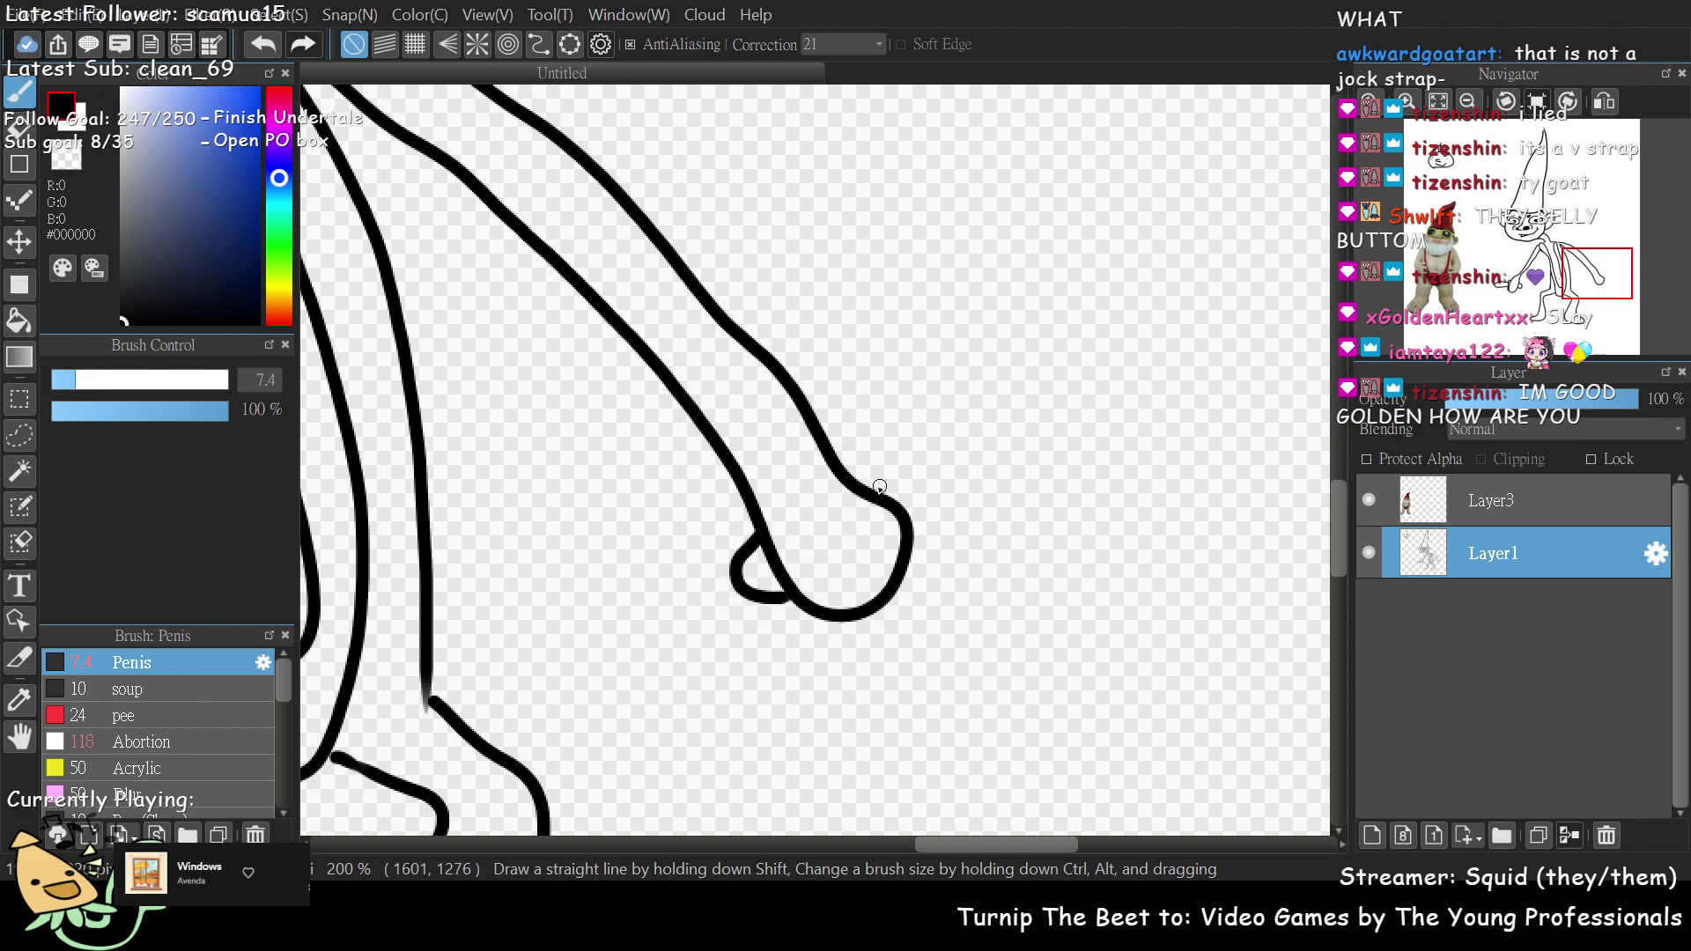
{"action": "mouse_move", "coordinate": [879, 493]}
{"action": "left_mouse_down"}
{"action": "mouse_move", "coordinate": [889, 451]}
{"action": "mouse_move", "coordinate": [911, 561]}
{"action": "left_mouse_up"}
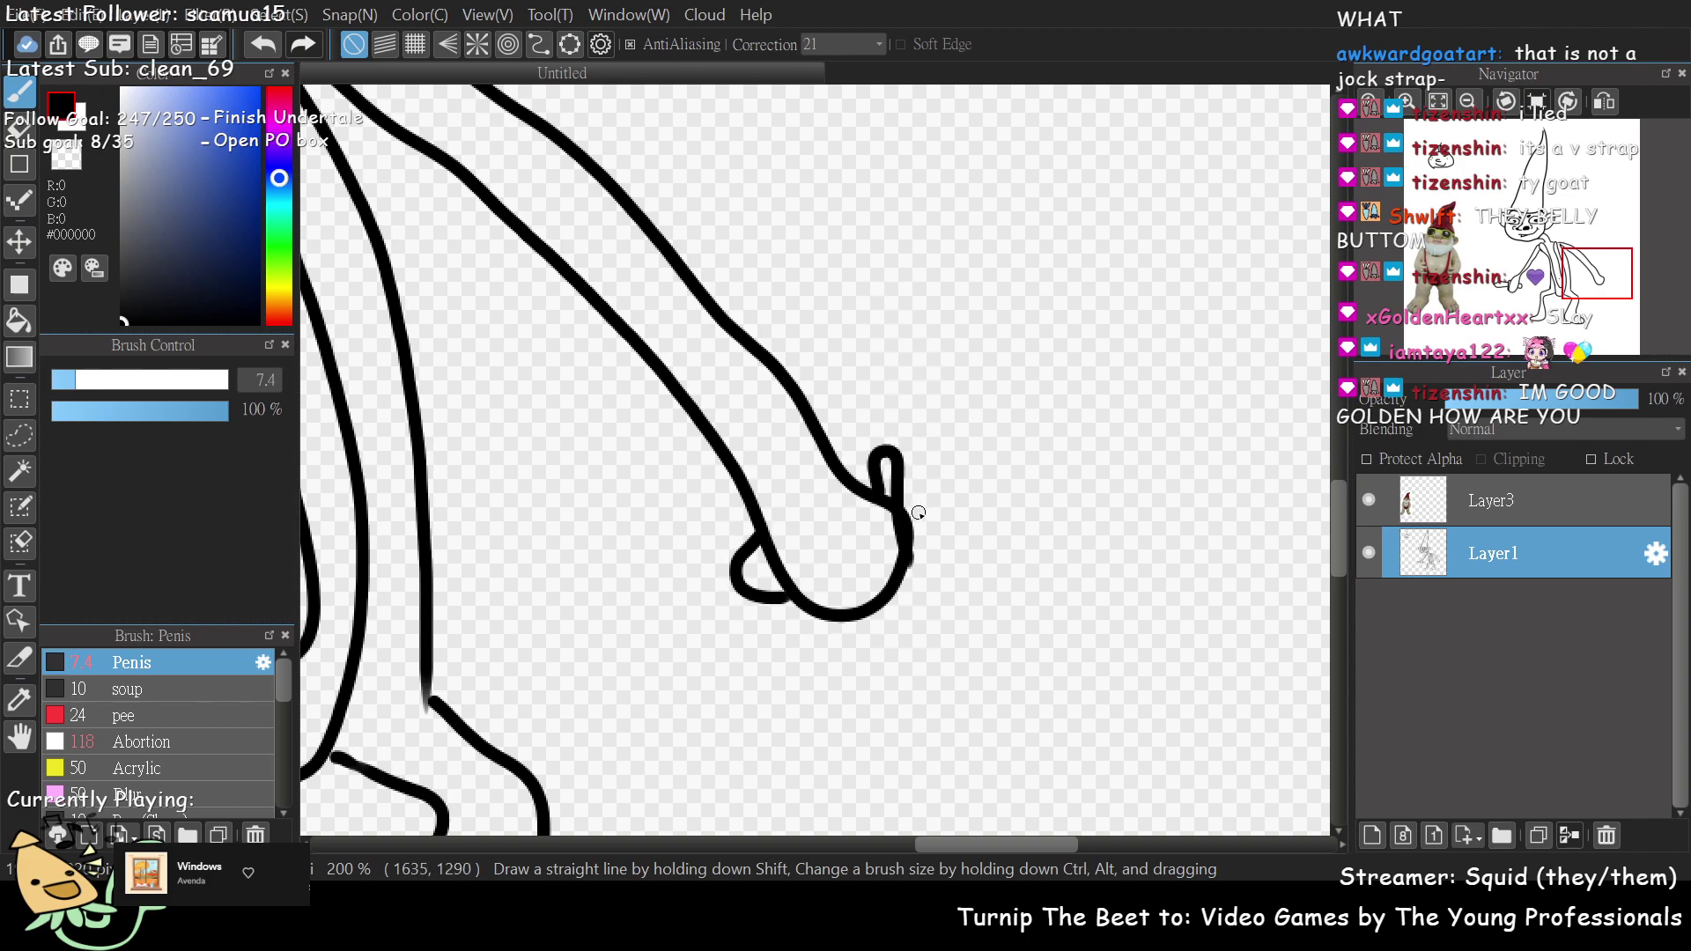
{"action": "key", "text": "ctrl+z"}
{"action": "mouse_move", "coordinate": [877, 492]}
{"action": "left_mouse_down"}
{"action": "mouse_move", "coordinate": [885, 441]}
{"action": "mouse_move", "coordinate": [927, 487]}
{"action": "mouse_move", "coordinate": [945, 572]}
{"action": "mouse_move", "coordinate": [900, 573]}
{"action": "left_mouse_up"}
{"action": "mouse_move", "coordinate": [927, 476]}
{"action": "left_mouse_down"}
{"action": "mouse_move", "coordinate": [1014, 462]}
{"action": "mouse_move", "coordinate": [1076, 515]}
{"action": "mouse_move", "coordinate": [1013, 551]}
{"action": "mouse_move", "coordinate": [923, 564]}
{"action": "mouse_move", "coordinate": [989, 551]}
{"action": "mouse_move", "coordinate": [1091, 486]}
{"action": "mouse_move", "coordinate": [1004, 483]}
{"action": "mouse_move", "coordinate": [944, 506]}
{"action": "left_mouse_up"}
{"action": "key", "text": "ctrl+z"}
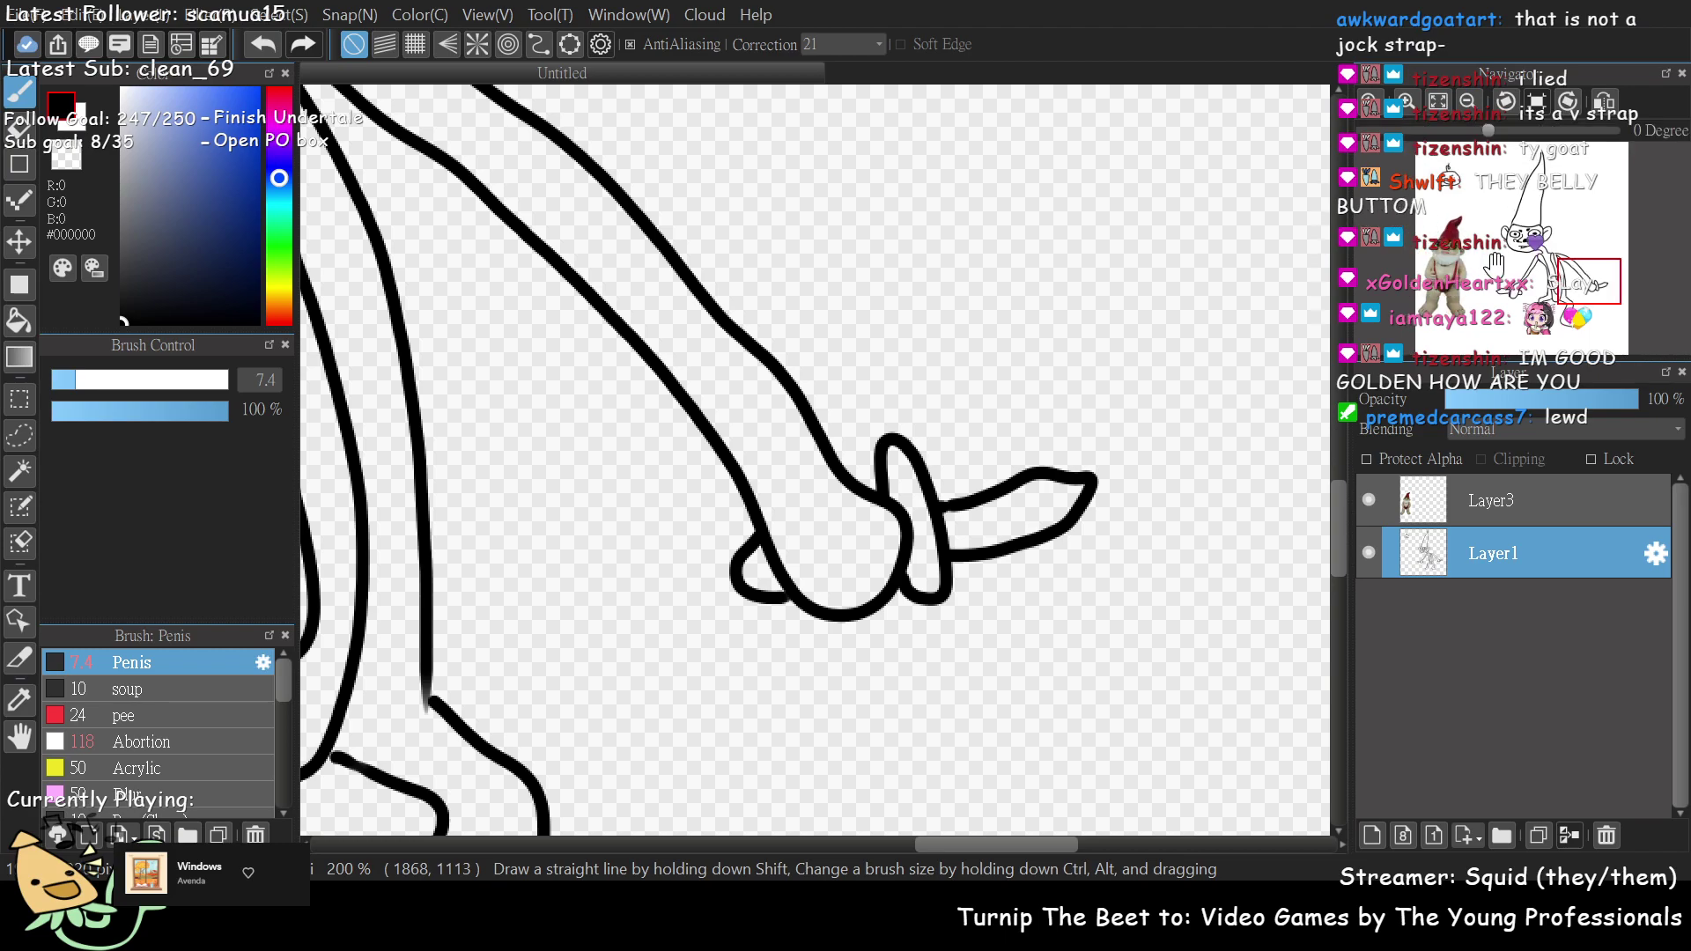
- Review the whole gnome line drawing beside the reference photo
{"action": "scroll", "coordinate": [1439, 289], "scroll_direction": "up", "scroll_amount": 3}
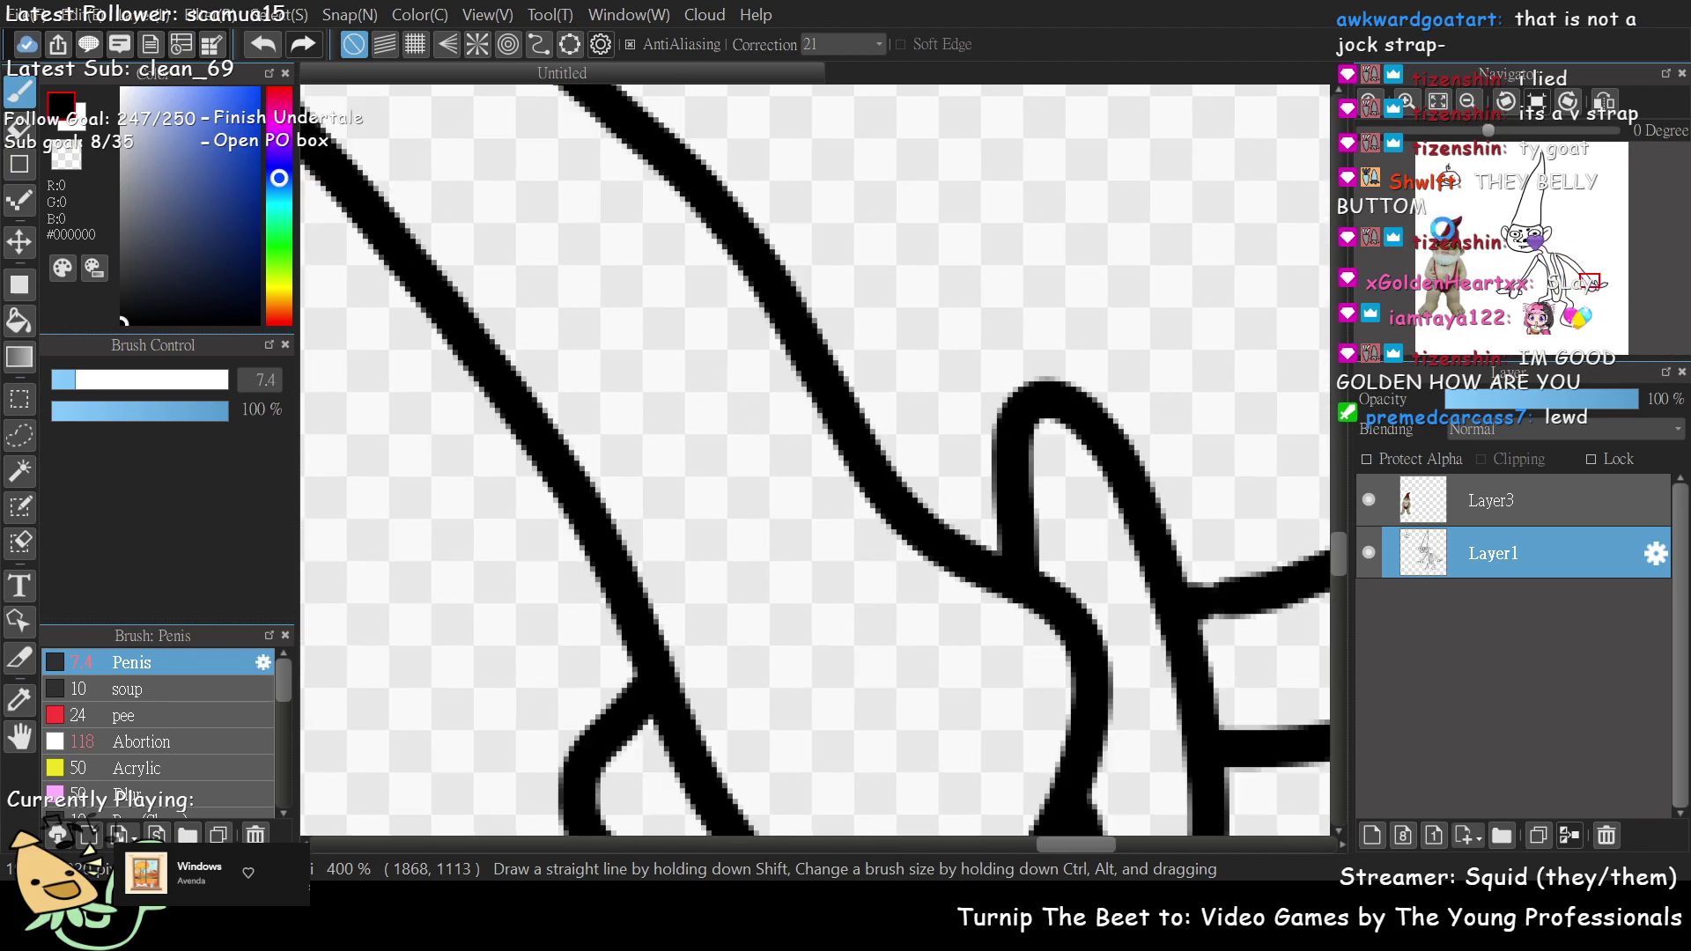
{"action": "scroll", "coordinate": [1488, 256], "scroll_direction": "down", "scroll_amount": 6}
{"action": "mouse_move", "coordinate": [1539, 275]}
{"action": "left_mouse_down"}
{"action": "mouse_move", "coordinate": [1547, 229]}
{"action": "mouse_move", "coordinate": [1559, 285]}
{"action": "mouse_move", "coordinate": [1526, 268]}
{"action": "left_mouse_up"}
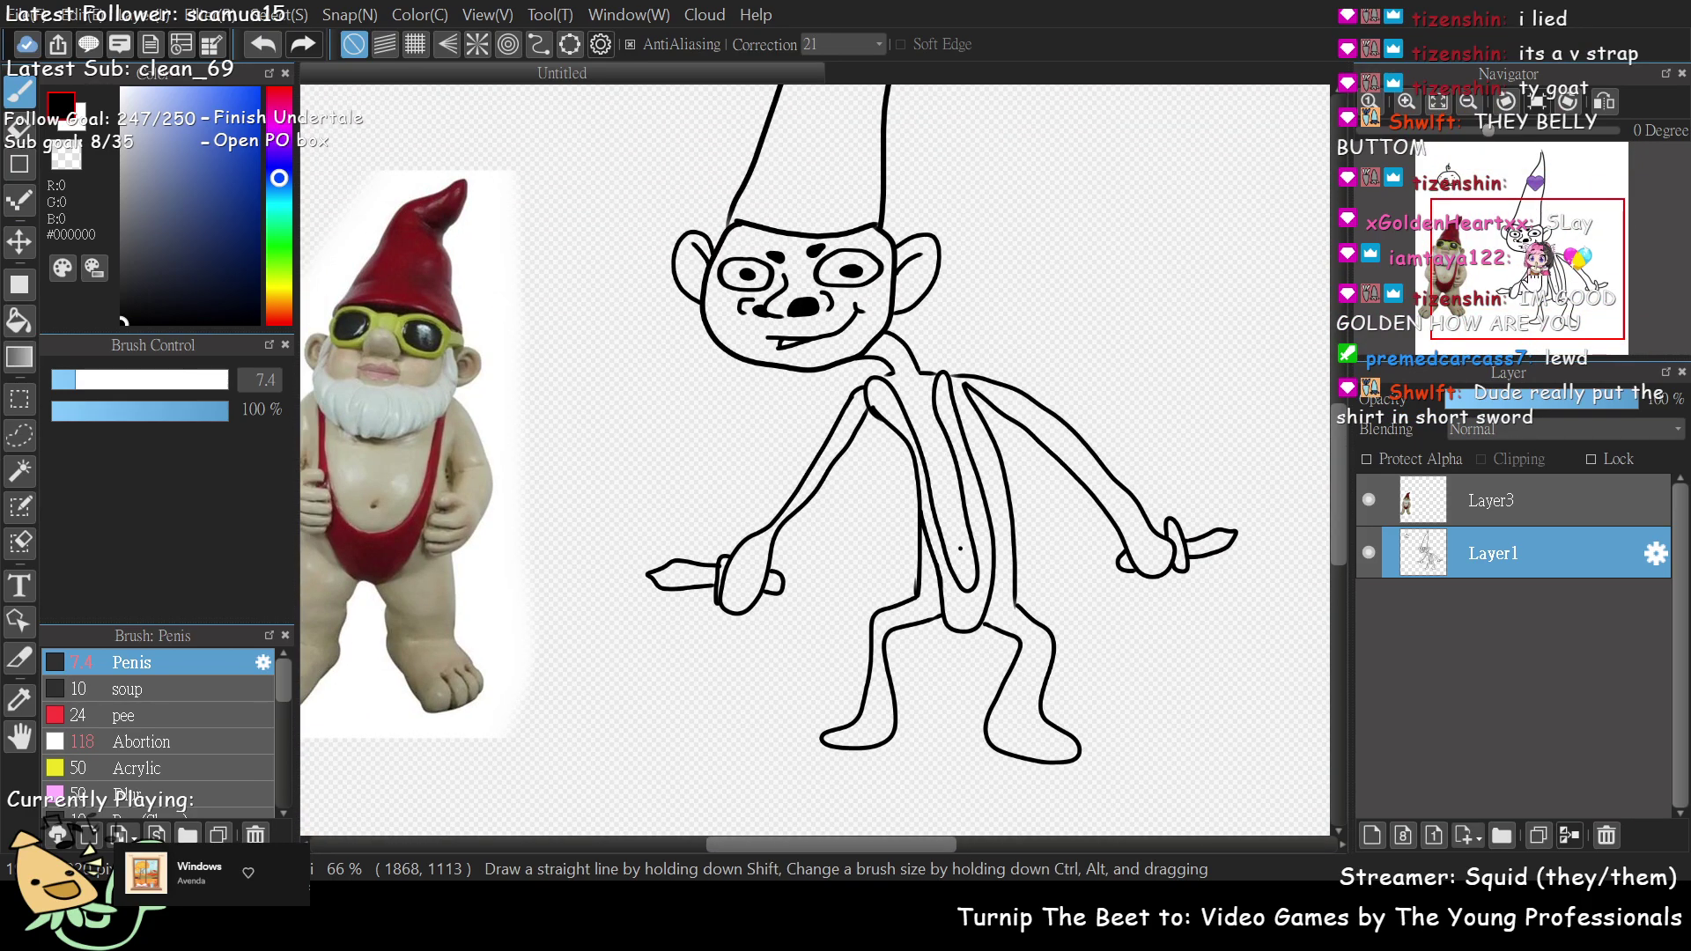
{"action": "left_click_drag", "start_coordinate": [1585, 286], "coordinate": [1514, 256]}
{"action": "scroll", "coordinate": [1517, 249], "scroll_direction": "down", "scroll_amount": 1}
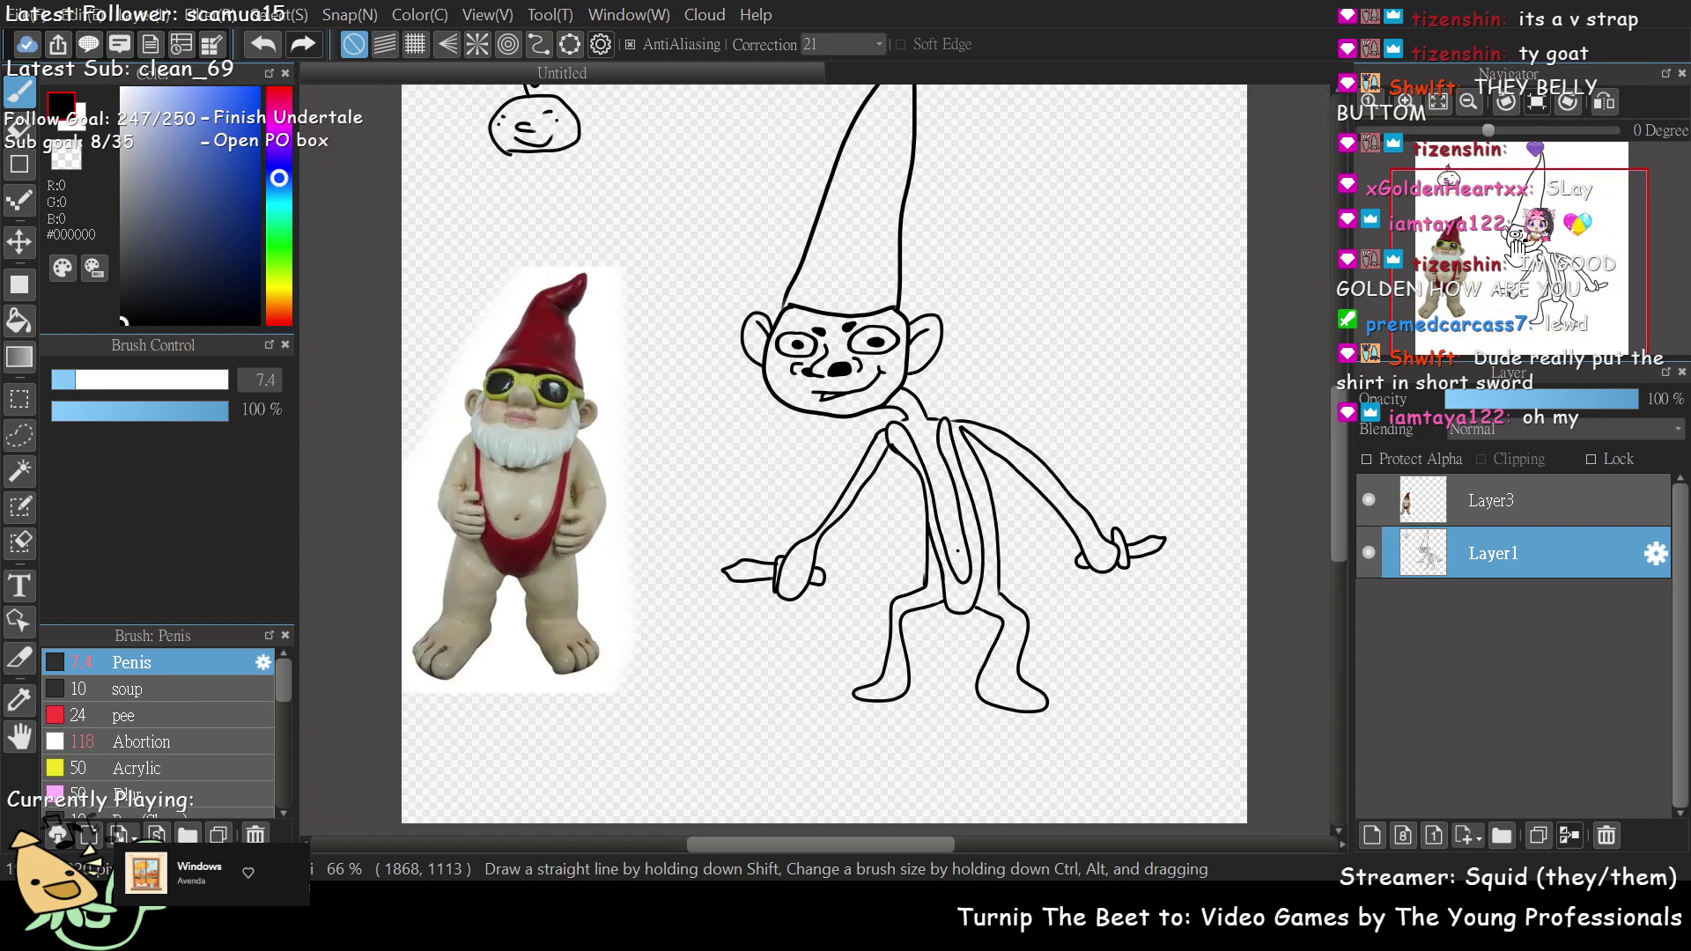
{"action": "scroll", "coordinate": [1516, 250], "scroll_direction": "down", "scroll_amount": 1}
{"action": "scroll", "coordinate": [1517, 253], "scroll_direction": "up", "scroll_amount": 1}
{"action": "mouse_move", "coordinate": [1516, 253]}
{"action": "left_mouse_down"}
{"action": "mouse_move", "coordinate": [1518, 227]}
{"action": "mouse_move", "coordinate": [1514, 257]}
{"action": "left_mouse_up"}
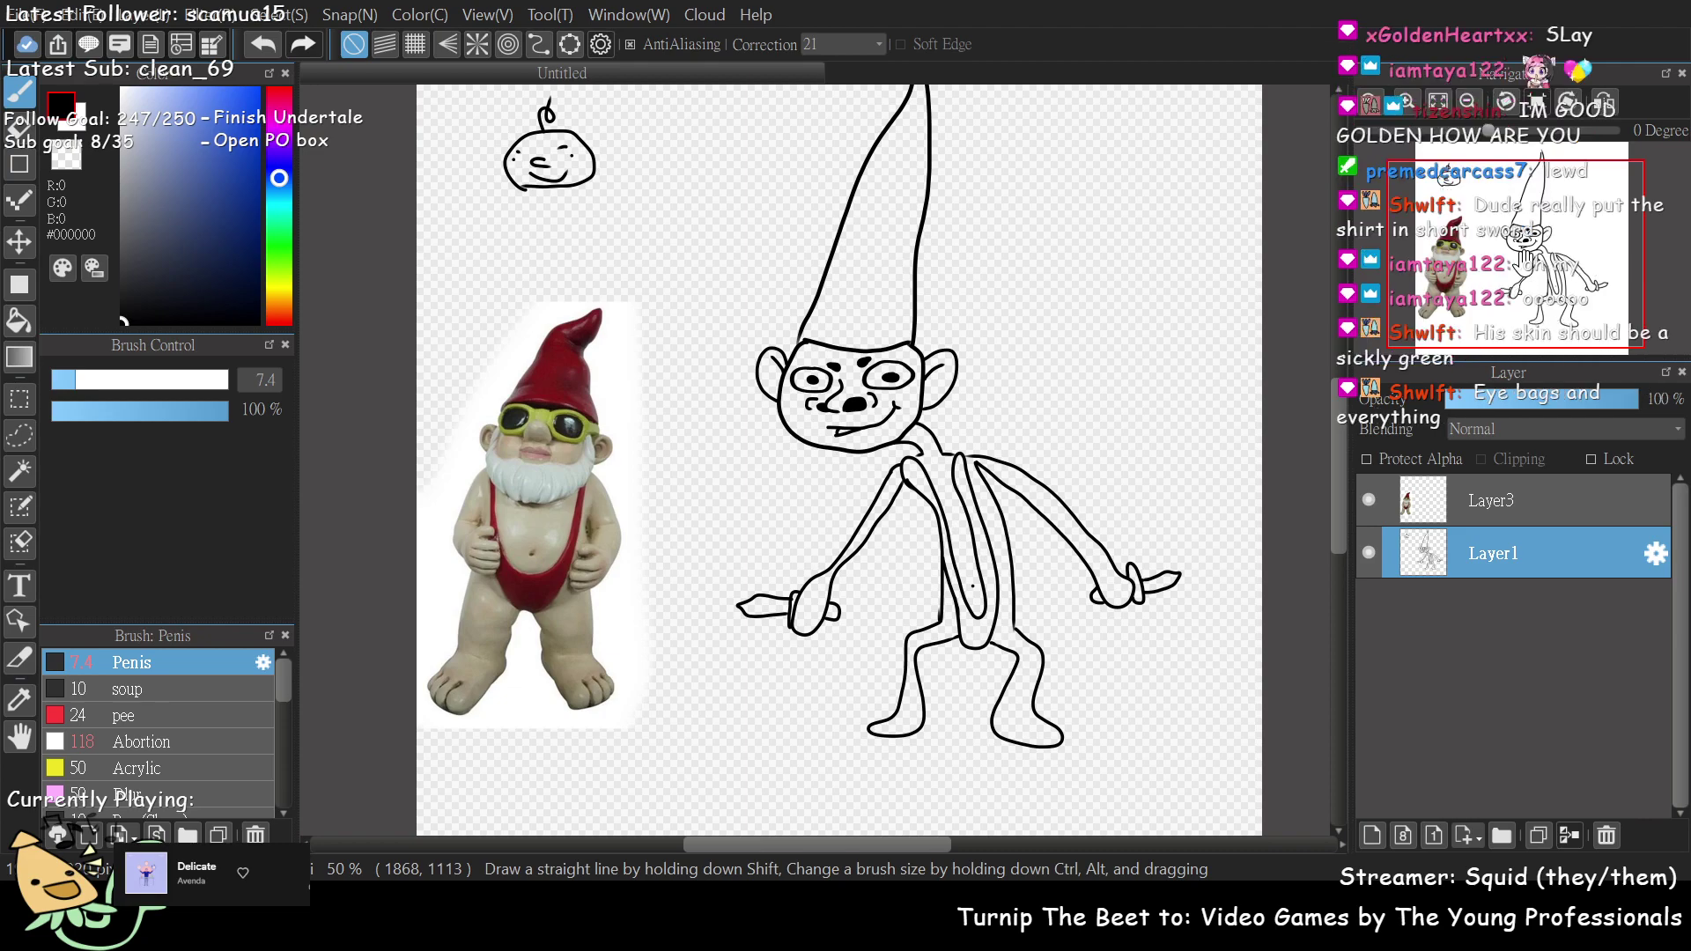
- Draw a short slanted eye-bag line beneath each of the gnome's eyes
{"action": "scroll", "coordinate": [1518, 241], "scroll_direction": "up", "scroll_amount": 3}
{"action": "mouse_move", "coordinate": [1513, 238]}
{"action": "left_mouse_down"}
{"action": "mouse_move", "coordinate": [1511, 217]}
{"action": "mouse_move", "coordinate": [1509, 267]}
{"action": "mouse_move", "coordinate": [1522, 242]}
{"action": "left_mouse_up"}
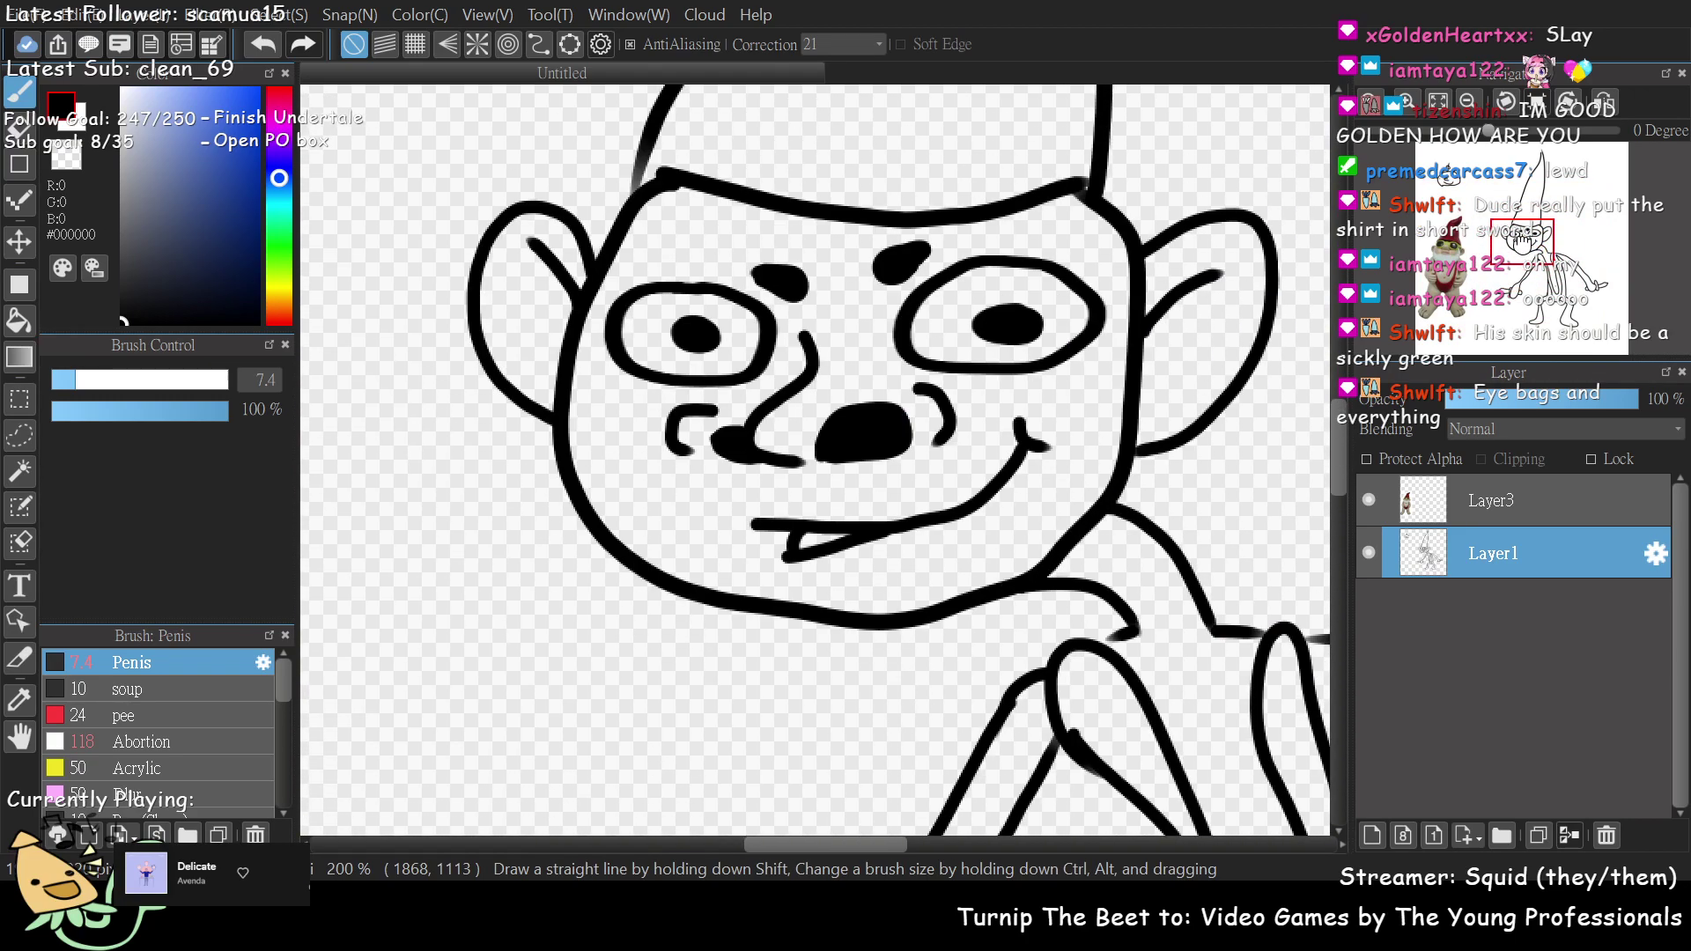
{"action": "scroll", "coordinate": [1521, 239], "scroll_direction": "up", "scroll_amount": 1}
{"action": "mouse_move", "coordinate": [1044, 332]}
{"action": "left_mouse_down"}
{"action": "mouse_move", "coordinate": [1192, 347]}
{"action": "mouse_move", "coordinate": [1085, 352]}
{"action": "left_mouse_up"}
{"action": "key", "text": "ctrl+z"}
{"action": "left_click_drag", "start_coordinate": [990, 317], "coordinate": [1186, 362]}
{"action": "left_click_drag", "start_coordinate": [688, 343], "coordinate": [559, 369]}
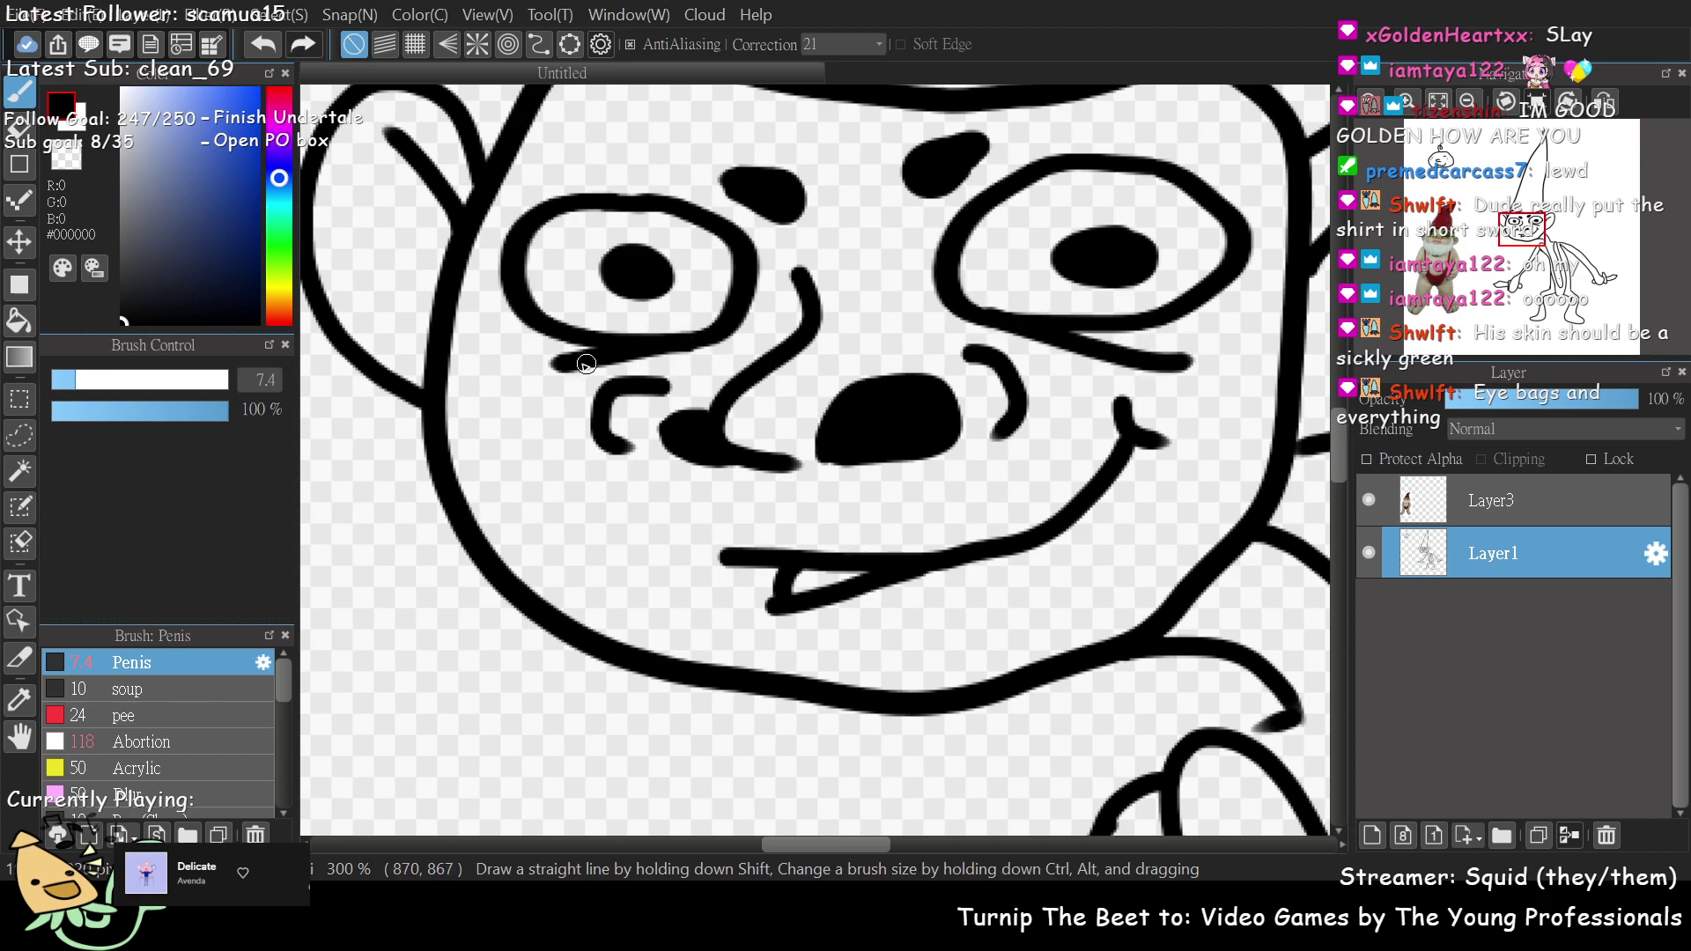
- Hide the reference photo on Layer3, move Layer1 above it, and insert a new empty layer between the two
{"action": "scroll", "coordinate": [1519, 250], "scroll_direction": "down", "scroll_amount": 1}
{"action": "scroll", "coordinate": [1520, 249], "scroll_direction": "down", "scroll_amount": 3}
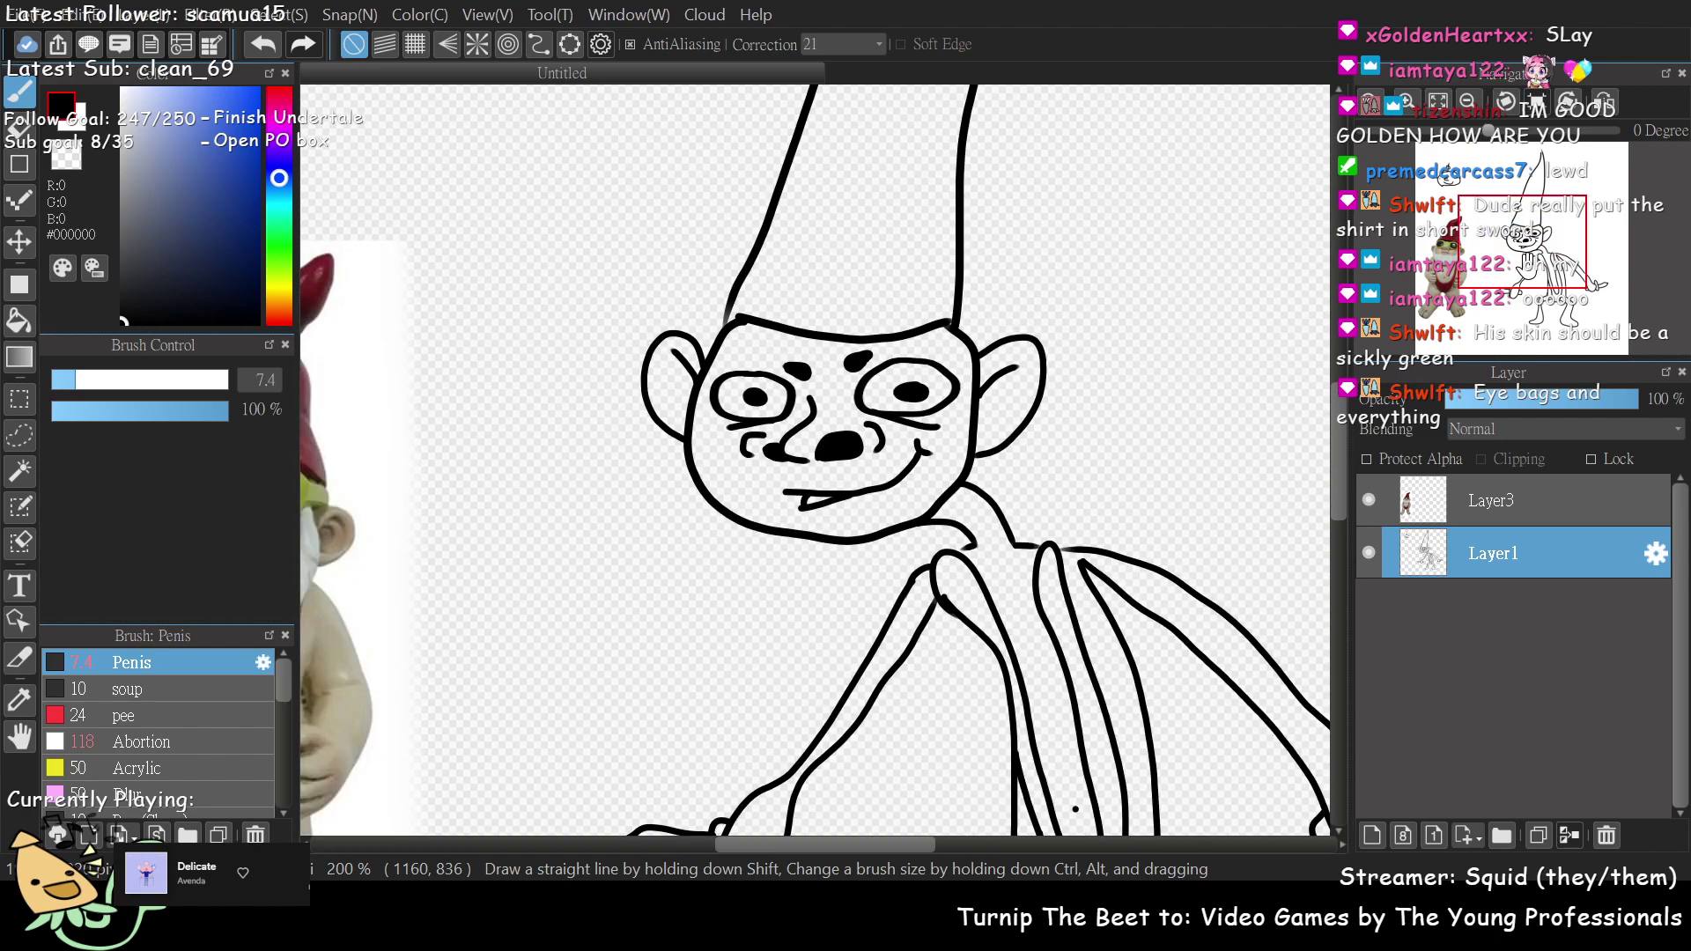
{"action": "mouse_move", "coordinate": [1537, 273]}
{"action": "left_mouse_down"}
{"action": "mouse_move", "coordinate": [1521, 262]}
{"action": "mouse_move", "coordinate": [1524, 285]}
{"action": "left_mouse_up"}
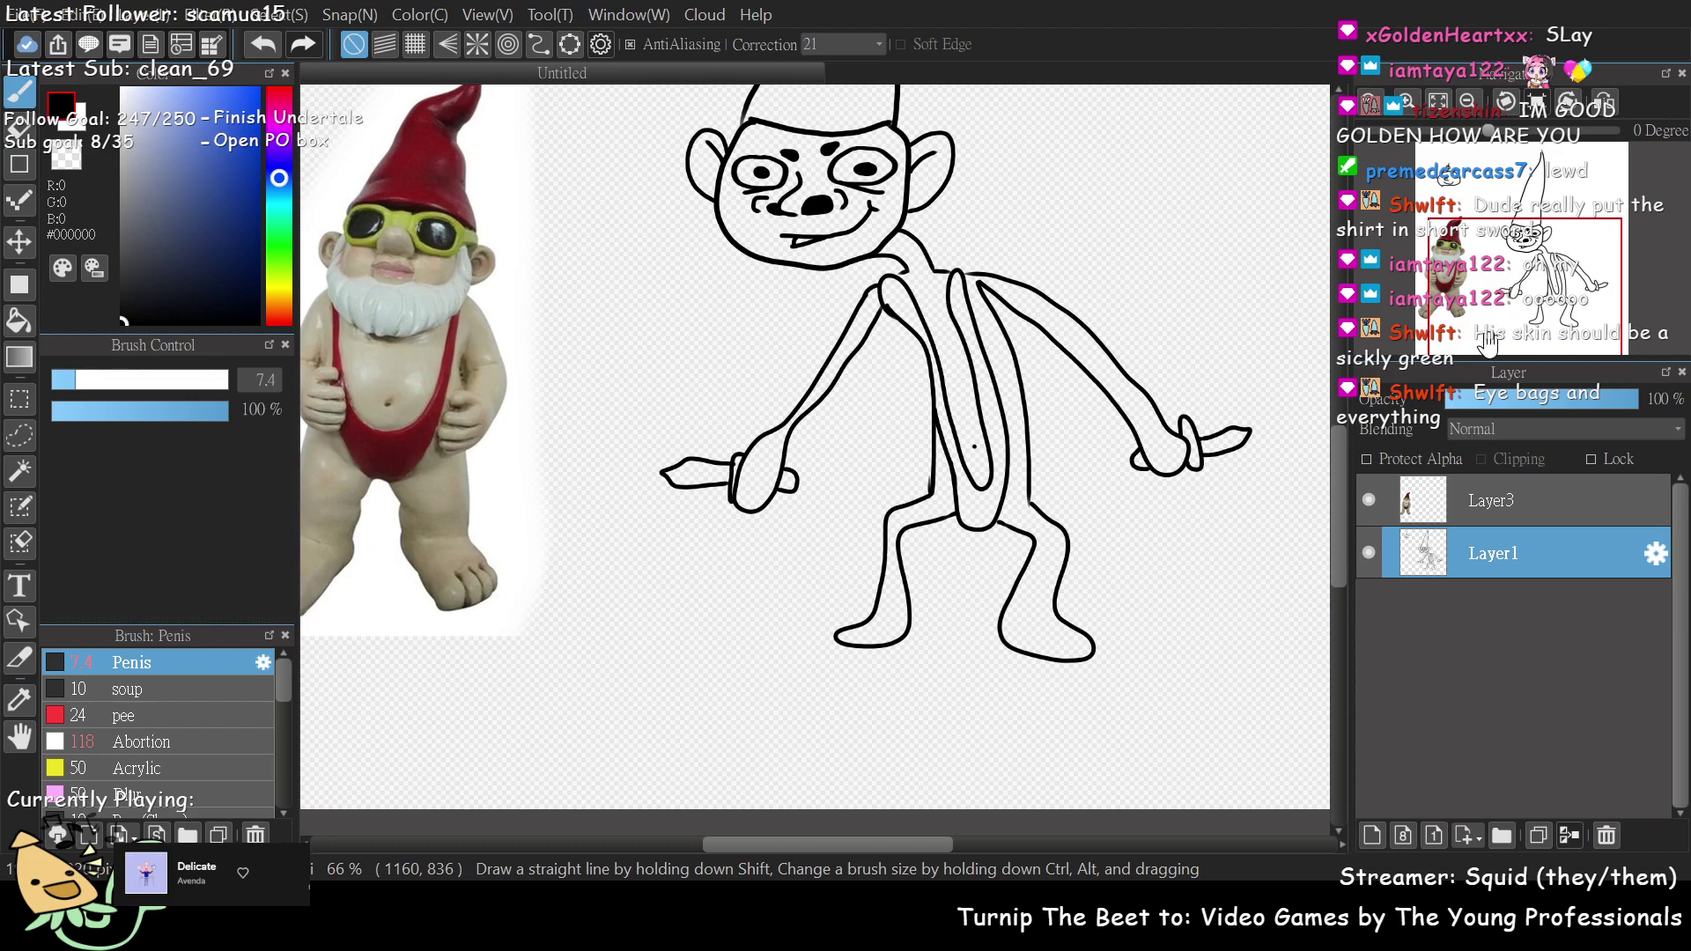
{"action": "left_click", "coordinate": [1370, 500]}
{"action": "left_click_drag", "start_coordinate": [1444, 521], "coordinate": [1434, 479]}
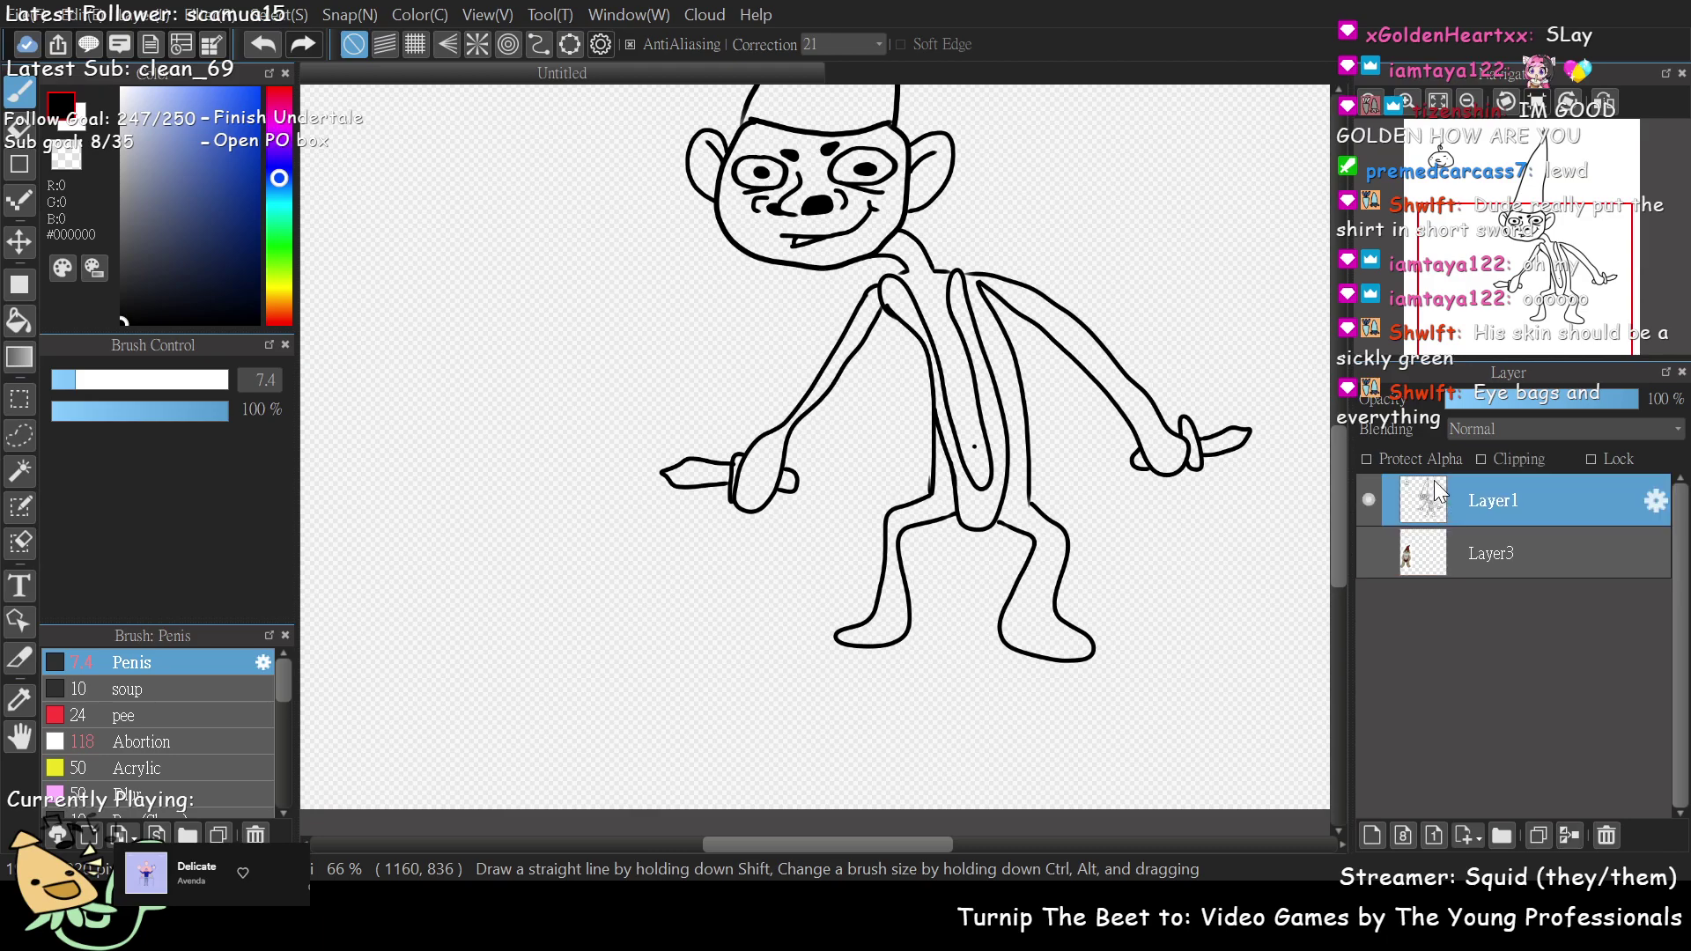
{"action": "left_click", "coordinate": [1372, 835]}
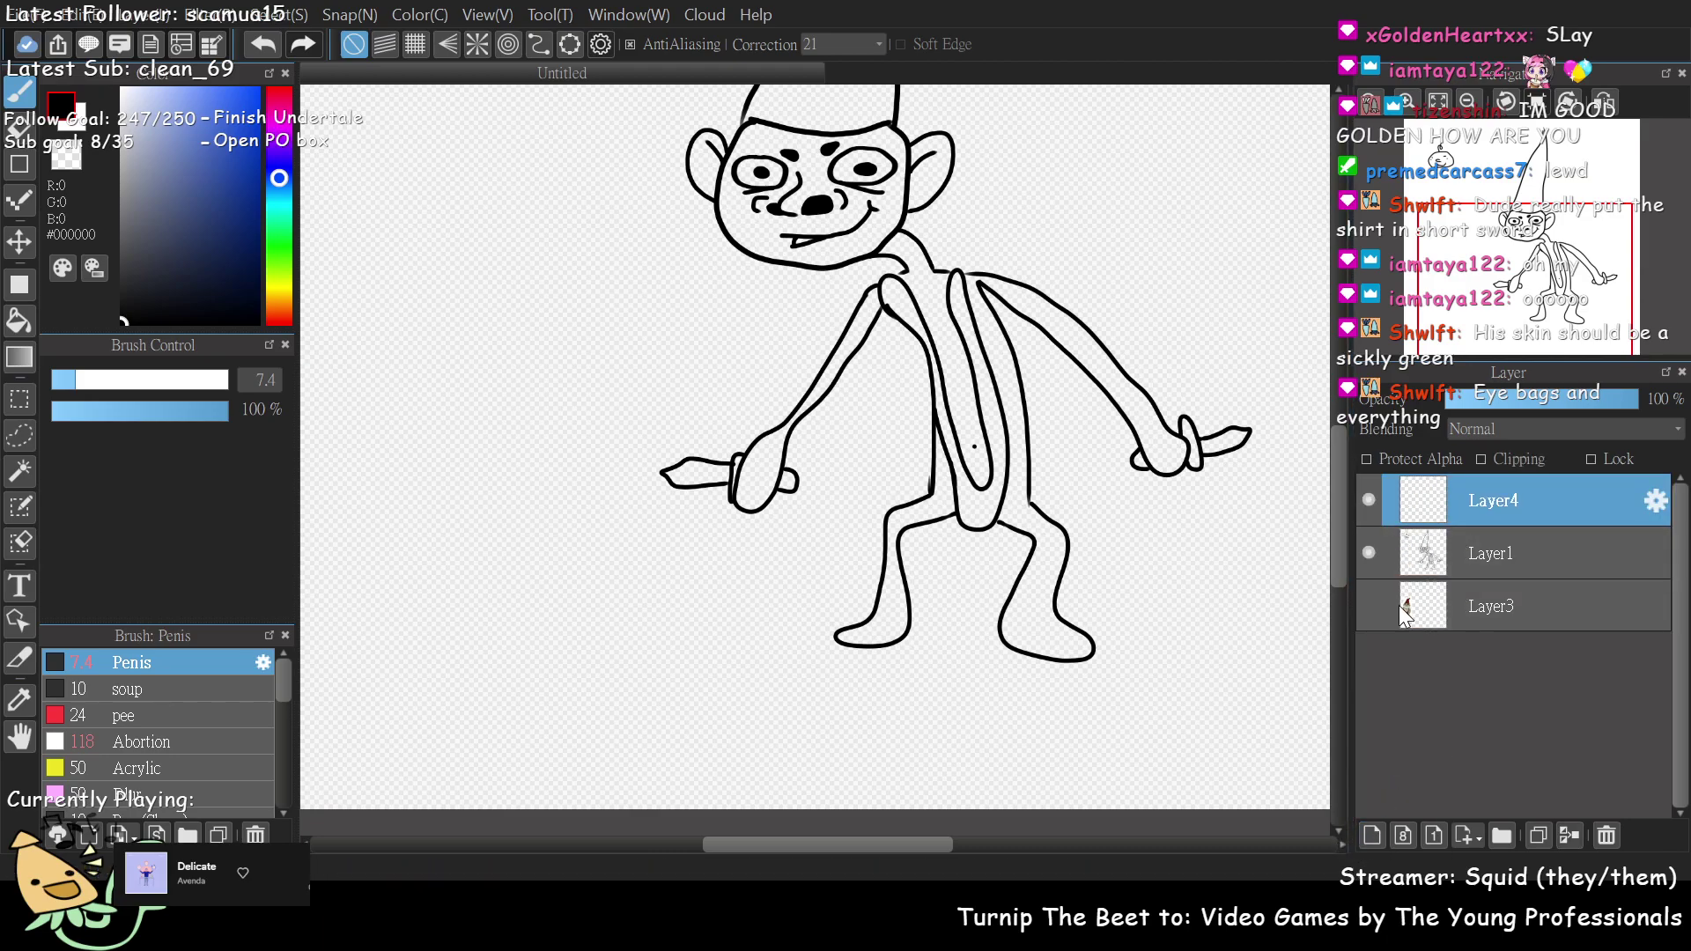
{"action": "left_click_drag", "start_coordinate": [1460, 519], "coordinate": [1455, 558]}
{"action": "left_click", "coordinate": [1546, 602]}
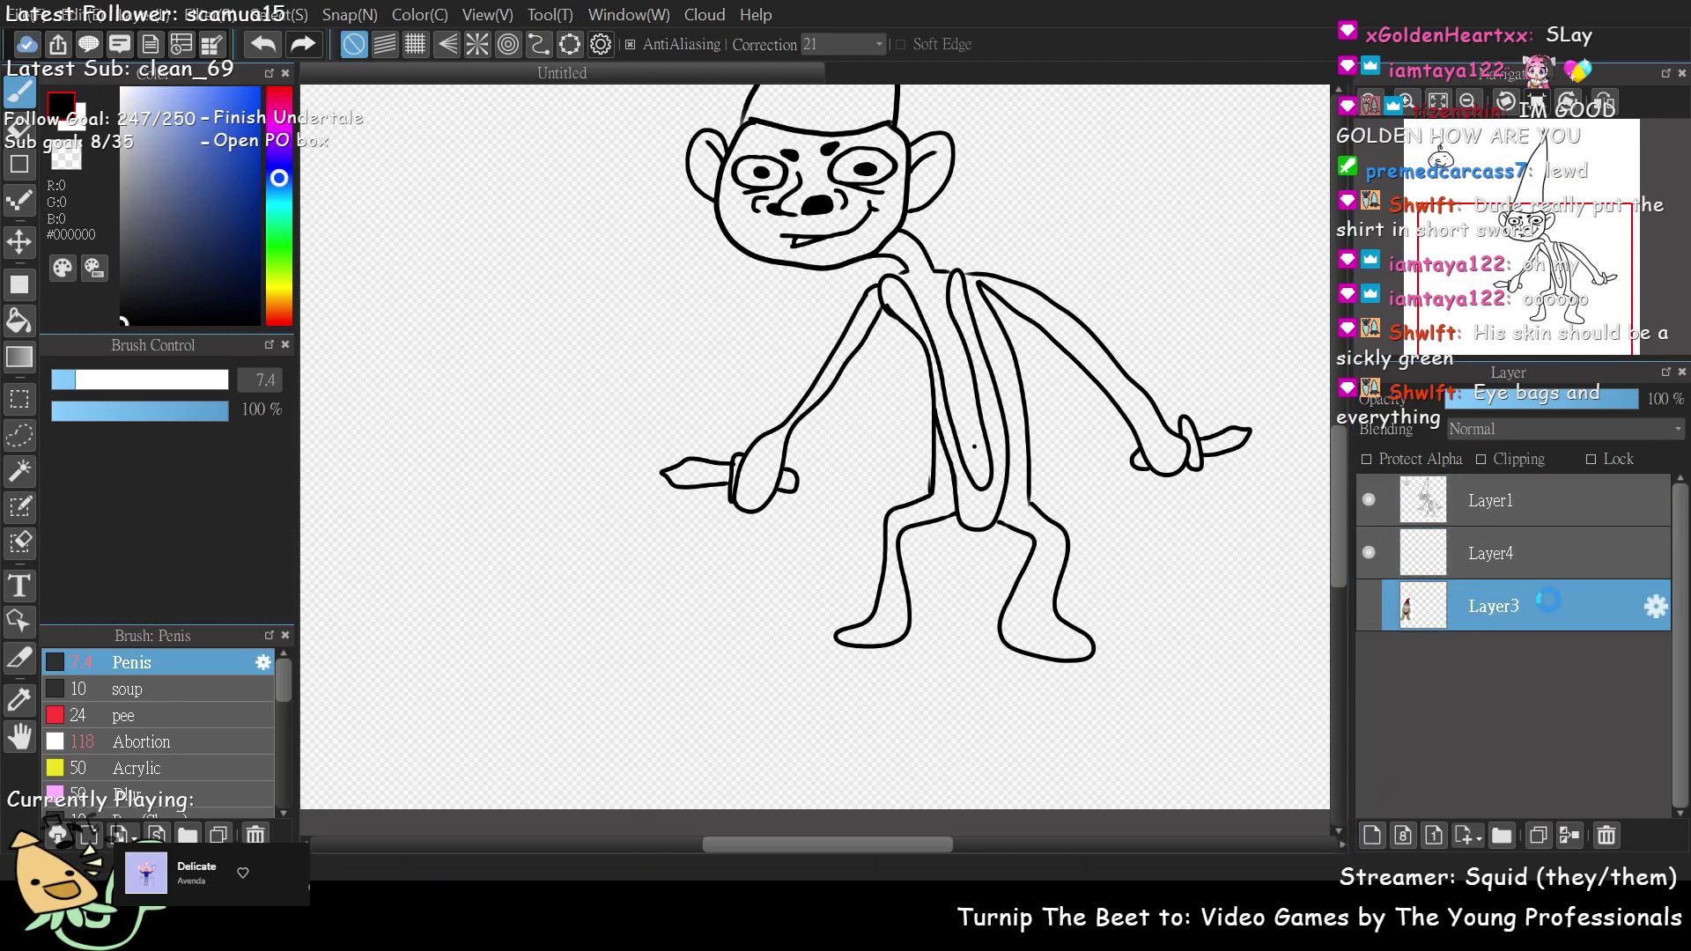
{"action": "left_click", "coordinate": [1471, 549]}
- Erase the small round face doodle from Layer1 with the large size 118 eraser brush
{"action": "mouse_move", "coordinate": [1523, 280]}
{"action": "left_mouse_down"}
{"action": "mouse_move", "coordinate": [1522, 223]}
{"action": "mouse_move", "coordinate": [1447, 190]}
{"action": "mouse_move", "coordinate": [1458, 169]}
{"action": "mouse_move", "coordinate": [1433, 173]}
{"action": "left_mouse_up"}
{"action": "scroll", "coordinate": [1449, 188], "scroll_direction": "up", "scroll_amount": 2}
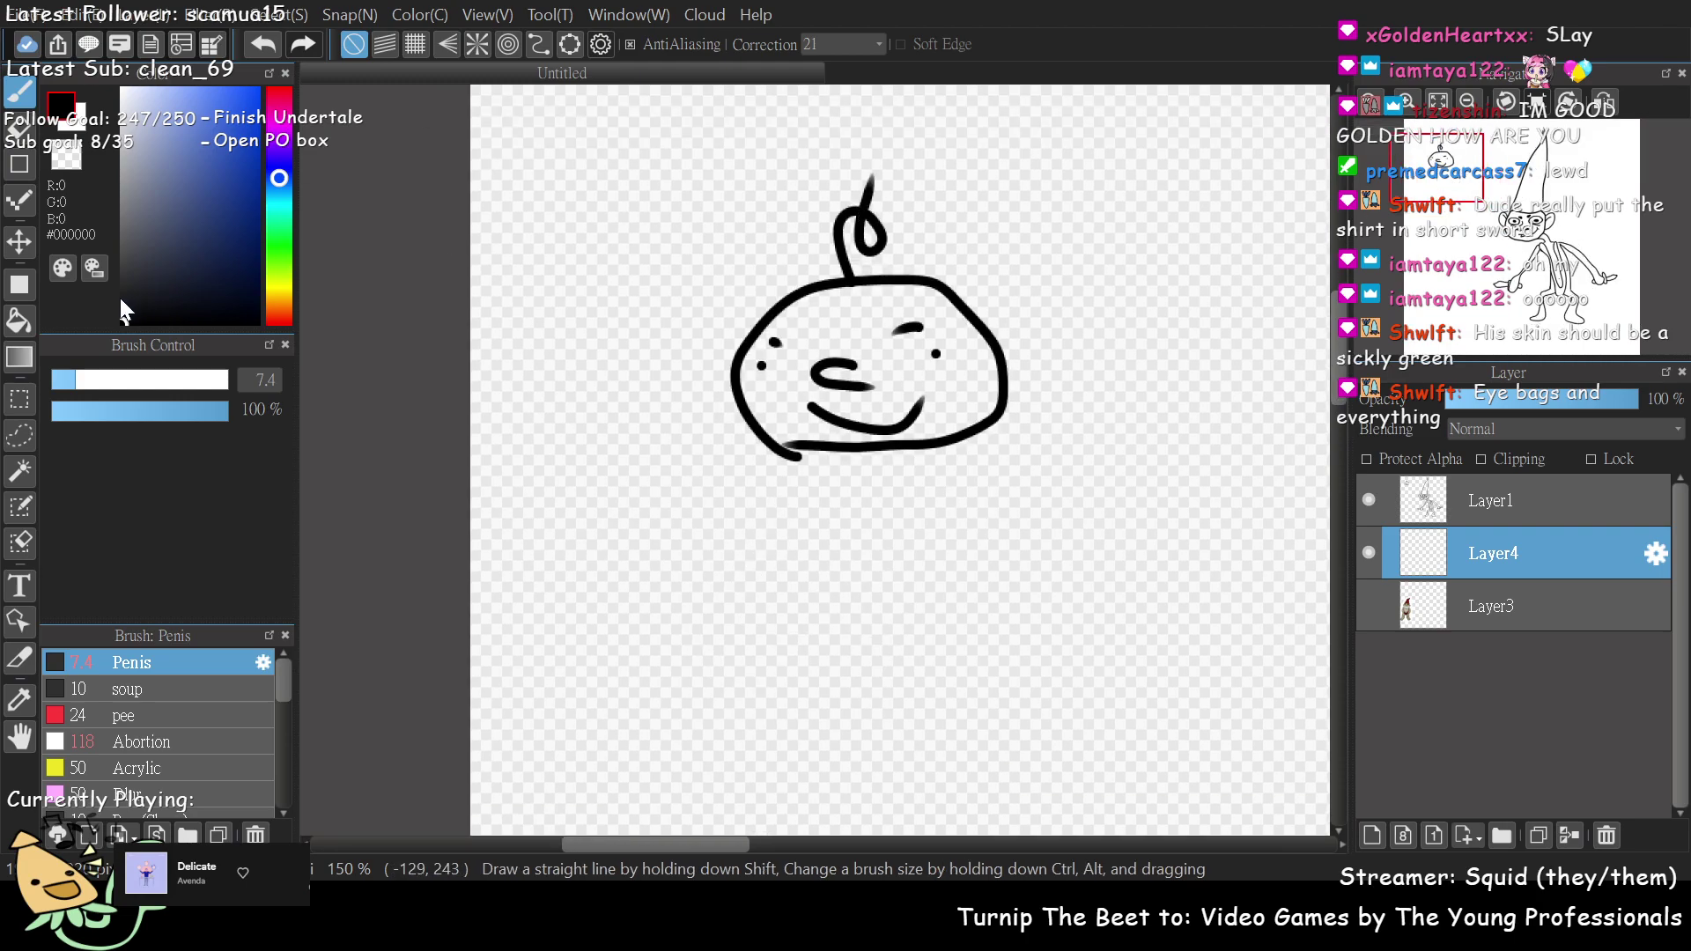
{"action": "left_click", "coordinate": [144, 742]}
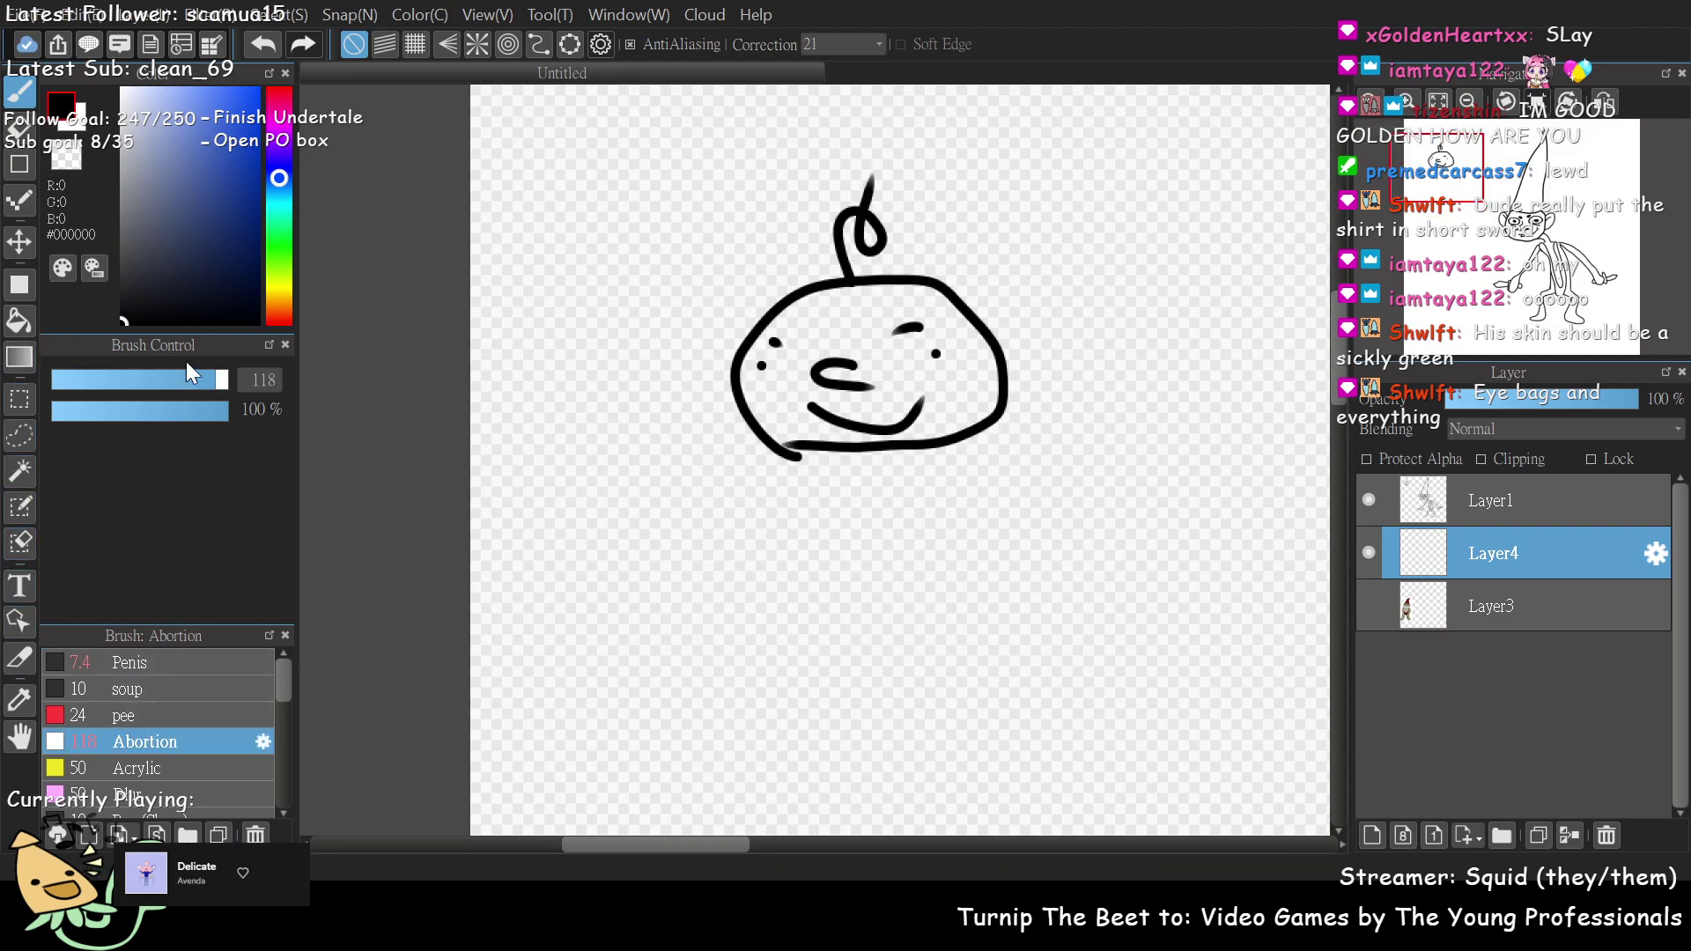
{"action": "left_click", "coordinate": [1520, 524]}
{"action": "mouse_move", "coordinate": [924, 170]}
{"action": "left_mouse_down"}
{"action": "mouse_move", "coordinate": [834, 356]}
{"action": "mouse_move", "coordinate": [845, 200]}
{"action": "mouse_move", "coordinate": [764, 456]}
{"action": "mouse_move", "coordinate": [753, 145]}
{"action": "mouse_move", "coordinate": [782, 407]}
{"action": "mouse_move", "coordinate": [963, 185]}
{"action": "mouse_move", "coordinate": [949, 311]}
{"action": "mouse_move", "coordinate": [834, 593]}
{"action": "mouse_move", "coordinate": [1004, 273]}
{"action": "left_mouse_up"}
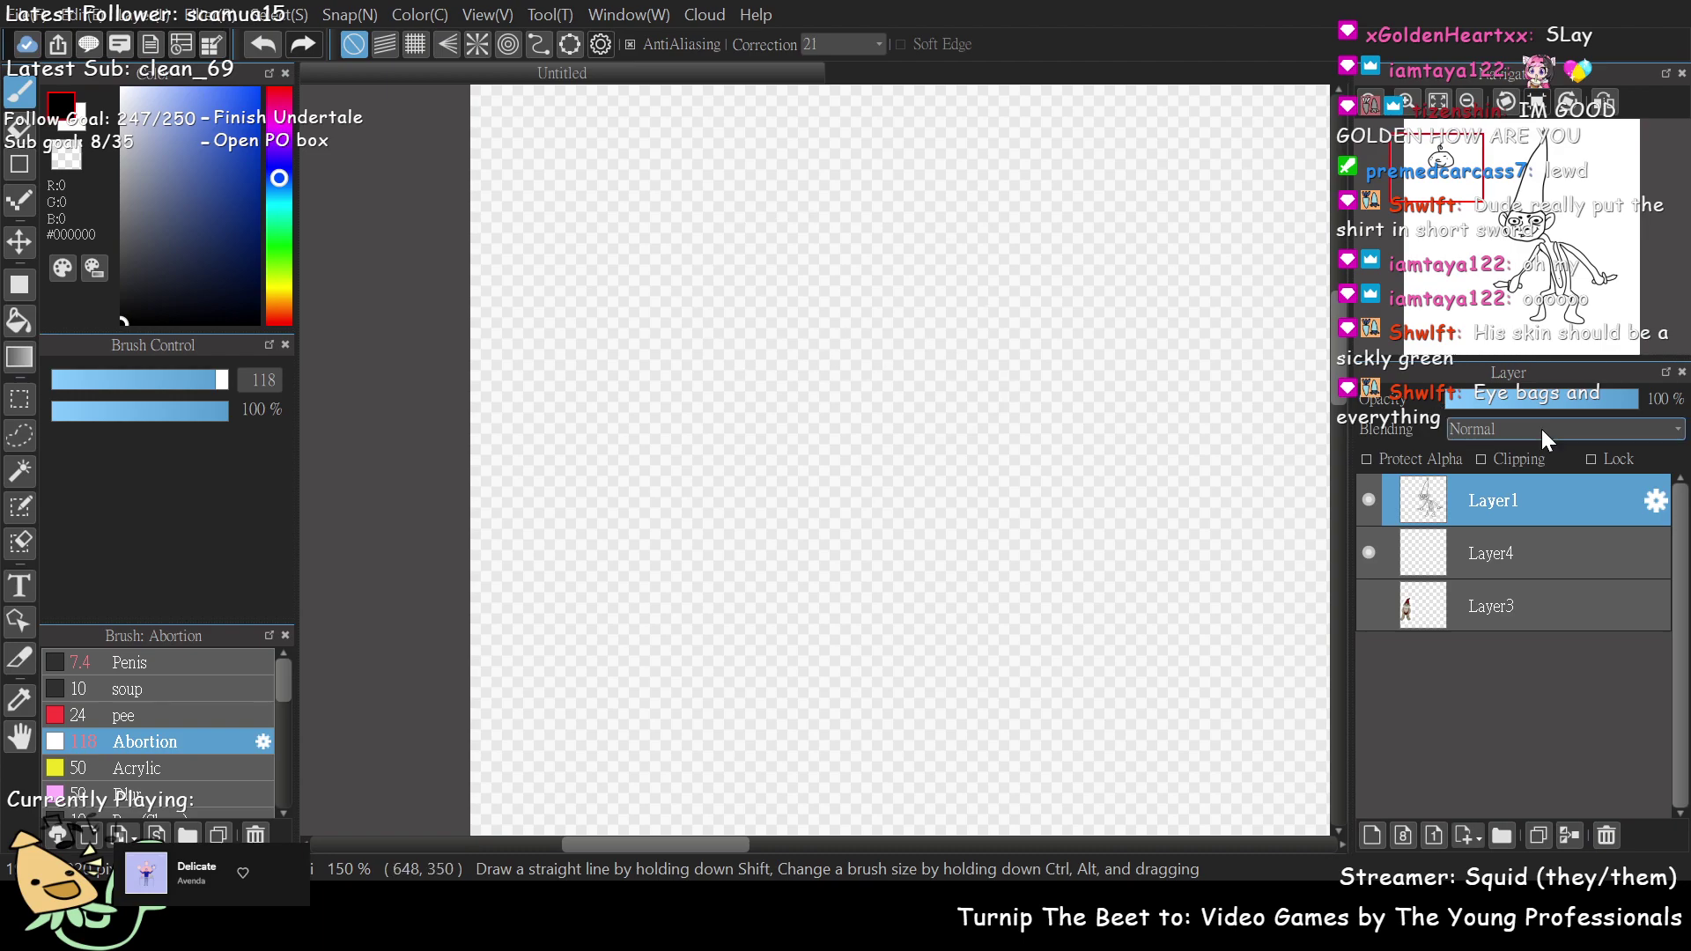
- Make Layer4 the active layer and set the drawing colour to pale cyan #D4FFFC
{"action": "left_click", "coordinate": [1497, 553]}
{"action": "left_click", "coordinate": [1495, 222]}
{"action": "left_click_drag", "start_coordinate": [1495, 222], "coordinate": [1534, 239]}
{"action": "scroll", "coordinate": [1517, 258], "scroll_direction": "down", "scroll_amount": 1}
{"action": "scroll", "coordinate": [1517, 258], "scroll_direction": "up", "scroll_amount": 2}
{"action": "scroll", "coordinate": [1517, 257], "scroll_direction": "down", "scroll_amount": 2}
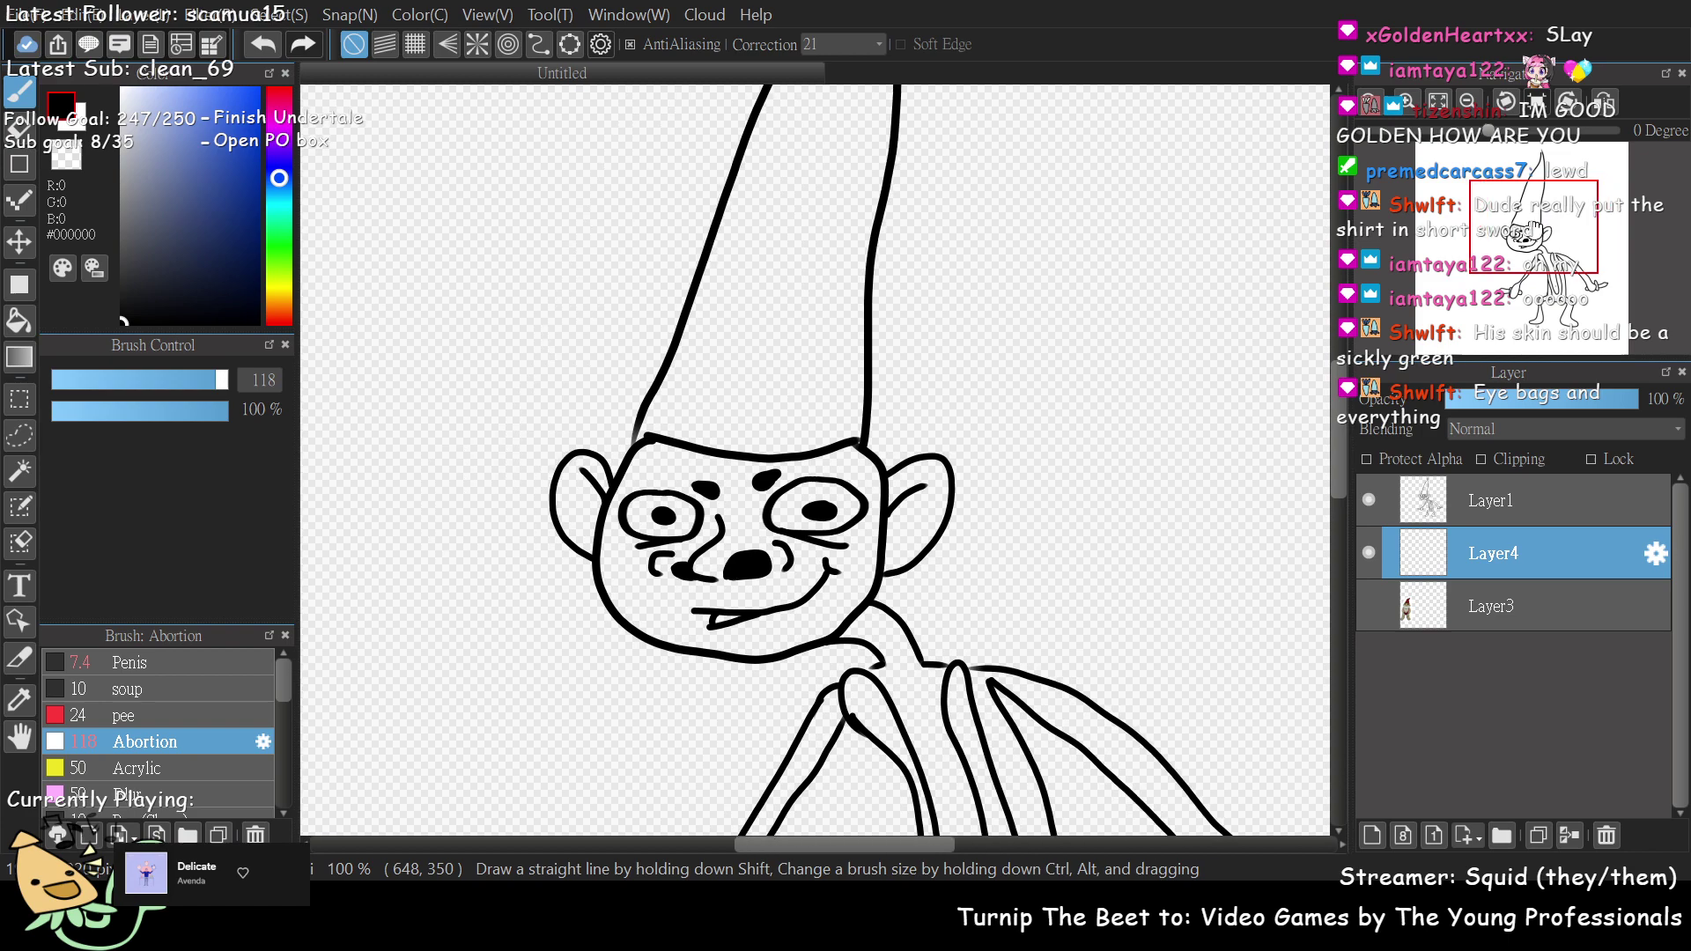
{"action": "left_click", "coordinate": [131, 89]}
{"action": "left_click", "coordinate": [268, 166]}
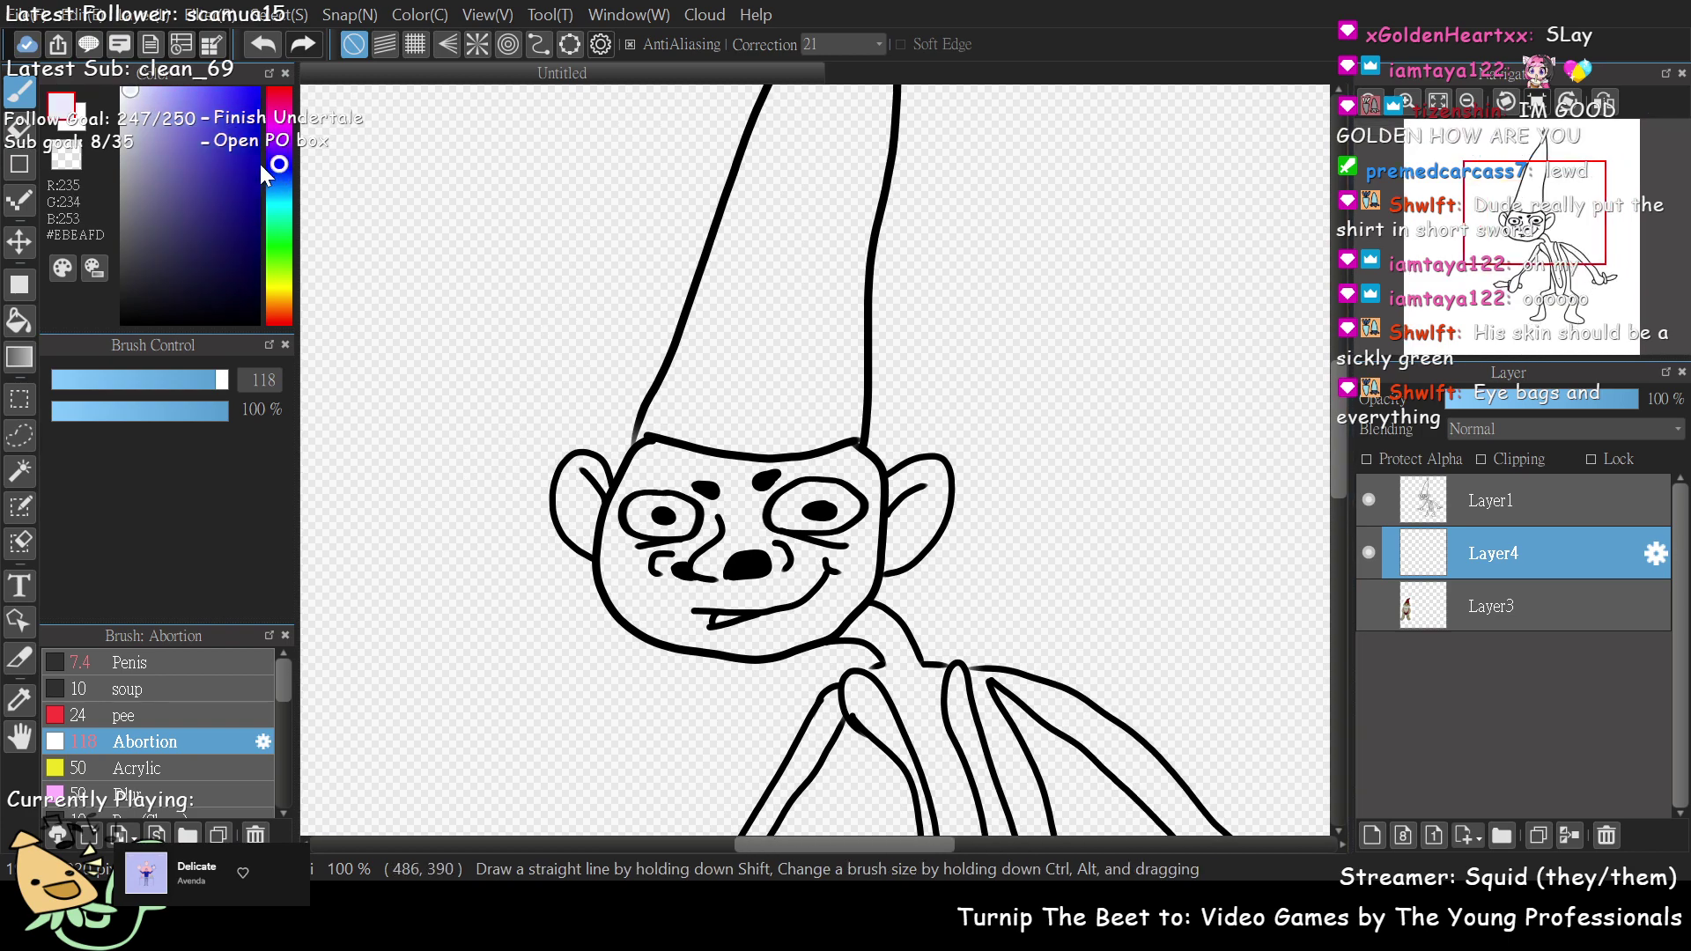
{"action": "left_click_drag", "start_coordinate": [277, 162], "coordinate": [282, 209]}
{"action": "left_click", "coordinate": [131, 95]}
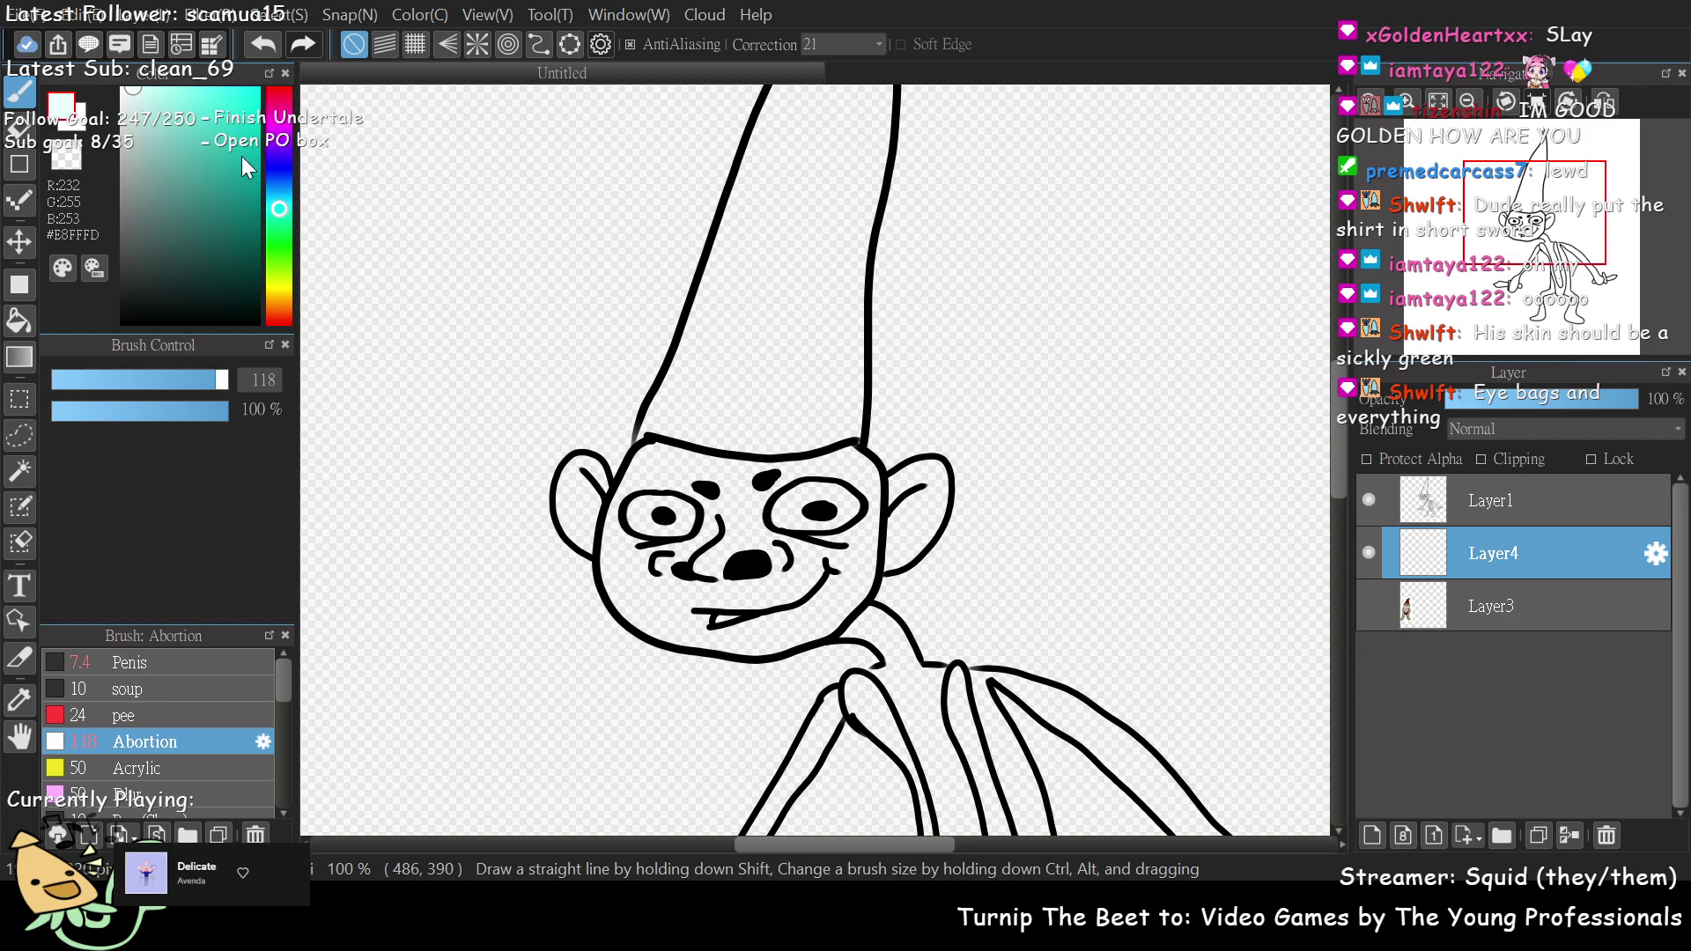
{"action": "left_click_drag", "start_coordinate": [129, 92], "coordinate": [152, 88]}
- Bucket-fill the gnome's face, ears, neck, torso, arms, hands, legs and feet with the pale cyan skin colour on Layer4
{"action": "left_click_drag", "start_coordinate": [1501, 221], "coordinate": [1517, 272]}
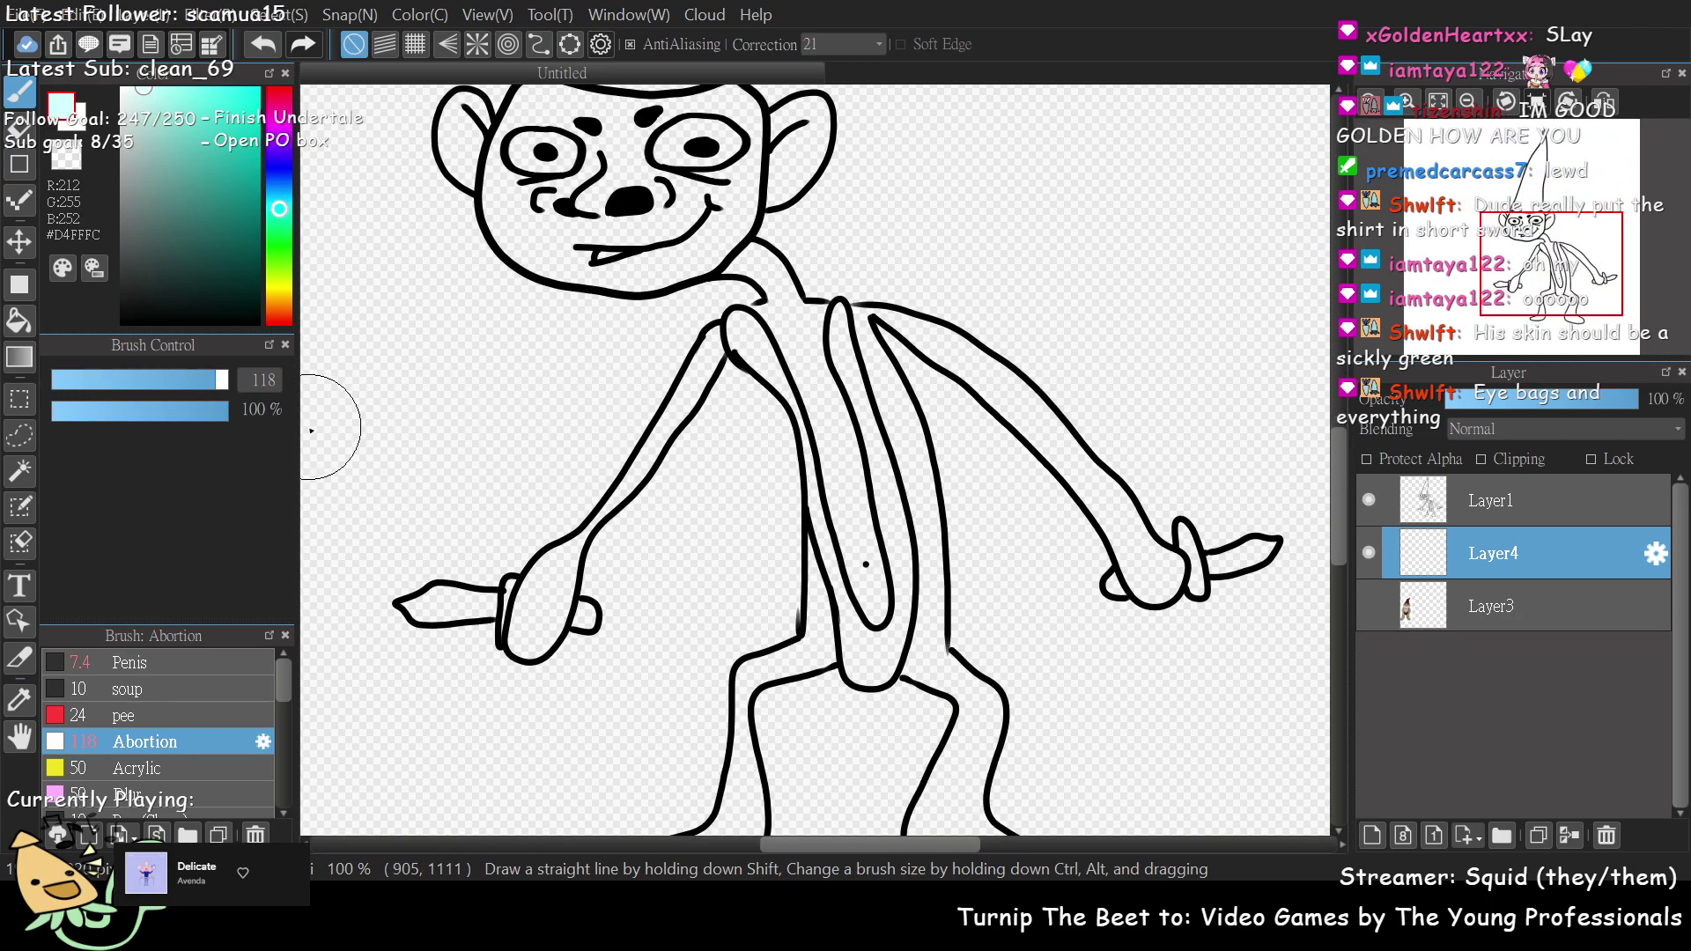
{"action": "left_click", "coordinate": [19, 320]}
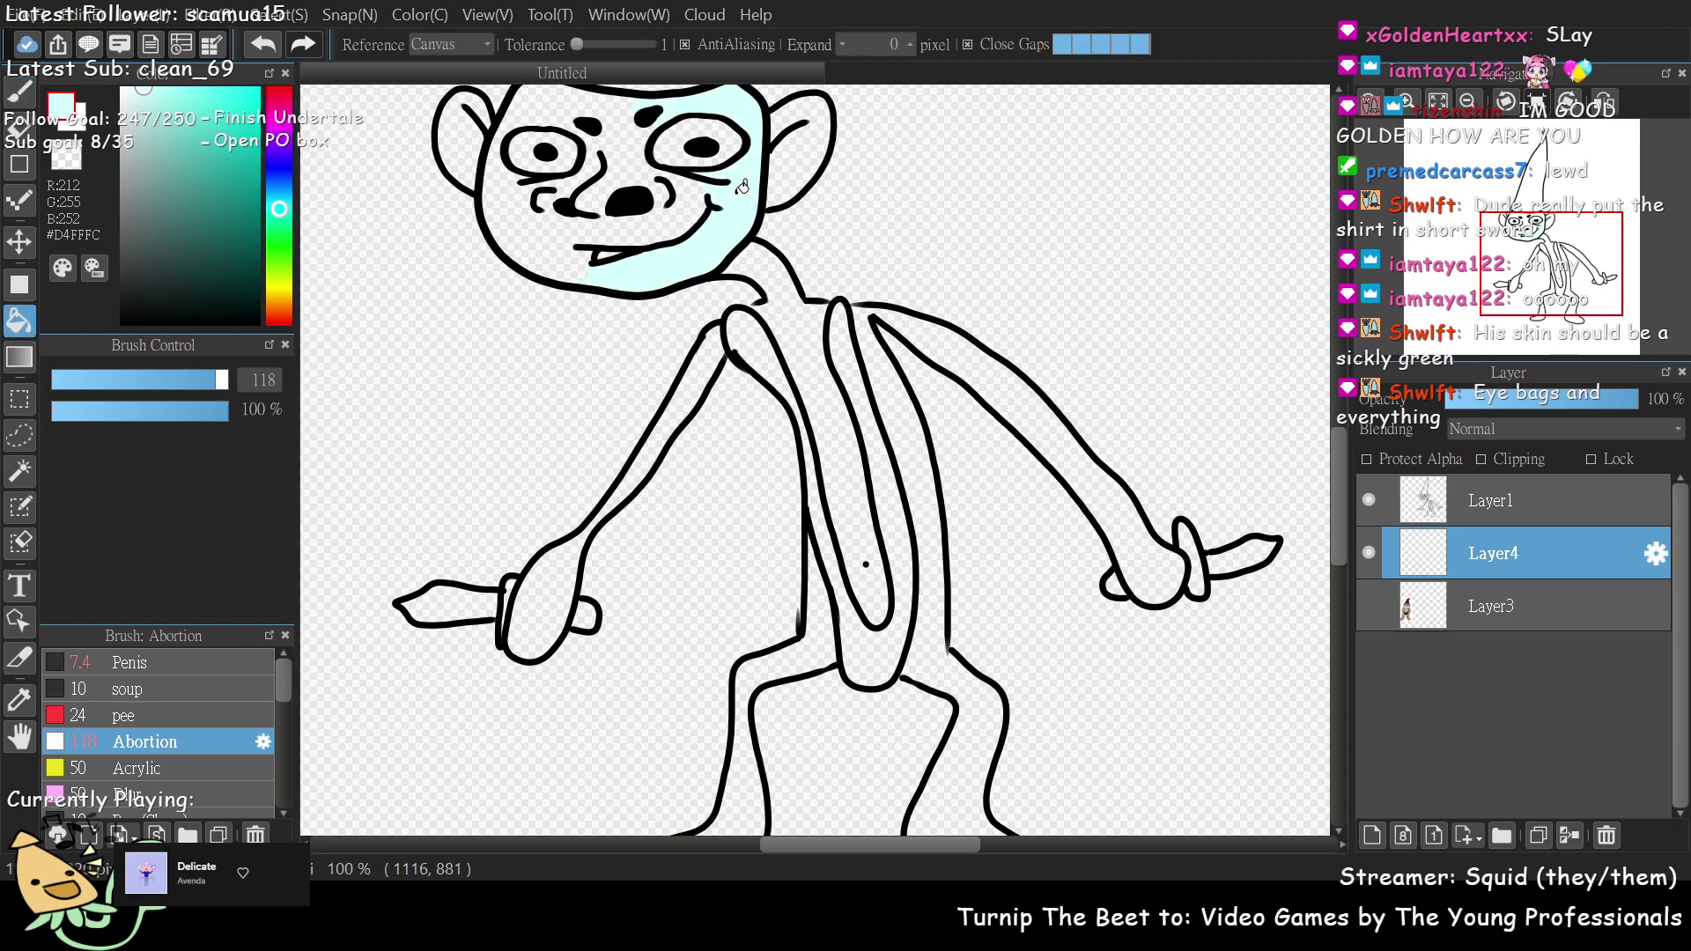
{"action": "left_click", "coordinate": [523, 180]}
{"action": "left_click_drag", "start_coordinate": [1024, 401], "coordinate": [1127, 500]}
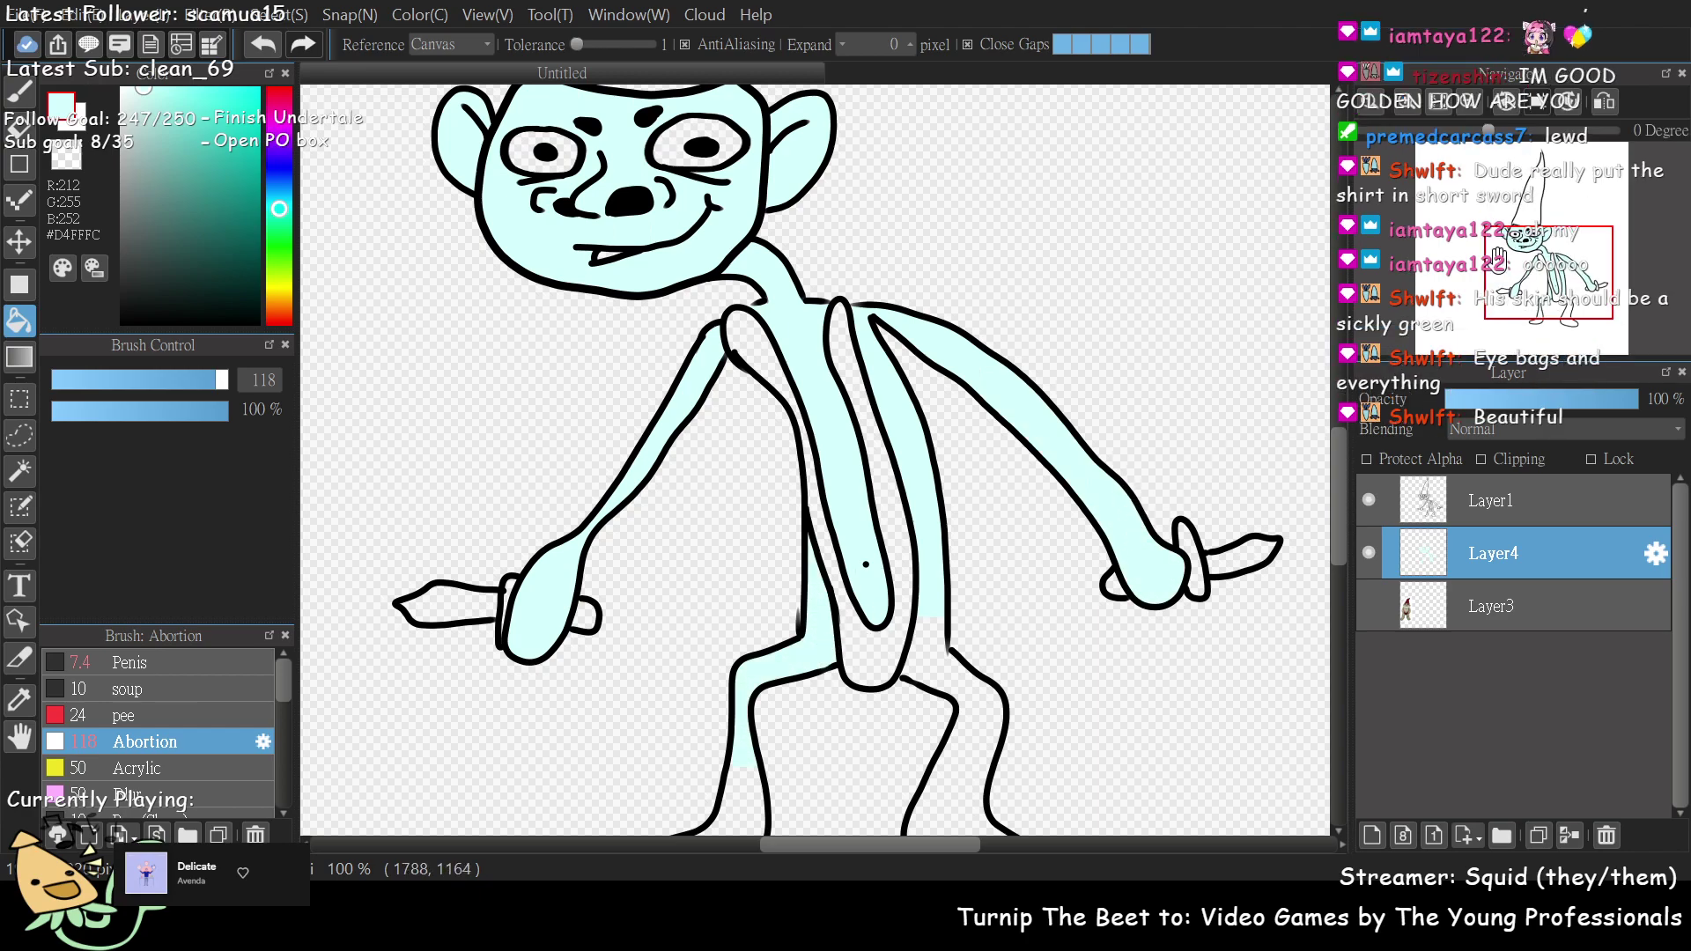
{"action": "left_click_drag", "start_coordinate": [1544, 261], "coordinate": [1542, 309]}
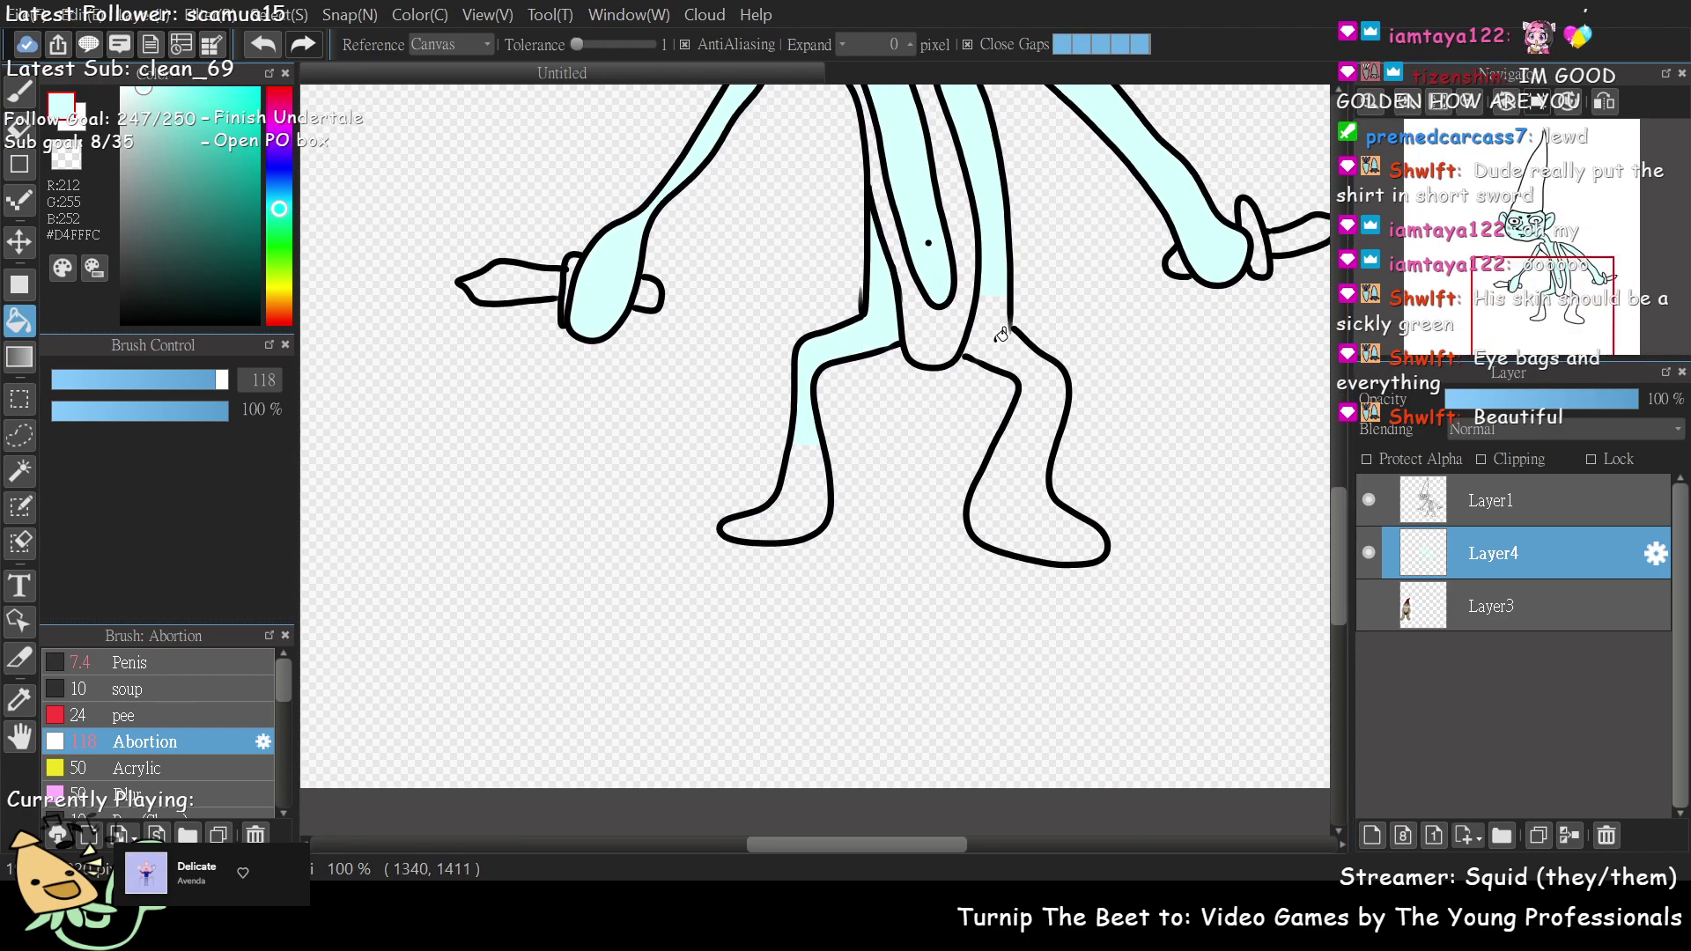
{"action": "left_click", "coordinate": [1039, 465]}
{"action": "left_click", "coordinate": [786, 517]}
{"action": "left_click_drag", "start_coordinate": [1548, 304], "coordinate": [1526, 248]}
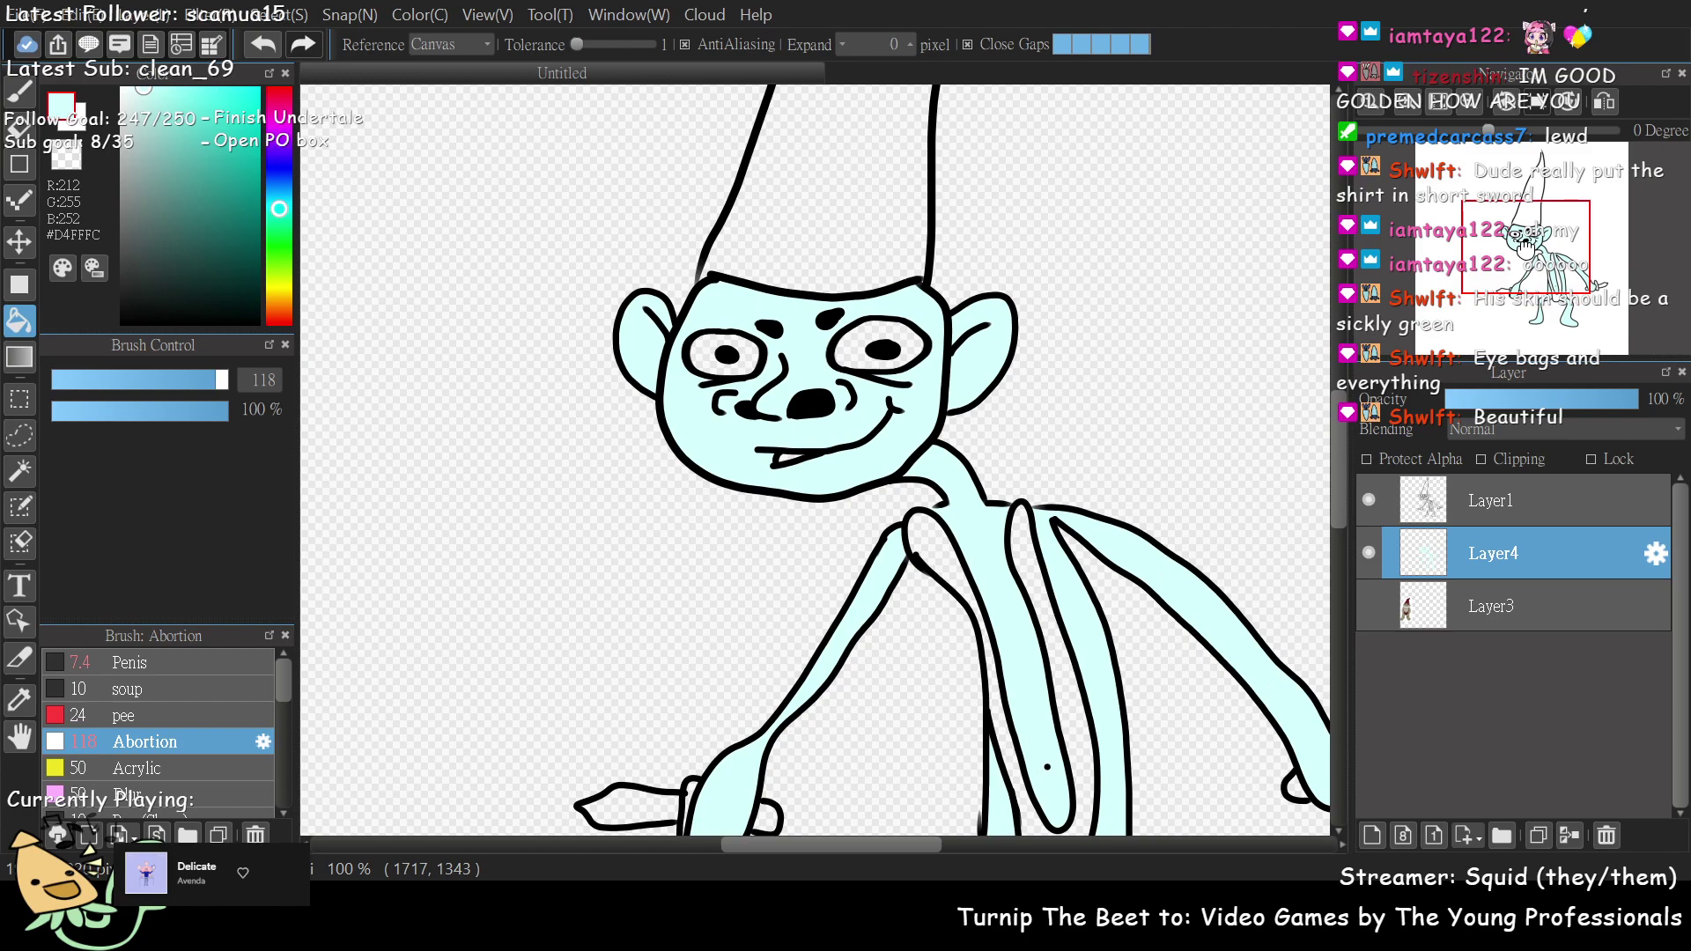
- Set the colour to bright yellow #FFF70C and fill both of the gnome's eyes around the pupils
{"action": "scroll", "coordinate": [1525, 237], "scroll_direction": "up", "scroll_amount": 4}
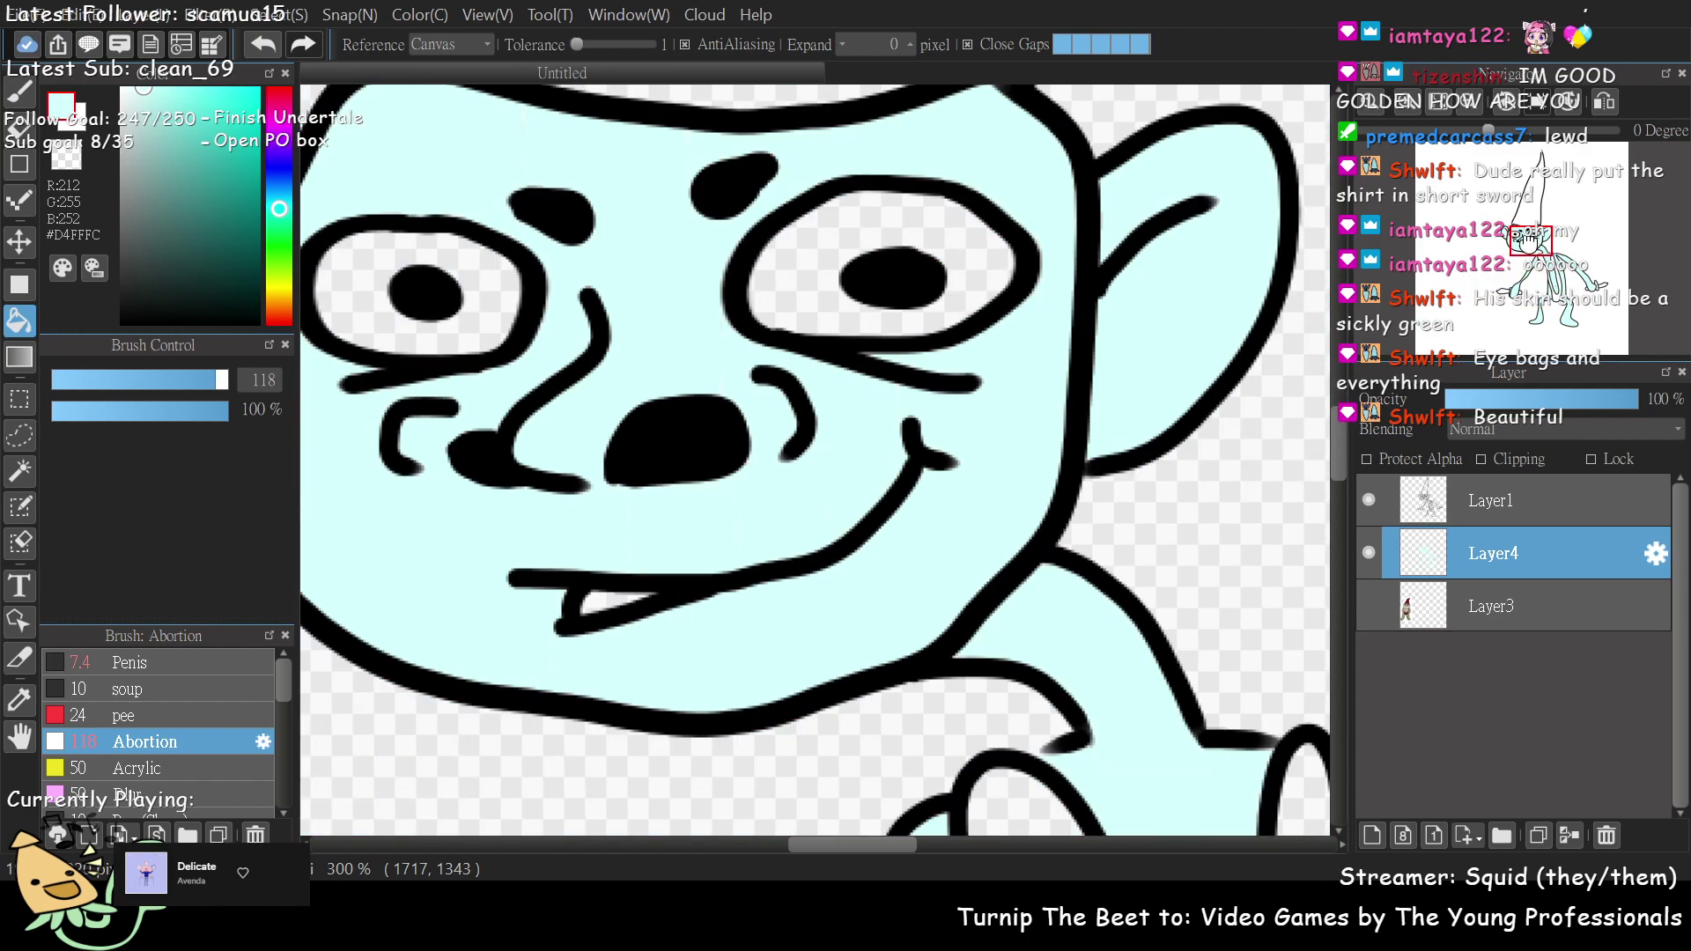
{"action": "mouse_move", "coordinate": [1526, 238]}
{"action": "left_mouse_down"}
{"action": "mouse_move", "coordinate": [1546, 232]}
{"action": "mouse_move", "coordinate": [1527, 238]}
{"action": "mouse_move", "coordinate": [1530, 216]}
{"action": "mouse_move", "coordinate": [1524, 282]}
{"action": "mouse_move", "coordinate": [1528, 232]}
{"action": "left_mouse_up"}
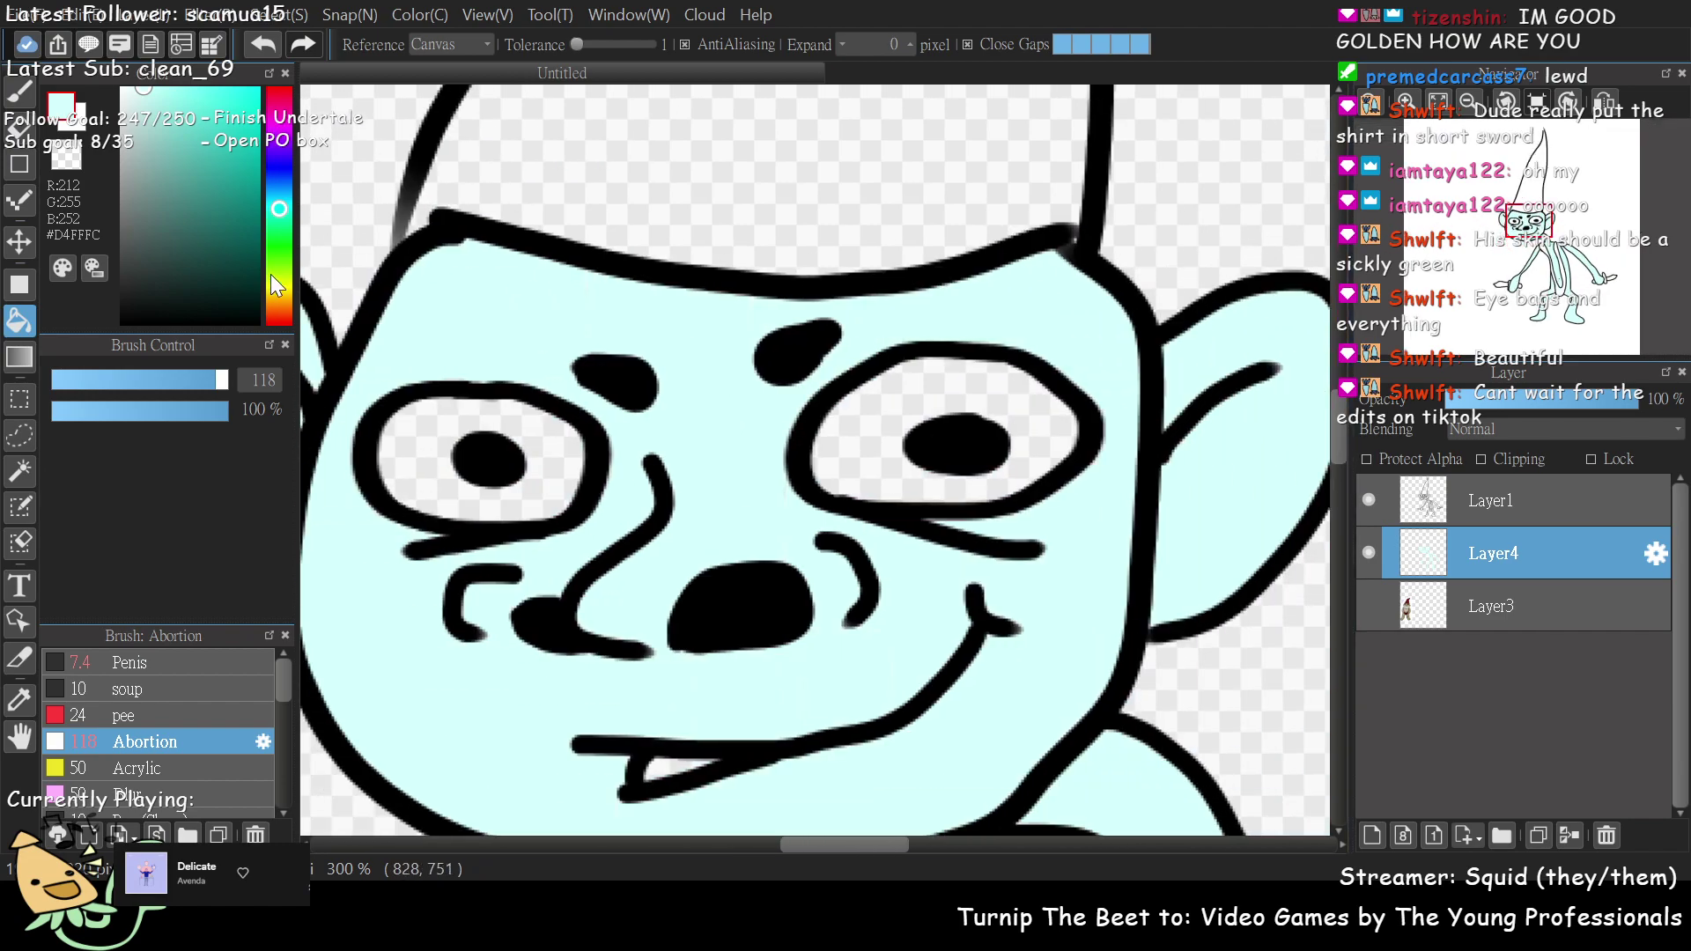
{"action": "left_click", "coordinate": [272, 287]}
{"action": "left_click_drag", "start_coordinate": [184, 99], "coordinate": [254, 88]}
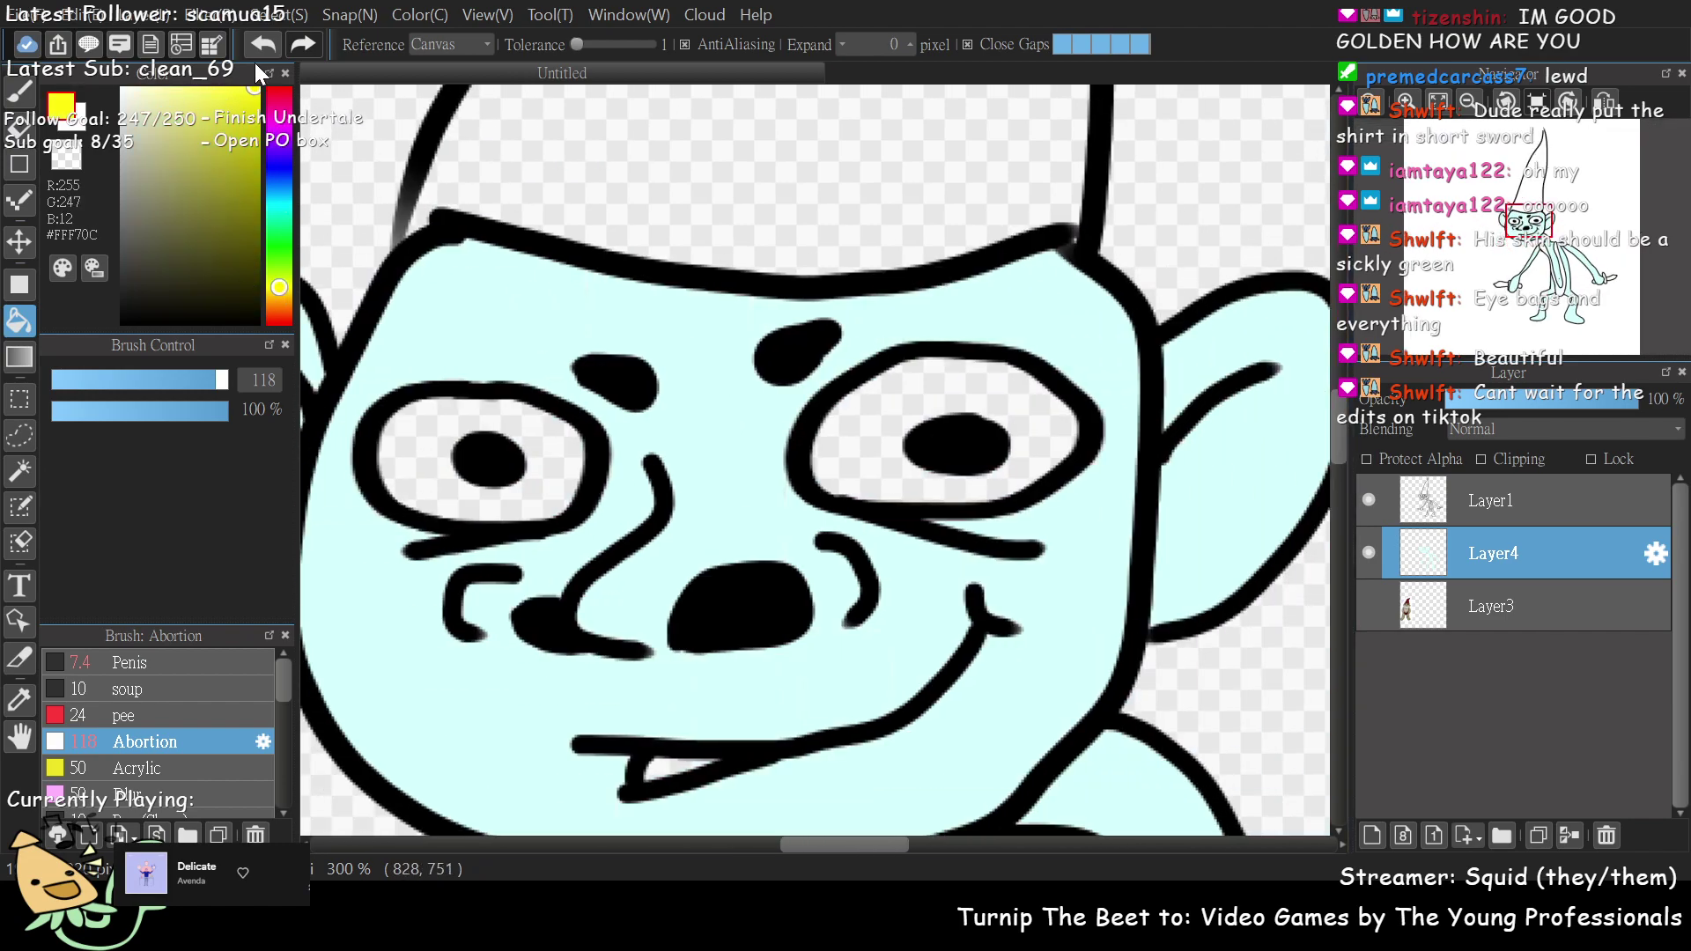
{"action": "left_click", "coordinate": [556, 436]}
{"action": "left_click", "coordinate": [934, 406]}
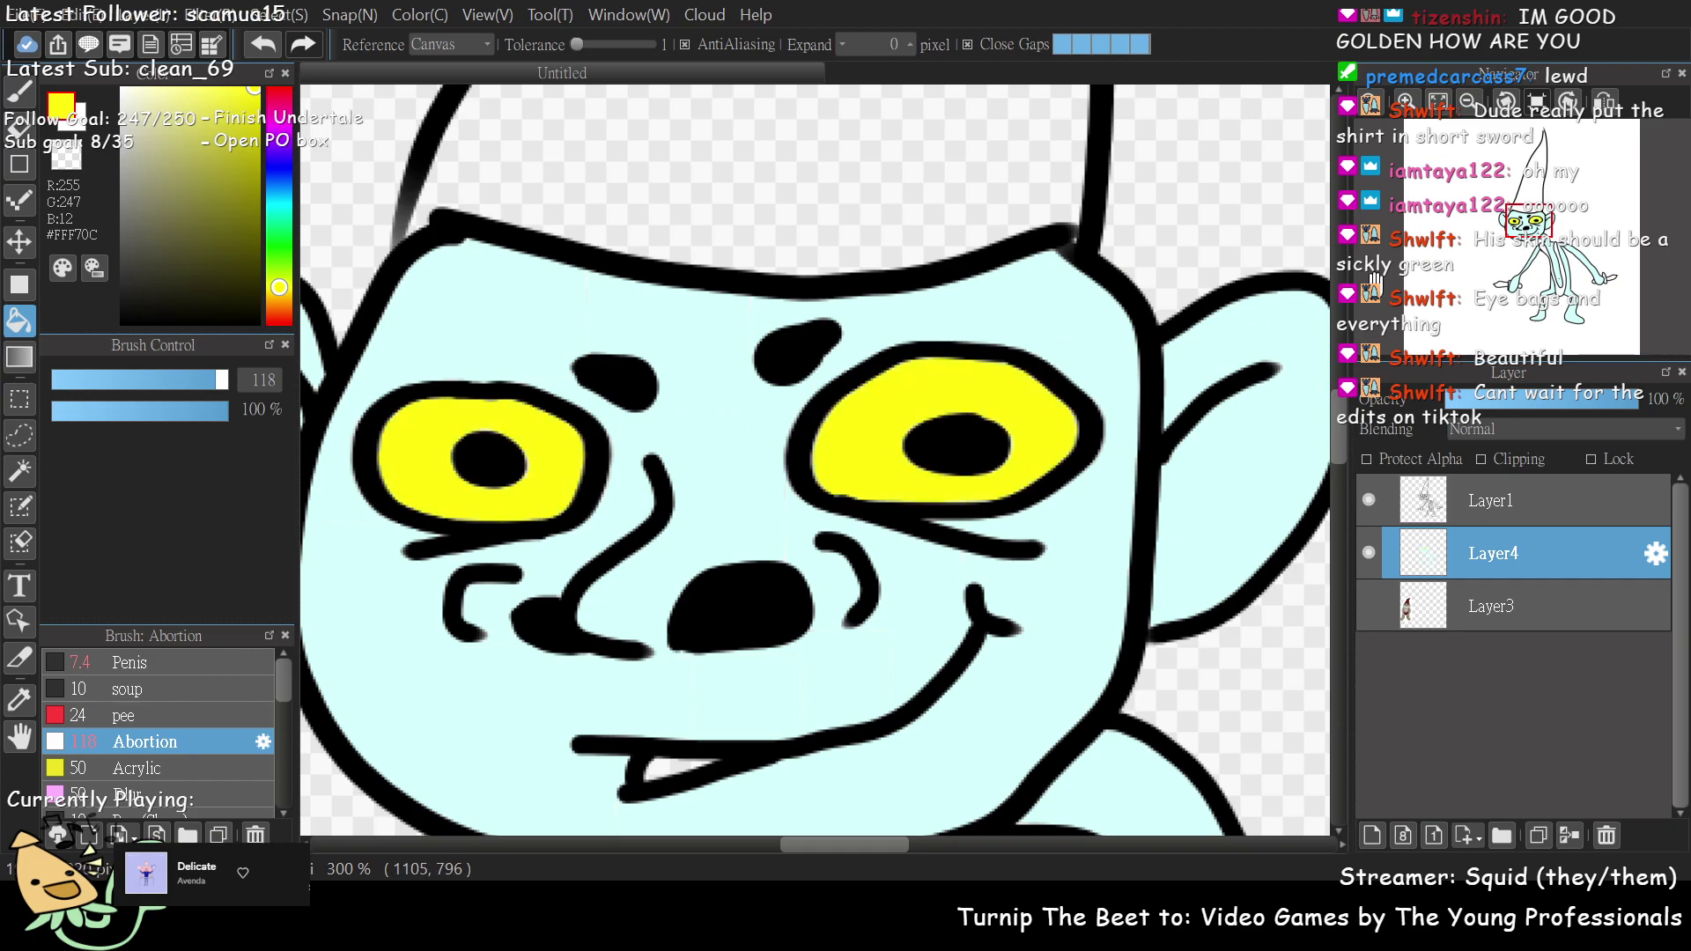
- Switch from bucket filling to freehand drawing with the size 7.4 brush preset
{"action": "scroll", "coordinate": [1541, 255], "scroll_direction": "down", "scroll_amount": 2}
{"action": "scroll", "coordinate": [1541, 255], "scroll_direction": "down", "scroll_amount": 2}
{"action": "scroll", "coordinate": [1515, 251], "scroll_direction": "up", "scroll_amount": 4}
{"action": "mouse_move", "coordinate": [1525, 255]}
{"action": "left_mouse_down"}
{"action": "mouse_move", "coordinate": [1500, 216]}
{"action": "mouse_move", "coordinate": [1525, 230]}
{"action": "left_mouse_up"}
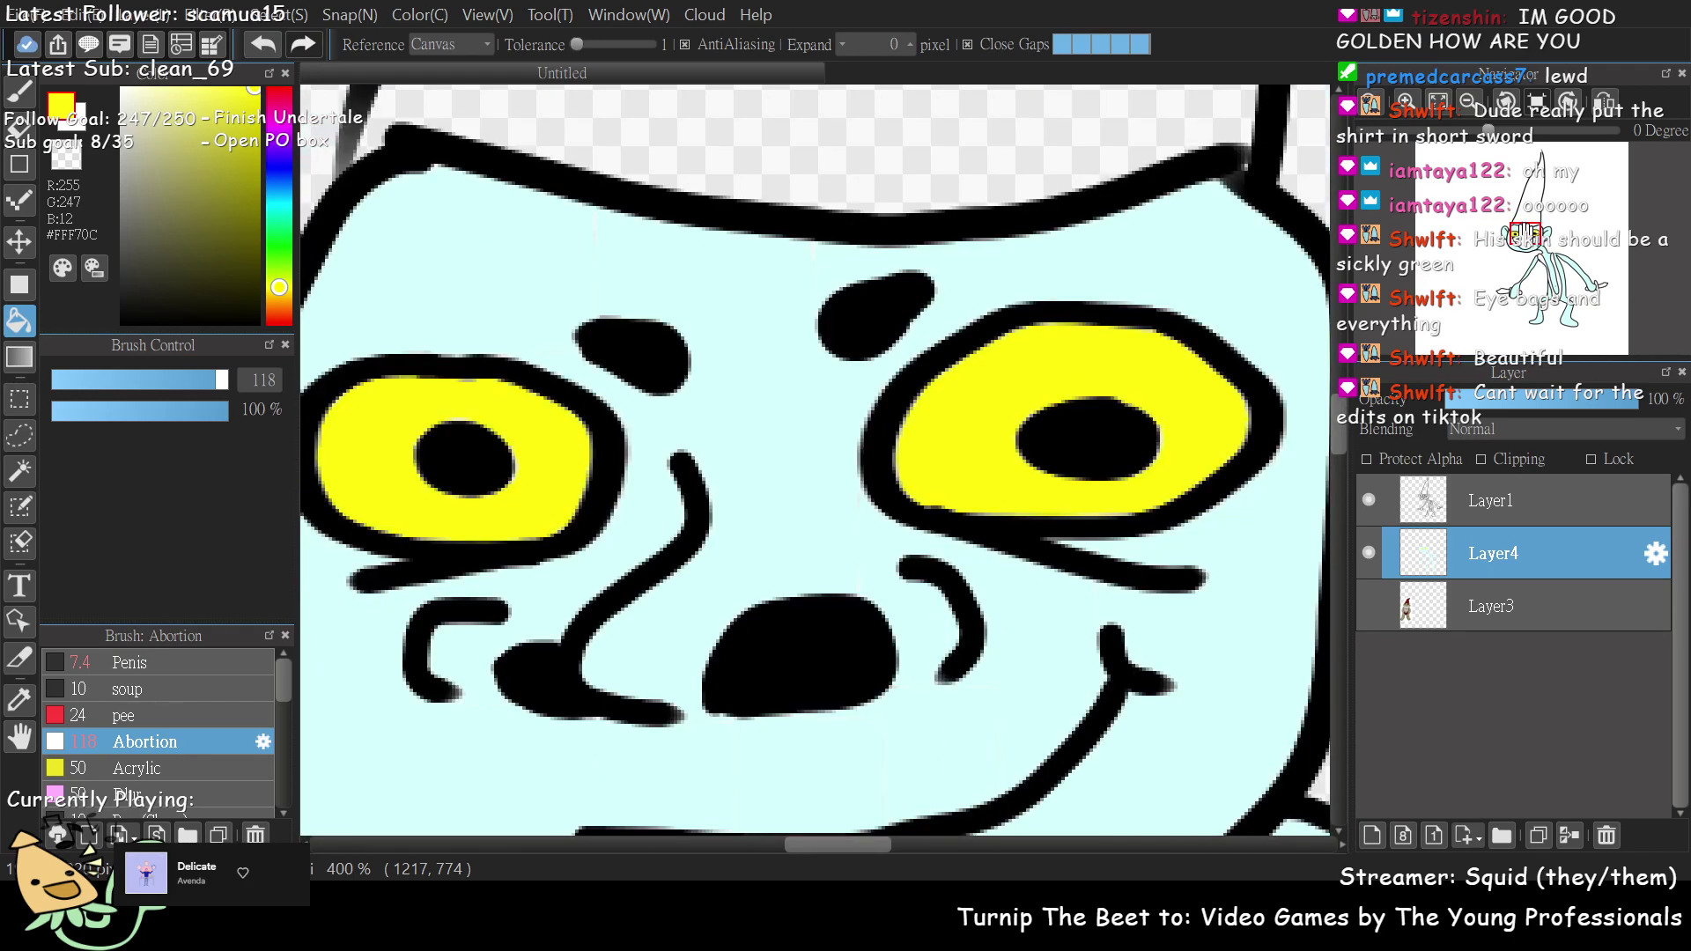
{"action": "scroll", "coordinate": [1527, 232], "scroll_direction": "down", "scroll_amount": 1}
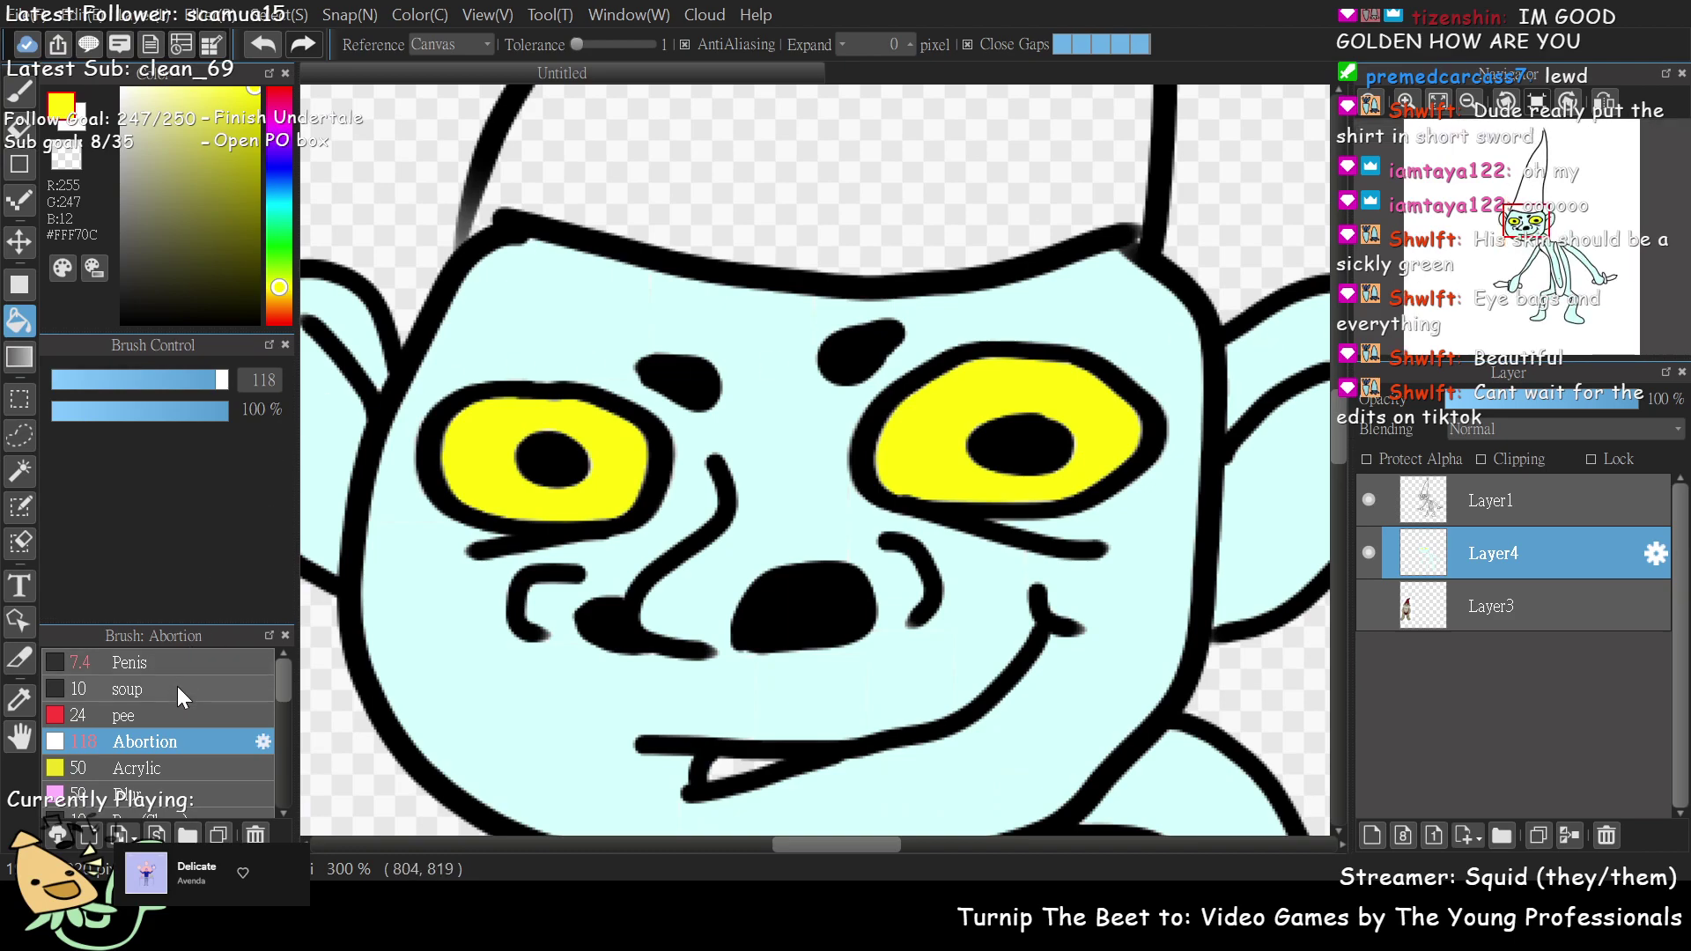
{"action": "left_click", "coordinate": [155, 661]}
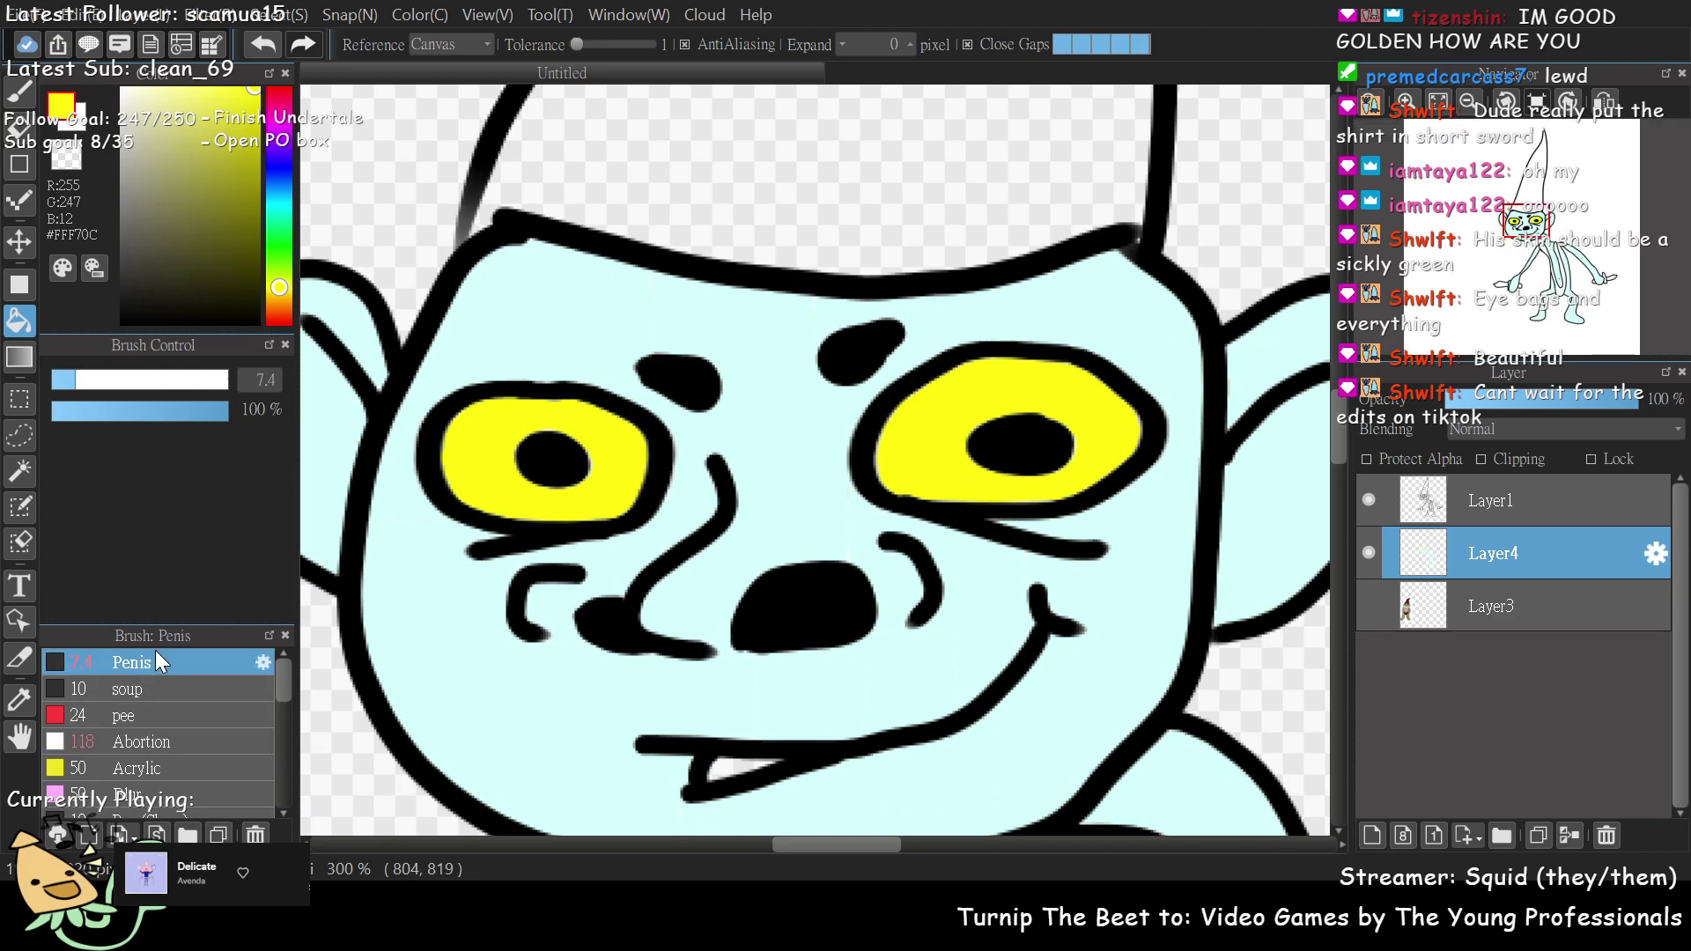
{"action": "key", "text": "b"}
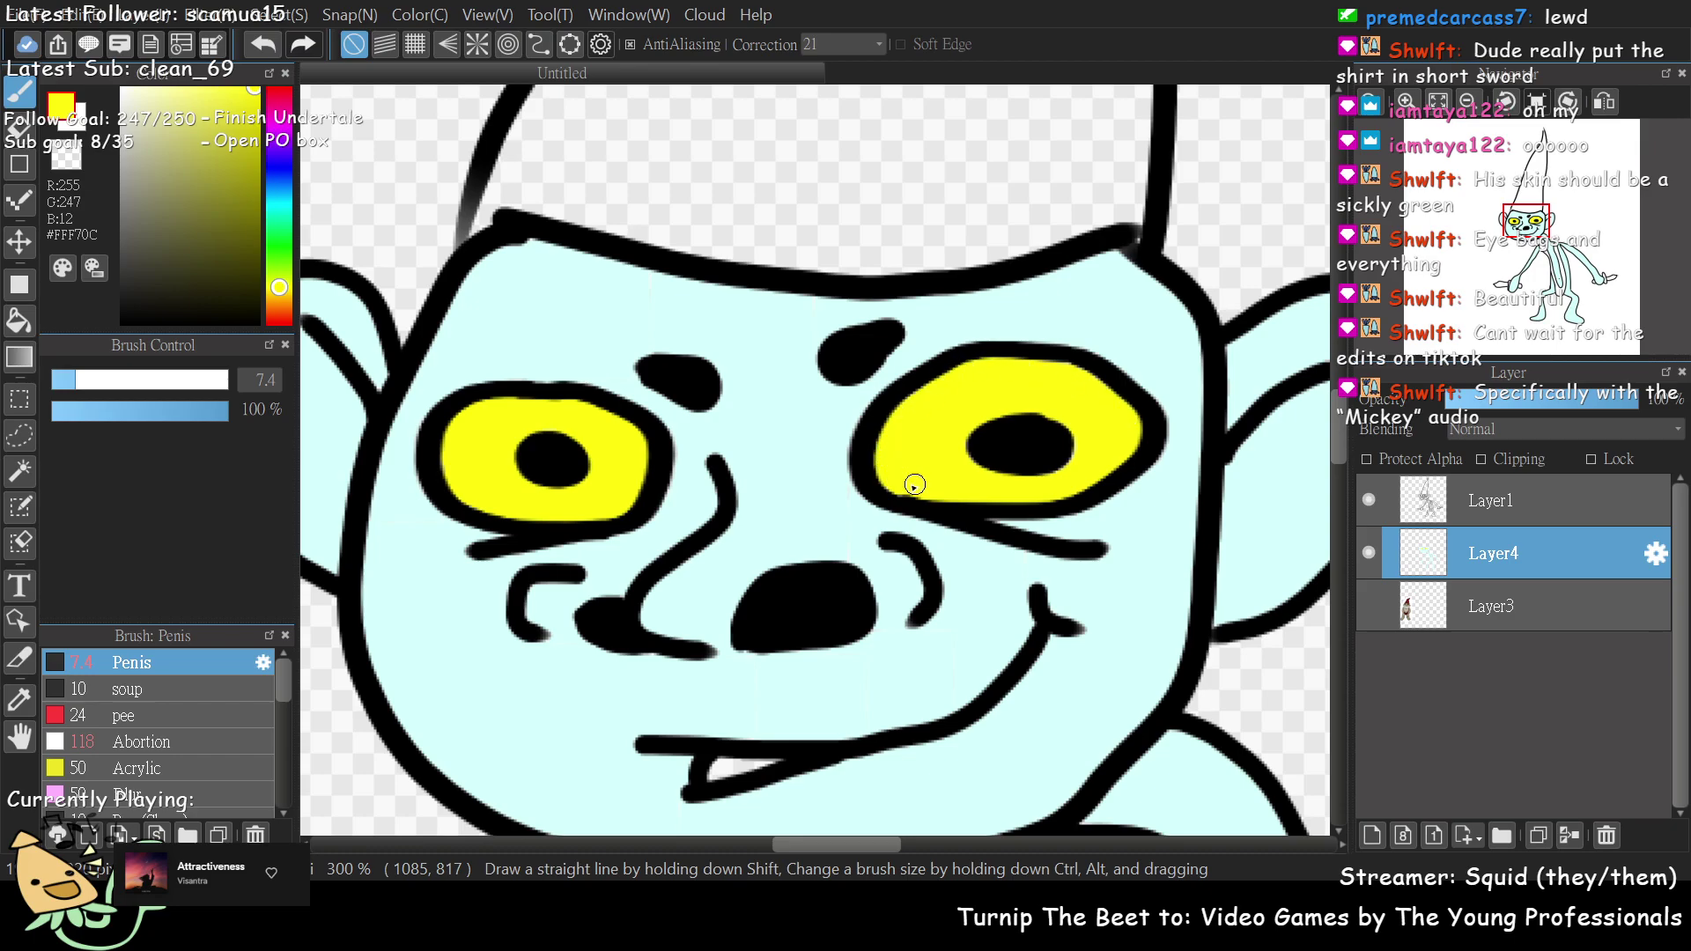
- Make Layer1 the active layer and set the drawing colour to black #000000
{"action": "scroll", "coordinate": [1526, 265], "scroll_direction": "up", "scroll_amount": 2}
{"action": "scroll", "coordinate": [1530, 259], "scroll_direction": "down", "scroll_amount": 5}
{"action": "scroll", "coordinate": [1528, 257], "scroll_direction": "down", "scroll_amount": 2}
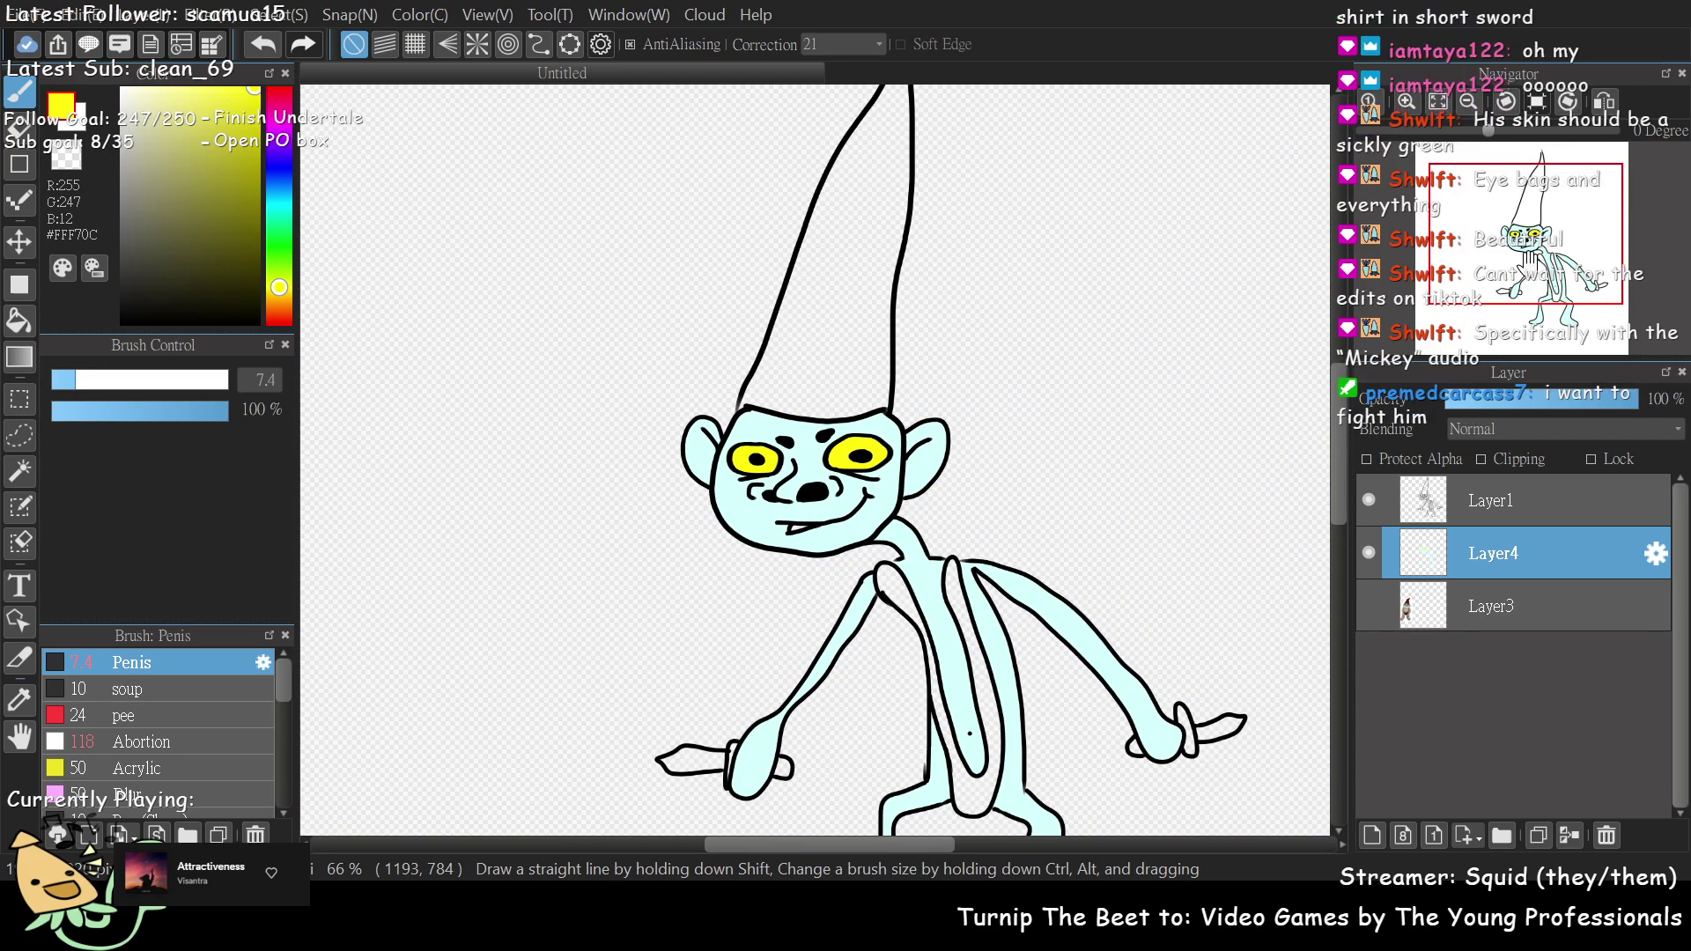
{"action": "left_click_drag", "start_coordinate": [1523, 286], "coordinate": [1557, 269]}
{"action": "scroll", "coordinate": [1547, 238], "scroll_direction": "up", "scroll_amount": 1}
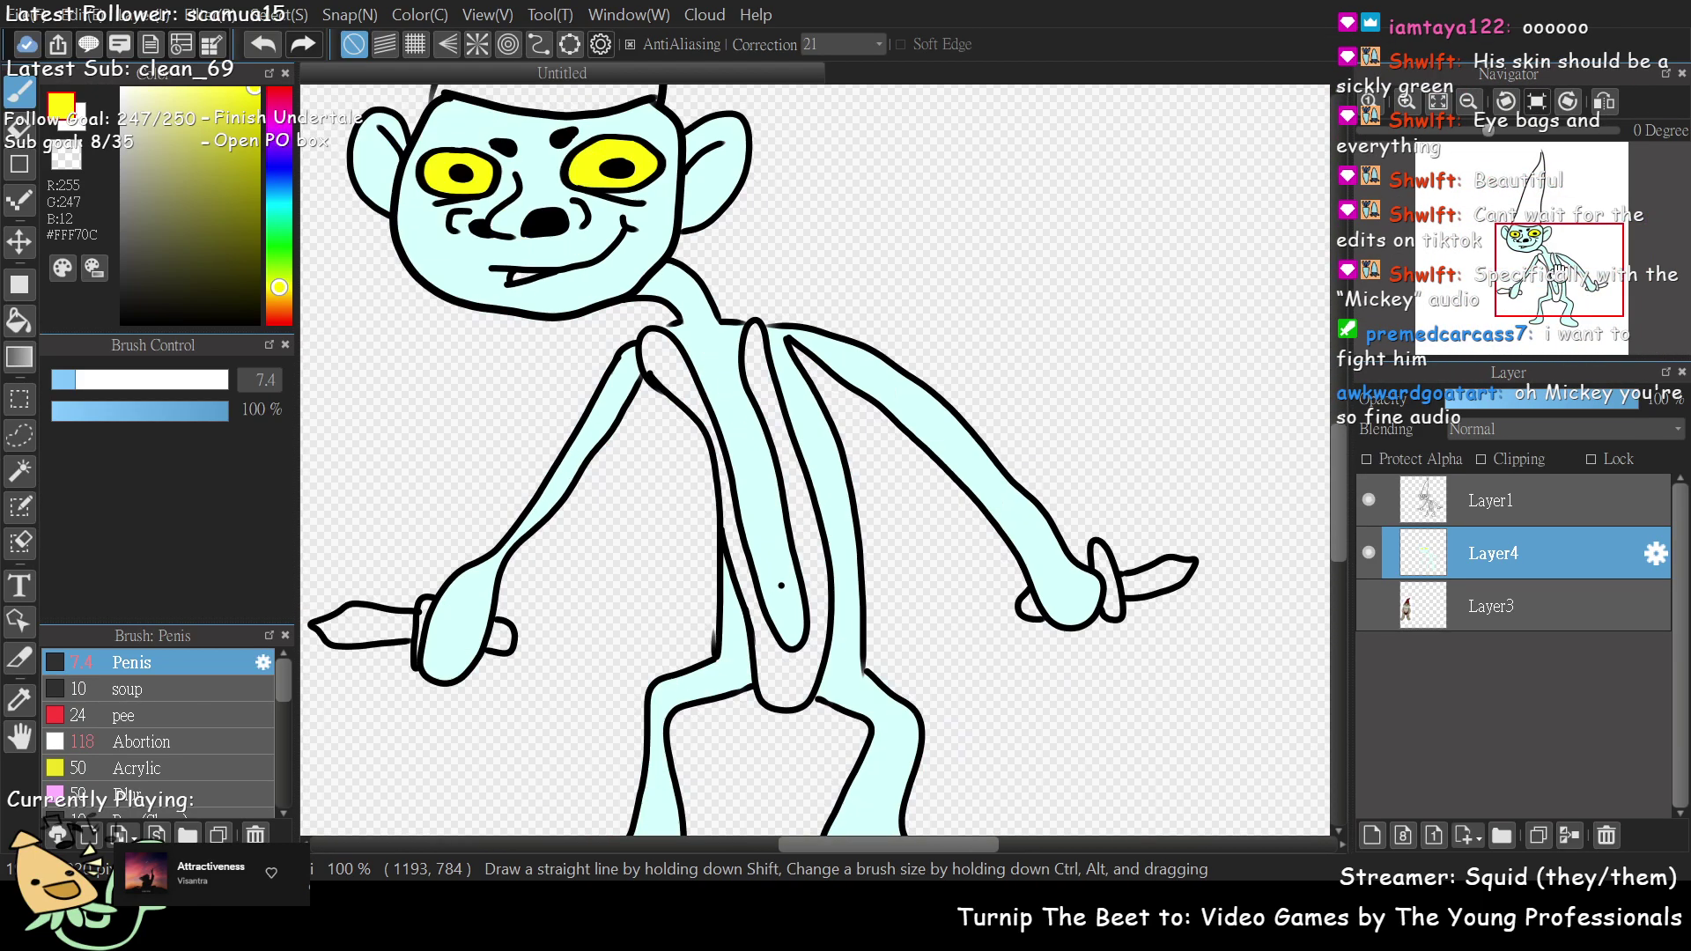
{"action": "scroll", "coordinate": [1543, 264], "scroll_direction": "up", "scroll_amount": 2}
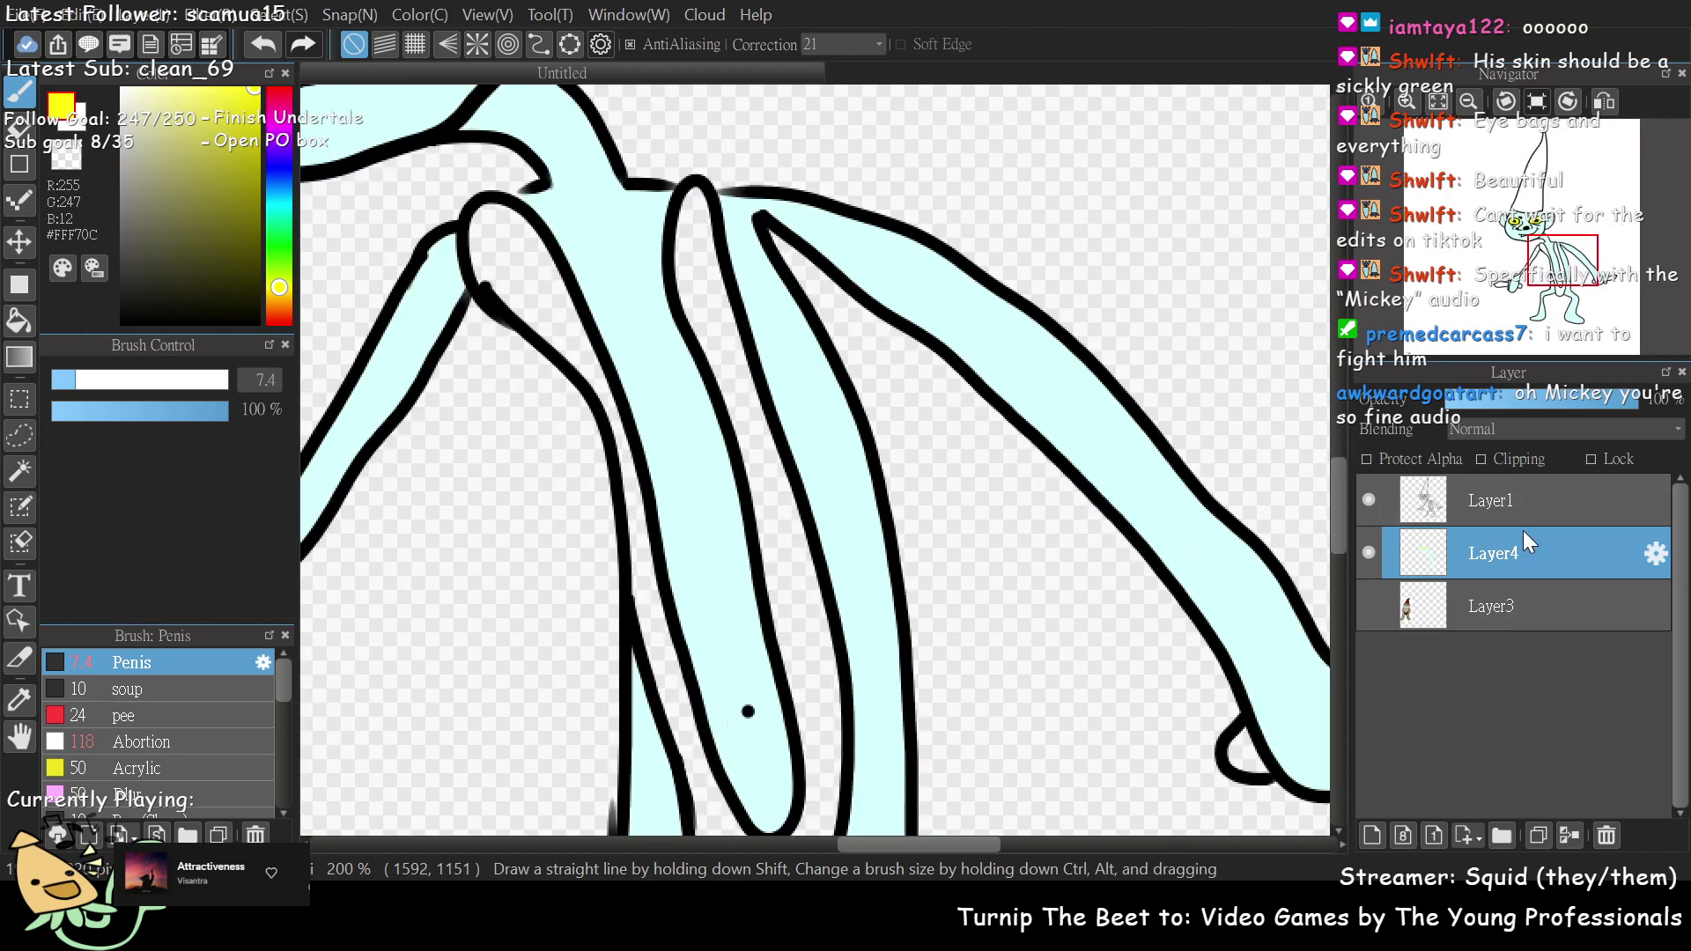
{"action": "left_click", "coordinate": [1474, 513]}
{"action": "left_click_drag", "start_coordinate": [214, 246], "coordinate": [2, 483]}
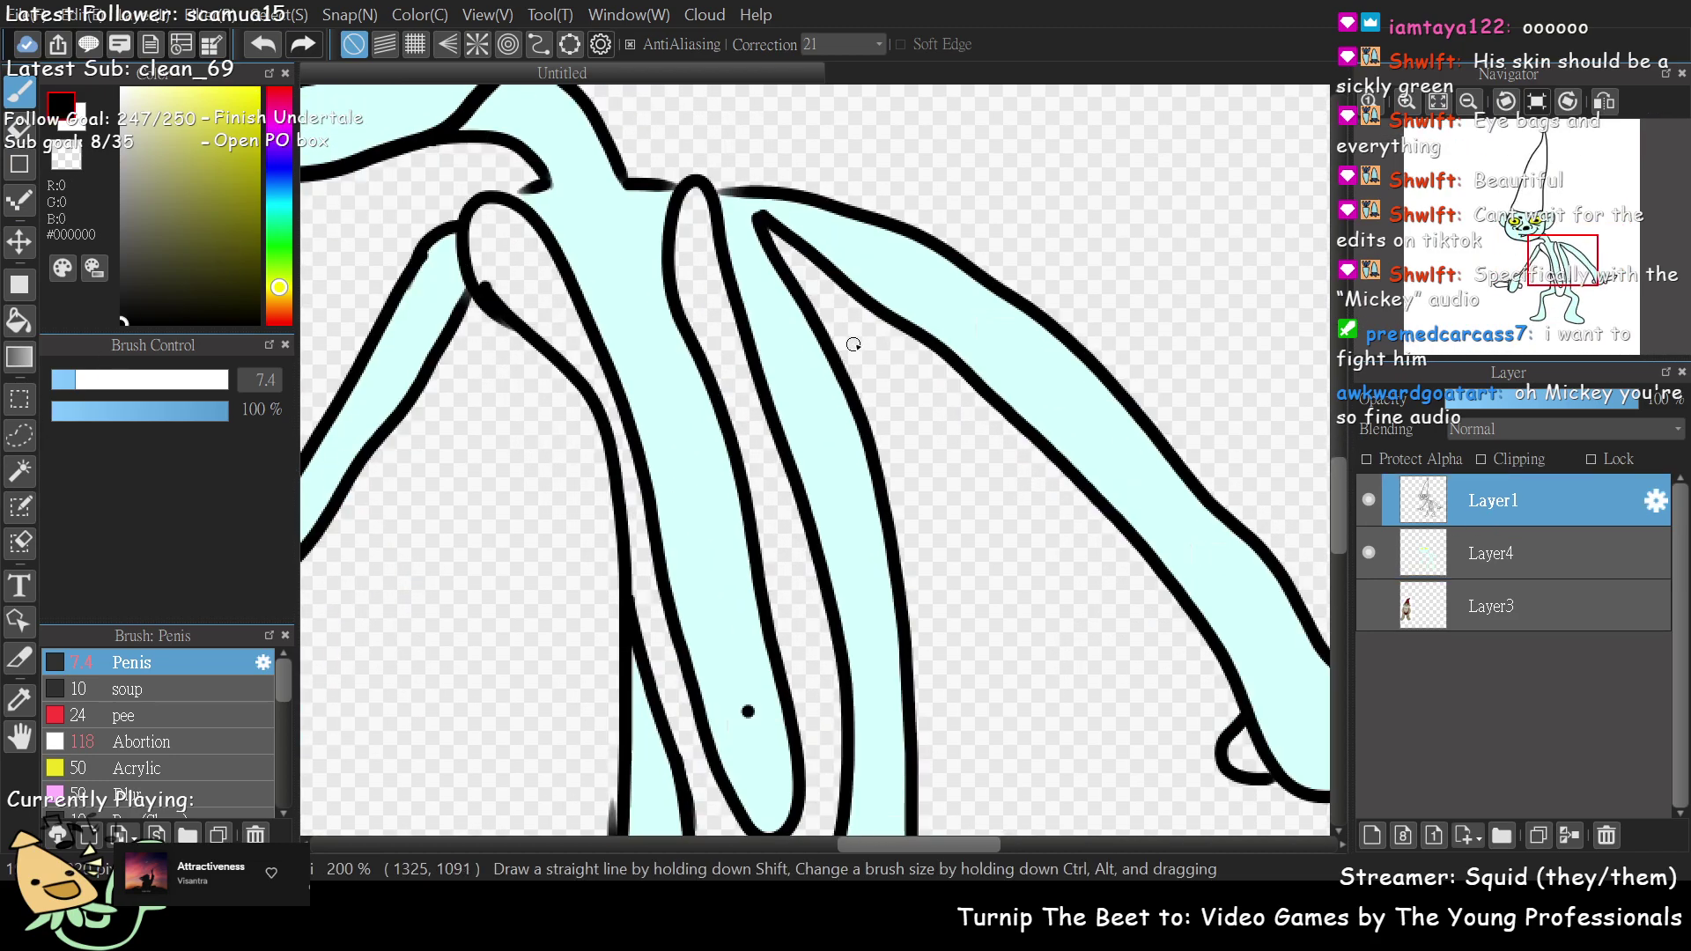
{"action": "mouse_move", "coordinate": [841, 375]}
{"action": "left_mouse_down"}
{"action": "mouse_move", "coordinate": [830, 418]}
{"action": "mouse_move", "coordinate": [841, 463]}
{"action": "left_mouse_up"}
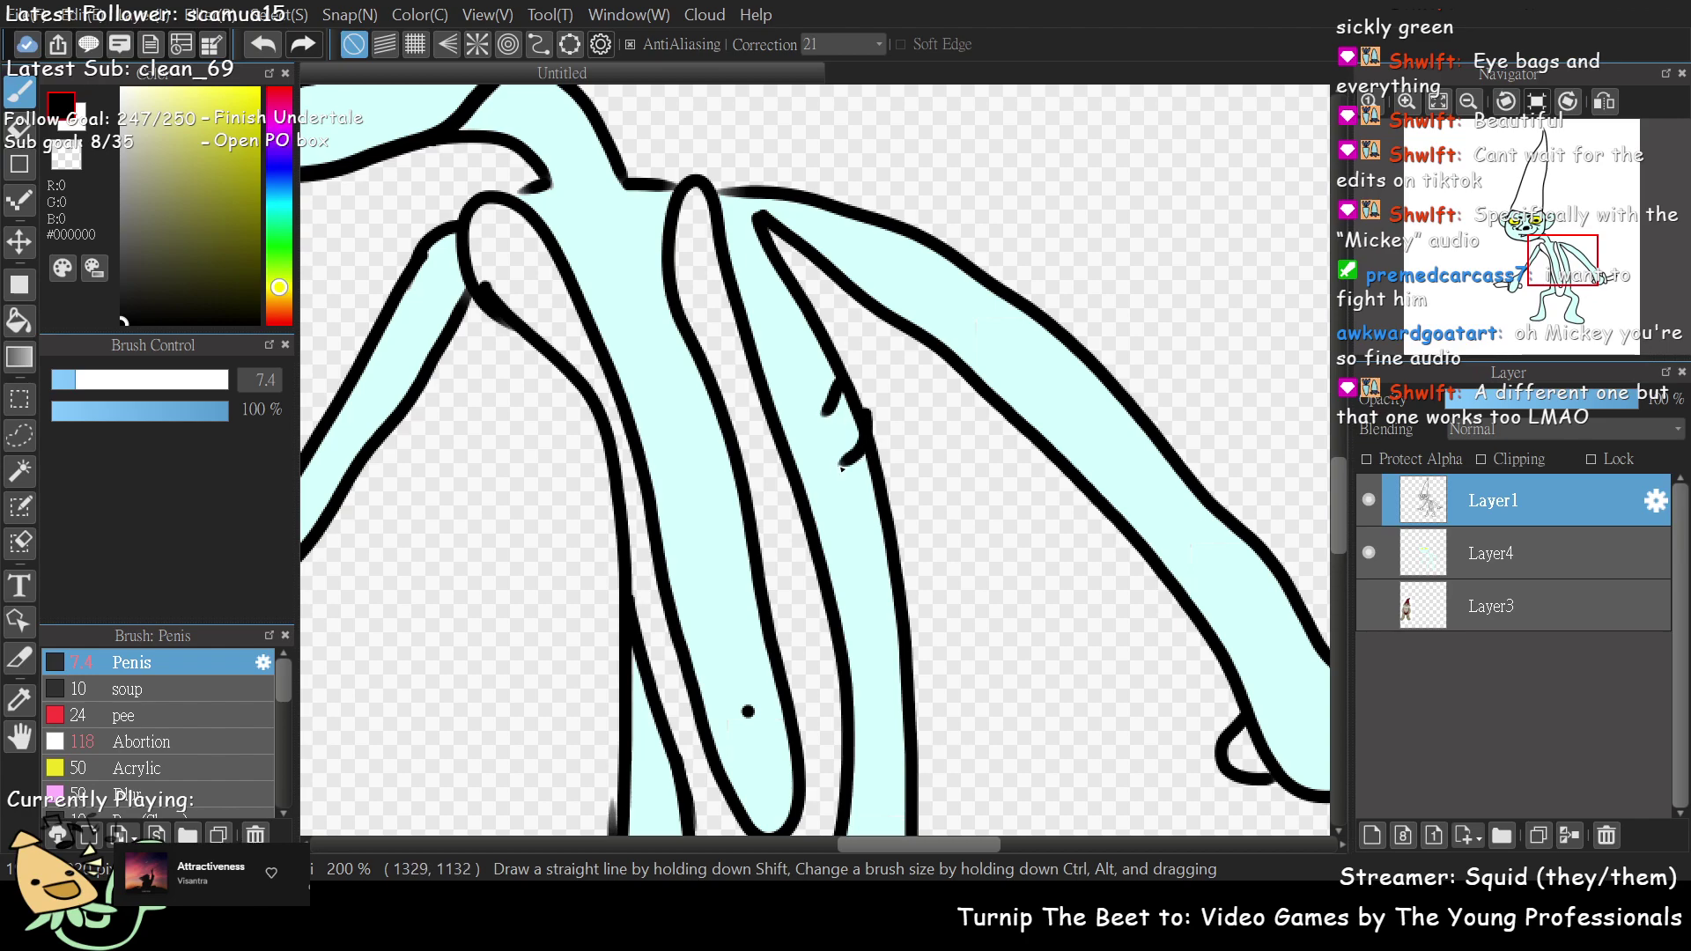
{"action": "key", "text": "ctrl+z"}
{"action": "key", "text": "ctrl+z"}
{"action": "mouse_move", "coordinate": [831, 359]}
{"action": "left_mouse_down"}
{"action": "mouse_move", "coordinate": [846, 410]}
{"action": "mouse_move", "coordinate": [817, 418]}
{"action": "left_mouse_up"}
{"action": "key", "text": "ctrl+z"}
- Draw four short curved black rib marks along the torso's outer edge beneath the raised arm's shoulder on Layer1
{"action": "key", "text": "ctrl+z"}
{"action": "mouse_move", "coordinate": [828, 349]}
{"action": "left_mouse_down"}
{"action": "mouse_move", "coordinate": [823, 423]}
{"action": "mouse_move", "coordinate": [837, 473]}
{"action": "mouse_move", "coordinate": [859, 468]}
{"action": "mouse_move", "coordinate": [838, 466]}
{"action": "left_mouse_up"}
{"action": "key", "text": "ctrl+z"}
{"action": "key", "text": "ctrl+z"}
{"action": "key", "text": "ctrl+z"}
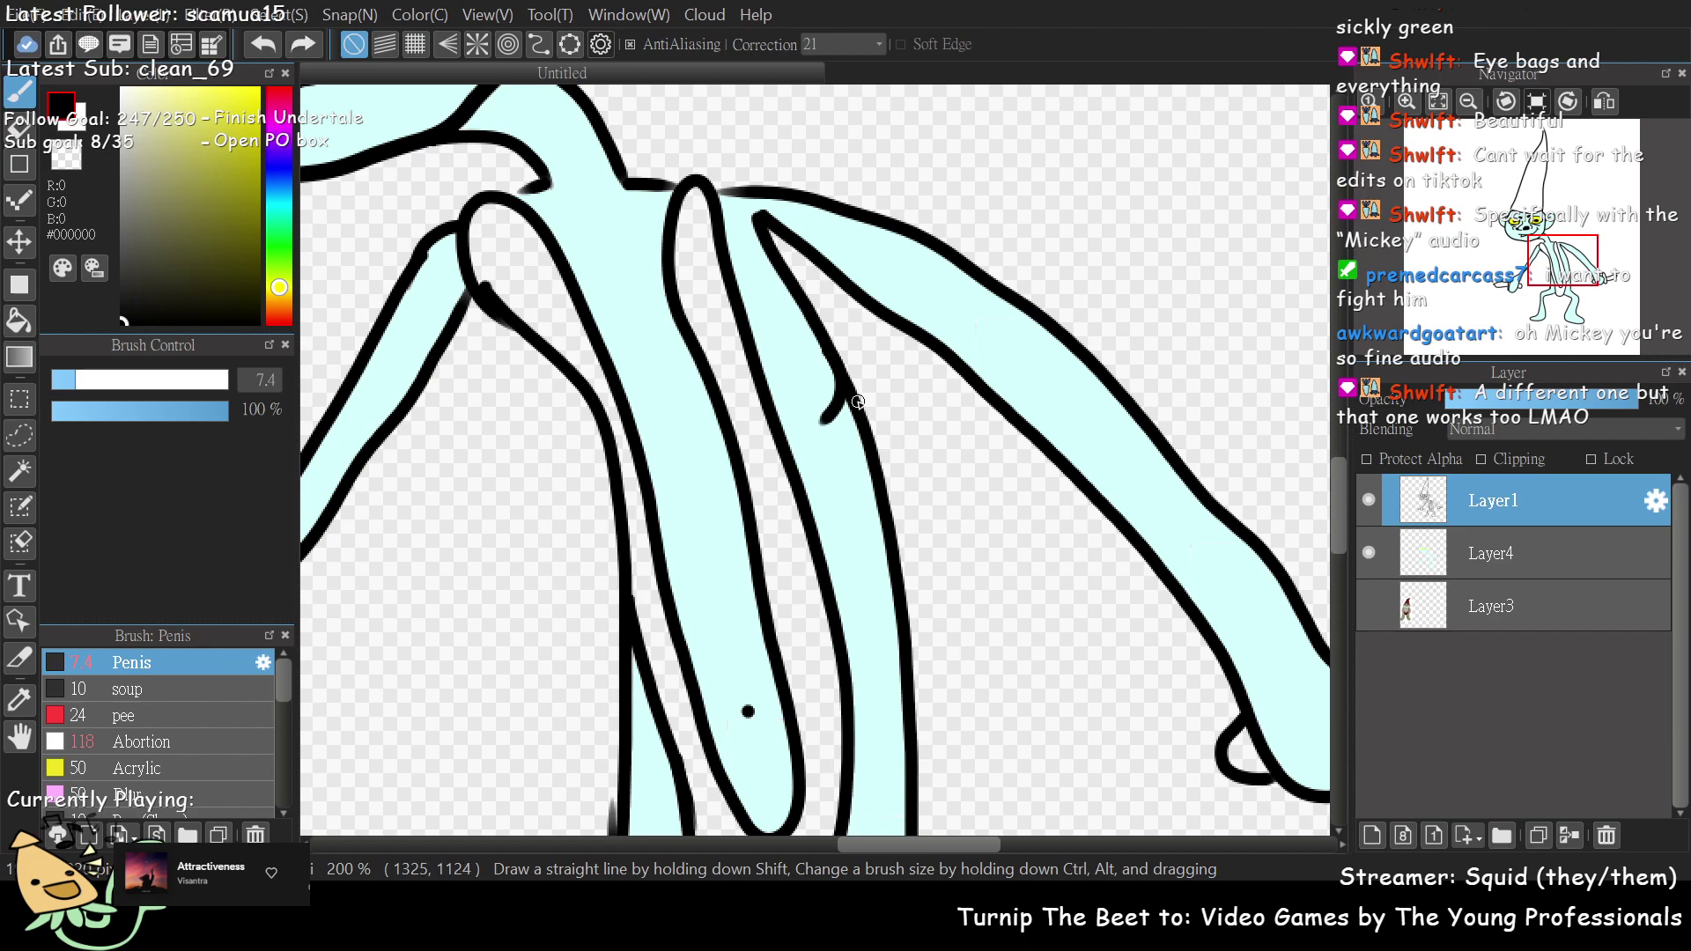
{"action": "mouse_move", "coordinate": [861, 407]}
{"action": "left_mouse_down"}
{"action": "mouse_move", "coordinate": [842, 464]}
{"action": "mouse_move", "coordinate": [861, 558]}
{"action": "mouse_move", "coordinate": [884, 565]}
{"action": "left_mouse_up"}
{"action": "key", "text": "ctrl+z"}
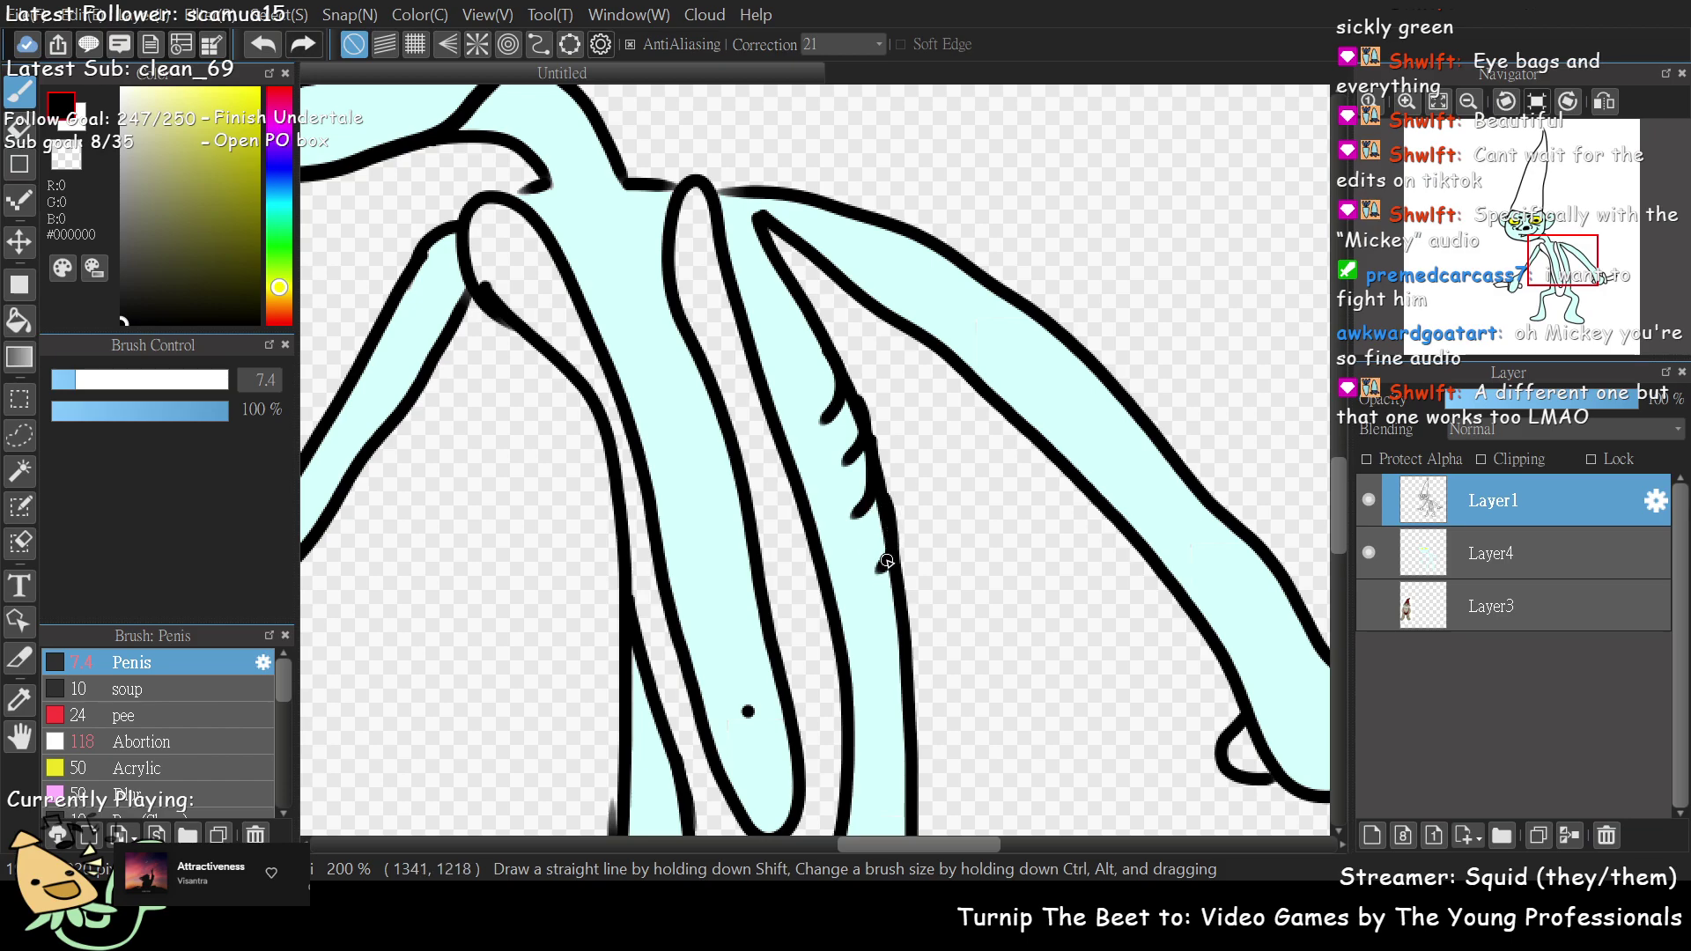
- Examine the new rib marks on the torso, the face and the gnome's overall figure
{"action": "scroll", "coordinate": [1488, 277], "scroll_direction": "up", "scroll_amount": 1}
{"action": "scroll", "coordinate": [1490, 278], "scroll_direction": "down", "scroll_amount": 3}
{"action": "scroll", "coordinate": [1495, 276], "scroll_direction": "up", "scroll_amount": 1}
{"action": "scroll", "coordinate": [1489, 281], "scroll_direction": "up", "scroll_amount": 1}
{"action": "scroll", "coordinate": [1516, 295], "scroll_direction": "down", "scroll_amount": 3}
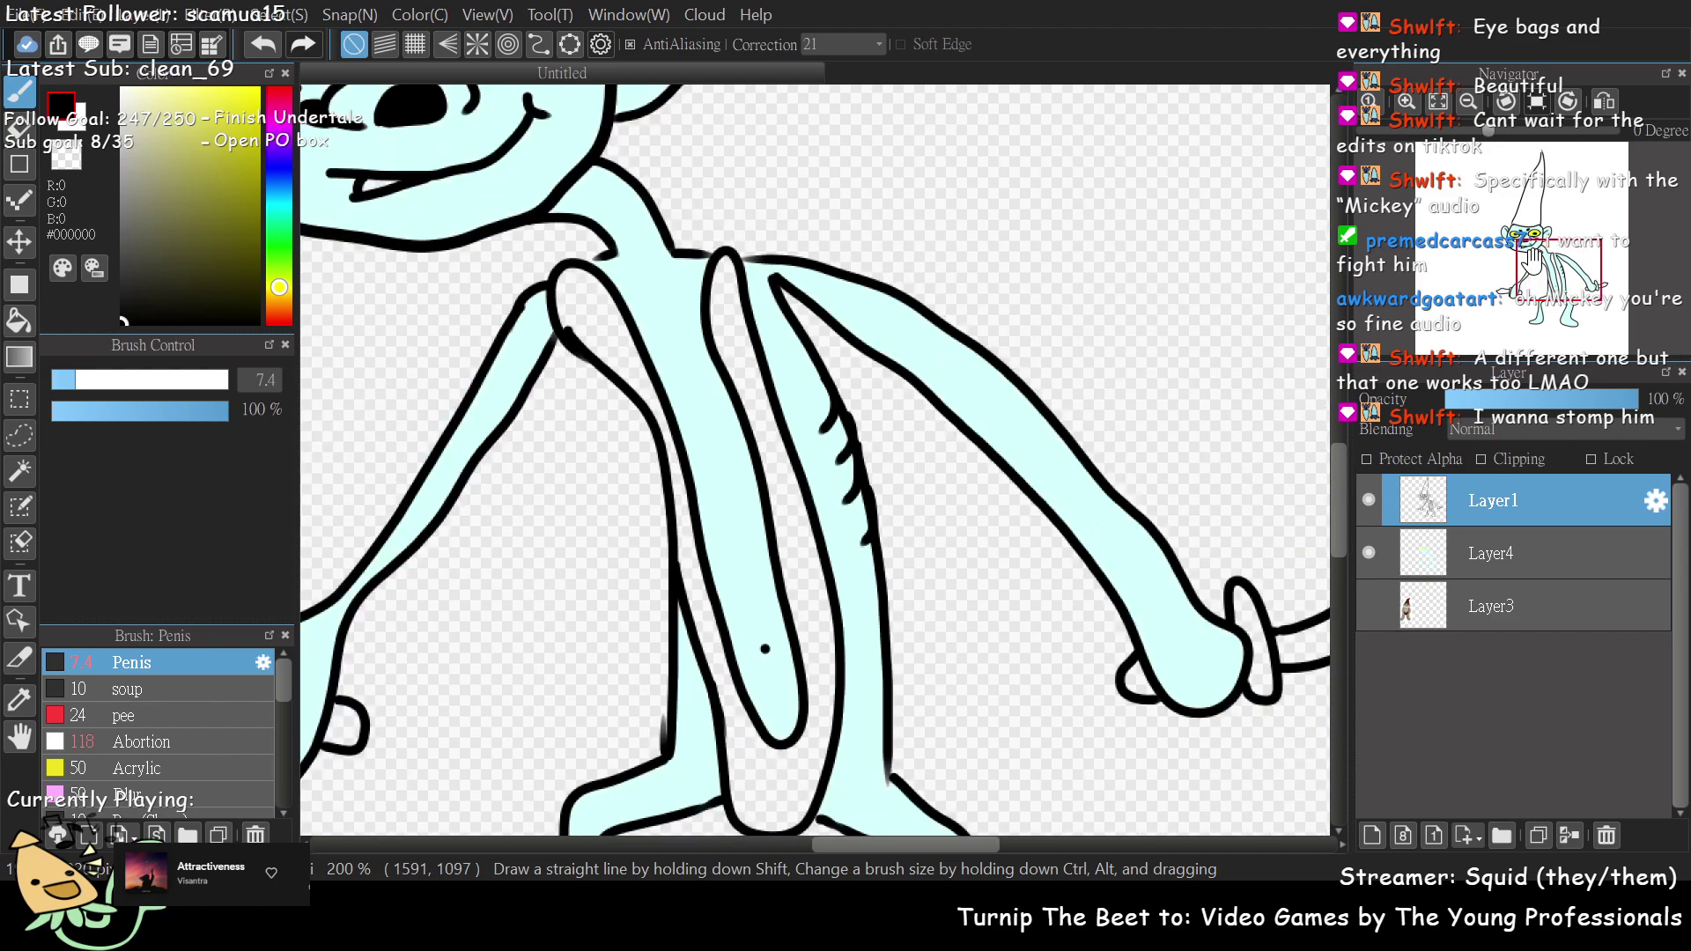
{"action": "scroll", "coordinate": [772, 500], "scroll_direction": "up", "scroll_amount": 2}
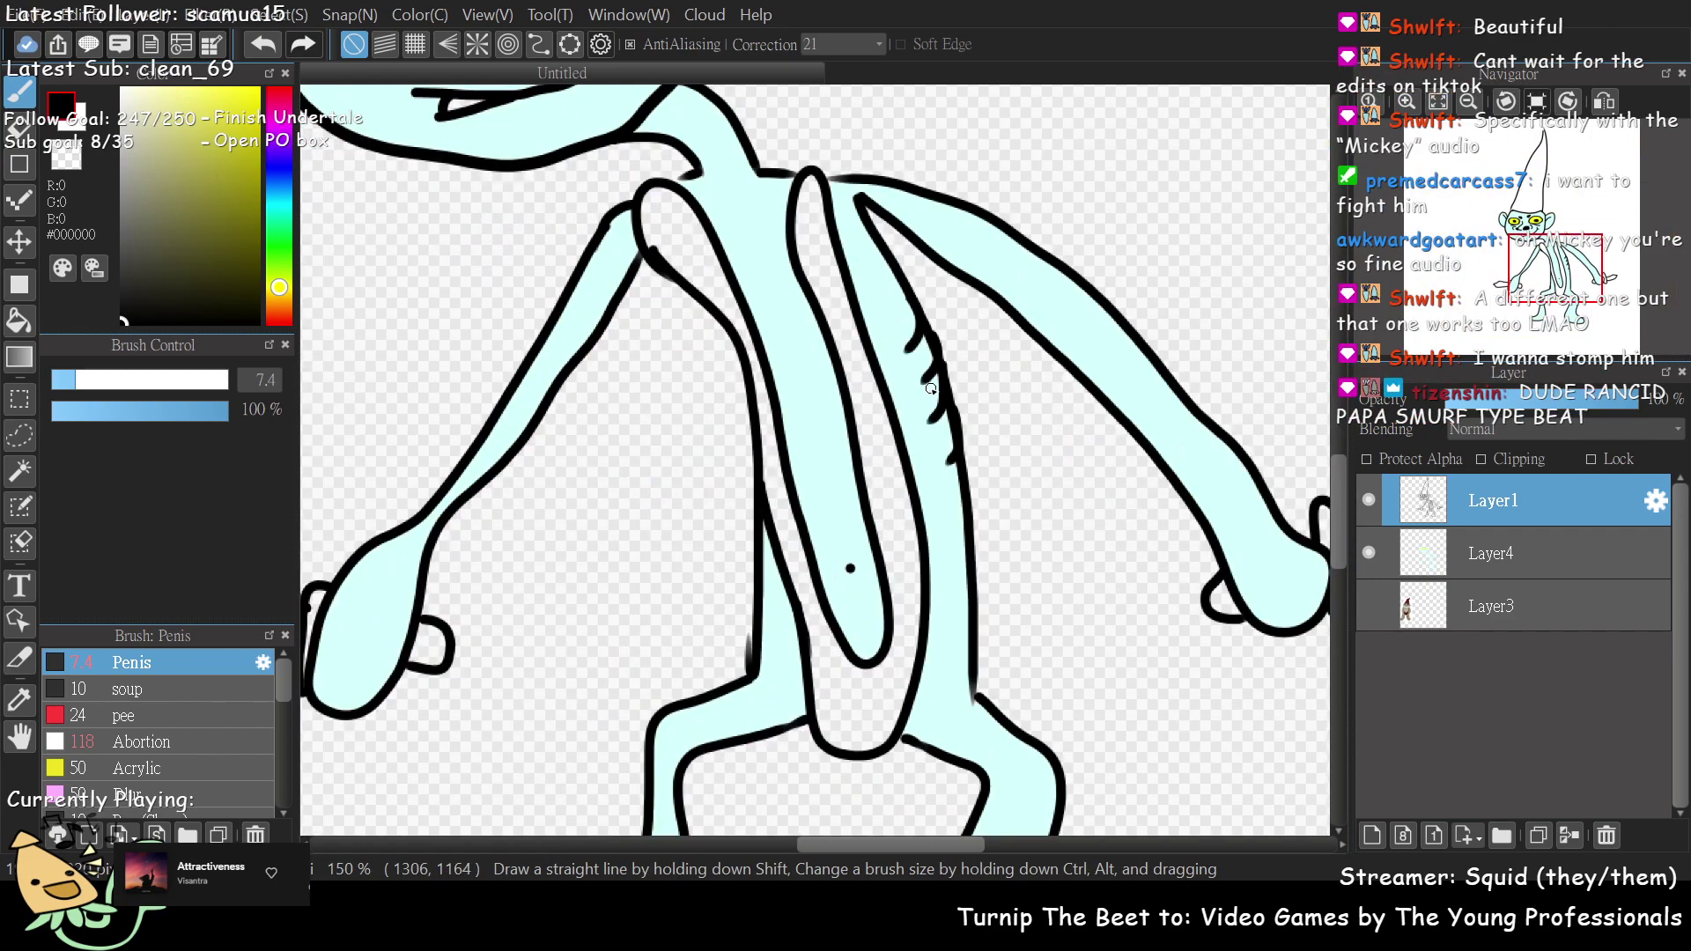
{"action": "left_click_drag", "start_coordinate": [1535, 320], "coordinate": [1559, 278]}
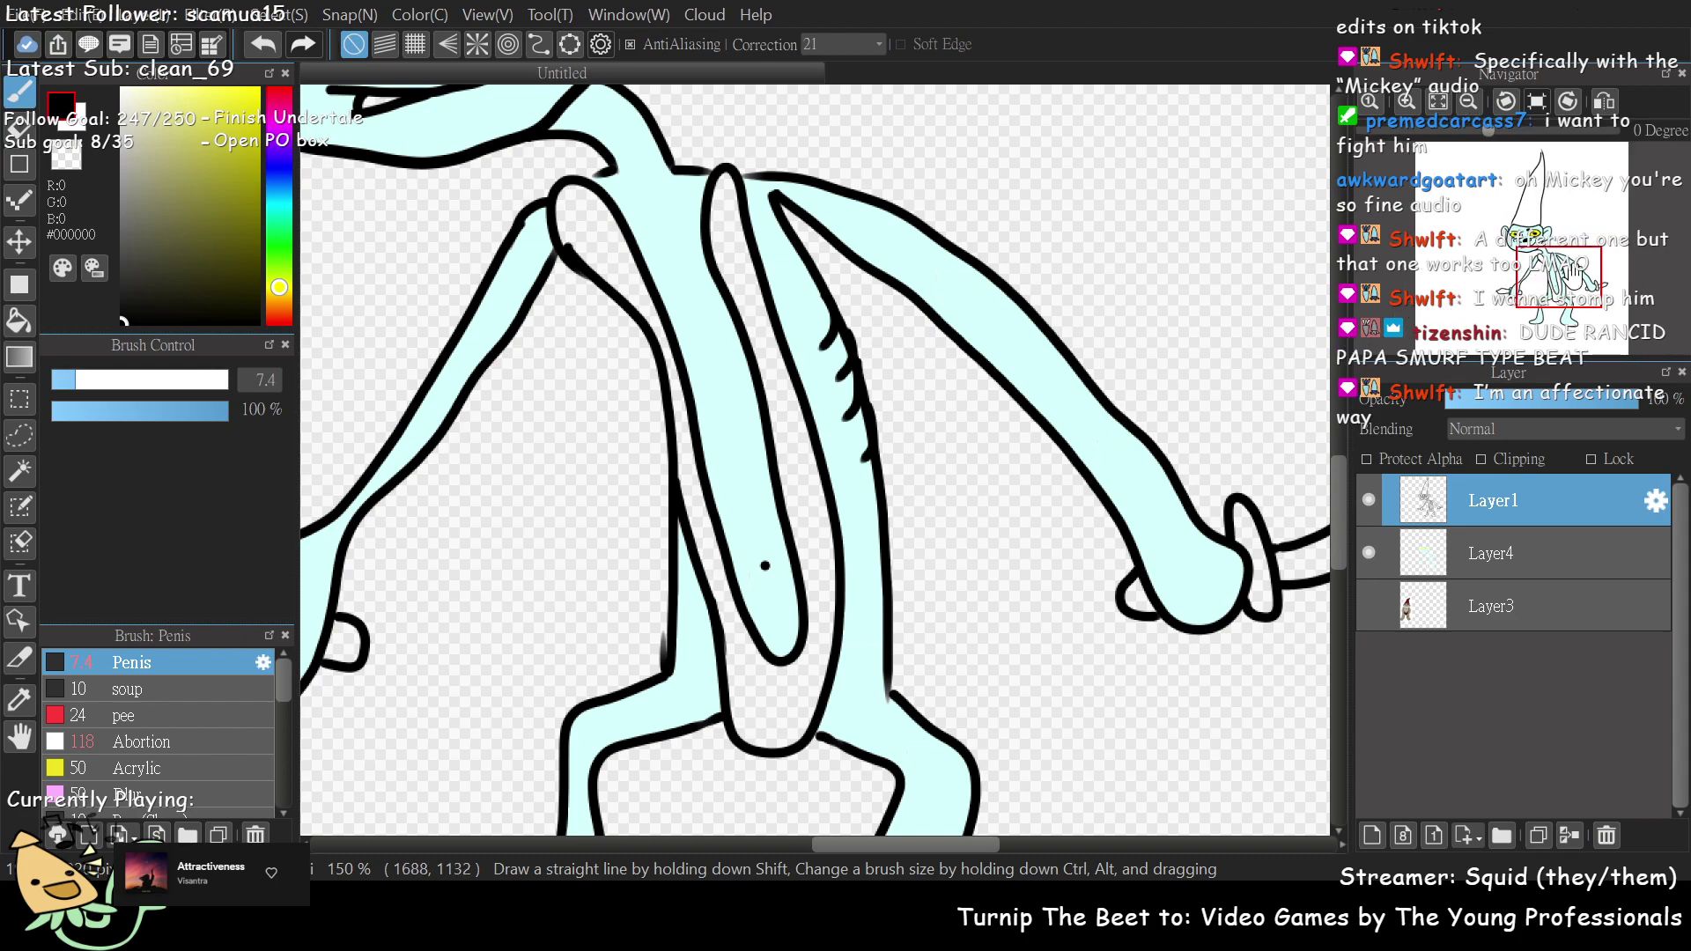
{"action": "left_click_drag", "start_coordinate": [1560, 277], "coordinate": [1515, 242]}
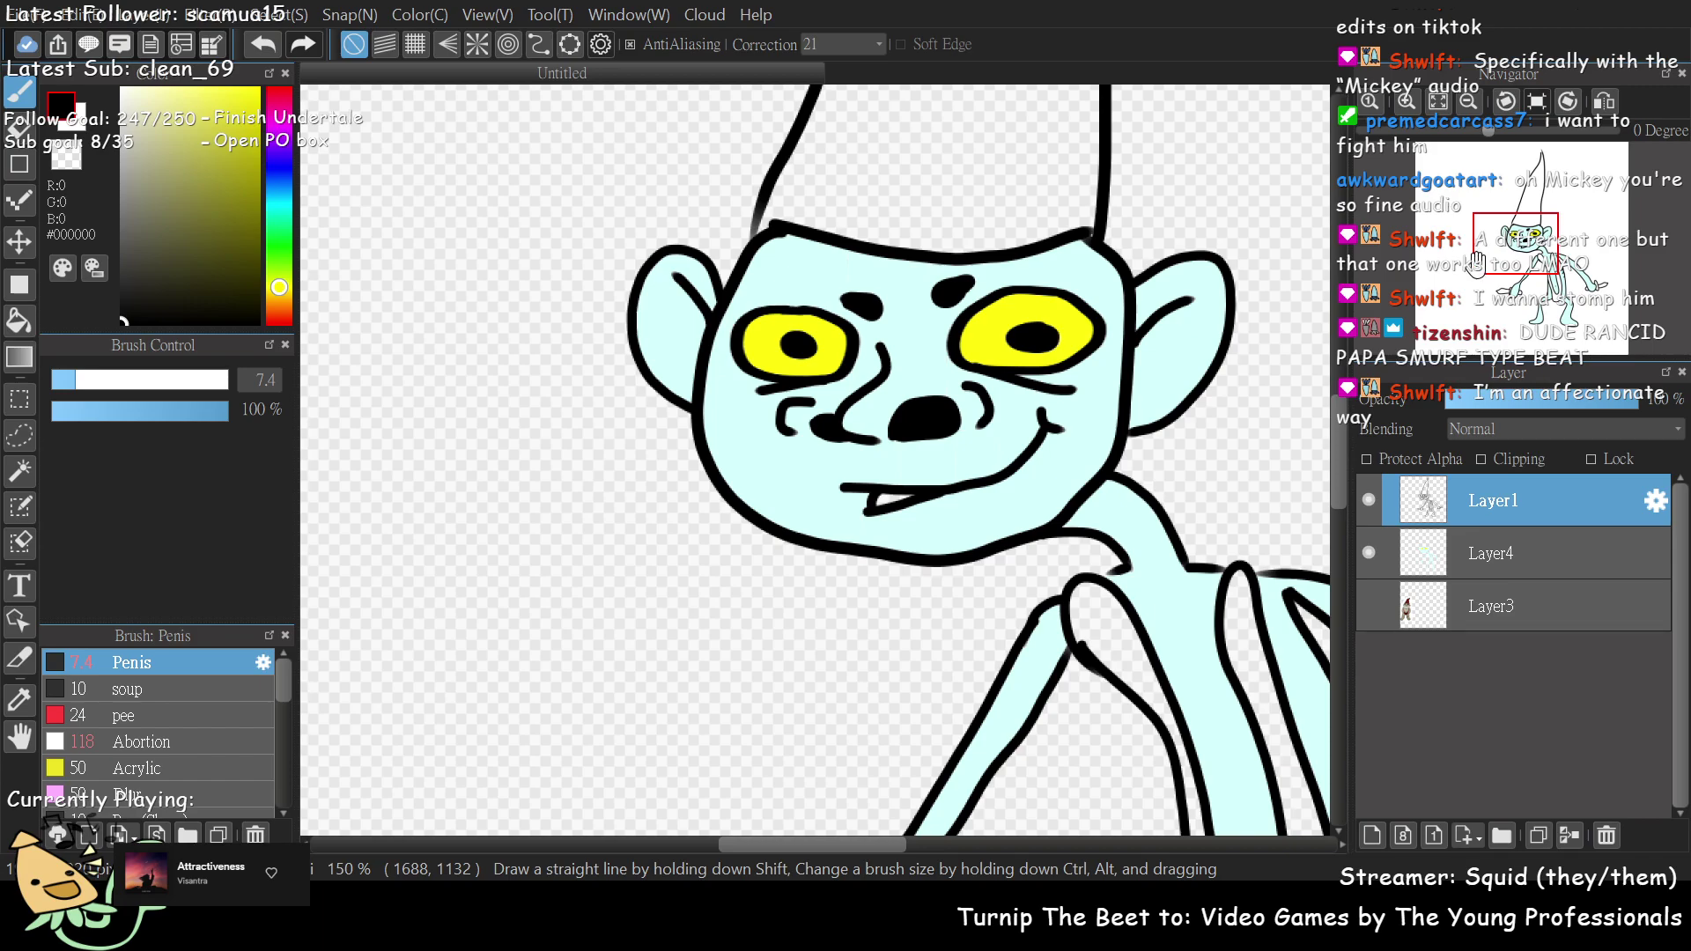
{"action": "scroll", "coordinate": [1531, 257], "scroll_direction": "down", "scroll_amount": 4}
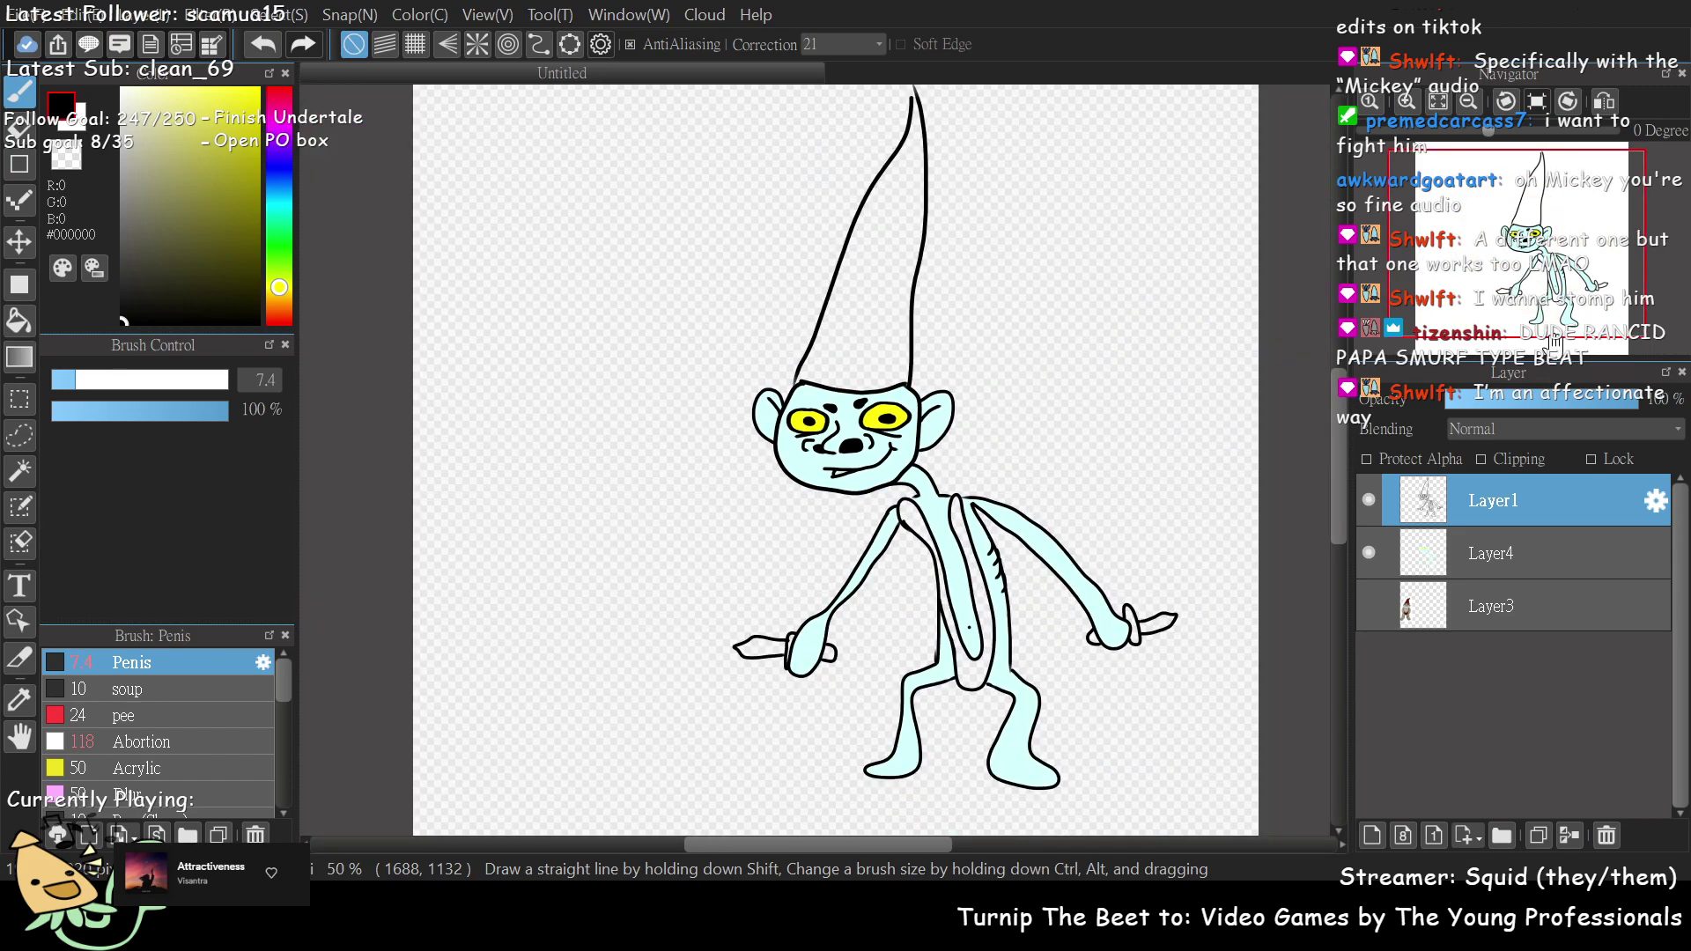
{"action": "scroll", "coordinate": [1570, 274], "scroll_direction": "up", "scroll_amount": 2}
{"action": "mouse_move", "coordinate": [1558, 268]}
{"action": "left_mouse_down"}
{"action": "mouse_move", "coordinate": [1555, 283]}
{"action": "mouse_move", "coordinate": [1551, 266]}
{"action": "left_mouse_up"}
{"action": "scroll", "coordinate": [1557, 282], "scroll_direction": "up", "scroll_amount": 2}
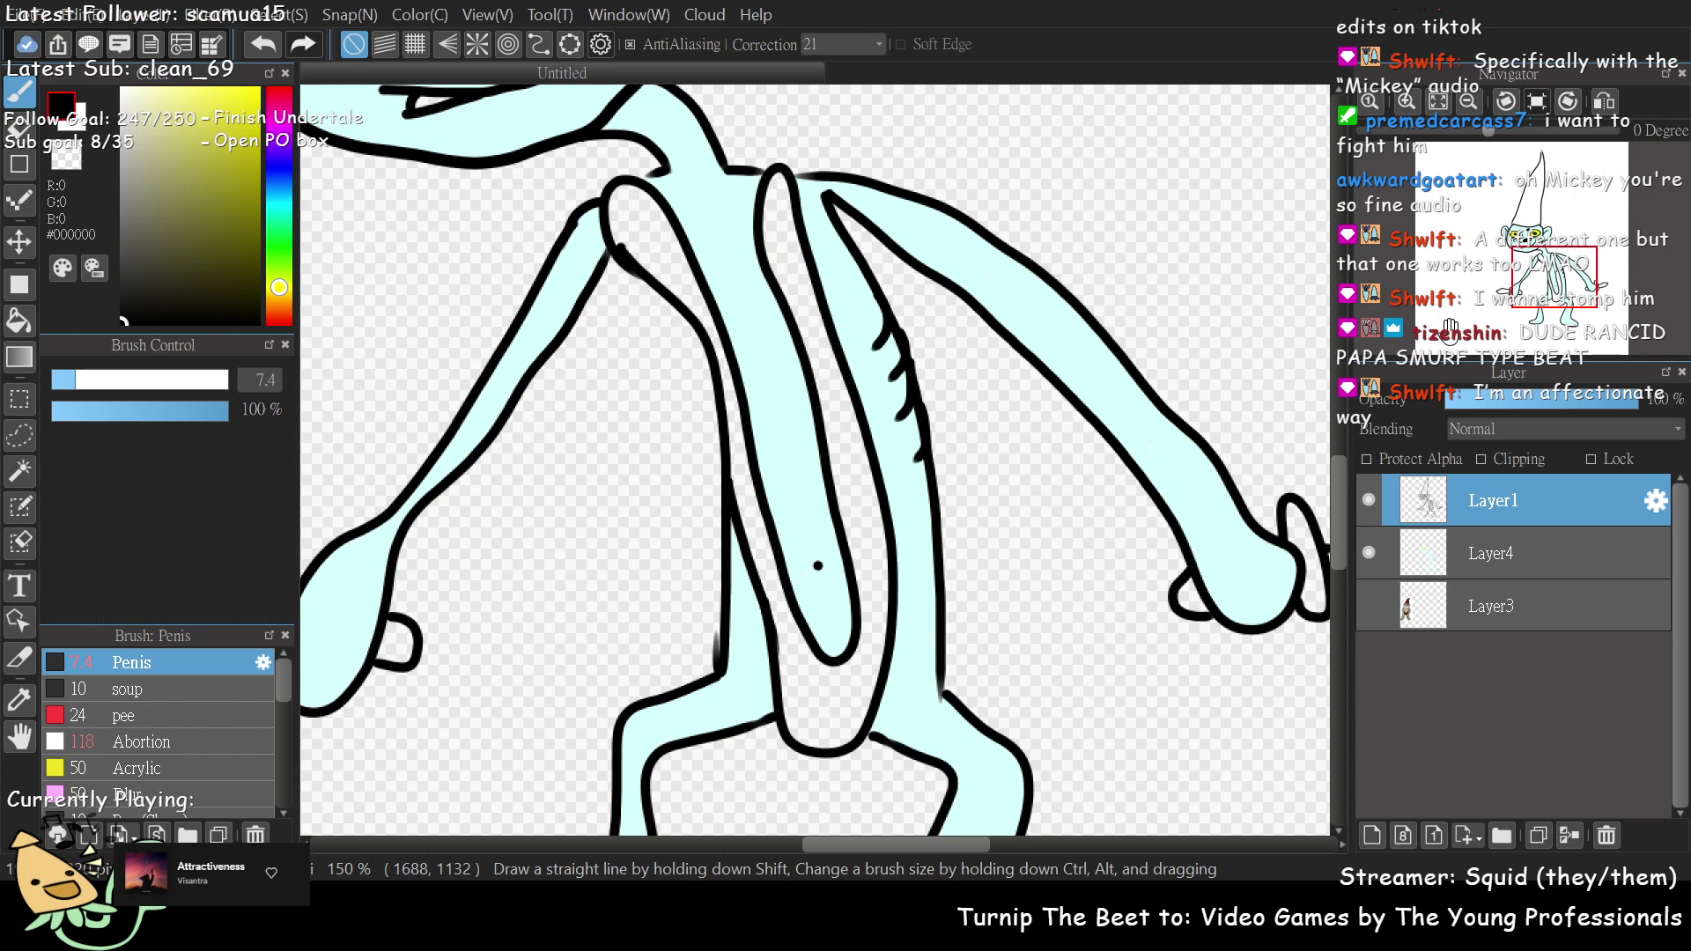
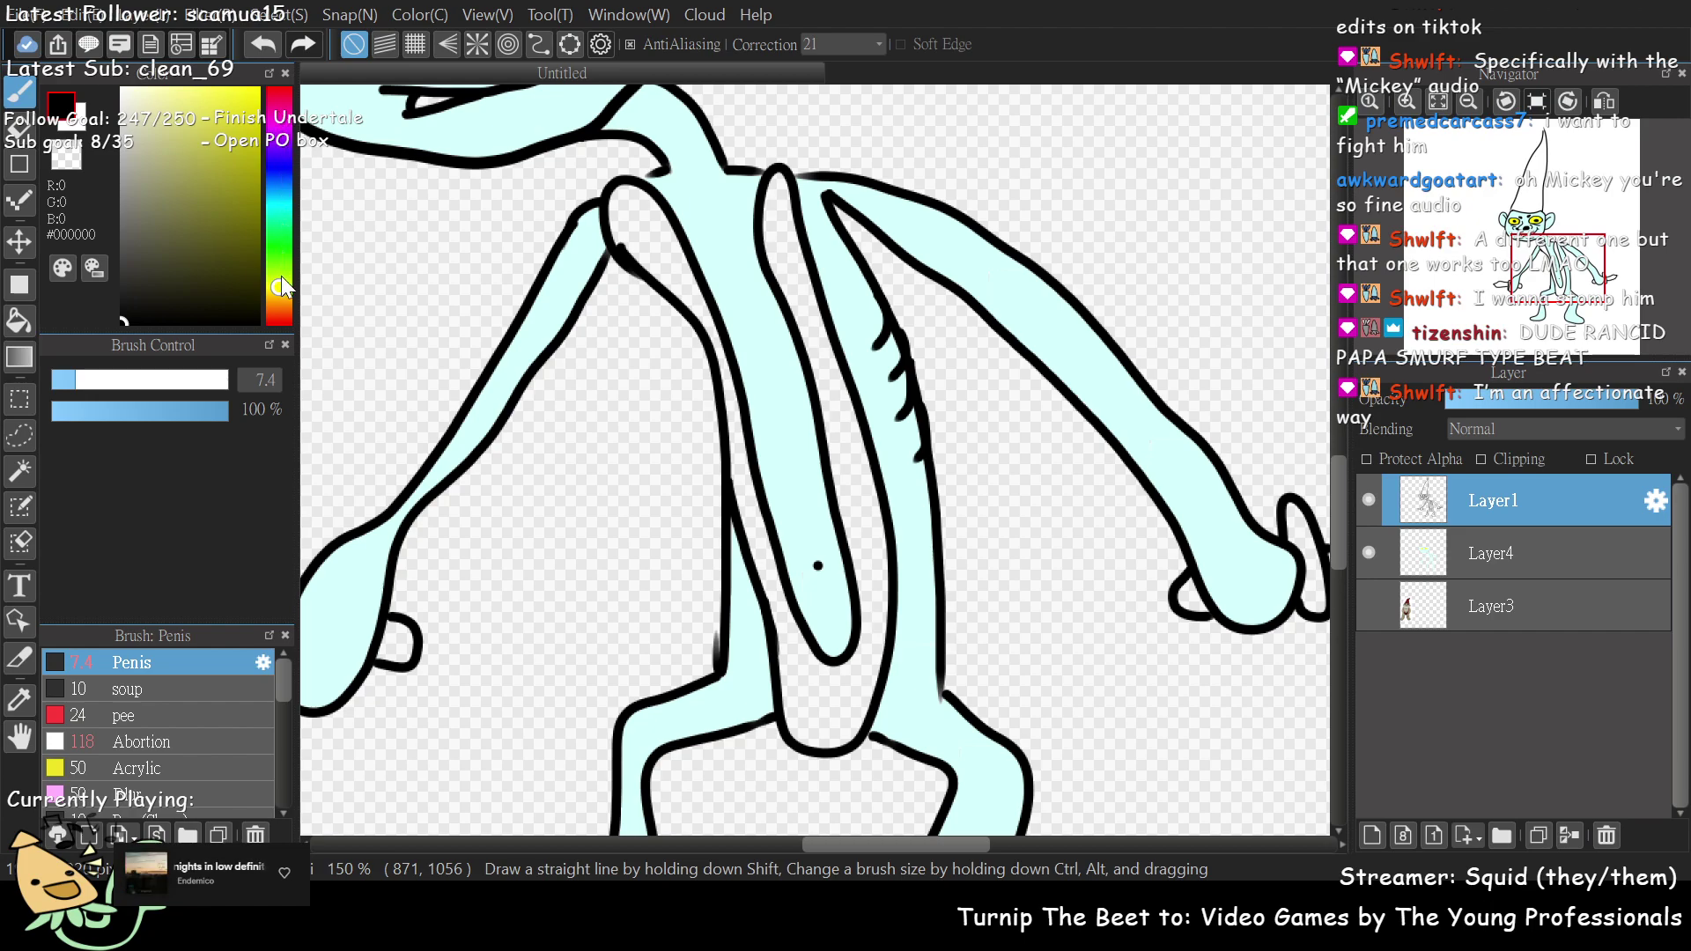
- Set the drawing colour to olive #938E16
{"action": "mouse_move", "coordinate": [227, 180]}
{"action": "left_mouse_down"}
{"action": "mouse_move", "coordinate": [240, 214]}
{"action": "mouse_move", "coordinate": [239, 188]}
{"action": "left_mouse_up"}
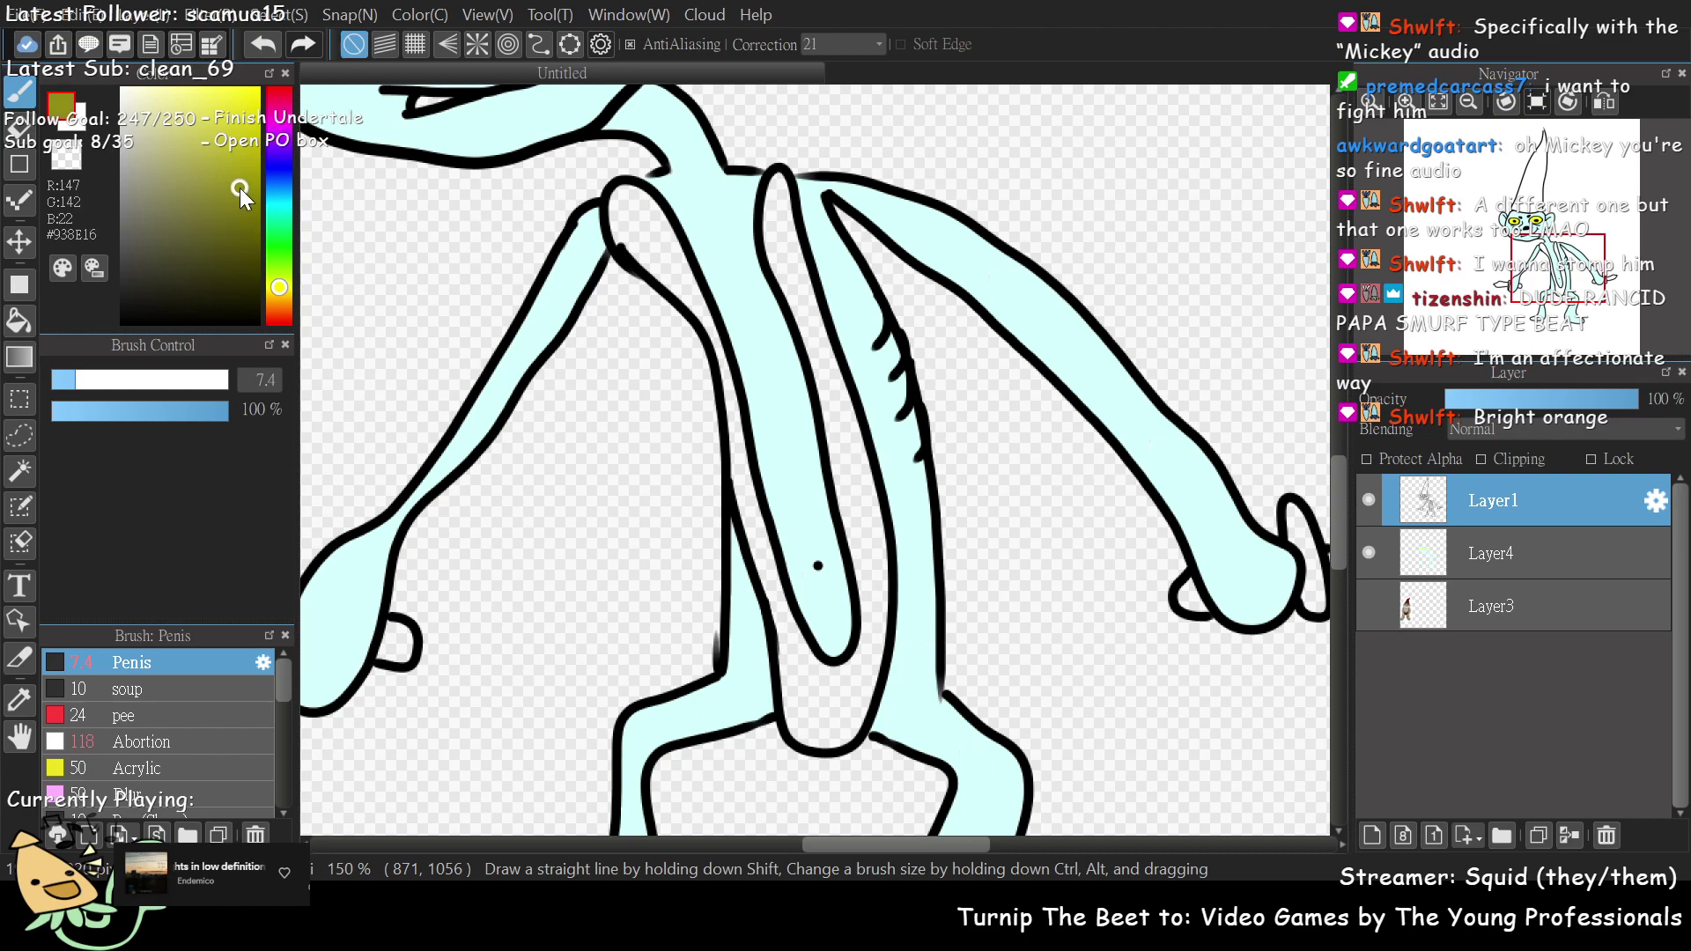
- Bucket-fill both swimsuit straps and the lower swimsuit section with olive on Layer1
{"action": "left_click", "coordinate": [32, 326]}
{"action": "left_click", "coordinate": [825, 329]}
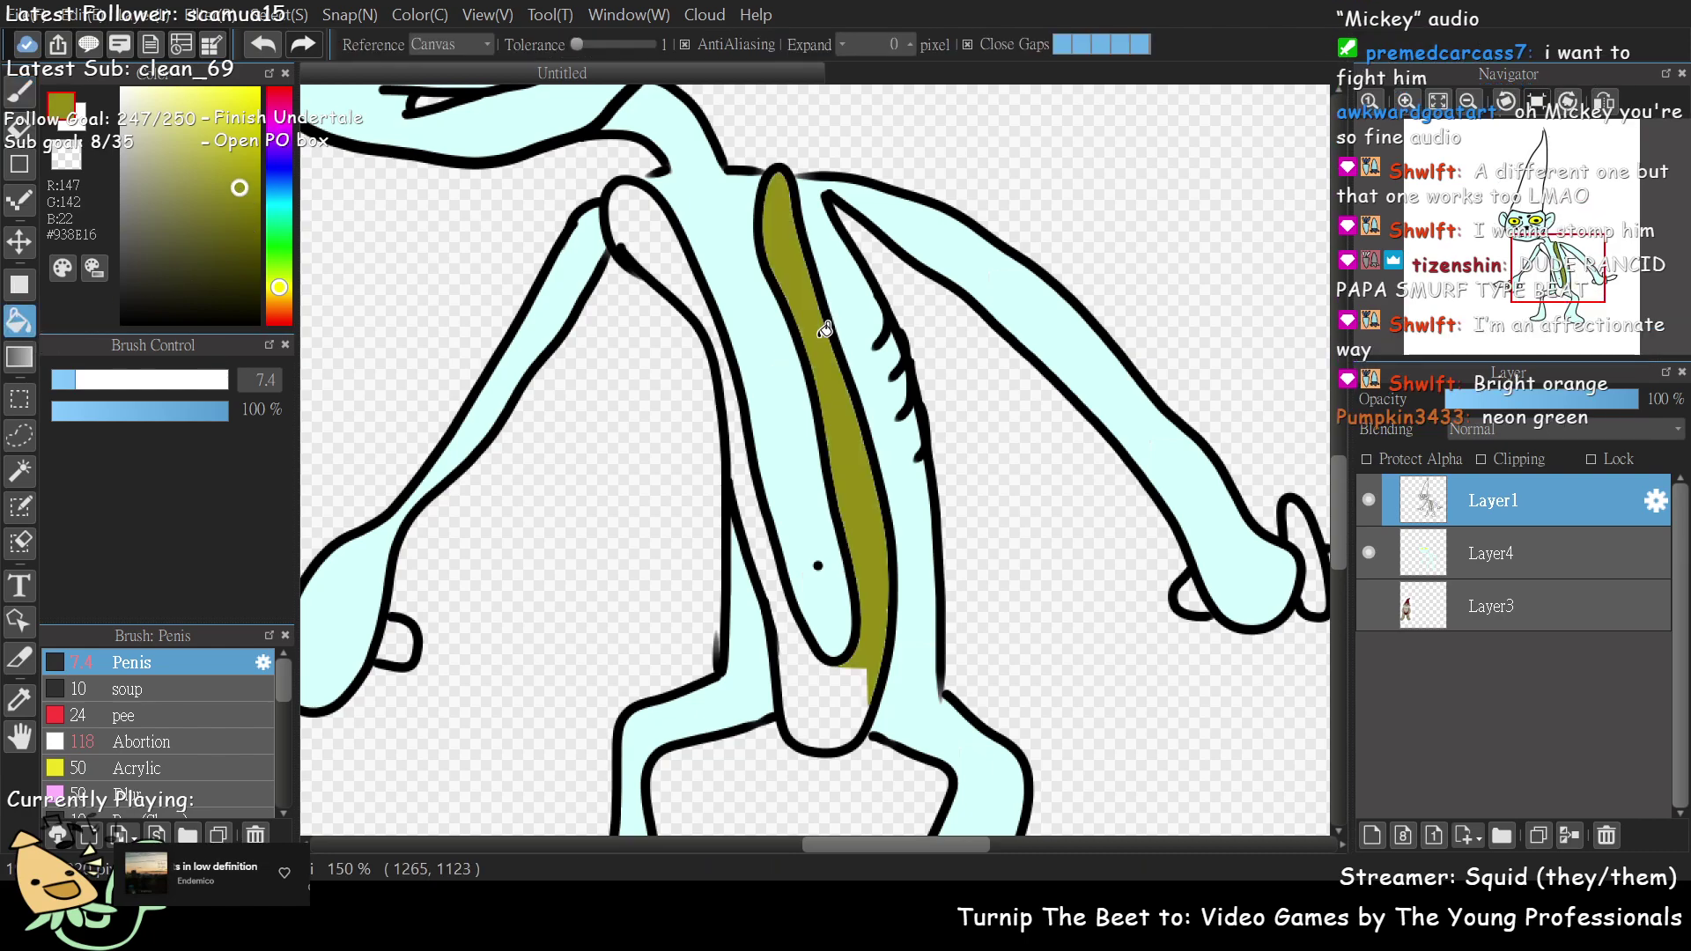
{"action": "left_click", "coordinate": [662, 253]}
{"action": "left_click", "coordinate": [850, 709]}
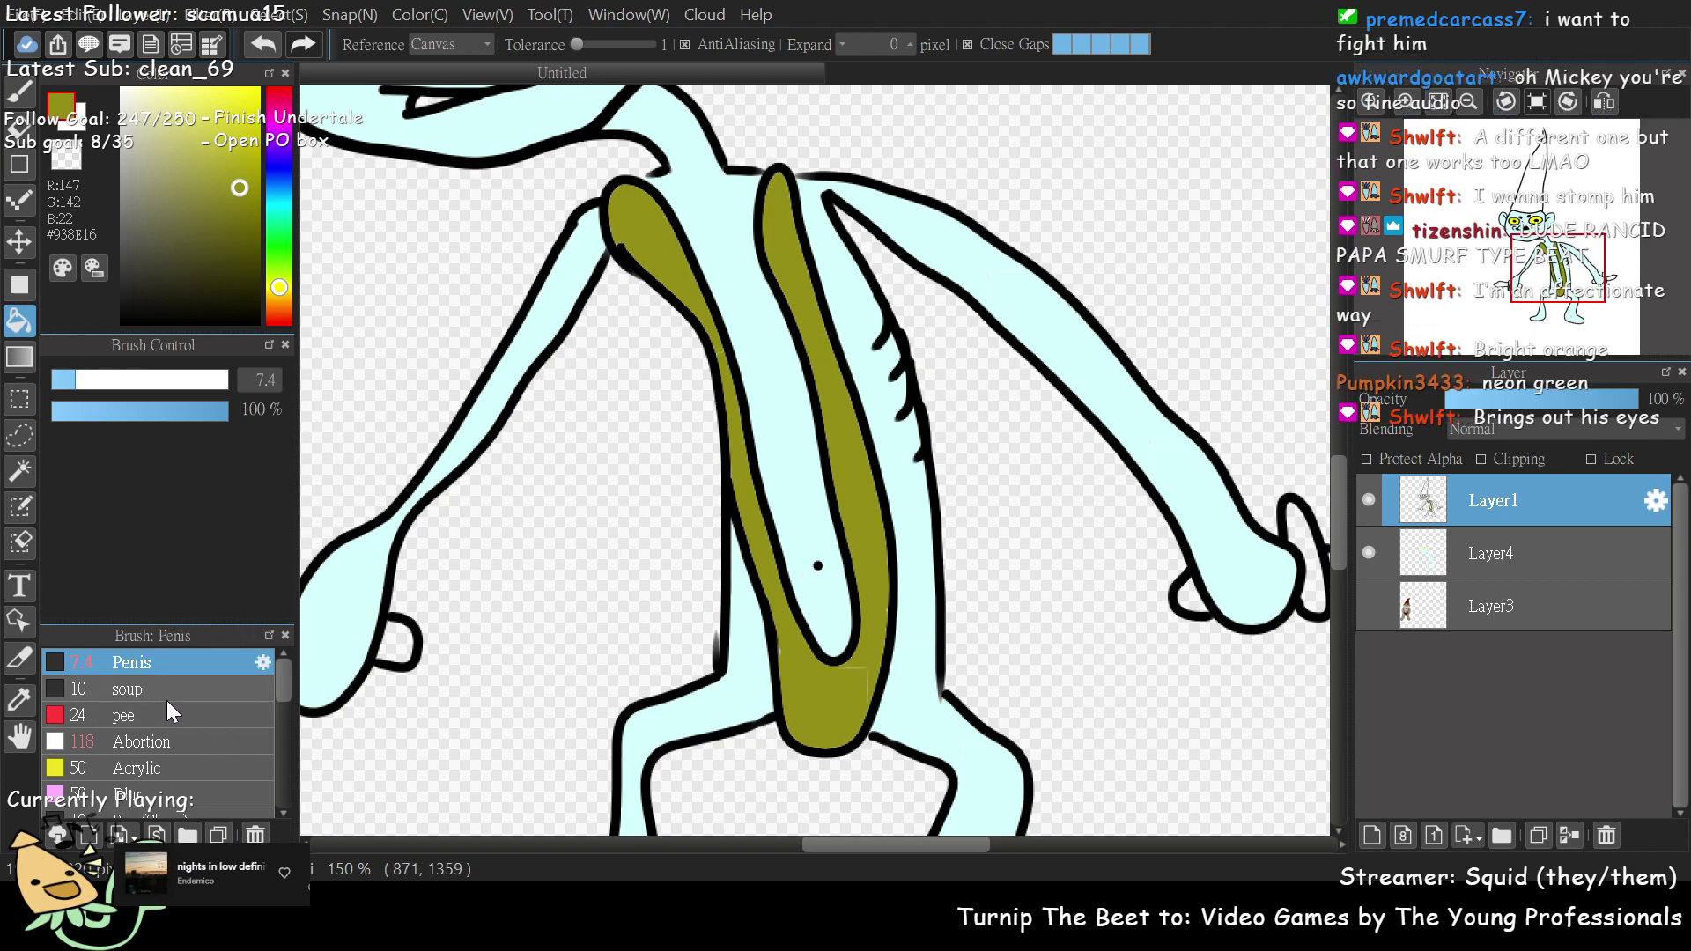
- Touch up the seam in the lower swimsuit with the size 7.4 brush, and undo the olive fills on Layer1
{"action": "left_click", "coordinate": [161, 673]}
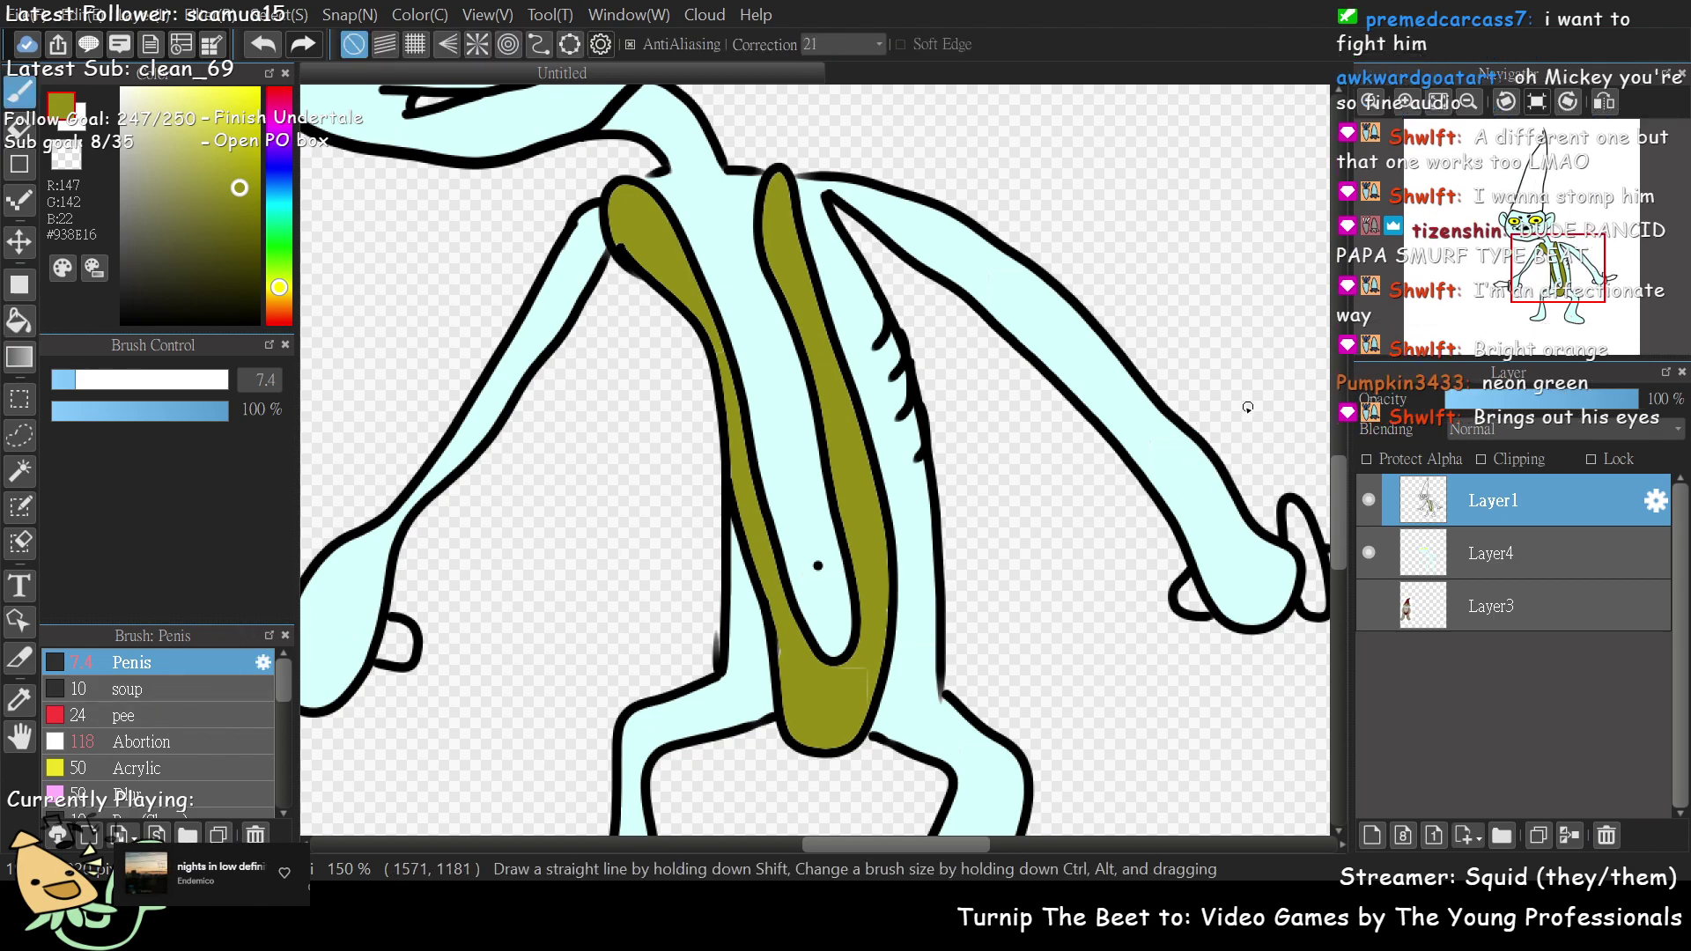
{"action": "scroll", "coordinate": [1567, 284], "scroll_direction": "up", "scroll_amount": 2}
{"action": "scroll", "coordinate": [1567, 283], "scroll_direction": "down", "scroll_amount": 3}
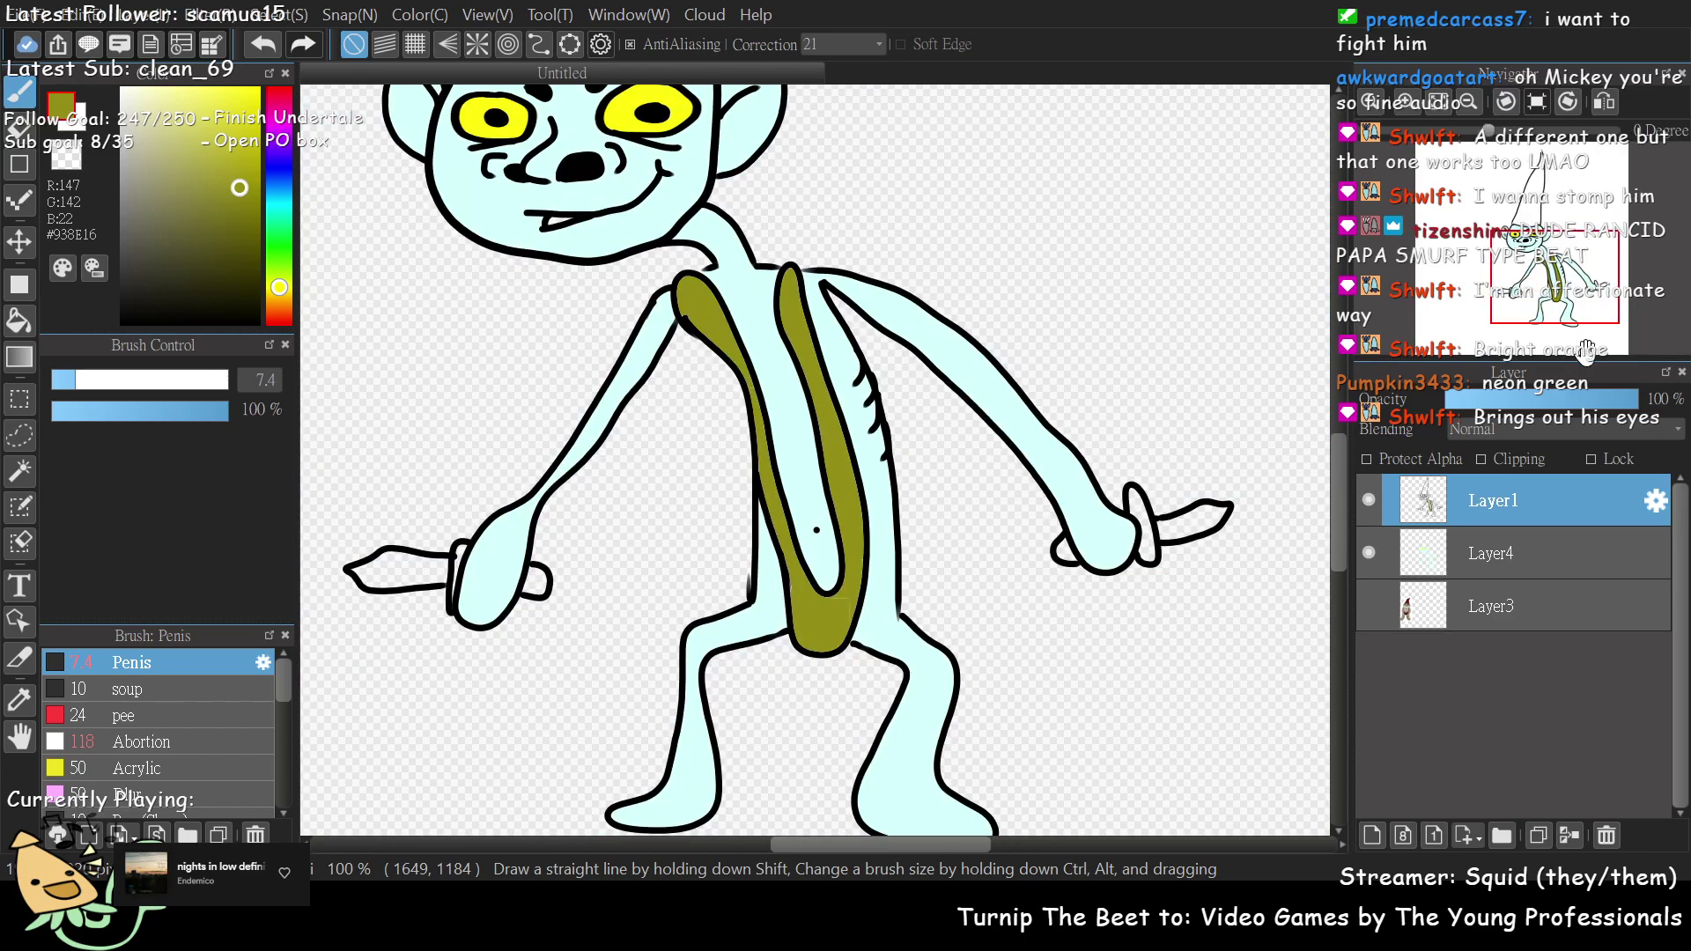
{"action": "scroll", "coordinate": [1584, 347], "scroll_direction": "down", "scroll_amount": 1}
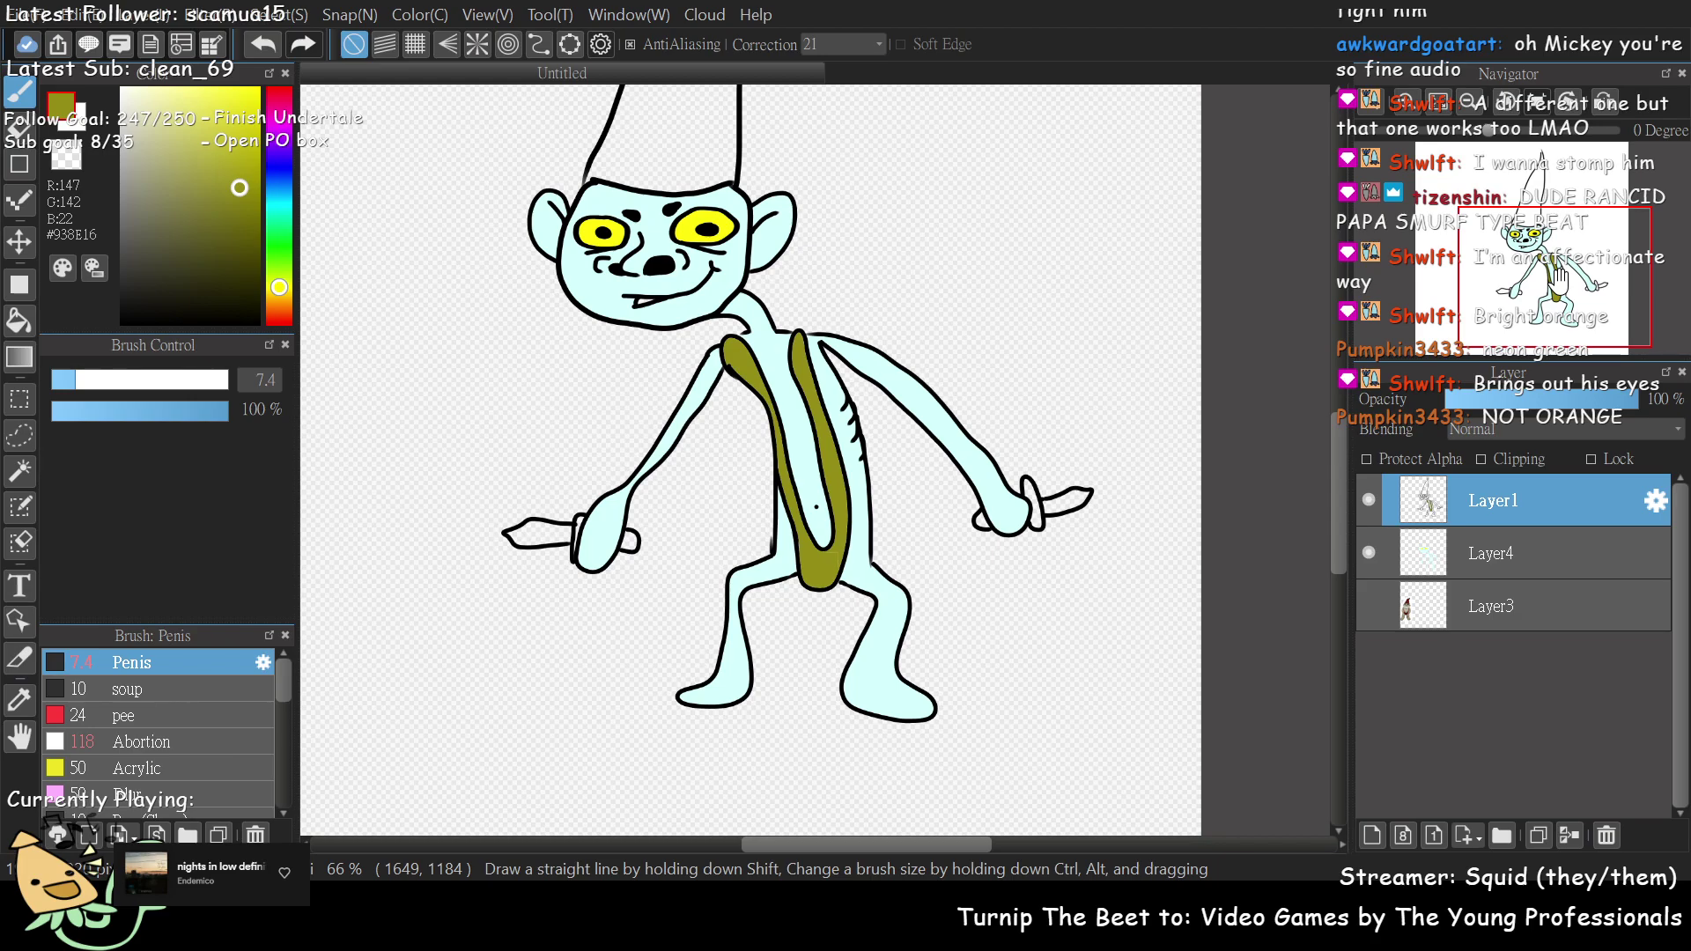
{"action": "mouse_move", "coordinate": [1558, 277]}
{"action": "left_mouse_down"}
{"action": "mouse_move", "coordinate": [1536, 282]}
{"action": "mouse_move", "coordinate": [1550, 279]}
{"action": "mouse_move", "coordinate": [1543, 321]}
{"action": "mouse_move", "coordinate": [1572, 295]}
{"action": "mouse_move", "coordinate": [1550, 292]}
{"action": "left_mouse_up"}
{"action": "scroll", "coordinate": [1541, 262], "scroll_direction": "up", "scroll_amount": 4}
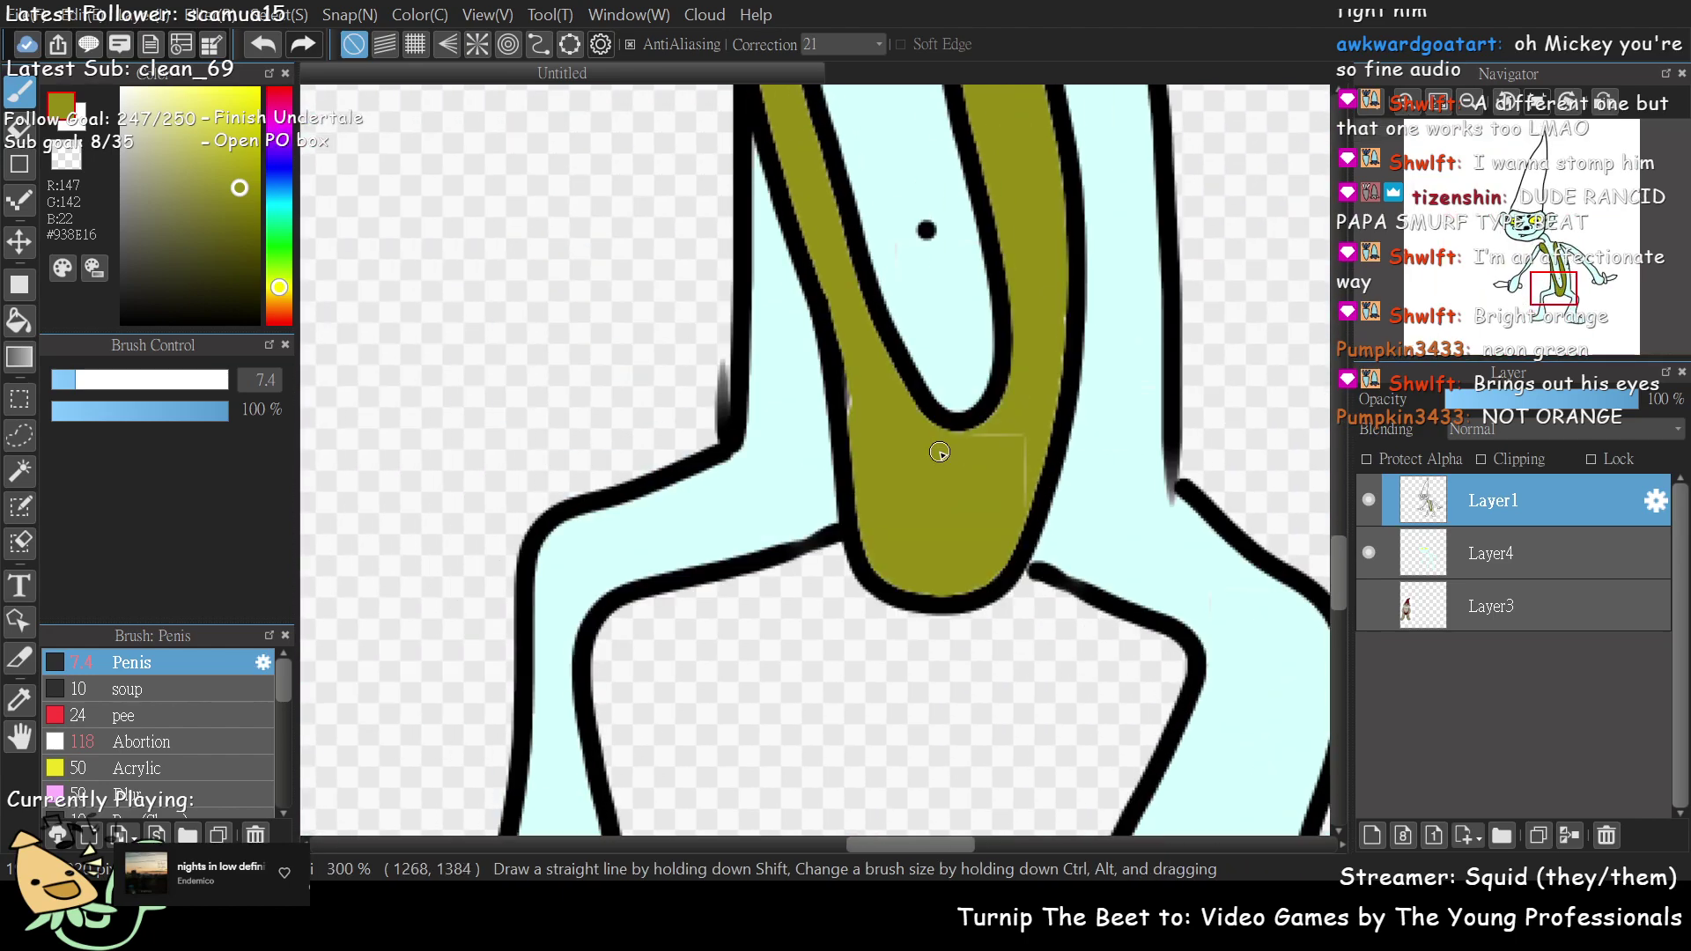
{"action": "left_click_drag", "start_coordinate": [1020, 471], "coordinate": [1031, 516]}
{"action": "key", "text": "ctrl+z"}
{"action": "key", "text": "ctrl+z"}
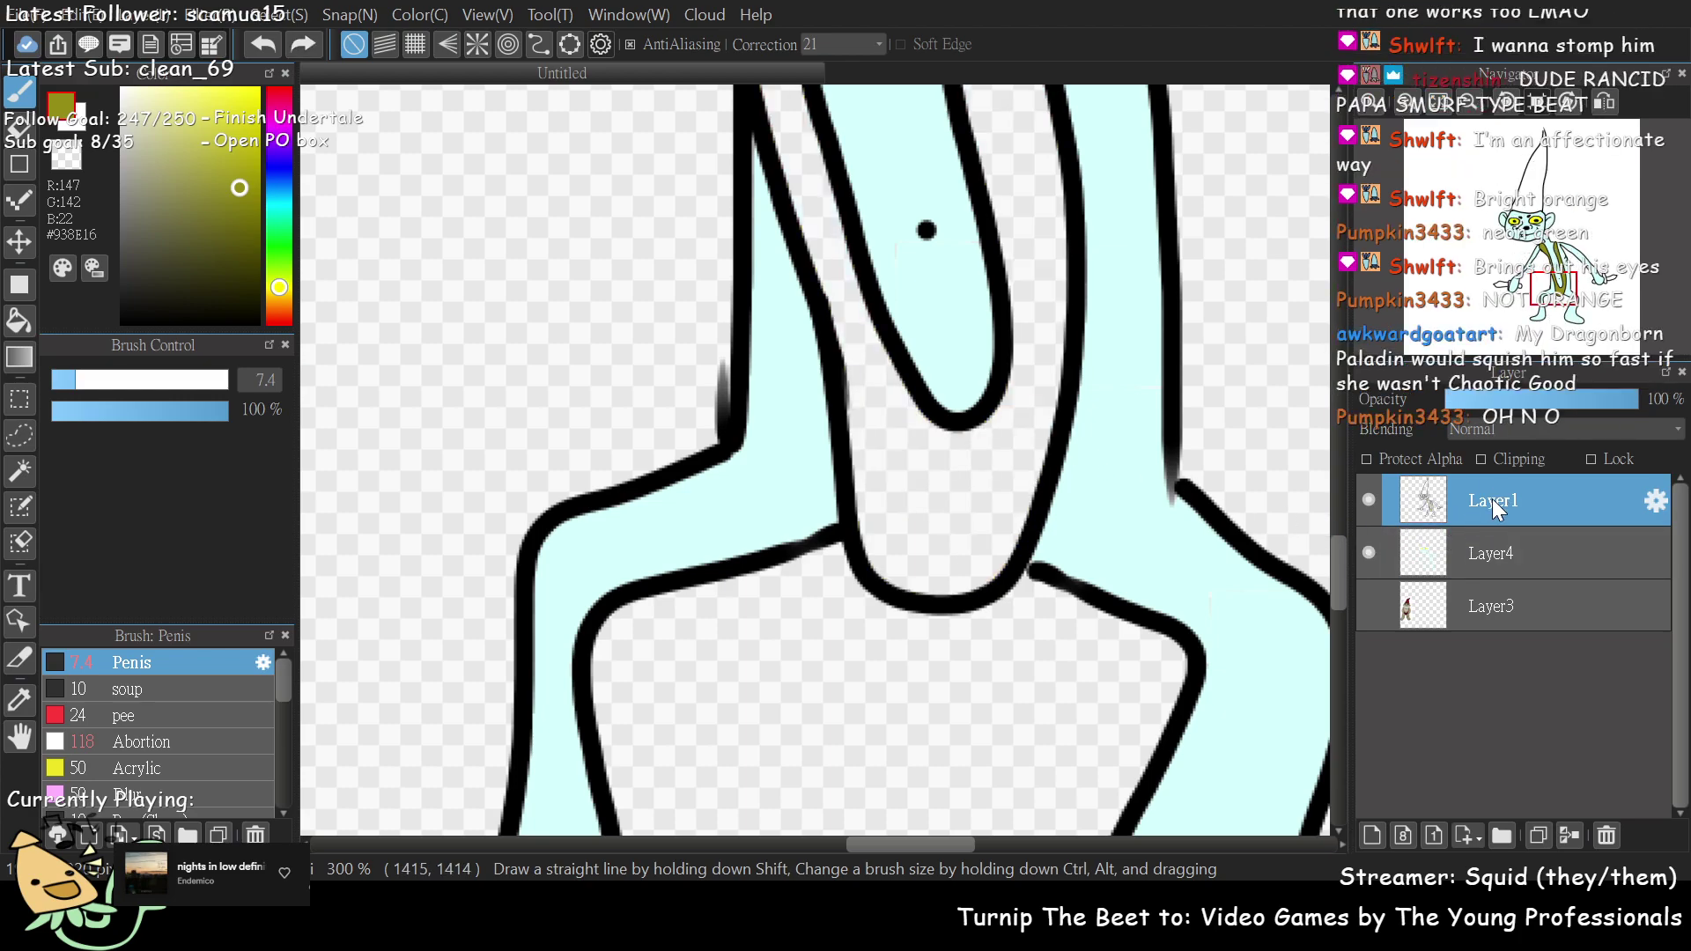
- Make Layer4 the active layer and bucket-fill the swimsuit with olive #938E16
{"action": "scroll", "coordinate": [1511, 230], "scroll_direction": "down", "scroll_amount": 3}
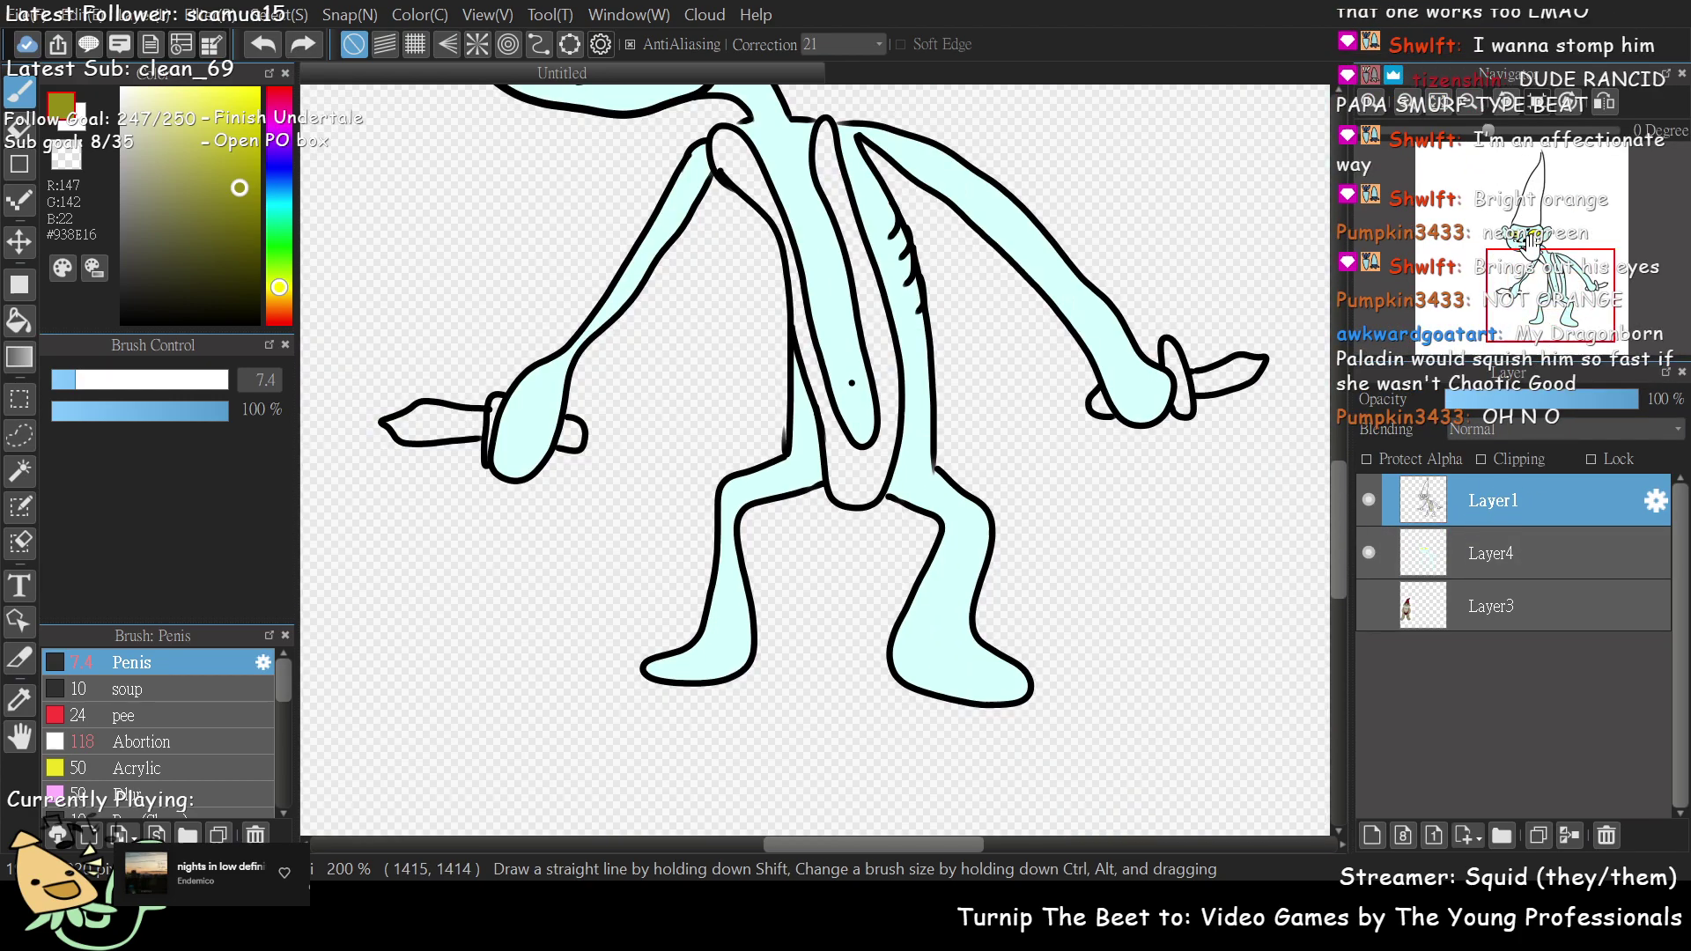
{"action": "left_click", "coordinate": [1520, 535]}
{"action": "key", "text": "ctrl+plus"}
{"action": "key", "text": "ctrl+plus"}
{"action": "key", "text": "ctrl+plus"}
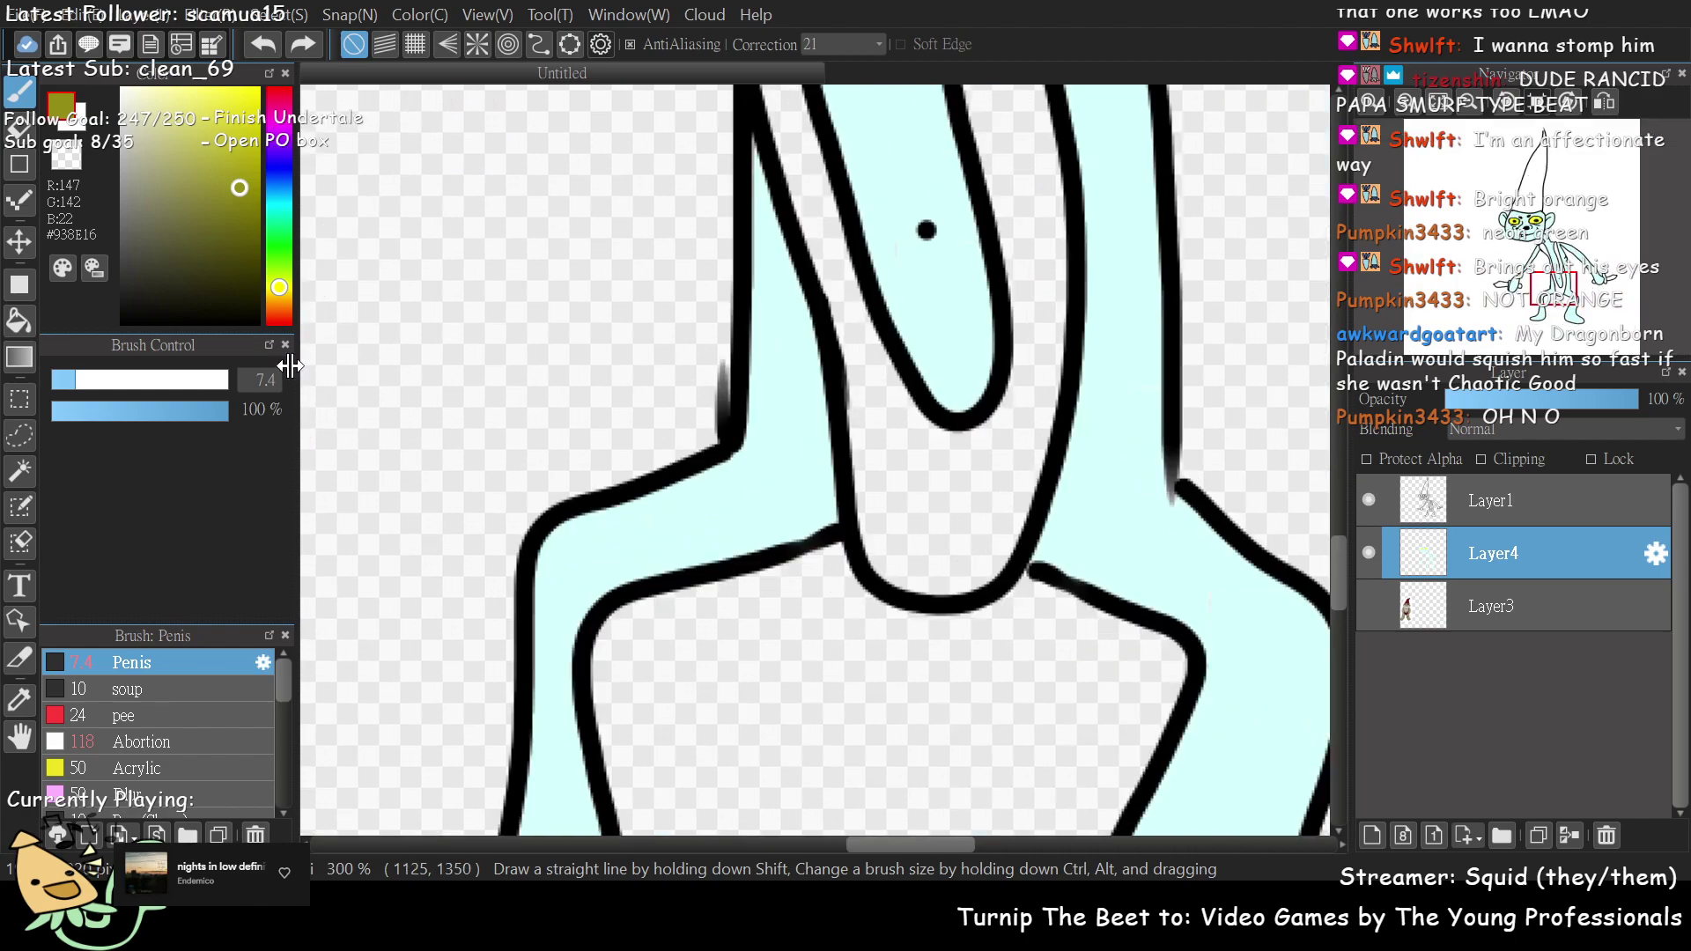
{"action": "left_click", "coordinate": [20, 320]}
{"action": "left_click", "coordinate": [955, 476]}
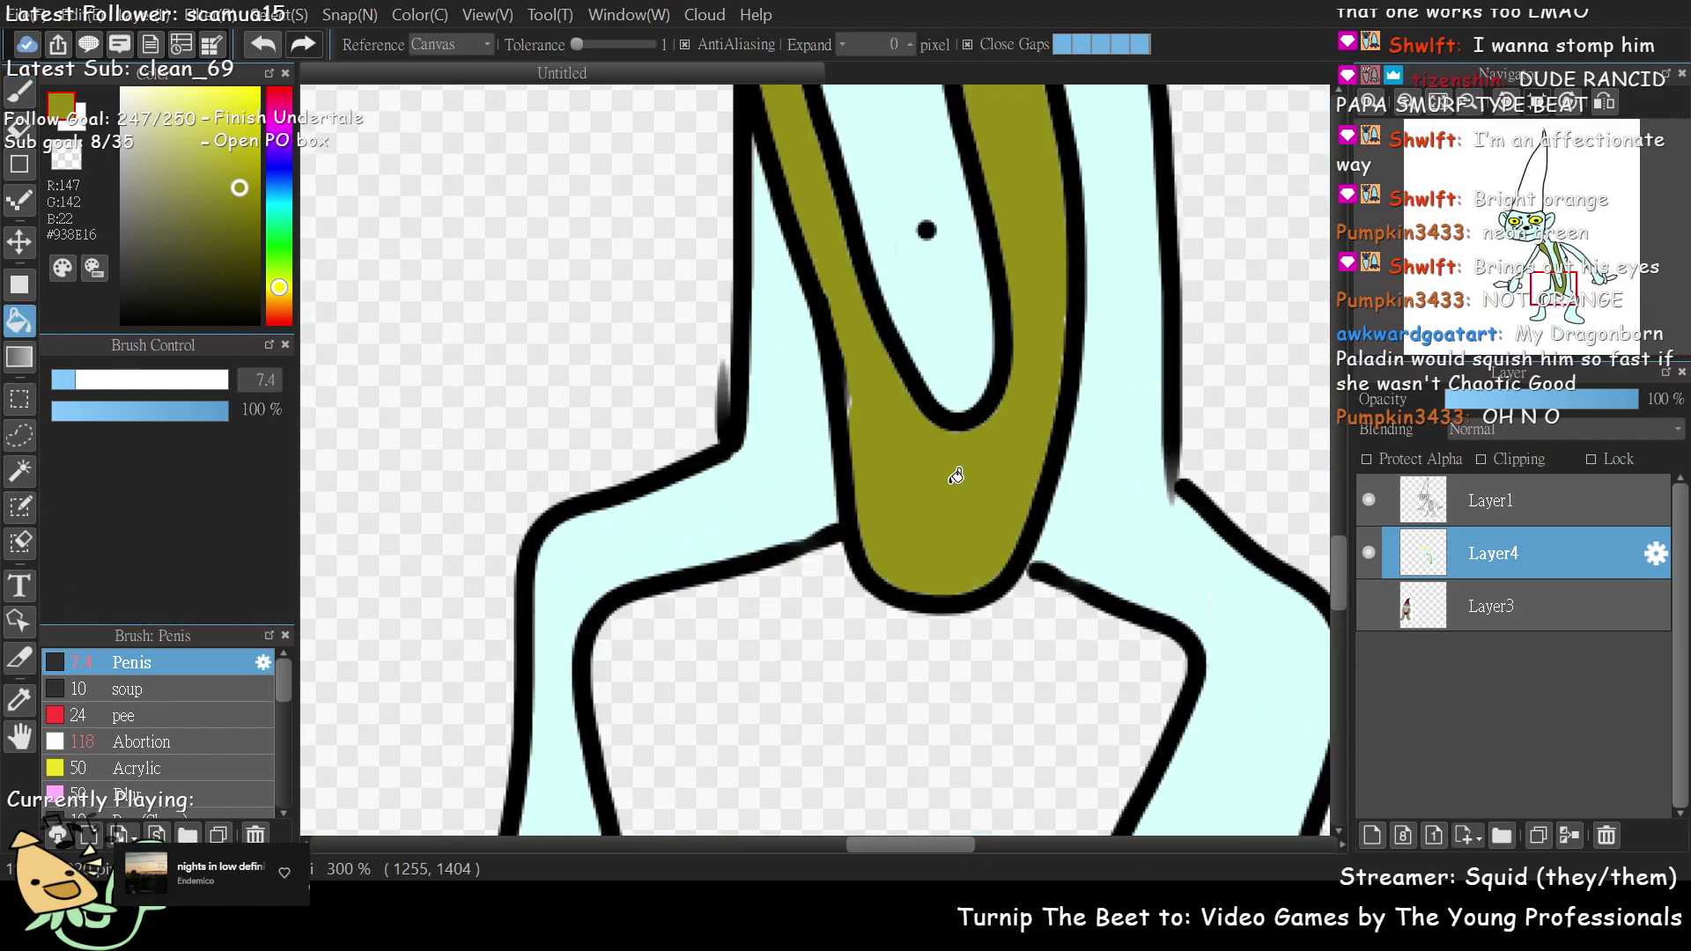
- Paint olive over the unfilled gaps along the outlines of the lower swimsuit on Layer4 with the size 7.4 brush
{"action": "scroll", "coordinate": [1504, 323], "scroll_direction": "down", "scroll_amount": 2}
{"action": "scroll", "coordinate": [1505, 304], "scroll_direction": "up", "scroll_amount": 2}
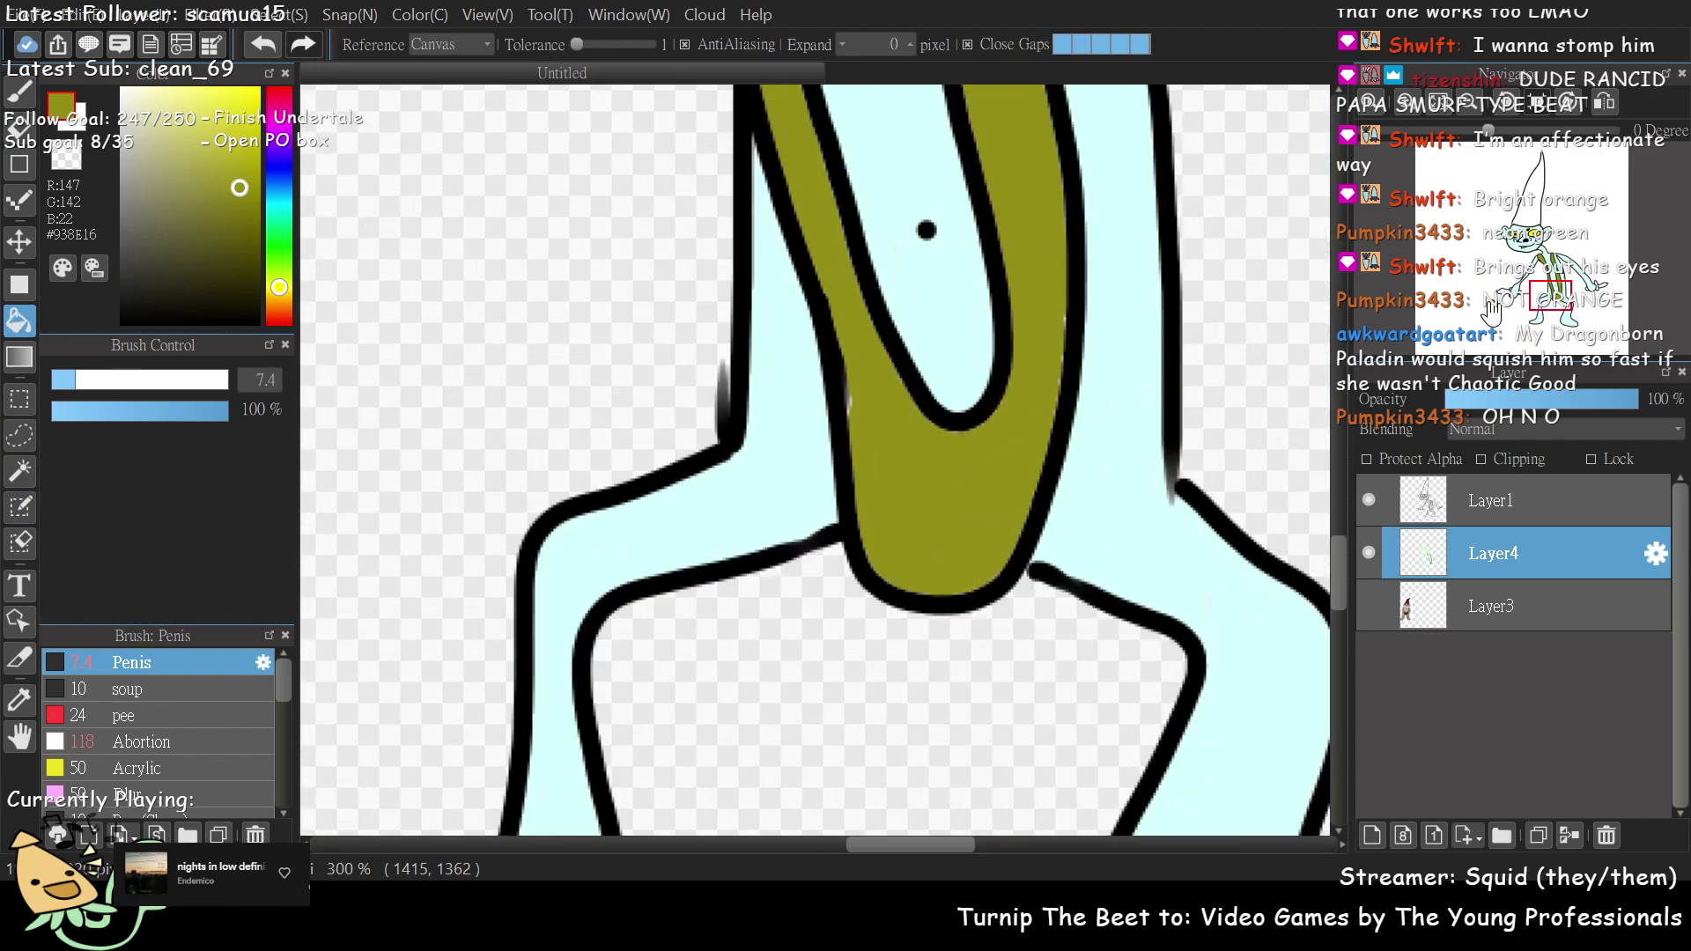
{"action": "key", "text": "b"}
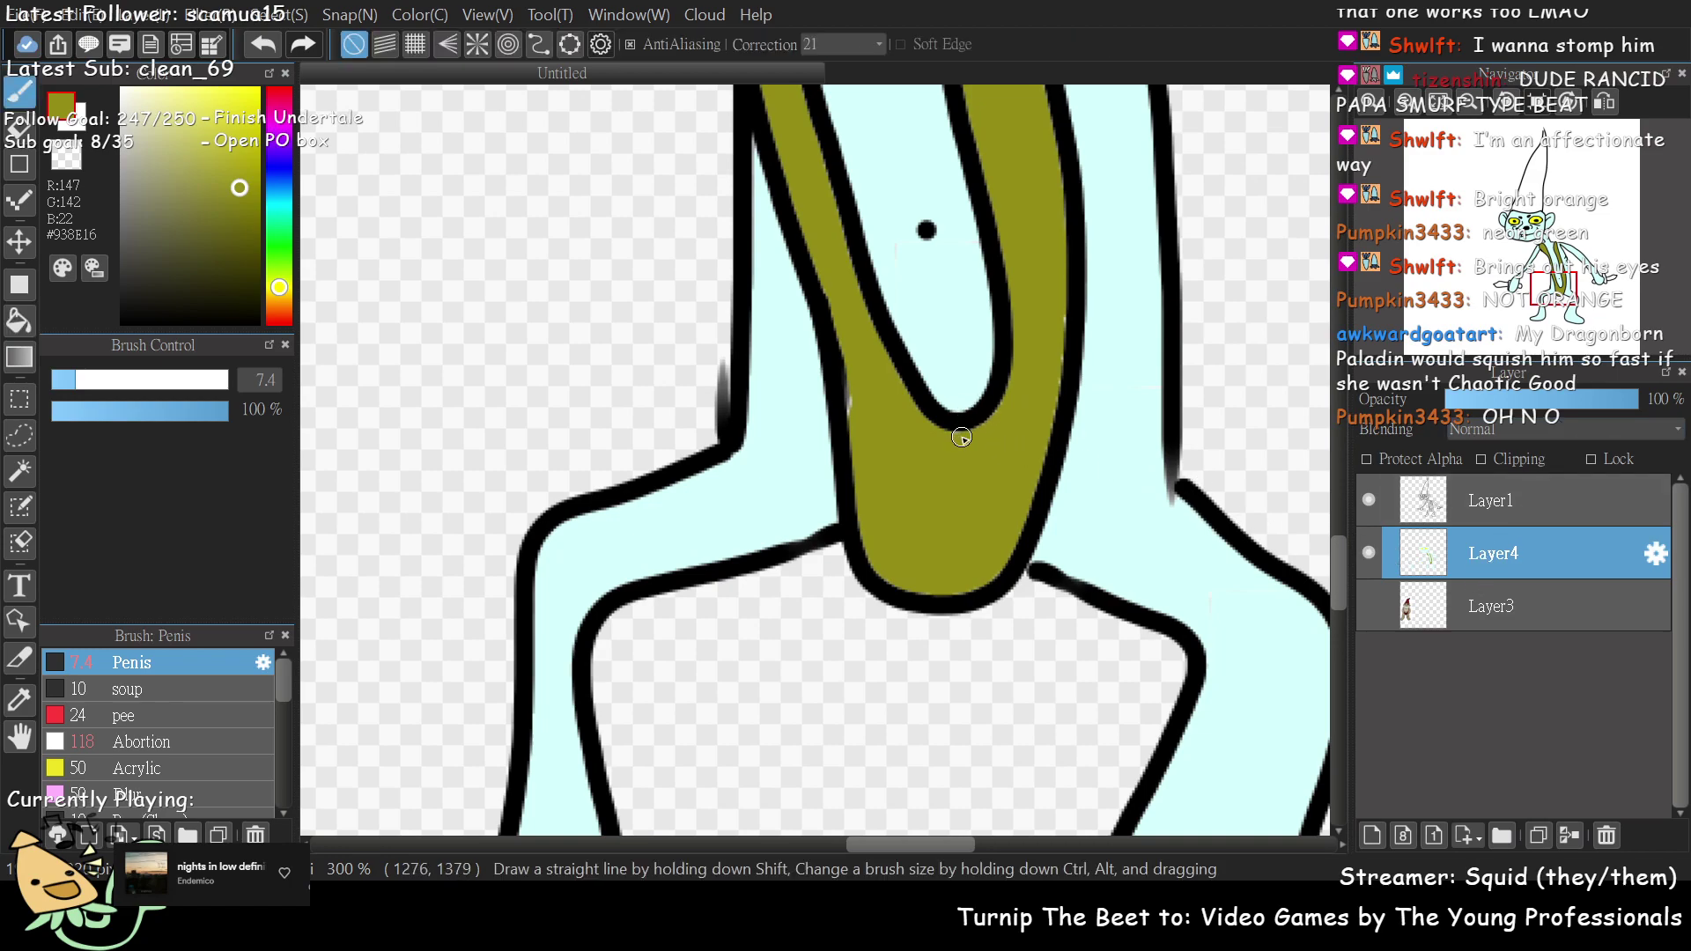
{"action": "mouse_move", "coordinate": [848, 375]}
{"action": "left_mouse_down"}
{"action": "mouse_move", "coordinate": [858, 466]}
{"action": "mouse_move", "coordinate": [907, 560]}
{"action": "left_mouse_up"}
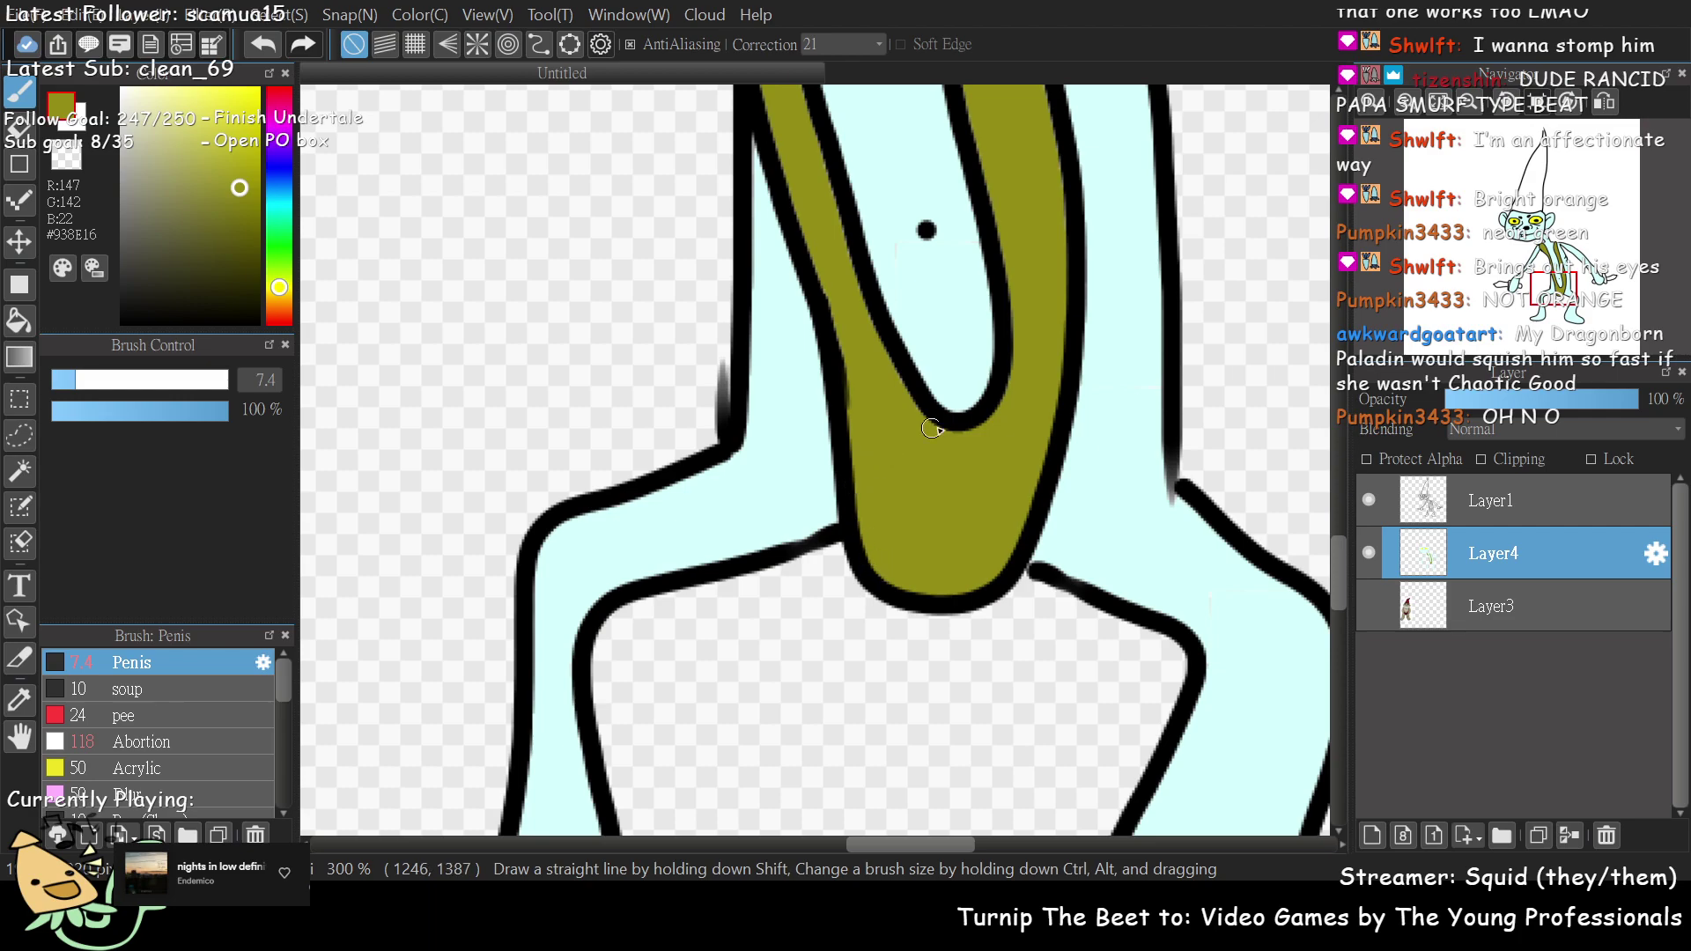
{"action": "mouse_move", "coordinate": [1535, 286]}
{"action": "left_mouse_down"}
{"action": "mouse_move", "coordinate": [1558, 292]}
{"action": "mouse_move", "coordinate": [1553, 276]}
{"action": "left_mouse_up"}
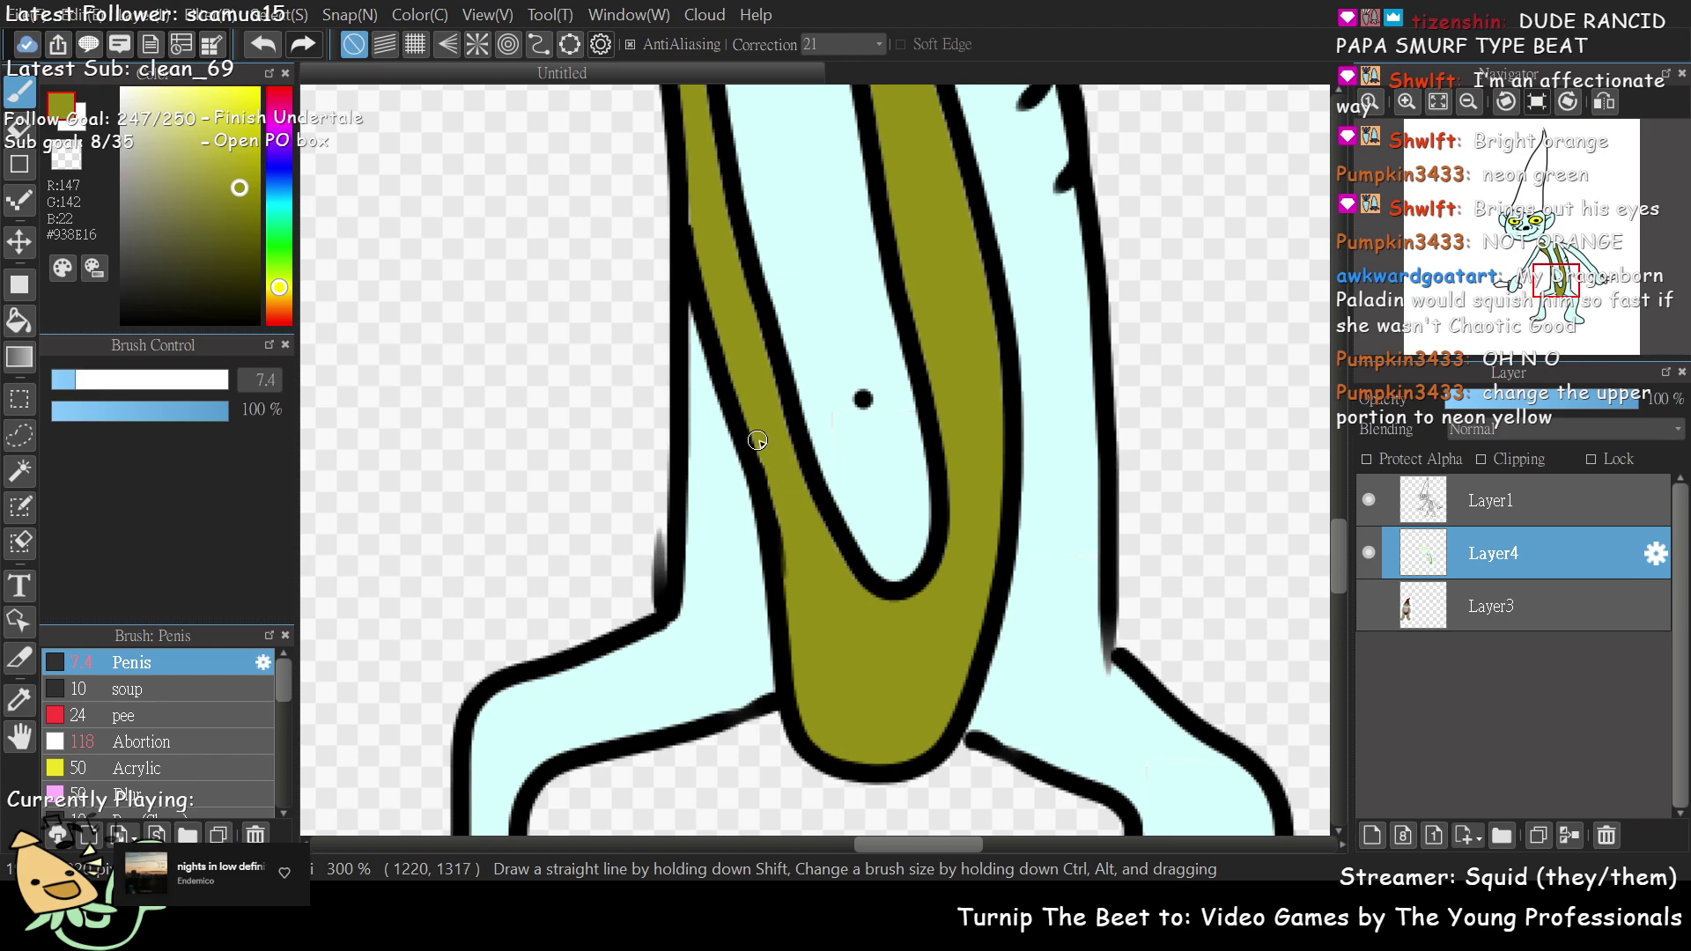
{"action": "left_click_drag", "start_coordinate": [781, 572], "coordinate": [797, 572]}
{"action": "mouse_move", "coordinate": [782, 396]}
{"action": "left_mouse_down"}
{"action": "mouse_move", "coordinate": [847, 574]}
{"action": "mouse_move", "coordinate": [900, 599]}
{"action": "left_mouse_up"}
- Paint olive over the remaining gaps along the edges and upper end of the swimsuit strap nearest the ribs
{"action": "left_click_drag", "start_coordinate": [944, 122], "coordinate": [1019, 419]}
{"action": "left_click_drag", "start_coordinate": [1548, 285], "coordinate": [1547, 264]}
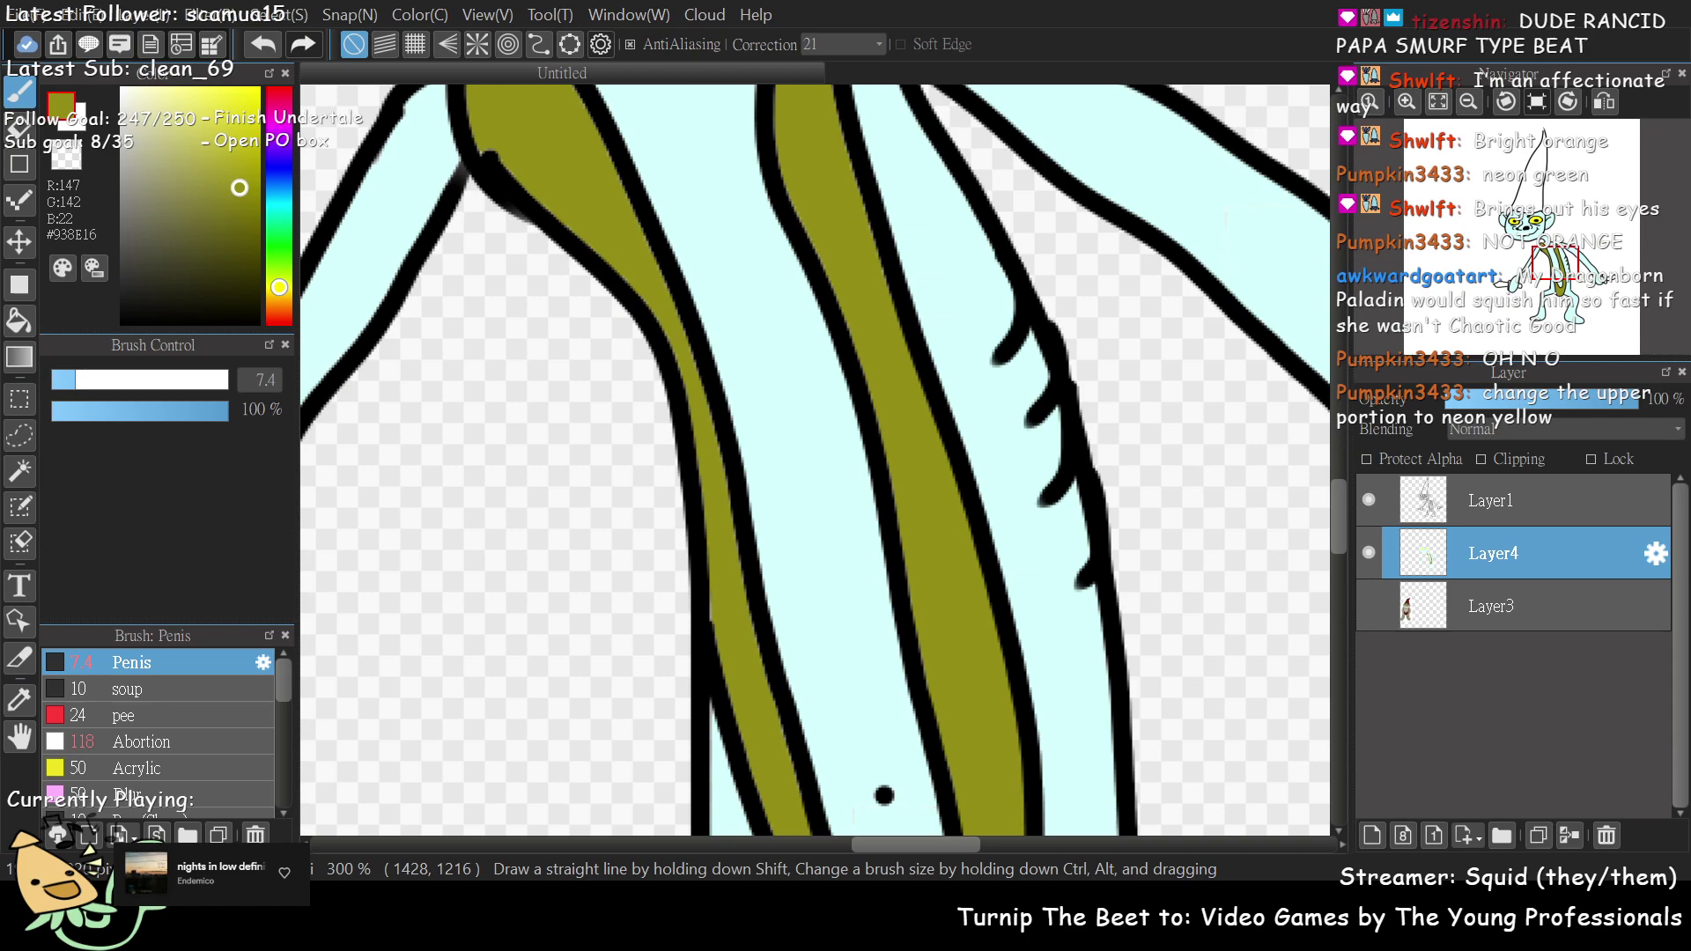
{"action": "left_click_drag", "start_coordinate": [1550, 280], "coordinate": [1556, 255]}
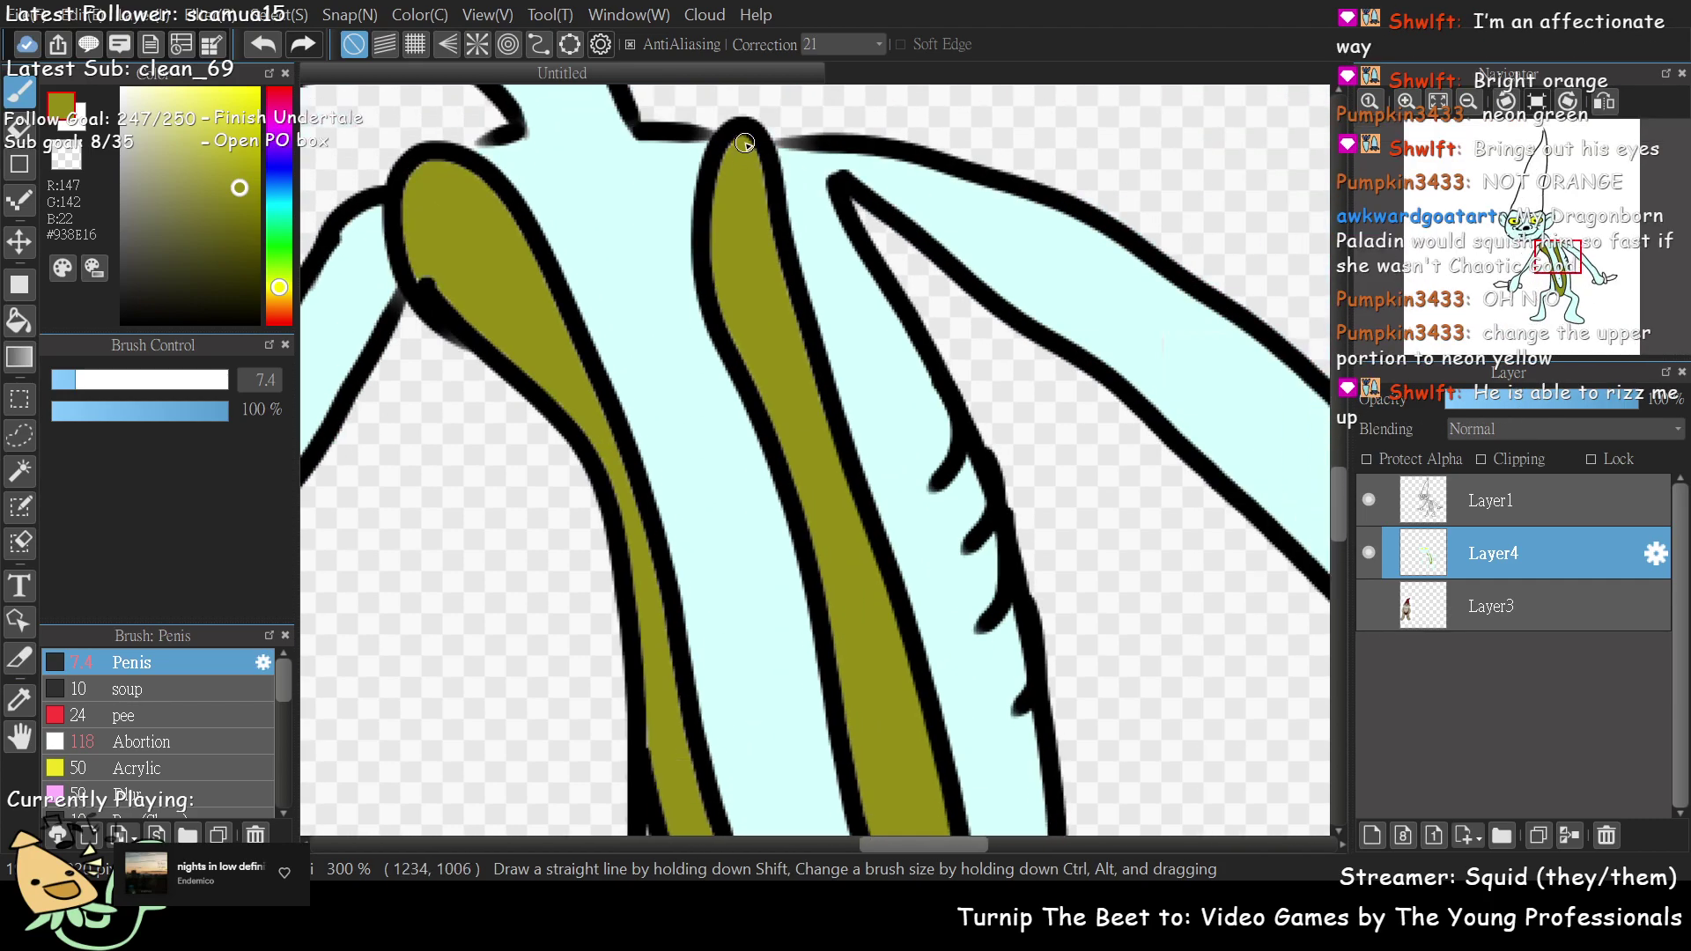
{"action": "mouse_move", "coordinate": [732, 171]}
{"action": "left_mouse_down"}
{"action": "mouse_move", "coordinate": [759, 189]}
{"action": "mouse_move", "coordinate": [780, 295]}
{"action": "left_mouse_up"}
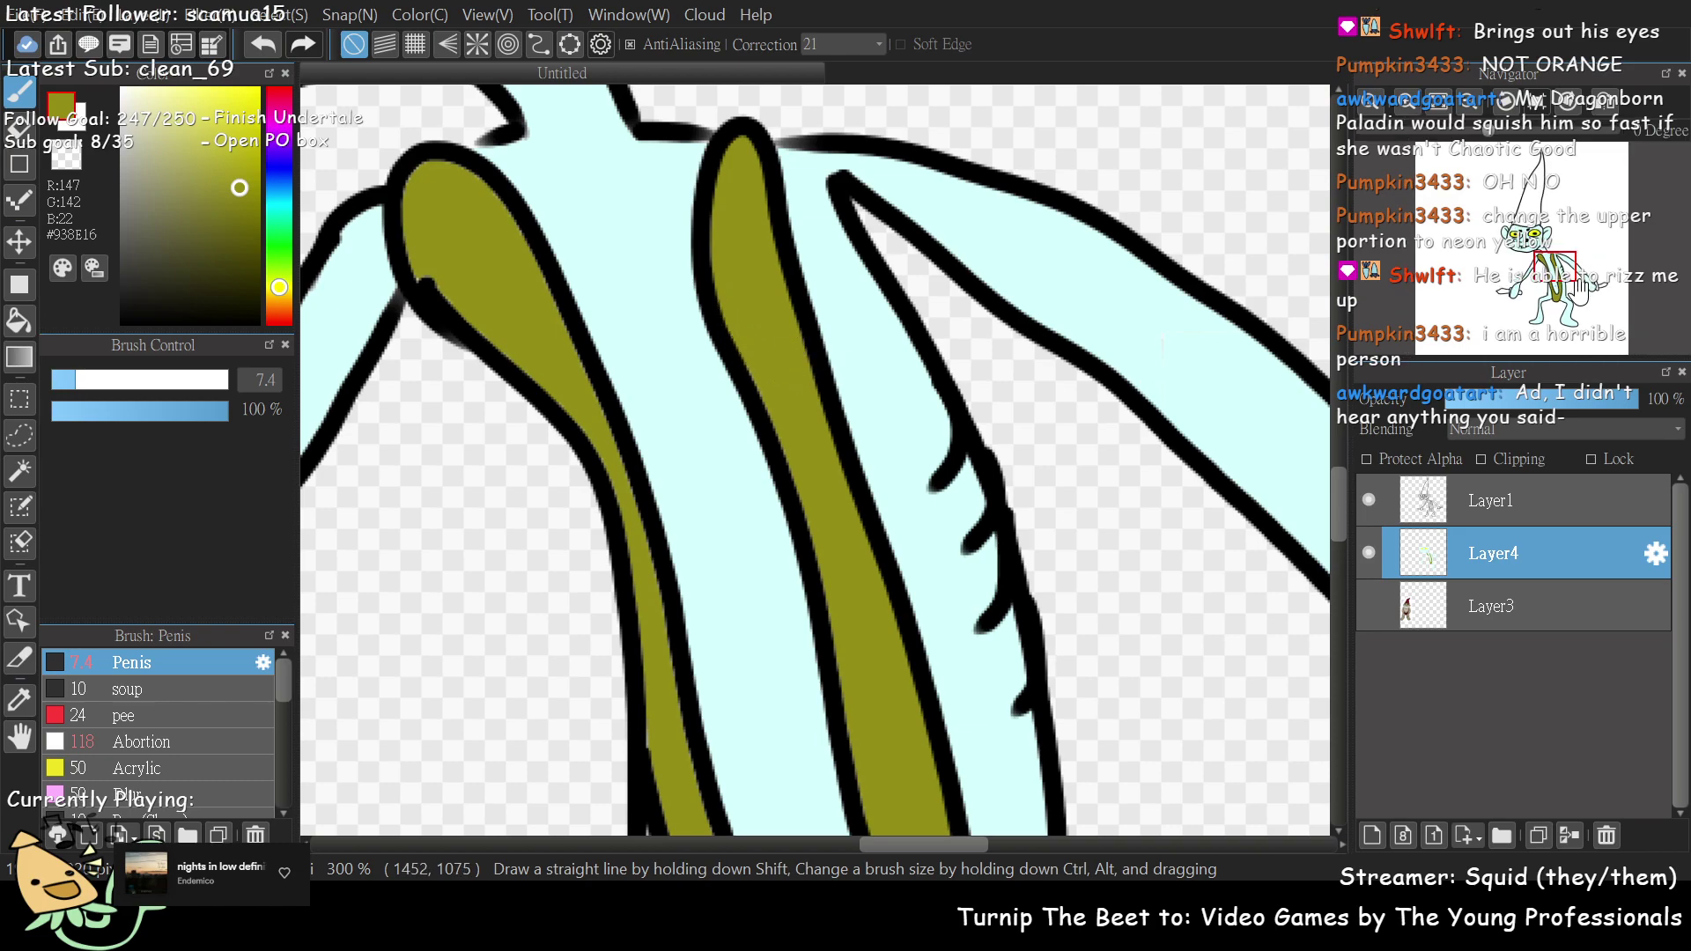
- Examine the olive colouring along both swimsuit straps and shoulders for remaining gaps
{"action": "mouse_move", "coordinate": [1567, 275]}
{"action": "left_mouse_down"}
{"action": "mouse_move", "coordinate": [1563, 295]}
{"action": "mouse_move", "coordinate": [1552, 273]}
{"action": "left_mouse_up"}
{"action": "scroll", "coordinate": [1562, 286], "scroll_direction": "down", "scroll_amount": 4}
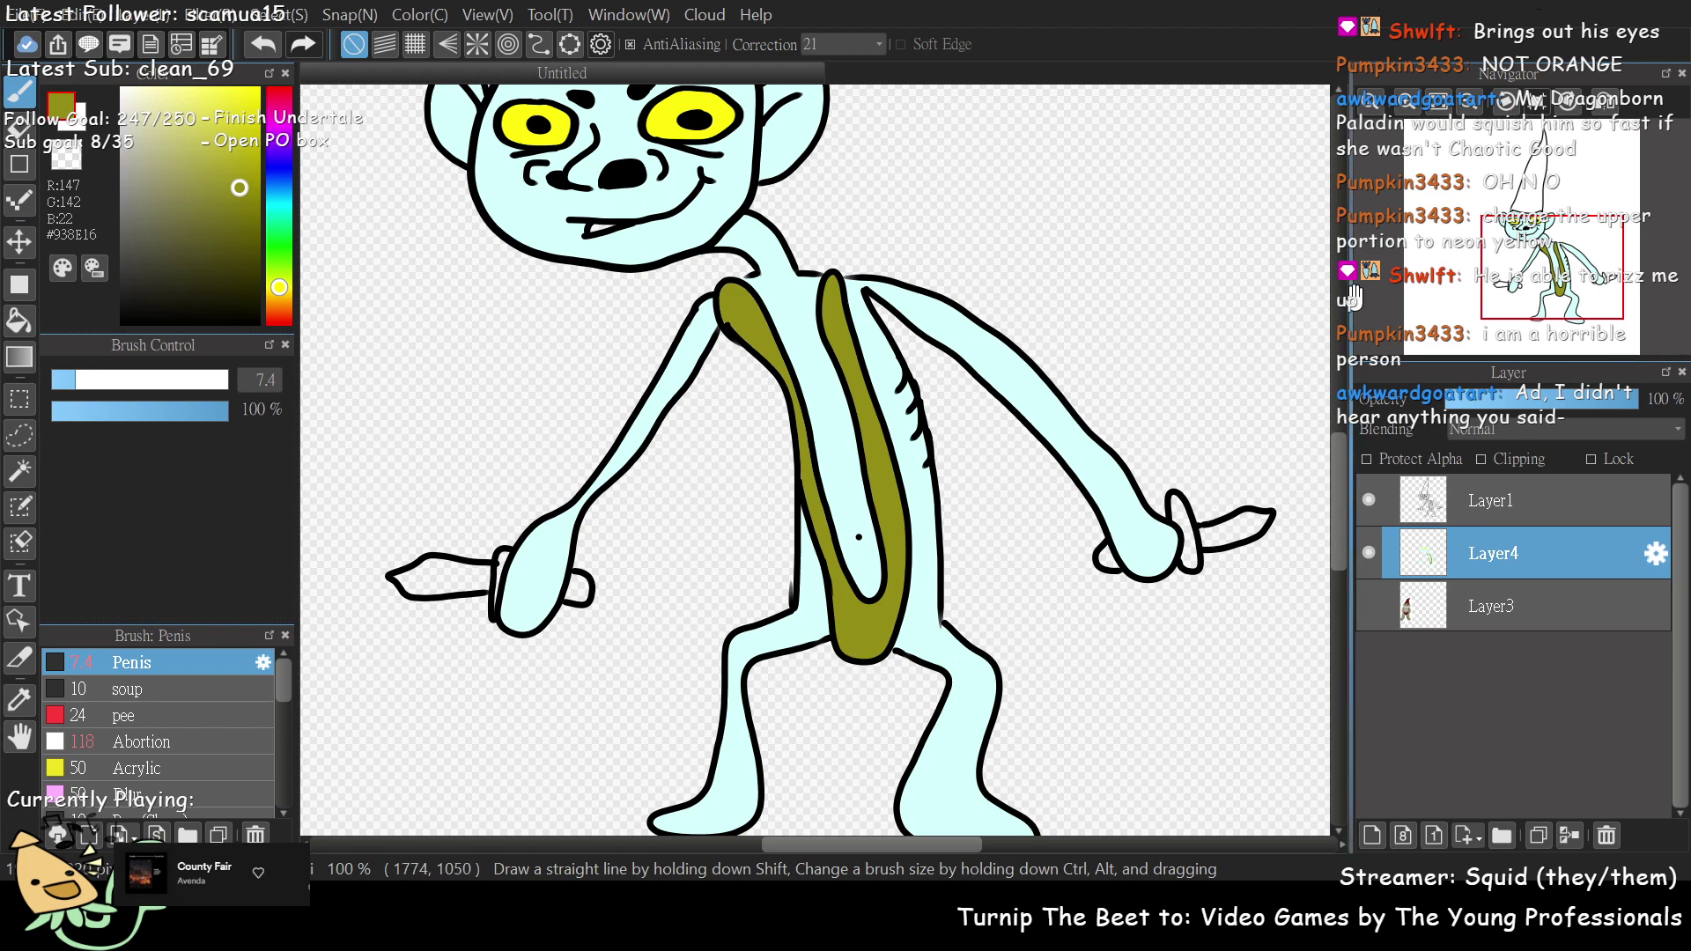
{"action": "scroll", "coordinate": [1461, 242], "scroll_direction": "up", "scroll_amount": 2}
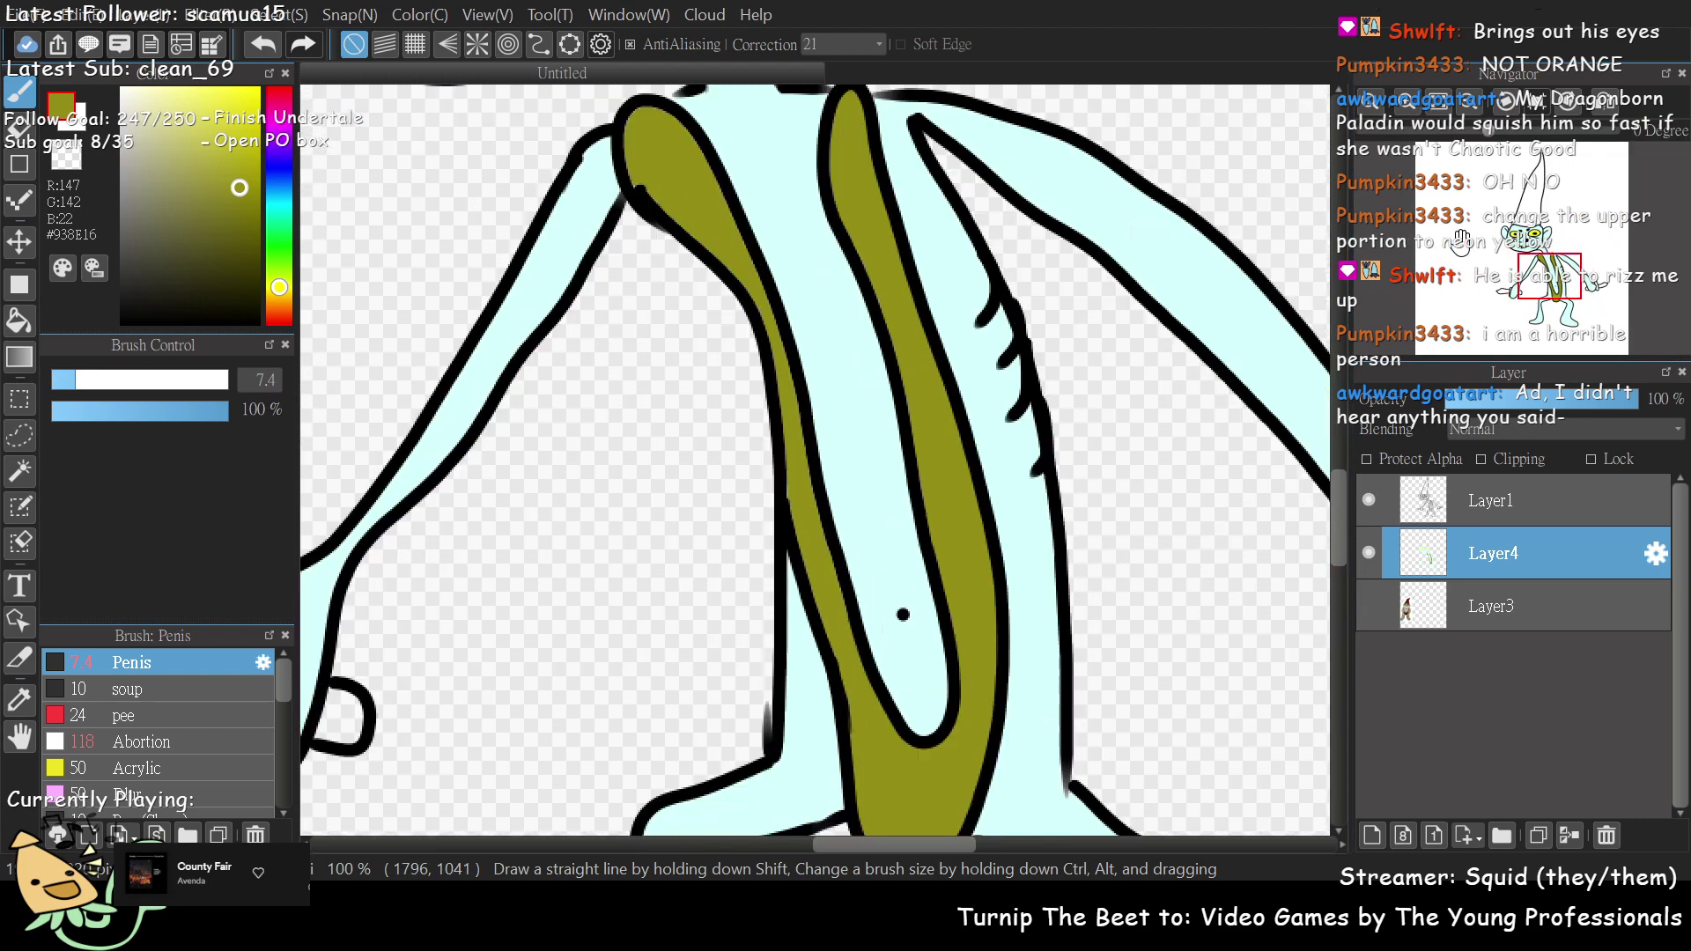
{"action": "left_click_drag", "start_coordinate": [1555, 297], "coordinate": [1543, 260]}
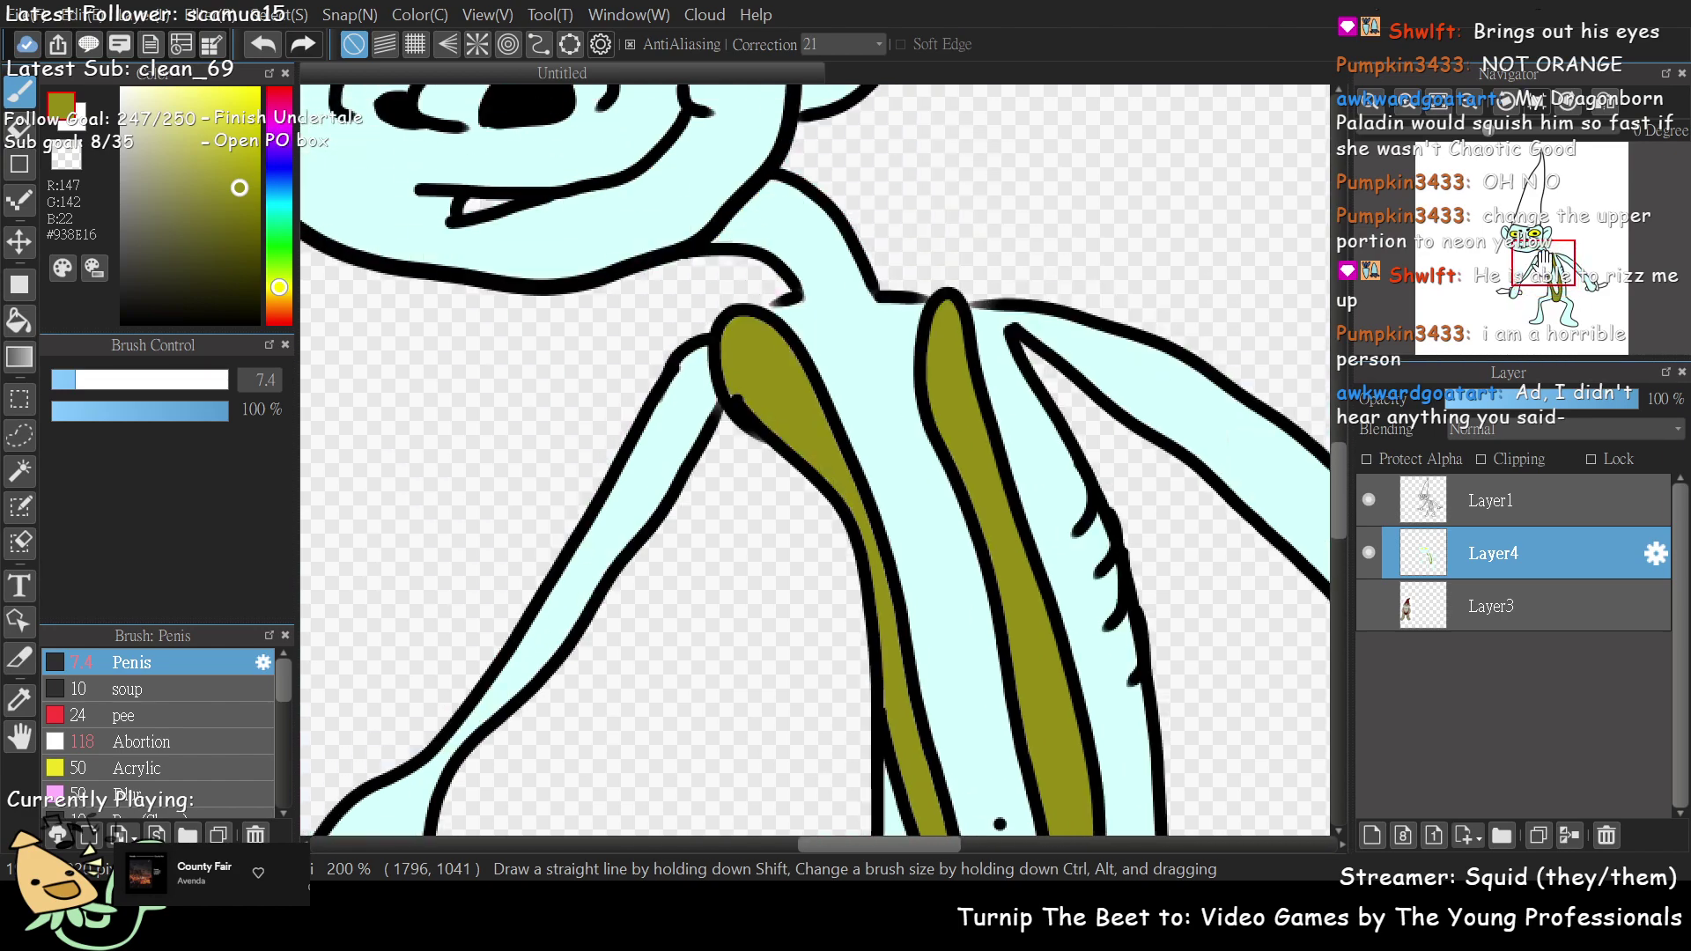
{"action": "scroll", "coordinate": [1544, 259], "scroll_direction": "up", "scroll_amount": 1}
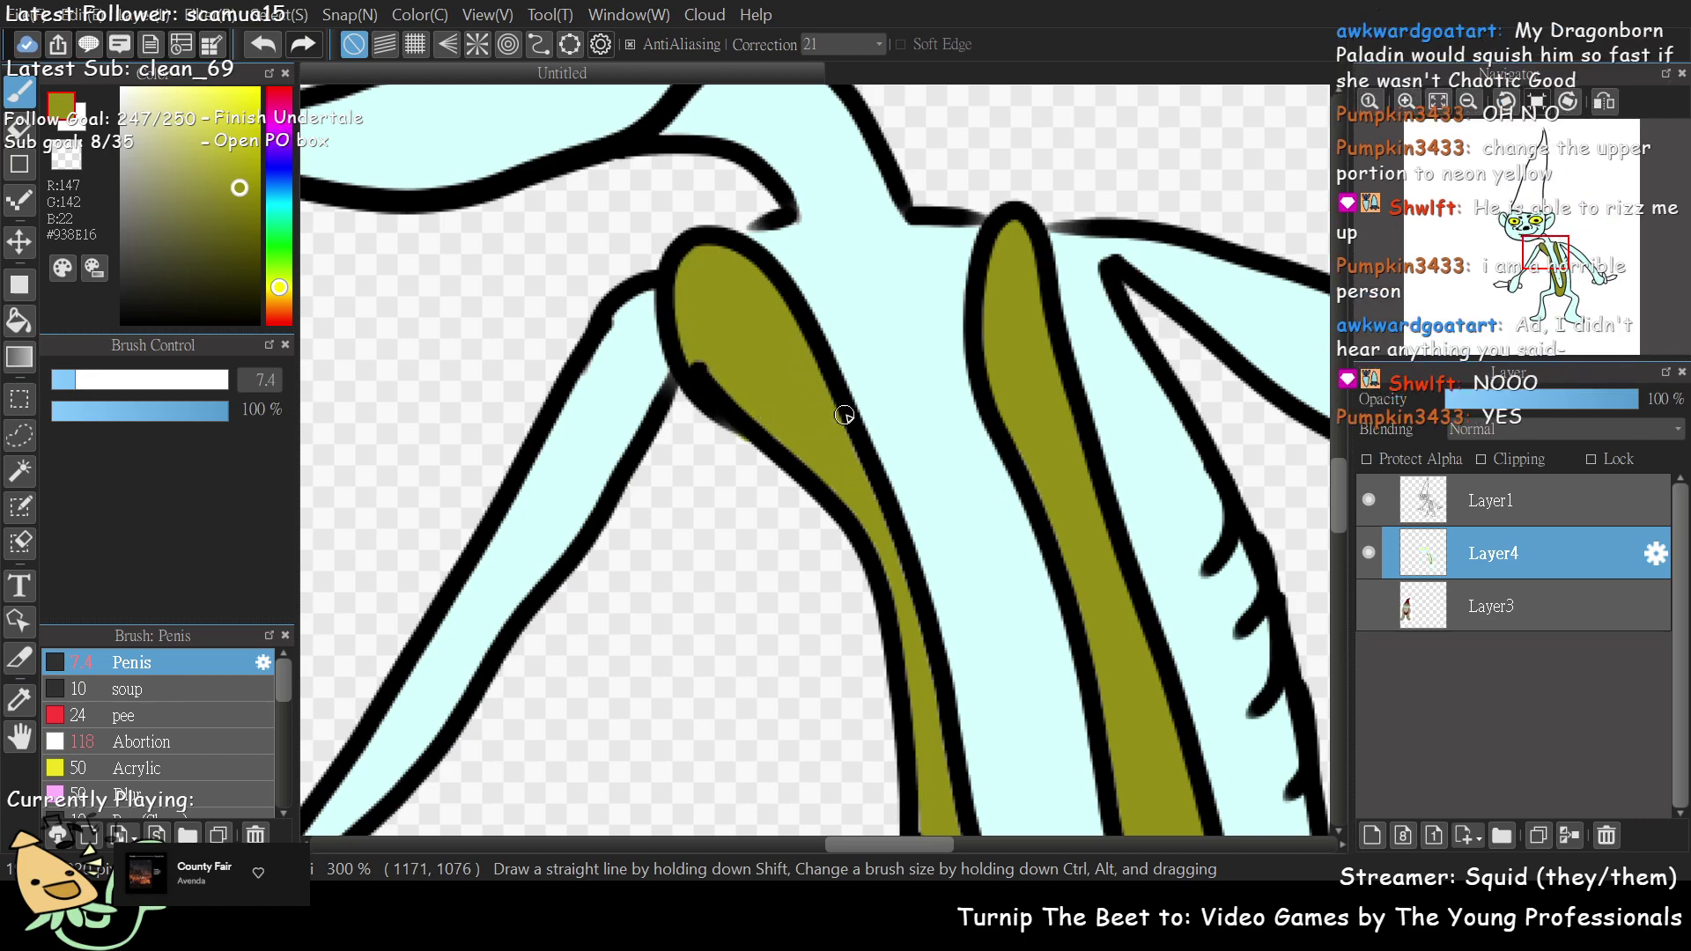
{"action": "mouse_move", "coordinate": [1559, 280]}
{"action": "mouse_move", "coordinate": [1559, 280]}
{"action": "left_mouse_down"}
{"action": "mouse_move", "coordinate": [1552, 299]}
{"action": "mouse_move", "coordinate": [1562, 280]}
{"action": "left_mouse_up"}
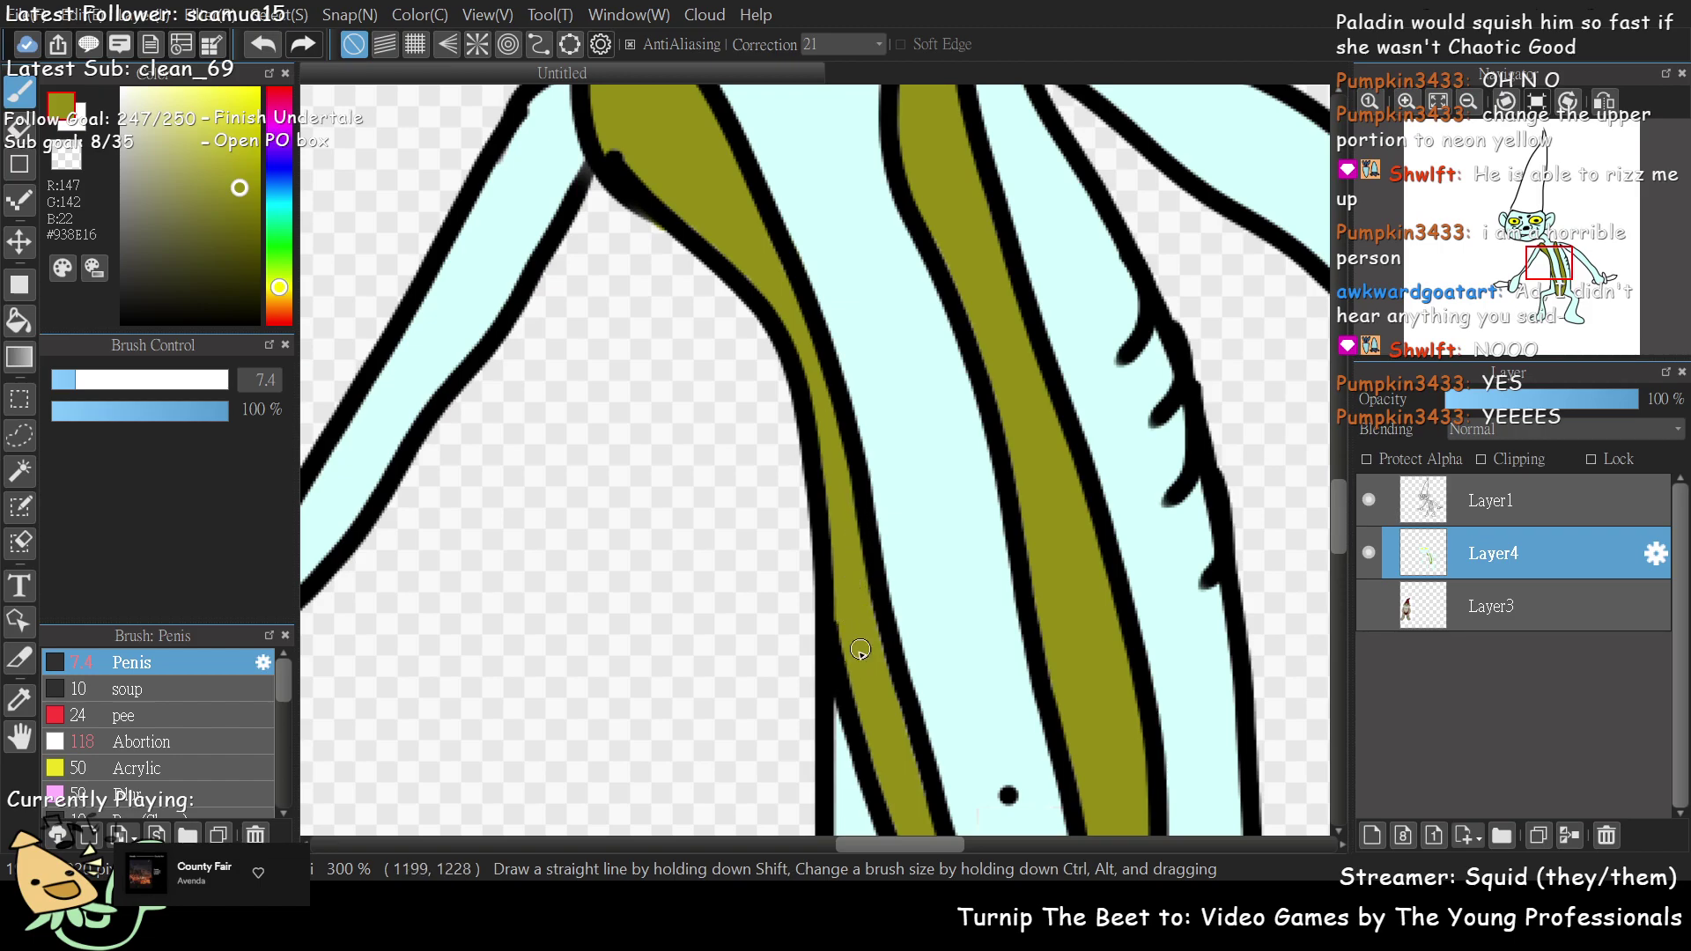
- Pick up the skin colour #D4FFFC from the belly and cover the faint gap beside the navel on Layer4
{"action": "scroll", "coordinate": [1557, 268], "scroll_direction": "up", "scroll_amount": 1}
{"action": "left_click_drag", "start_coordinate": [1556, 268], "coordinate": [1549, 289]}
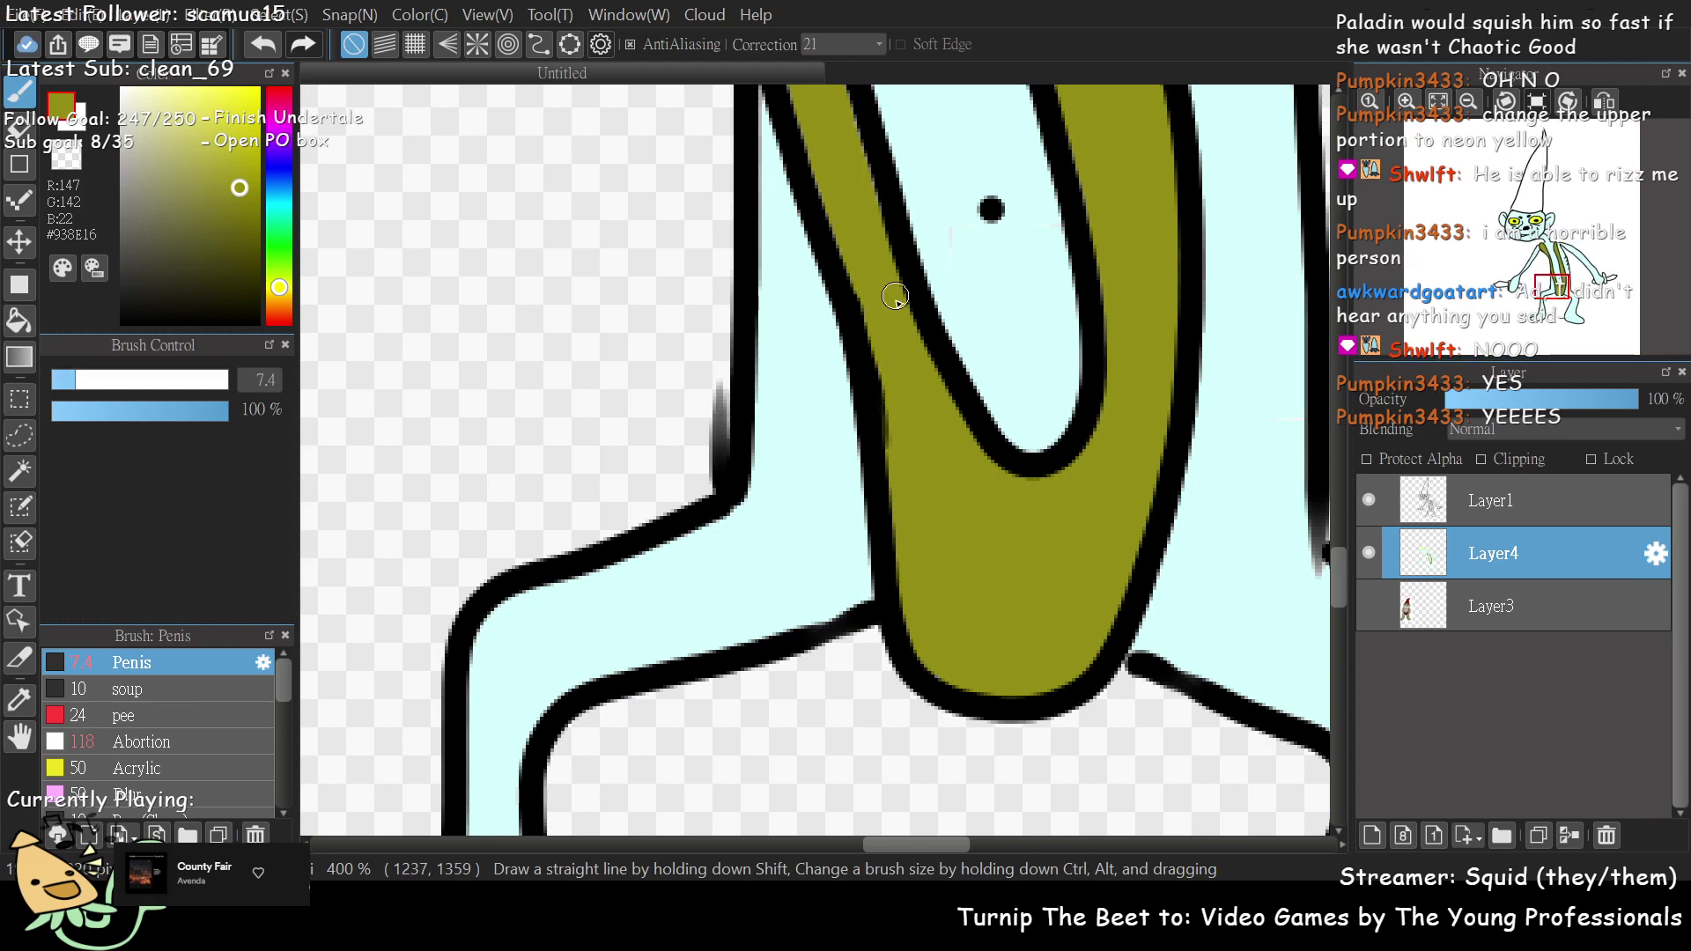
{"action": "mouse_move", "coordinate": [1551, 295]}
{"action": "left_mouse_down"}
{"action": "mouse_move", "coordinate": [1554, 275]}
{"action": "mouse_move", "coordinate": [1554, 290]}
{"action": "left_mouse_up"}
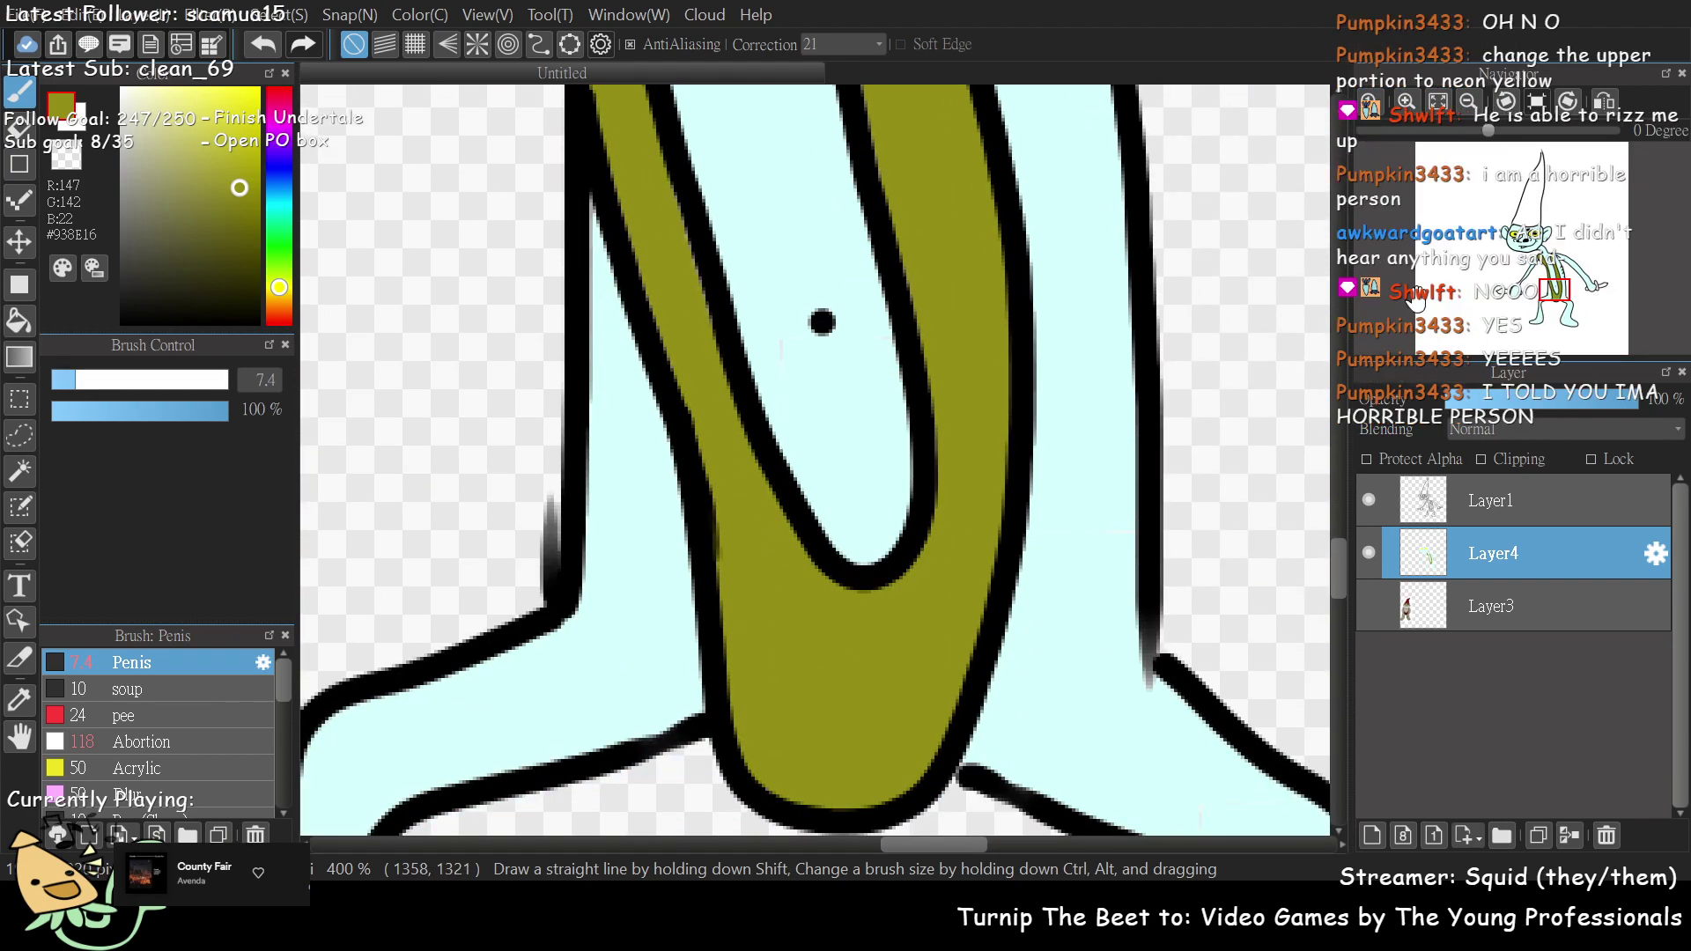
{"action": "left_click", "coordinate": [771, 264], "text": "alt"}
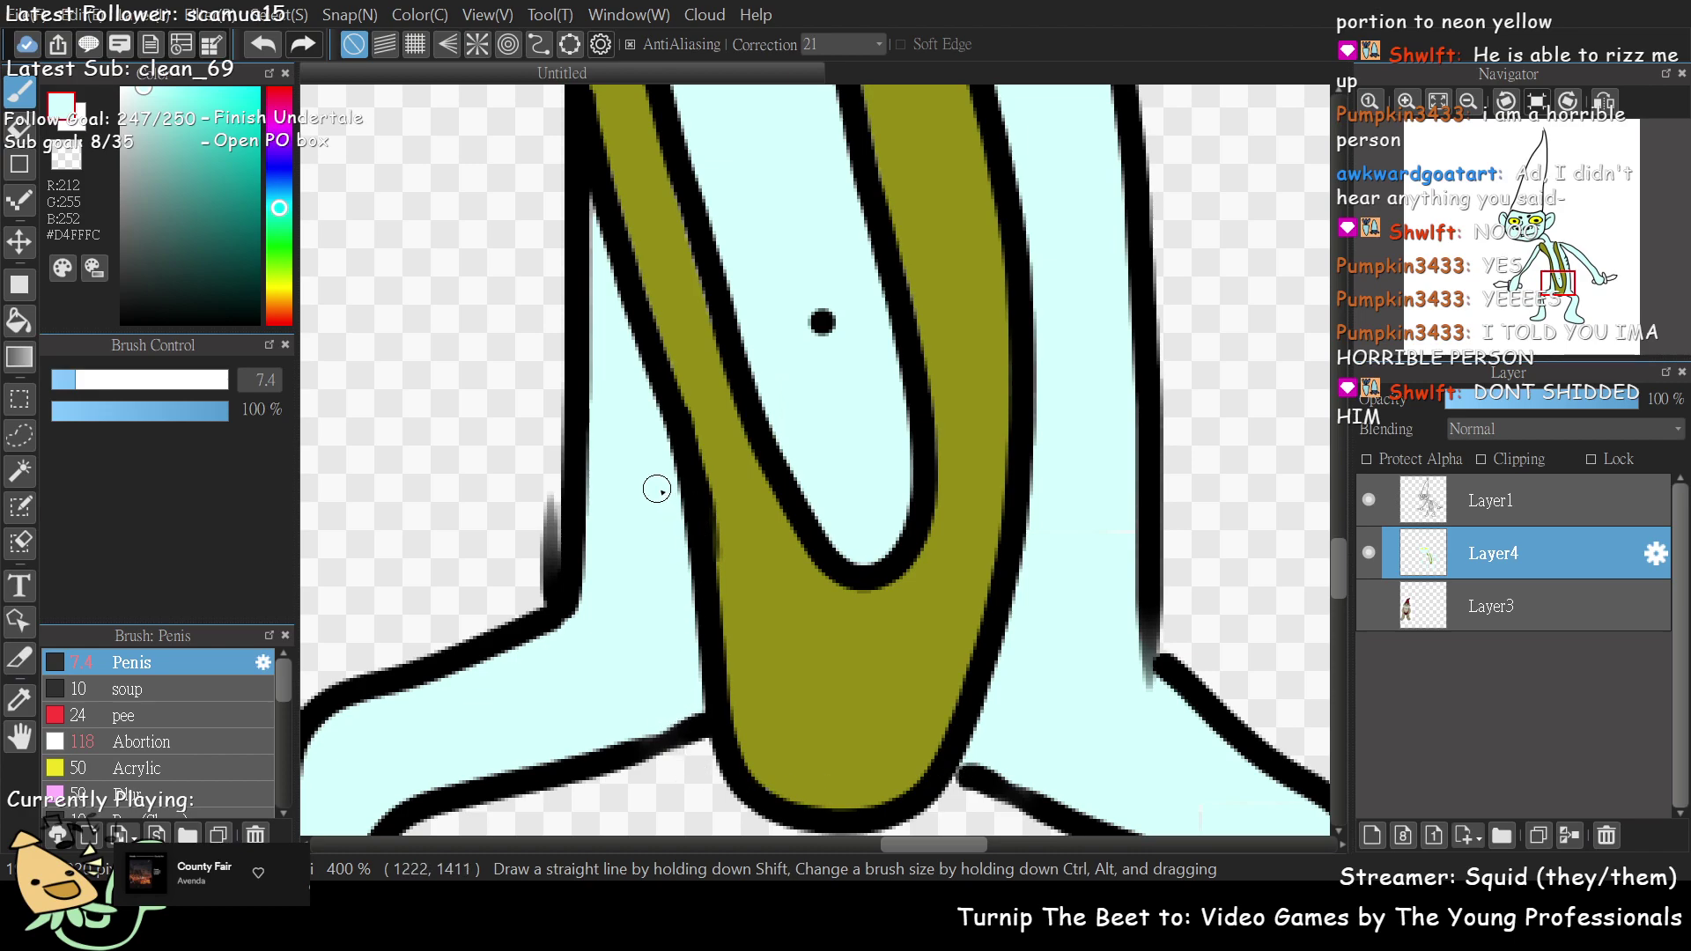
- Sample the swimsuit's olive and brighten the drawing colour to yellow #DCD51B
{"action": "scroll", "coordinate": [1559, 282], "scroll_direction": "down", "scroll_amount": 5}
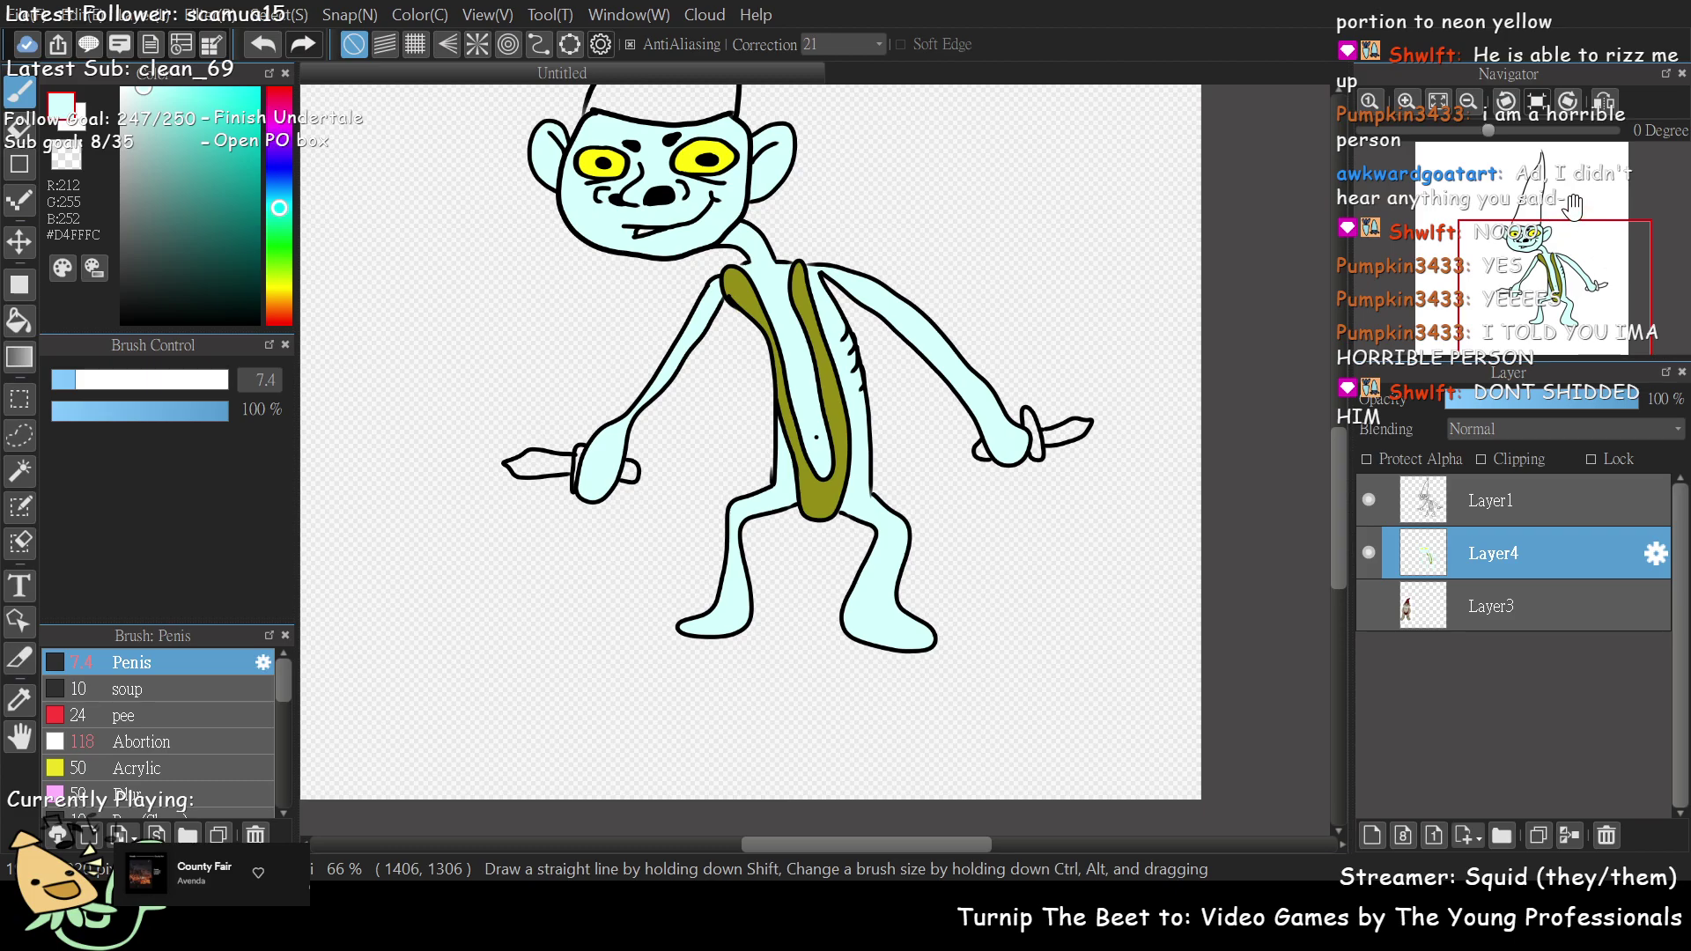
{"action": "scroll", "coordinate": [1573, 235], "scroll_direction": "down", "scroll_amount": 3}
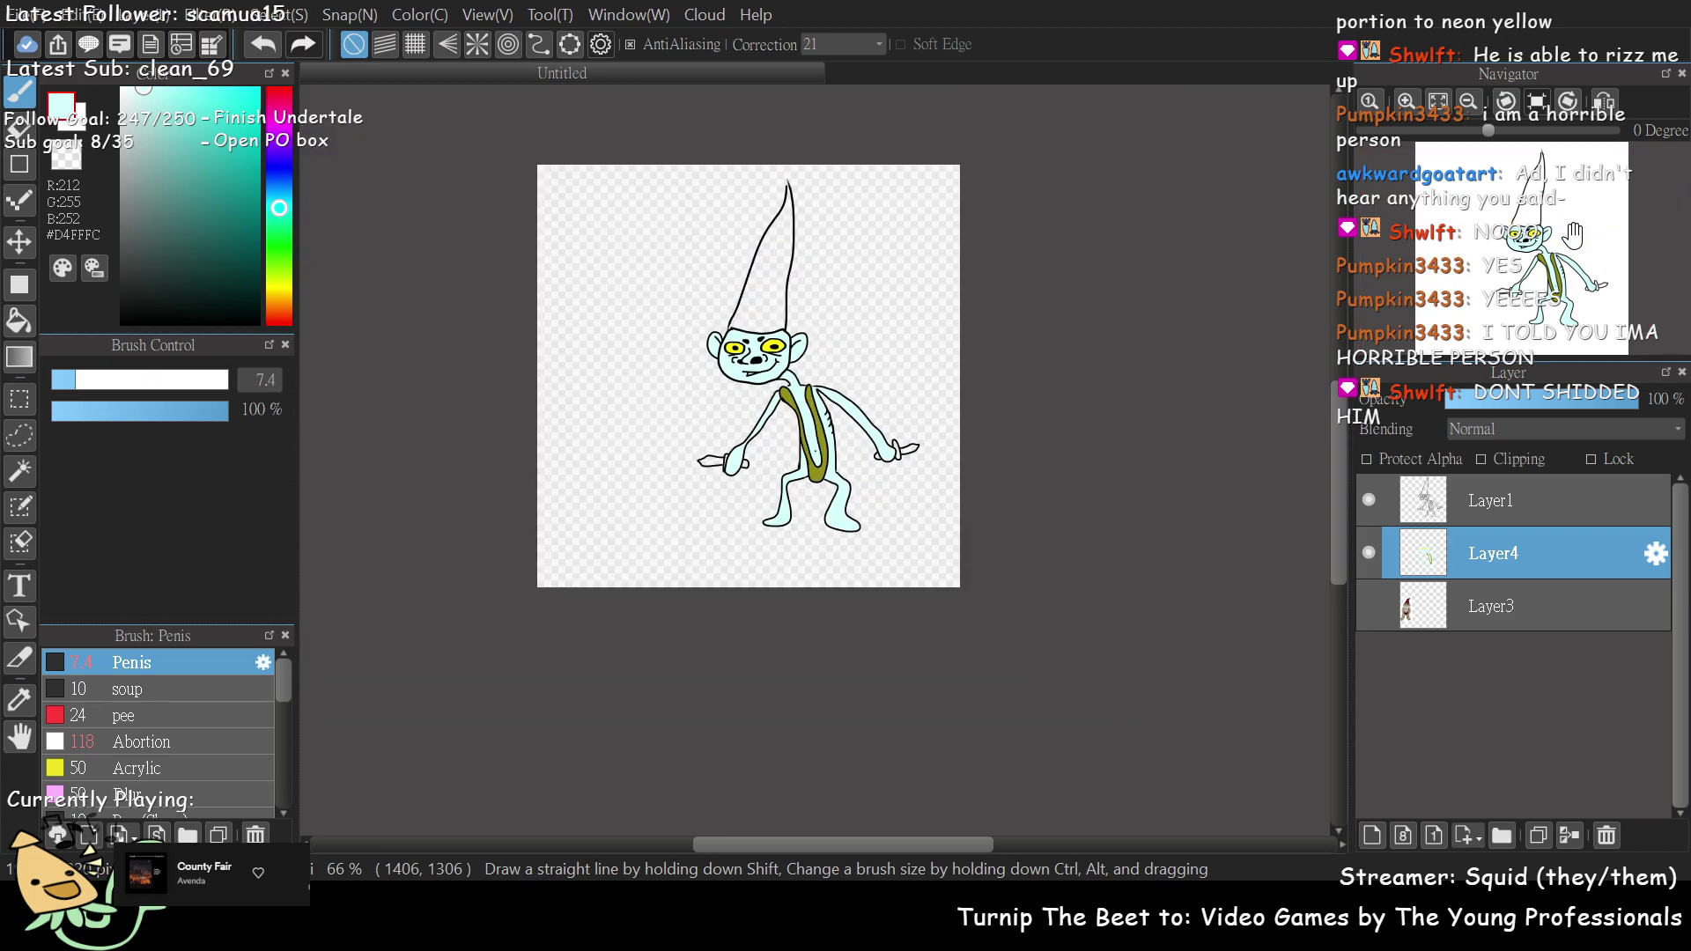
{"action": "scroll", "coordinate": [1573, 235], "scroll_direction": "up", "scroll_amount": 5}
{"action": "left_click_drag", "start_coordinate": [1574, 236], "coordinate": [1569, 272]}
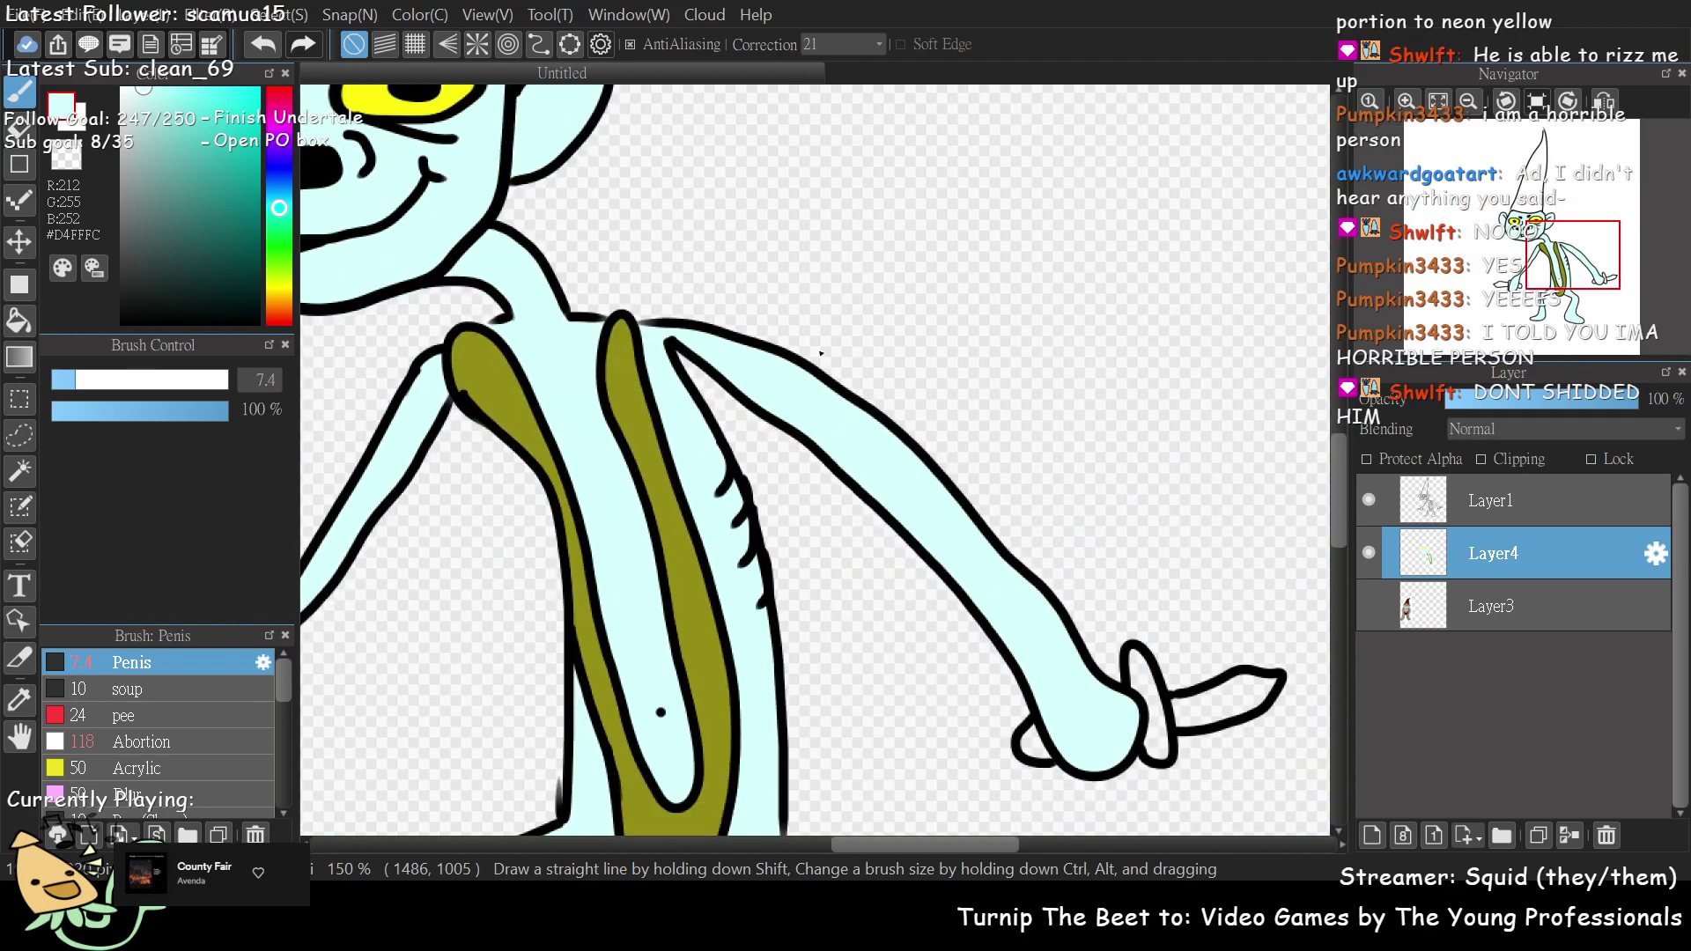
{"action": "left_click", "coordinate": [628, 364], "text": "alt"}
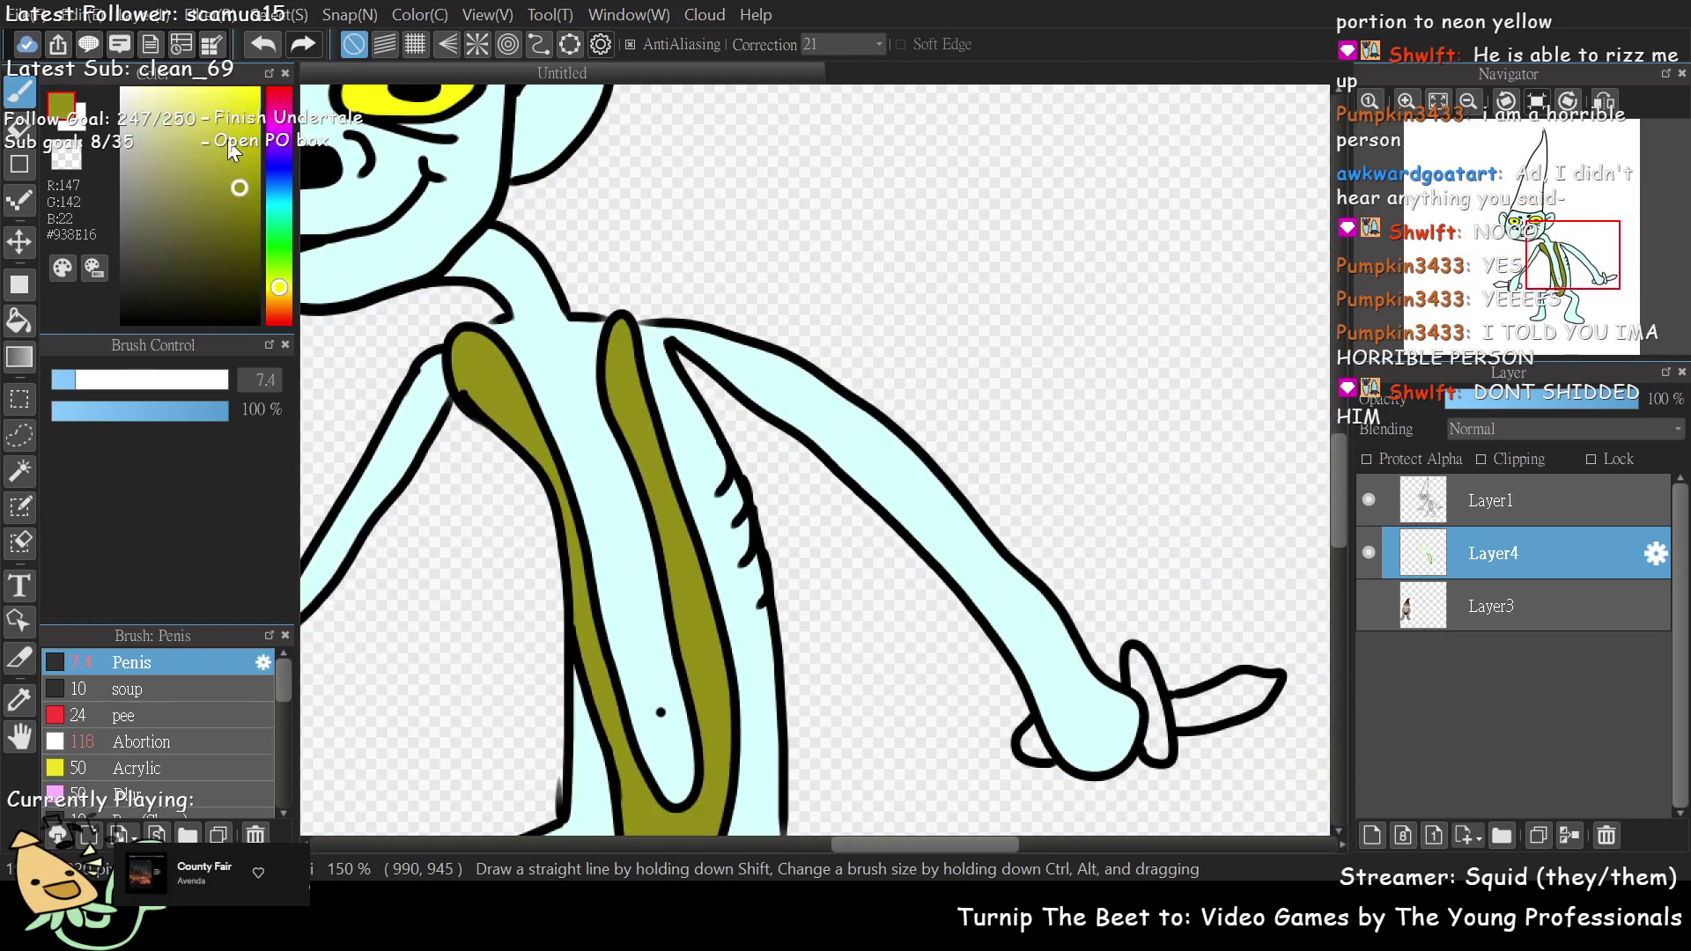
{"action": "left_click", "coordinate": [244, 122]}
- Draw a yellow zigzag dividing line across each swimsuit strap just above navel level on Layer4
{"action": "mouse_move", "coordinate": [1544, 268]}
{"action": "left_mouse_down"}
{"action": "mouse_move", "coordinate": [1528, 246]}
{"action": "mouse_move", "coordinate": [1542, 261]}
{"action": "left_mouse_up"}
{"action": "scroll", "coordinate": [1529, 252], "scroll_direction": "up", "scroll_amount": 3}
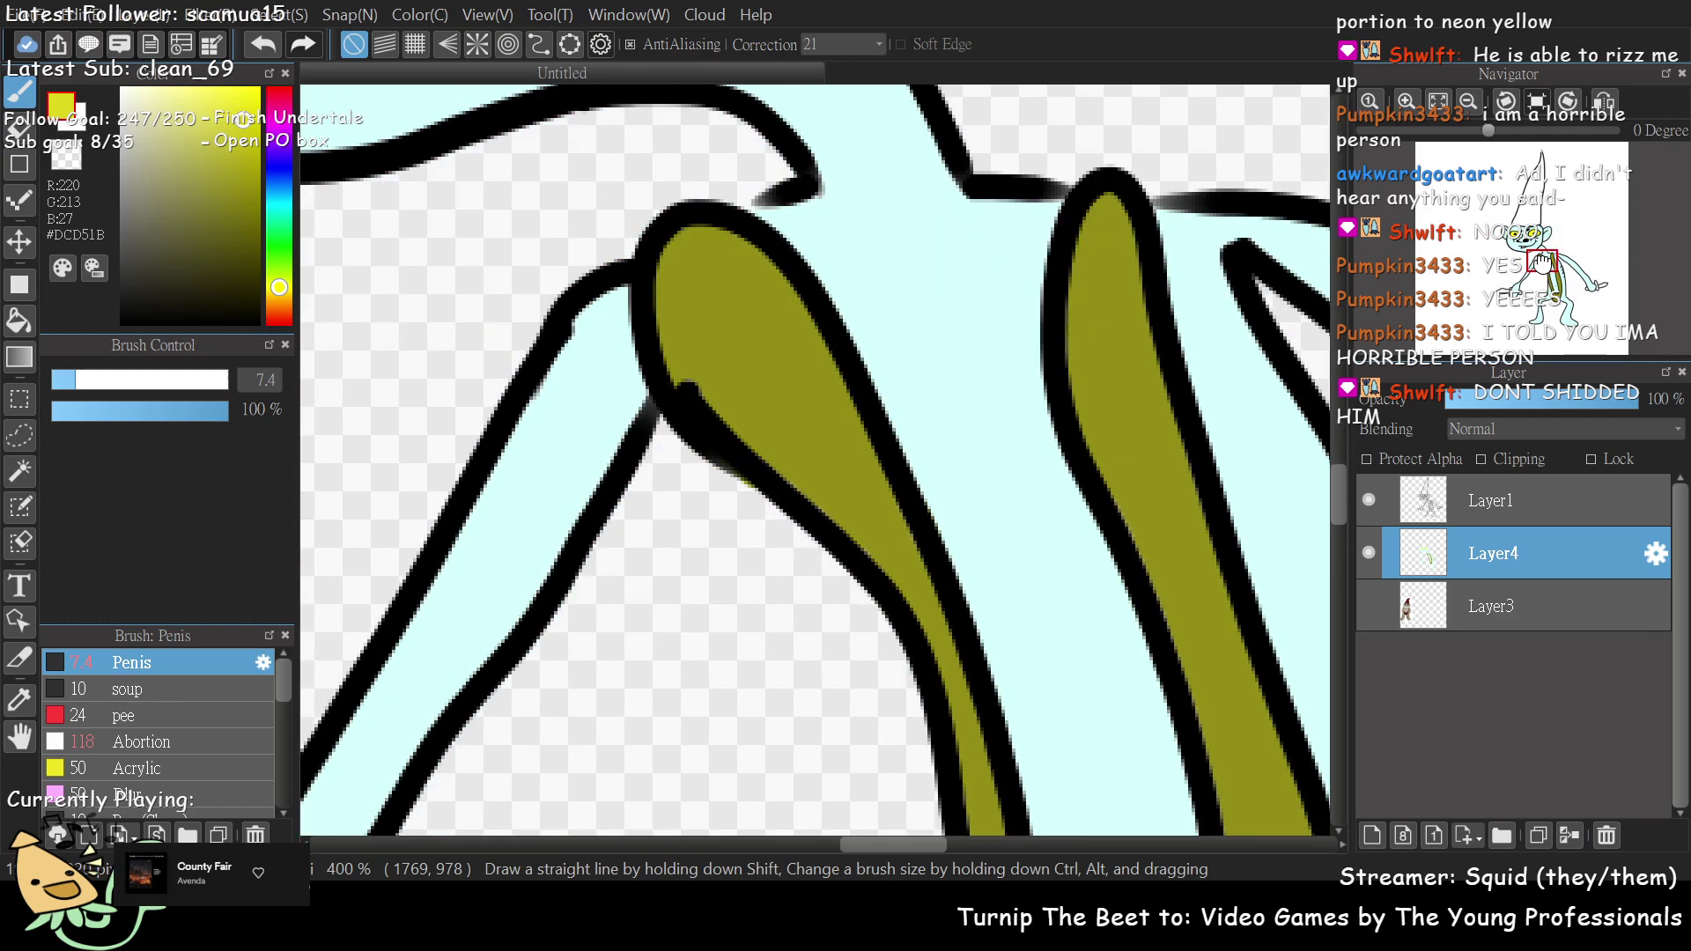
{"action": "scroll", "coordinate": [581, 264], "scroll_direction": "down", "scroll_amount": 2}
{"action": "scroll", "coordinate": [1035, 596], "scroll_direction": "up", "scroll_amount": 2}
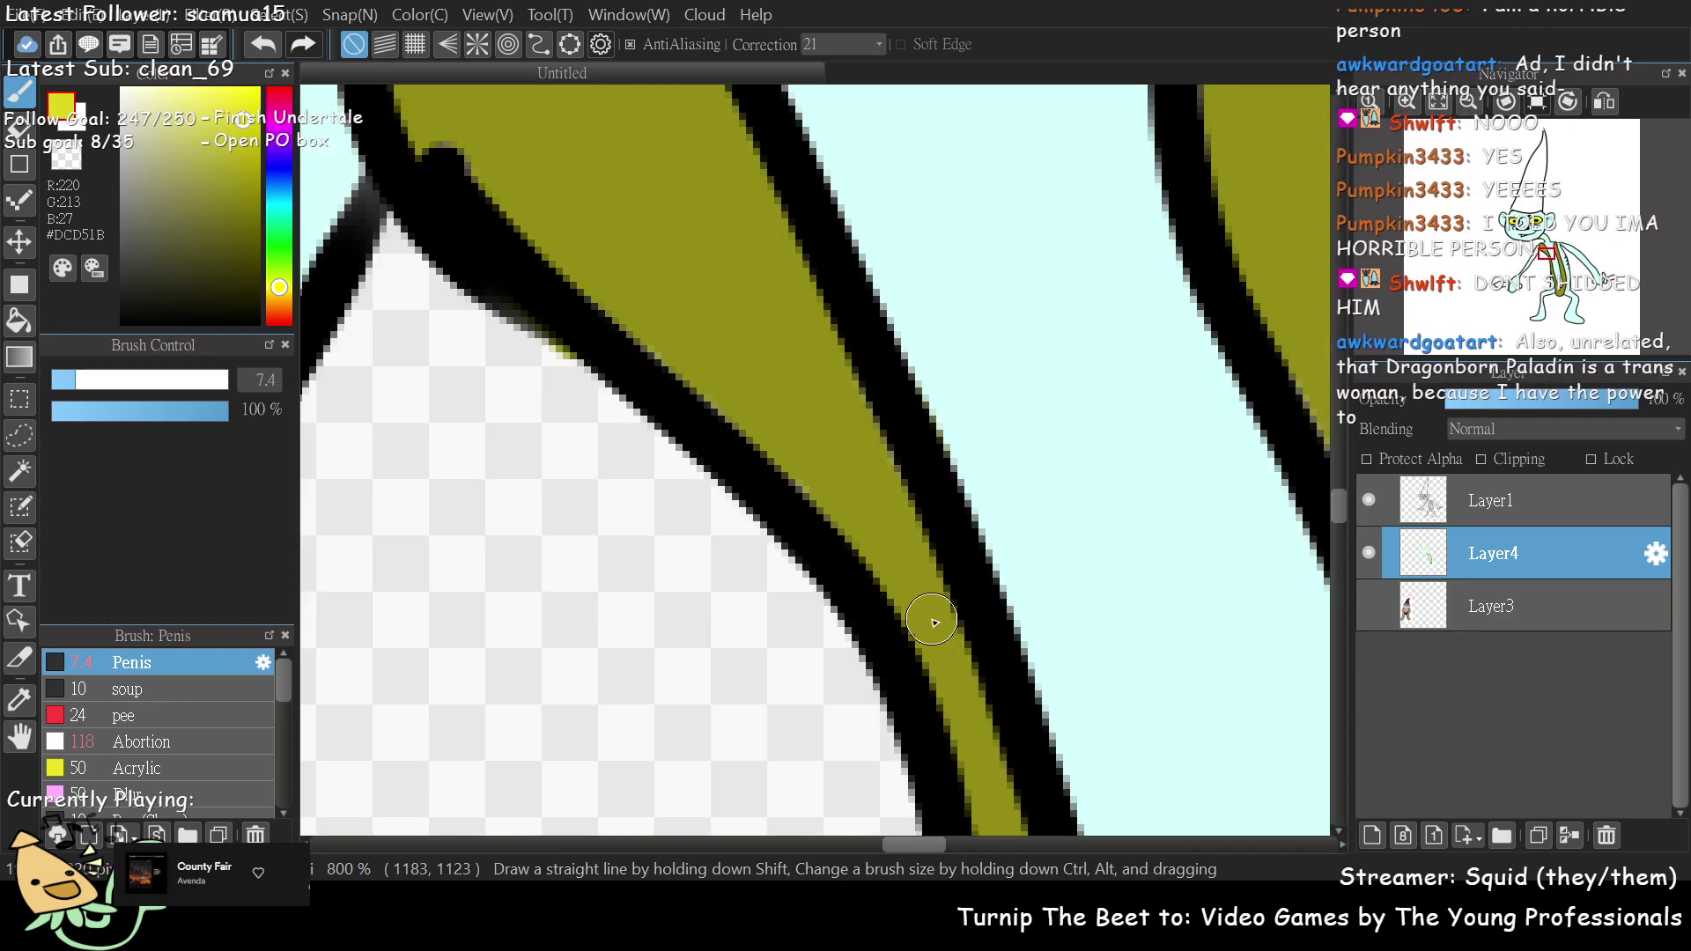
{"action": "scroll", "coordinate": [1034, 595], "scroll_direction": "down", "scroll_amount": 2}
{"action": "mouse_move", "coordinate": [1528, 265]}
{"action": "left_mouse_down"}
{"action": "mouse_move", "coordinate": [1542, 295]}
{"action": "mouse_move", "coordinate": [1543, 273]}
{"action": "left_mouse_up"}
{"action": "mouse_move", "coordinate": [929, 629]}
{"action": "left_mouse_down"}
{"action": "mouse_move", "coordinate": [933, 595]}
{"action": "mouse_move", "coordinate": [969, 622]}
{"action": "left_mouse_up"}
{"action": "mouse_move", "coordinate": [1137, 613]}
{"action": "left_mouse_down"}
{"action": "mouse_move", "coordinate": [1144, 590]}
{"action": "mouse_move", "coordinate": [1175, 696]}
{"action": "mouse_move", "coordinate": [1200, 569]}
{"action": "left_mouse_up"}
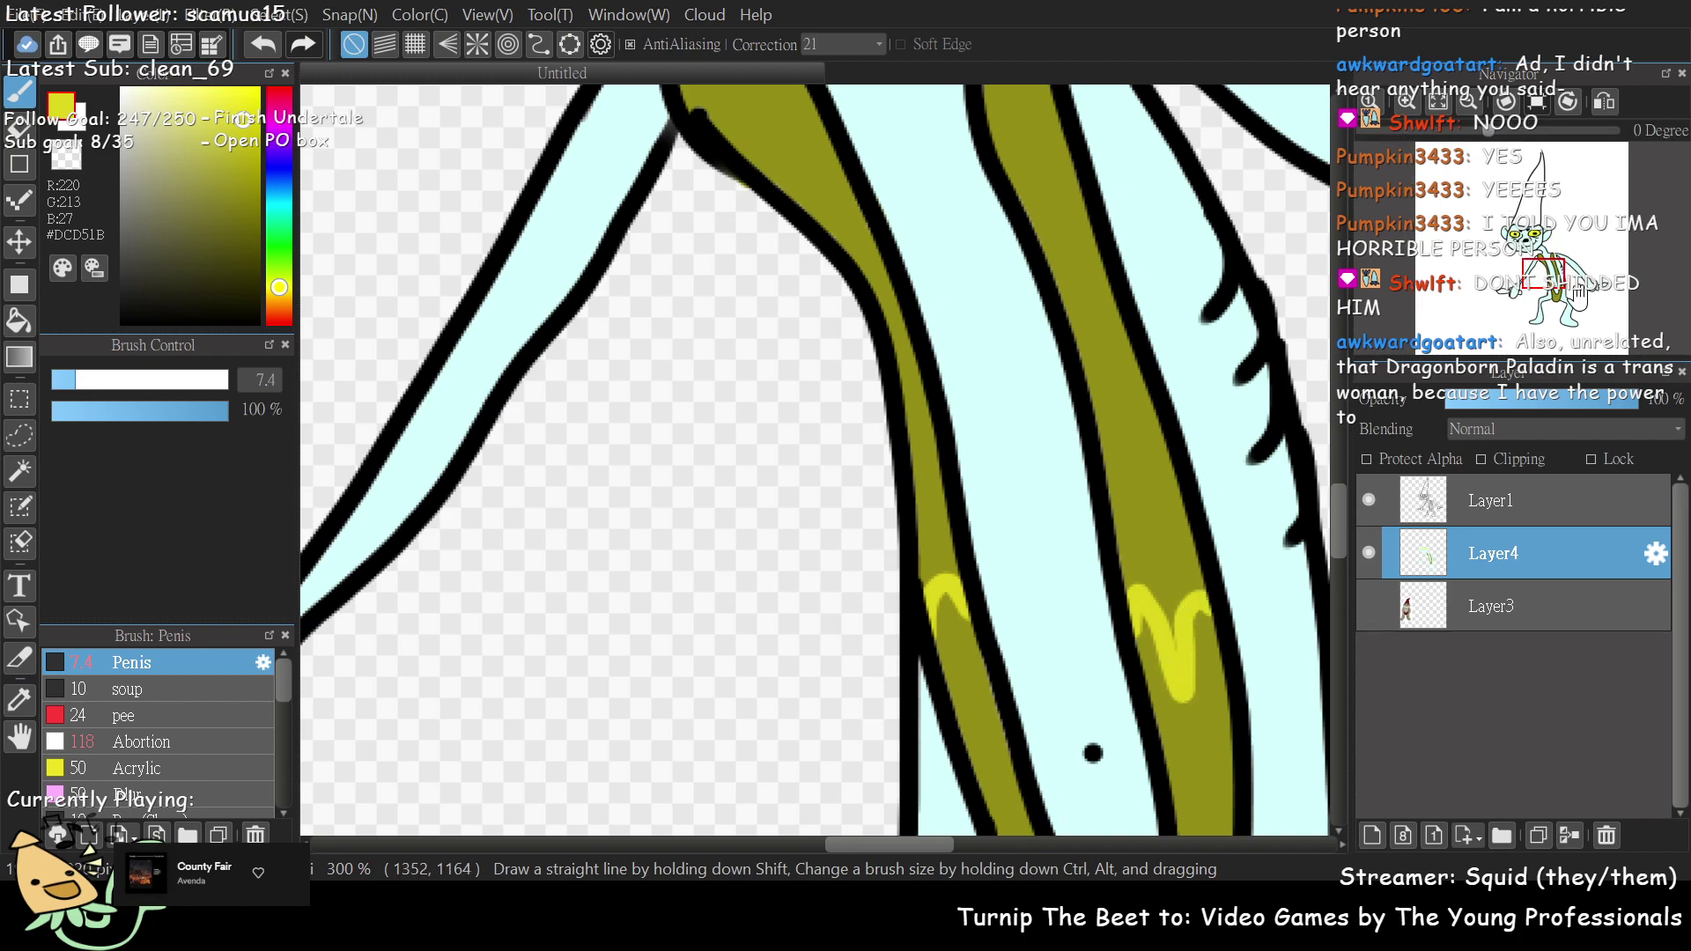
- Bucket-fill the upper part of both straps above the zigzag lines with yellow #DCD51B
{"action": "key", "text": "g"}
{"action": "left_click", "coordinate": [1145, 407]}
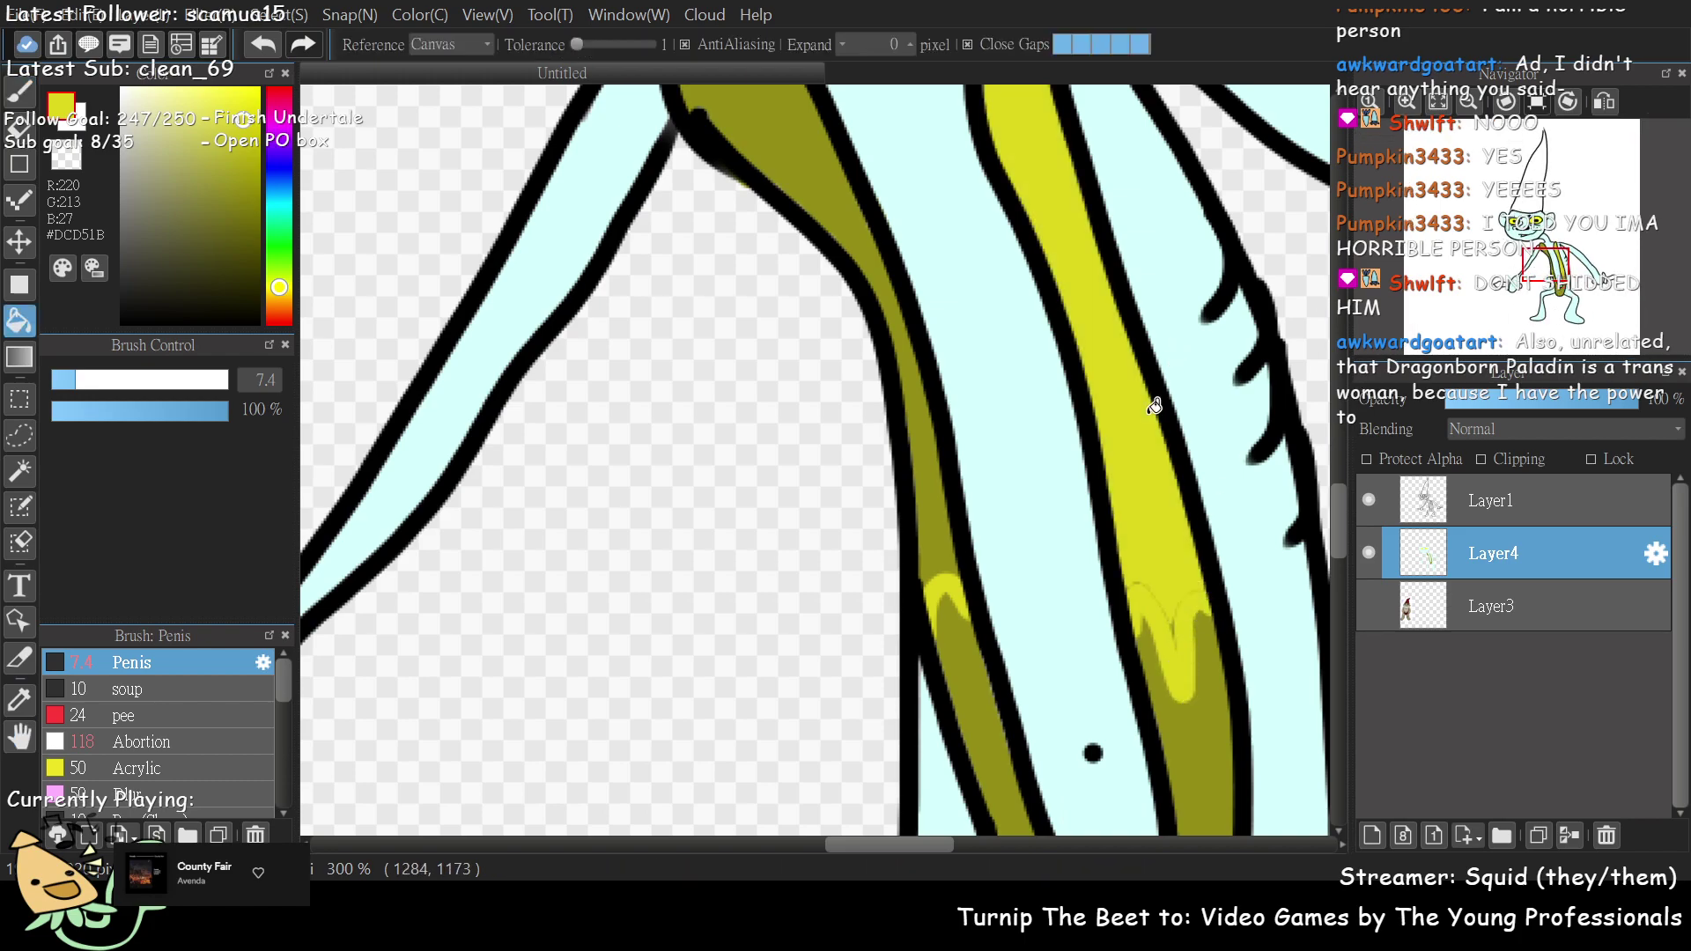
{"action": "left_click", "coordinate": [920, 421]}
{"action": "left_click", "coordinate": [846, 196]}
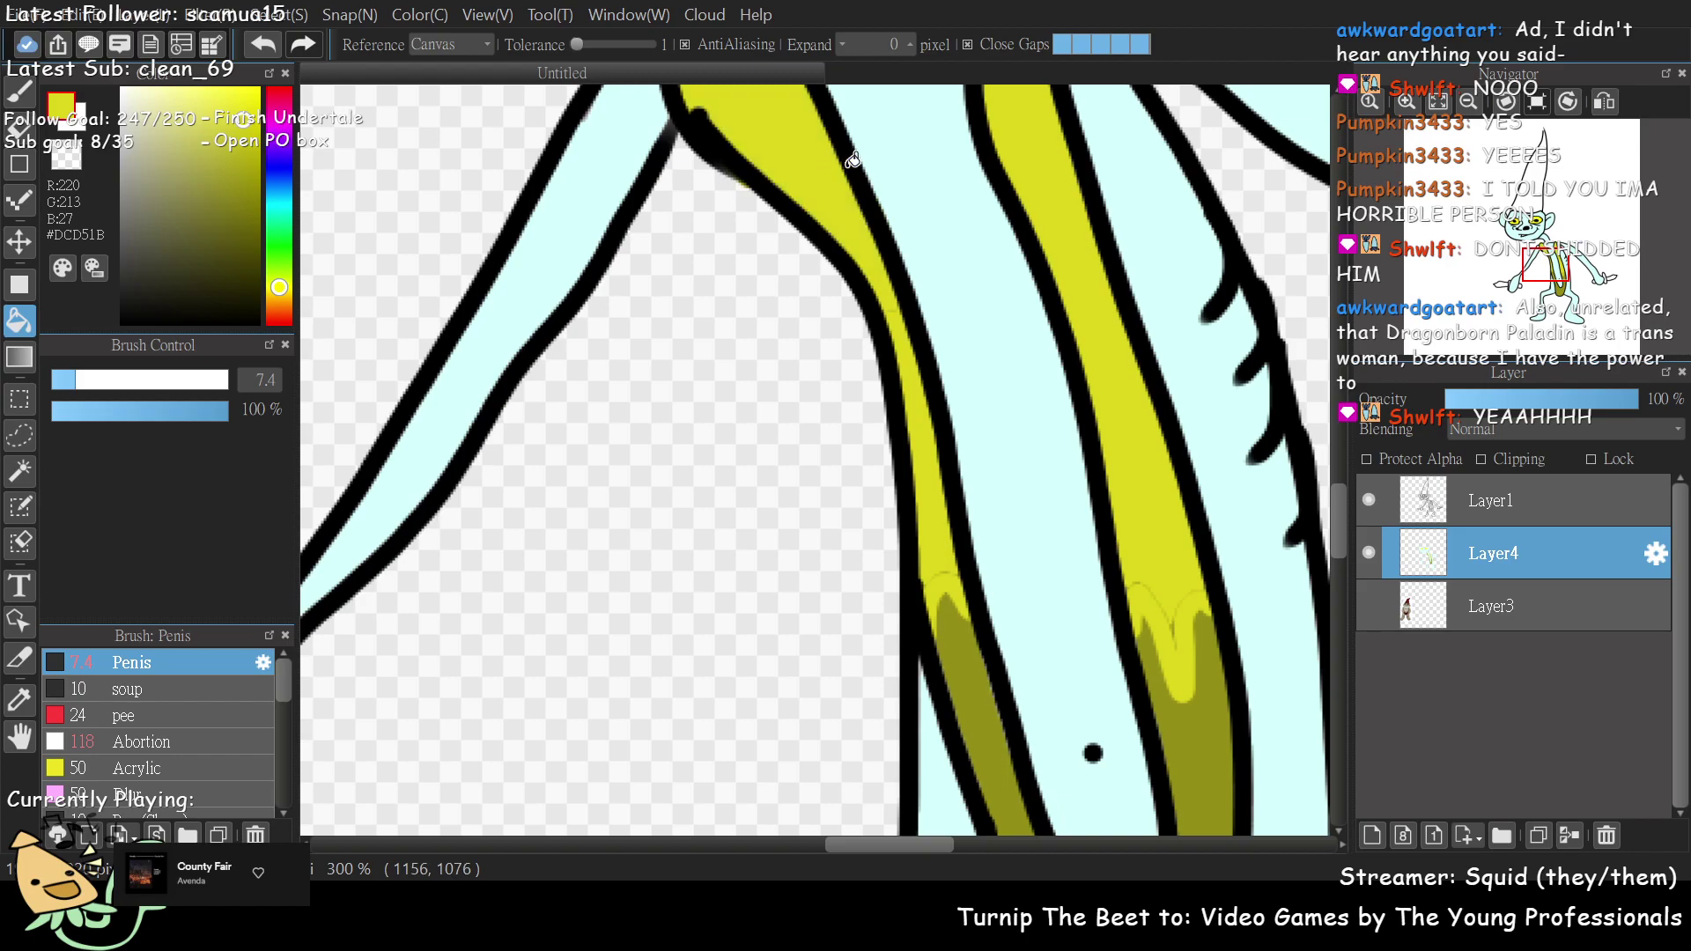
- Paint over the faint seams between the yellow fill and the zigzag lines on both swimsuit straps on Layer4
{"action": "key", "text": "b"}
{"action": "left_click", "coordinate": [1566, 280]}
{"action": "mouse_move", "coordinate": [1566, 280]}
{"action": "left_mouse_down"}
{"action": "mouse_move", "coordinate": [1533, 236]}
{"action": "mouse_move", "coordinate": [1552, 283]}
{"action": "left_mouse_up"}
{"action": "scroll", "coordinate": [1552, 283], "scroll_direction": "up", "scroll_amount": 2}
{"action": "mouse_move", "coordinate": [1043, 274]}
{"action": "left_mouse_down"}
{"action": "mouse_move", "coordinate": [1053, 229]}
{"action": "mouse_move", "coordinate": [1136, 426]}
{"action": "mouse_move", "coordinate": [1128, 279]}
{"action": "mouse_move", "coordinate": [1172, 260]}
{"action": "left_mouse_up"}
{"action": "mouse_move", "coordinate": [698, 230]}
{"action": "left_mouse_down"}
{"action": "mouse_move", "coordinate": [649, 219]}
{"action": "mouse_move", "coordinate": [626, 251]}
{"action": "left_mouse_up"}
{"action": "scroll", "coordinate": [1585, 272], "scroll_direction": "up", "scroll_amount": 1}
{"action": "scroll", "coordinate": [1583, 273], "scroll_direction": "up", "scroll_amount": 2}
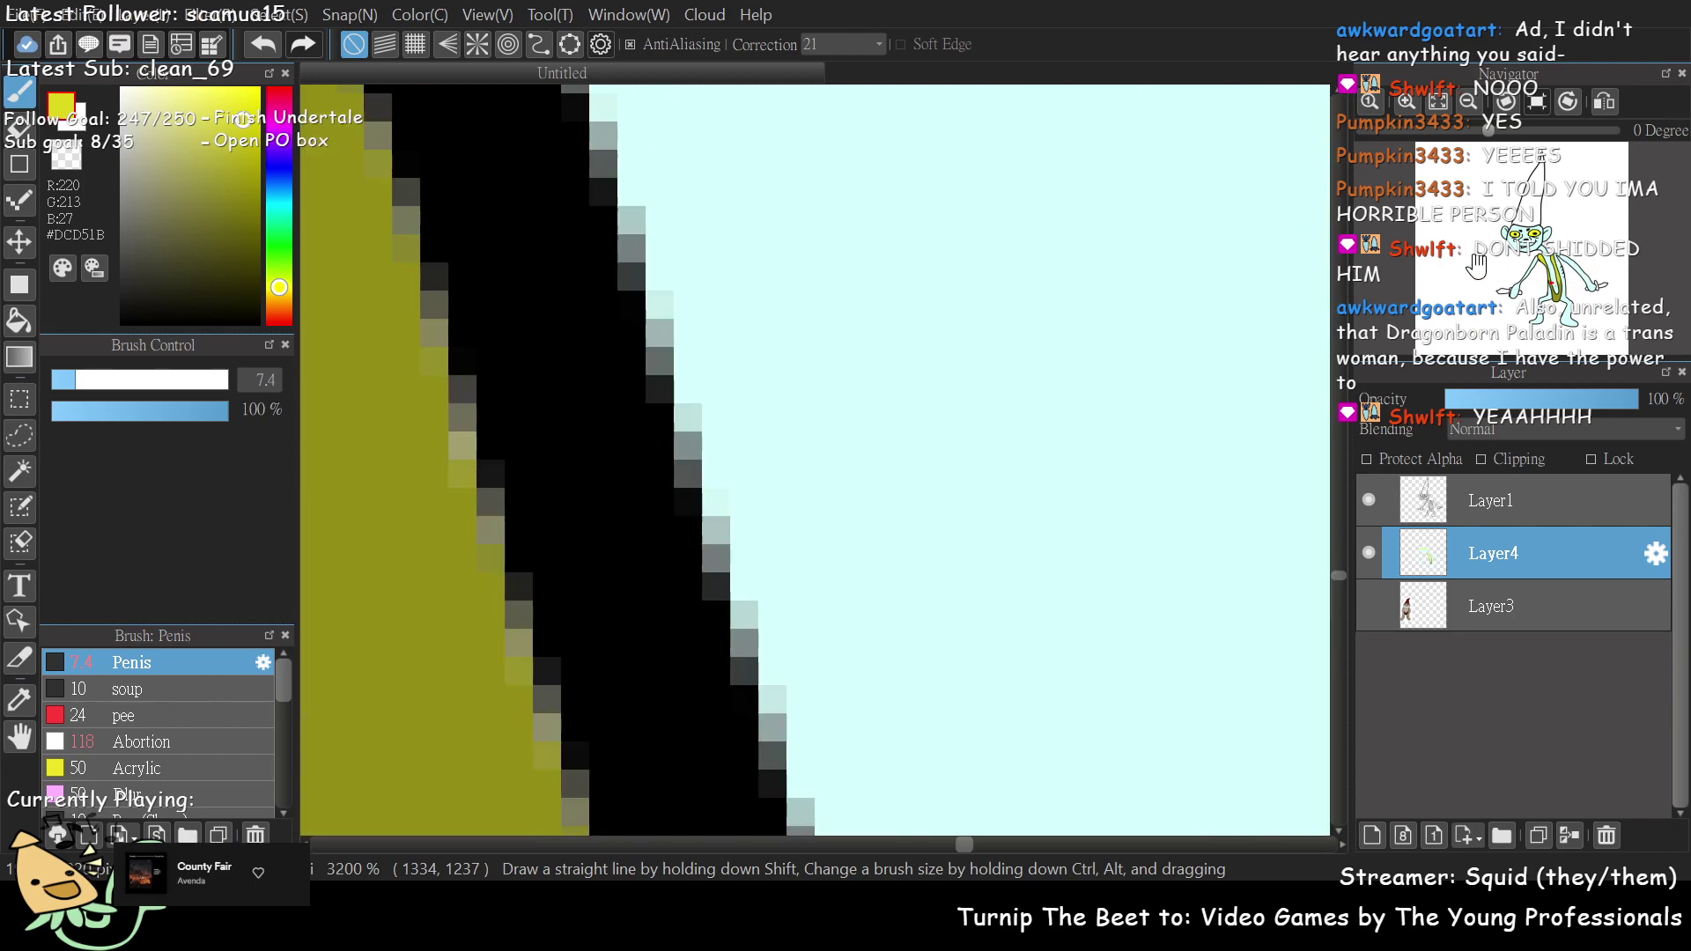
{"action": "scroll", "coordinate": [1572, 286], "scroll_direction": "down", "scroll_amount": 6}
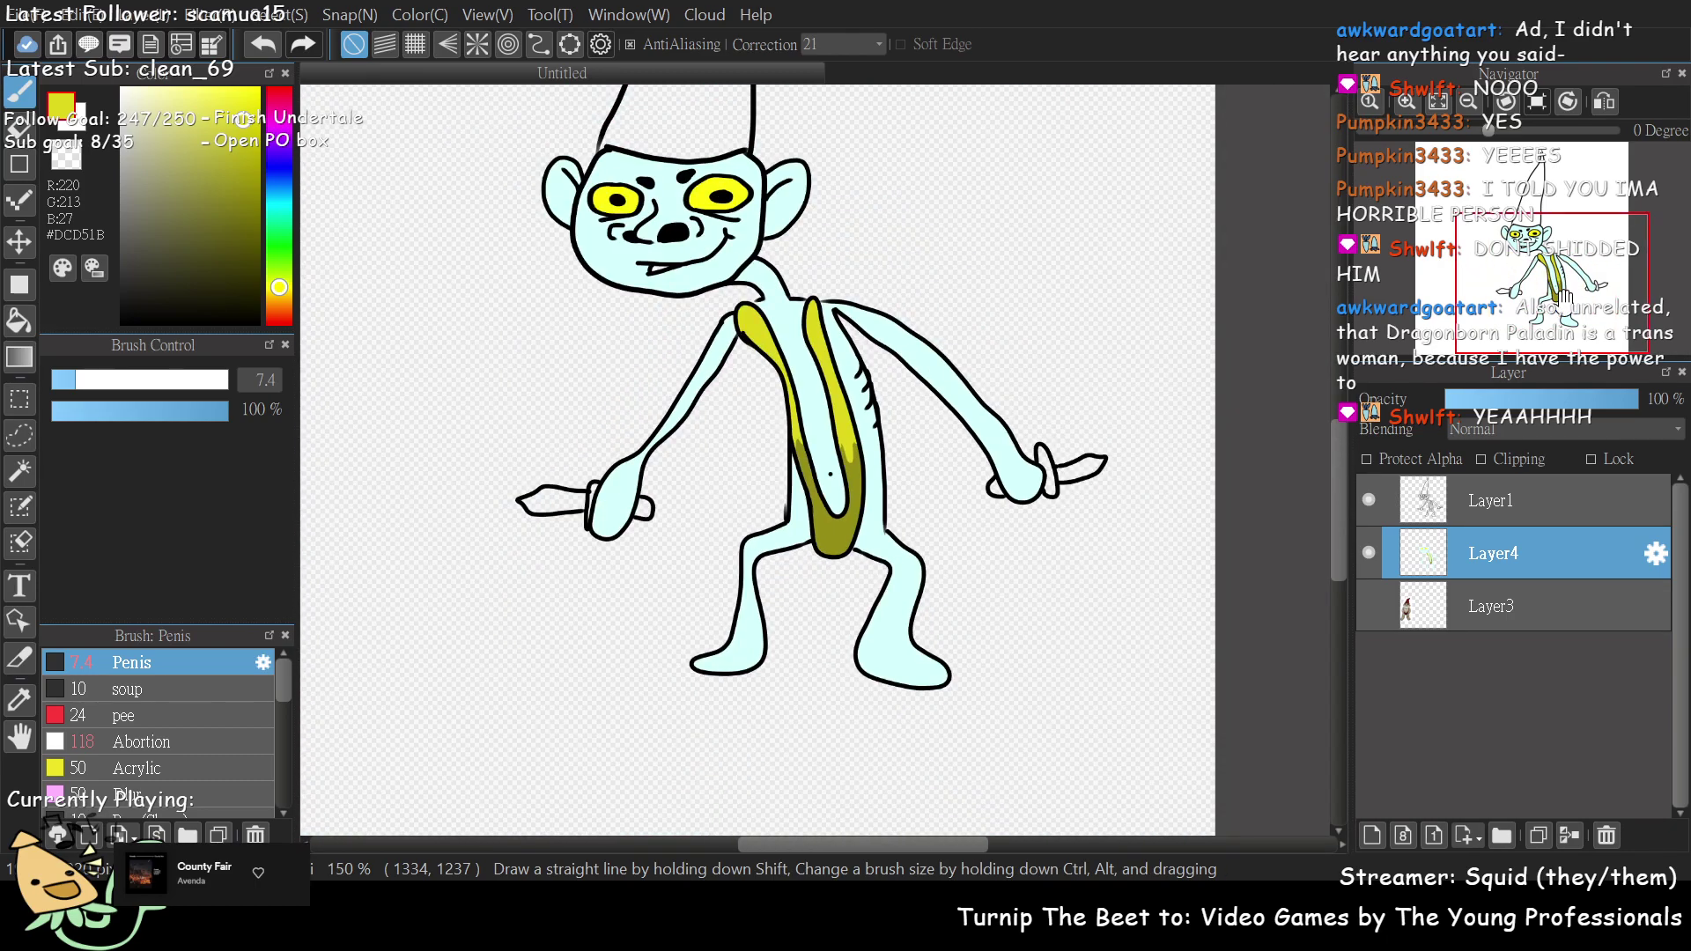
{"action": "scroll", "coordinate": [1564, 297], "scroll_direction": "up", "scroll_amount": 5}
{"action": "scroll", "coordinate": [1555, 278], "scroll_direction": "down", "scroll_amount": 1}
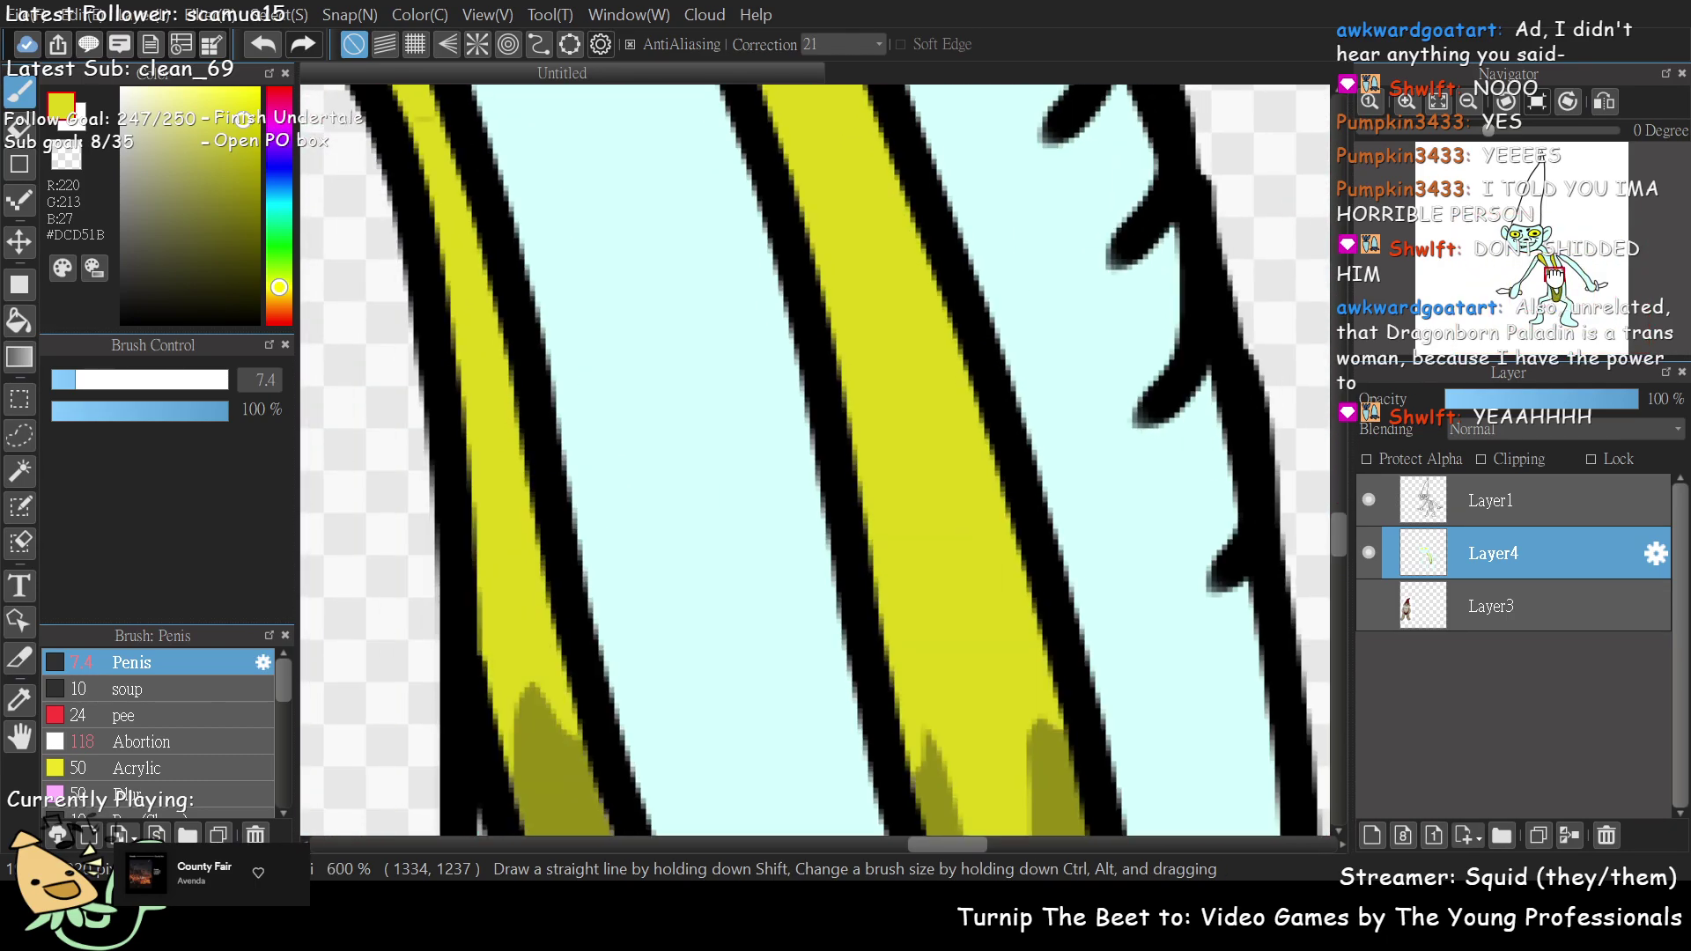
{"action": "left_click_drag", "start_coordinate": [1554, 278], "coordinate": [1564, 283]}
{"action": "mouse_move", "coordinate": [739, 403]}
{"action": "left_mouse_down"}
{"action": "mouse_move", "coordinate": [758, 355]}
{"action": "mouse_move", "coordinate": [797, 333]}
{"action": "mouse_move", "coordinate": [816, 415]}
{"action": "mouse_move", "coordinate": [845, 428]}
{"action": "mouse_move", "coordinate": [797, 101]}
{"action": "mouse_move", "coordinate": [767, 262]}
{"action": "mouse_move", "coordinate": [742, 159]}
{"action": "mouse_move", "coordinate": [767, 370]}
{"action": "mouse_move", "coordinate": [723, 187]}
{"action": "mouse_move", "coordinate": [764, 346]}
{"action": "left_mouse_up"}
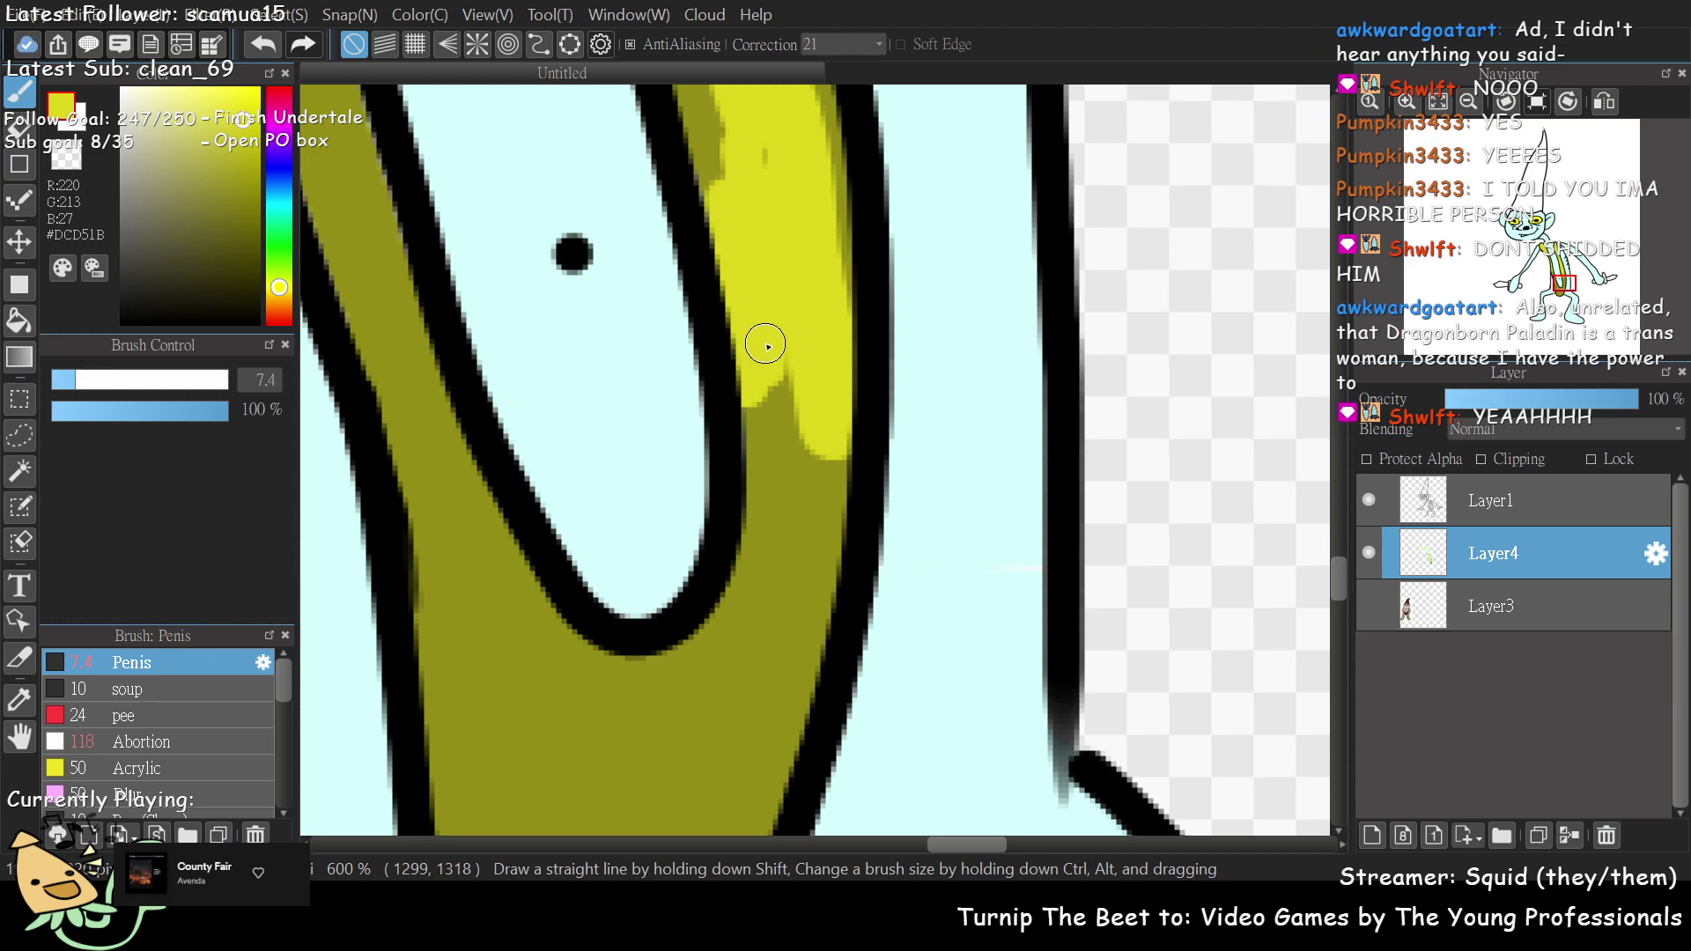
{"action": "key", "text": "ctrl+z"}
- Draw a lower yellow zigzag across each strap just below navel level and bucket-fill the olive above it with yellow #DCD51B
{"action": "mouse_move", "coordinate": [1559, 306]}
{"action": "left_mouse_down"}
{"action": "mouse_move", "coordinate": [1551, 279]}
{"action": "mouse_move", "coordinate": [1554, 293]}
{"action": "left_mouse_up"}
{"action": "mouse_move", "coordinate": [644, 307]}
{"action": "left_mouse_down"}
{"action": "mouse_move", "coordinate": [642, 283]}
{"action": "mouse_move", "coordinate": [740, 332]}
{"action": "left_mouse_up"}
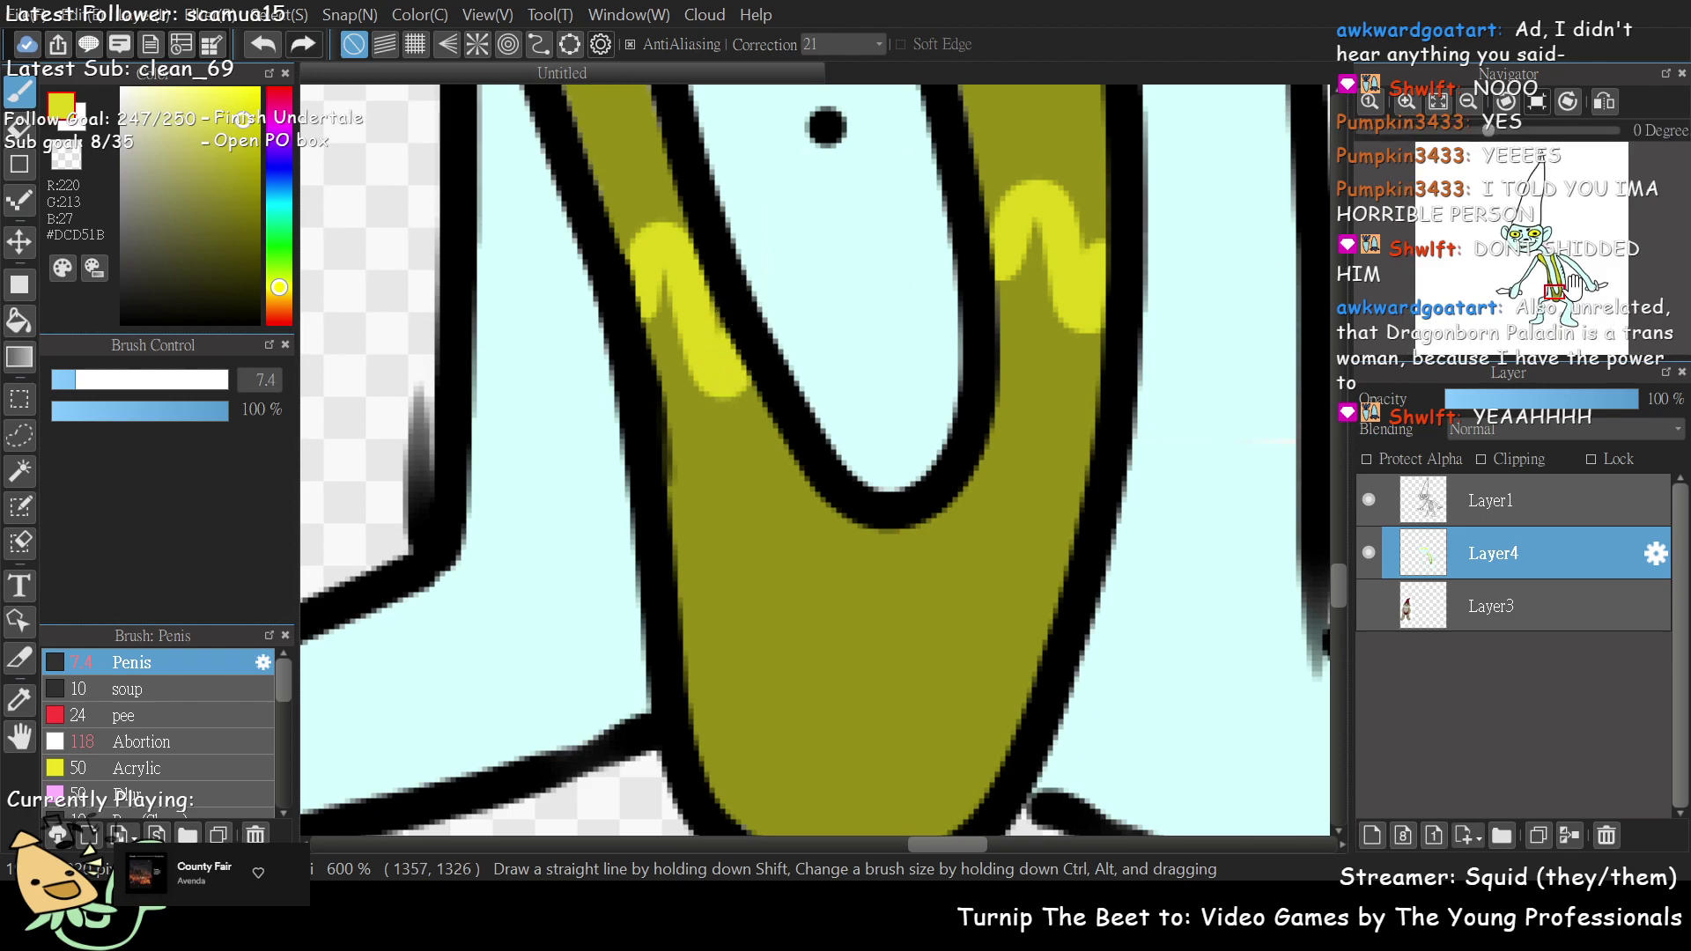
{"action": "scroll", "coordinate": [1548, 282], "scroll_direction": "down", "scroll_amount": 3}
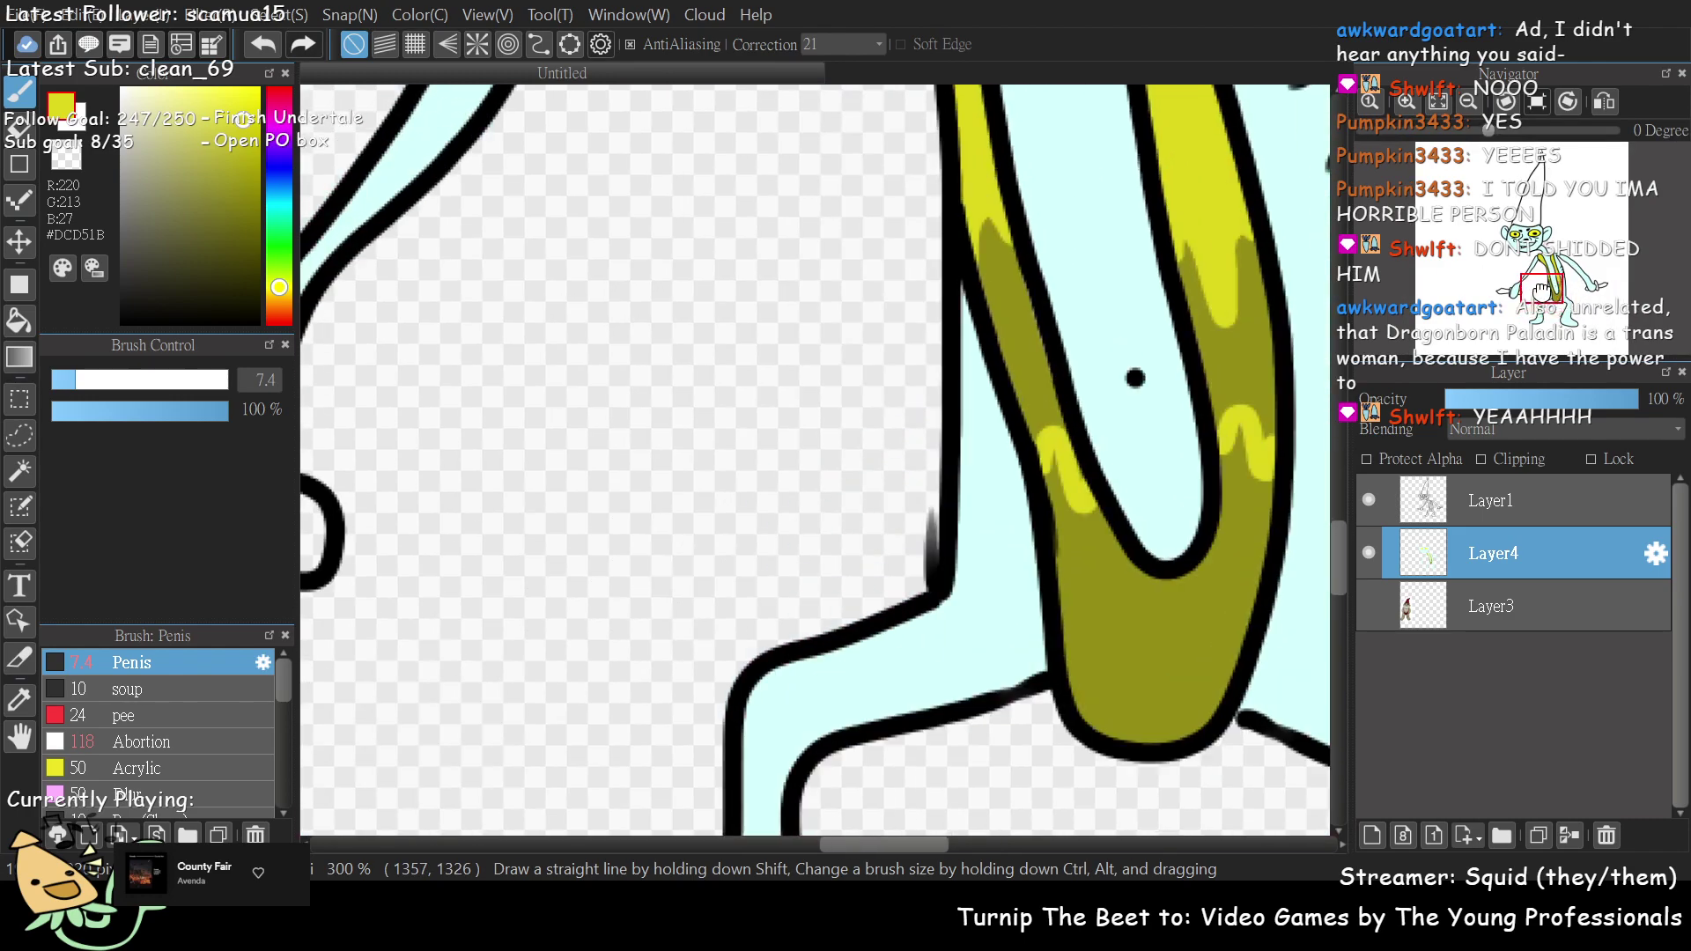
{"action": "left_click_drag", "start_coordinate": [1541, 290], "coordinate": [1552, 283]}
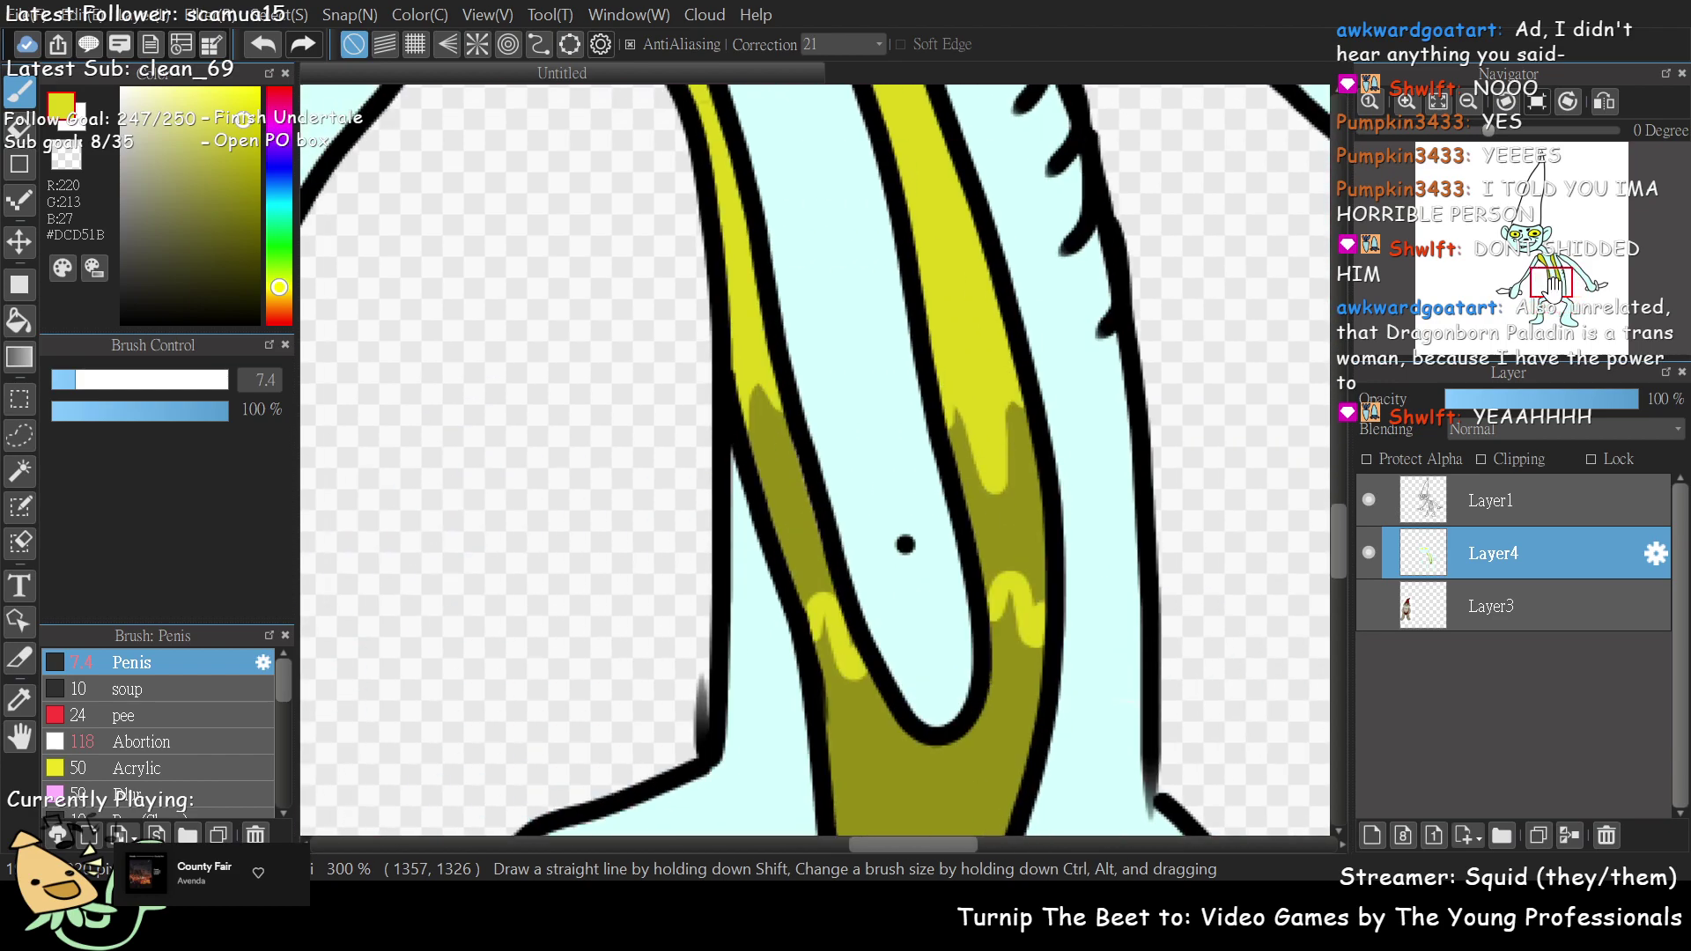
{"action": "left_click", "coordinate": [804, 483]}
{"action": "left_click", "coordinate": [996, 502]}
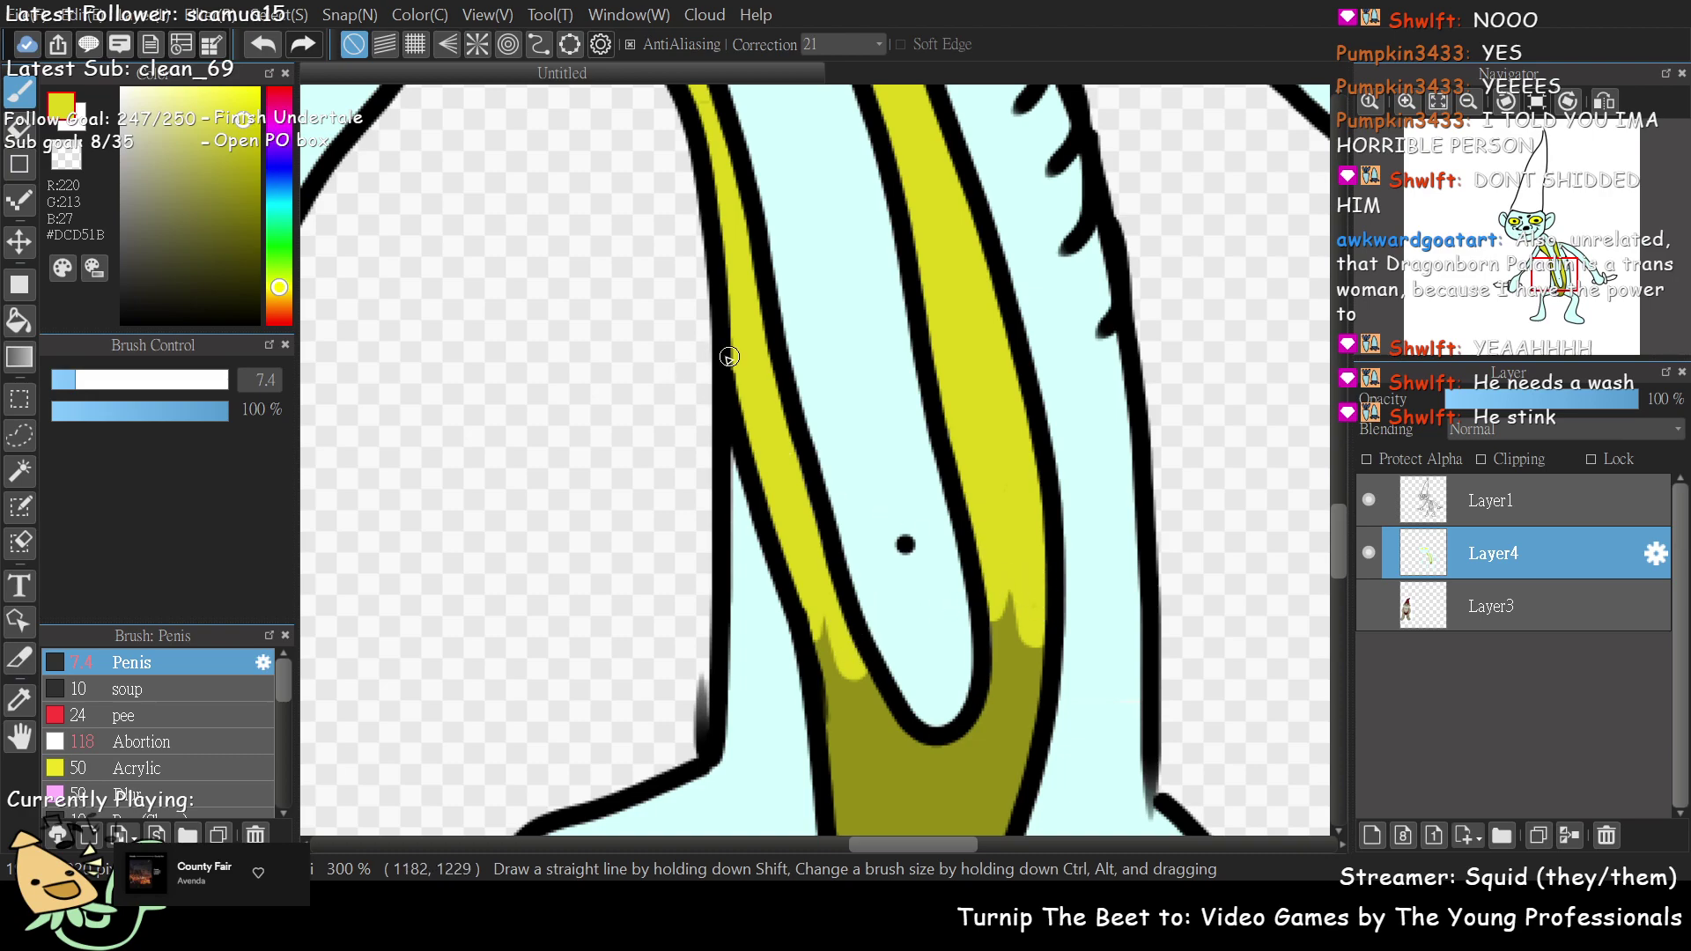
- Paint thin yellow drips running into the olive along both straps' lower colour edge with a size 4.1 brush
{"action": "scroll", "coordinate": [1536, 253], "scroll_direction": "down", "scroll_amount": 1}
{"action": "scroll", "coordinate": [1537, 253], "scroll_direction": "down", "scroll_amount": 4}
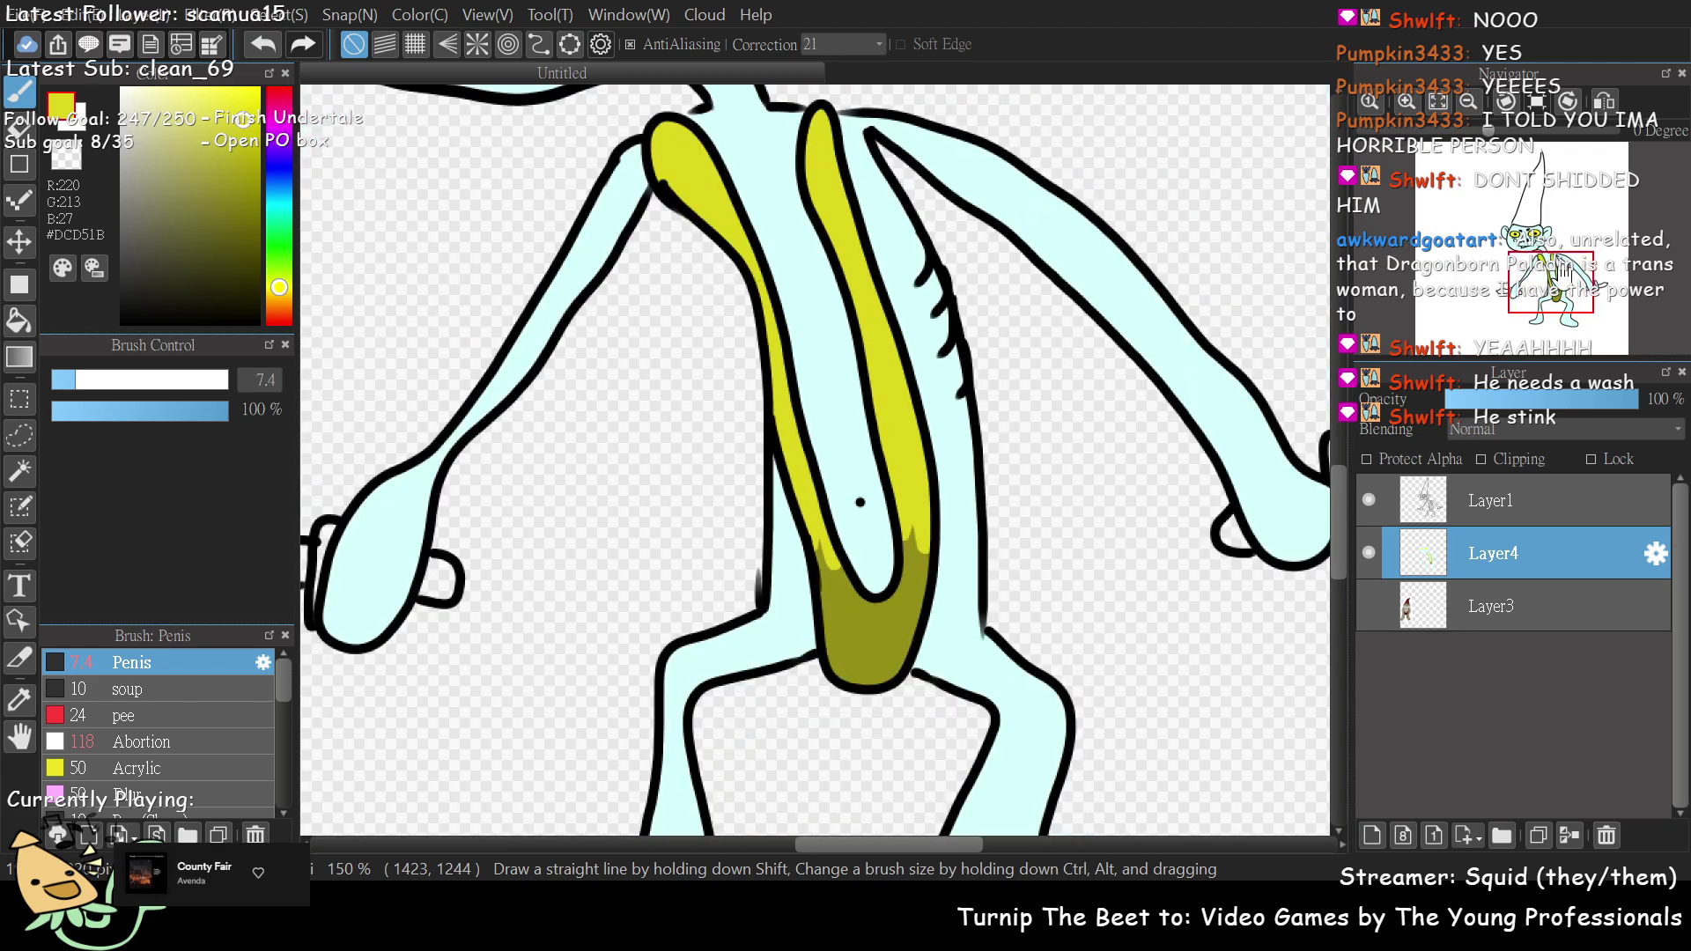
{"action": "scroll", "coordinate": [1587, 271], "scroll_direction": "up", "scroll_amount": 4}
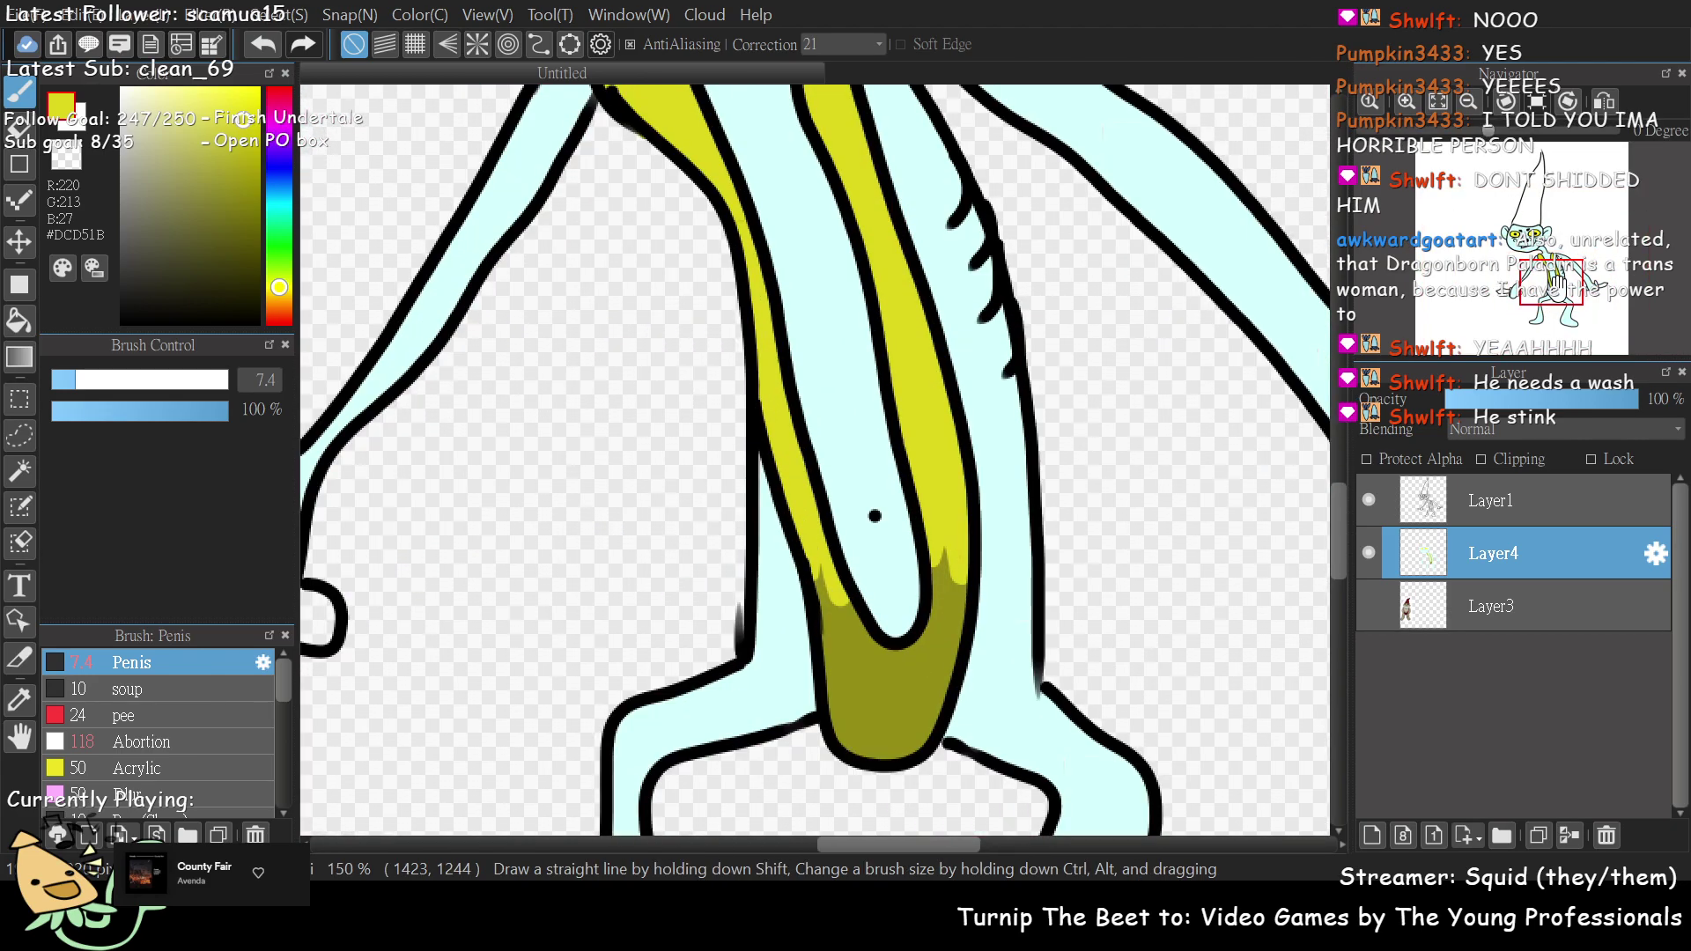
{"action": "scroll", "coordinate": [1518, 252], "scroll_direction": "up", "scroll_amount": 3}
{"action": "left_click_drag", "start_coordinate": [1534, 257], "coordinate": [1554, 289]}
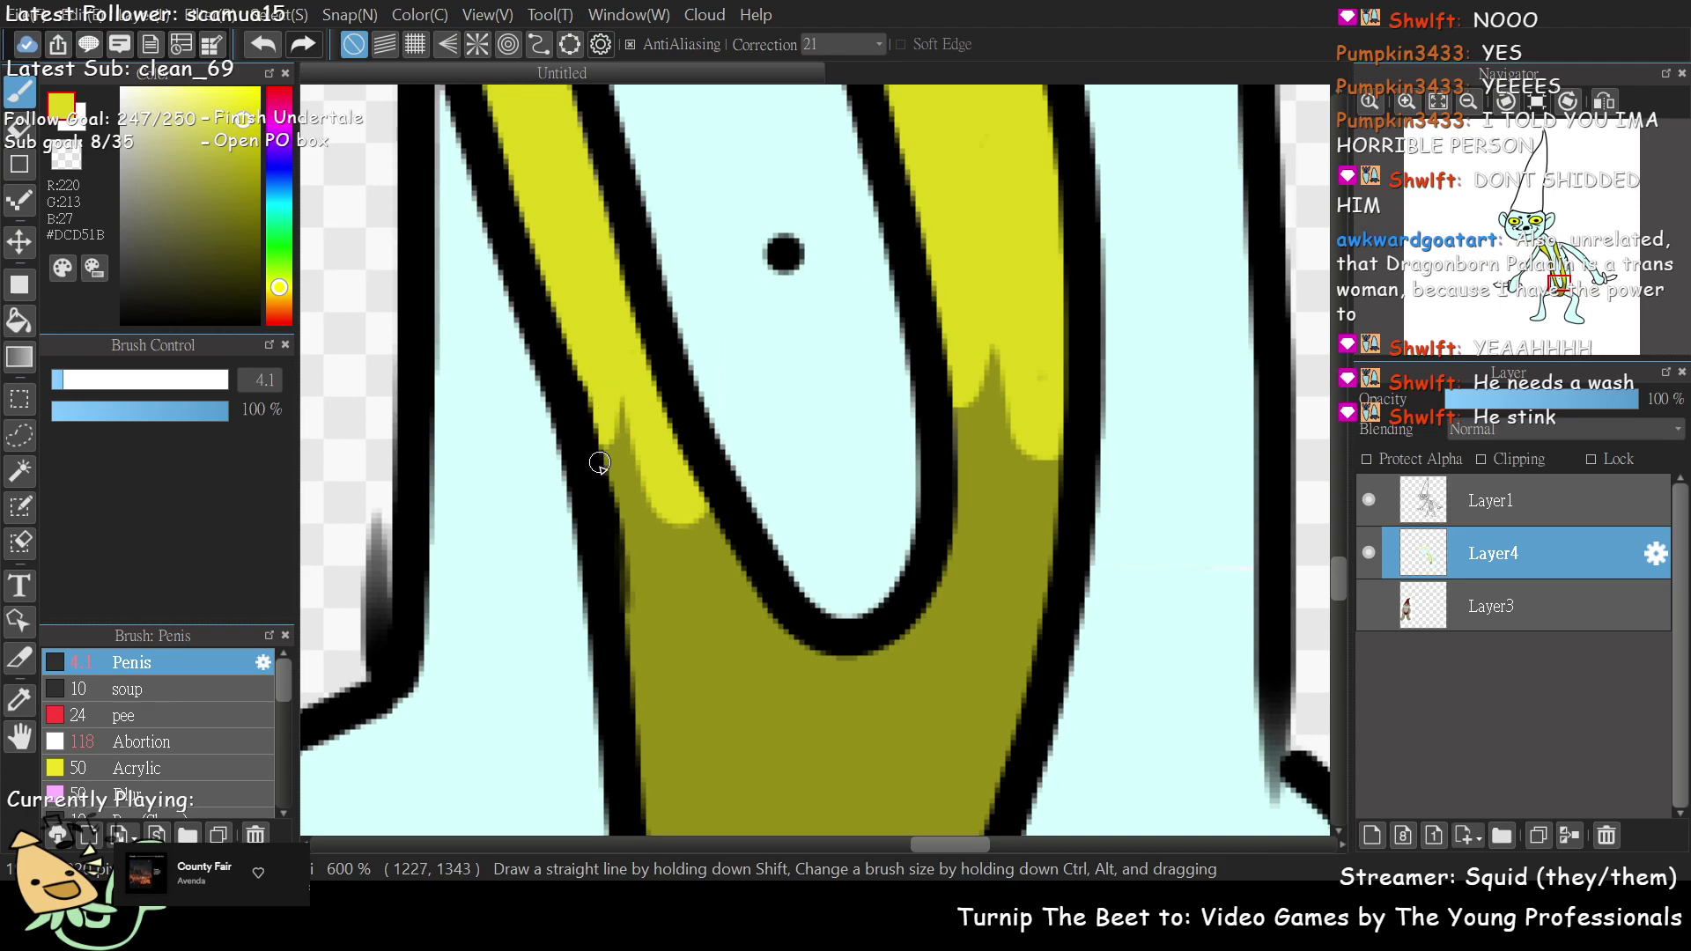
{"action": "left_click_drag", "start_coordinate": [615, 398], "coordinate": [669, 581]}
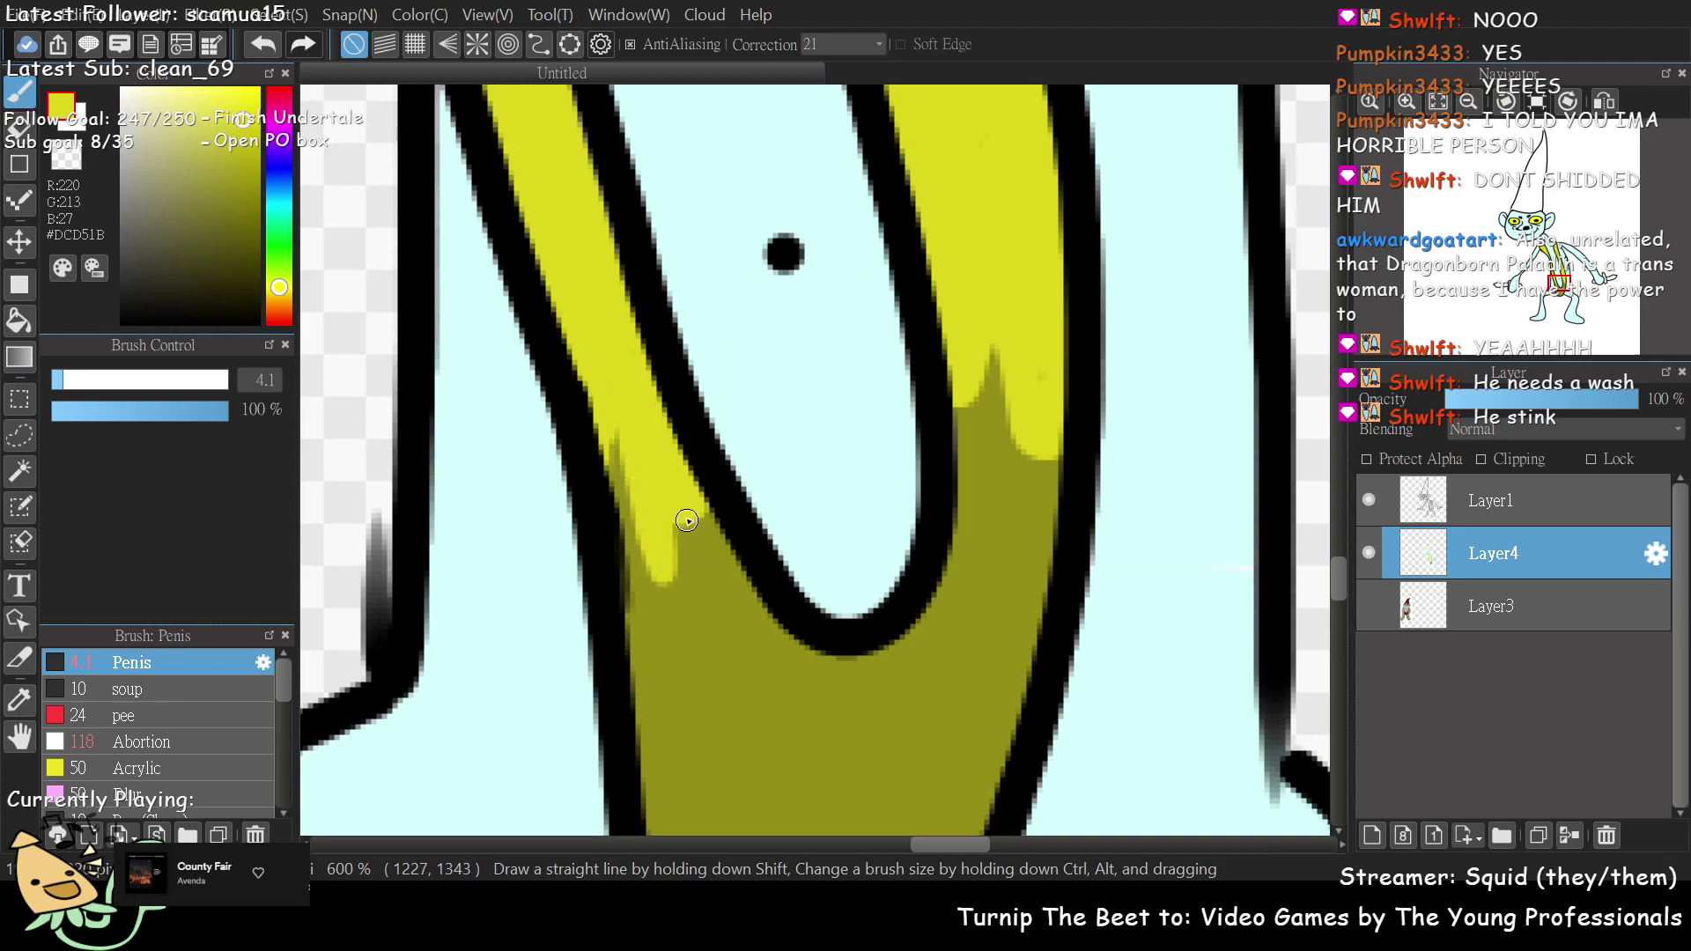
{"action": "key", "text": "ctrl+z"}
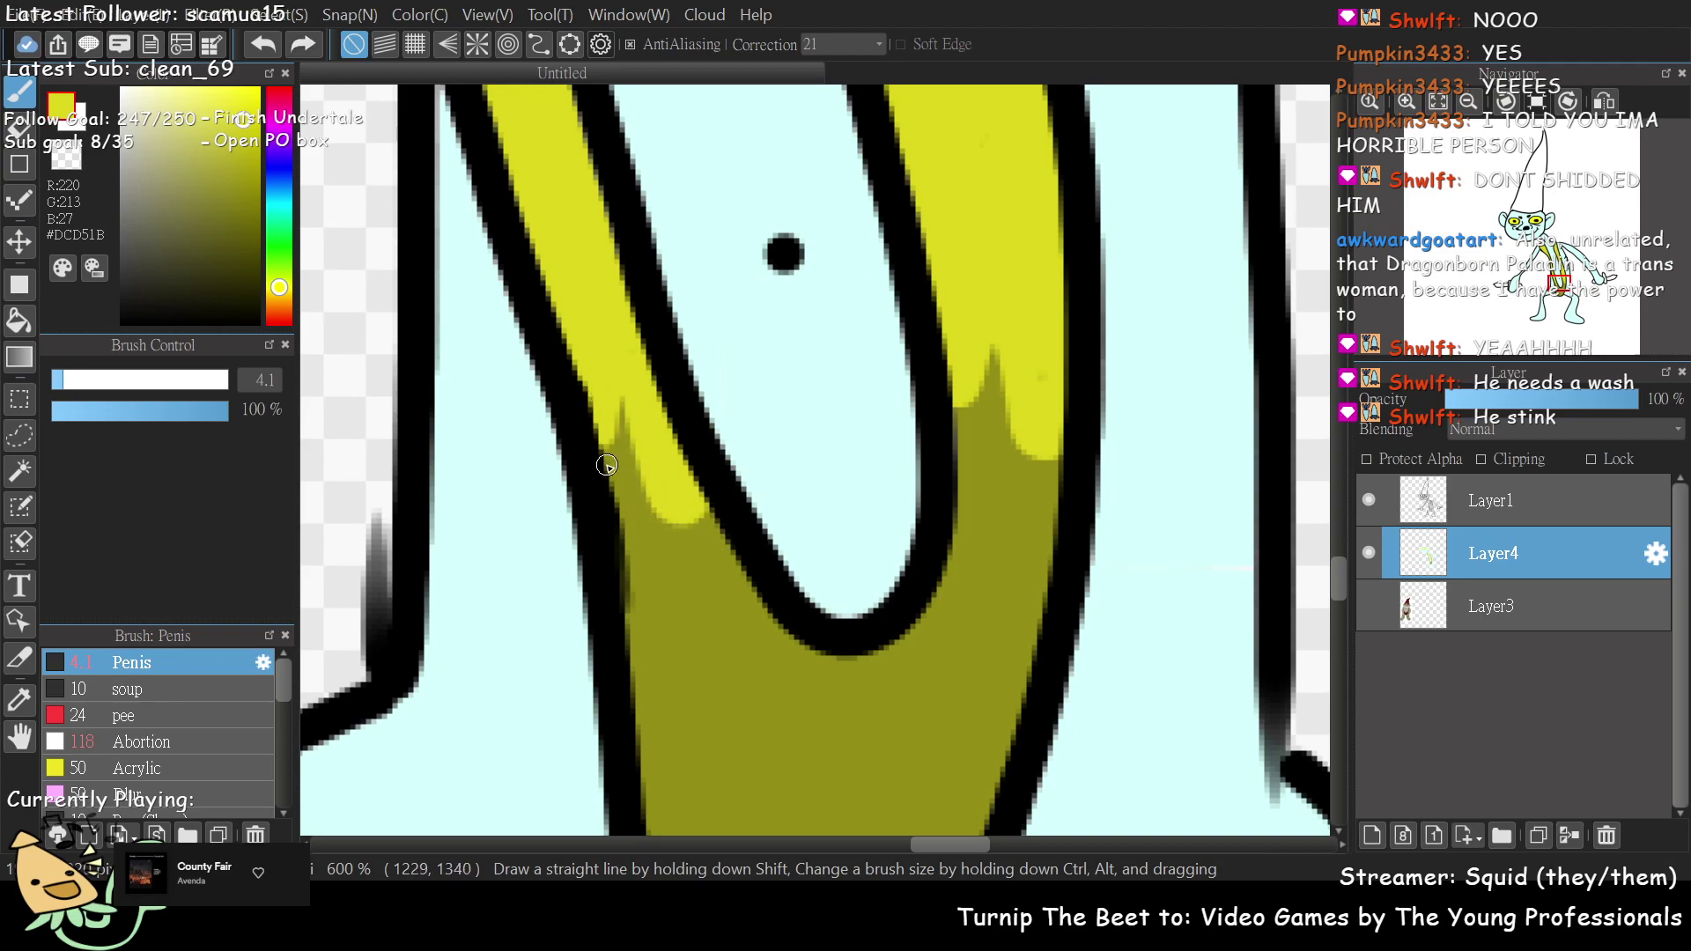
{"action": "mouse_move", "coordinate": [621, 396]}
{"action": "left_mouse_down"}
{"action": "mouse_move", "coordinate": [663, 598]}
{"action": "mouse_move", "coordinate": [672, 609]}
{"action": "mouse_move", "coordinate": [677, 476]}
{"action": "mouse_move", "coordinate": [721, 595]}
{"action": "mouse_move", "coordinate": [722, 520]}
{"action": "mouse_move", "coordinate": [706, 564]}
{"action": "mouse_move", "coordinate": [637, 451]}
{"action": "mouse_move", "coordinate": [646, 523]}
{"action": "mouse_move", "coordinate": [640, 488]}
{"action": "mouse_move", "coordinate": [624, 535]}
{"action": "mouse_move", "coordinate": [638, 516]}
{"action": "mouse_move", "coordinate": [651, 544]}
{"action": "mouse_move", "coordinate": [644, 494]}
{"action": "mouse_move", "coordinate": [621, 505]}
{"action": "mouse_move", "coordinate": [631, 443]}
{"action": "mouse_move", "coordinate": [636, 484]}
{"action": "left_mouse_up"}
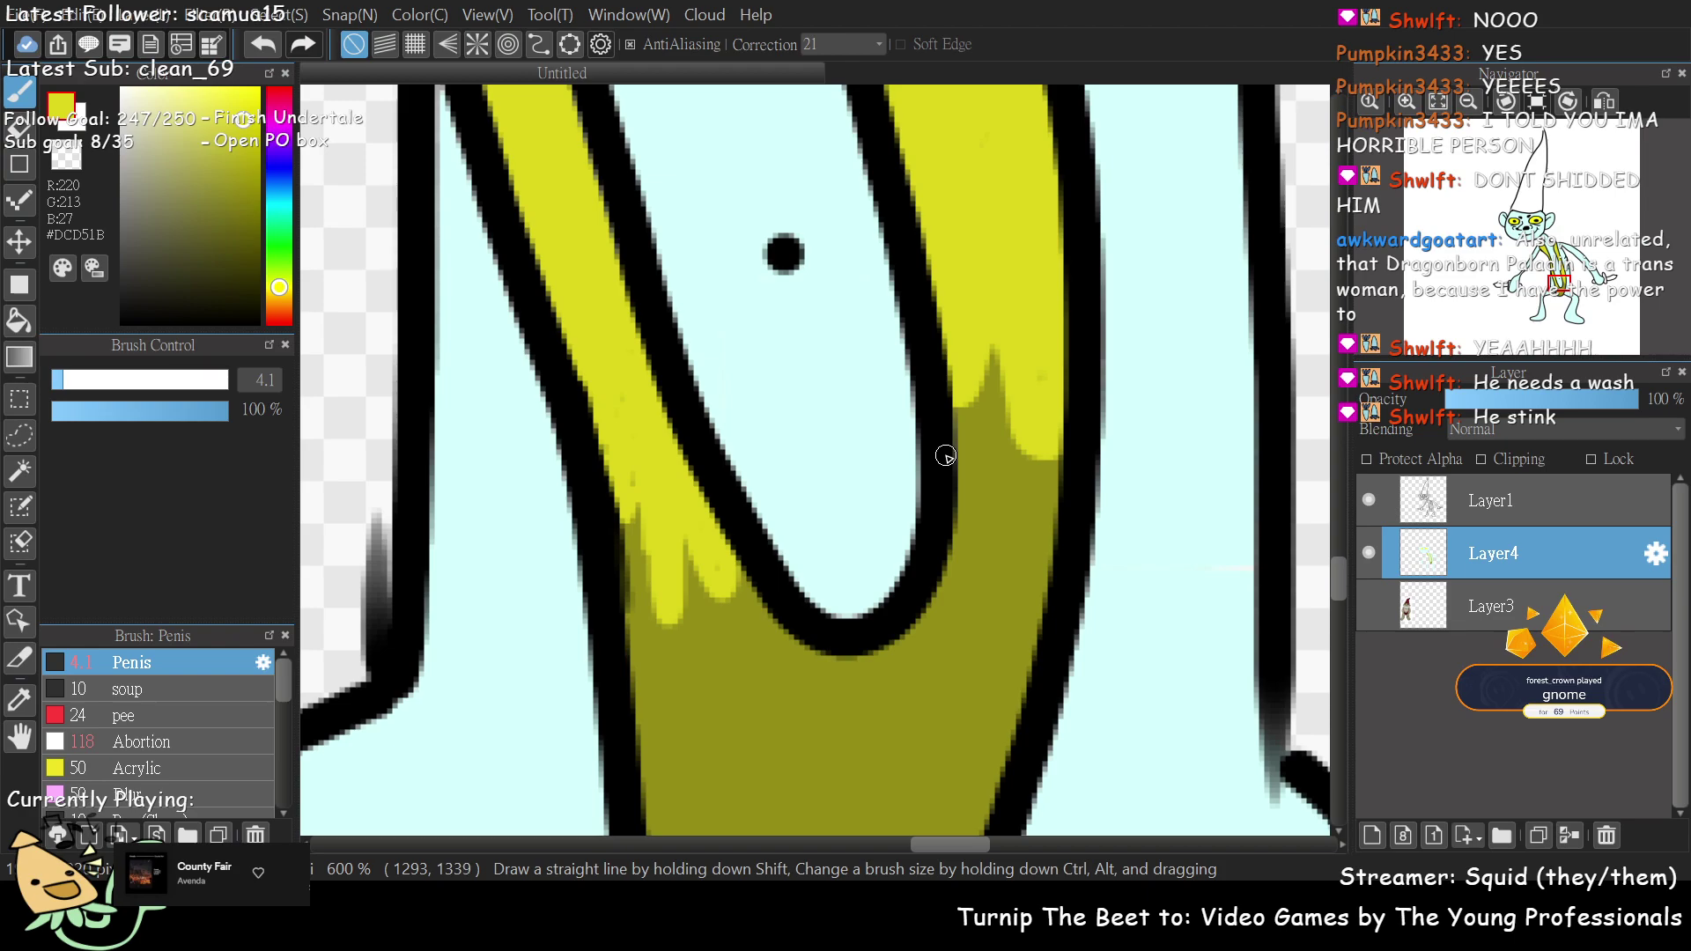
{"action": "mouse_move", "coordinate": [973, 374]}
{"action": "left_mouse_down"}
{"action": "mouse_move", "coordinate": [963, 563]}
{"action": "mouse_move", "coordinate": [992, 509]}
{"action": "mouse_move", "coordinate": [1003, 415]}
{"action": "mouse_move", "coordinate": [1030, 443]}
{"action": "mouse_move", "coordinate": [1027, 520]}
{"action": "mouse_move", "coordinate": [1044, 417]}
{"action": "mouse_move", "coordinate": [1057, 471]}
{"action": "left_mouse_up"}
{"action": "mouse_move", "coordinate": [1037, 410]}
{"action": "left_mouse_down"}
{"action": "mouse_move", "coordinate": [999, 413]}
{"action": "mouse_move", "coordinate": [987, 326]}
{"action": "mouse_move", "coordinate": [1006, 433]}
{"action": "left_mouse_up"}
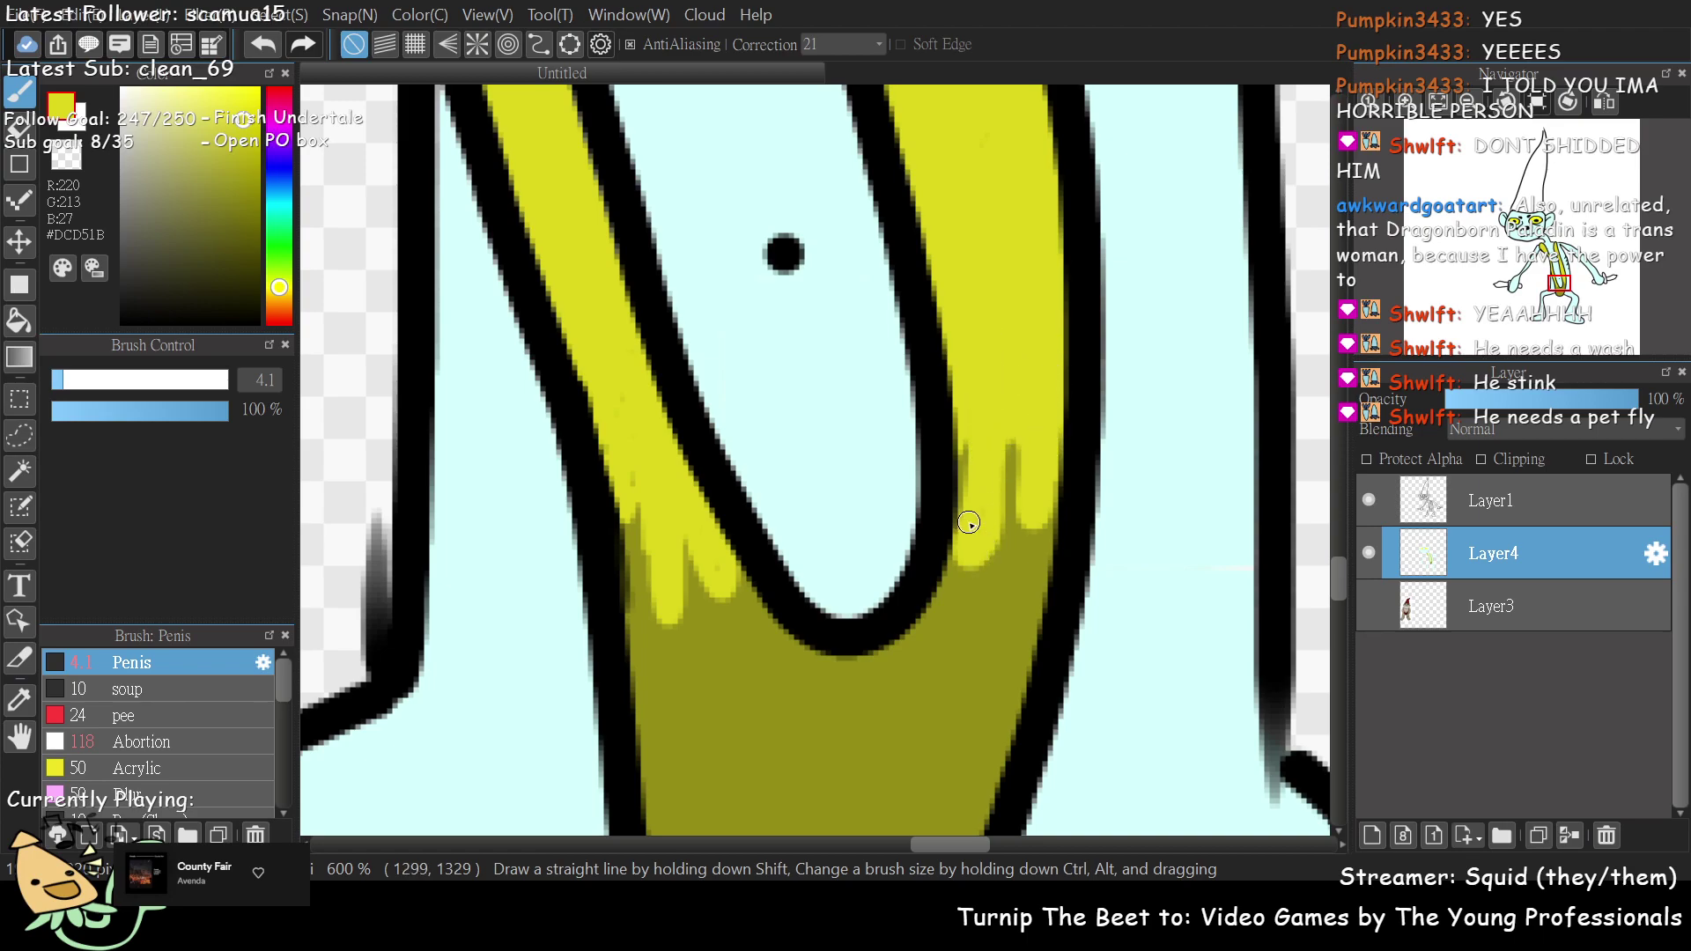
{"action": "scroll", "coordinate": [1539, 250], "scroll_direction": "down", "scroll_amount": 6}
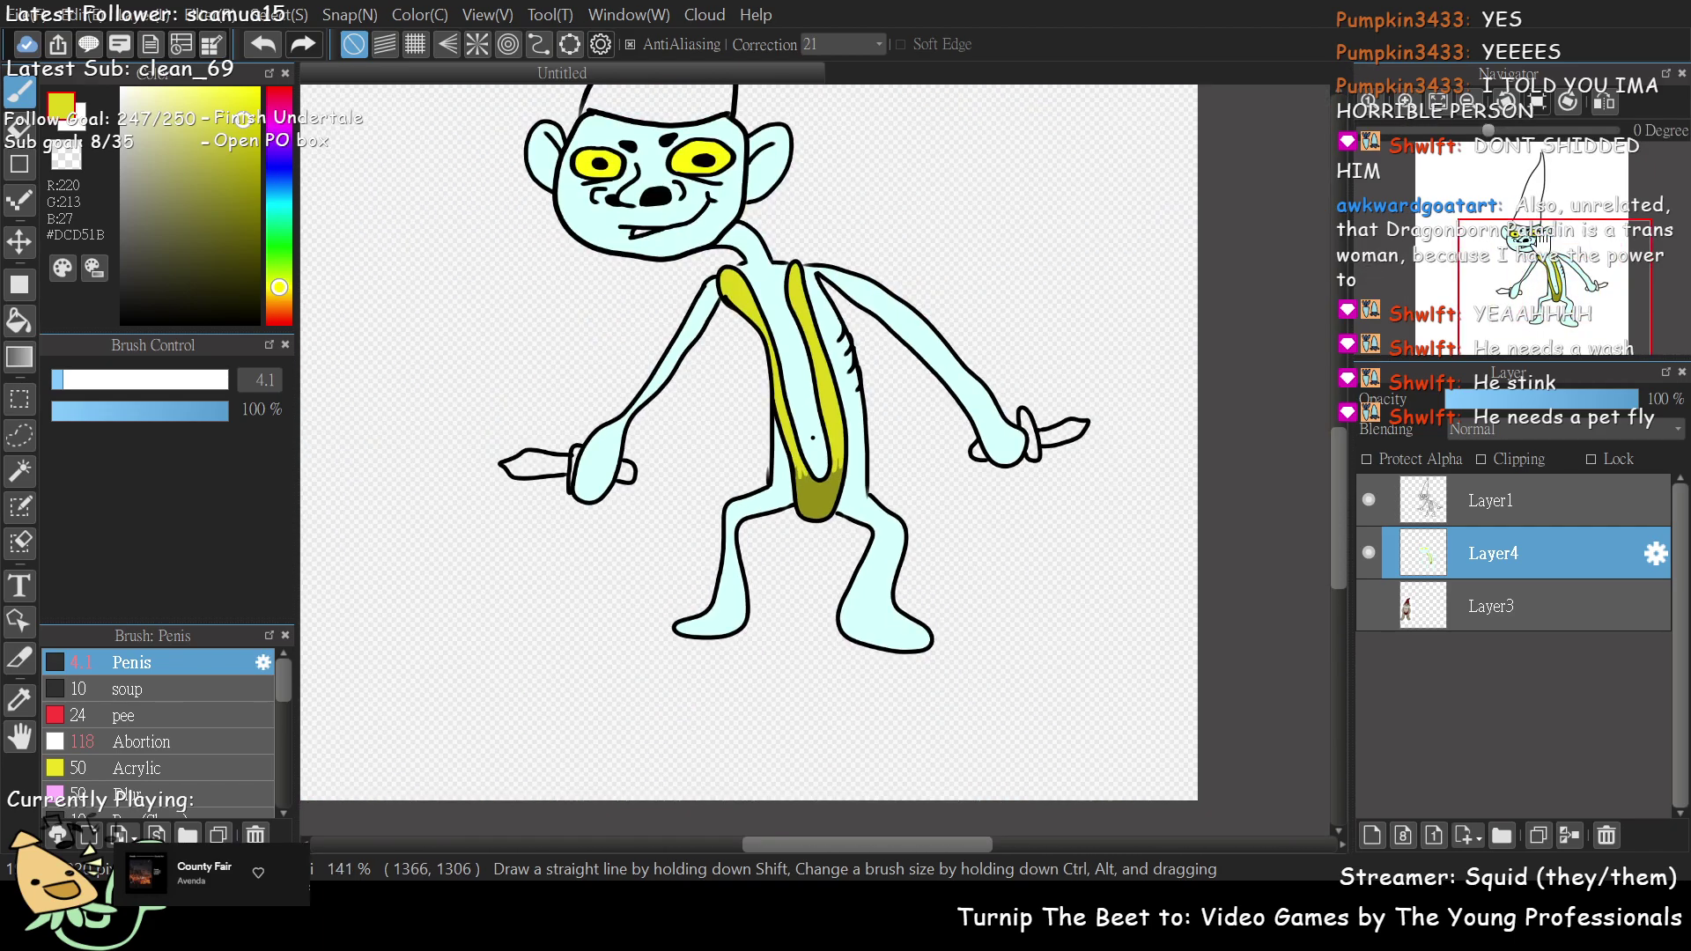
{"action": "scroll", "coordinate": [1539, 236], "scroll_direction": "down", "scroll_amount": 2}
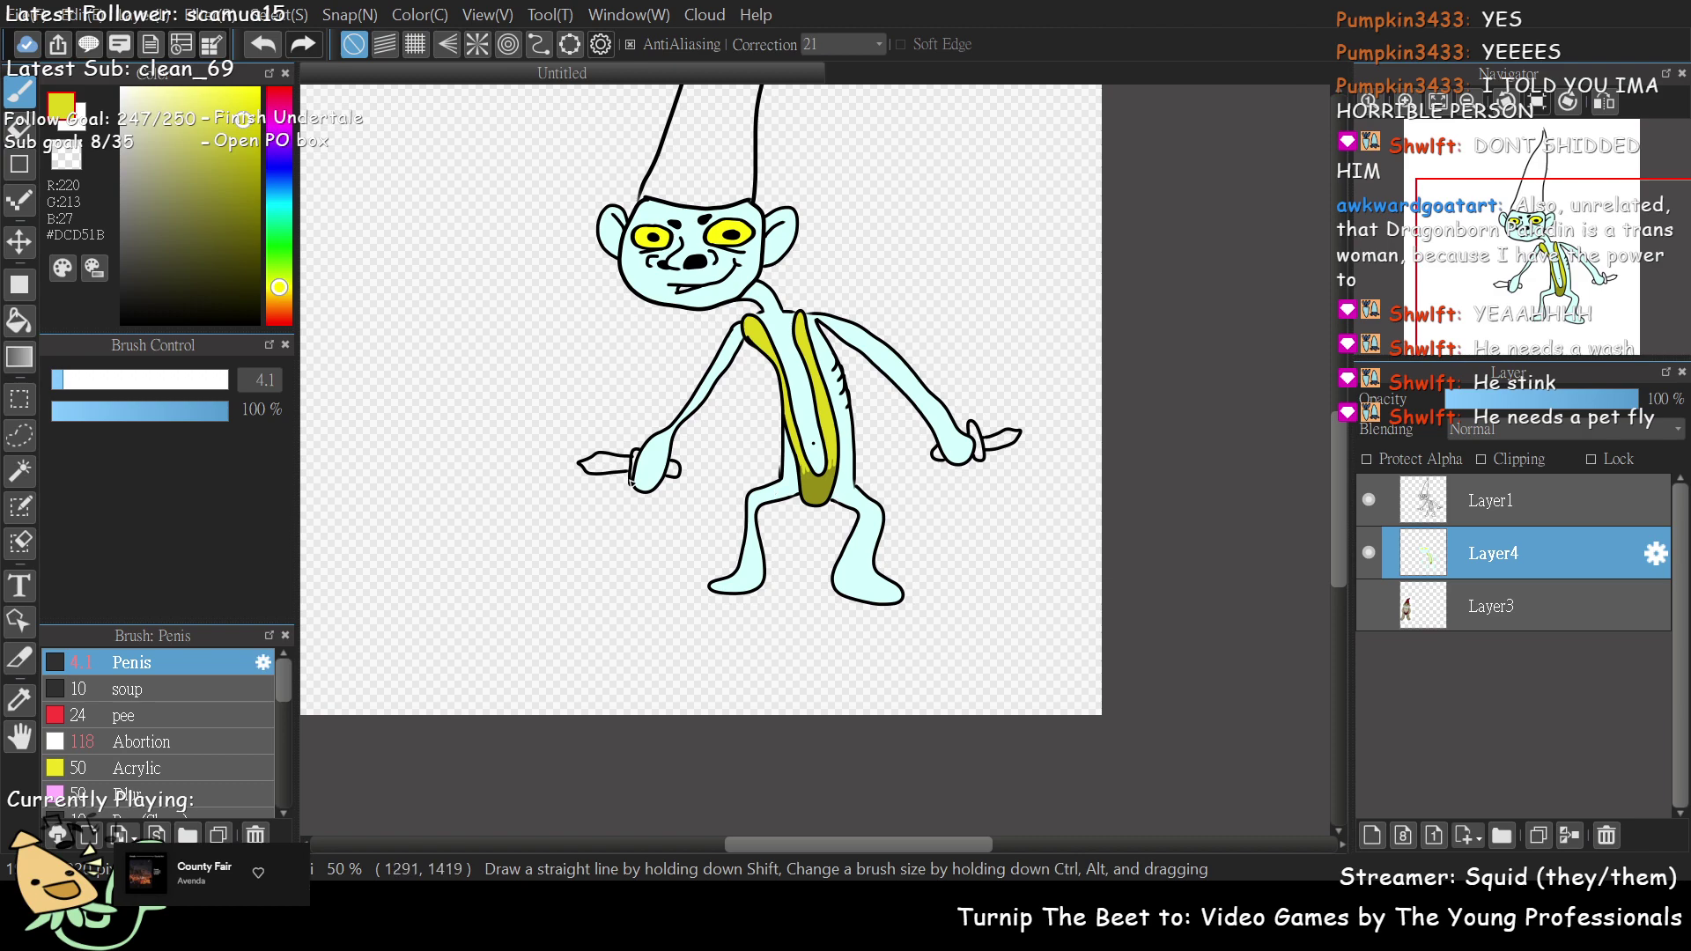
{"action": "left_click", "coordinate": [255, 322]}
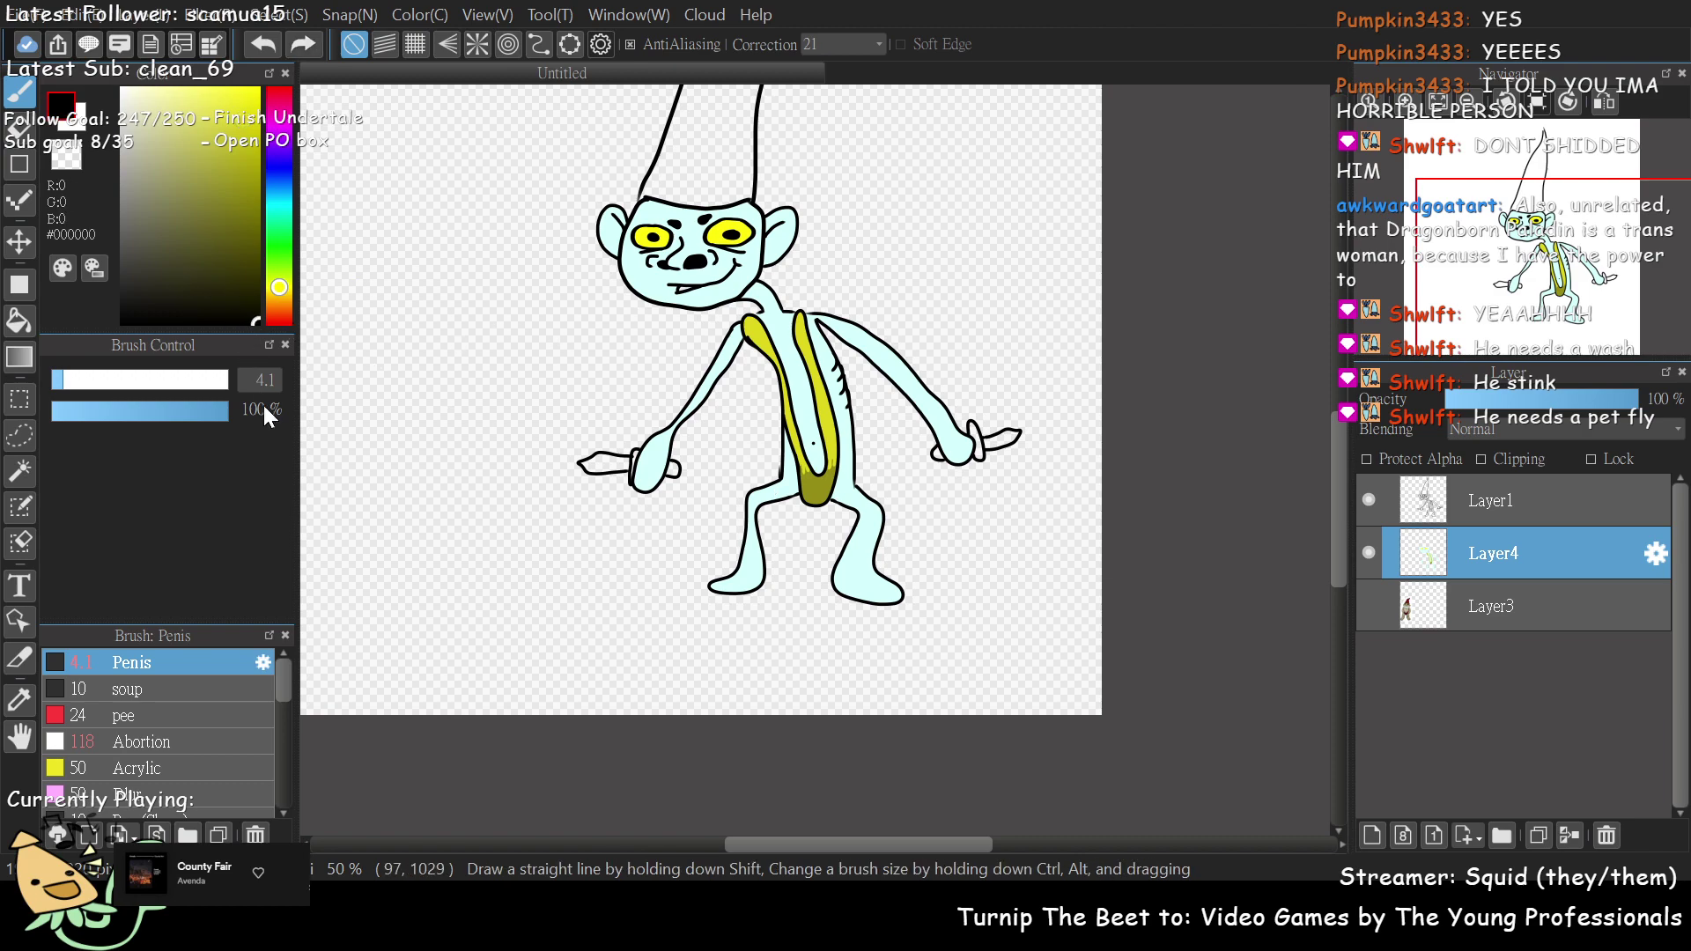
{"action": "left_click", "coordinate": [139, 380]}
{"action": "left_click", "coordinate": [356, 254]}
{"action": "left_click", "coordinate": [424, 257]}
{"action": "mouse_move", "coordinate": [304, 329]}
{"action": "left_mouse_down"}
{"action": "mouse_move", "coordinate": [464, 306]}
{"action": "mouse_move", "coordinate": [500, 381]}
{"action": "mouse_move", "coordinate": [301, 356]}
{"action": "left_mouse_up"}
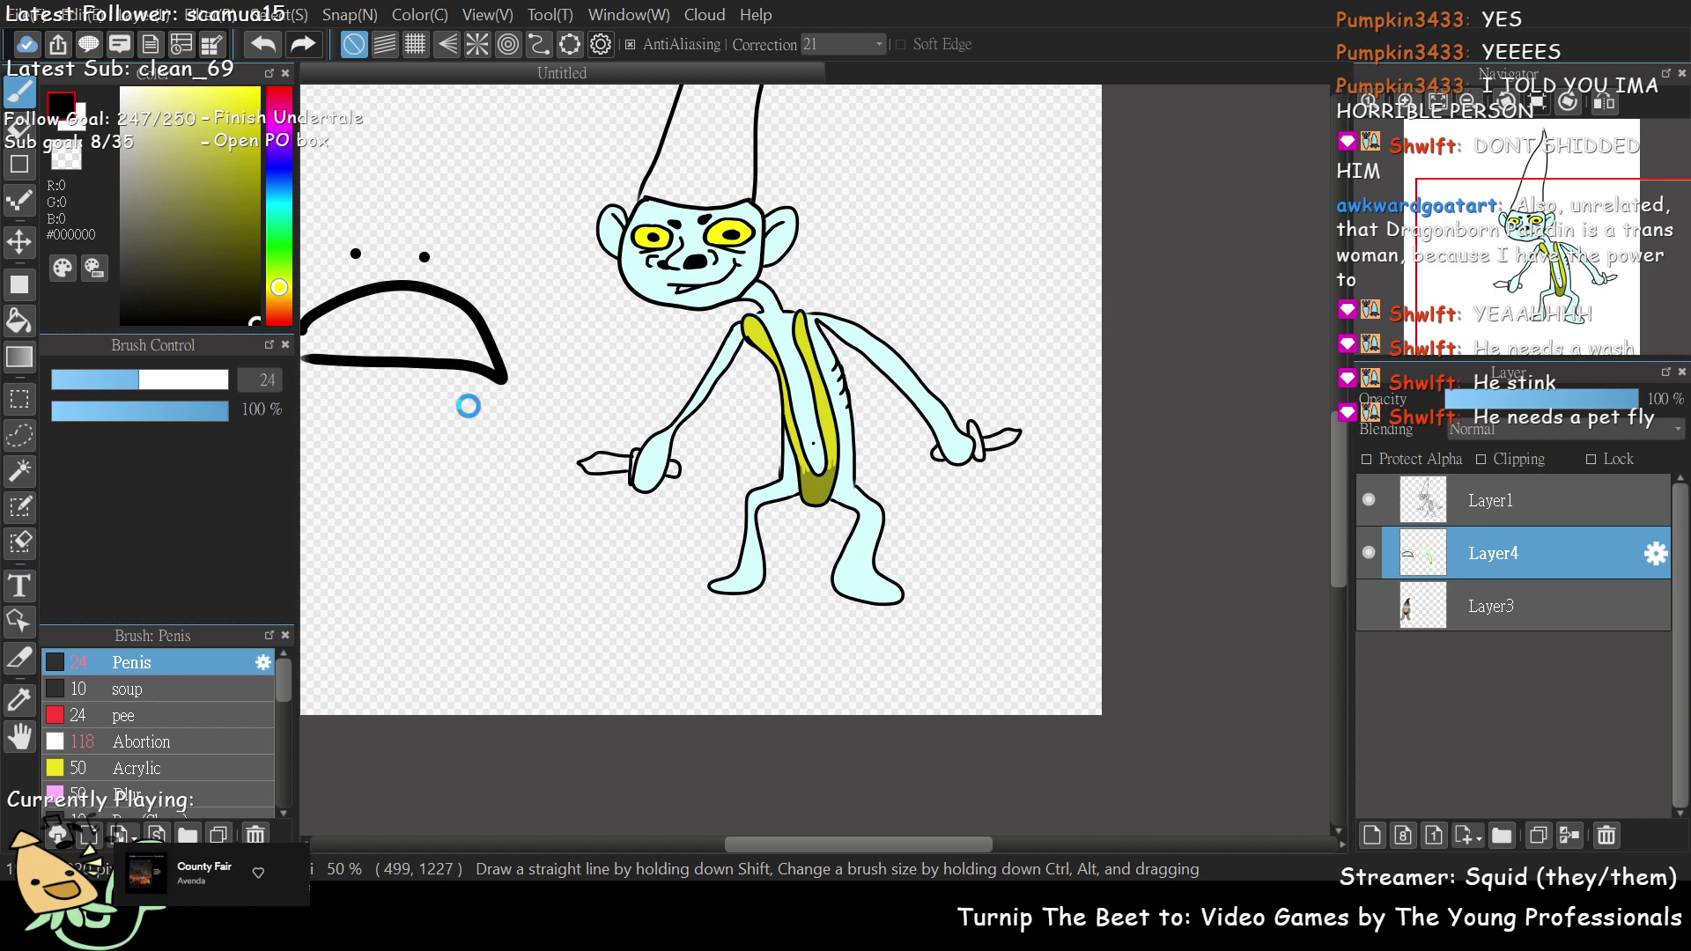
{"action": "key", "text": "ctrl+z"}
{"action": "key", "text": "ctrl+z"}
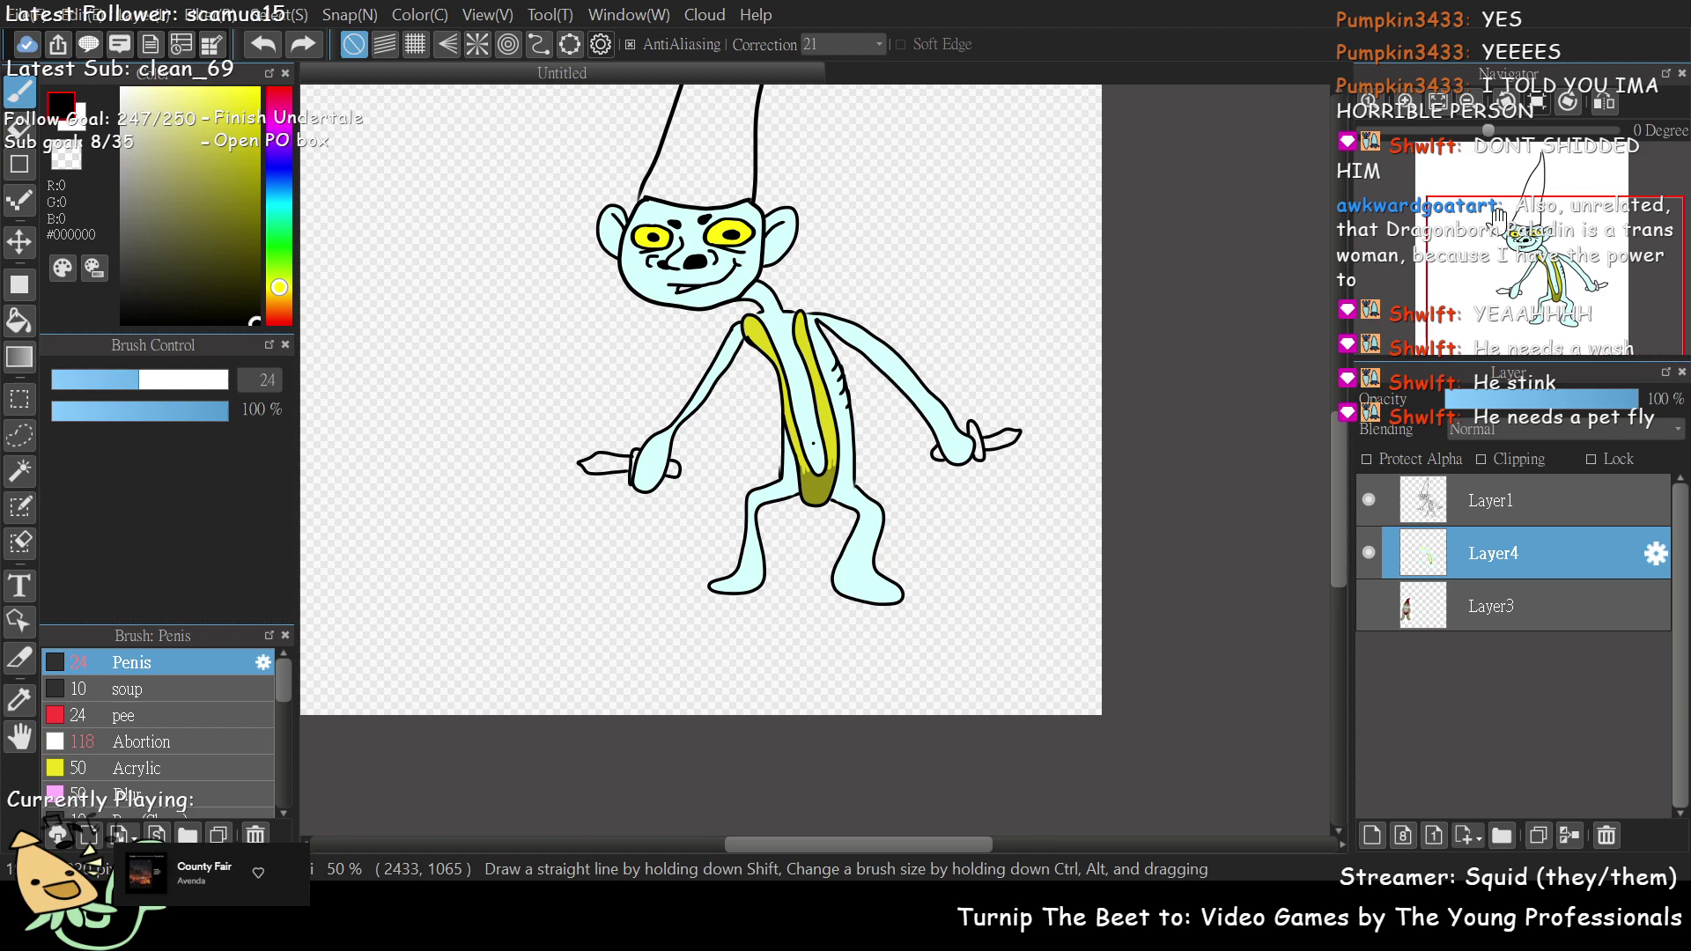
- Set the drawing colour to dark blue #292D5B and bucket-fill the pointed hat on Layer4
{"action": "scroll", "coordinate": [1502, 246], "scroll_direction": "up", "scroll_amount": 2}
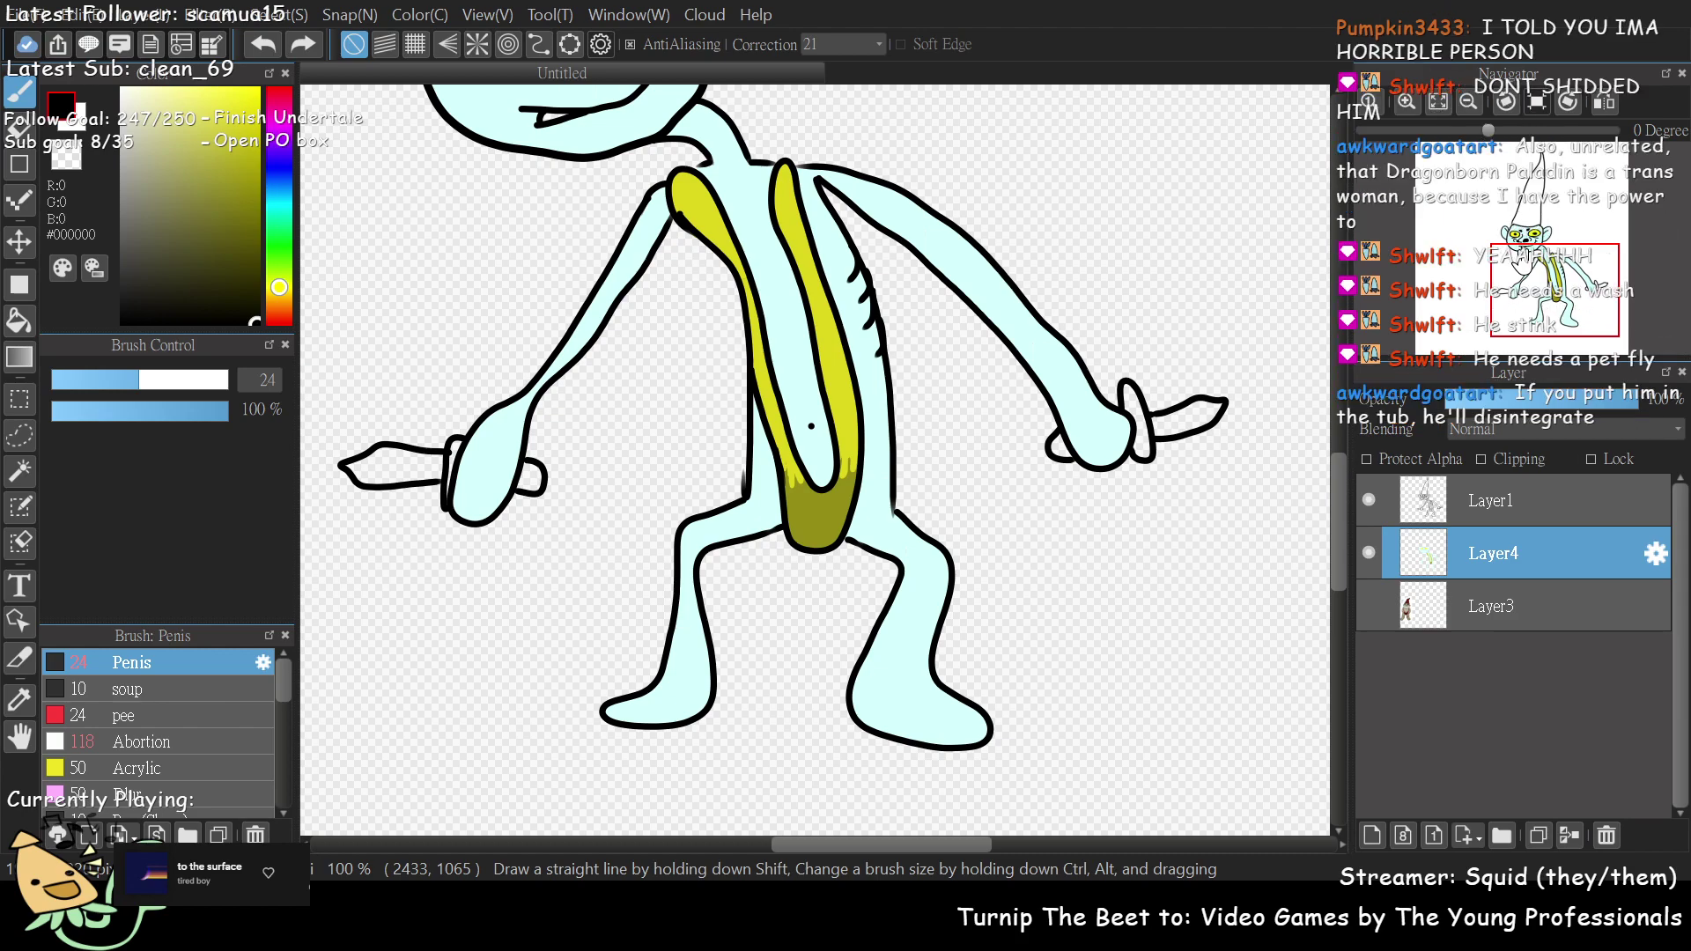
{"action": "left_click_drag", "start_coordinate": [1555, 291], "coordinate": [1540, 189]}
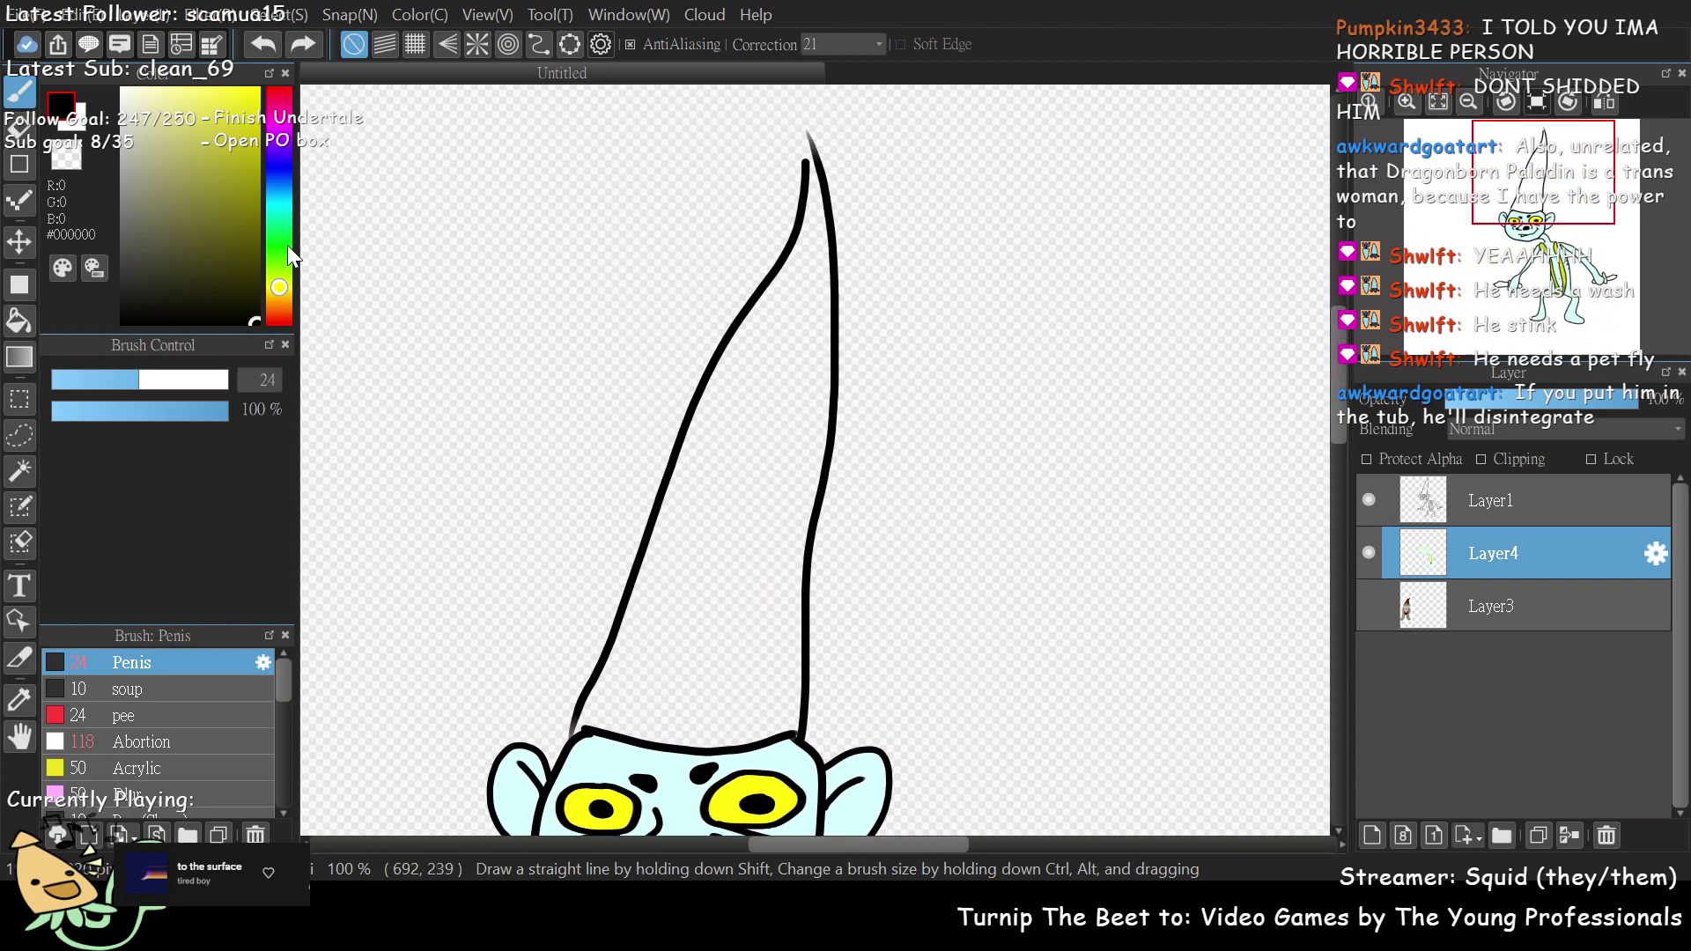
{"action": "left_click", "coordinate": [278, 171]}
{"action": "left_click", "coordinate": [207, 229]}
{"action": "left_click_drag", "start_coordinate": [208, 229], "coordinate": [197, 240]}
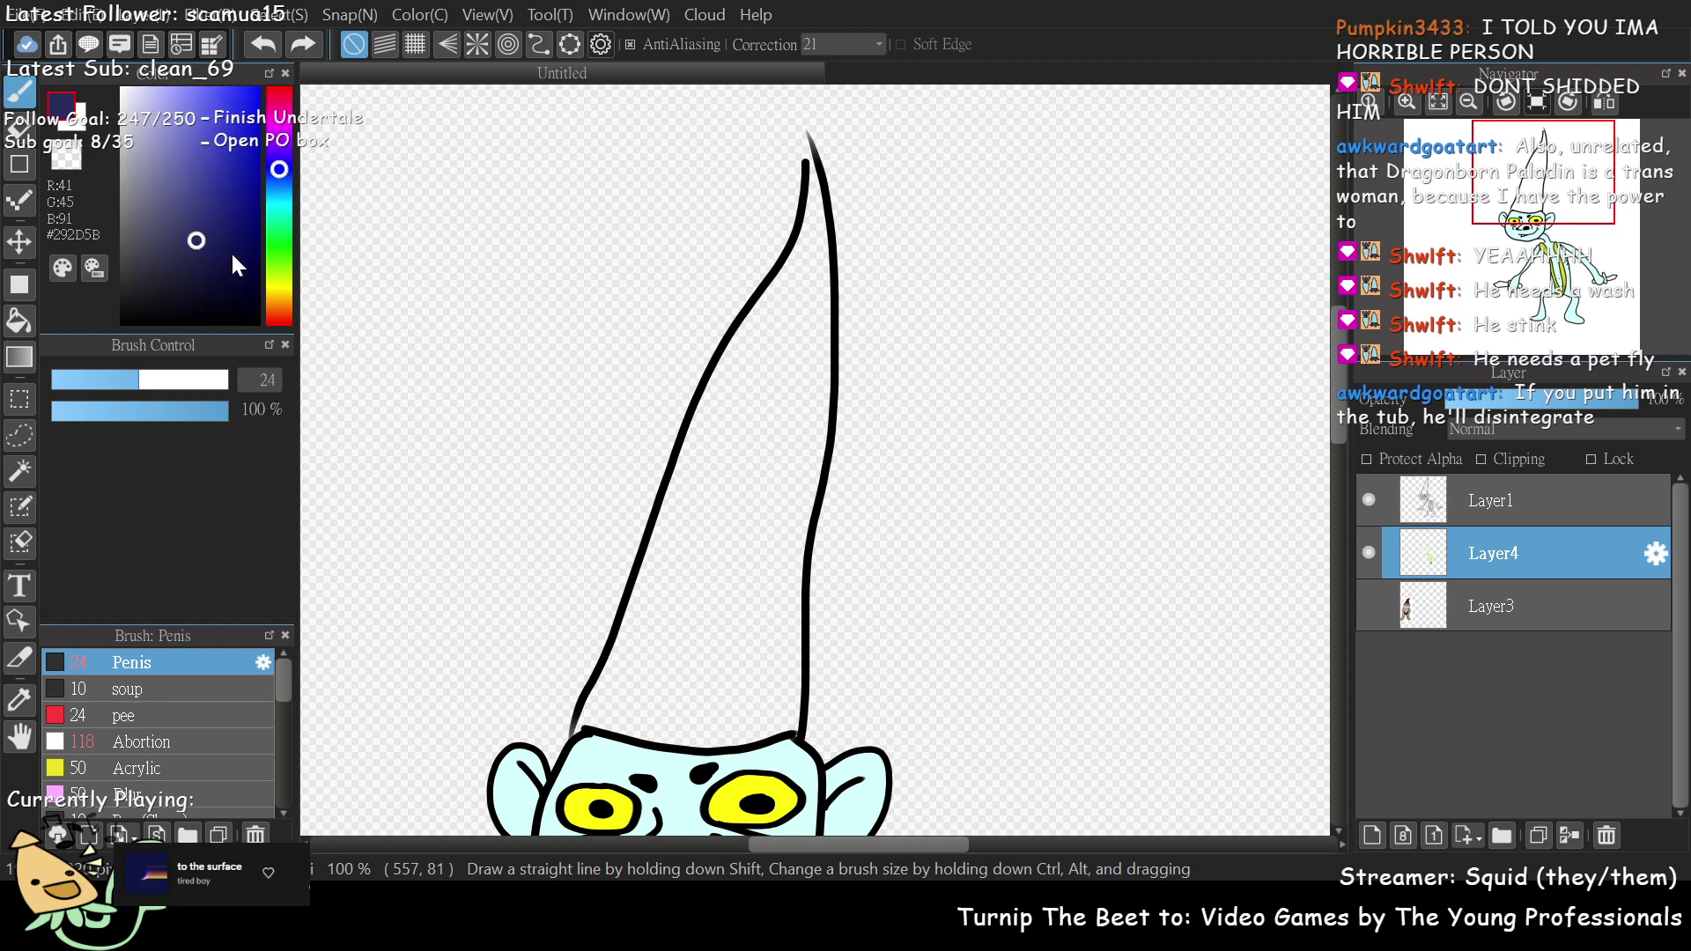
{"action": "key", "text": "g"}
{"action": "left_click", "coordinate": [795, 511]}
{"action": "key", "text": "b"}
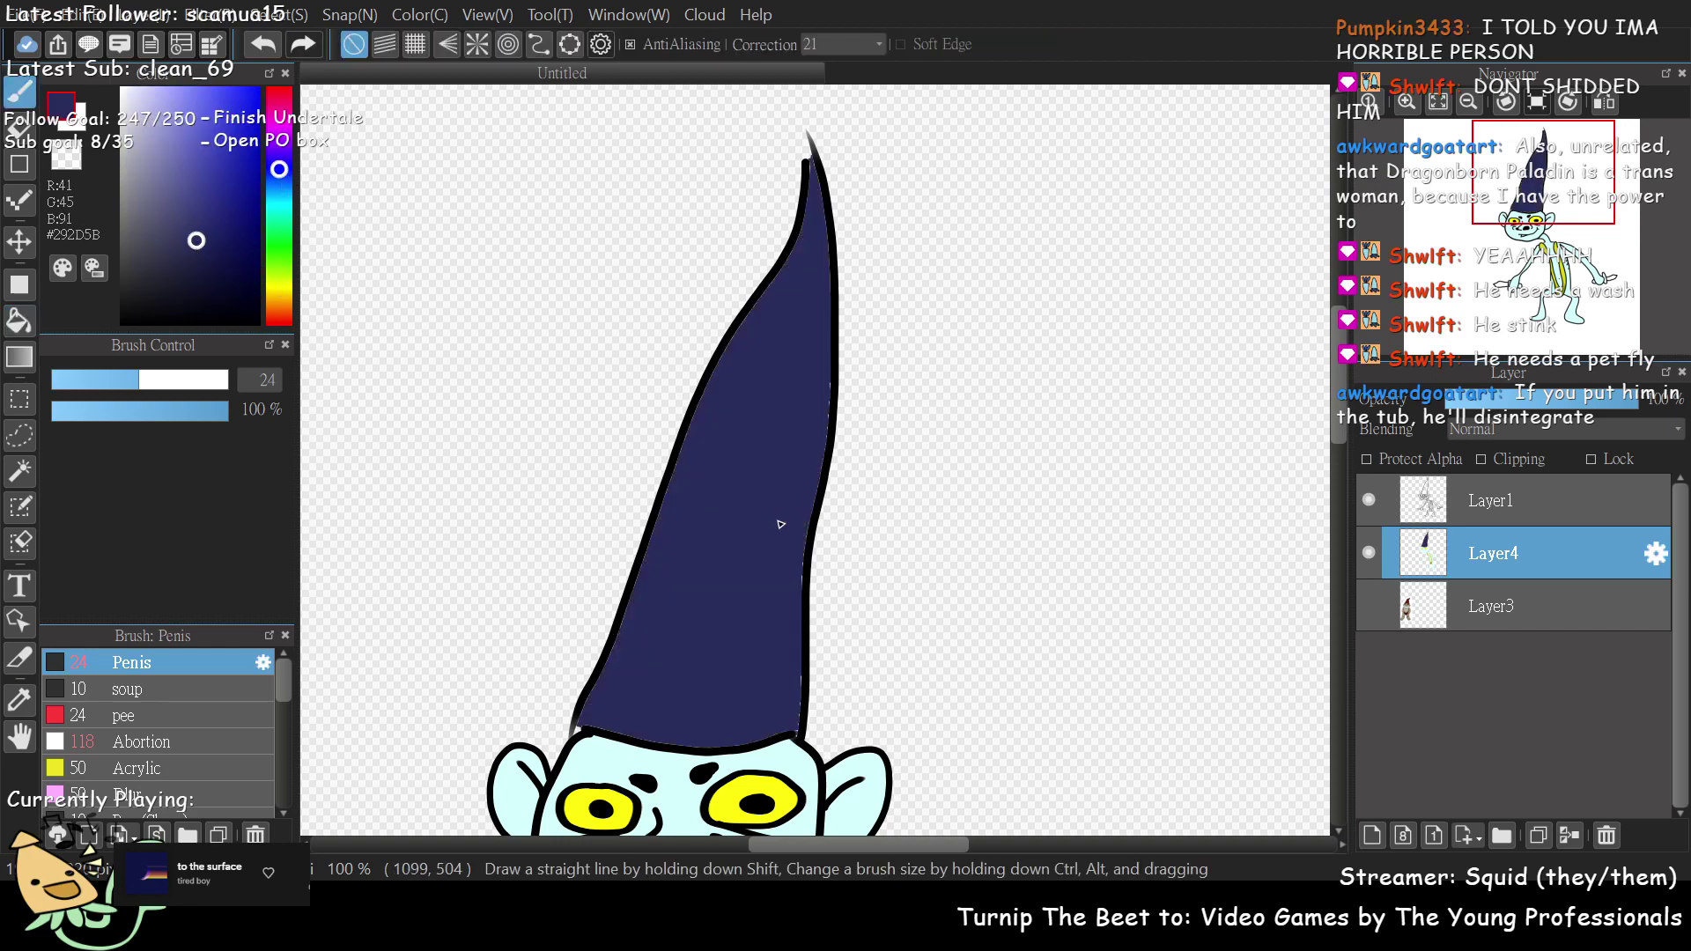
- Cover the unfilled gaps at the hat's lower corners and lower right edge in dark blue with a size 13.4 brush
{"action": "left_click_drag", "start_coordinate": [1495, 194], "coordinate": [1526, 220]}
{"action": "scroll", "coordinate": [1518, 253], "scroll_direction": "up", "scroll_amount": 2}
{"action": "scroll", "coordinate": [1524, 224], "scroll_direction": "up", "scroll_amount": 1}
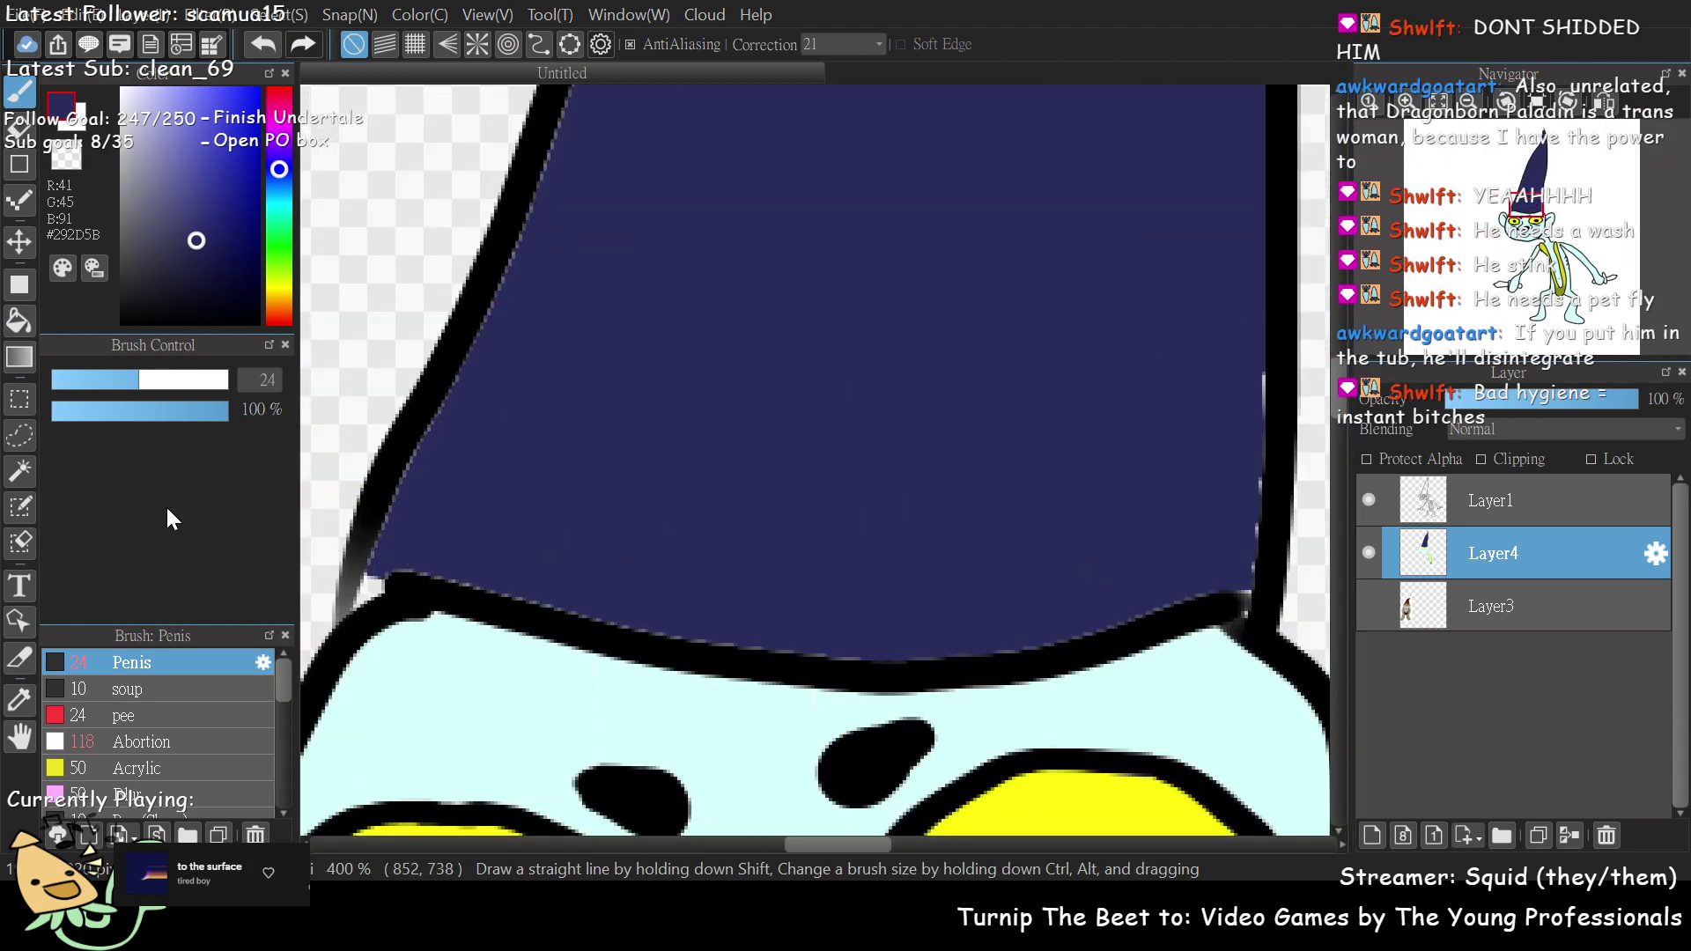
{"action": "left_click", "coordinate": [97, 380]}
{"action": "mouse_move", "coordinate": [378, 540]}
{"action": "left_mouse_down"}
{"action": "mouse_move", "coordinate": [364, 613]}
{"action": "mouse_move", "coordinate": [448, 390]}
{"action": "mouse_move", "coordinate": [497, 331]}
{"action": "mouse_move", "coordinate": [428, 535]}
{"action": "mouse_move", "coordinate": [396, 548]}
{"action": "mouse_move", "coordinate": [484, 583]}
{"action": "mouse_move", "coordinate": [736, 647]}
{"action": "mouse_move", "coordinate": [898, 666]}
{"action": "mouse_move", "coordinate": [1039, 655]}
{"action": "mouse_move", "coordinate": [1246, 586]}
{"action": "mouse_move", "coordinate": [1251, 613]}
{"action": "mouse_move", "coordinate": [1263, 333]}
{"action": "left_mouse_up"}
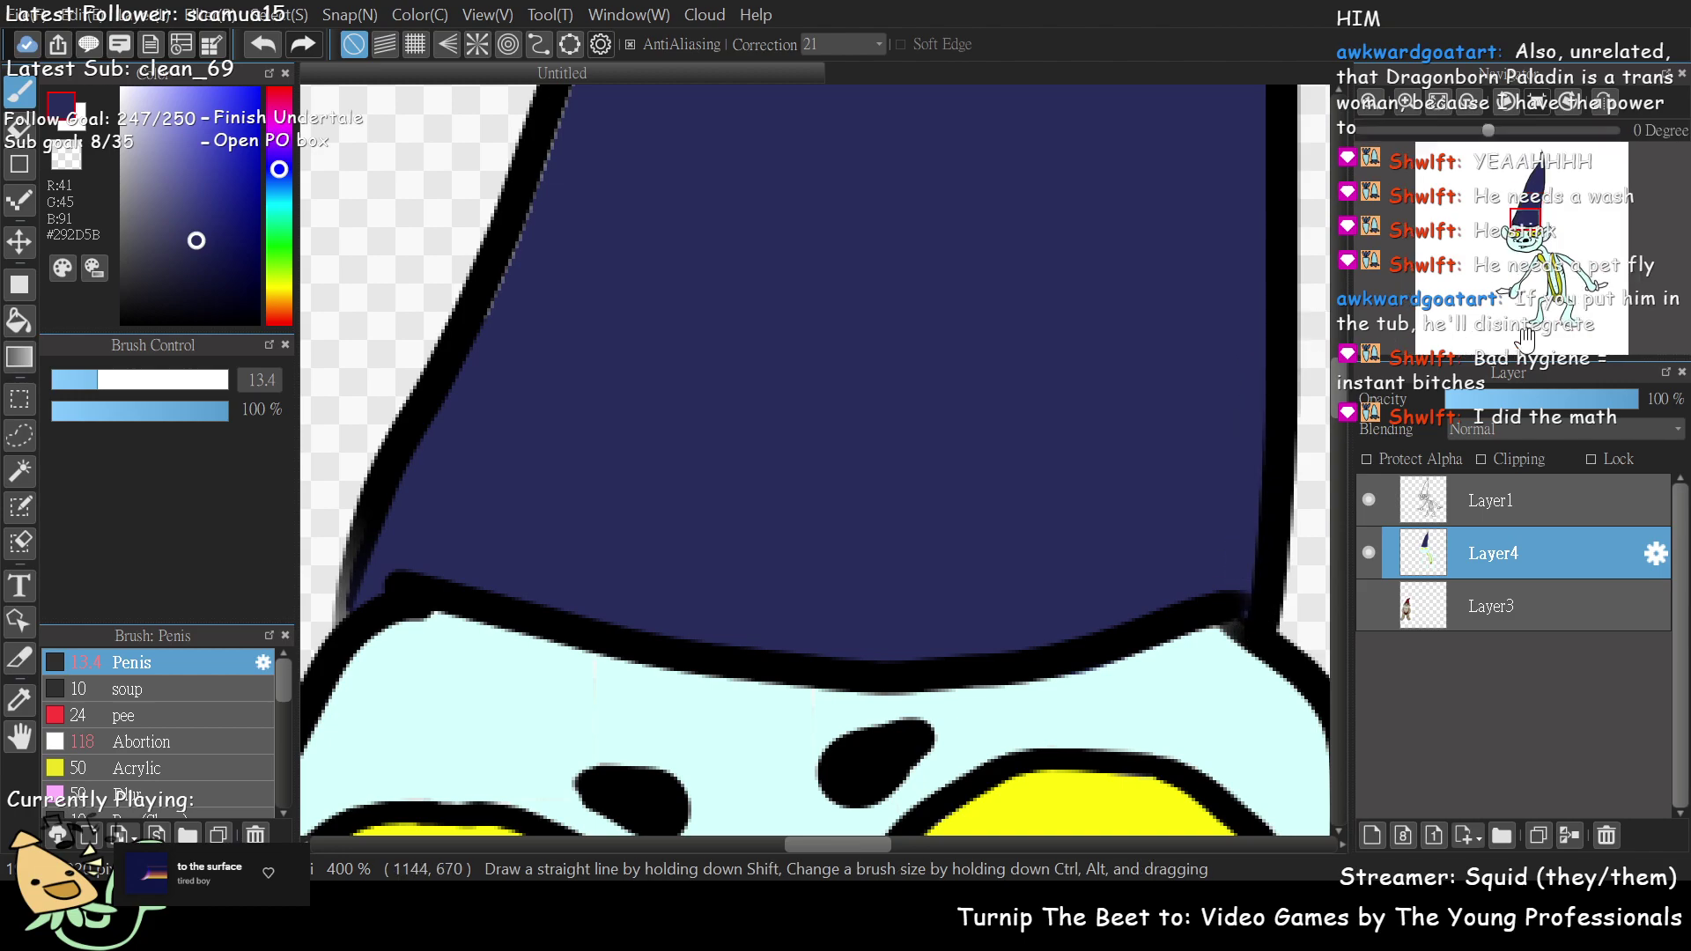
- Paint over the light gaps along the inside of the hat's left outline in dark blue with a size 7.7 brush
{"action": "left_click_drag", "start_coordinate": [1519, 220], "coordinate": [1524, 194]}
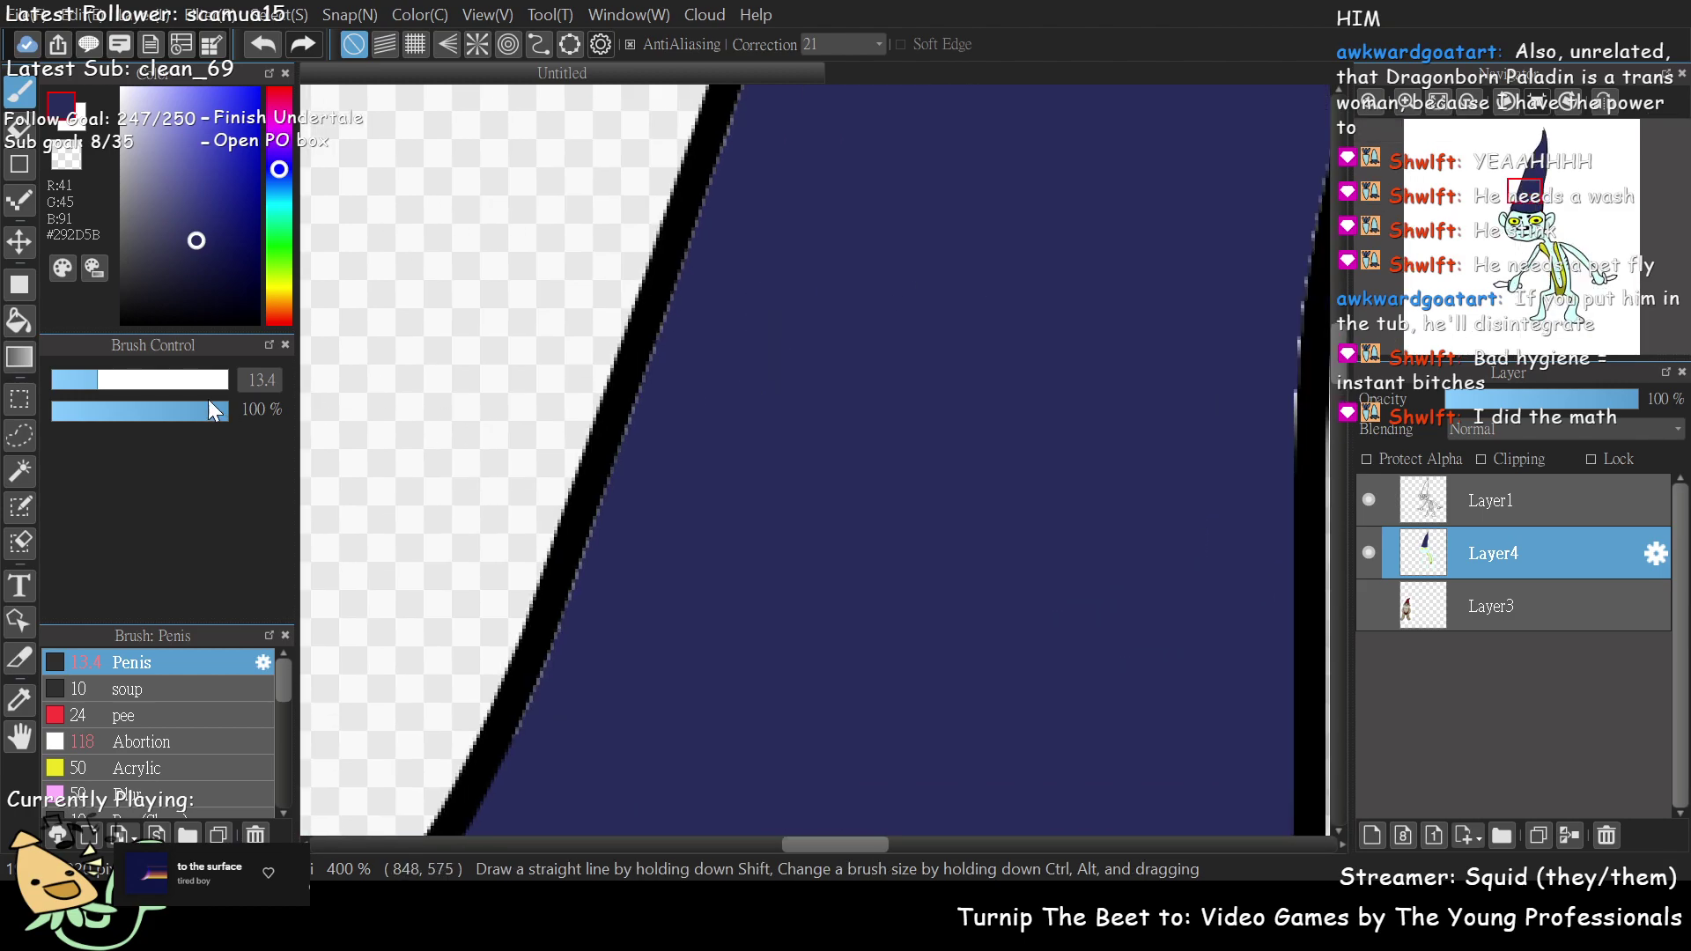
{"action": "left_click", "coordinate": [78, 380]}
{"action": "left_click_drag", "start_coordinate": [629, 402], "coordinate": [519, 752]}
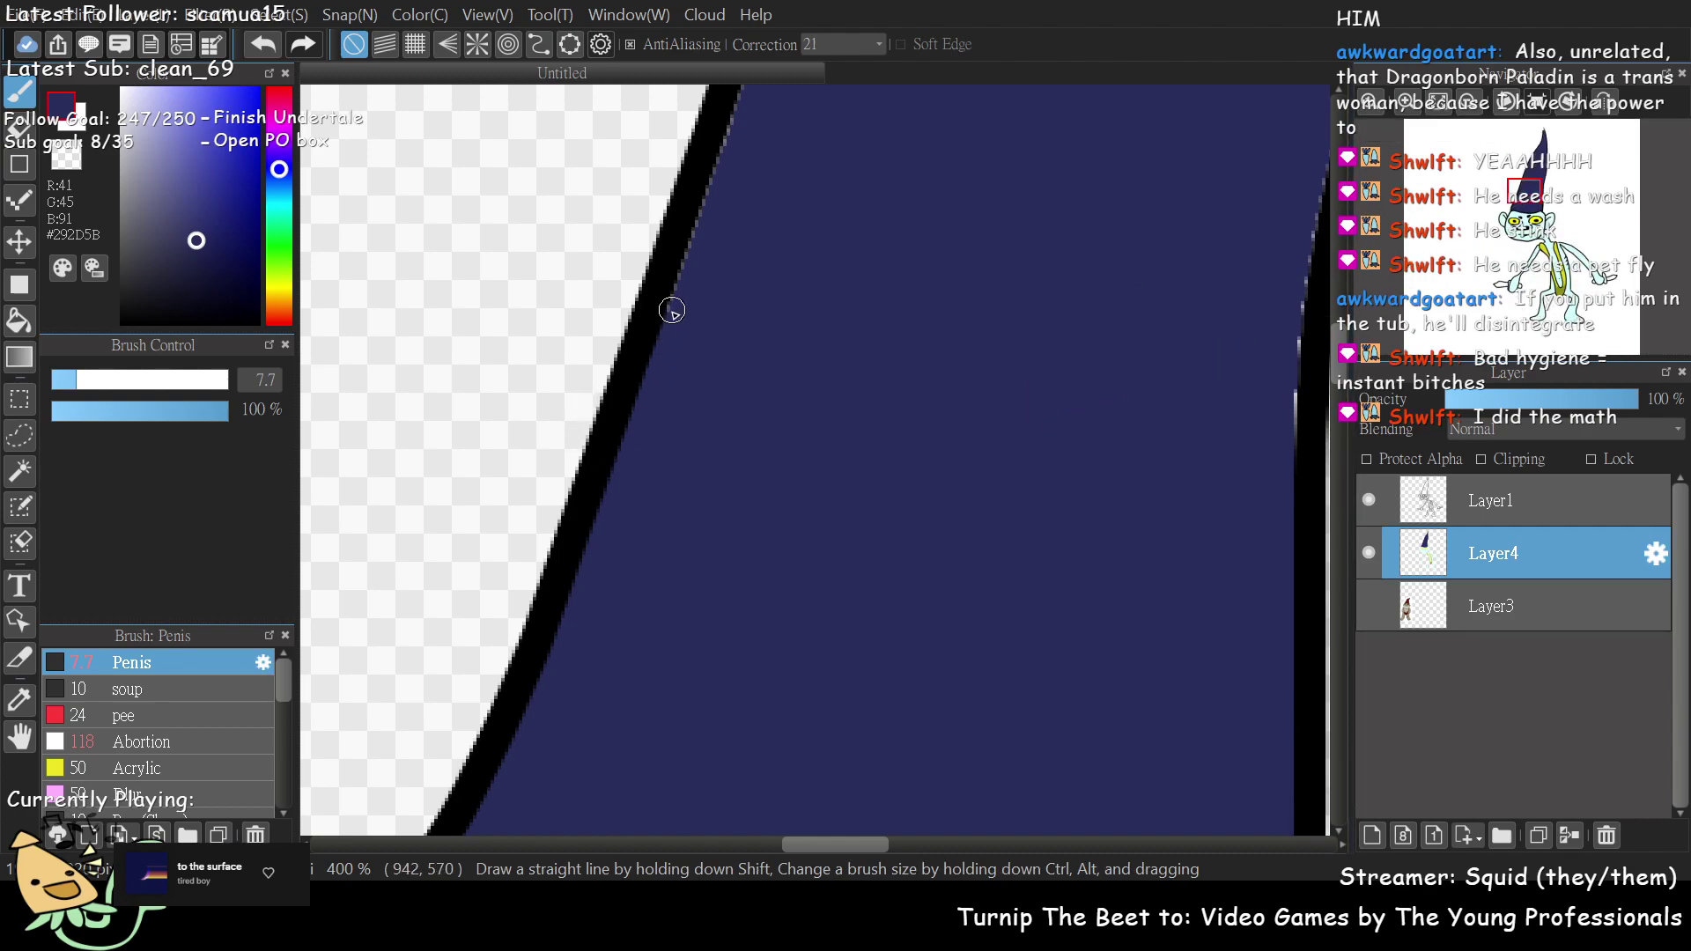
{"action": "left_click", "coordinate": [1535, 205]}
{"action": "left_click_drag", "start_coordinate": [1535, 204], "coordinate": [1534, 187]}
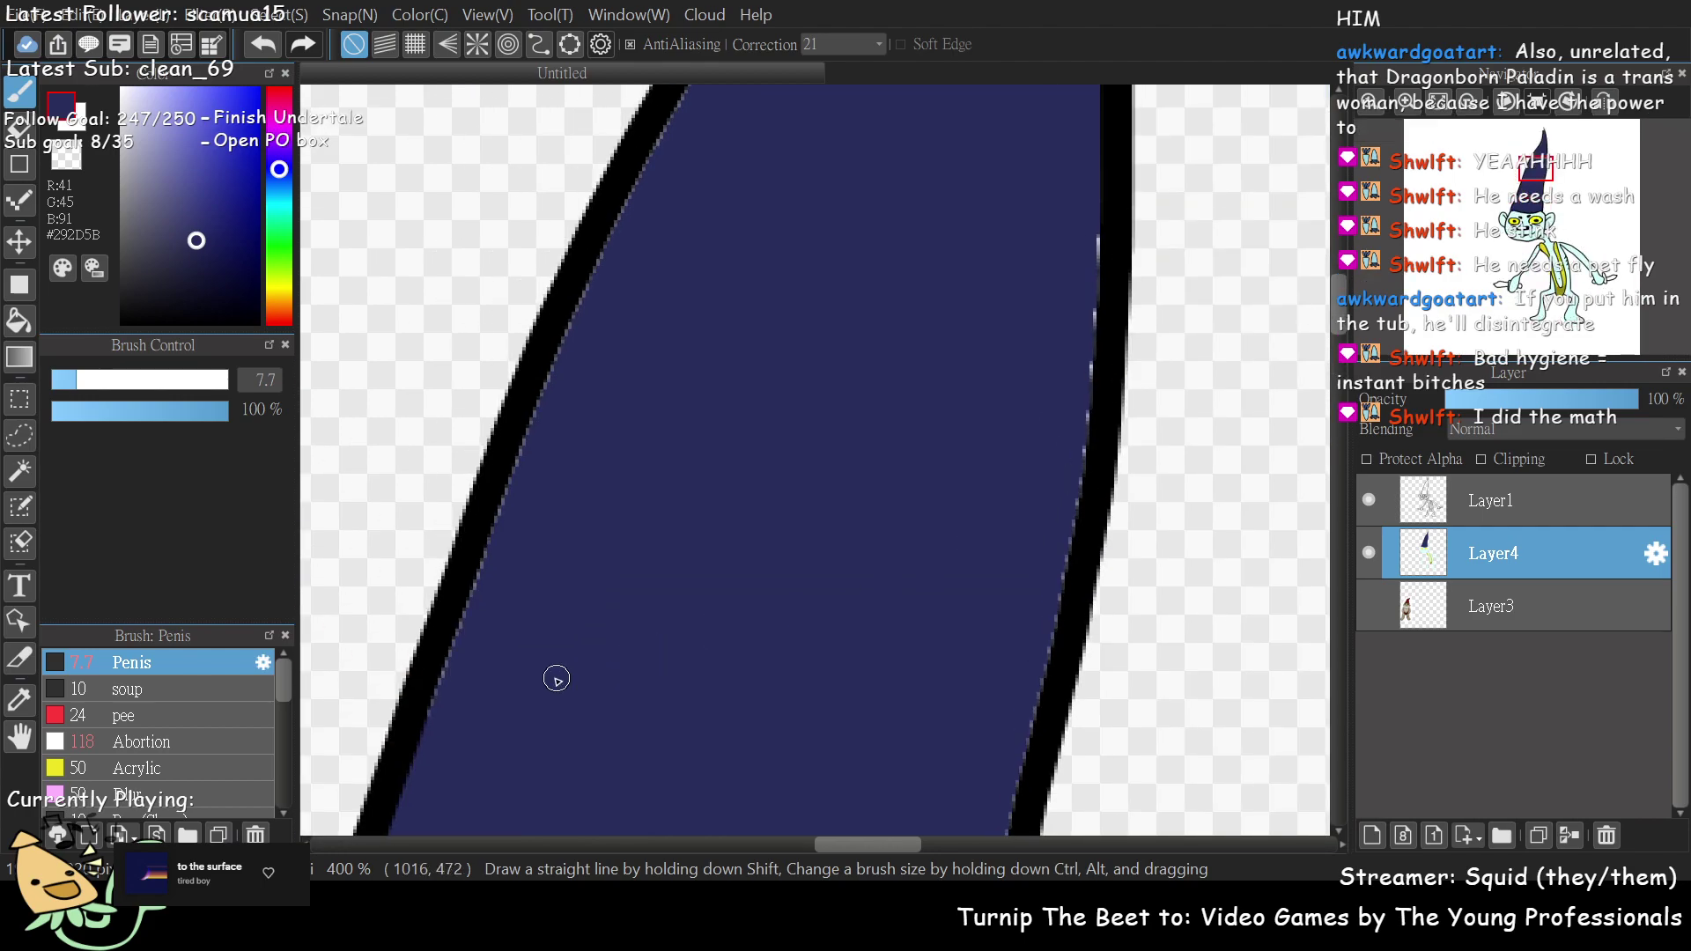
{"action": "mouse_move", "coordinate": [445, 638]}
{"action": "left_mouse_down"}
{"action": "mouse_move", "coordinate": [584, 286]}
{"action": "mouse_move", "coordinate": [698, 81]}
{"action": "left_mouse_up"}
{"action": "left_click_drag", "start_coordinate": [1539, 184], "coordinate": [1537, 165]}
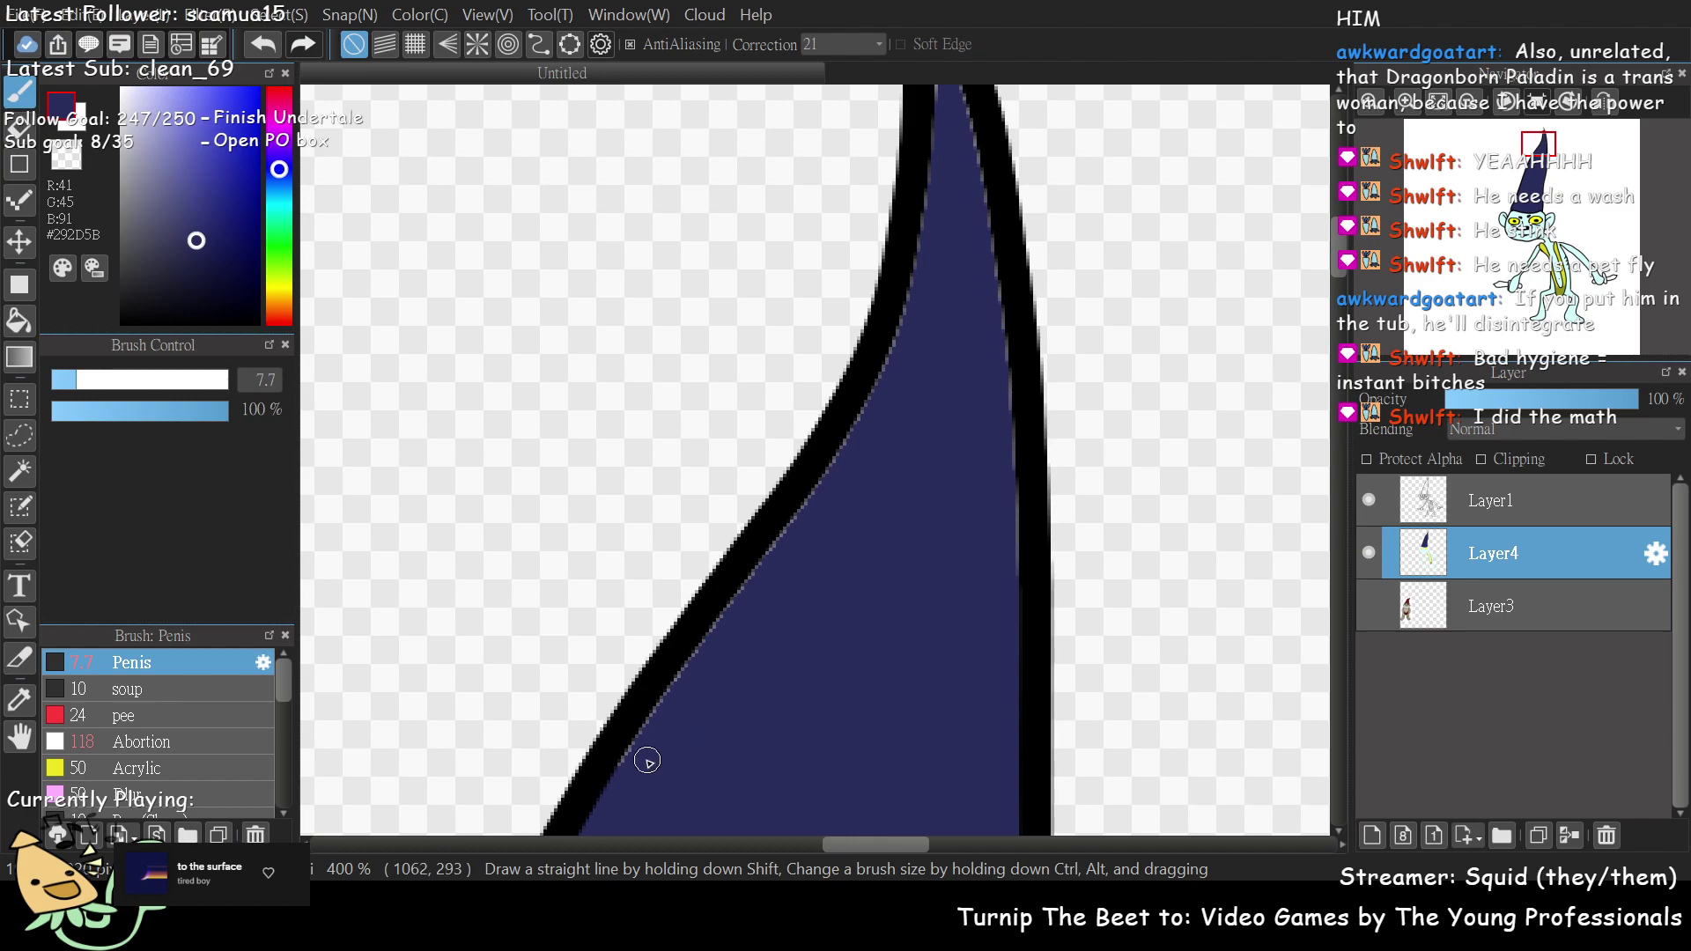
{"action": "mouse_move", "coordinate": [620, 780]}
{"action": "left_mouse_down"}
{"action": "mouse_move", "coordinate": [640, 698]}
{"action": "mouse_move", "coordinate": [639, 749]}
{"action": "mouse_move", "coordinate": [852, 427]}
{"action": "mouse_move", "coordinate": [912, 262]}
{"action": "mouse_move", "coordinate": [935, 102]}
{"action": "left_mouse_up"}
- Paint dark blue into the hat's open tip and over the light gaps inside its upper right outline on Layer4
{"action": "left_click_drag", "start_coordinate": [1546, 167], "coordinate": [1537, 151]}
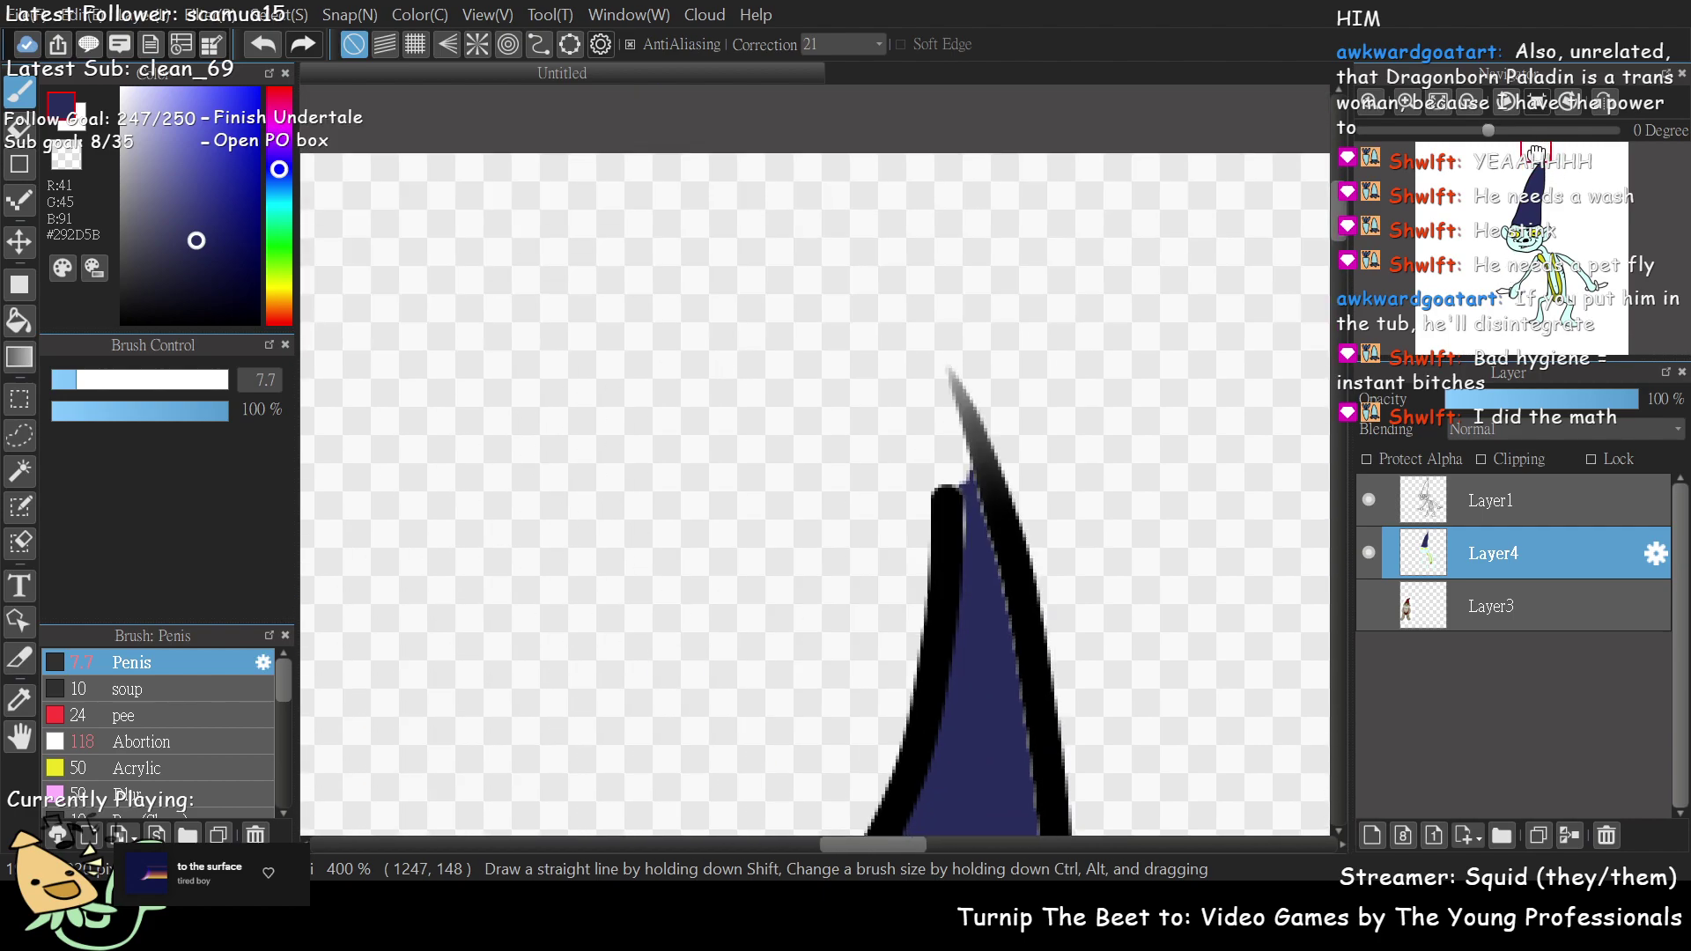
{"action": "mouse_move", "coordinate": [958, 383]}
{"action": "left_mouse_down"}
{"action": "mouse_move", "coordinate": [983, 586]}
{"action": "mouse_move", "coordinate": [952, 501]}
{"action": "mouse_move", "coordinate": [959, 433]}
{"action": "mouse_move", "coordinate": [983, 630]}
{"action": "mouse_move", "coordinate": [981, 492]}
{"action": "mouse_move", "coordinate": [959, 413]}
{"action": "mouse_move", "coordinate": [982, 564]}
{"action": "mouse_move", "coordinate": [947, 399]}
{"action": "mouse_move", "coordinate": [985, 625]}
{"action": "mouse_move", "coordinate": [973, 497]}
{"action": "mouse_move", "coordinate": [1009, 586]}
{"action": "left_mouse_up"}
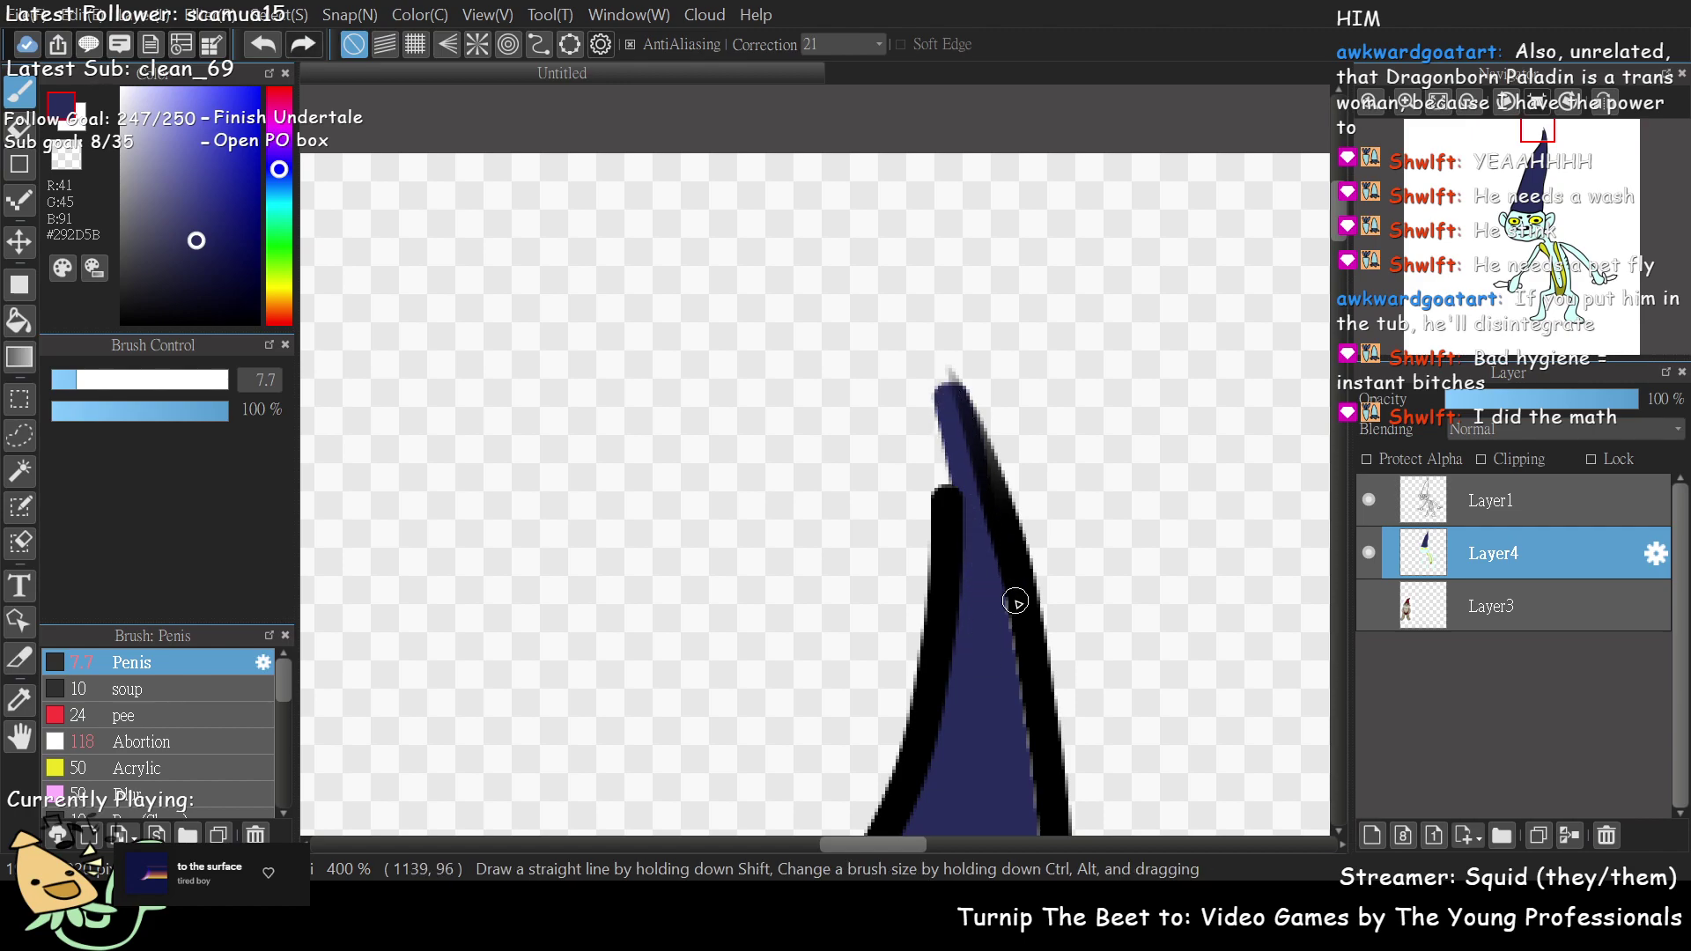
{"action": "left_click_drag", "start_coordinate": [1524, 168], "coordinate": [1542, 176]}
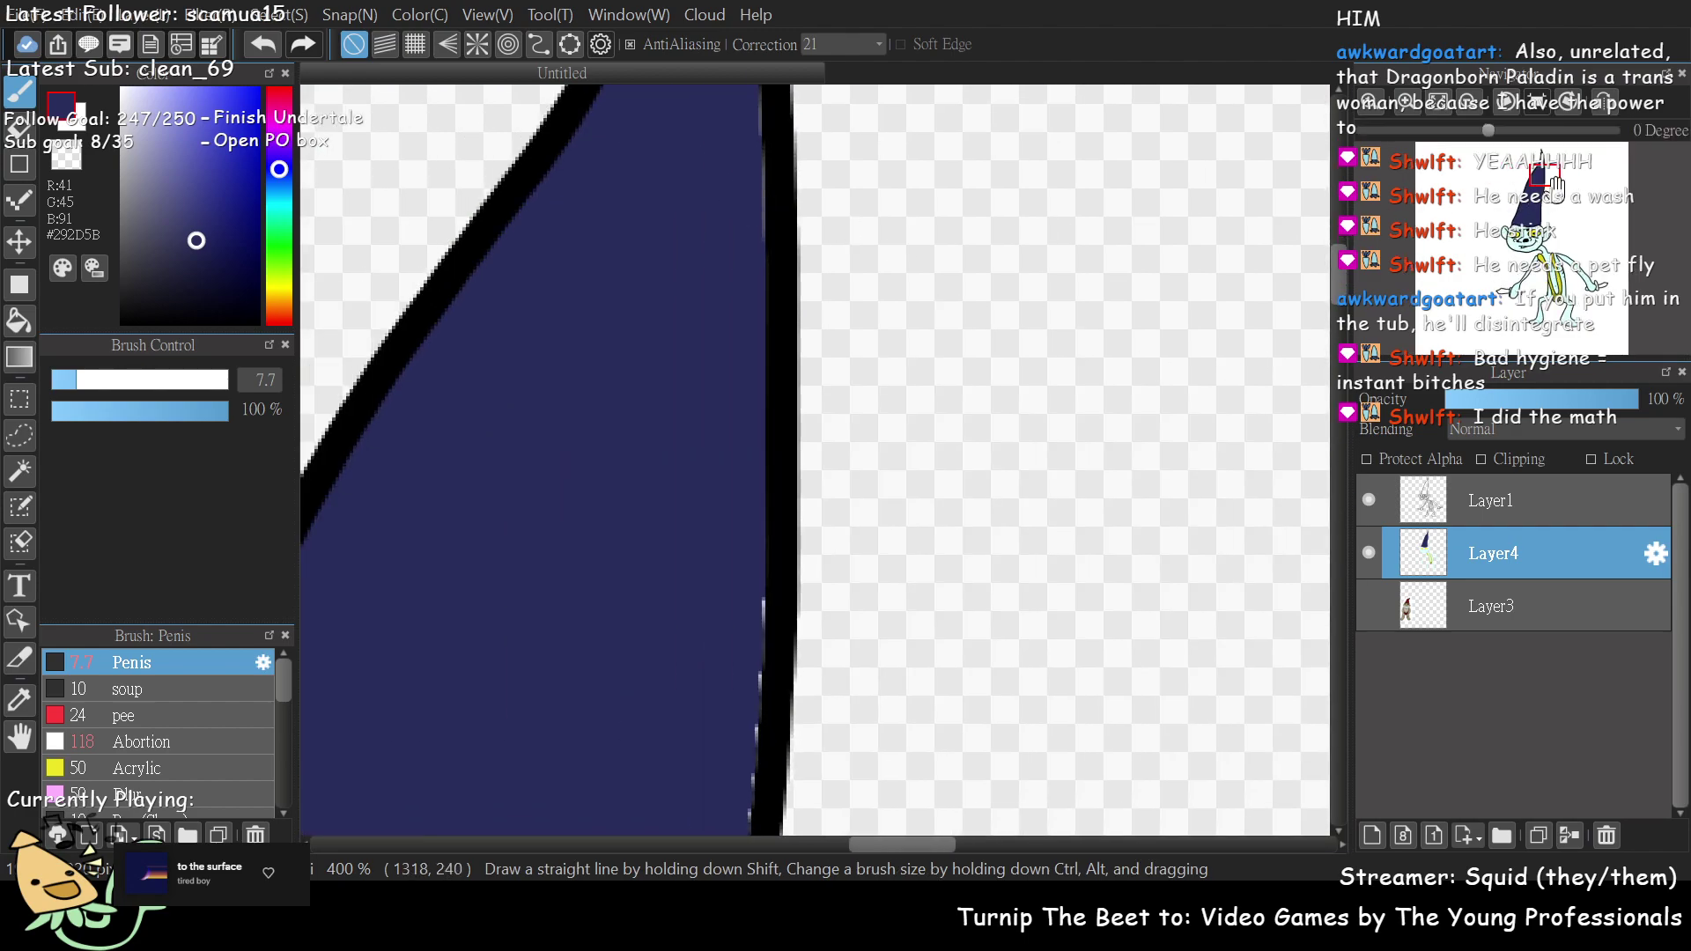
{"action": "scroll", "coordinate": [1557, 185], "scroll_direction": "down", "scroll_amount": 1}
{"action": "left_click_drag", "start_coordinate": [1547, 176], "coordinate": [1548, 168]}
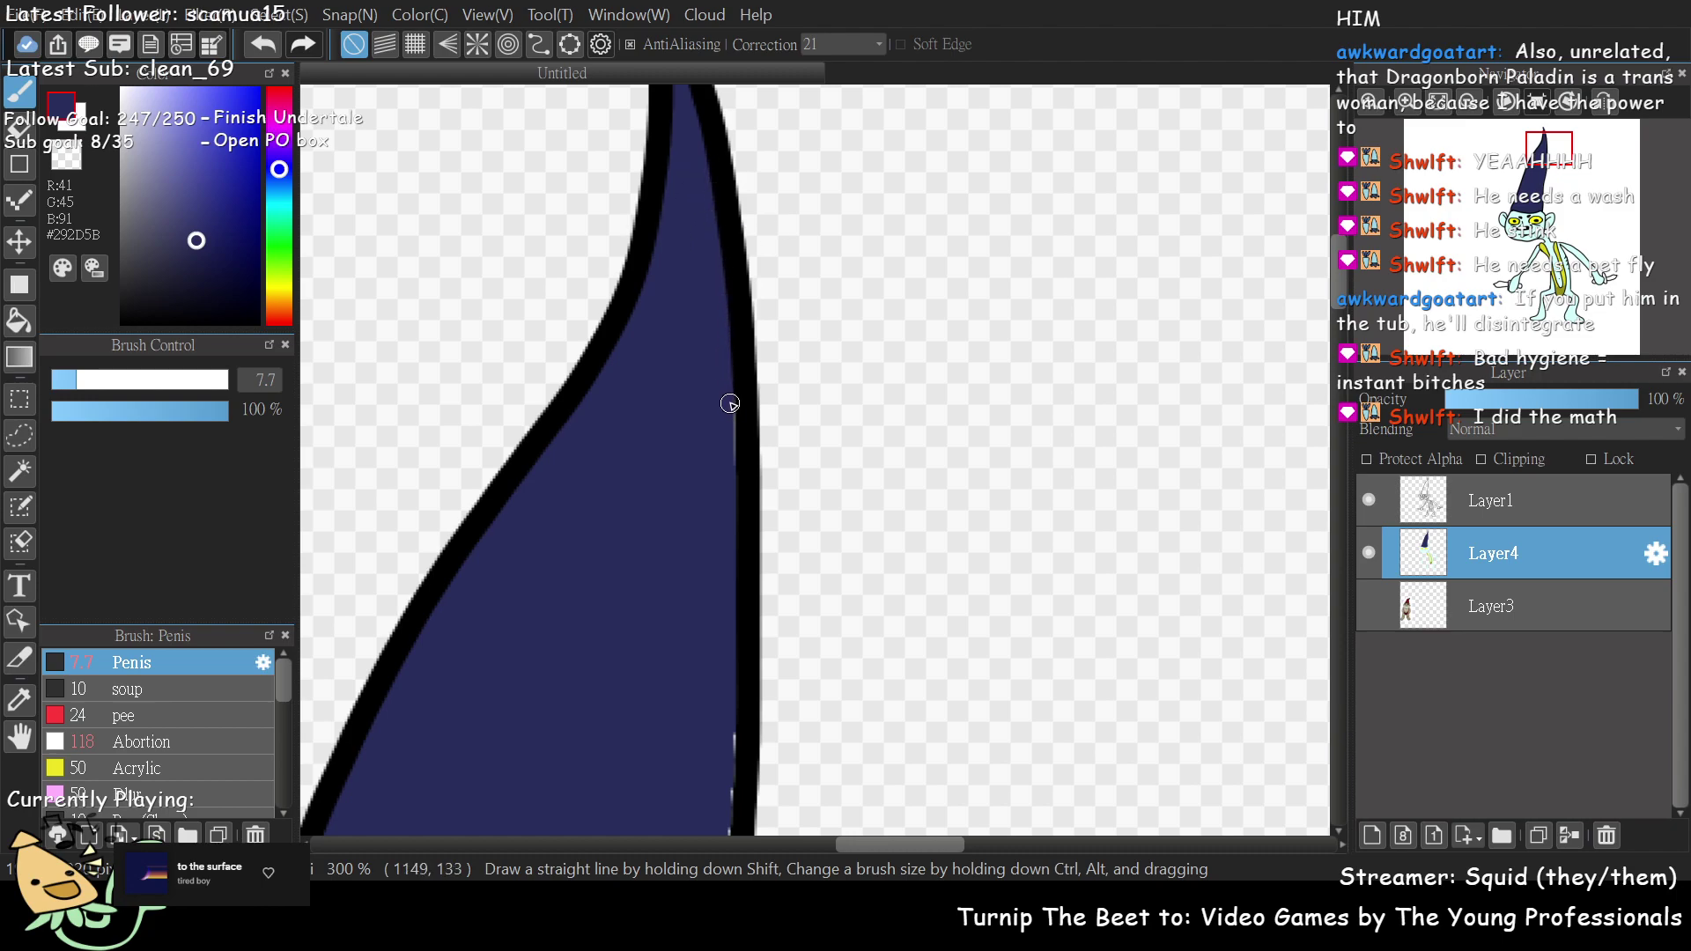
{"action": "left_click", "coordinate": [1552, 185]}
{"action": "left_click_drag", "start_coordinate": [1552, 185], "coordinate": [1537, 189]}
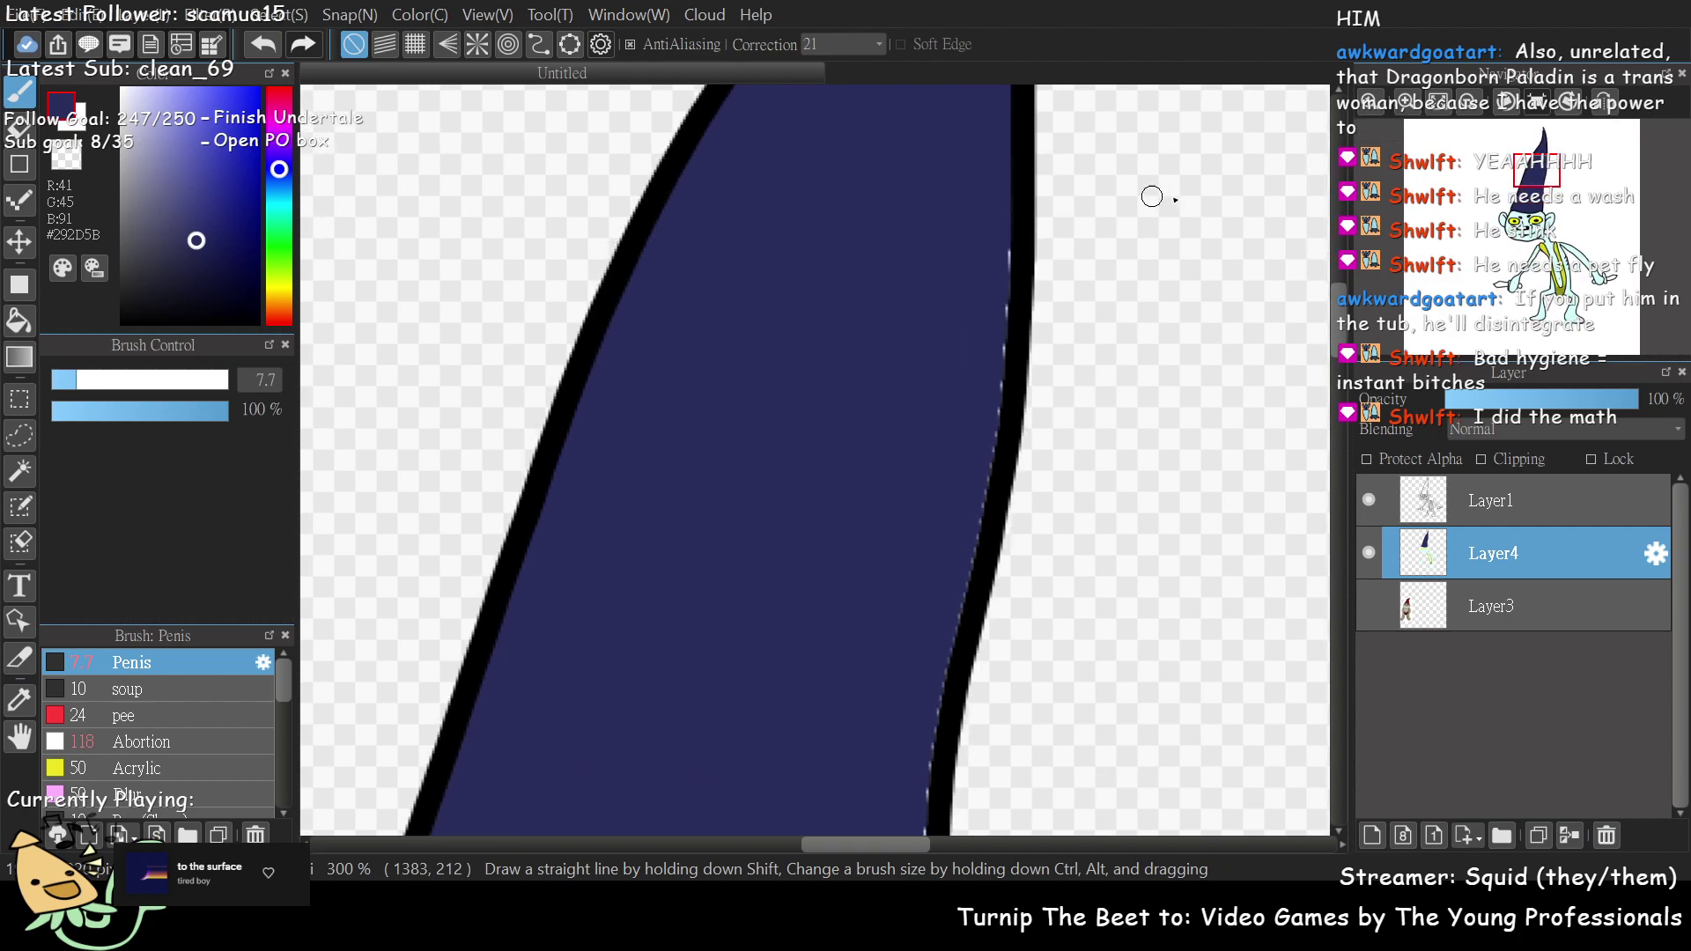
{"action": "left_click_drag", "start_coordinate": [1005, 230], "coordinate": [946, 717]}
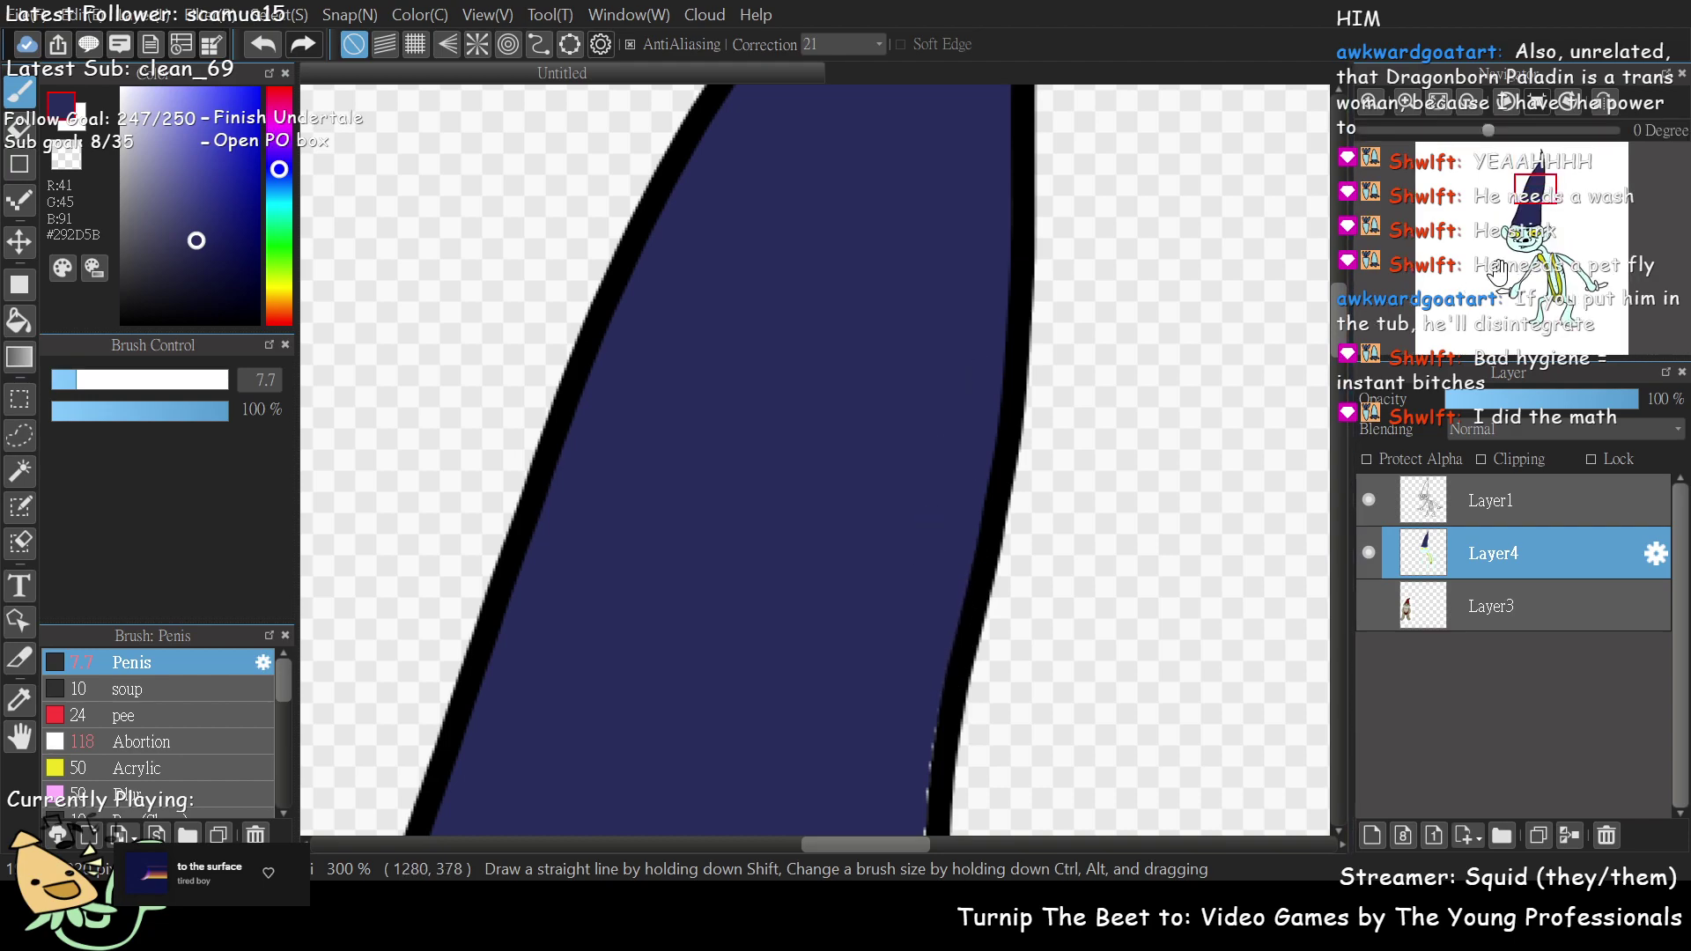
- Cover the remaining light gaps inside the hat's lower right outline in dark blue, down to the brim corner
{"action": "mouse_move", "coordinate": [1523, 188]}
{"action": "left_mouse_down"}
{"action": "mouse_move", "coordinate": [1533, 218]}
{"action": "mouse_move", "coordinate": [1536, 189]}
{"action": "left_mouse_up"}
{"action": "left_click_drag", "start_coordinate": [949, 278], "coordinate": [915, 675]}
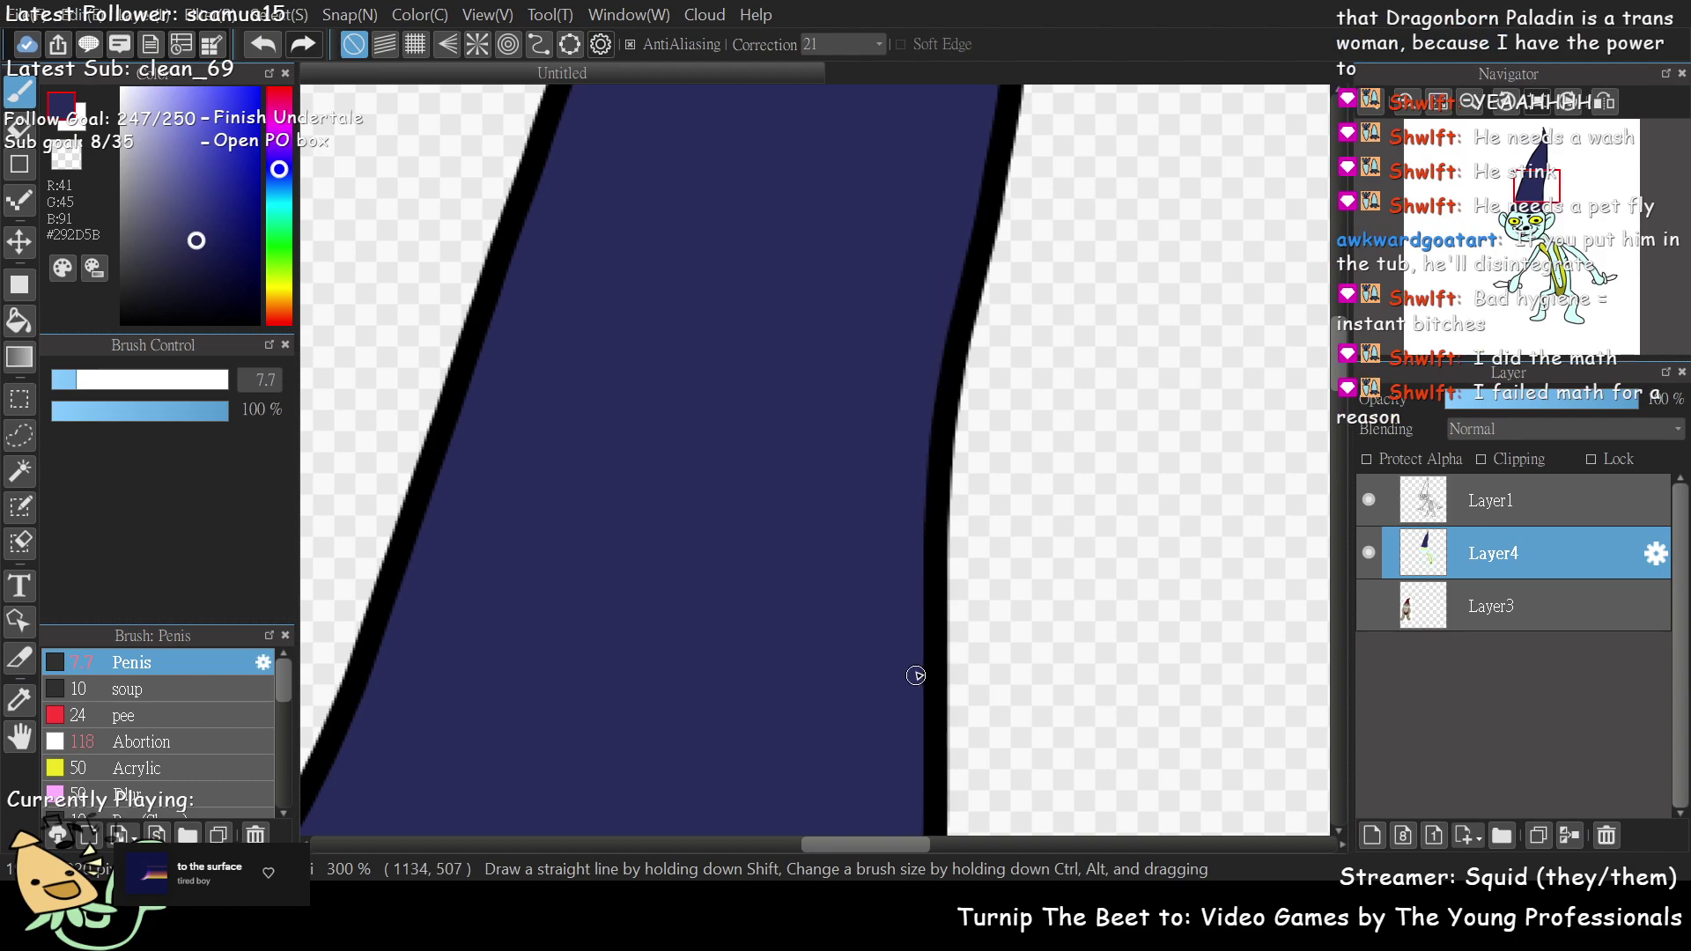
{"action": "left_click_drag", "start_coordinate": [1533, 187], "coordinate": [1537, 213]}
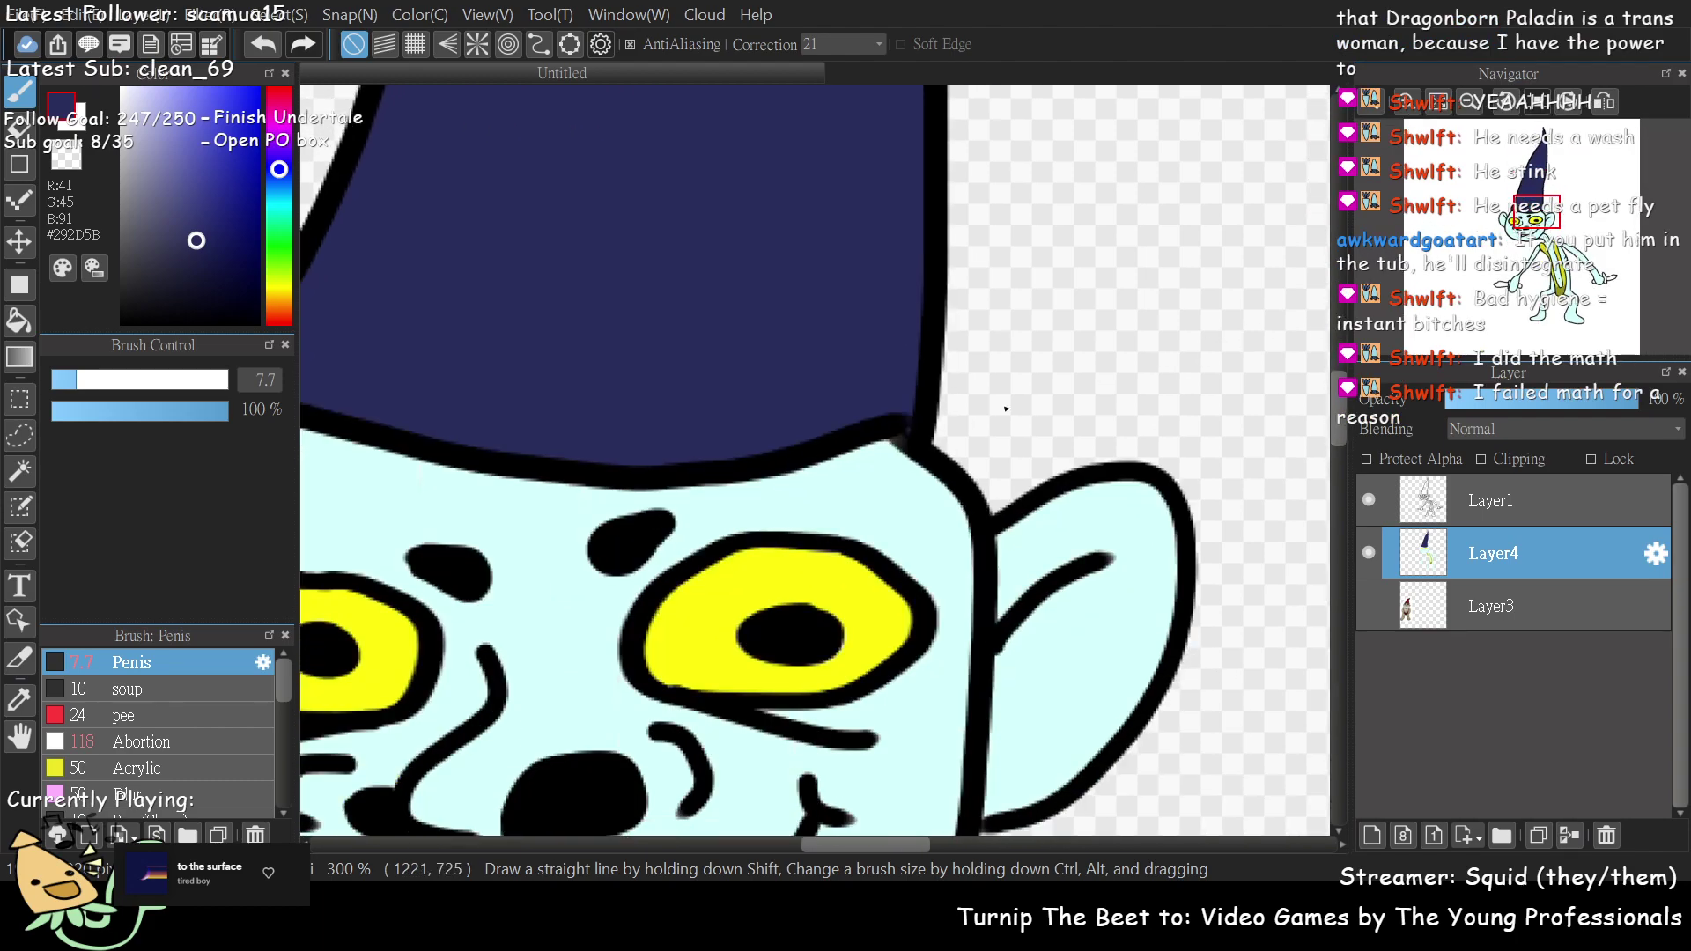
{"action": "left_click_drag", "start_coordinate": [914, 400], "coordinate": [913, 443]}
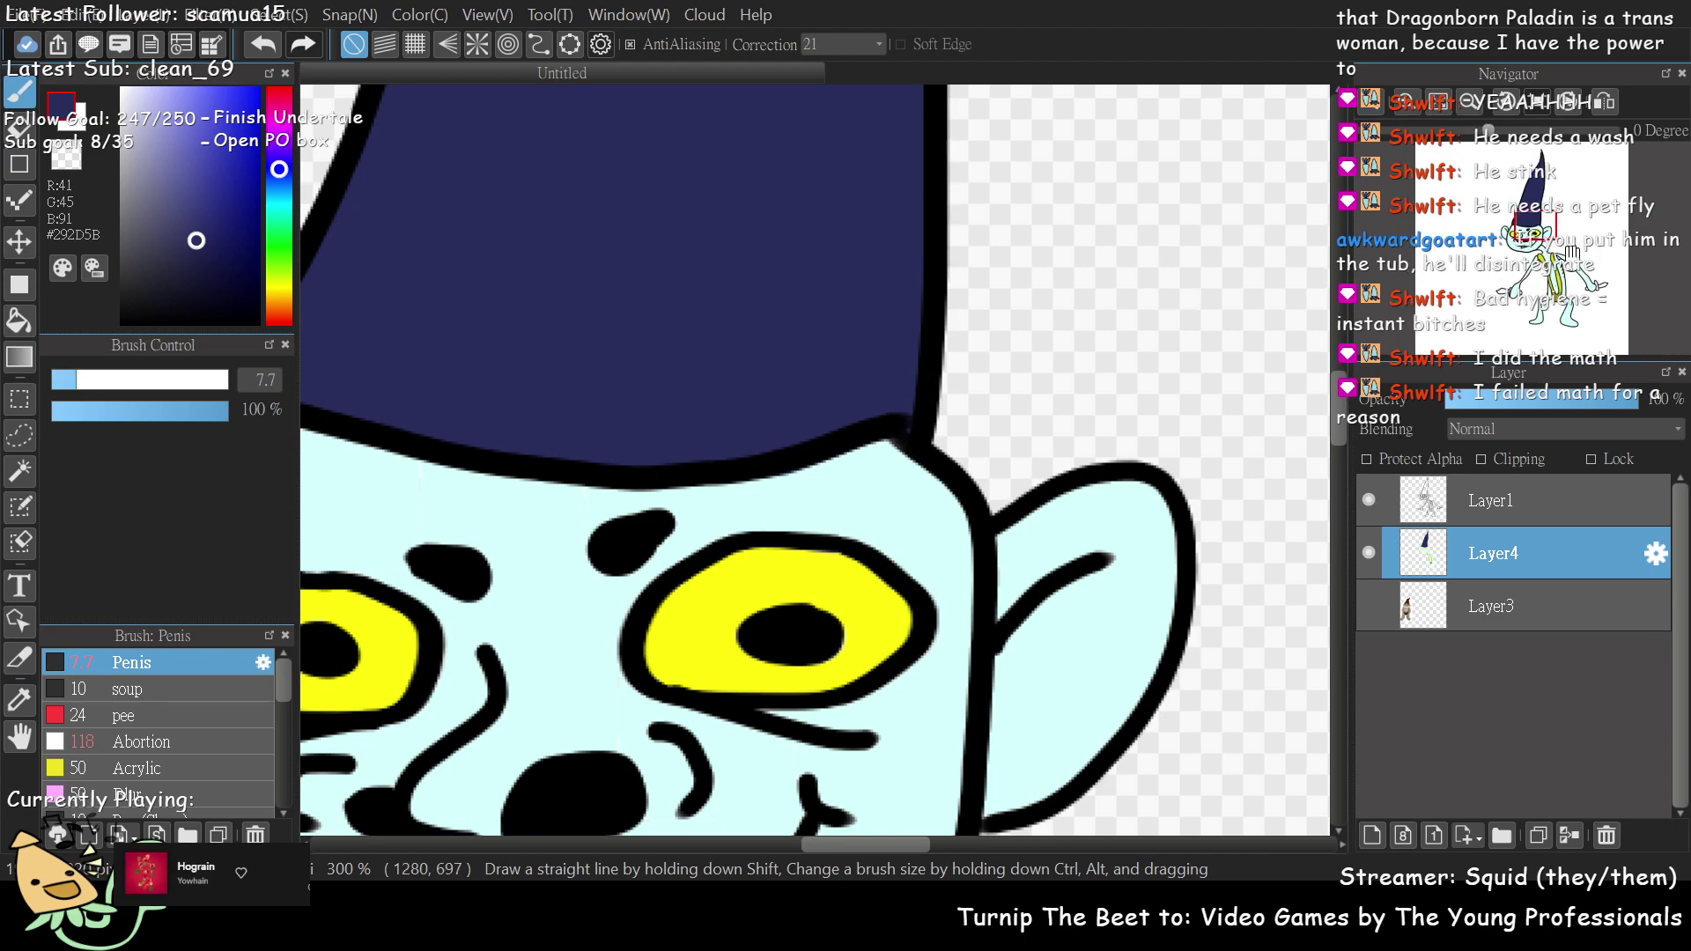
{"action": "scroll", "coordinate": [1571, 254], "scroll_direction": "down", "scroll_amount": 1}
{"action": "mouse_move", "coordinate": [1557, 282]}
{"action": "left_mouse_down"}
{"action": "mouse_move", "coordinate": [1553, 250]}
{"action": "mouse_move", "coordinate": [1479, 279]}
{"action": "mouse_move", "coordinate": [1554, 257]}
{"action": "left_mouse_up"}
{"action": "scroll", "coordinate": [1553, 250], "scroll_direction": "down", "scroll_amount": 4}
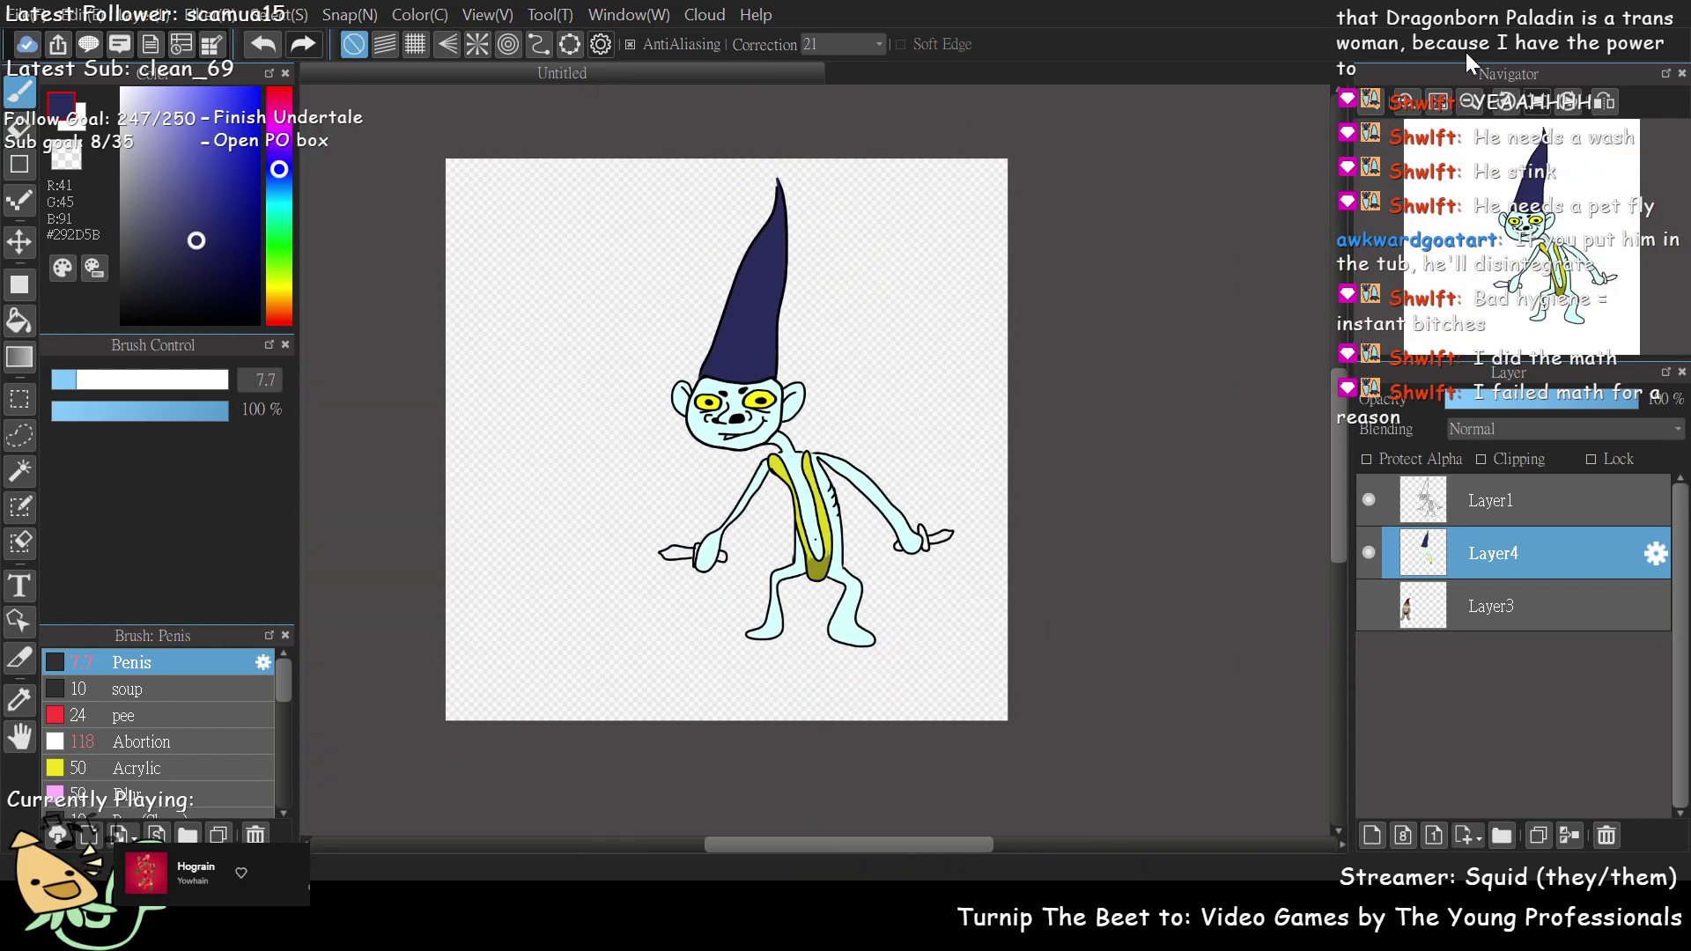
- Switch to the soup brush at size 10, test one dark blue stroke beside the gnome and undo it
{"action": "scroll", "coordinate": [1457, 181], "scroll_direction": "up", "scroll_amount": 1}
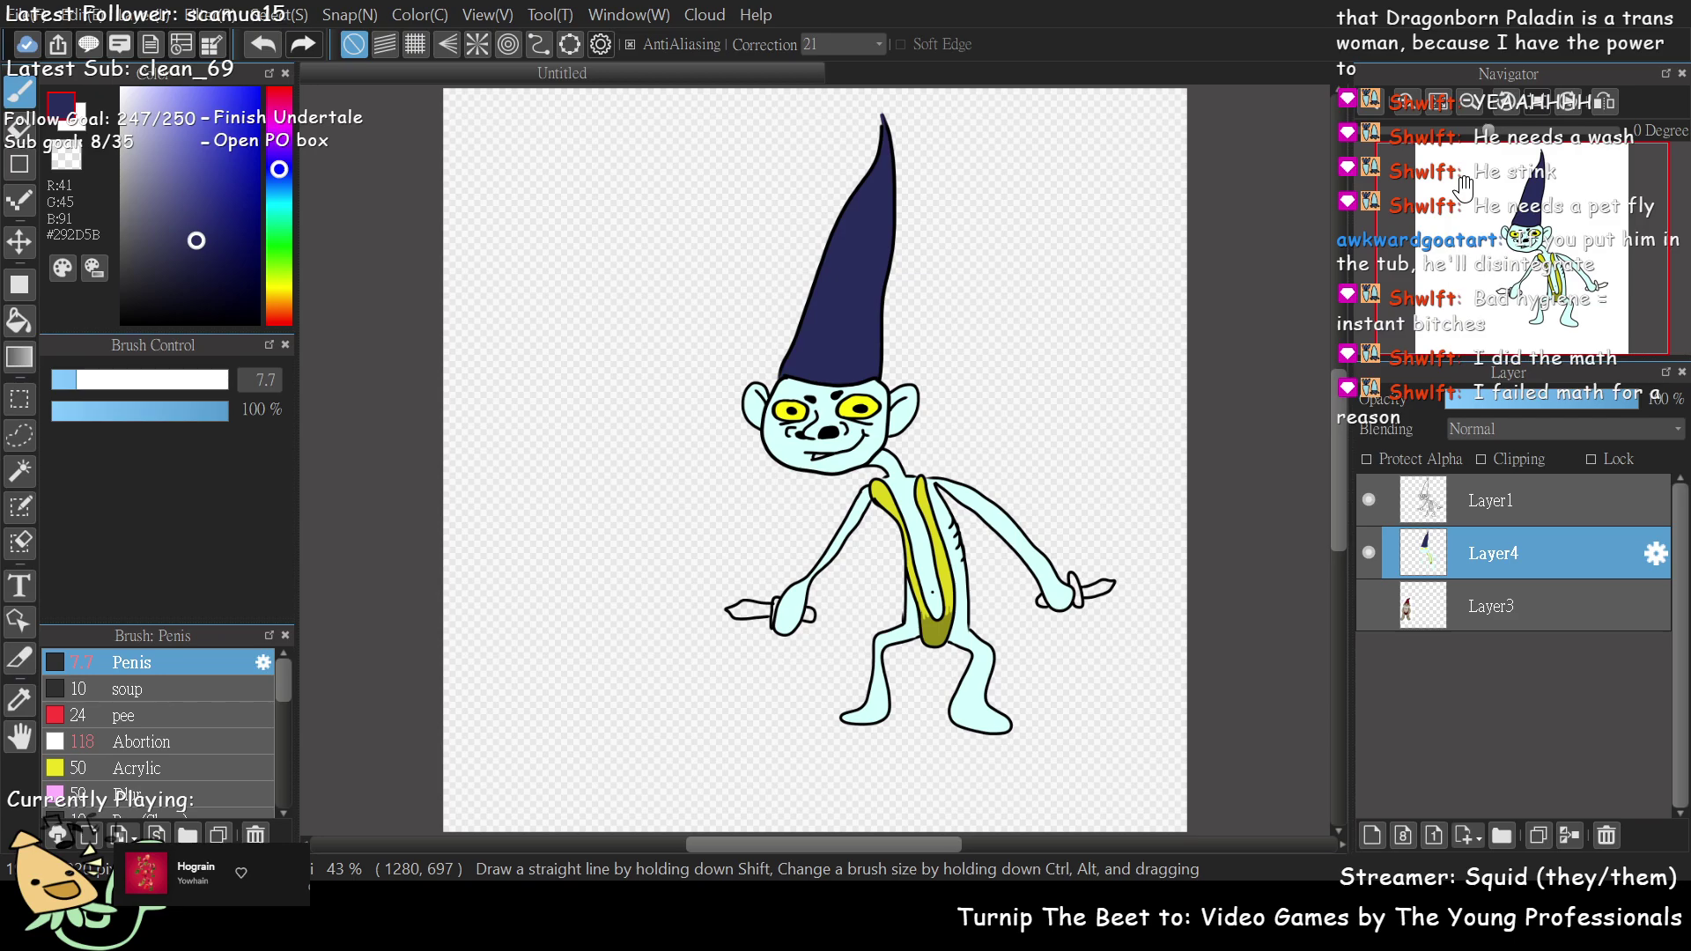
{"action": "left_click", "coordinate": [205, 686]}
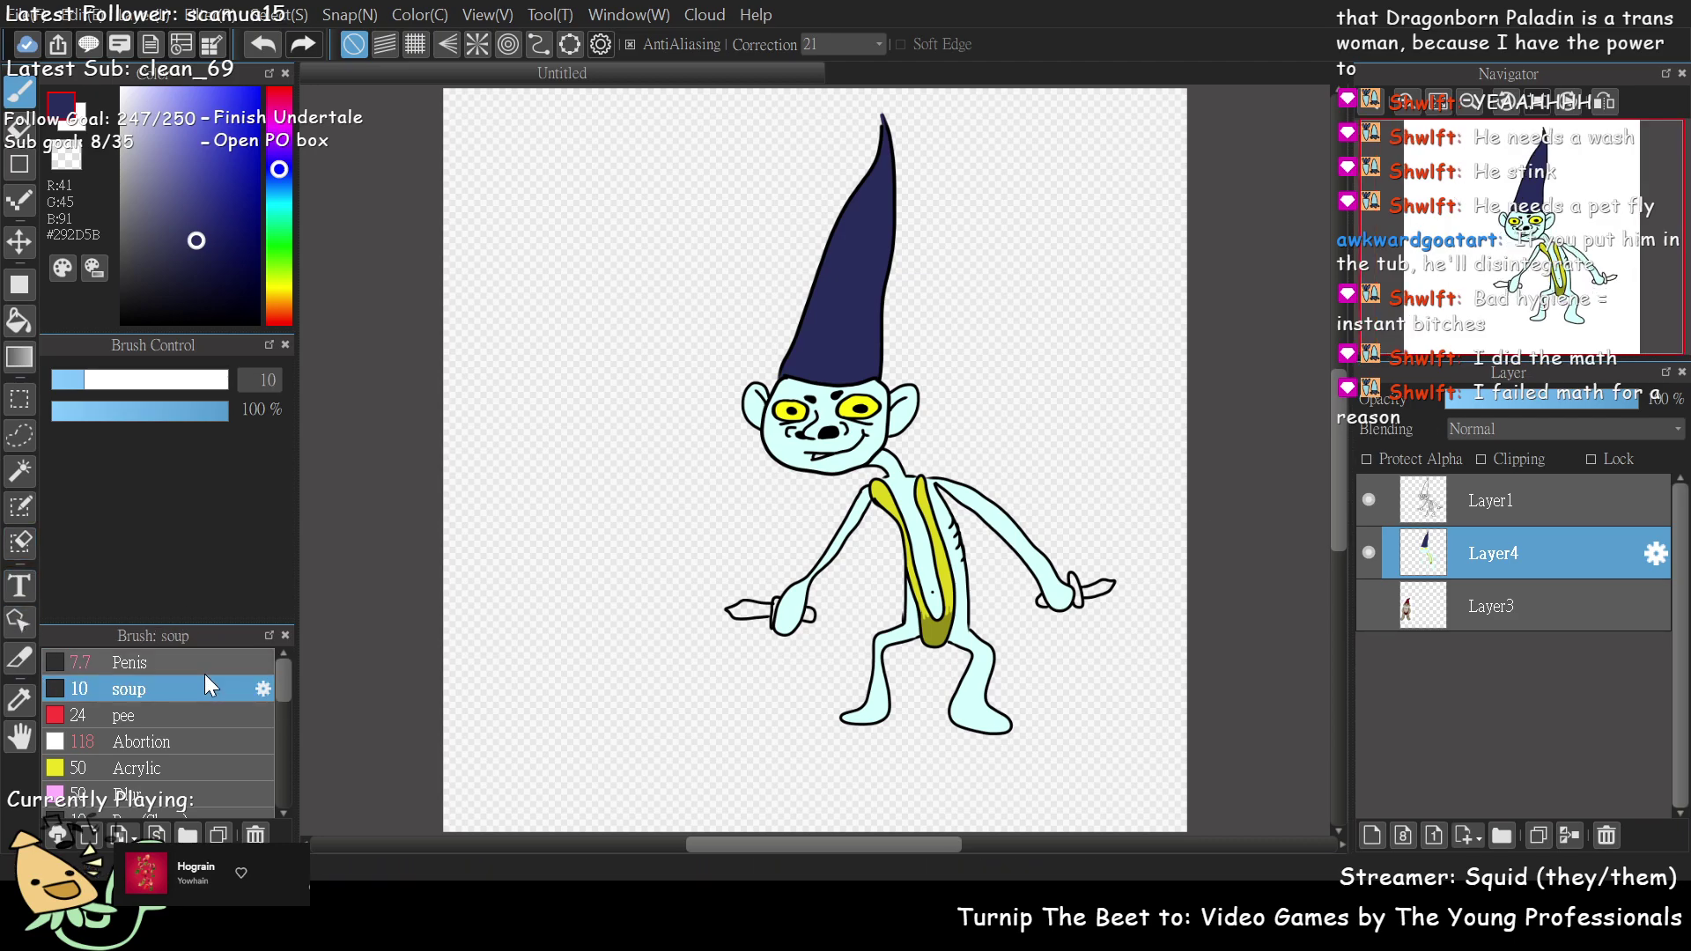
{"action": "left_click_drag", "start_coordinate": [660, 291], "coordinate": [627, 491]}
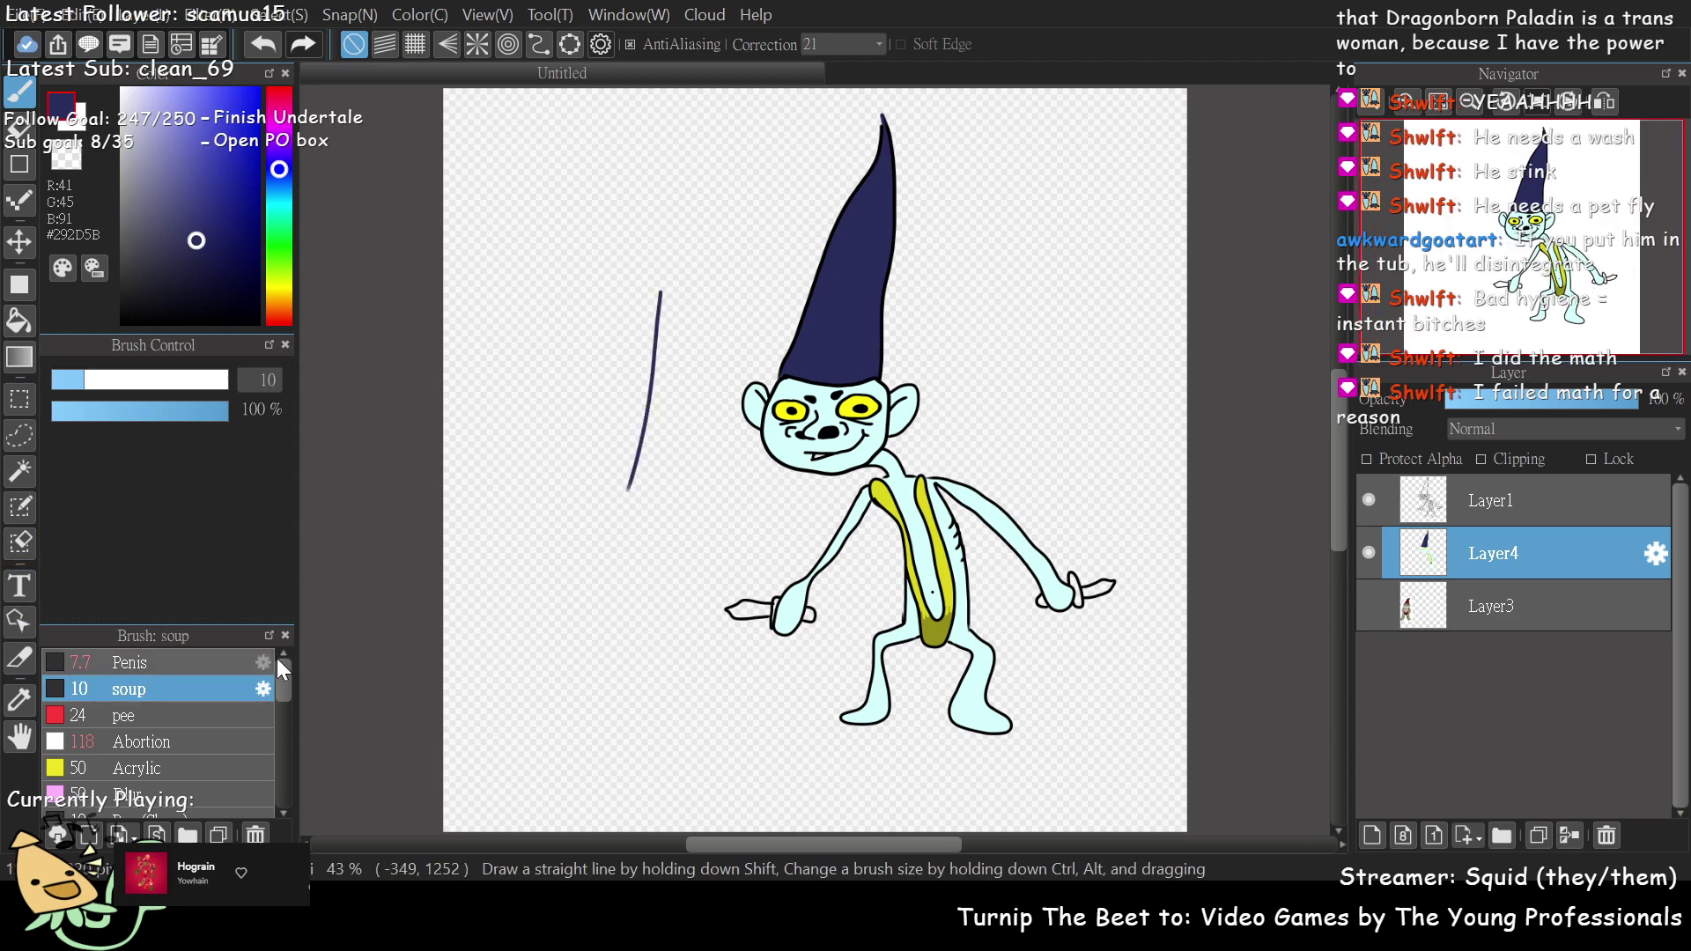
{"action": "key", "text": "ctrl+z"}
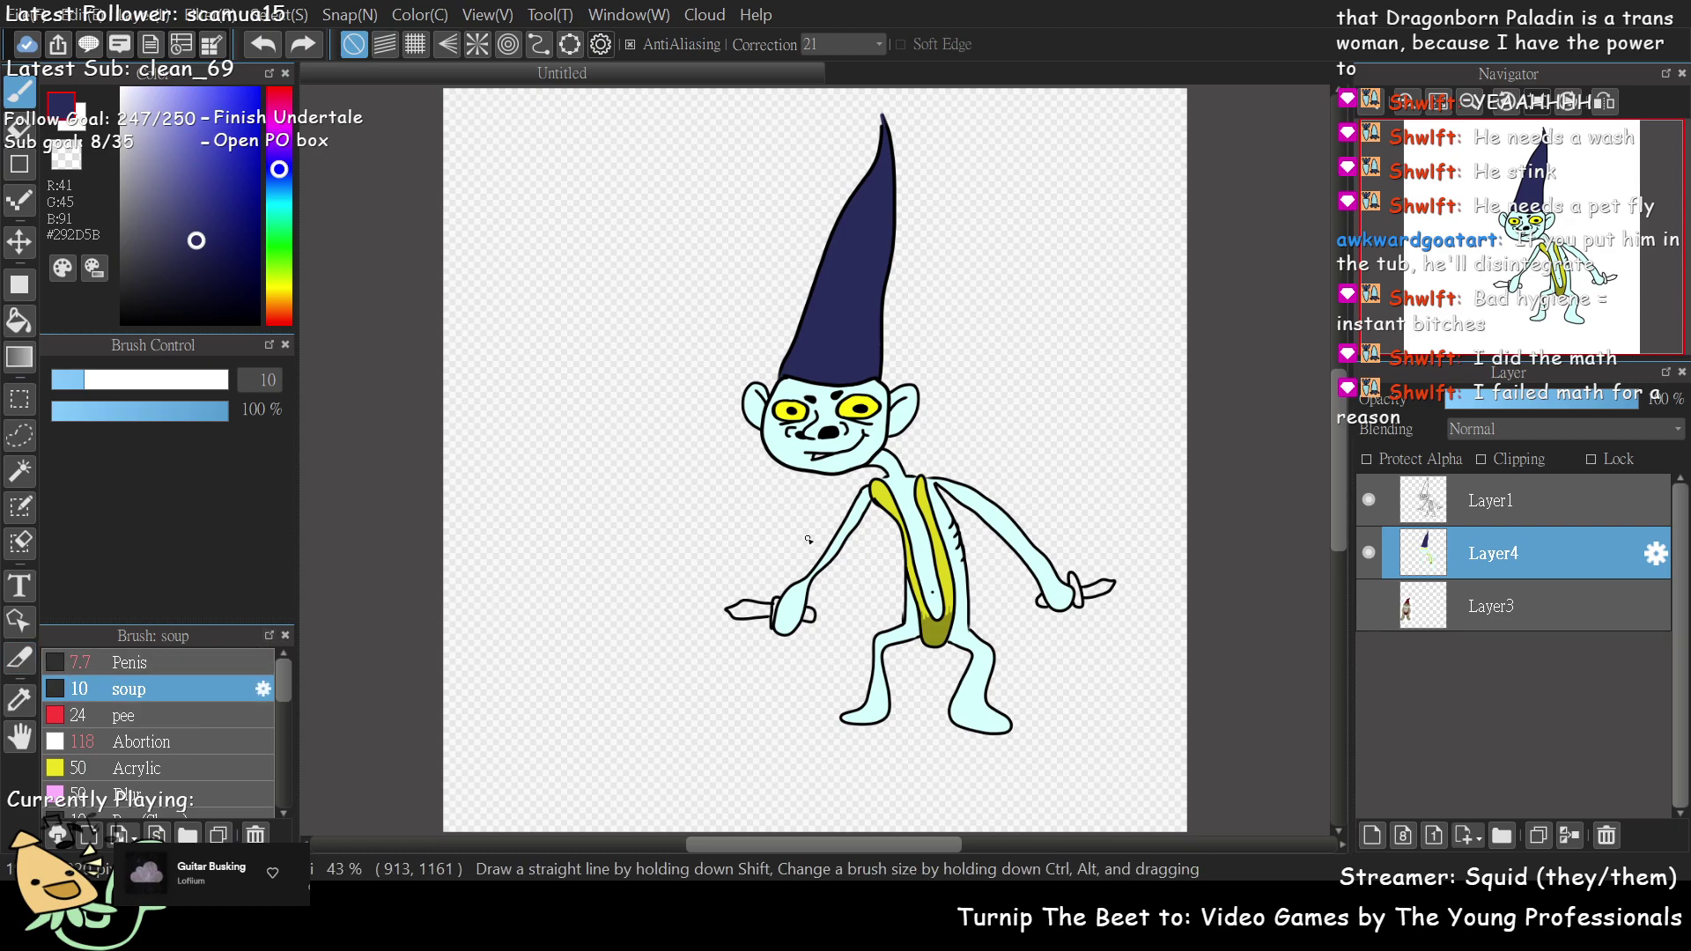
- Set the drawing colour to muted red #B64948 and paint the small opening of the gnome's mouth
{"action": "scroll", "coordinate": [1551, 245], "scroll_direction": "up", "scroll_amount": 4}
{"action": "mouse_move", "coordinate": [1552, 251]}
{"action": "left_mouse_down"}
{"action": "mouse_move", "coordinate": [1562, 307]}
{"action": "mouse_move", "coordinate": [1549, 216]}
{"action": "mouse_move", "coordinate": [1499, 241]}
{"action": "mouse_move", "coordinate": [1523, 241]}
{"action": "left_mouse_up"}
{"action": "scroll", "coordinate": [1500, 239], "scroll_direction": "up", "scroll_amount": 3}
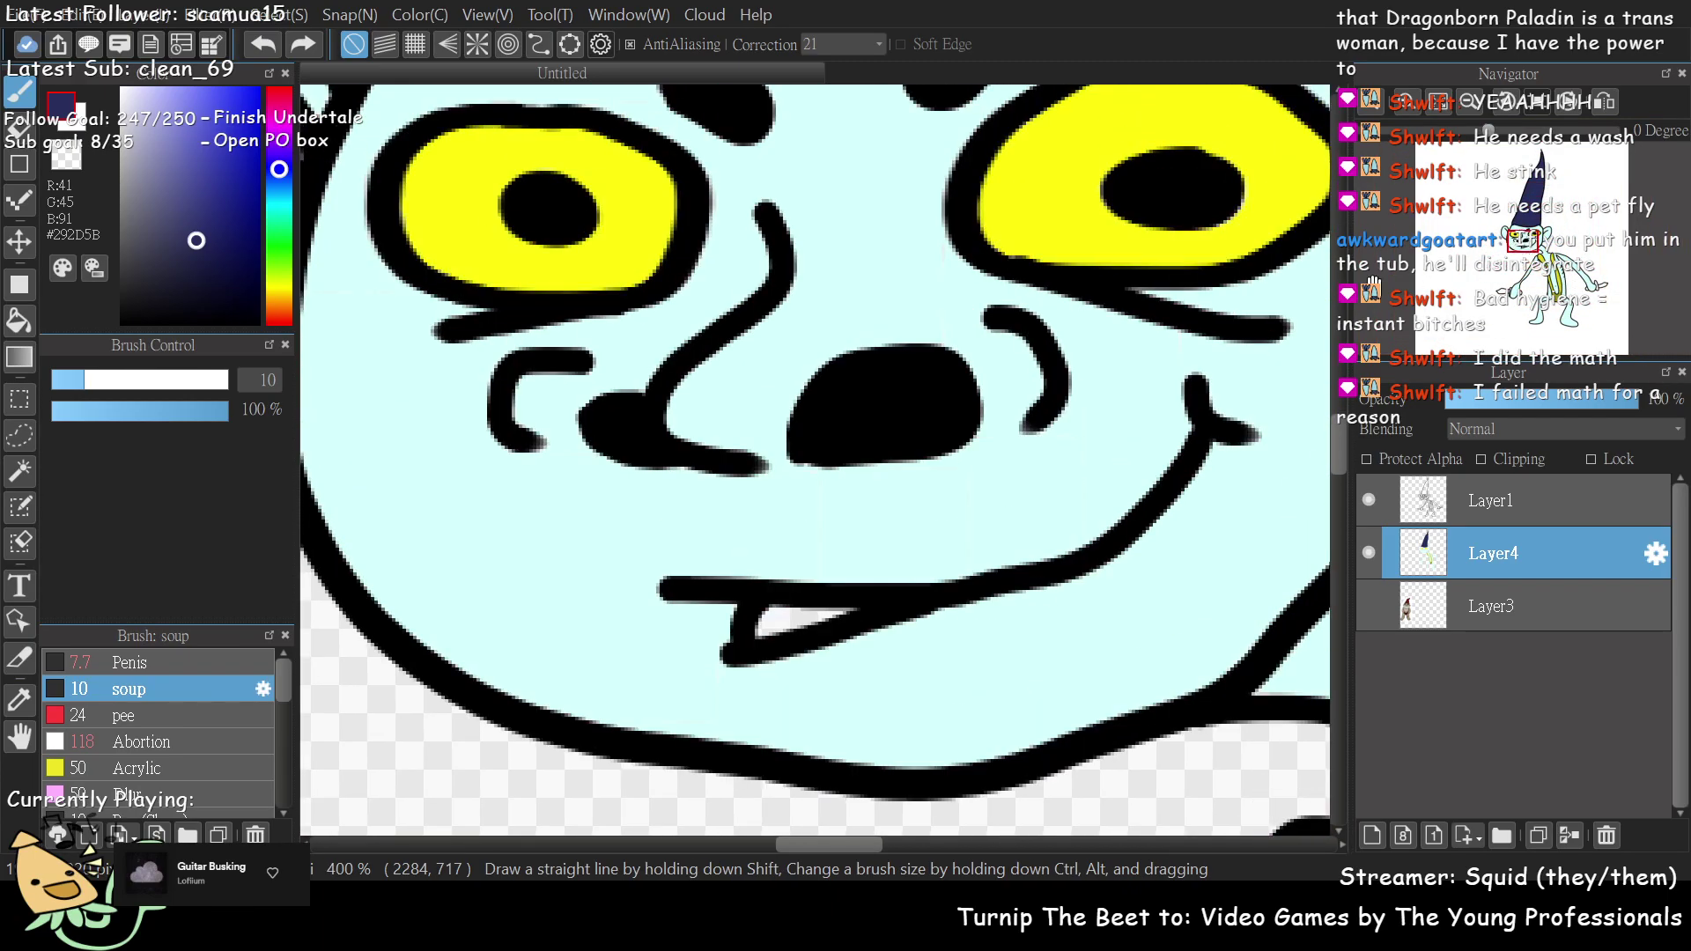
{"action": "left_click_drag", "start_coordinate": [253, 316], "coordinate": [262, 340]}
{"action": "left_click", "coordinate": [280, 324]}
{"action": "left_click_drag", "start_coordinate": [236, 143], "coordinate": [293, 130]}
{"action": "left_click", "coordinate": [204, 155]}
{"action": "mouse_move", "coordinate": [779, 615]}
{"action": "left_mouse_down"}
{"action": "mouse_move", "coordinate": [768, 629]}
{"action": "mouse_move", "coordinate": [871, 616]}
{"action": "left_mouse_up"}
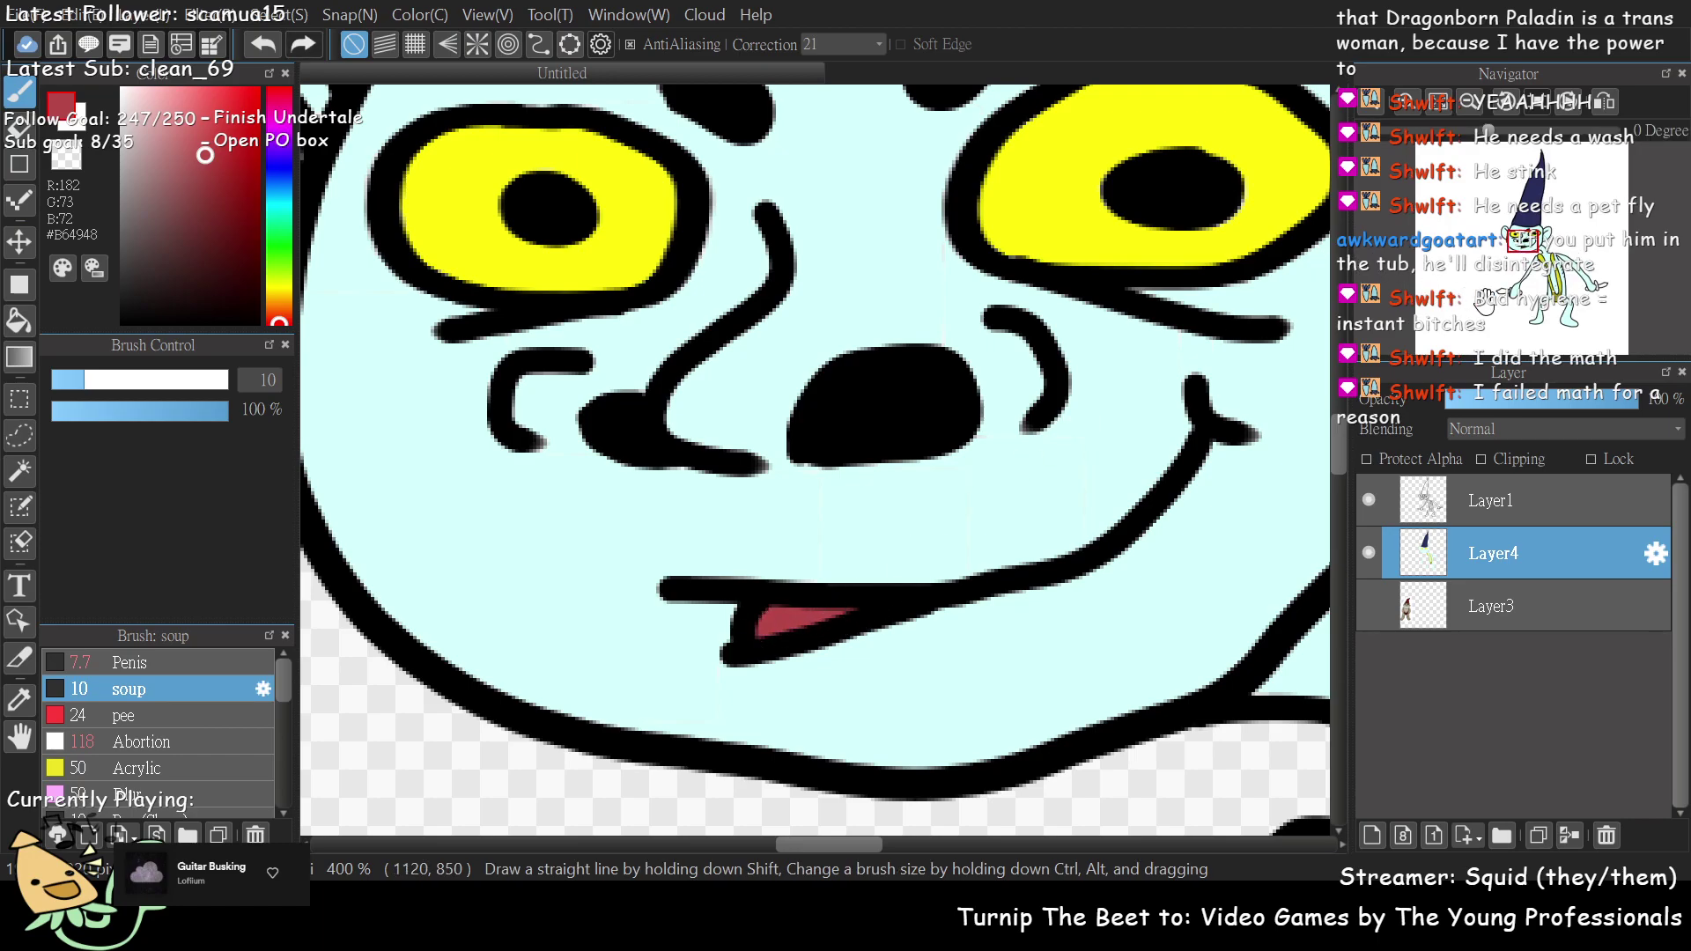
{"action": "scroll", "coordinate": [1487, 297], "scroll_direction": "down", "scroll_amount": 3}
{"action": "scroll", "coordinate": [1487, 300], "scroll_direction": "down", "scroll_amount": 2}
{"action": "left_click_drag", "start_coordinate": [1532, 301], "coordinate": [1532, 297]}
{"action": "left_click_drag", "start_coordinate": [1529, 288], "coordinate": [1528, 279]}
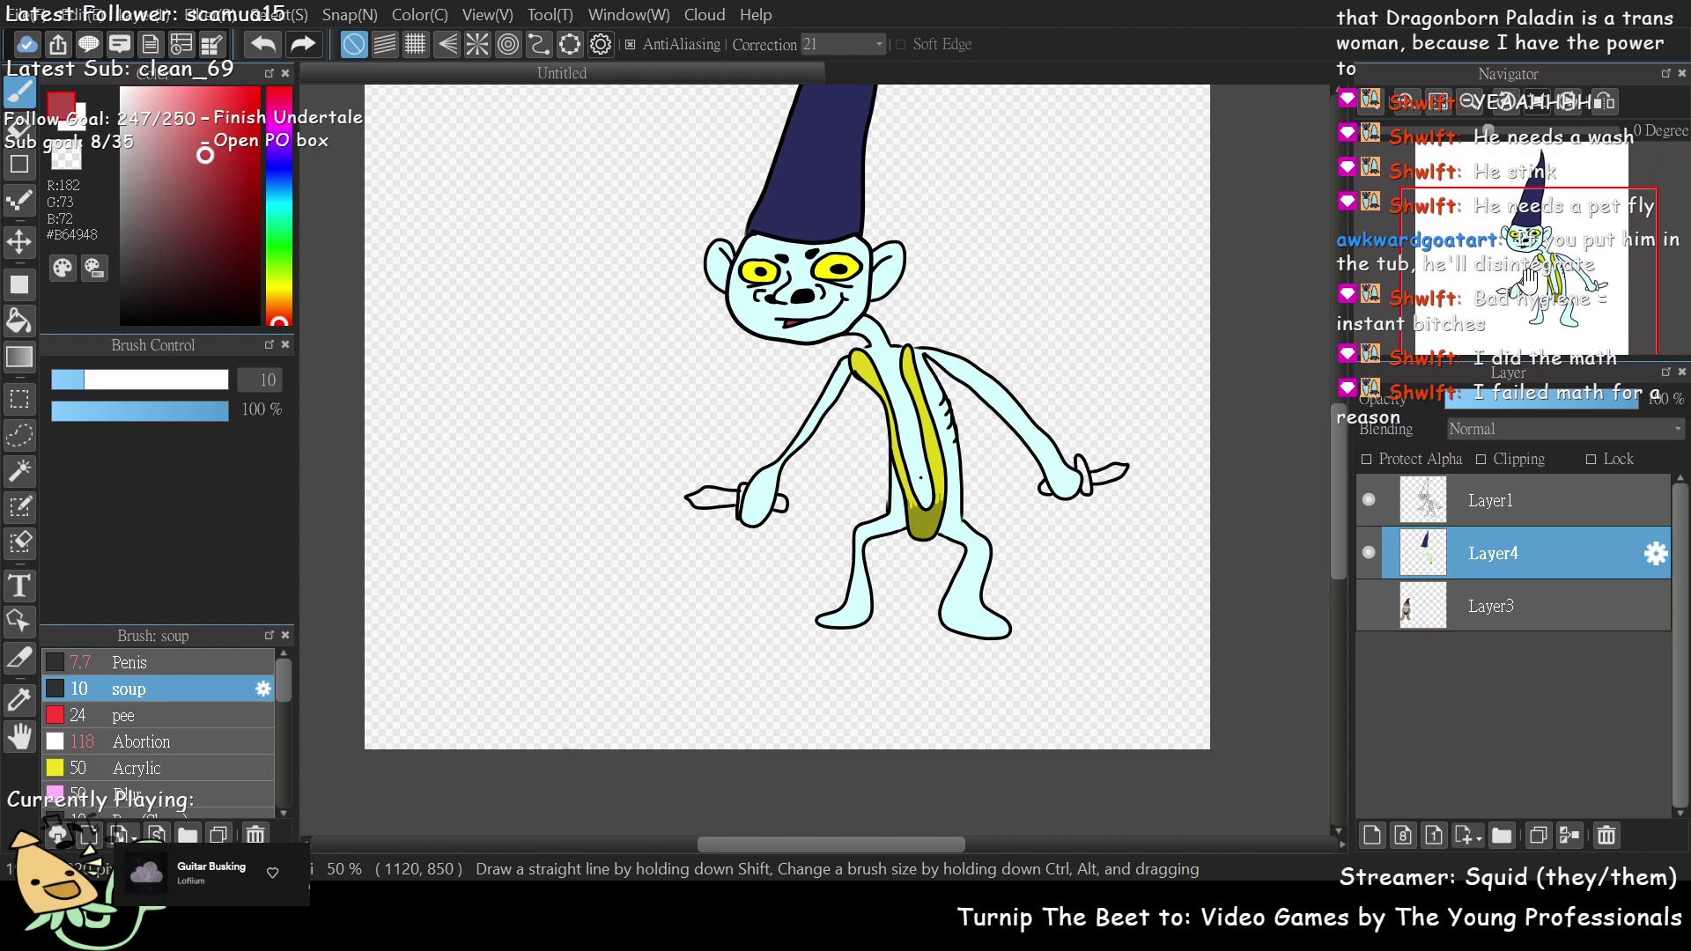
{"action": "scroll", "coordinate": [1529, 280], "scroll_direction": "up", "scroll_amount": 3}
{"action": "mouse_move", "coordinate": [1528, 282]}
{"action": "left_mouse_down"}
{"action": "mouse_move", "coordinate": [1515, 306]}
{"action": "mouse_move", "coordinate": [1518, 288]}
{"action": "left_mouse_up"}
{"action": "left_click", "coordinate": [123, 256]}
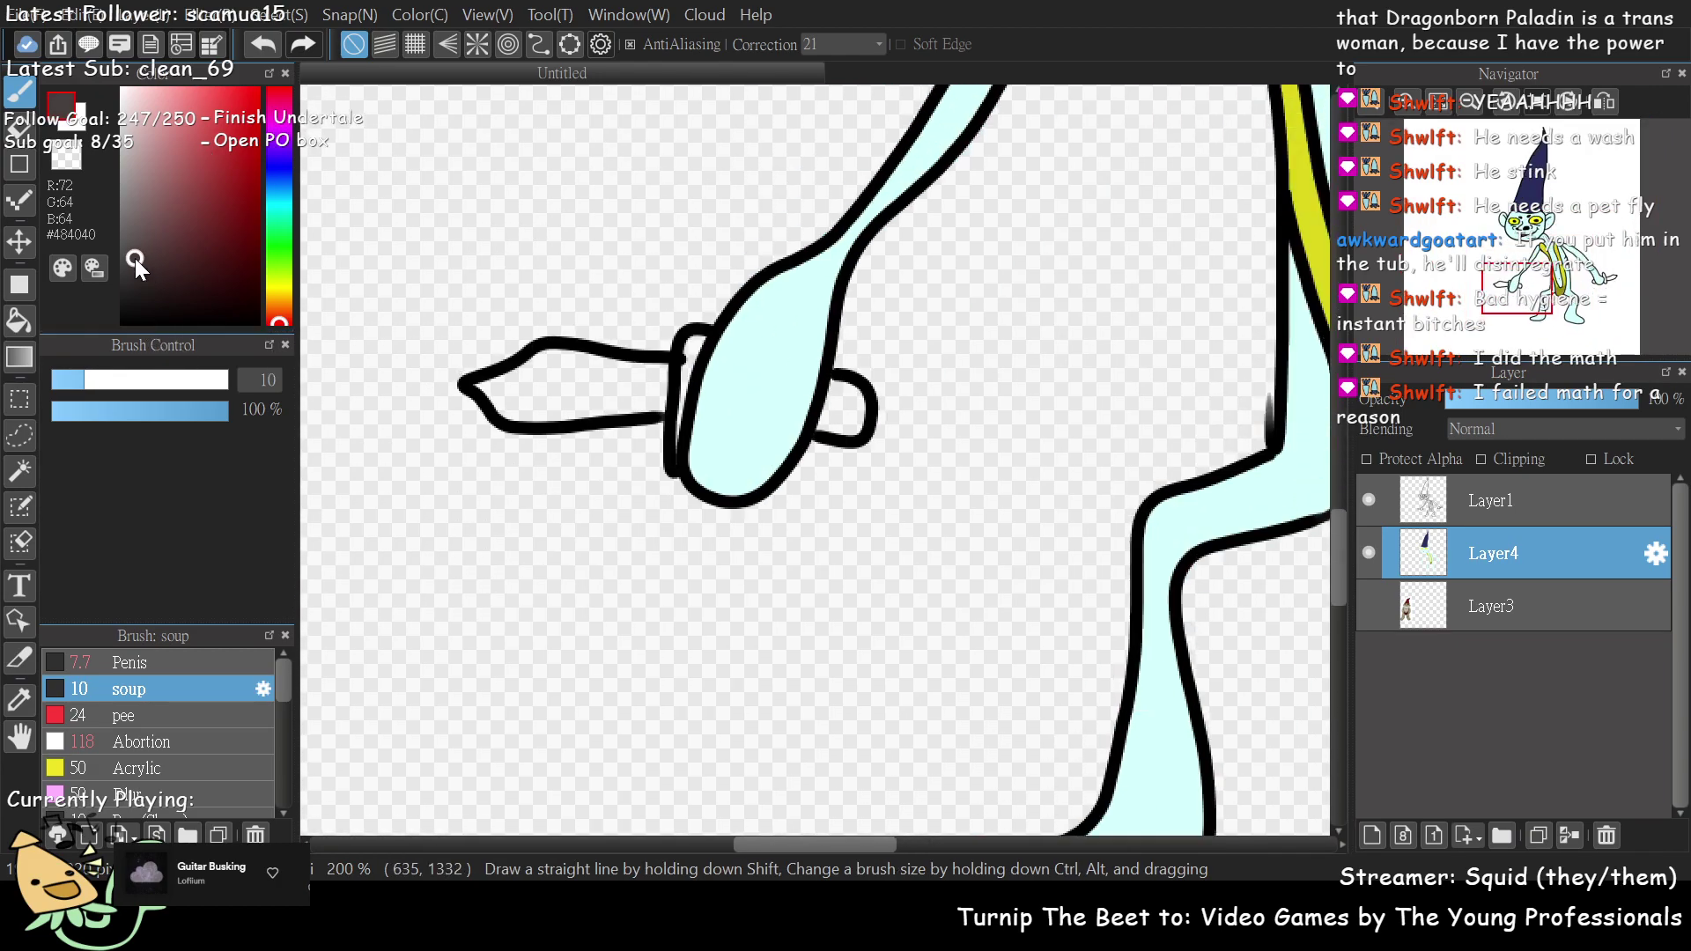
{"action": "left_click_drag", "start_coordinate": [526, 359], "coordinate": [465, 388]}
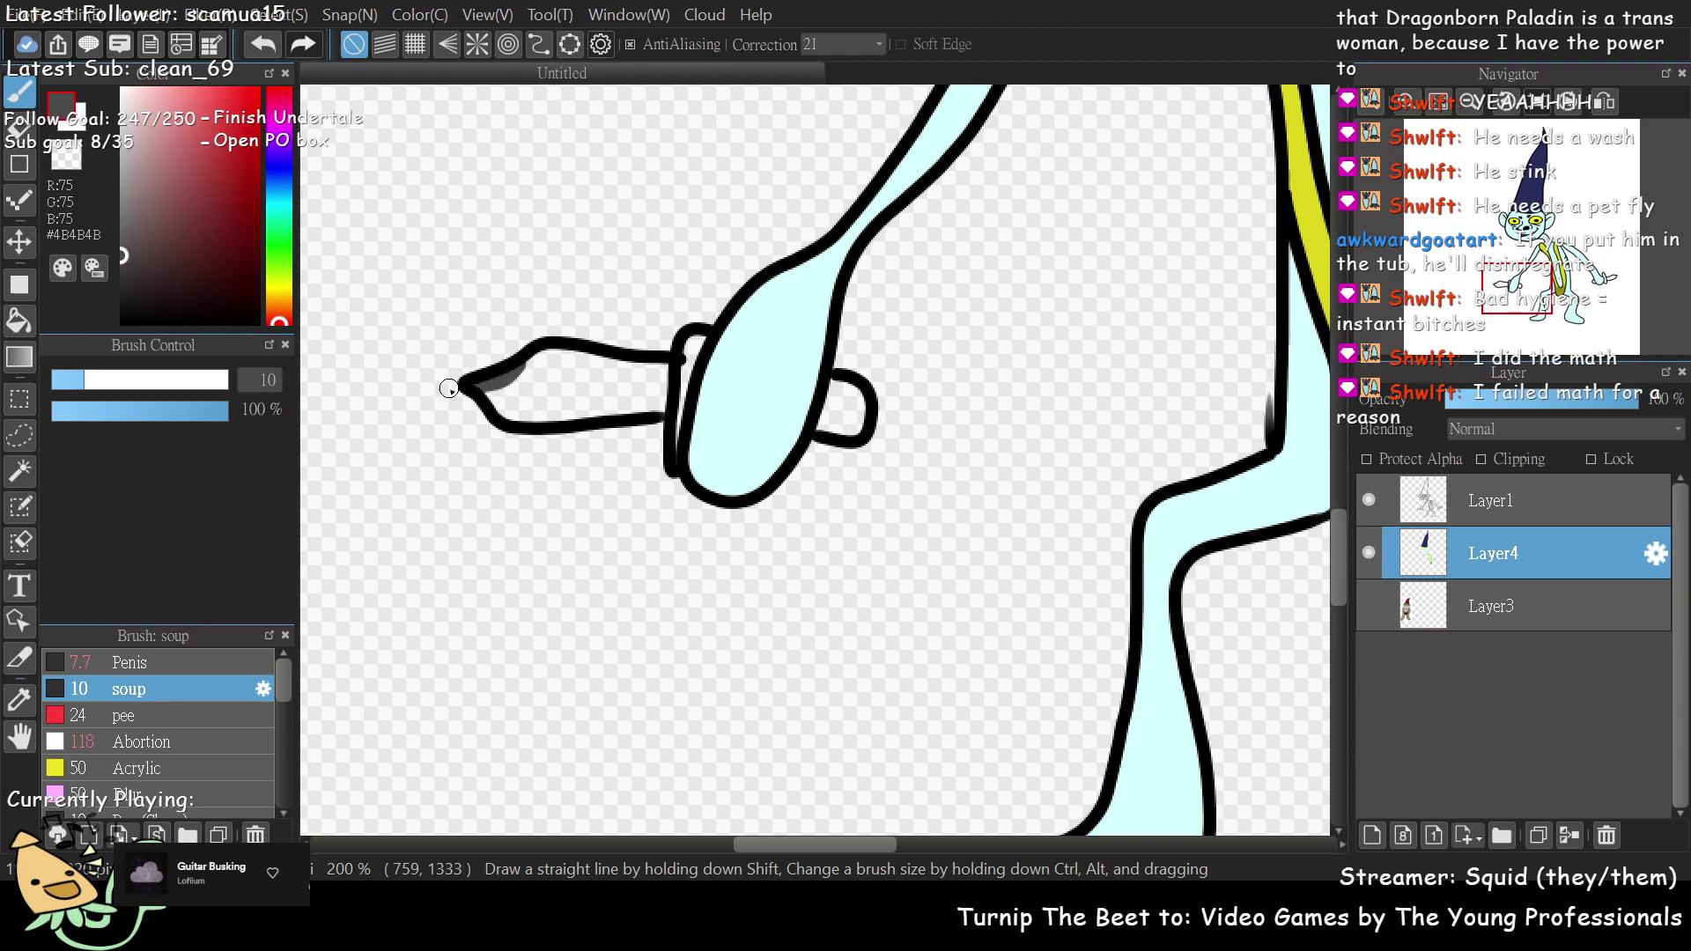
{"action": "key", "text": "ctrl+z"}
- Set the drawing colour to light grey #CFCFCF and paint the blades of both daggers
{"action": "left_click", "coordinate": [123, 131]}
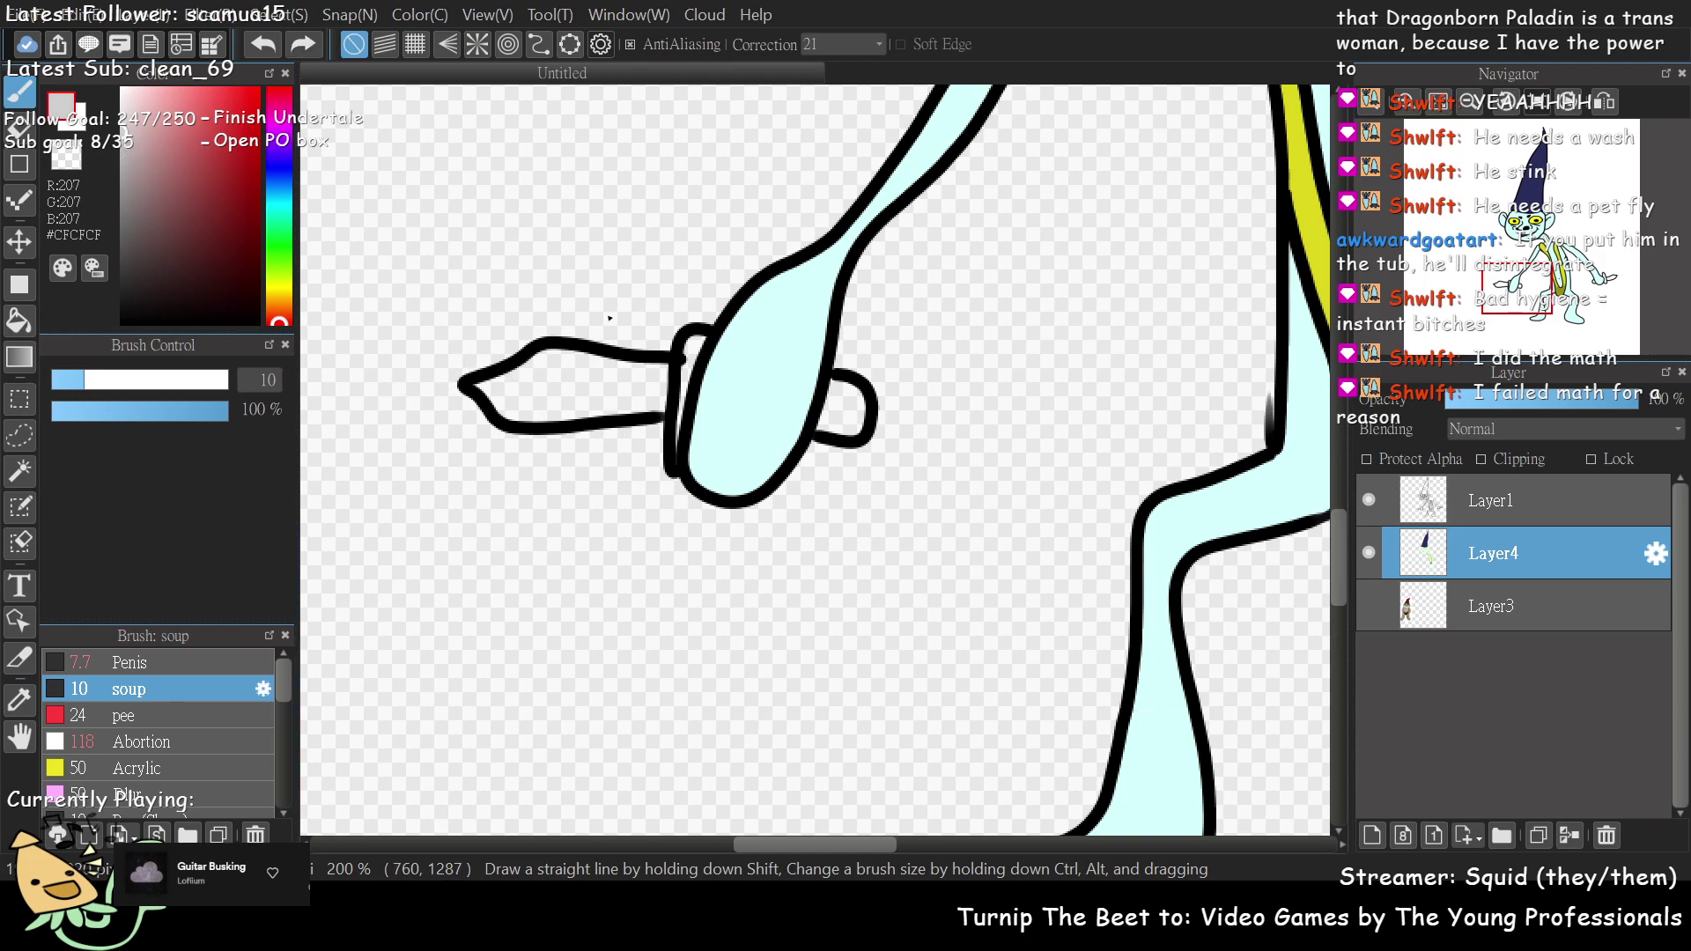
{"action": "mouse_move", "coordinate": [553, 354]}
{"action": "left_mouse_down"}
{"action": "mouse_move", "coordinate": [462, 385]}
{"action": "mouse_move", "coordinate": [531, 418]}
{"action": "mouse_move", "coordinate": [662, 407]}
{"action": "mouse_move", "coordinate": [669, 363]}
{"action": "mouse_move", "coordinate": [517, 360]}
{"action": "mouse_move", "coordinate": [597, 359]}
{"action": "mouse_move", "coordinate": [558, 376]}
{"action": "mouse_move", "coordinate": [627, 384]}
{"action": "mouse_move", "coordinate": [493, 397]}
{"action": "mouse_move", "coordinate": [647, 401]}
{"action": "mouse_move", "coordinate": [613, 386]}
{"action": "mouse_move", "coordinate": [654, 398]}
{"action": "mouse_move", "coordinate": [655, 378]}
{"action": "left_mouse_up"}
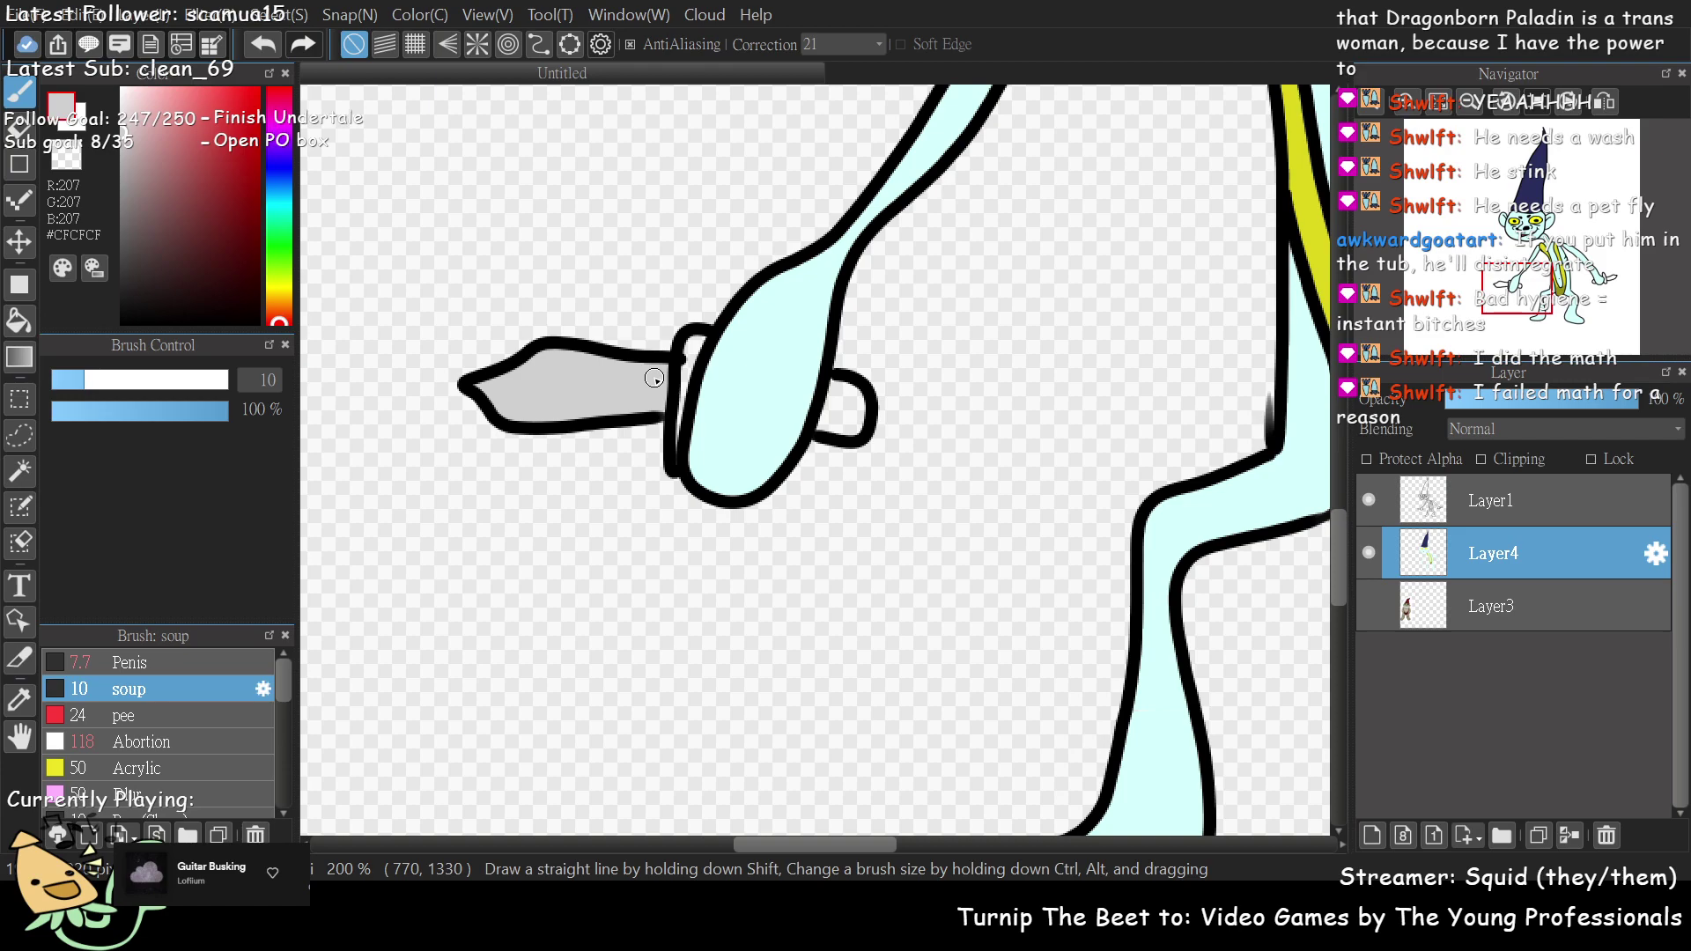
{"action": "left_click_drag", "start_coordinate": [1521, 302], "coordinate": [1585, 282]}
{"action": "mouse_move", "coordinate": [1123, 398]}
{"action": "left_mouse_down"}
{"action": "mouse_move", "coordinate": [1269, 363]}
{"action": "mouse_move", "coordinate": [1238, 396]}
{"action": "mouse_move", "coordinate": [1135, 418]}
{"action": "mouse_move", "coordinate": [1129, 398]}
{"action": "mouse_move", "coordinate": [1131, 416]}
{"action": "mouse_move", "coordinate": [1243, 367]}
{"action": "left_mouse_up"}
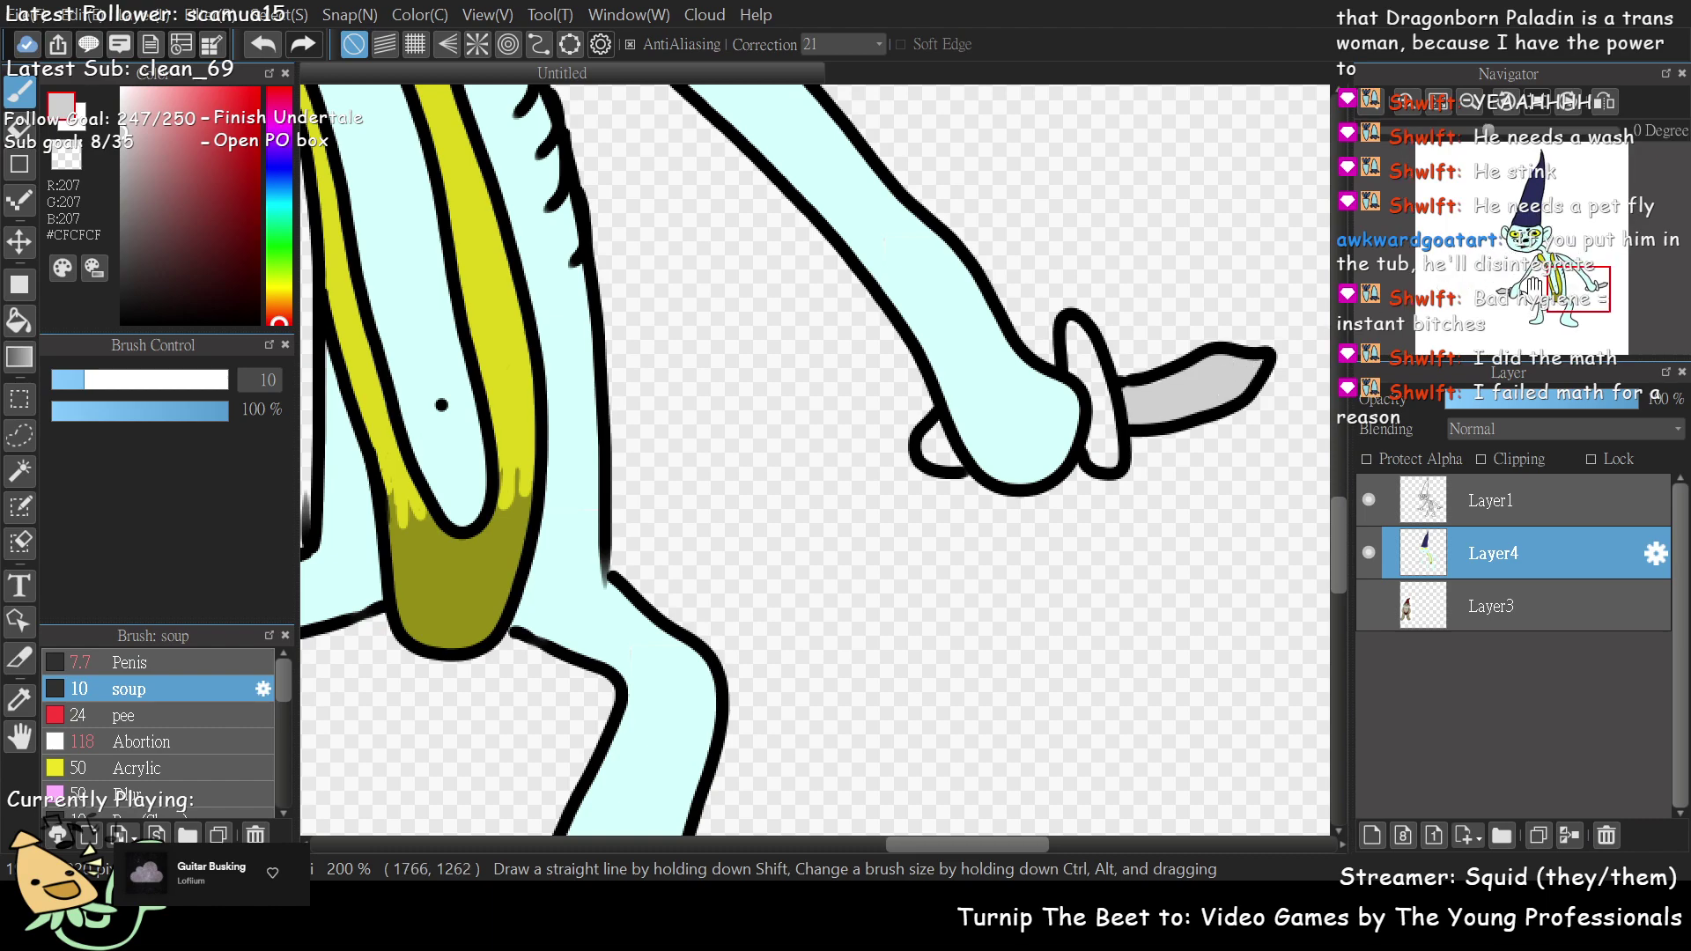
- Set the drawing colour to purple #714B92 and paint the left dagger's guard and handle end
{"action": "left_click", "coordinate": [1554, 302]}
{"action": "left_click_drag", "start_coordinate": [1554, 302], "coordinate": [1511, 289]}
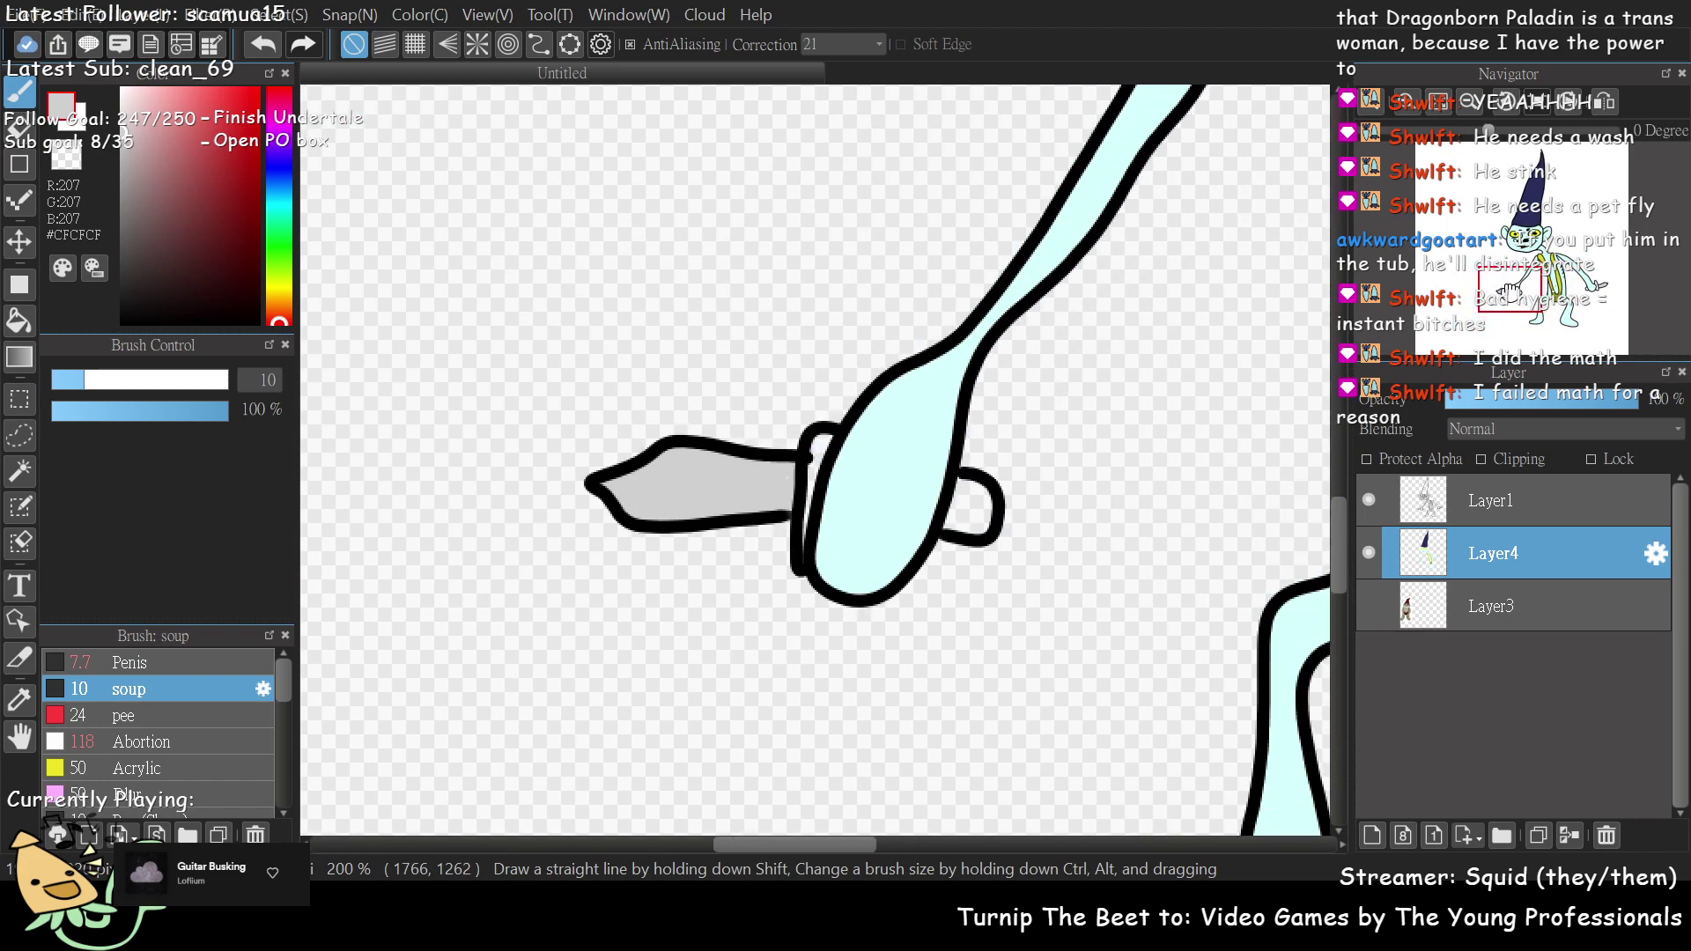
{"action": "scroll", "coordinate": [1517, 284], "scroll_direction": "up", "scroll_amount": 1}
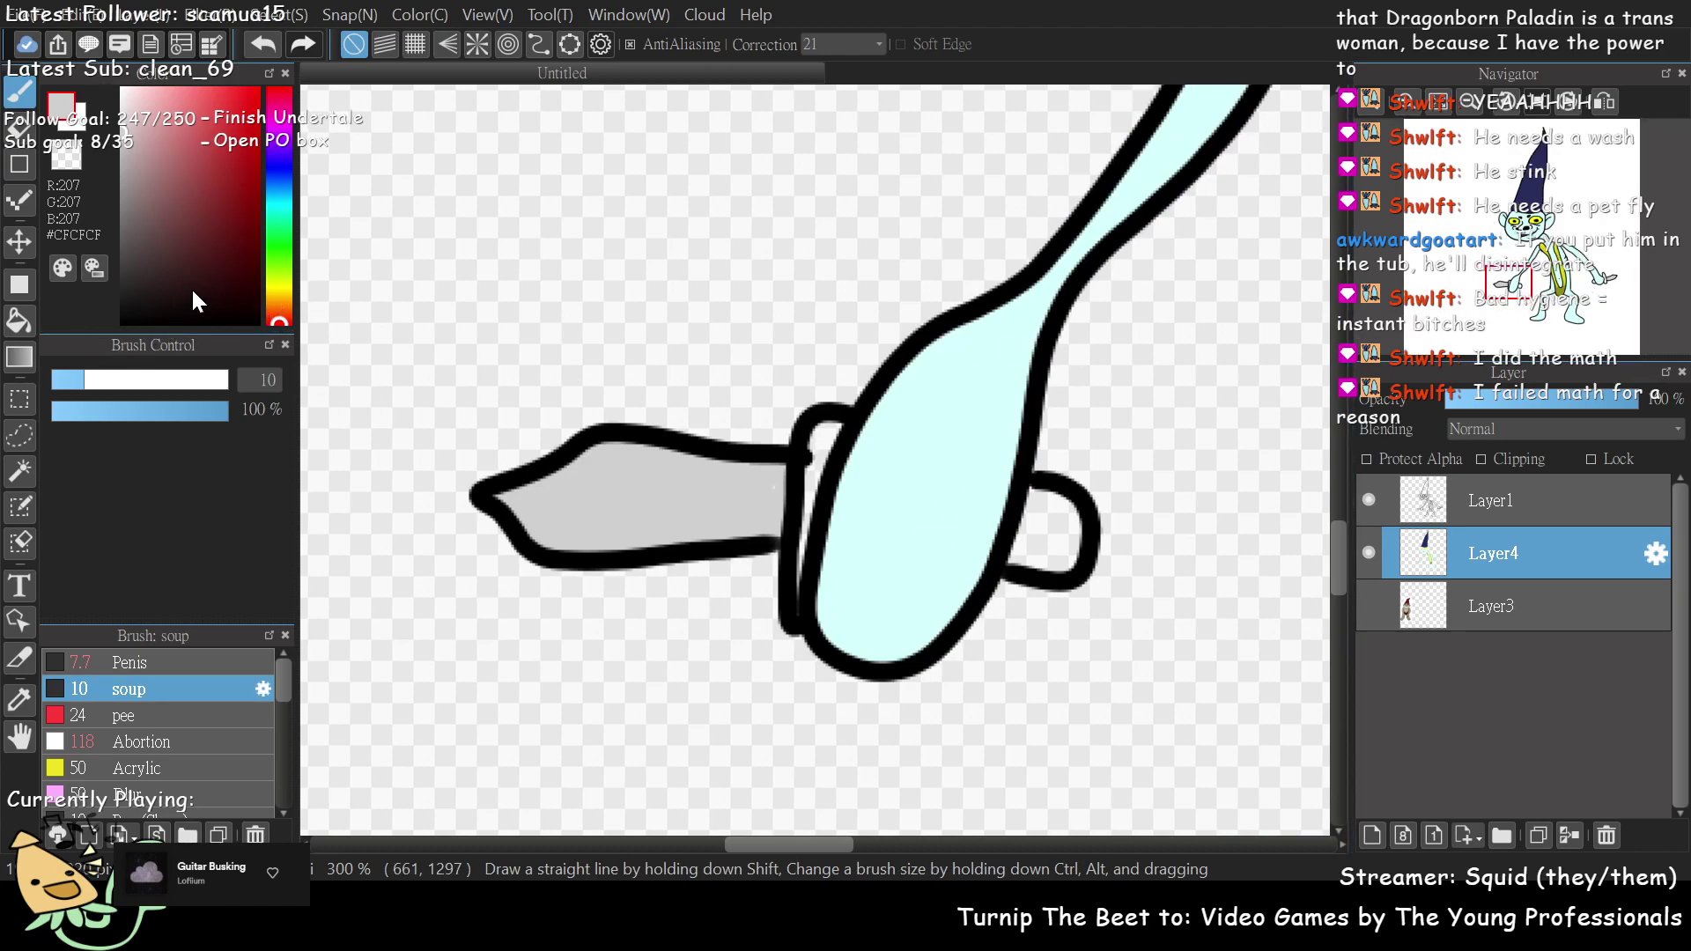
{"action": "left_click", "coordinate": [273, 145]}
{"action": "left_click", "coordinate": [185, 156]}
{"action": "left_click", "coordinate": [188, 189]}
{"action": "mouse_move", "coordinate": [820, 421]}
{"action": "left_mouse_down"}
{"action": "mouse_move", "coordinate": [816, 484]}
{"action": "mouse_move", "coordinate": [833, 425]}
{"action": "mouse_move", "coordinate": [793, 540]}
{"action": "mouse_move", "coordinate": [801, 470]}
{"action": "mouse_move", "coordinate": [798, 616]}
{"action": "left_mouse_up"}
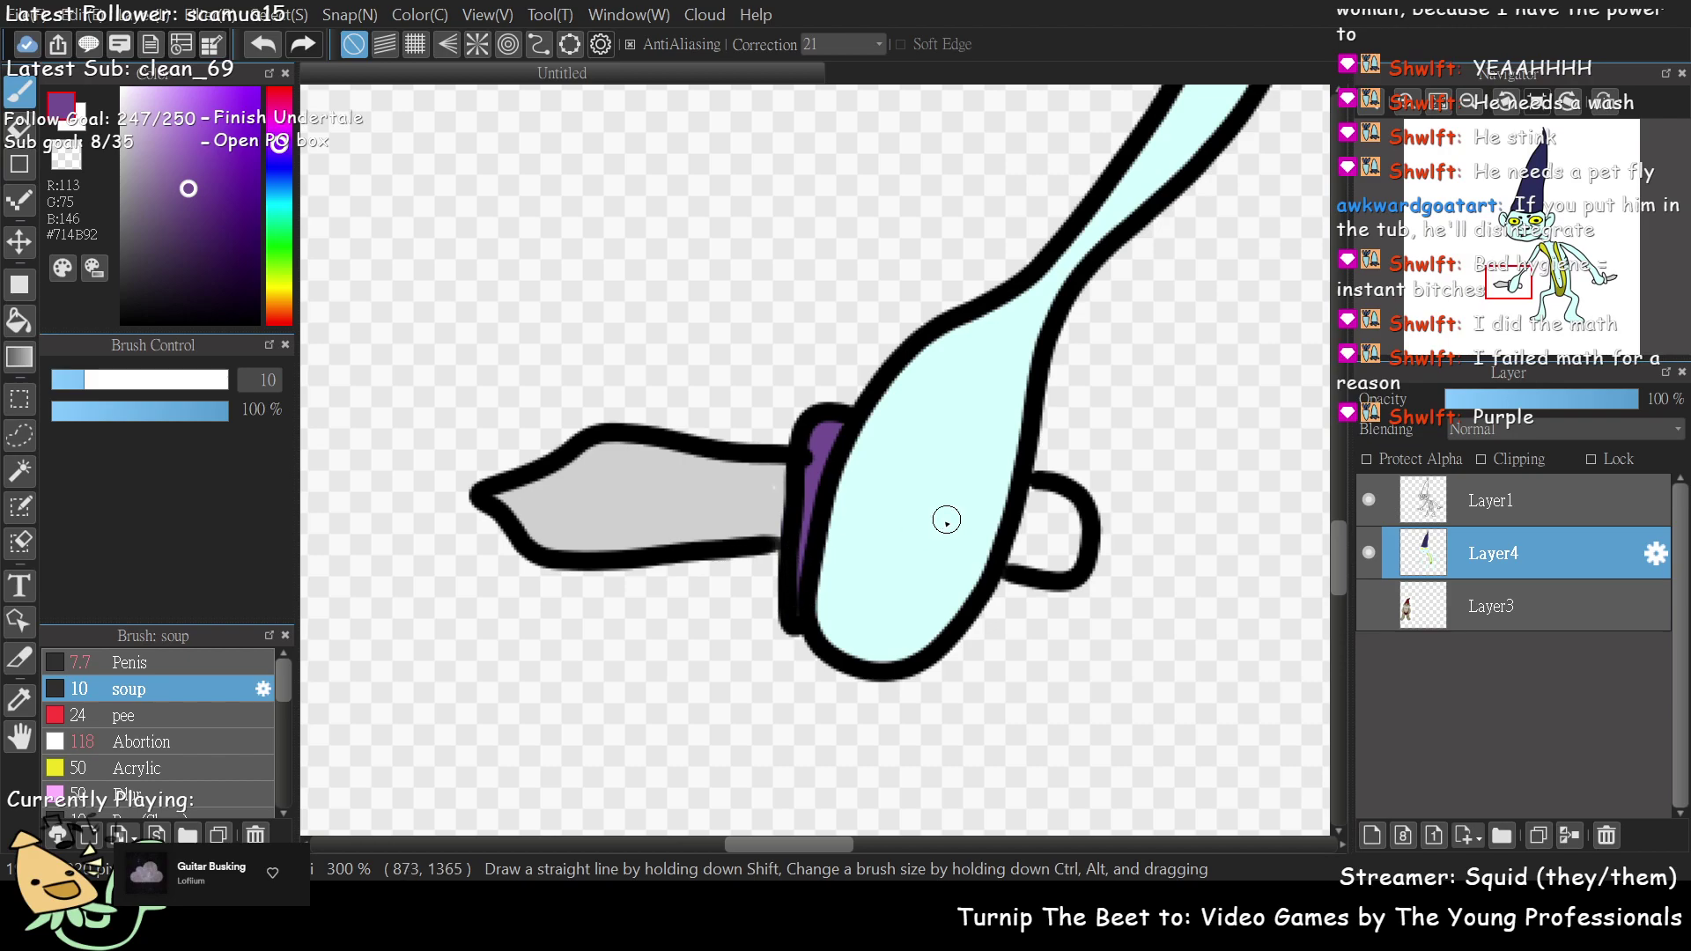
{"action": "mouse_move", "coordinate": [1030, 501]}
{"action": "left_mouse_down"}
{"action": "mouse_move", "coordinate": [1020, 568]}
{"action": "mouse_move", "coordinate": [1026, 524]}
{"action": "mouse_move", "coordinate": [1060, 524]}
{"action": "mouse_move", "coordinate": [1035, 568]}
{"action": "mouse_move", "coordinate": [1052, 498]}
{"action": "mouse_move", "coordinate": [1076, 529]}
{"action": "mouse_move", "coordinate": [1071, 568]}
{"action": "left_mouse_up"}
- Paint the right dagger's guard and handle end in the same purple
{"action": "mouse_move", "coordinate": [1507, 283]}
{"action": "left_mouse_down"}
{"action": "mouse_move", "coordinate": [1597, 296]}
{"action": "mouse_move", "coordinate": [1585, 291]}
{"action": "left_mouse_up"}
{"action": "mouse_move", "coordinate": [1006, 248]}
{"action": "left_mouse_down"}
{"action": "mouse_move", "coordinate": [977, 187]}
{"action": "mouse_move", "coordinate": [997, 169]}
{"action": "mouse_move", "coordinate": [1051, 350]}
{"action": "mouse_move", "coordinate": [1024, 388]}
{"action": "mouse_move", "coordinate": [1013, 357]}
{"action": "mouse_move", "coordinate": [1032, 319]}
{"action": "mouse_move", "coordinate": [989, 225]}
{"action": "mouse_move", "coordinate": [1008, 193]}
{"action": "mouse_move", "coordinate": [997, 206]}
{"action": "mouse_move", "coordinate": [993, 188]}
{"action": "mouse_move", "coordinate": [1030, 361]}
{"action": "left_mouse_up"}
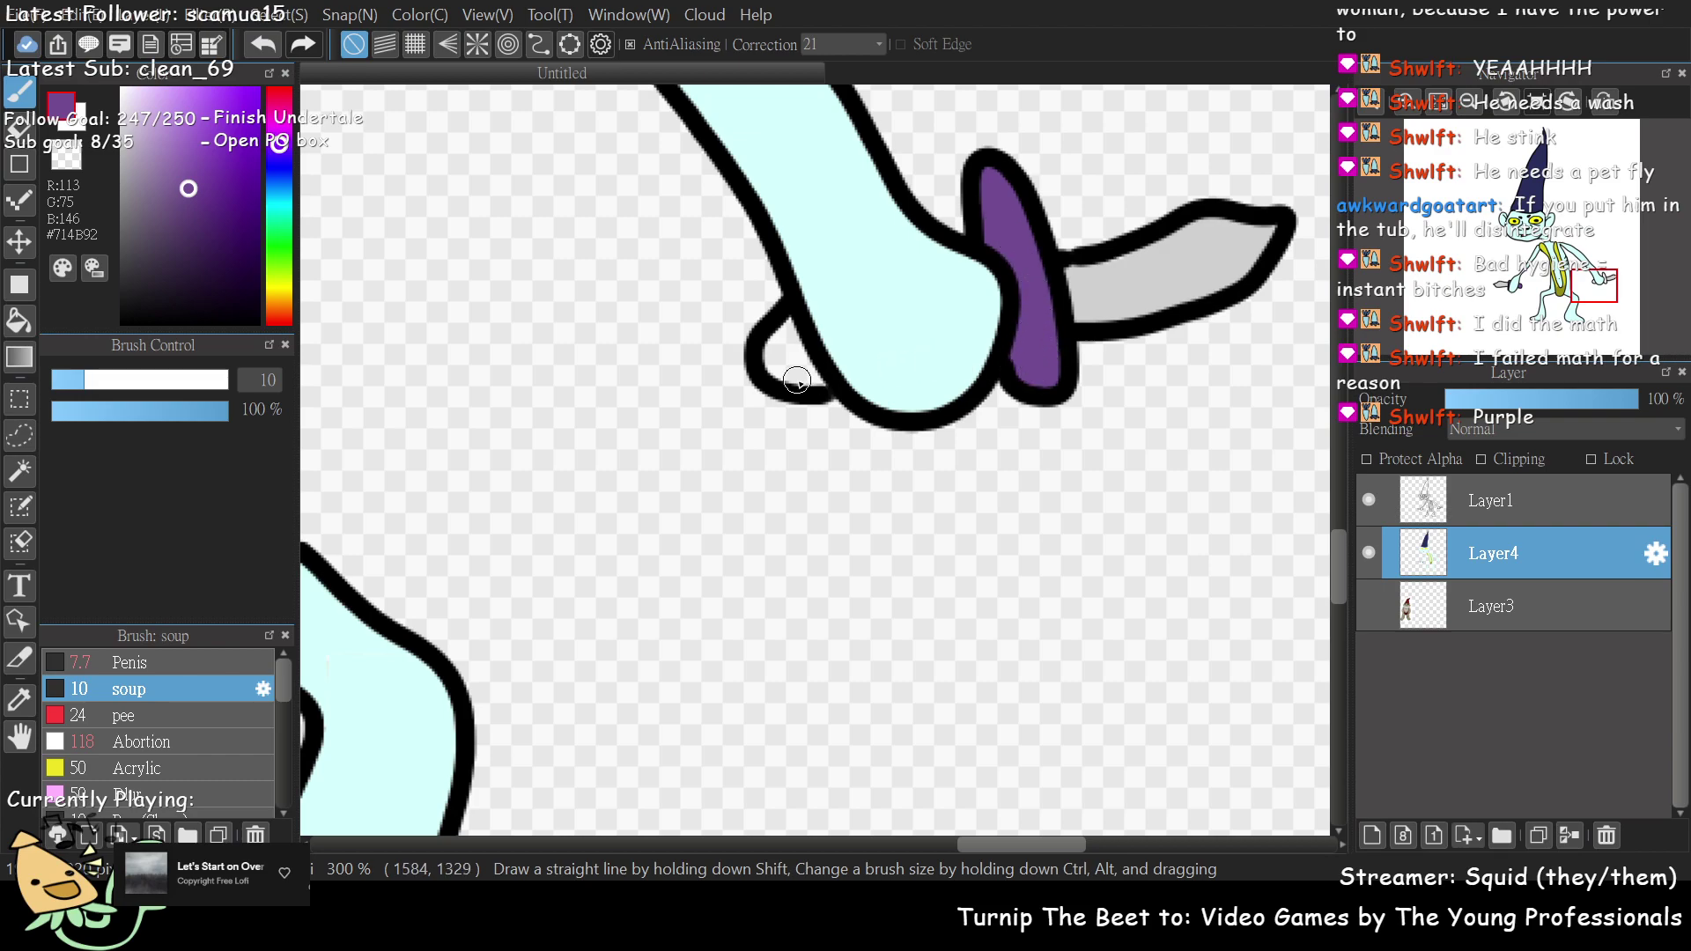
{"action": "mouse_move", "coordinate": [791, 333]}
{"action": "left_mouse_down"}
{"action": "mouse_move", "coordinate": [812, 361]}
{"action": "mouse_move", "coordinate": [784, 307]}
{"action": "mouse_move", "coordinate": [763, 353]}
{"action": "mouse_move", "coordinate": [778, 387]}
{"action": "mouse_move", "coordinate": [824, 383]}
{"action": "mouse_move", "coordinate": [780, 368]}
{"action": "left_mouse_up"}
- Set the drawing colour to mustard yellow #DAC546 and paint dripping liquid along the left dagger blade's lower edge
{"action": "left_click_drag", "start_coordinate": [1559, 274], "coordinate": [1491, 279]}
{"action": "left_click", "coordinate": [279, 293]}
{"action": "left_click_drag", "start_coordinate": [187, 157], "coordinate": [216, 128]}
{"action": "left_click_drag", "start_coordinate": [898, 573], "coordinate": [911, 584]}
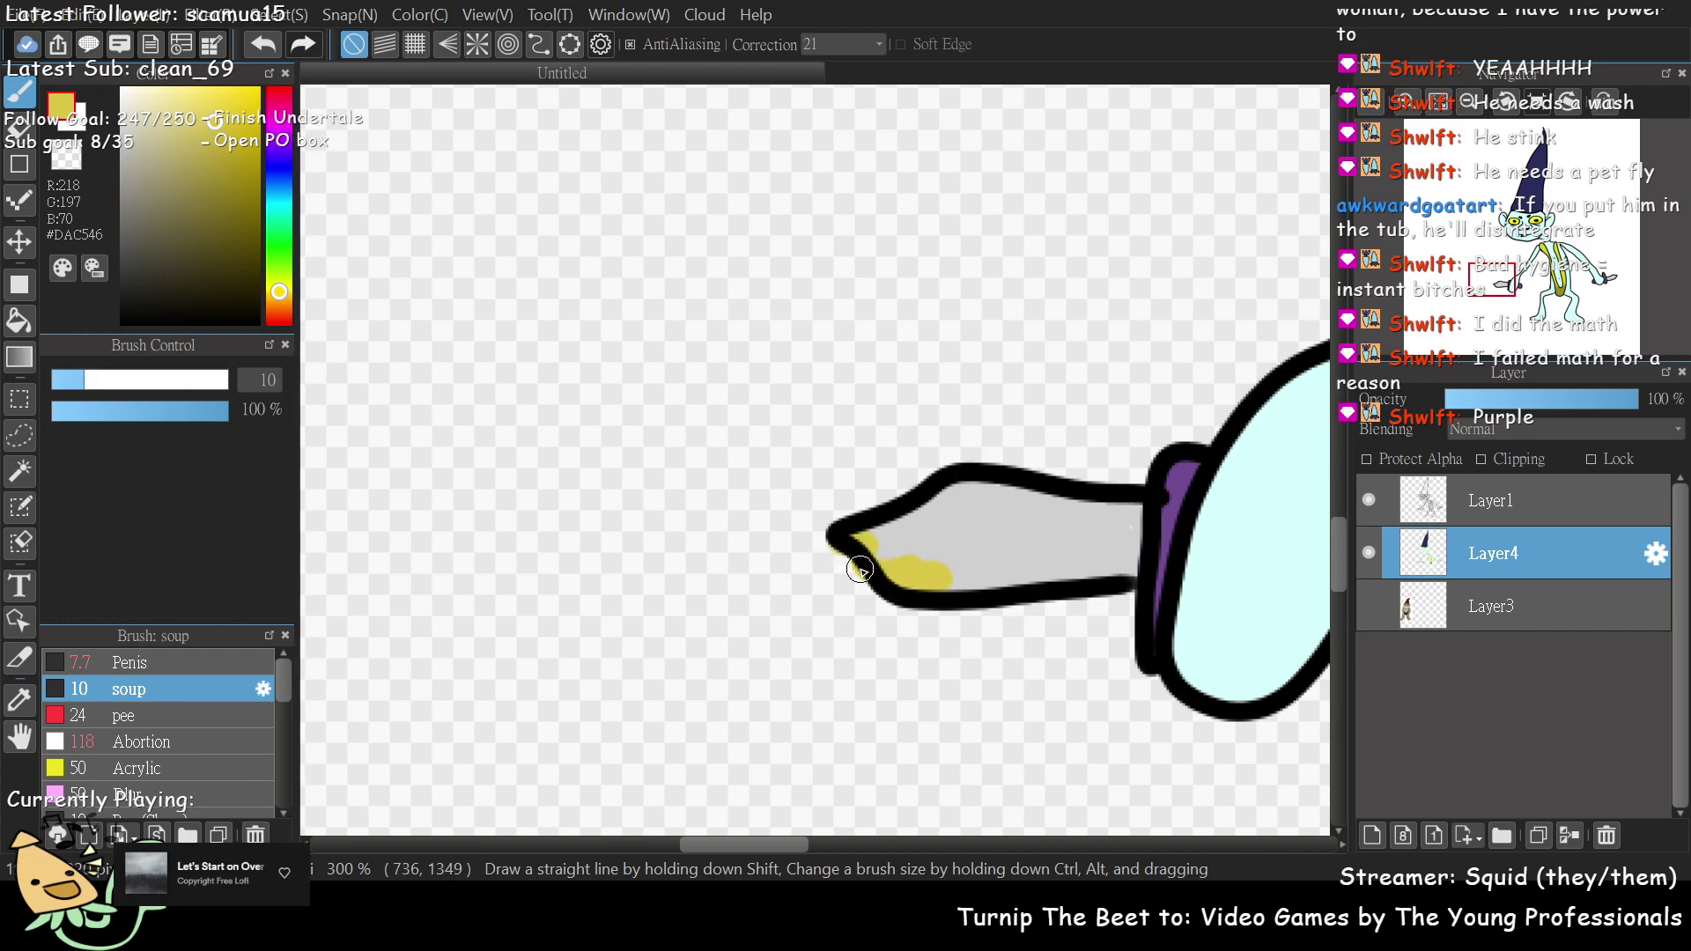
{"action": "key", "text": "ctrl+z"}
{"action": "mouse_move", "coordinate": [834, 541]}
{"action": "left_mouse_down"}
{"action": "mouse_move", "coordinate": [891, 581]}
{"action": "mouse_move", "coordinate": [968, 575]}
{"action": "mouse_move", "coordinate": [937, 595]}
{"action": "mouse_move", "coordinate": [991, 575]}
{"action": "mouse_move", "coordinate": [1069, 584]}
{"action": "mouse_move", "coordinate": [903, 603]}
{"action": "mouse_move", "coordinate": [937, 590]}
{"action": "mouse_move", "coordinate": [1056, 607]}
{"action": "mouse_move", "coordinate": [1061, 584]}
{"action": "mouse_move", "coordinate": [980, 624]}
{"action": "mouse_move", "coordinate": [940, 601]}
{"action": "mouse_move", "coordinate": [903, 621]}
{"action": "mouse_move", "coordinate": [844, 542]}
{"action": "left_mouse_up"}
- Paint mustard yellow liquid dripping from the tip and lower edge of the right dagger's blade
{"action": "left_click_drag", "start_coordinate": [1486, 283], "coordinate": [1601, 287]}
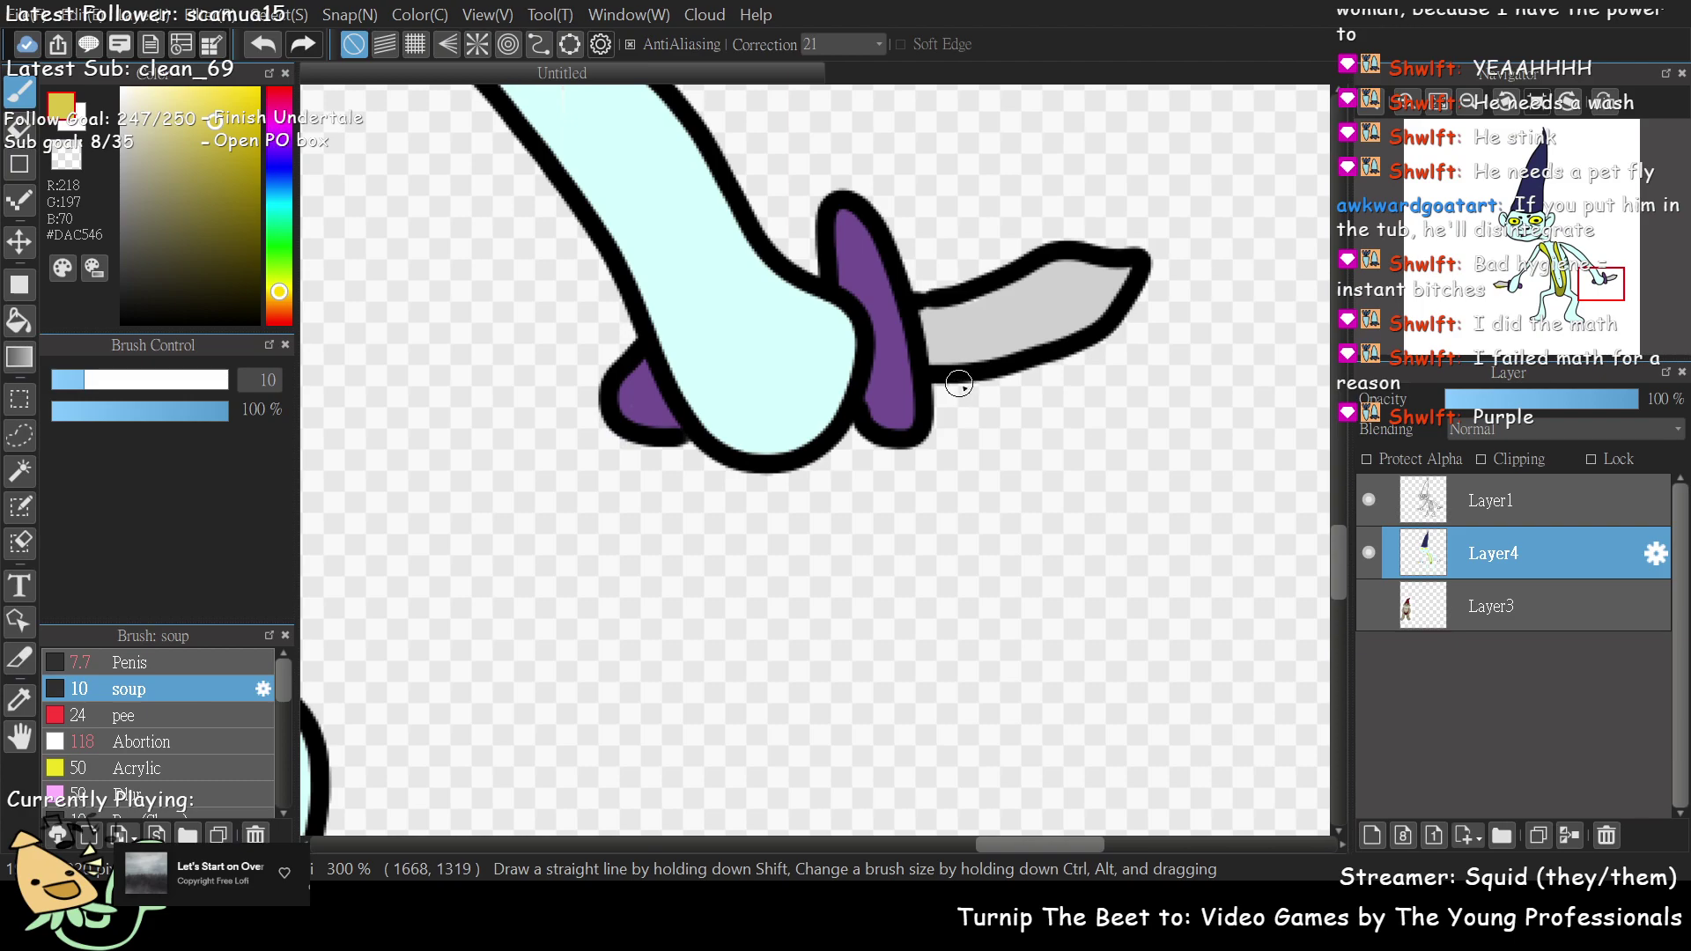
{"action": "mouse_move", "coordinate": [939, 367]}
{"action": "left_mouse_down"}
{"action": "mouse_move", "coordinate": [1039, 357]}
{"action": "mouse_move", "coordinate": [1035, 329]}
{"action": "mouse_move", "coordinate": [1058, 345]}
{"action": "mouse_move", "coordinate": [1092, 314]}
{"action": "mouse_move", "coordinate": [1092, 271]}
{"action": "mouse_move", "coordinate": [1115, 272]}
{"action": "mouse_move", "coordinate": [1116, 308]}
{"action": "mouse_move", "coordinate": [1142, 279]}
{"action": "mouse_move", "coordinate": [1125, 358]}
{"action": "mouse_move", "coordinate": [1093, 336]}
{"action": "mouse_move", "coordinate": [1037, 384]}
{"action": "mouse_move", "coordinate": [992, 366]}
{"action": "left_mouse_up"}
{"action": "scroll", "coordinate": [1527, 277], "scroll_direction": "up", "scroll_amount": 1}
{"action": "scroll", "coordinate": [1485, 272], "scroll_direction": "down", "scroll_amount": 6}
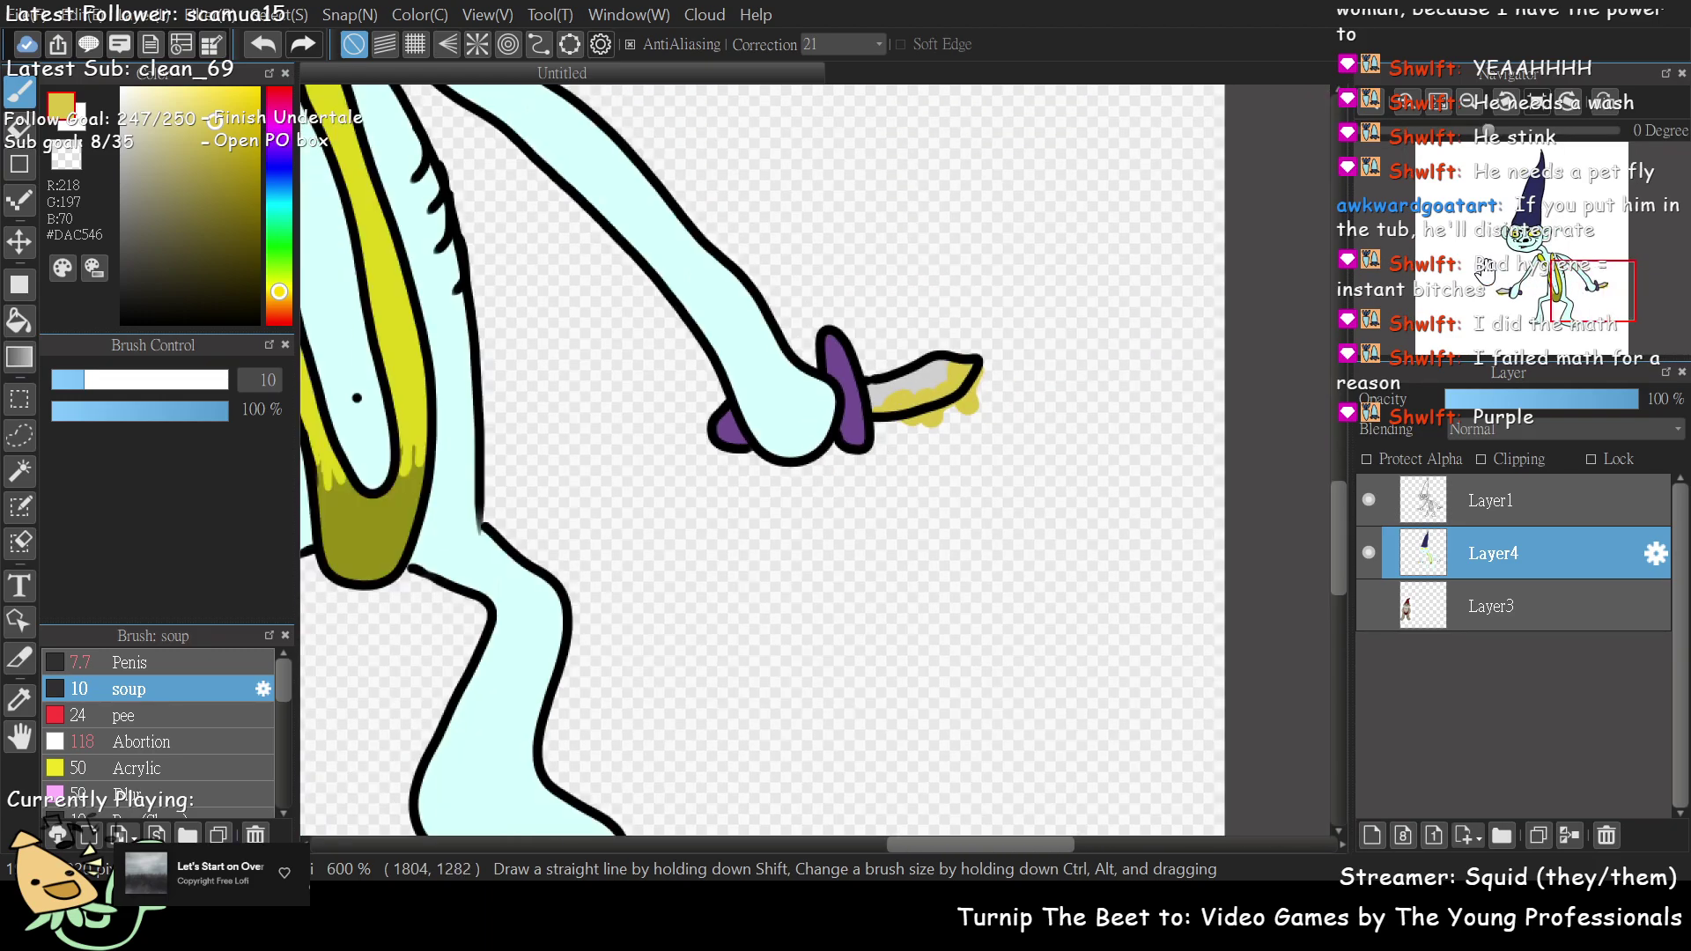
- Pick the hat's dark blue #292D5B and paint a curved moustache between the gnome's nose and mouth
{"action": "left_click_drag", "start_coordinate": [1544, 283], "coordinate": [1527, 274]}
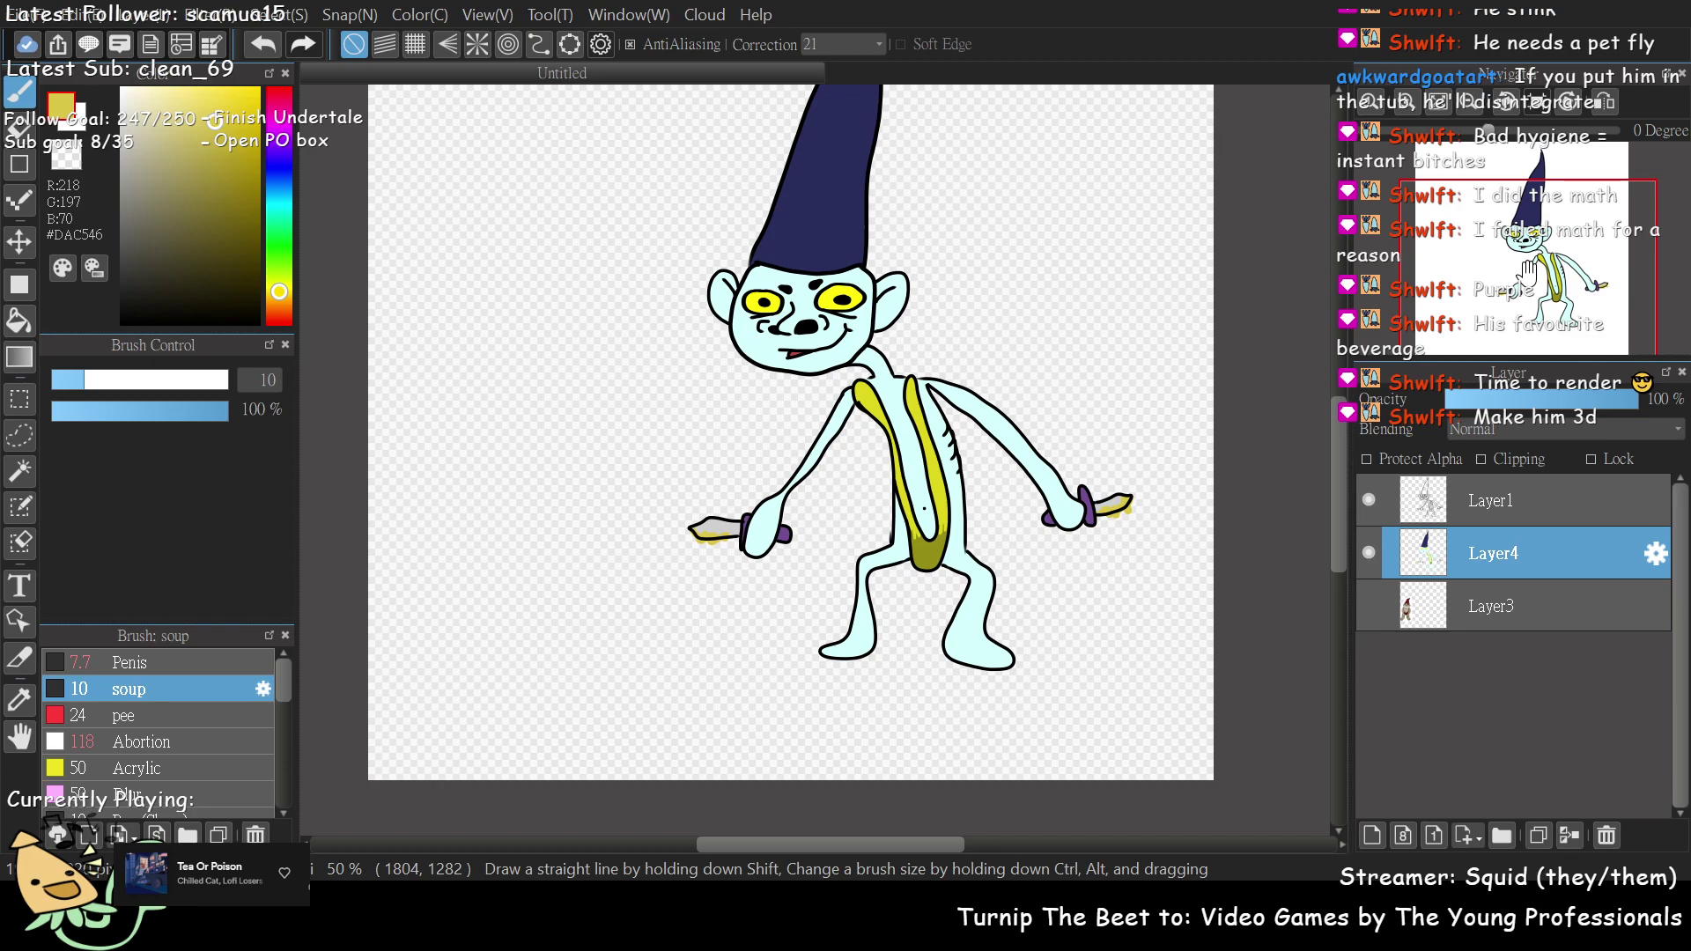
{"action": "scroll", "coordinate": [1490, 240], "scroll_direction": "up", "scroll_amount": 1}
{"action": "scroll", "coordinate": [1490, 245], "scroll_direction": "down", "scroll_amount": 2}
{"action": "scroll", "coordinate": [1491, 252], "scroll_direction": "up", "scroll_amount": 4}
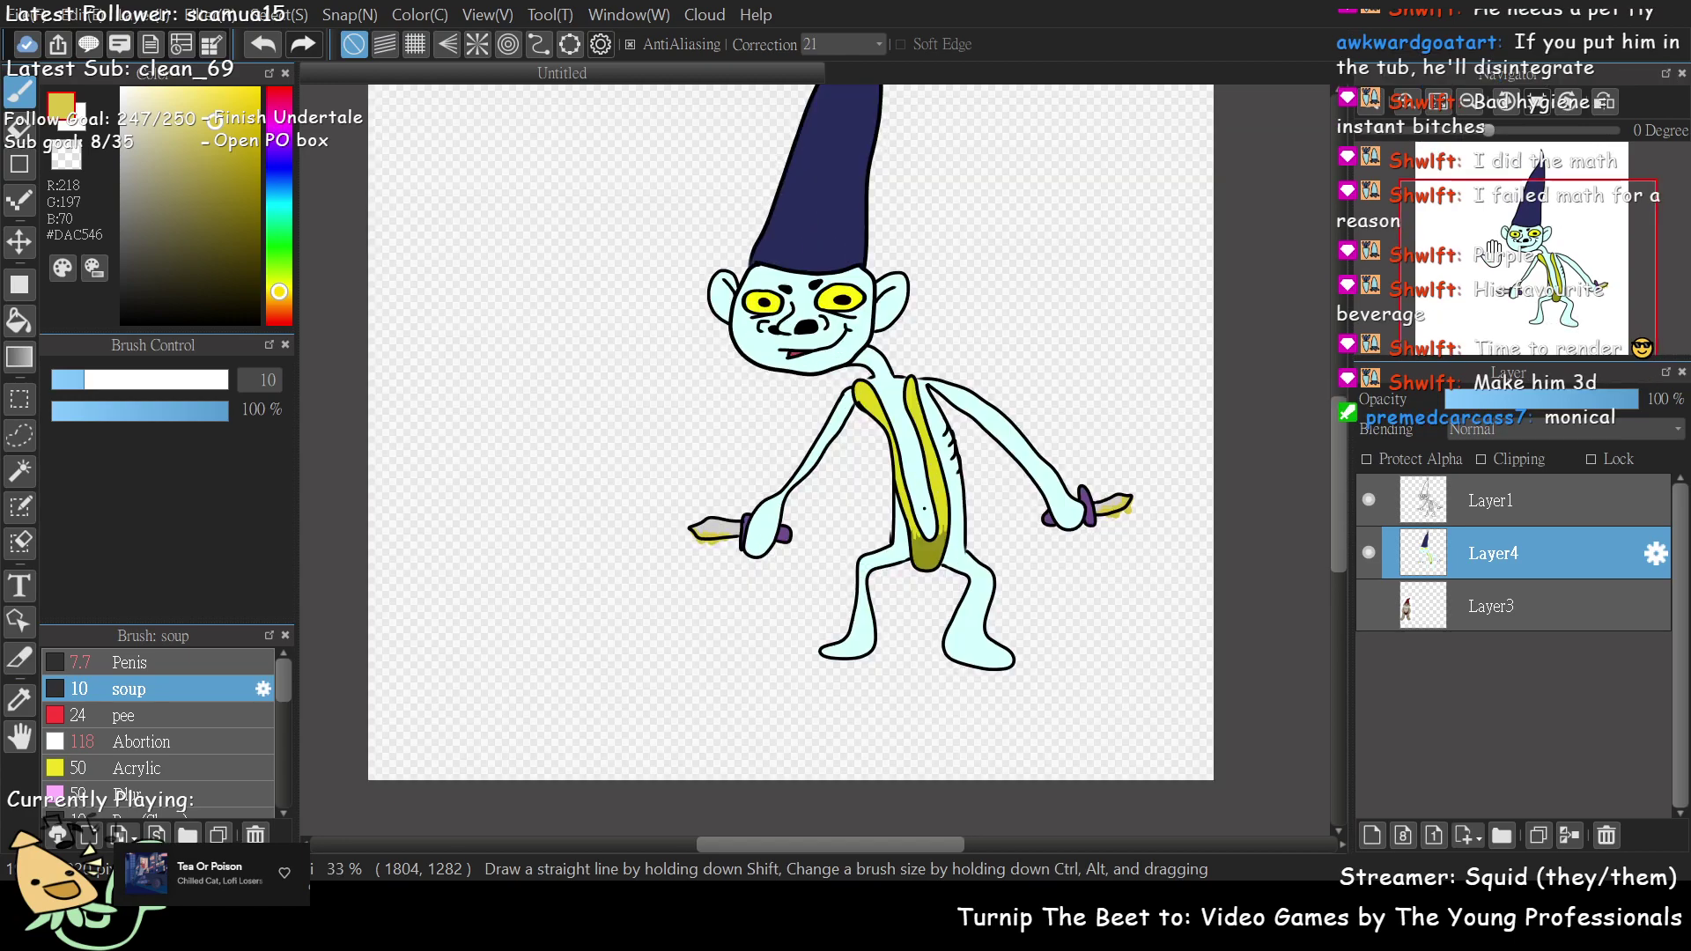
{"action": "mouse_move", "coordinate": [1519, 203]}
{"action": "left_mouse_down"}
{"action": "mouse_move", "coordinate": [1538, 249]}
{"action": "mouse_move", "coordinate": [1517, 249]}
{"action": "left_mouse_up"}
{"action": "right_click", "coordinate": [997, 341]}
{"action": "scroll", "coordinate": [1543, 221], "scroll_direction": "up", "scroll_amount": 2}
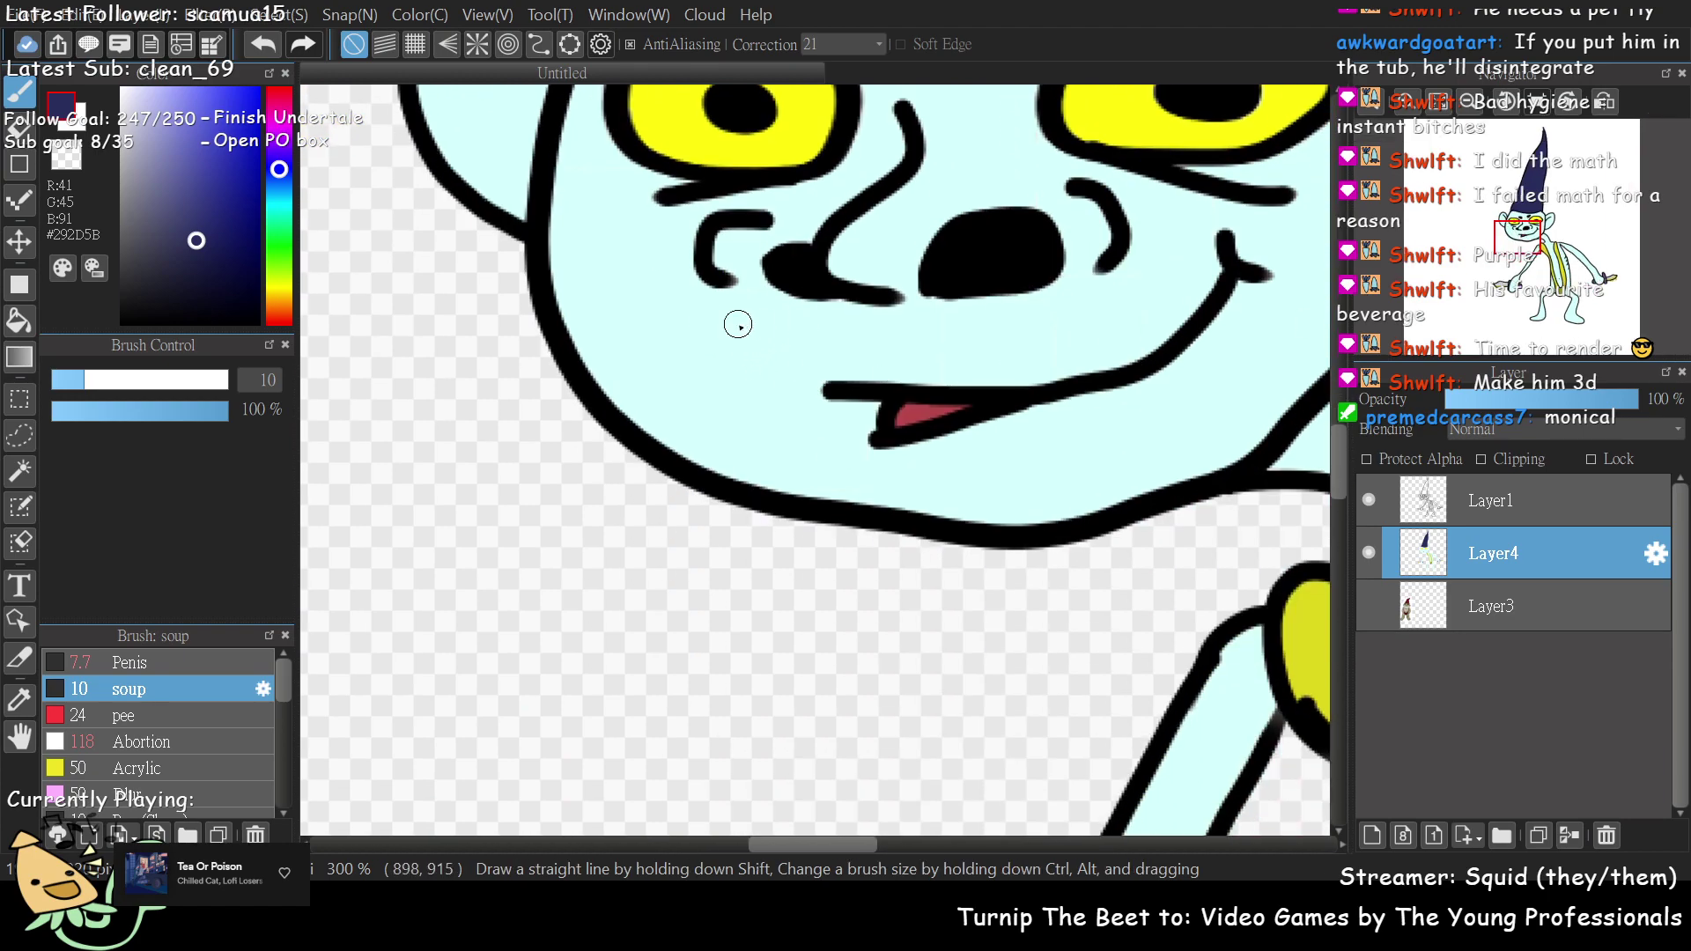
{"action": "mouse_move", "coordinate": [853, 332]}
{"action": "left_mouse_down"}
{"action": "mouse_move", "coordinate": [728, 320]}
{"action": "mouse_move", "coordinate": [657, 294]}
{"action": "mouse_move", "coordinate": [645, 268]}
{"action": "mouse_move", "coordinate": [667, 321]}
{"action": "mouse_move", "coordinate": [819, 352]}
{"action": "mouse_move", "coordinate": [860, 342]}
{"action": "mouse_move", "coordinate": [713, 327]}
{"action": "mouse_move", "coordinate": [1115, 323]}
{"action": "mouse_move", "coordinate": [1187, 264]}
{"action": "mouse_move", "coordinate": [1072, 340]}
{"action": "mouse_move", "coordinate": [900, 342]}
{"action": "mouse_move", "coordinate": [930, 325]}
{"action": "mouse_move", "coordinate": [1079, 325]}
{"action": "mouse_move", "coordinate": [1179, 275]}
{"action": "mouse_move", "coordinate": [1141, 314]}
{"action": "mouse_move", "coordinate": [1076, 328]}
{"action": "left_mouse_up"}
{"action": "left_click_drag", "start_coordinate": [1050, 310], "coordinate": [1123, 292]}
- Add a new layer above Layer4 and draw dark blue hair strokes on both sides of the swimsuit's bottom
{"action": "scroll", "coordinate": [1584, 257], "scroll_direction": "up", "scroll_amount": 1}
{"action": "scroll", "coordinate": [1588, 257], "scroll_direction": "down", "scroll_amount": 6}
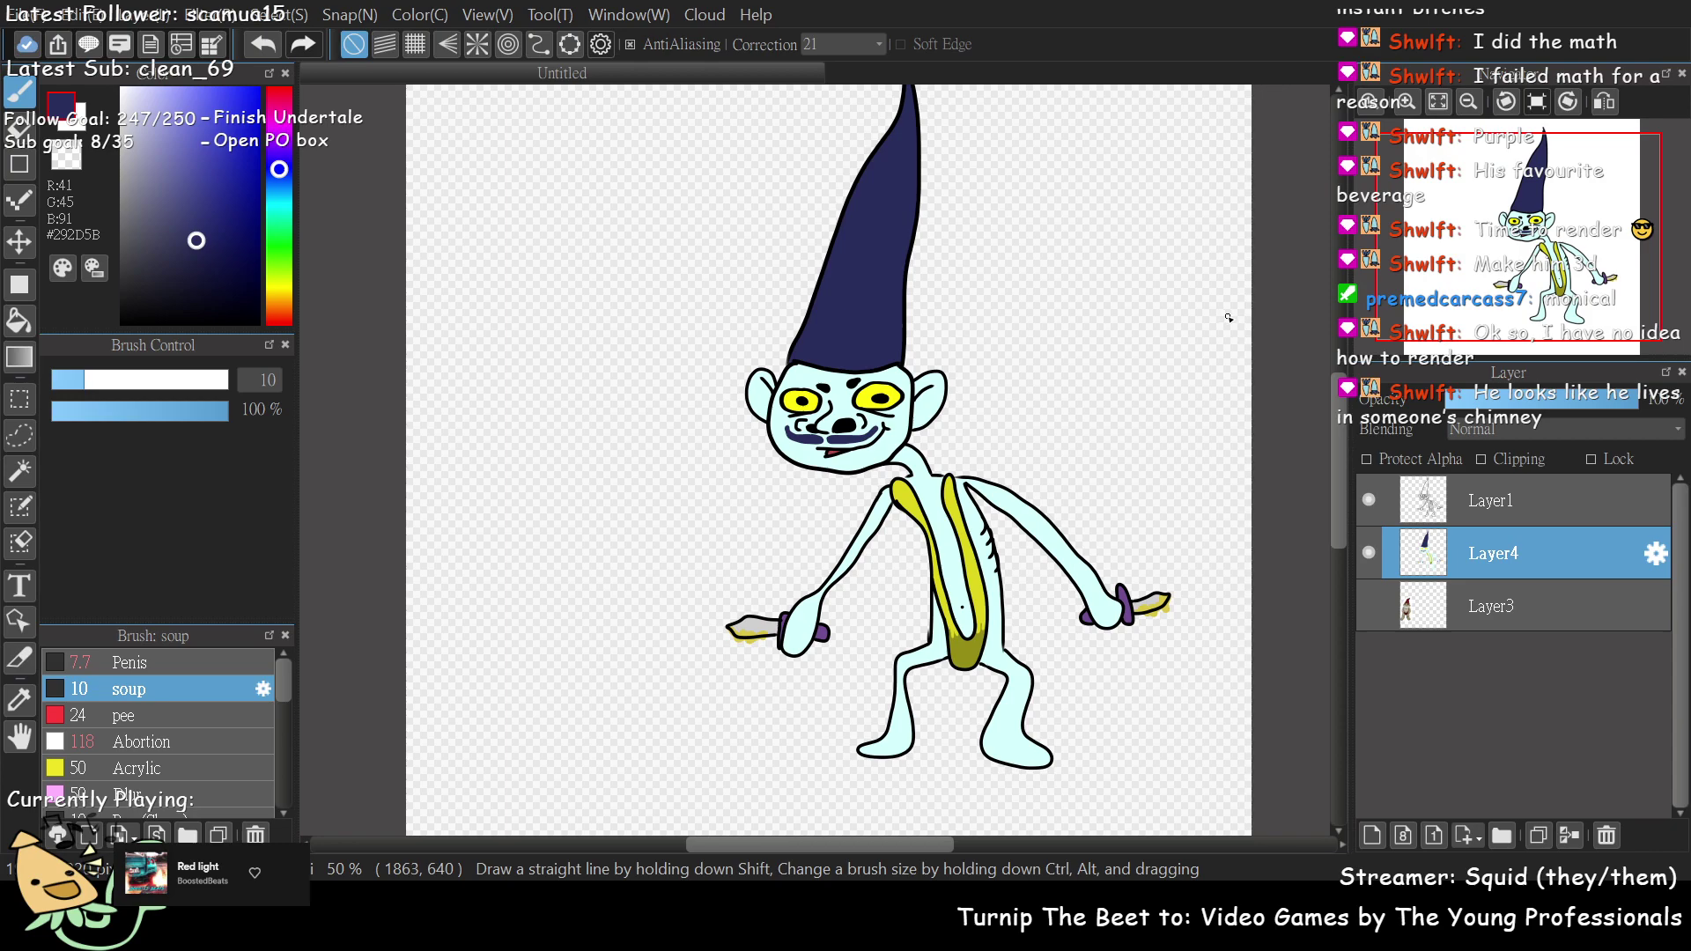
{"action": "scroll", "coordinate": [1526, 326], "scroll_direction": "up", "scroll_amount": 3}
{"action": "left_click_drag", "start_coordinate": [1536, 254], "coordinate": [1540, 343]}
{"action": "scroll", "coordinate": [1547, 286], "scroll_direction": "up", "scroll_amount": 1}
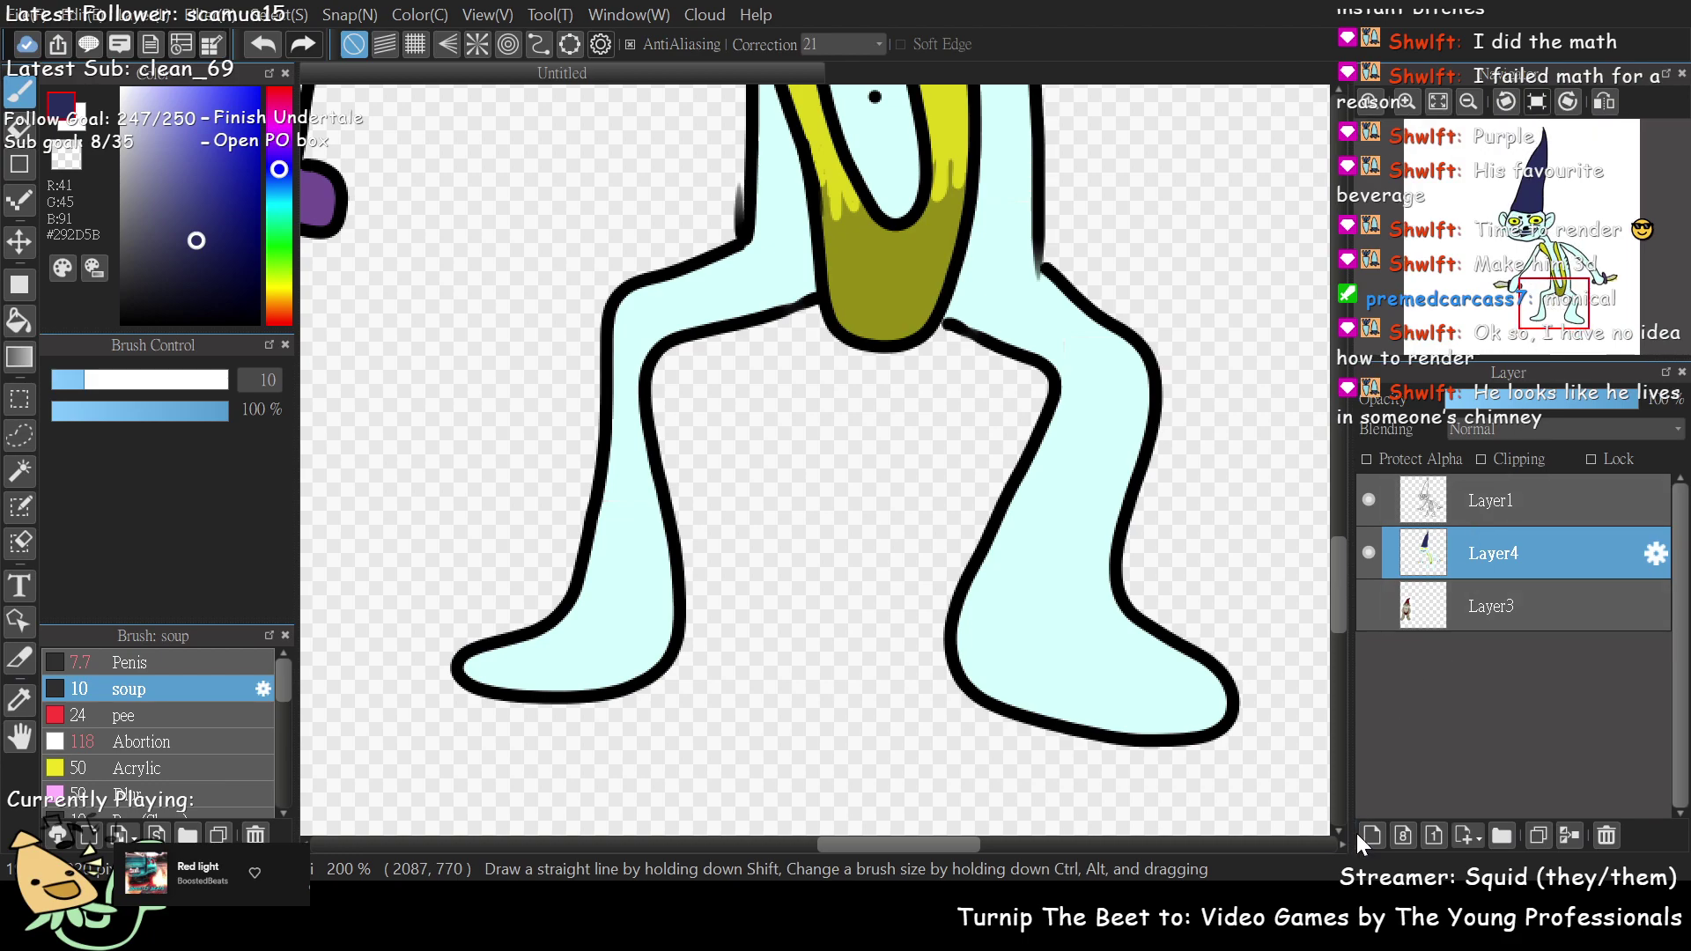
{"action": "left_click", "coordinate": [1371, 835]}
{"action": "mouse_move", "coordinate": [812, 249]}
{"action": "left_mouse_down"}
{"action": "mouse_move", "coordinate": [838, 285]}
{"action": "mouse_move", "coordinate": [807, 265]}
{"action": "mouse_move", "coordinate": [803, 281]}
{"action": "mouse_move", "coordinate": [792, 257]}
{"action": "mouse_move", "coordinate": [800, 308]}
{"action": "mouse_move", "coordinate": [812, 271]}
{"action": "mouse_move", "coordinate": [815, 292]}
{"action": "mouse_move", "coordinate": [805, 254]}
{"action": "mouse_move", "coordinate": [829, 328]}
{"action": "left_mouse_up"}
{"action": "key", "text": "ctrl+z"}
{"action": "mouse_move", "coordinate": [958, 255]}
{"action": "left_mouse_down"}
{"action": "mouse_move", "coordinate": [992, 264]}
{"action": "mouse_move", "coordinate": [943, 318]}
{"action": "mouse_move", "coordinate": [961, 264]}
{"action": "mouse_move", "coordinate": [984, 272]}
{"action": "mouse_move", "coordinate": [949, 281]}
{"action": "mouse_move", "coordinate": [962, 307]}
{"action": "mouse_move", "coordinate": [938, 333]}
{"action": "mouse_move", "coordinate": [954, 337]}
{"action": "mouse_move", "coordinate": [930, 337]}
{"action": "mouse_move", "coordinate": [947, 298]}
{"action": "left_mouse_up"}
{"action": "left_click", "coordinate": [966, 274]}
{"action": "scroll", "coordinate": [1483, 275], "scroll_direction": "down", "scroll_amount": 2}
{"action": "scroll", "coordinate": [1482, 273], "scroll_direction": "down", "scroll_amount": 2}
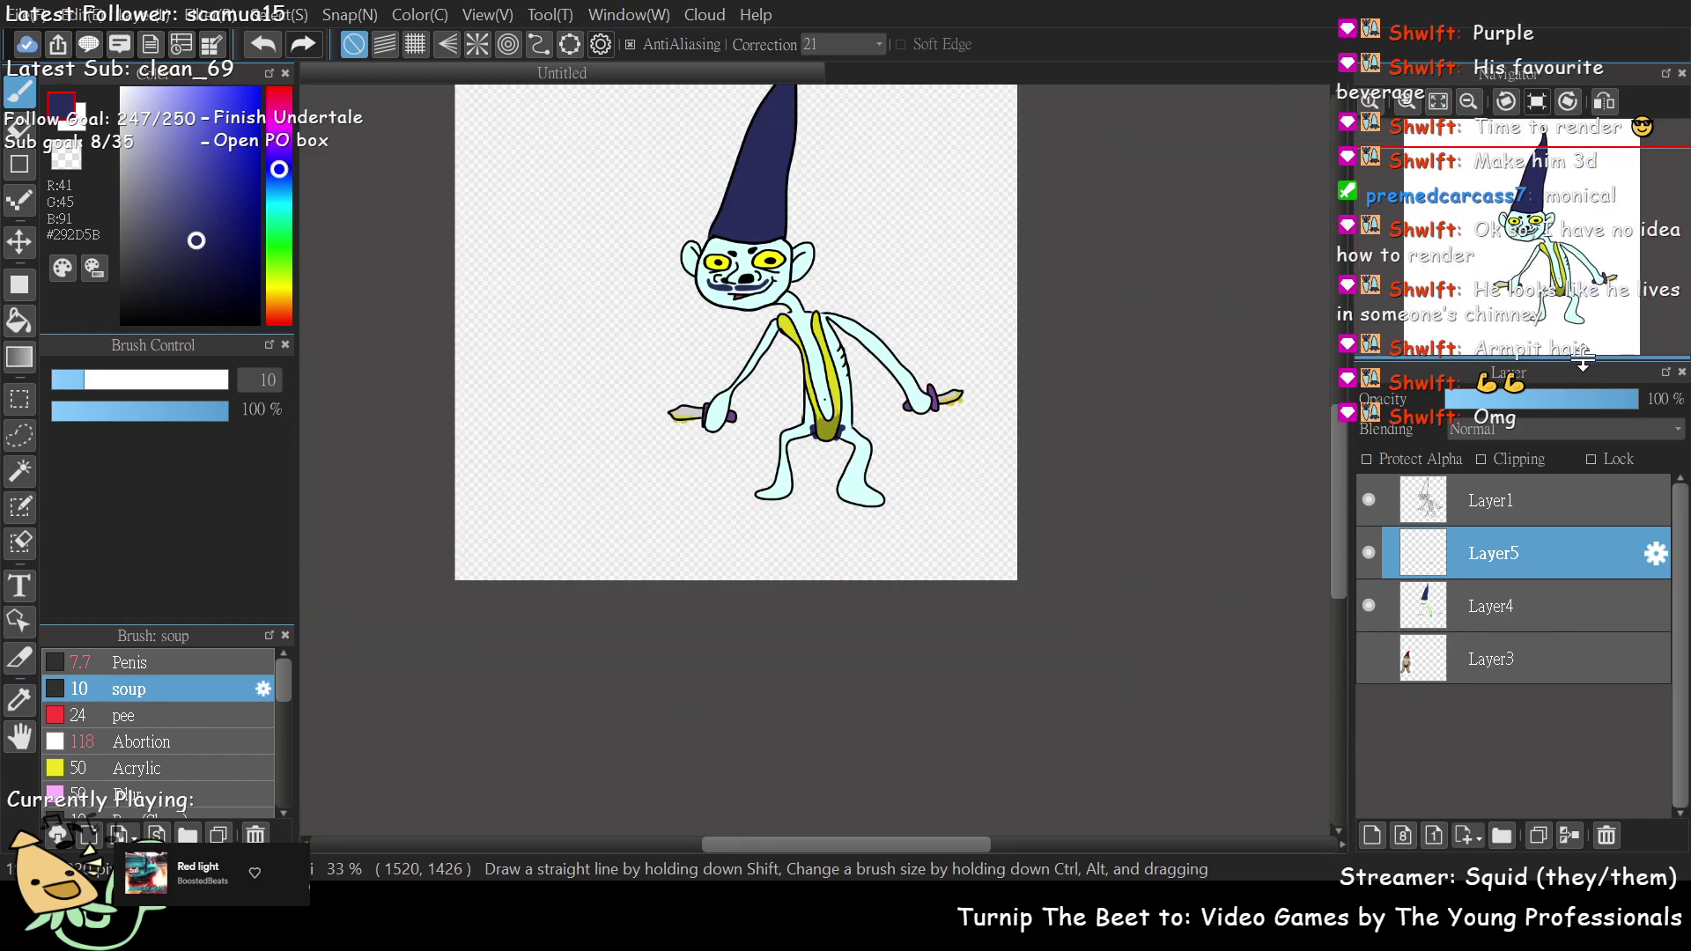
- Draw dark blue toe hair with the size 10 brush on the tips of both of the gnome's feet
{"action": "left_click_drag", "start_coordinate": [1551, 262], "coordinate": [1537, 230]}
{"action": "scroll", "coordinate": [1528, 251], "scroll_direction": "up", "scroll_amount": 3}
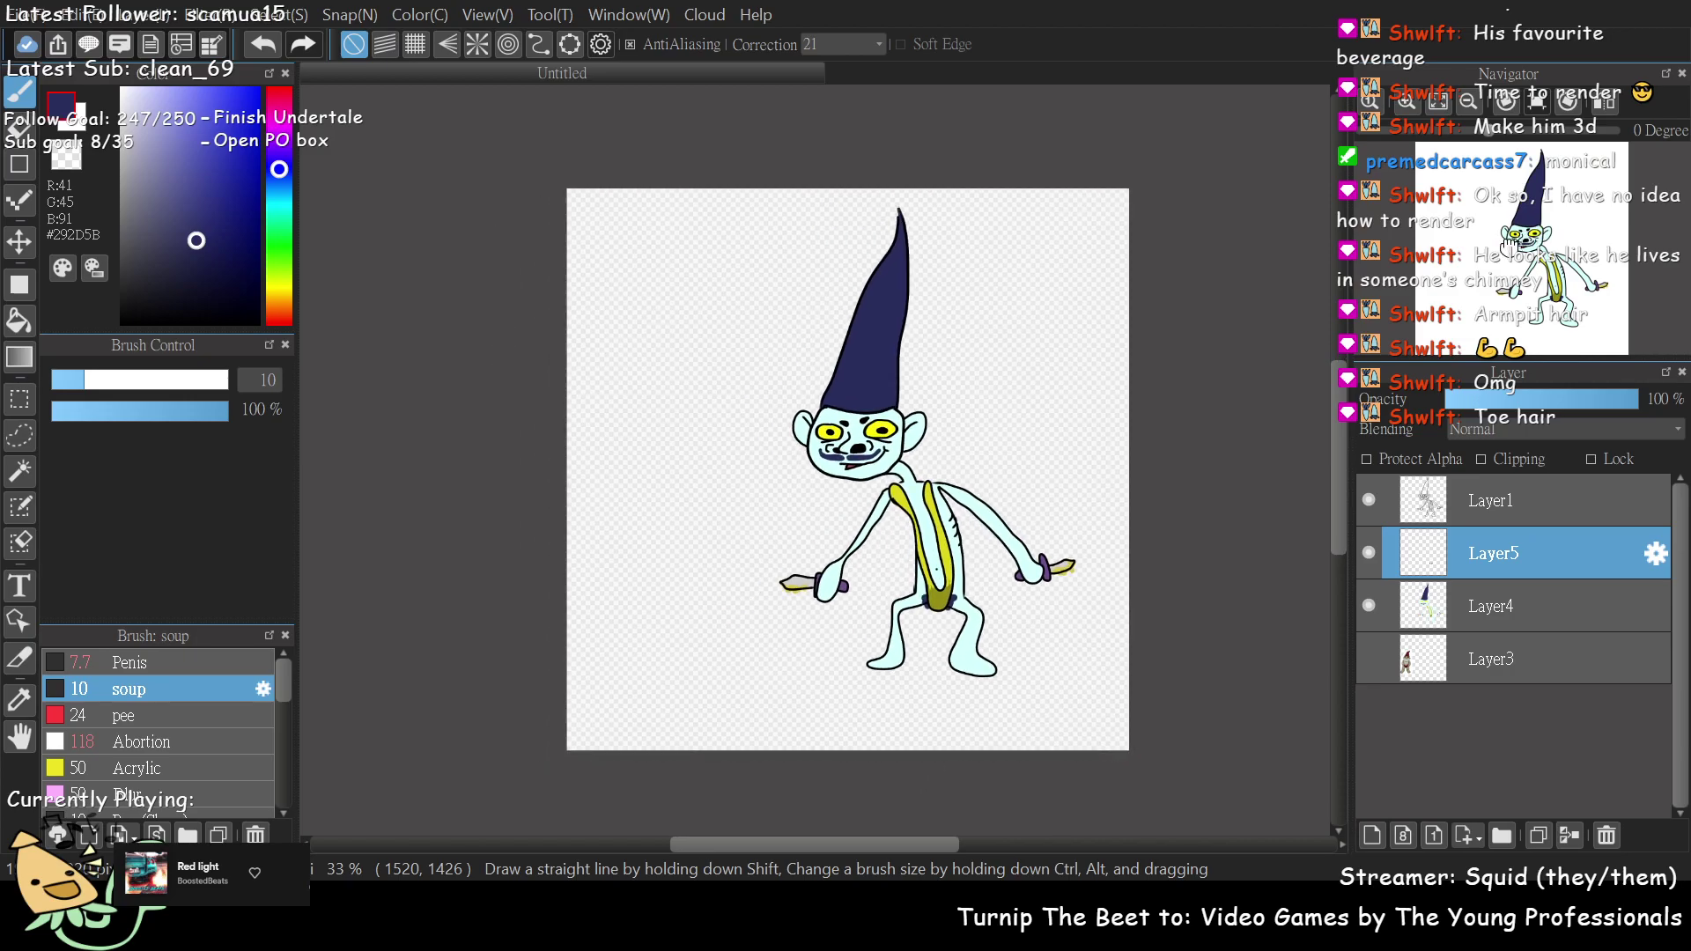
{"action": "left_click_drag", "start_coordinate": [1558, 254], "coordinate": [1513, 347]}
{"action": "scroll", "coordinate": [1525, 344], "scroll_direction": "up", "scroll_amount": 2}
{"action": "mouse_move", "coordinate": [765, 423]}
{"action": "left_mouse_down"}
{"action": "mouse_move", "coordinate": [733, 407]}
{"action": "mouse_move", "coordinate": [728, 434]}
{"action": "mouse_move", "coordinate": [778, 429]}
{"action": "mouse_move", "coordinate": [801, 444]}
{"action": "left_mouse_up"}
{"action": "left_click_drag", "start_coordinate": [1539, 326], "coordinate": [1583, 322]}
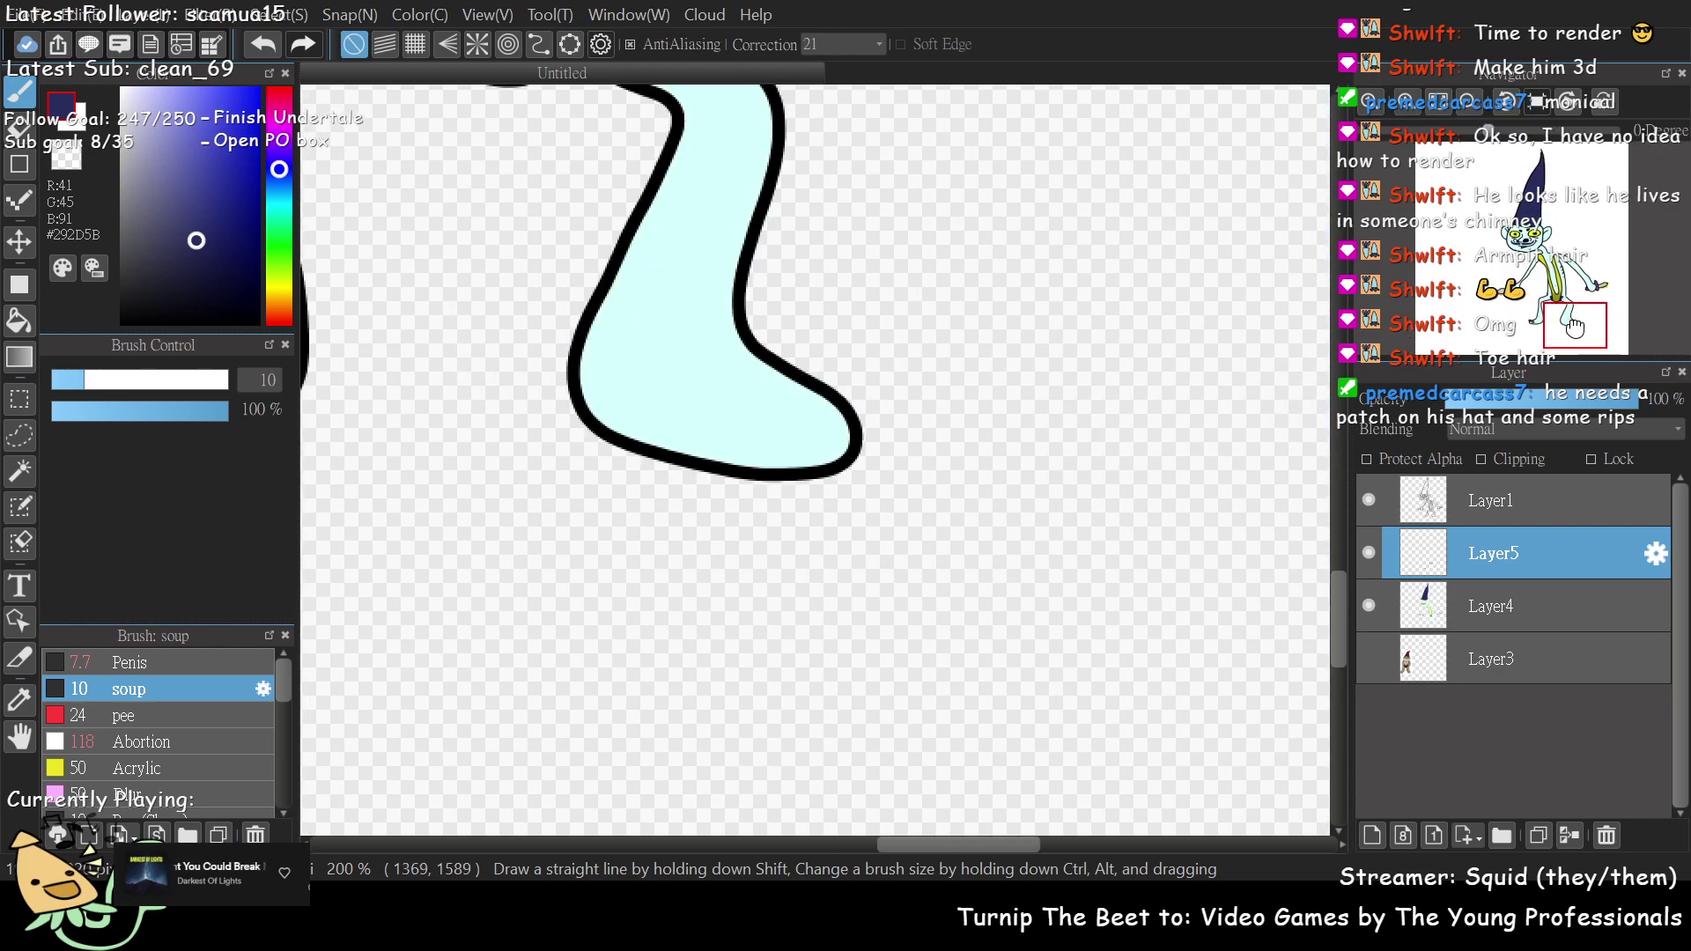
{"action": "mouse_move", "coordinate": [781, 439]}
{"action": "left_mouse_down"}
{"action": "mouse_move", "coordinate": [791, 404]}
{"action": "mouse_move", "coordinate": [794, 425]}
{"action": "mouse_move", "coordinate": [840, 419]}
{"action": "mouse_move", "coordinate": [853, 395]}
{"action": "mouse_move", "coordinate": [744, 451]}
{"action": "left_mouse_up"}
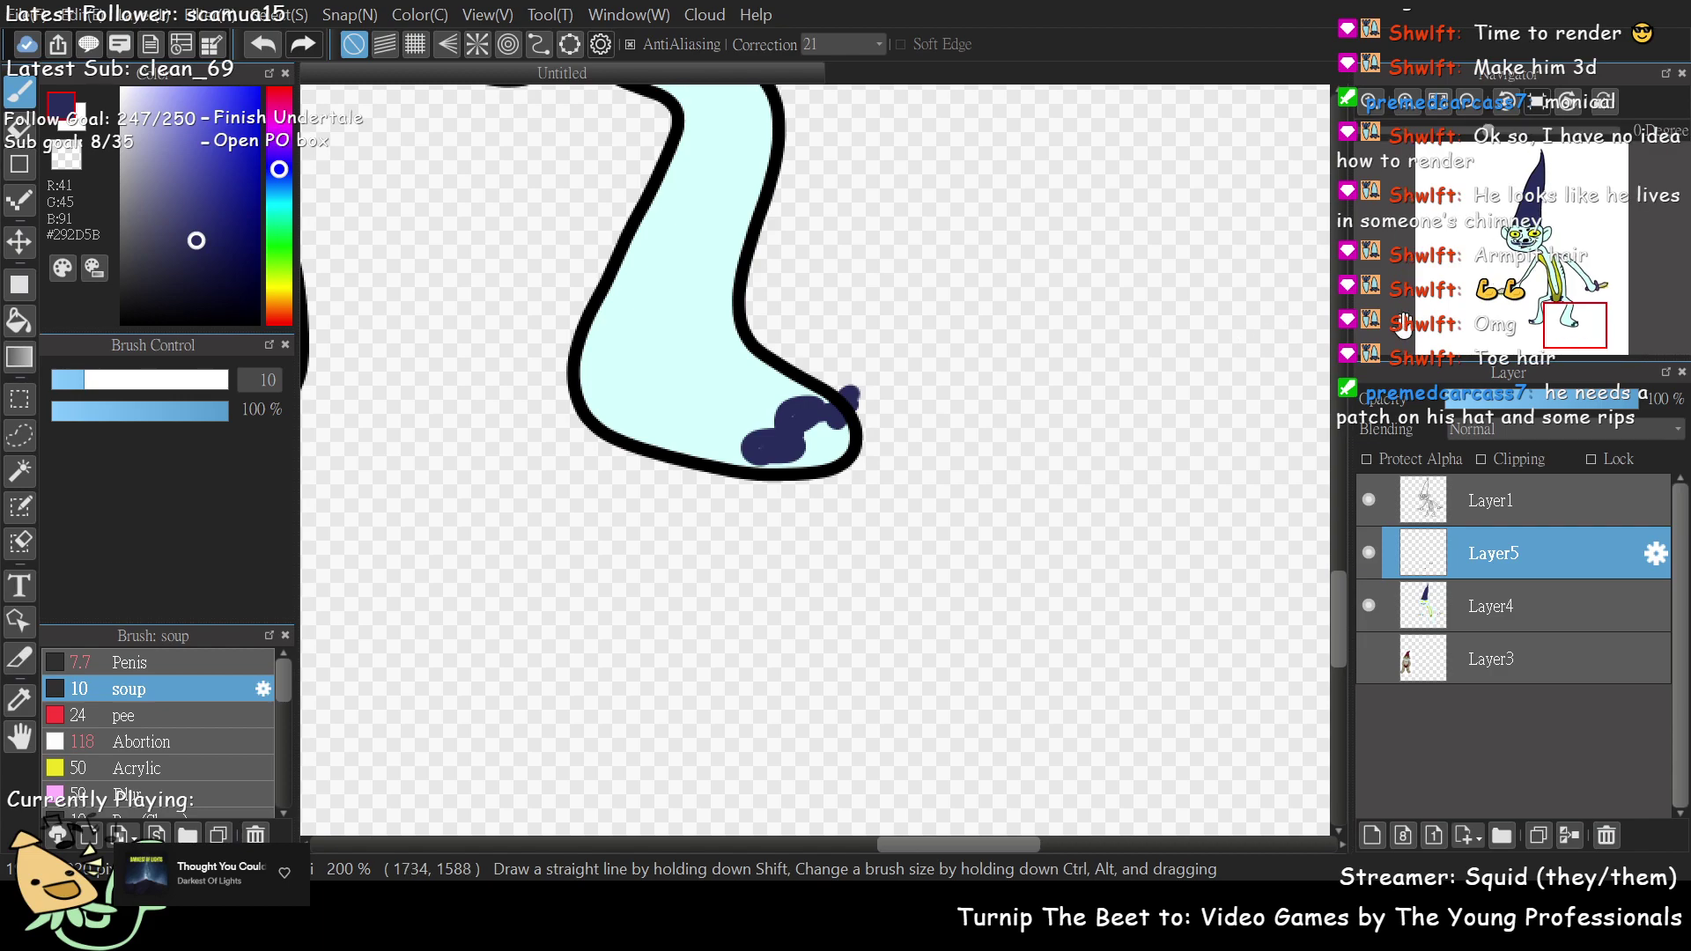
- Set the drawing colour to lighter blue #434780 and paint a rounded patch against the hat's right edge
{"action": "scroll", "coordinate": [1400, 332], "scroll_direction": "down", "scroll_amount": 2}
{"action": "scroll", "coordinate": [1431, 276], "scroll_direction": "down", "scroll_amount": 2}
{"action": "left_click_drag", "start_coordinate": [1564, 278], "coordinate": [1536, 186]}
{"action": "scroll", "coordinate": [1520, 193], "scroll_direction": "up", "scroll_amount": 3}
{"action": "left_click", "coordinate": [187, 205]}
{"action": "mouse_move", "coordinate": [826, 447]}
{"action": "left_mouse_down"}
{"action": "mouse_move", "coordinate": [770, 428]}
{"action": "mouse_move", "coordinate": [740, 446]}
{"action": "mouse_move", "coordinate": [728, 524]}
{"action": "mouse_move", "coordinate": [741, 552]}
{"action": "mouse_move", "coordinate": [812, 556]}
{"action": "mouse_move", "coordinate": [818, 450]}
{"action": "mouse_move", "coordinate": [761, 442]}
{"action": "mouse_move", "coordinate": [740, 544]}
{"action": "mouse_move", "coordinate": [806, 528]}
{"action": "mouse_move", "coordinate": [807, 466]}
{"action": "mouse_move", "coordinate": [786, 455]}
{"action": "mouse_move", "coordinate": [766, 454]}
{"action": "mouse_move", "coordinate": [756, 529]}
{"action": "mouse_move", "coordinate": [796, 528]}
{"action": "mouse_move", "coordinate": [792, 462]}
{"action": "mouse_move", "coordinate": [769, 454]}
{"action": "mouse_move", "coordinate": [755, 535]}
{"action": "left_mouse_up"}
{"action": "mouse_move", "coordinate": [751, 461]}
{"action": "left_mouse_down"}
{"action": "mouse_move", "coordinate": [763, 502]}
{"action": "mouse_move", "coordinate": [784, 469]}
{"action": "left_mouse_up"}
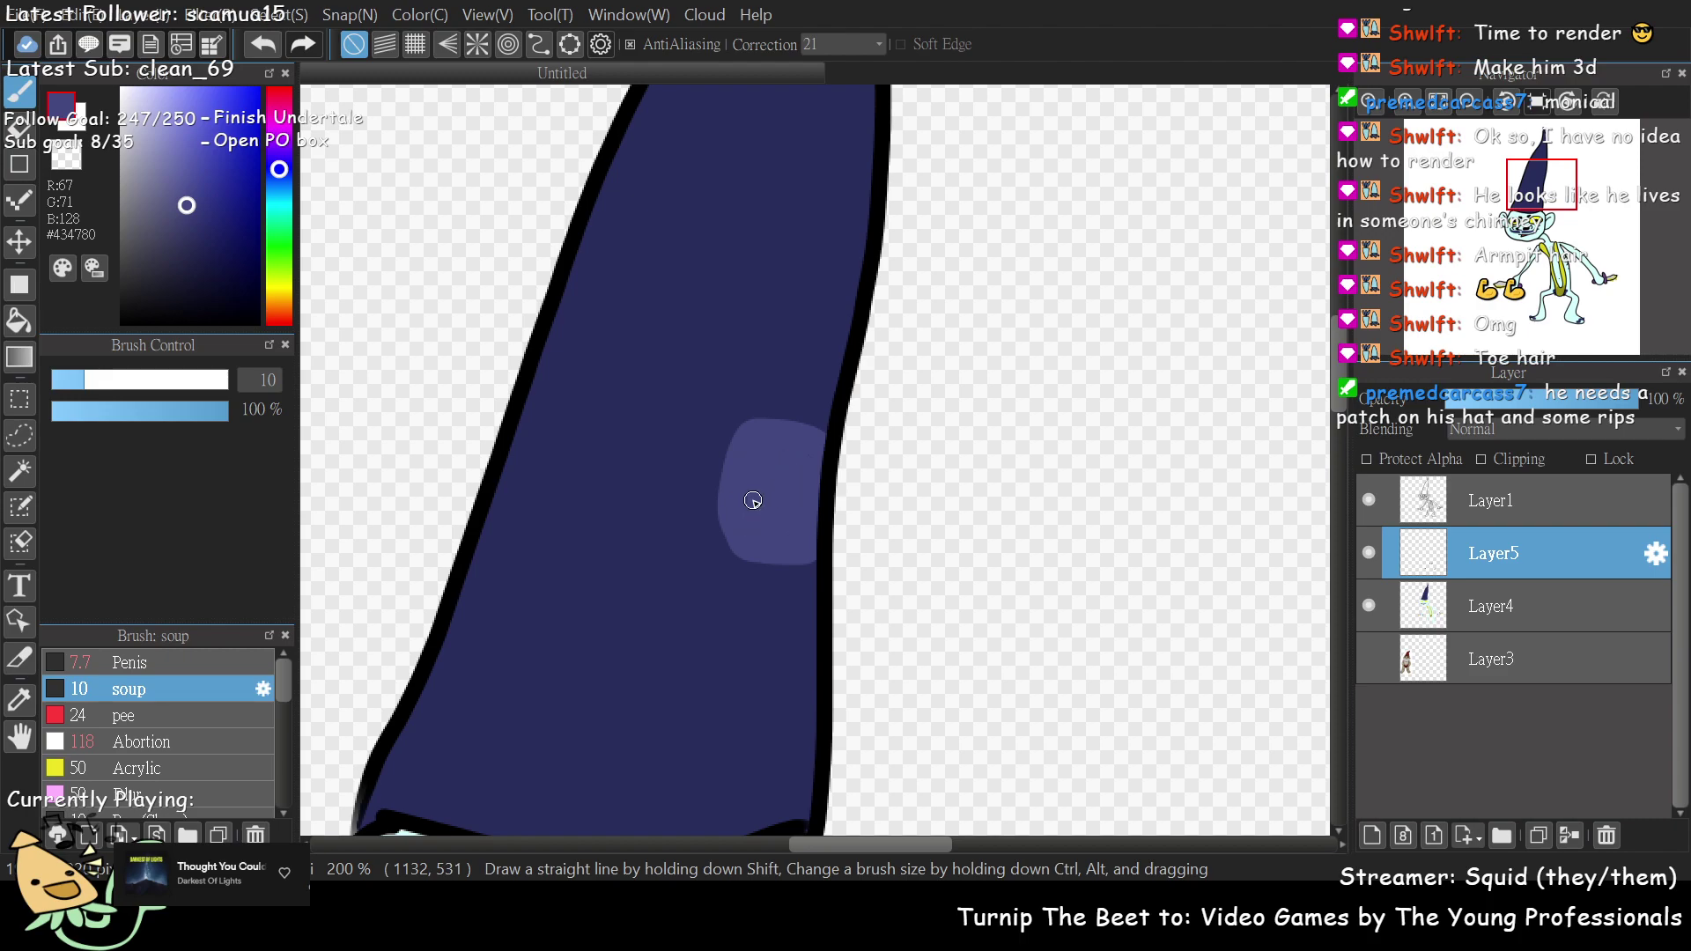
- Set the drawing colour to black #000000 and draw short stitches around the edge of the hat patch
{"action": "left_click_drag", "start_coordinate": [202, 261], "coordinate": [310, 381]}
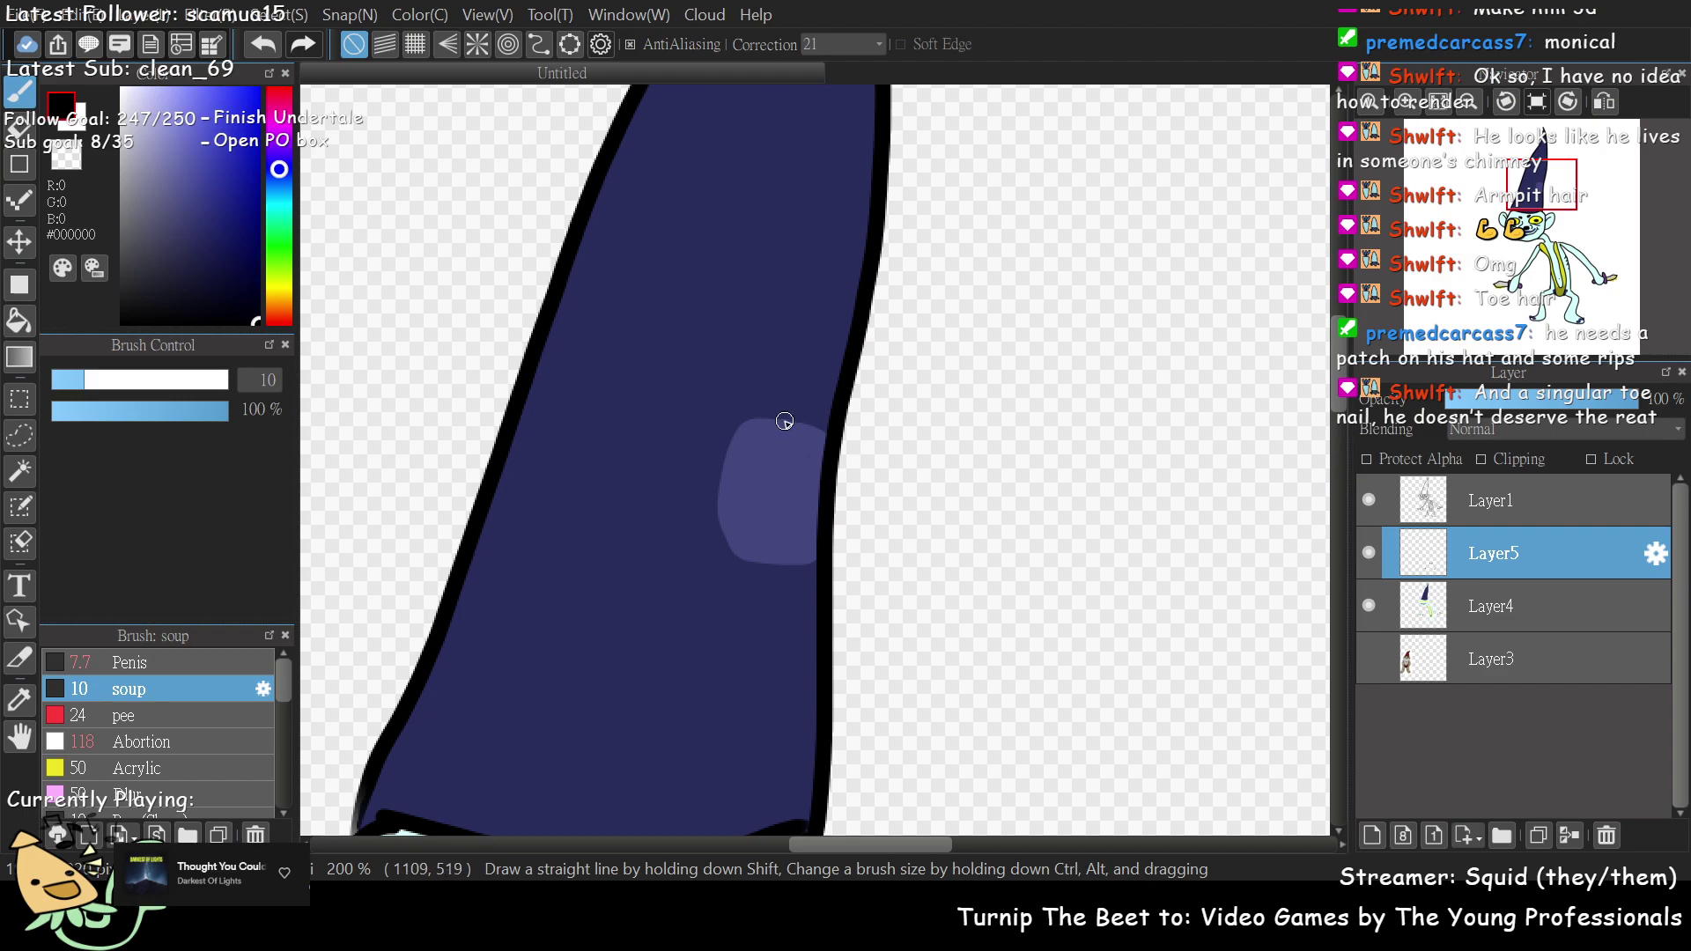
{"action": "mouse_move", "coordinate": [807, 406]}
{"action": "left_mouse_down"}
{"action": "mouse_move", "coordinate": [801, 435]}
{"action": "mouse_move", "coordinate": [744, 443]}
{"action": "mouse_move", "coordinate": [732, 526]}
{"action": "left_mouse_up"}
{"action": "mouse_move", "coordinate": [705, 541]}
{"action": "left_mouse_down"}
{"action": "mouse_move", "coordinate": [752, 541]}
{"action": "mouse_move", "coordinate": [717, 520]}
{"action": "mouse_move", "coordinate": [747, 517]}
{"action": "mouse_move", "coordinate": [735, 571]}
{"action": "mouse_move", "coordinate": [792, 559]}
{"action": "left_mouse_up"}
{"action": "key", "text": "e"}
{"action": "key", "text": "b"}
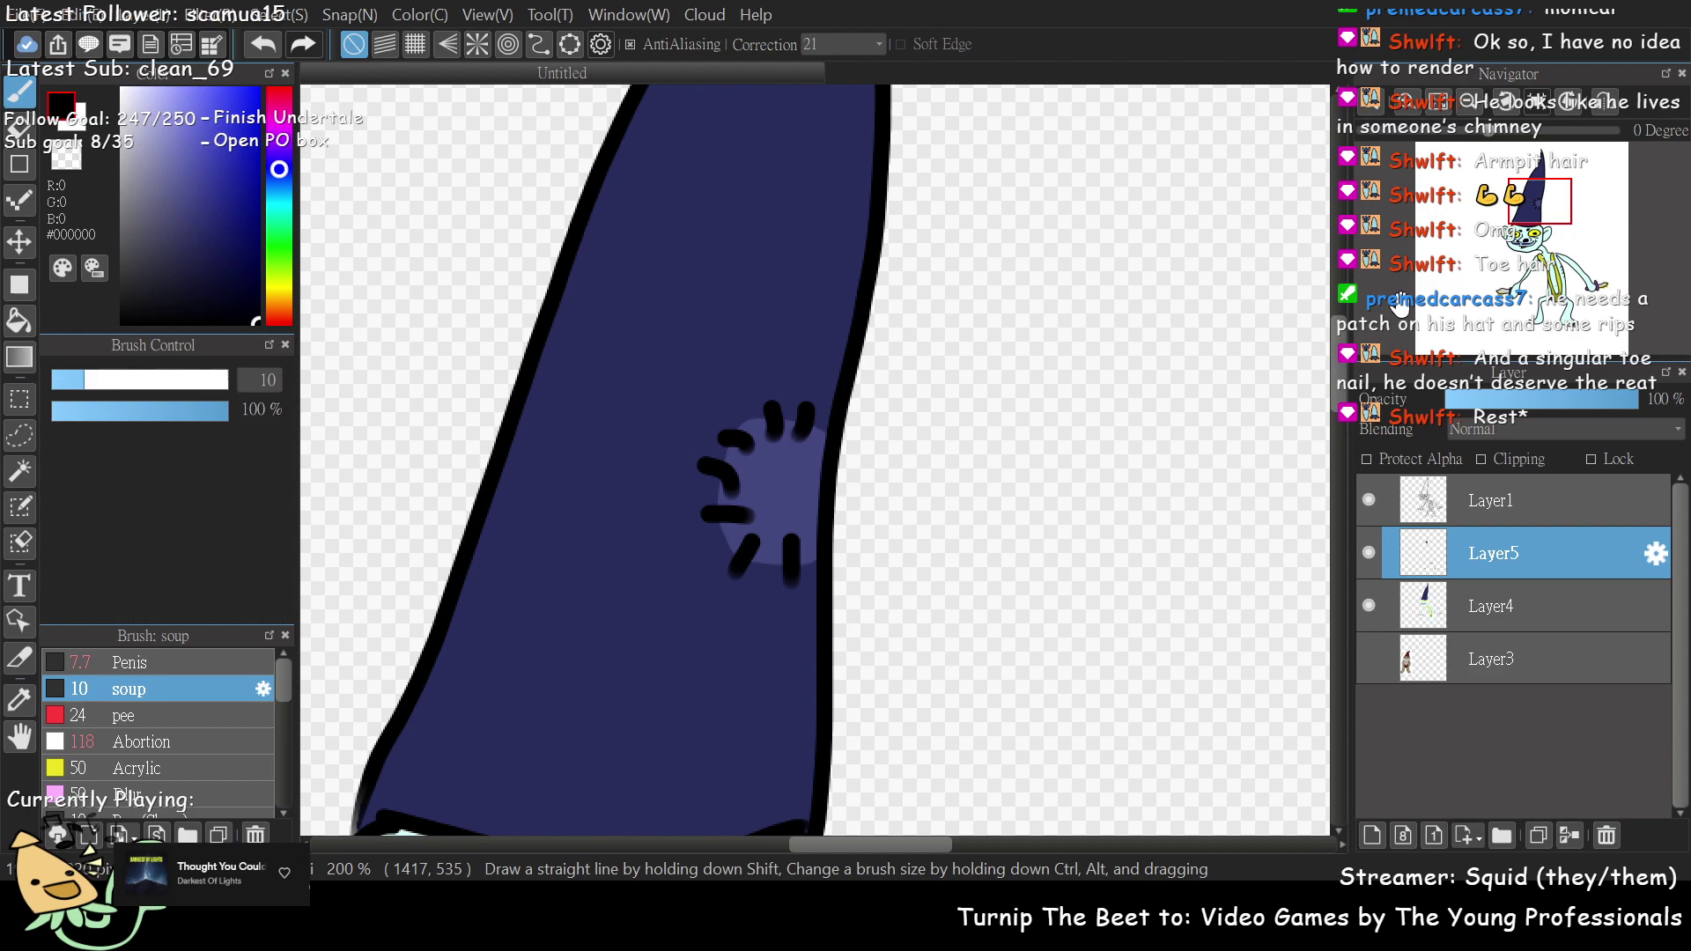
- Set the drawing colour to olive brown #8A7622 for a toenail on the gnome's right-hand foot in the picture
{"action": "scroll", "coordinate": [1506, 243], "scroll_direction": "up", "scroll_amount": 2}
{"action": "scroll", "coordinate": [1507, 245], "scroll_direction": "down", "scroll_amount": 4}
{"action": "left_click_drag", "start_coordinate": [1592, 259], "coordinate": [1555, 326]}
{"action": "scroll", "coordinate": [1513, 306], "scroll_direction": "up", "scroll_amount": 2}
{"action": "scroll", "coordinate": [1514, 303], "scroll_direction": "down", "scroll_amount": 2}
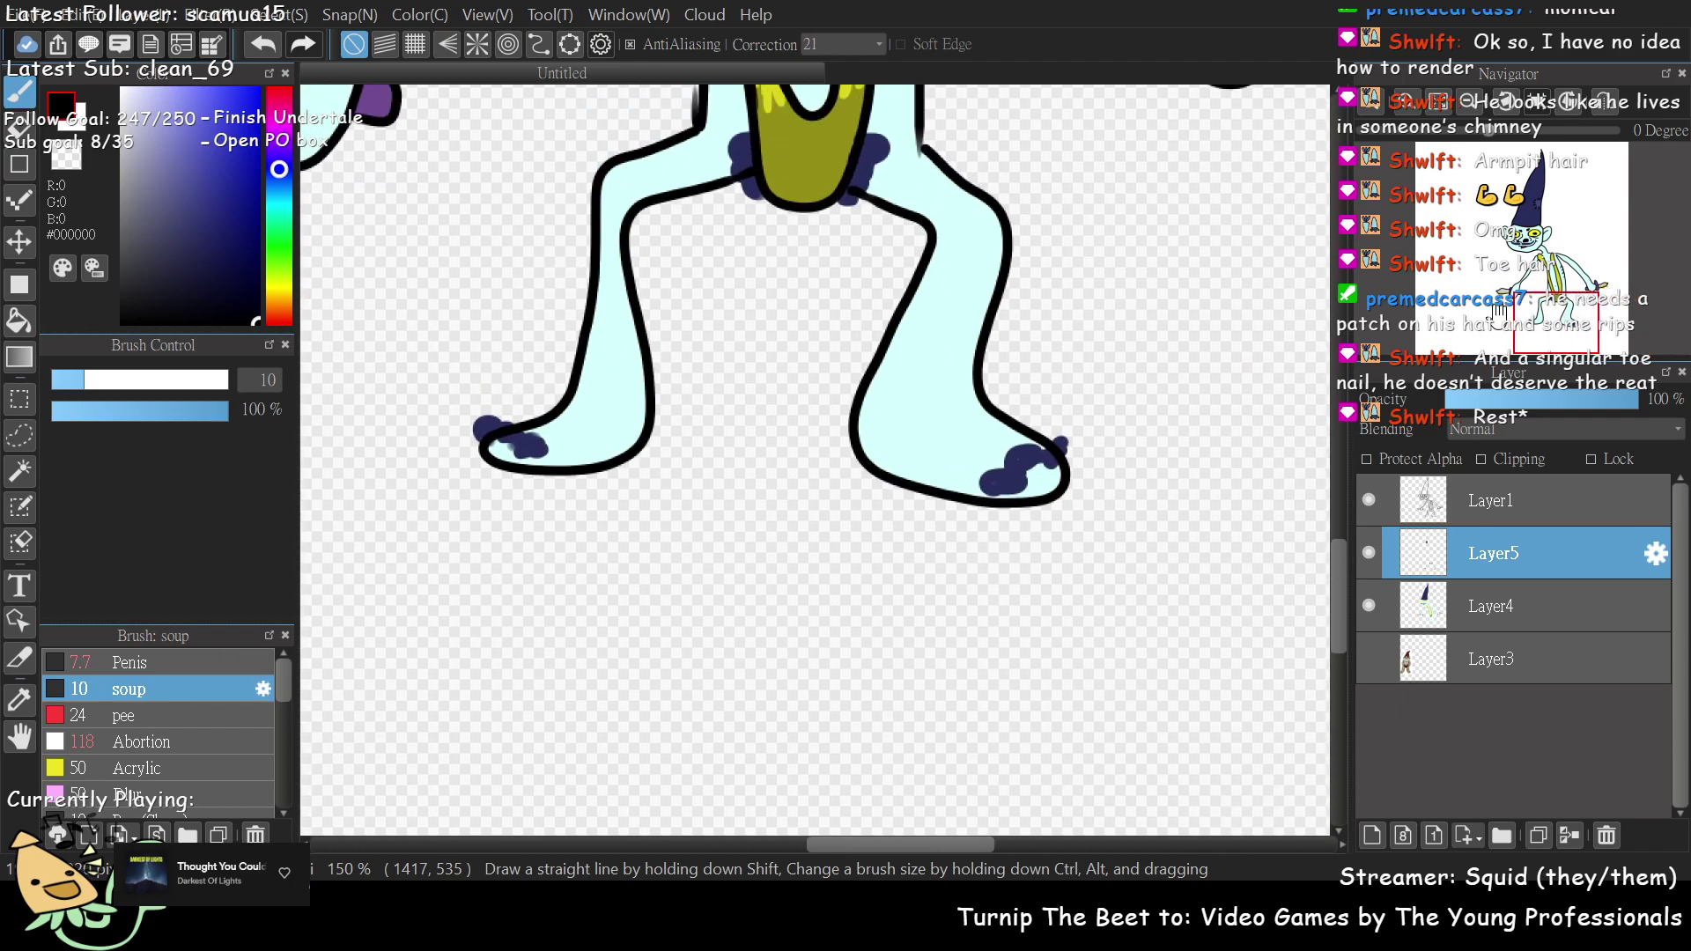
{"action": "left_click_drag", "start_coordinate": [1559, 310], "coordinate": [1546, 328]}
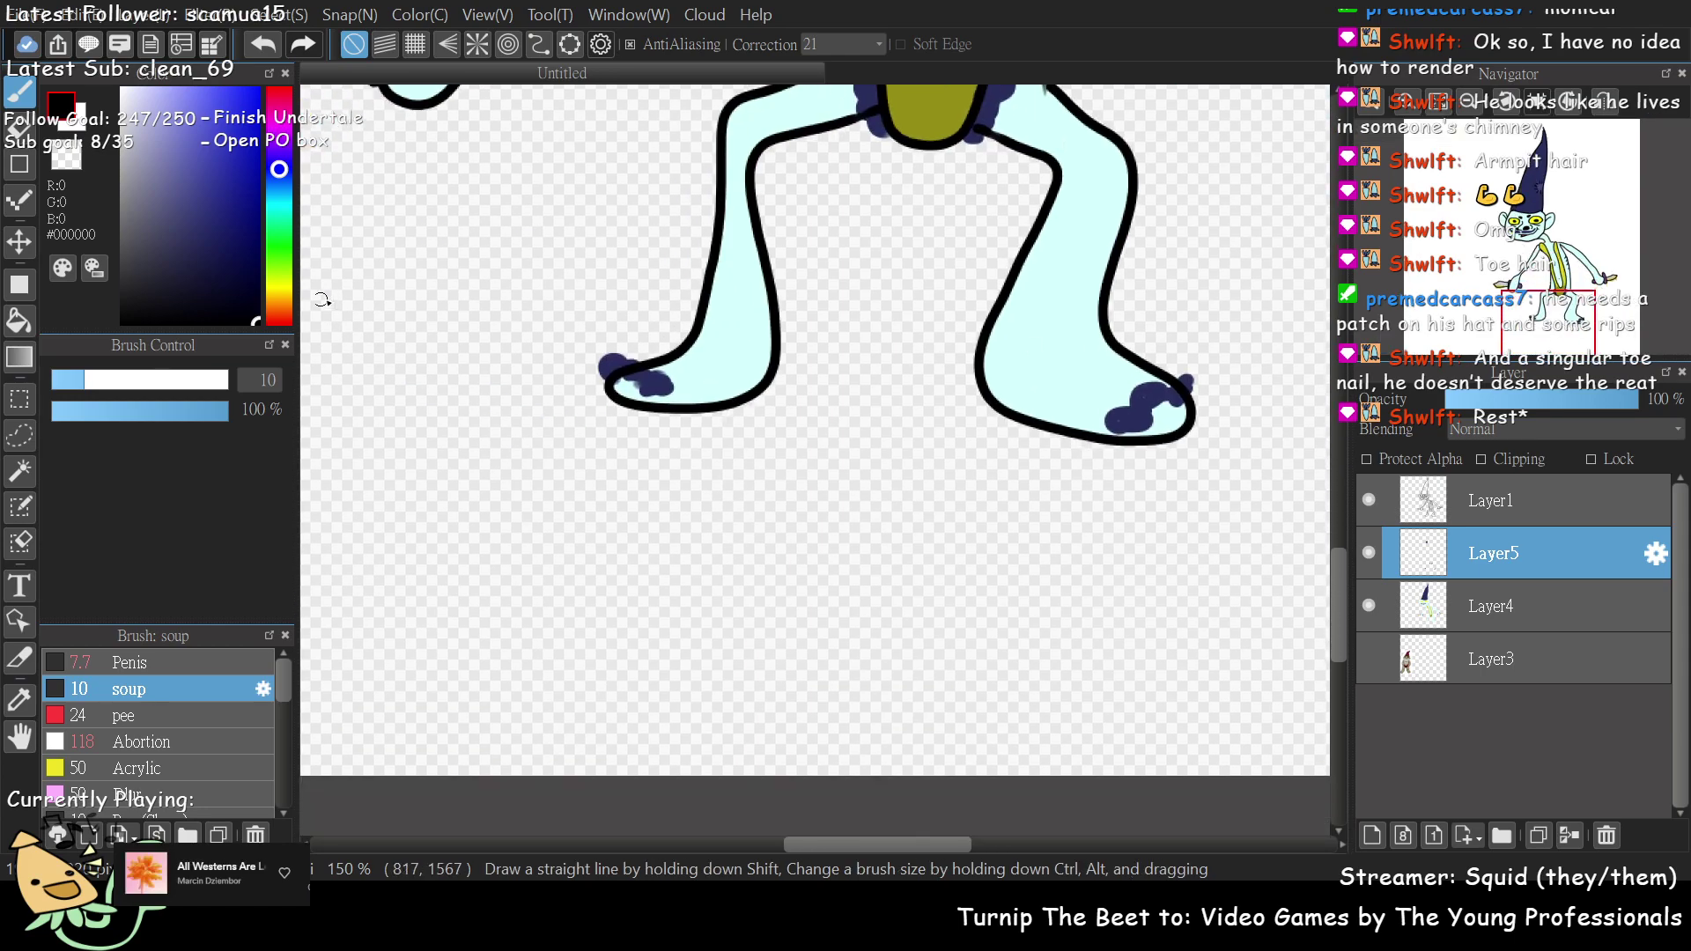
{"action": "left_click", "coordinate": [274, 295]}
{"action": "left_click_drag", "start_coordinate": [193, 228], "coordinate": [225, 197]}
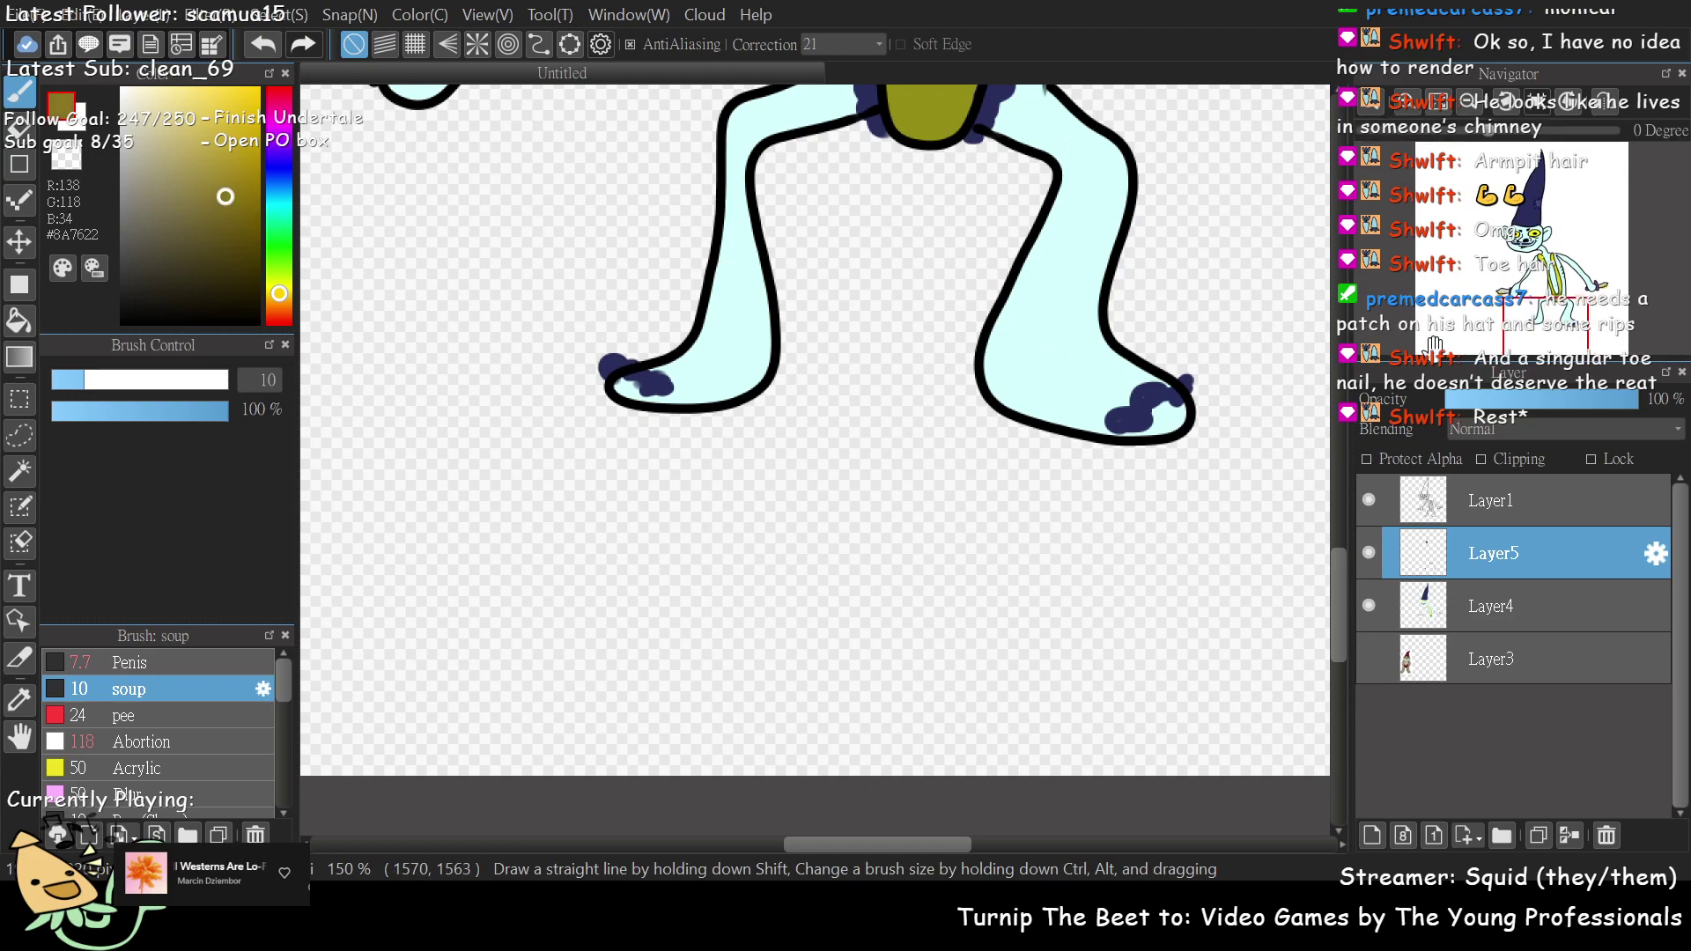
{"action": "left_click", "coordinate": [1526, 336]}
{"action": "left_click_drag", "start_coordinate": [1526, 336], "coordinate": [1549, 317]}
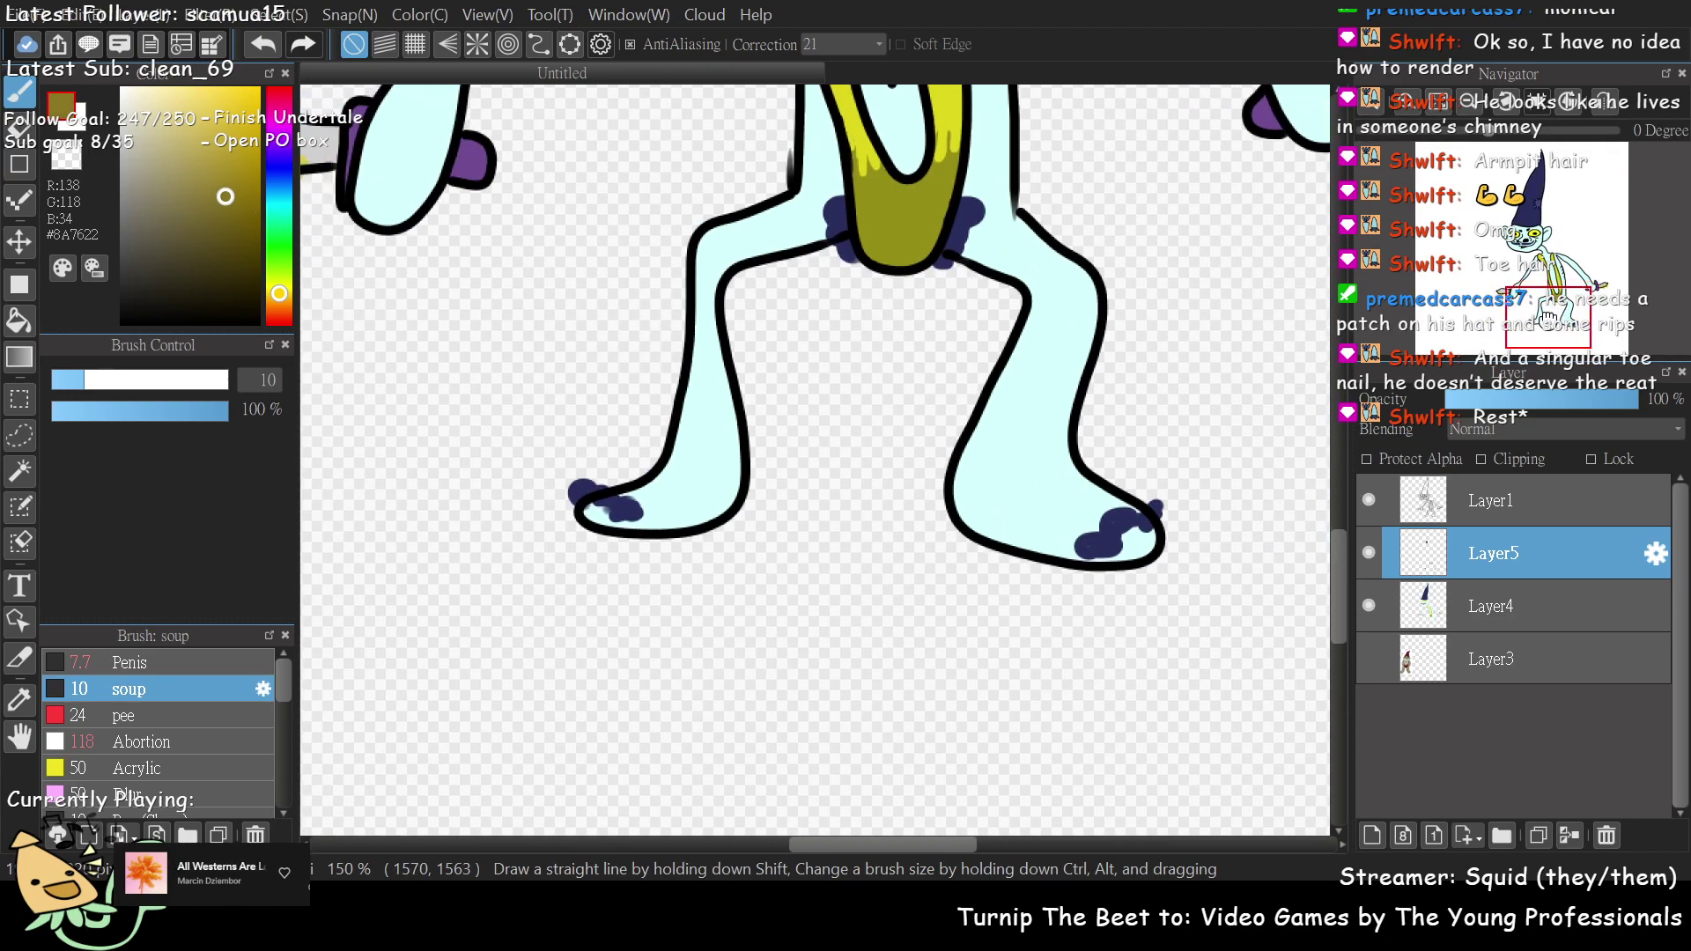
{"action": "scroll", "coordinate": [1547, 307], "scroll_direction": "up", "scroll_amount": 5}
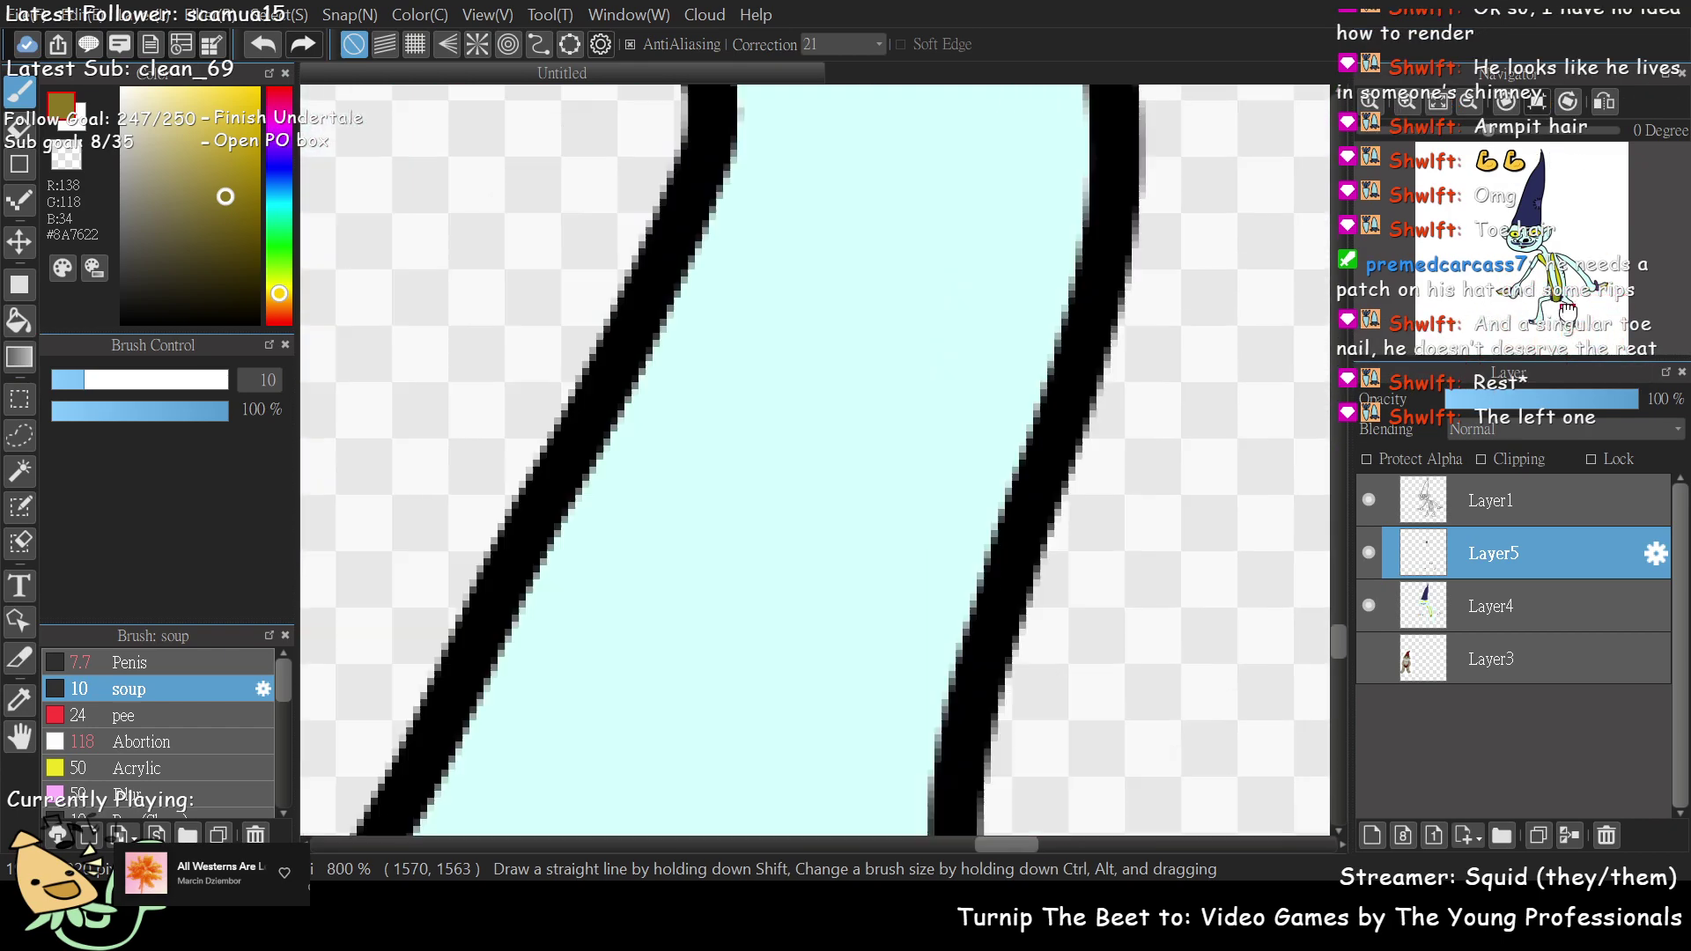
{"action": "left_click_drag", "start_coordinate": [1567, 311], "coordinate": [1572, 329]}
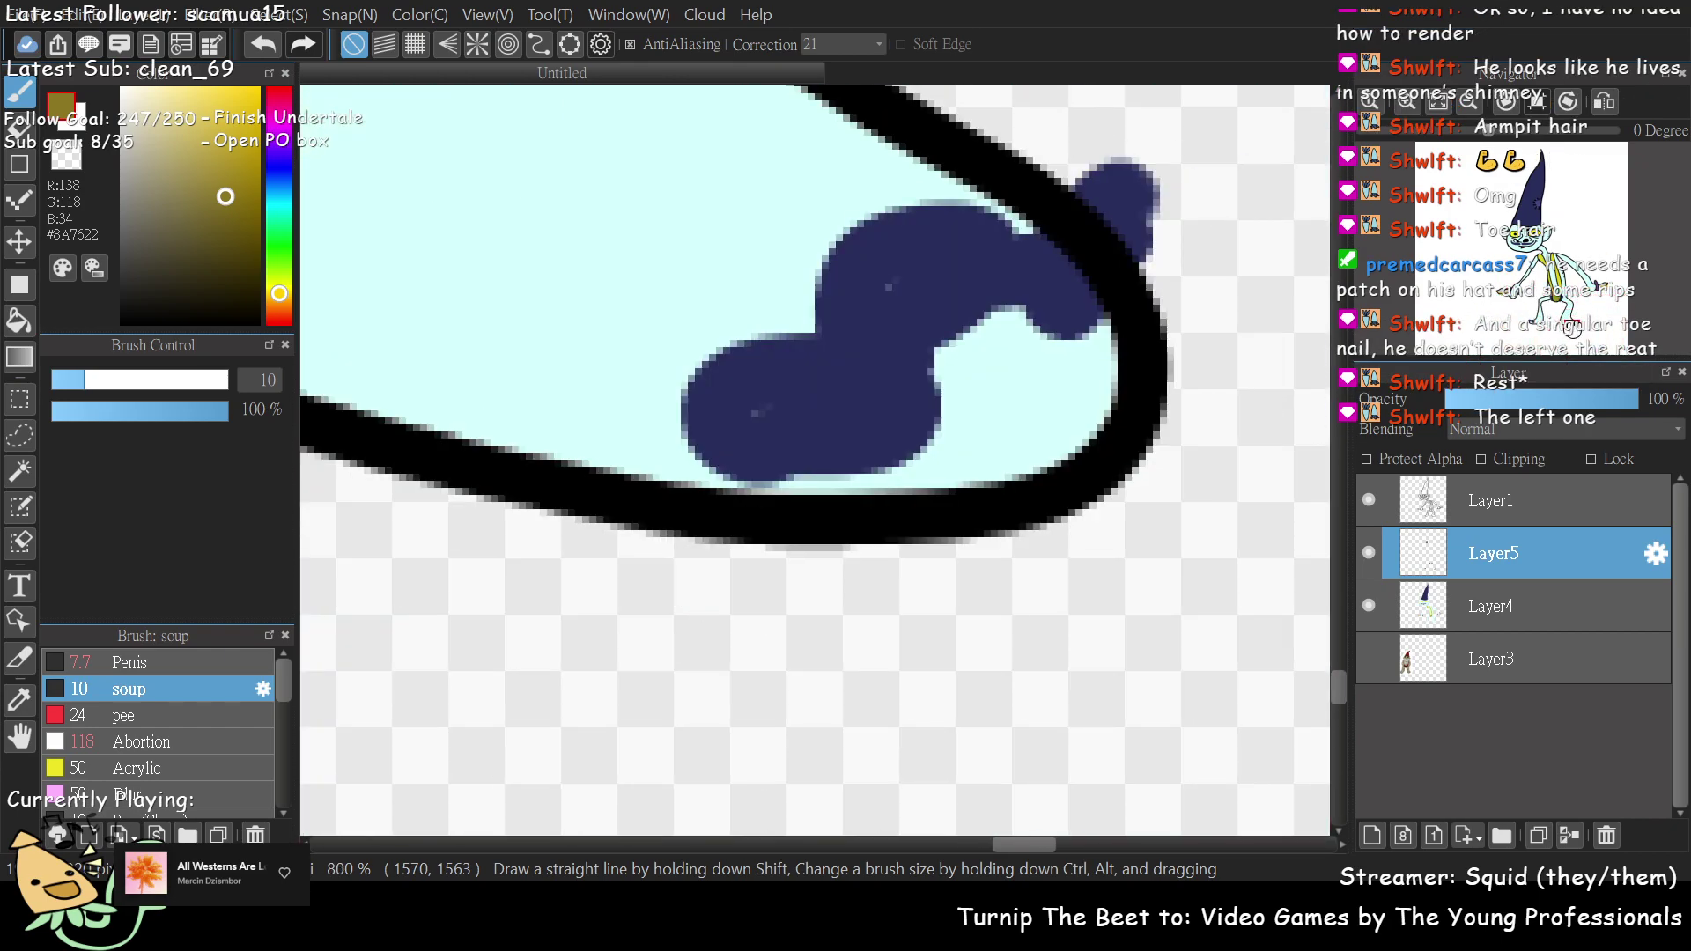
{"action": "left_click", "coordinate": [964, 442]}
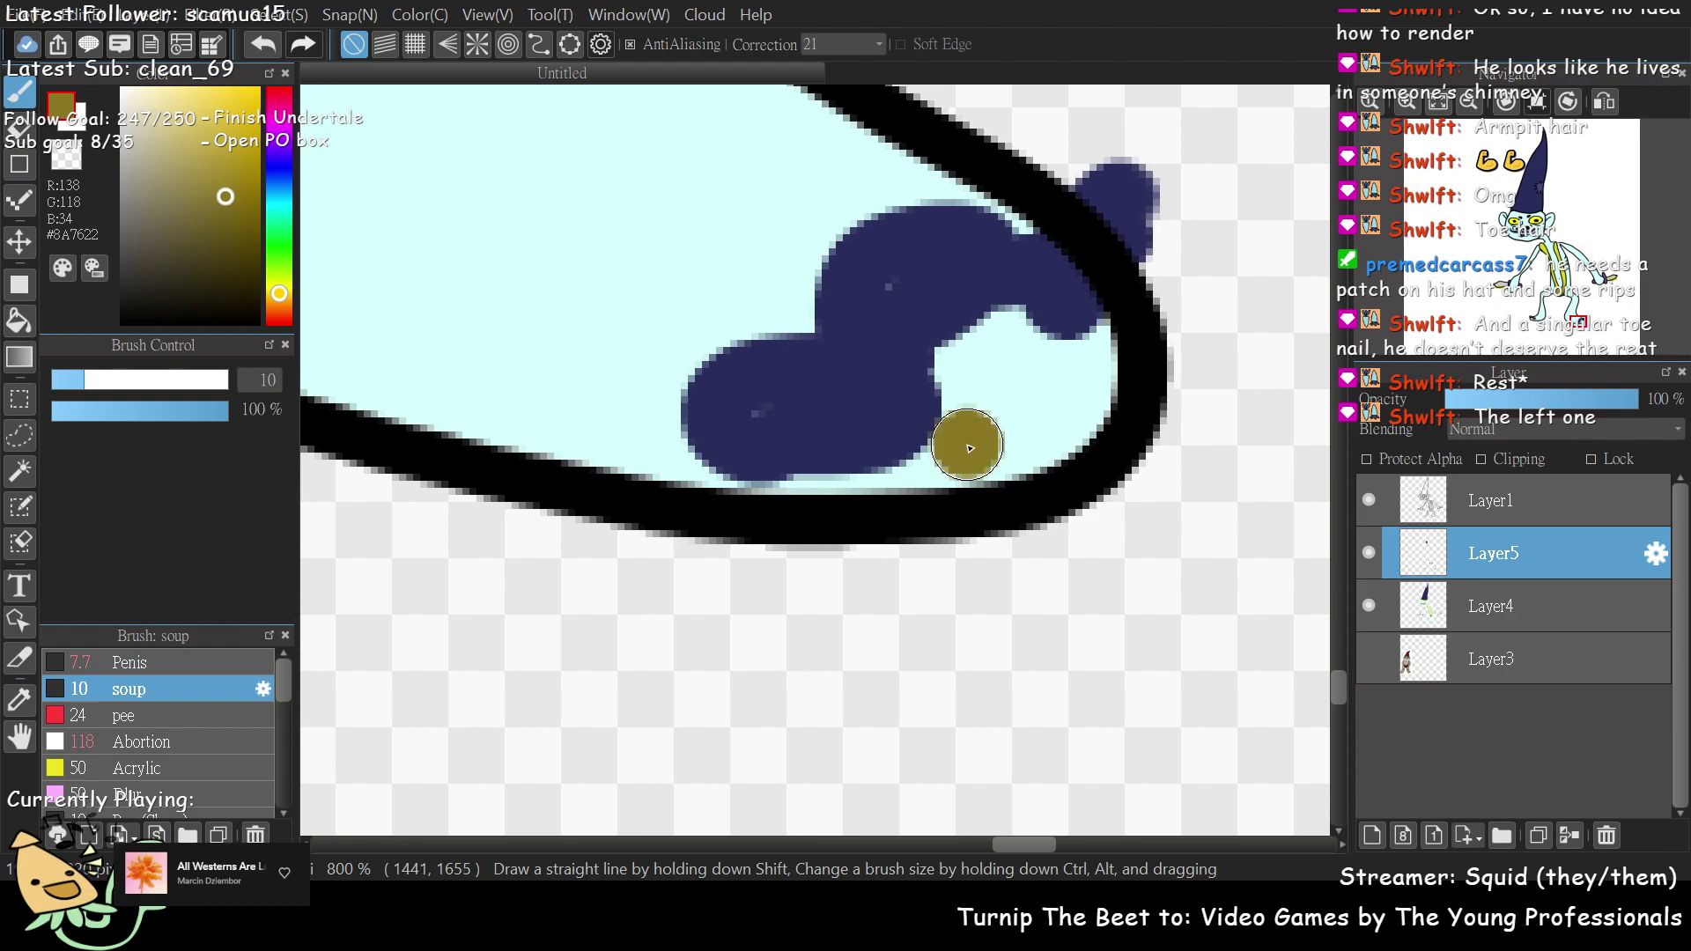
{"action": "mouse_move", "coordinate": [977, 444]}
{"action": "left_mouse_down"}
{"action": "mouse_move", "coordinate": [1140, 471]}
{"action": "mouse_move", "coordinate": [1246, 539]}
{"action": "left_mouse_up"}
{"action": "key", "text": "ctrl+z"}
- Add a new layer above Layer1 and paint a long olive brown toenail curling down from the right-hand foot's toe
{"action": "left_click", "coordinate": [1488, 500]}
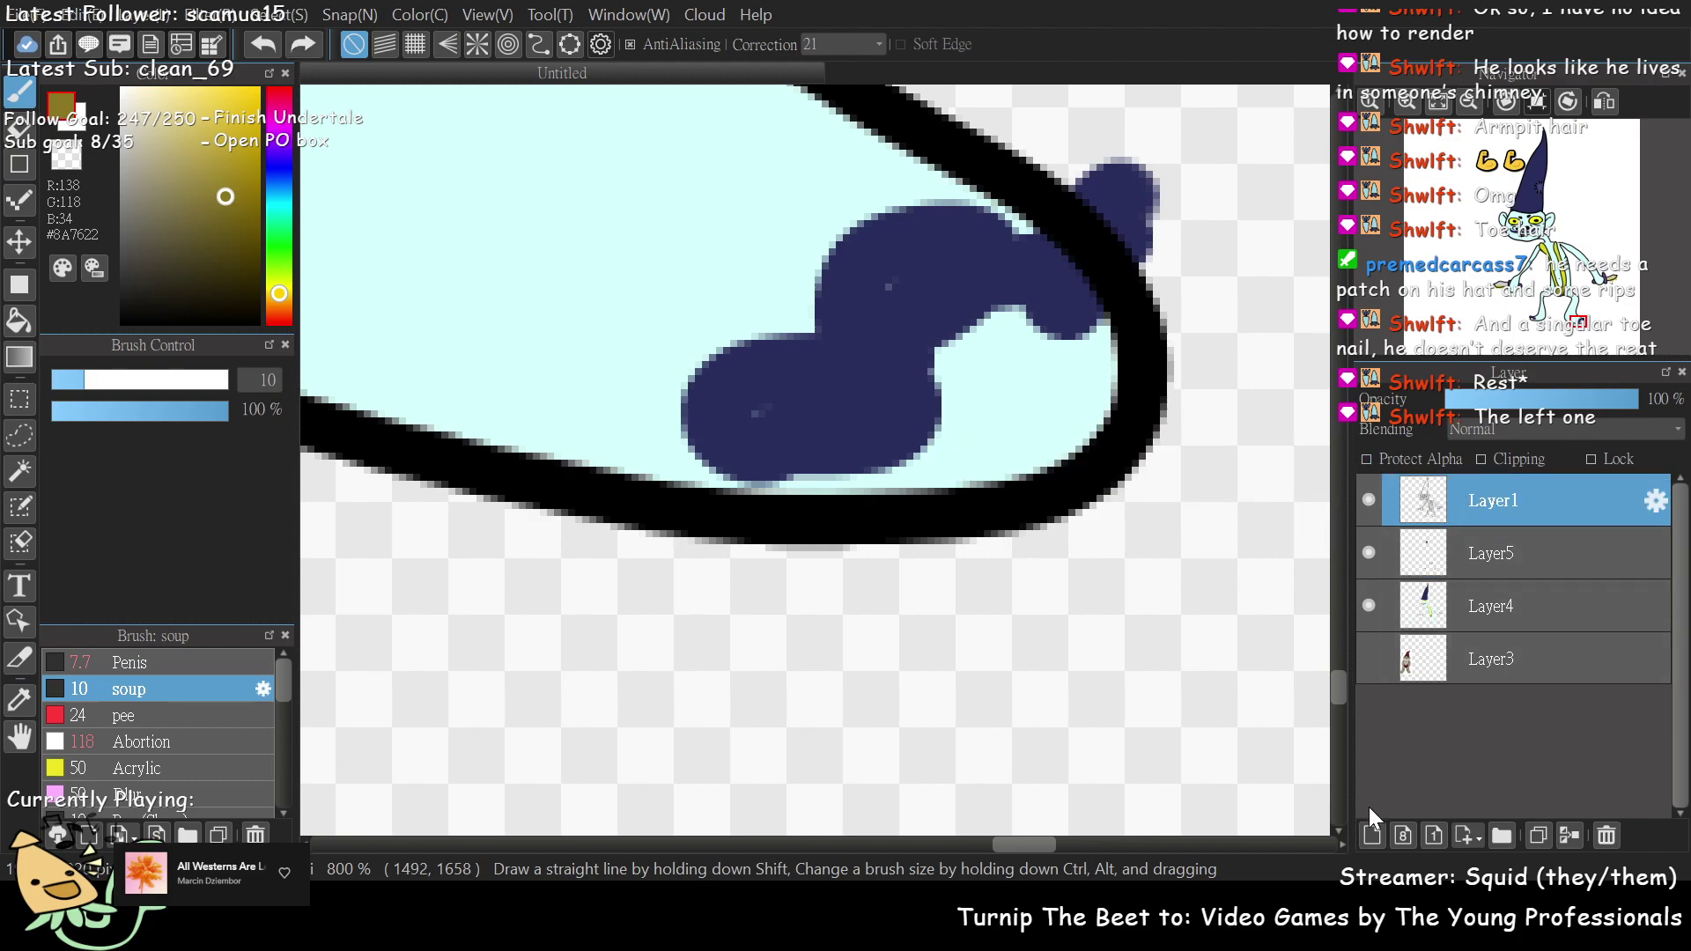
{"action": "left_click", "coordinate": [1371, 833]}
{"action": "mouse_move", "coordinate": [954, 443]}
{"action": "left_mouse_down"}
{"action": "mouse_move", "coordinate": [1209, 473]}
{"action": "mouse_move", "coordinate": [1276, 532]}
{"action": "mouse_move", "coordinate": [1228, 555]}
{"action": "left_mouse_up"}
- Set the drawing colour to black #000000 and outline the curled toenail with a 3.9 size brush
{"action": "left_click_drag", "start_coordinate": [134, 307], "coordinate": [122, 323]}
{"action": "left_click_drag", "start_coordinate": [82, 387], "coordinate": [68, 389]}
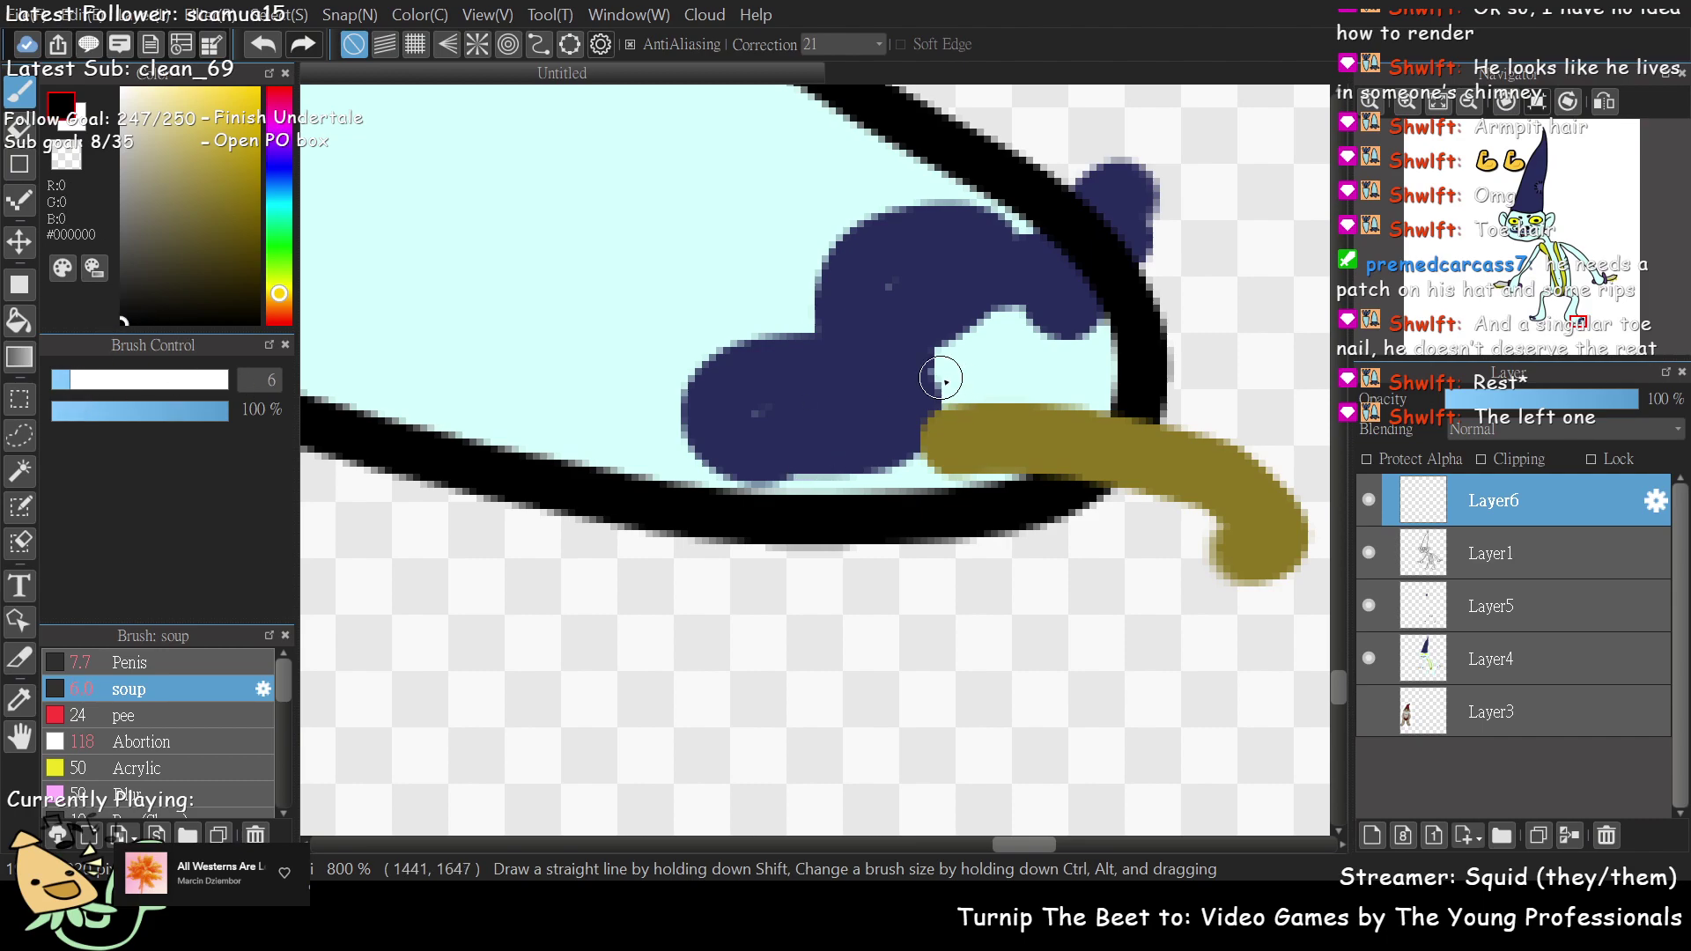
{"action": "left_click", "coordinate": [121, 672]}
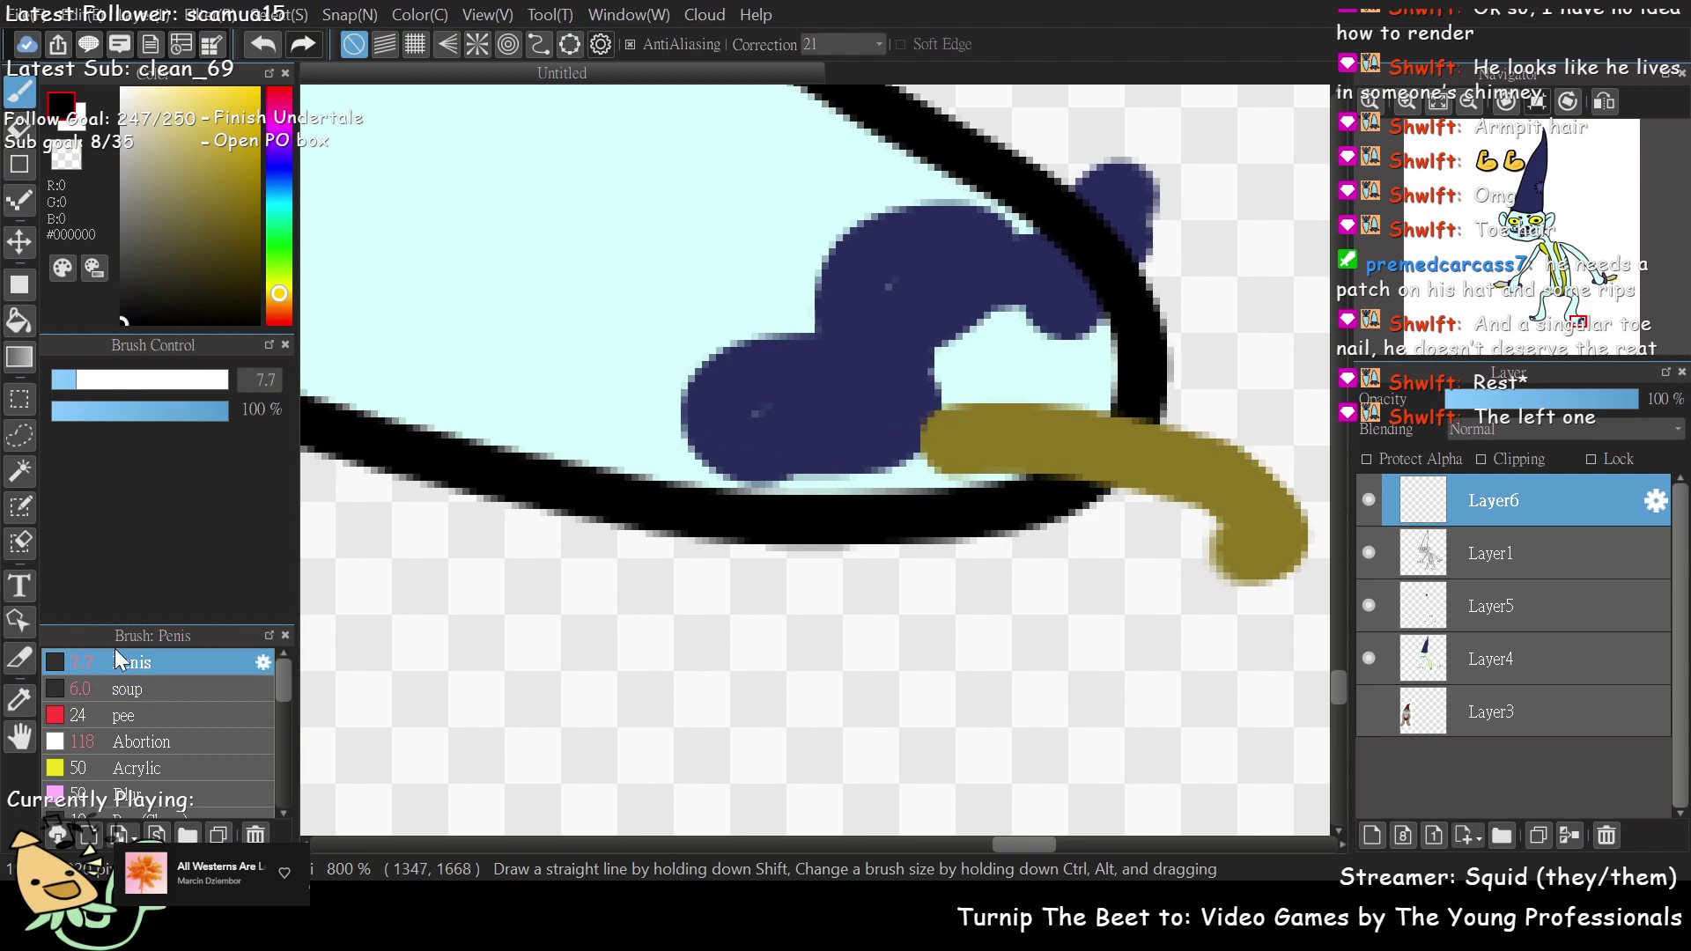
{"action": "mouse_move", "coordinate": [947, 399]}
{"action": "left_mouse_down"}
{"action": "mouse_move", "coordinate": [1206, 424]}
{"action": "mouse_move", "coordinate": [1287, 479]}
{"action": "mouse_move", "coordinate": [1315, 544]}
{"action": "mouse_move", "coordinate": [1287, 575]}
{"action": "mouse_move", "coordinate": [1233, 582]}
{"action": "mouse_move", "coordinate": [1193, 517]}
{"action": "left_mouse_up"}
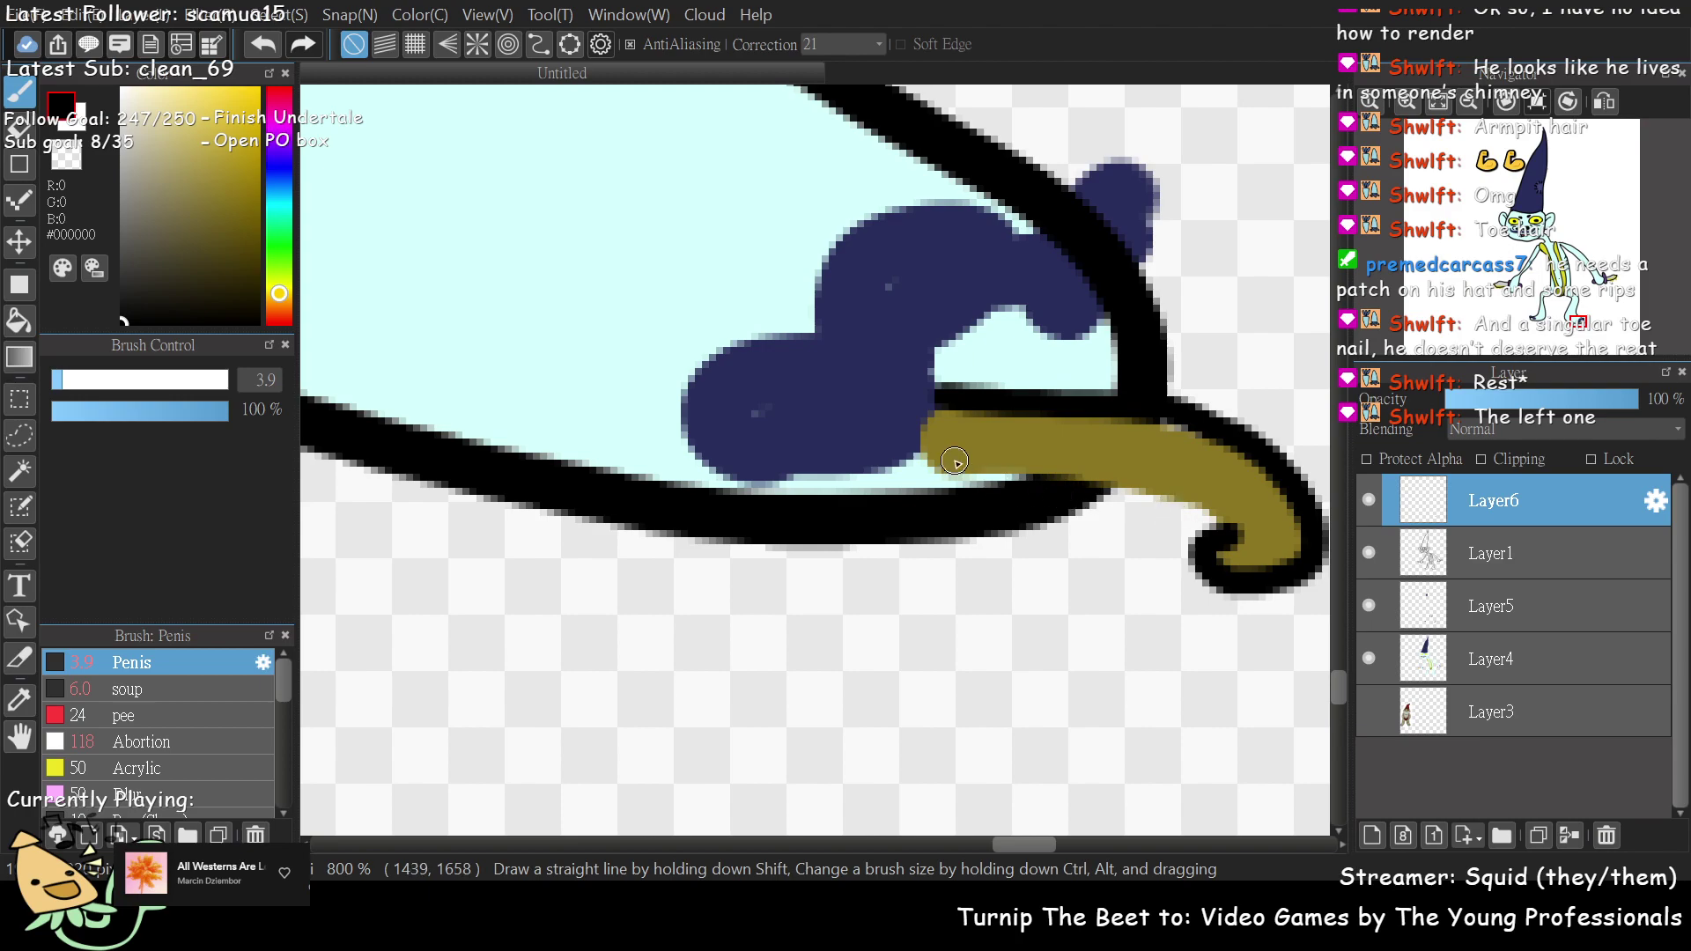
{"action": "mouse_move", "coordinate": [944, 417]}
{"action": "left_mouse_down"}
{"action": "mouse_move", "coordinate": [927, 454]}
{"action": "mouse_move", "coordinate": [961, 478]}
{"action": "mouse_move", "coordinate": [1155, 482]}
{"action": "mouse_move", "coordinate": [1240, 527]}
{"action": "left_mouse_up"}
- Set the drawing colour to pale beige #B7AD84 and make the toenail's Layer6 active
{"action": "scroll", "coordinate": [1579, 280], "scroll_direction": "down", "scroll_amount": 1}
{"action": "scroll", "coordinate": [1579, 280], "scroll_direction": "up", "scroll_amount": 2}
{"action": "scroll", "coordinate": [1579, 280], "scroll_direction": "down", "scroll_amount": 6}
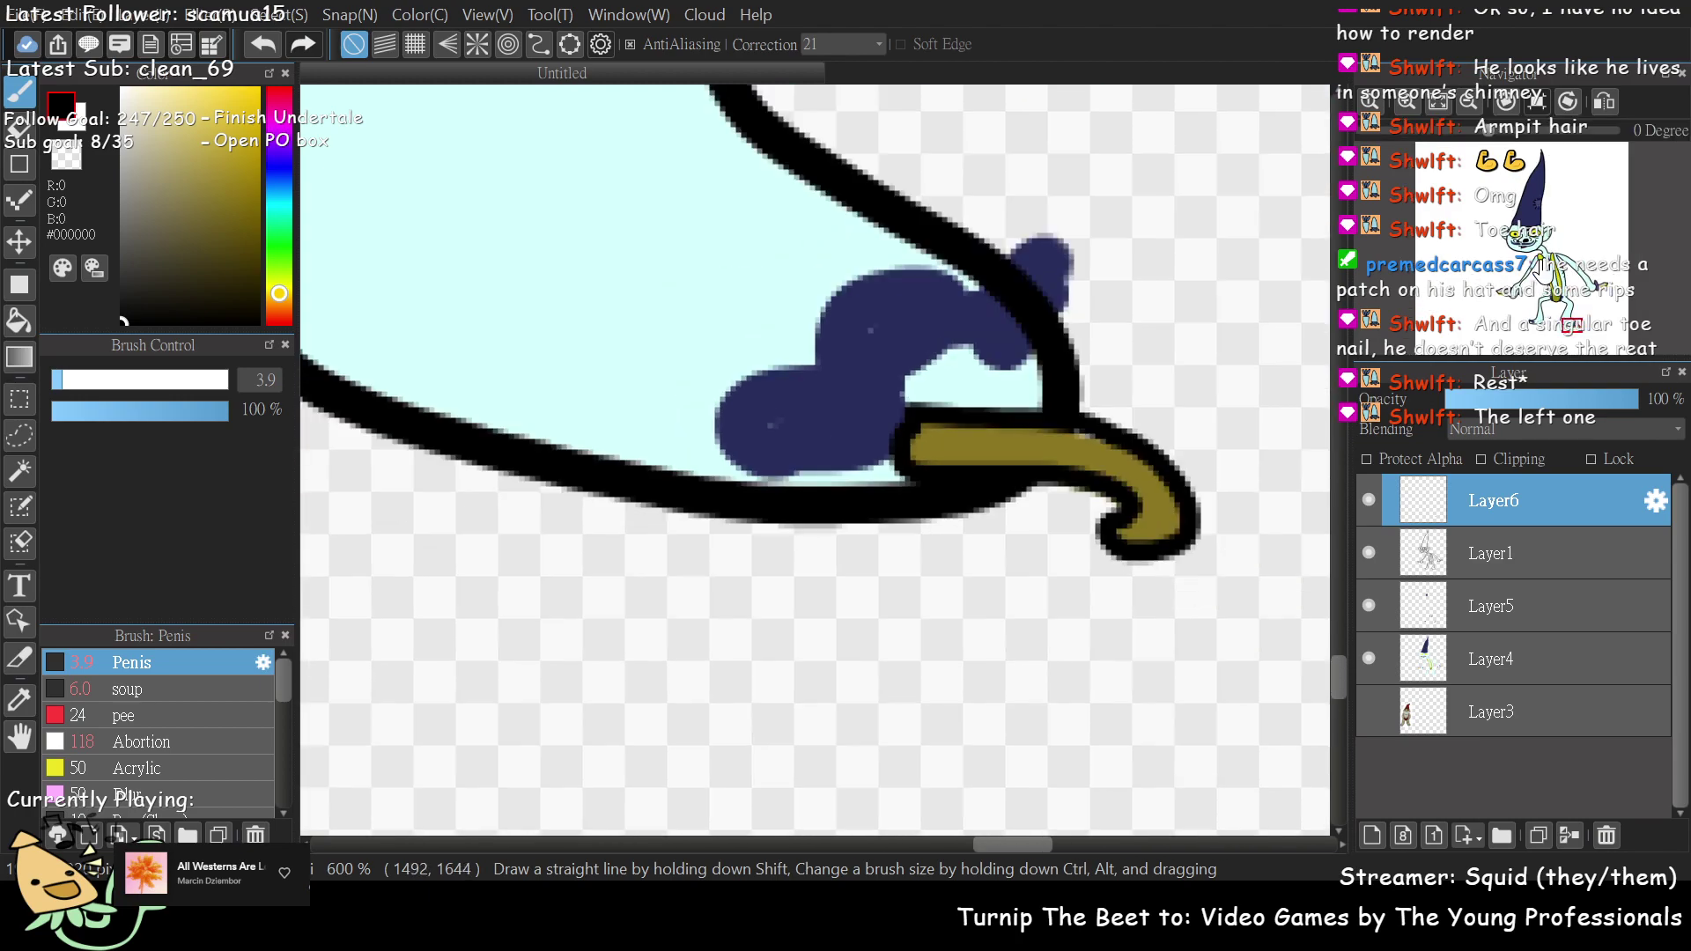
{"action": "scroll", "coordinate": [1554, 280], "scroll_direction": "down", "scroll_amount": 2}
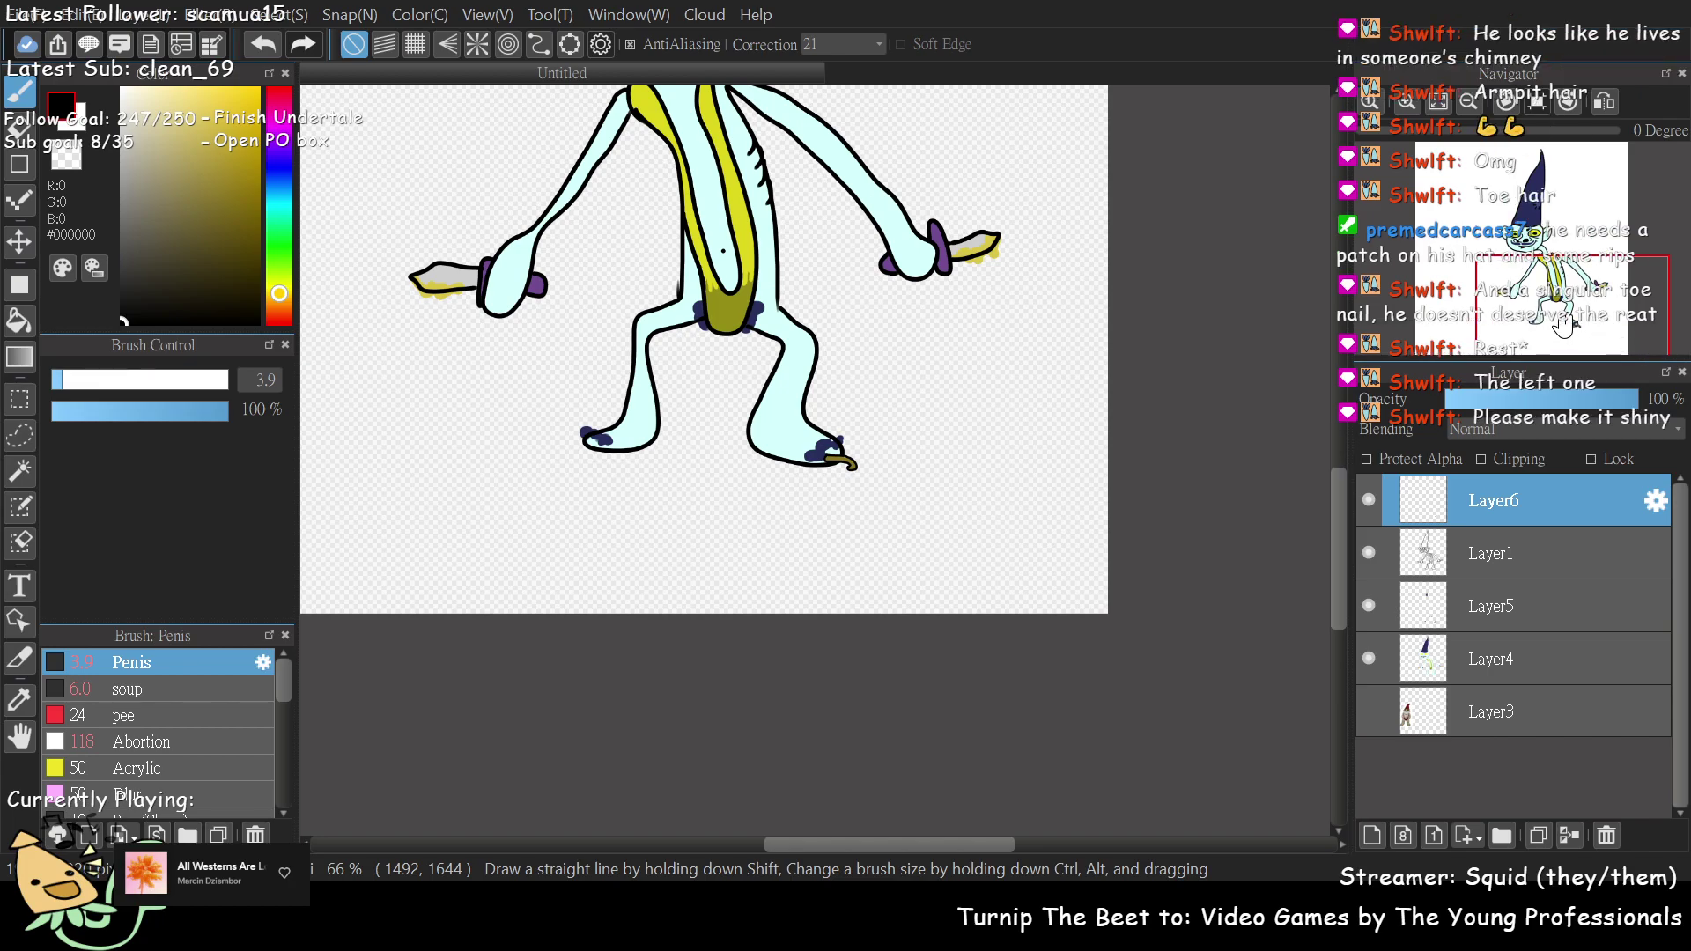
{"action": "scroll", "coordinate": [1572, 326], "scroll_direction": "down", "scroll_amount": 2}
{"action": "scroll", "coordinate": [1564, 325], "scroll_direction": "up", "scroll_amount": 6}
{"action": "scroll", "coordinate": [1564, 324], "scroll_direction": "up", "scroll_amount": 4}
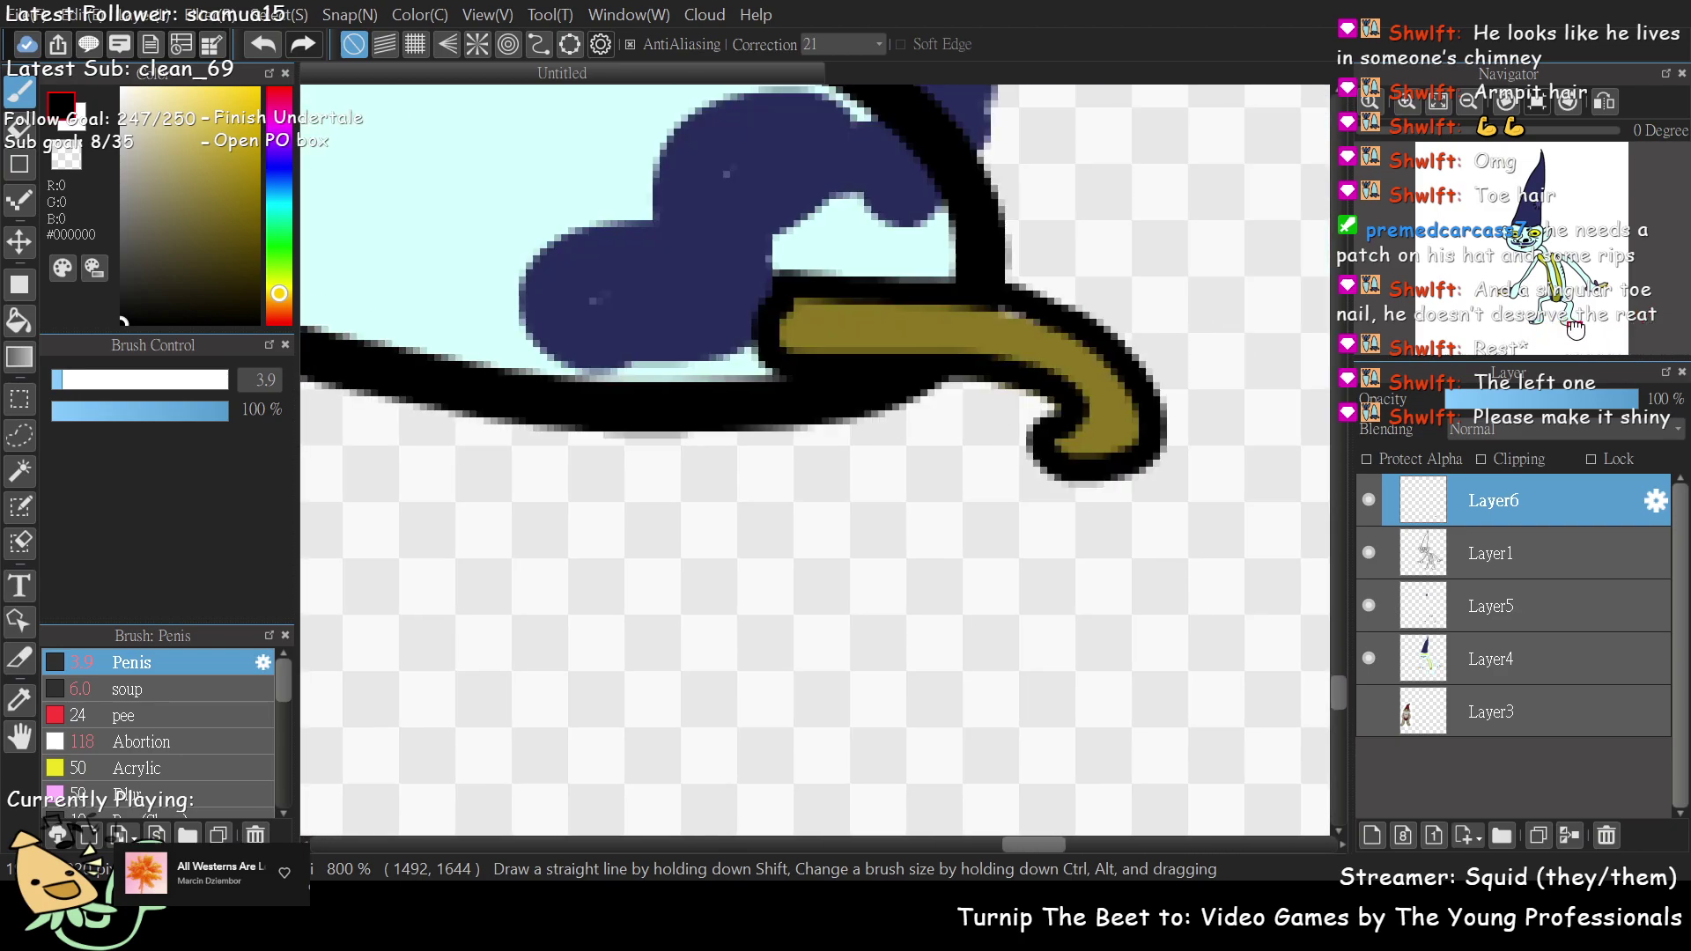
{"action": "left_click_drag", "start_coordinate": [1575, 330], "coordinate": [1581, 330]}
{"action": "left_click", "coordinate": [1510, 604]}
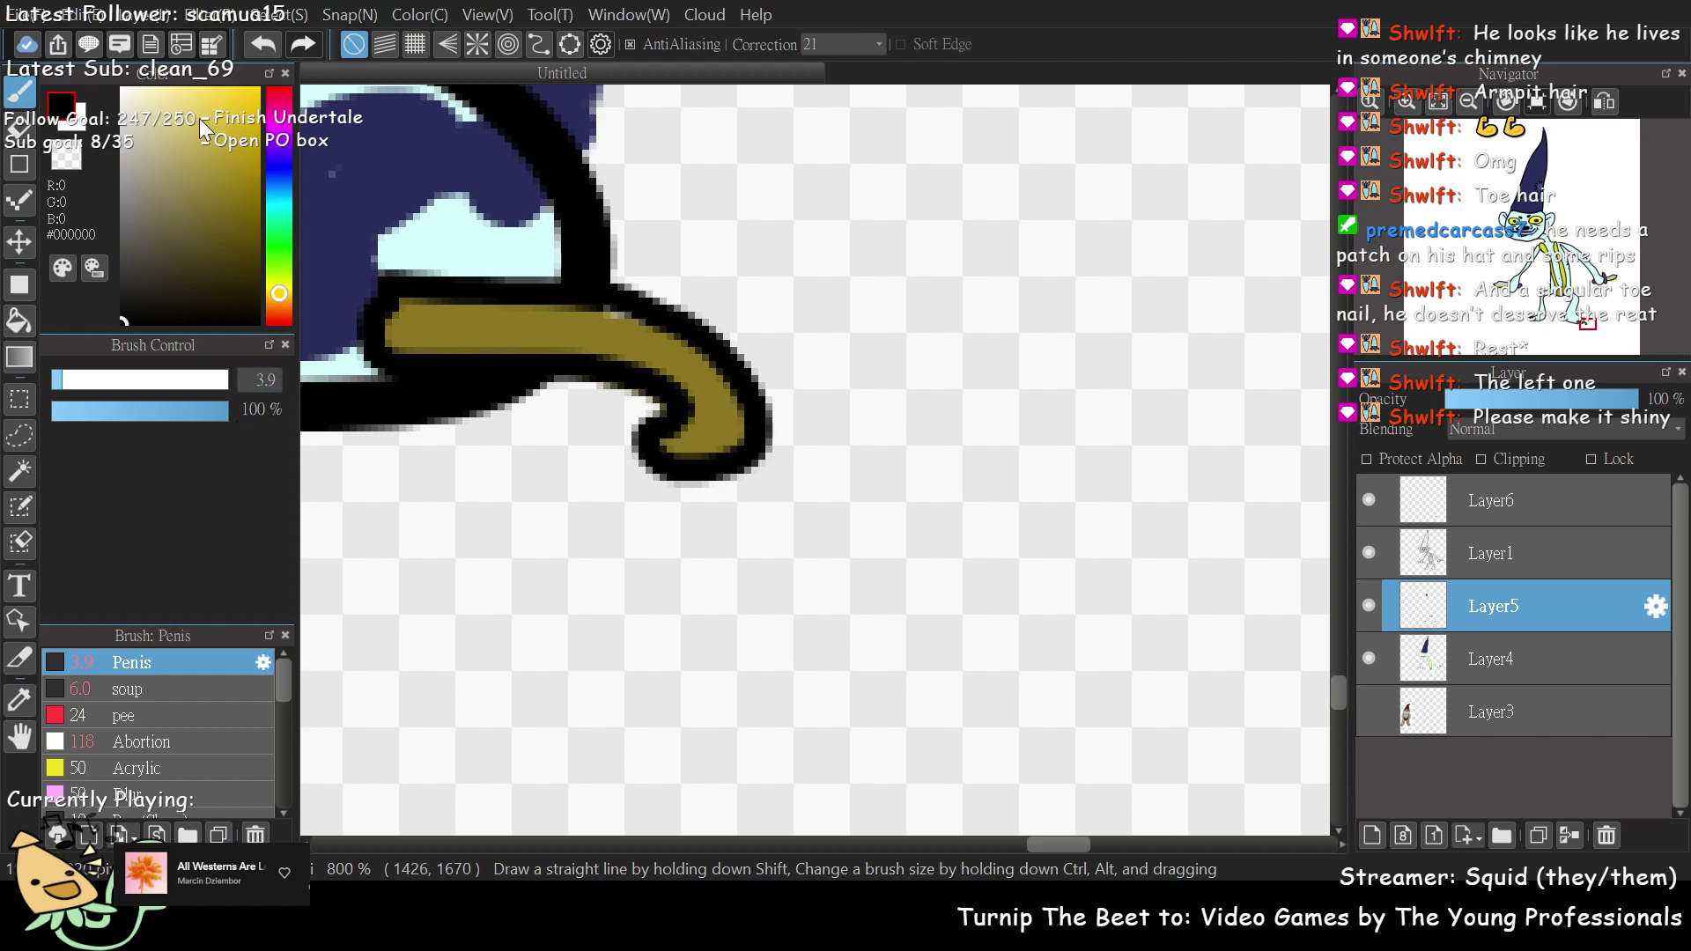
{"action": "left_click", "coordinate": [181, 218]}
{"action": "left_click", "coordinate": [158, 154]}
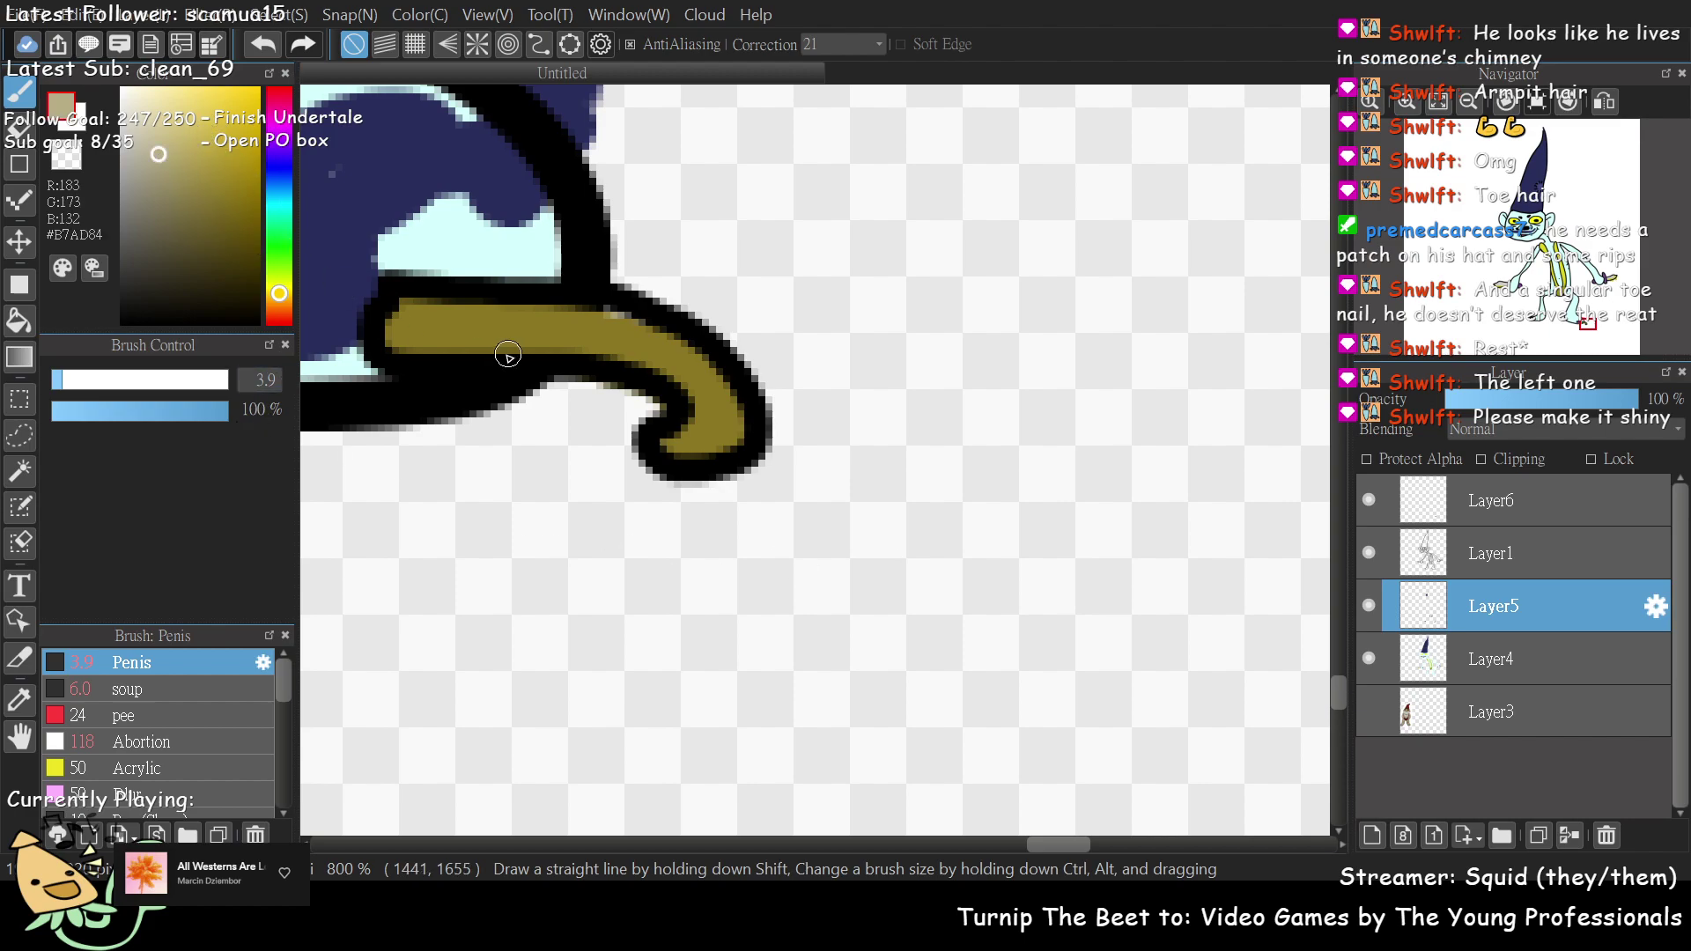
{"action": "left_click", "coordinate": [1524, 511]}
{"action": "left_click_drag", "start_coordinate": [588, 307], "coordinate": [694, 368]}
{"action": "key", "text": "ctrl+z"}
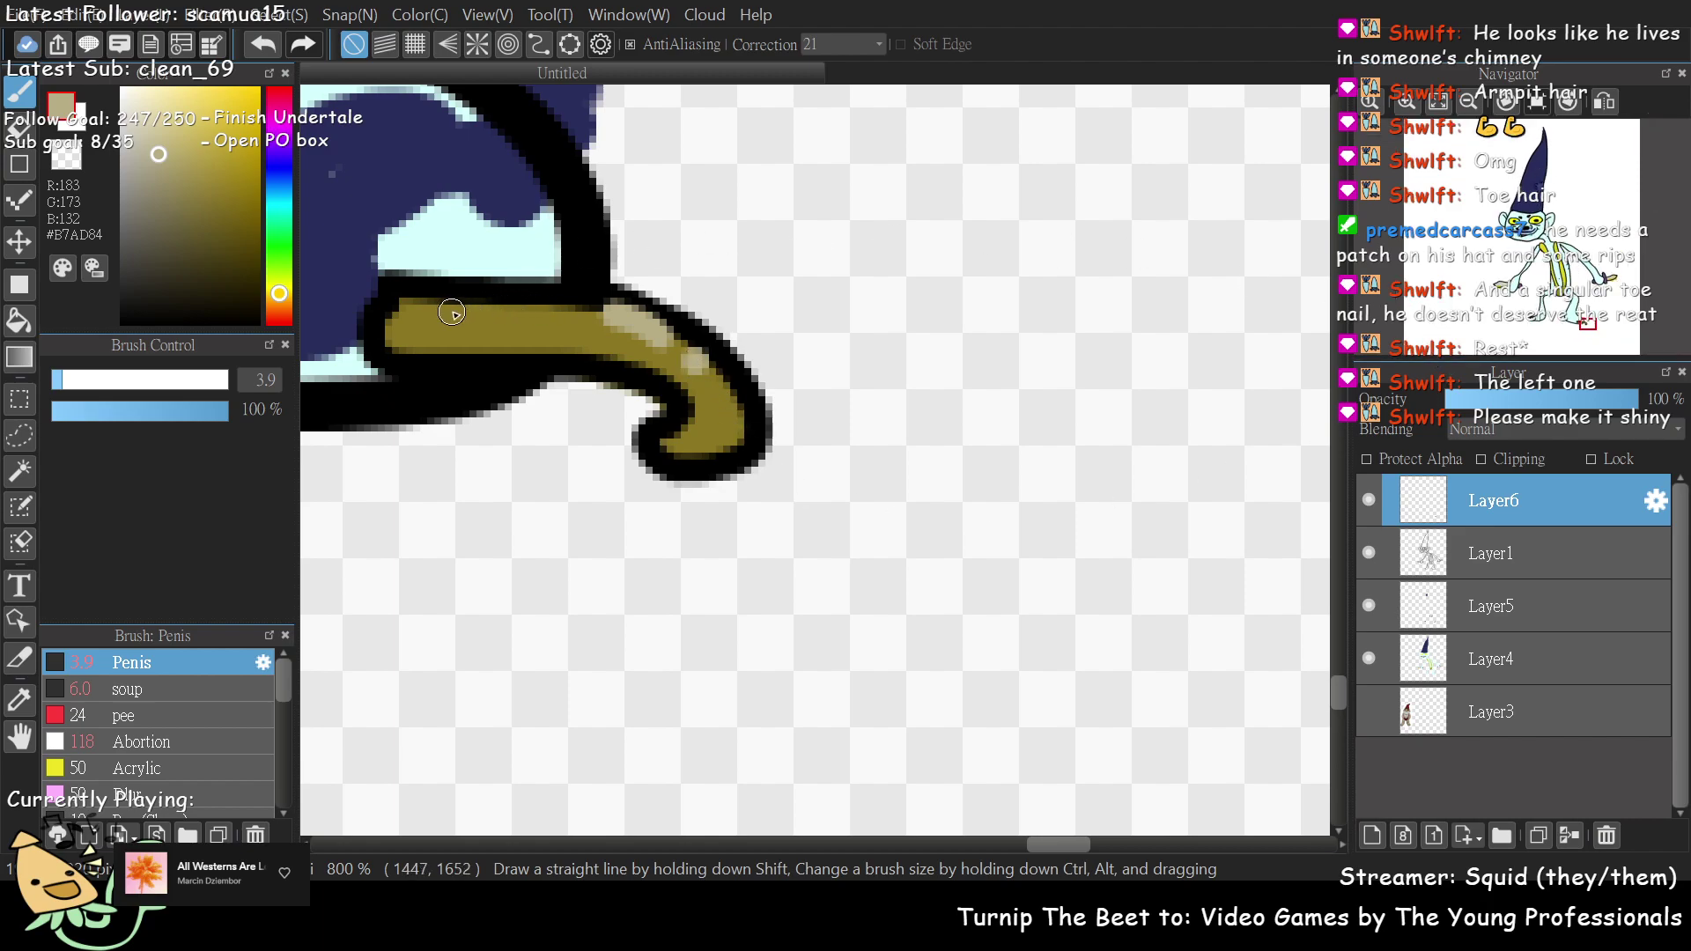
{"action": "key", "text": "ctrl+z"}
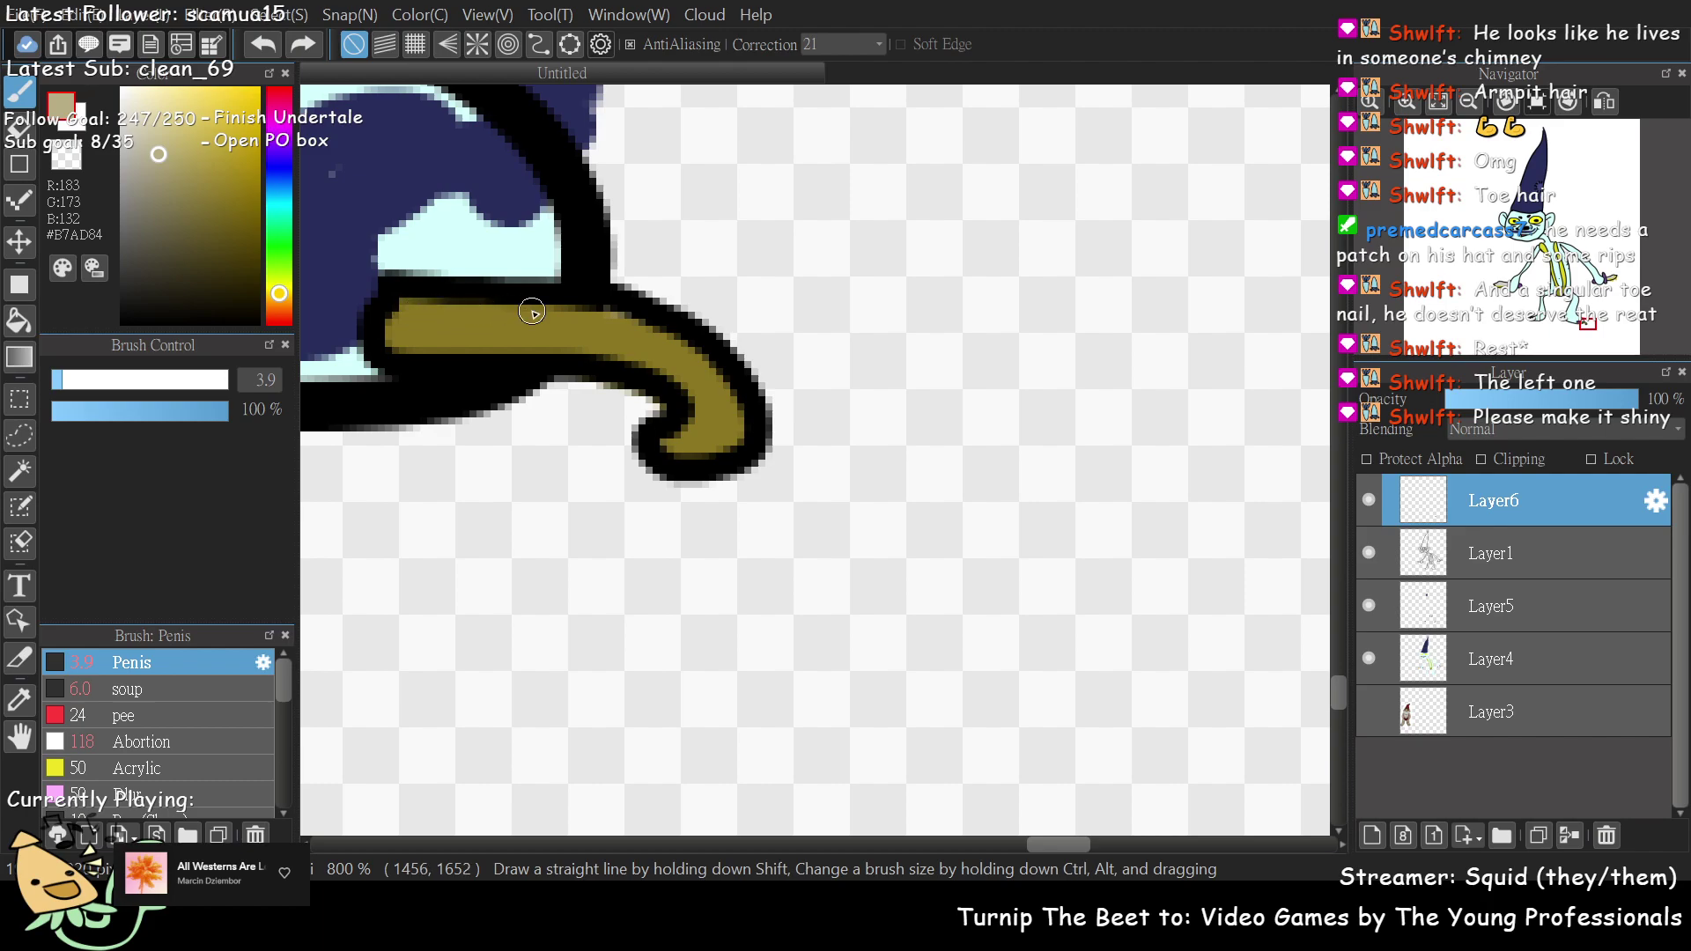
{"action": "left_click_drag", "start_coordinate": [583, 311], "coordinate": [693, 369]}
{"action": "key", "text": "ctrl+z"}
- Paint pale beige shine marks along the toenail's upper curve and near its curled tip
{"action": "mouse_move", "coordinate": [579, 306]}
{"action": "left_mouse_down"}
{"action": "mouse_move", "coordinate": [696, 361]}
{"action": "mouse_move", "coordinate": [722, 387]}
{"action": "mouse_move", "coordinate": [715, 431]}
{"action": "left_mouse_up"}
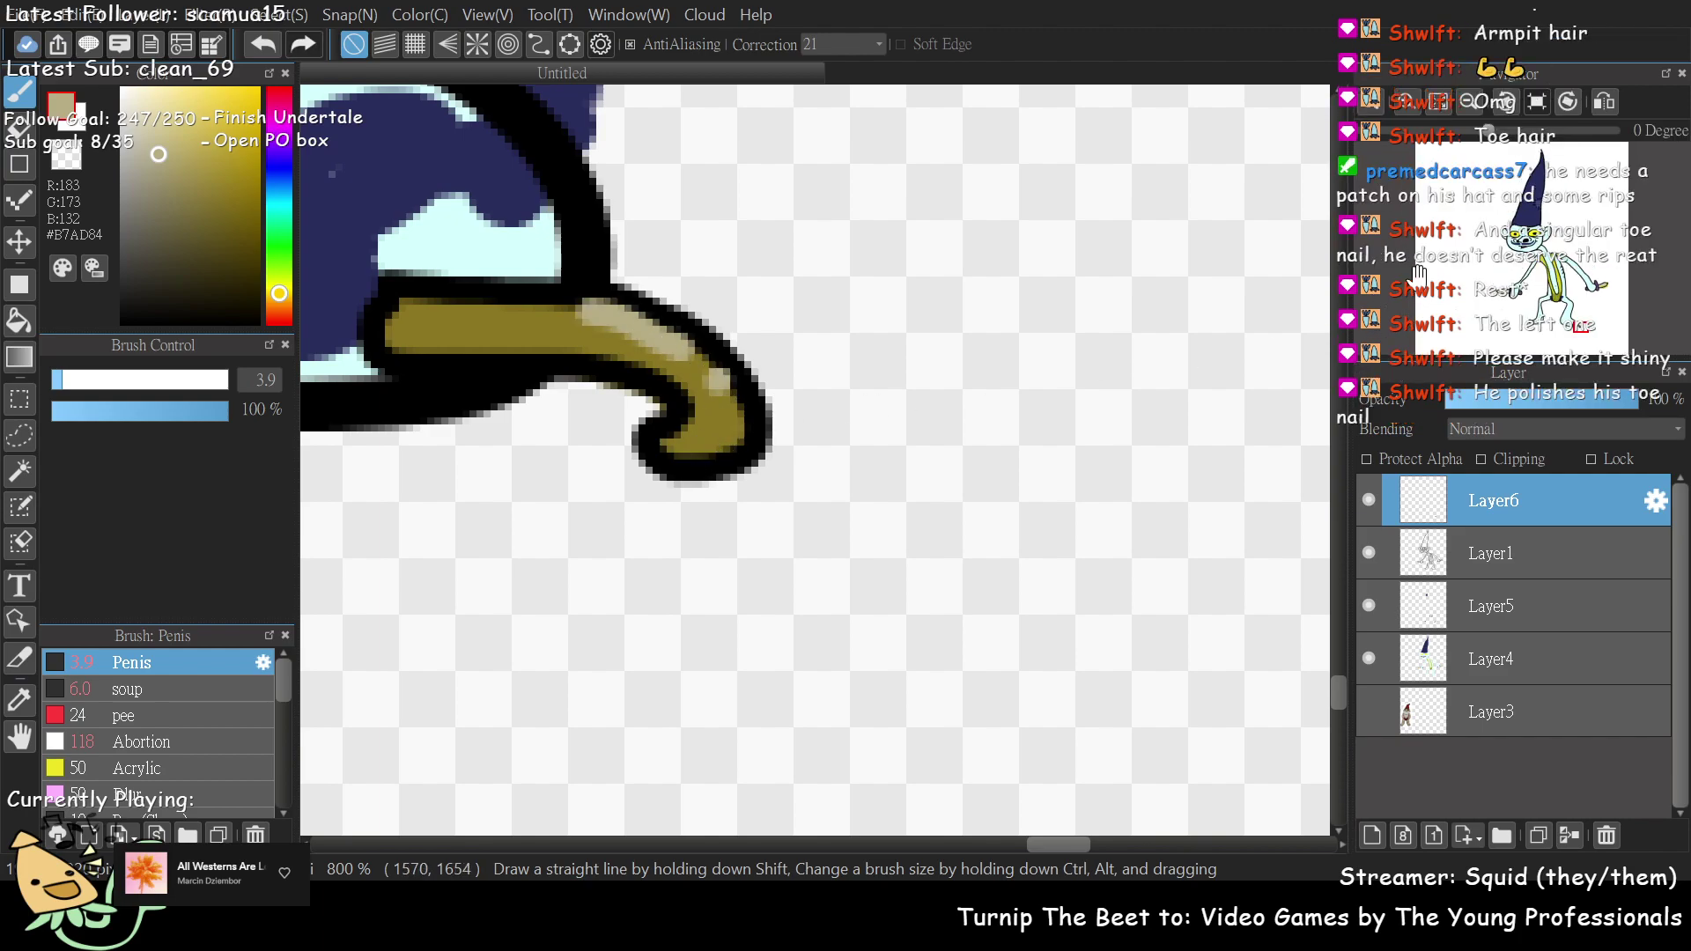
{"action": "scroll", "coordinate": [696, 464], "scroll_direction": "down", "scroll_amount": 6}
{"action": "scroll", "coordinate": [1528, 236], "scroll_direction": "up", "scroll_amount": 7}
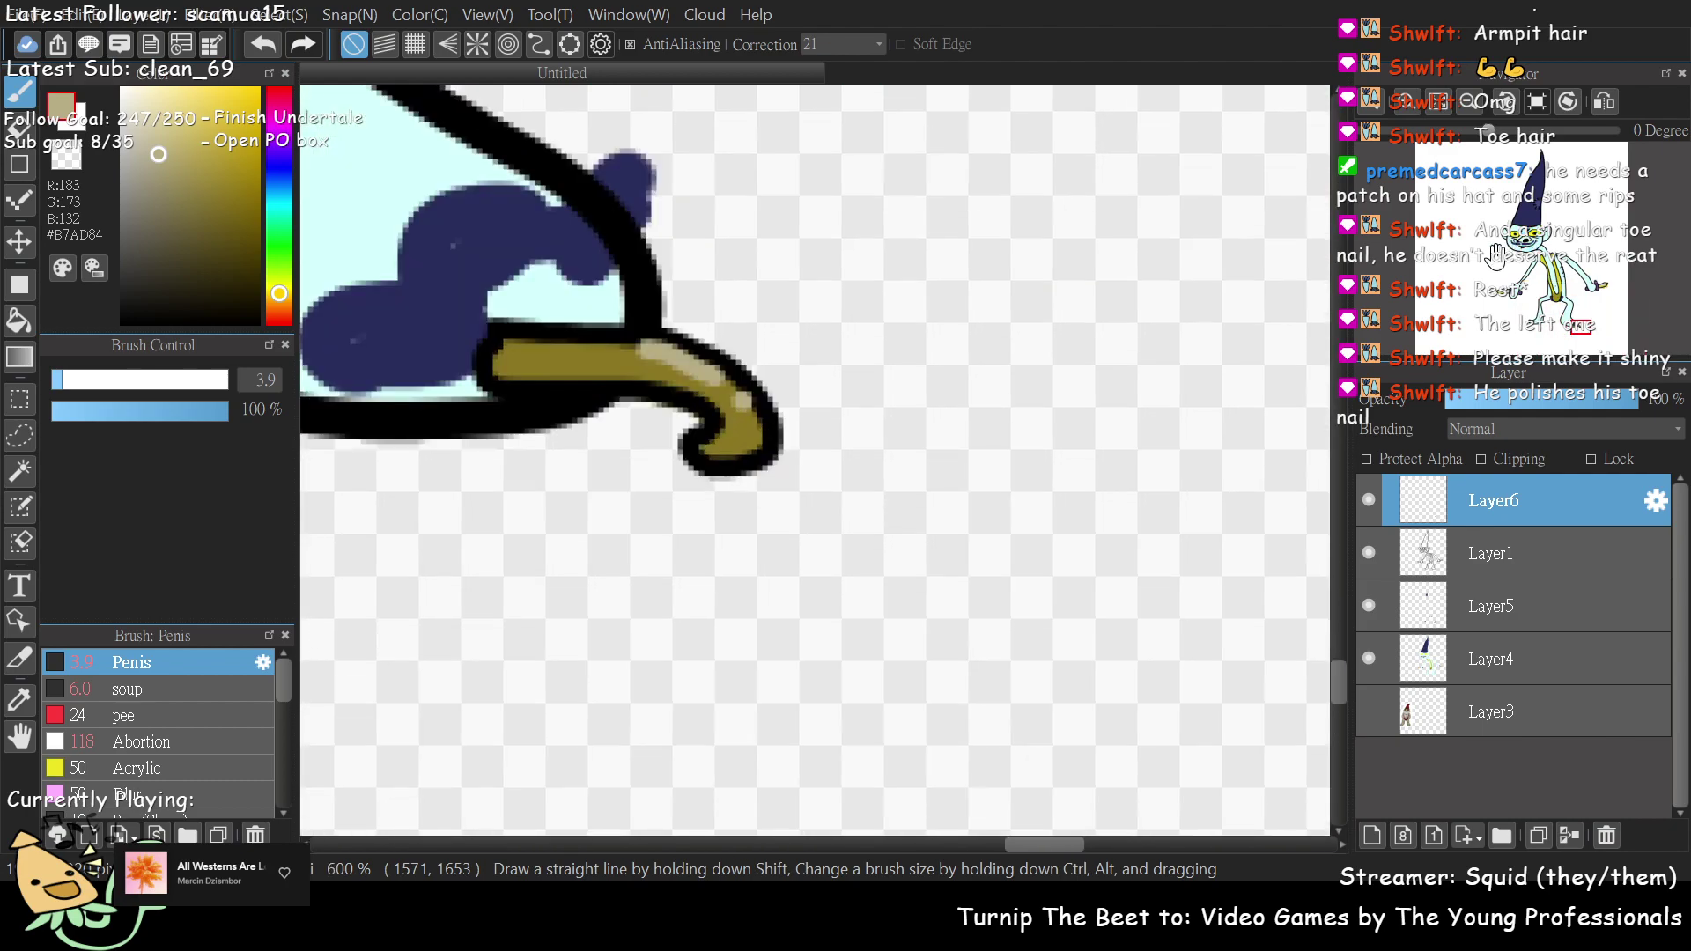
{"action": "scroll", "coordinate": [1554, 309], "scroll_direction": "down", "scroll_amount": 3}
{"action": "left_click_drag", "start_coordinate": [1558, 327], "coordinate": [1578, 329]}
{"action": "scroll", "coordinate": [1570, 319], "scroll_direction": "up", "scroll_amount": 4}
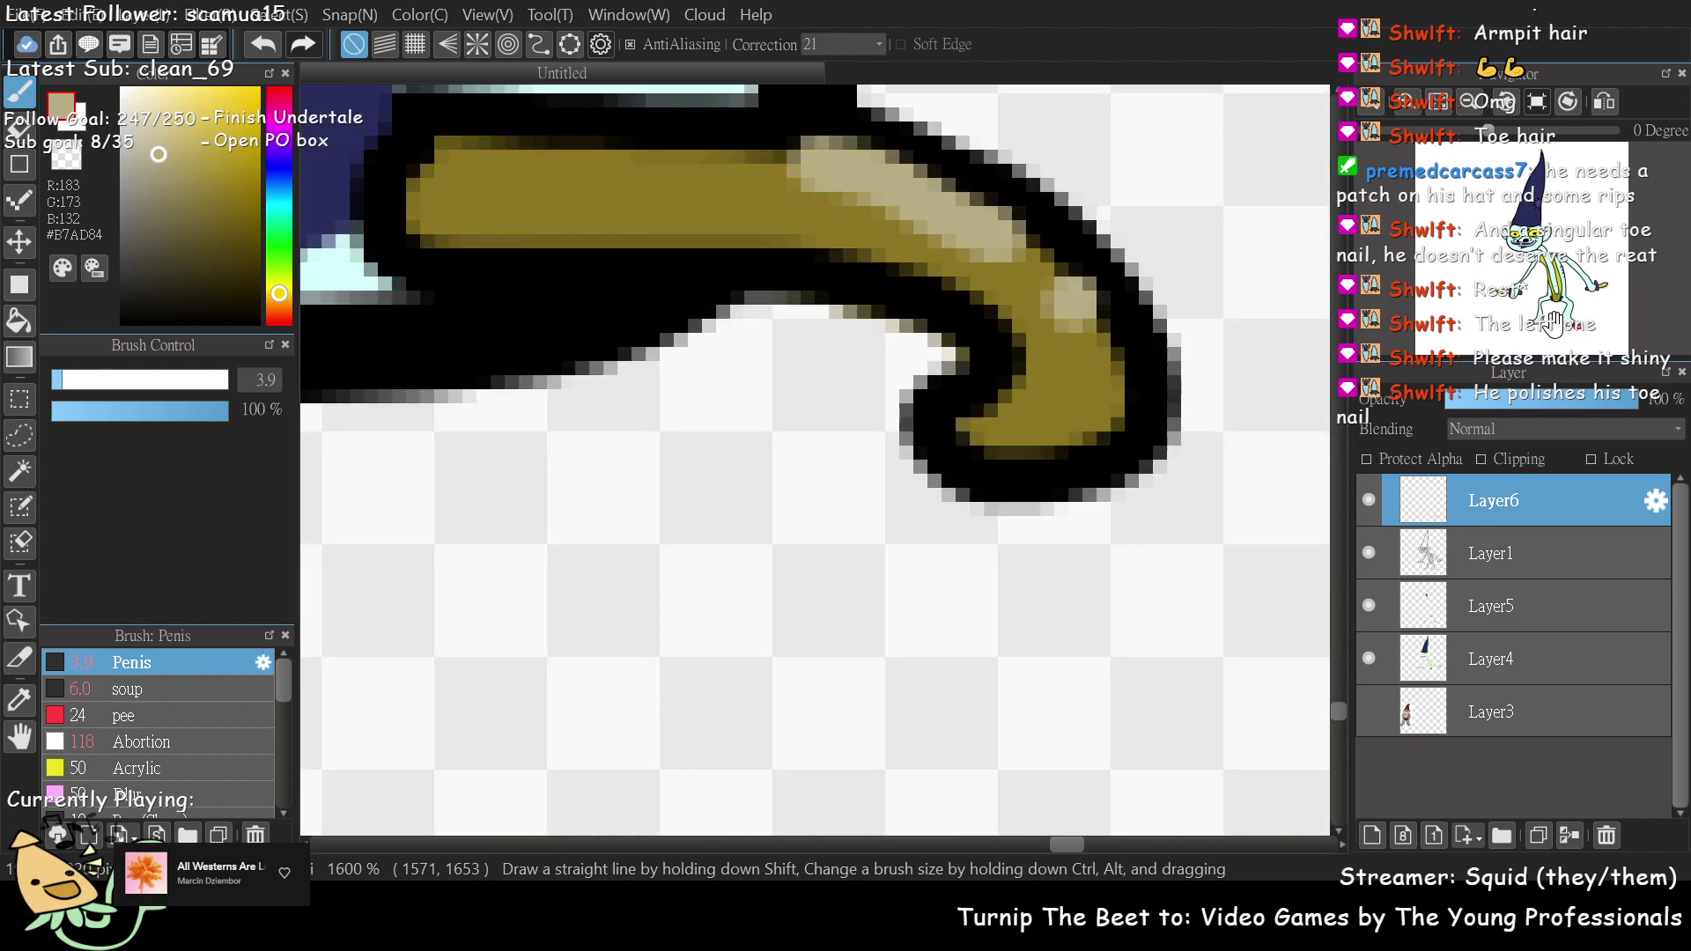
{"action": "mouse_move", "coordinate": [766, 185]}
{"action": "left_mouse_down"}
{"action": "mouse_move", "coordinate": [863, 198]}
{"action": "mouse_move", "coordinate": [1000, 251]}
{"action": "mouse_move", "coordinate": [1052, 295]}
{"action": "left_mouse_up"}
{"action": "scroll", "coordinate": [1444, 295], "scroll_direction": "down", "scroll_amount": 4}
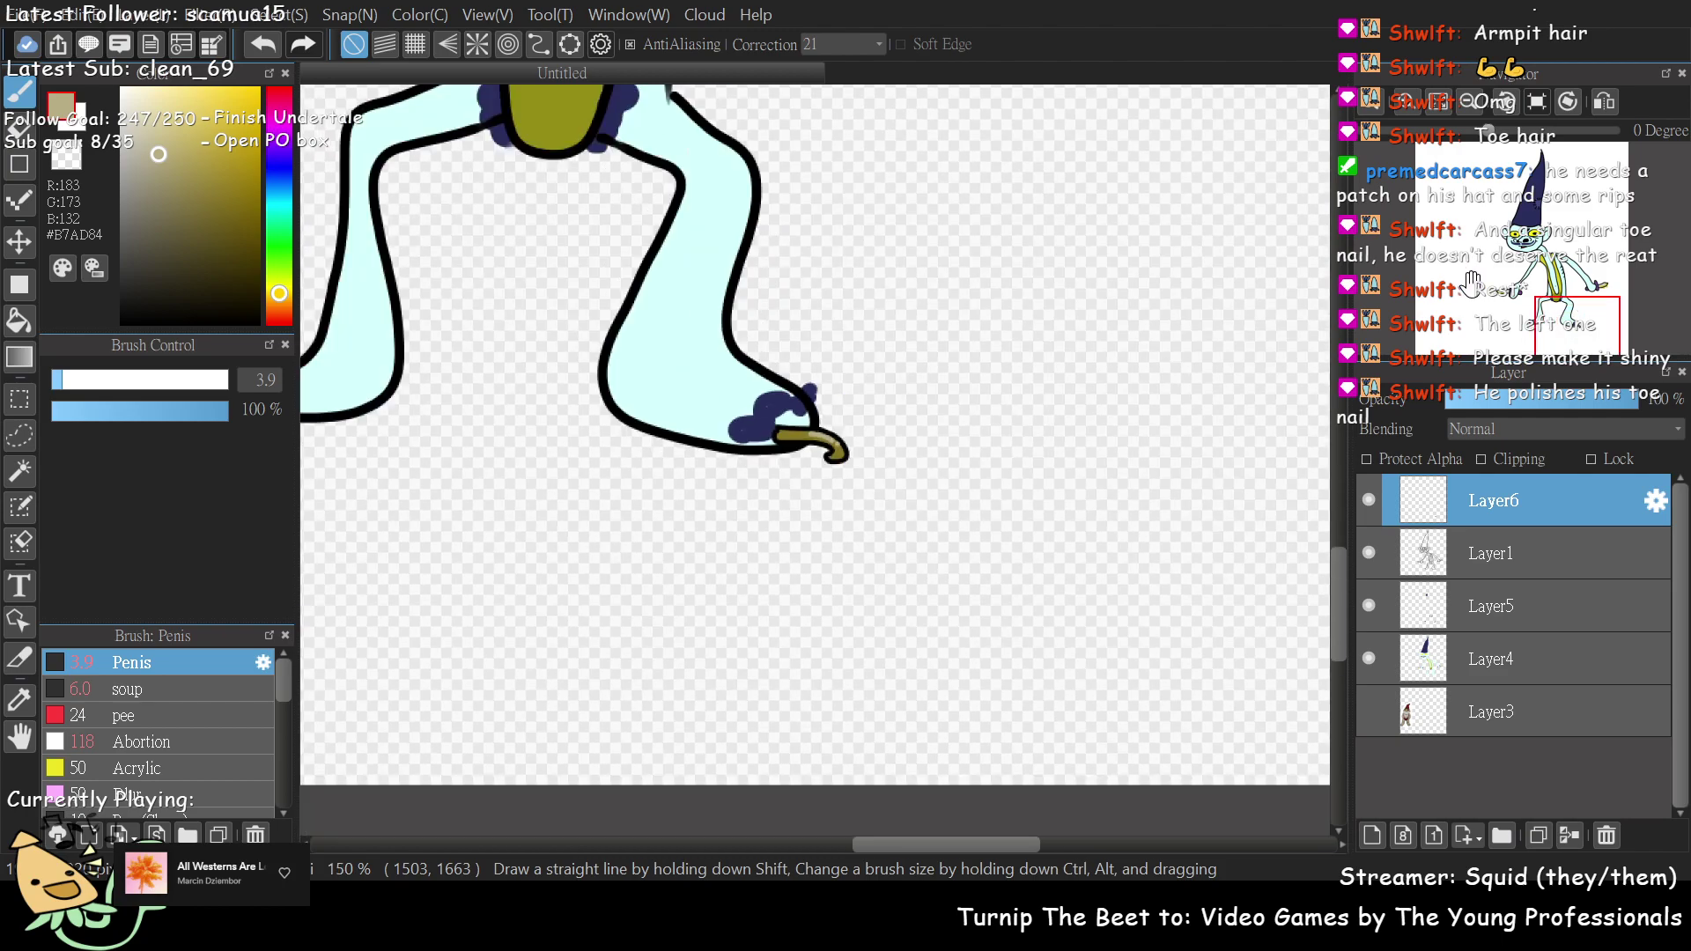
{"action": "scroll", "coordinate": [1471, 282], "scroll_direction": "up", "scroll_amount": 8}
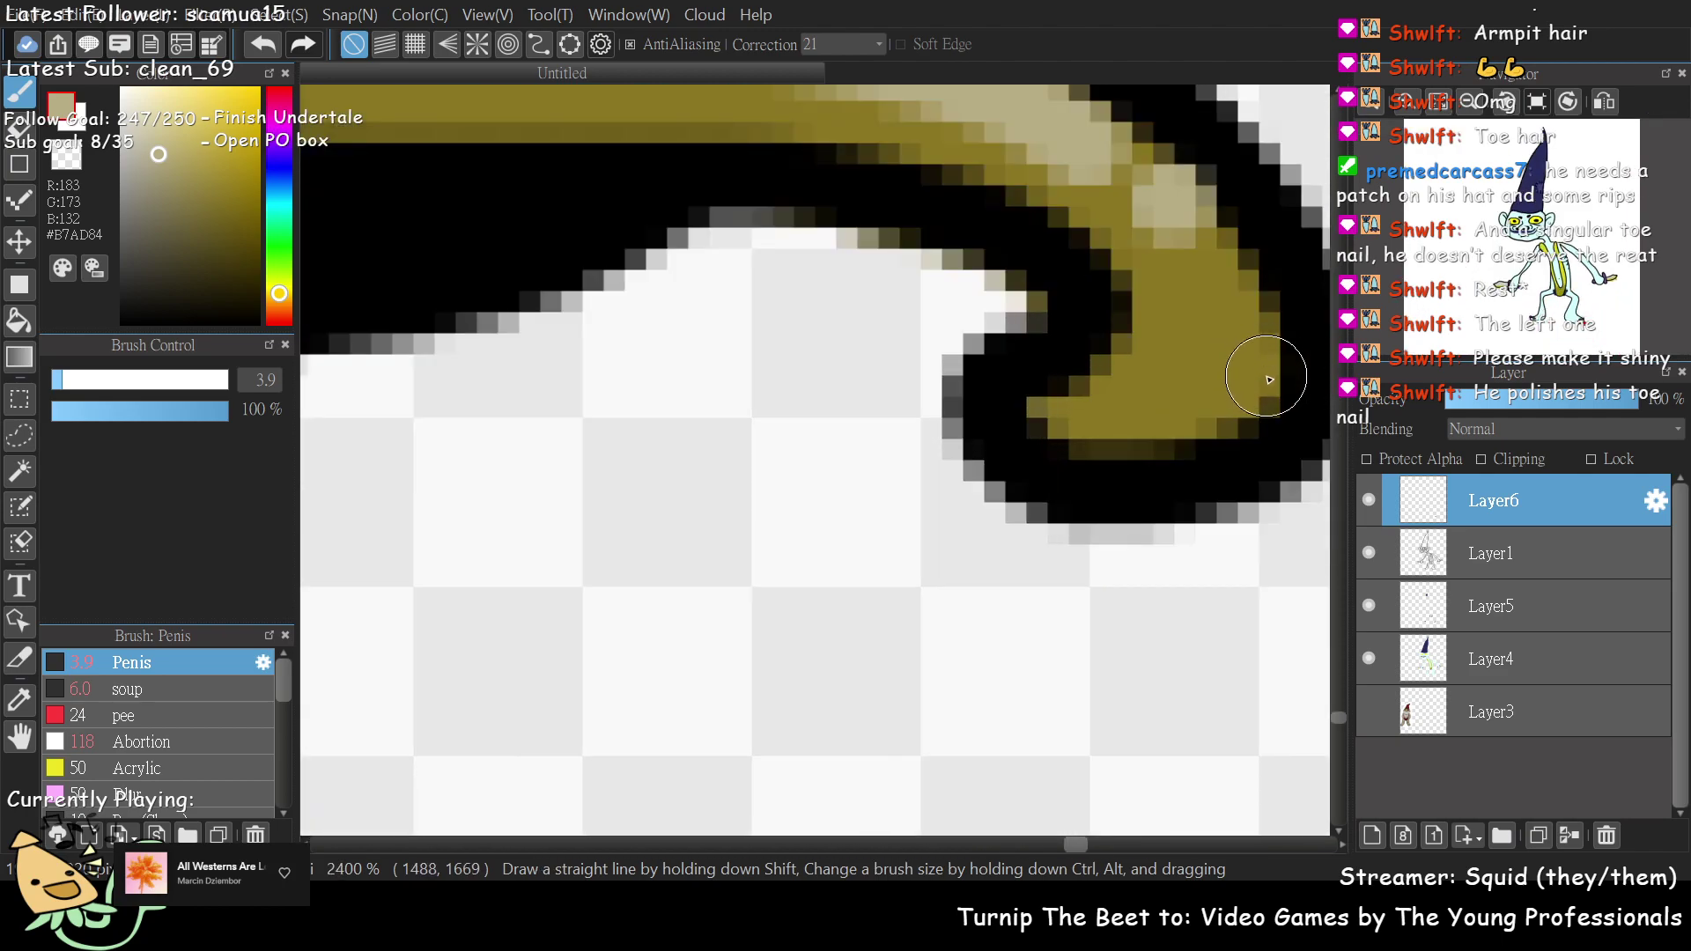
{"action": "scroll", "coordinate": [1268, 379], "scroll_direction": "down", "scroll_amount": 1}
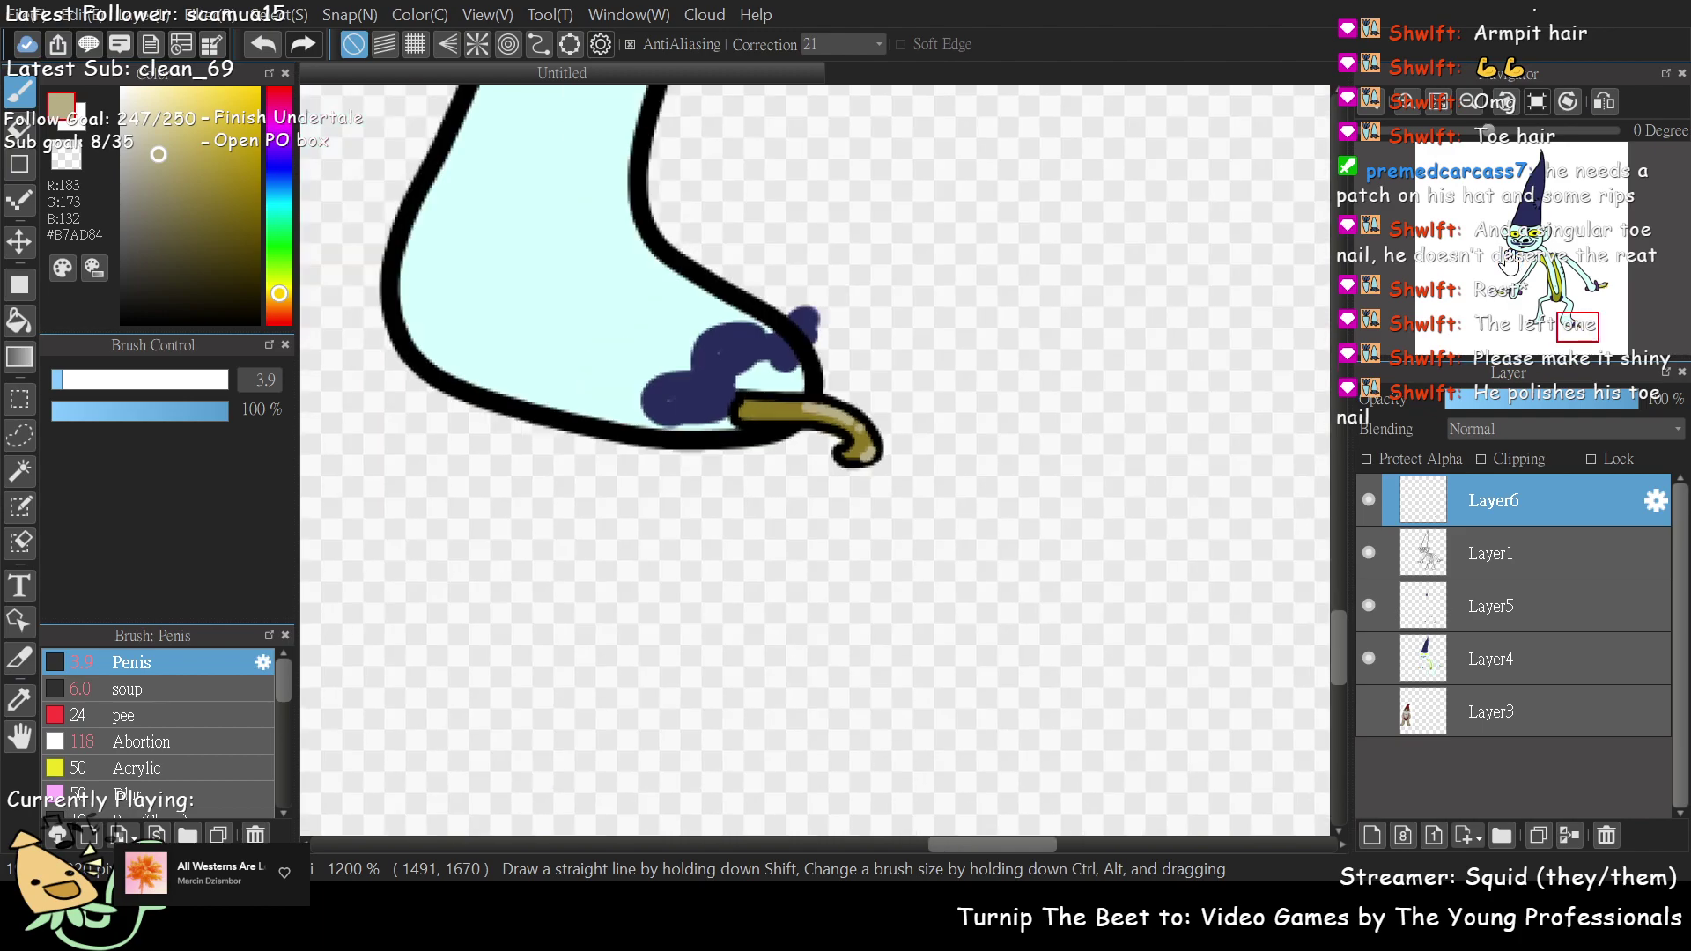
{"action": "scroll", "coordinate": [1509, 262], "scroll_direction": "up", "scroll_amount": 2}
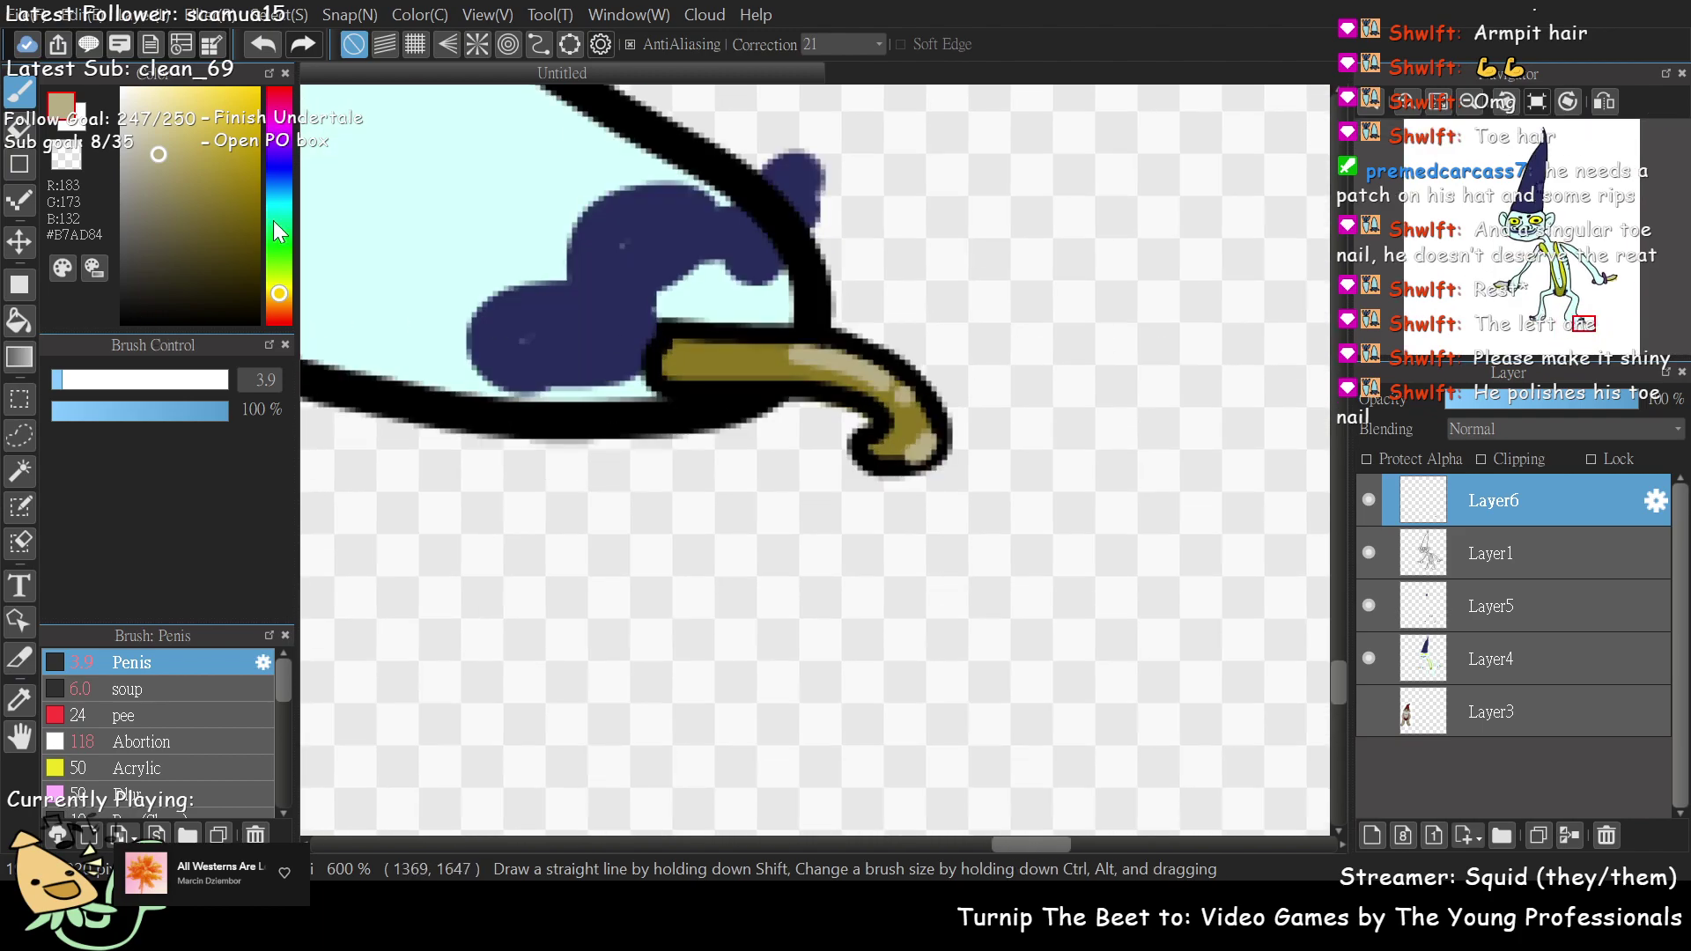
- Set the drawing colour to pale yellow-green #C8CB86 and add a new layer at the bottom of the stack, below Layer3
{"action": "left_click", "coordinate": [275, 284]}
{"action": "left_click_drag", "start_coordinate": [139, 125], "coordinate": [168, 138]}
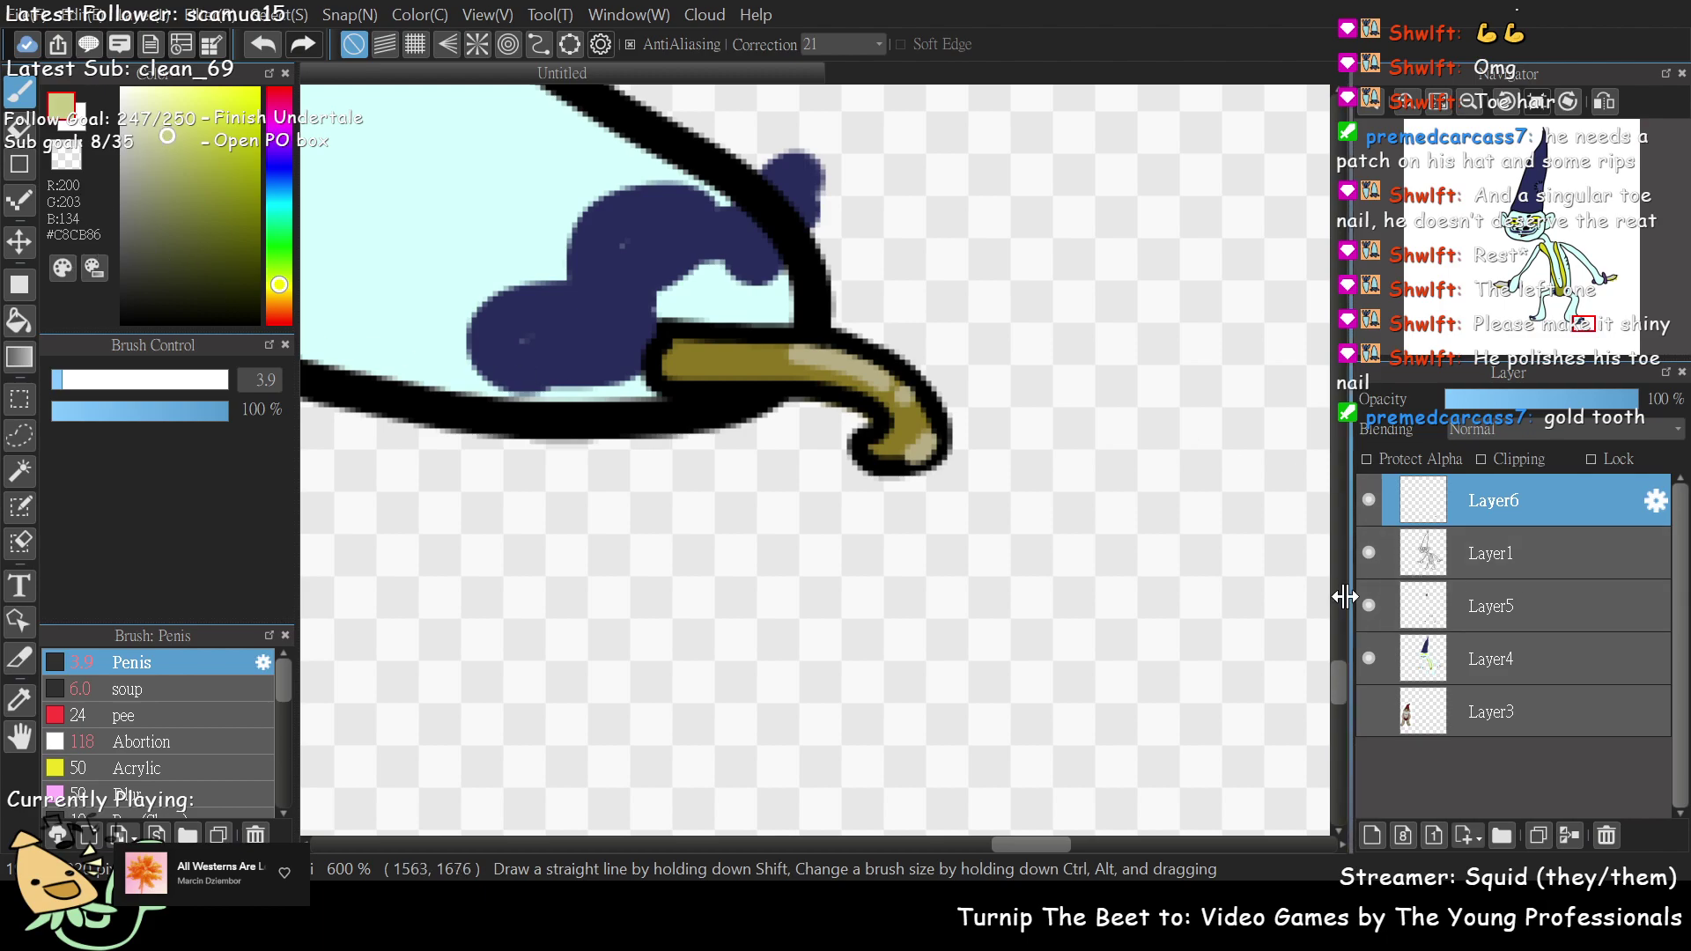
{"action": "left_click", "coordinate": [1370, 834]}
{"action": "left_click_drag", "start_coordinate": [1451, 494], "coordinate": [1479, 771]}
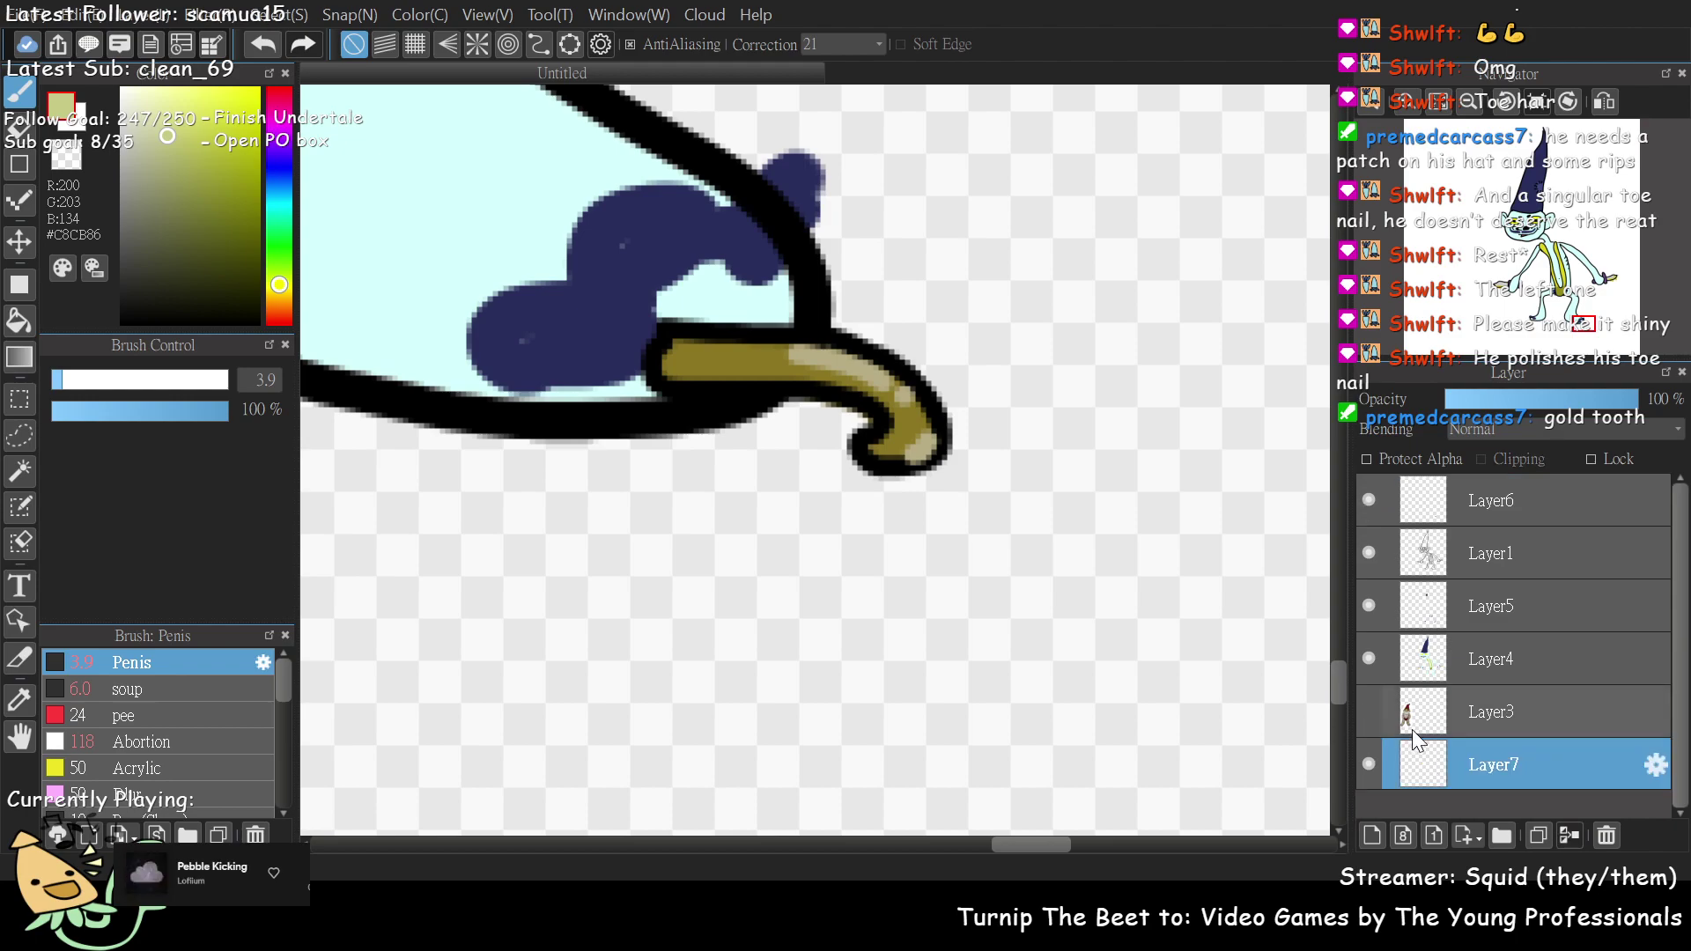
- Hide Layer4, Layer5, Layer1 and Layer6 so that only the new bottom layer shows
{"action": "left_click", "coordinate": [1369, 659]}
{"action": "left_click", "coordinate": [1369, 605]}
{"action": "left_click", "coordinate": [1370, 555]}
{"action": "left_click", "coordinate": [1365, 500]}
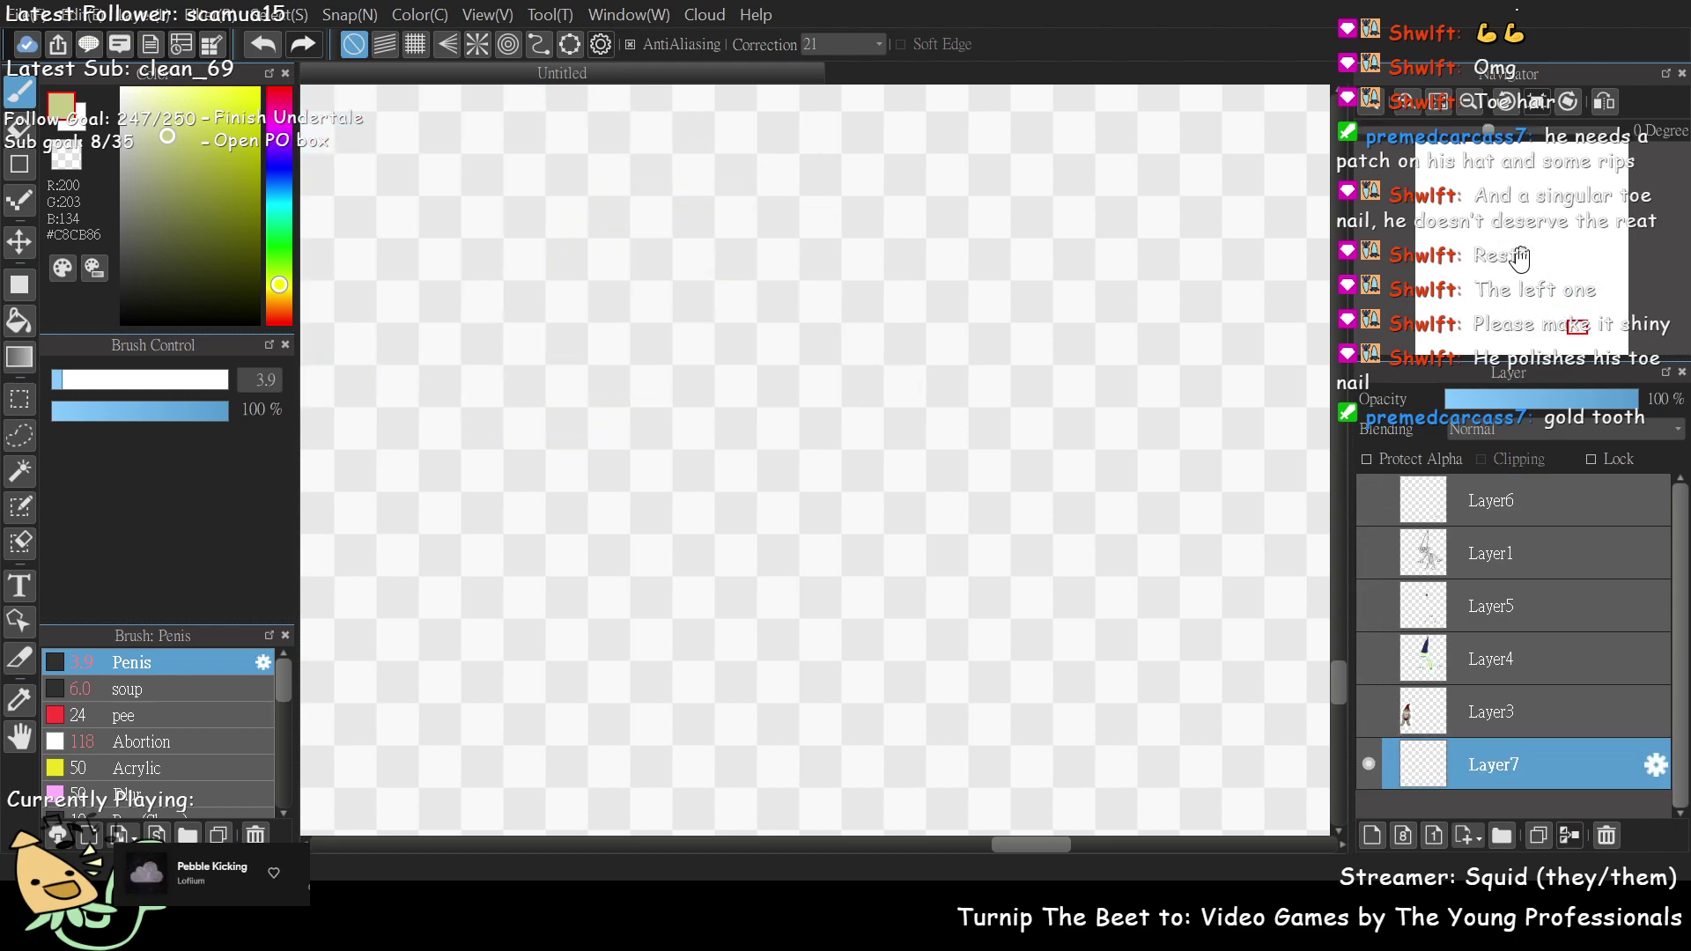
{"action": "scroll", "coordinate": [1511, 262], "scroll_direction": "down", "scroll_amount": 4}
{"action": "scroll", "coordinate": [1501, 255], "scroll_direction": "up", "scroll_amount": 3}
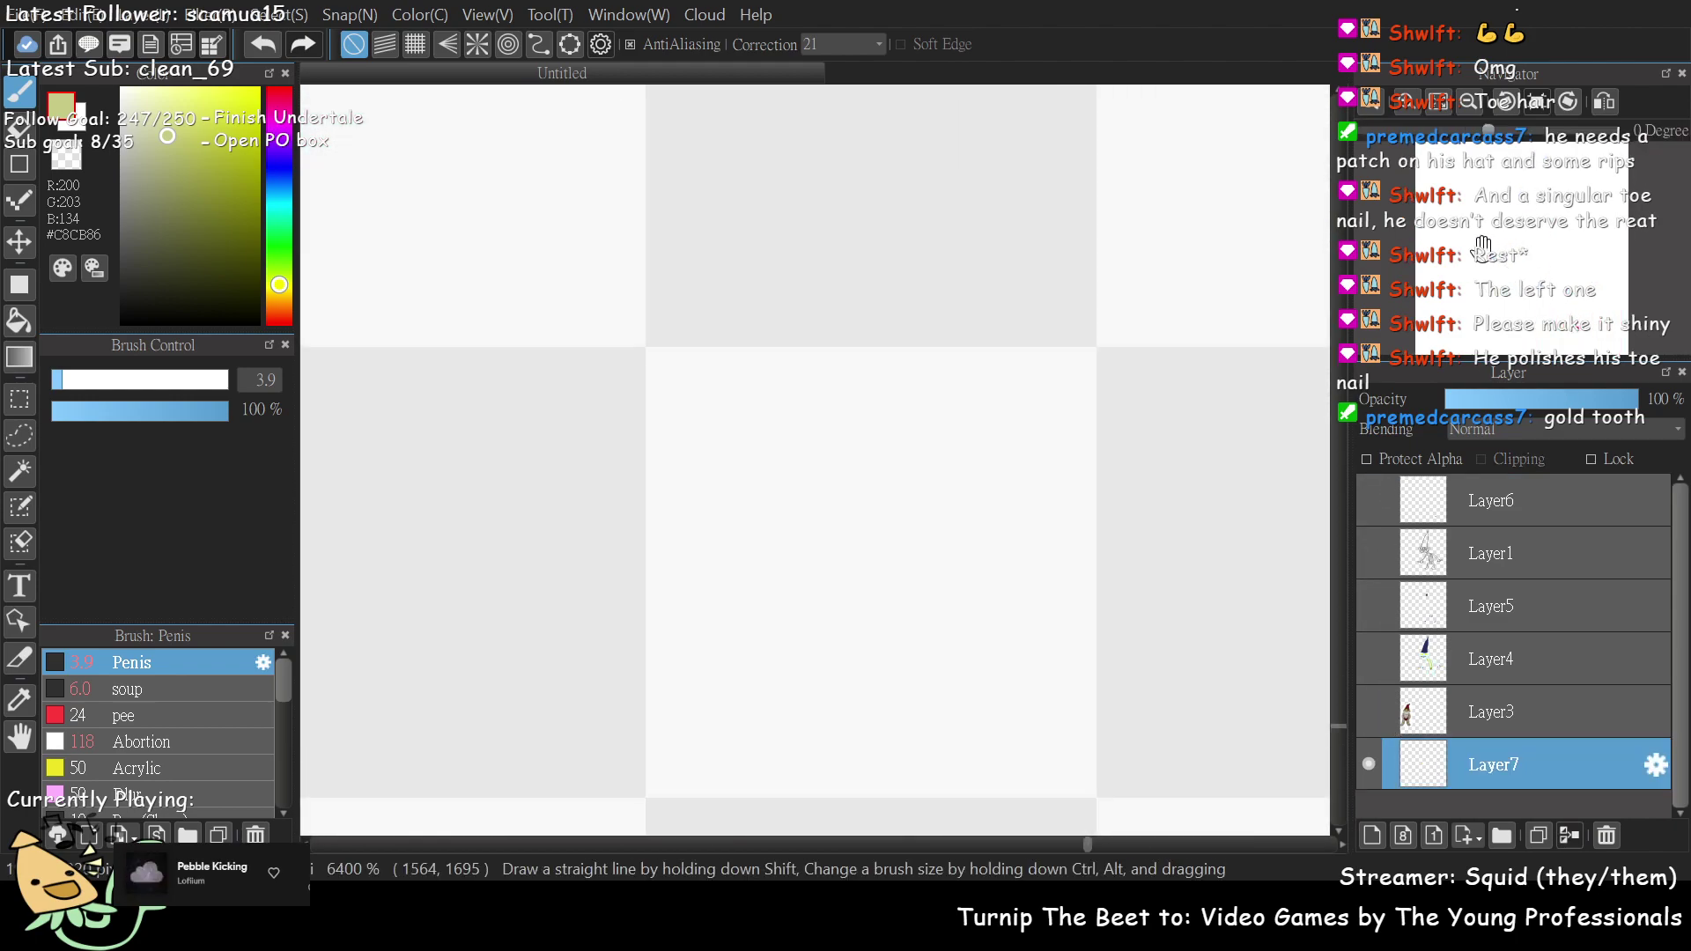
- Fill the whole bottom layer, Layer7, with dark navy #070E23 as the background
{"action": "scroll", "coordinate": [1483, 247], "scroll_direction": "down", "scroll_amount": 6}
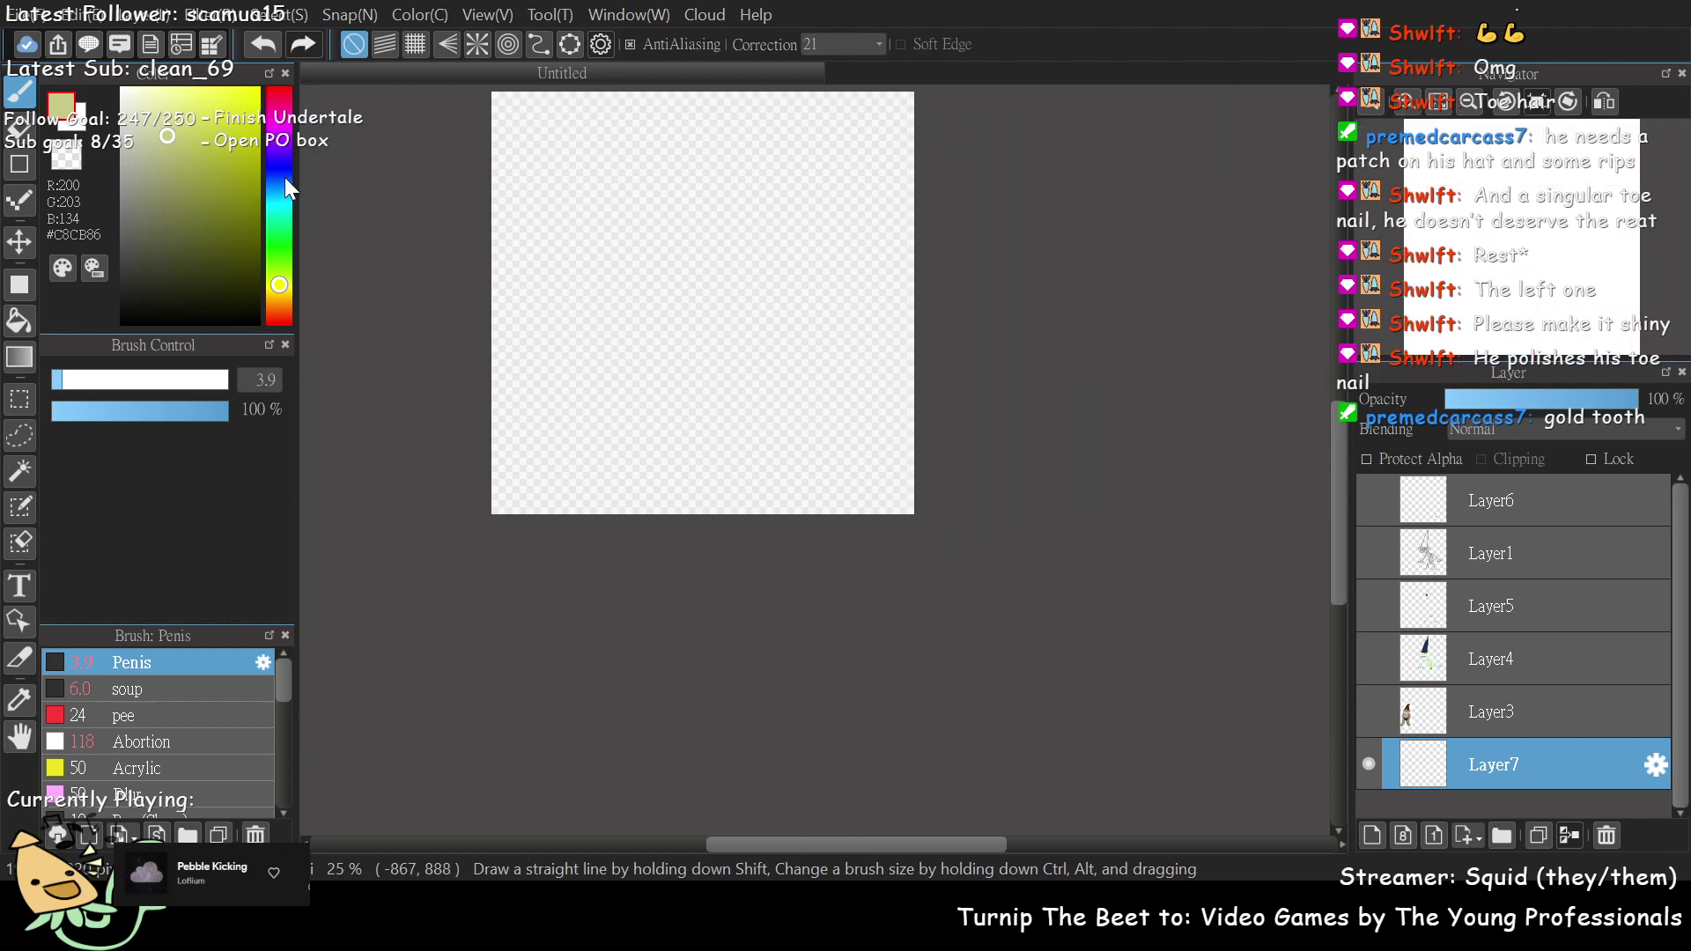
{"action": "left_click", "coordinate": [279, 177]}
{"action": "left_click", "coordinate": [230, 269]}
{"action": "left_click", "coordinate": [19, 321]}
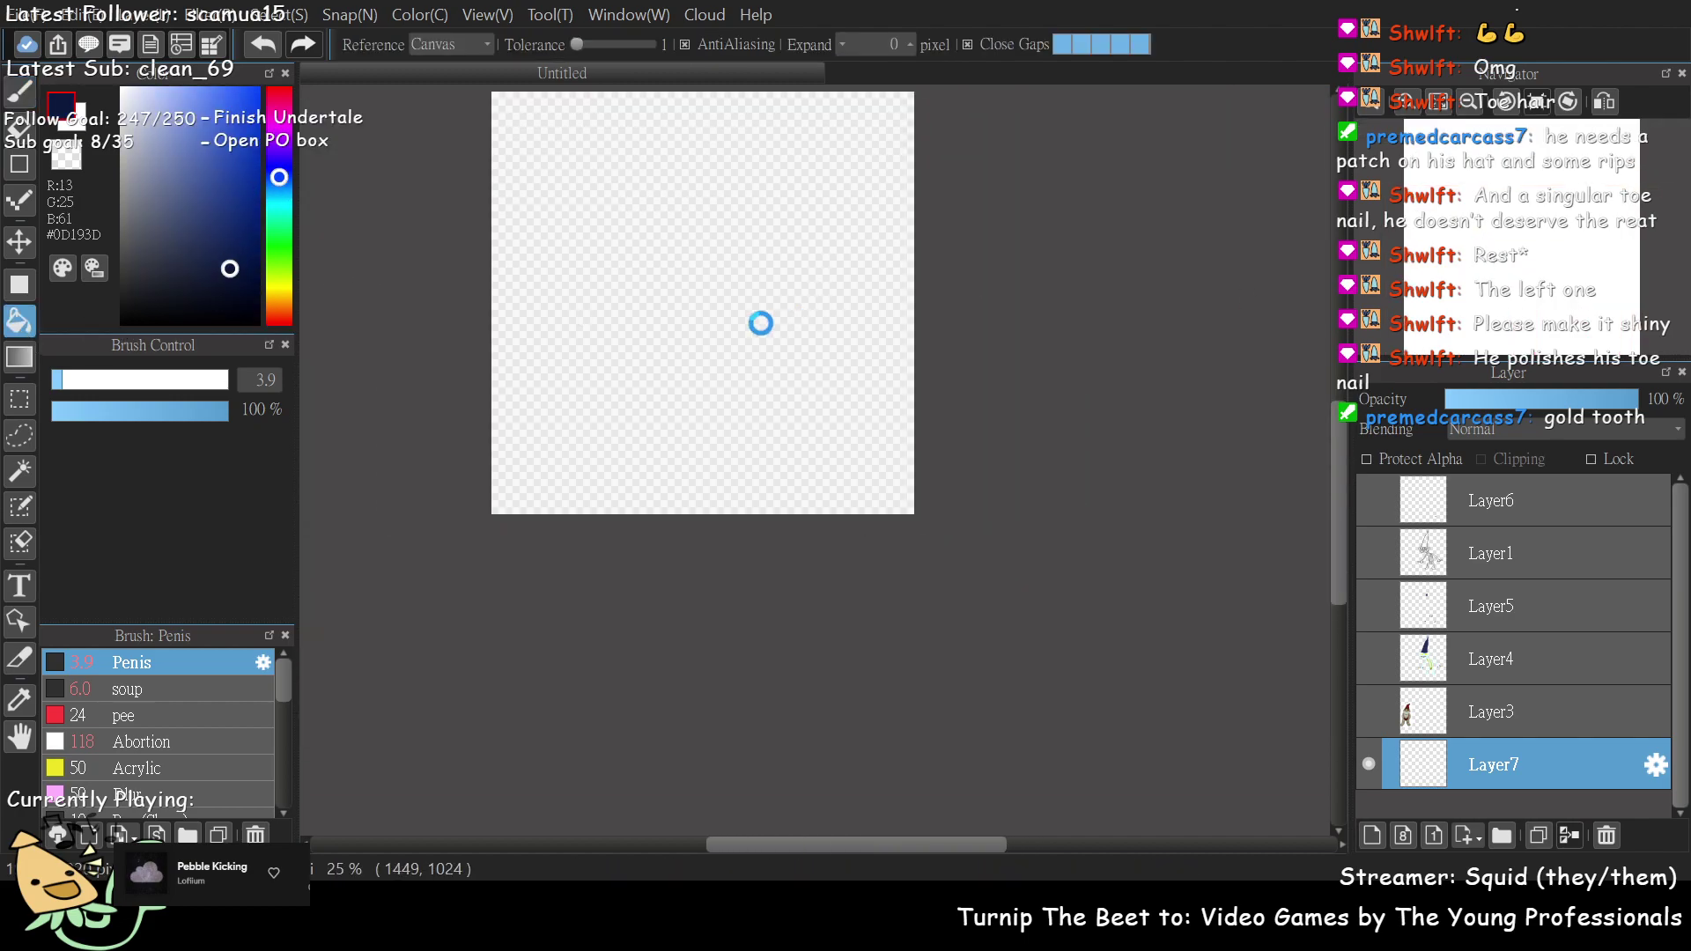
{"action": "left_click", "coordinate": [761, 323]}
{"action": "left_click_drag", "start_coordinate": [231, 275], "coordinate": [231, 292]}
{"action": "left_click", "coordinate": [647, 301]}
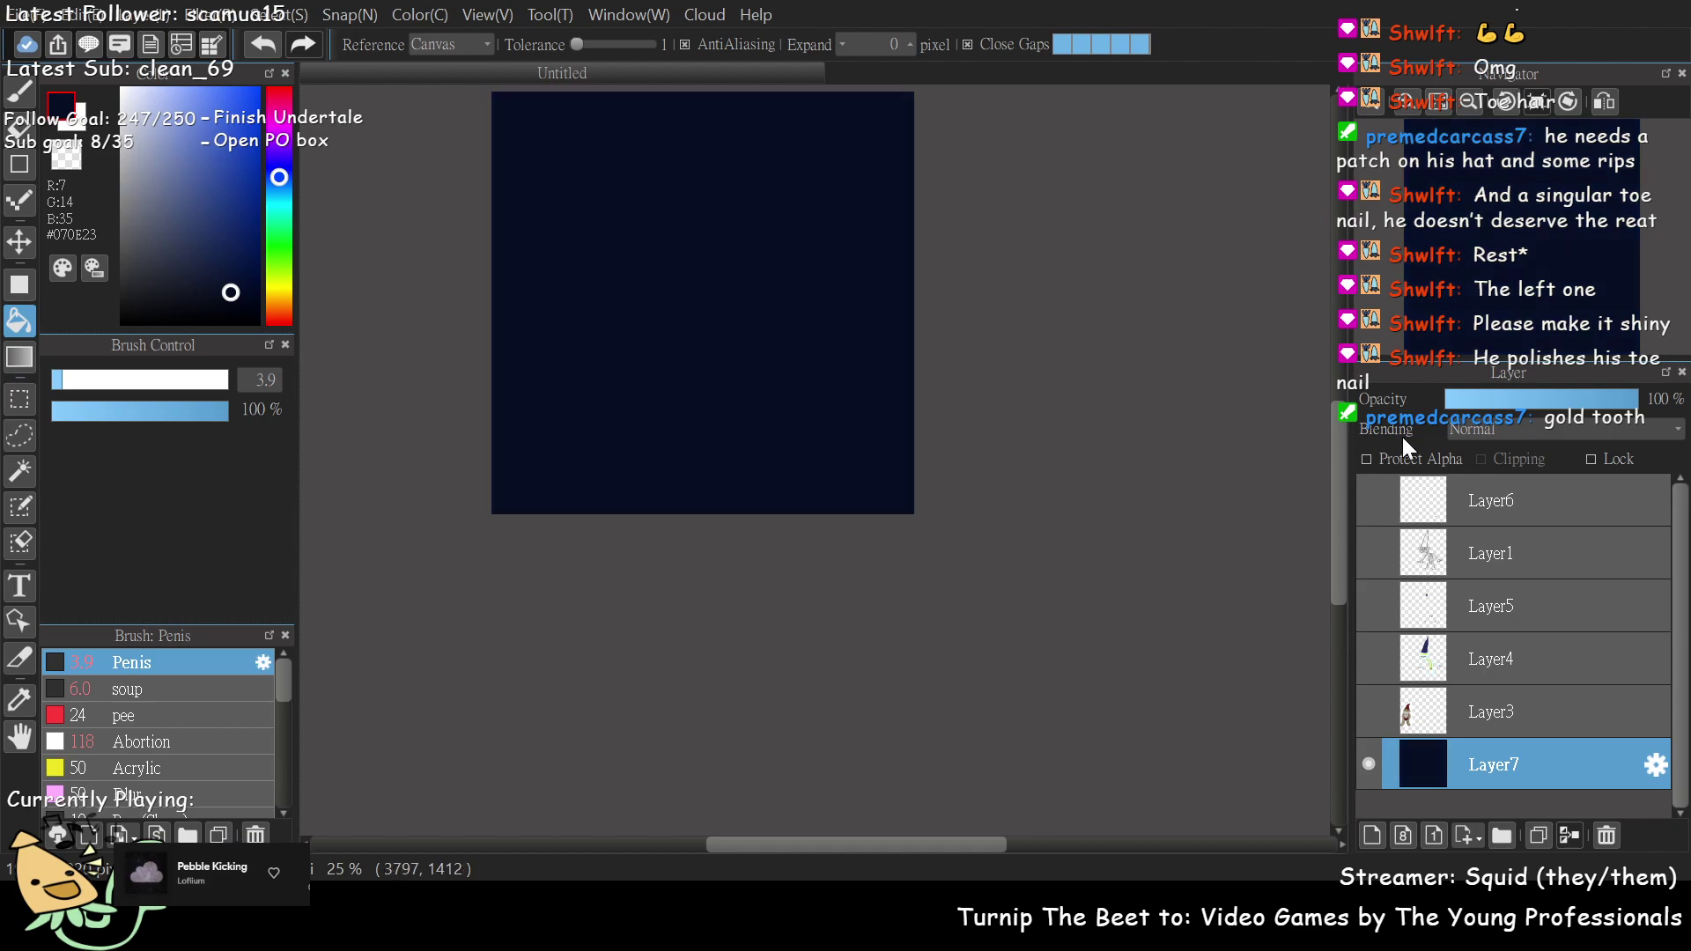
- Show Layer4, Layer5, Layer1 and Layer6 again over the navy background and keep Layer3 hidden
{"action": "left_click", "coordinate": [1368, 711]}
{"action": "left_click", "coordinate": [1369, 658]}
{"action": "left_click", "coordinate": [1368, 606]}
{"action": "left_click", "coordinate": [1369, 553]}
{"action": "left_click", "coordinate": [1369, 712]}
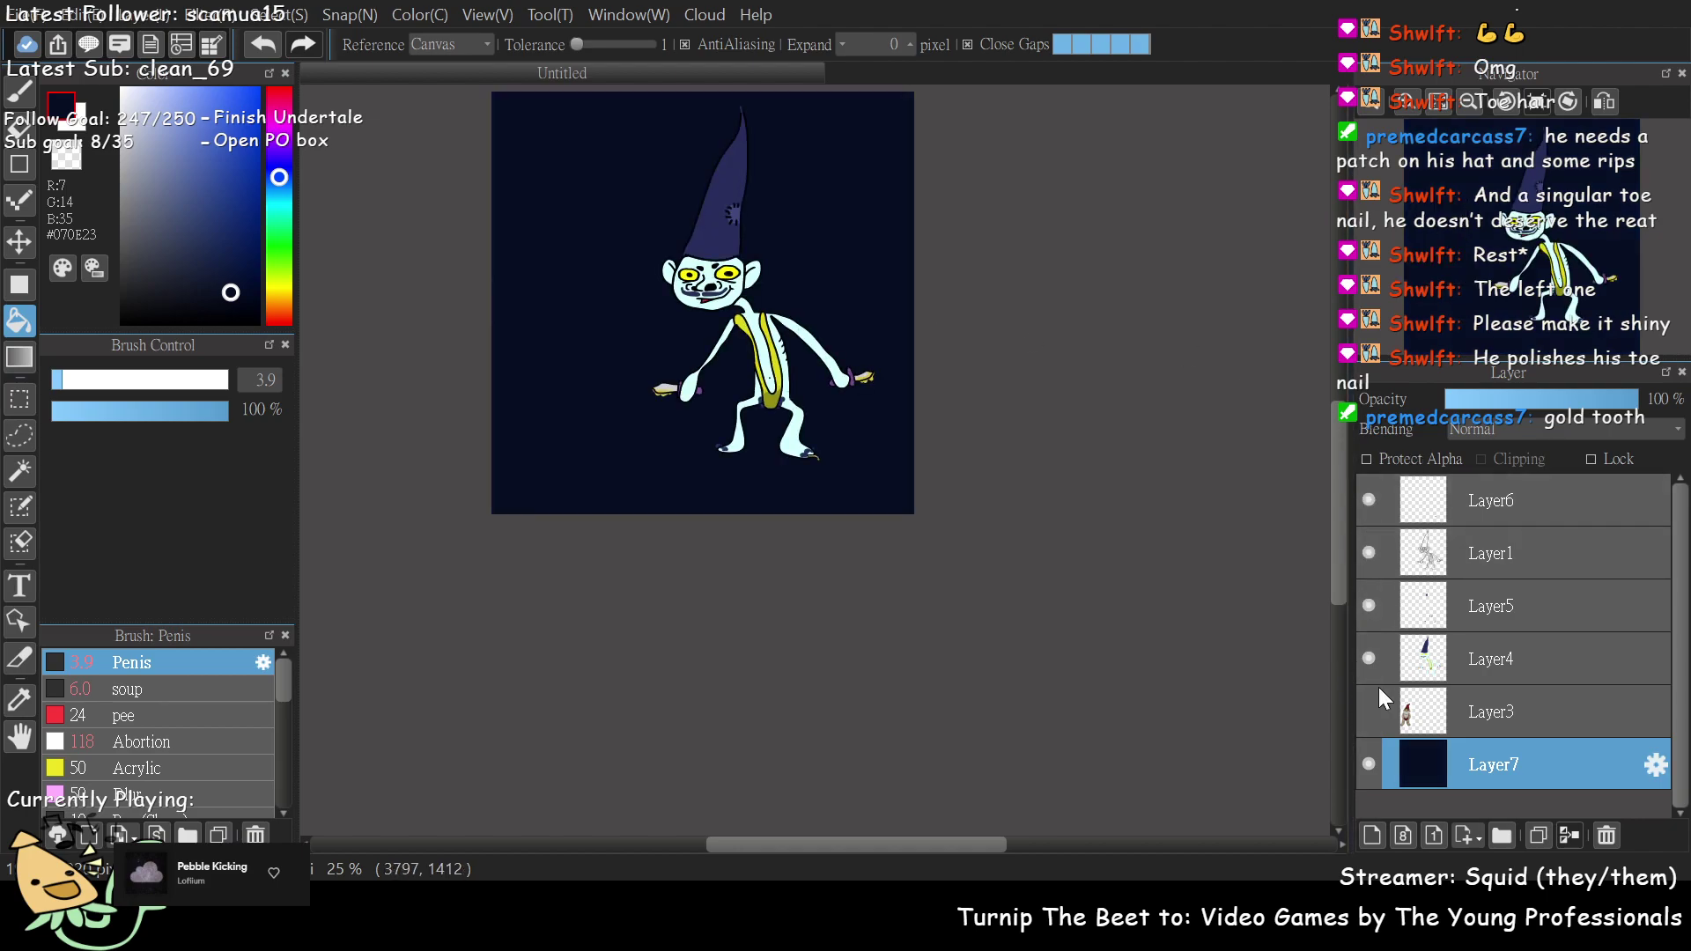
- Clean up the stray brown pixels under the toenail's curl on Layer6 with a 4.3 brush
{"action": "scroll", "coordinate": [1559, 253], "scroll_direction": "up", "scroll_amount": 3}
{"action": "scroll", "coordinate": [1559, 255], "scroll_direction": "up", "scroll_amount": 10}
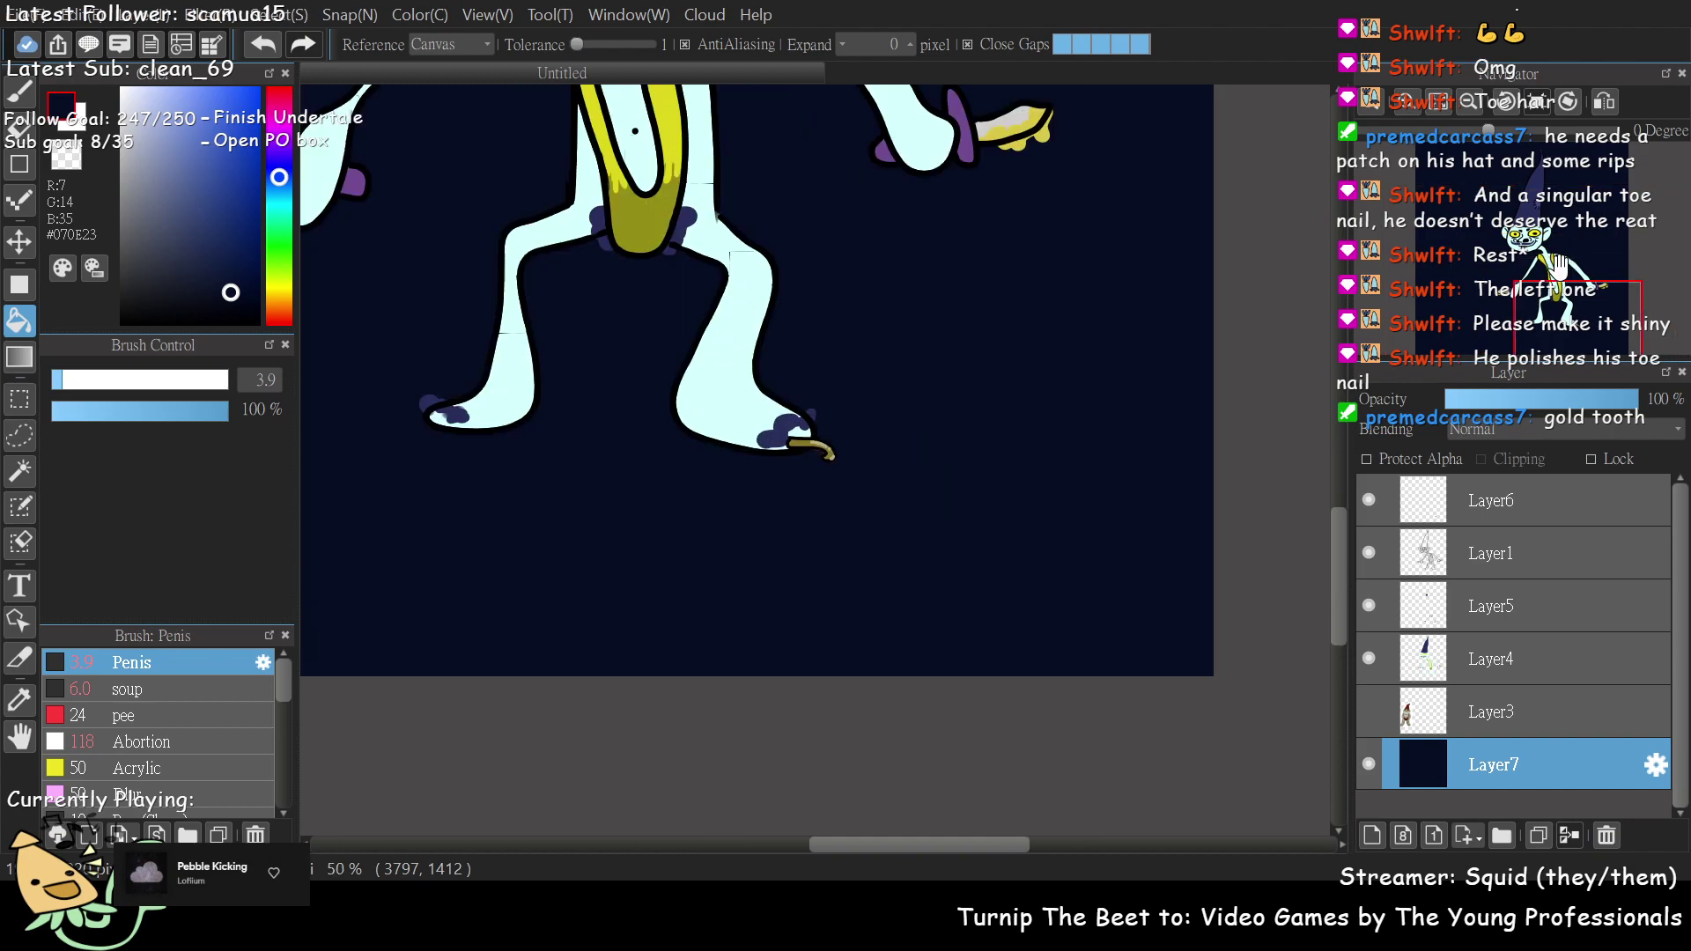
{"action": "scroll", "coordinate": [1559, 255], "scroll_direction": "up", "scroll_amount": 3}
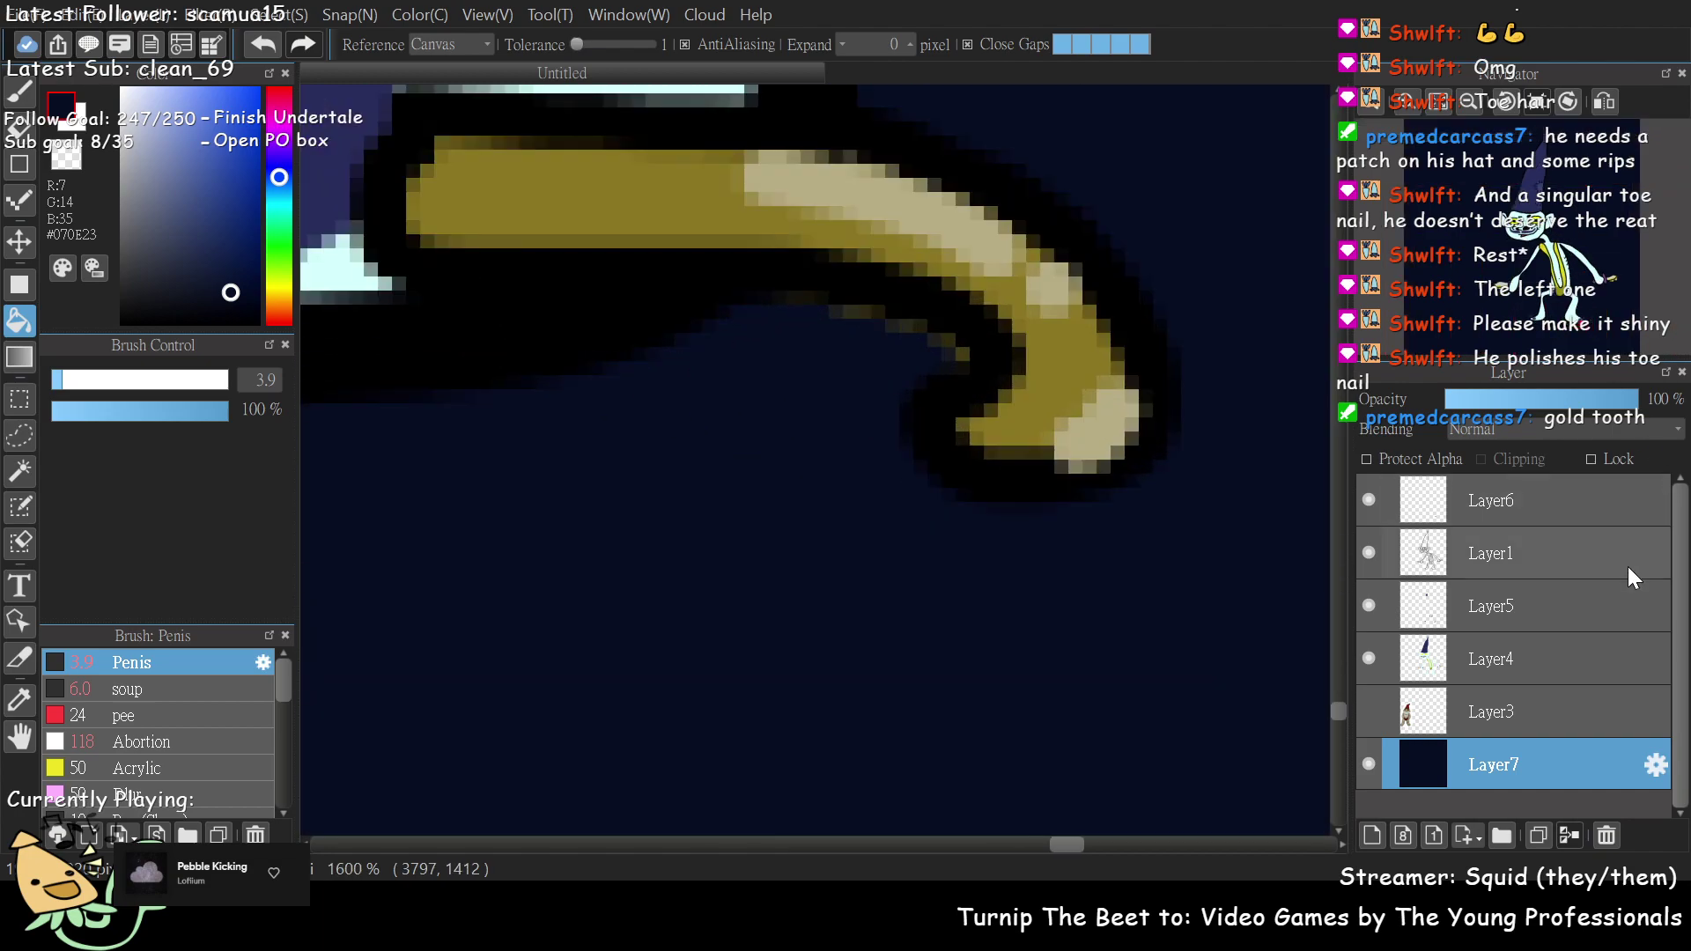
{"action": "left_click", "coordinate": [1493, 514]}
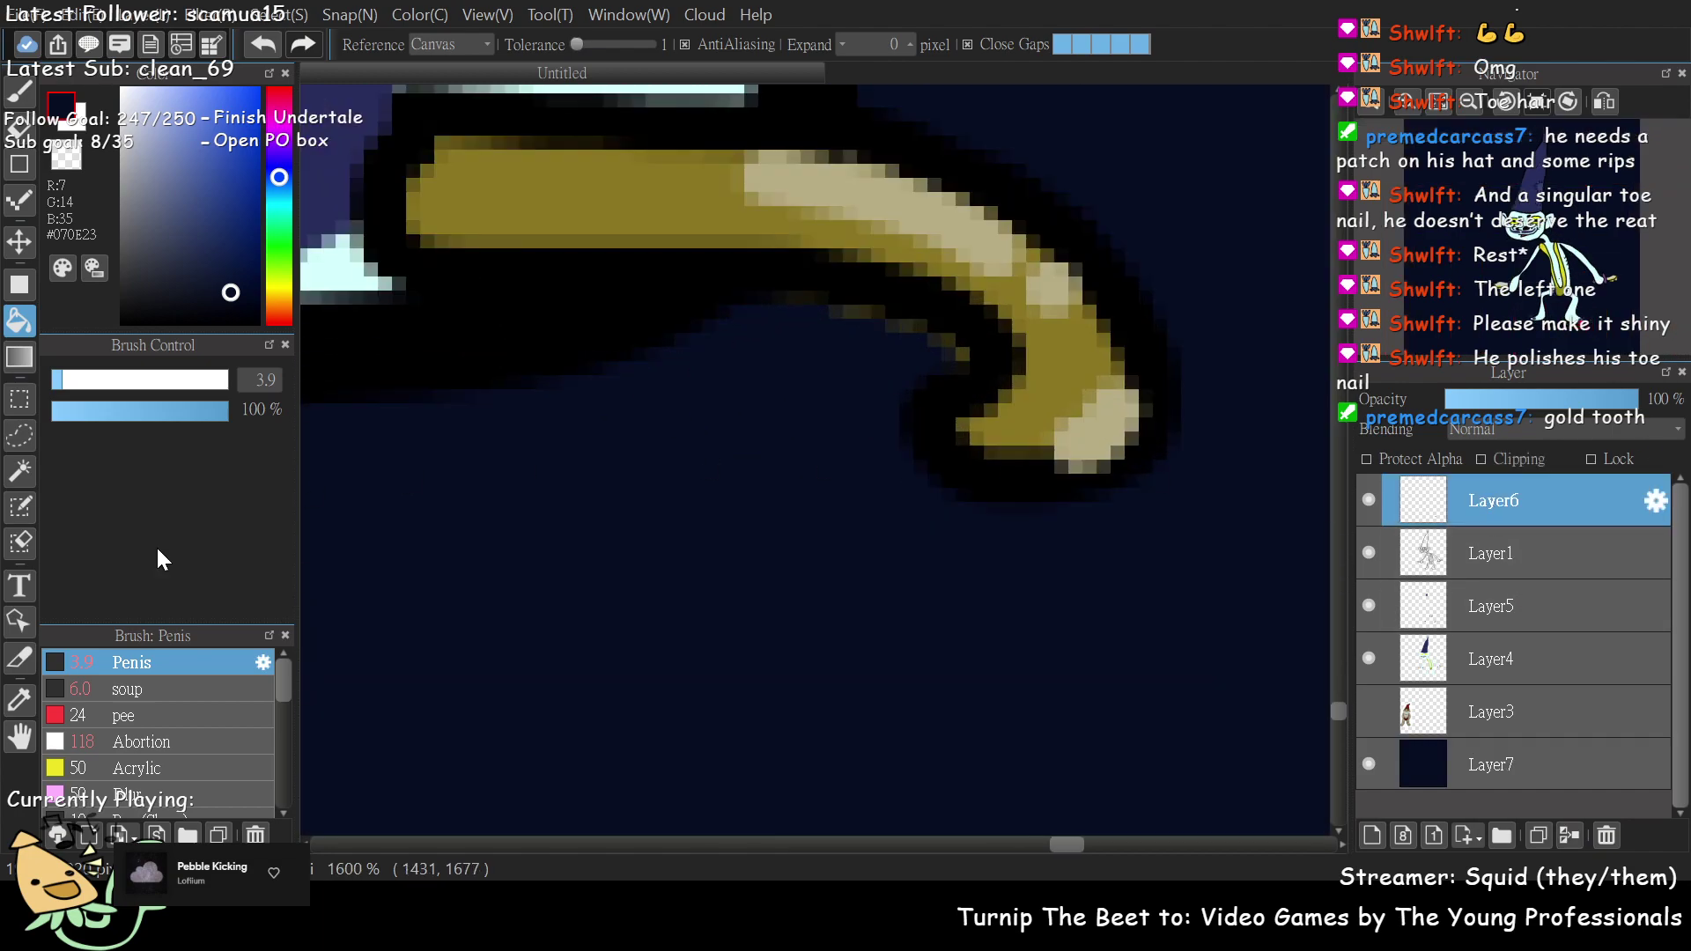
{"action": "left_click", "coordinate": [136, 734]}
{"action": "left_click", "coordinate": [72, 379]}
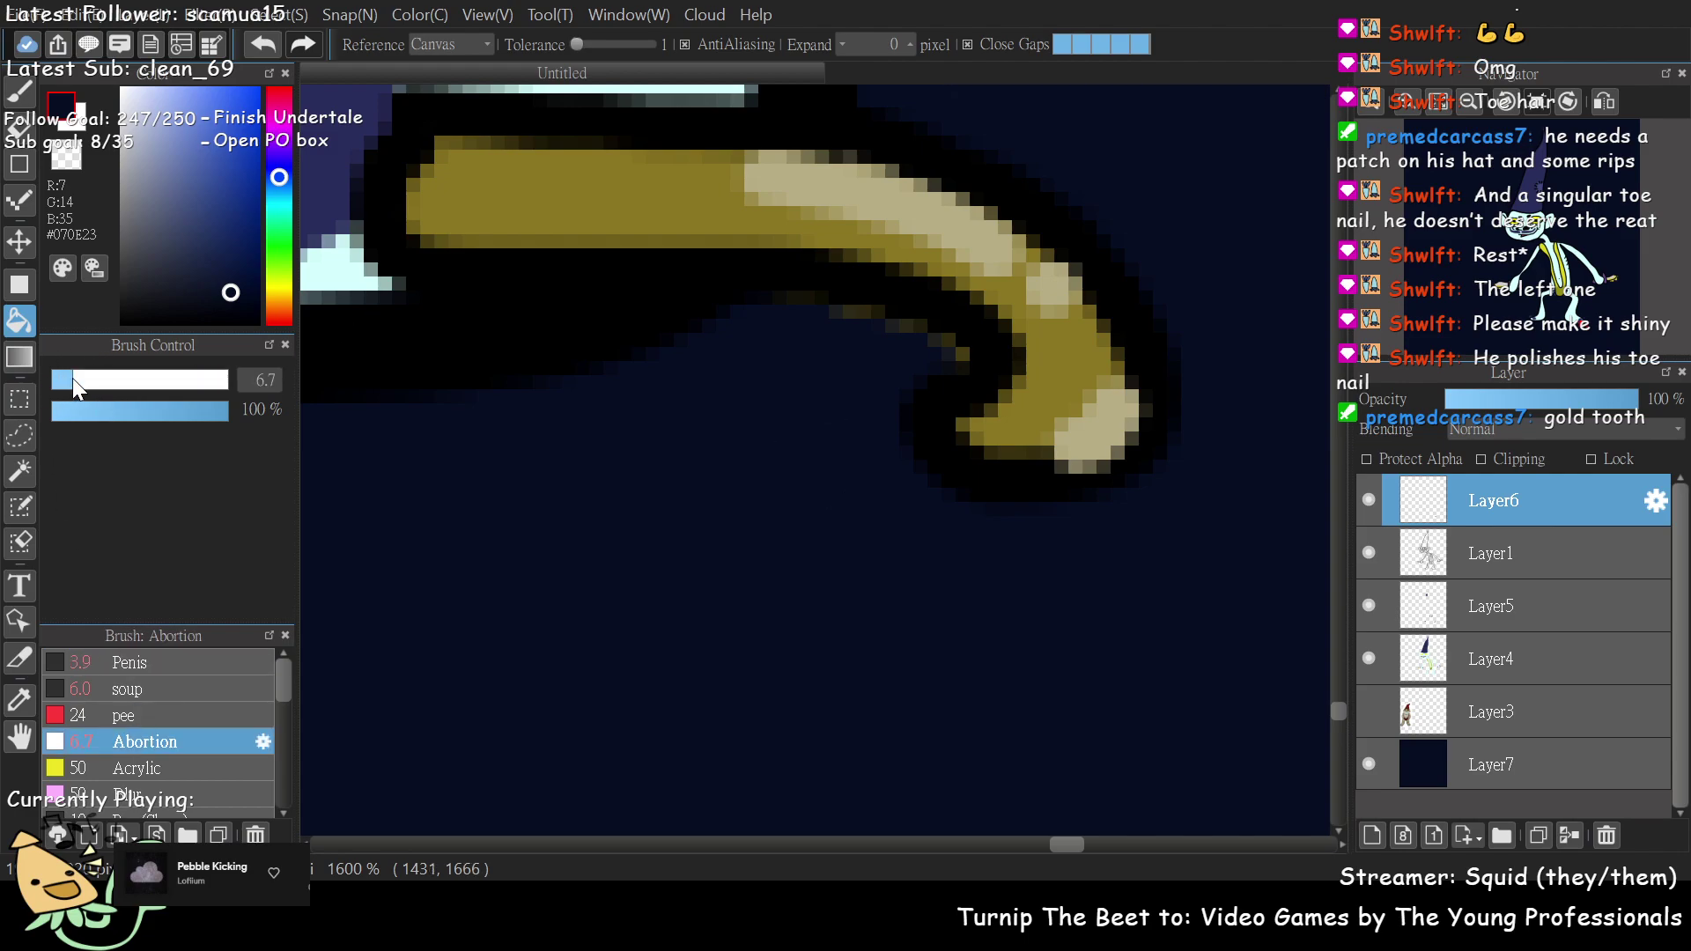
{"action": "key", "text": "b"}
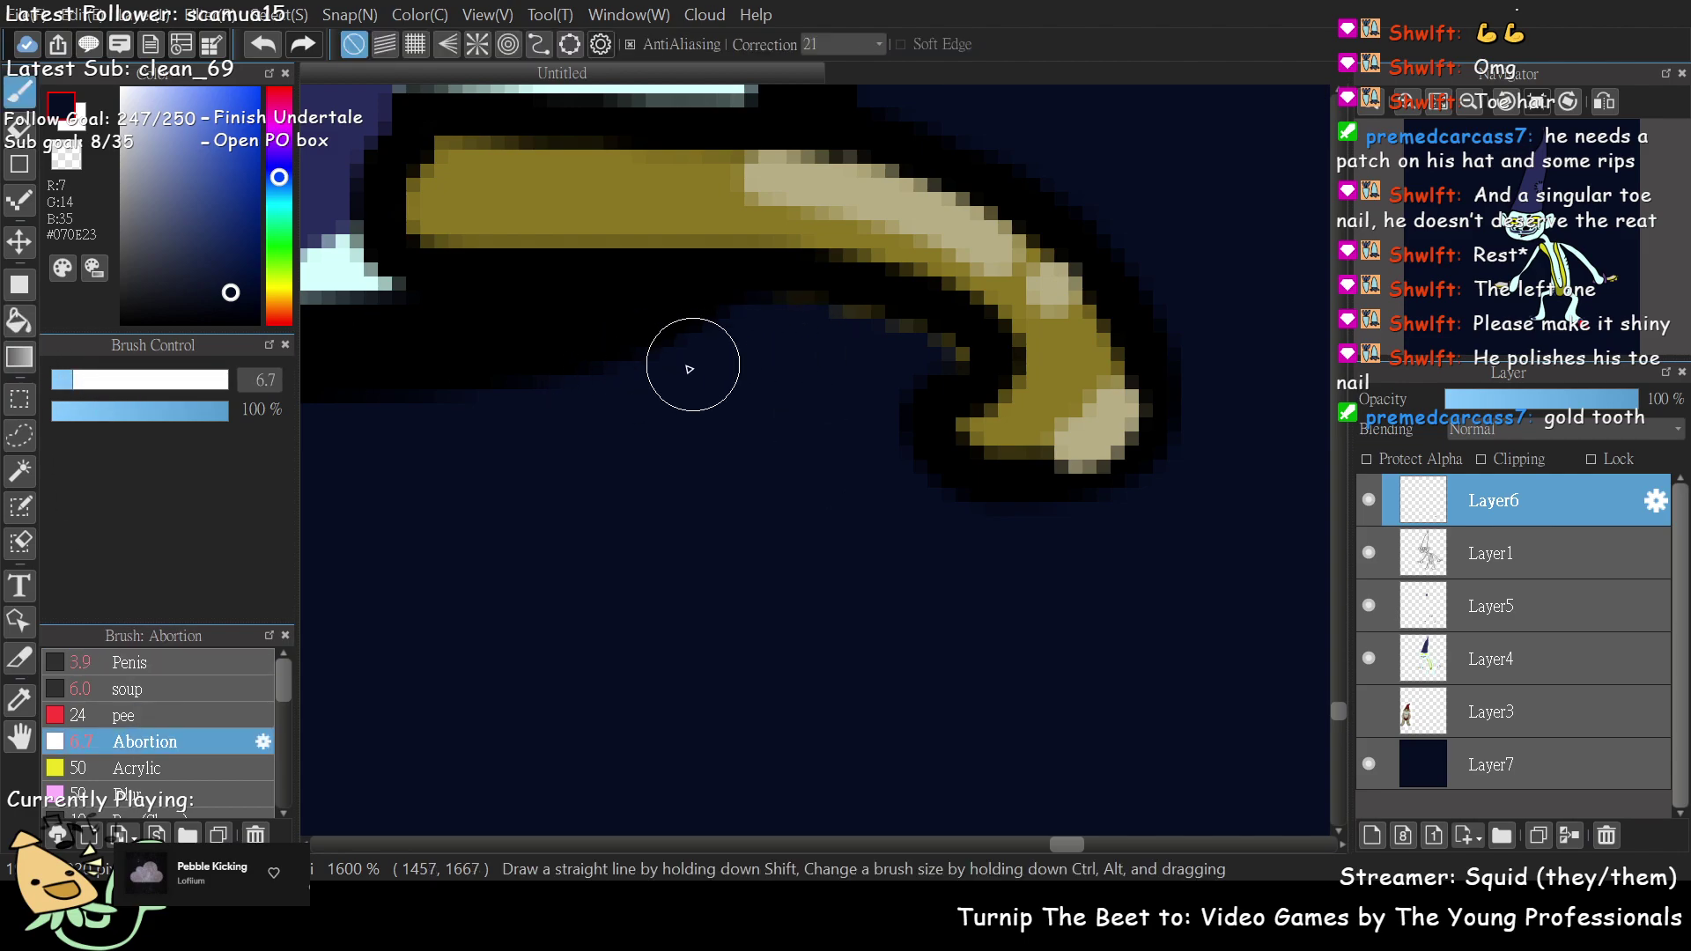
{"action": "left_click", "coordinate": [65, 380]}
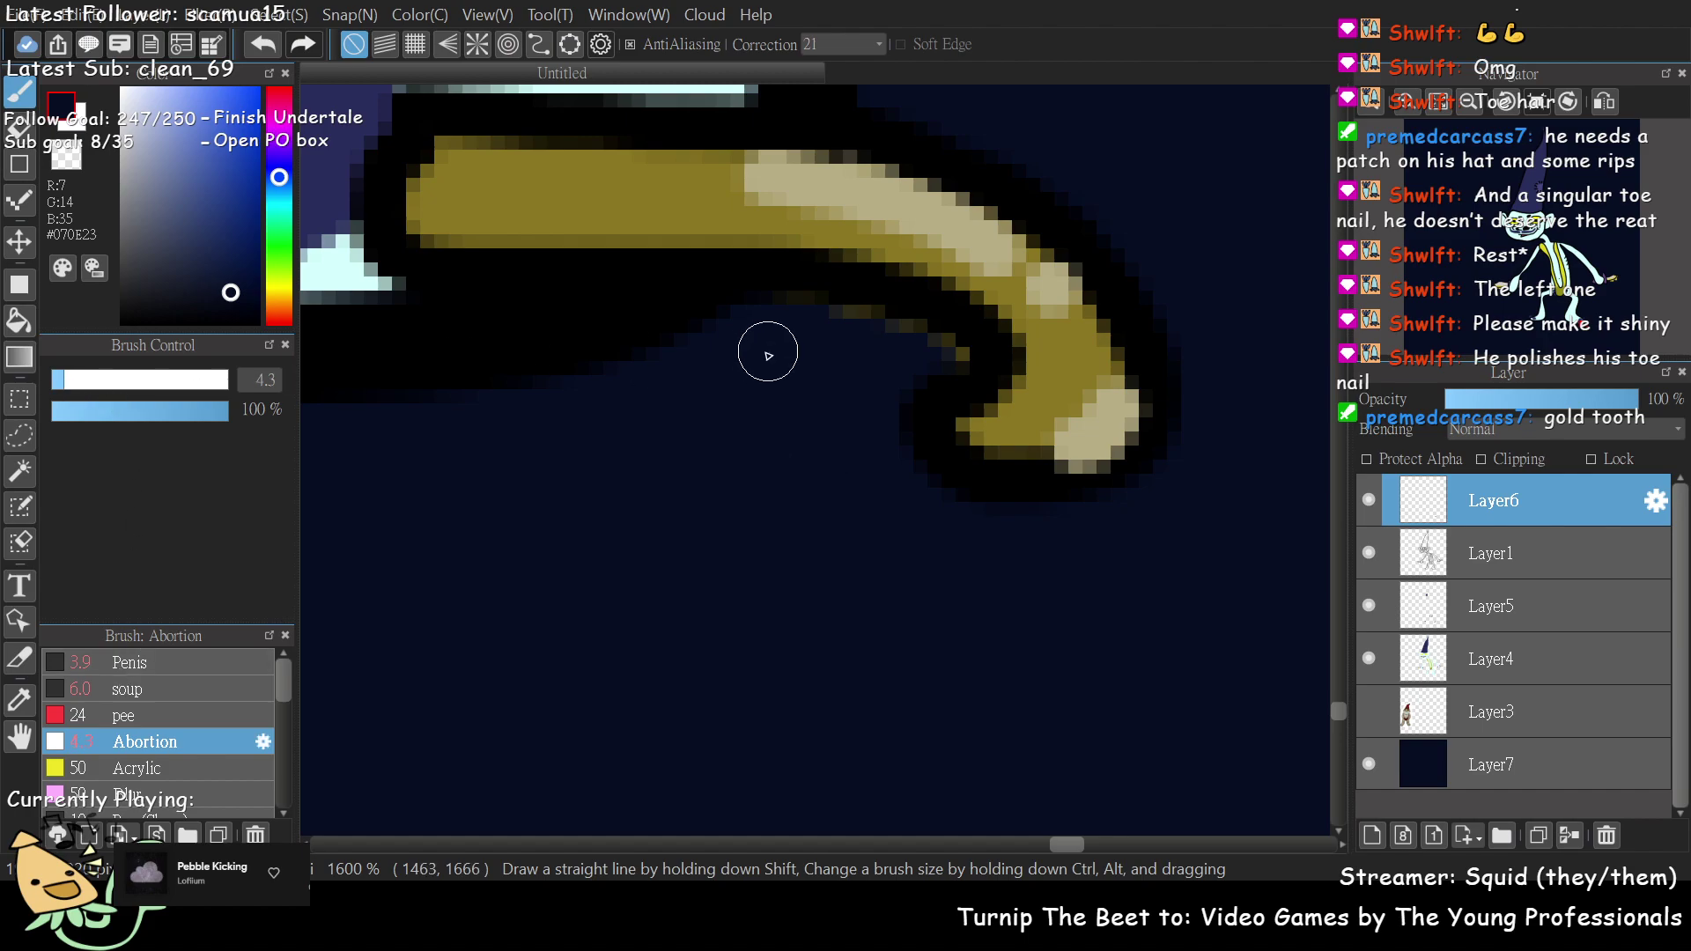
{"action": "left_click_drag", "start_coordinate": [931, 346], "coordinate": [959, 359]}
- Draw two outlined four-pointed sparkles beyond the toenail's curled tip in white #FFFFFF with a 2.2 brush
{"action": "scroll", "coordinate": [1558, 262], "scroll_direction": "down", "scroll_amount": 1}
{"action": "scroll", "coordinate": [1558, 262], "scroll_direction": "down", "scroll_amount": 1}
{"action": "scroll", "coordinate": [1555, 263], "scroll_direction": "up", "scroll_amount": 1}
{"action": "left_click_drag", "start_coordinate": [180, 138], "coordinate": [101, 90]}
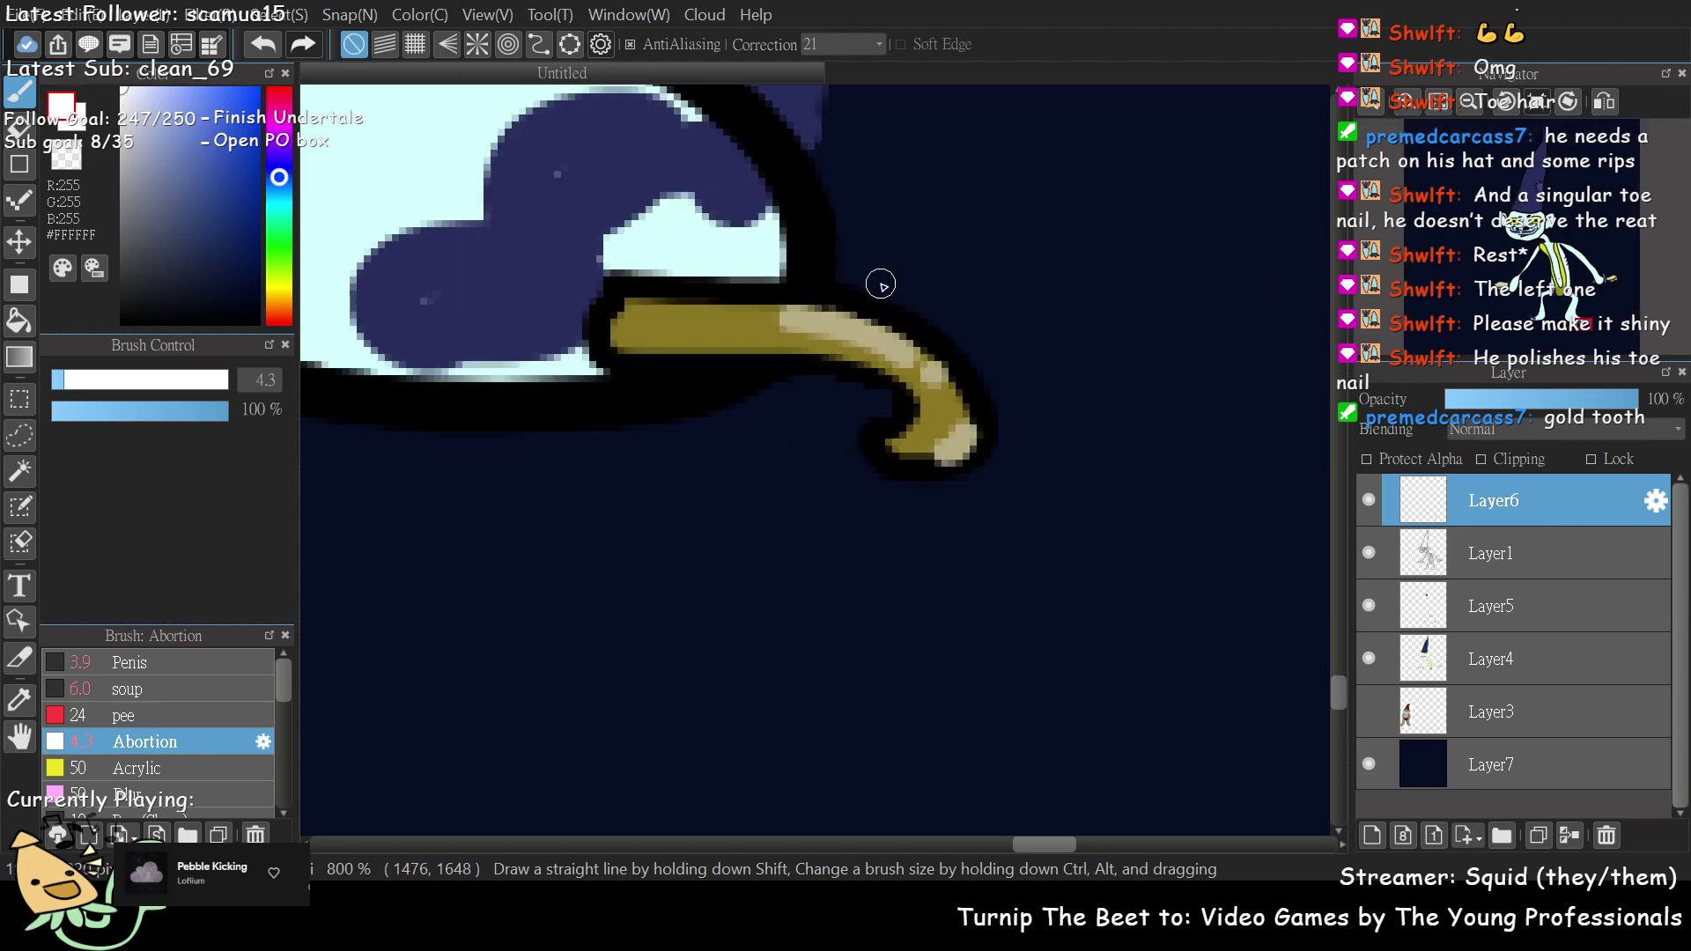
{"action": "left_click_drag", "start_coordinate": [58, 380], "coordinate": [64, 384]}
{"action": "left_click", "coordinate": [147, 660]}
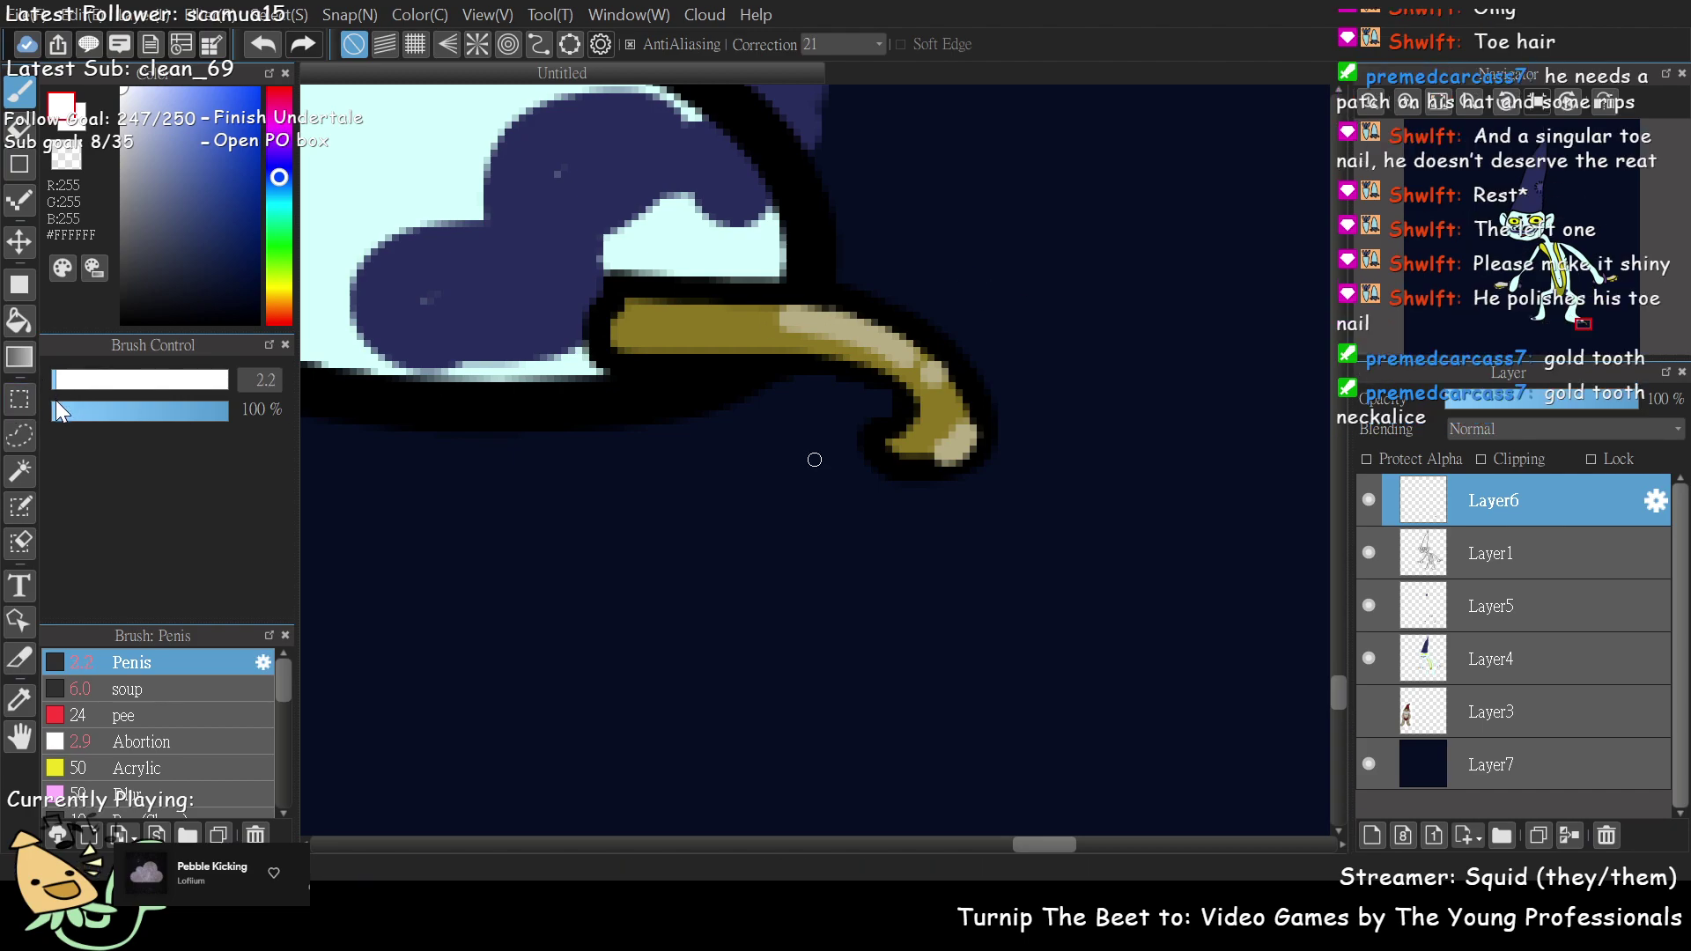
{"action": "mouse_move", "coordinate": [1014, 311]}
{"action": "left_mouse_down"}
{"action": "mouse_move", "coordinate": [1039, 235]}
{"action": "mouse_move", "coordinate": [1051, 301]}
{"action": "mouse_move", "coordinate": [1094, 320]}
{"action": "mouse_move", "coordinate": [1055, 342]}
{"action": "mouse_move", "coordinate": [1046, 395]}
{"action": "mouse_move", "coordinate": [1017, 316]}
{"action": "left_mouse_up"}
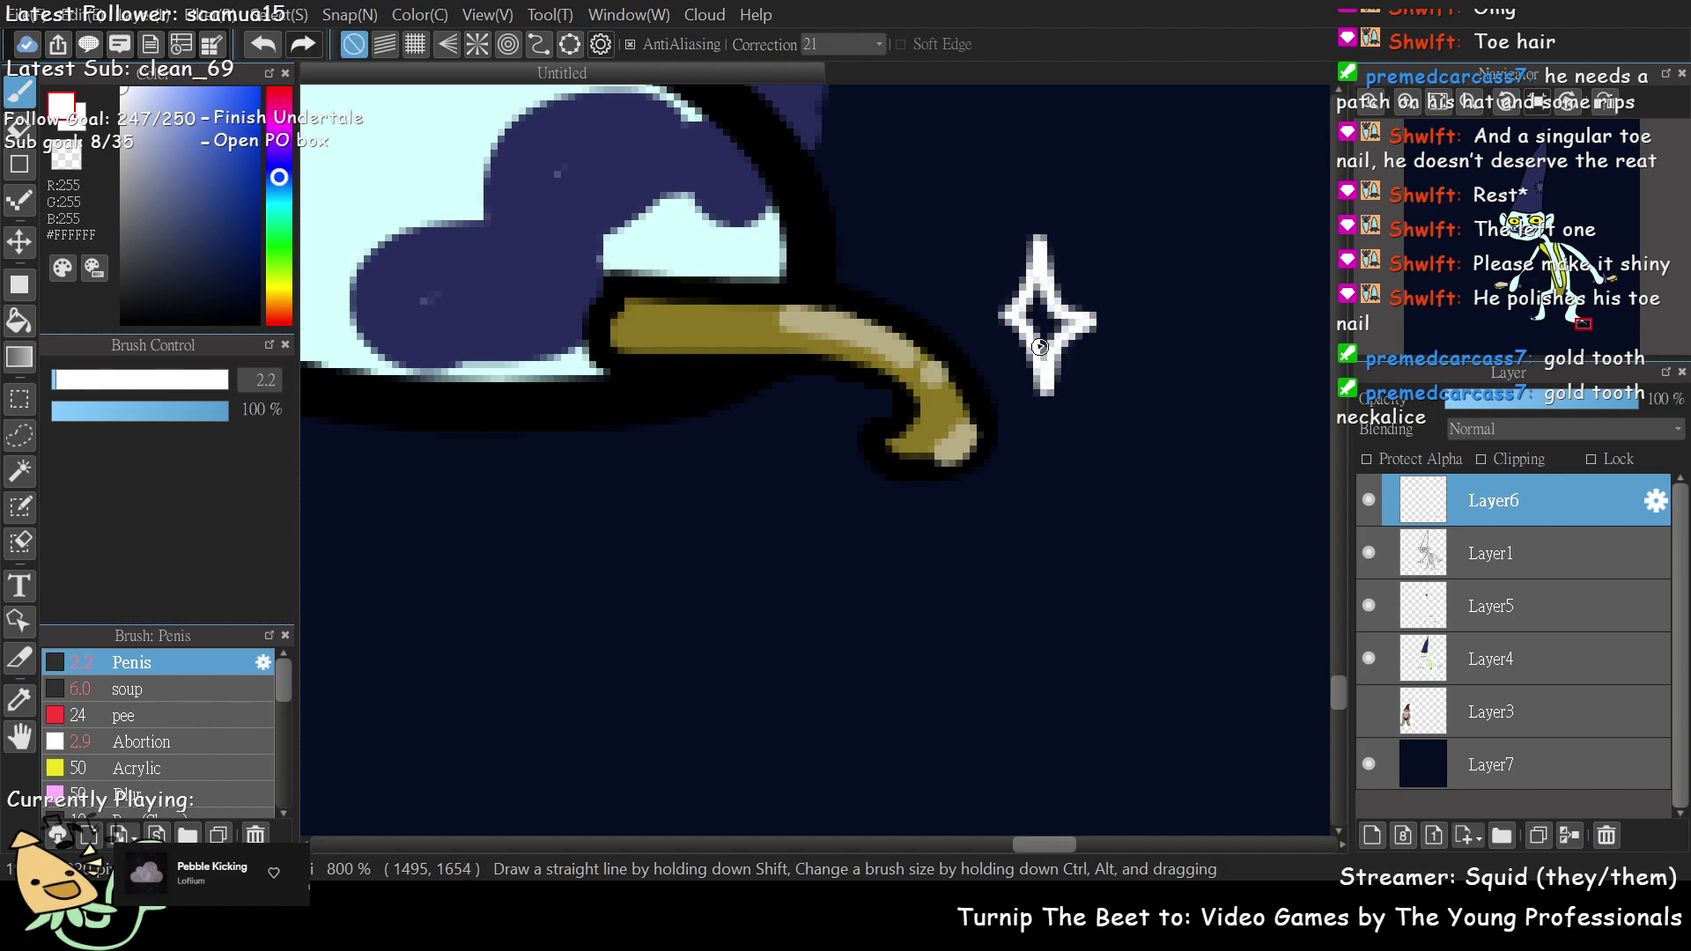
{"action": "mouse_move", "coordinate": [1012, 496]}
{"action": "left_mouse_down"}
{"action": "mouse_move", "coordinate": [1028, 452]}
{"action": "mouse_move", "coordinate": [1056, 506]}
{"action": "mouse_move", "coordinate": [1074, 499]}
{"action": "mouse_move", "coordinate": [1021, 568]}
{"action": "mouse_move", "coordinate": [980, 491]}
{"action": "mouse_move", "coordinate": [1001, 489]}
{"action": "mouse_move", "coordinate": [999, 511]}
{"action": "mouse_move", "coordinate": [1048, 482]}
{"action": "mouse_move", "coordinate": [1055, 454]}
{"action": "mouse_move", "coordinate": [1091, 521]}
{"action": "mouse_move", "coordinate": [1053, 570]}
{"action": "mouse_move", "coordinate": [1013, 518]}
{"action": "left_mouse_up"}
{"action": "key", "text": "ctrl+z"}
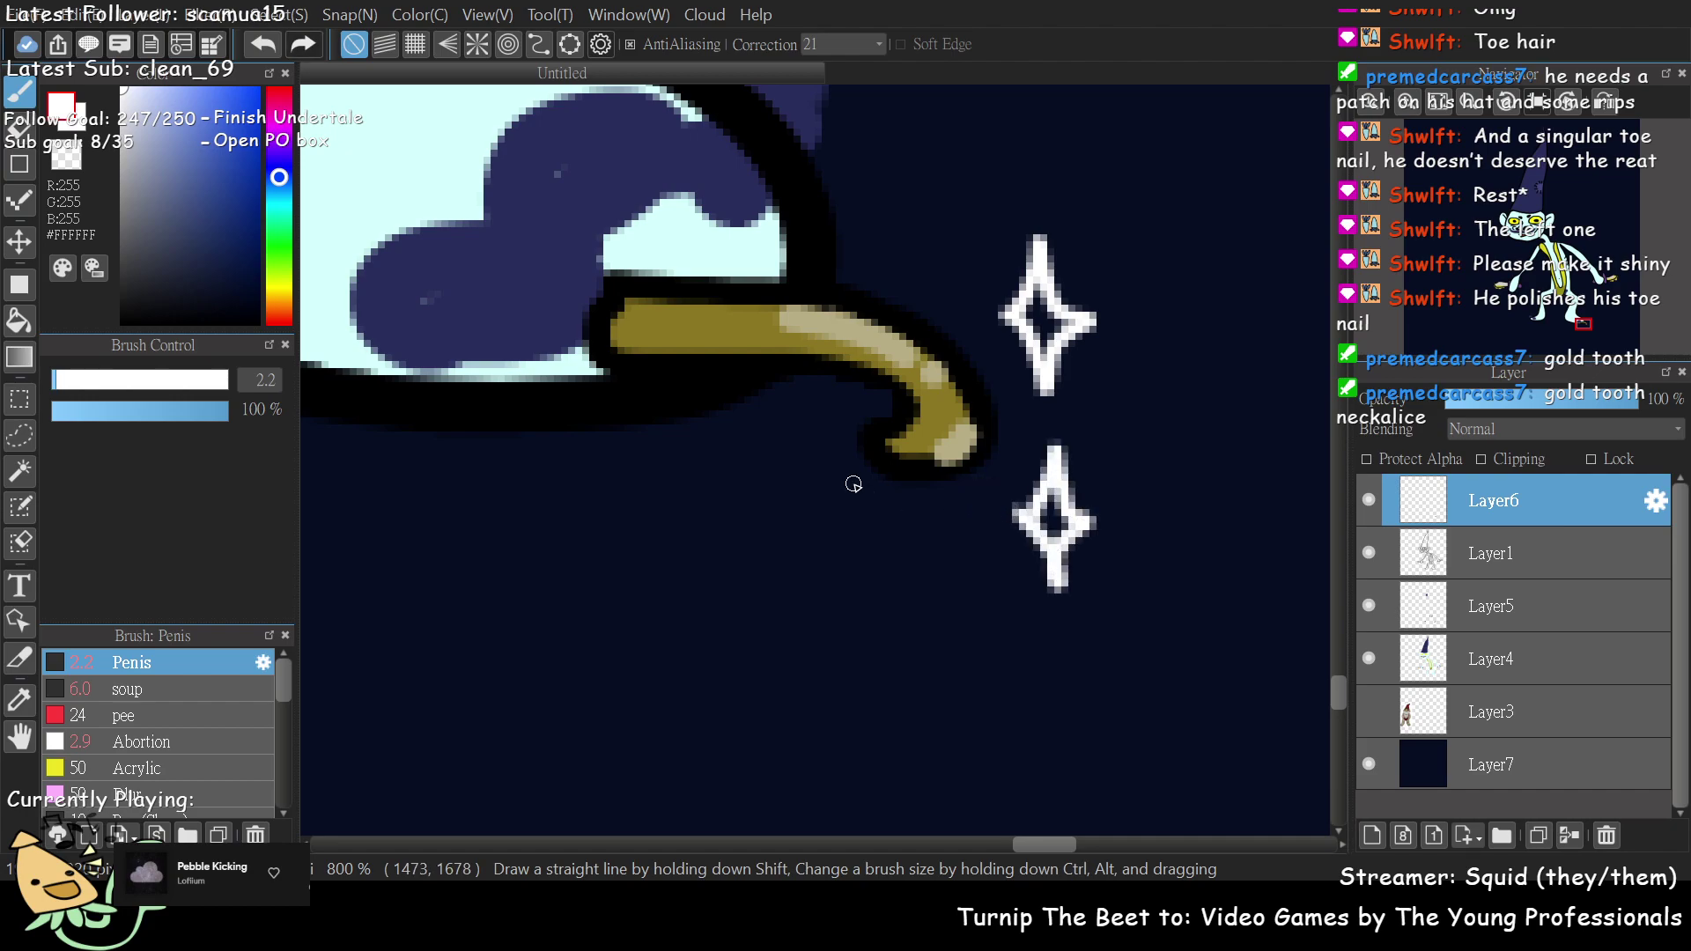
- Add a third outlined sparkle below the toenail, a small cross glint above it and white dots around it
{"action": "mouse_move", "coordinate": [791, 480]}
{"action": "left_mouse_down"}
{"action": "mouse_move", "coordinate": [867, 495]}
{"action": "mouse_move", "coordinate": [829, 553]}
{"action": "mouse_move", "coordinate": [796, 486]}
{"action": "mouse_move", "coordinate": [812, 449]}
{"action": "mouse_move", "coordinate": [839, 501]}
{"action": "mouse_move", "coordinate": [807, 578]}
{"action": "mouse_move", "coordinate": [778, 504]}
{"action": "left_mouse_up"}
{"action": "key", "text": "ctrl+z"}
{"action": "mouse_move", "coordinate": [888, 255]}
{"action": "left_mouse_down"}
{"action": "mouse_move", "coordinate": [894, 337]}
{"action": "mouse_move", "coordinate": [916, 295]}
{"action": "left_mouse_up"}
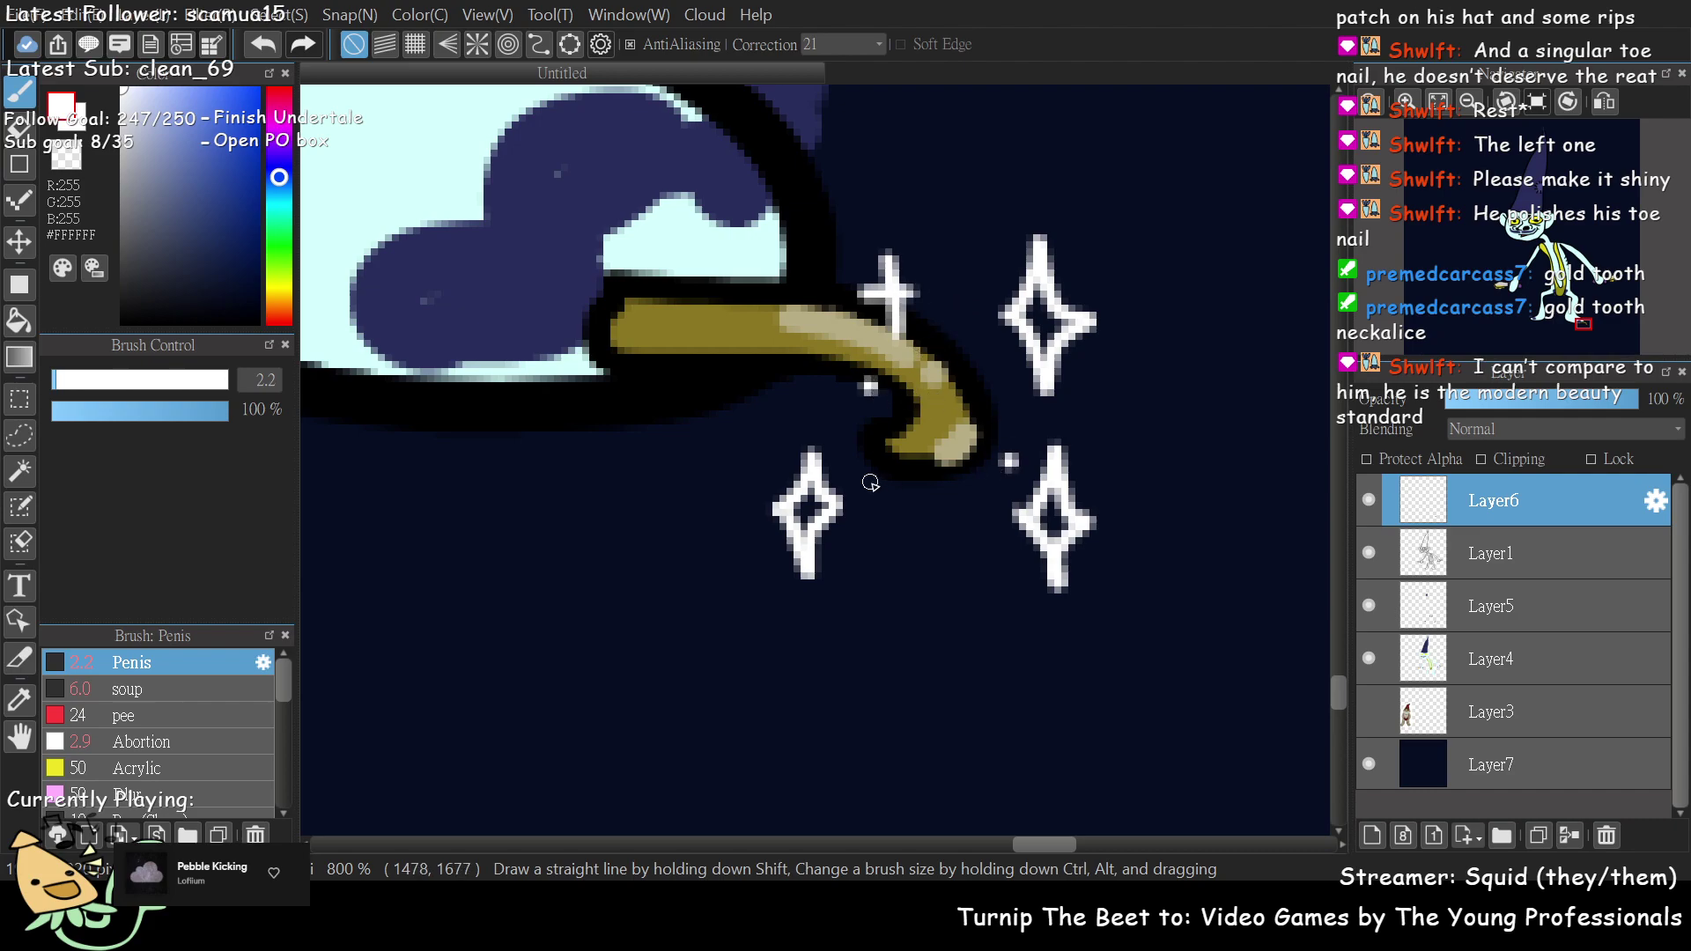
{"action": "left_click", "coordinate": [806, 429]}
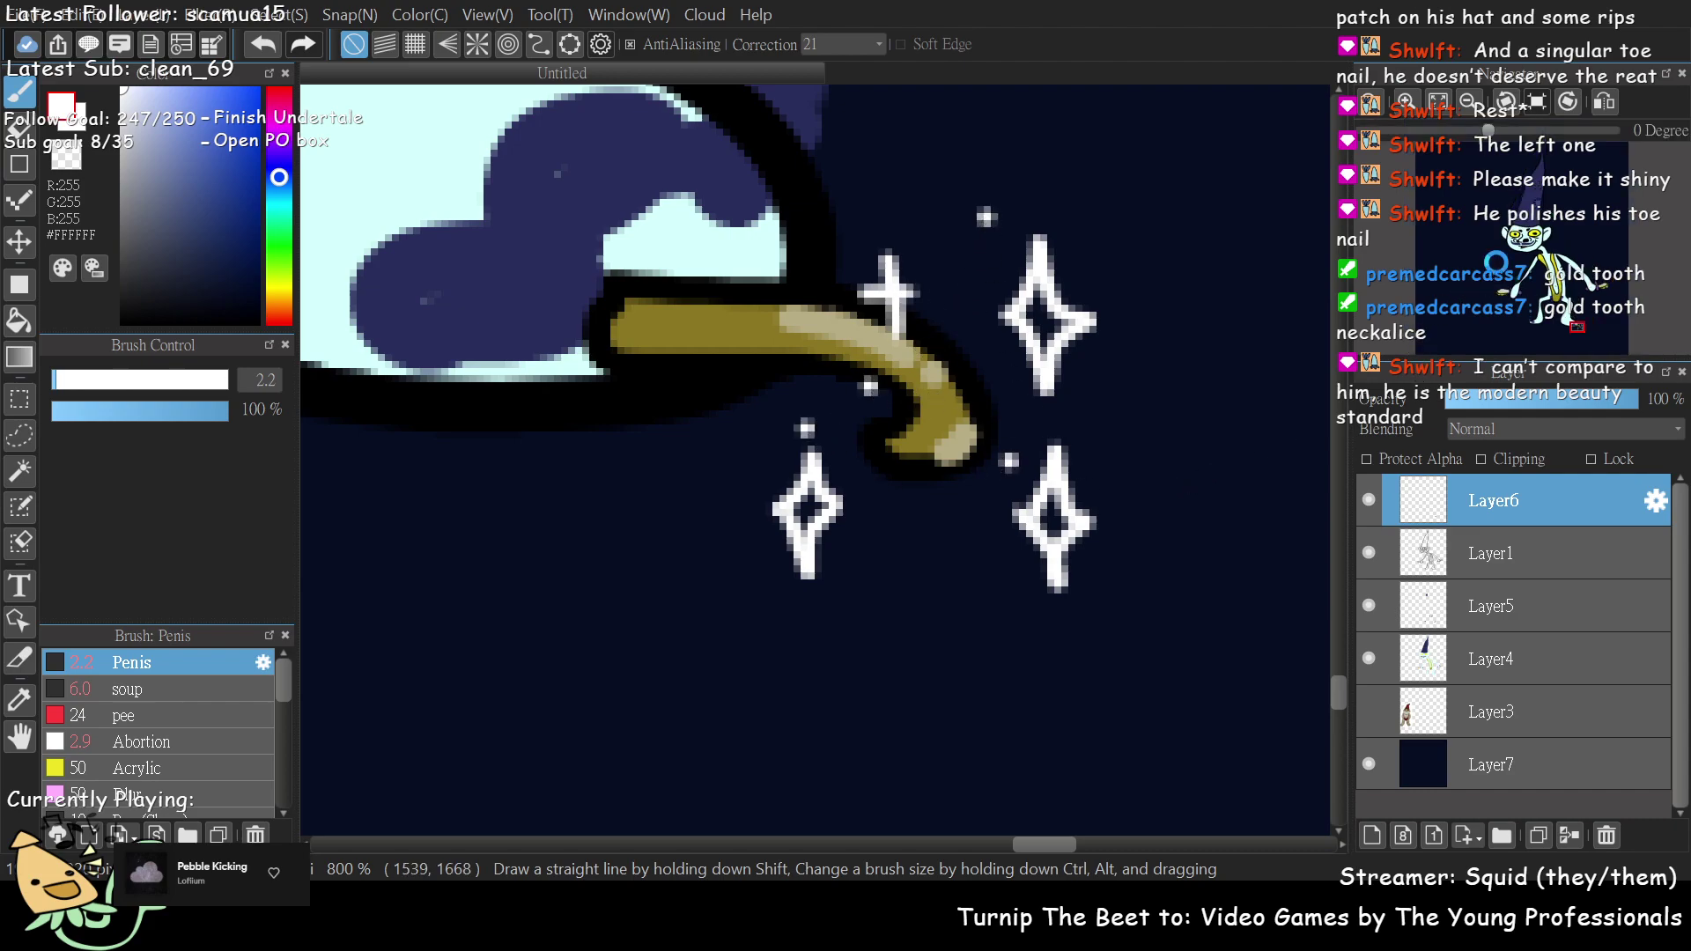
- Lower the opacity of the navy background layer, Layer7, to 57%
{"action": "scroll", "coordinate": [1497, 260], "scroll_direction": "down", "scroll_amount": 7}
{"action": "scroll", "coordinate": [1497, 259], "scroll_direction": "up", "scroll_amount": 1}
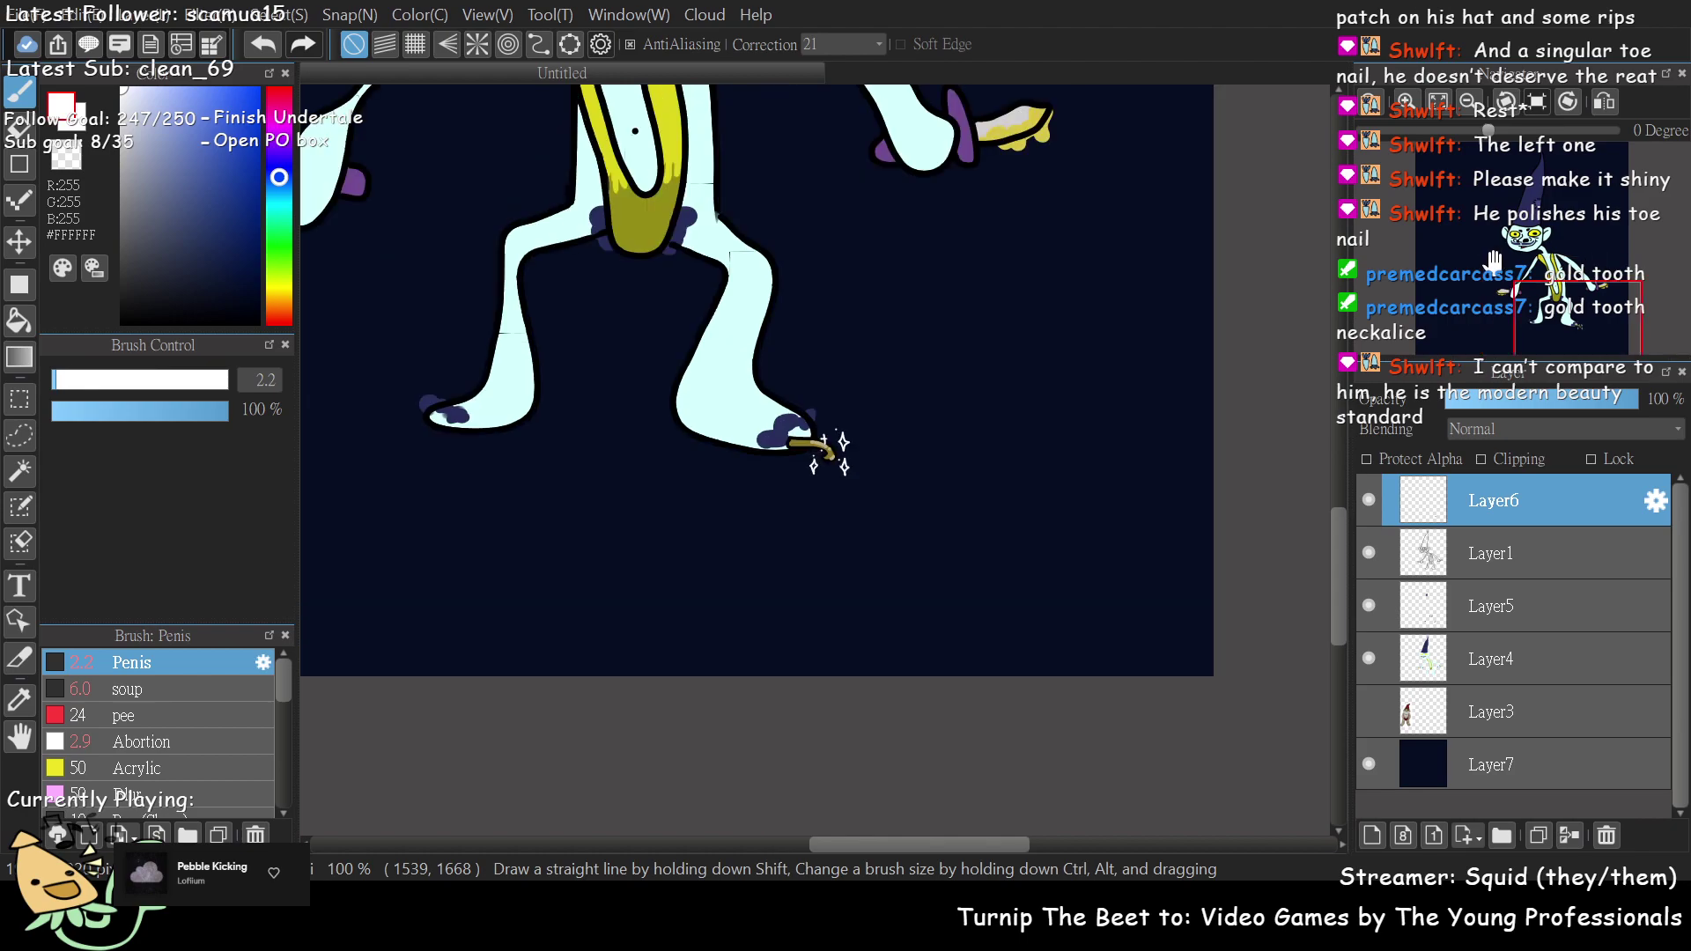
{"action": "mouse_move", "coordinate": [1555, 305]}
{"action": "left_mouse_down"}
{"action": "mouse_move", "coordinate": [1532, 279]}
{"action": "mouse_move", "coordinate": [1552, 315]}
{"action": "mouse_move", "coordinate": [1549, 291]}
{"action": "left_mouse_up"}
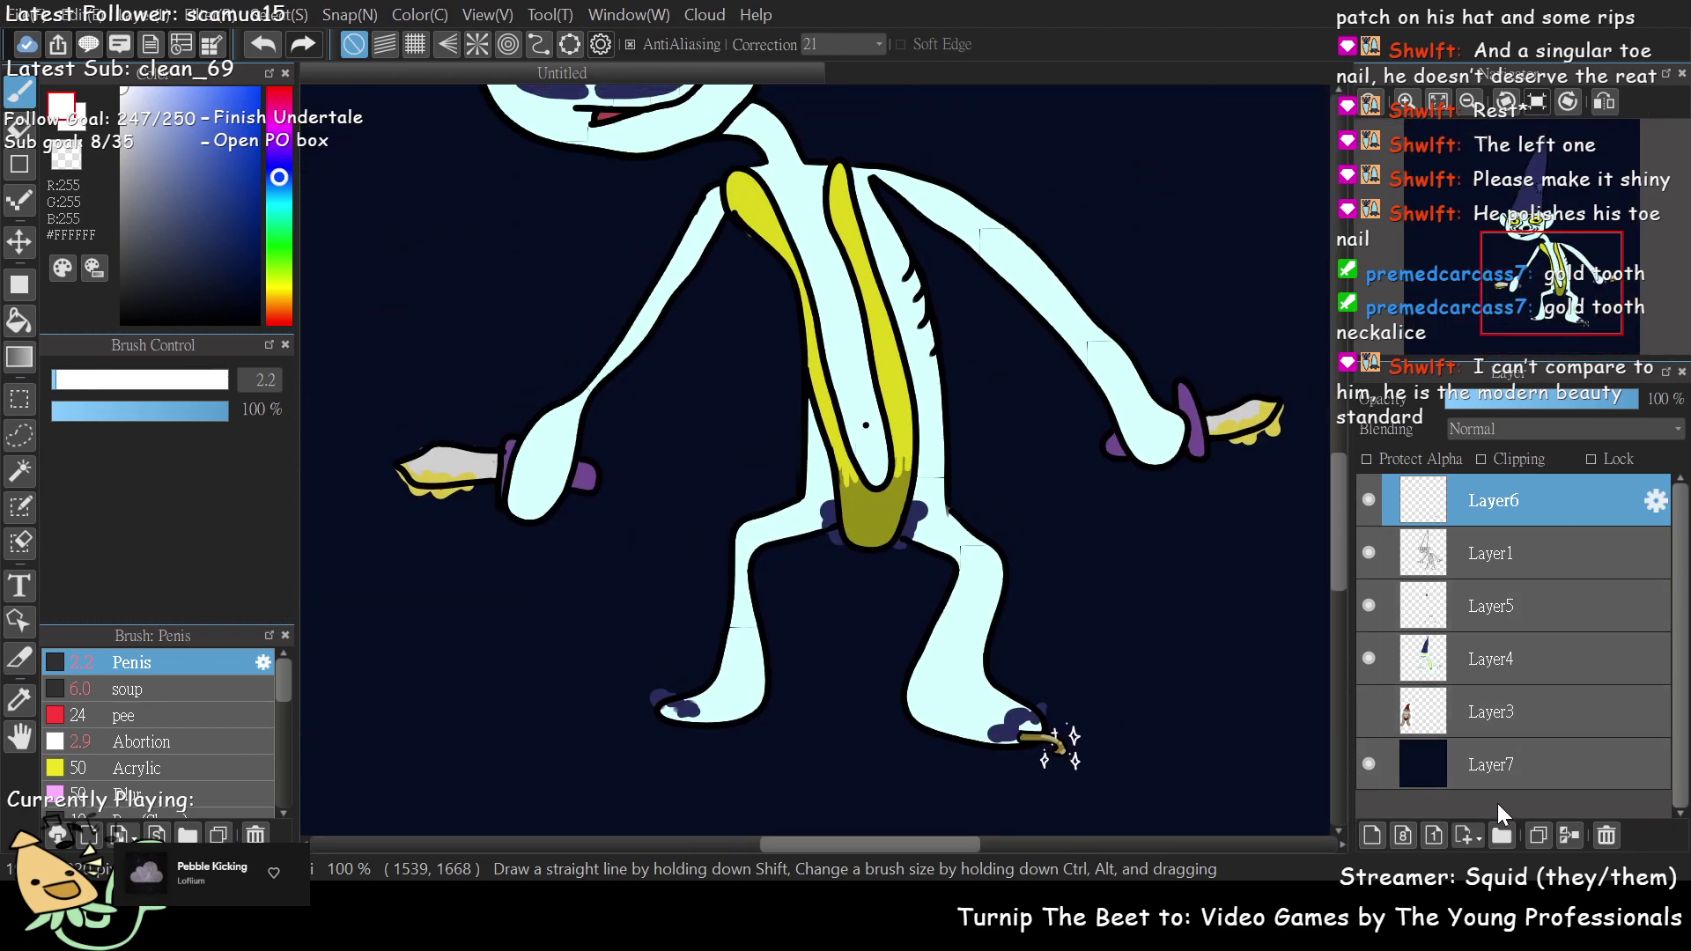
{"action": "left_click", "coordinate": [1497, 765]}
{"action": "left_click", "coordinate": [1541, 403]}
{"action": "left_click_drag", "start_coordinate": [1555, 400], "coordinate": [1562, 400]}
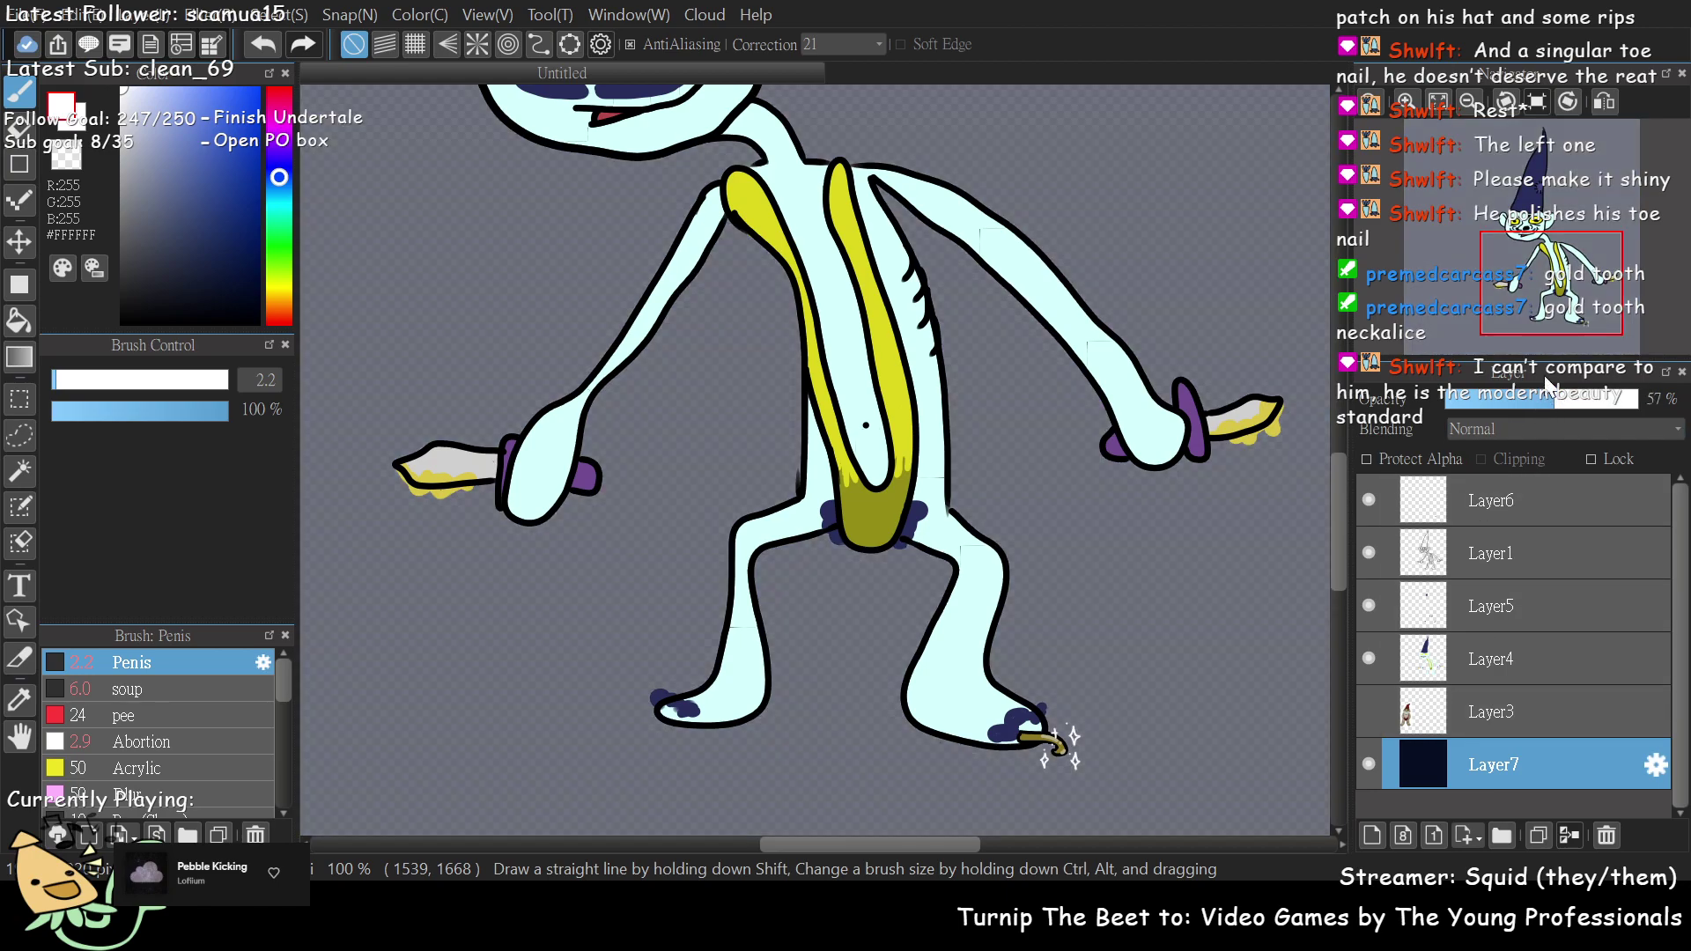
- Paint over the stray thin lines on the arm beside the ribs on Layer5 with skin colour #D4FFFC and a 6.9 brush
{"action": "scroll", "coordinate": [1568, 284], "scroll_direction": "down", "scroll_amount": 3}
{"action": "scroll", "coordinate": [1559, 281], "scroll_direction": "up", "scroll_amount": 2}
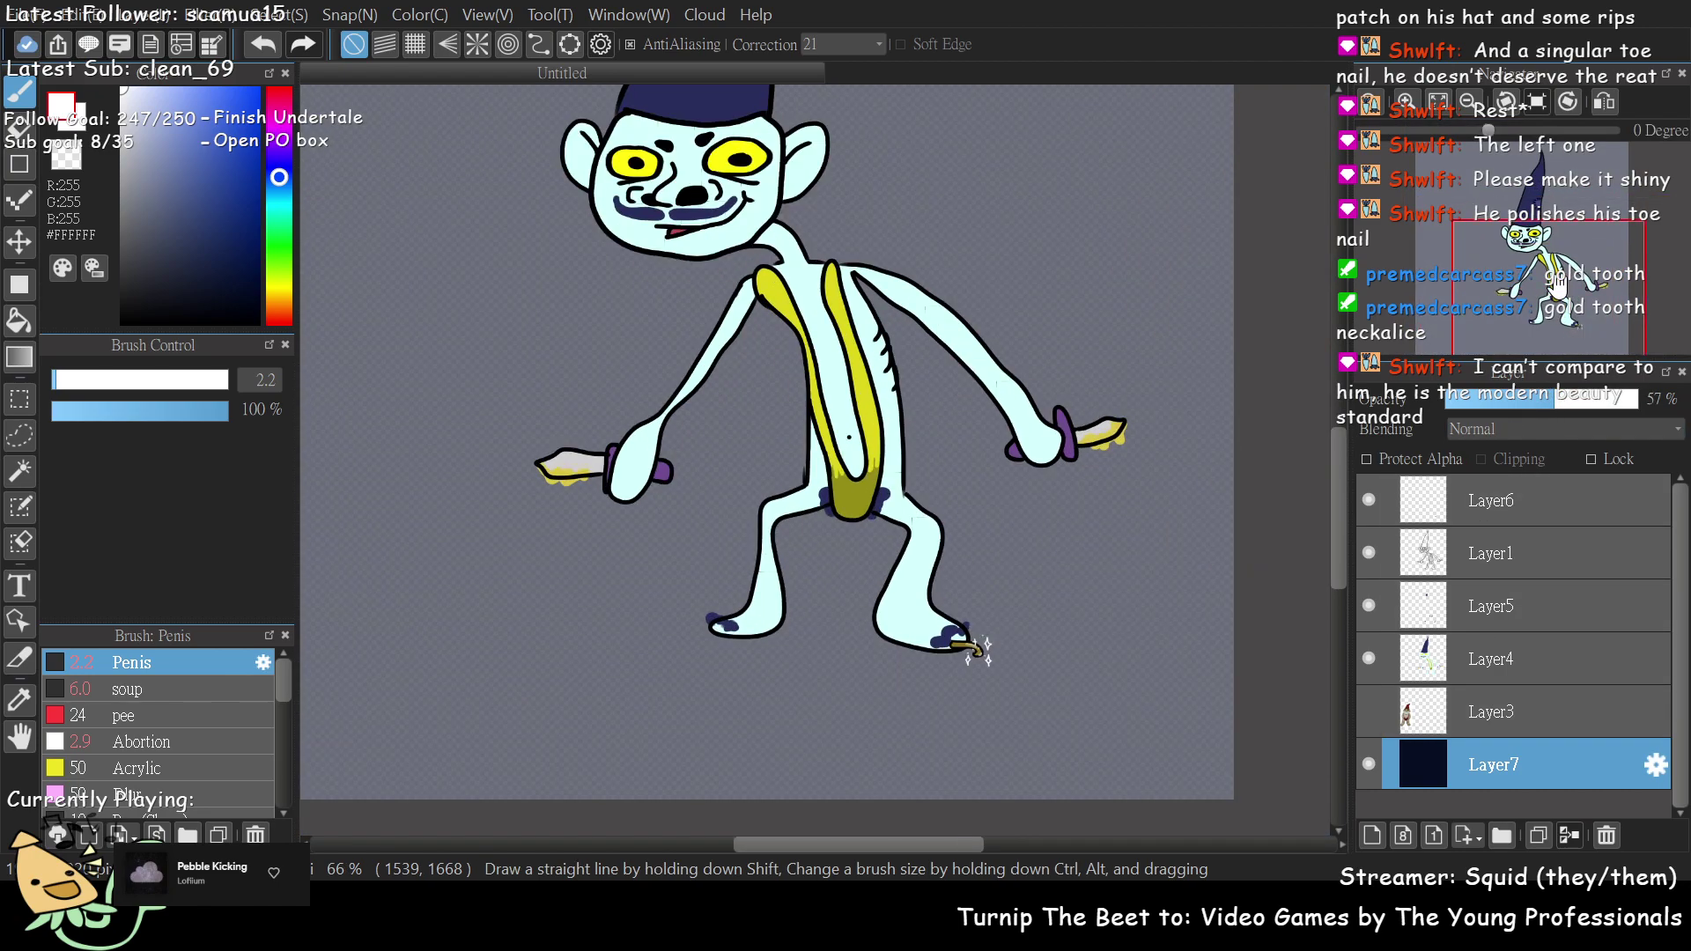
{"action": "mouse_move", "coordinate": [1553, 293]}
{"action": "left_mouse_down"}
{"action": "mouse_move", "coordinate": [1515, 196]}
{"action": "mouse_move", "coordinate": [1527, 252]}
{"action": "mouse_move", "coordinate": [1561, 267]}
{"action": "left_mouse_up"}
{"action": "scroll", "coordinate": [1541, 257], "scroll_direction": "up", "scroll_amount": 3}
{"action": "left_click", "coordinate": [1490, 510]}
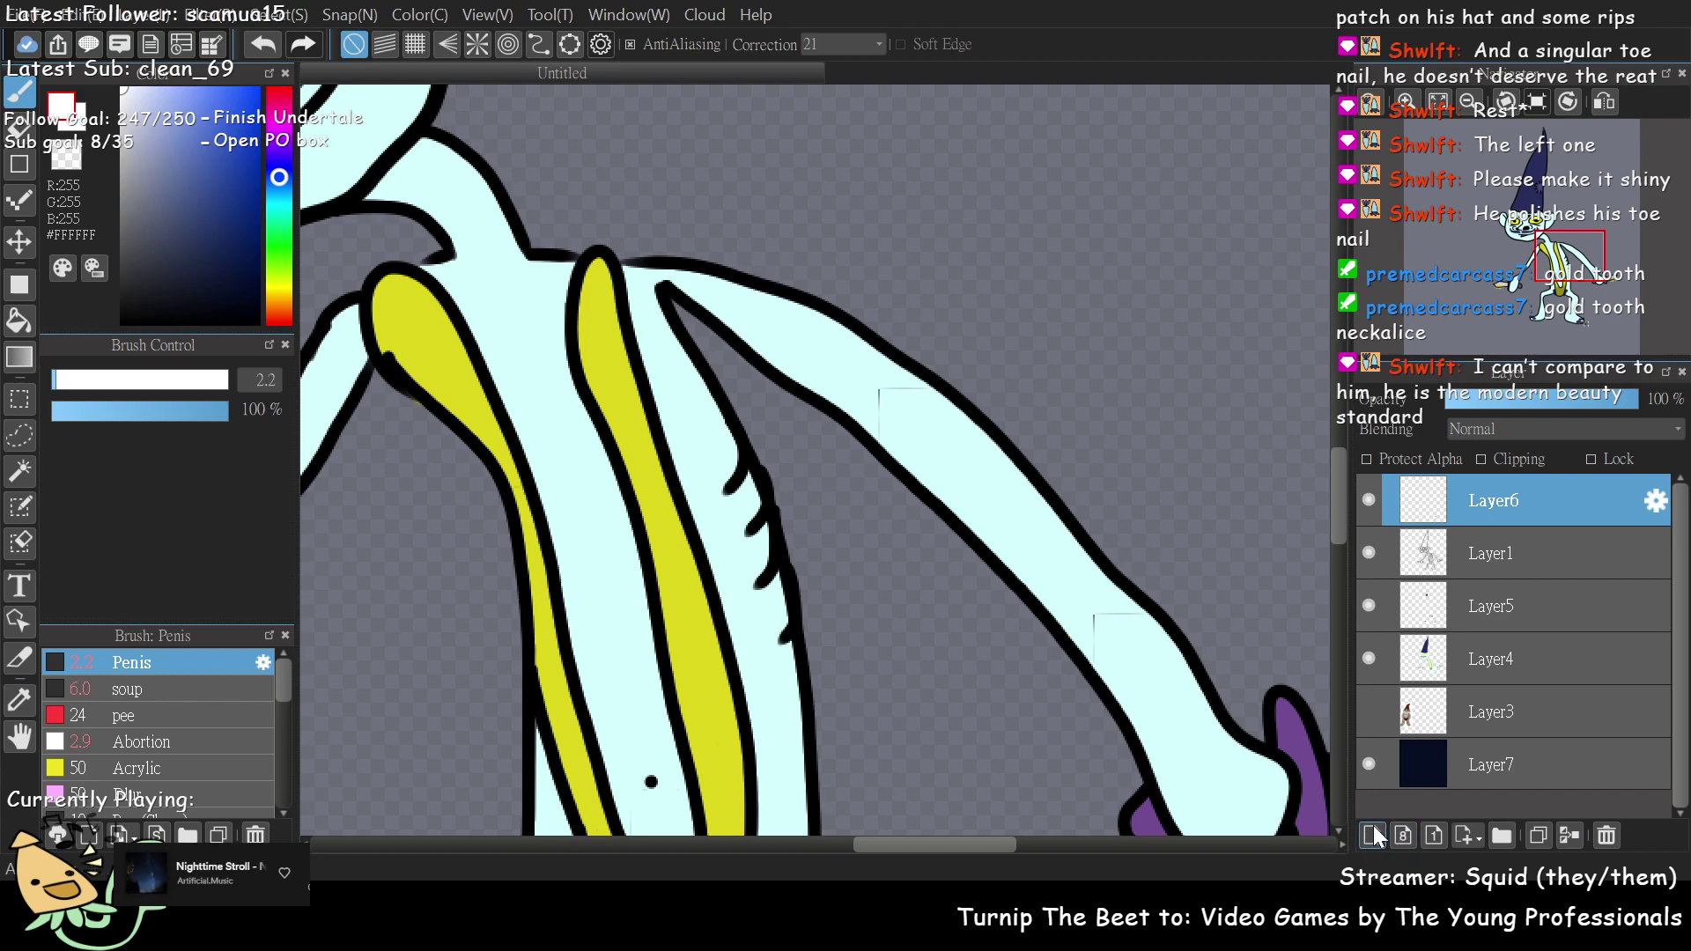
{"action": "left_click", "coordinate": [1478, 537]}
{"action": "left_click", "coordinate": [540, 552], "text": "alt"}
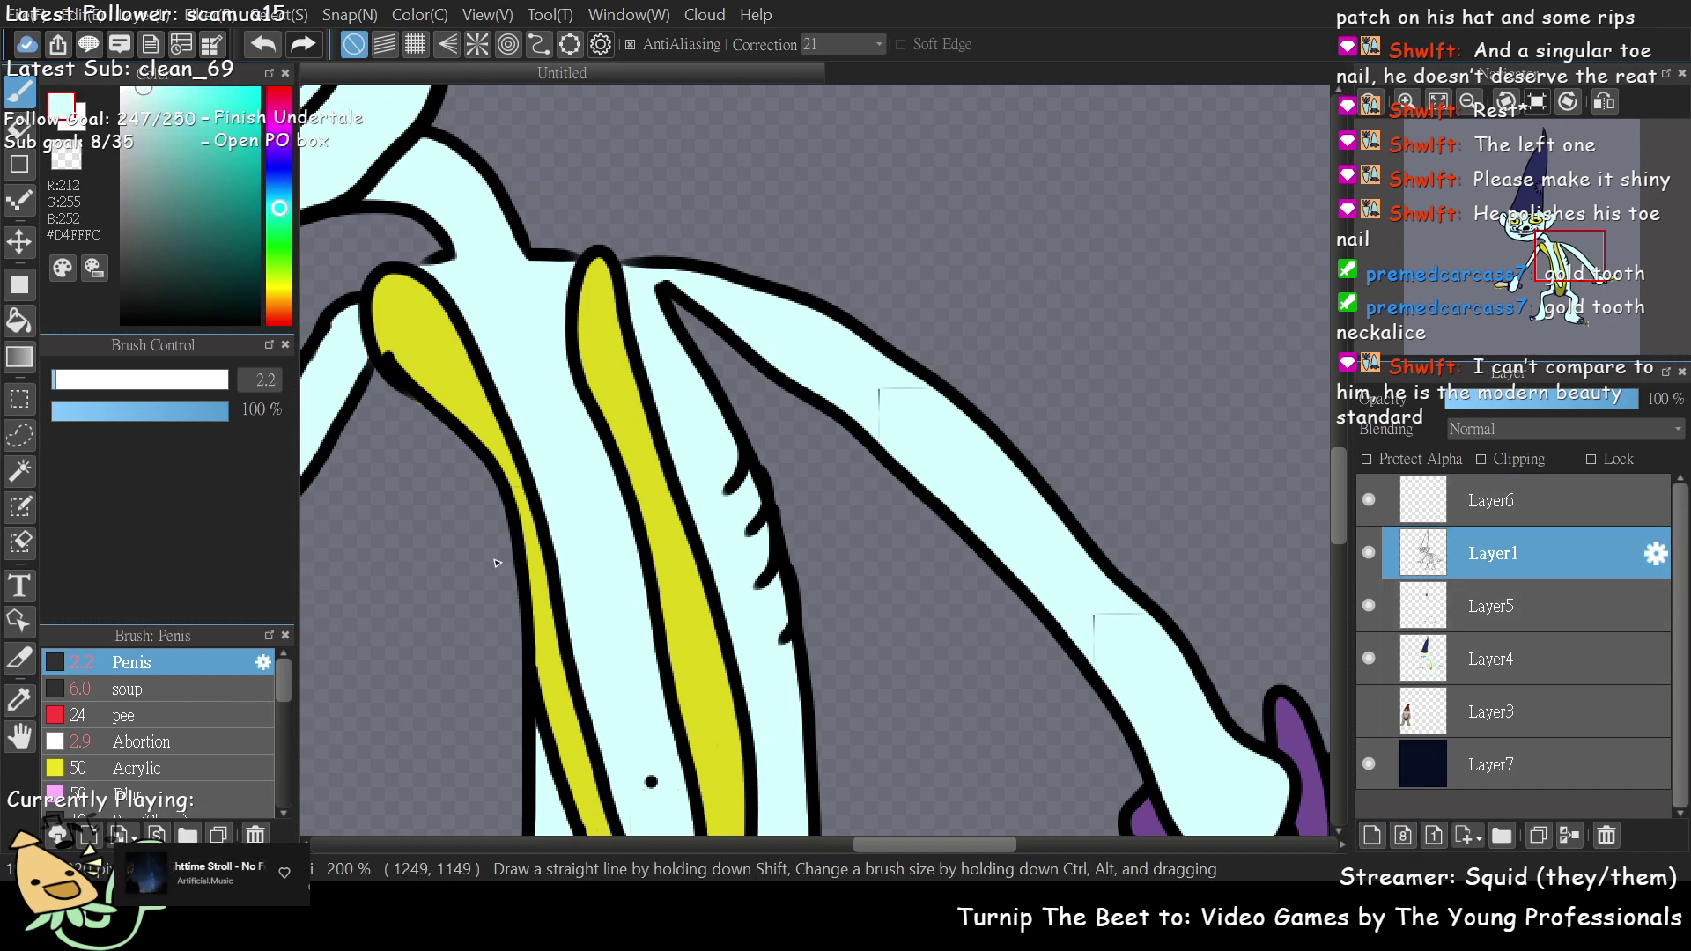
{"action": "left_click", "coordinate": [73, 386]}
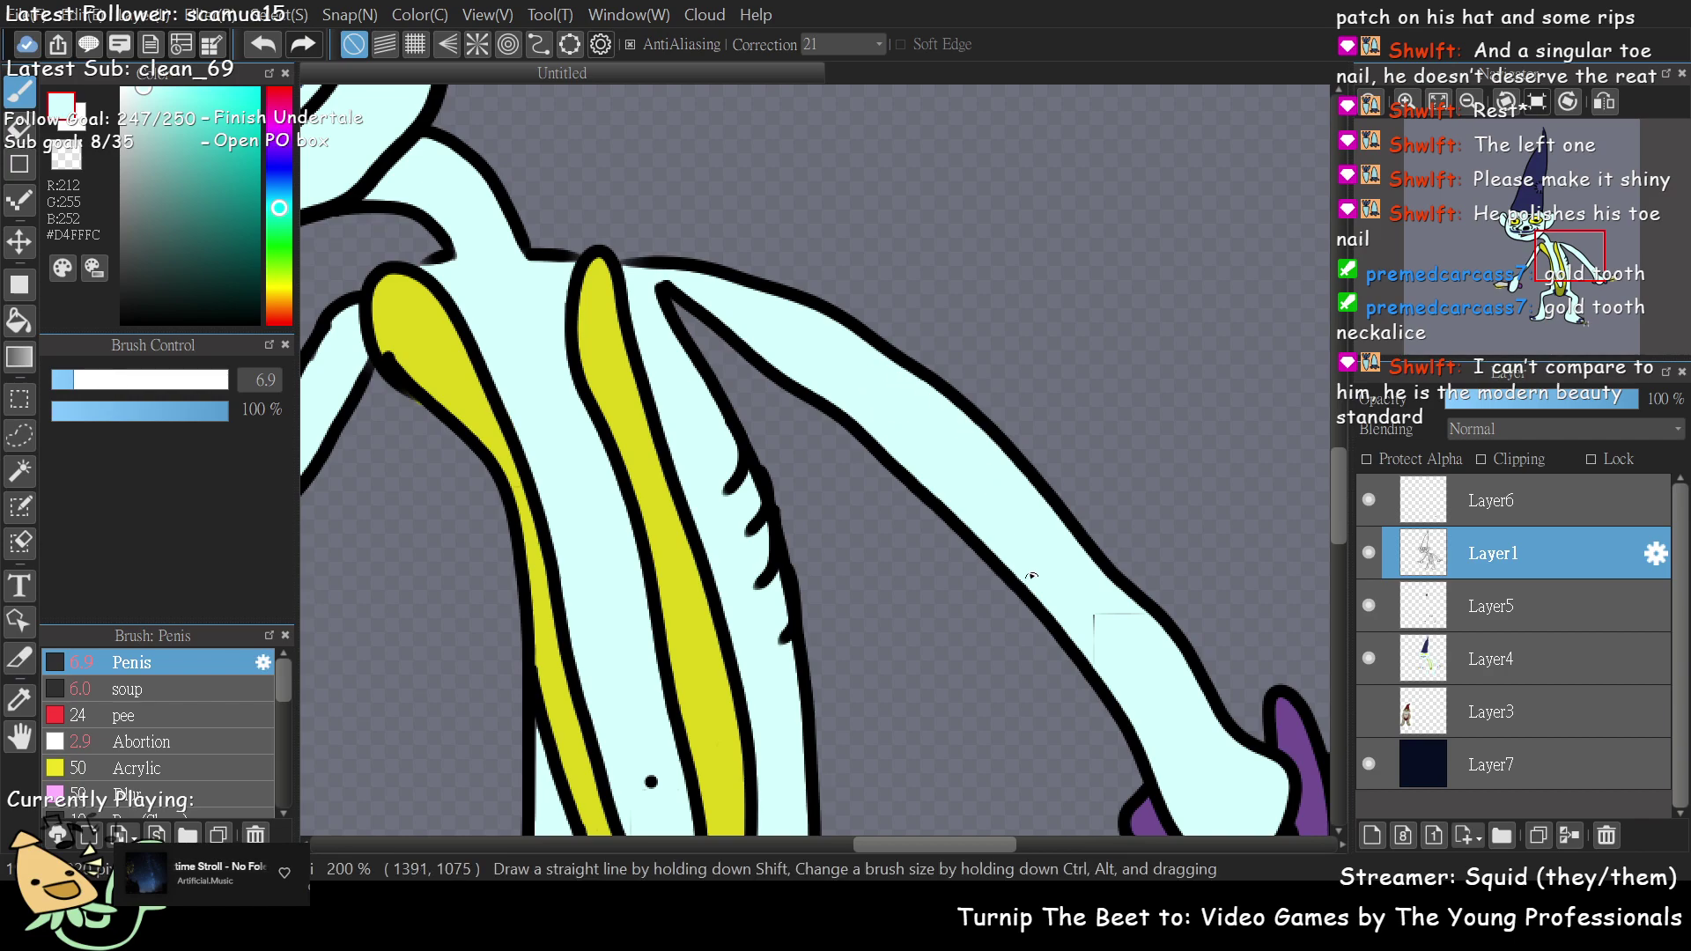
{"action": "mouse_move", "coordinate": [1068, 607]}
{"action": "left_mouse_down"}
{"action": "mouse_move", "coordinate": [1135, 651]}
{"action": "mouse_move", "coordinate": [1089, 600]}
{"action": "mouse_move", "coordinate": [1150, 633]}
{"action": "mouse_move", "coordinate": [1104, 613]}
{"action": "left_mouse_up"}
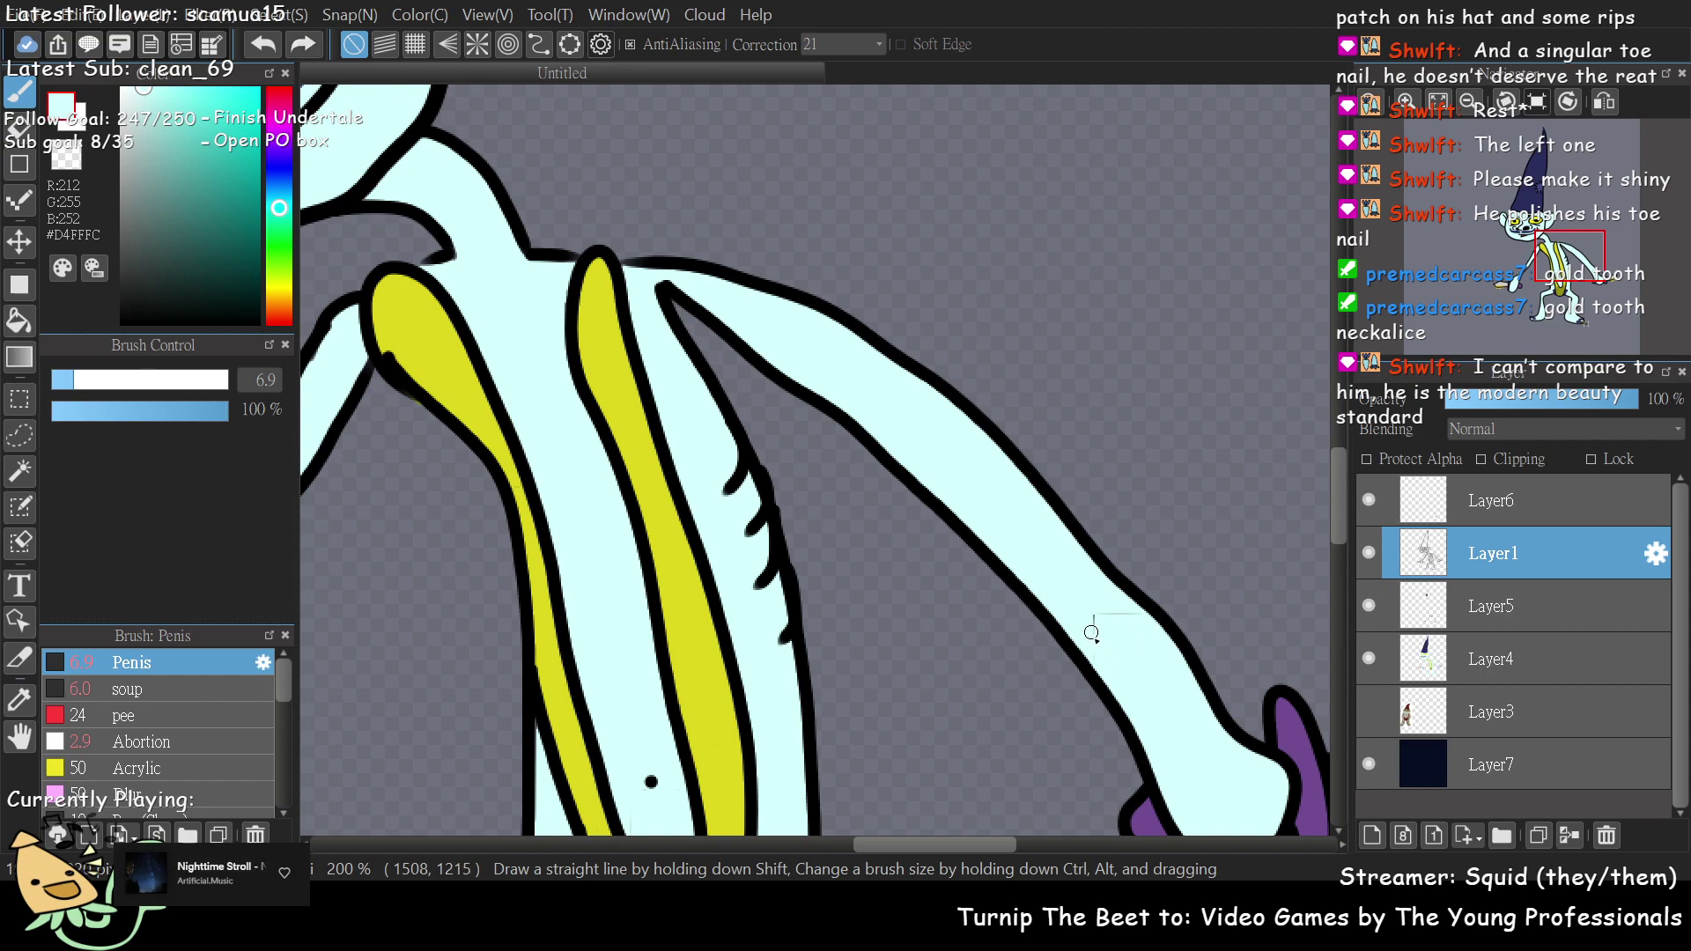
{"action": "left_click", "coordinate": [1489, 613]}
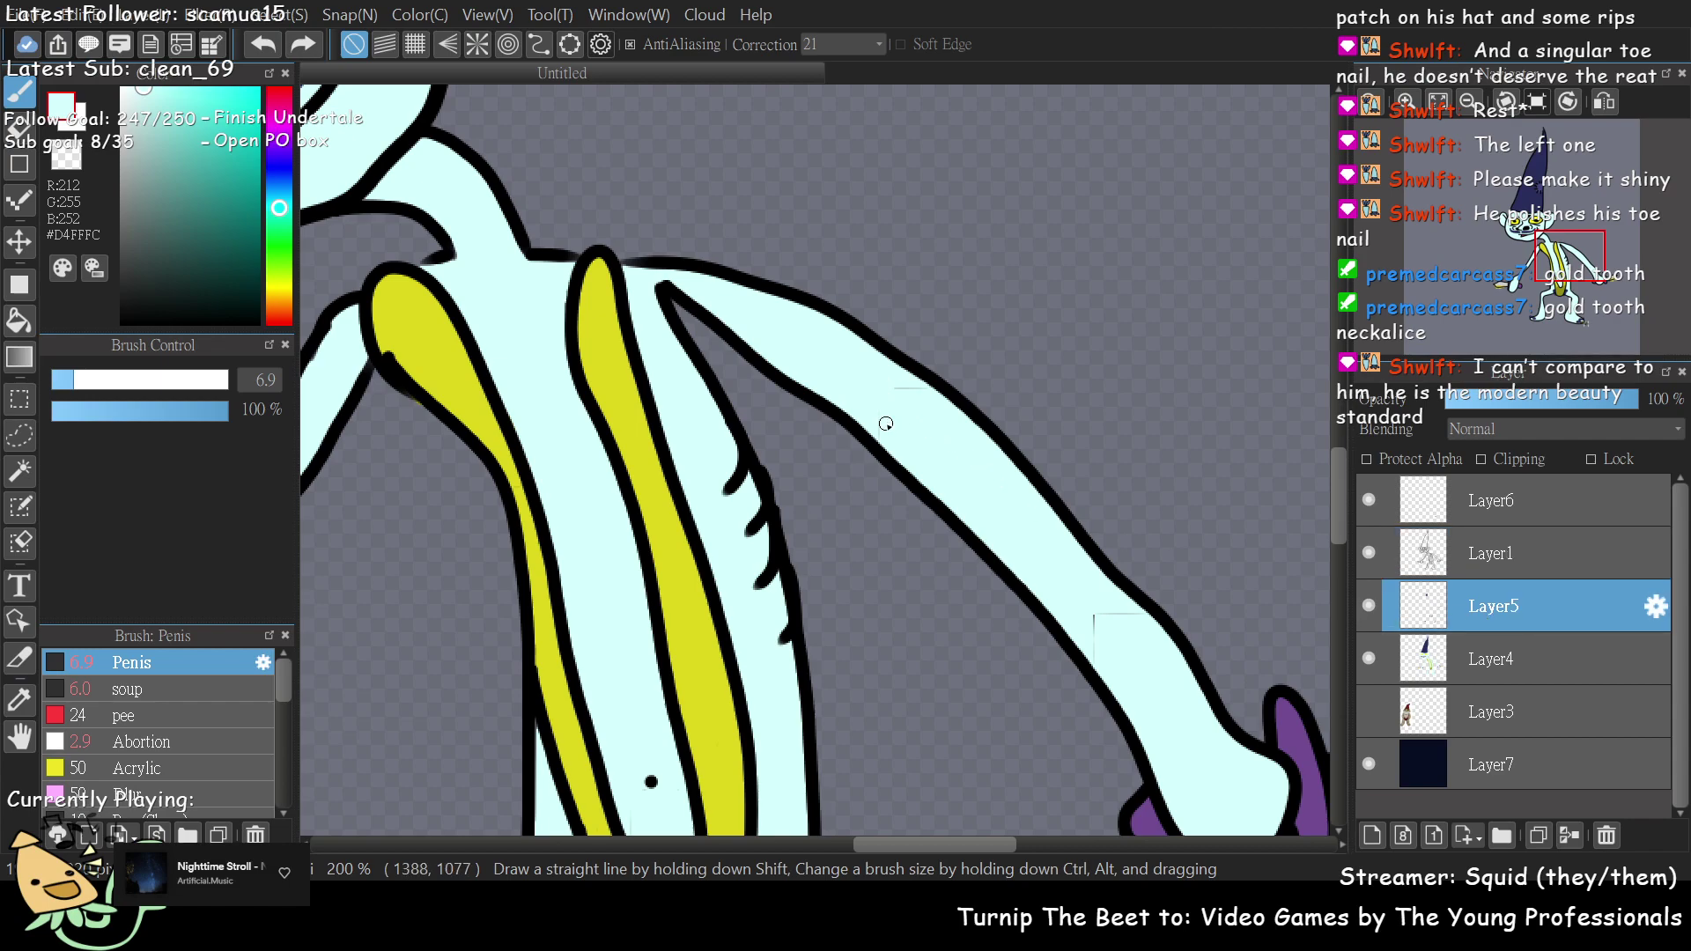
{"action": "left_click_drag", "start_coordinate": [906, 386], "coordinate": [1072, 568]}
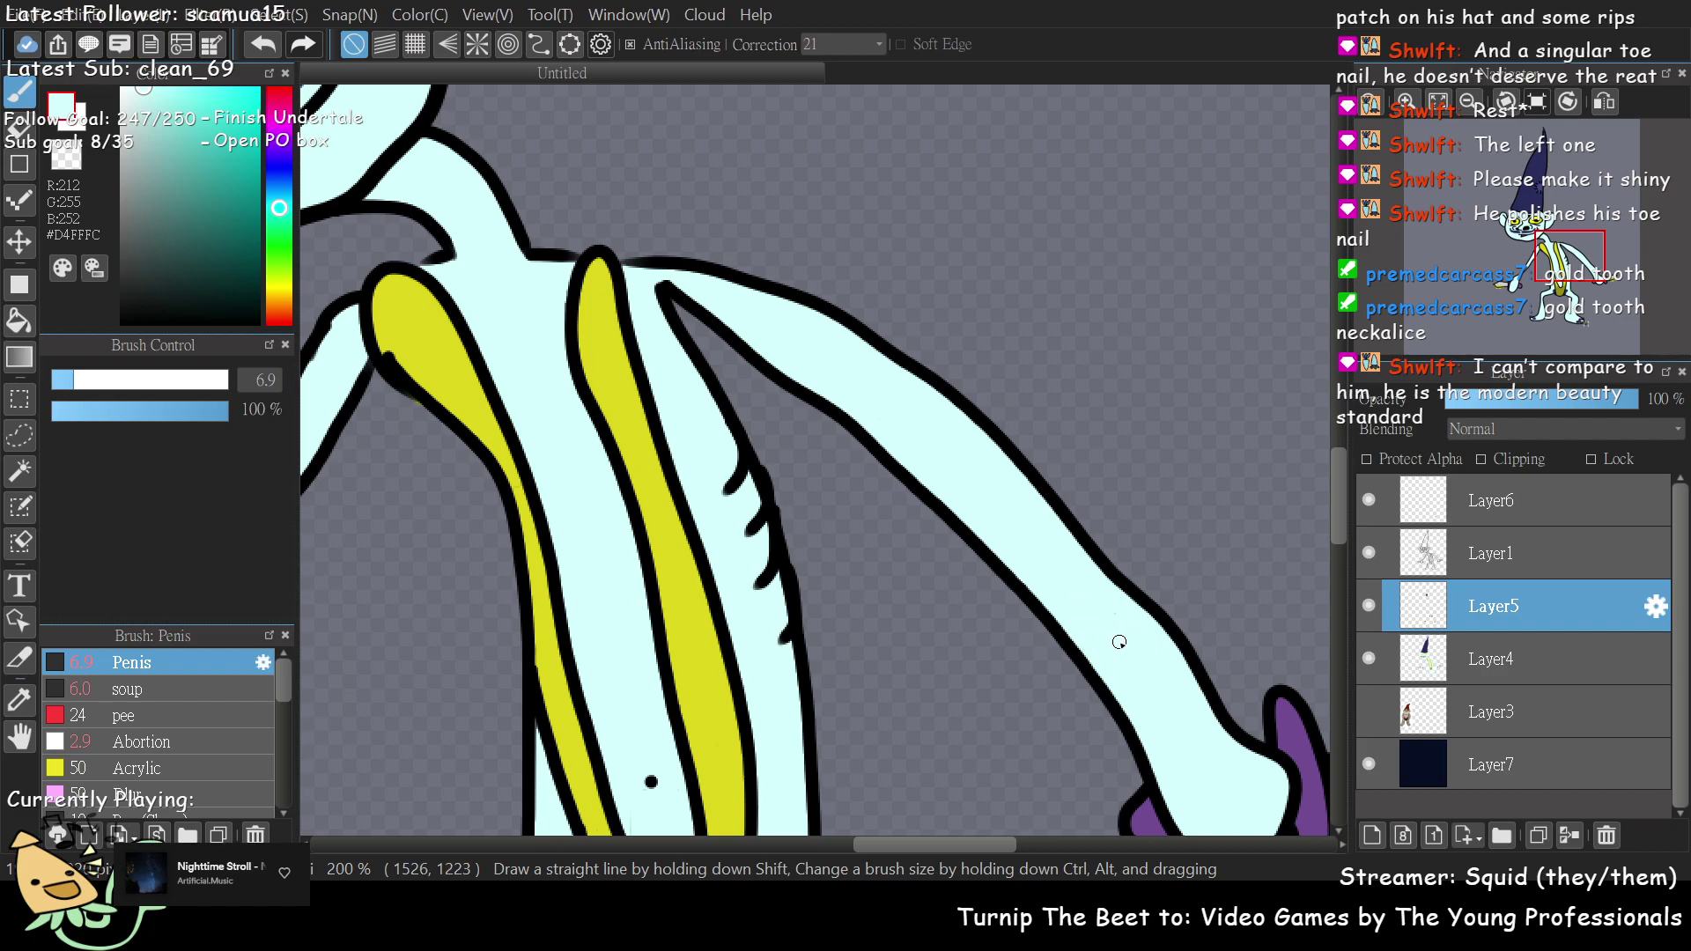
- Make Layer6 the active layer for drawing around the gnome's neck
{"action": "scroll", "coordinate": [1481, 286], "scroll_direction": "down", "scroll_amount": 3}
{"action": "mouse_move", "coordinate": [1503, 279]}
{"action": "left_mouse_down"}
{"action": "mouse_move", "coordinate": [1486, 260]}
{"action": "mouse_move", "coordinate": [1522, 258]}
{"action": "left_mouse_up"}
{"action": "scroll", "coordinate": [1527, 251], "scroll_direction": "up", "scroll_amount": 2}
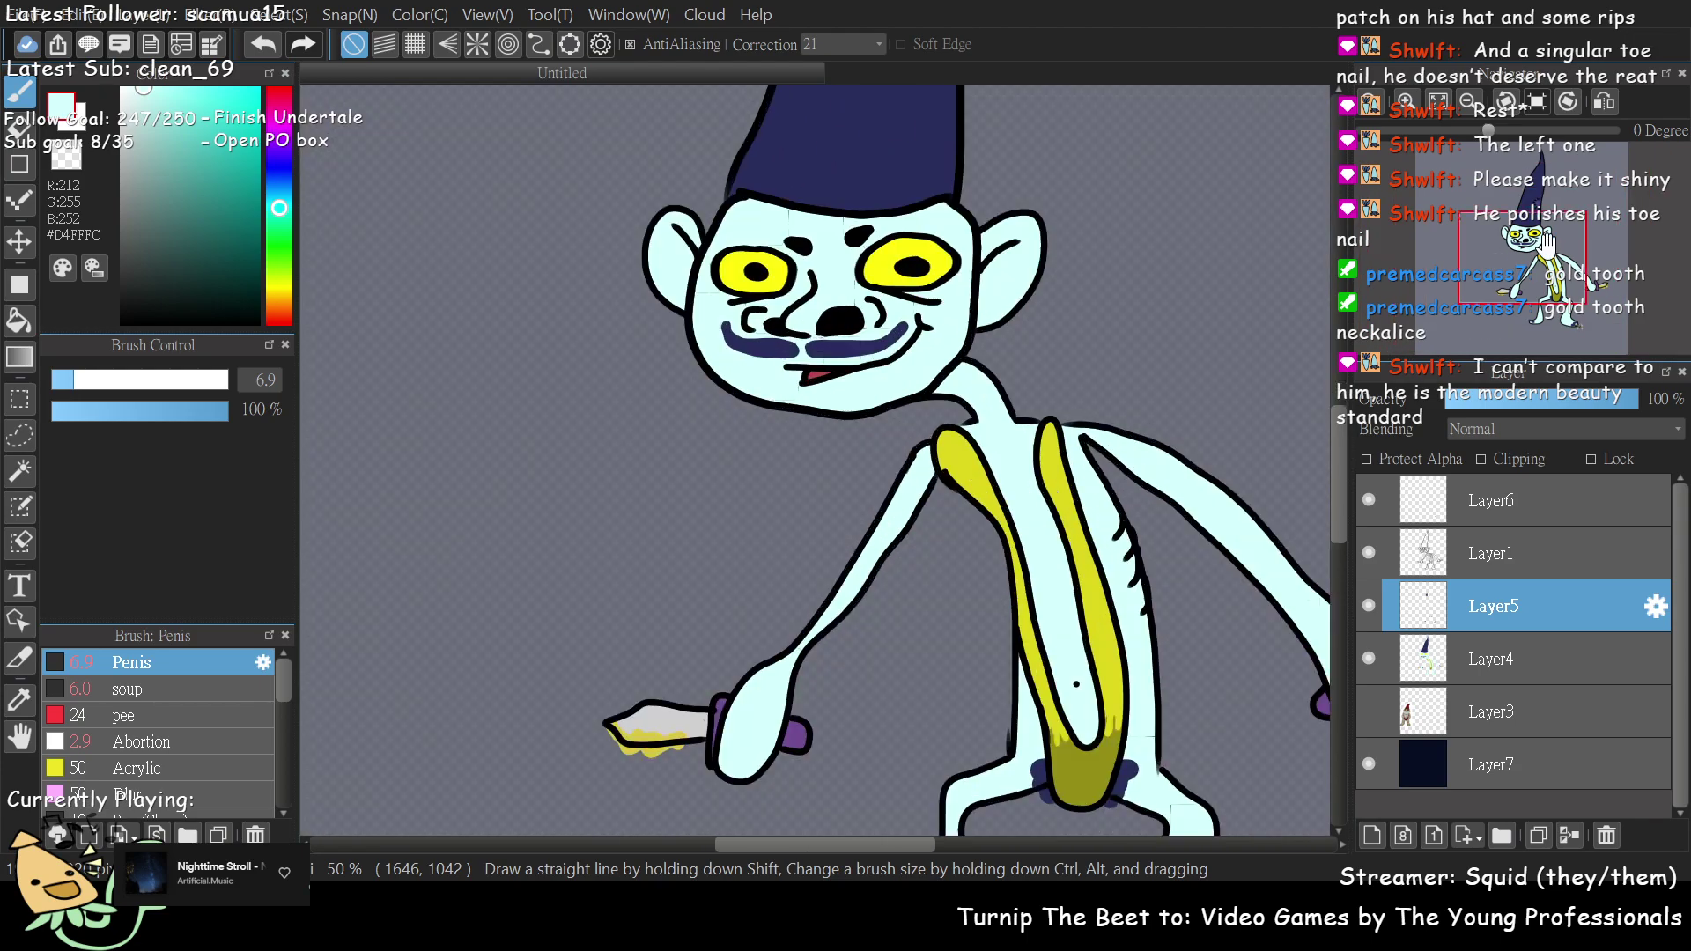
{"action": "scroll", "coordinate": [1534, 251], "scroll_direction": "up", "scroll_amount": 4}
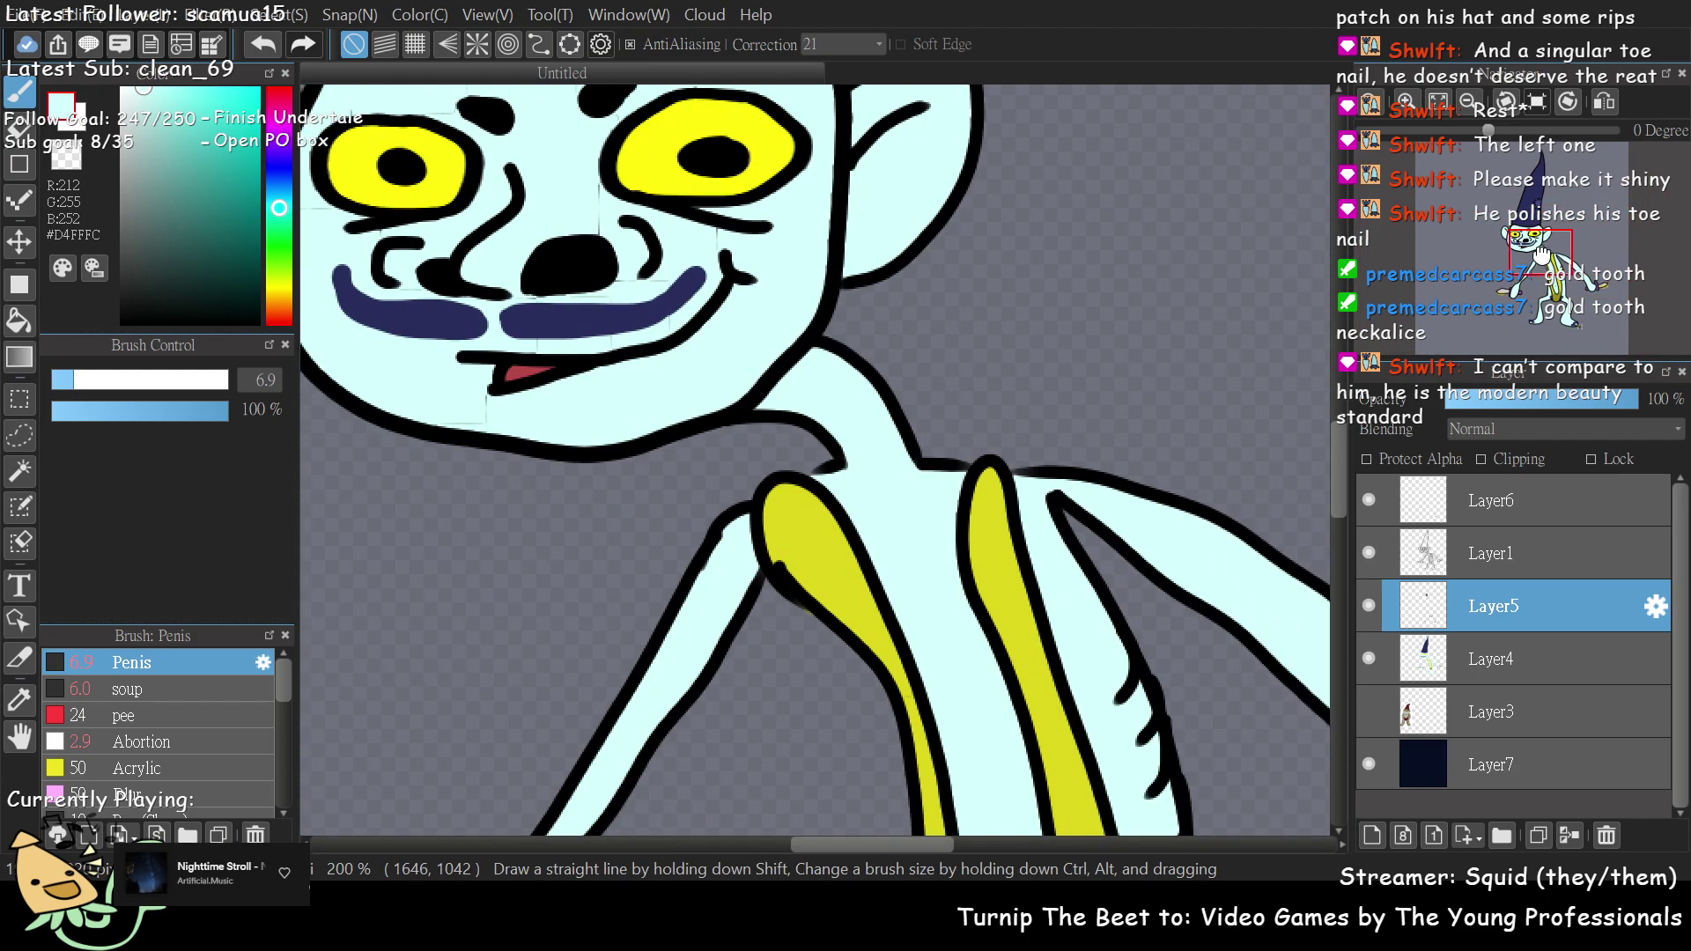
{"action": "left_click", "coordinate": [1592, 497]}
{"action": "left_click_drag", "start_coordinate": [1558, 249], "coordinate": [1549, 240]}
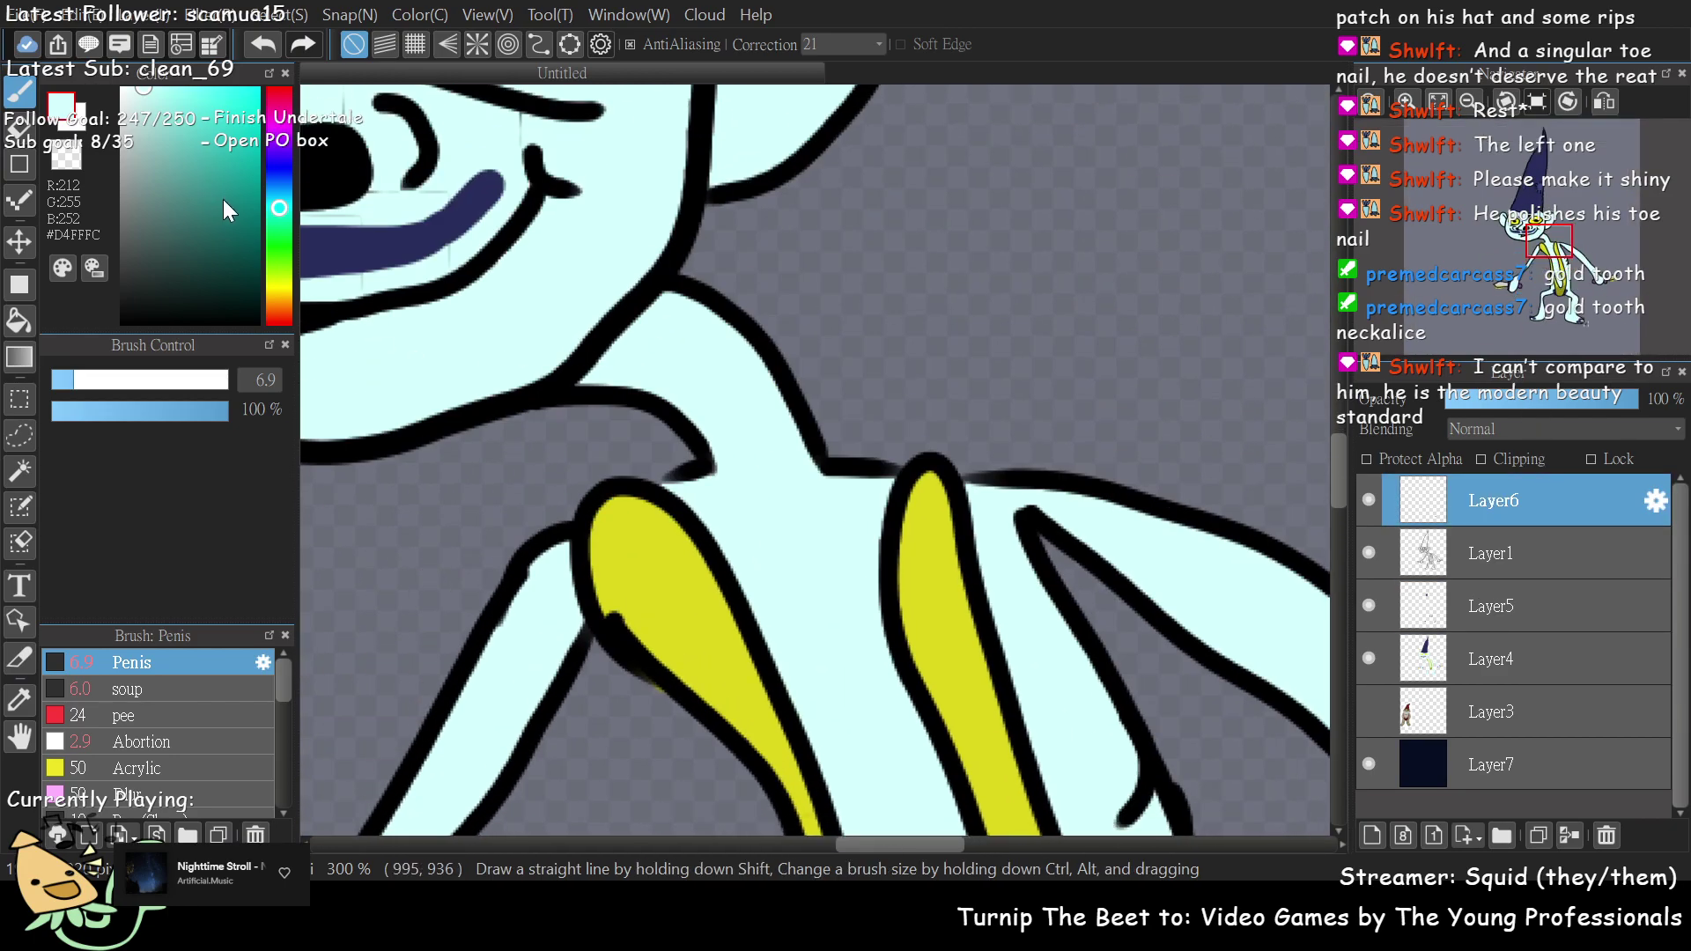
{"action": "left_click", "coordinate": [287, 178]}
{"action": "mouse_move", "coordinate": [195, 124]}
{"action": "left_mouse_down"}
{"action": "mouse_move", "coordinate": [223, 202]}
{"action": "mouse_move", "coordinate": [257, 156]}
{"action": "mouse_move", "coordinate": [287, 247]}
{"action": "mouse_move", "coordinate": [91, 192]}
{"action": "mouse_move", "coordinate": [73, 98]}
{"action": "left_mouse_up"}
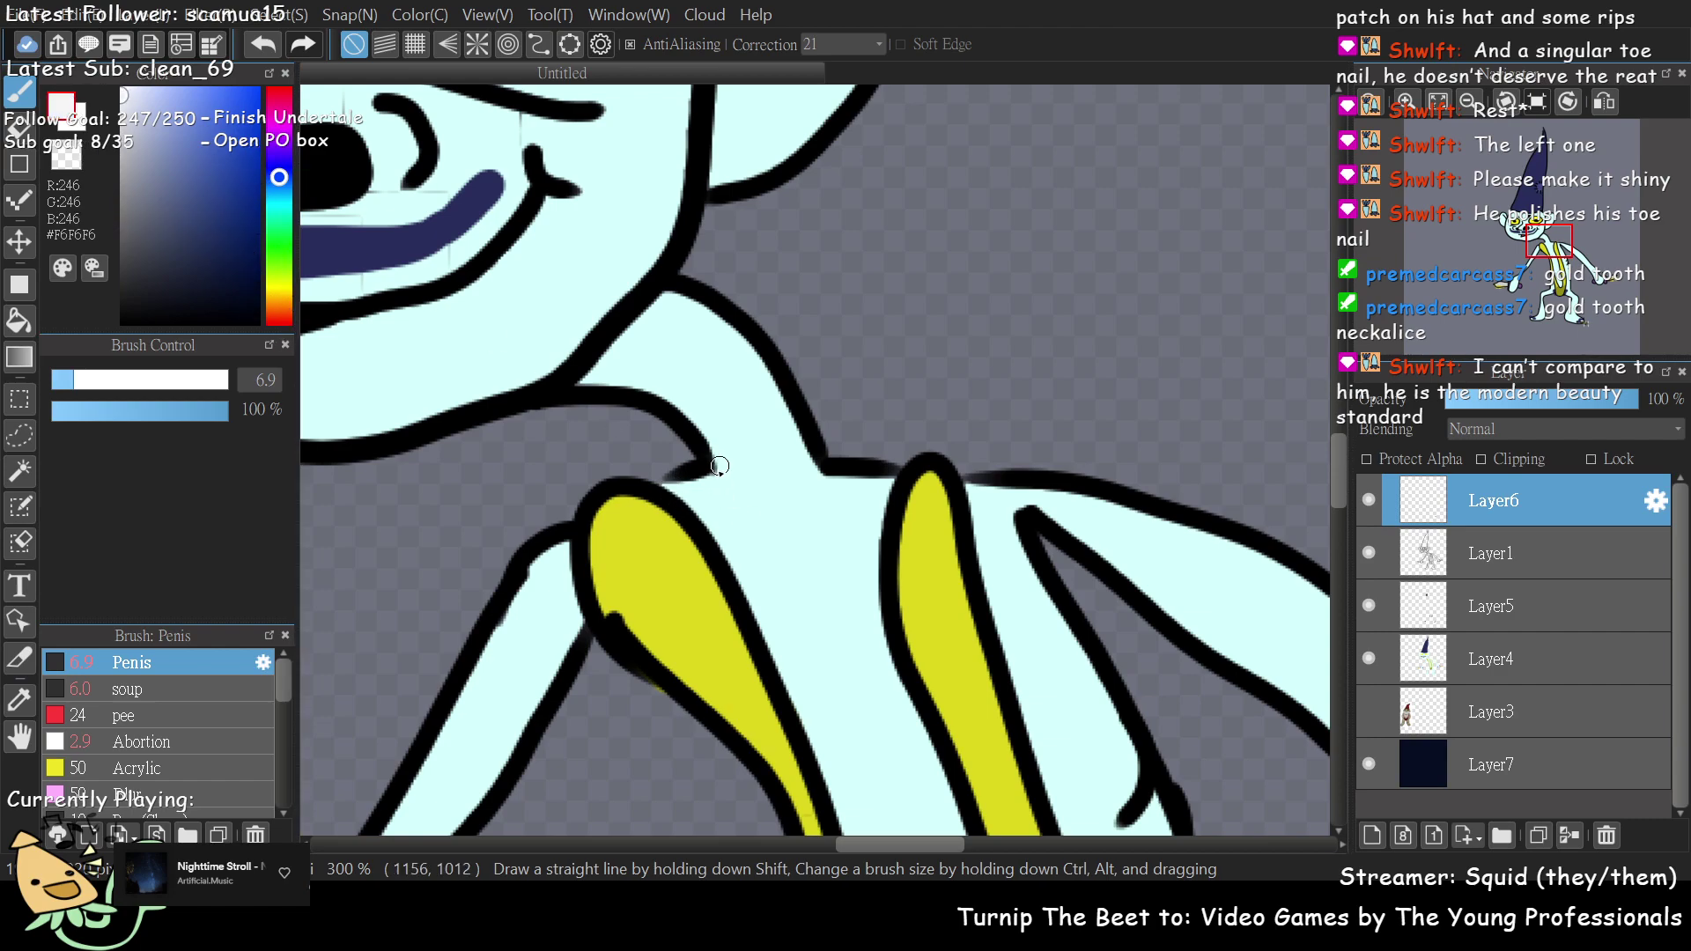
{"action": "left_click_drag", "start_coordinate": [796, 549], "coordinate": [833, 454]}
{"action": "key", "text": "ctrl+z"}
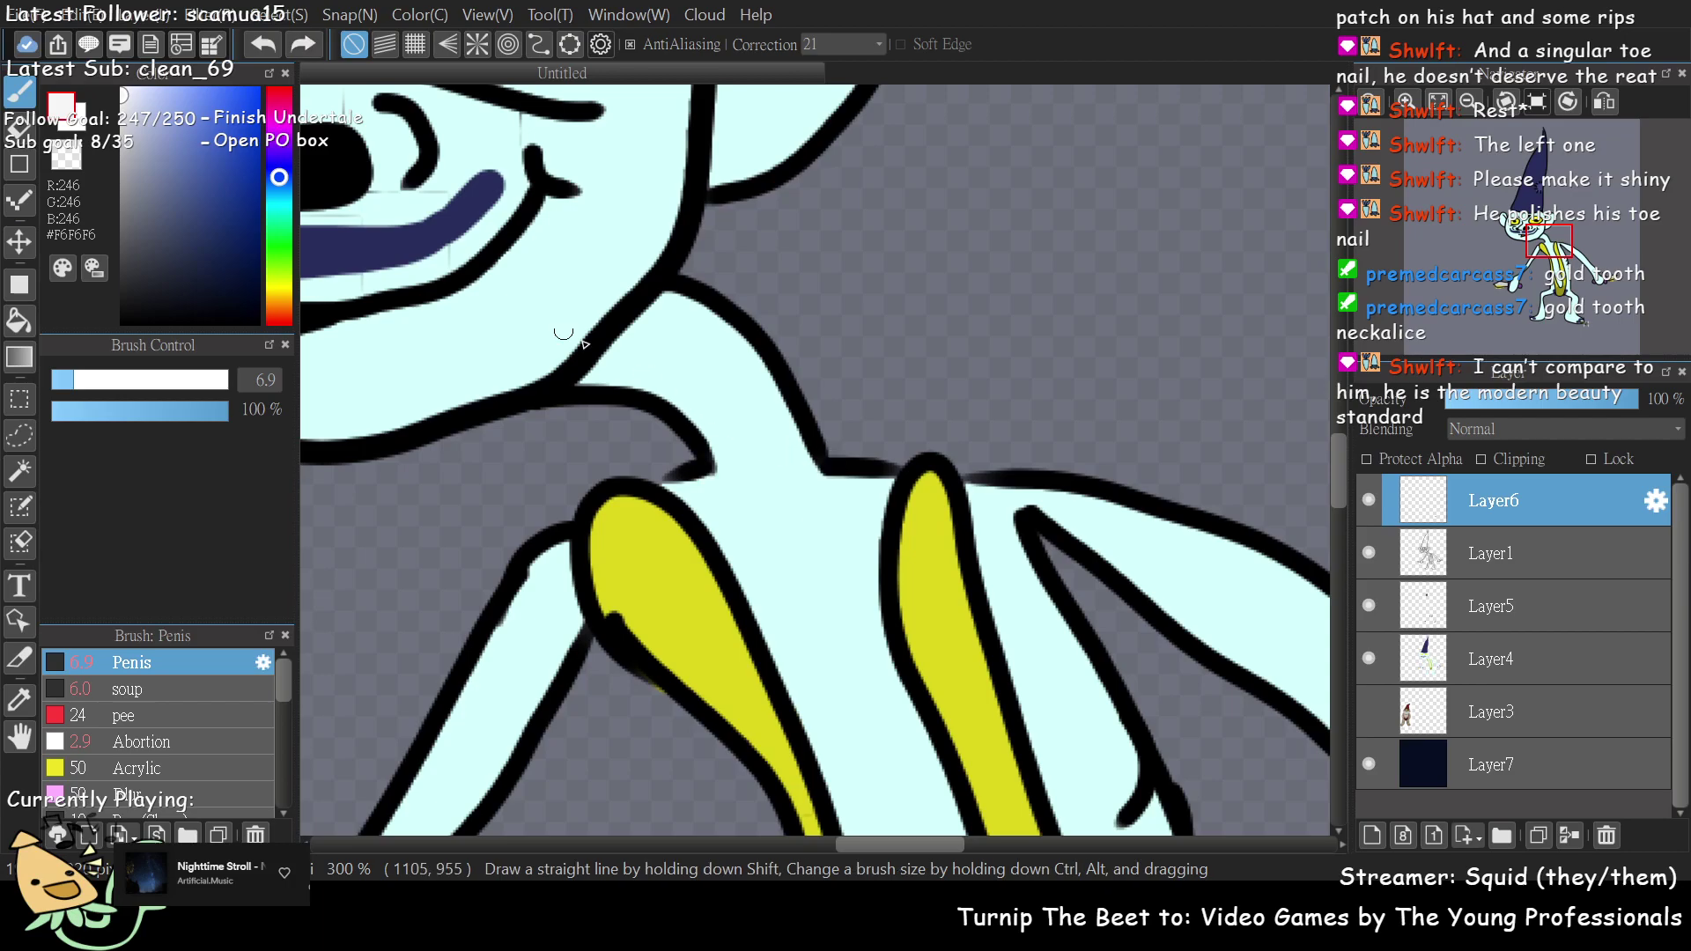
- Draw a V-shaped necklace with a rounded pendant below the neck in the swimsuit's yellow #DCD51B
{"action": "right_click", "coordinate": [656, 567]}
{"action": "scroll", "coordinate": [1001, 550], "scroll_direction": "up", "scroll_amount": 4}
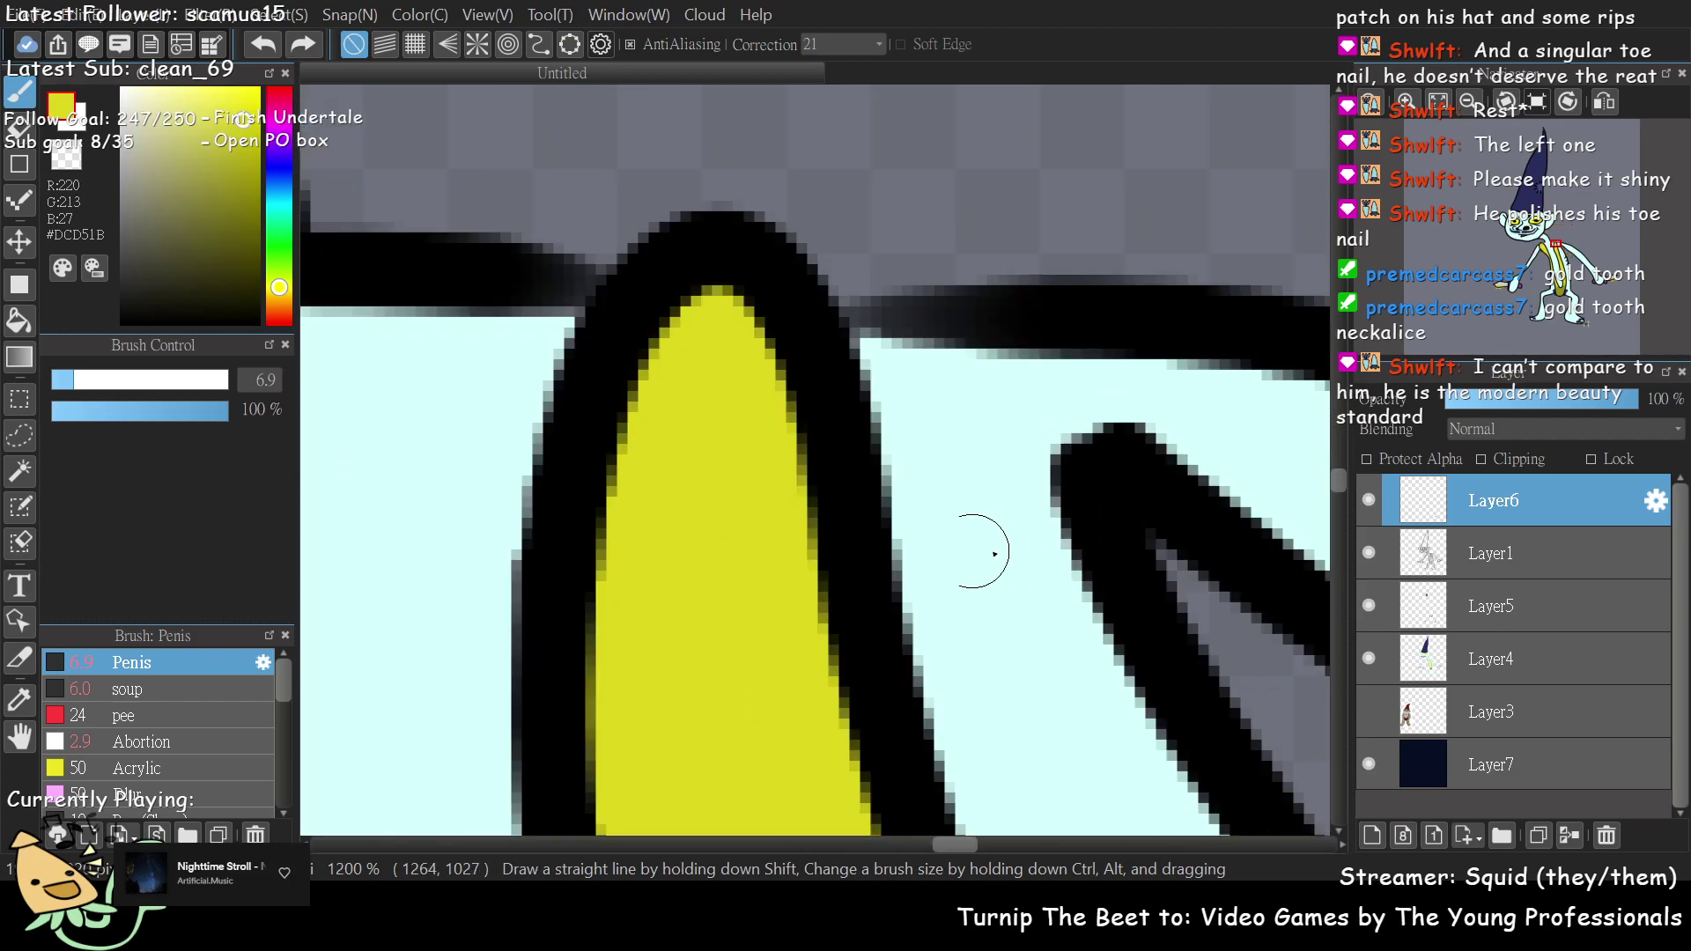
{"action": "scroll", "coordinate": [846, 555], "scroll_direction": "down", "scroll_amount": 2}
{"action": "scroll", "coordinate": [492, 478], "scroll_direction": "down", "scroll_amount": 4}
{"action": "scroll", "coordinate": [412, 491], "scroll_direction": "up", "scroll_amount": 3}
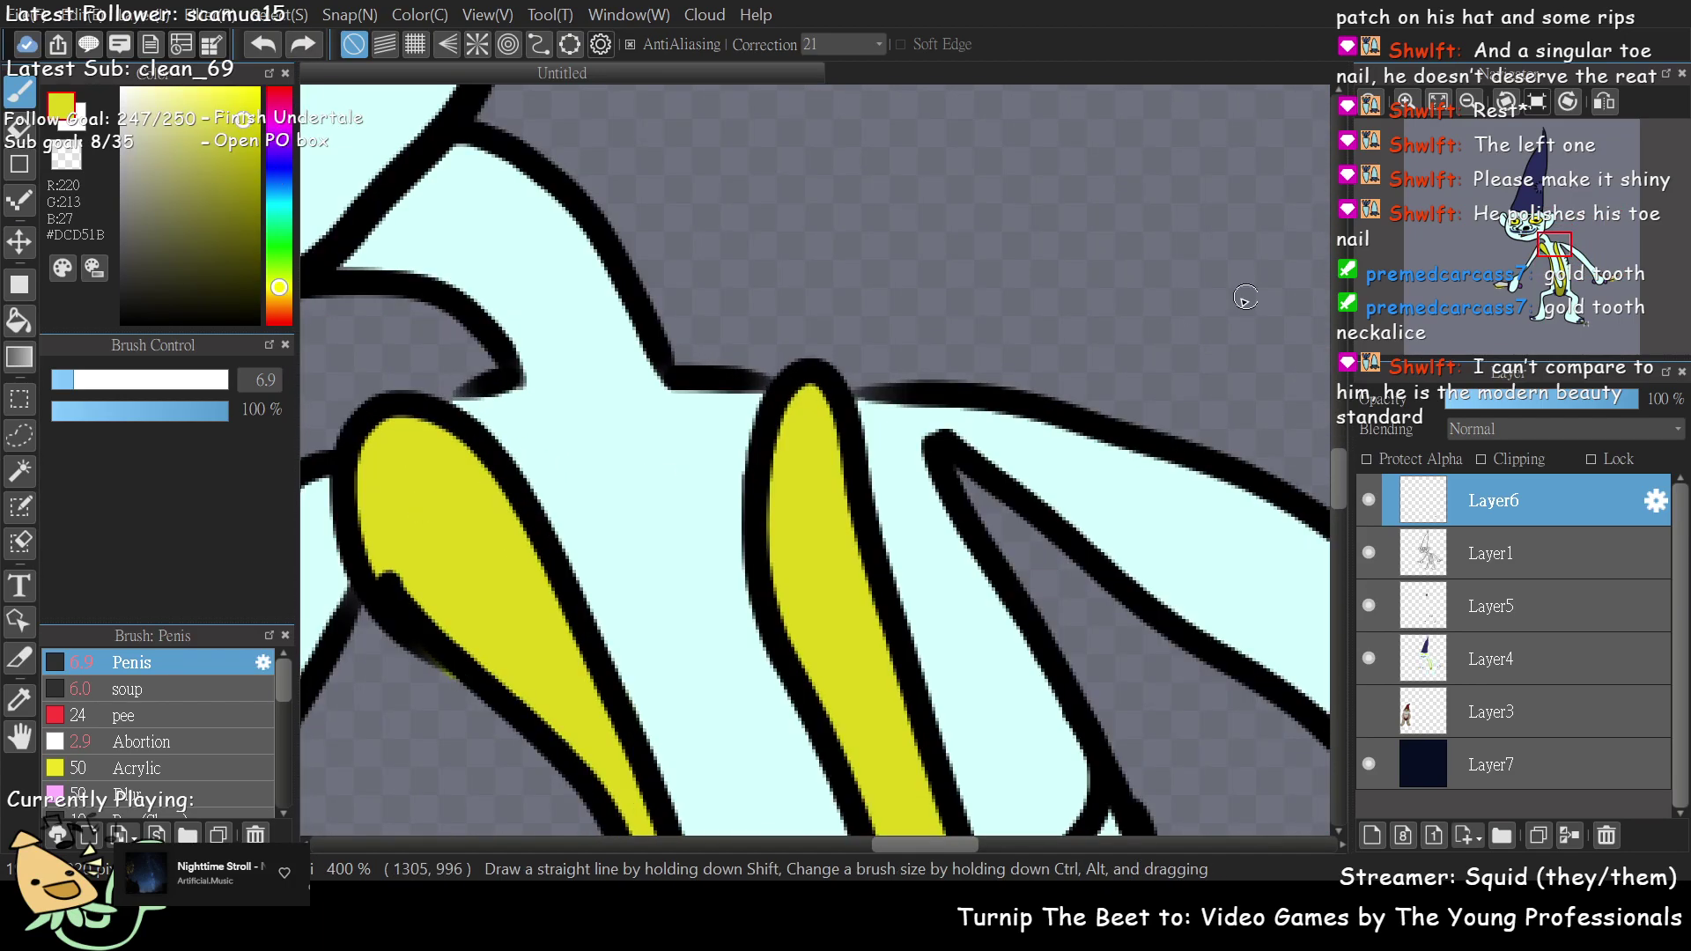
{"action": "mouse_move", "coordinate": [484, 374]}
{"action": "left_mouse_down"}
{"action": "mouse_move", "coordinate": [534, 447]}
{"action": "mouse_move", "coordinate": [633, 528]}
{"action": "mouse_move", "coordinate": [669, 369]}
{"action": "left_mouse_up"}
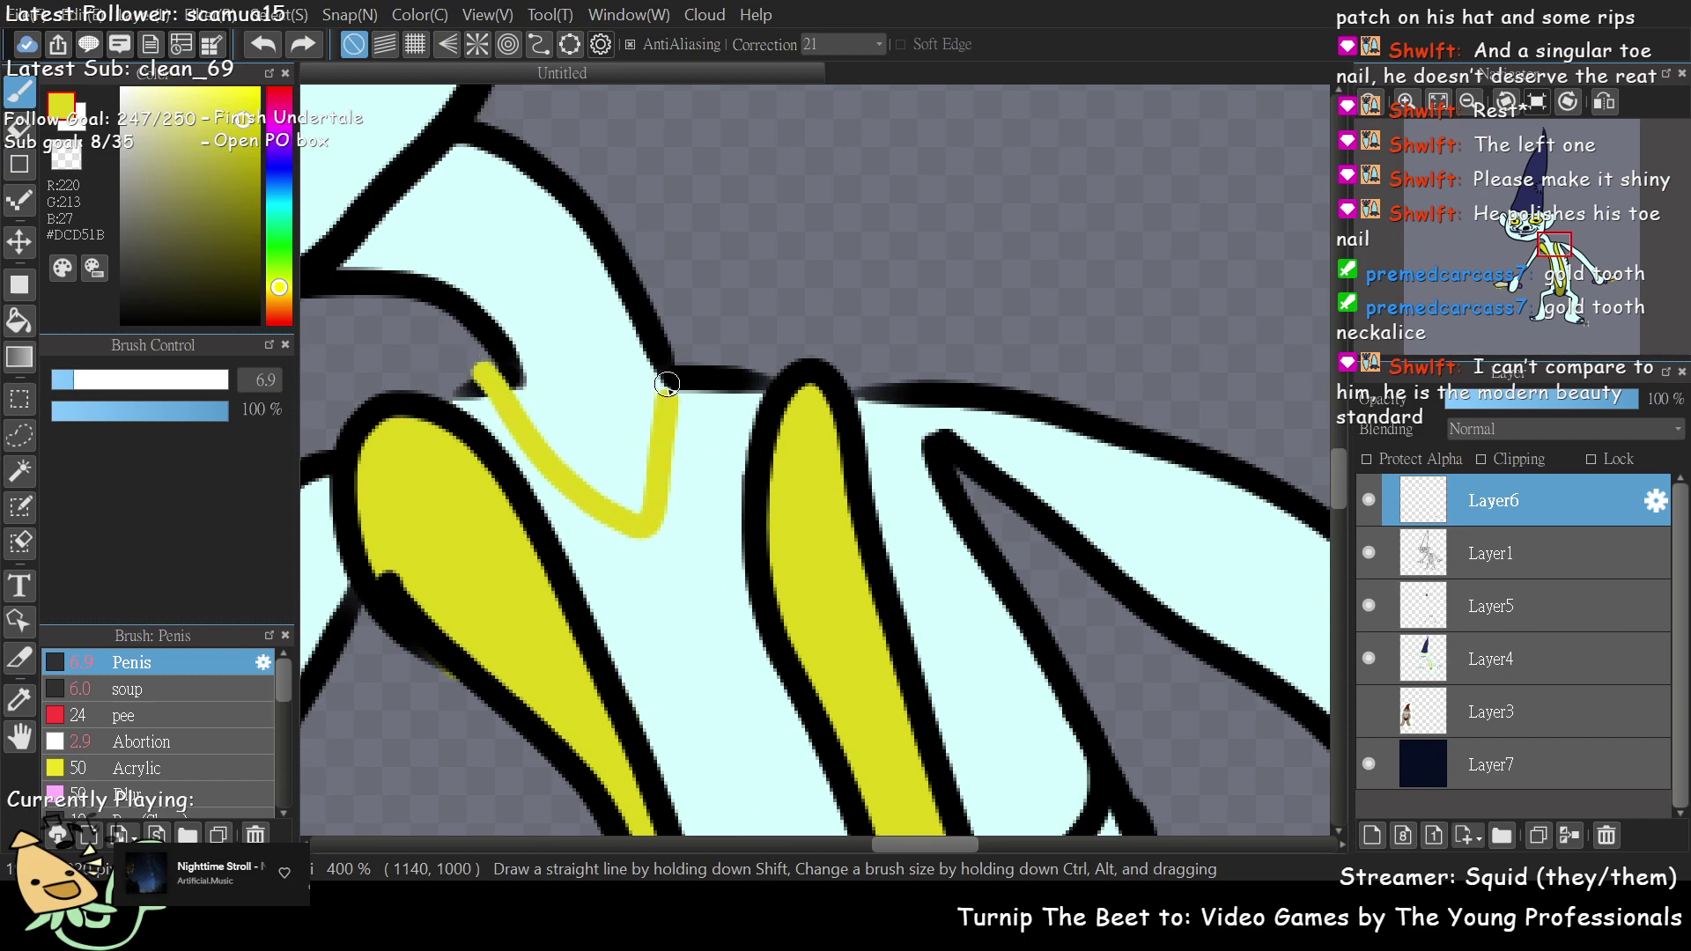
{"action": "mouse_move", "coordinate": [644, 601]}
{"action": "left_mouse_down"}
{"action": "mouse_move", "coordinate": [643, 545]}
{"action": "mouse_move", "coordinate": [682, 537]}
{"action": "mouse_move", "coordinate": [697, 585]}
{"action": "mouse_move", "coordinate": [663, 558]}
{"action": "mouse_move", "coordinate": [661, 595]}
{"action": "mouse_move", "coordinate": [640, 592]}
{"action": "mouse_move", "coordinate": [632, 562]}
{"action": "mouse_move", "coordinate": [683, 546]}
{"action": "left_mouse_up"}
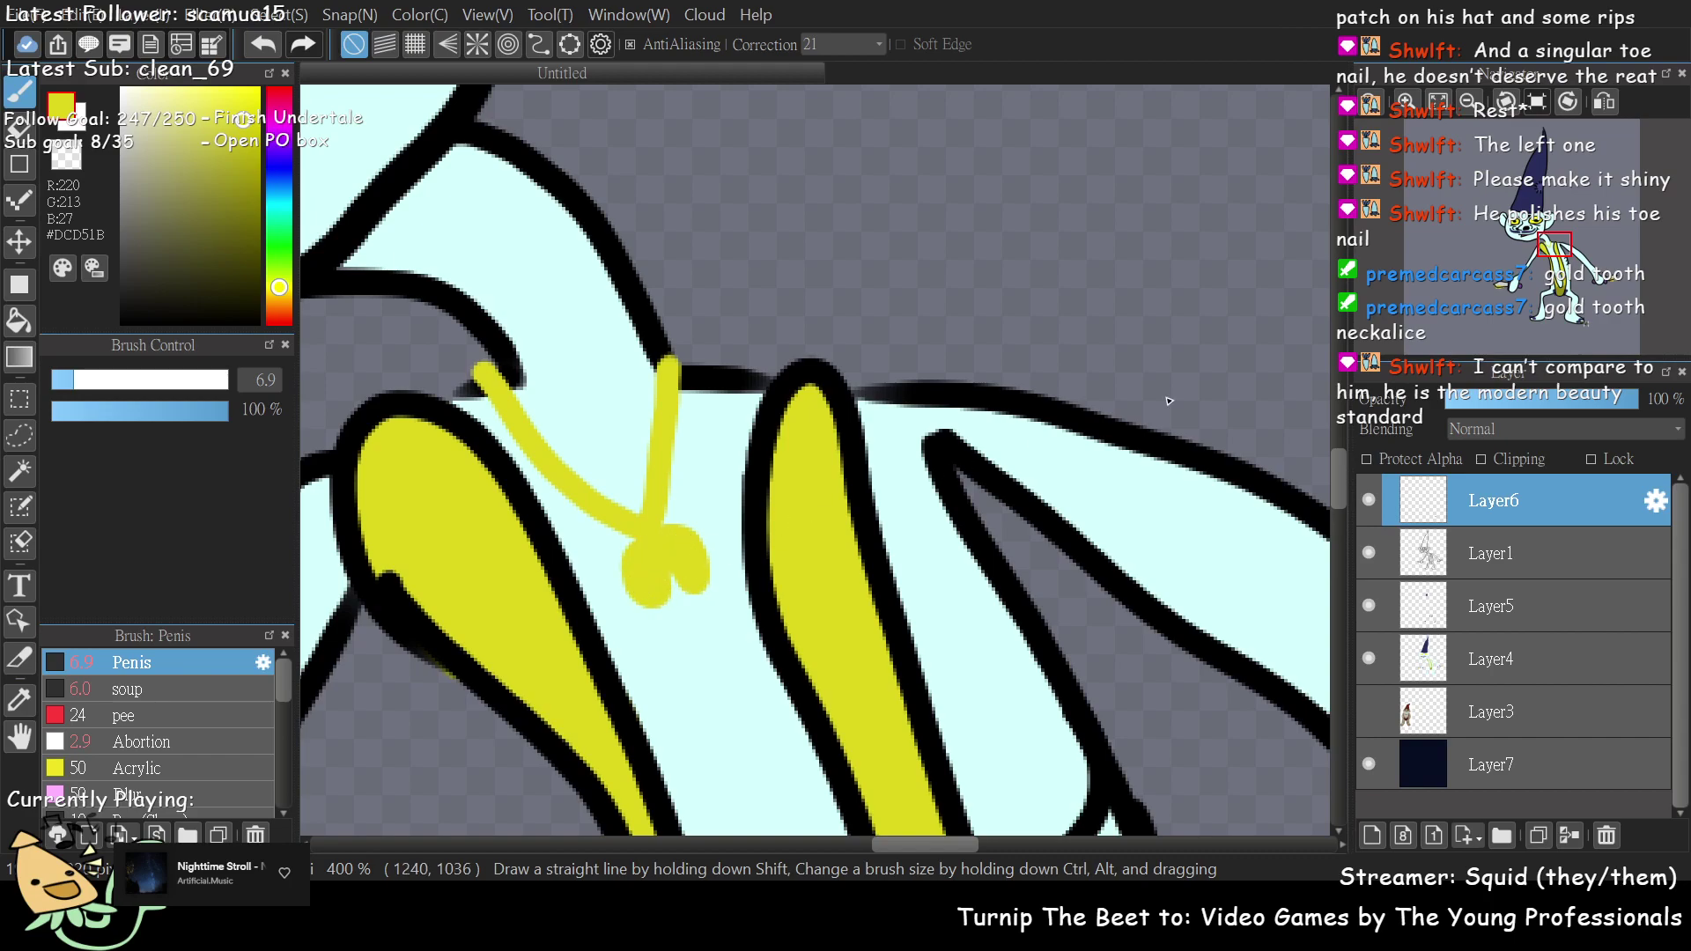
- Fill out the necklace pendant into a two-rooted tooth shape in yellow #DCD51B on Layer6
{"action": "mouse_move", "coordinate": [1535, 269]}
{"action": "left_mouse_down"}
{"action": "mouse_move", "coordinate": [1554, 280]}
{"action": "mouse_move", "coordinate": [1530, 241]}
{"action": "mouse_move", "coordinate": [1551, 260]}
{"action": "mouse_move", "coordinate": [1540, 273]}
{"action": "left_mouse_up"}
{"action": "scroll", "coordinate": [1573, 227], "scroll_direction": "up", "scroll_amount": 2}
{"action": "mouse_move", "coordinate": [855, 724]}
{"action": "left_mouse_down"}
{"action": "mouse_move", "coordinate": [815, 604]}
{"action": "mouse_move", "coordinate": [923, 554]}
{"action": "mouse_move", "coordinate": [966, 593]}
{"action": "mouse_move", "coordinate": [990, 694]}
{"action": "mouse_move", "coordinate": [857, 602]}
{"action": "mouse_move", "coordinate": [978, 673]}
{"action": "mouse_move", "coordinate": [941, 590]}
{"action": "mouse_move", "coordinate": [949, 625]}
{"action": "mouse_move", "coordinate": [890, 582]}
{"action": "mouse_move", "coordinate": [907, 612]}
{"action": "mouse_move", "coordinate": [879, 739]}
{"action": "mouse_move", "coordinate": [830, 635]}
{"action": "mouse_move", "coordinate": [867, 681]}
{"action": "mouse_move", "coordinate": [881, 620]}
{"action": "left_mouse_up"}
- Outline the tooth pendant and add the small crown crease in black #000000 with a 1.7 brush
{"action": "left_click_drag", "start_coordinate": [195, 310], "coordinate": [123, 323]}
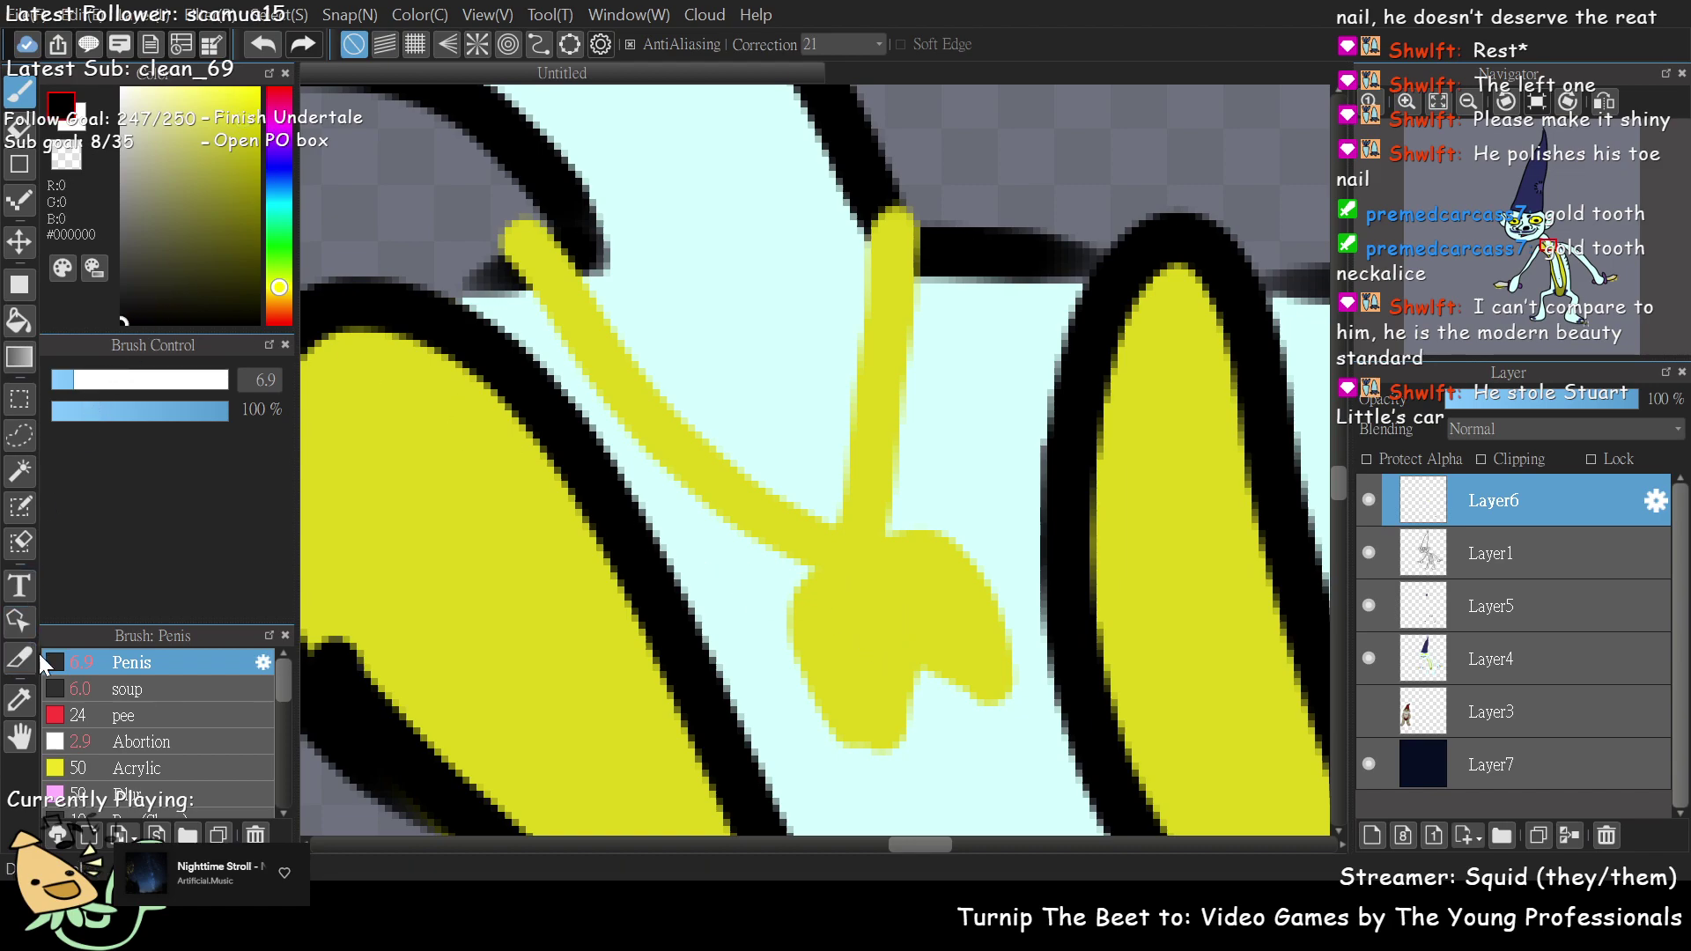
{"action": "left_click", "coordinate": [55, 379]}
{"action": "mouse_move", "coordinate": [843, 594]}
{"action": "left_mouse_down"}
{"action": "mouse_move", "coordinate": [885, 588]}
{"action": "mouse_move", "coordinate": [903, 557]}
{"action": "mouse_move", "coordinate": [882, 604]}
{"action": "left_mouse_up"}
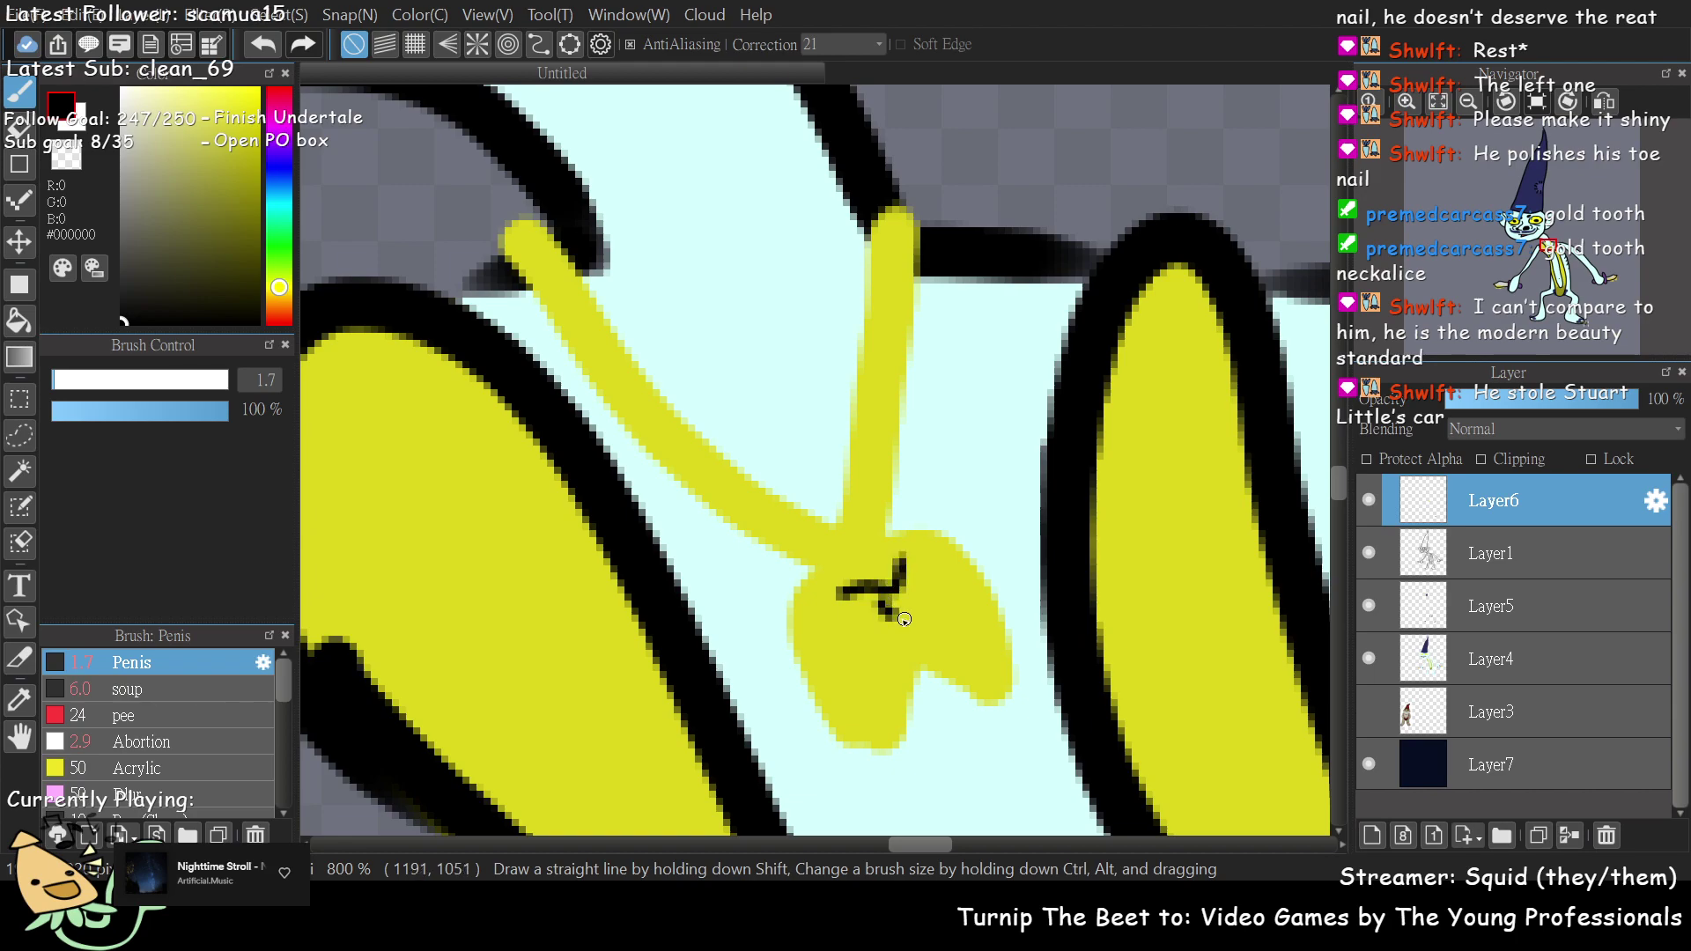
{"action": "key", "text": "ctrl+z"}
{"action": "mouse_move", "coordinate": [918, 664]}
{"action": "left_mouse_down"}
{"action": "mouse_move", "coordinate": [907, 732]}
{"action": "mouse_move", "coordinate": [884, 752]}
{"action": "mouse_move", "coordinate": [849, 698]}
{"action": "mouse_move", "coordinate": [861, 746]}
{"action": "mouse_move", "coordinate": [846, 737]}
{"action": "mouse_move", "coordinate": [805, 650]}
{"action": "mouse_move", "coordinate": [809, 566]}
{"action": "mouse_move", "coordinate": [850, 569]}
{"action": "mouse_move", "coordinate": [916, 528]}
{"action": "mouse_move", "coordinate": [957, 545]}
{"action": "mouse_move", "coordinate": [1005, 629]}
{"action": "mouse_move", "coordinate": [1008, 690]}
{"action": "mouse_move", "coordinate": [968, 636]}
{"action": "mouse_move", "coordinate": [935, 677]}
{"action": "mouse_move", "coordinate": [1010, 691]}
{"action": "mouse_move", "coordinate": [991, 665]}
{"action": "mouse_move", "coordinate": [962, 700]}
{"action": "mouse_move", "coordinate": [977, 711]}
{"action": "mouse_move", "coordinate": [985, 673]}
{"action": "mouse_move", "coordinate": [994, 698]}
{"action": "mouse_move", "coordinate": [1010, 679]}
{"action": "mouse_move", "coordinate": [990, 578]}
{"action": "mouse_move", "coordinate": [928, 526]}
{"action": "mouse_move", "coordinate": [842, 566]}
{"action": "left_mouse_up"}
{"action": "key", "text": "ctrl+z"}
{"action": "key", "text": "ctrl+z"}
{"action": "scroll", "coordinate": [1510, 288], "scroll_direction": "down", "scroll_amount": 2}
{"action": "scroll", "coordinate": [1118, 608], "scroll_direction": "up", "scroll_amount": 4}
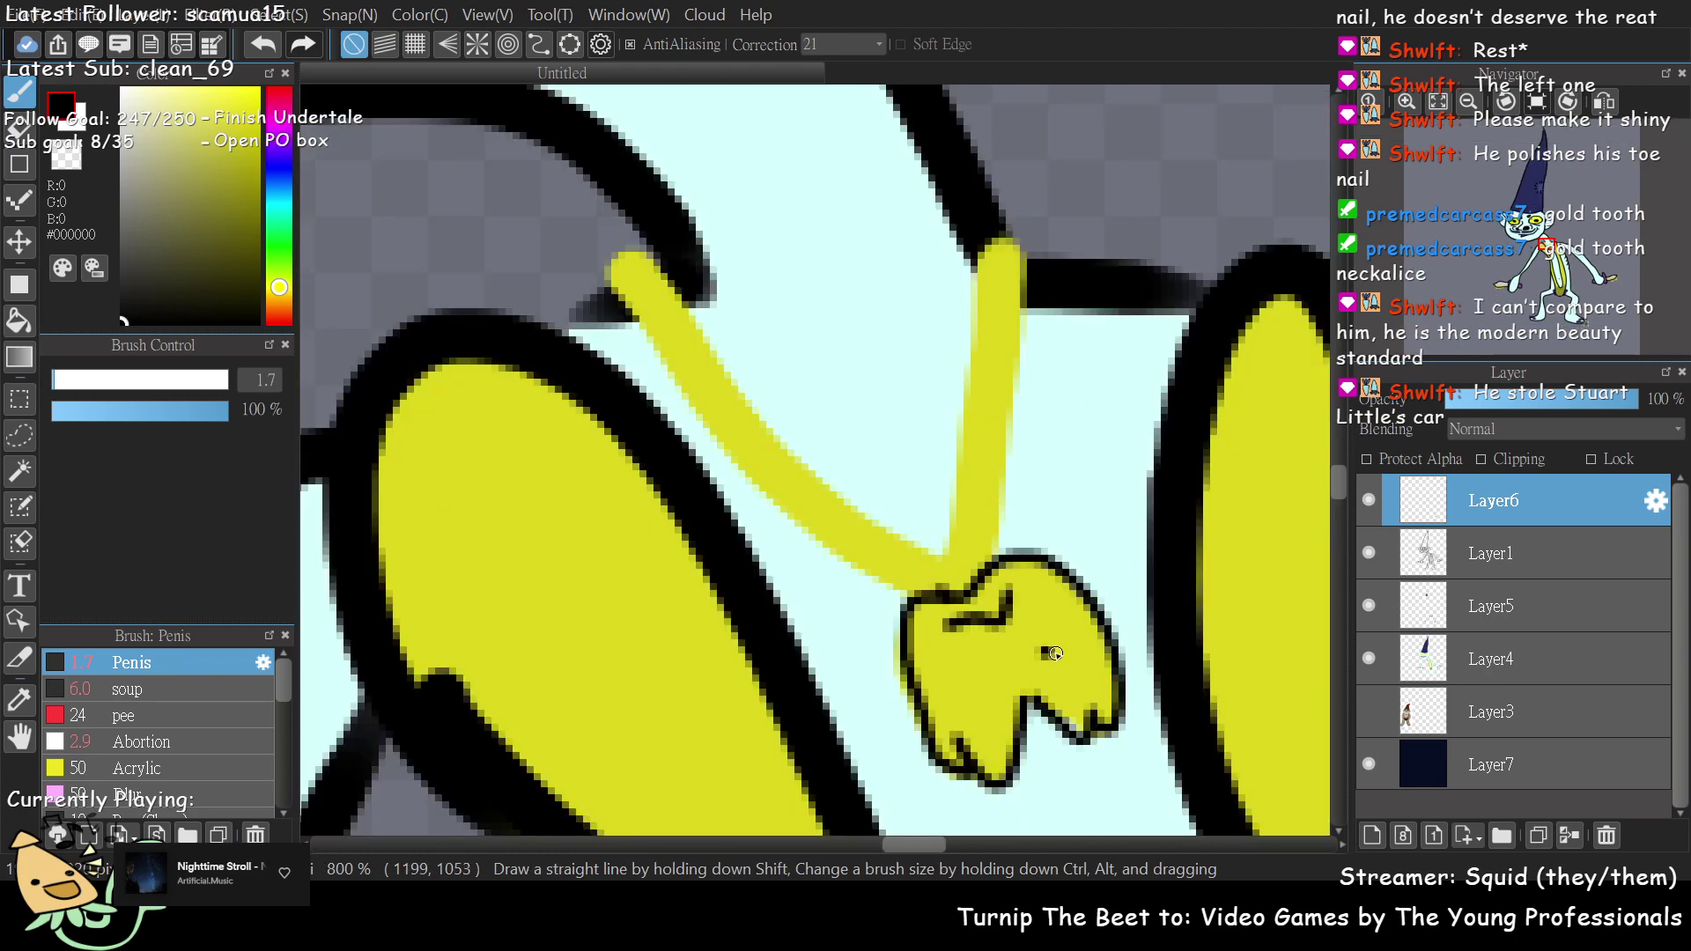
- Add thin black curved contour lines inside both sides of the tooth pendant
{"action": "left_click_drag", "start_coordinate": [1056, 653], "coordinate": [1092, 695]}
{"action": "key", "text": "ctrl+z"}
{"action": "mouse_move", "coordinate": [1042, 620]}
{"action": "left_mouse_down"}
{"action": "mouse_move", "coordinate": [1084, 694]}
{"action": "mouse_move", "coordinate": [1073, 648]}
{"action": "mouse_move", "coordinate": [1097, 684]}
{"action": "mouse_move", "coordinate": [1073, 641]}
{"action": "mouse_move", "coordinate": [1097, 708]}
{"action": "left_mouse_up"}
{"action": "key", "text": "ctrl+z"}
{"action": "key", "text": "ctrl+z"}
{"action": "key", "text": "ctrl+z"}
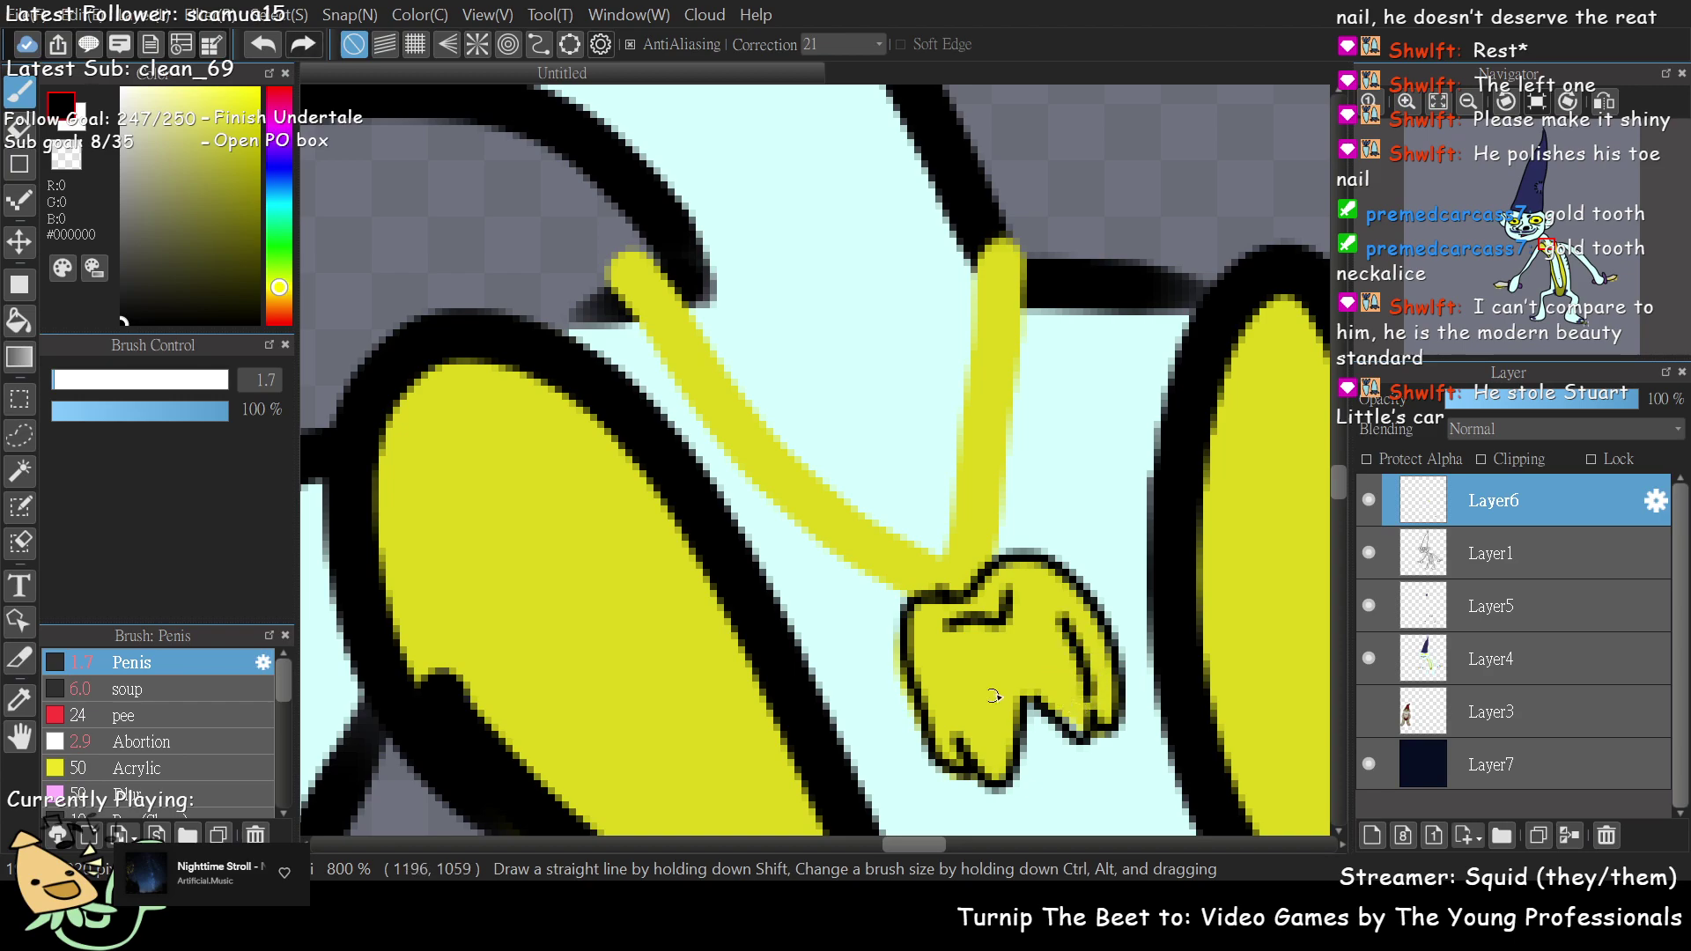
{"action": "mouse_move", "coordinate": [962, 725]}
{"action": "left_mouse_down"}
{"action": "mouse_move", "coordinate": [928, 656]}
{"action": "mouse_move", "coordinate": [933, 715]}
{"action": "left_mouse_up"}
{"action": "key", "text": "ctrl+z"}
{"action": "key", "text": "ctrl+z"}
{"action": "left_click_drag", "start_coordinate": [924, 645], "coordinate": [953, 724]}
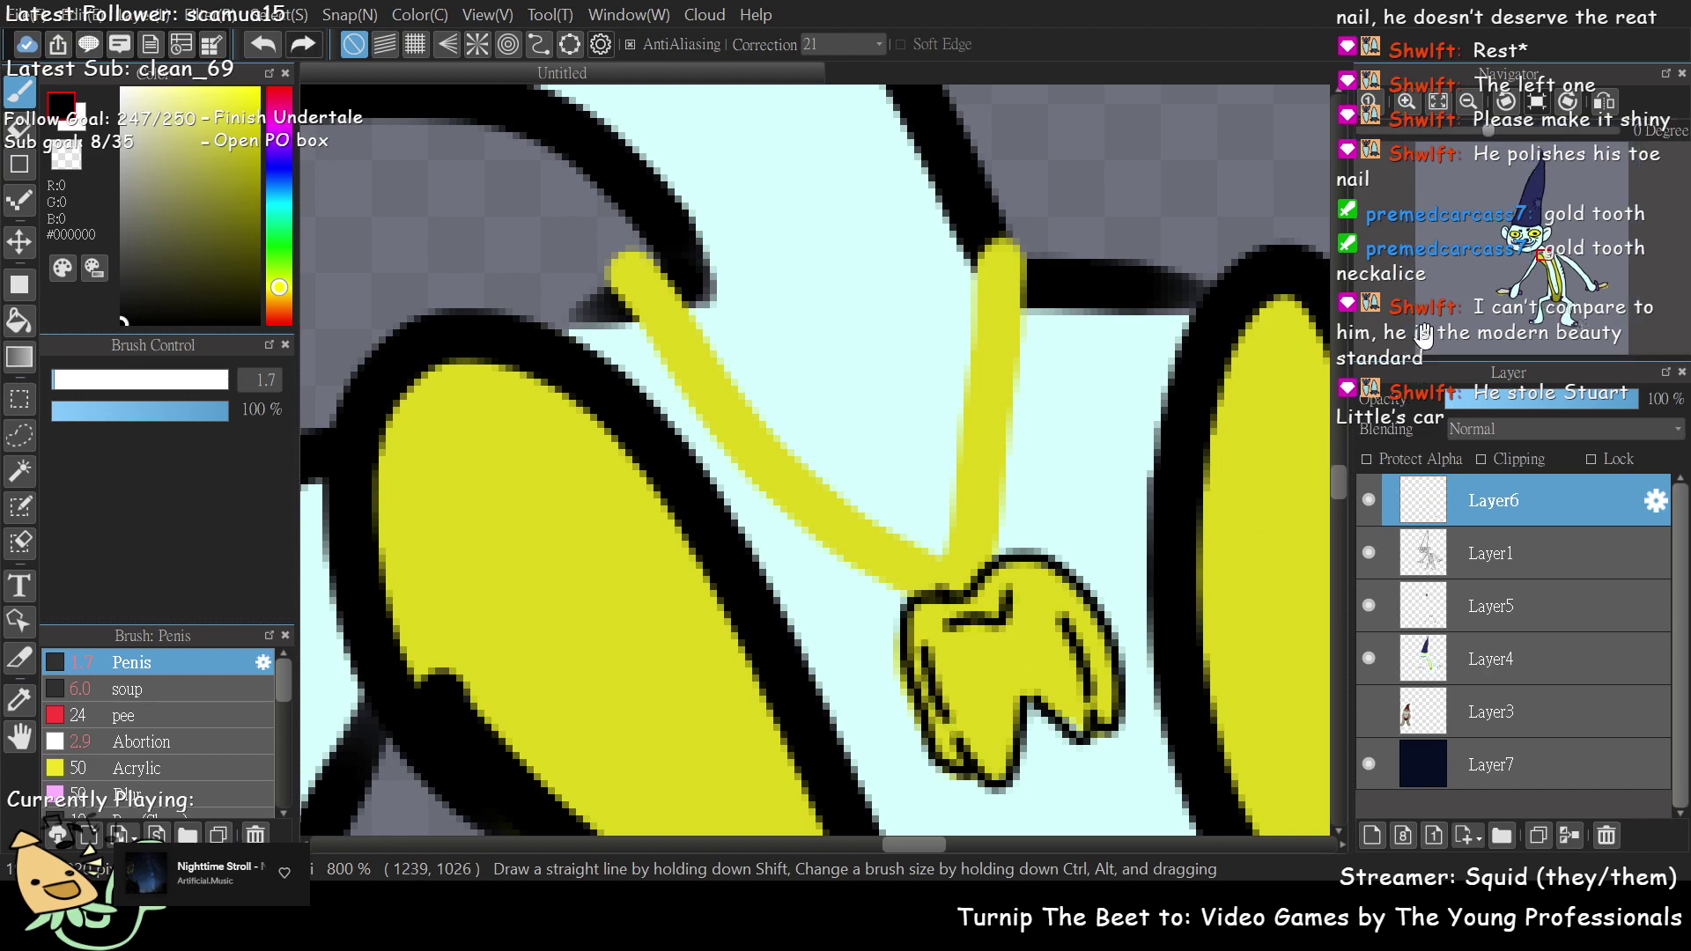
- Paint over the stray thin lines across the hip and legs on Layer4 with skin colour #D4FFFC and a 13.1 brush
{"action": "scroll", "coordinate": [1529, 259], "scroll_direction": "down", "scroll_amount": 4}
{"action": "scroll", "coordinate": [1530, 257], "scroll_direction": "down", "scroll_amount": 4}
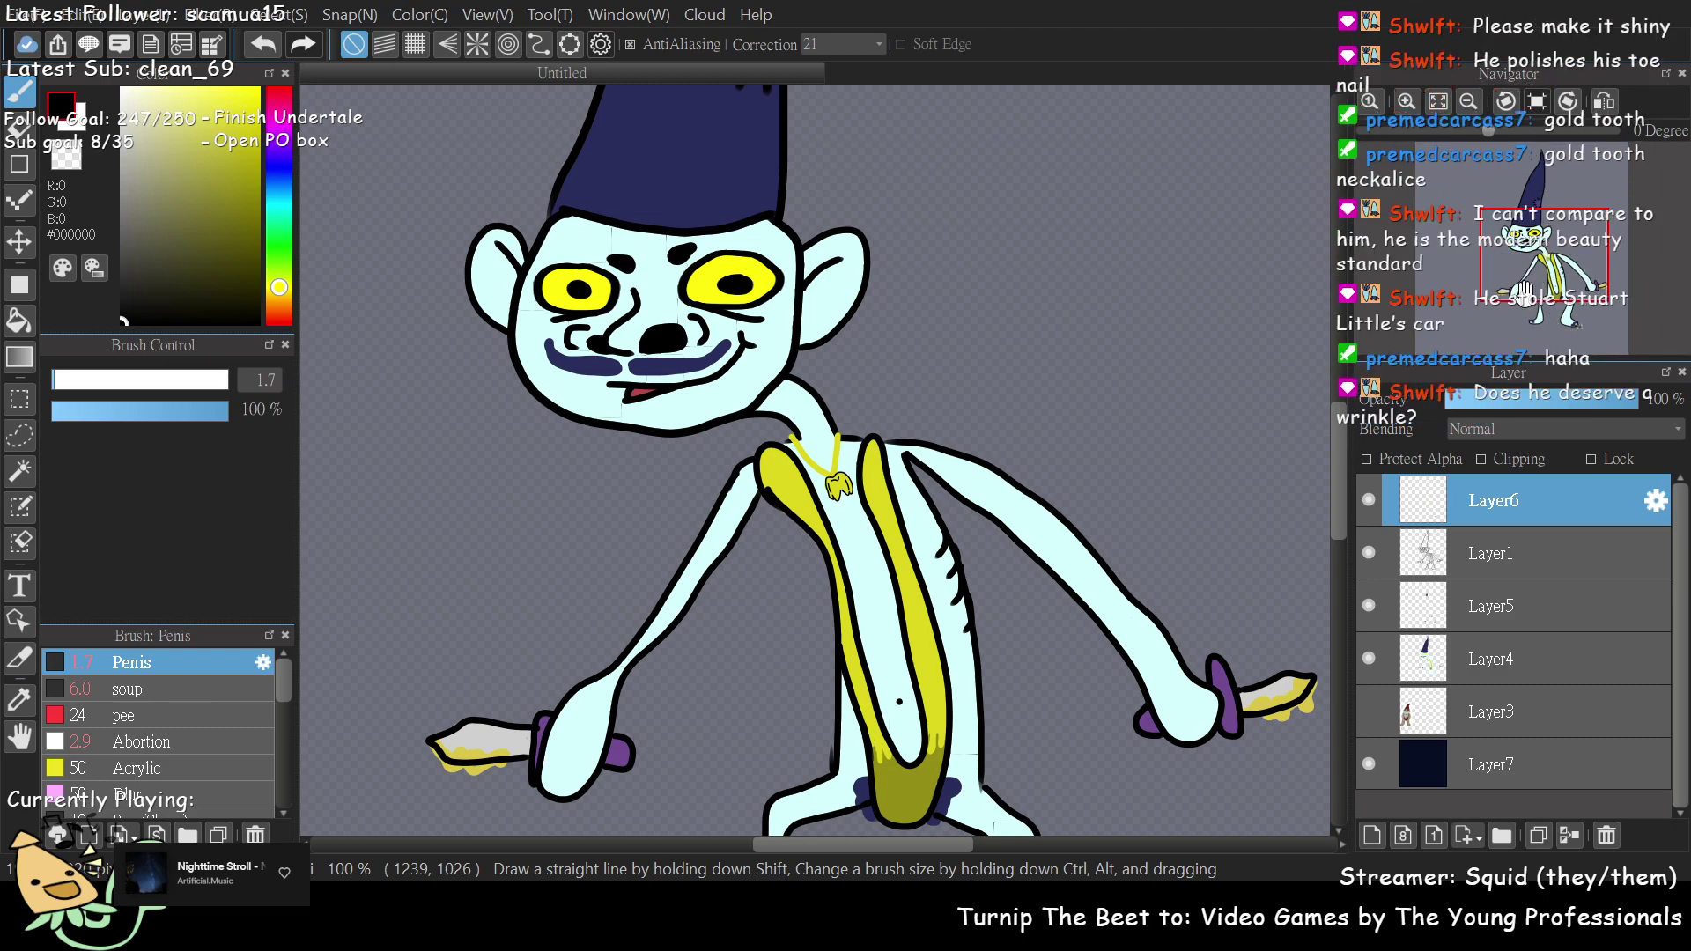
{"action": "scroll", "coordinate": [1524, 290], "scroll_direction": "down", "scroll_amount": 2}
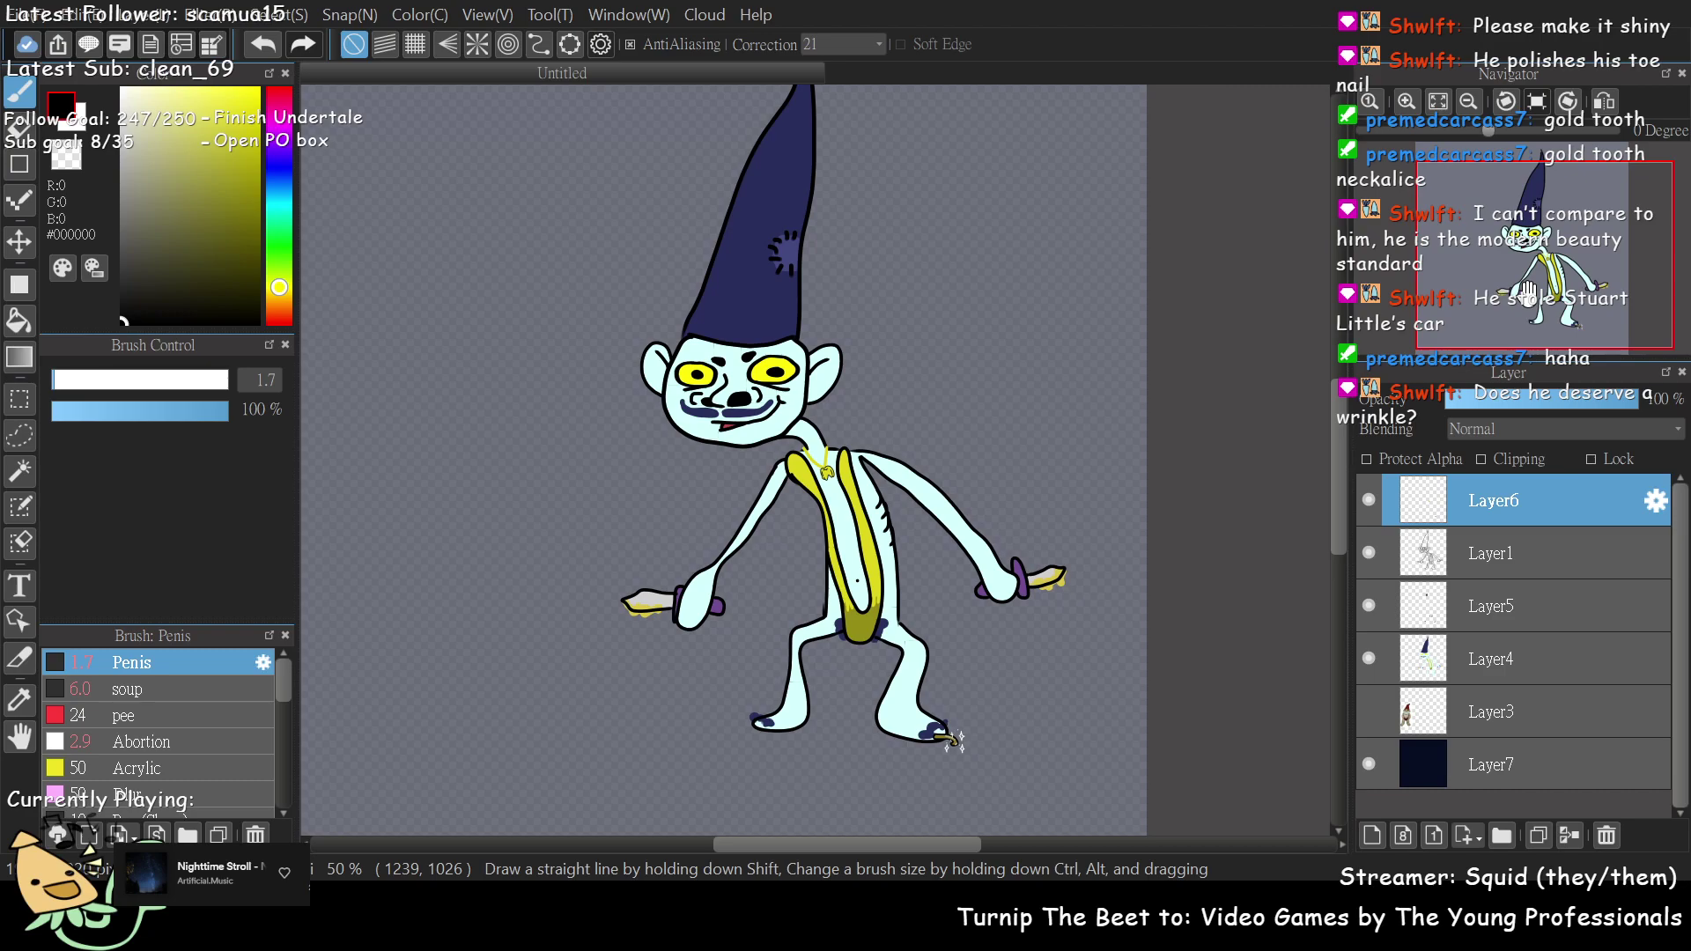
{"action": "scroll", "coordinate": [1528, 293], "scroll_direction": "up", "scroll_amount": 3}
{"action": "left_click_drag", "start_coordinate": [1527, 276], "coordinate": [1560, 299]}
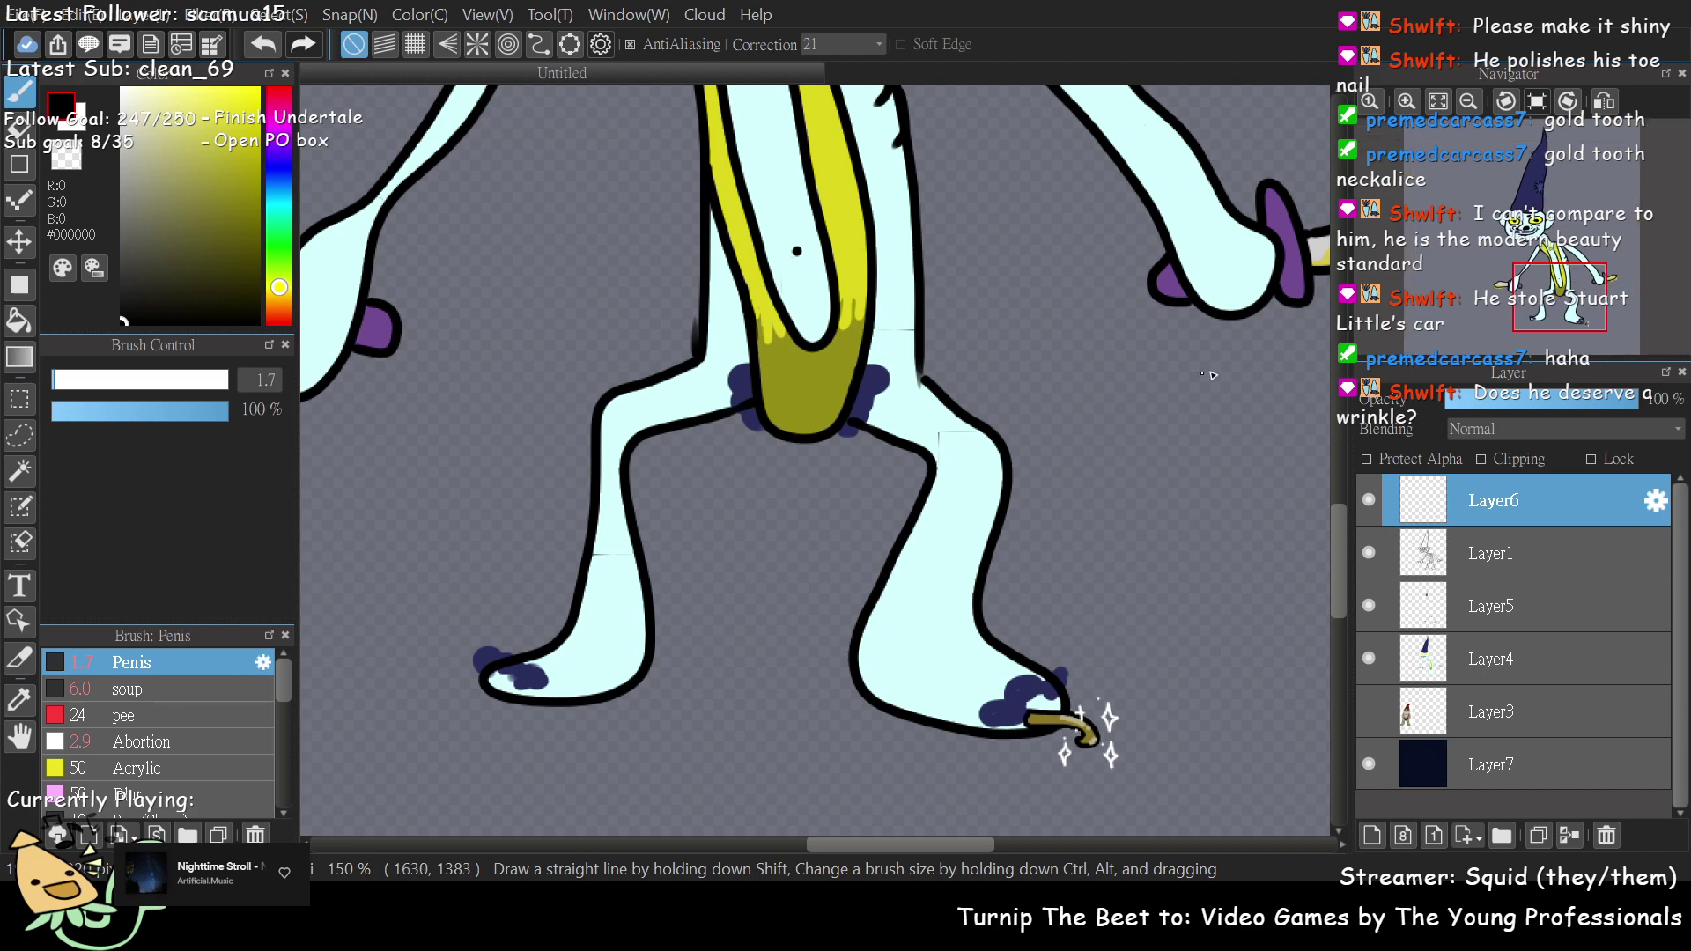
{"action": "left_click", "coordinate": [1467, 667]}
{"action": "right_click", "coordinate": [925, 547]}
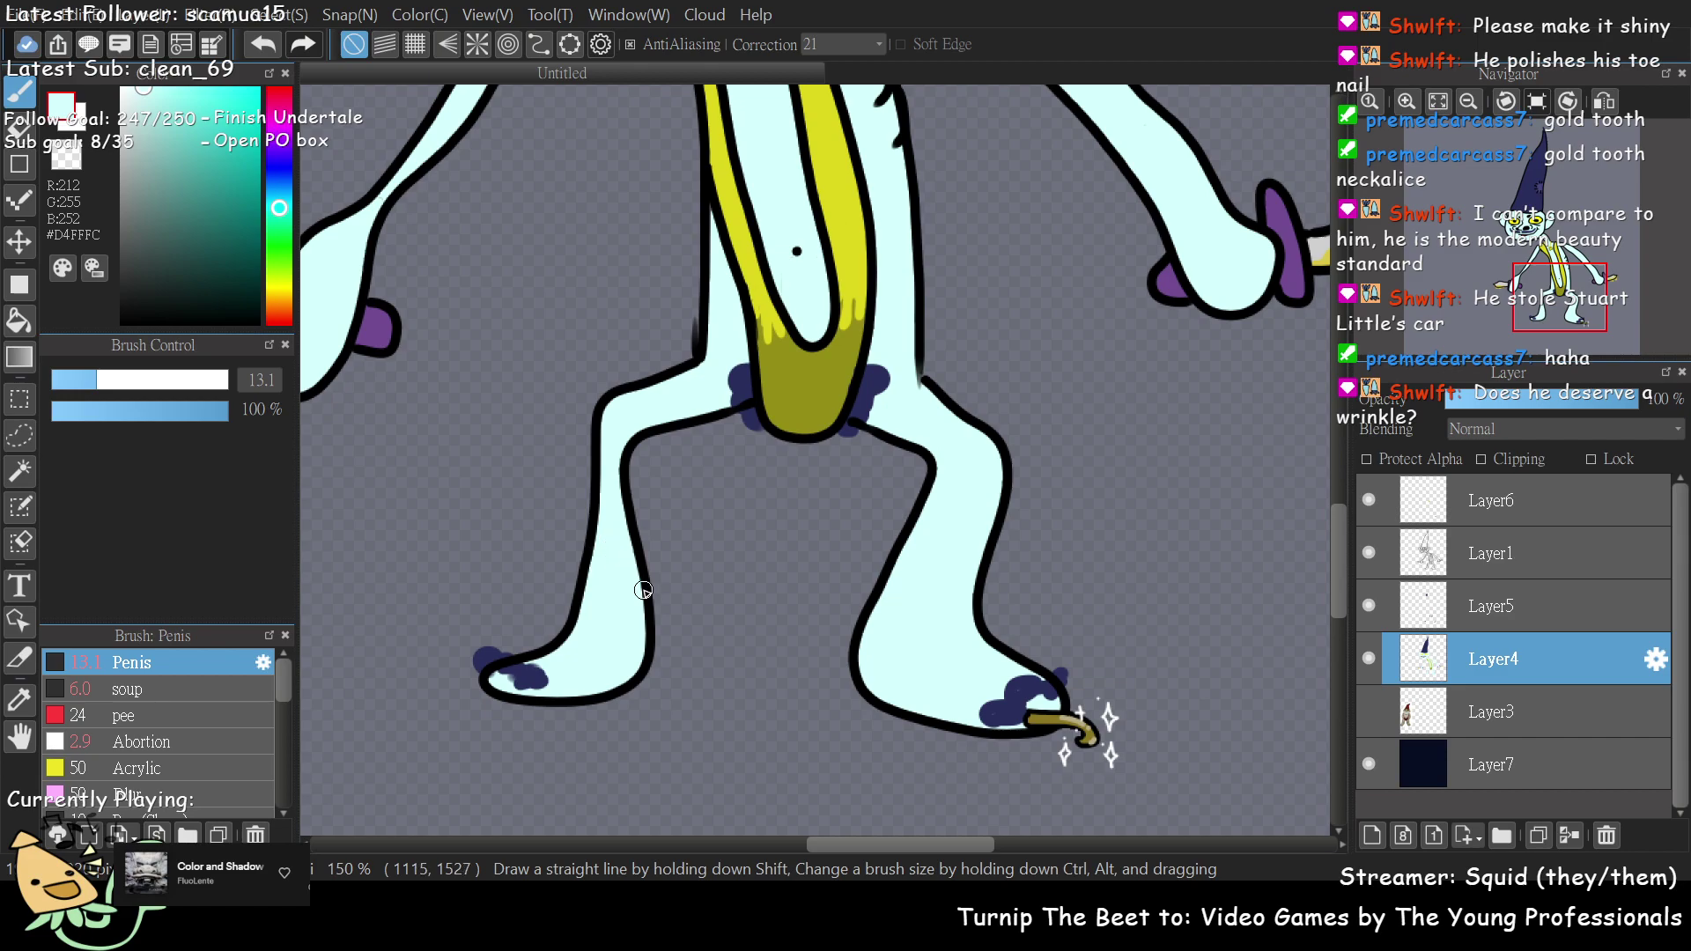
- Paint over the stray thin lines across the gnome's face on Layer4 with skin colour #D4FFFC and a 6.5 brush
{"action": "mouse_move", "coordinate": [1541, 327]}
{"action": "left_click_drag", "start_coordinate": [1541, 327], "coordinate": [1518, 253]}
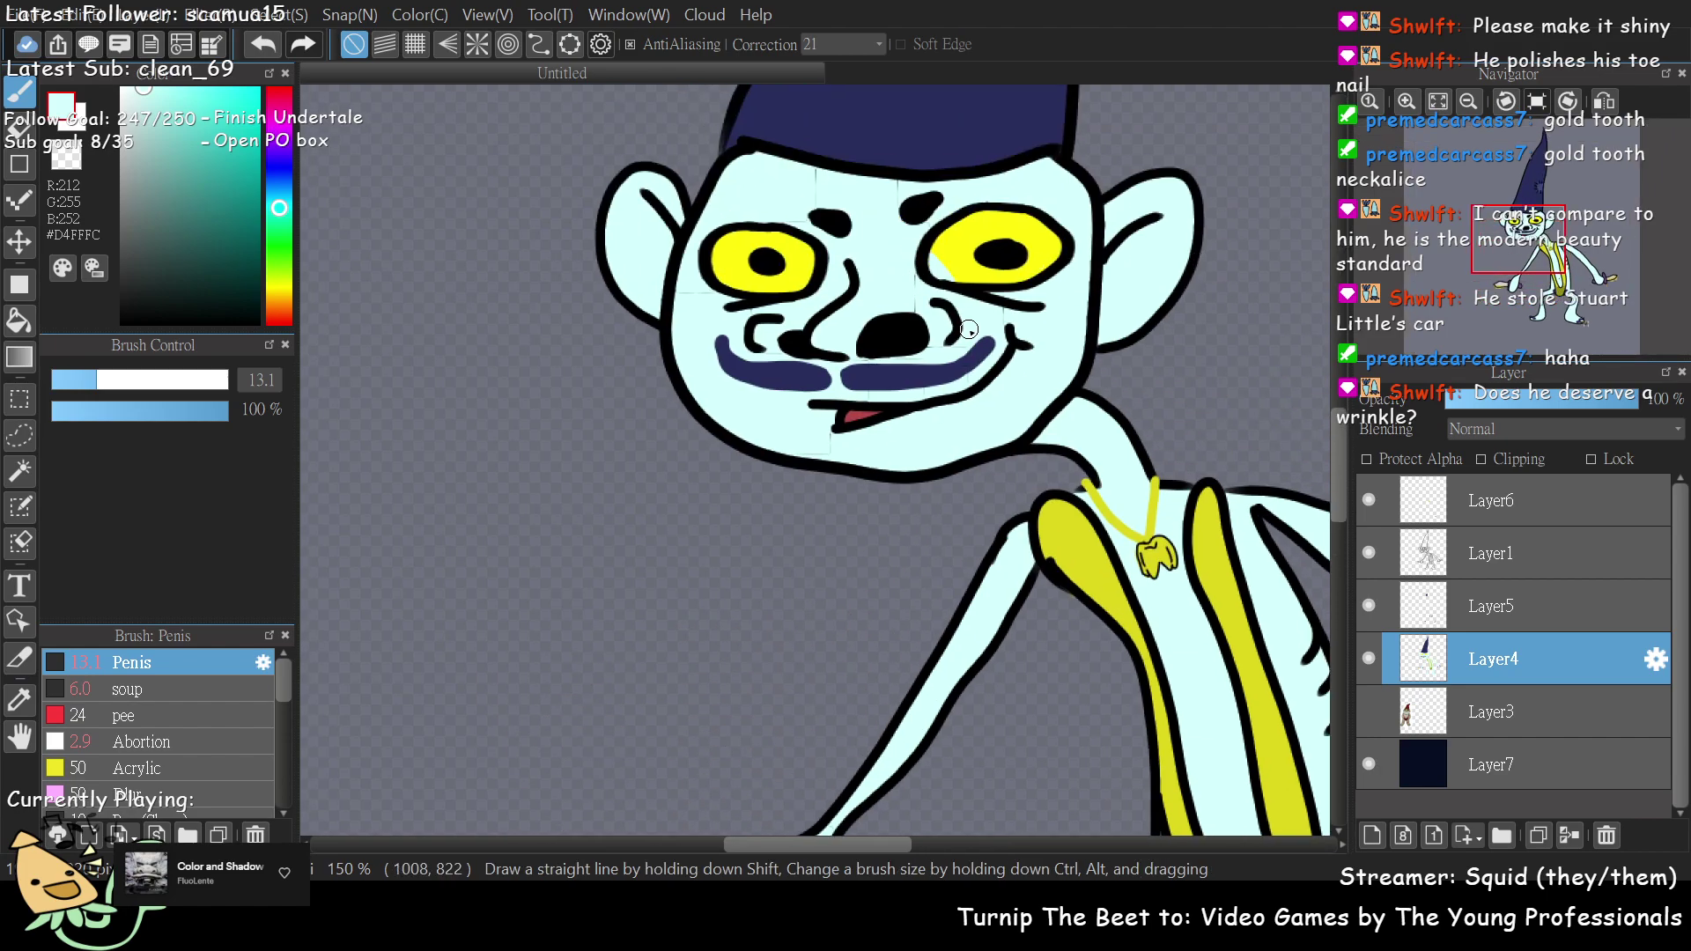
{"action": "scroll", "coordinate": [1546, 216], "scroll_direction": "up", "scroll_amount": 2}
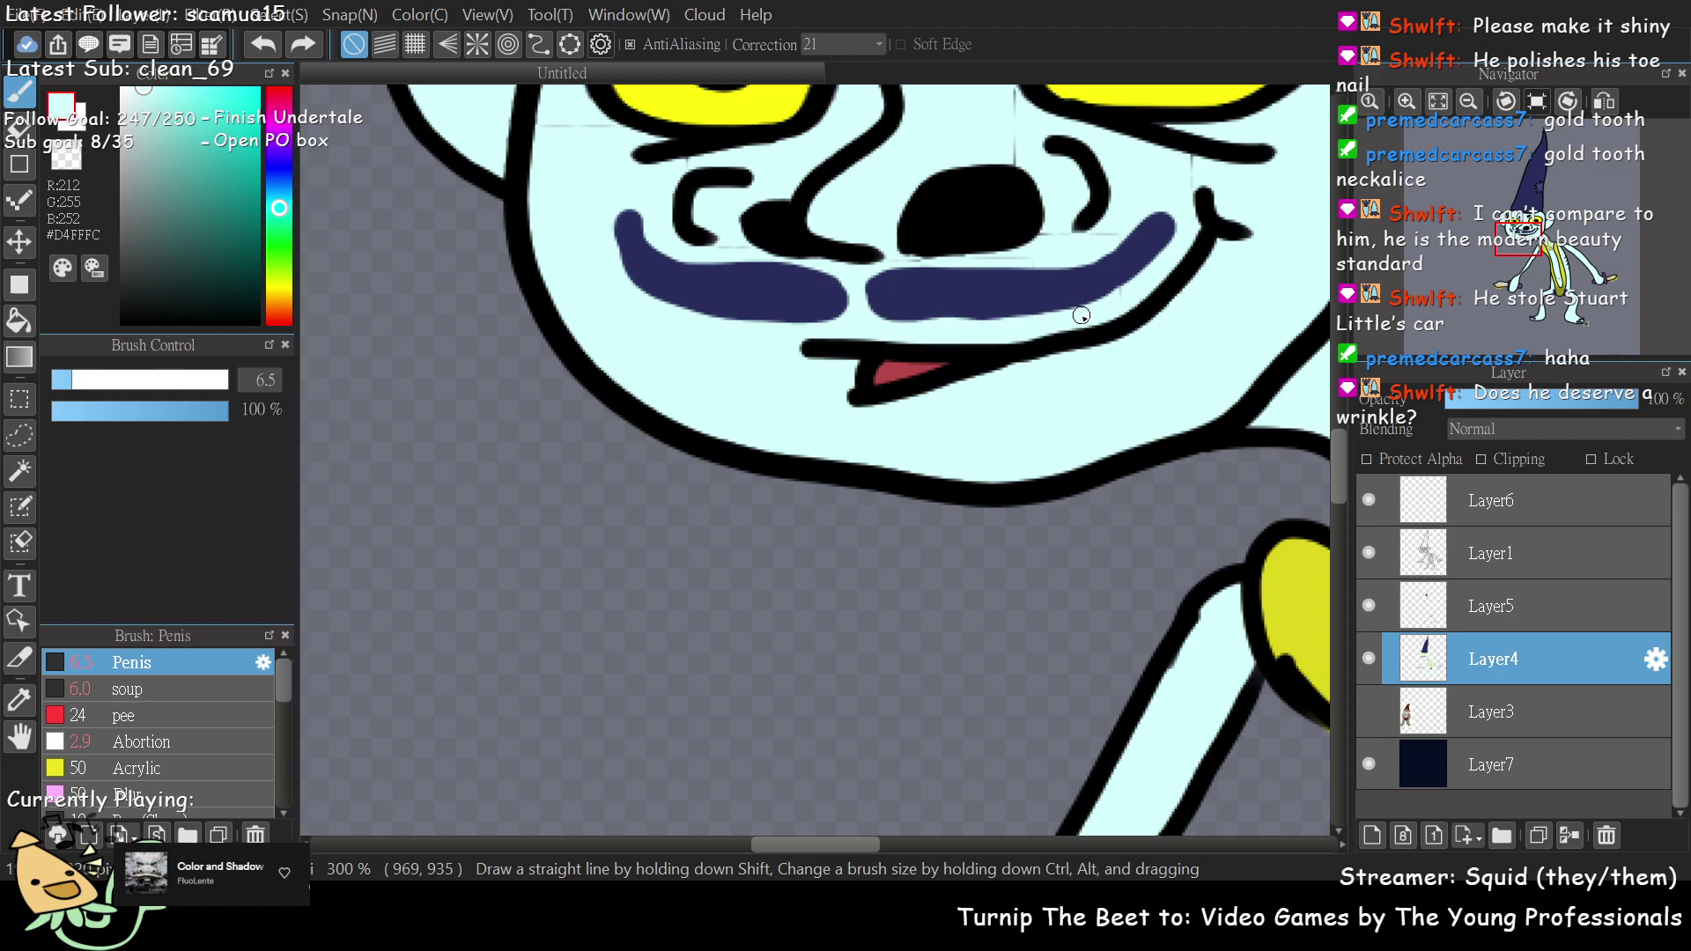
{"action": "left_click_drag", "start_coordinate": [1529, 243], "coordinate": [1521, 231]}
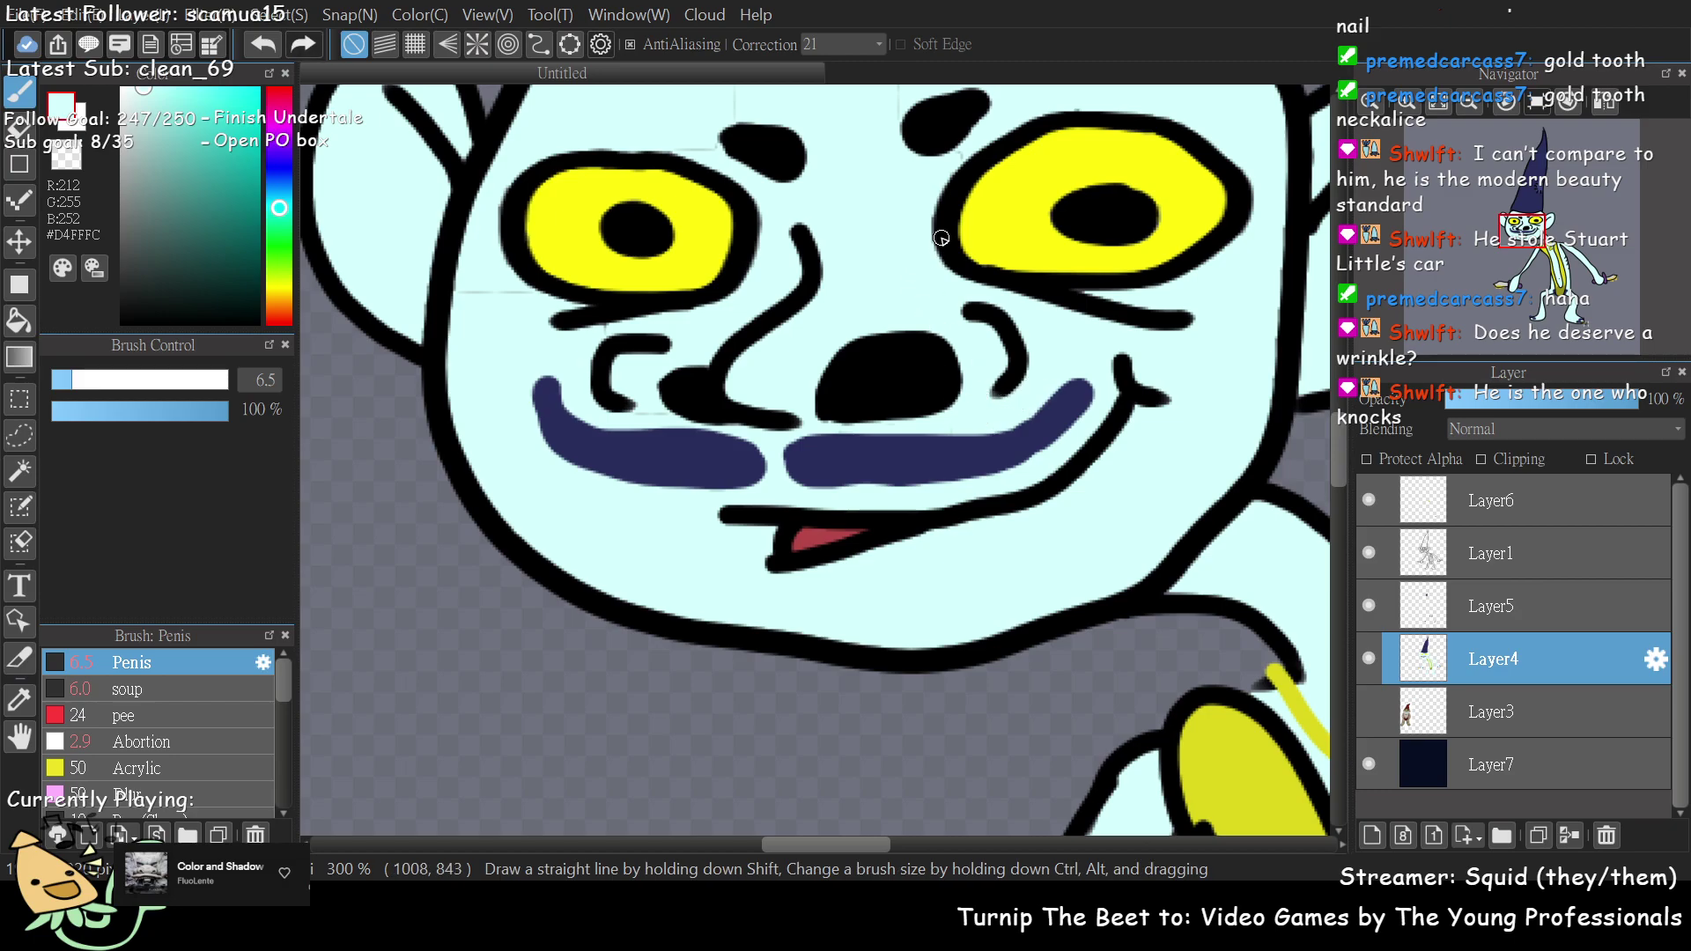
{"action": "left_click_drag", "start_coordinate": [1524, 250], "coordinate": [1515, 241]}
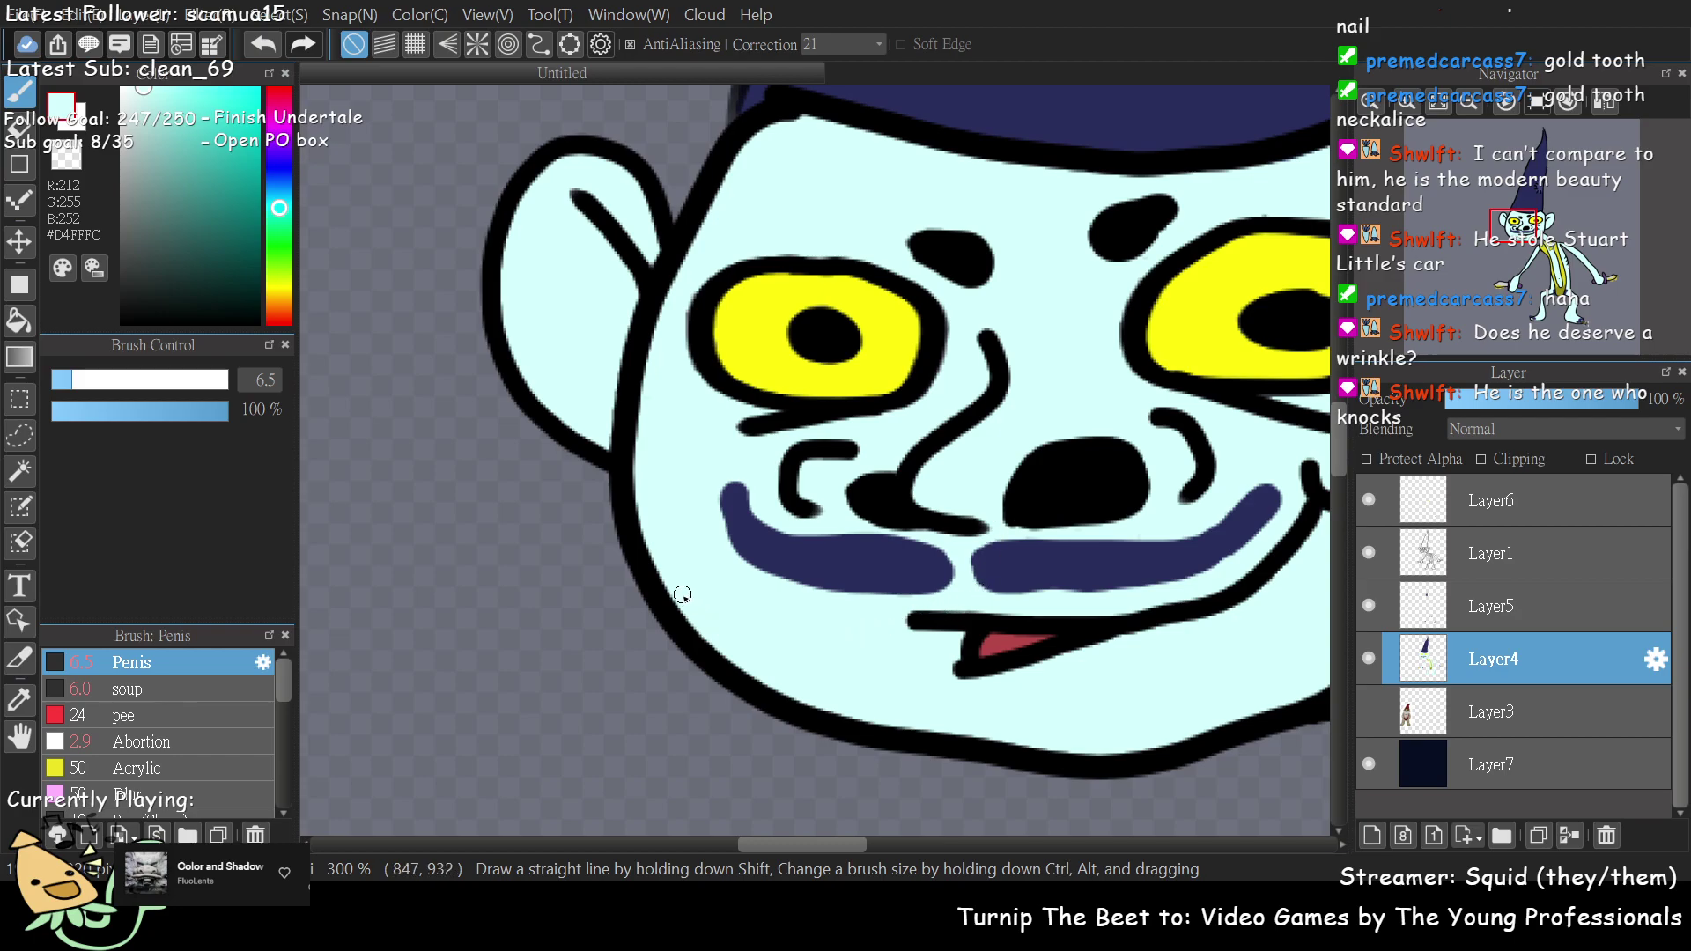
- Draw short chest hairs below and around the tooth pendant in navy #292D5B with a 2.4 brush on Layer4
{"action": "mouse_move", "coordinate": [1551, 251]}
{"action": "left_mouse_down"}
{"action": "mouse_move", "coordinate": [1531, 252]}
{"action": "mouse_move", "coordinate": [1576, 254]}
{"action": "mouse_move", "coordinate": [1540, 280]}
{"action": "mouse_move", "coordinate": [1523, 250]}
{"action": "mouse_move", "coordinate": [1555, 281]}
{"action": "left_mouse_up"}
{"action": "scroll", "coordinate": [1577, 255], "scroll_direction": "down", "scroll_amount": 5}
{"action": "scroll", "coordinate": [1522, 251], "scroll_direction": "up", "scroll_amount": 2}
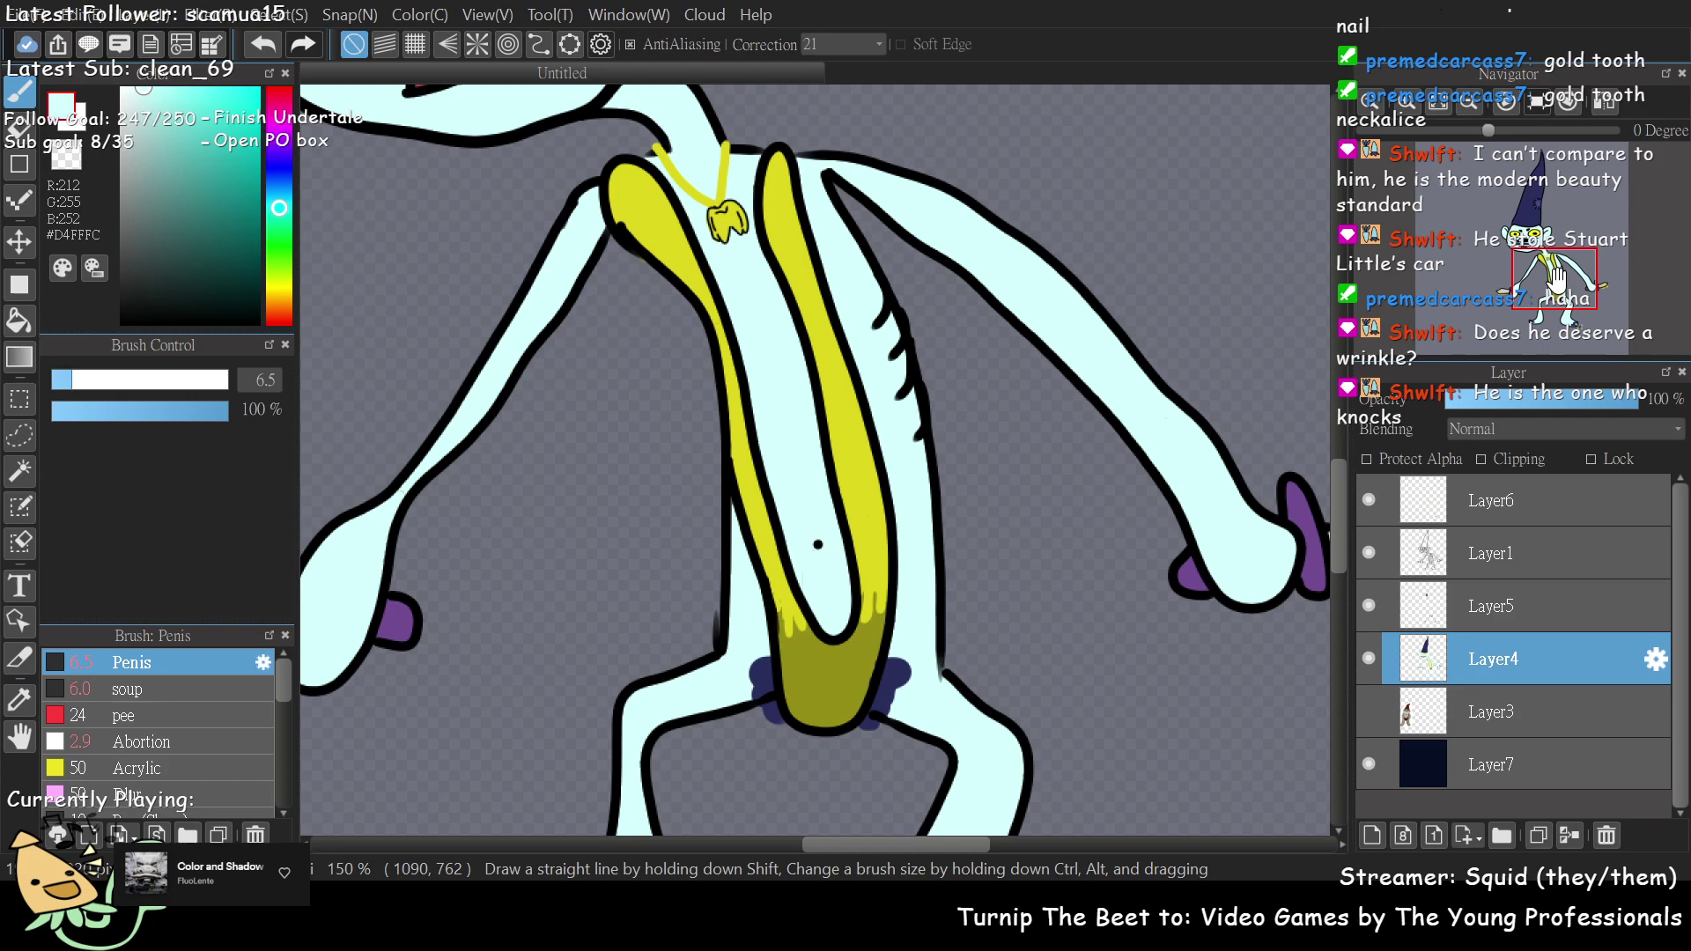
{"action": "scroll", "coordinate": [1554, 280], "scroll_direction": "up", "scroll_amount": 2}
{"action": "scroll", "coordinate": [1555, 280], "scroll_direction": "down", "scroll_amount": 2}
{"action": "scroll", "coordinate": [1554, 280], "scroll_direction": "up", "scroll_amount": 2}
{"action": "scroll", "coordinate": [1554, 280], "scroll_direction": "up", "scroll_amount": 3}
{"action": "mouse_move", "coordinate": [1554, 280]}
{"action": "left_mouse_down"}
{"action": "mouse_move", "coordinate": [1559, 317]}
{"action": "mouse_move", "coordinate": [1572, 293]}
{"action": "mouse_move", "coordinate": [1554, 263]}
{"action": "left_mouse_up"}
{"action": "right_click", "coordinate": [902, 385]}
{"action": "left_click_drag", "start_coordinate": [548, 466], "coordinate": [564, 528]}
{"action": "key", "text": "ctrl+z"}
{"action": "left_click", "coordinate": [69, 379]}
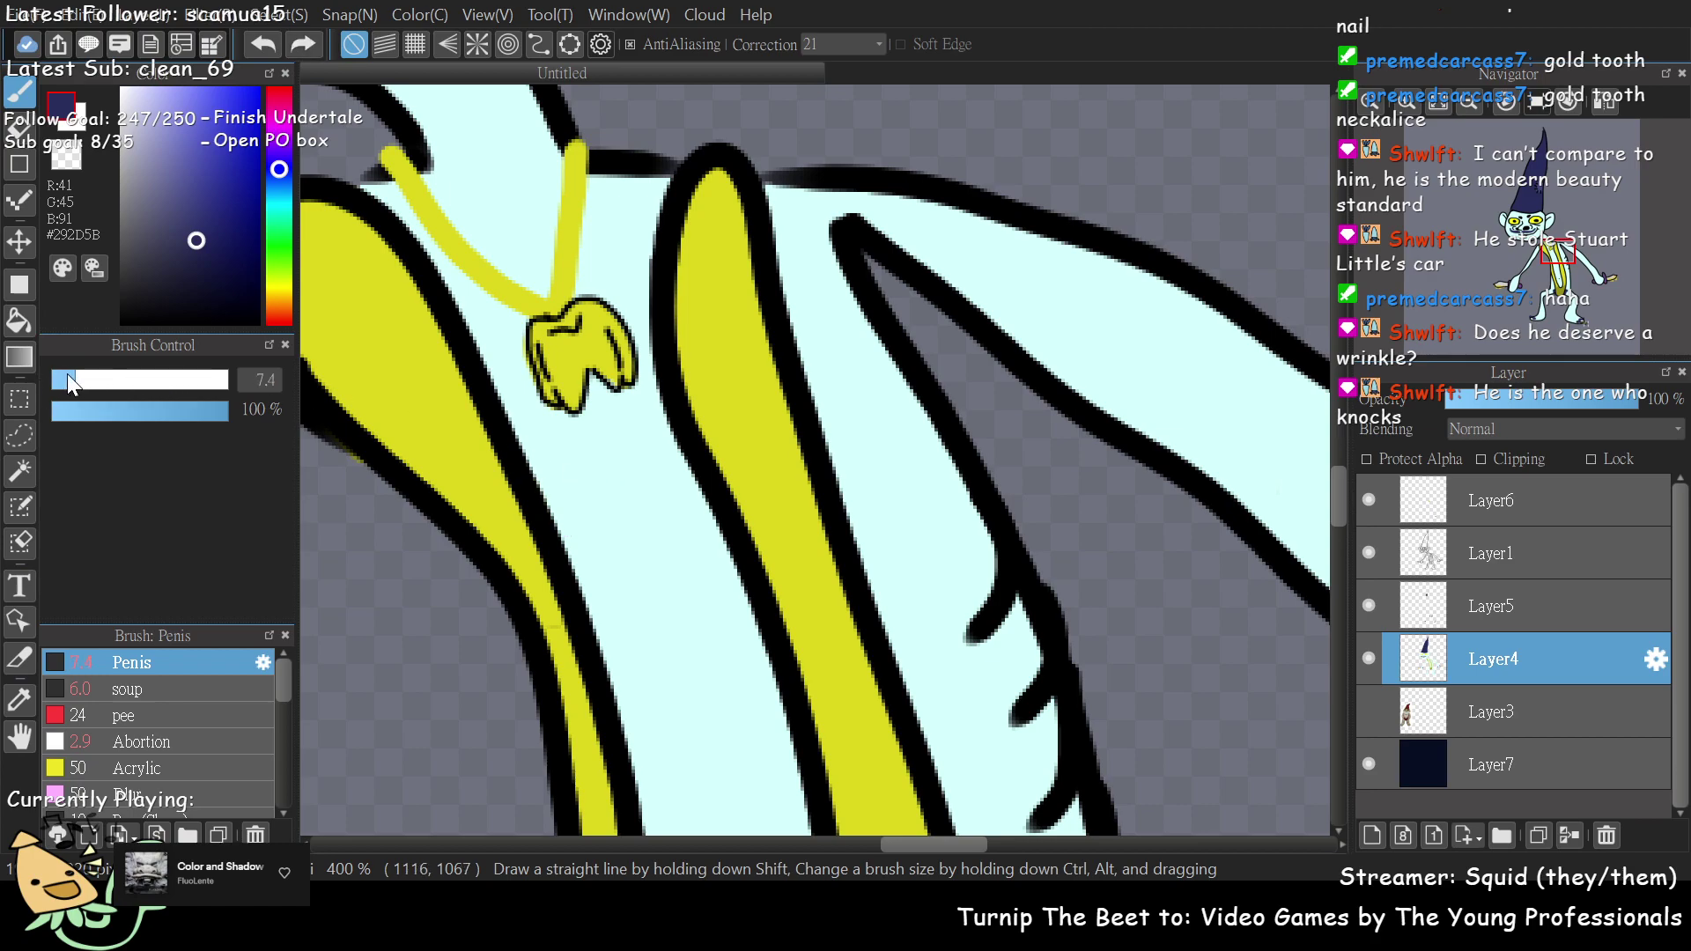
{"action": "mouse_move", "coordinate": [573, 453]}
{"action": "left_mouse_down"}
{"action": "mouse_move", "coordinate": [563, 499]}
{"action": "mouse_move", "coordinate": [577, 489]}
{"action": "left_mouse_up"}
{"action": "left_click_drag", "start_coordinate": [602, 442], "coordinate": [636, 517]}
{"action": "left_click_drag", "start_coordinate": [671, 476], "coordinate": [667, 509]}
{"action": "mouse_move", "coordinate": [631, 430]}
{"action": "left_mouse_down"}
{"action": "mouse_move", "coordinate": [611, 474]}
{"action": "mouse_move", "coordinate": [558, 425]}
{"action": "mouse_move", "coordinate": [532, 454]}
{"action": "left_mouse_up"}
{"action": "left_click_drag", "start_coordinate": [600, 504], "coordinate": [601, 523]}
{"action": "mouse_move", "coordinate": [575, 407]}
{"action": "left_mouse_down"}
{"action": "mouse_move", "coordinate": [571, 433]}
{"action": "mouse_move", "coordinate": [604, 433]}
{"action": "left_mouse_up"}
{"action": "left_click_drag", "start_coordinate": [636, 398], "coordinate": [641, 428]}
{"action": "left_click_drag", "start_coordinate": [663, 446], "coordinate": [667, 474]}
{"action": "mouse_move", "coordinate": [673, 496]}
{"action": "left_mouse_down"}
{"action": "mouse_move", "coordinate": [670, 480]}
{"action": "mouse_move", "coordinate": [693, 471]}
{"action": "mouse_move", "coordinate": [698, 492]}
{"action": "mouse_move", "coordinate": [645, 486]}
{"action": "mouse_move", "coordinate": [621, 557]}
{"action": "mouse_move", "coordinate": [566, 542]}
{"action": "mouse_move", "coordinate": [587, 525]}
{"action": "mouse_move", "coordinate": [574, 572]}
{"action": "left_mouse_up"}
{"action": "mouse_move", "coordinate": [590, 538]}
{"action": "left_mouse_down"}
{"action": "mouse_move", "coordinate": [609, 550]}
{"action": "mouse_move", "coordinate": [617, 523]}
{"action": "left_mouse_up"}
{"action": "mouse_move", "coordinate": [636, 530]}
{"action": "left_mouse_down"}
{"action": "mouse_move", "coordinate": [656, 581]}
{"action": "mouse_move", "coordinate": [699, 556]}
{"action": "mouse_move", "coordinate": [597, 607]}
{"action": "mouse_move", "coordinate": [659, 573]}
{"action": "mouse_move", "coordinate": [617, 595]}
{"action": "left_mouse_up"}
{"action": "left_click_drag", "start_coordinate": [648, 446], "coordinate": [649, 469]}
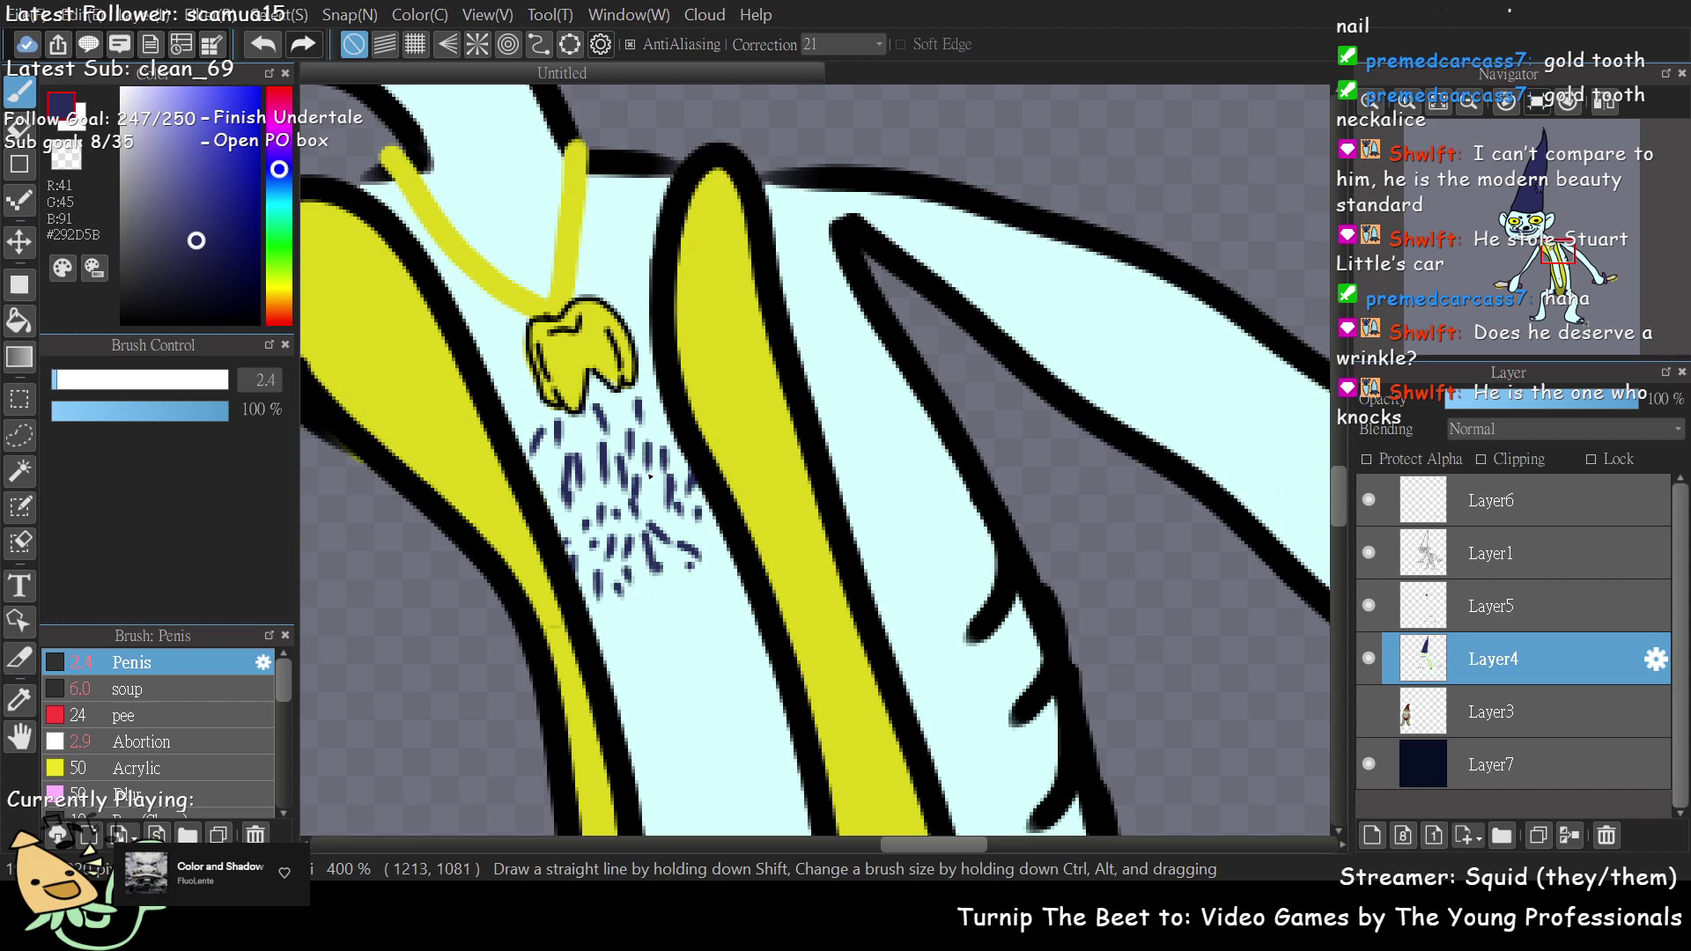
{"action": "mouse_move", "coordinate": [653, 390]}
{"action": "left_mouse_down"}
{"action": "mouse_move", "coordinate": [668, 432]}
{"action": "mouse_move", "coordinate": [578, 445]}
{"action": "mouse_move", "coordinate": [543, 467]}
{"action": "left_mouse_up"}
{"action": "left_click_drag", "start_coordinate": [535, 395], "coordinate": [530, 403]}
{"action": "left_click", "coordinate": [501, 389]}
{"action": "left_click", "coordinate": [639, 328]}
{"action": "left_click_drag", "start_coordinate": [651, 361], "coordinate": [651, 367]}
{"action": "mouse_move", "coordinate": [719, 539]}
{"action": "left_mouse_down"}
{"action": "mouse_move", "coordinate": [656, 598]}
{"action": "mouse_move", "coordinate": [690, 590]}
{"action": "mouse_move", "coordinate": [694, 633]}
{"action": "mouse_move", "coordinate": [664, 581]}
{"action": "mouse_move", "coordinate": [658, 610]}
{"action": "mouse_move", "coordinate": [639, 606]}
{"action": "mouse_move", "coordinate": [690, 629]}
{"action": "left_mouse_up"}
{"action": "left_click", "coordinate": [666, 615]}
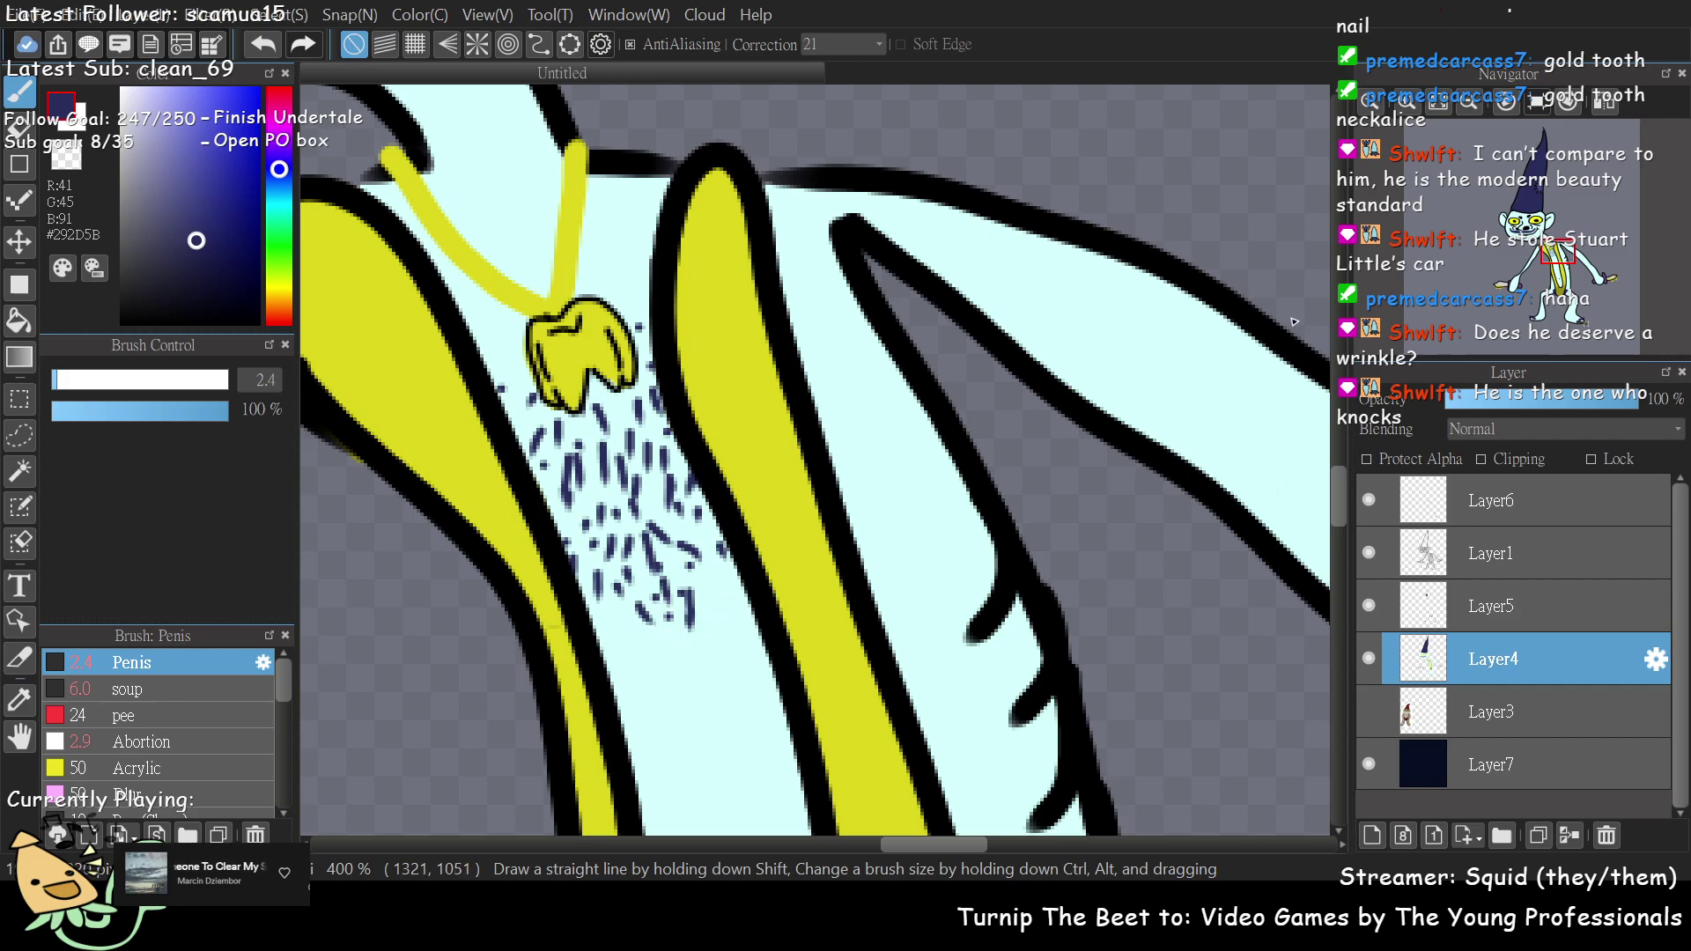
- Examine the whole gnome figure and its chest hair close up and from a distance
{"action": "scroll", "coordinate": [1500, 236], "scroll_direction": "down", "scroll_amount": 1}
{"action": "scroll", "coordinate": [1497, 238], "scroll_direction": "down", "scroll_amount": 4}
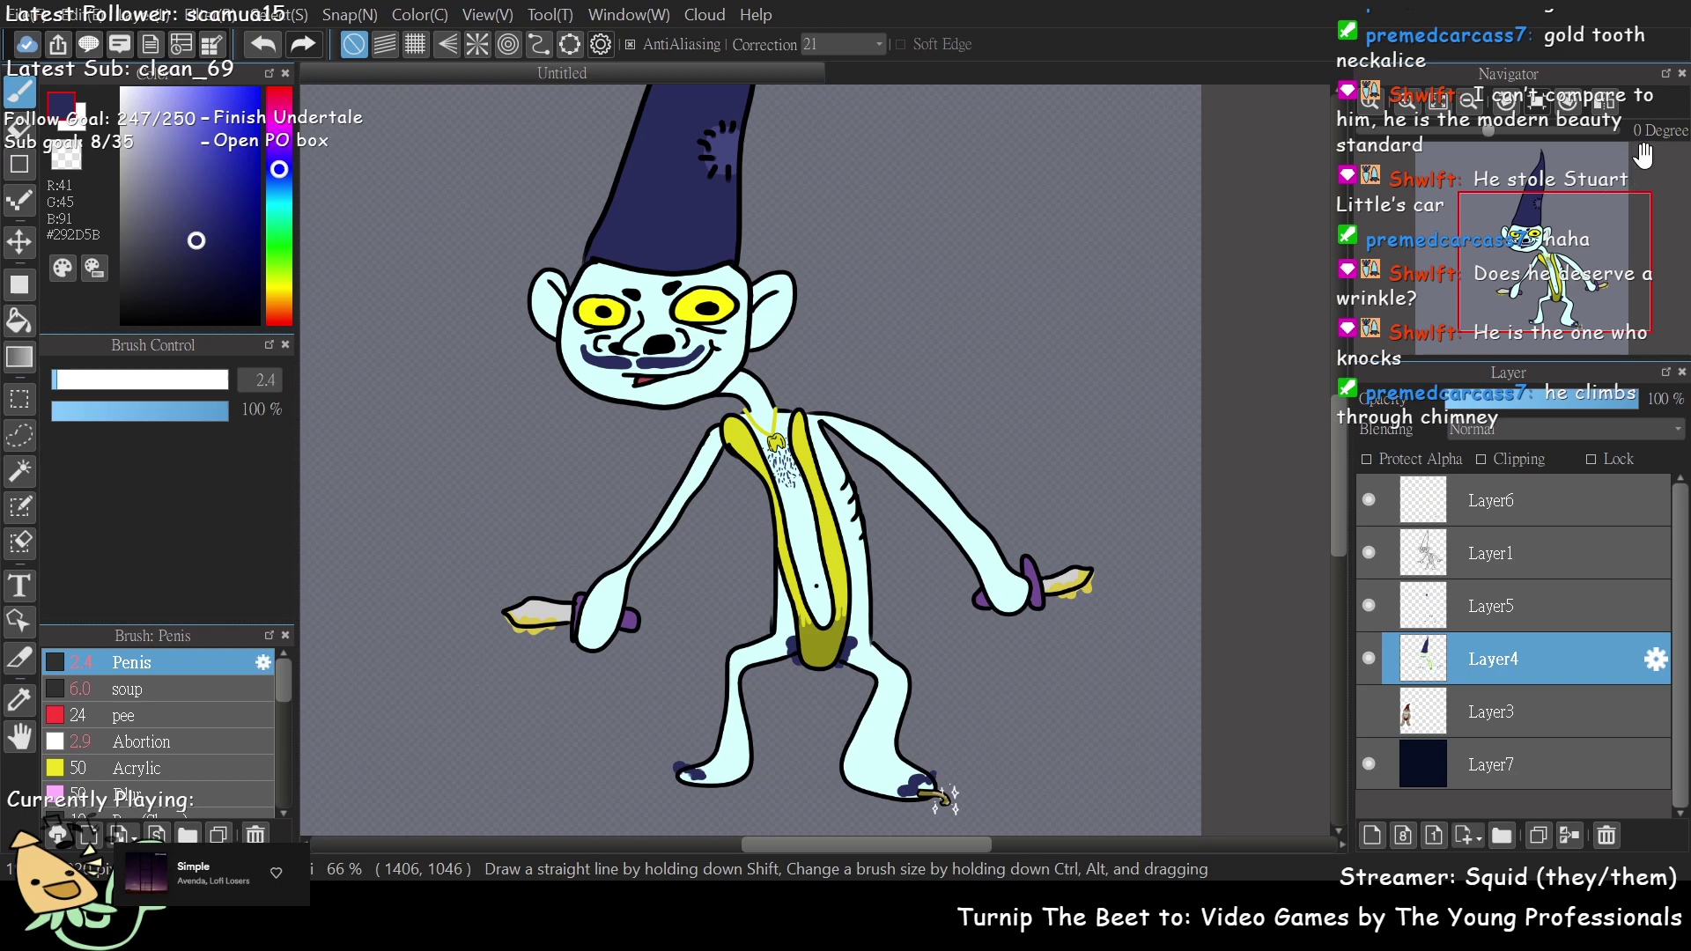
{"action": "scroll", "coordinate": [1643, 154], "scroll_direction": "up", "scroll_amount": 1}
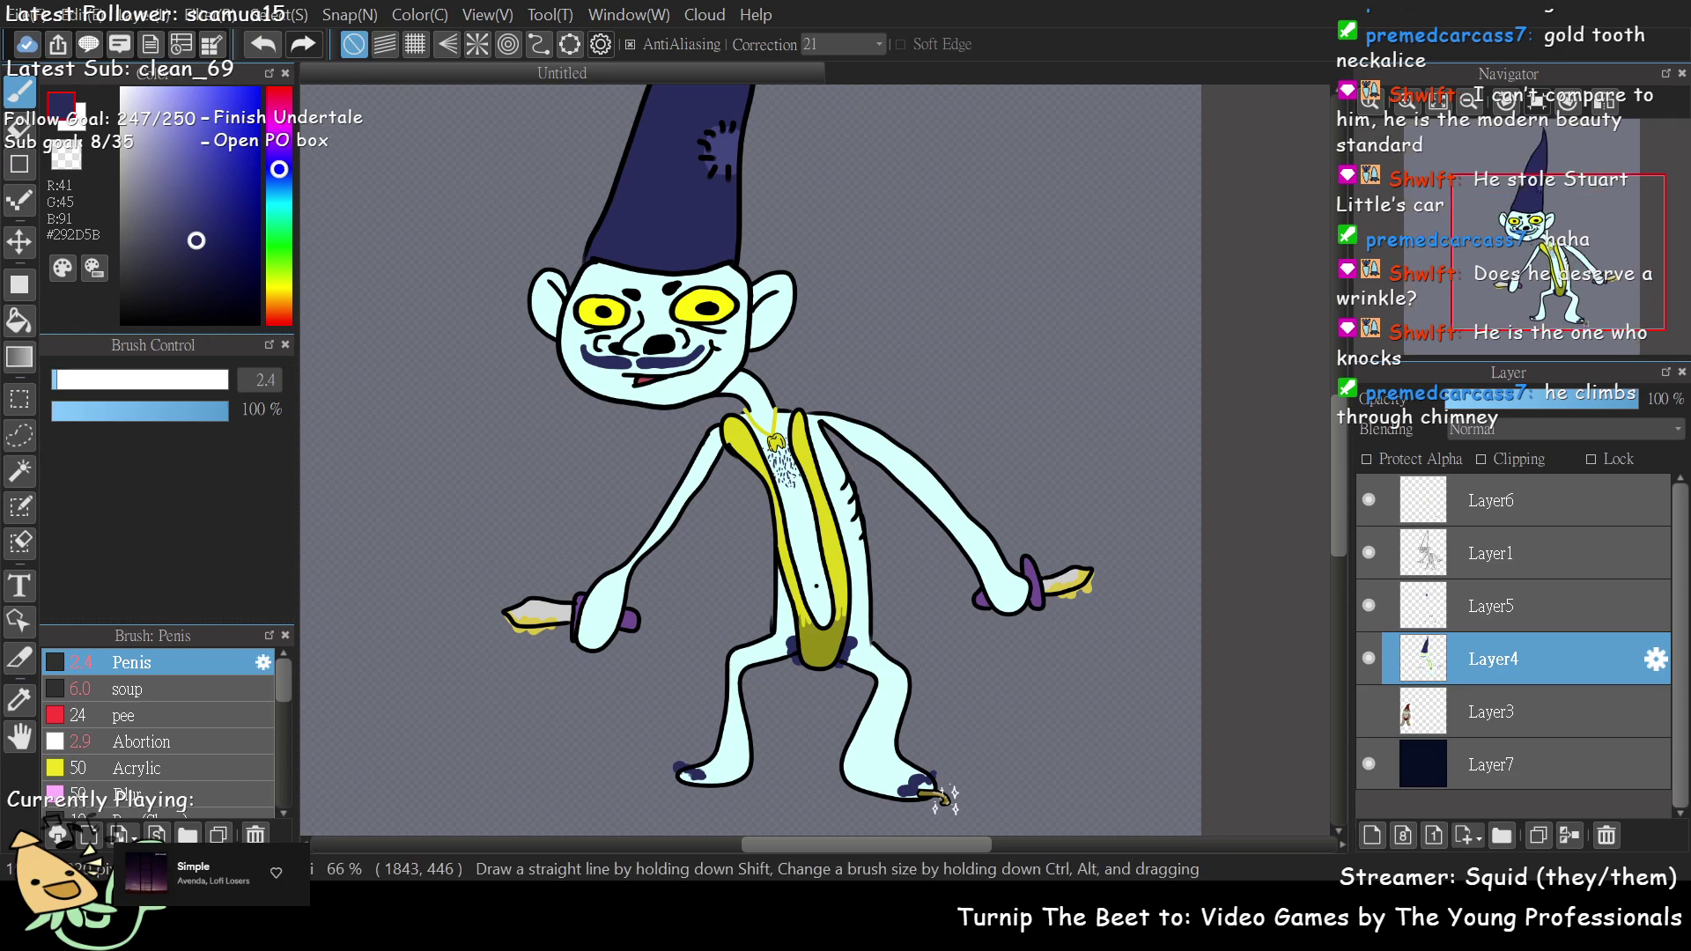
{"action": "scroll", "coordinate": [1535, 238], "scroll_direction": "down", "scroll_amount": 2}
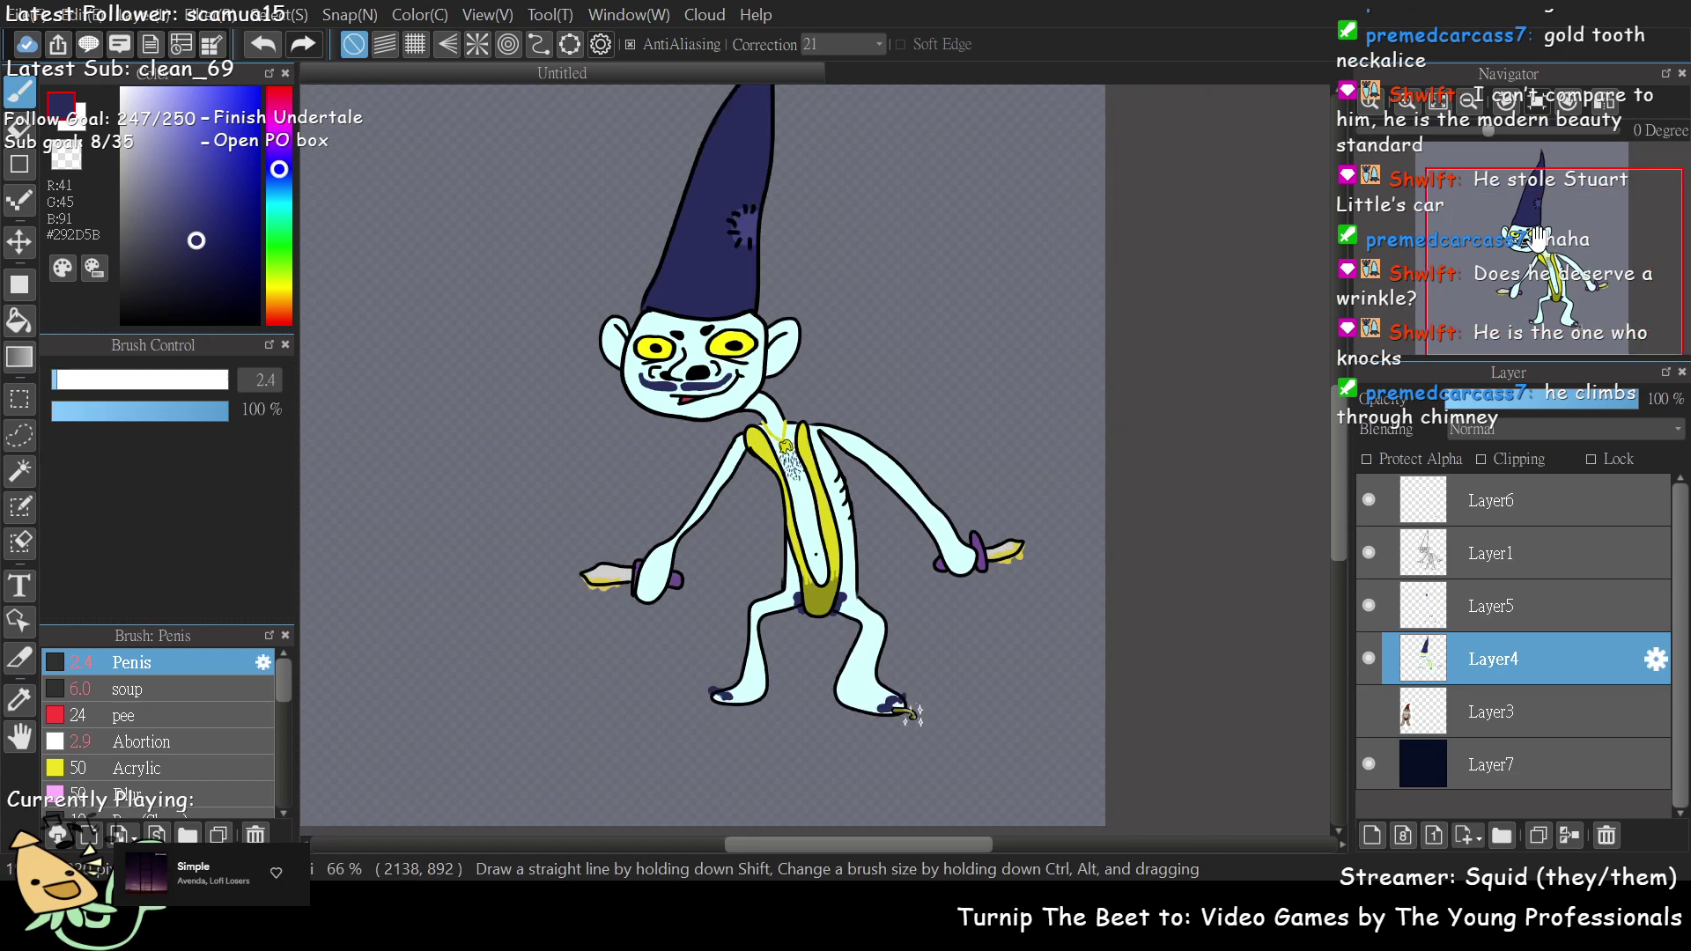
{"action": "scroll", "coordinate": [1517, 236], "scroll_direction": "up", "scroll_amount": 3}
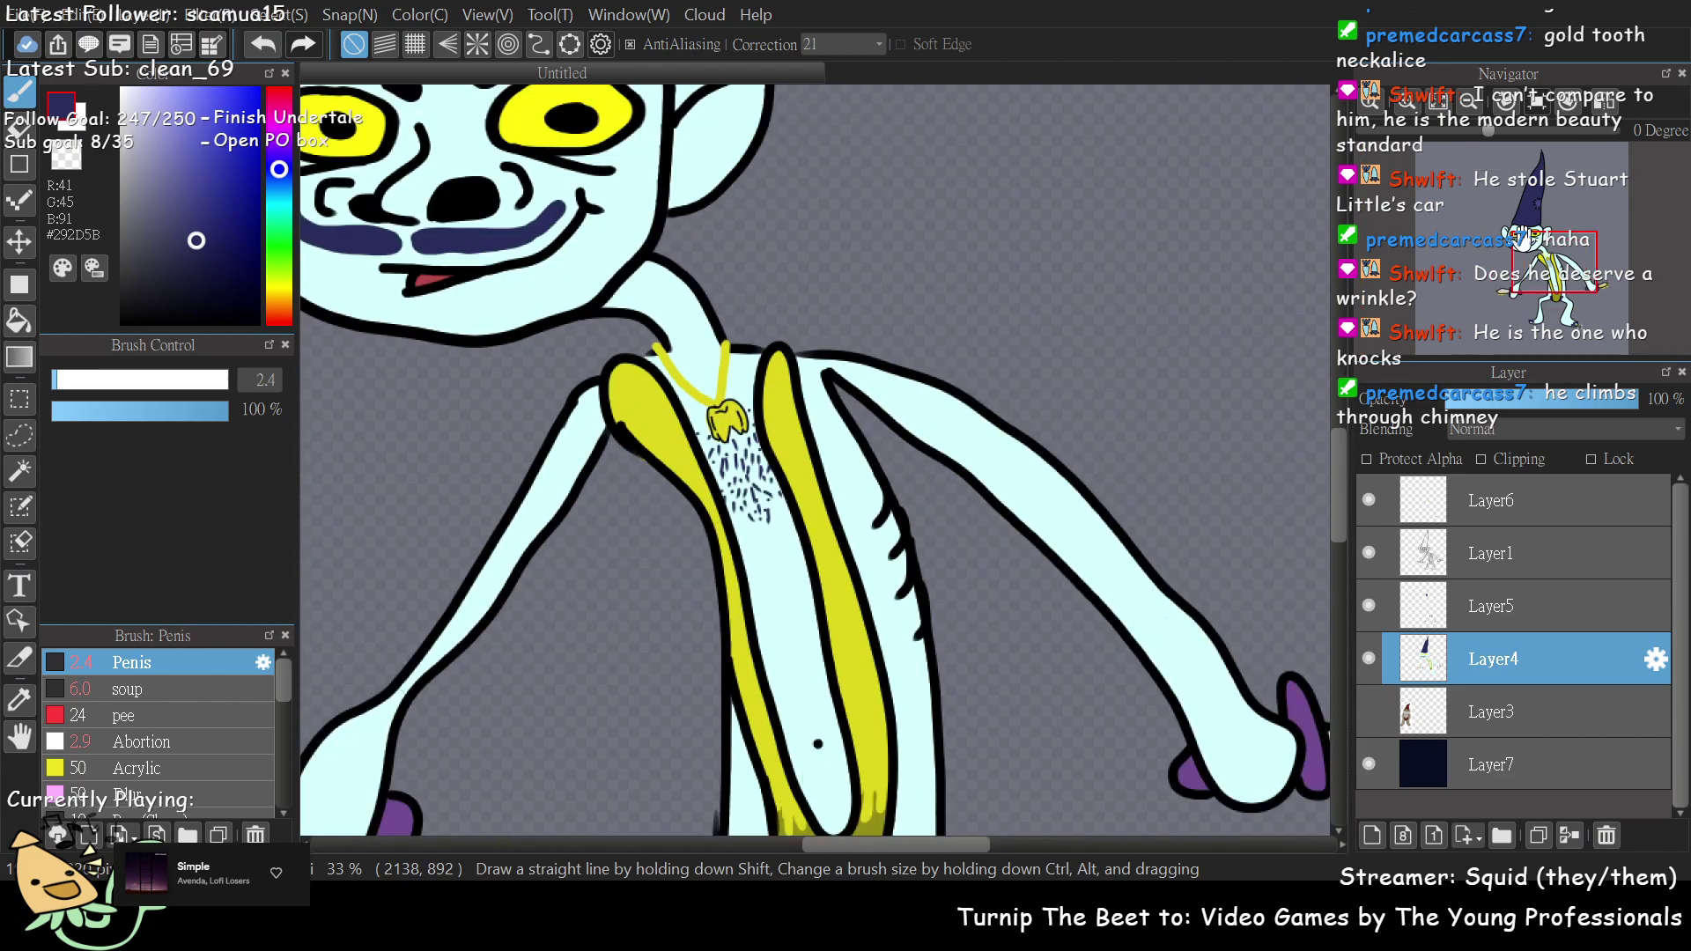
{"action": "scroll", "coordinate": [1497, 229], "scroll_direction": "down", "scroll_amount": 1}
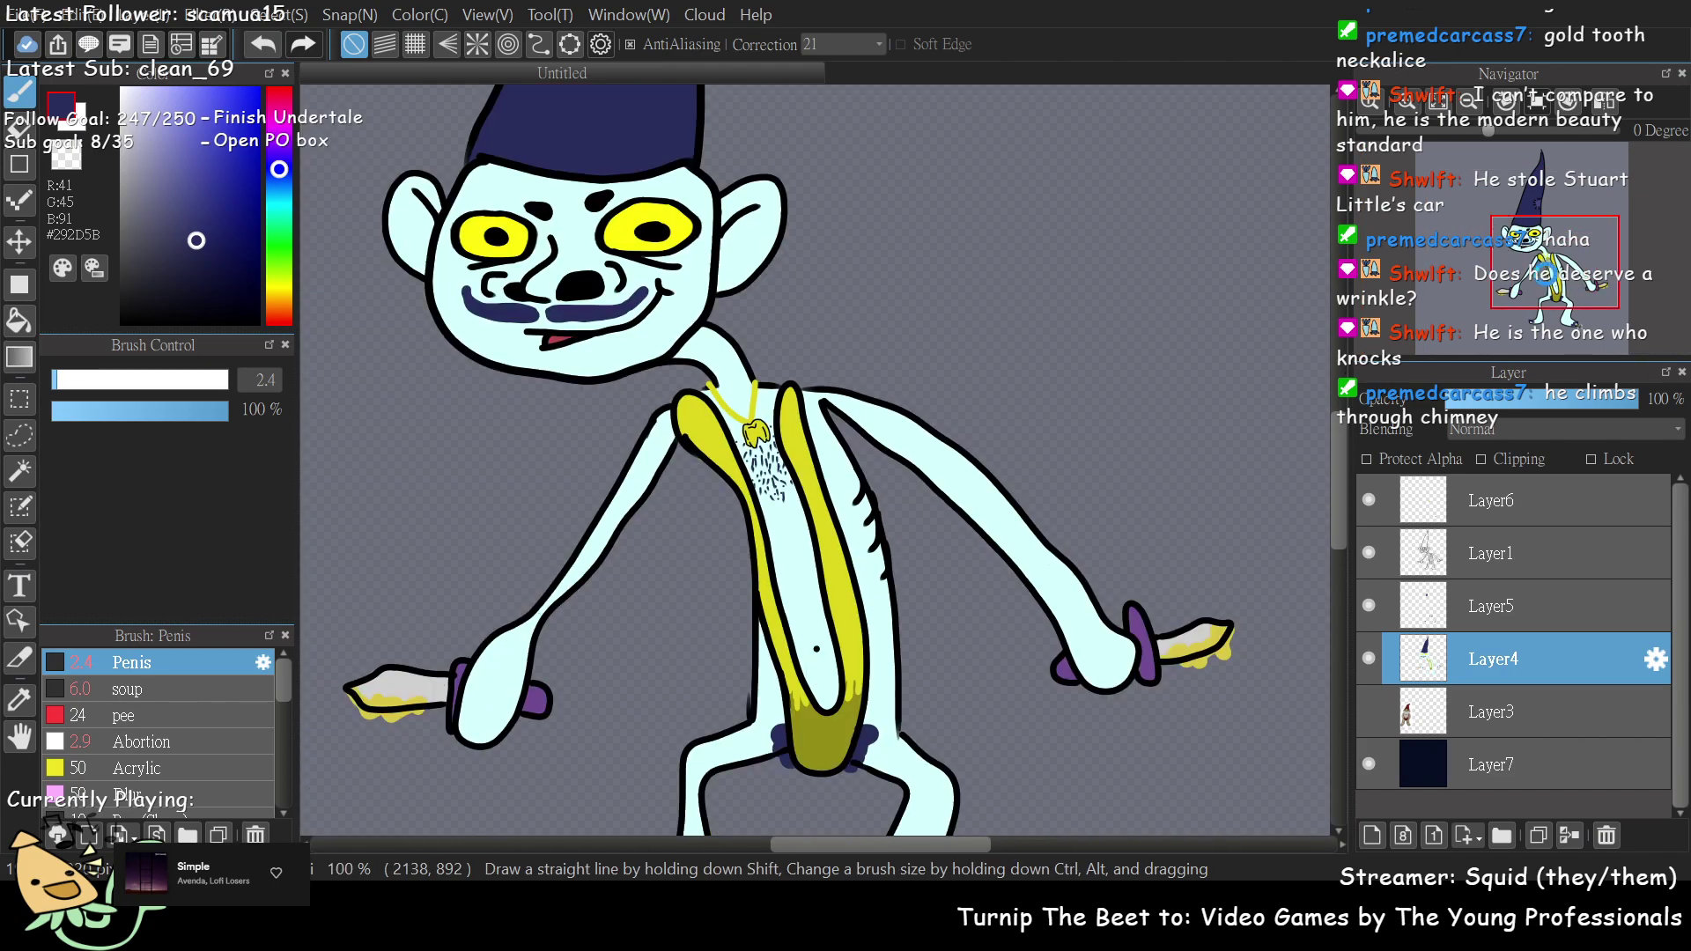
{"action": "scroll", "coordinate": [1532, 264], "scroll_direction": "down", "scroll_amount": 2}
{"action": "scroll", "coordinate": [1519, 269], "scroll_direction": "up", "scroll_amount": 1}
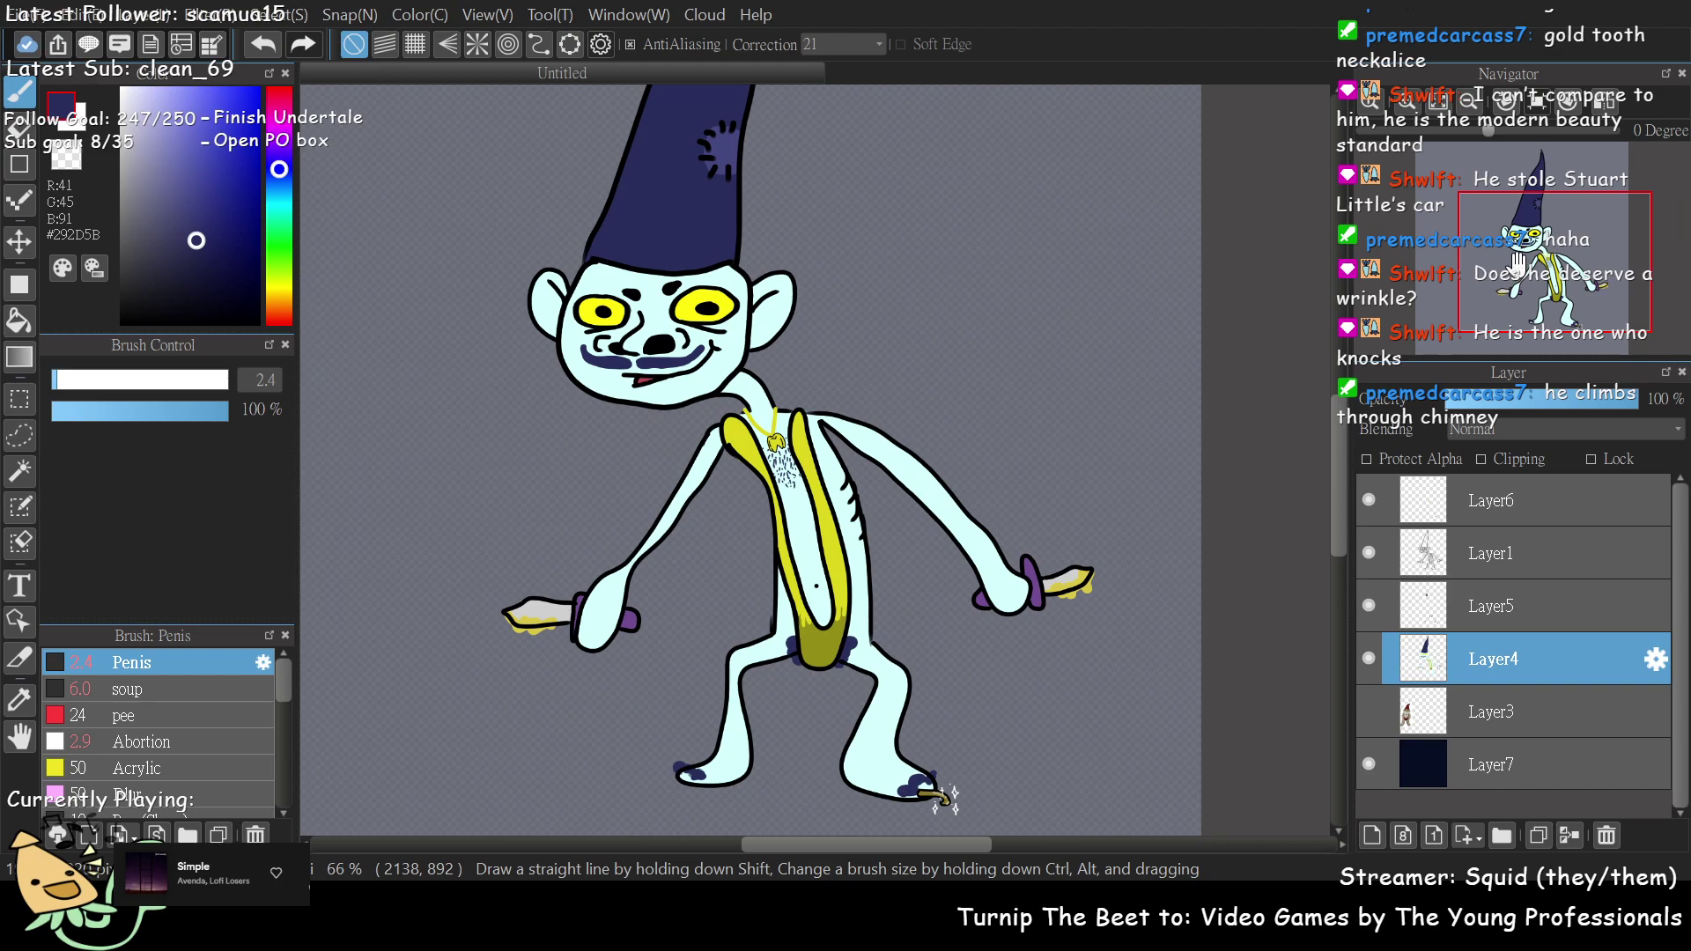
- Paint a teal #7BC7C3 shadow around the armpit of the arm beside the ribs with a 10.3 brush
{"action": "scroll", "coordinate": [1516, 262], "scroll_direction": "up", "scroll_amount": 3}
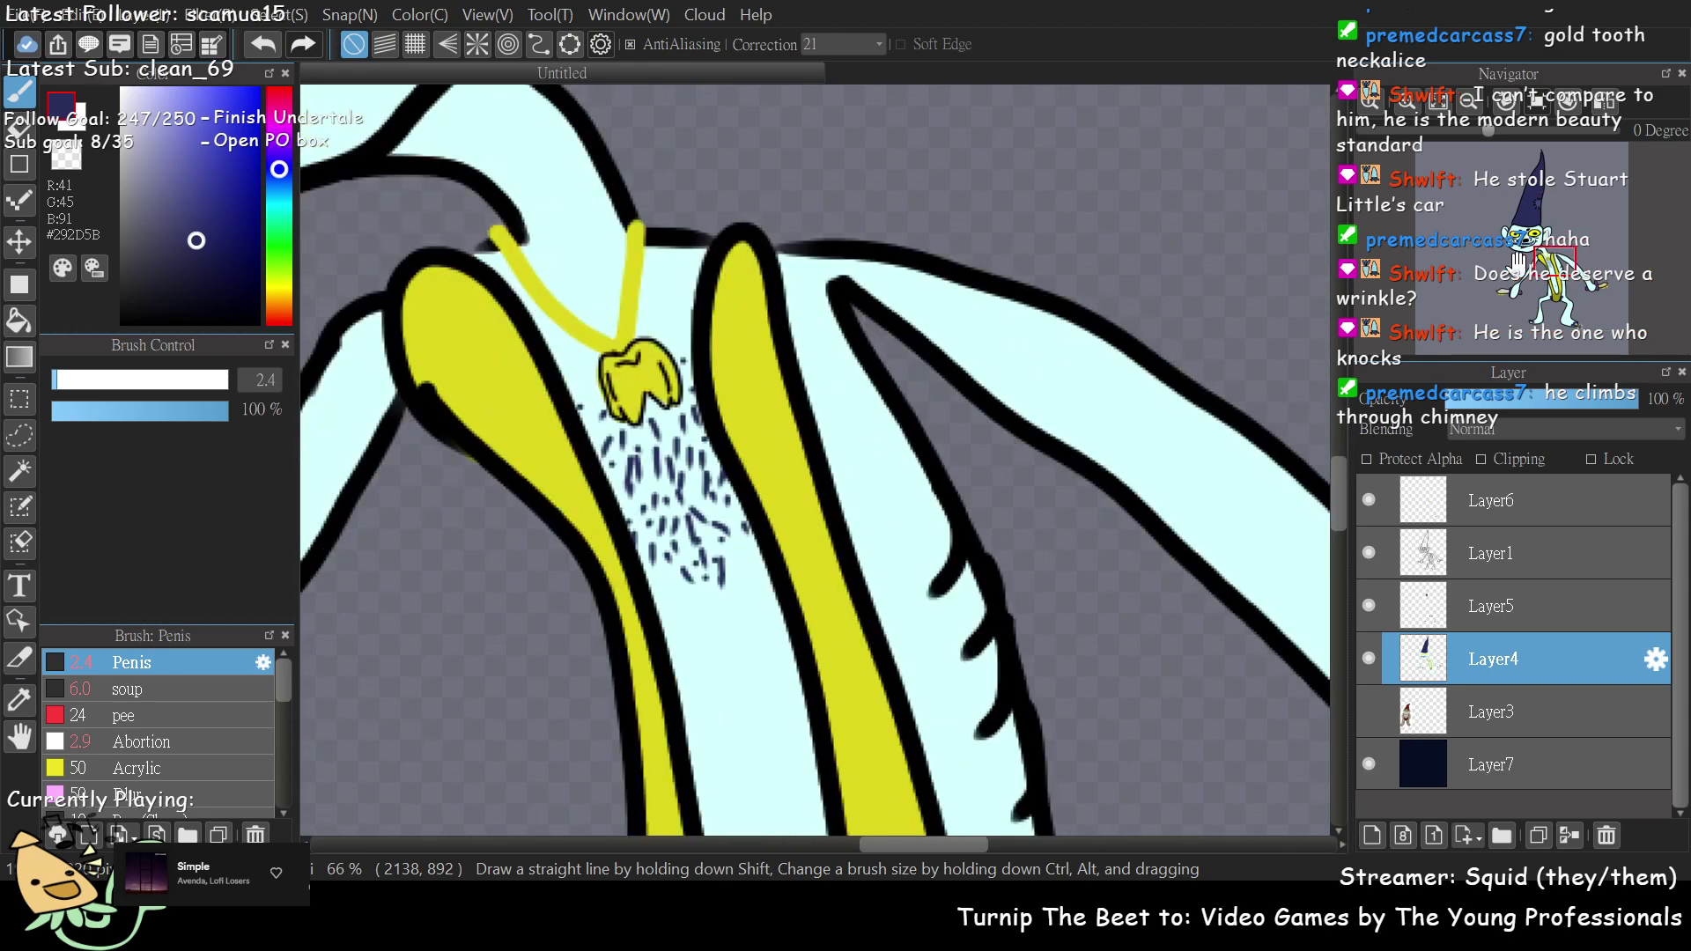
{"action": "scroll", "coordinate": [1516, 262], "scroll_direction": "up", "scroll_amount": 1}
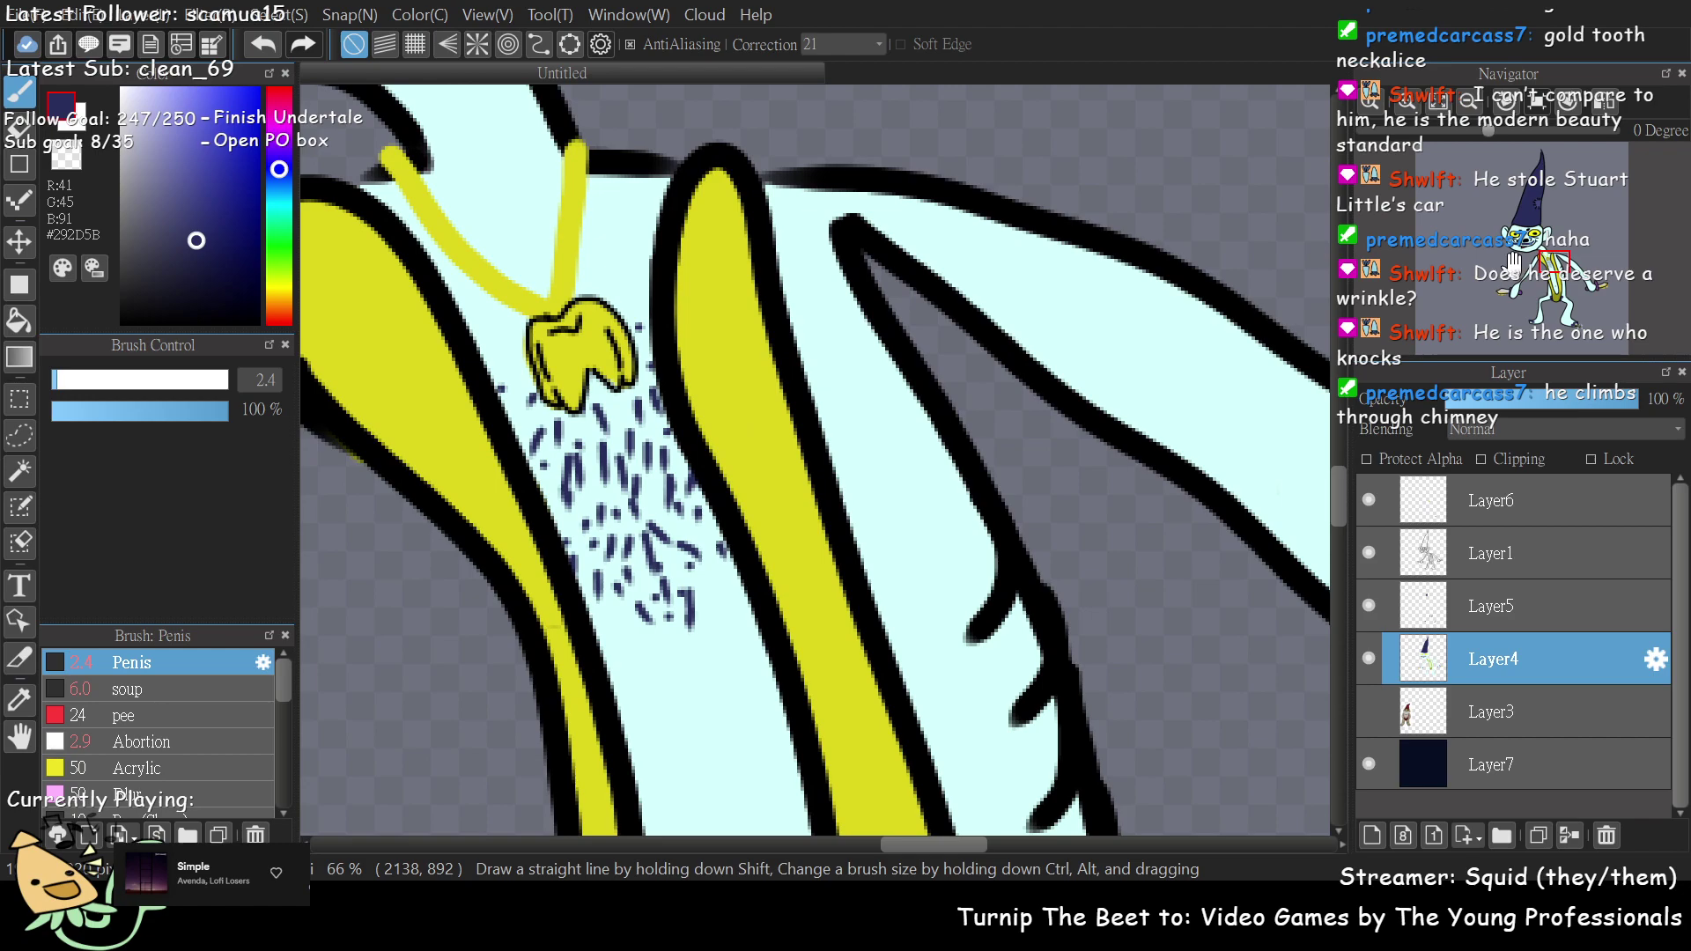
{"action": "right_click", "coordinate": [907, 402]}
{"action": "left_click", "coordinate": [174, 140]}
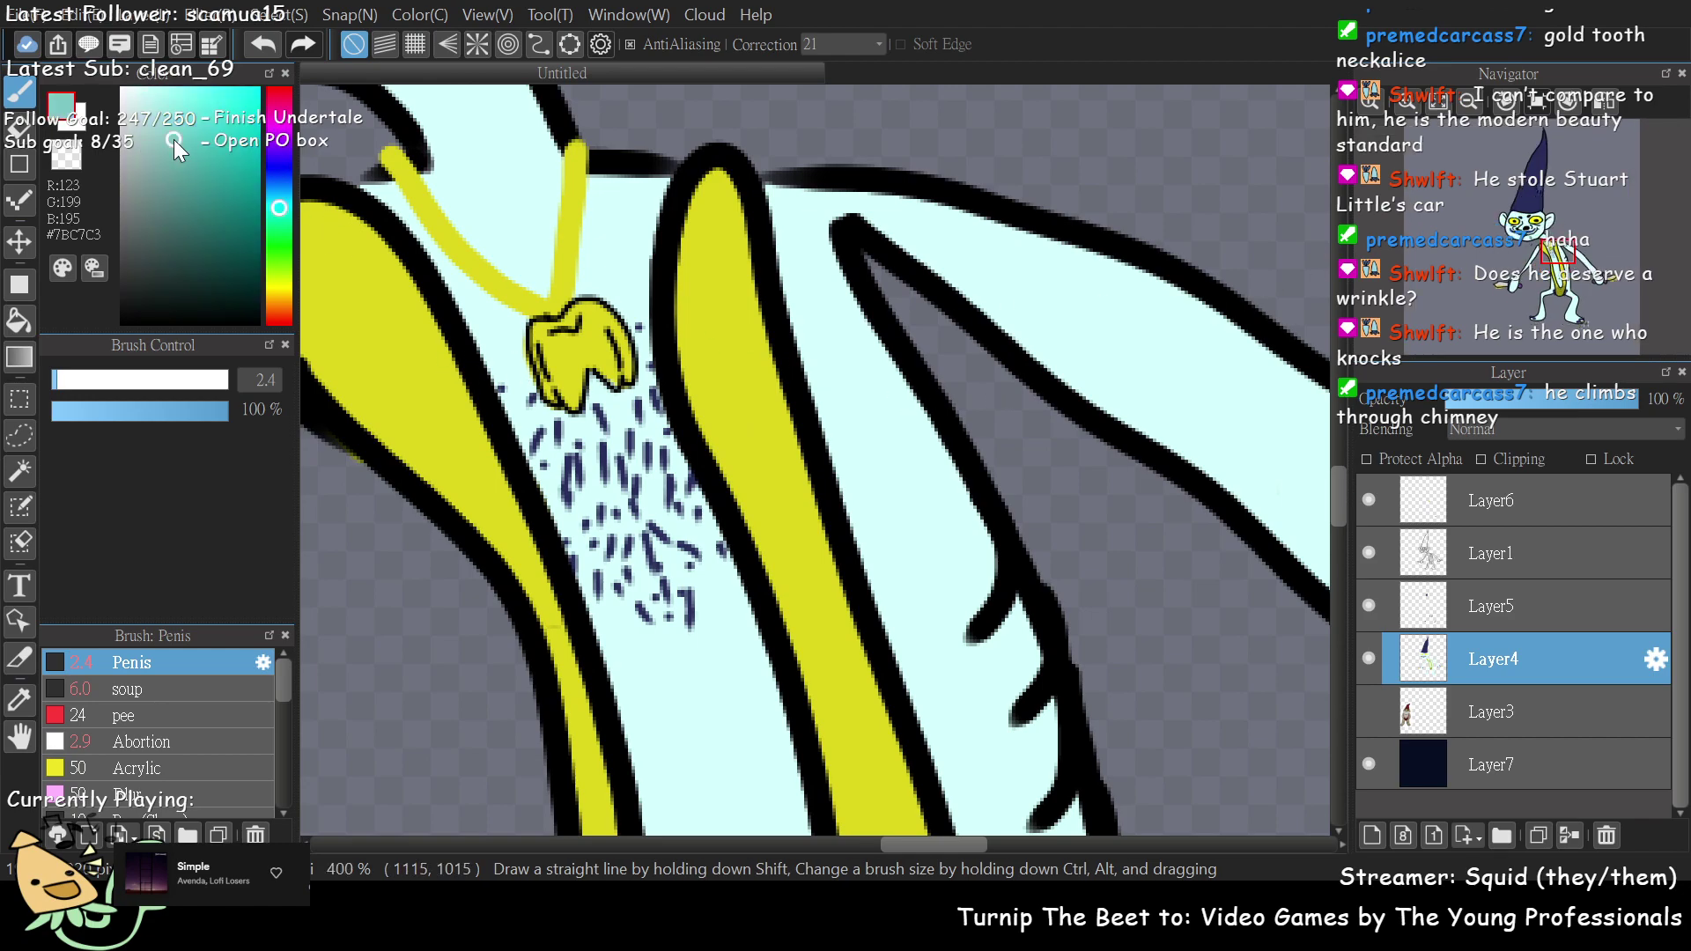
{"action": "mouse_move", "coordinate": [845, 215]}
{"action": "left_mouse_down"}
{"action": "mouse_move", "coordinate": [808, 267]}
{"action": "mouse_move", "coordinate": [881, 345]}
{"action": "left_mouse_up"}
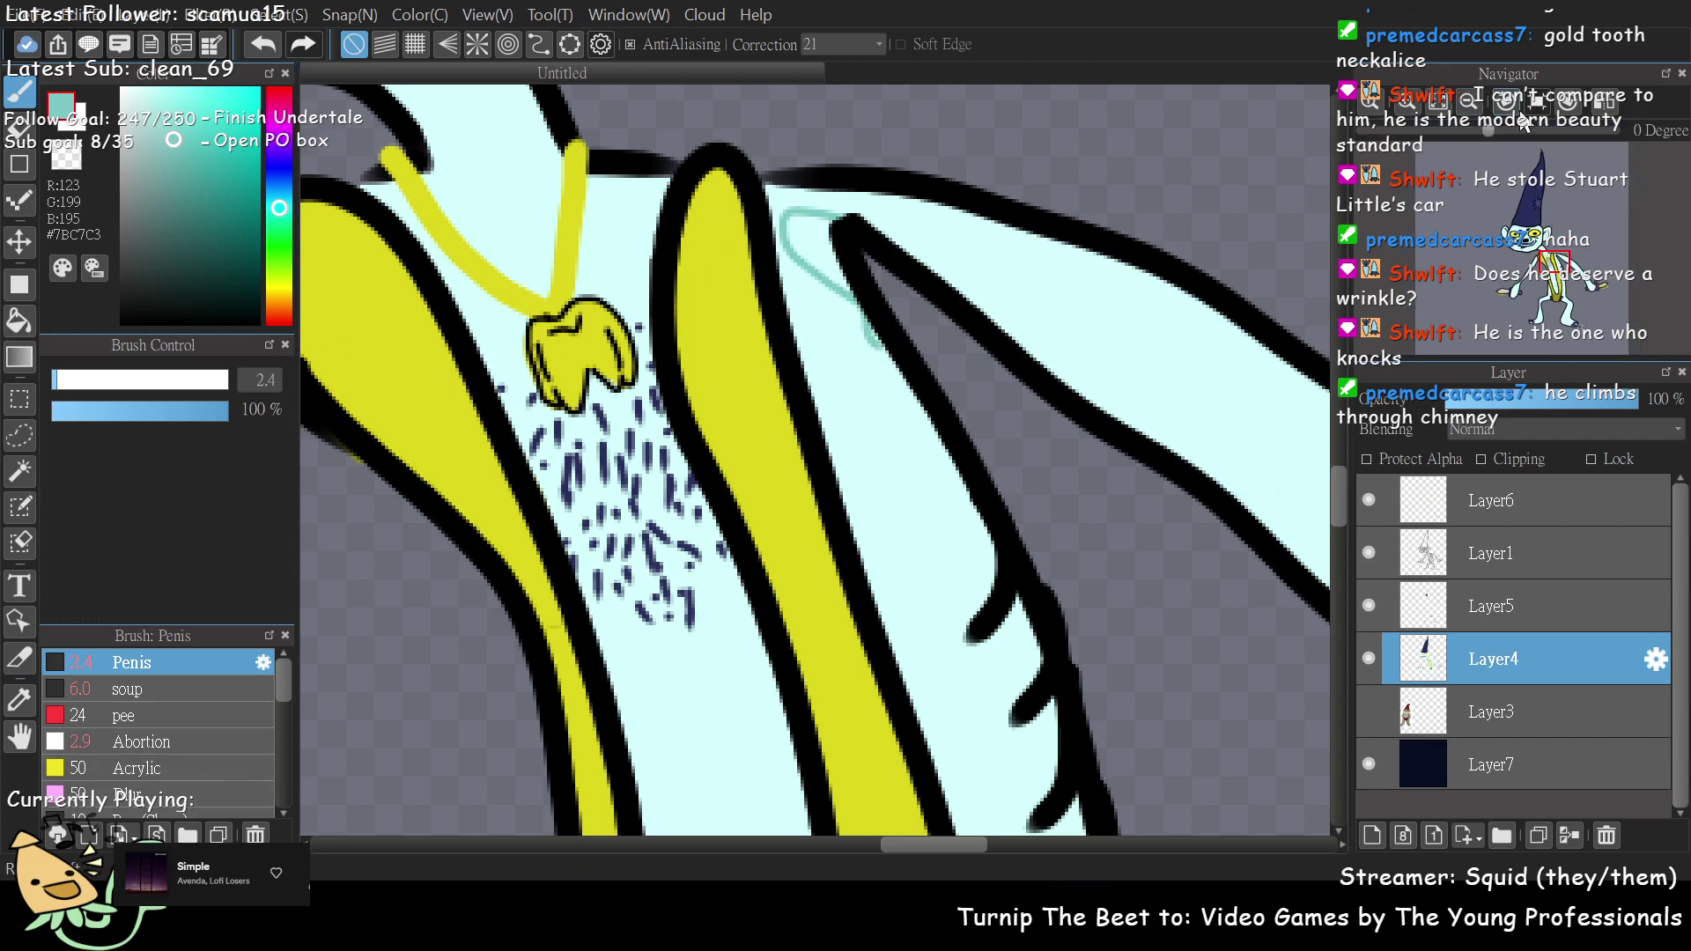
{"action": "key", "text": "ctrl+z"}
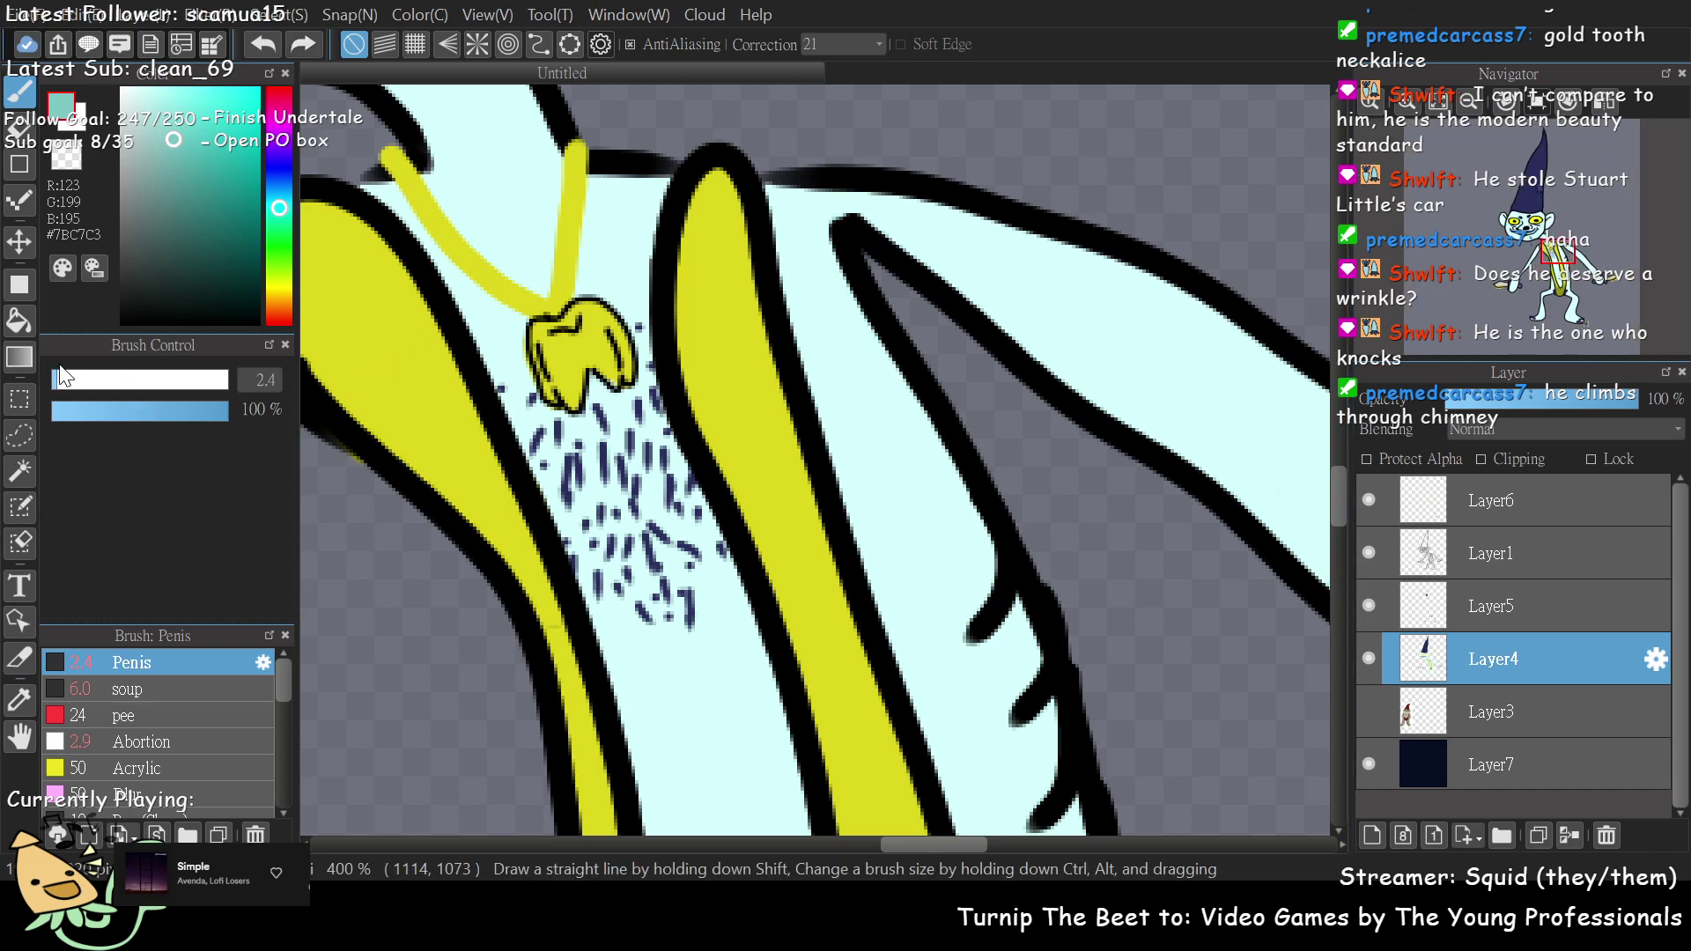
{"action": "left_click", "coordinate": [87, 379]}
{"action": "mouse_move", "coordinate": [876, 220]}
{"action": "left_mouse_down"}
{"action": "mouse_move", "coordinate": [826, 219]}
{"action": "mouse_move", "coordinate": [807, 239]}
{"action": "mouse_move", "coordinate": [833, 253]}
{"action": "mouse_move", "coordinate": [832, 309]}
{"action": "mouse_move", "coordinate": [919, 426]}
{"action": "mouse_move", "coordinate": [834, 255]}
{"action": "mouse_move", "coordinate": [859, 221]}
{"action": "mouse_move", "coordinate": [900, 266]}
{"action": "left_mouse_up"}
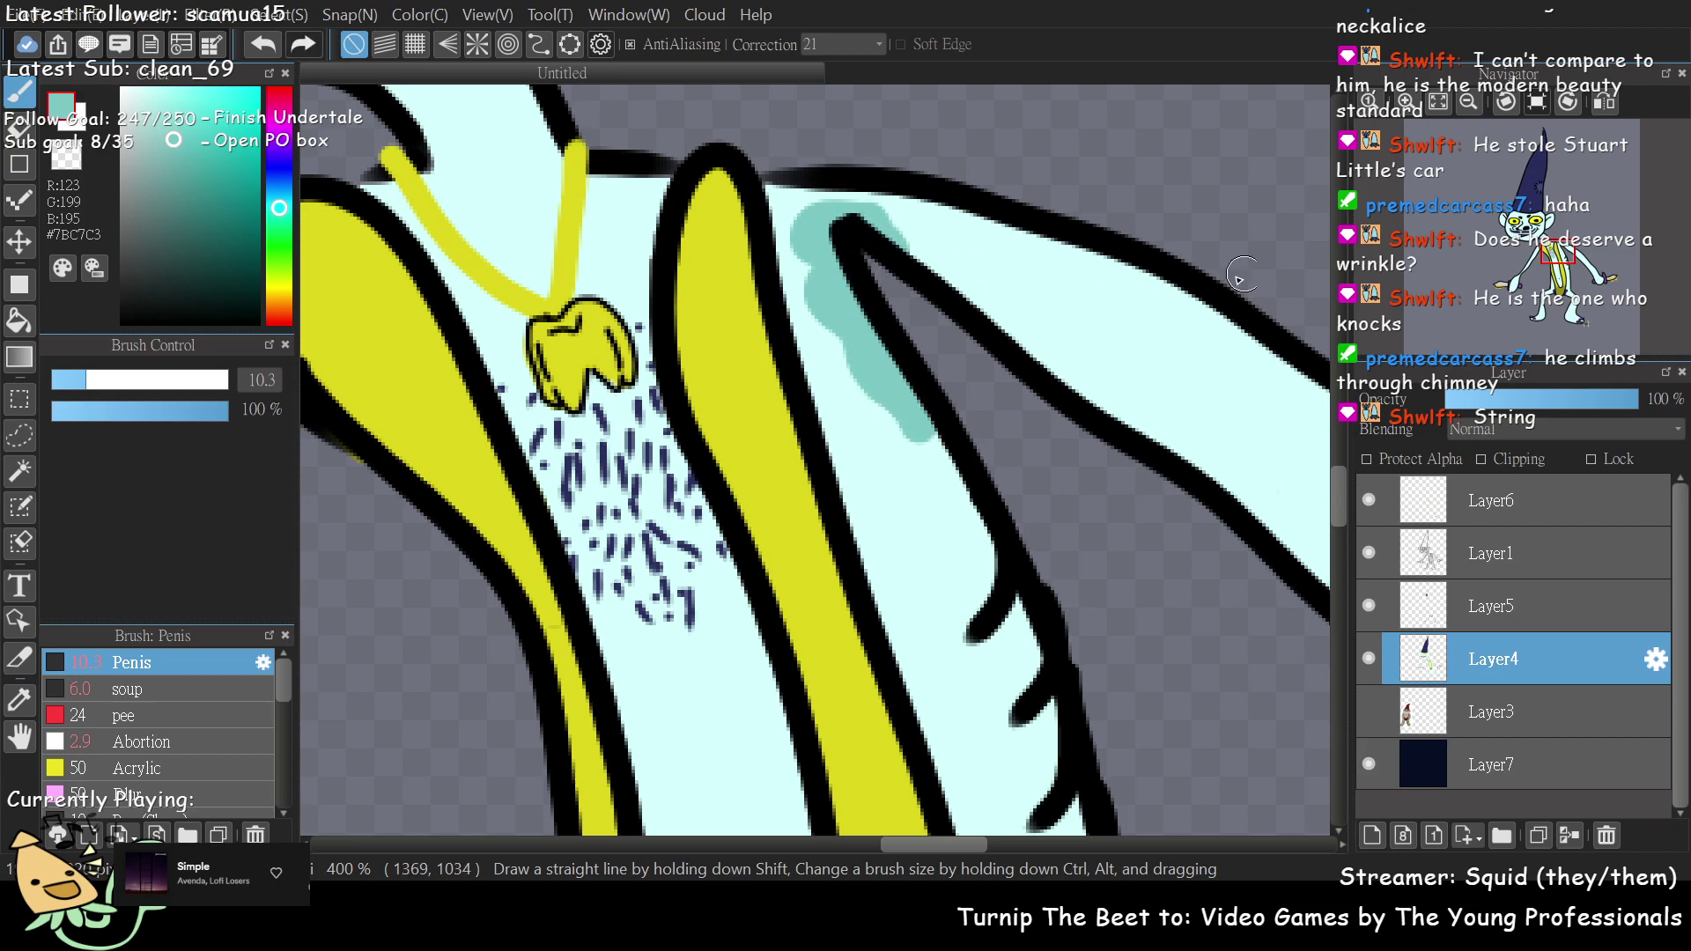
- Add a new layer, Layer8, and move it to the top of the layer stack
{"action": "scroll", "coordinate": [1545, 263], "scroll_direction": "down", "scroll_amount": 2}
{"action": "scroll", "coordinate": [1545, 264], "scroll_direction": "down", "scroll_amount": 3}
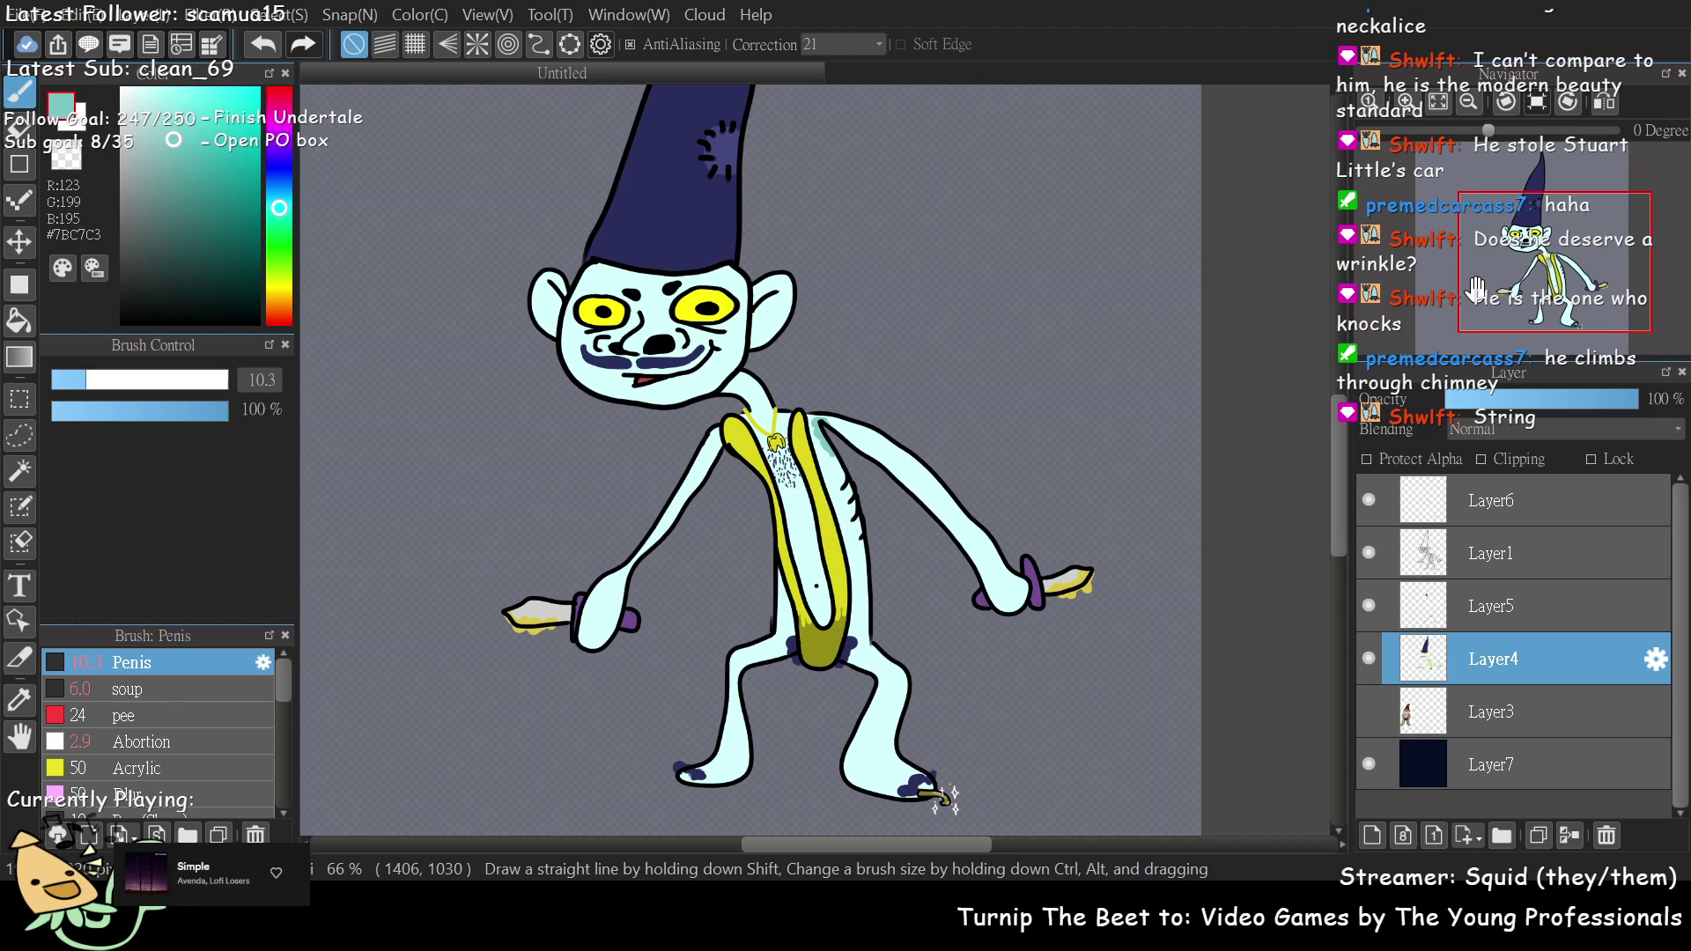
{"action": "left_click_drag", "start_coordinate": [1620, 240], "coordinate": [1600, 269]}
{"action": "left_click", "coordinate": [1405, 836]}
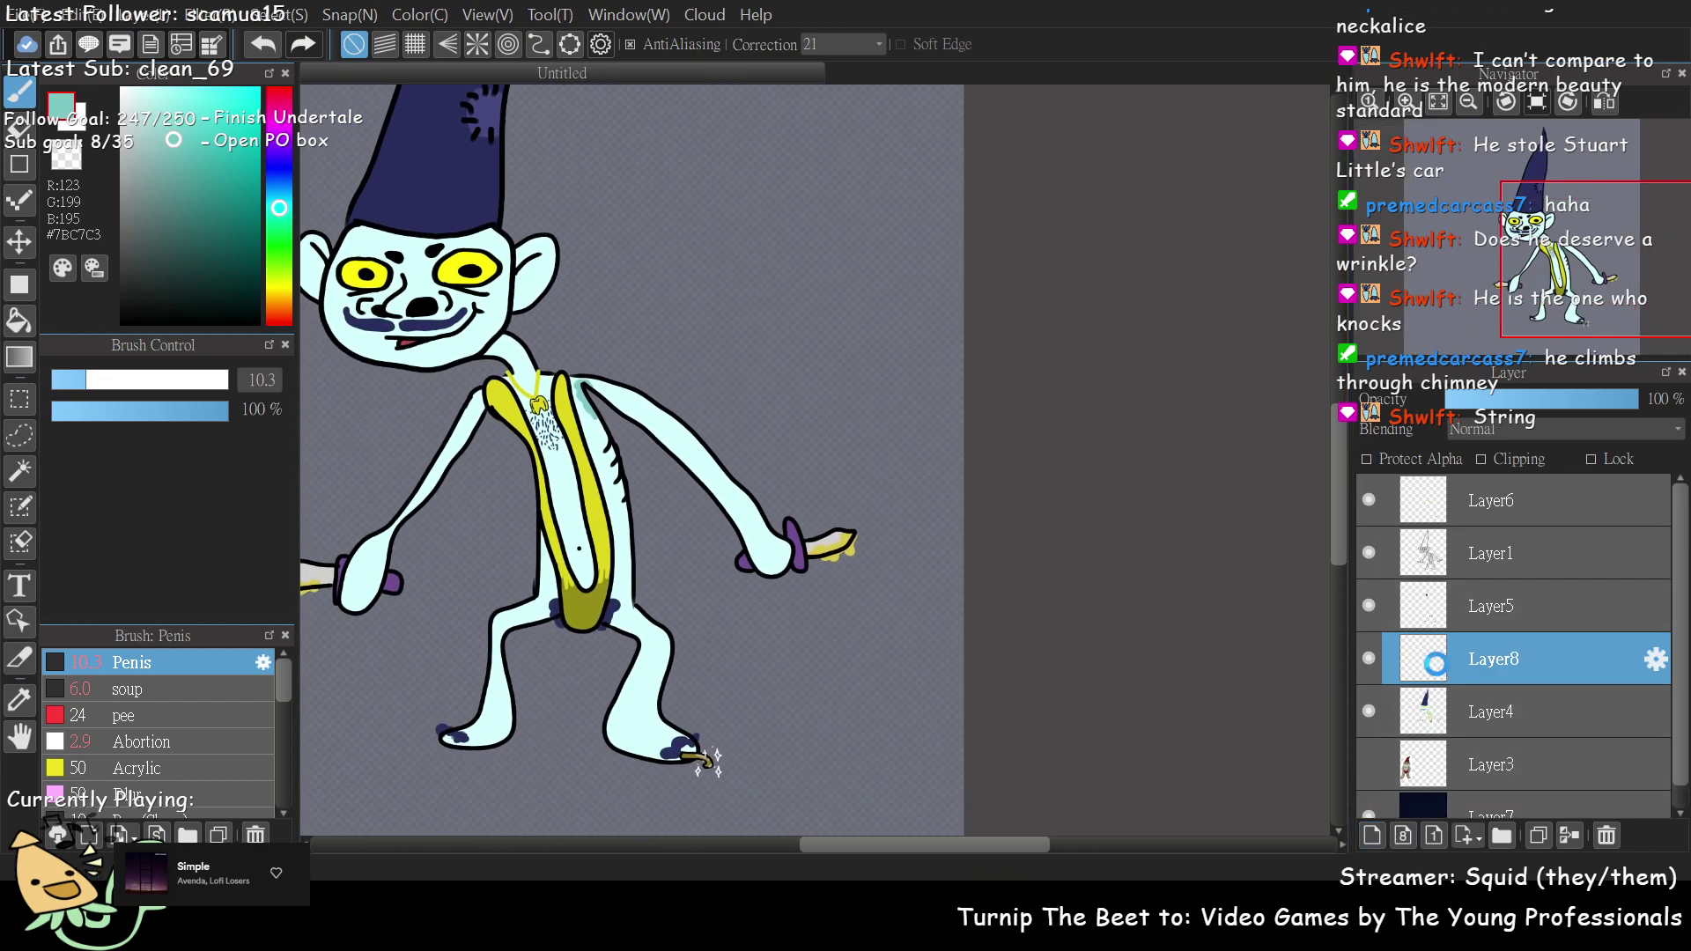
{"action": "left_click_drag", "start_coordinate": [1432, 476], "coordinate": [1431, 468]}
{"action": "left_click_drag", "start_coordinate": [1503, 660], "coordinate": [1490, 480]}
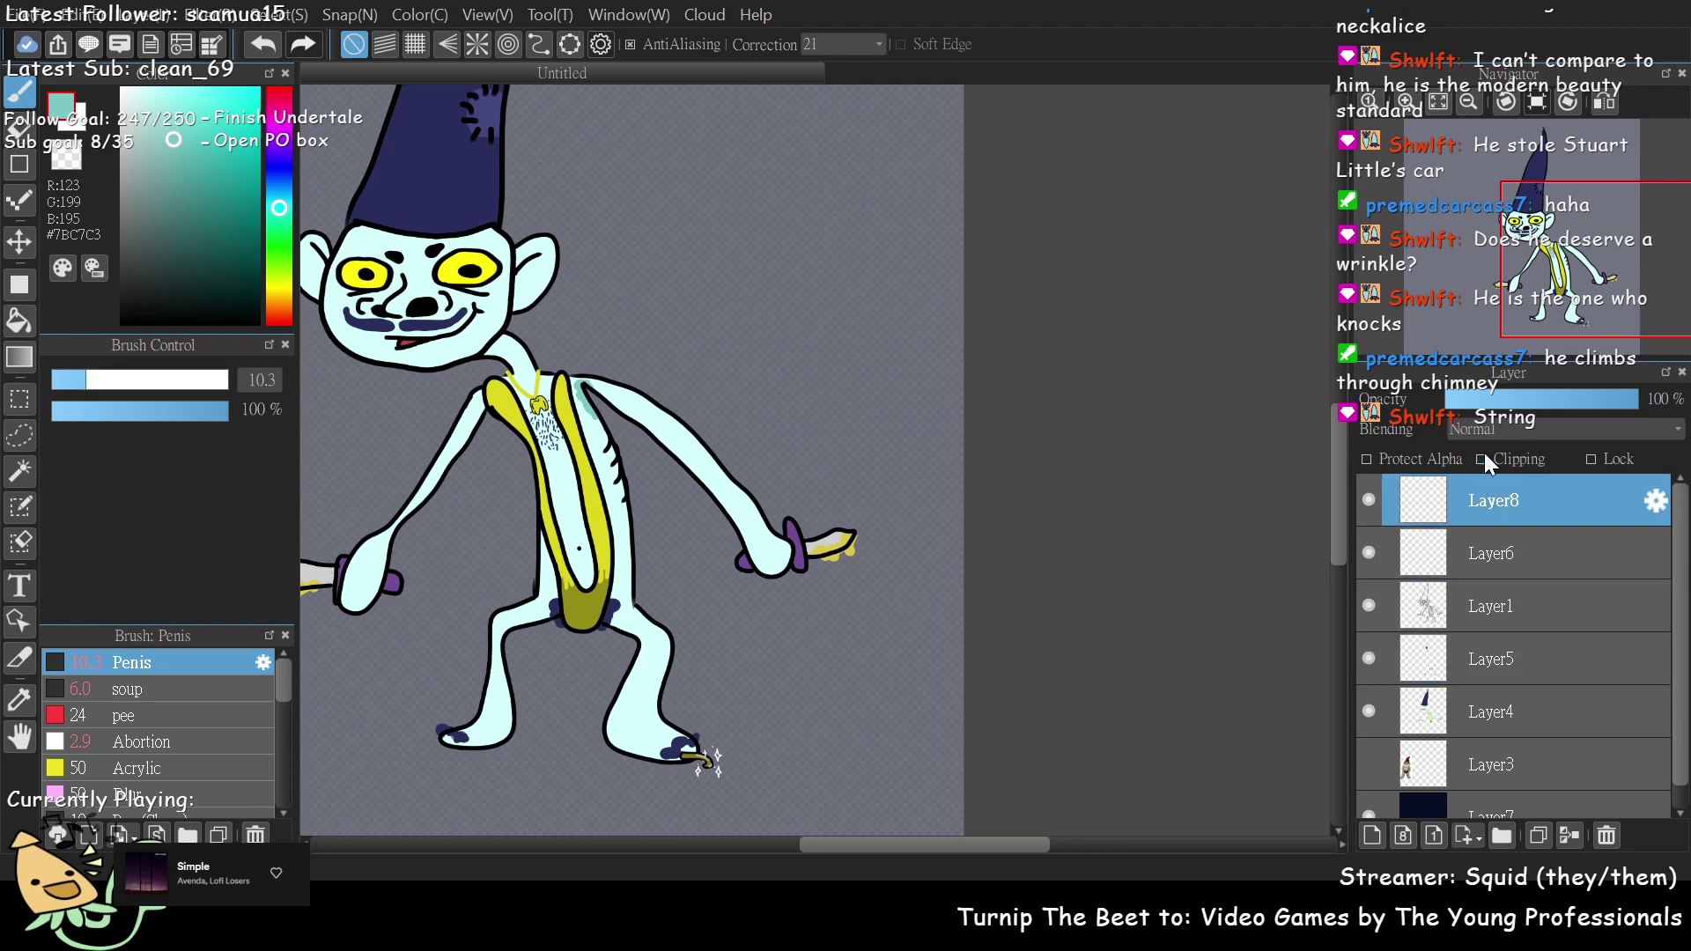
{"action": "left_click", "coordinate": [1437, 101]}
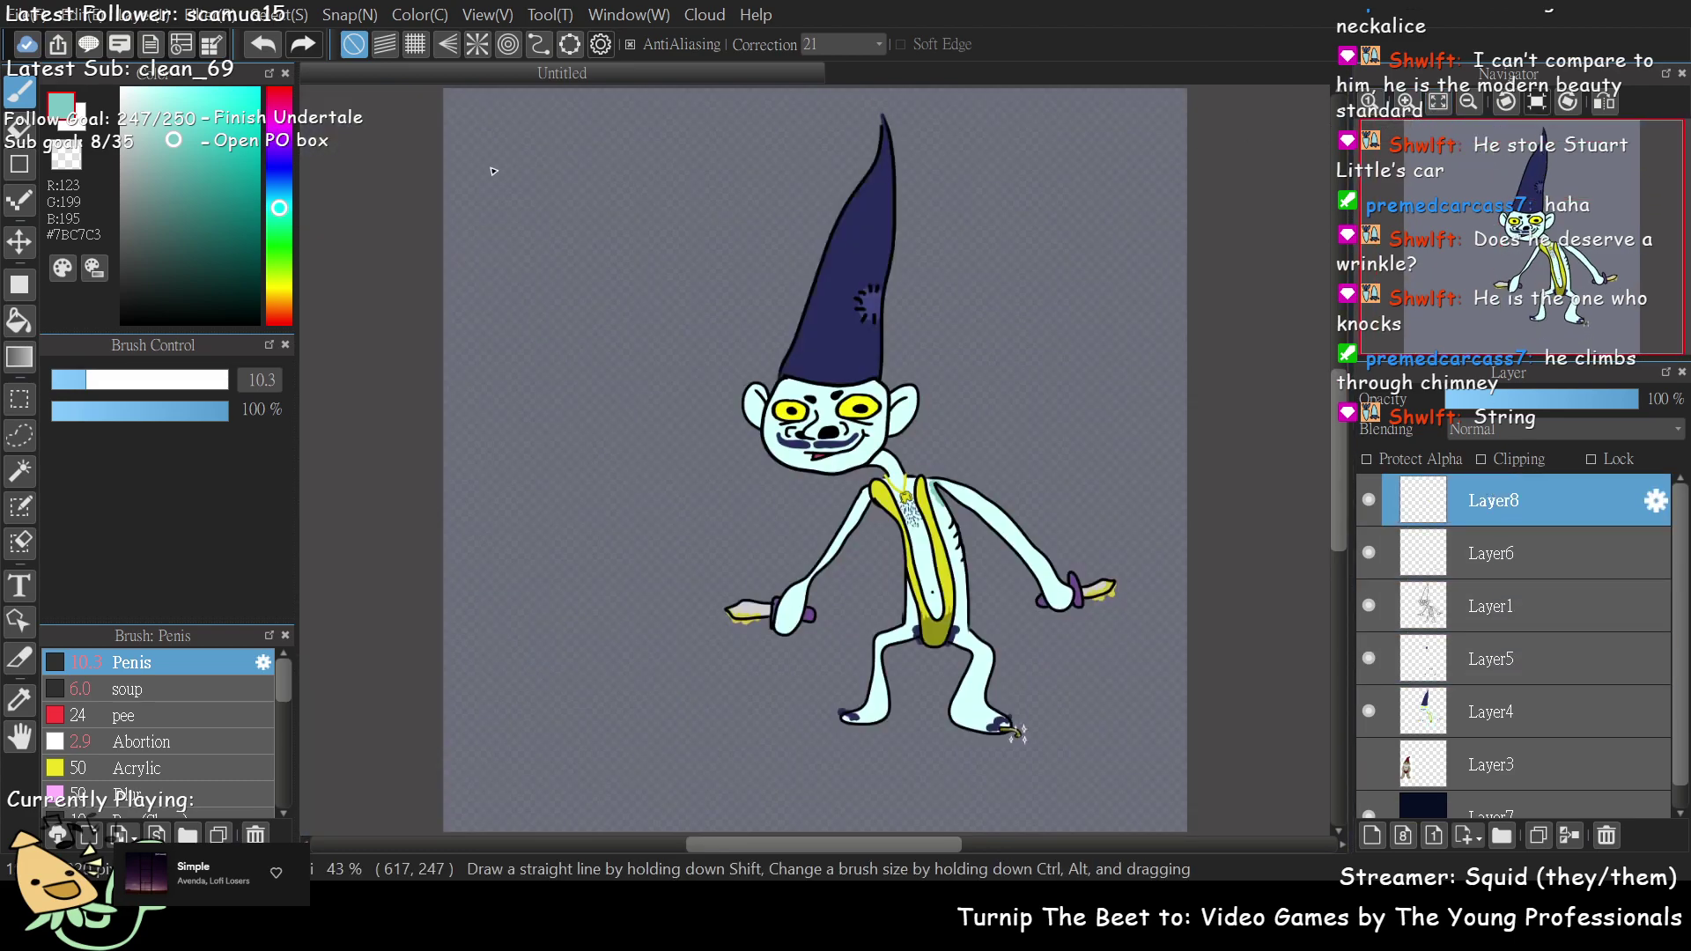
{"action": "left_click", "coordinate": [167, 224]}
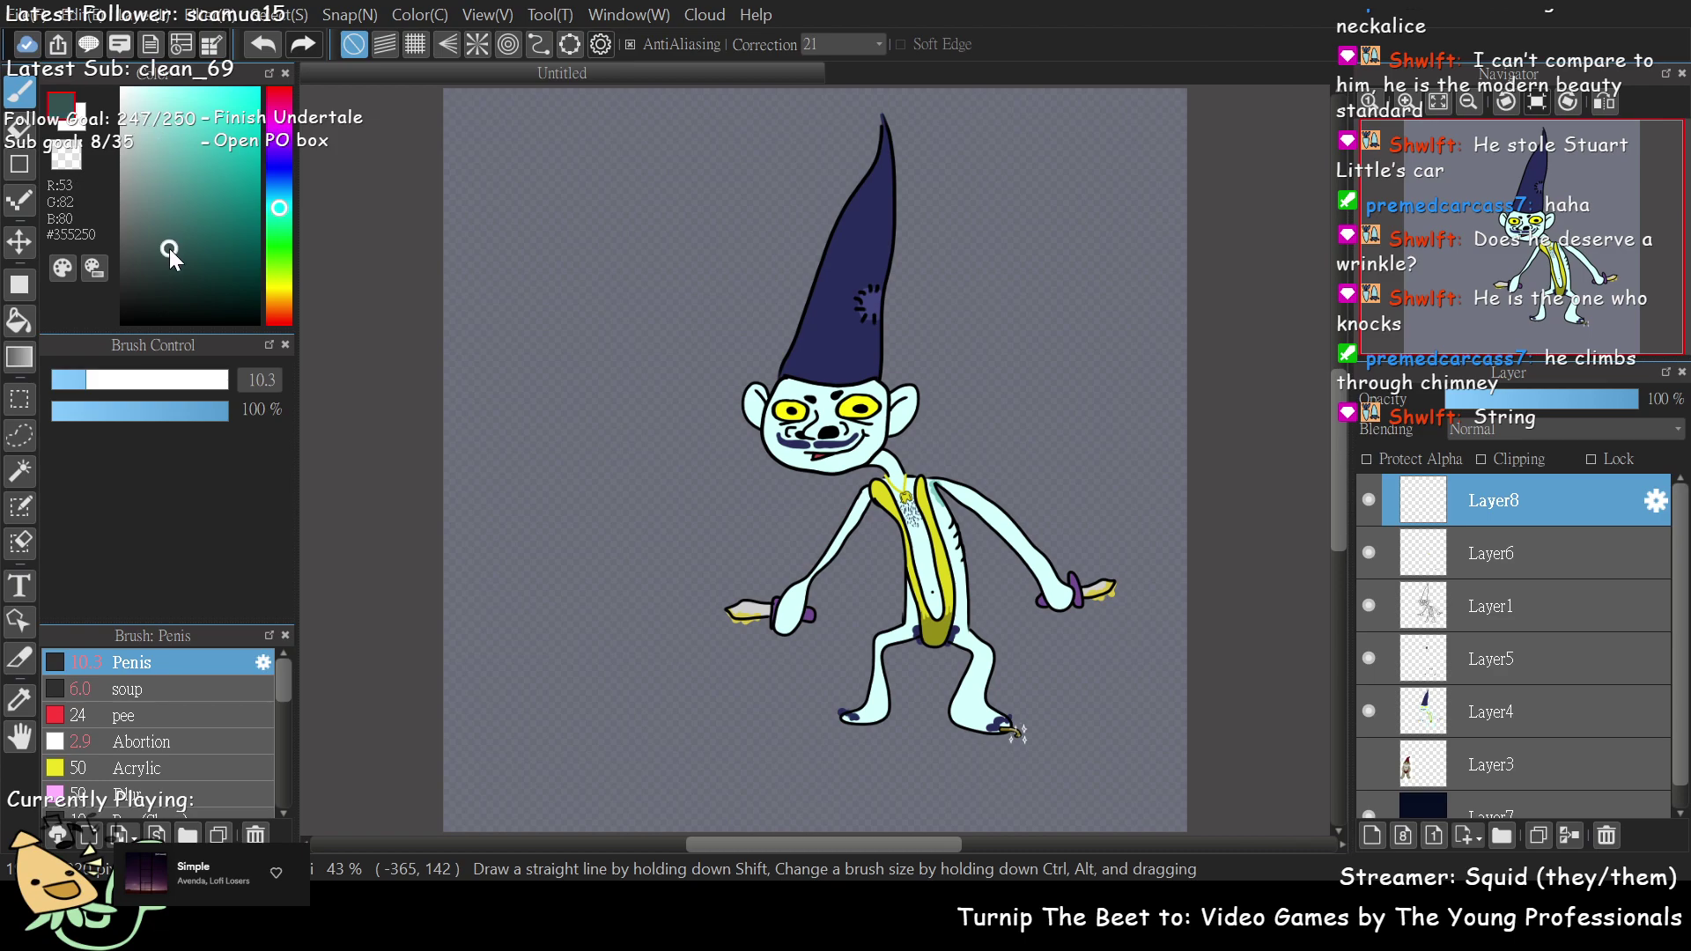
{"action": "left_click_drag", "start_coordinate": [170, 226], "coordinate": [164, 171]}
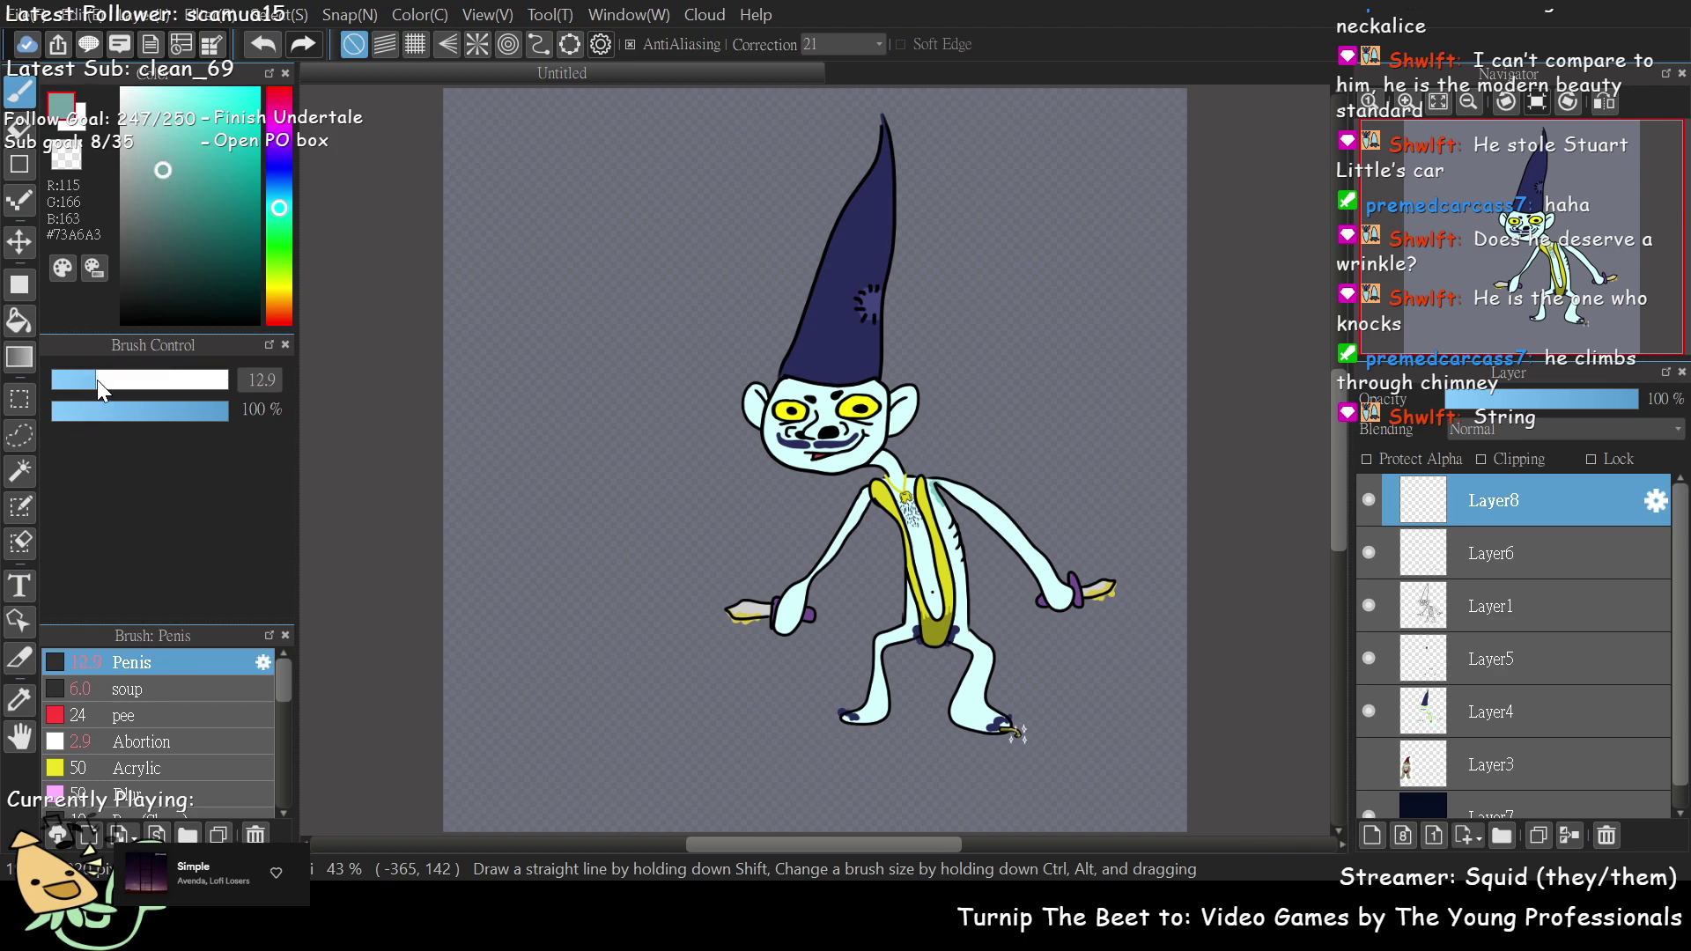
{"action": "mouse_move", "coordinate": [495, 117]}
{"action": "left_mouse_down"}
{"action": "mouse_move", "coordinate": [484, 186]}
{"action": "mouse_move", "coordinate": [515, 183]}
{"action": "left_mouse_up"}
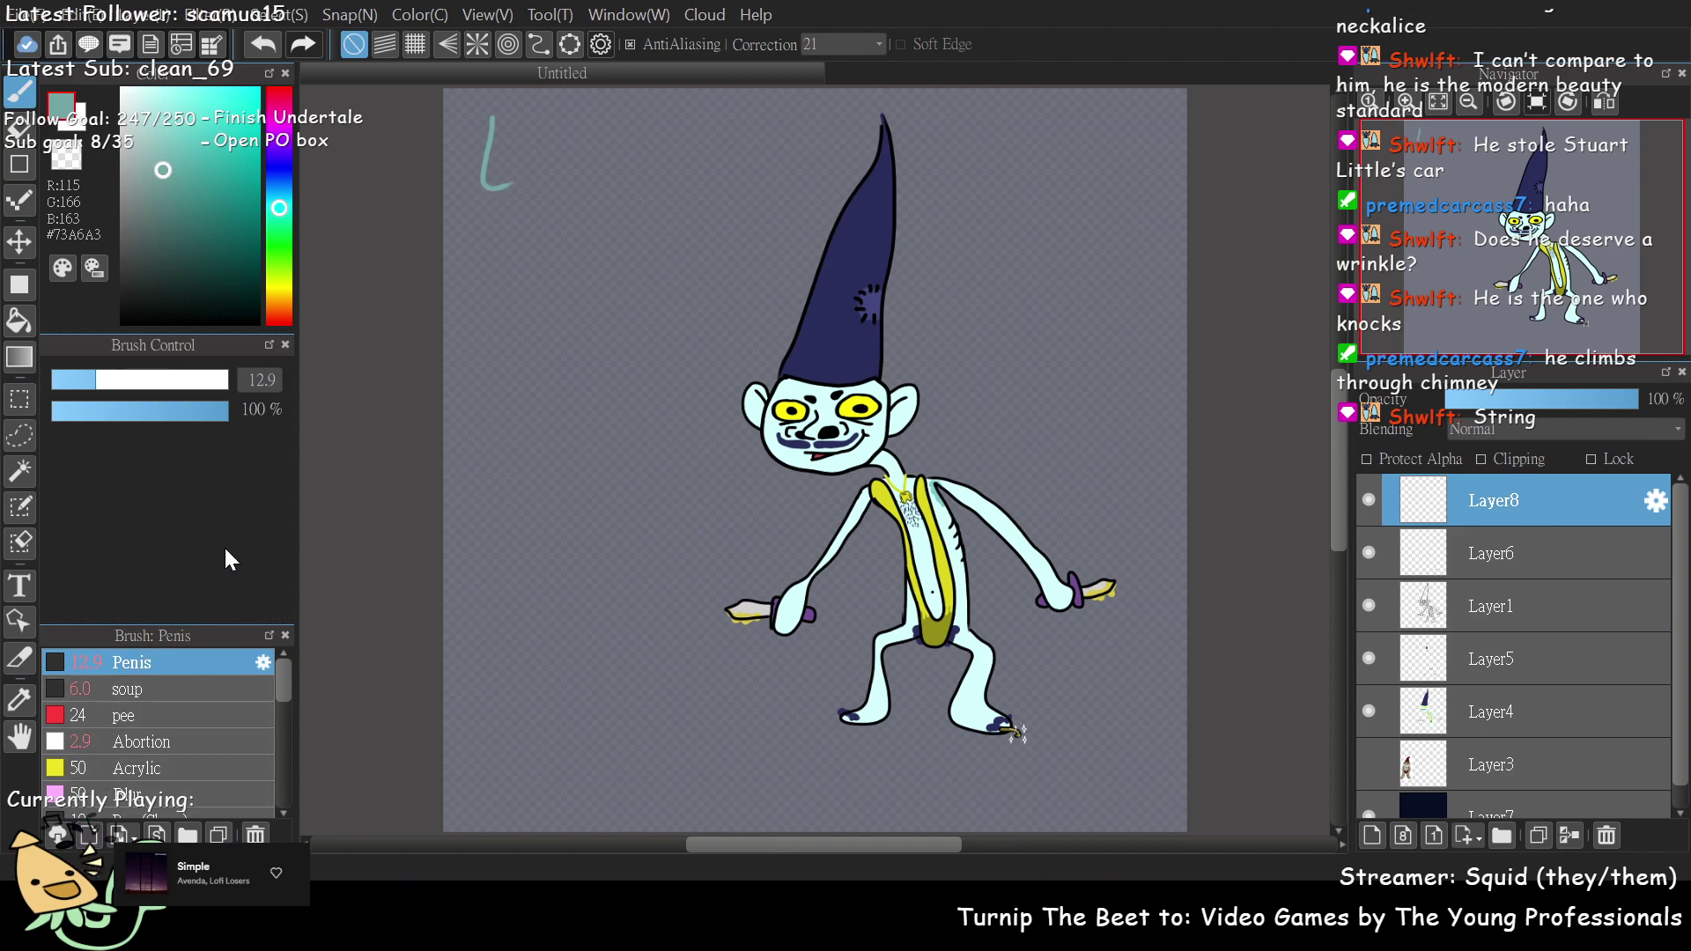
{"action": "key", "text": "ctrl+z"}
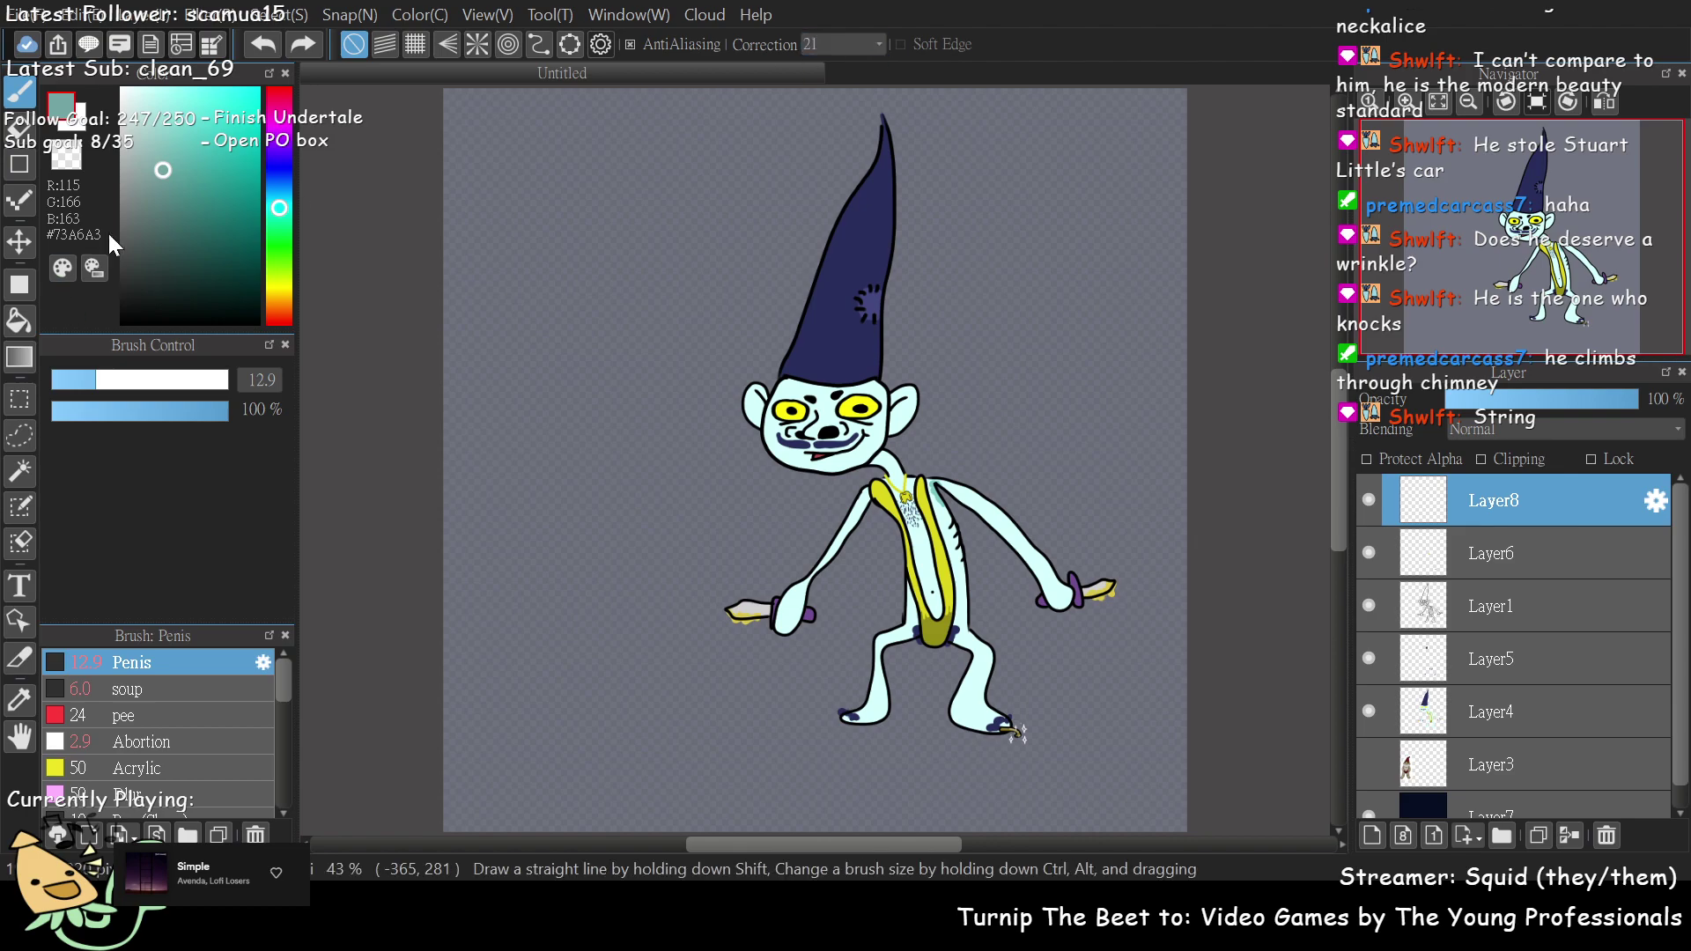
- Hand-letter the title LOBAR beside the gnome's hat in pale blue #A7B7D8 with a size 17 brush on Layer8
{"action": "left_click", "coordinate": [278, 180]}
{"action": "left_click_drag", "start_coordinate": [183, 167], "coordinate": [152, 121]}
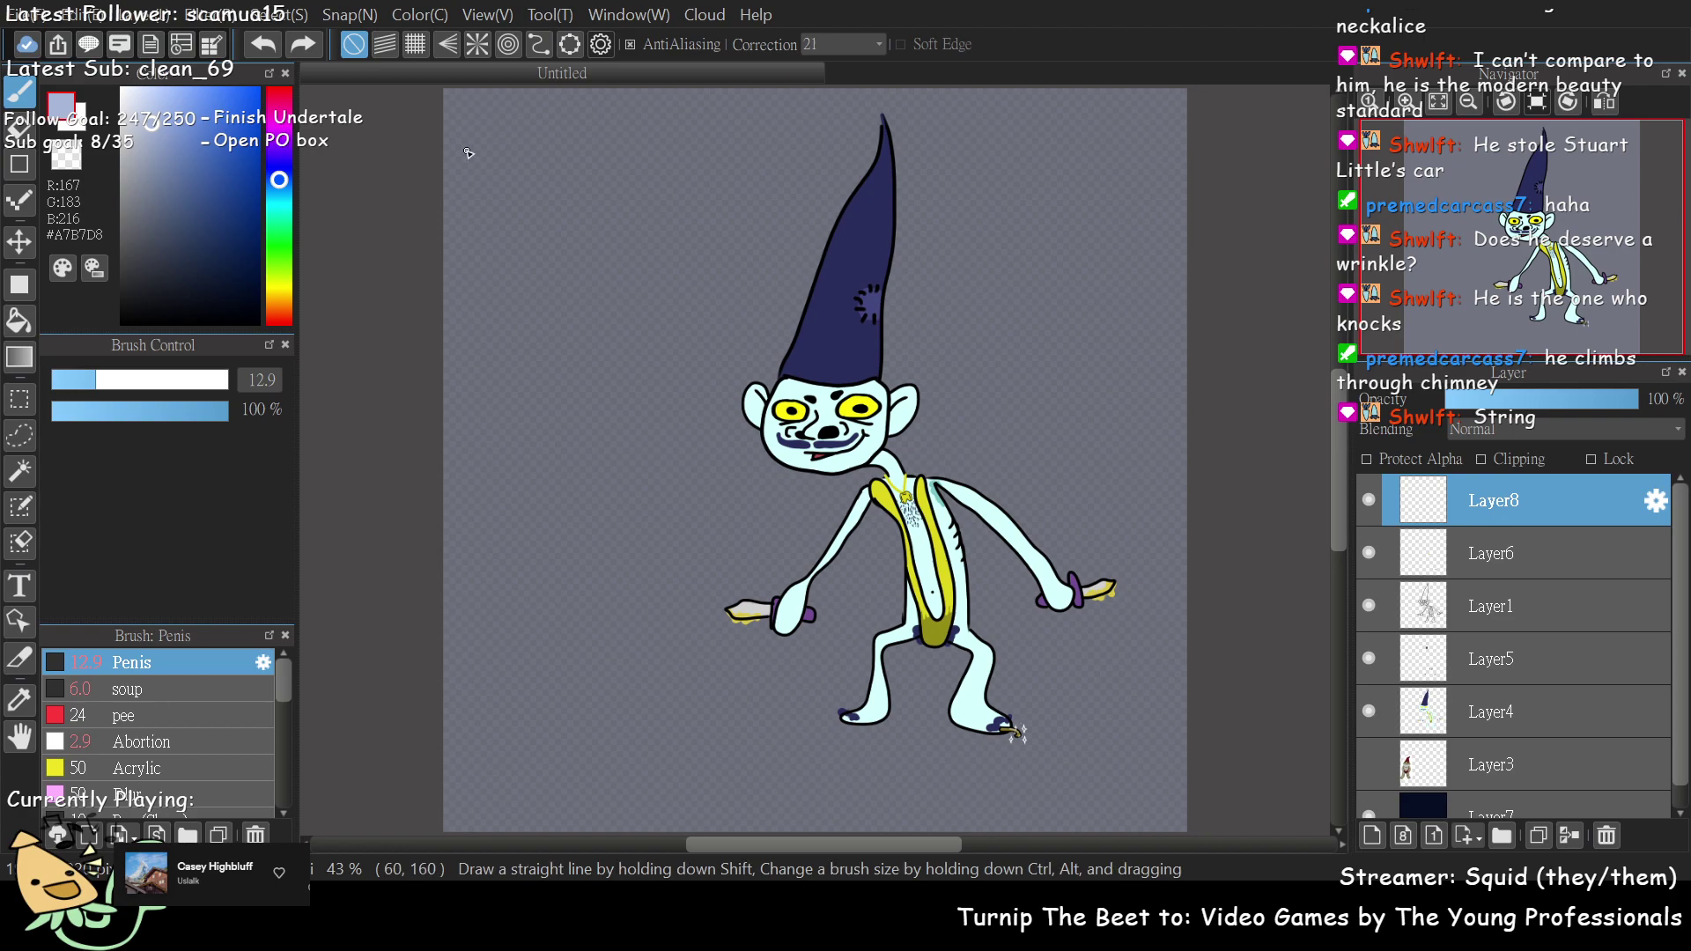
{"action": "left_click_drag", "start_coordinate": [95, 377], "coordinate": [127, 372]}
{"action": "mouse_move", "coordinate": [499, 130]}
{"action": "left_mouse_down"}
{"action": "mouse_move", "coordinate": [475, 195]}
{"action": "mouse_move", "coordinate": [500, 213]}
{"action": "mouse_move", "coordinate": [577, 149]}
{"action": "left_mouse_up"}
{"action": "mouse_move", "coordinate": [536, 208]}
{"action": "left_mouse_down"}
{"action": "mouse_move", "coordinate": [601, 183]}
{"action": "mouse_move", "coordinate": [563, 148]}
{"action": "left_mouse_up"}
{"action": "mouse_move", "coordinate": [627, 142]}
{"action": "left_mouse_down"}
{"action": "mouse_move", "coordinate": [647, 226]}
{"action": "mouse_move", "coordinate": [627, 222]}
{"action": "mouse_move", "coordinate": [701, 132]}
{"action": "mouse_move", "coordinate": [723, 222]}
{"action": "left_mouse_up"}
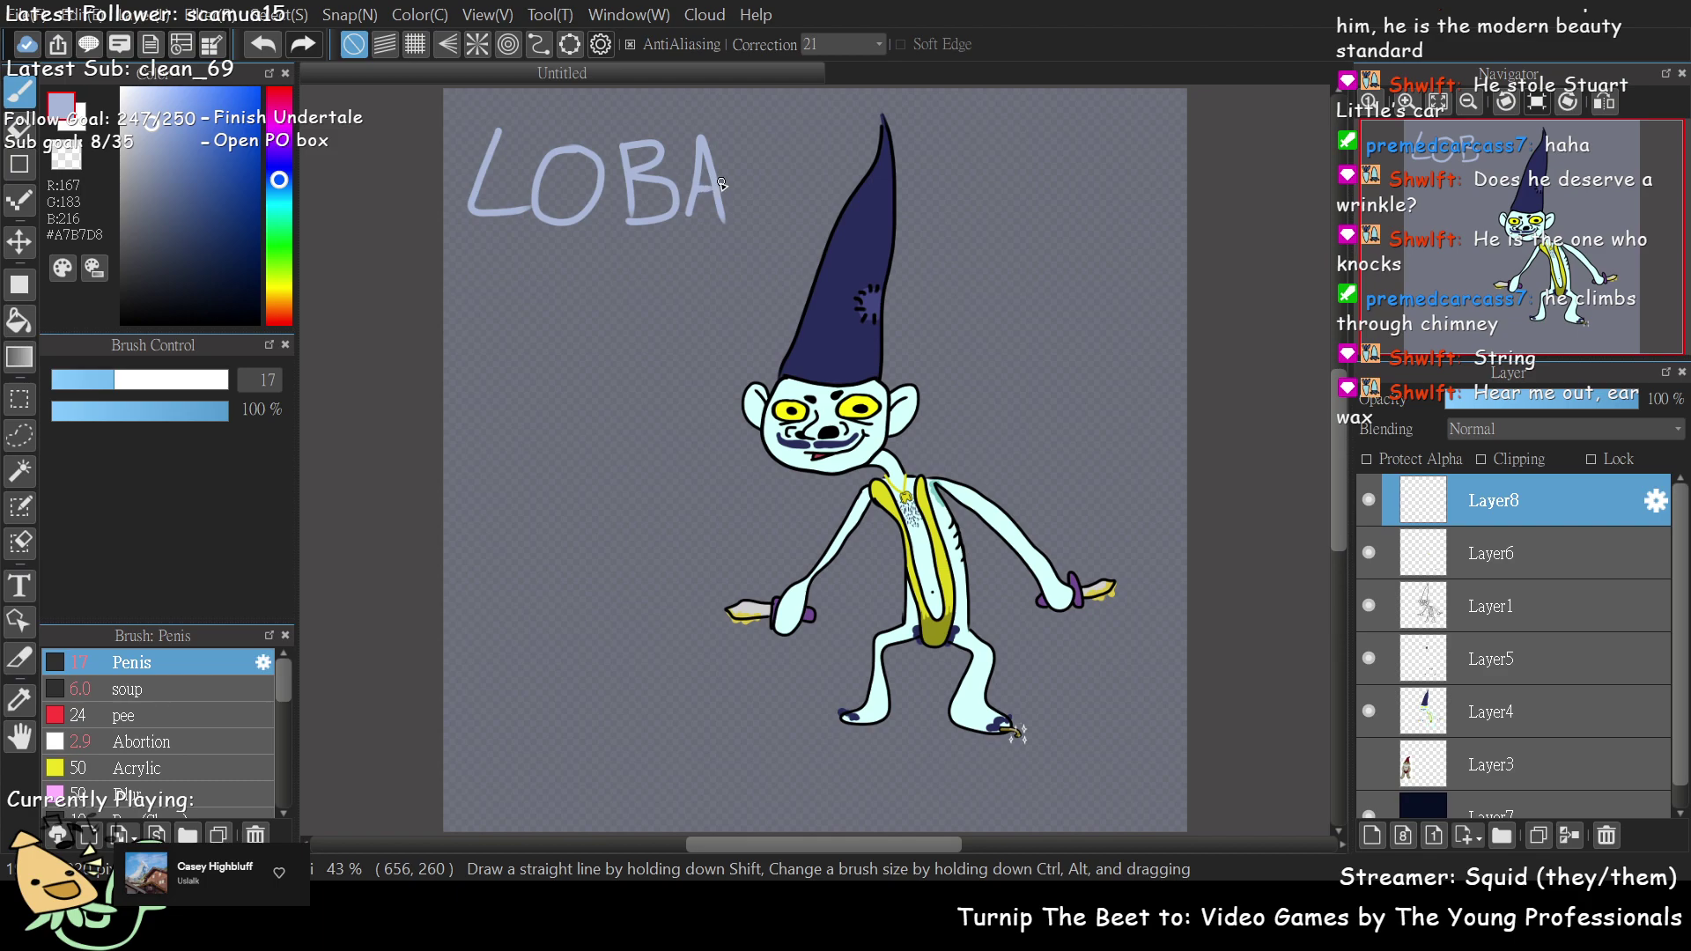
{"action": "left_click_drag", "start_coordinate": [742, 146], "coordinate": [740, 220]}
{"action": "mouse_move", "coordinate": [741, 158]}
{"action": "left_mouse_down"}
{"action": "mouse_move", "coordinate": [753, 141]}
{"action": "mouse_move", "coordinate": [776, 165]}
{"action": "mouse_move", "coordinate": [740, 181]}
{"action": "mouse_move", "coordinate": [801, 204]}
{"action": "left_mouse_up"}
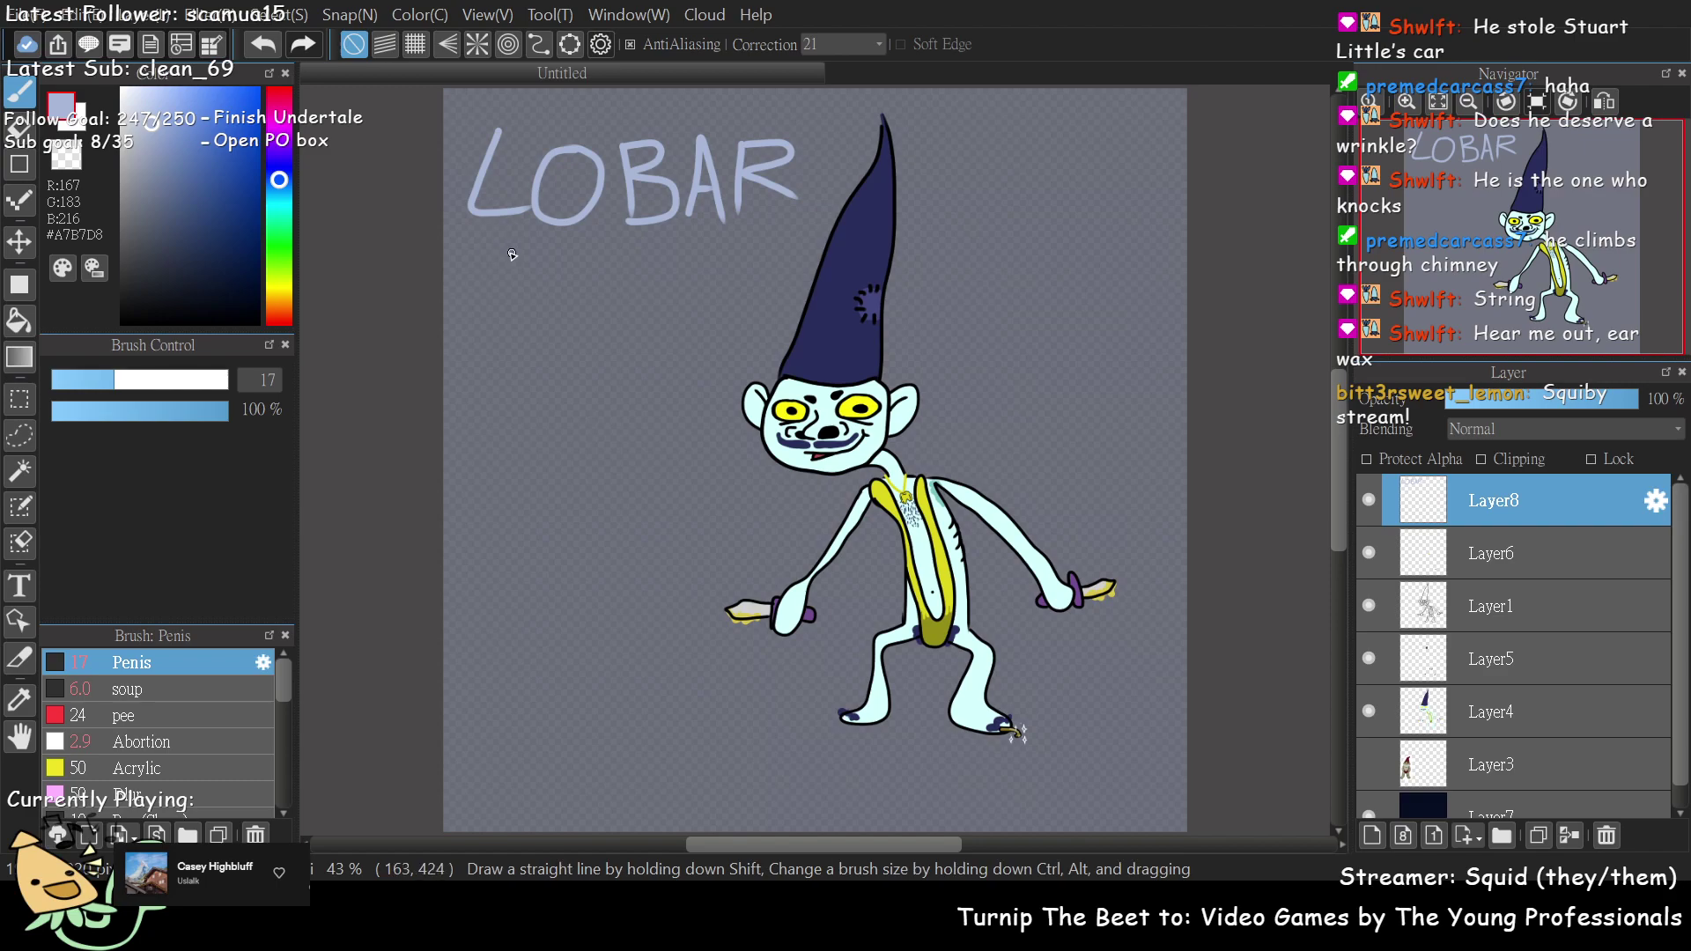
- Hand-letter (he/him) in smaller pale blue #A7B7D8 letters beneath the LOBAR title on Layer8
{"action": "scroll", "coordinate": [1586, 198], "scroll_direction": "up", "scroll_amount": 4}
{"action": "left_click_drag", "start_coordinate": [1520, 249], "coordinate": [1453, 183]}
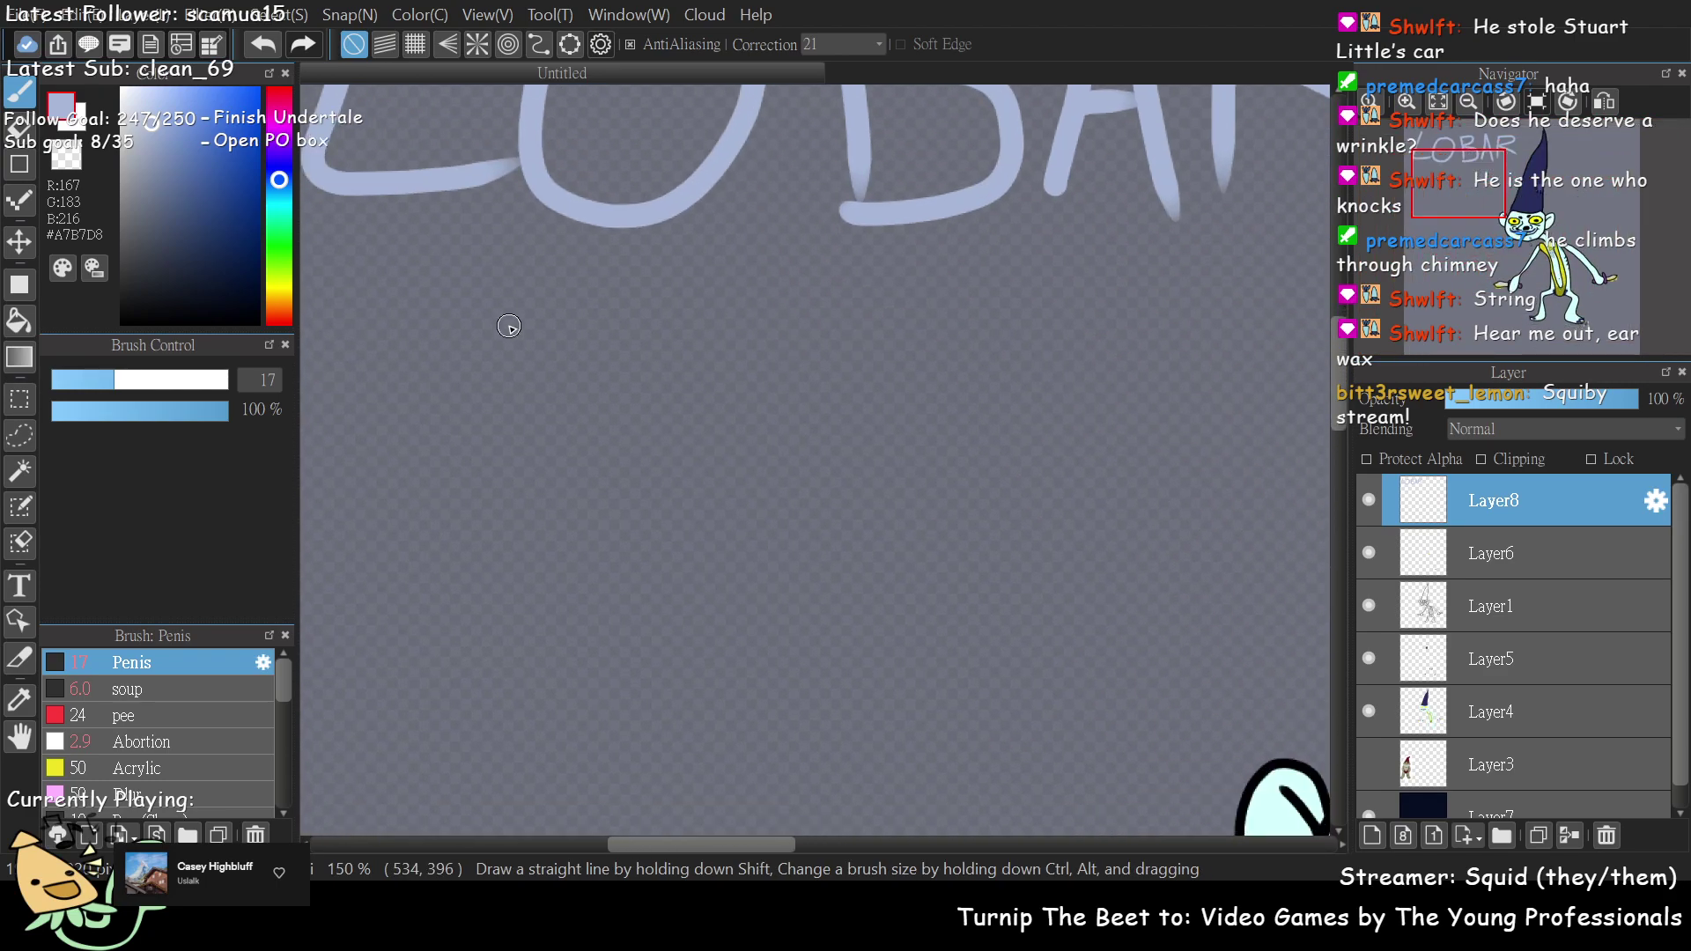
{"action": "mouse_move", "coordinate": [514, 281]}
{"action": "left_mouse_down"}
{"action": "mouse_move", "coordinate": [439, 355]}
{"action": "mouse_move", "coordinate": [459, 490]}
{"action": "left_mouse_up"}
{"action": "mouse_move", "coordinate": [522, 315]}
{"action": "left_mouse_down"}
{"action": "mouse_move", "coordinate": [517, 423]}
{"action": "mouse_move", "coordinate": [583, 467]}
{"action": "left_mouse_up"}
{"action": "mouse_move", "coordinate": [632, 416]}
{"action": "left_mouse_down"}
{"action": "mouse_move", "coordinate": [689, 420]}
{"action": "mouse_move", "coordinate": [699, 385]}
{"action": "mouse_move", "coordinate": [656, 393]}
{"action": "mouse_move", "coordinate": [644, 447]}
{"action": "mouse_move", "coordinate": [723, 453]}
{"action": "left_mouse_up"}
{"action": "left_click_drag", "start_coordinate": [866, 278], "coordinate": [789, 490]}
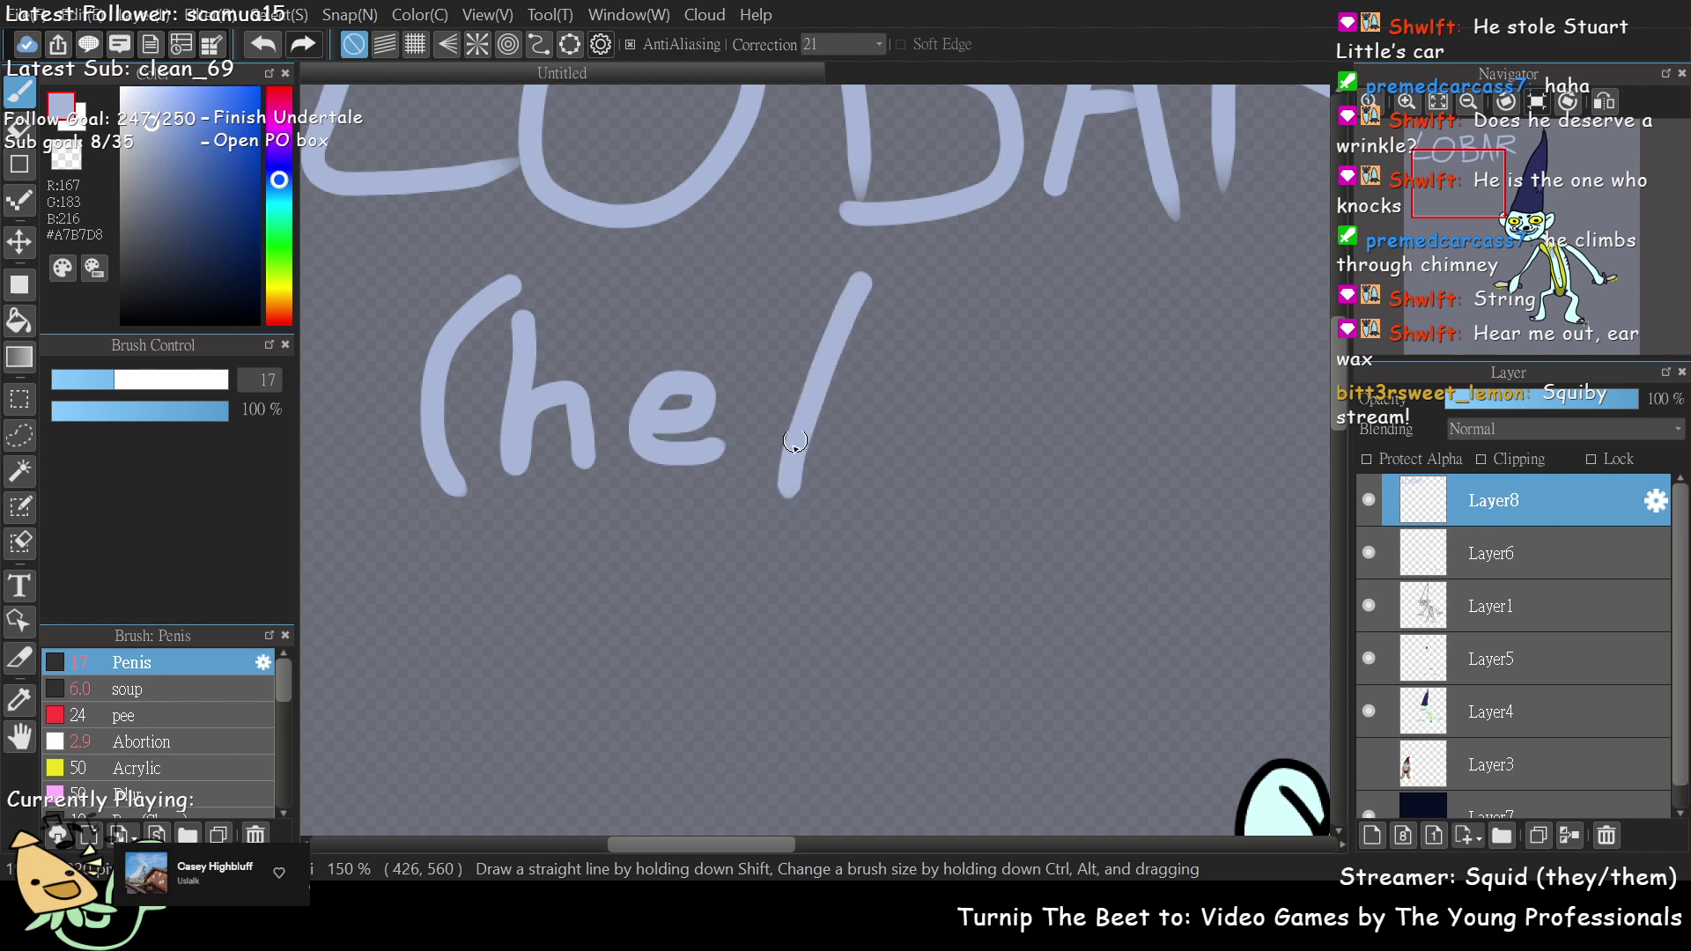
{"action": "mouse_move", "coordinate": [889, 311]}
{"action": "left_mouse_down"}
{"action": "mouse_move", "coordinate": [884, 465]}
{"action": "mouse_move", "coordinate": [914, 378]}
{"action": "mouse_move", "coordinate": [971, 418]}
{"action": "mouse_move", "coordinate": [975, 455]}
{"action": "left_mouse_up"}
{"action": "left_click_drag", "start_coordinate": [995, 354], "coordinate": [1010, 444]}
{"action": "left_click", "coordinate": [997, 315]}
{"action": "mouse_move", "coordinate": [1046, 351]}
{"action": "left_mouse_down"}
{"action": "mouse_move", "coordinate": [1064, 426]}
{"action": "mouse_move", "coordinate": [1099, 352]}
{"action": "mouse_move", "coordinate": [1109, 447]}
{"action": "left_mouse_up"}
{"action": "mouse_move", "coordinate": [1106, 387]}
{"action": "left_mouse_down"}
{"action": "mouse_move", "coordinate": [1138, 352]}
{"action": "mouse_move", "coordinate": [1178, 408]}
{"action": "mouse_move", "coordinate": [1180, 448]}
{"action": "left_mouse_up"}
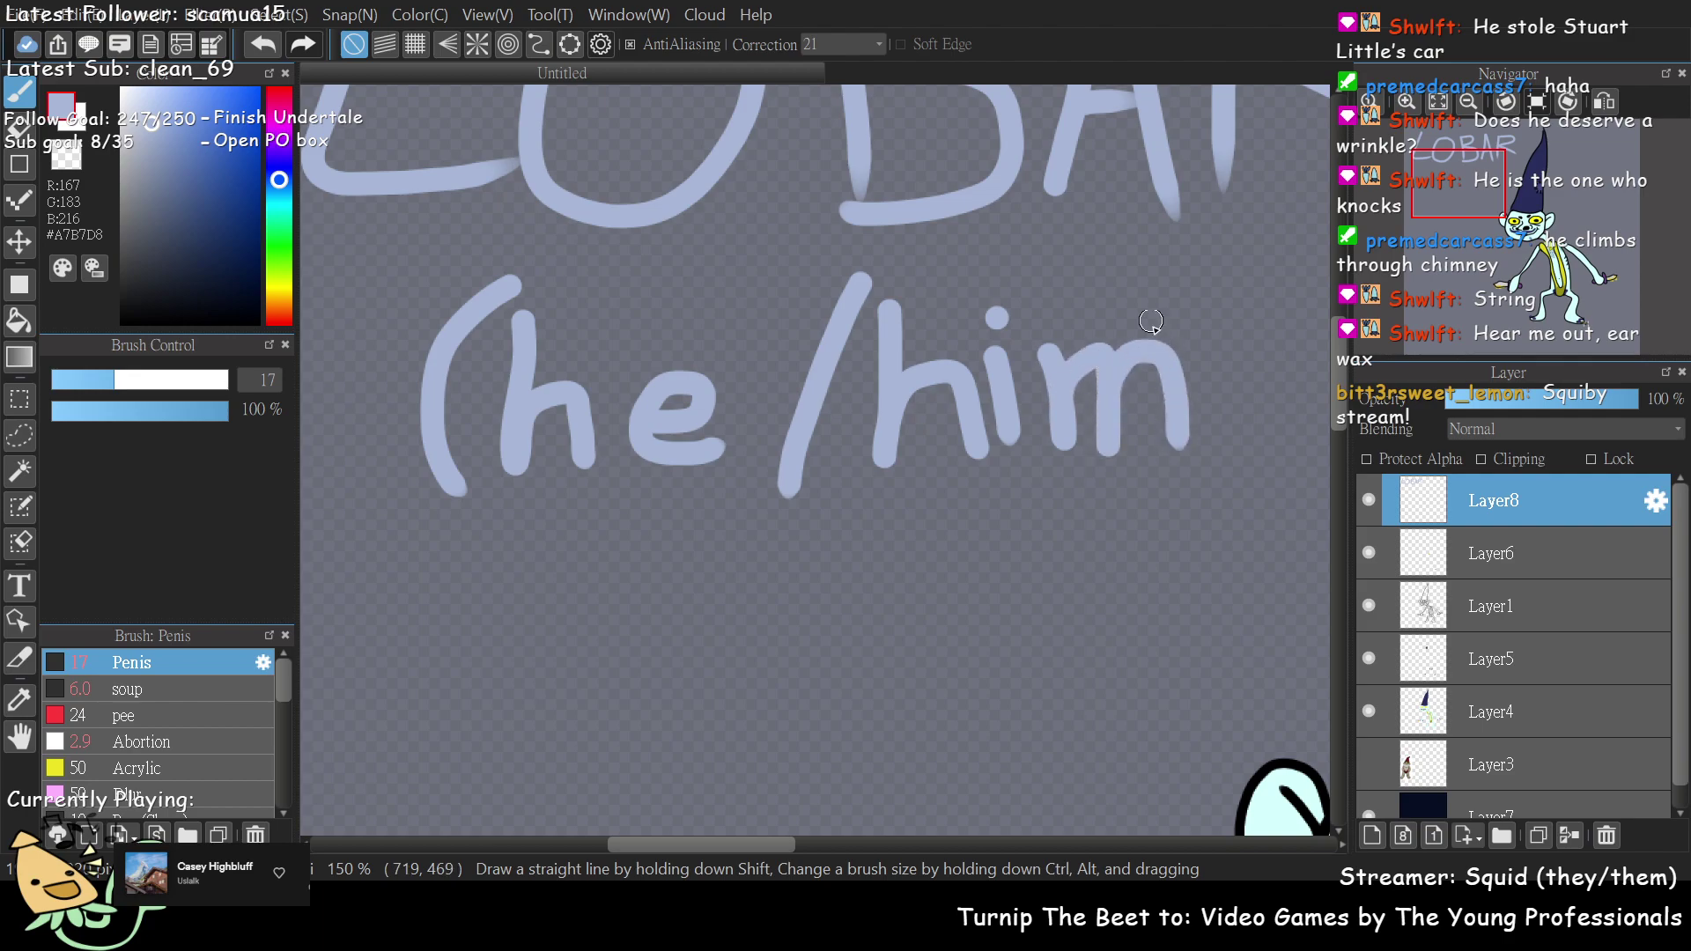
{"action": "mouse_move", "coordinate": [1230, 283]}
{"action": "left_mouse_down"}
{"action": "mouse_move", "coordinate": [1249, 447]}
{"action": "mouse_move", "coordinate": [1219, 483]}
{"action": "left_mouse_up"}
{"action": "scroll", "coordinate": [1507, 245], "scroll_direction": "down", "scroll_amount": 4}
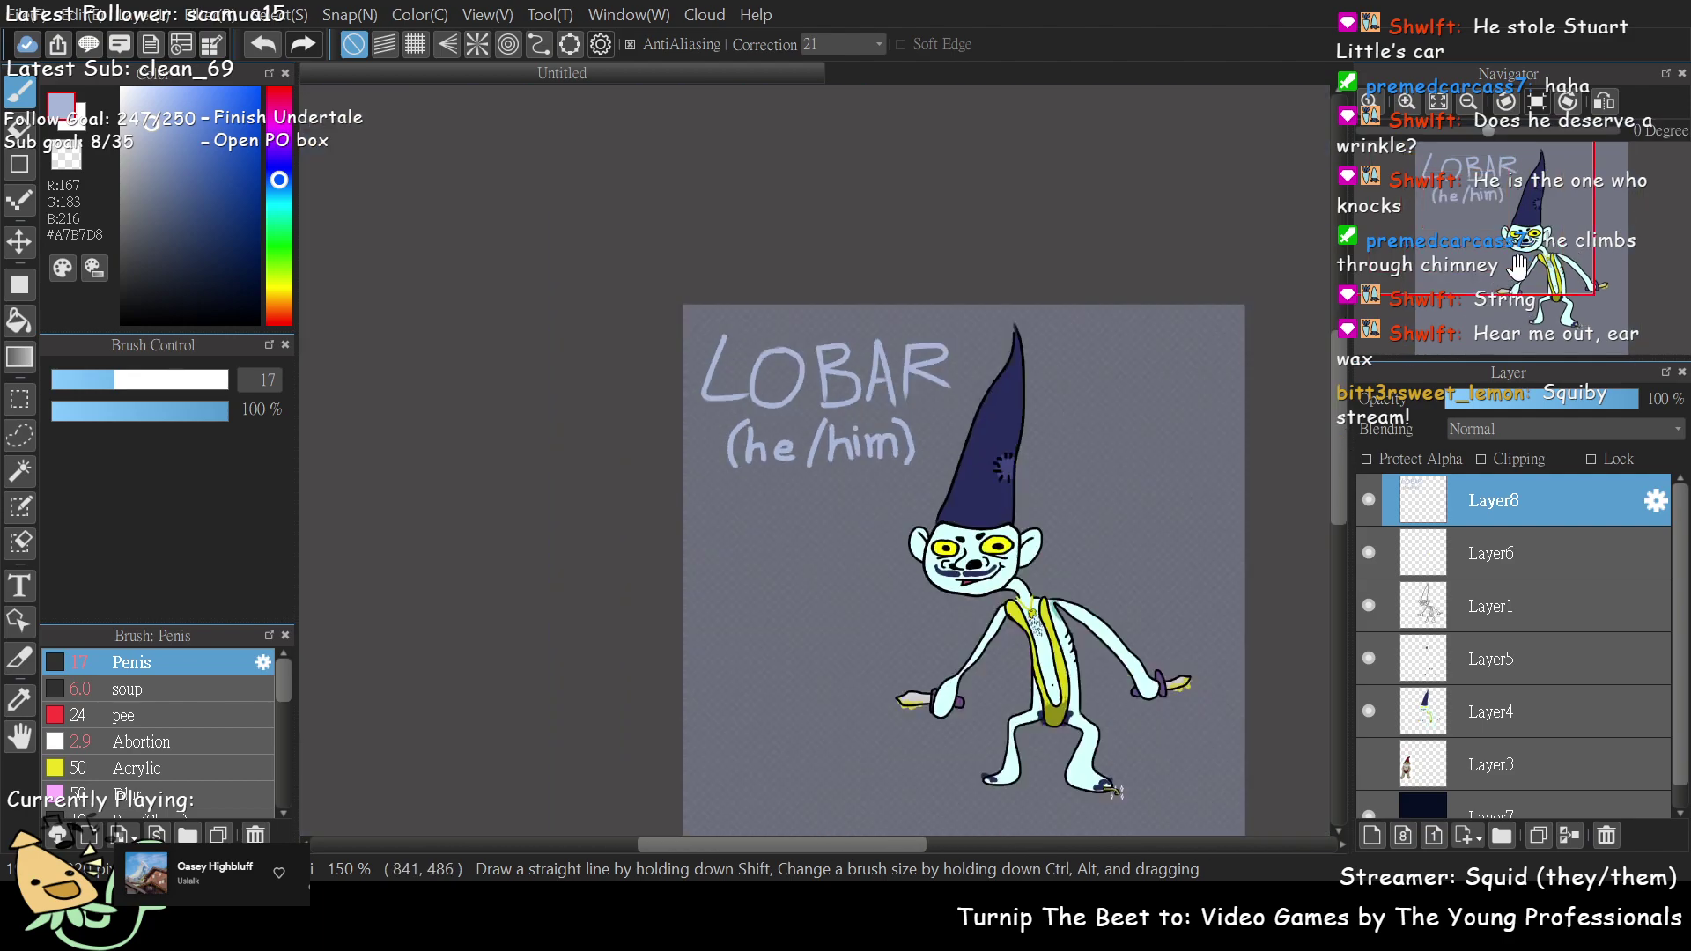
{"action": "left_click_drag", "start_coordinate": [1510, 241], "coordinate": [1527, 243]}
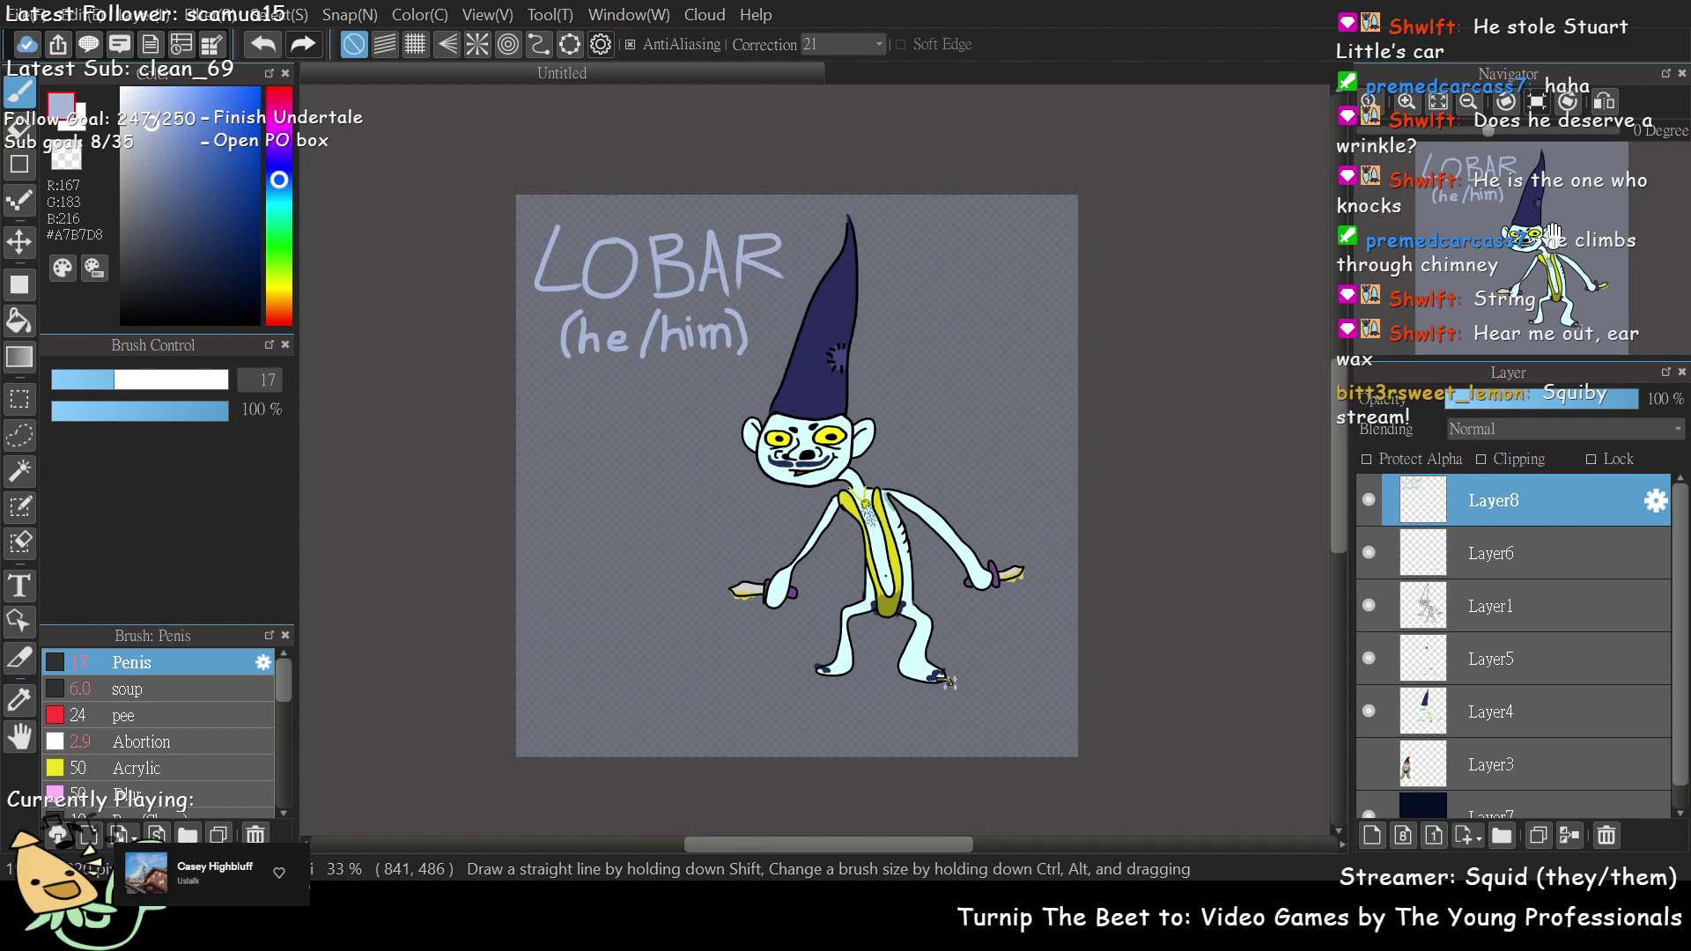
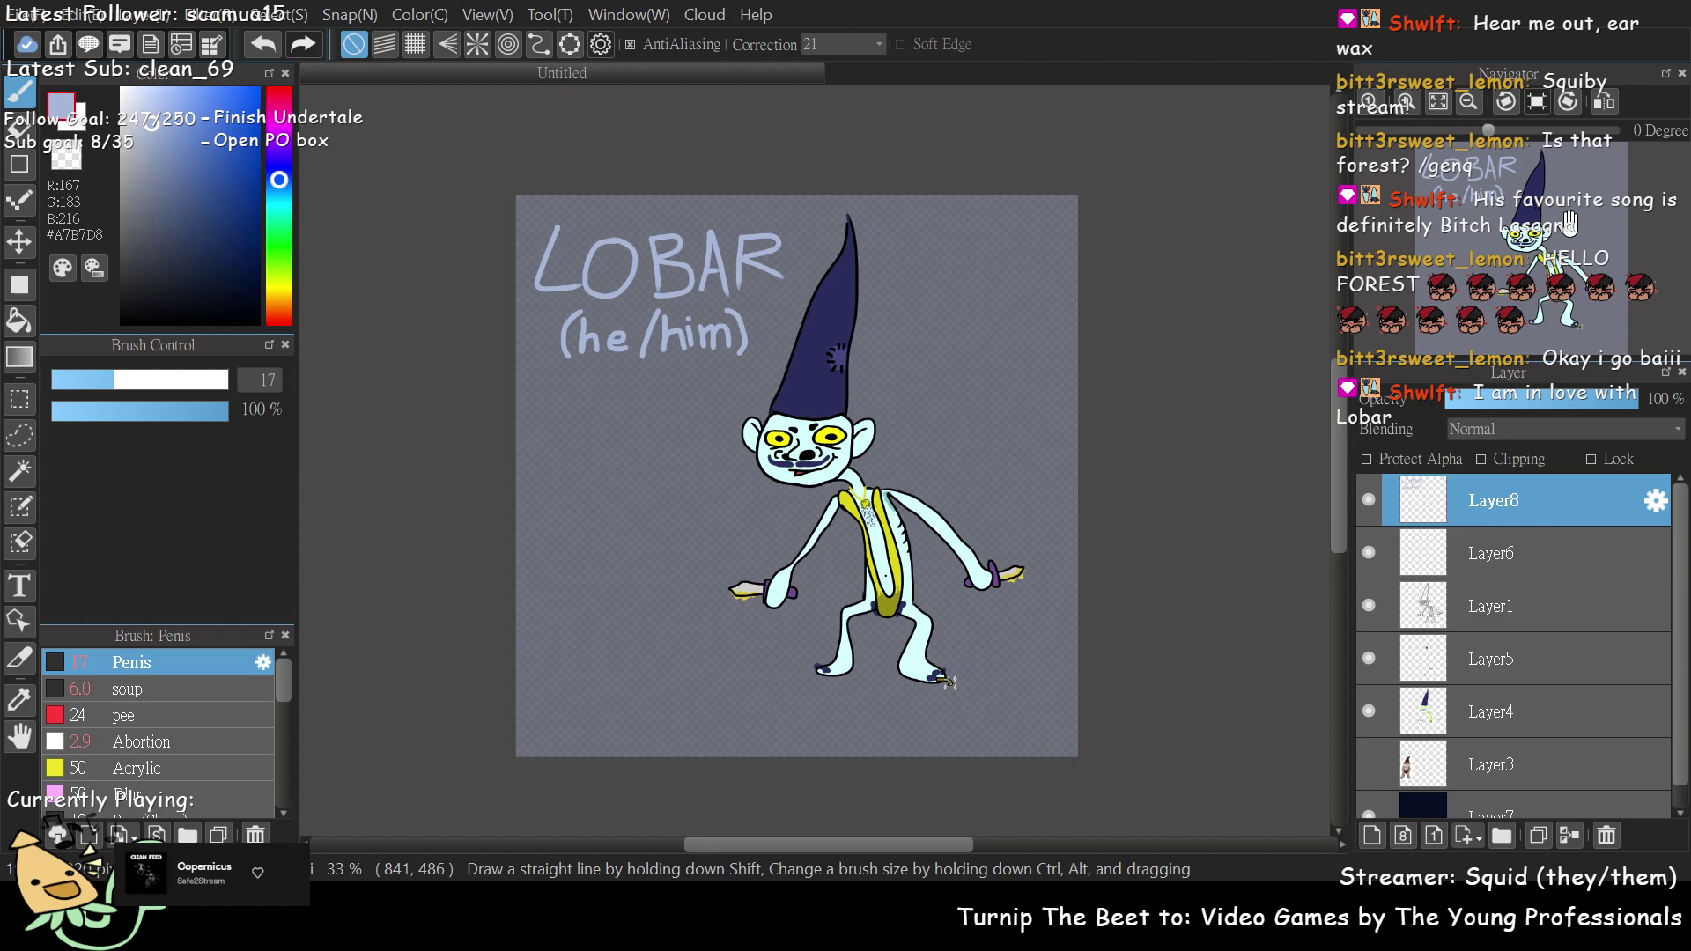
- Draw a dark #1F2430 vertical height bracket beside the gnome, spanning from the hat's brim to the feet, with a size 17 brush
{"action": "scroll", "coordinate": [1488, 258], "scroll_direction": "up", "scroll_amount": 1}
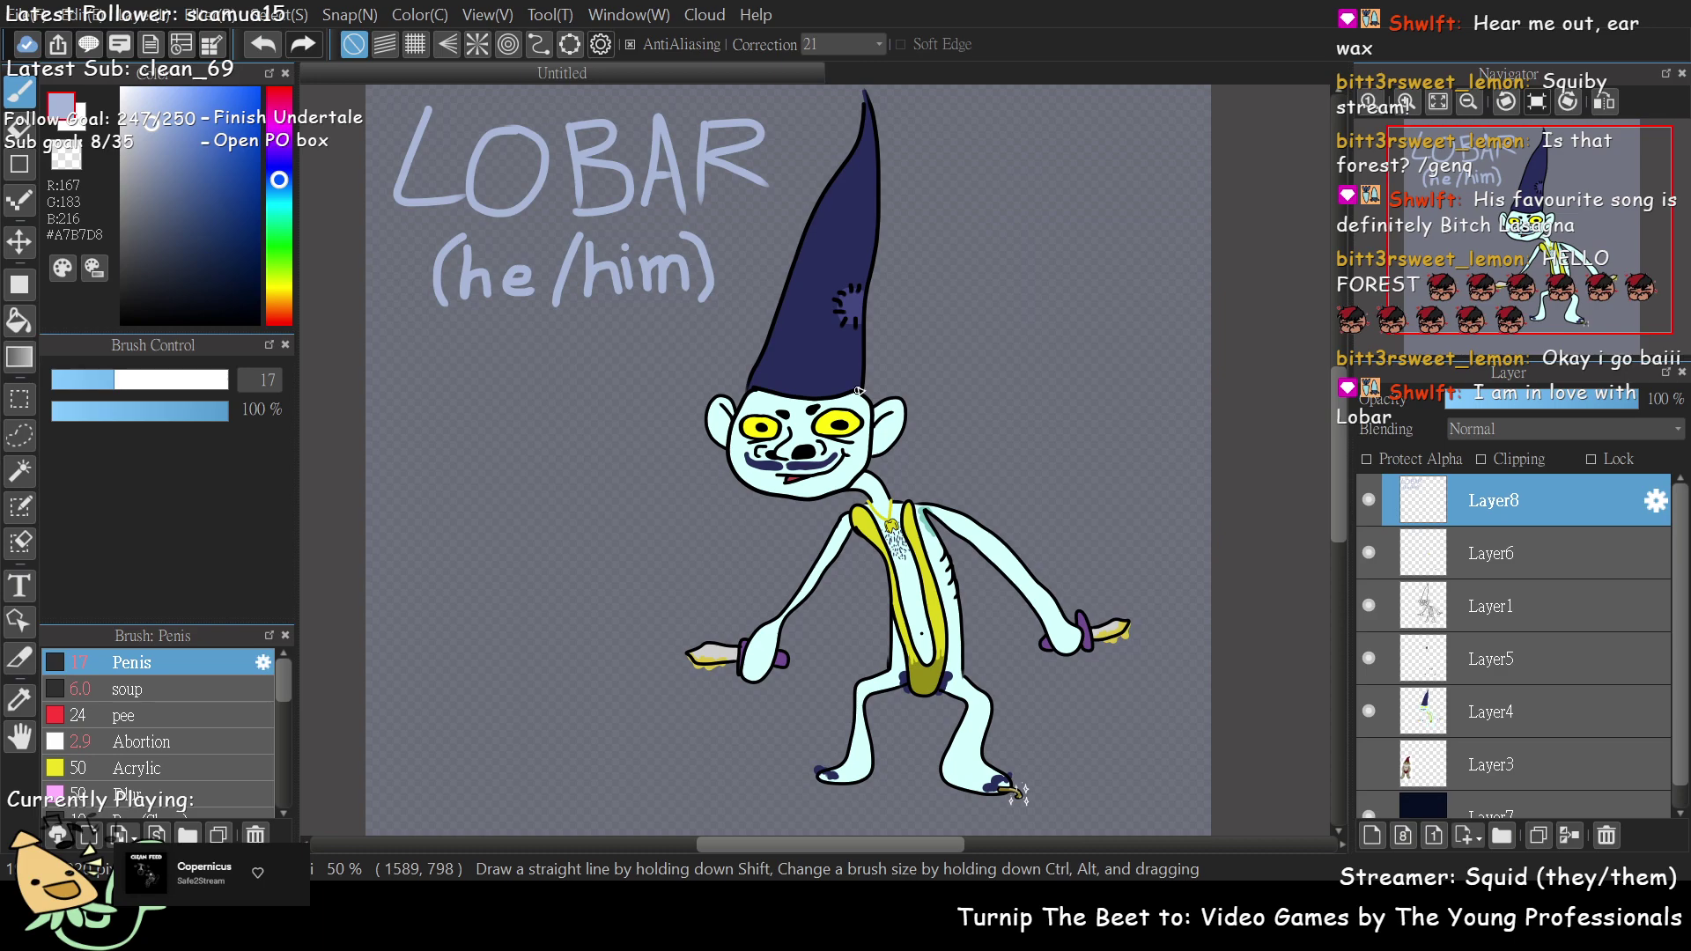
{"action": "left_click", "coordinate": [170, 281]}
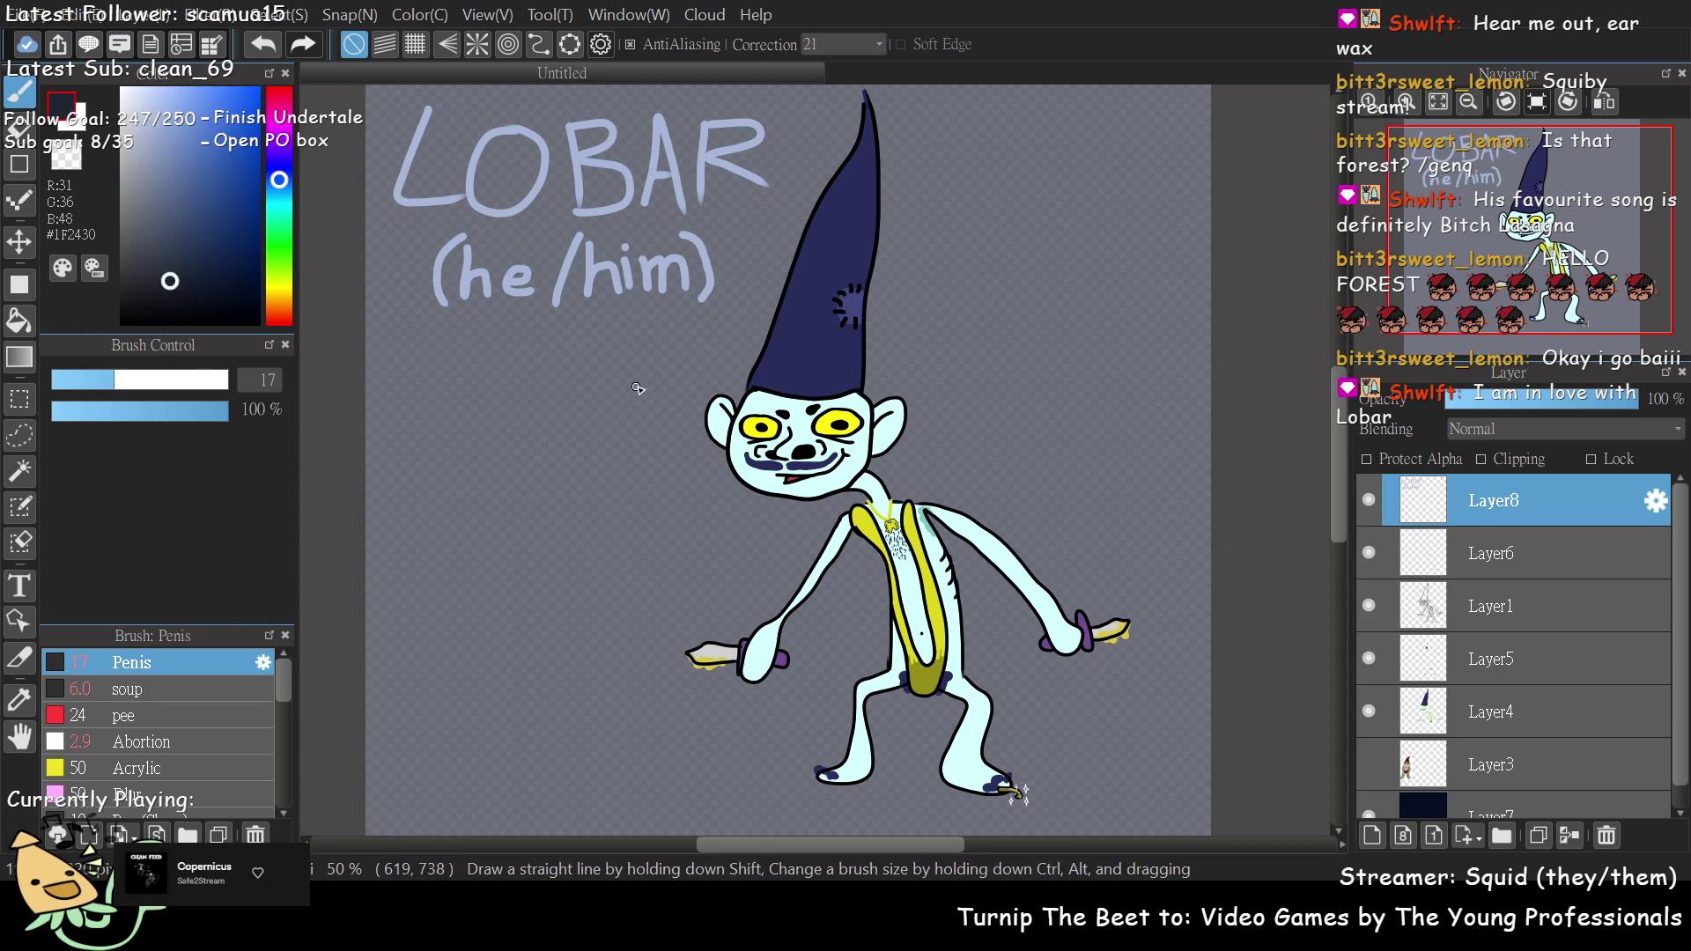
{"action": "mouse_move", "coordinate": [590, 389]}
{"action": "left_mouse_down"}
{"action": "mouse_move", "coordinate": [650, 395]}
{"action": "mouse_move", "coordinate": [624, 397]}
{"action": "mouse_move", "coordinate": [608, 473]}
{"action": "mouse_move", "coordinate": [633, 594]}
{"action": "mouse_move", "coordinate": [638, 798]}
{"action": "mouse_move", "coordinate": [622, 797]}
{"action": "mouse_move", "coordinate": [656, 795]}
{"action": "left_mouse_up"}
- Hand-letter 2.9ft in dark #1F2430 beside the height bracket on Layer8, redoing the ft letters
{"action": "left_click_drag", "start_coordinate": [403, 556], "coordinate": [446, 617]}
{"action": "left_click", "coordinate": [457, 614]}
{"action": "mouse_move", "coordinate": [503, 549]}
{"action": "left_mouse_down"}
{"action": "mouse_move", "coordinate": [485, 580]}
{"action": "mouse_move", "coordinate": [509, 563]}
{"action": "mouse_move", "coordinate": [511, 623]}
{"action": "left_mouse_up"}
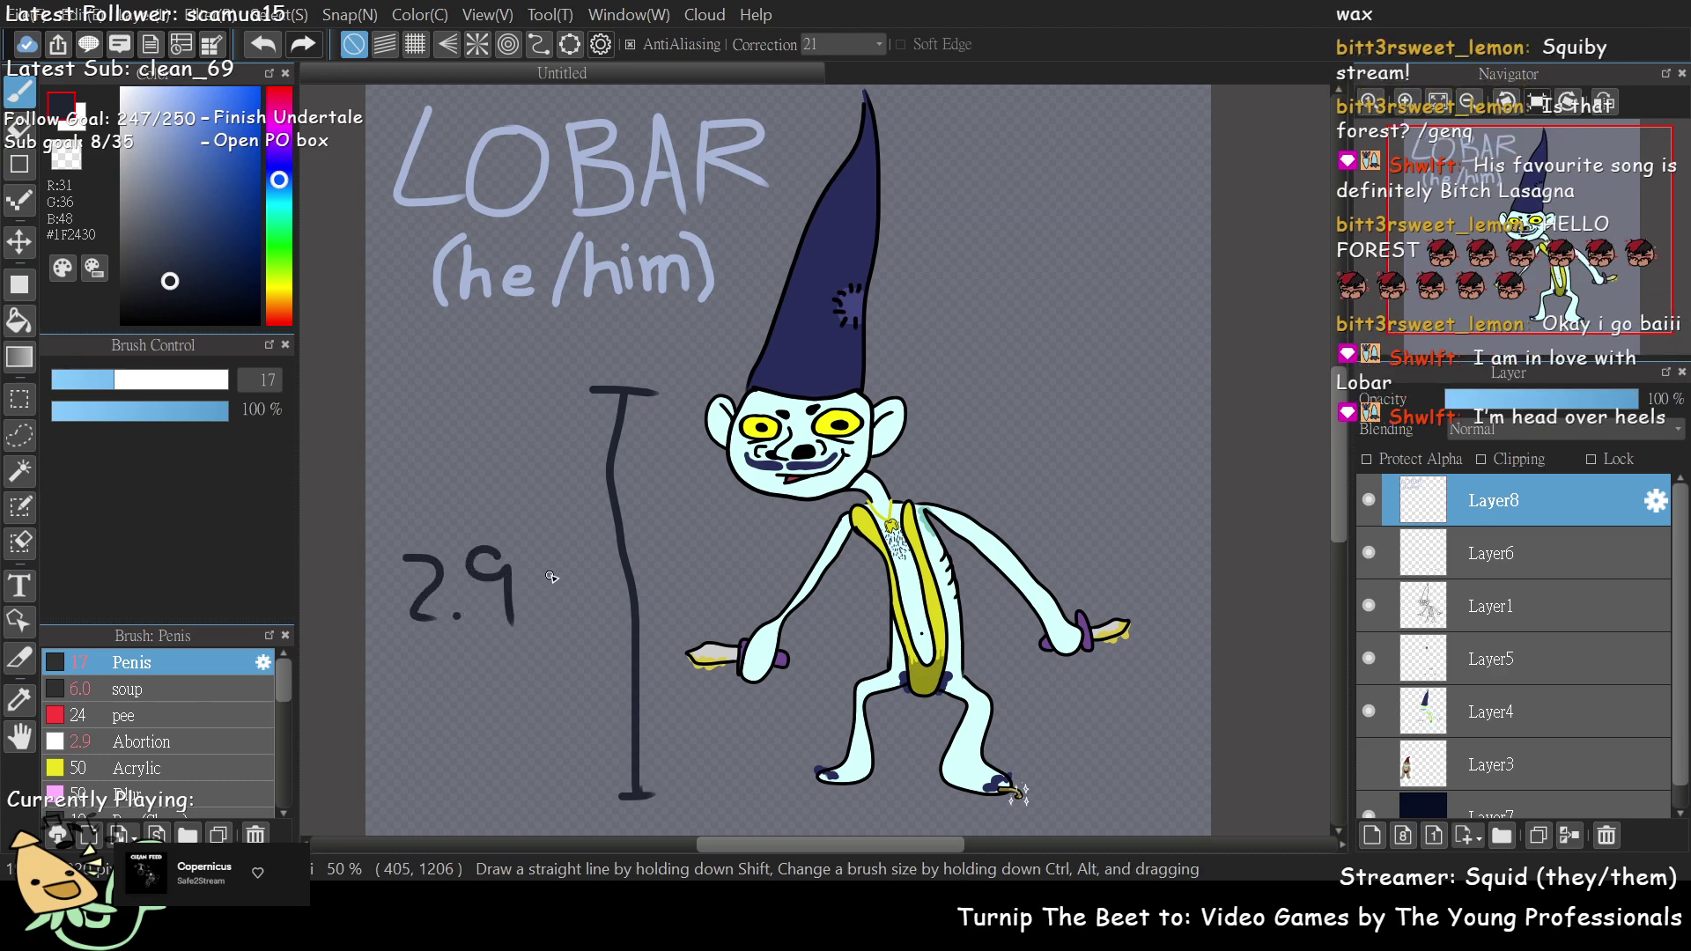
{"action": "left_click_drag", "start_coordinate": [553, 558], "coordinate": [557, 659]}
{"action": "left_click_drag", "start_coordinate": [525, 602], "coordinate": [579, 604]}
{"action": "key", "text": "ctrl+z"}
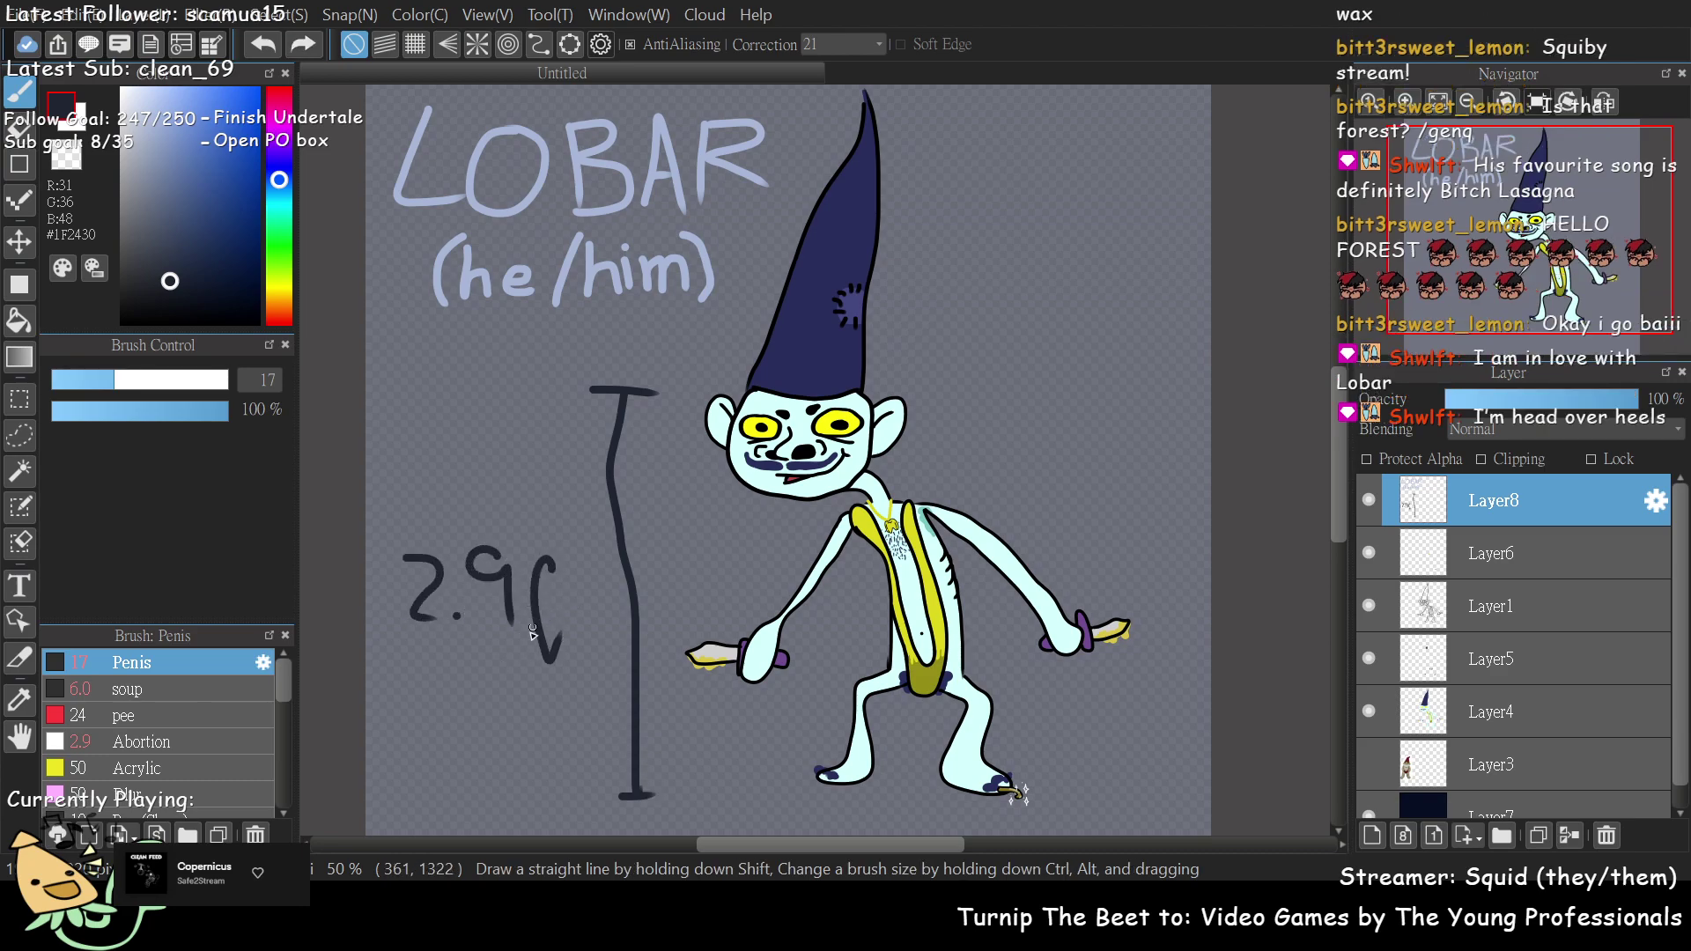
{"action": "key", "text": "ctrl+z"}
{"action": "key", "text": "ctrl+z"}
{"action": "mouse_move", "coordinate": [511, 556]}
{"action": "left_mouse_down"}
{"action": "mouse_move", "coordinate": [472, 557]}
{"action": "mouse_move", "coordinate": [491, 582]}
{"action": "mouse_move", "coordinate": [512, 566]}
{"action": "mouse_move", "coordinate": [505, 628]}
{"action": "left_mouse_up"}
{"action": "mouse_move", "coordinate": [557, 569]}
{"action": "left_mouse_down"}
{"action": "mouse_move", "coordinate": [529, 625]}
{"action": "mouse_move", "coordinate": [585, 586]}
{"action": "mouse_move", "coordinate": [576, 629]}
{"action": "left_mouse_up"}
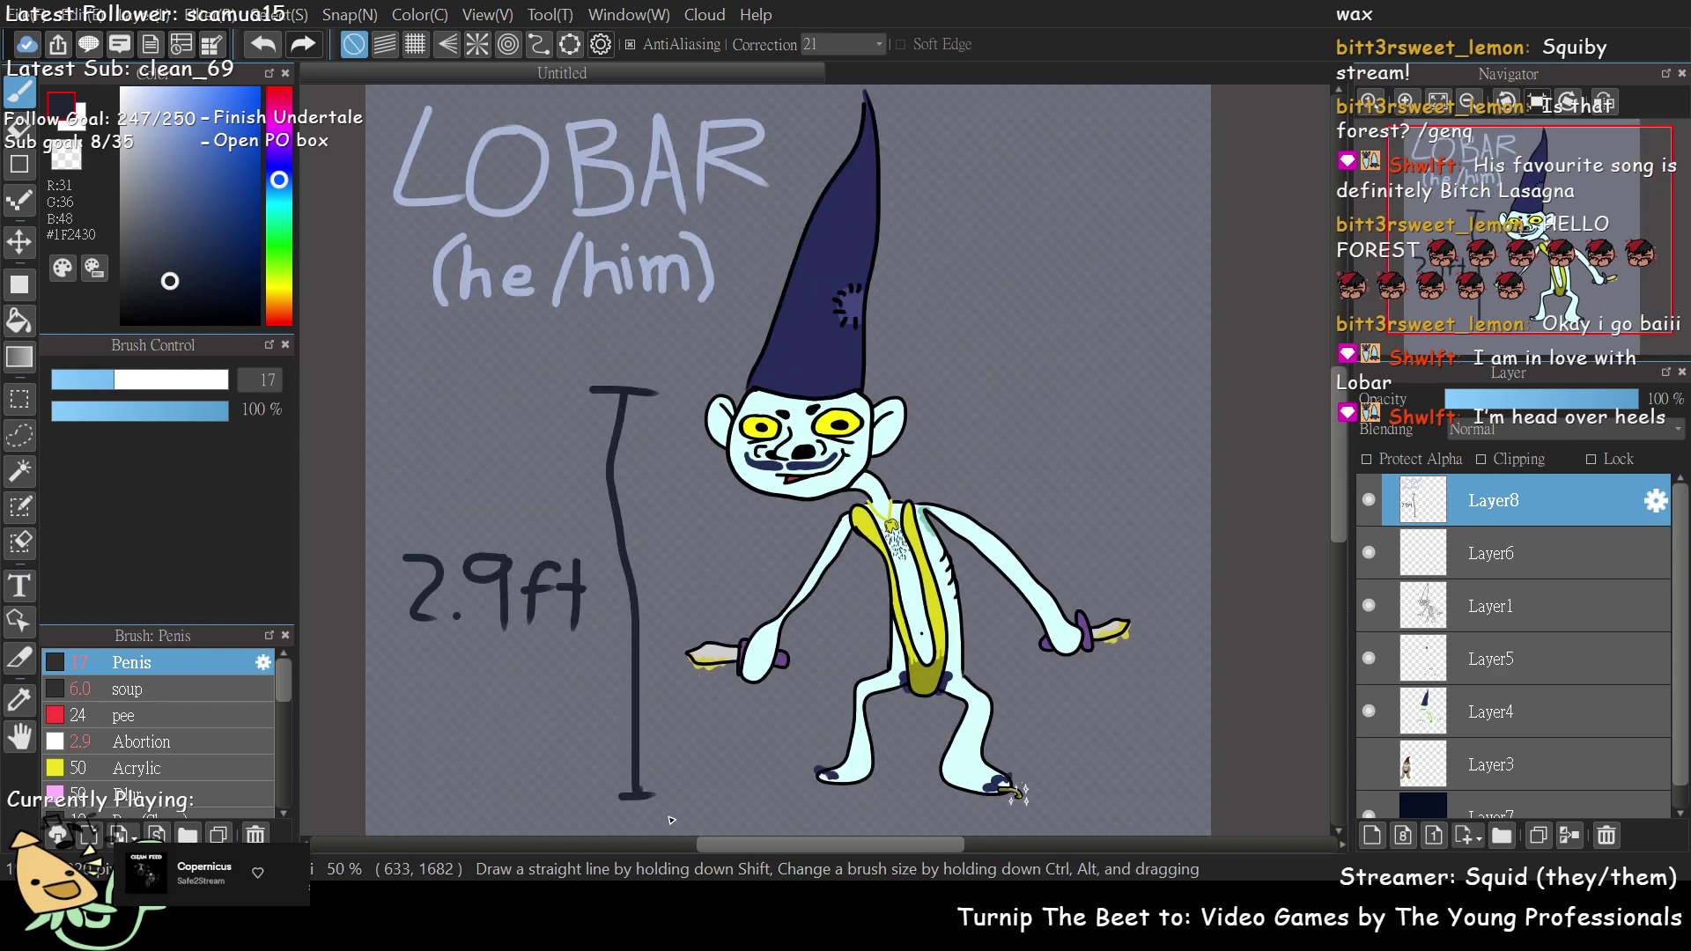
{"action": "mouse_move", "coordinate": [1575, 233]}
{"action": "left_mouse_down"}
{"action": "mouse_move", "coordinate": [1570, 199]}
{"action": "mouse_move", "coordinate": [1536, 248]}
{"action": "left_mouse_up"}
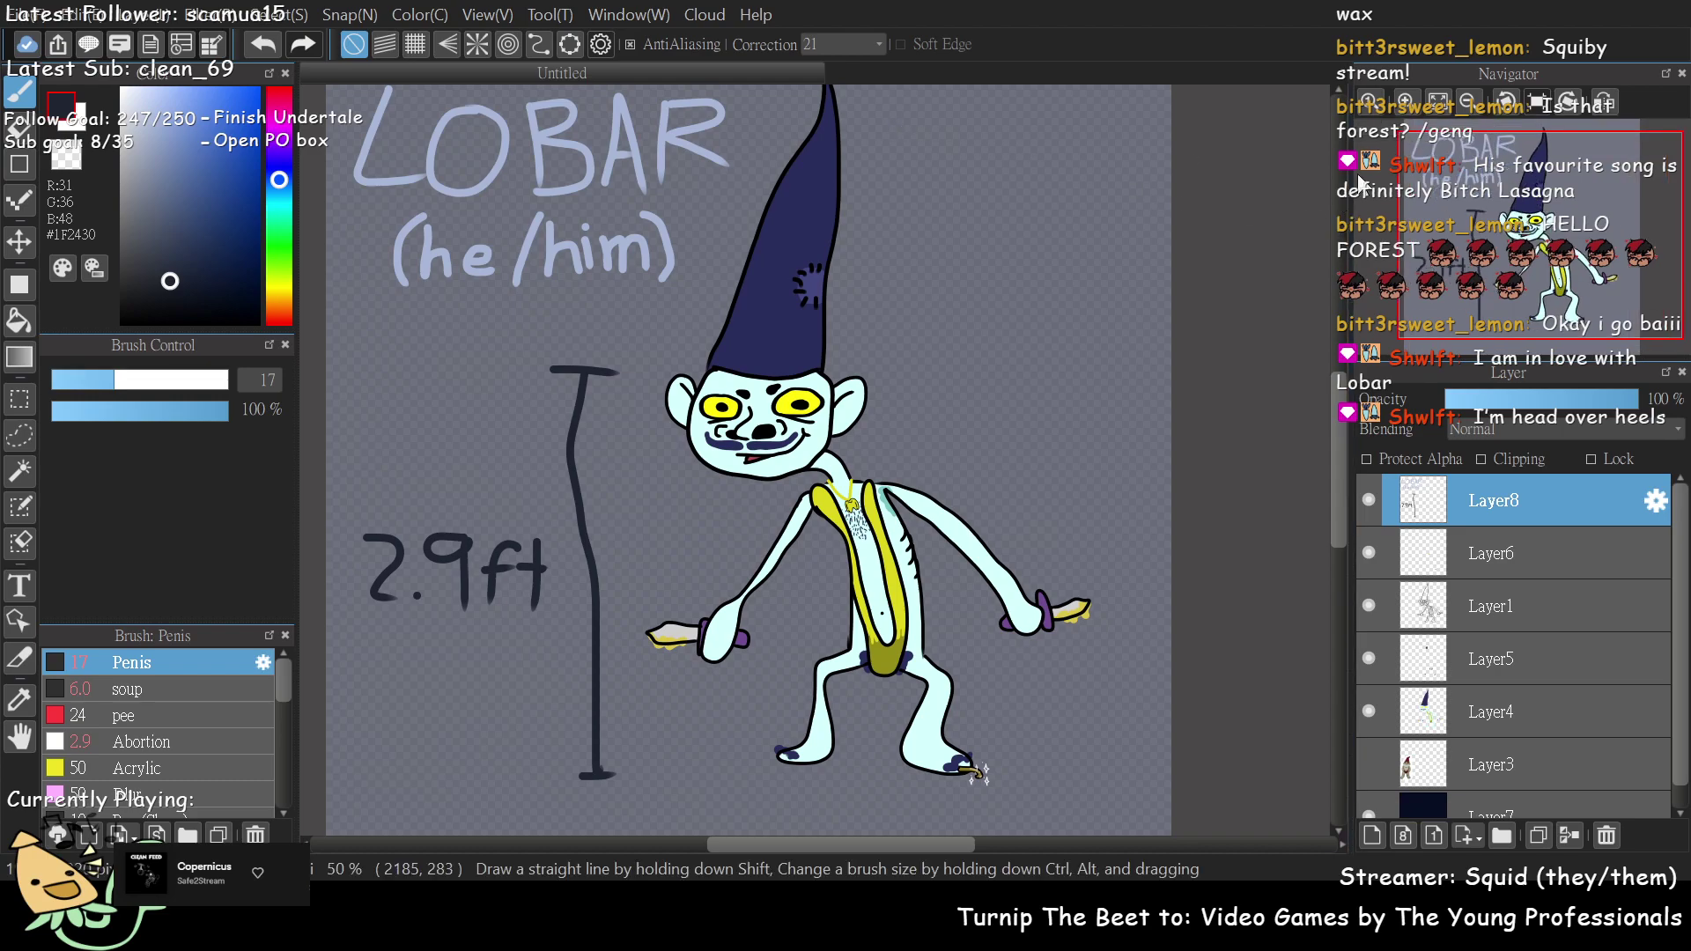
{"action": "left_click", "coordinate": [1475, 245]}
{"action": "mouse_move", "coordinate": [1475, 246]}
{"action": "left_mouse_down"}
{"action": "mouse_move", "coordinate": [1475, 219]}
{"action": "mouse_move", "coordinate": [1502, 220]}
{"action": "left_mouse_up"}
{"action": "left_click_drag", "start_coordinate": [1010, 182], "coordinate": [1026, 403]}
{"action": "key", "text": "ctrl+z"}
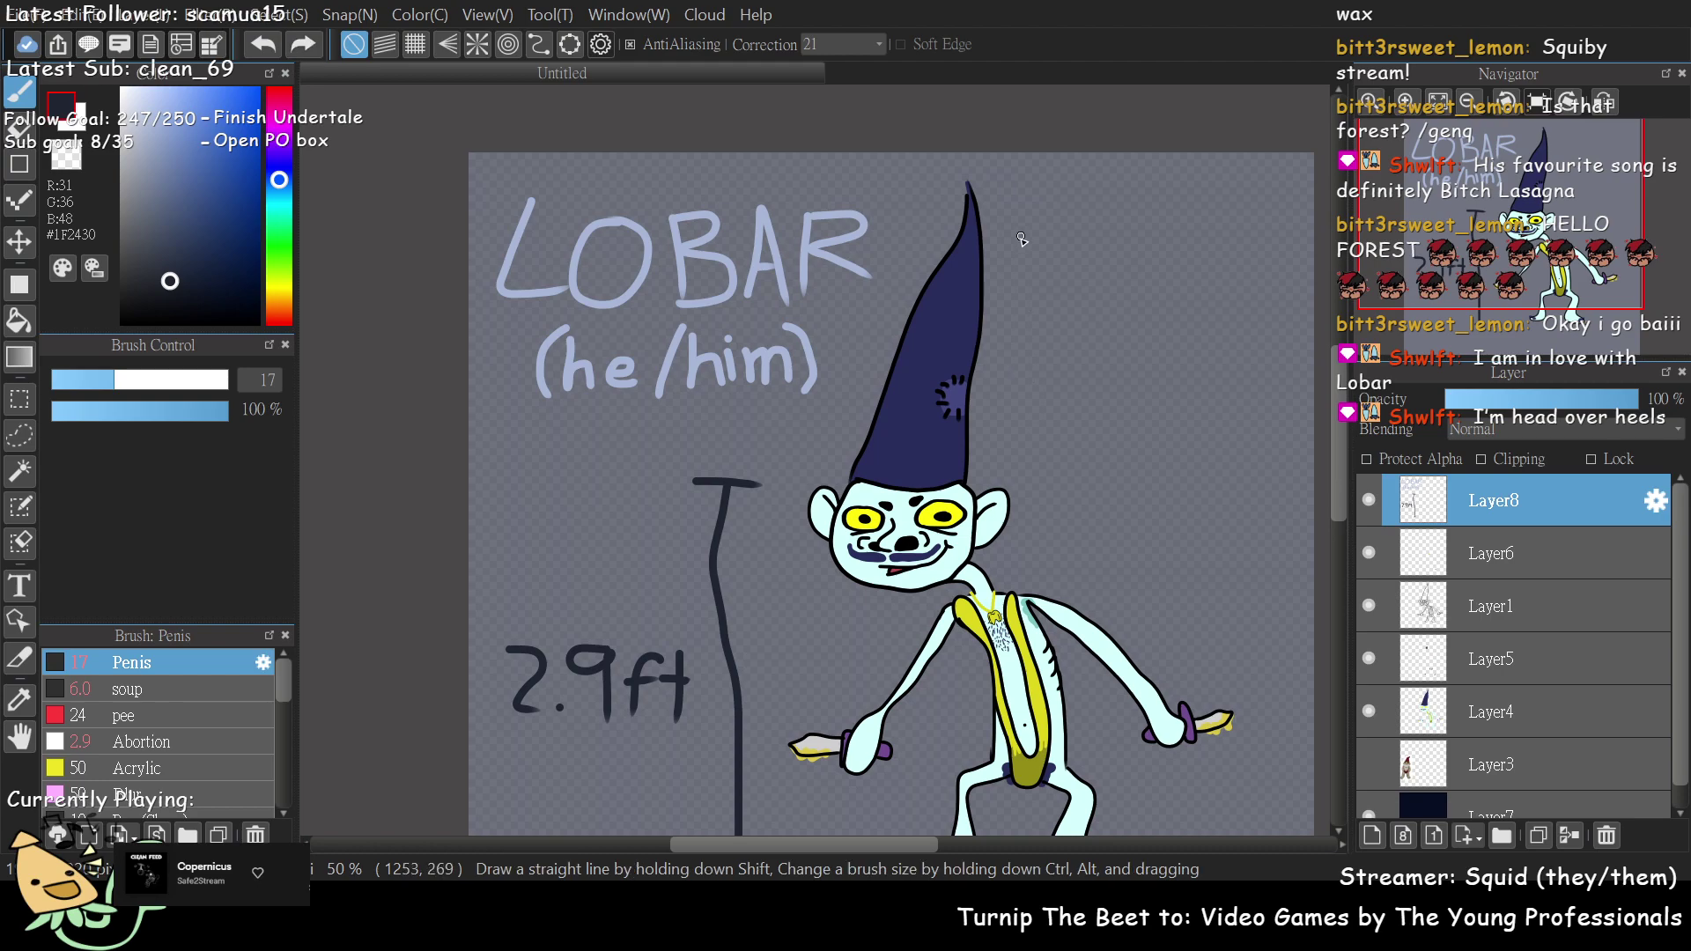
{"action": "left_click_drag", "start_coordinate": [1004, 188], "coordinate": [1012, 471]}
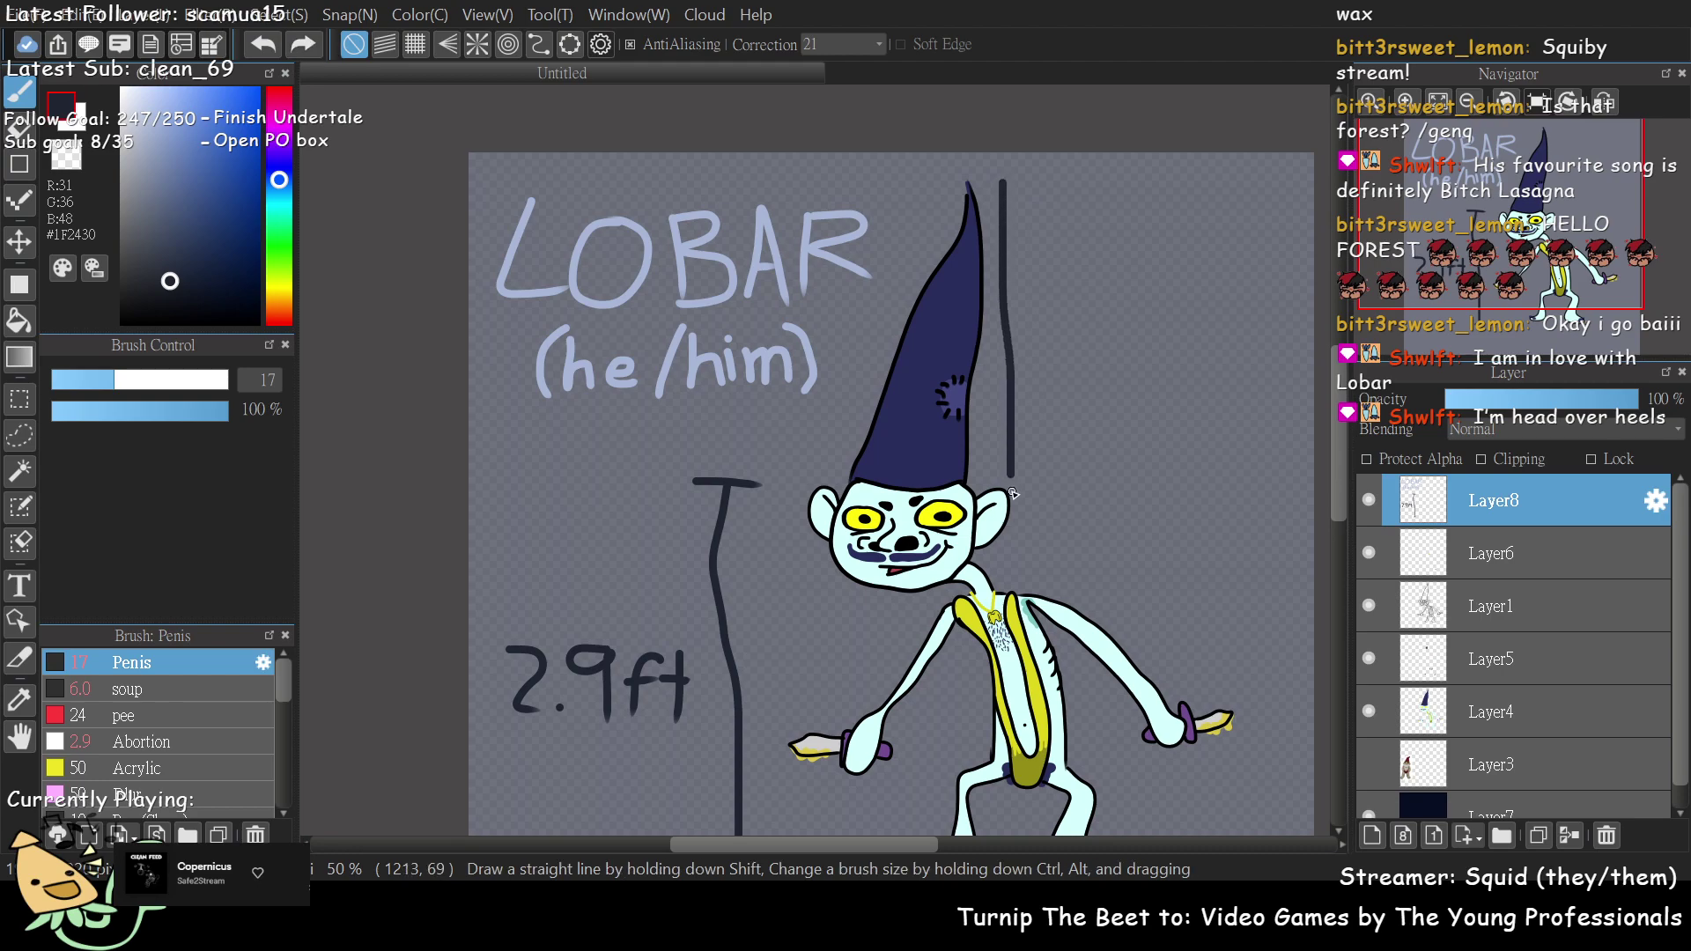
{"action": "key", "text": "ctrl+z"}
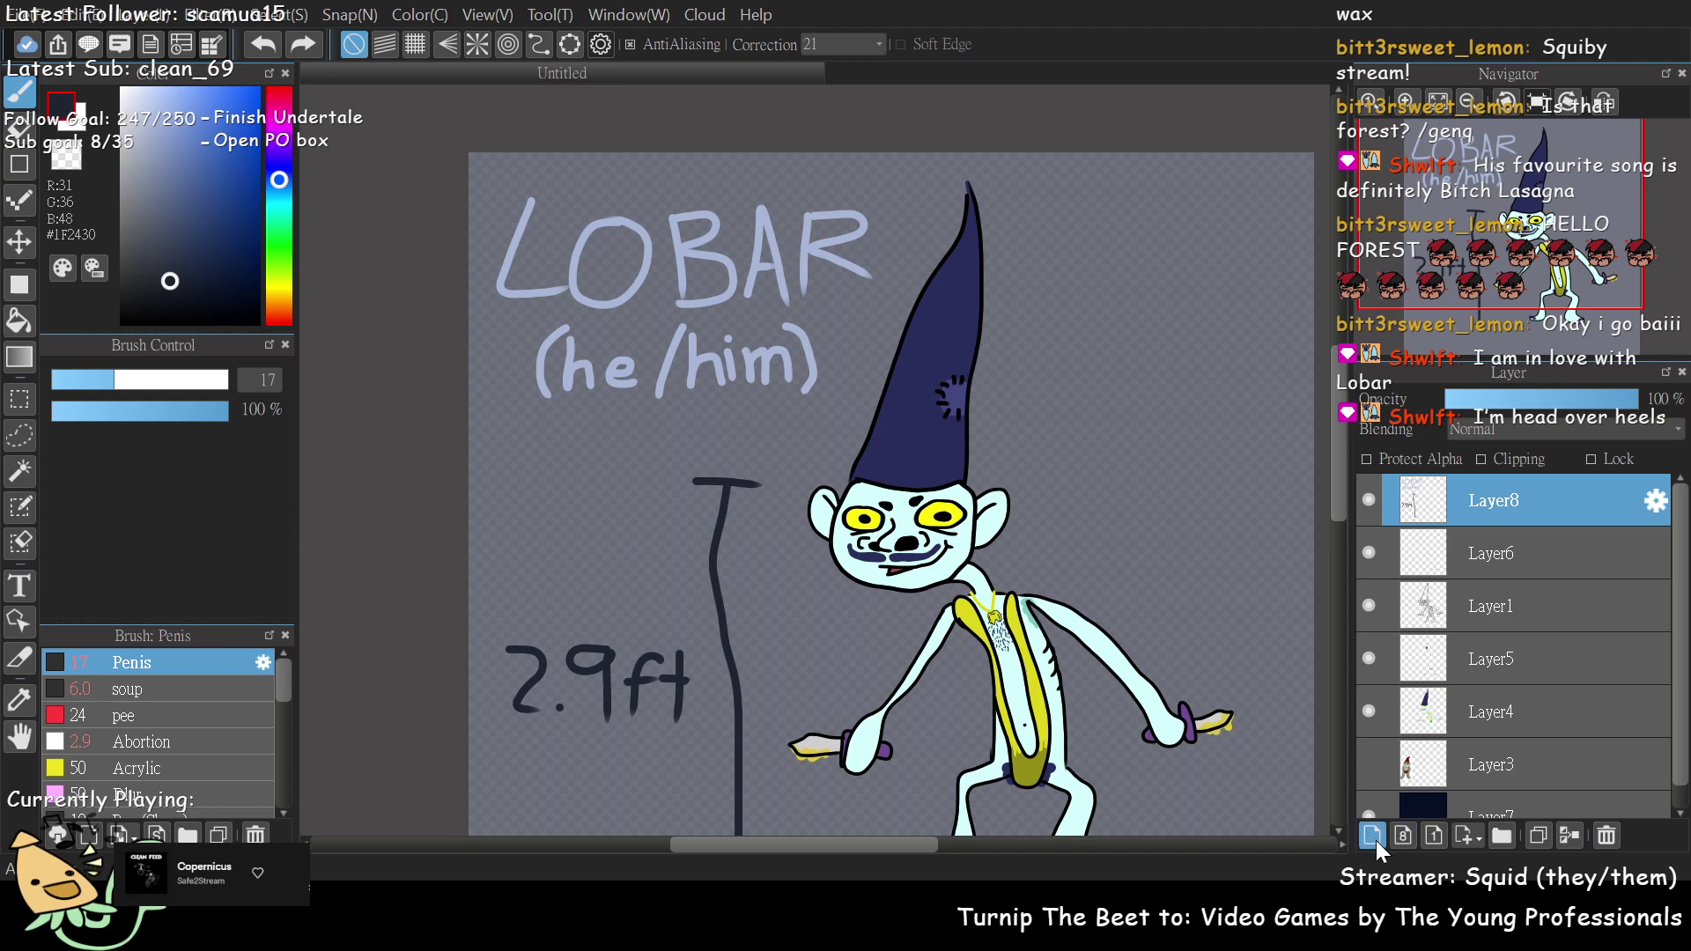
- Add a new layer, Layer9, above Layer8 and try a vertical measuring line beside the hat on it
{"action": "left_click", "coordinate": [1376, 845]}
{"action": "left_click_drag", "start_coordinate": [1010, 209], "coordinate": [1023, 487]}
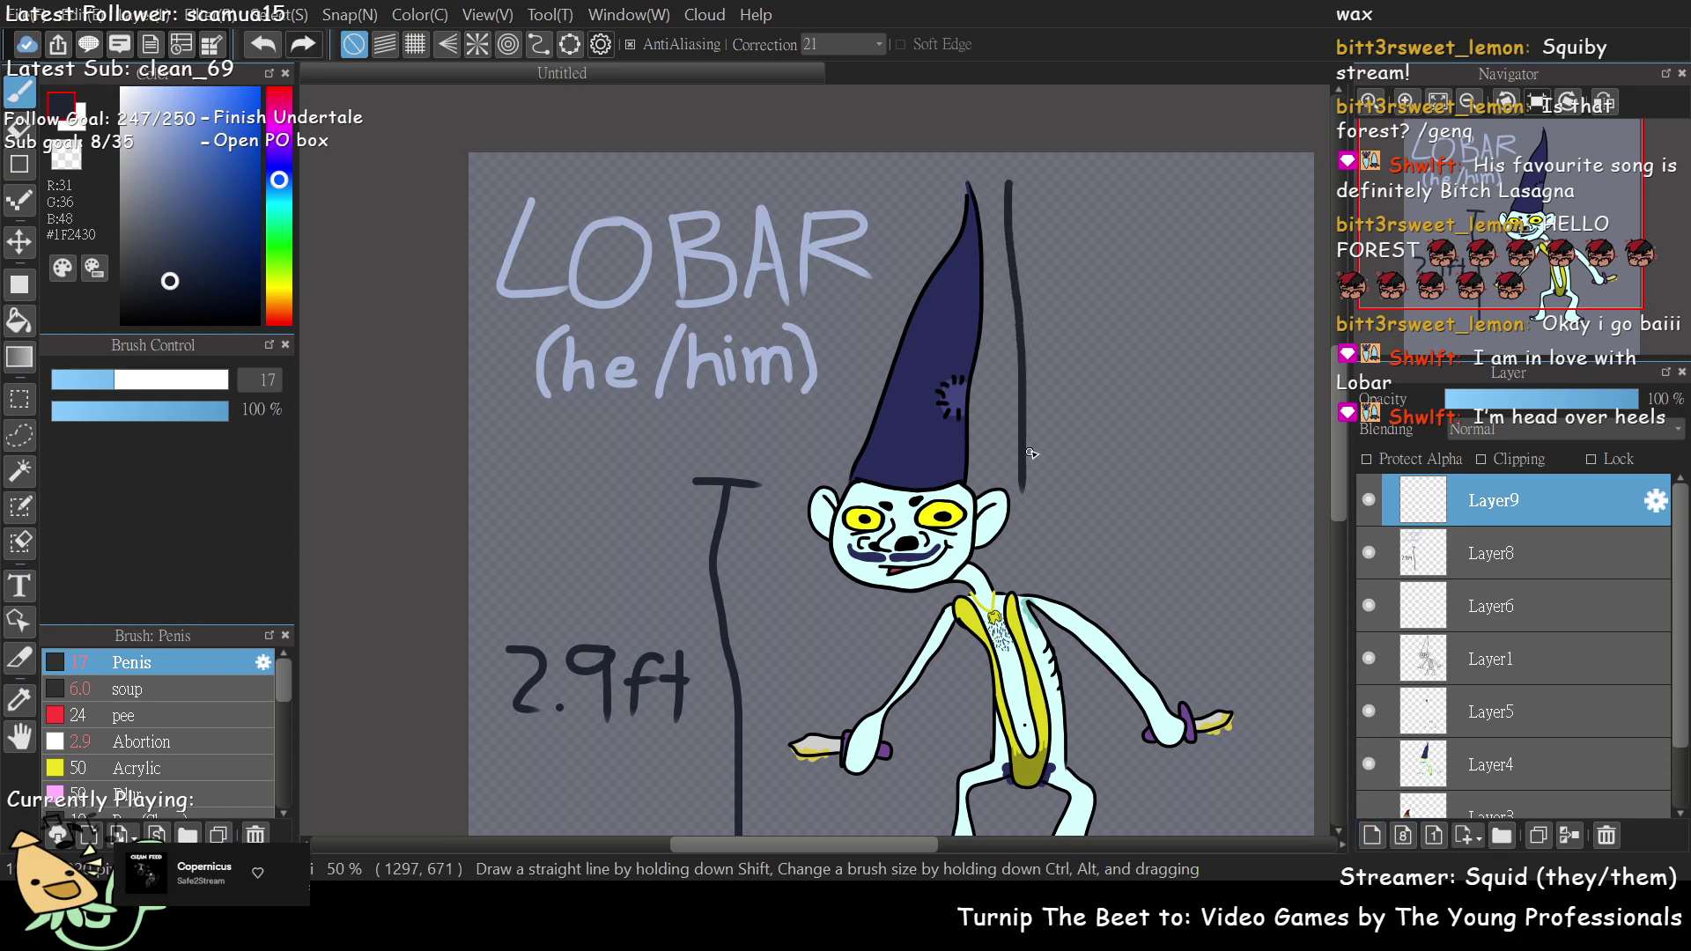
{"action": "key", "text": "ctrl+t"}
{"action": "left_click_drag", "start_coordinate": [1073, 502], "coordinate": [837, 284]}
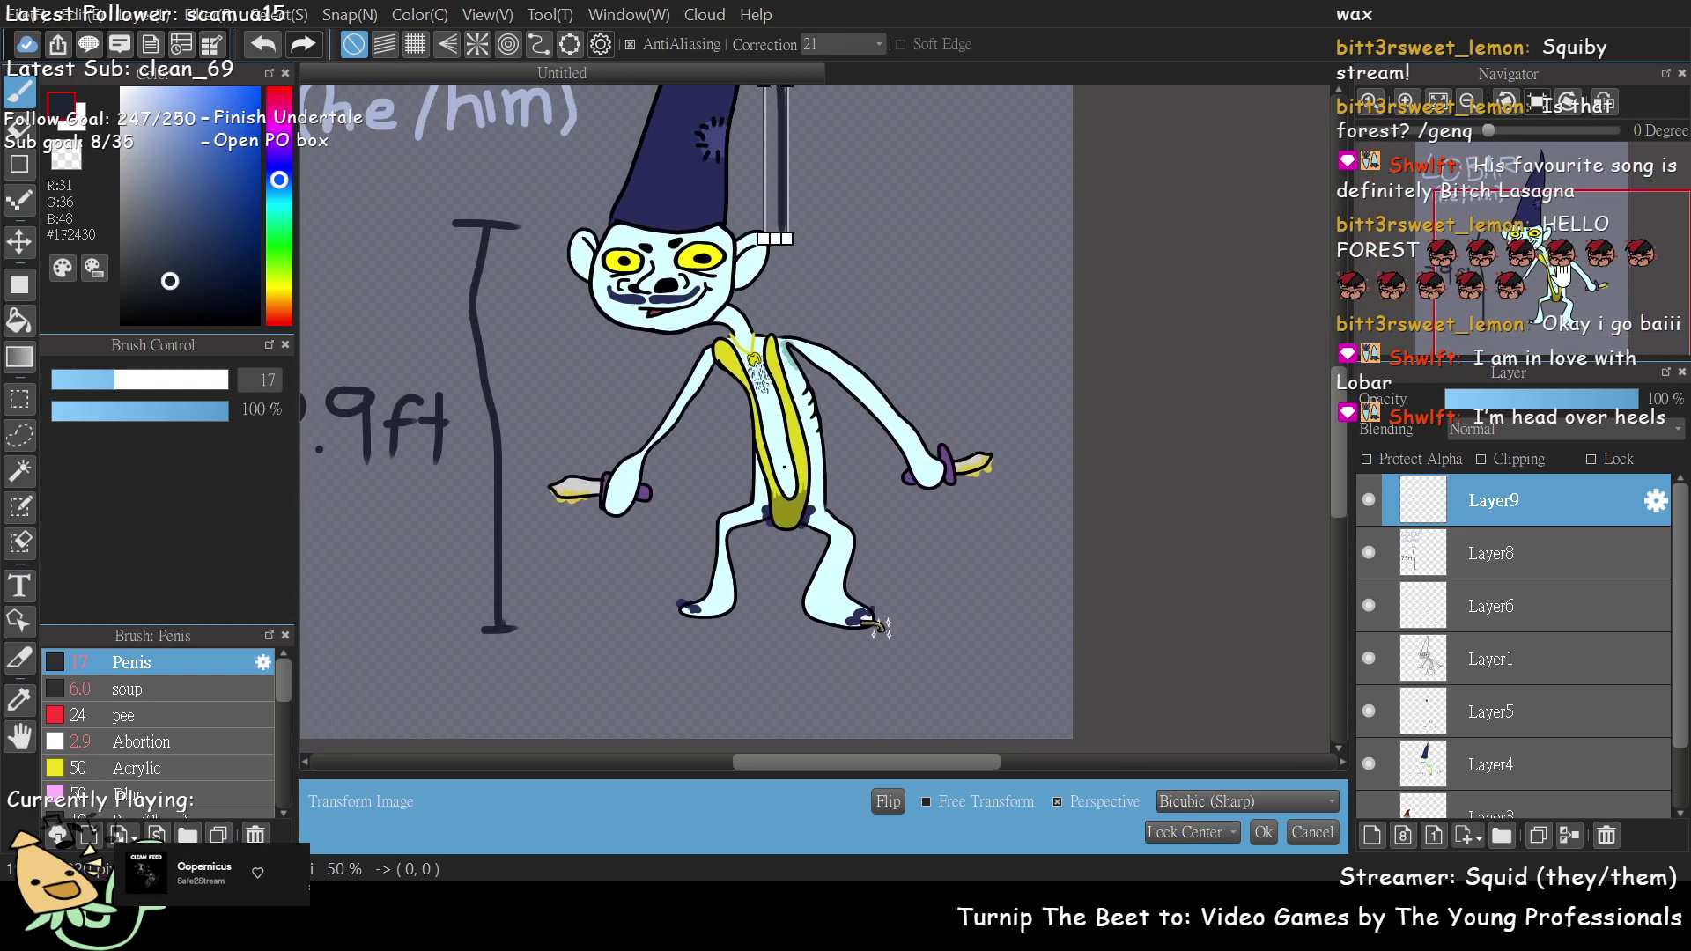
{"action": "key", "text": "ctrl+minus"}
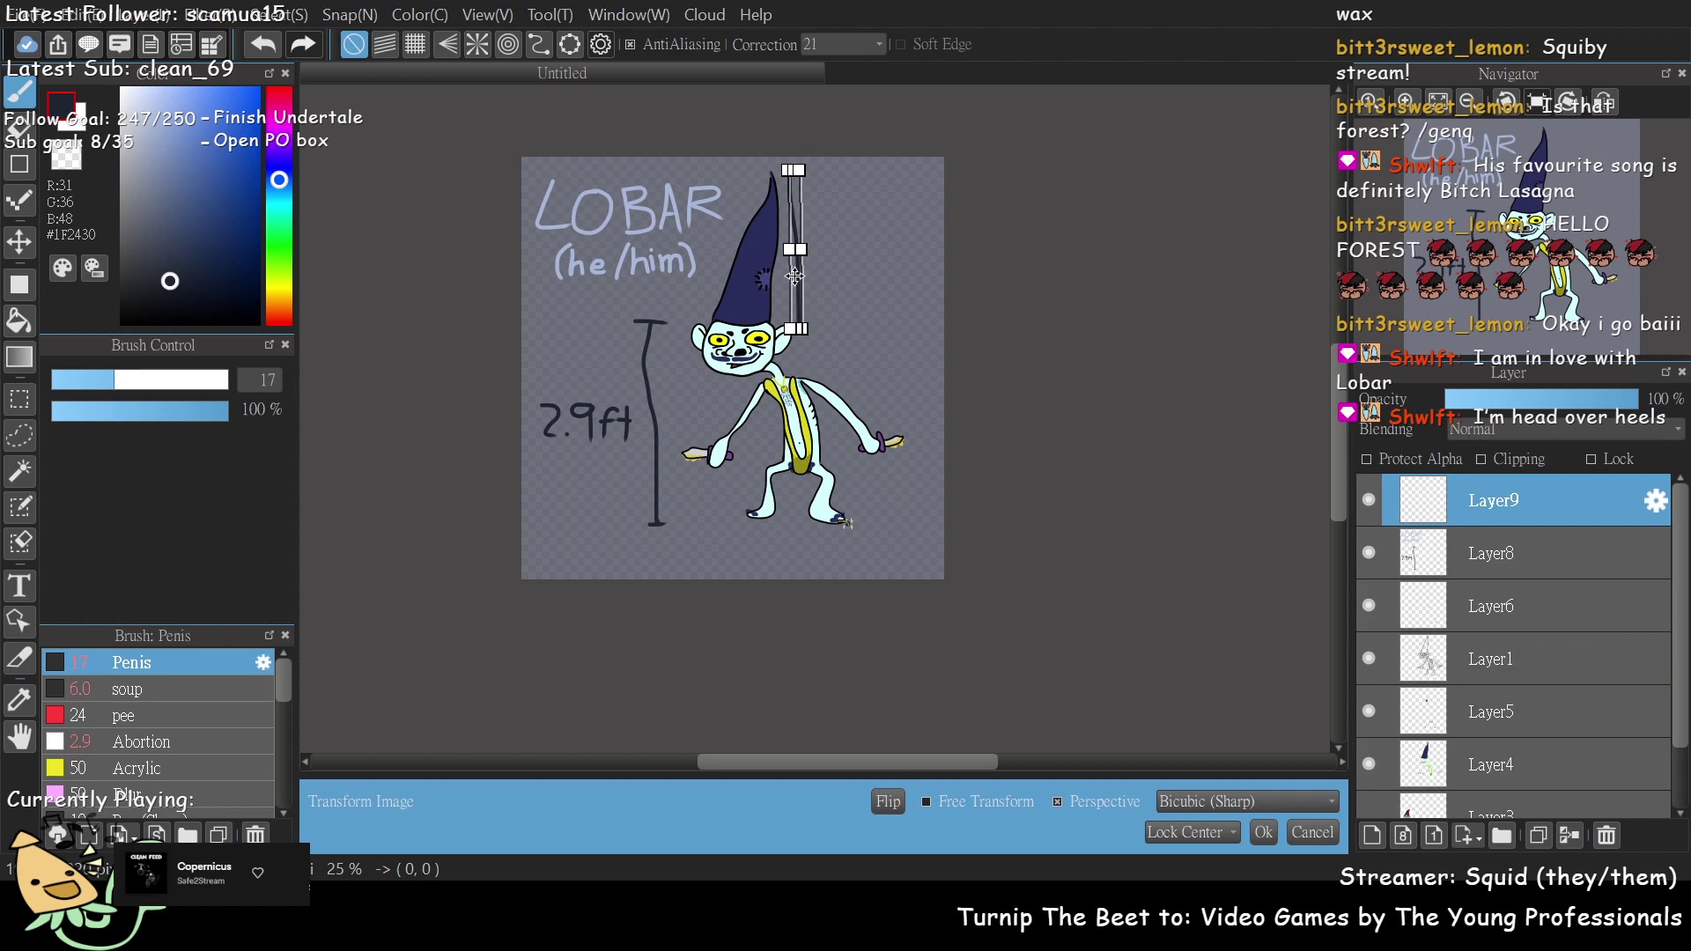
{"action": "mouse_move", "coordinate": [794, 276]}
{"action": "left_mouse_down"}
{"action": "mouse_move", "coordinate": [808, 332]}
{"action": "mouse_move", "coordinate": [779, 418]}
{"action": "mouse_move", "coordinate": [697, 451]}
{"action": "mouse_move", "coordinate": [738, 412]}
{"action": "mouse_move", "coordinate": [730, 431]}
{"action": "mouse_move", "coordinate": [715, 432]}
{"action": "mouse_move", "coordinate": [804, 317]}
{"action": "mouse_move", "coordinate": [789, 271]}
{"action": "mouse_move", "coordinate": [803, 405]}
{"action": "mouse_move", "coordinate": [793, 451]}
{"action": "mouse_move", "coordinate": [769, 446]}
{"action": "mouse_move", "coordinate": [1223, 681]}
{"action": "left_mouse_up"}
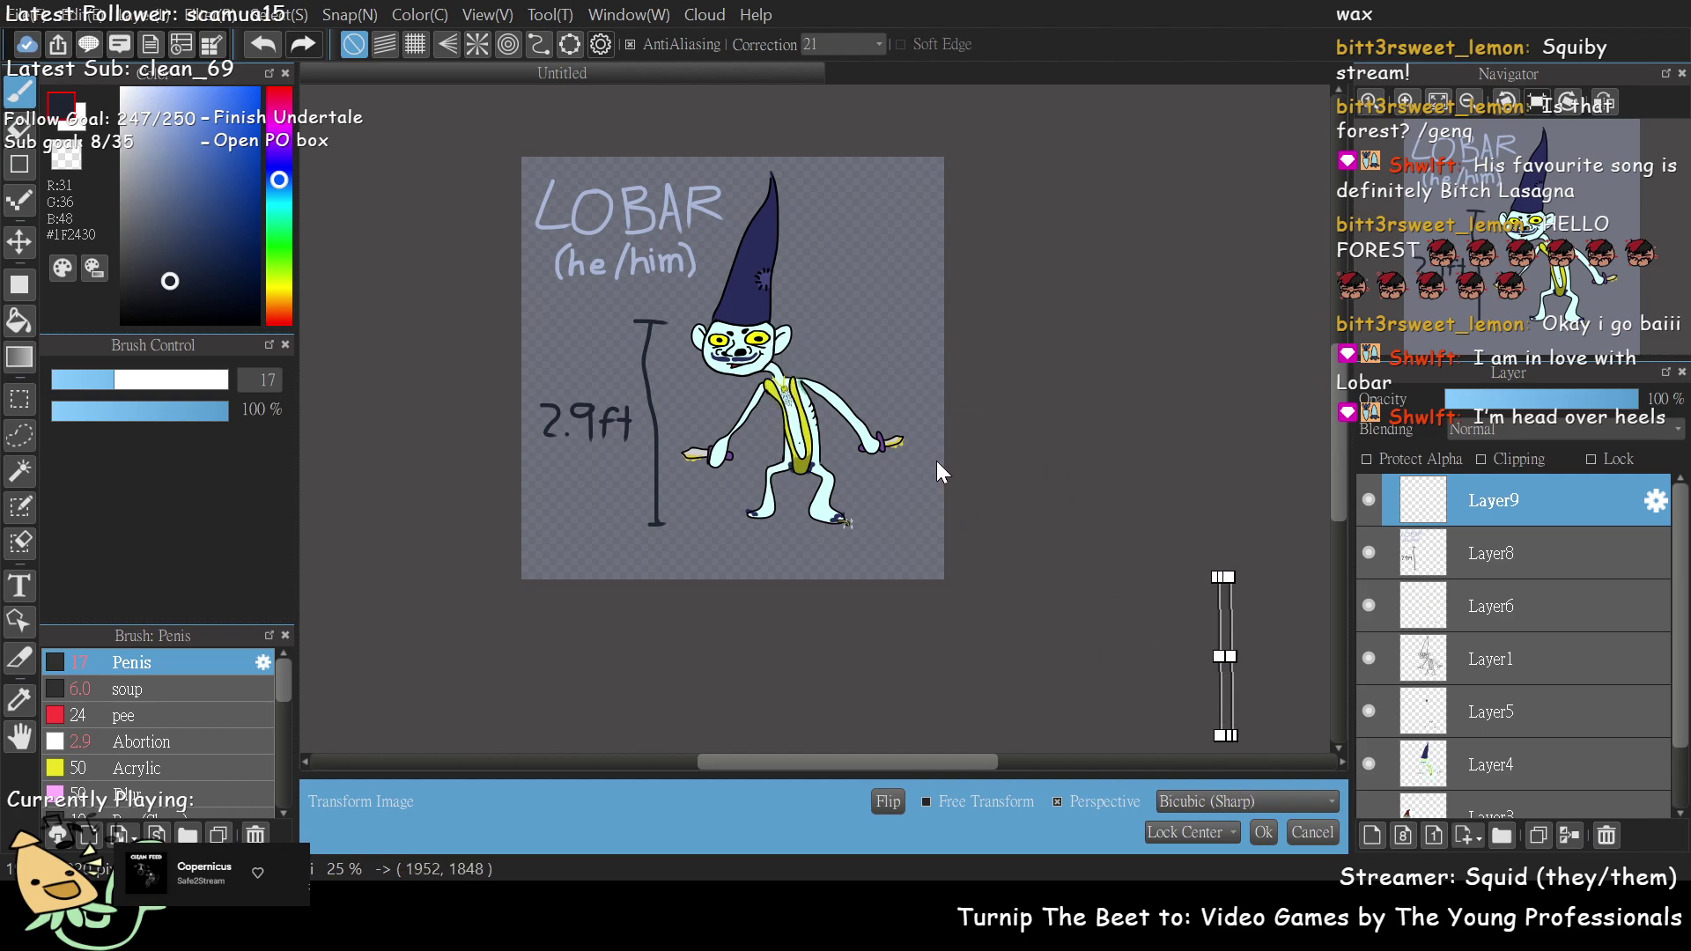
{"action": "left_click", "coordinate": [1312, 835]}
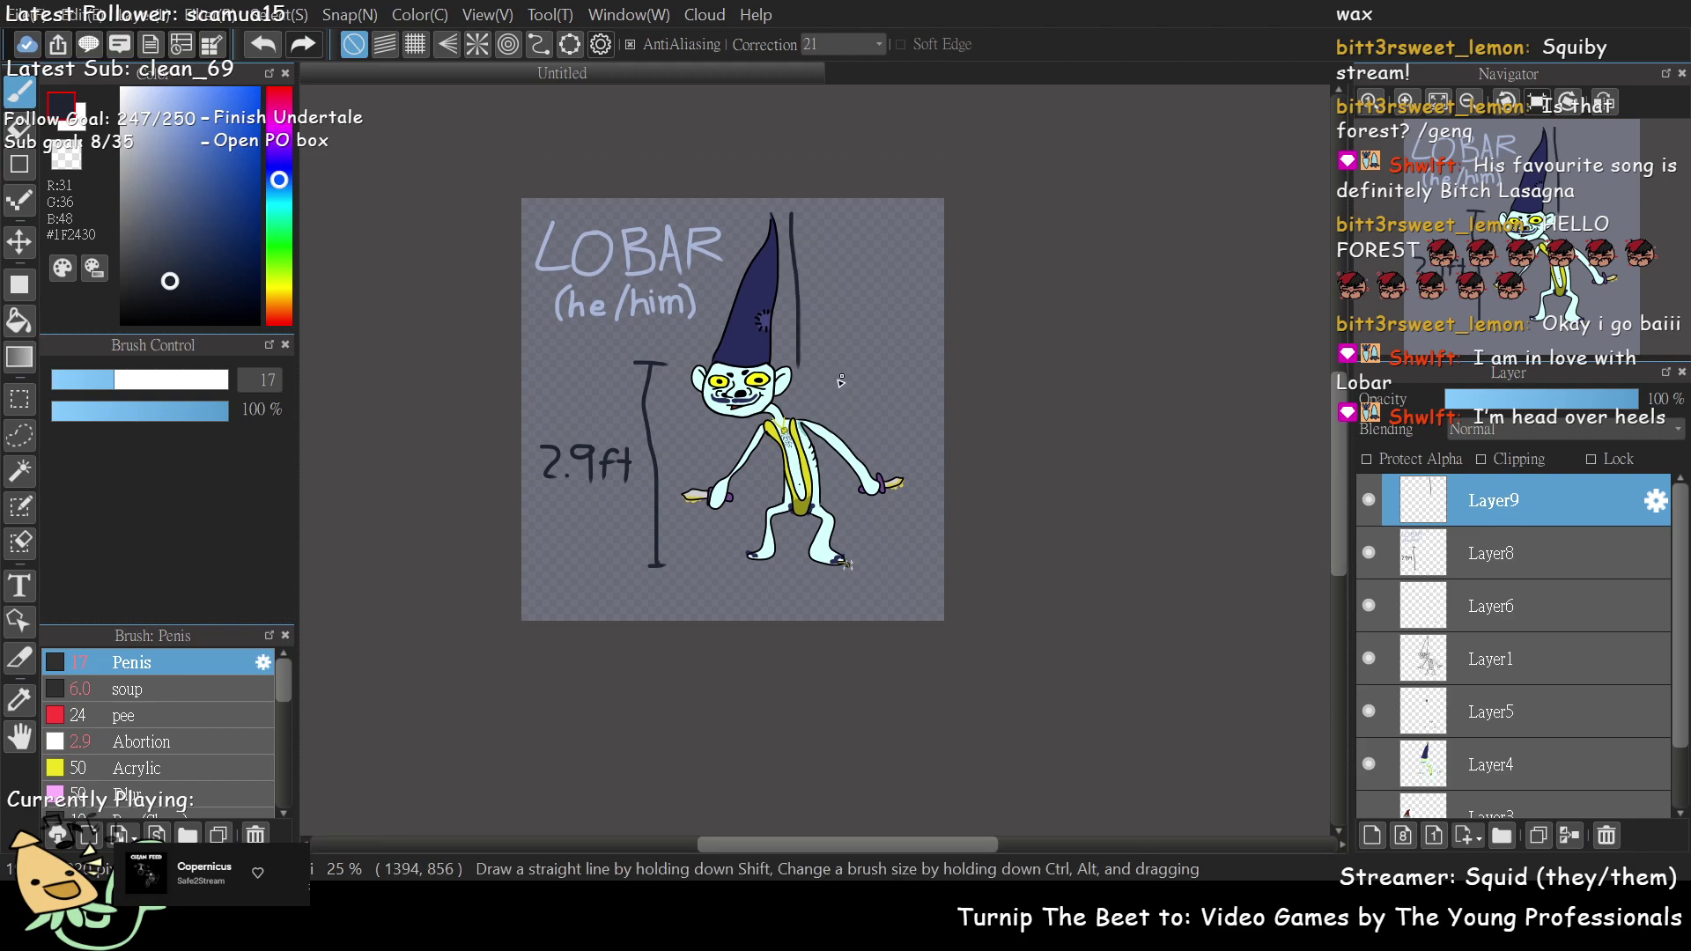
{"action": "key", "text": "ctrl+z"}
{"action": "left_click", "coordinate": [1515, 542]}
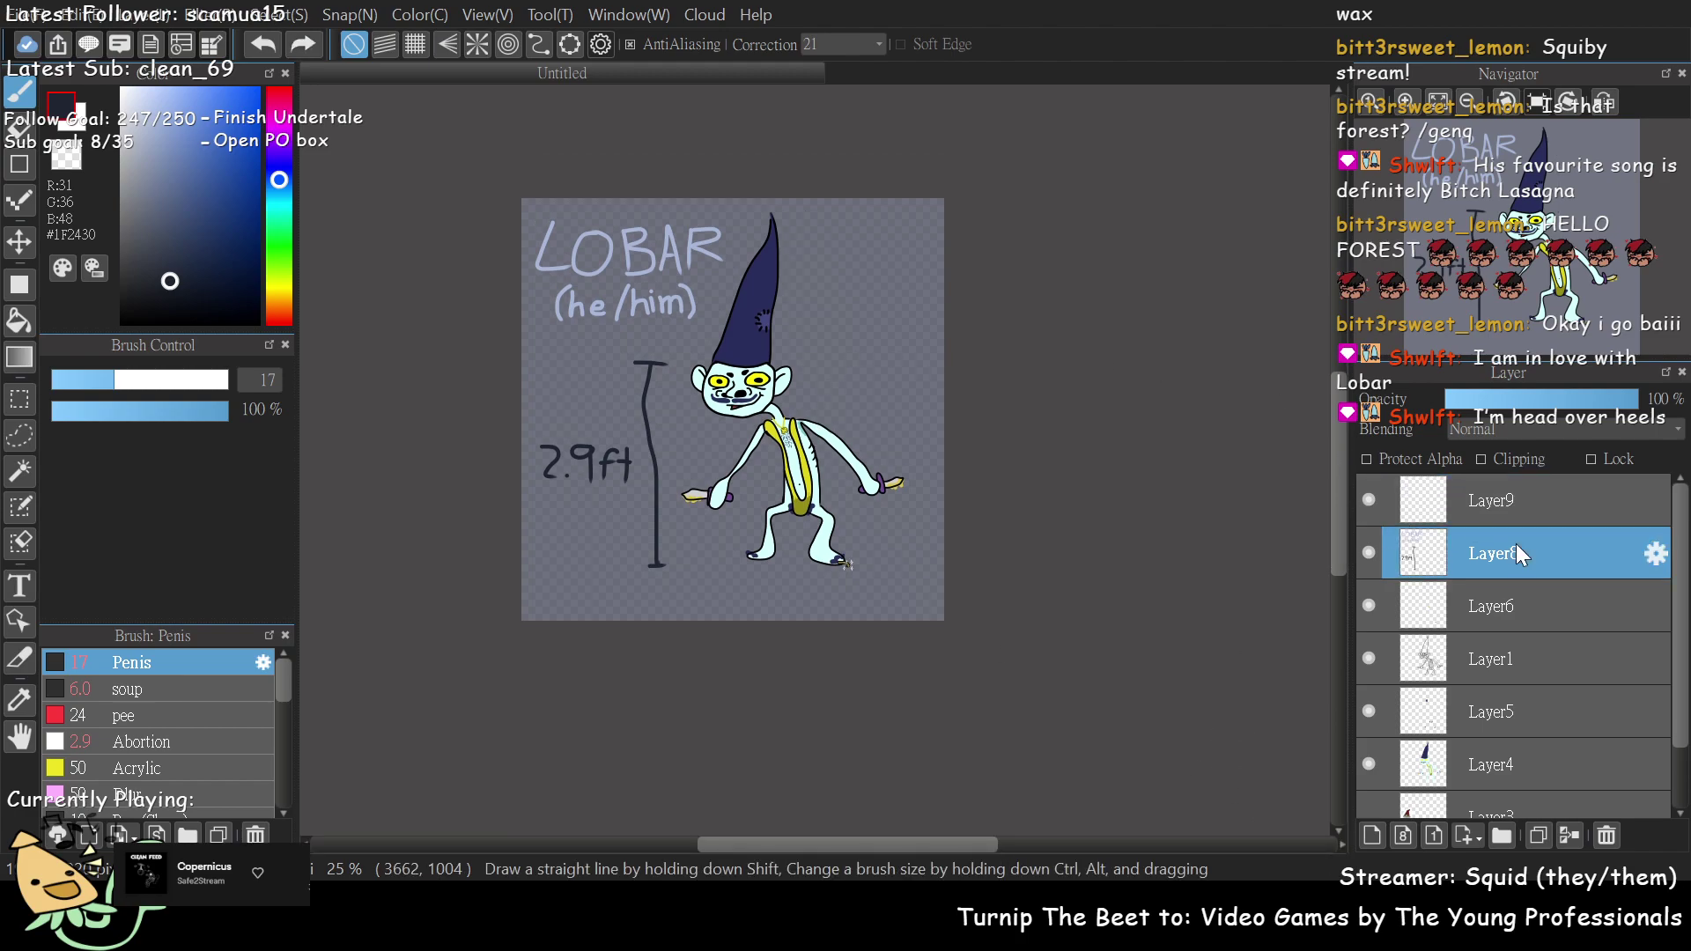
{"action": "scroll", "coordinate": [1451, 273], "scroll_direction": "down", "scroll_amount": 2}
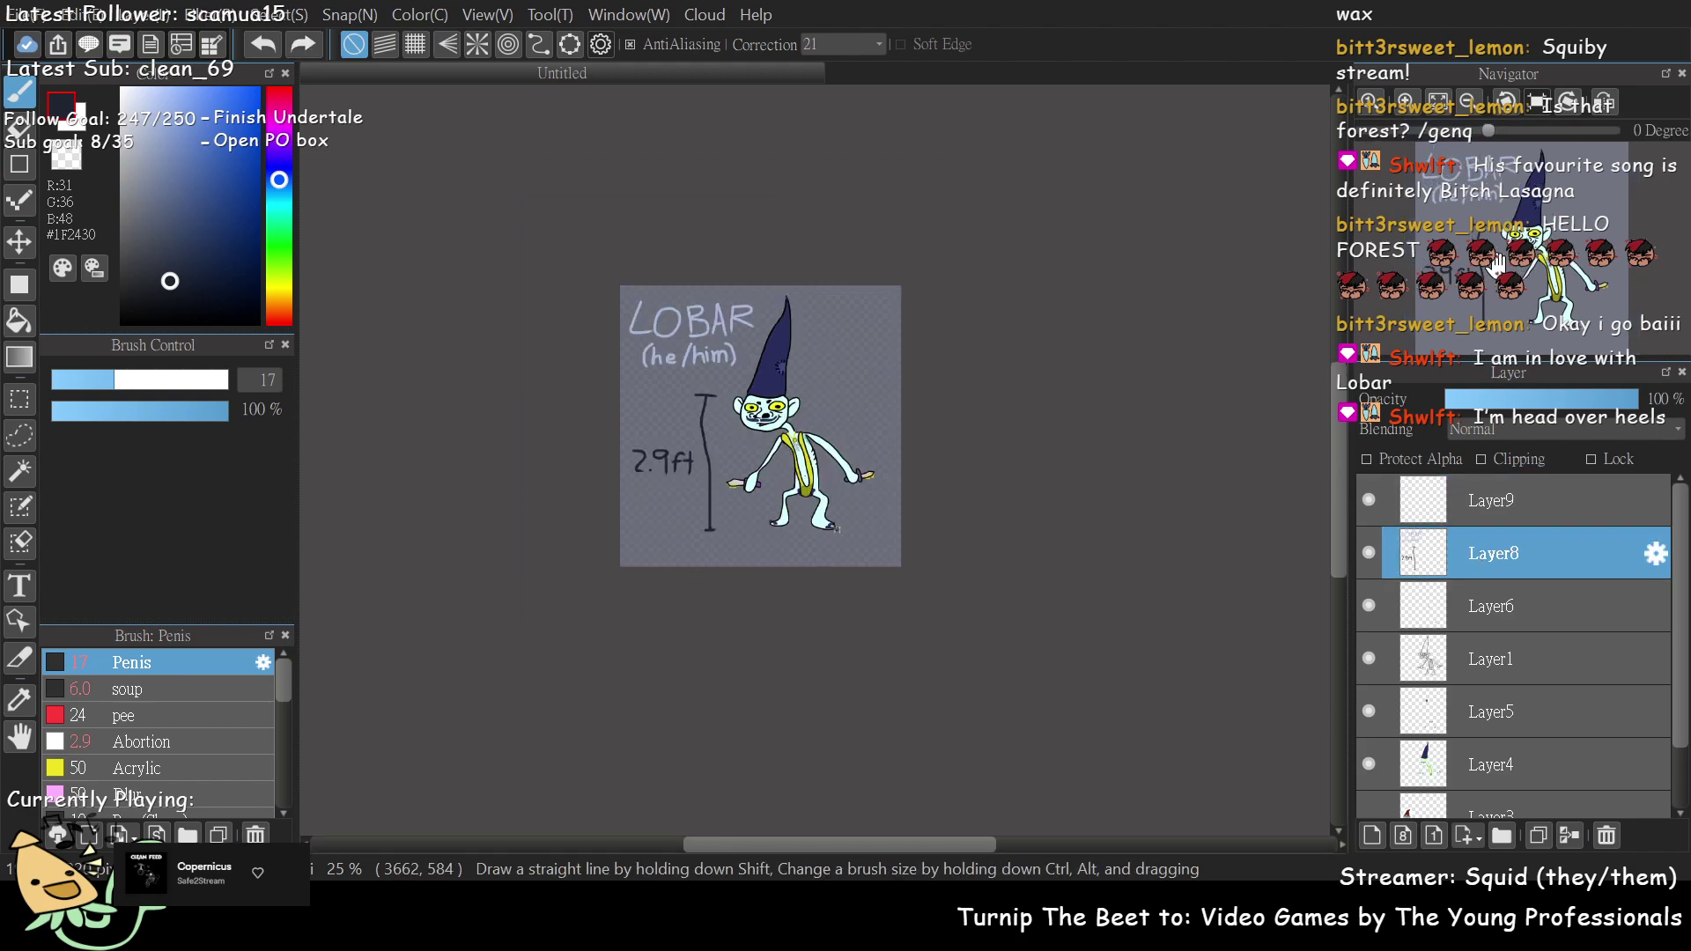
{"action": "scroll", "coordinate": [1458, 430], "scroll_direction": "down", "scroll_amount": 2}
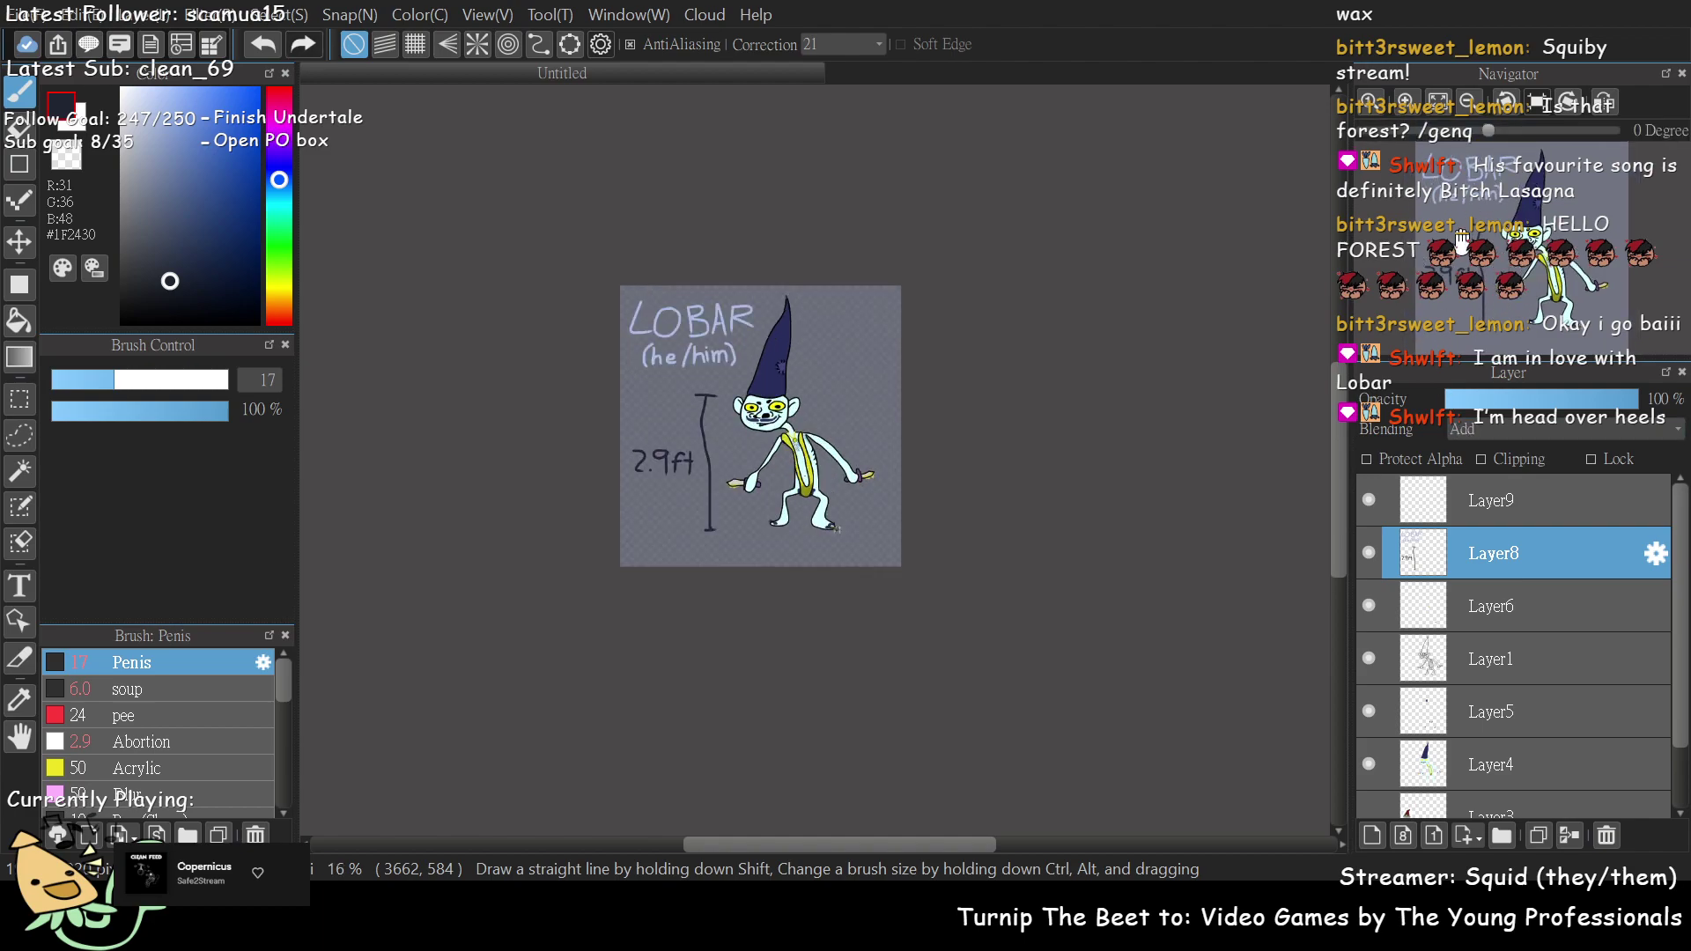
{"action": "scroll", "coordinate": [1496, 306], "scroll_direction": "up", "scroll_amount": 1}
{"action": "scroll", "coordinate": [1592, 590], "scroll_direction": "down", "scroll_amount": 2}
{"action": "scroll", "coordinate": [1570, 718], "scroll_direction": "up", "scroll_amount": 1}
{"action": "scroll", "coordinate": [1569, 717], "scroll_direction": "up", "scroll_amount": 1}
{"action": "left_click", "coordinate": [1507, 616]}
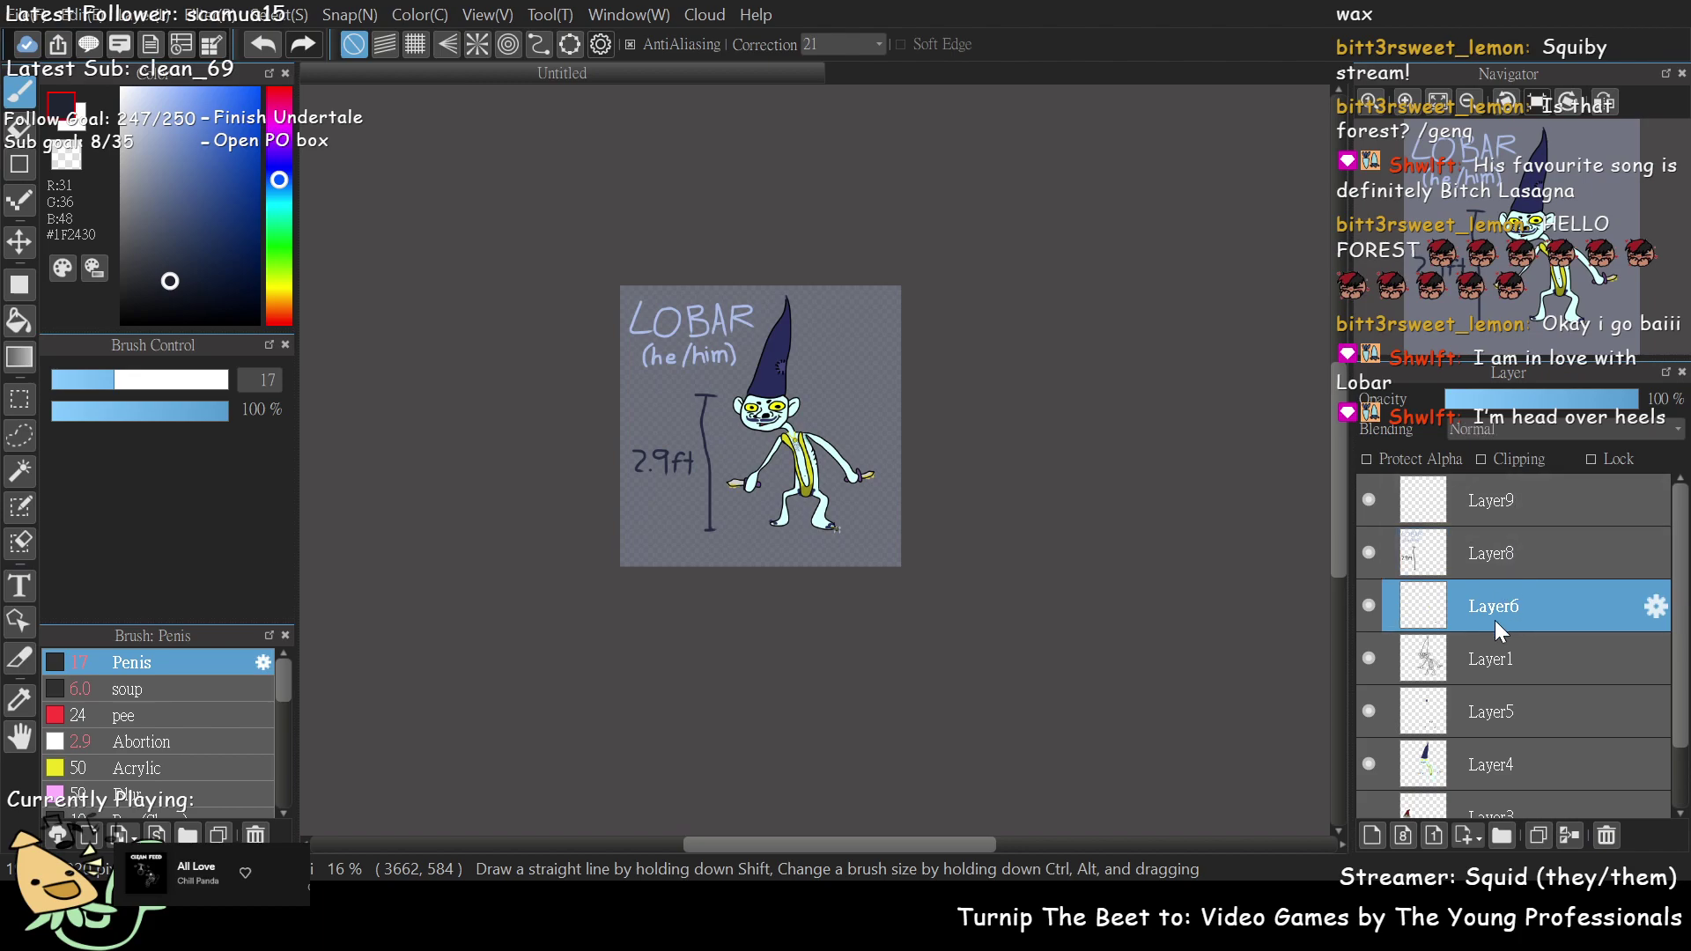
{"action": "left_click", "coordinate": [1367, 608]}
{"action": "left_click", "coordinate": [1434, 668]}
- Try to merge Layer6 down through Layer4 and delete the hidden Layer3, undoing both changes
{"action": "left_click", "coordinate": [1409, 606]}
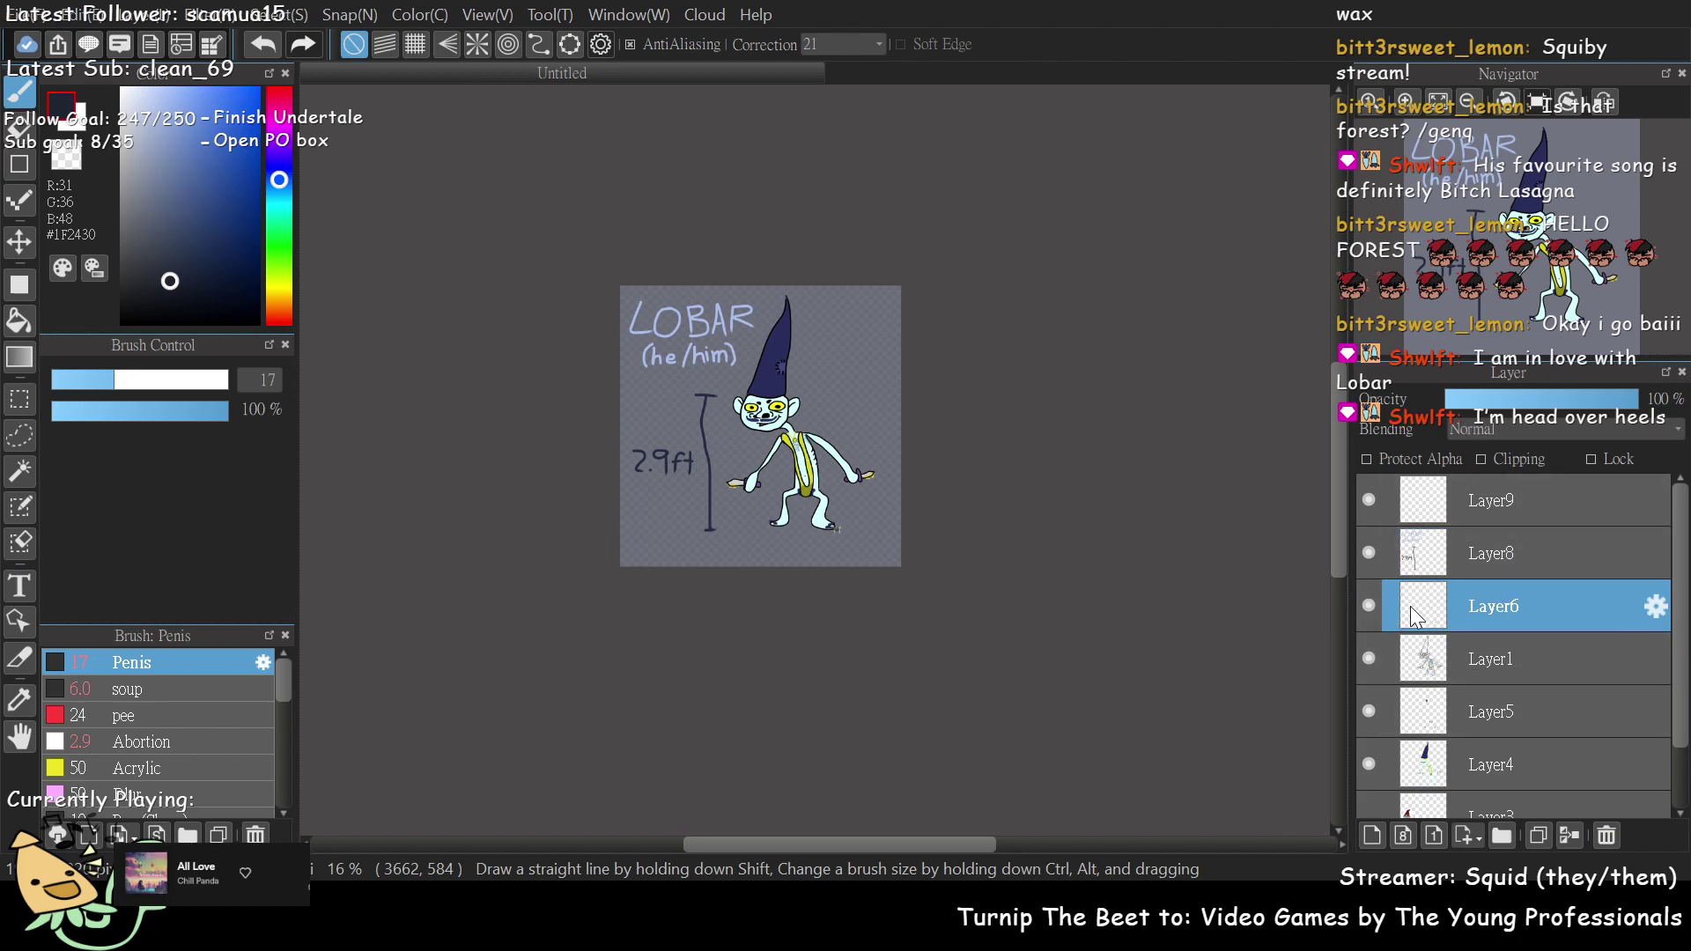
{"action": "left_click", "coordinate": [1569, 834]}
{"action": "left_click", "coordinate": [1570, 833]}
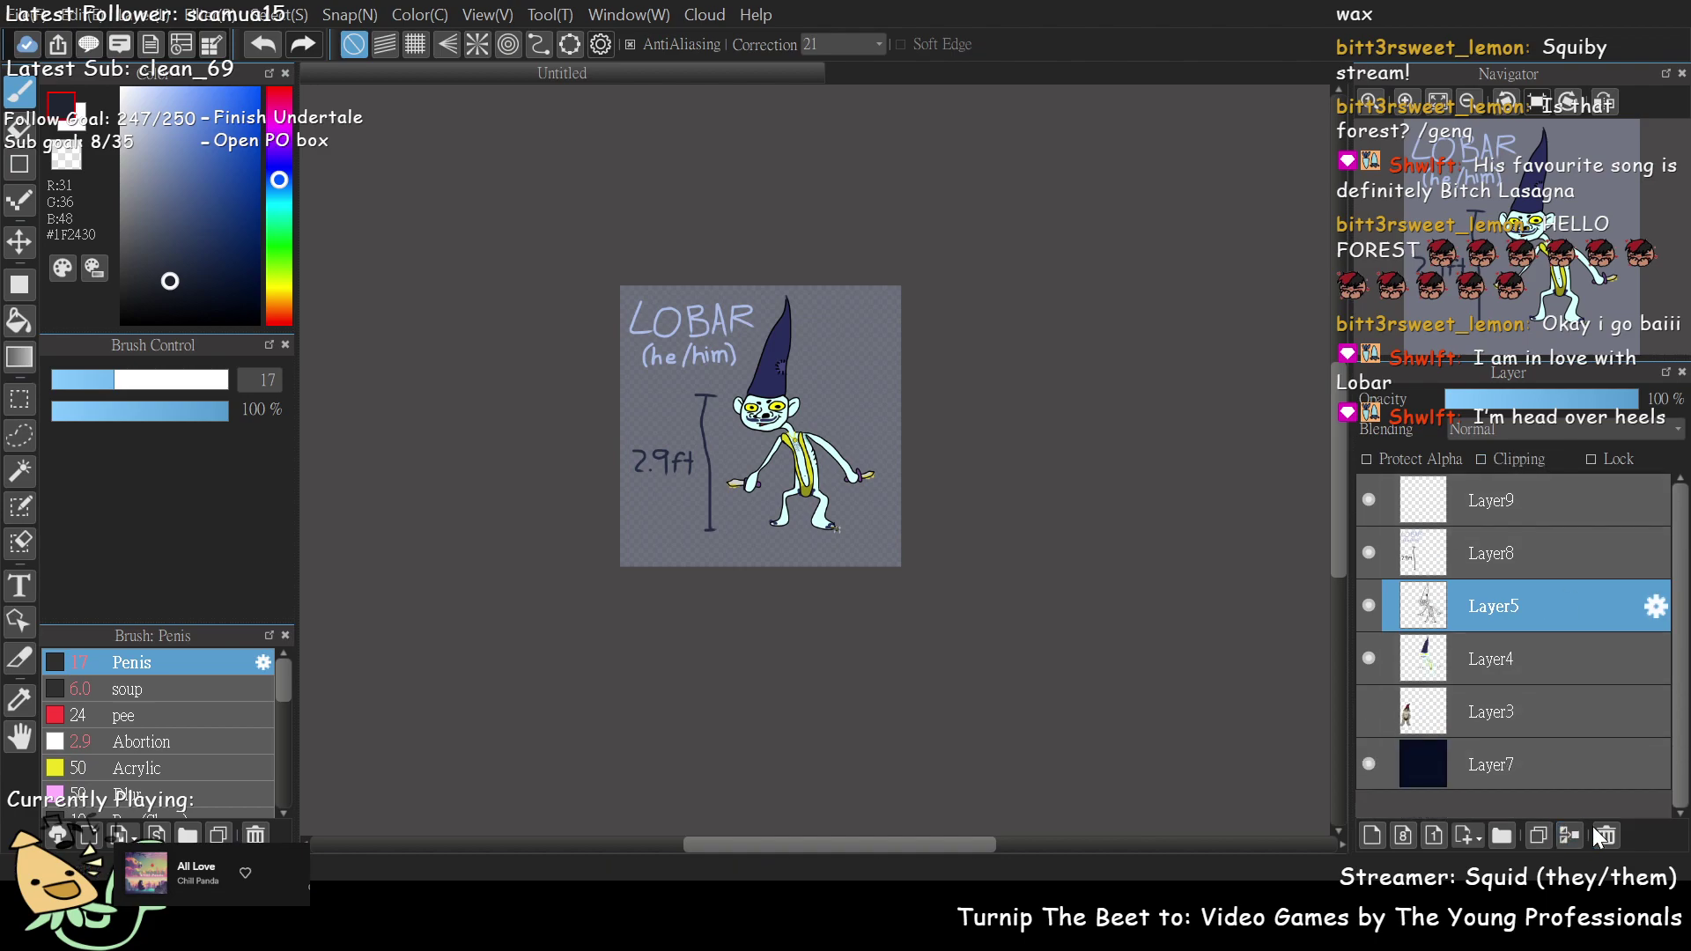
{"action": "left_click", "coordinate": [1597, 835]}
{"action": "key", "text": "ctrl+z"}
{"action": "left_click", "coordinate": [1562, 827]}
{"action": "left_click", "coordinate": [1484, 657]}
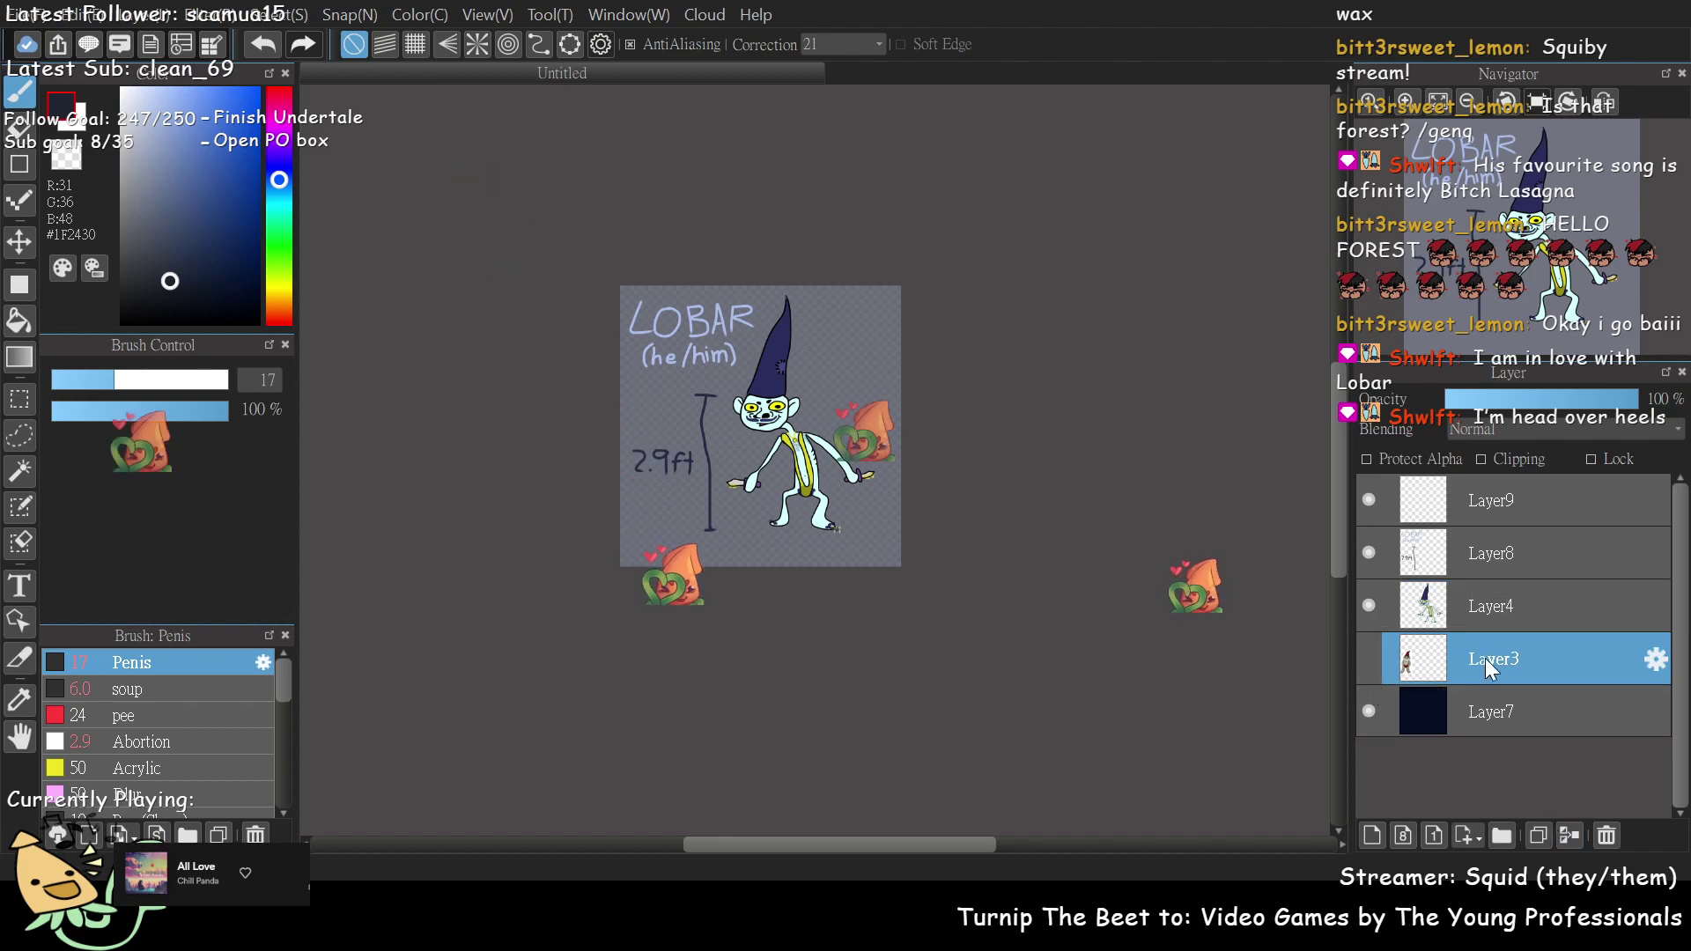
{"action": "left_click", "coordinate": [1607, 834]}
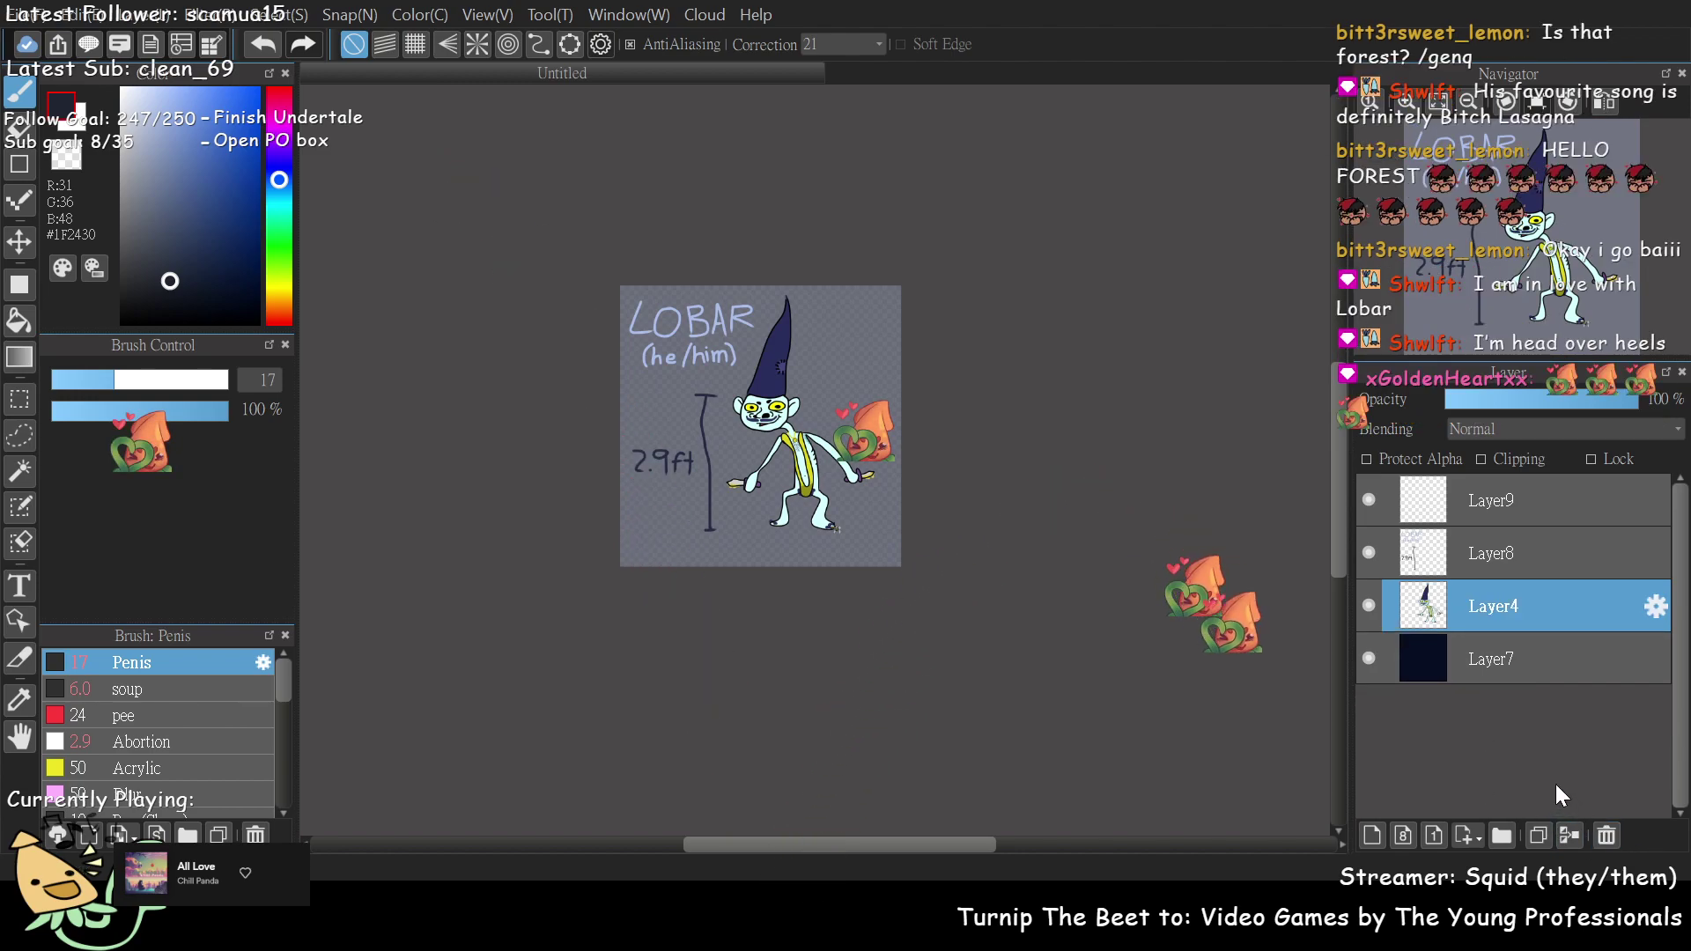
{"action": "key", "text": "ctrl+z"}
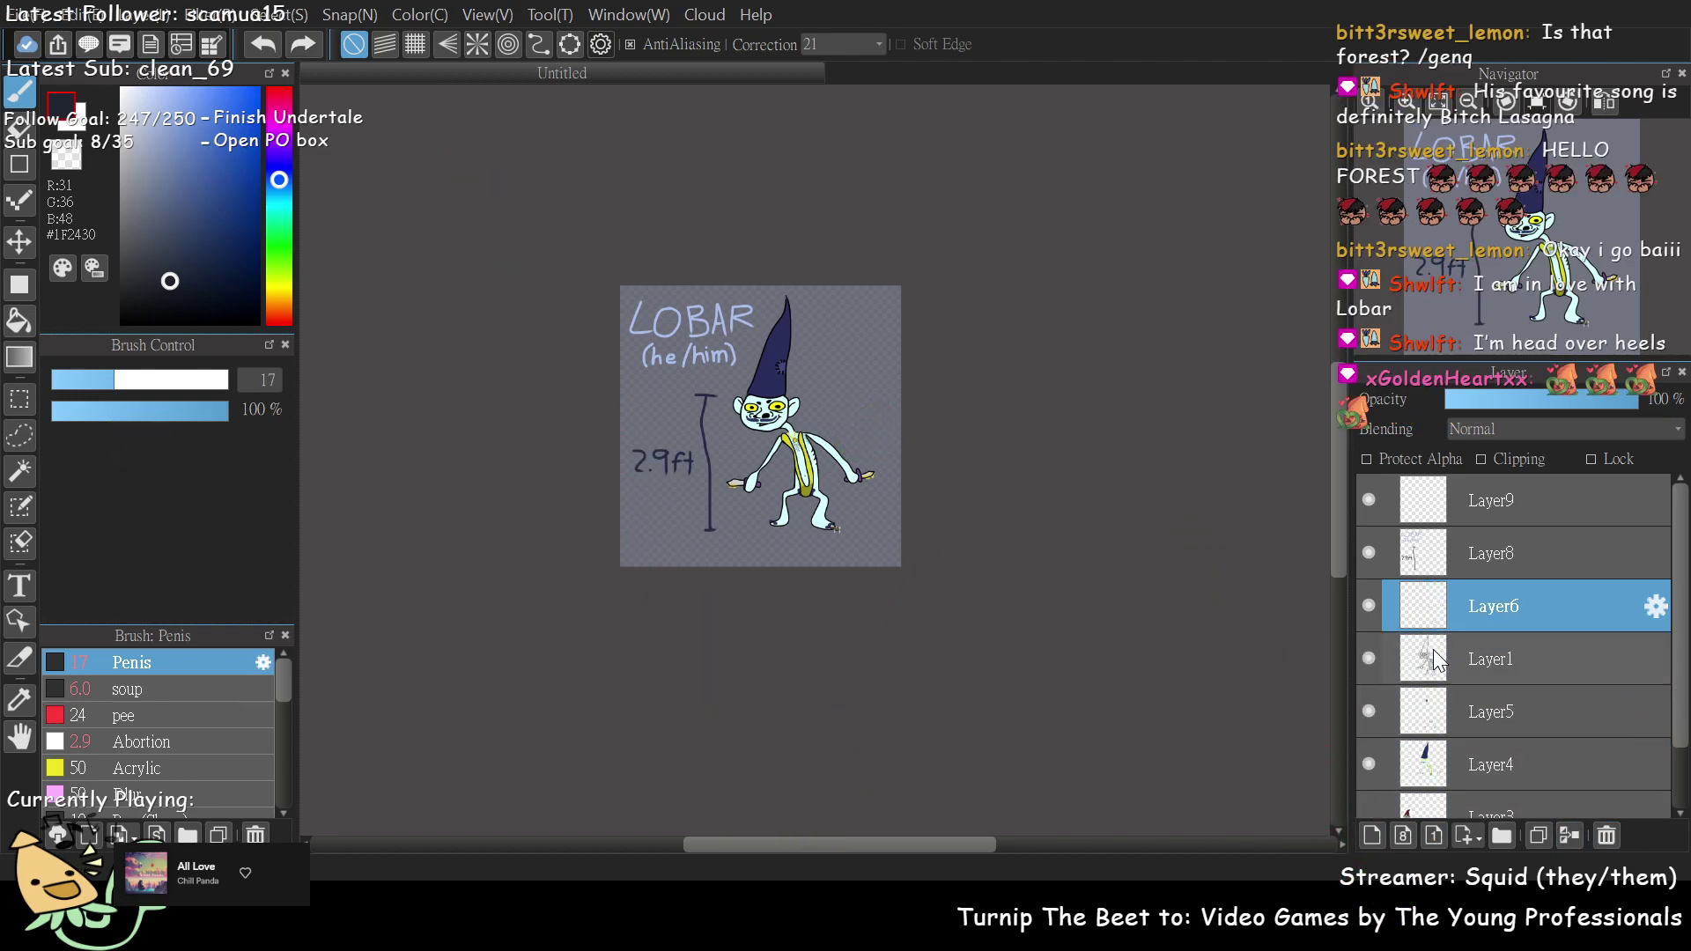
{"action": "key", "text": "ctrl+z"}
{"action": "key", "text": "ctrl+y"}
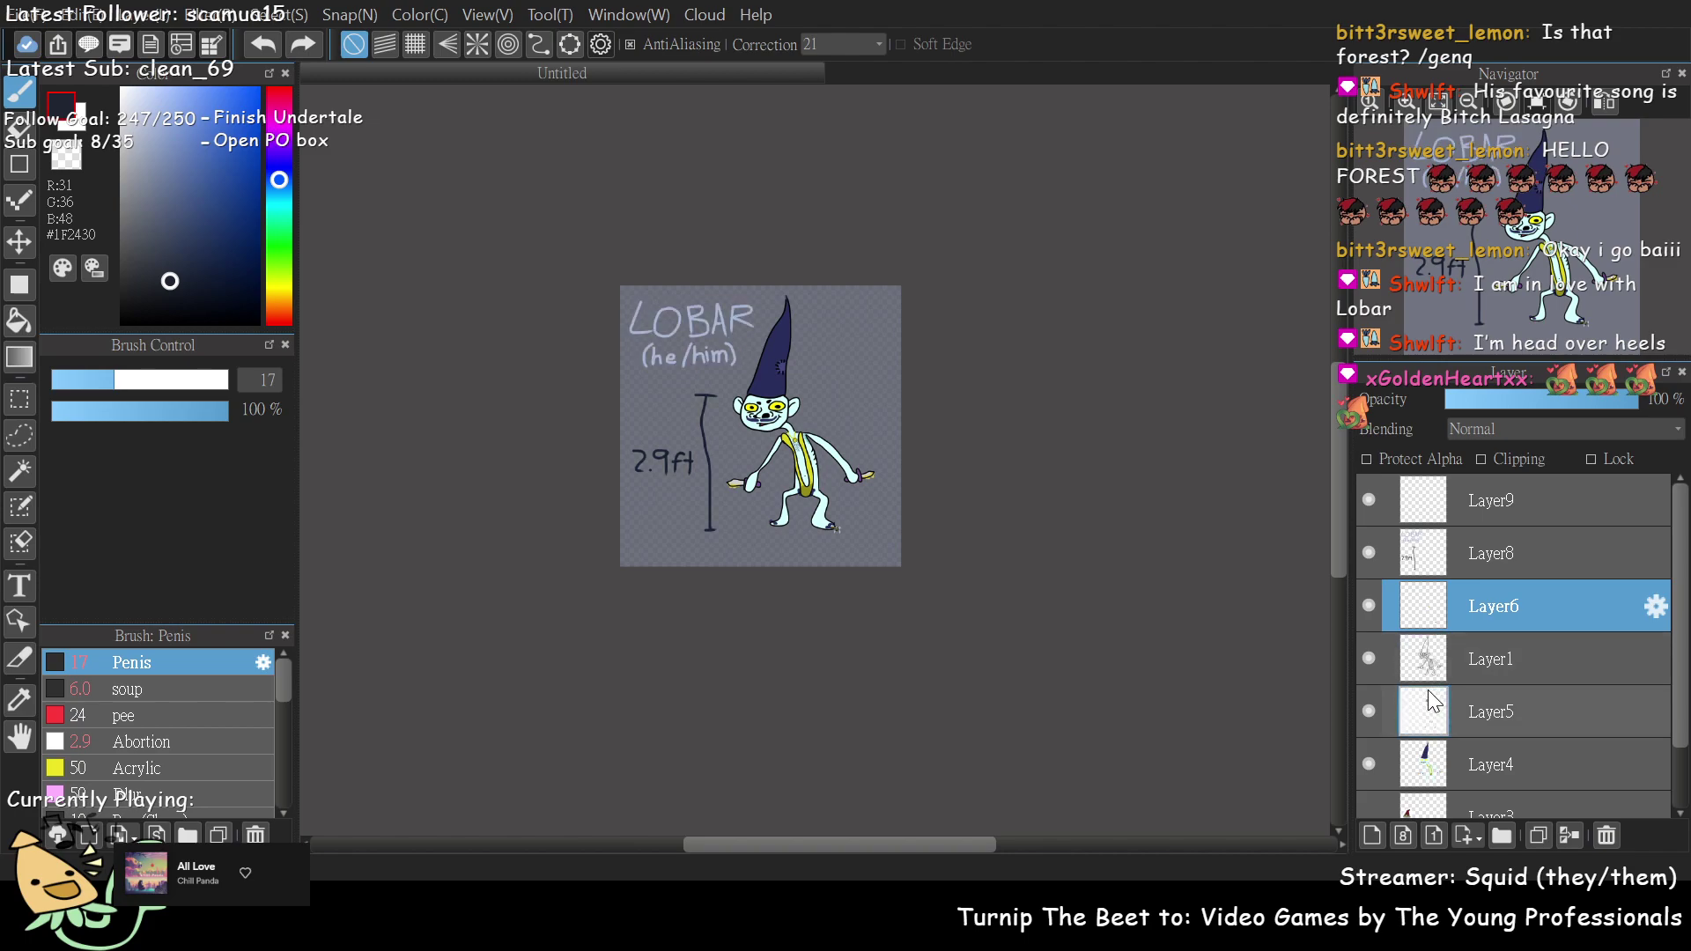
- Merge Layer6, Layer1 and Layer5 down into Layer4 so the whole gnome is on one layer
{"action": "scroll", "coordinate": [1684, 555], "scroll_direction": "down", "scroll_amount": 2}
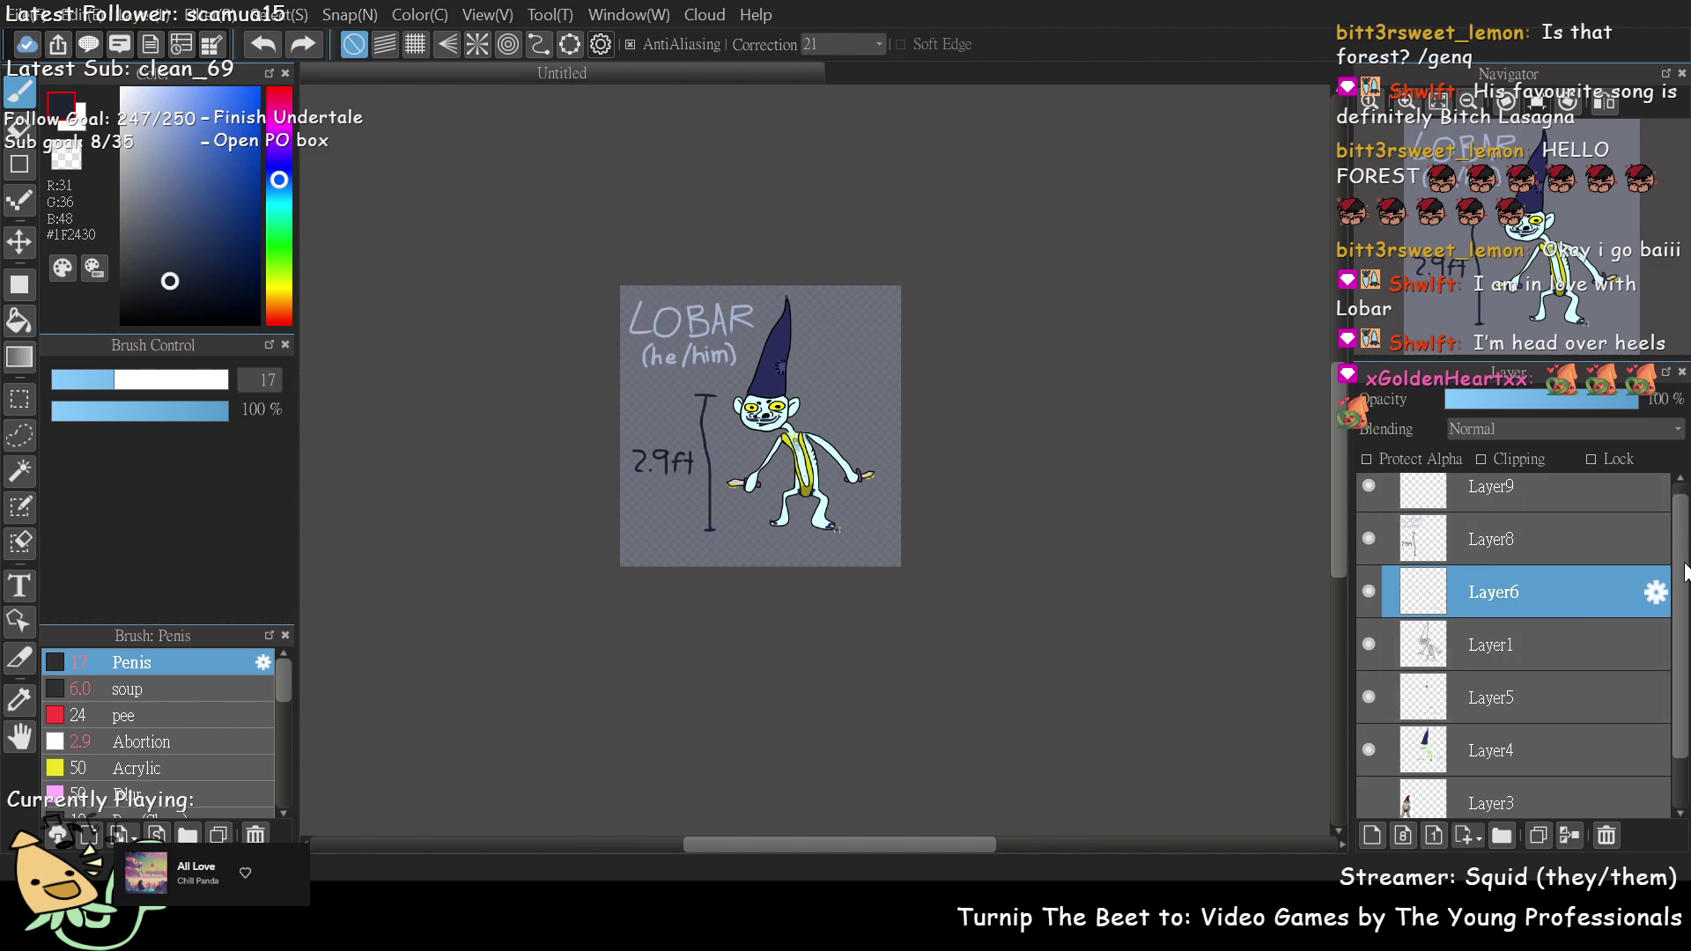
{"action": "left_click", "coordinate": [1492, 582]}
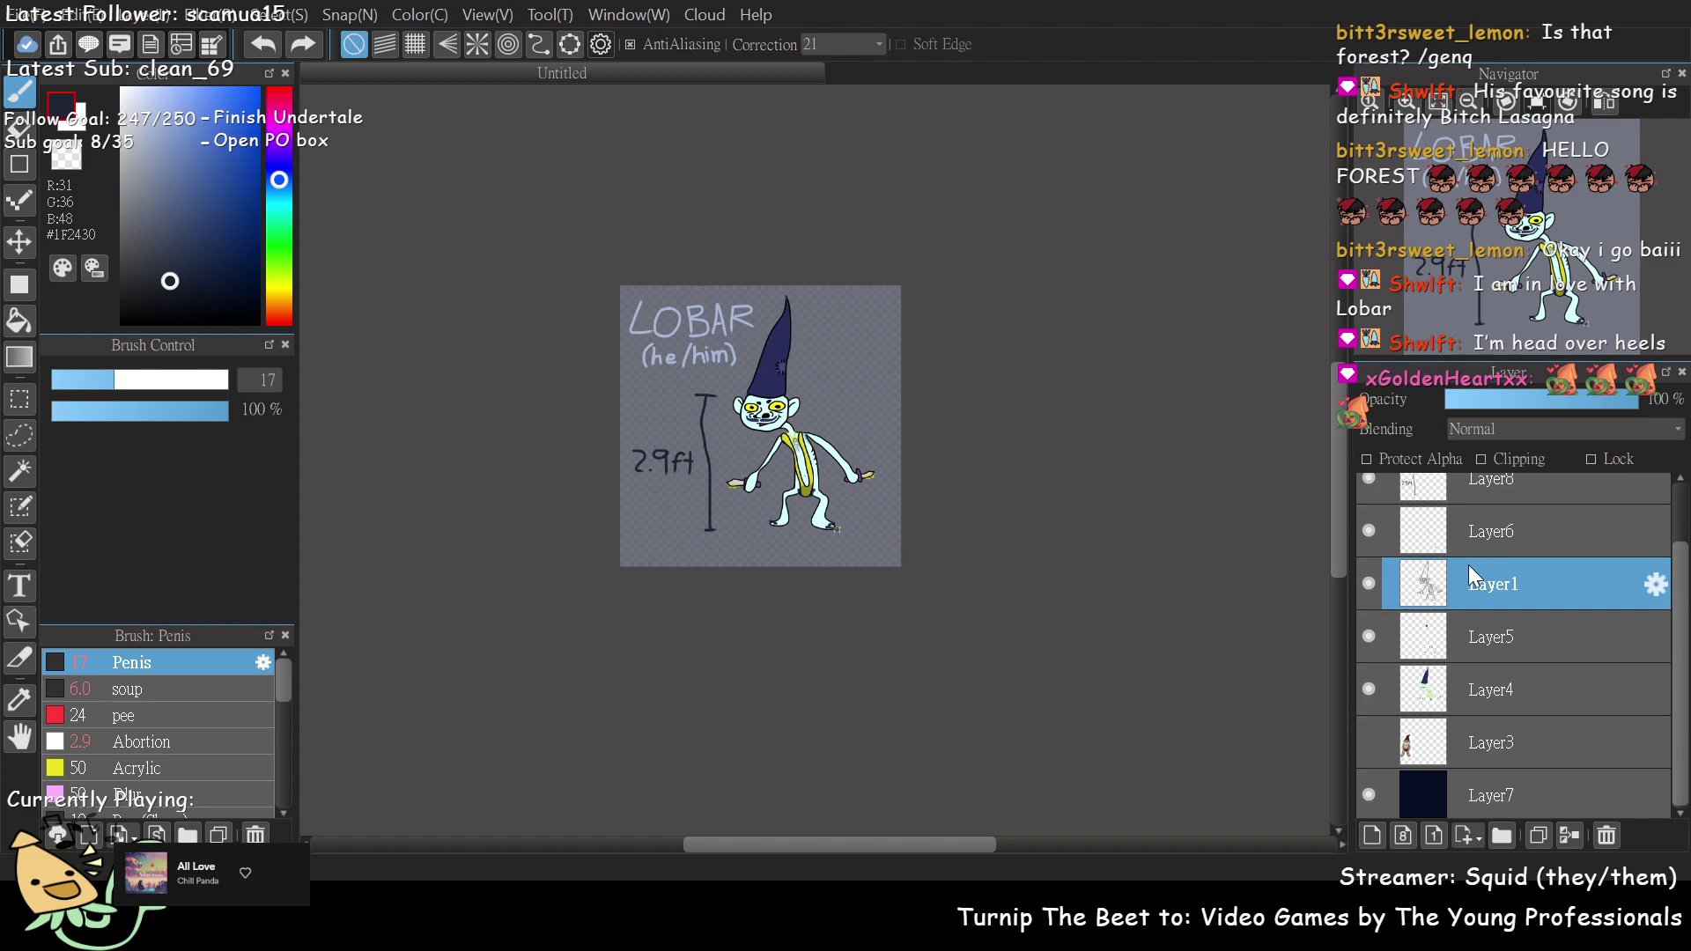
{"action": "scroll", "coordinate": [1486, 217], "scroll_direction": "up", "scroll_amount": 3}
{"action": "mouse_move", "coordinate": [1556, 252]}
{"action": "left_mouse_down"}
{"action": "mouse_move", "coordinate": [1569, 205]}
{"action": "mouse_move", "coordinate": [1572, 269]}
{"action": "left_mouse_up"}
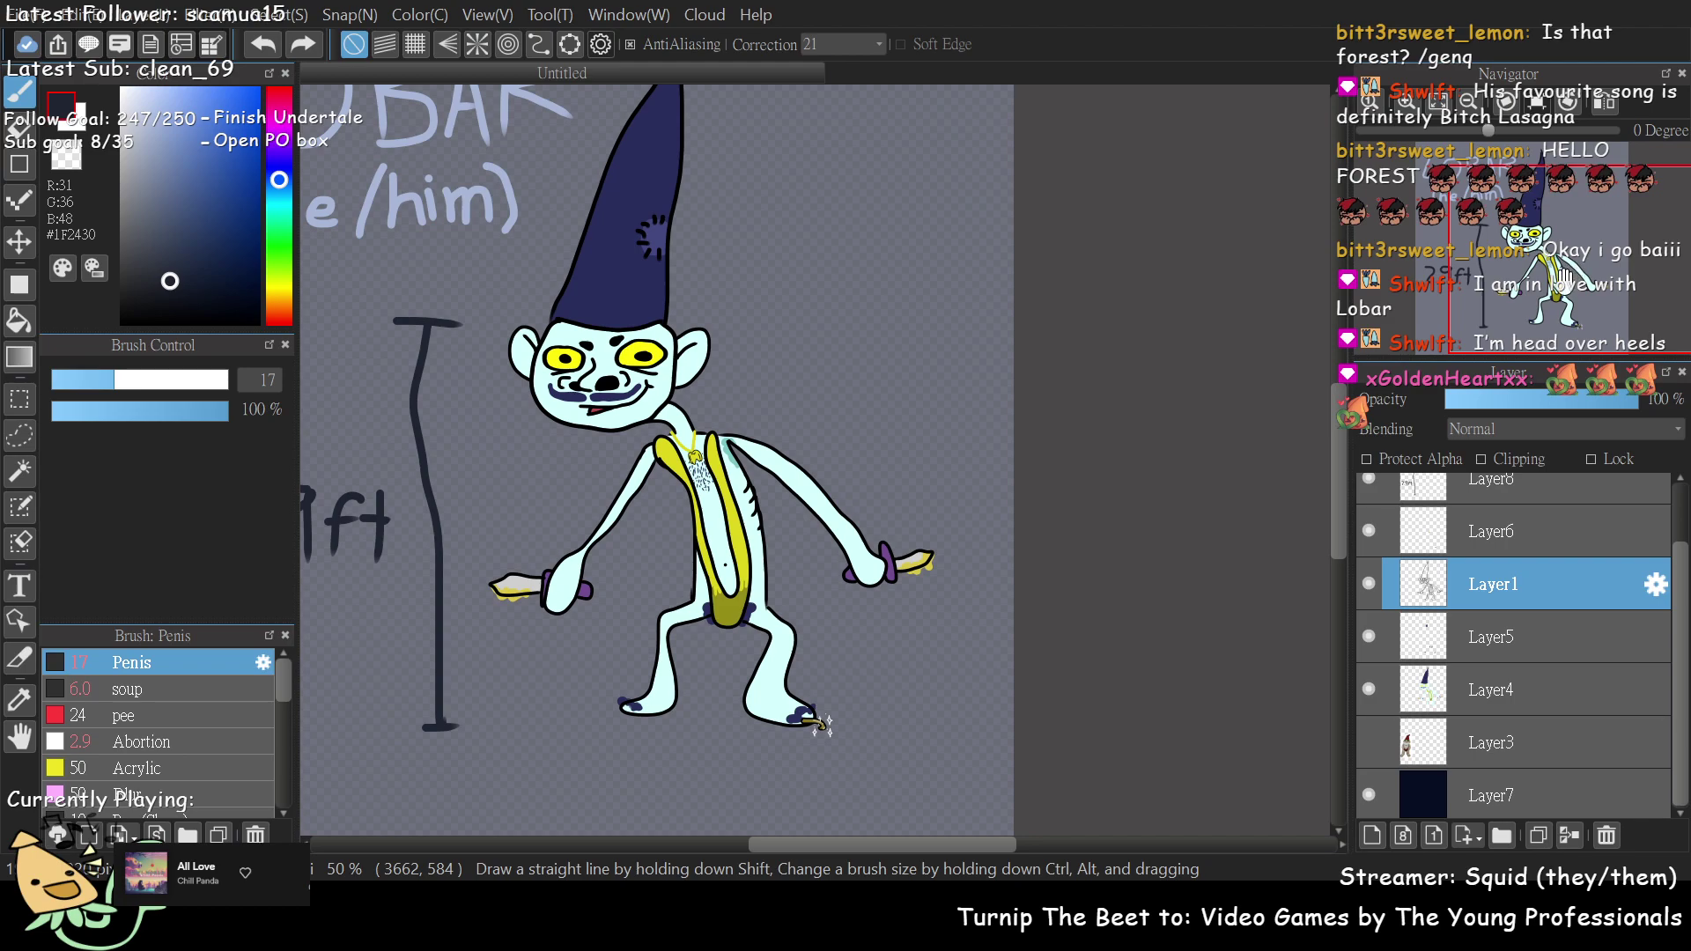
{"action": "left_click", "coordinate": [1520, 518]}
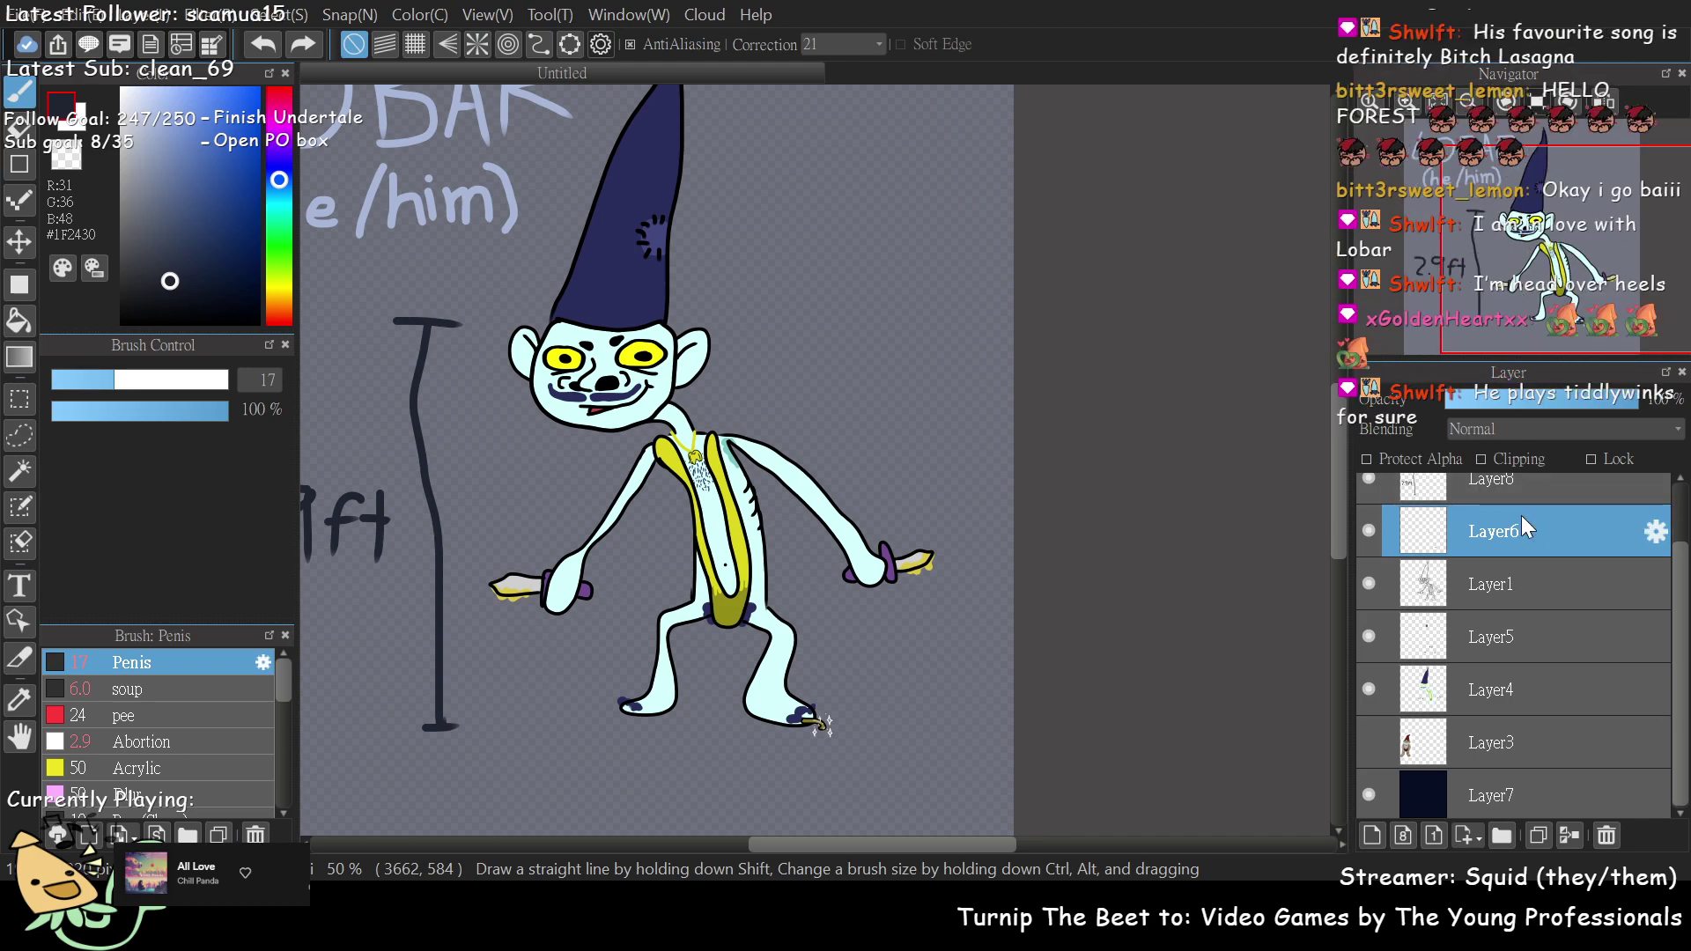
{"action": "left_click", "coordinate": [1562, 831]}
{"action": "left_click", "coordinate": [1562, 831]}
{"action": "left_click", "coordinate": [1562, 831]}
{"action": "left_click", "coordinate": [1562, 831]}
{"action": "key", "text": "ctrl+z"}
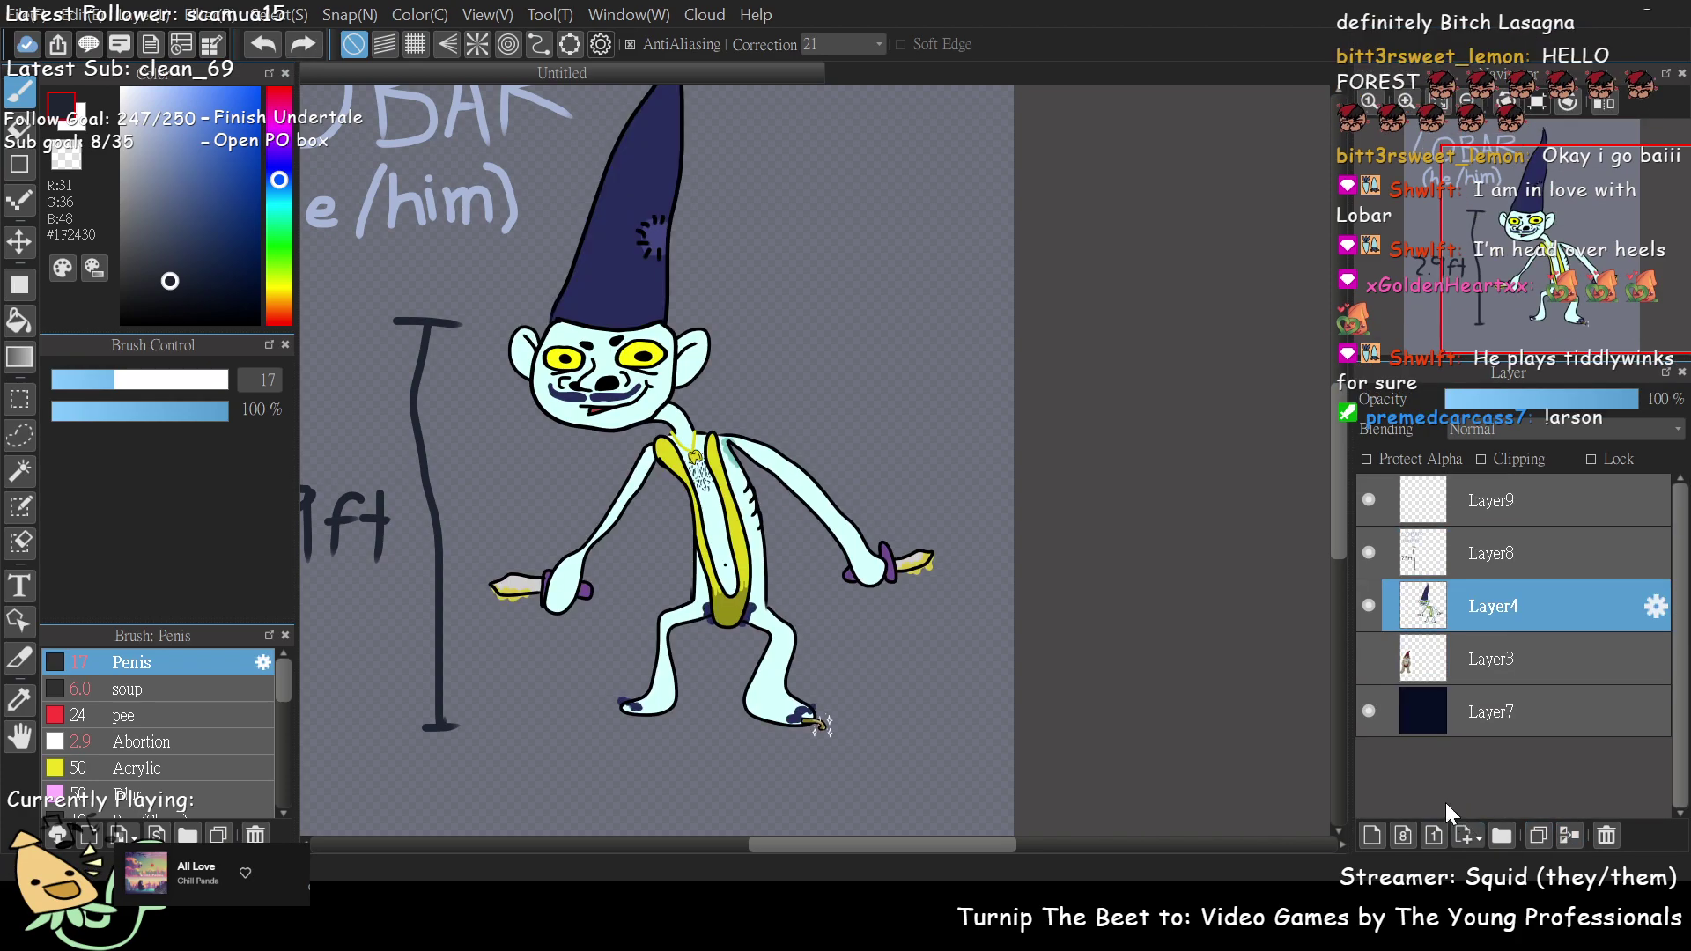
- Delete the hidden Layer3 and move Layer9 beneath Layer8 in the layer stack
{"action": "left_click", "coordinate": [1508, 663]}
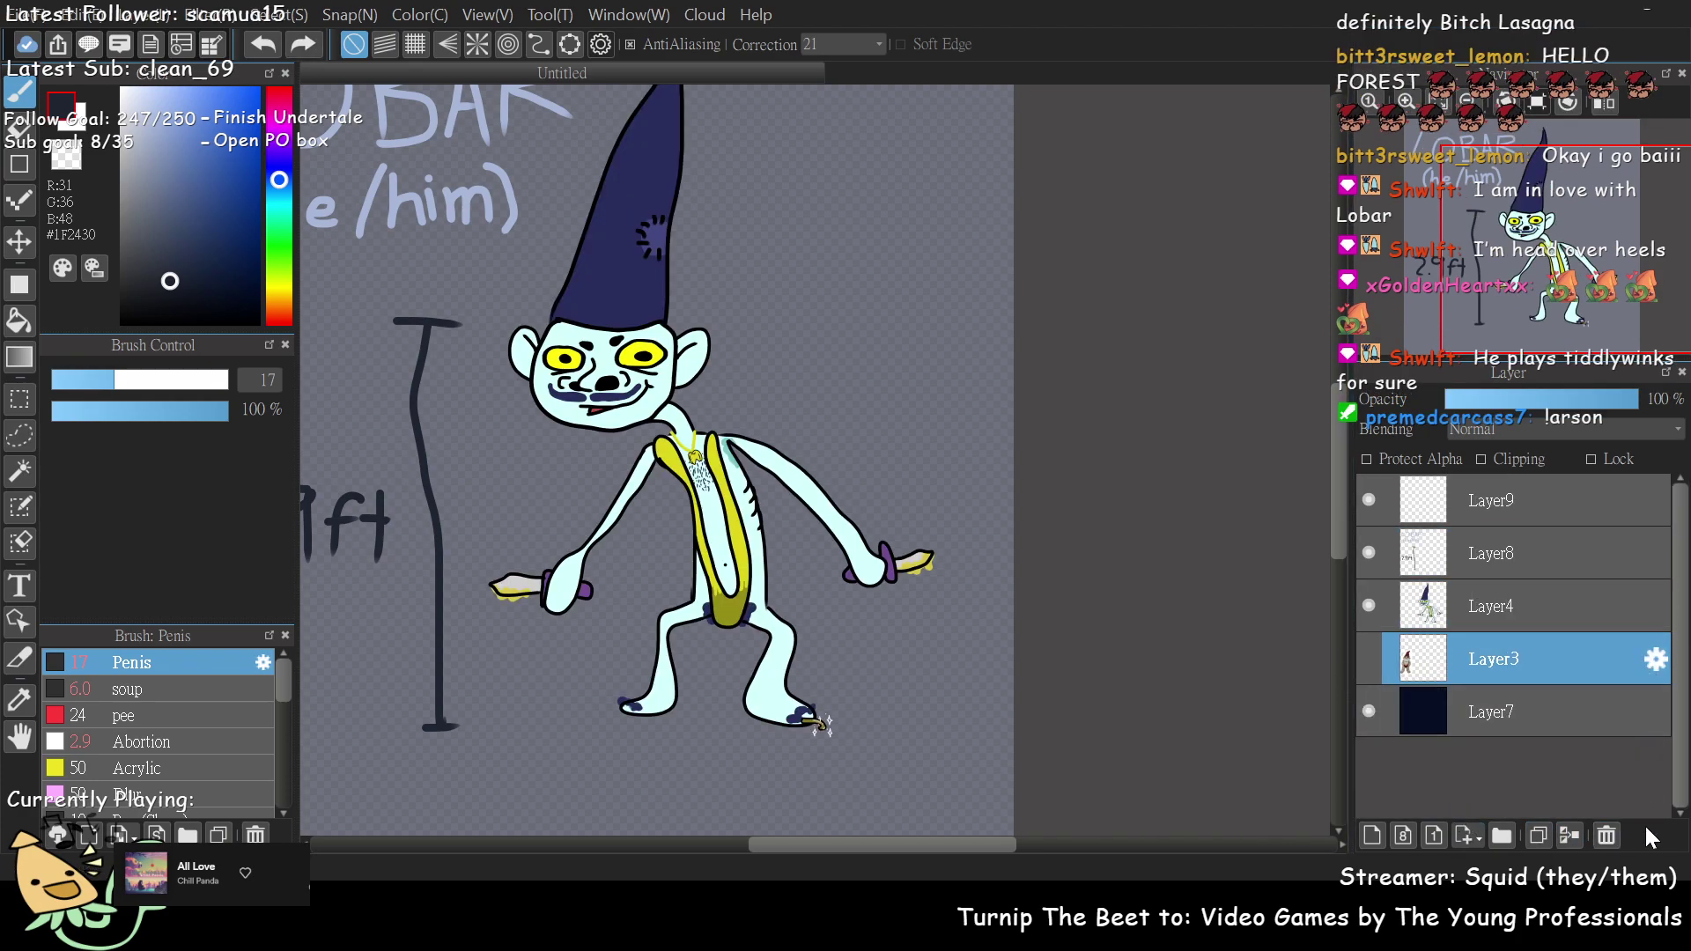
{"action": "left_click", "coordinate": [1607, 835]}
{"action": "left_click", "coordinate": [1449, 557]}
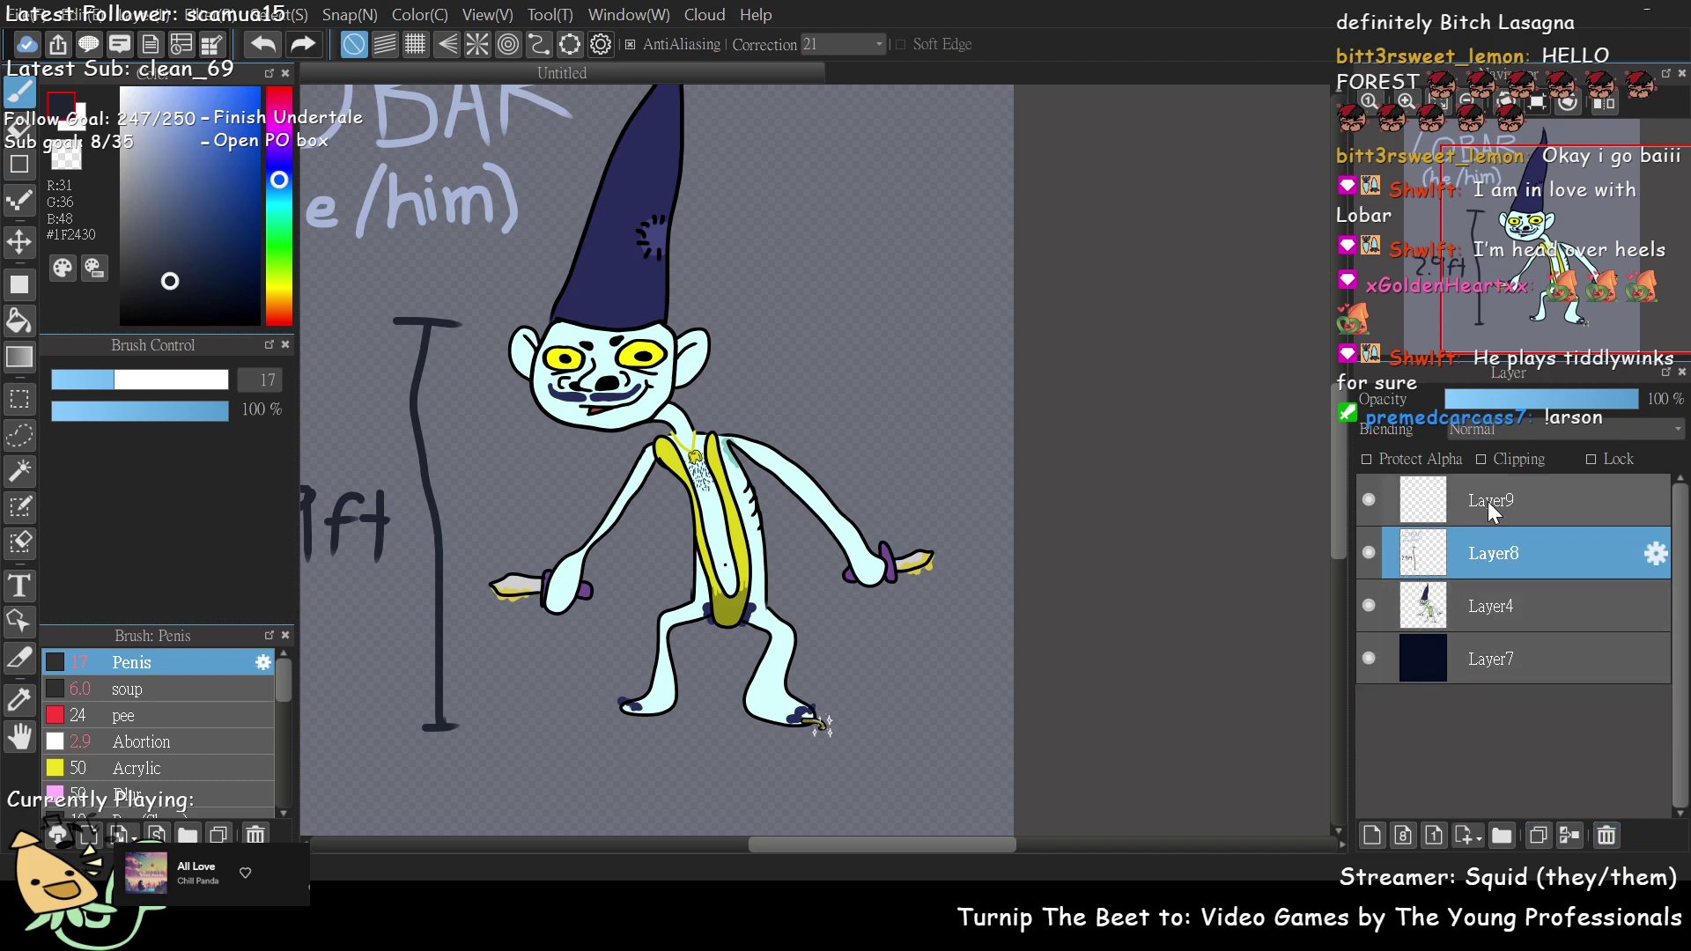
{"action": "left_click_drag", "start_coordinate": [1514, 511], "coordinate": [1496, 574]}
{"action": "scroll", "coordinate": [1490, 277], "scroll_direction": "down", "scroll_amount": 2}
{"action": "scroll", "coordinate": [1499, 280], "scroll_direction": "up", "scroll_amount": 1}
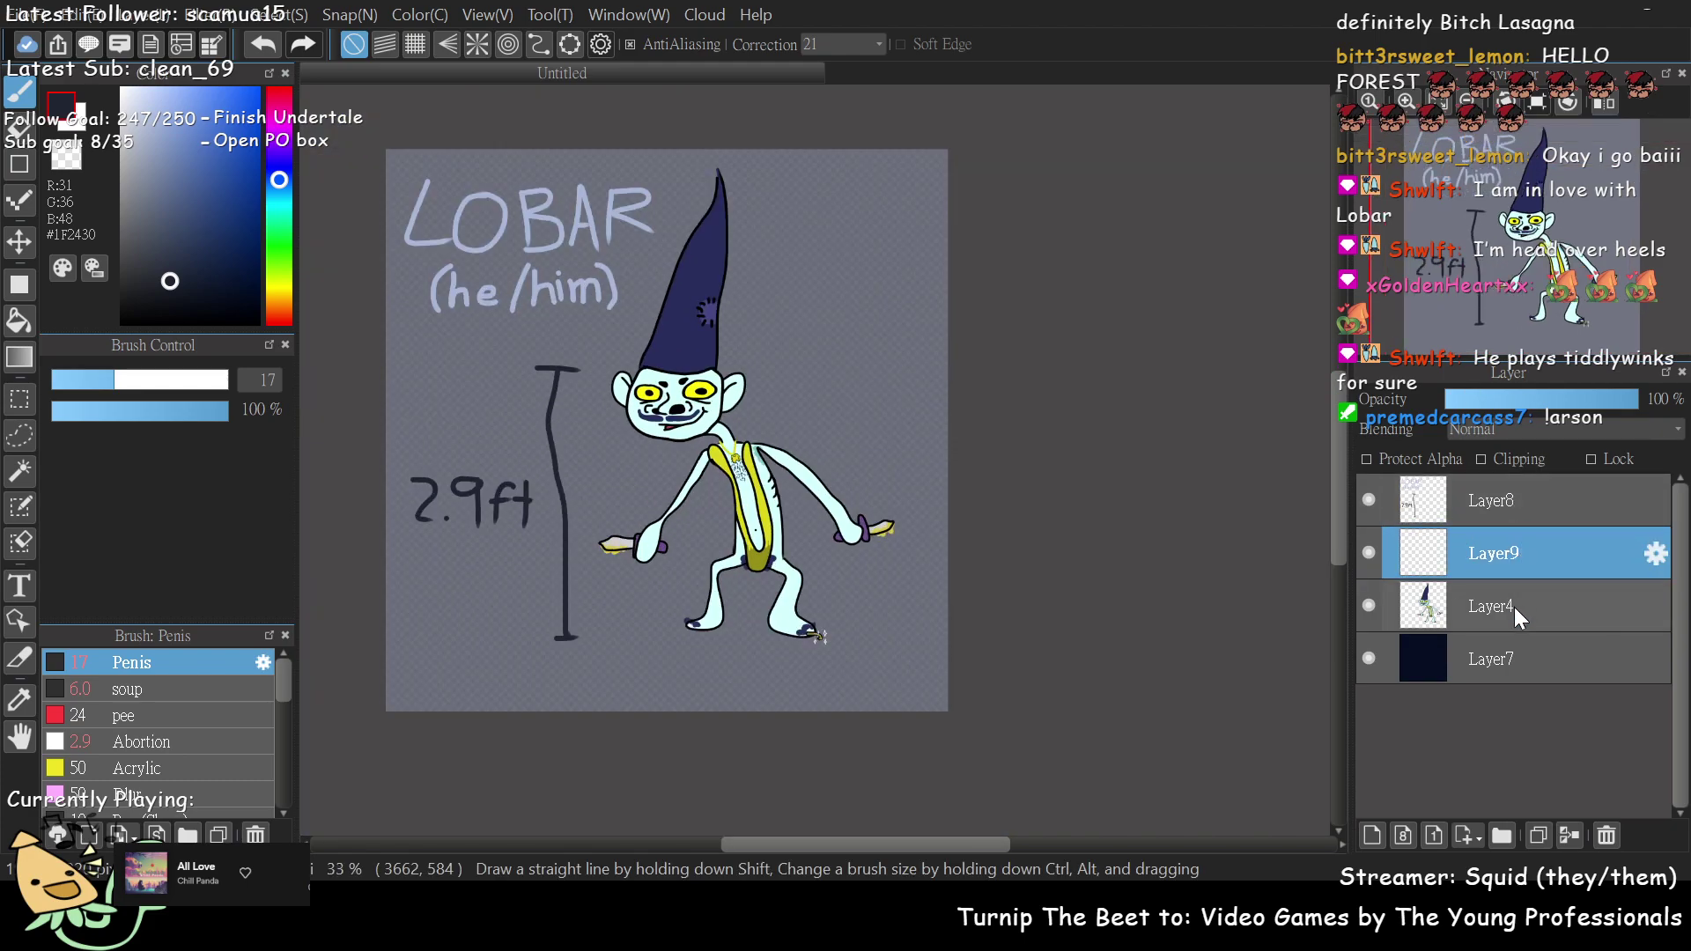
- Transform the gnome on Layer4, moving it straight down by 229 pixels to near the canvas's lower edge
{"action": "left_click", "coordinate": [1433, 595]}
{"action": "key", "text": "ctrl+t"}
{"action": "mouse_move", "coordinate": [849, 412]}
{"action": "left_mouse_down"}
{"action": "mouse_move", "coordinate": [852, 528]}
{"action": "mouse_move", "coordinate": [850, 477]}
{"action": "left_mouse_up"}
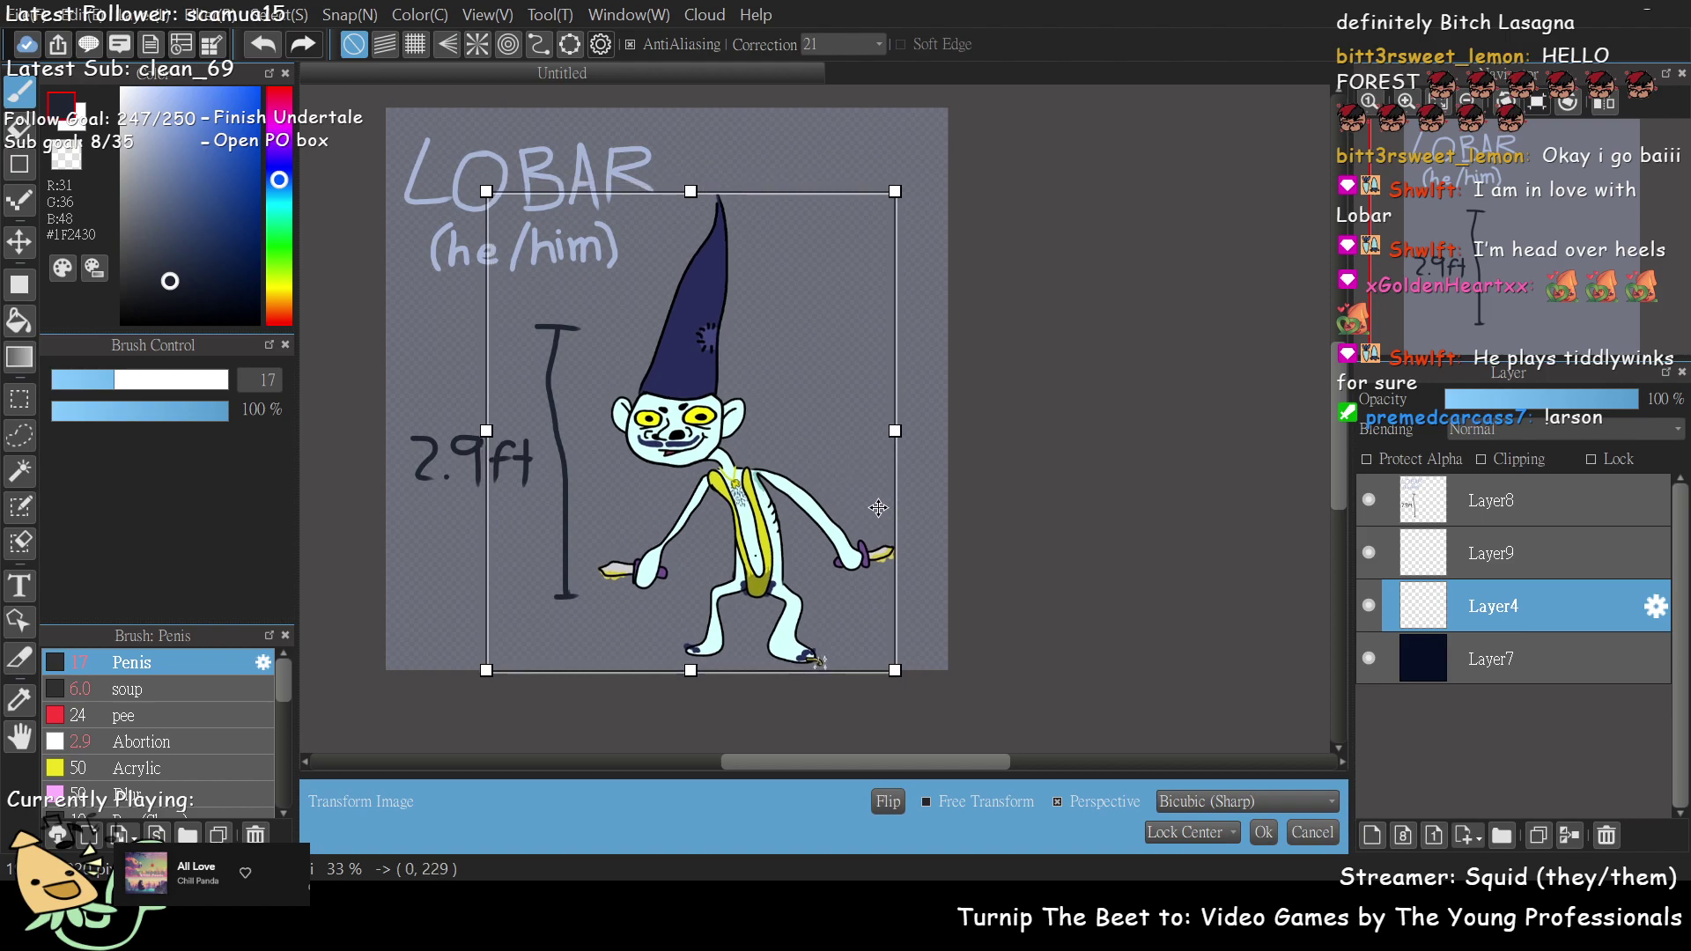
{"action": "left_click", "coordinate": [1262, 832]}
- Lasso the 2.9ft height marker on Layer8 and move it 36 pixels right and 229 pixels down, then deselect
{"action": "left_click", "coordinate": [1477, 500]}
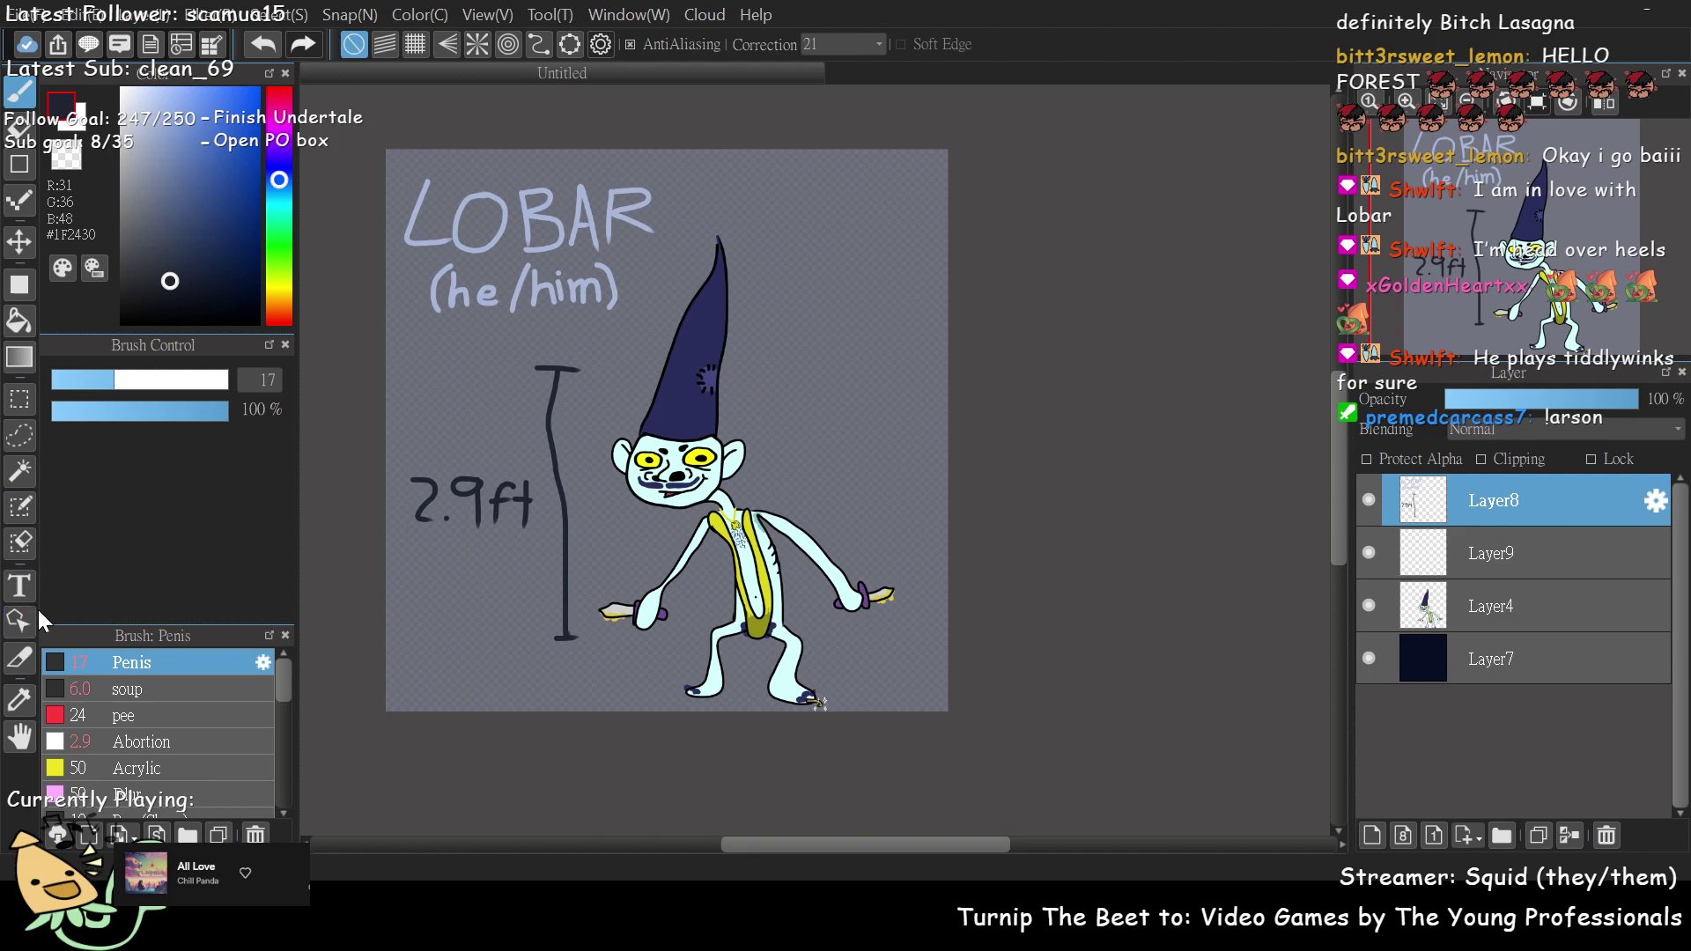
{"action": "left_click", "coordinate": [19, 434]}
{"action": "mouse_move", "coordinate": [380, 486]}
{"action": "left_mouse_down"}
{"action": "mouse_move", "coordinate": [462, 351]}
{"action": "mouse_move", "coordinate": [571, 336]}
{"action": "mouse_move", "coordinate": [605, 396]}
{"action": "mouse_move", "coordinate": [581, 505]}
{"action": "mouse_move", "coordinate": [593, 640]}
{"action": "mouse_move", "coordinate": [404, 696]}
{"action": "mouse_move", "coordinate": [342, 543]}
{"action": "mouse_move", "coordinate": [311, 520]}
{"action": "left_mouse_up"}
{"action": "key", "text": "ctrl+t"}
{"action": "left_click_drag", "start_coordinate": [532, 554], "coordinate": [540, 609]}
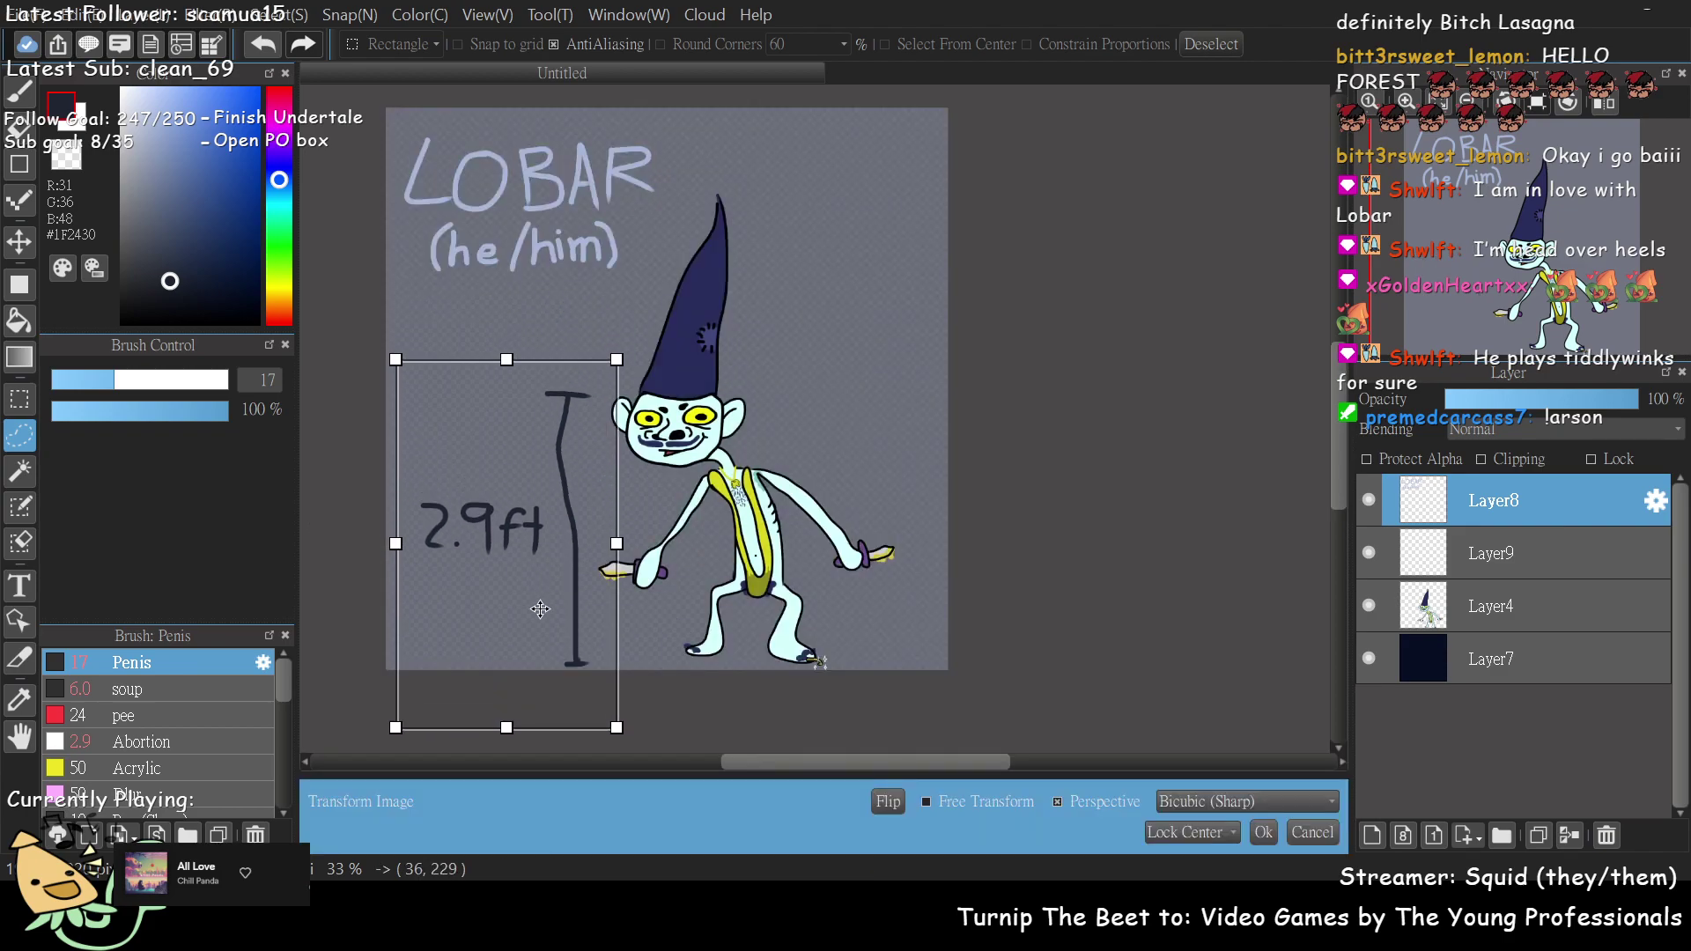
{"action": "left_click", "coordinate": [1262, 832]}
{"action": "key", "text": "ctrl+d"}
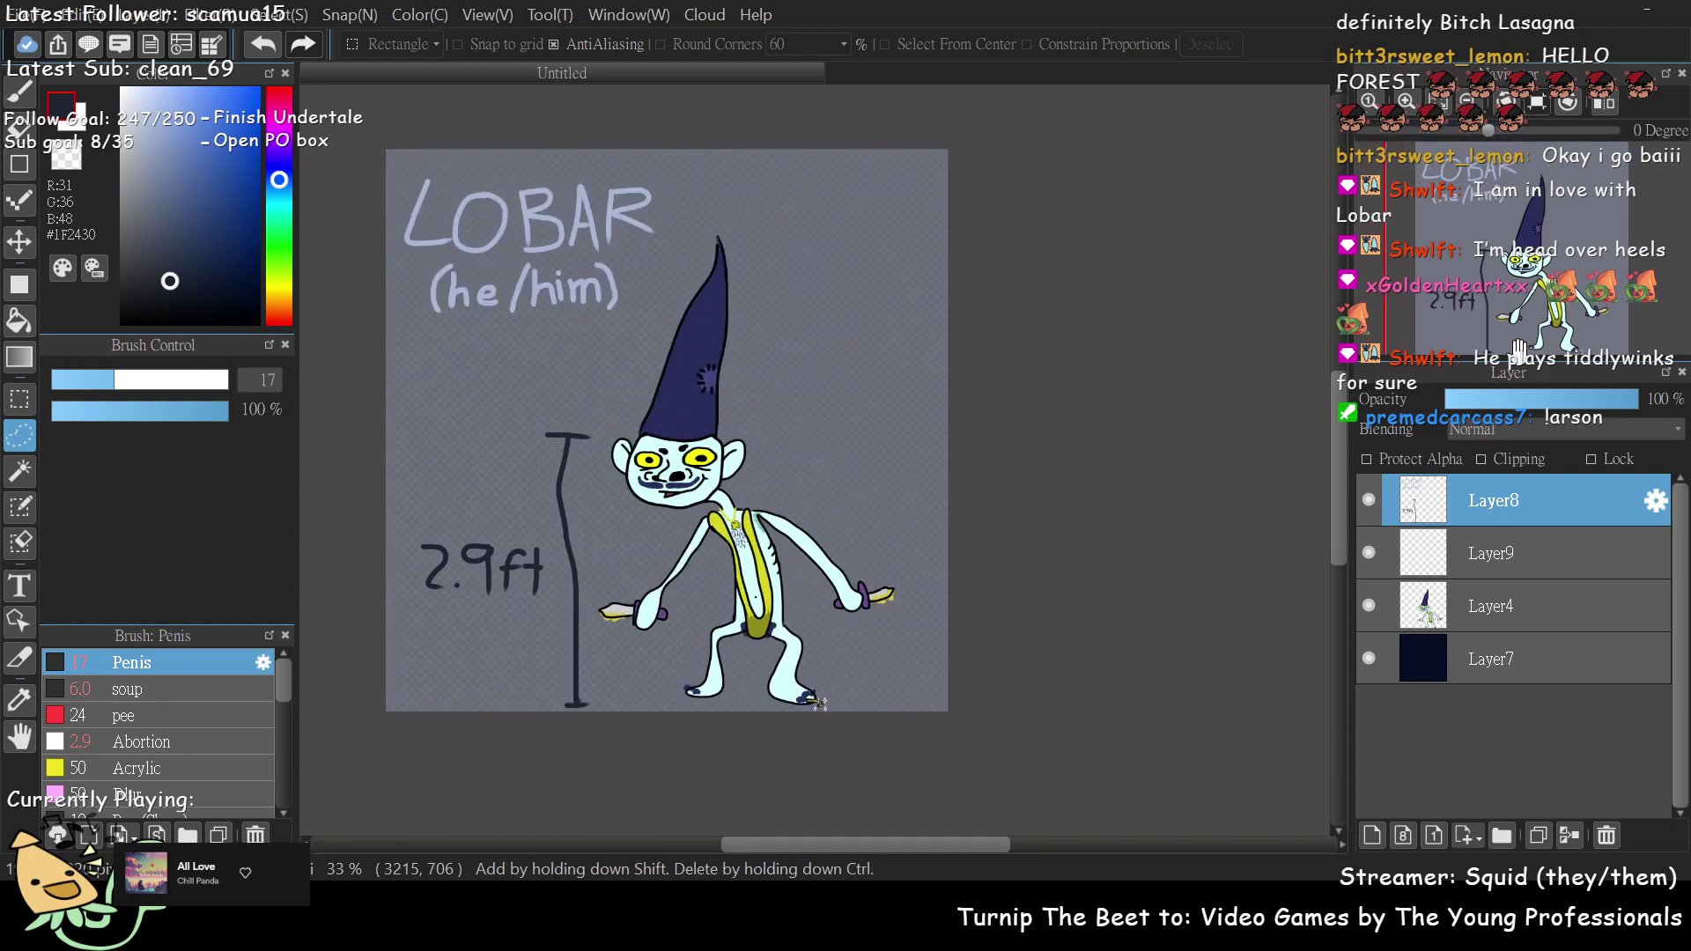
- Select Layer9 and set the brush colour to black (#000000) for inking over the gnome's hat
{"action": "left_click", "coordinate": [1502, 570]}
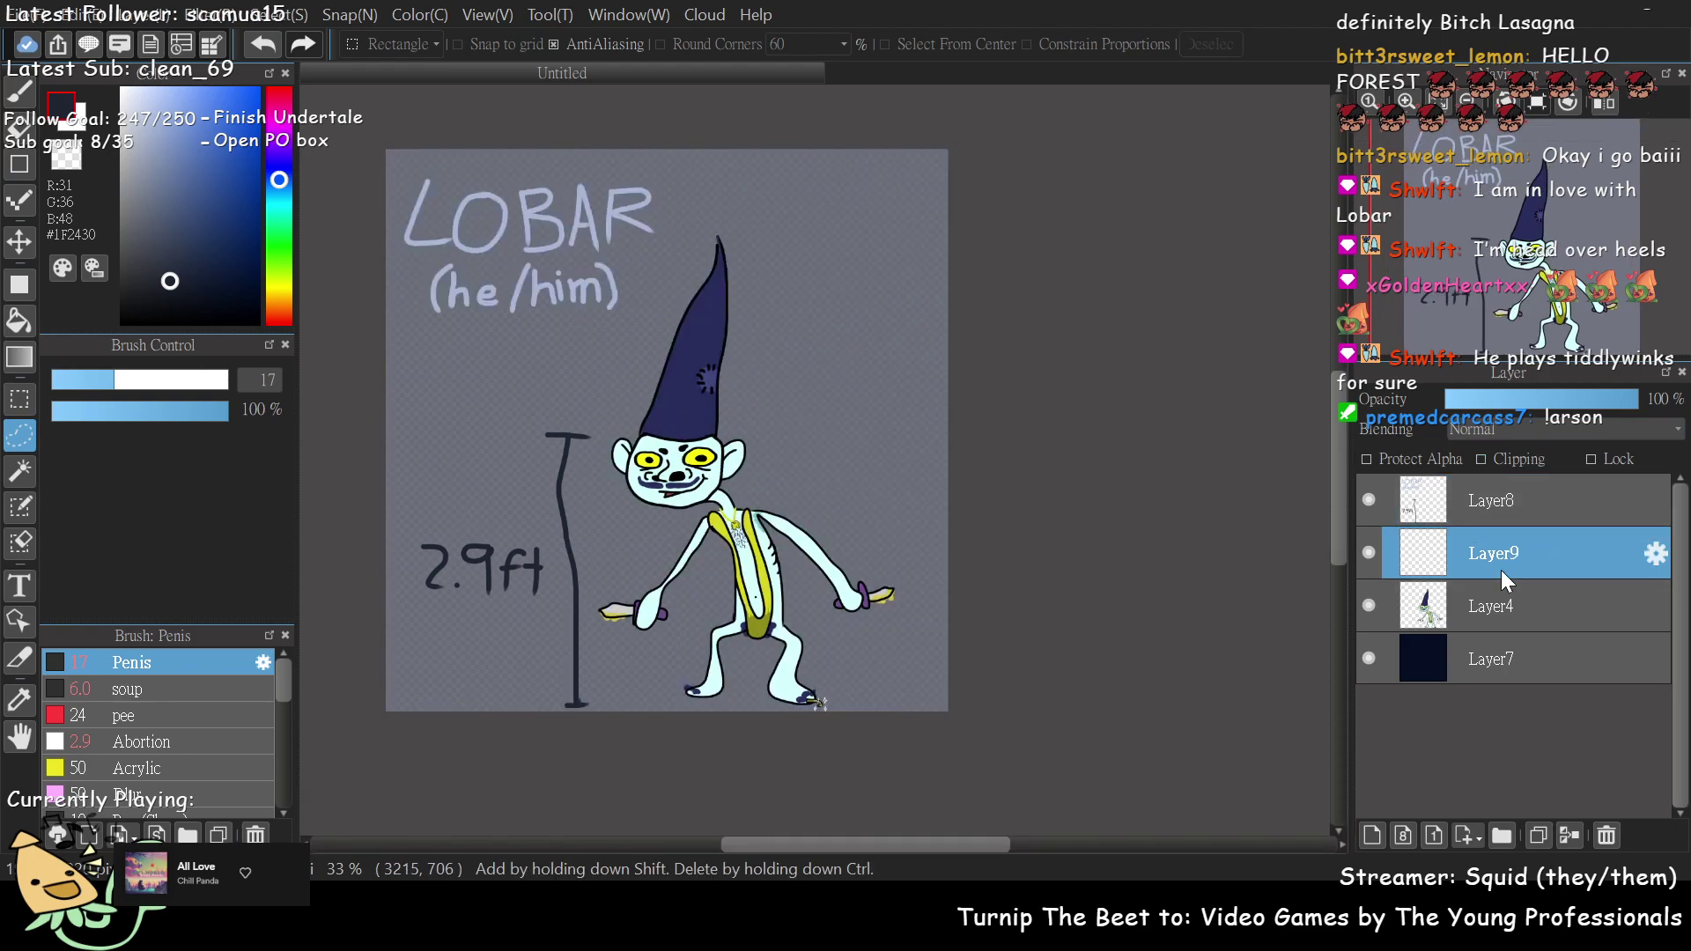
{"action": "scroll", "coordinate": [1532, 263], "scroll_direction": "down", "scroll_amount": 1}
{"action": "scroll", "coordinate": [1532, 262], "scroll_direction": "up", "scroll_amount": 2}
{"action": "left_click", "coordinate": [1532, 262]}
{"action": "left_click_drag", "start_coordinate": [1532, 262], "coordinate": [1533, 226]}
{"action": "left_click_drag", "start_coordinate": [163, 301], "coordinate": [14, 379]}
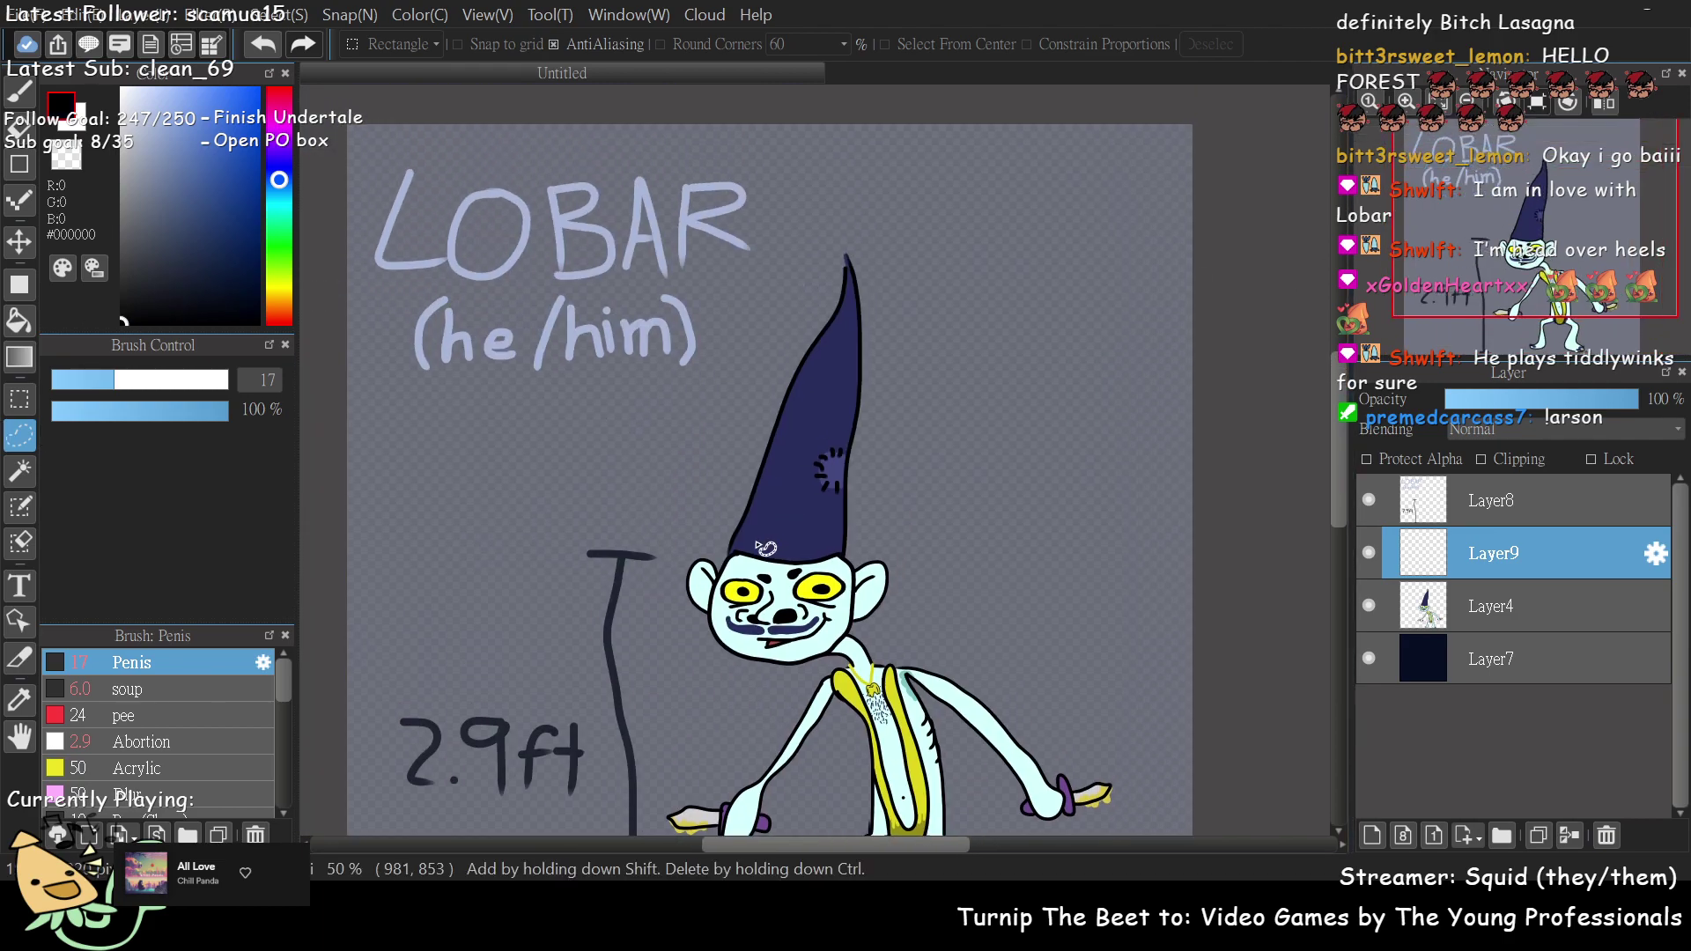
{"action": "key", "text": "b"}
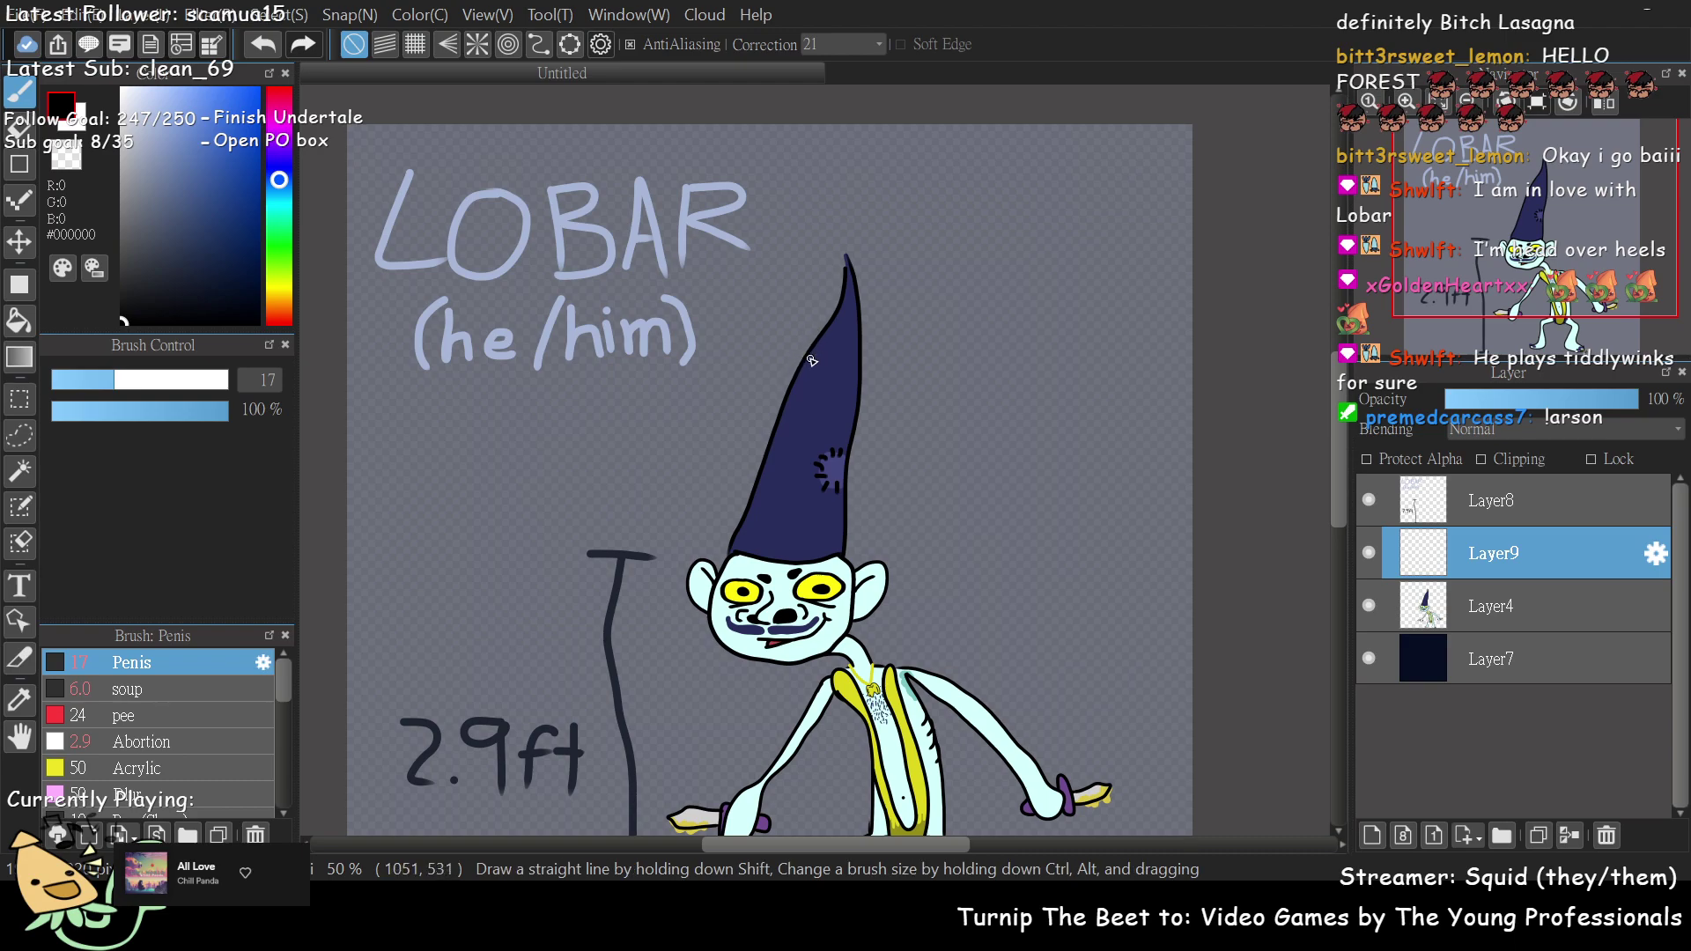
- Try several outlines for a taller pointed hat around the existing one on Layer9, undoing each attempt
{"action": "left_click_drag", "start_coordinate": [808, 359], "coordinate": [832, 181]}
{"action": "key", "text": "ctrl+z"}
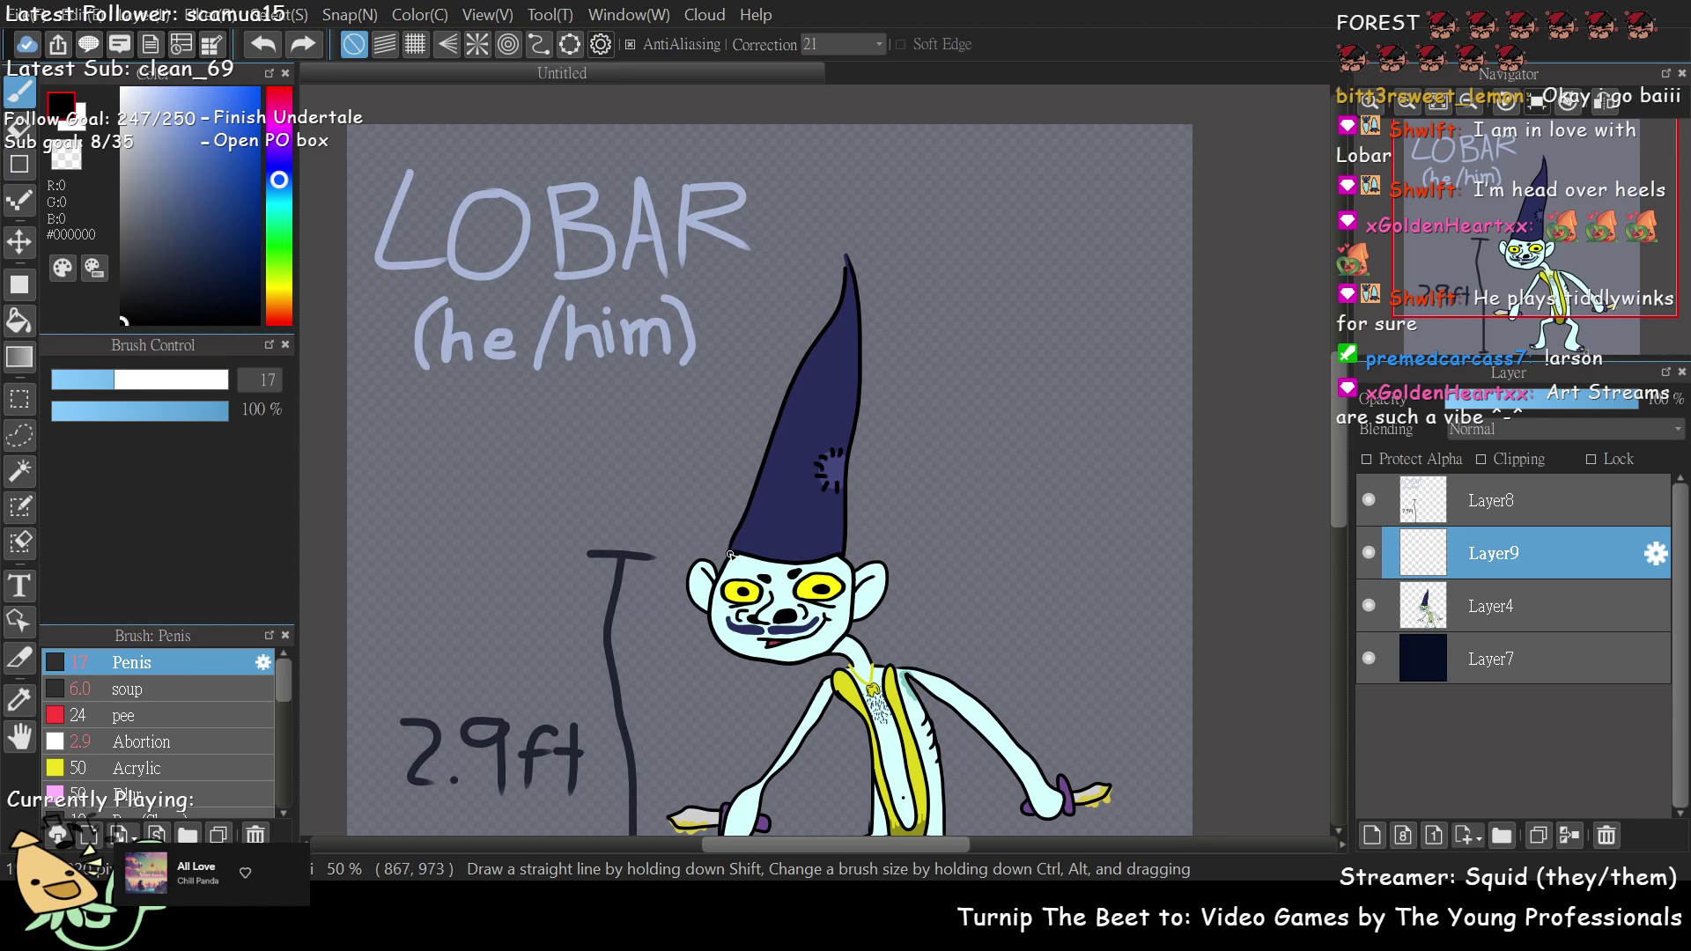
{"action": "mouse_move", "coordinate": [746, 519]}
{"action": "left_mouse_down"}
{"action": "mouse_move", "coordinate": [783, 381]}
{"action": "mouse_move", "coordinate": [803, 138]}
{"action": "left_mouse_up"}
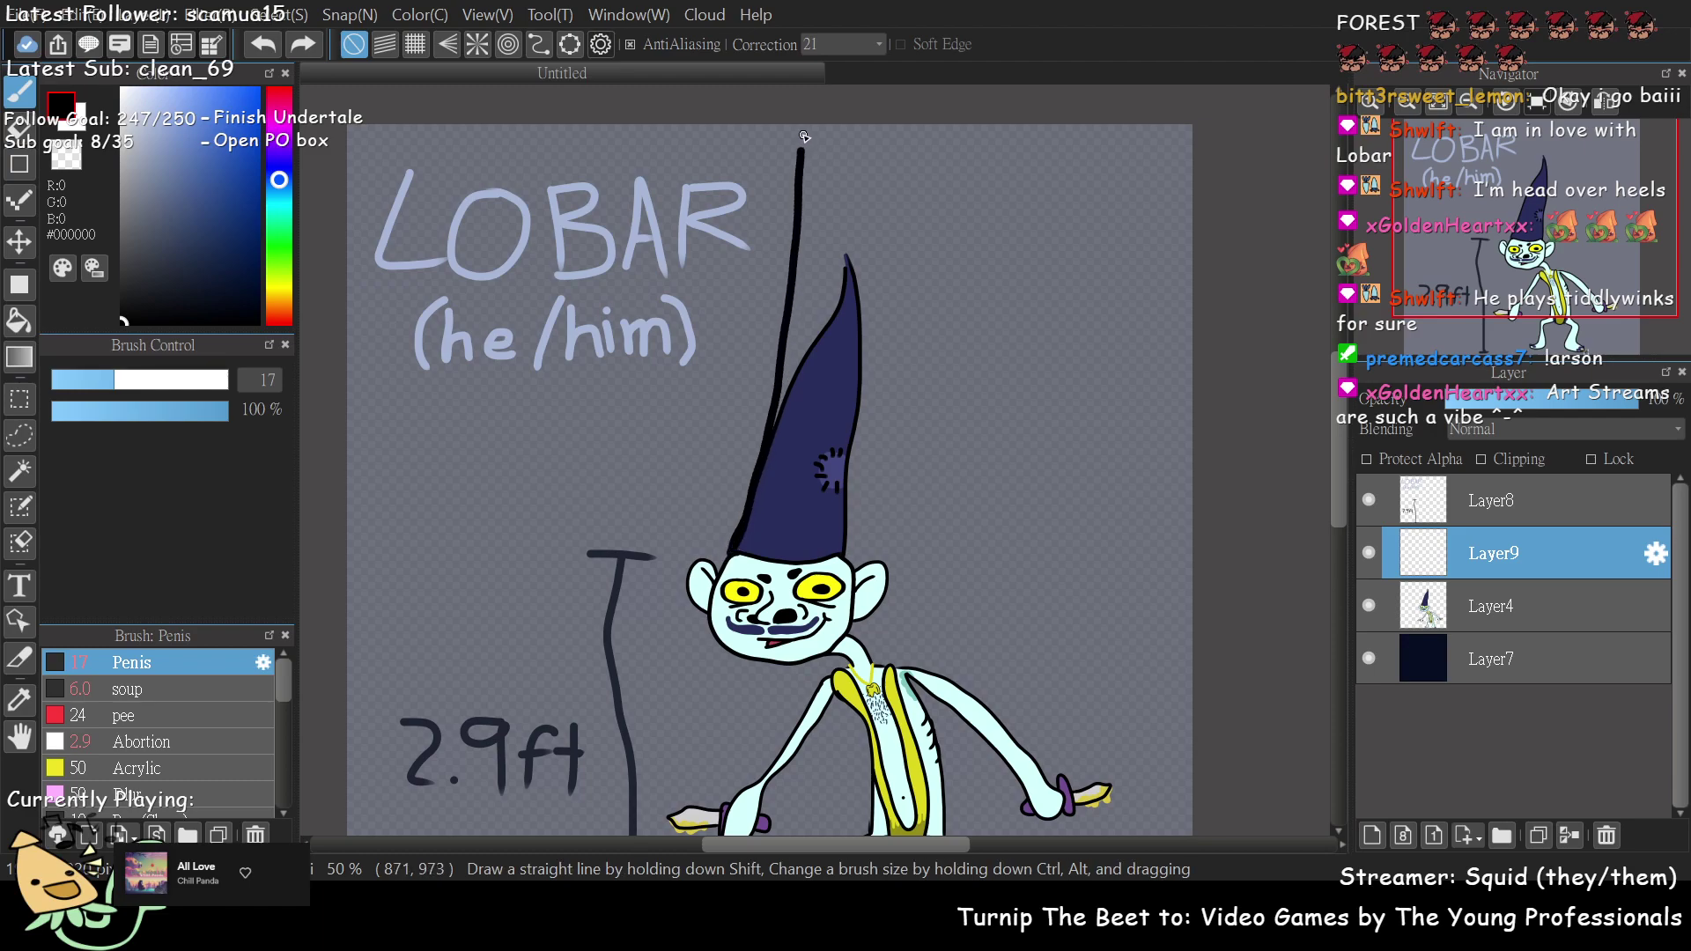
{"action": "left_click_drag", "start_coordinate": [807, 161], "coordinate": [833, 231]}
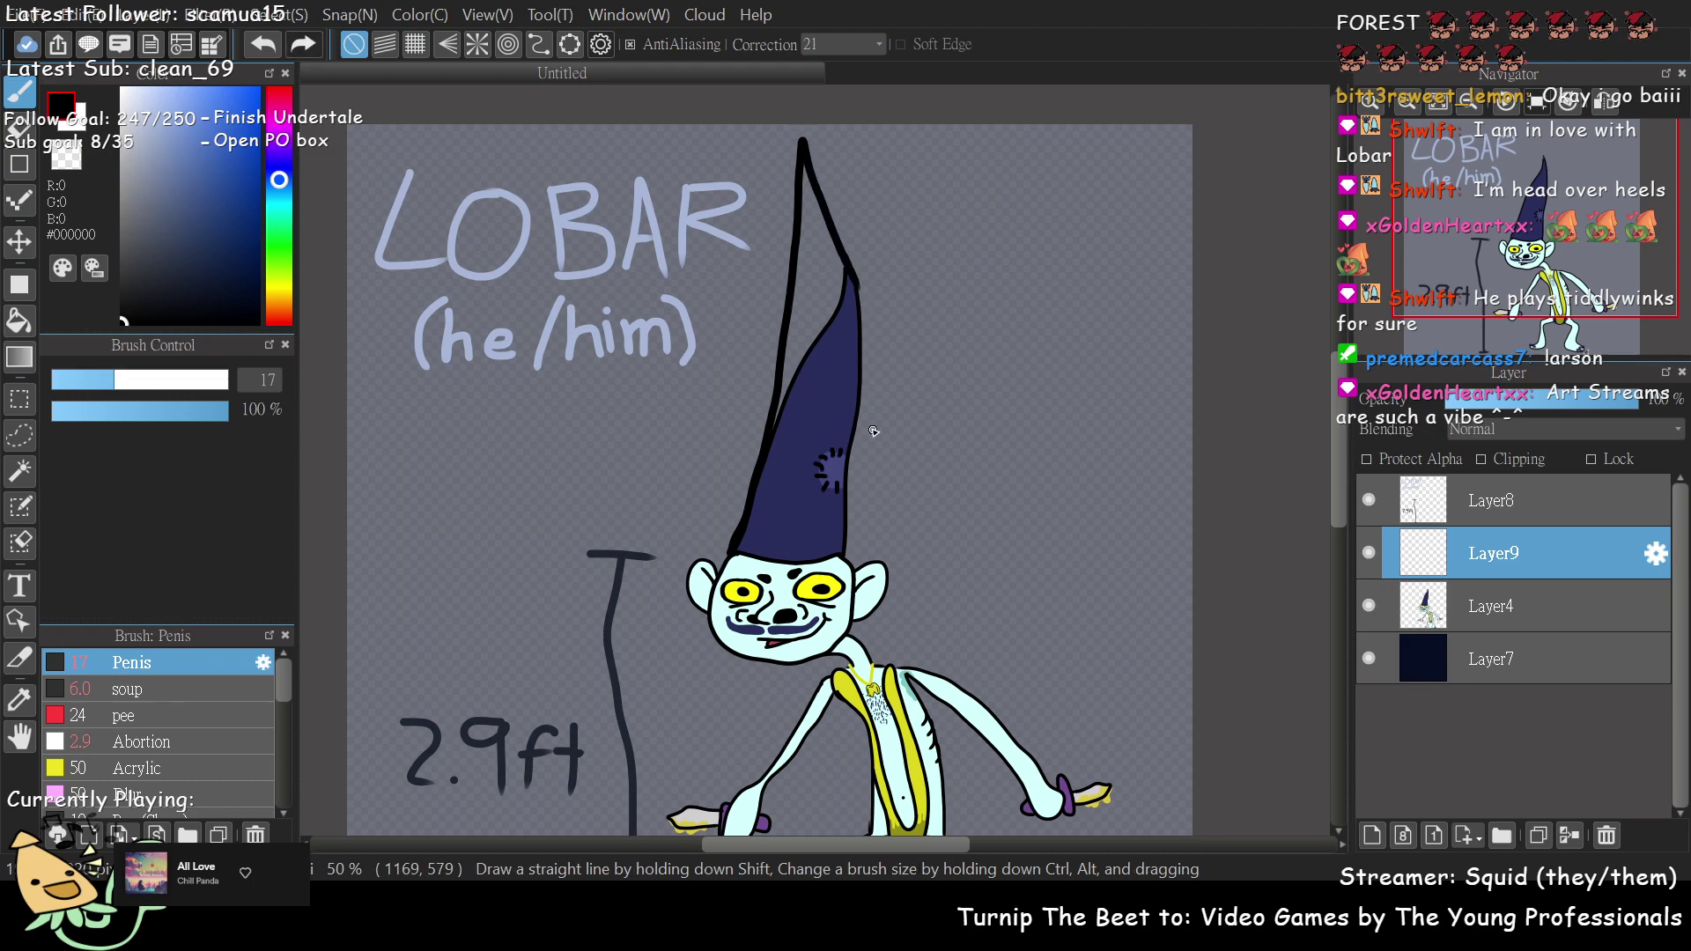
{"action": "key", "text": "ctrl+z"}
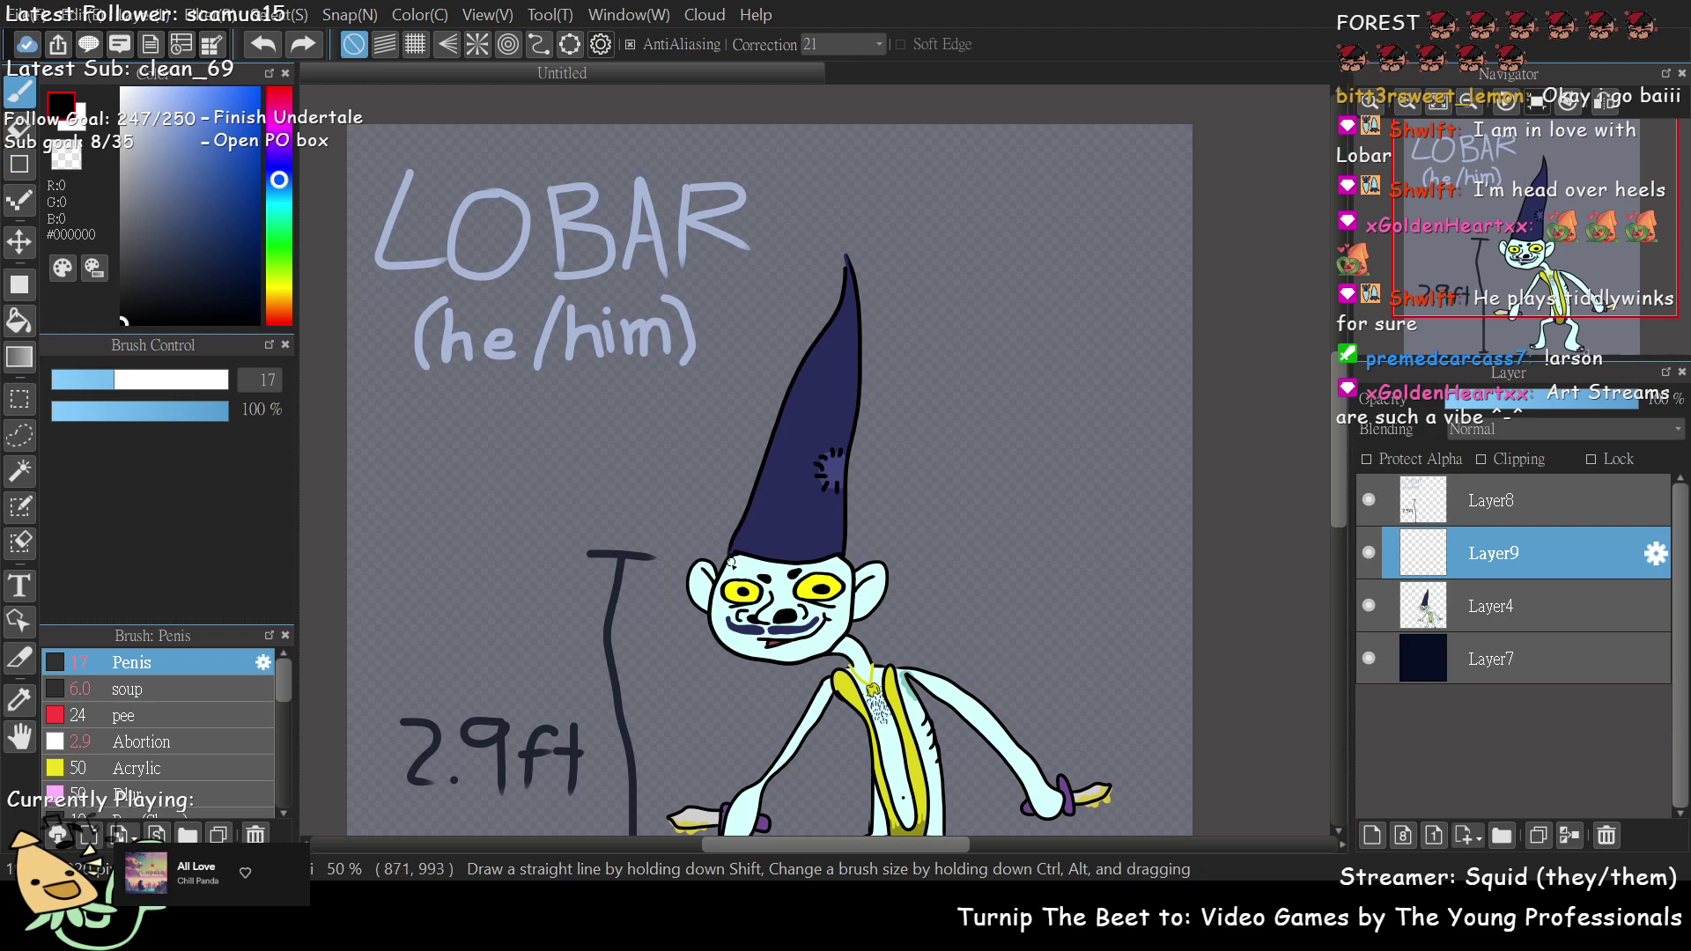
{"action": "mouse_move", "coordinate": [744, 513]}
{"action": "left_mouse_down"}
{"action": "mouse_move", "coordinate": [764, 418]}
{"action": "mouse_move", "coordinate": [889, 144]}
{"action": "mouse_move", "coordinate": [891, 449]}
{"action": "left_mouse_up"}
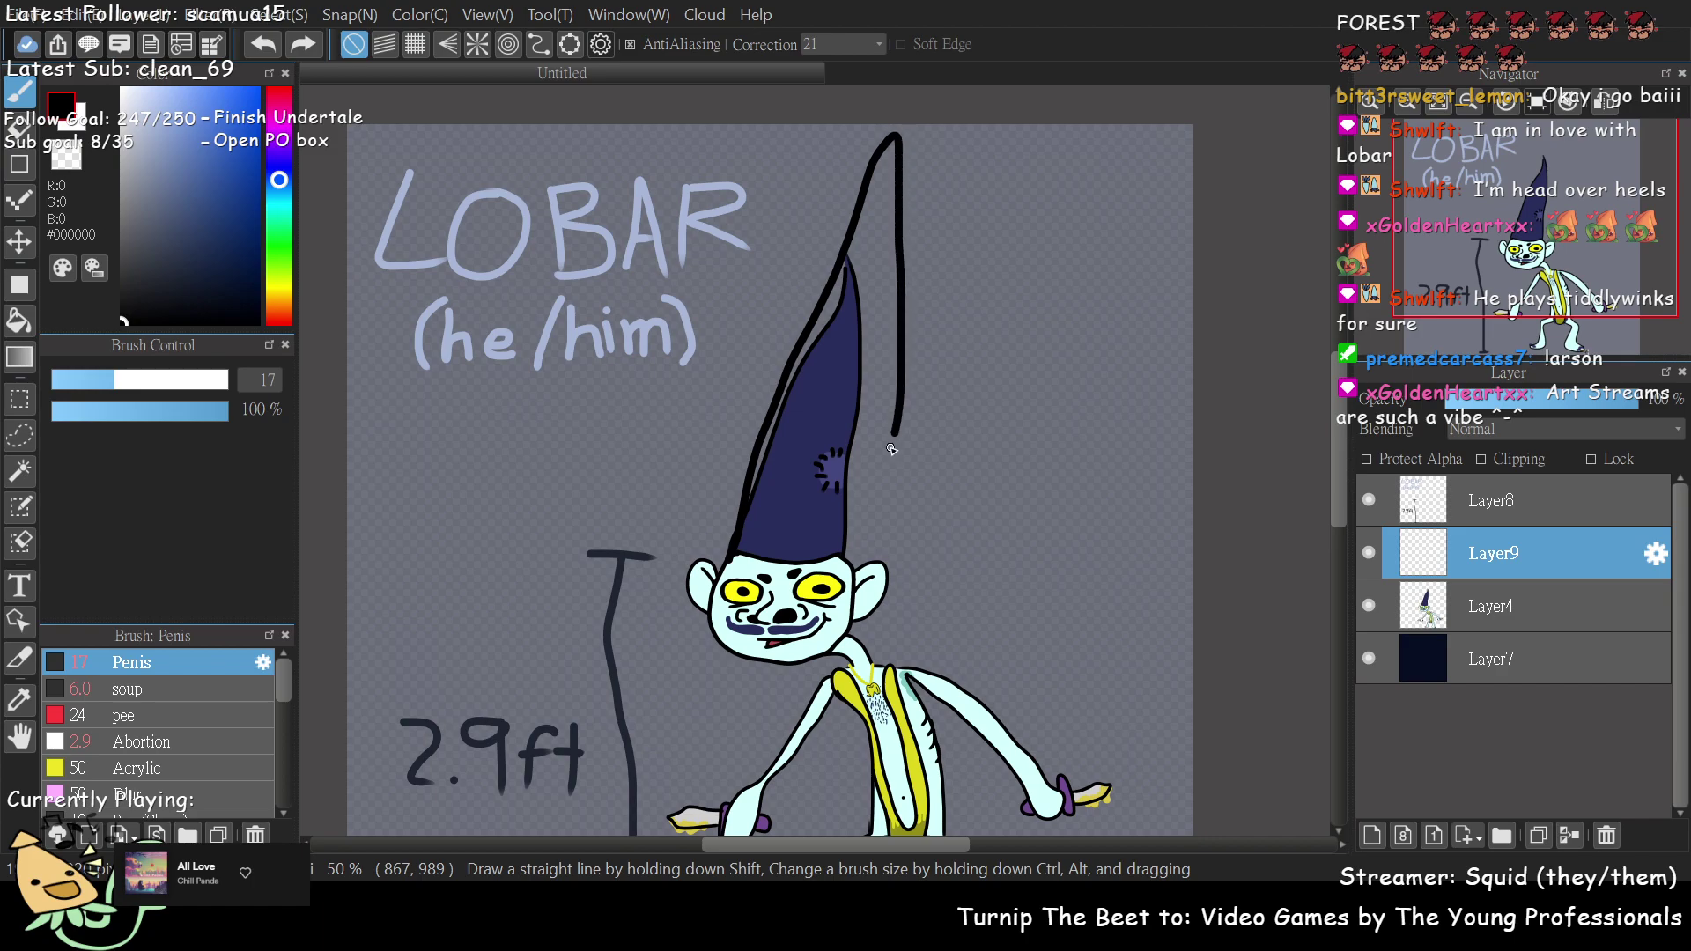
{"action": "key", "text": "ctrl+z"}
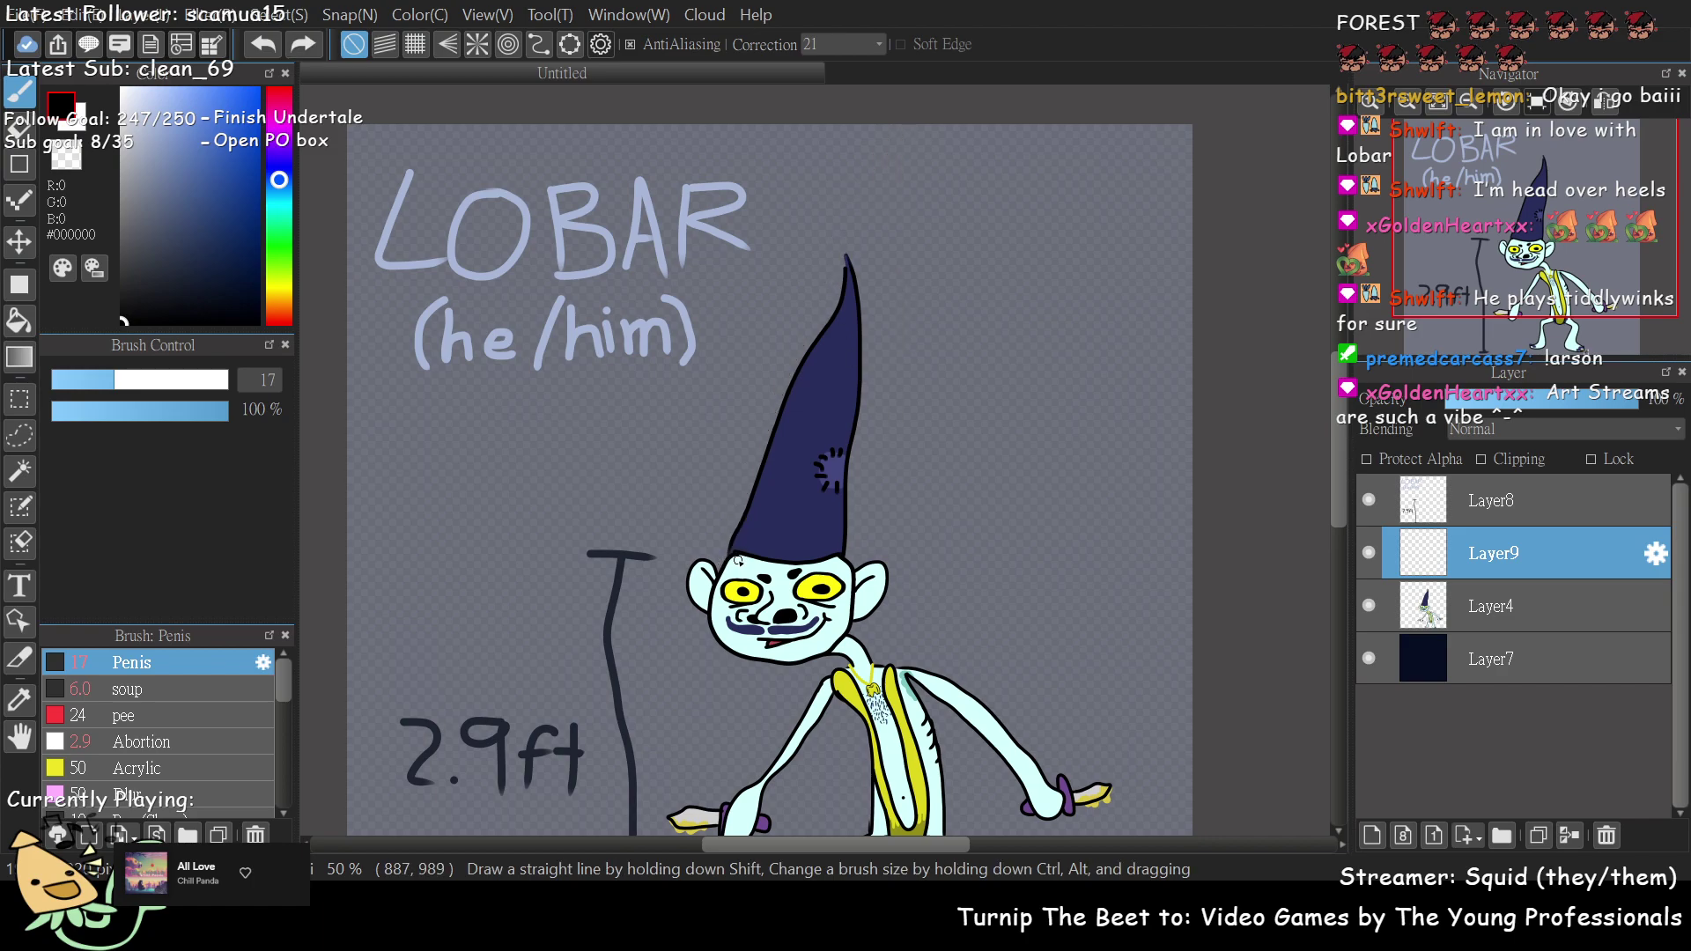
- Outline a taller, wider pointed hat in black on Layer9 and close it with a curved brim line above the gnome's face
{"action": "mouse_move", "coordinate": [731, 555]}
{"action": "left_mouse_down"}
{"action": "mouse_move", "coordinate": [772, 378]}
{"action": "mouse_move", "coordinate": [867, 130]}
{"action": "mouse_move", "coordinate": [867, 486]}
{"action": "left_mouse_up"}
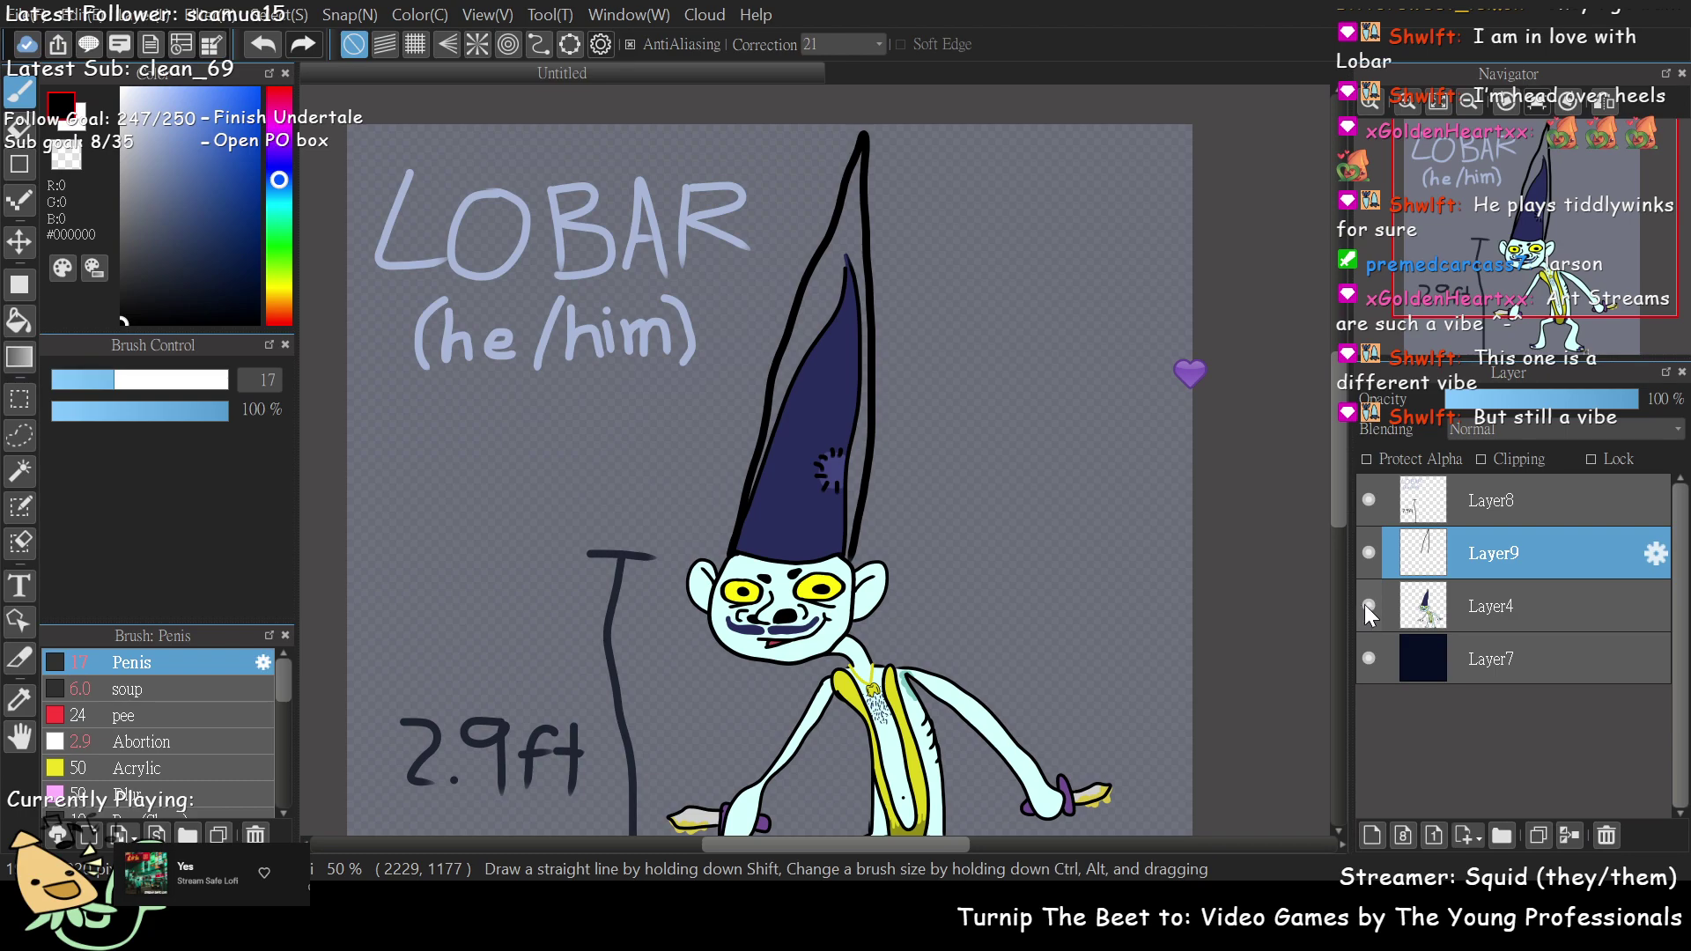
{"action": "scroll", "coordinate": [1509, 262], "scroll_direction": "up", "scroll_amount": 2}
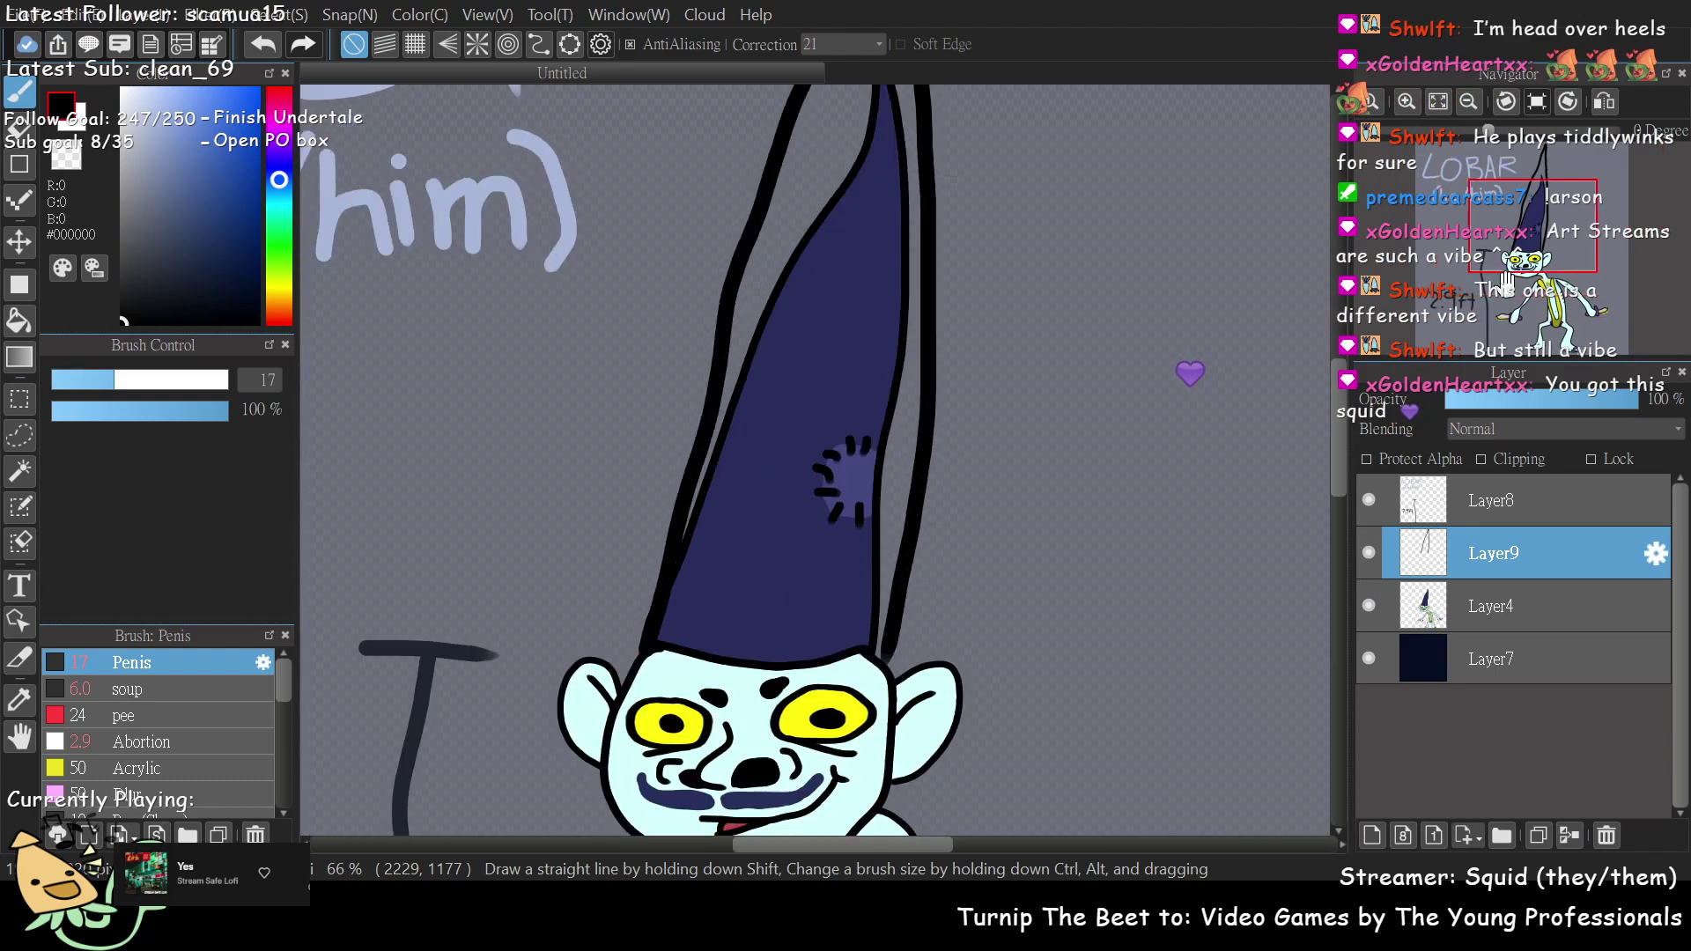
{"action": "mouse_move", "coordinate": [647, 649]}
{"action": "left_mouse_down"}
{"action": "mouse_move", "coordinate": [785, 671]}
{"action": "mouse_move", "coordinate": [877, 652]}
{"action": "left_mouse_up"}
{"action": "key", "text": "ctrl+z"}
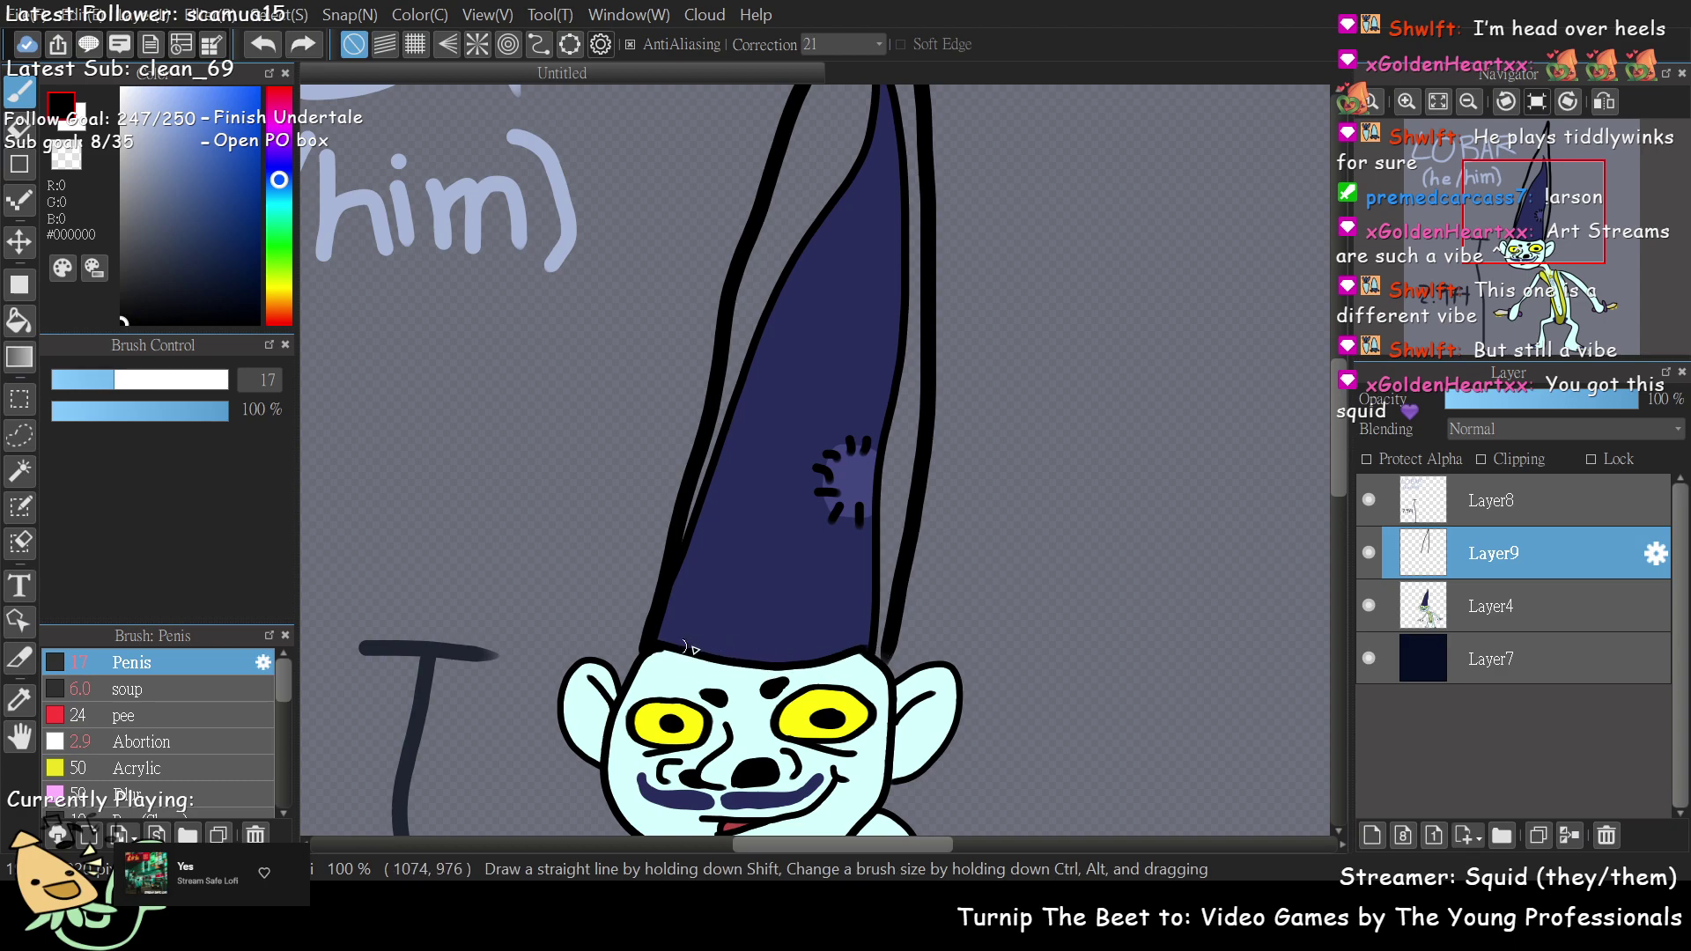
{"action": "left_click_drag", "start_coordinate": [650, 656], "coordinate": [867, 663]}
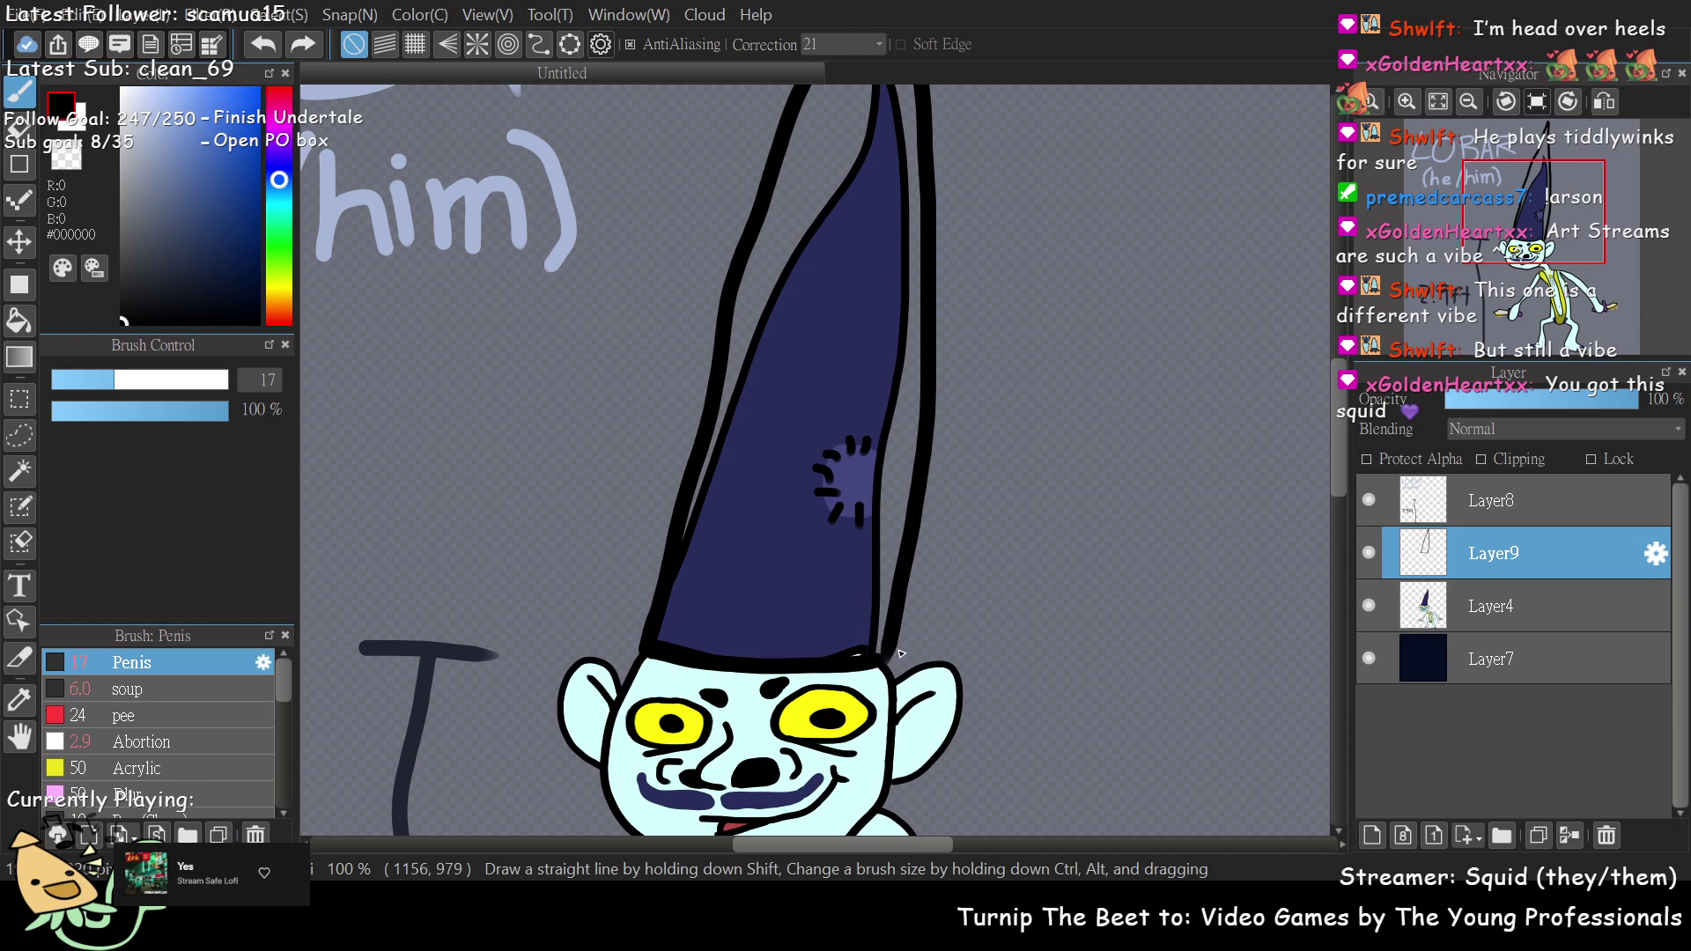
{"action": "left_click_drag", "start_coordinate": [887, 646], "coordinate": [881, 662]}
- Sample the old hat's dark navy (#292D5B), then hide Layer4 and add a new layer directly beneath Layer9
{"action": "left_click", "coordinate": [1368, 606]}
{"action": "left_click", "coordinate": [1368, 606]}
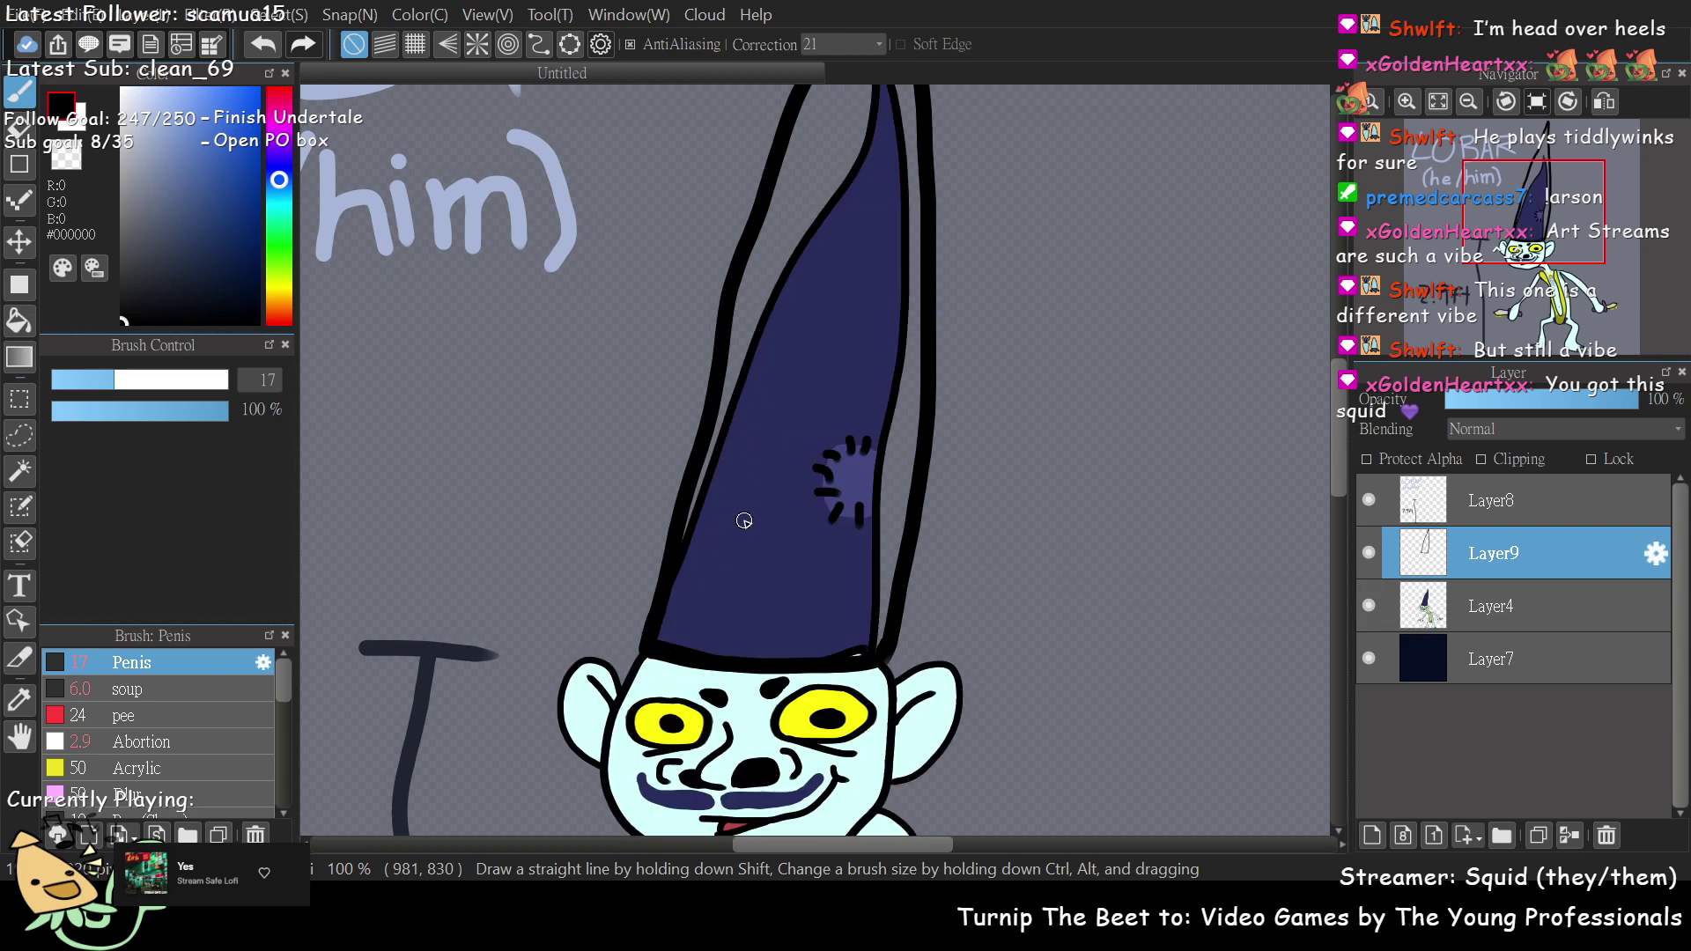
{"action": "left_click", "coordinate": [740, 517], "text": "alt"}
{"action": "left_click", "coordinate": [1369, 605]}
{"action": "left_click", "coordinate": [1372, 835]}
{"action": "left_click_drag", "start_coordinate": [1452, 559], "coordinate": [1451, 626]}
- Bucket-fill the new hat outline with dark navy #292D5B on Layer10
{"action": "key", "text": "g"}
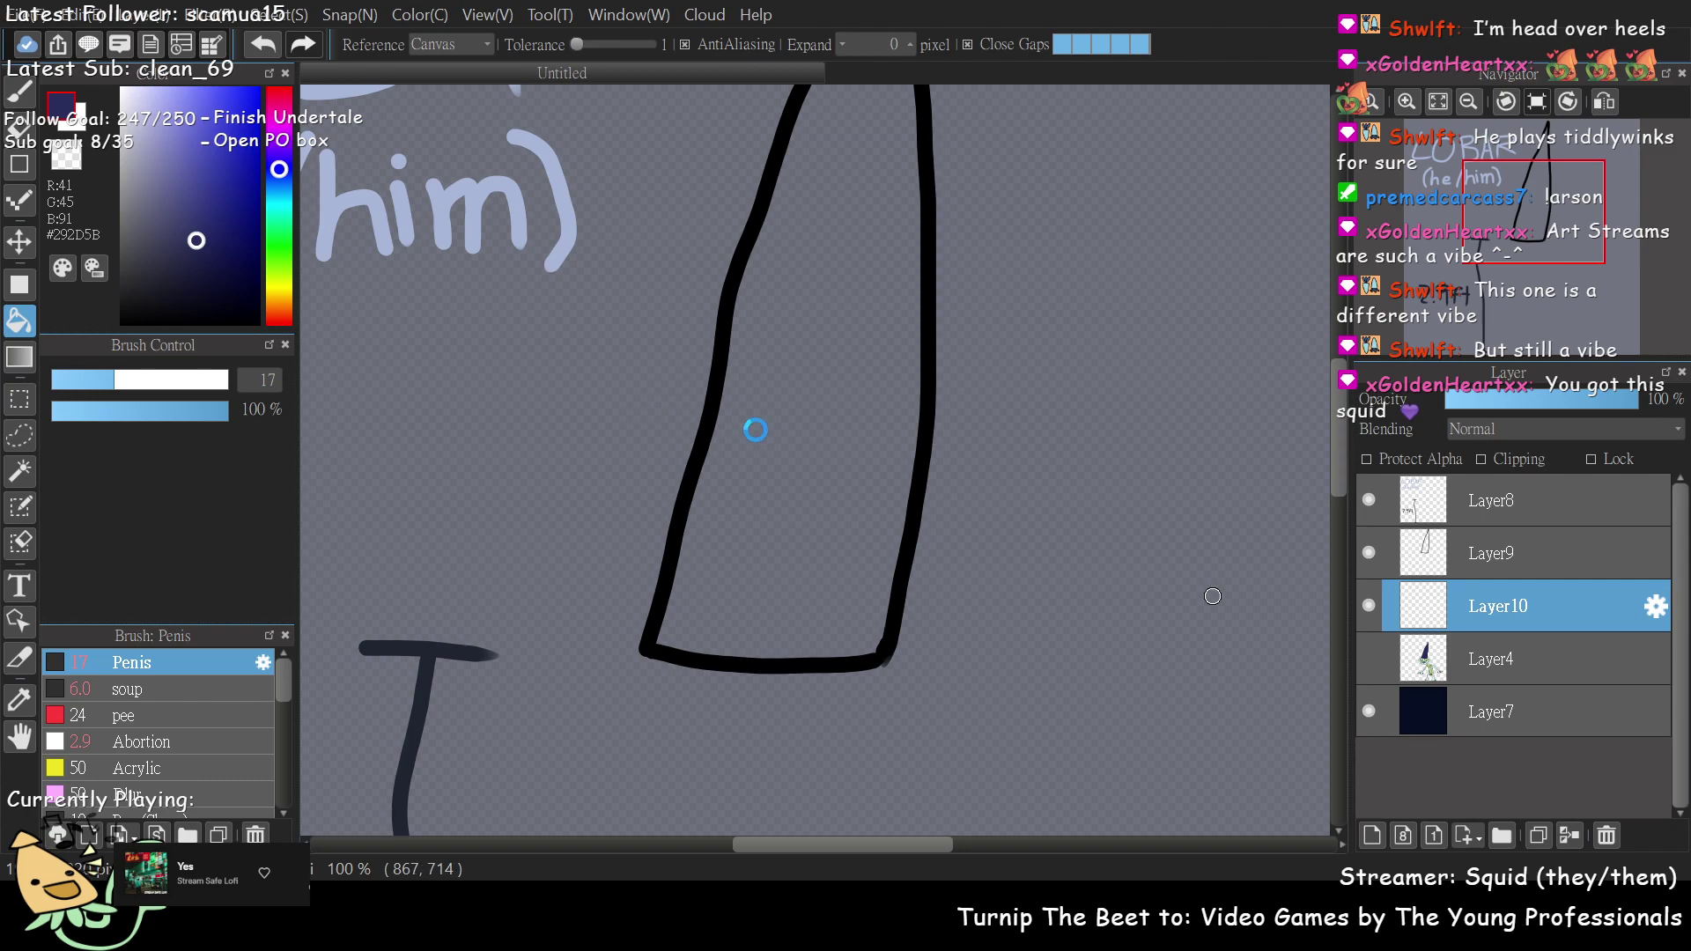
{"action": "left_click", "coordinate": [764, 431]}
{"action": "key", "text": "ctrl+z"}
{"action": "left_click", "coordinate": [842, 444]}
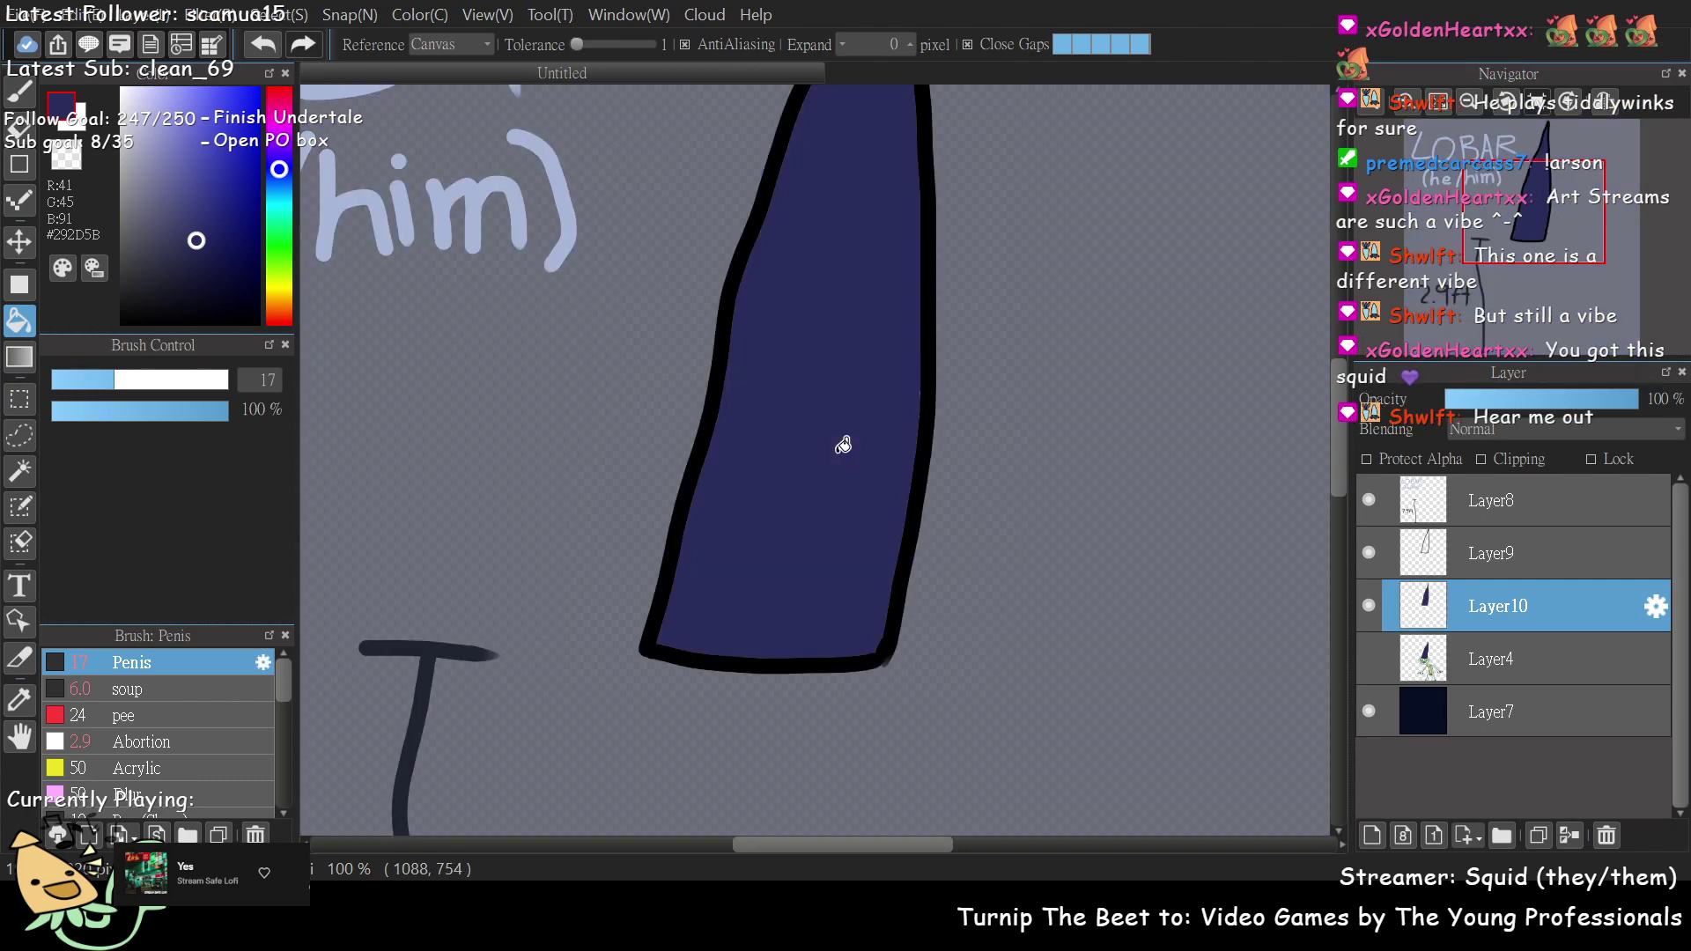
{"action": "key", "text": "b"}
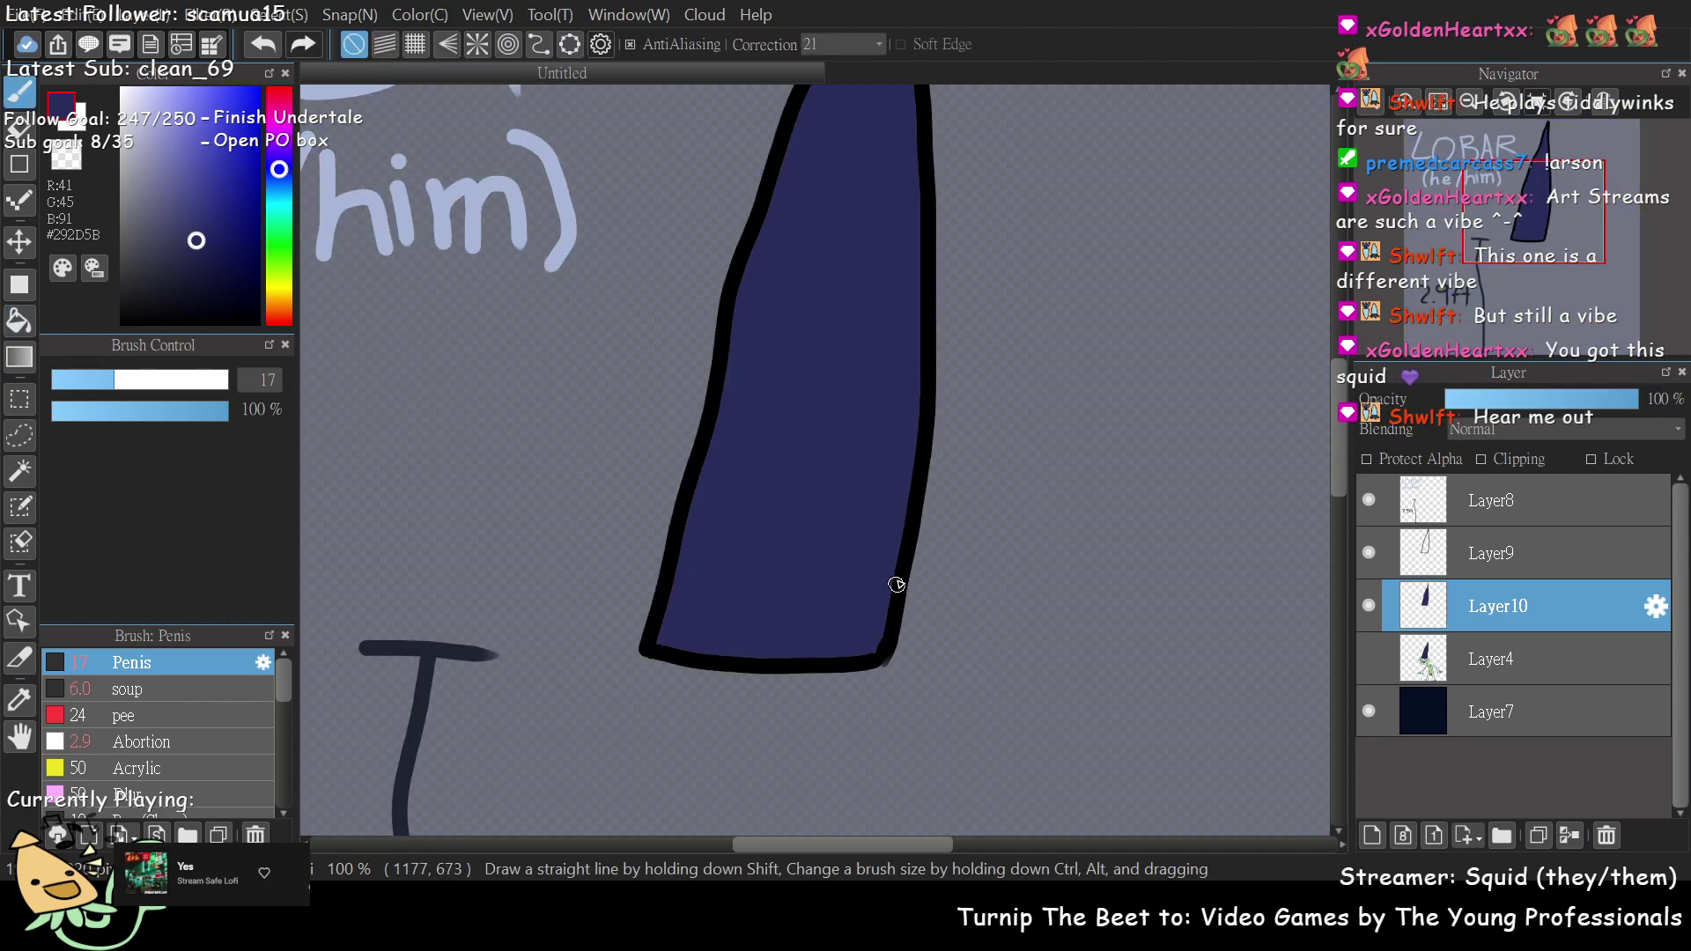
- Show Layer4 and sample the old hat patch's lighter blue (#434780), hiding Layer10 only while sampling
{"action": "left_click_drag", "start_coordinate": [1534, 239], "coordinate": [1536, 173]}
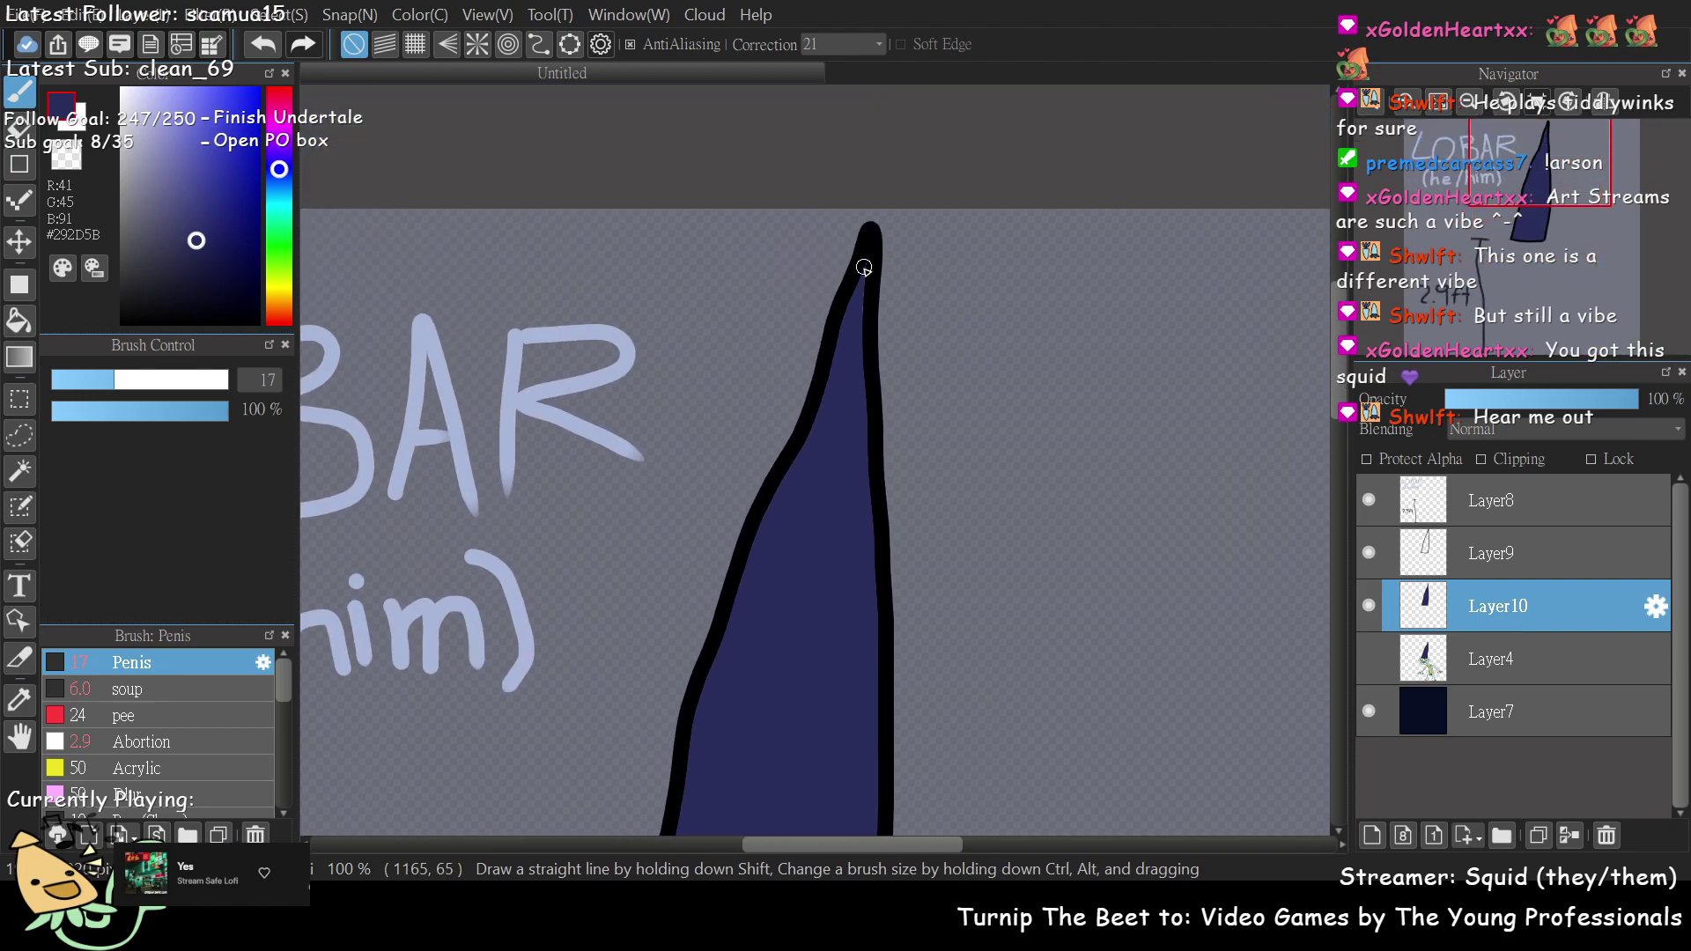
{"action": "left_click", "coordinate": [1368, 605]}
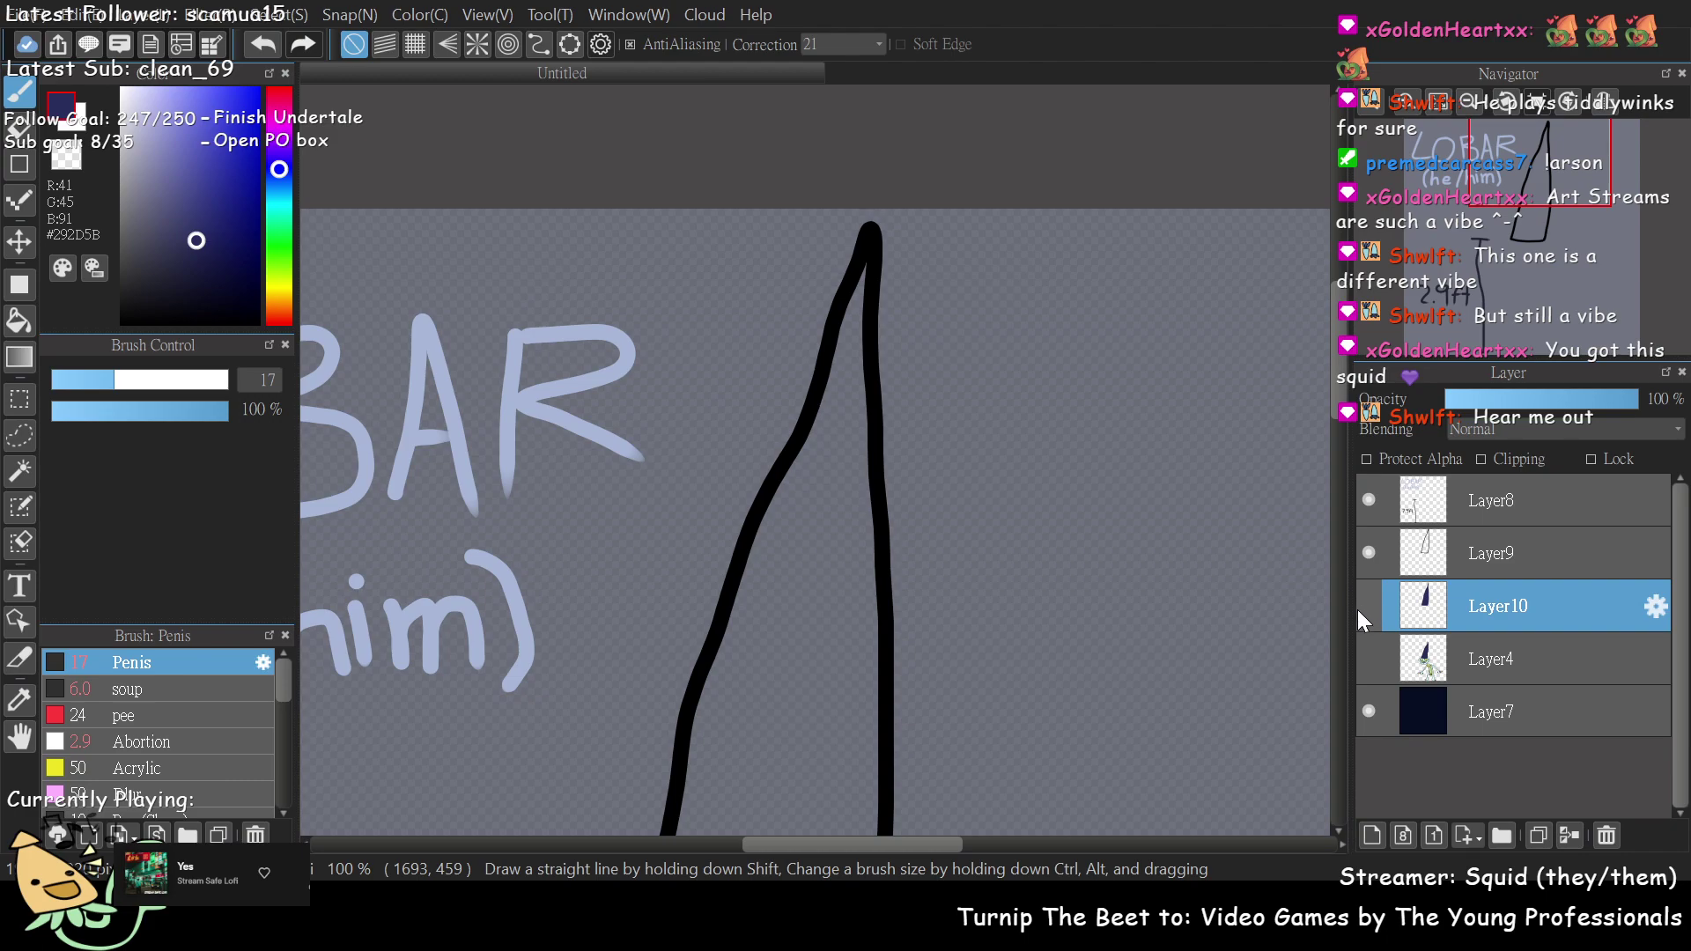
{"action": "left_click", "coordinate": [1369, 659]}
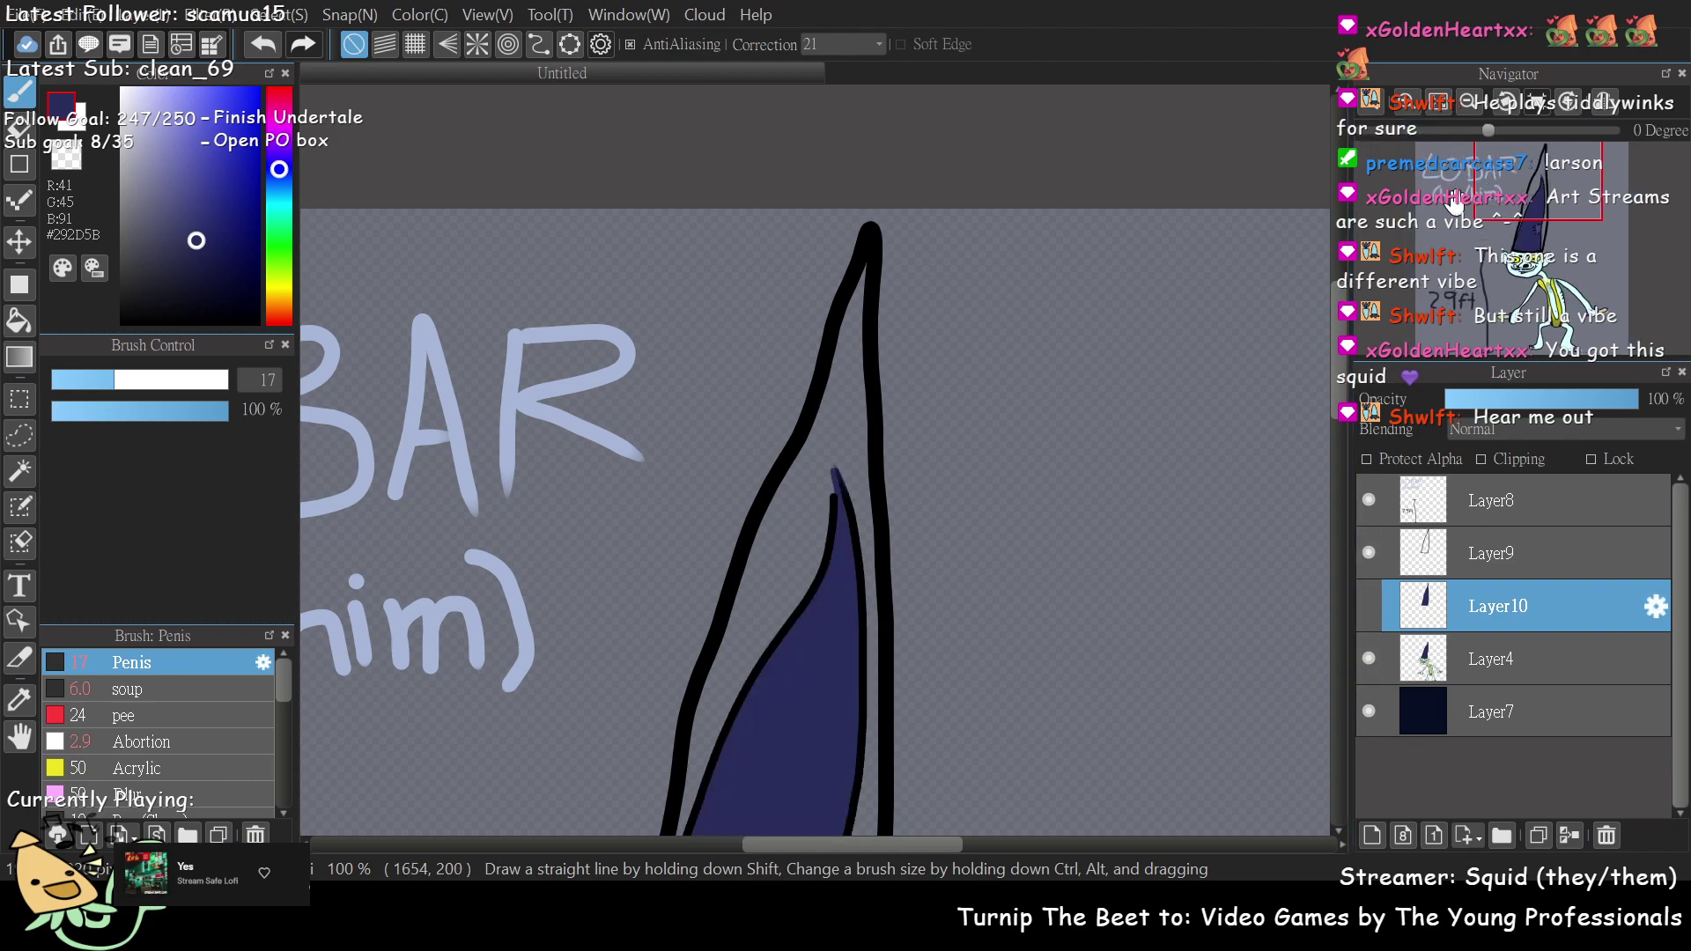
{"action": "left_click", "coordinate": [1515, 203]}
{"action": "left_click", "coordinate": [1002, 542], "text": "alt"}
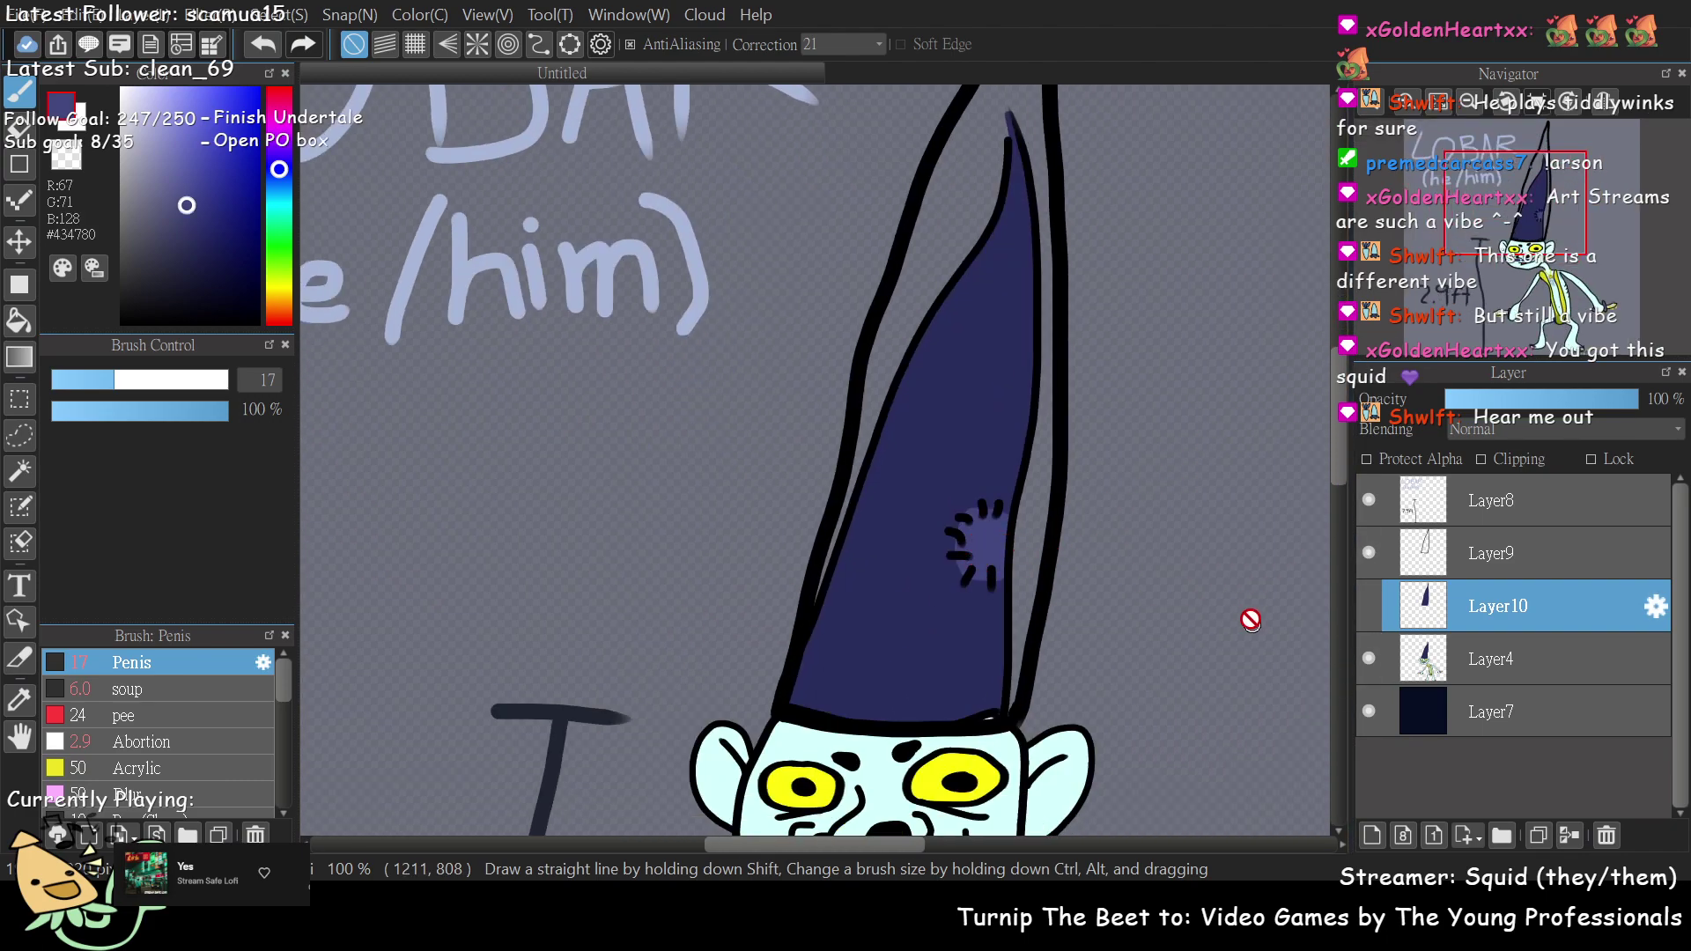
{"action": "left_click", "coordinate": [1368, 605]}
- Paint a rounded patch against the new hat's right edge on Layer10 and fill it with lighter blue #434780
{"action": "left_click_drag", "start_coordinate": [1514, 201], "coordinate": [1552, 236]}
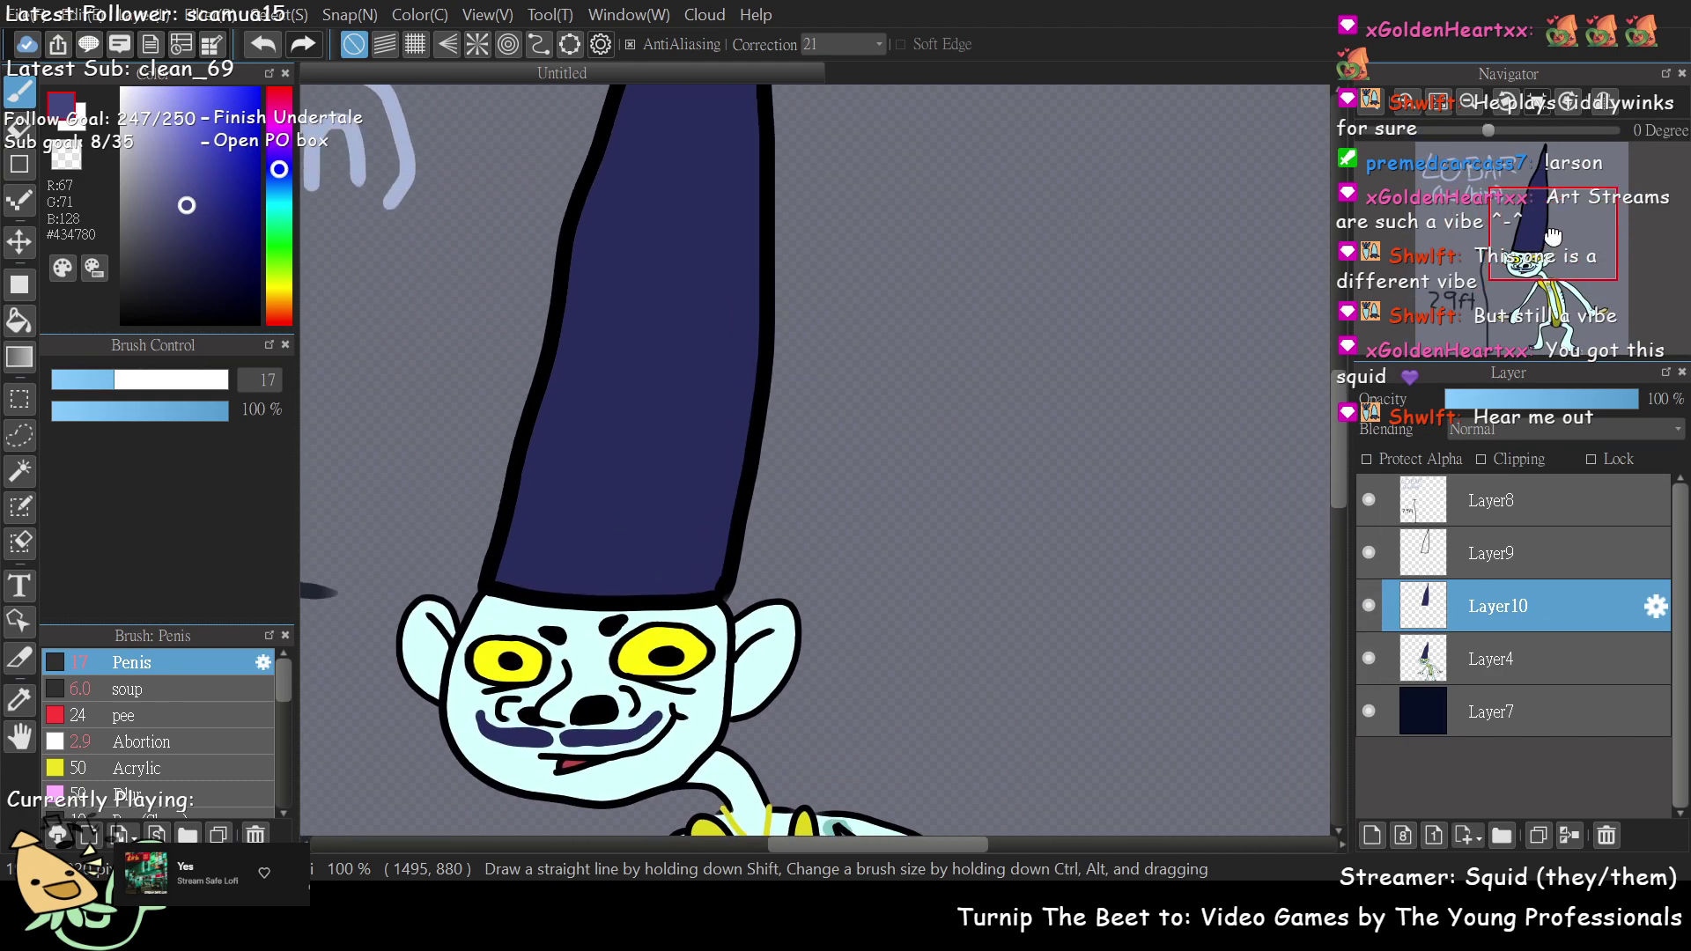
{"action": "mouse_move", "coordinate": [758, 329]}
{"action": "left_mouse_down"}
{"action": "mouse_move", "coordinate": [717, 337]}
{"action": "mouse_move", "coordinate": [683, 406]}
{"action": "mouse_move", "coordinate": [699, 446]}
{"action": "mouse_move", "coordinate": [746, 453]}
{"action": "left_mouse_up"}
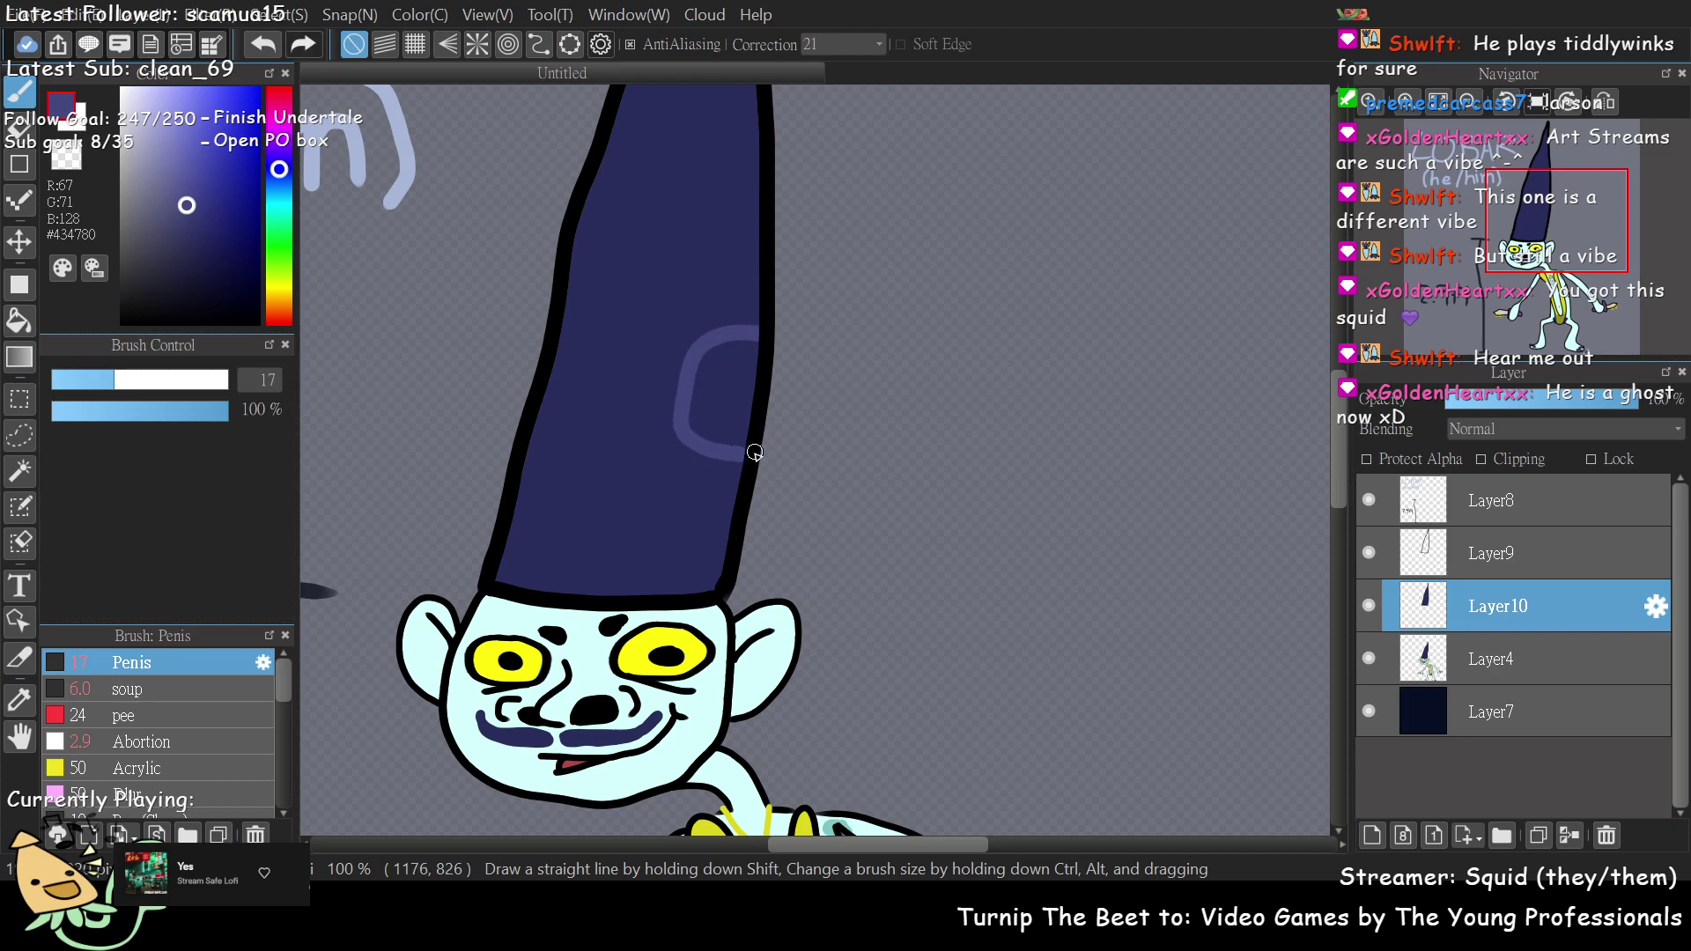
{"action": "key", "text": "g"}
{"action": "left_click", "coordinate": [728, 390]}
{"action": "key", "text": "b"}
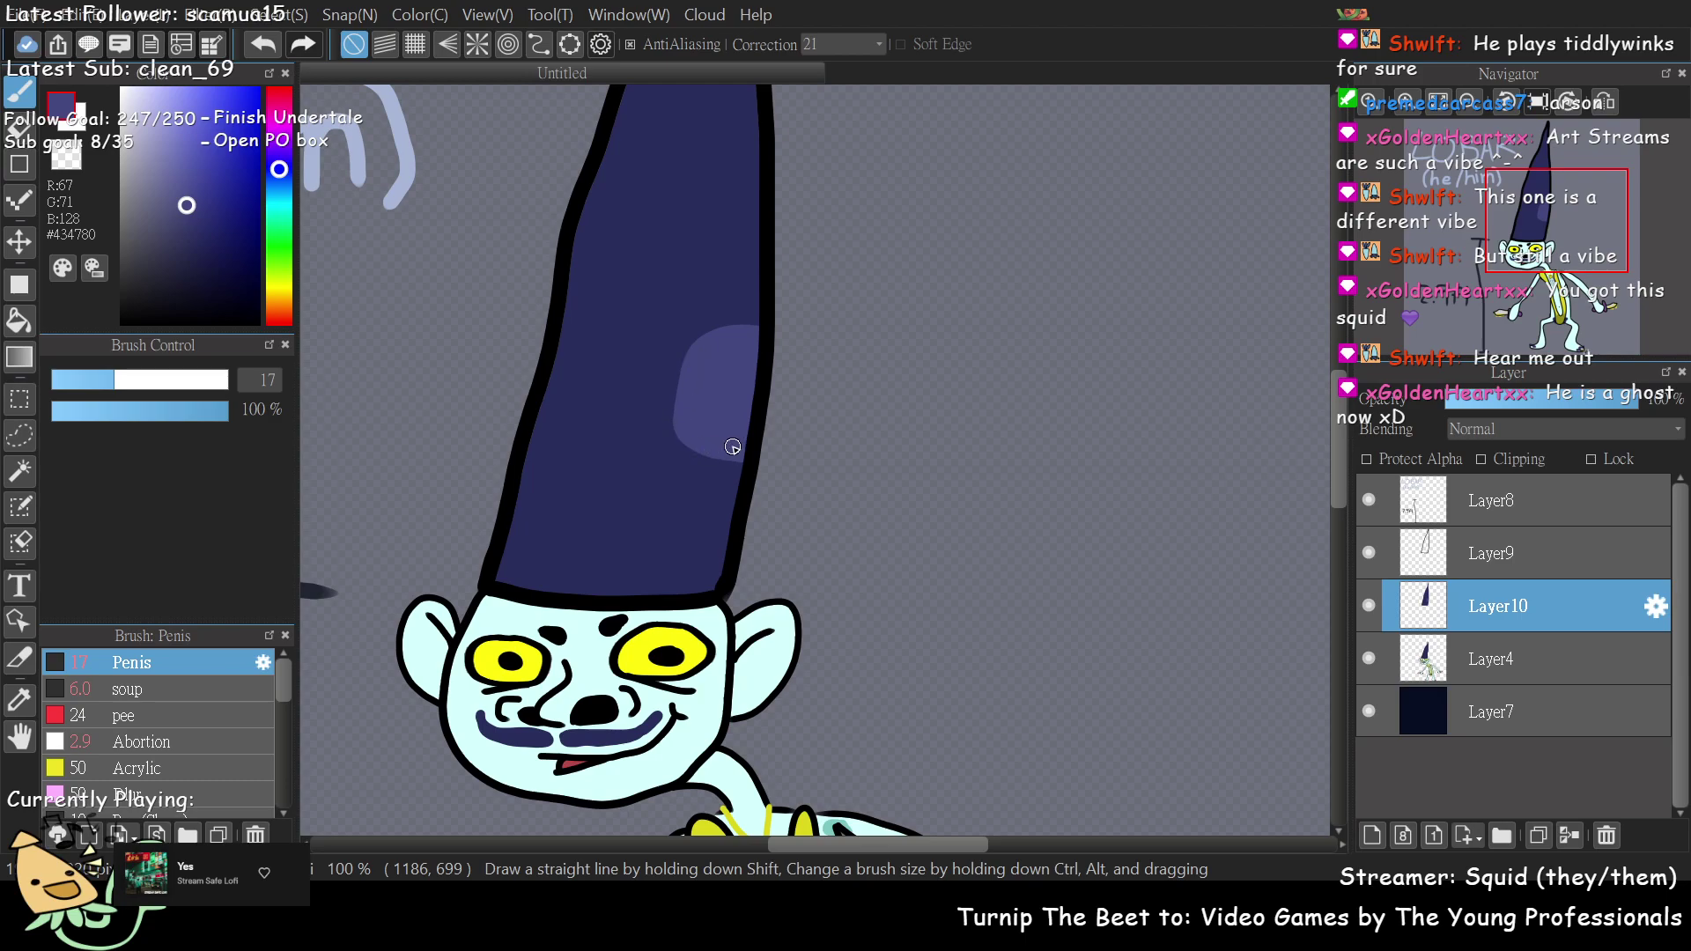
- Draw short black stitch marks around the edge of the hat's patch
{"action": "left_click_drag", "start_coordinate": [132, 316], "coordinate": [57, 391]}
{"action": "mouse_move", "coordinate": [712, 436]}
{"action": "left_mouse_down"}
{"action": "mouse_move", "coordinate": [703, 466]}
{"action": "mouse_move", "coordinate": [642, 419]}
{"action": "mouse_move", "coordinate": [693, 384]}
{"action": "mouse_move", "coordinate": [712, 345]}
{"action": "mouse_move", "coordinate": [701, 309]}
{"action": "mouse_move", "coordinate": [743, 315]}
{"action": "left_mouse_up"}
{"action": "scroll", "coordinate": [1527, 231], "scroll_direction": "down", "scroll_amount": 1}
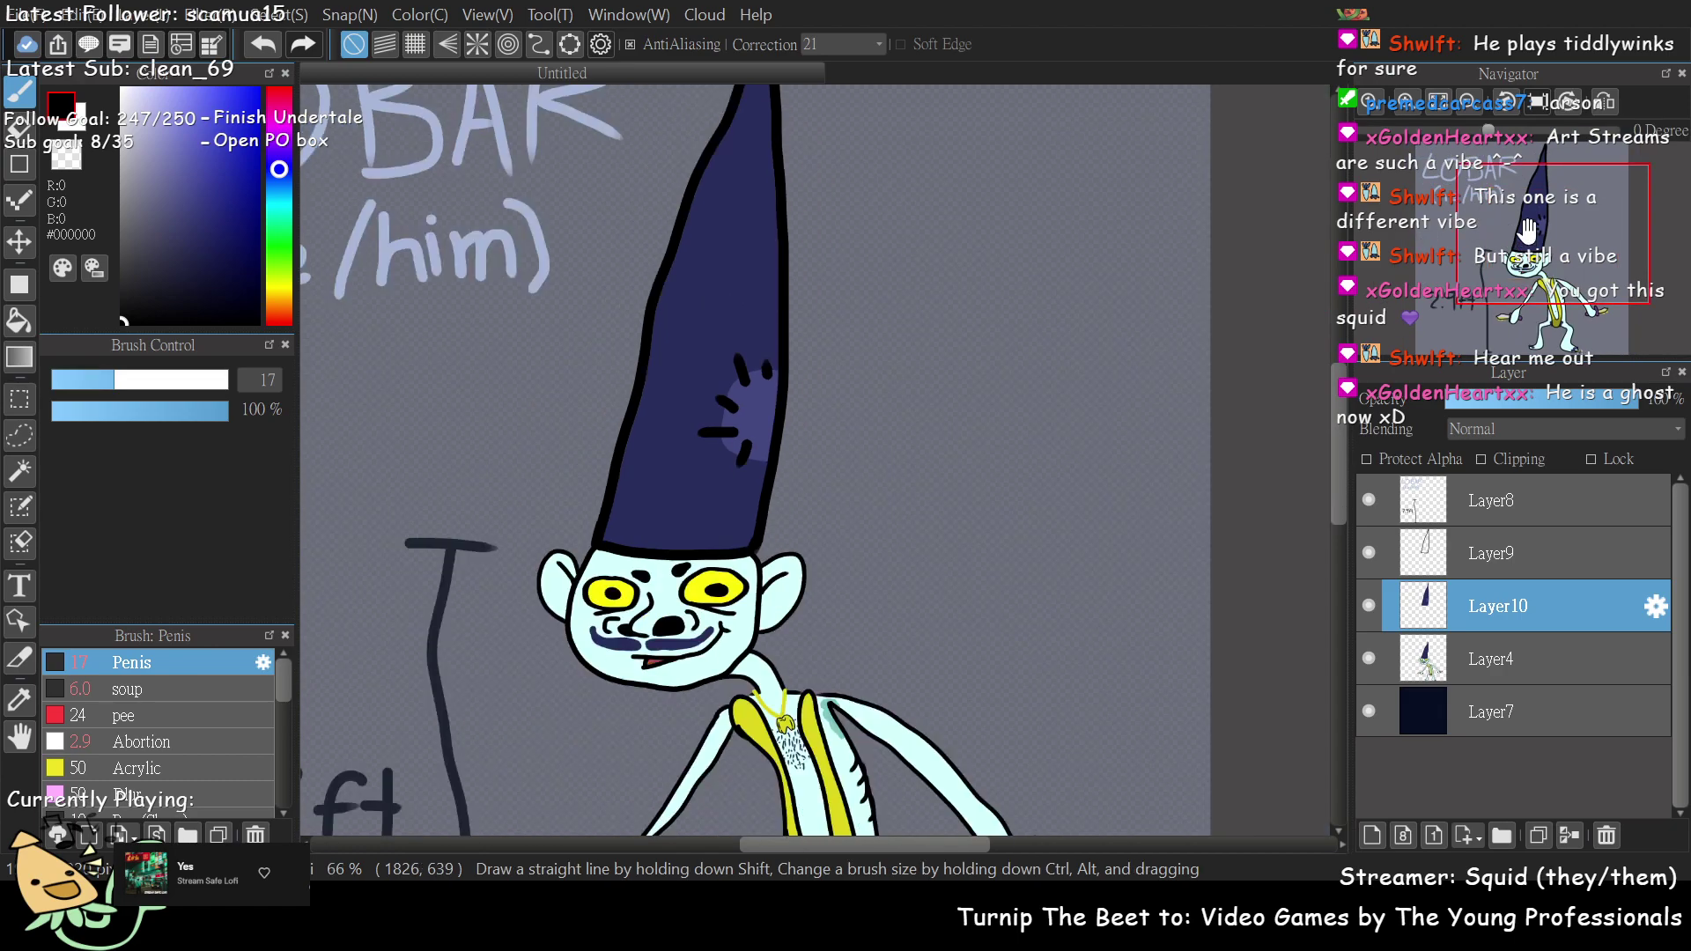
- Merge Layer9 and Layer10 down into Layer4 so the new hat joins the gnome
{"action": "scroll", "coordinate": [1527, 230], "scroll_direction": "down", "scroll_amount": 1}
{"action": "left_click", "coordinate": [1440, 539]}
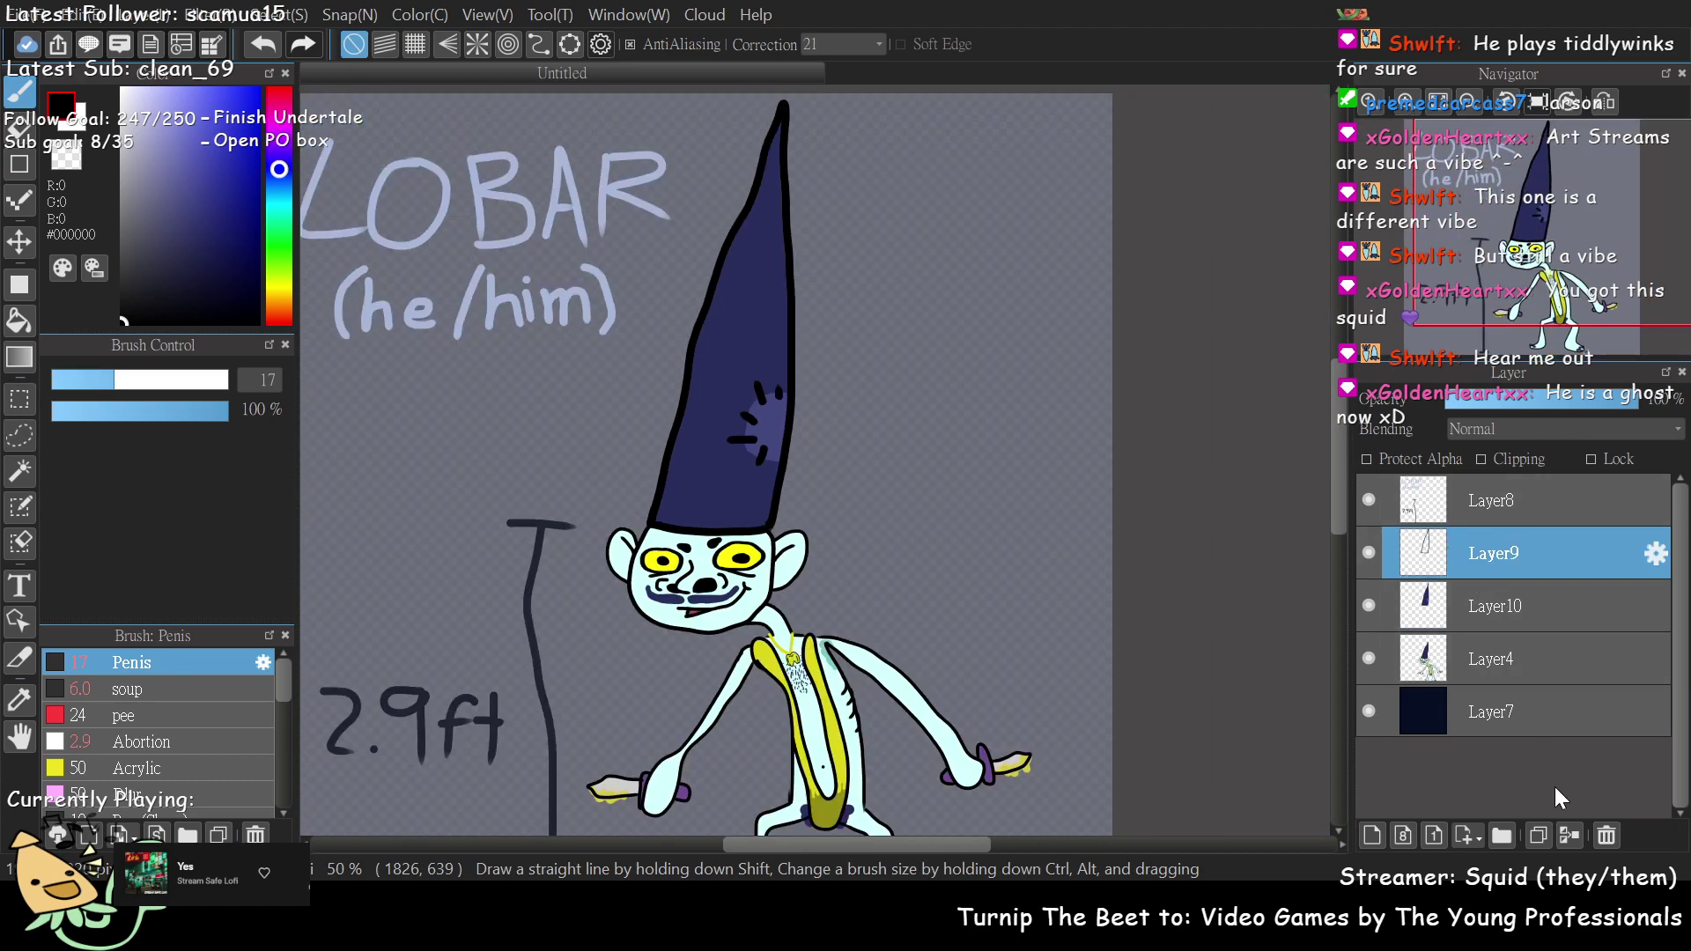
{"action": "left_click", "coordinate": [1571, 834]}
{"action": "left_click", "coordinate": [1571, 834]}
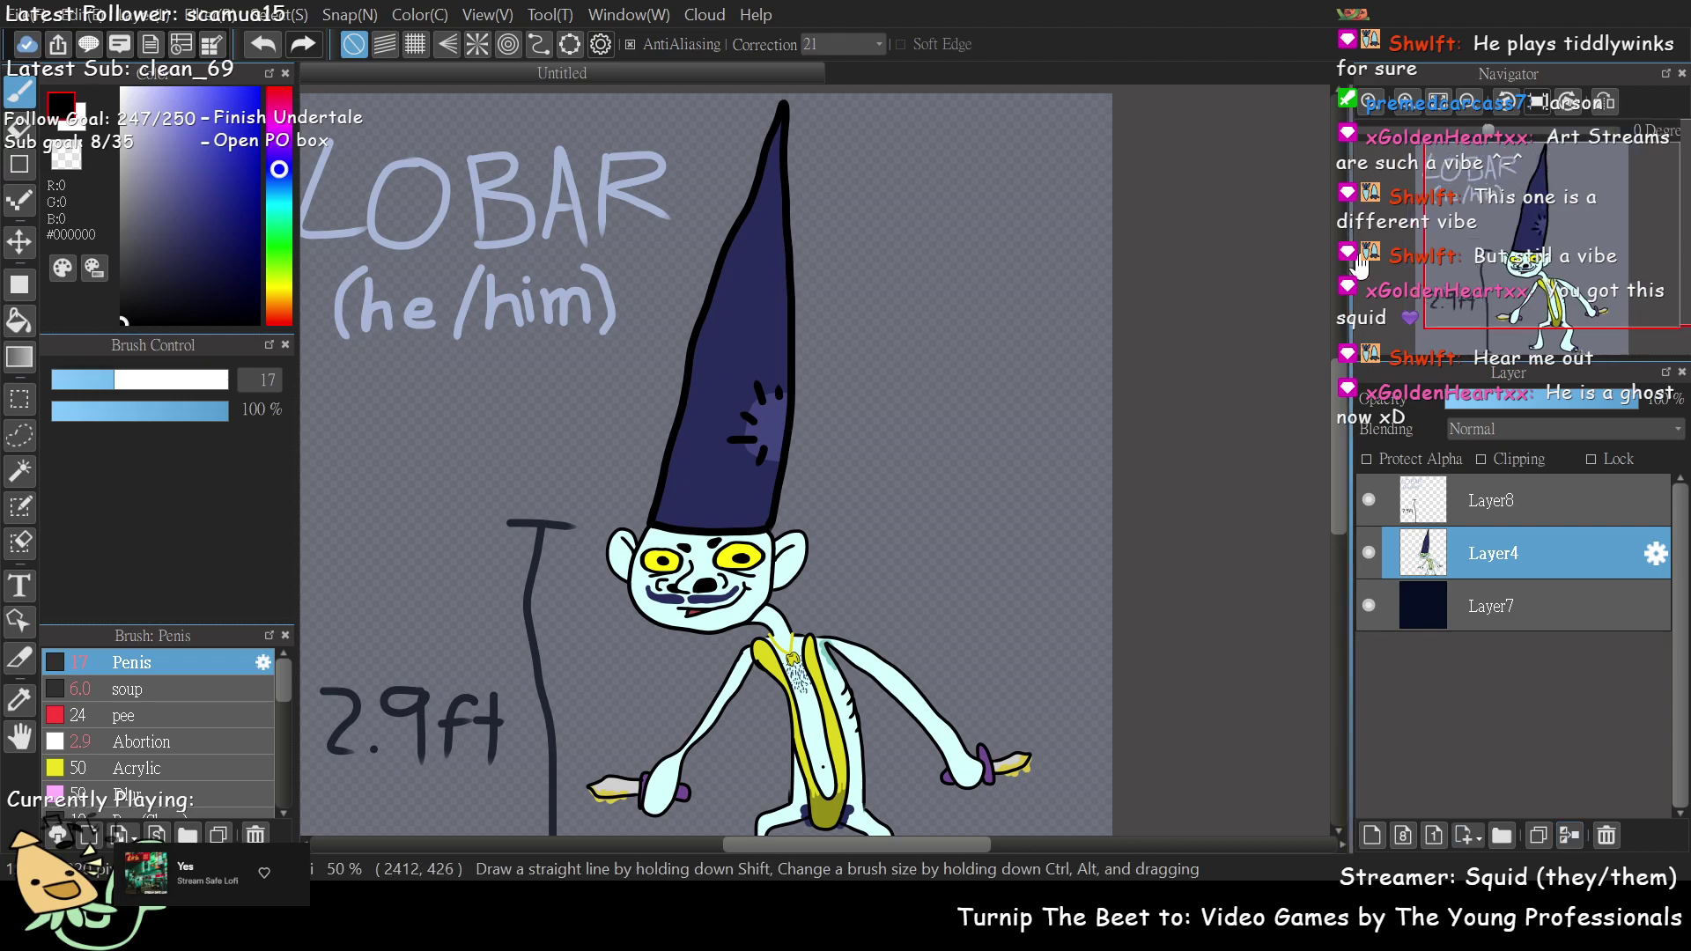
- Fit the whole canvas in view and switch the foreground colour to white (#FFFFFF)
{"action": "scroll", "coordinate": [1527, 231], "scroll_direction": "down", "scroll_amount": 1}
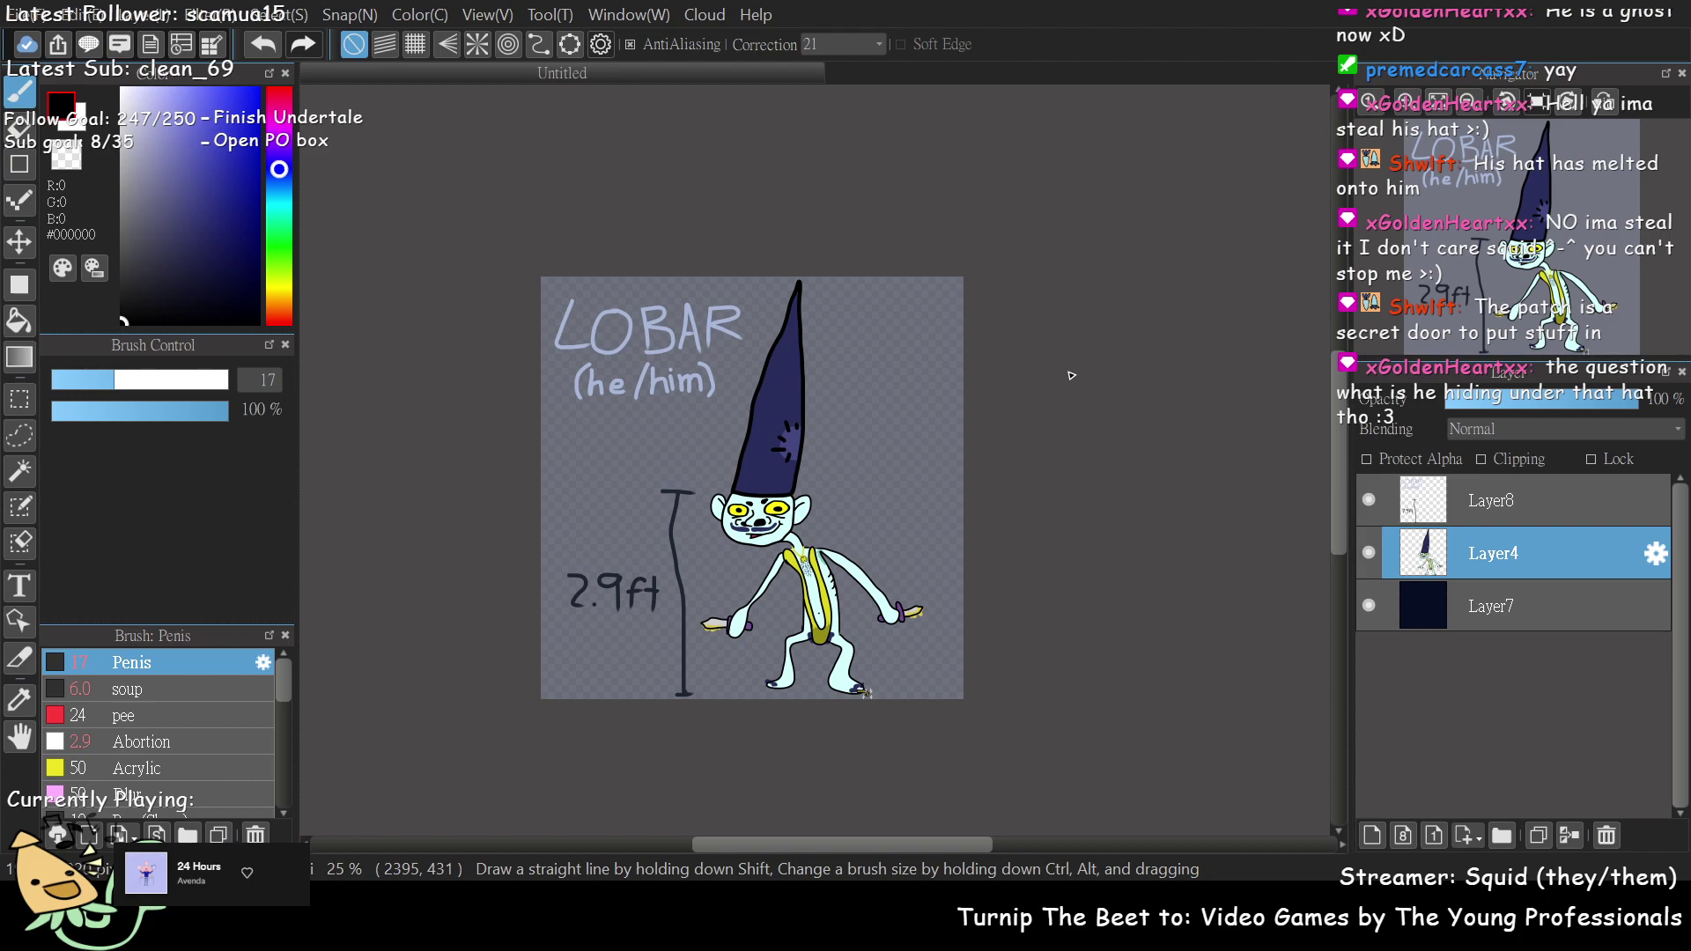
{"action": "left_click", "coordinate": [1433, 110]}
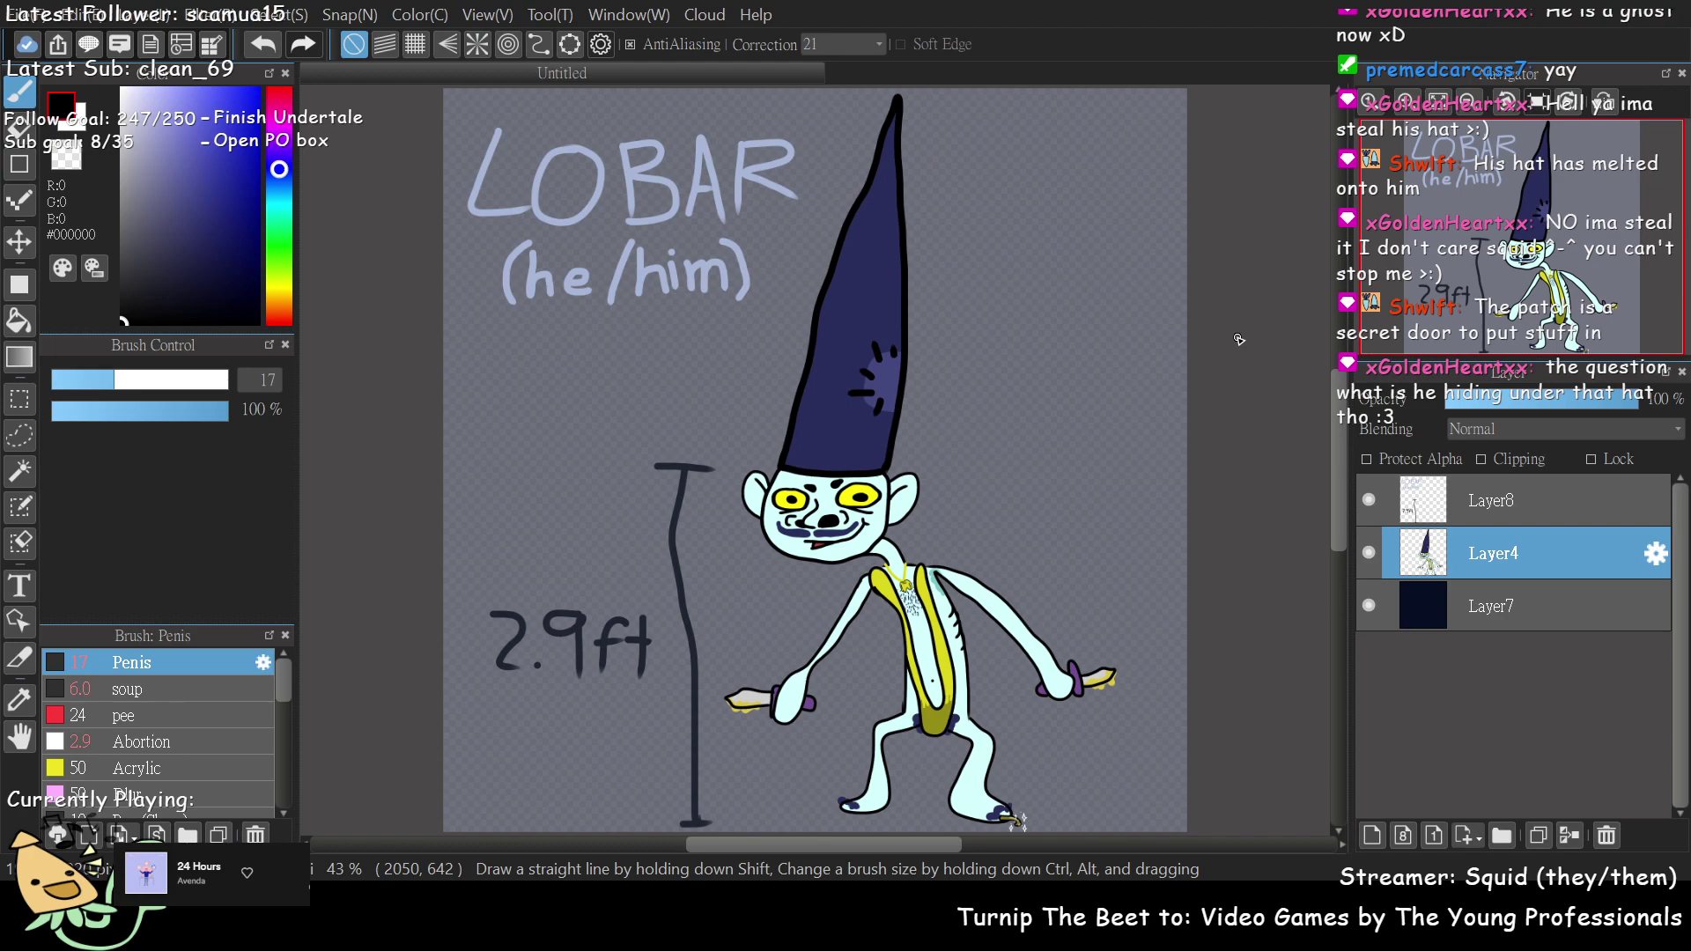
{"action": "key", "text": "x"}
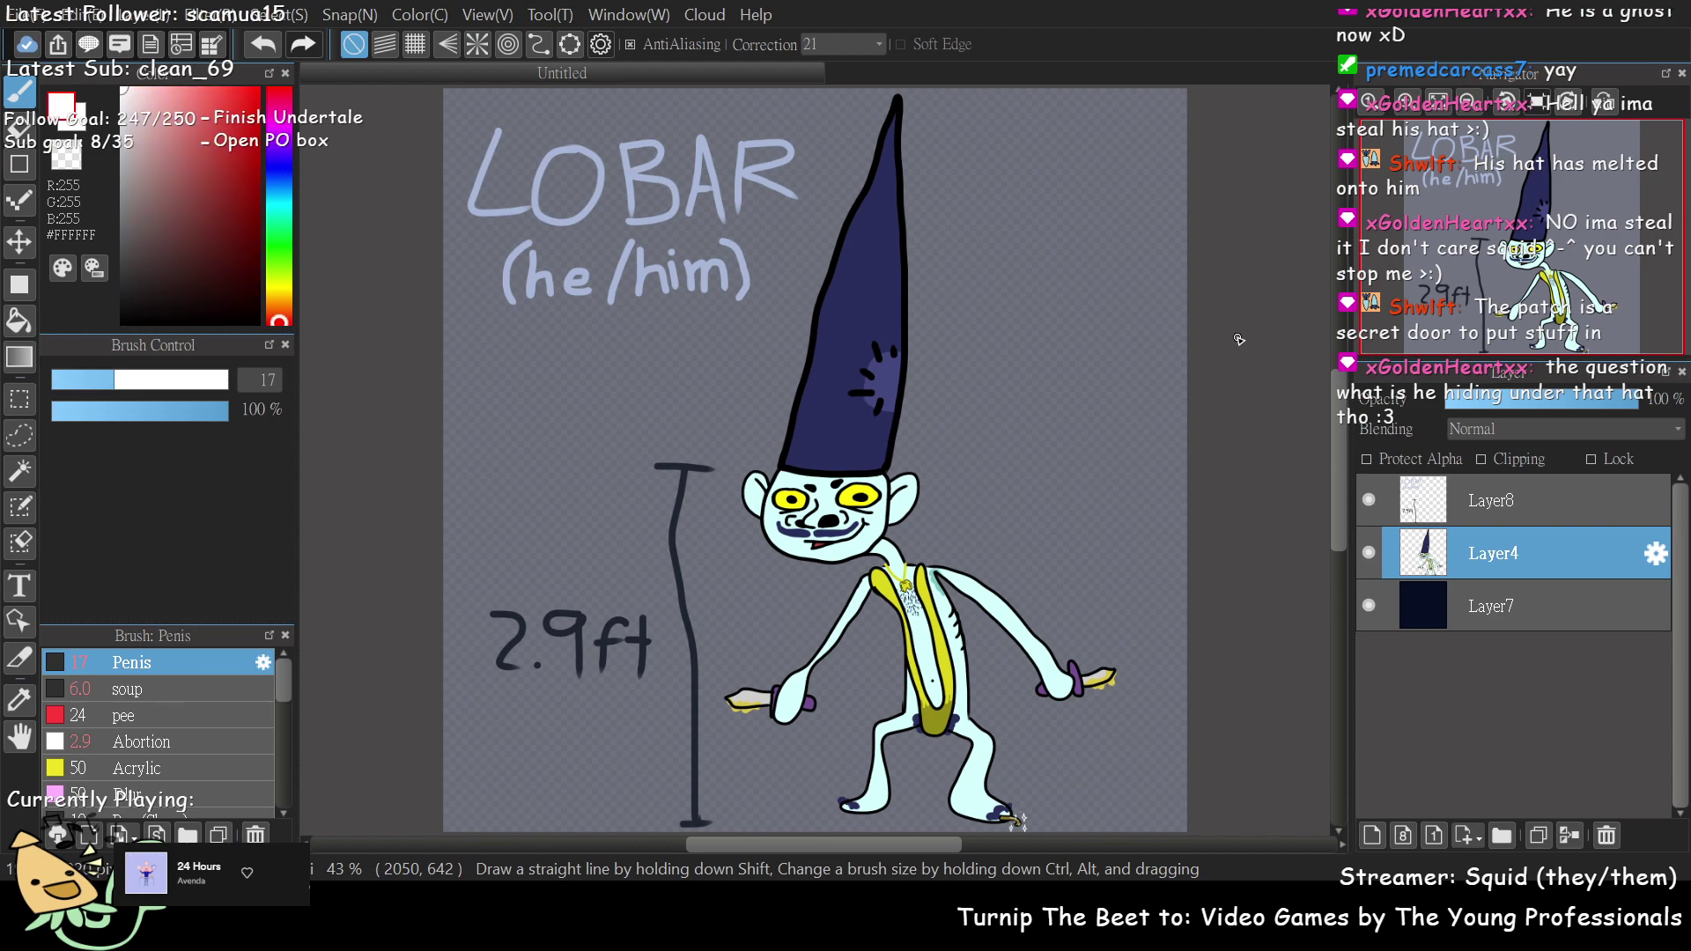